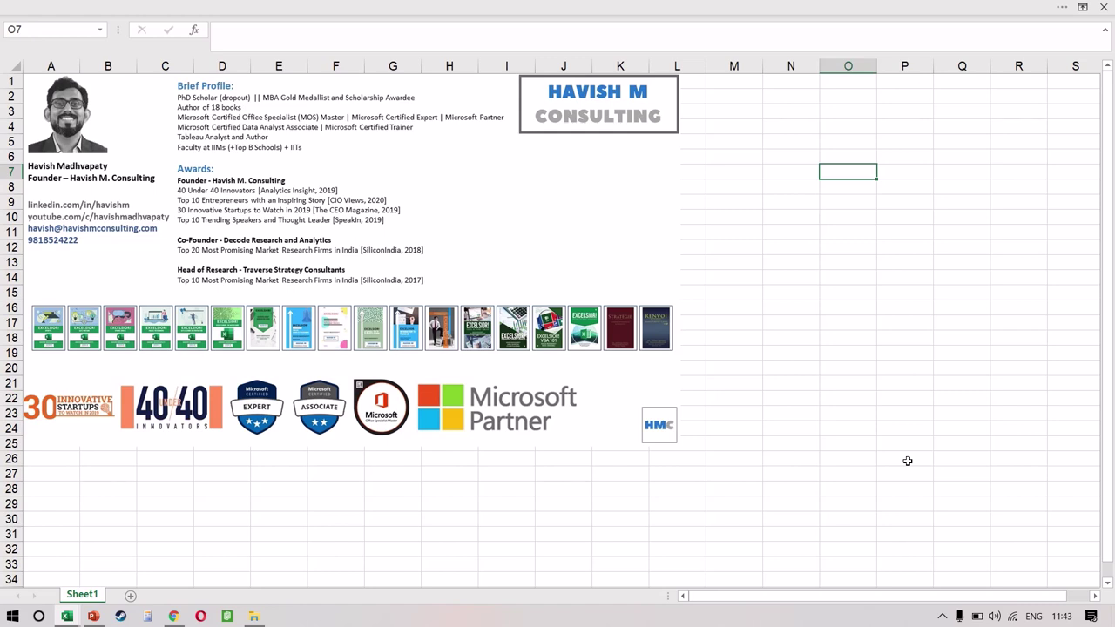
Insert a new worksheet and list POWER PIVOT, POWER QUERY and PIVOT TABLES in cells A1 to A3.
{"action": "key", "text": "shift+F11"}
{"action": "scroll", "coordinate": [127, 117], "scroll_direction": "up", "scroll_amount": 4}
{"action": "key", "text": "Down"}
{"action": "key", "text": "Up"}
{"action": "type", "text": "POWER PIVOT"}
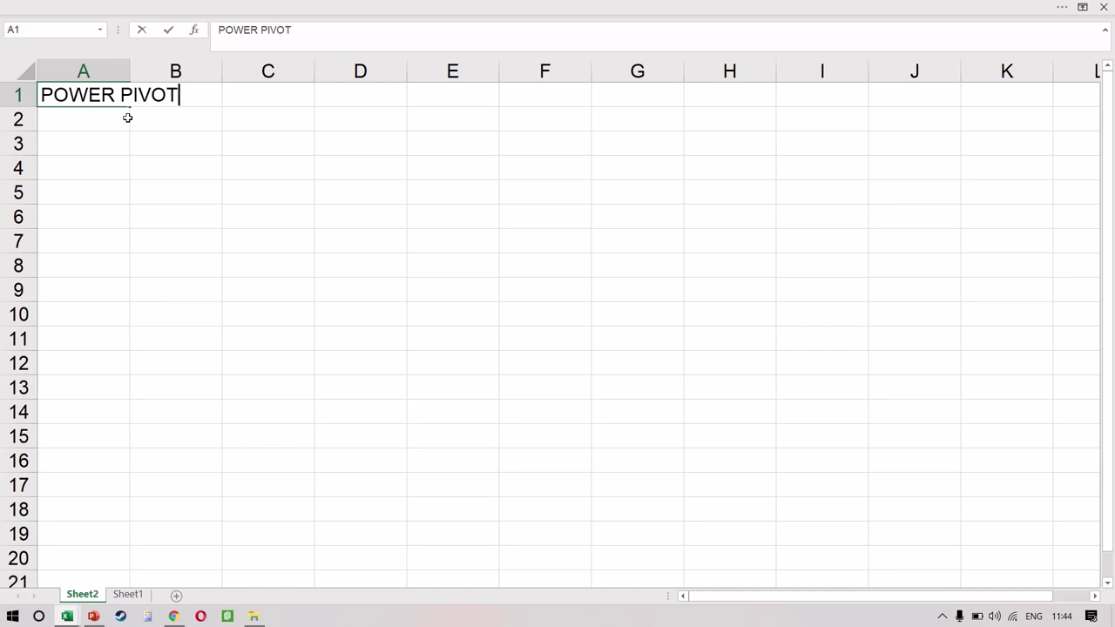
{"action": "key", "text": "Return"}
{"action": "type", "text": "POWER QUERY"}
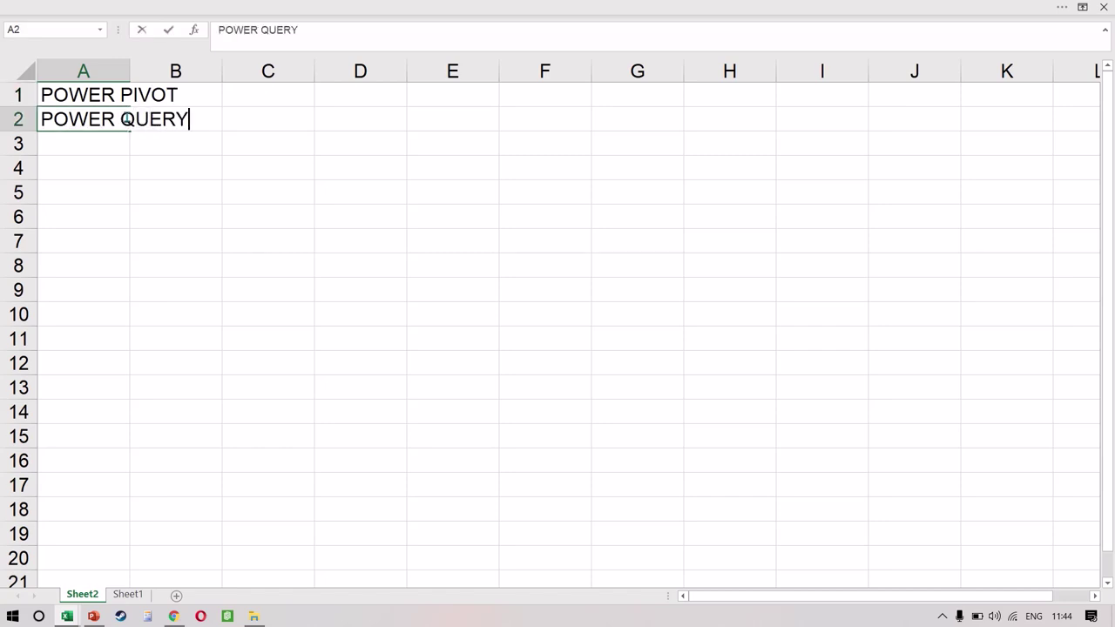
{"action": "key", "text": "Return"}
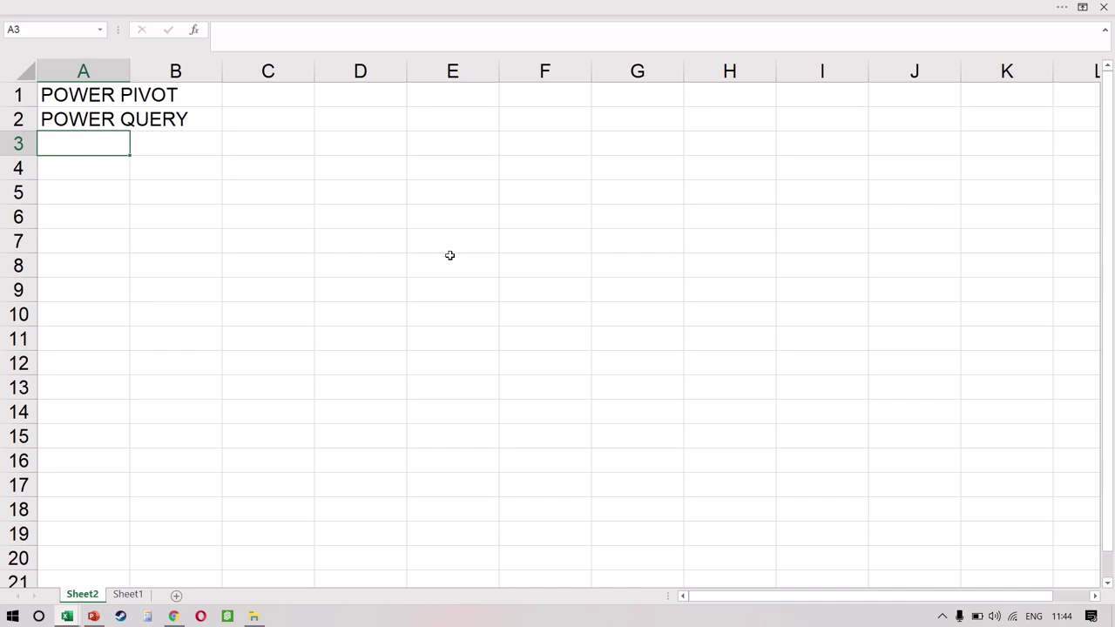
{"action": "type", "text": "PIVOTT"}
{"action": "key", "text": "BackSpace"}
{"action": "type", "text": "TABLES"}
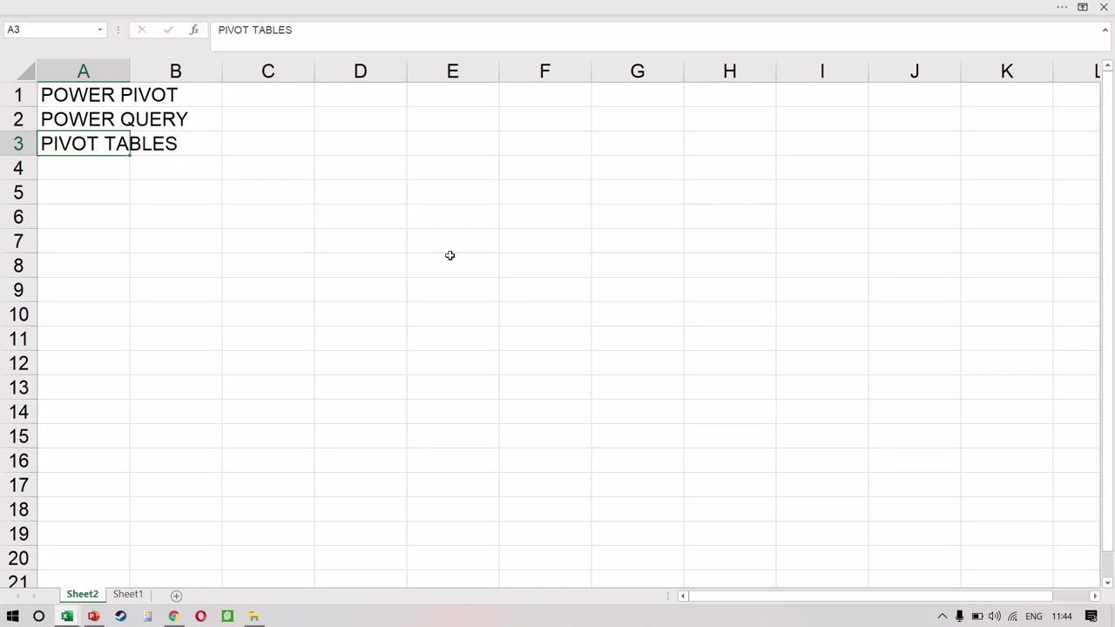
{"action": "key", "text": "Return"}
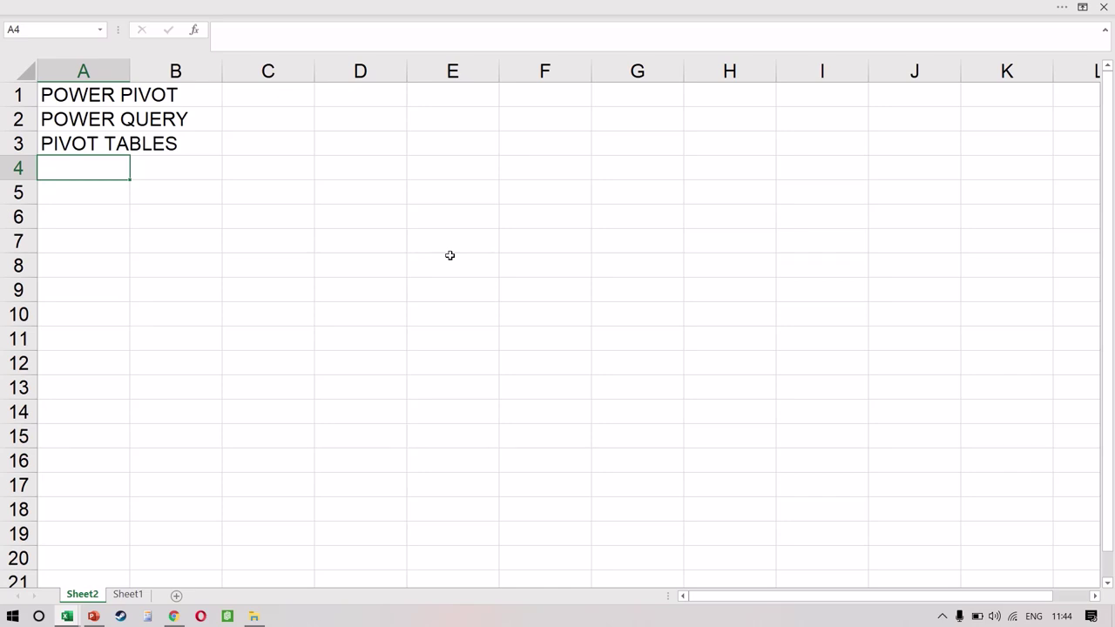
Display the full ribbon, switch to the superstore folder in File Explorer and open 2013.xlsx from its Sales subfolder.
{"action": "key", "text": "ctrl+shift+F1"}
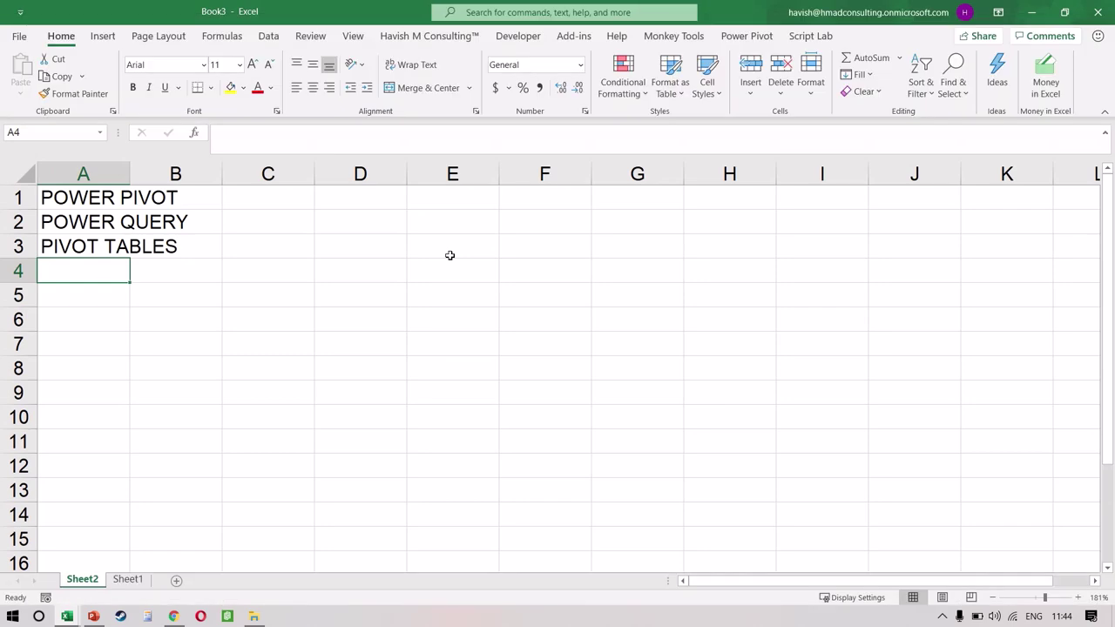
{"action": "key", "text": "alt+Tab"}
{"action": "key", "text": "alt+Tab"}
{"action": "key", "text": "alt+Tab"}
{"action": "key", "text": "alt+Tab"}
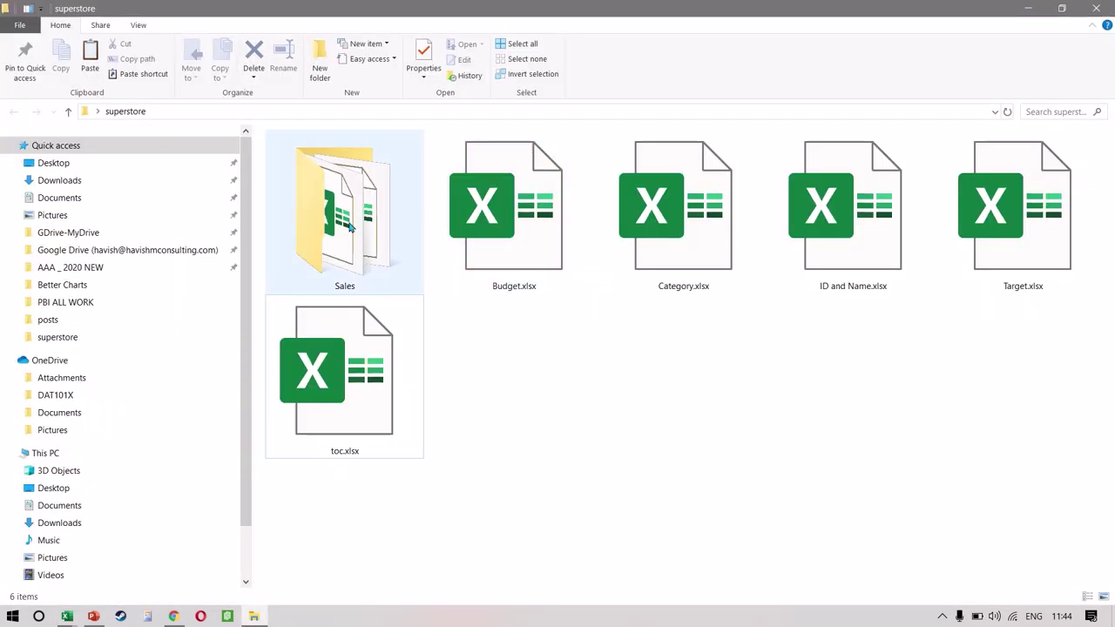
{"action": "double_click", "coordinate": [349, 227]}
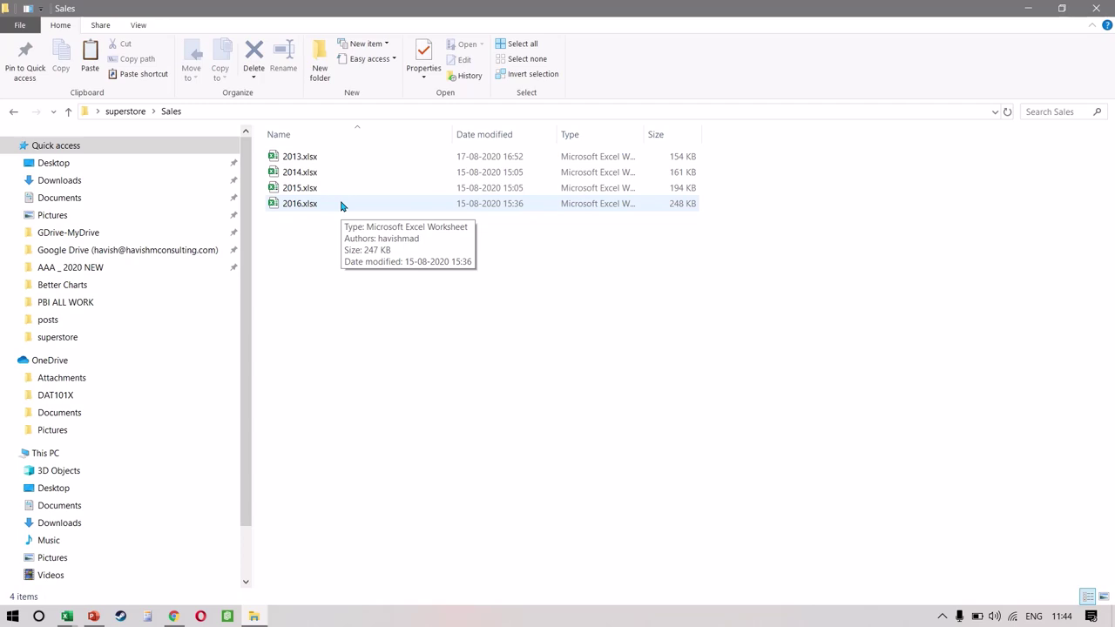
{"action": "double_click", "coordinate": [339, 159]}
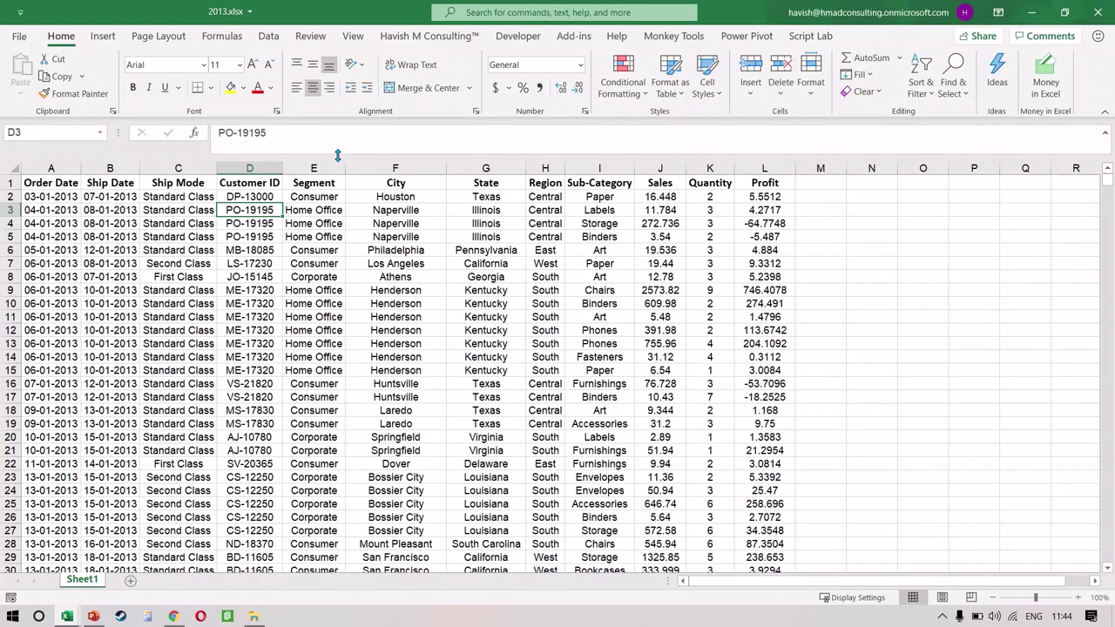
Check the extent of the Order Date column in 2013.xlsx, from the last record back to the header.
{"action": "left_click", "coordinate": [55, 219]}
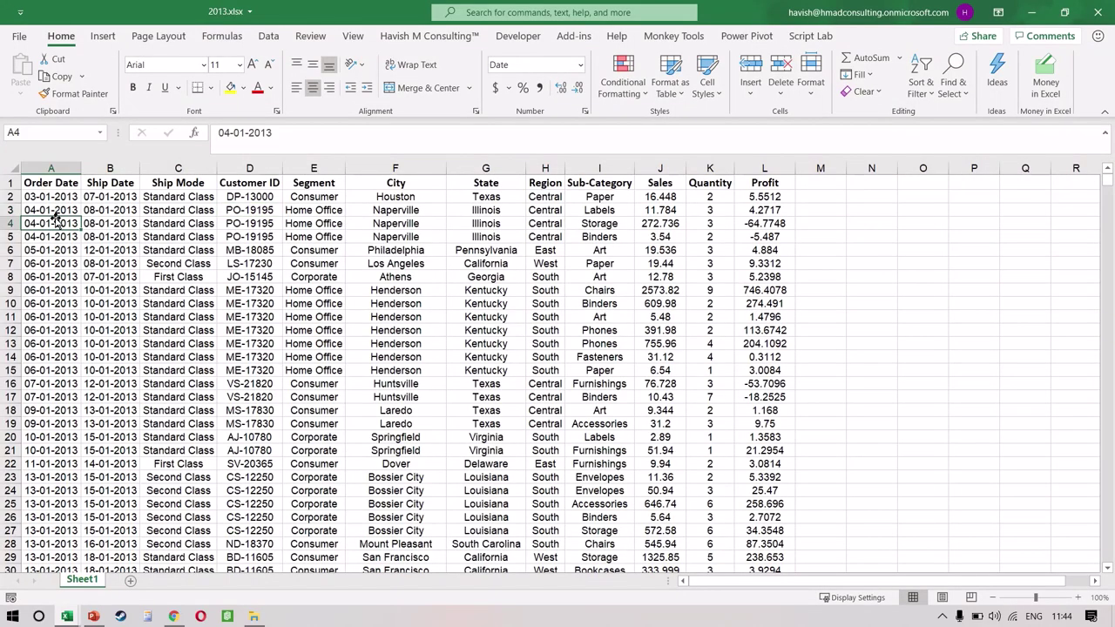
{"action": "key", "text": "ctrl+Down"}
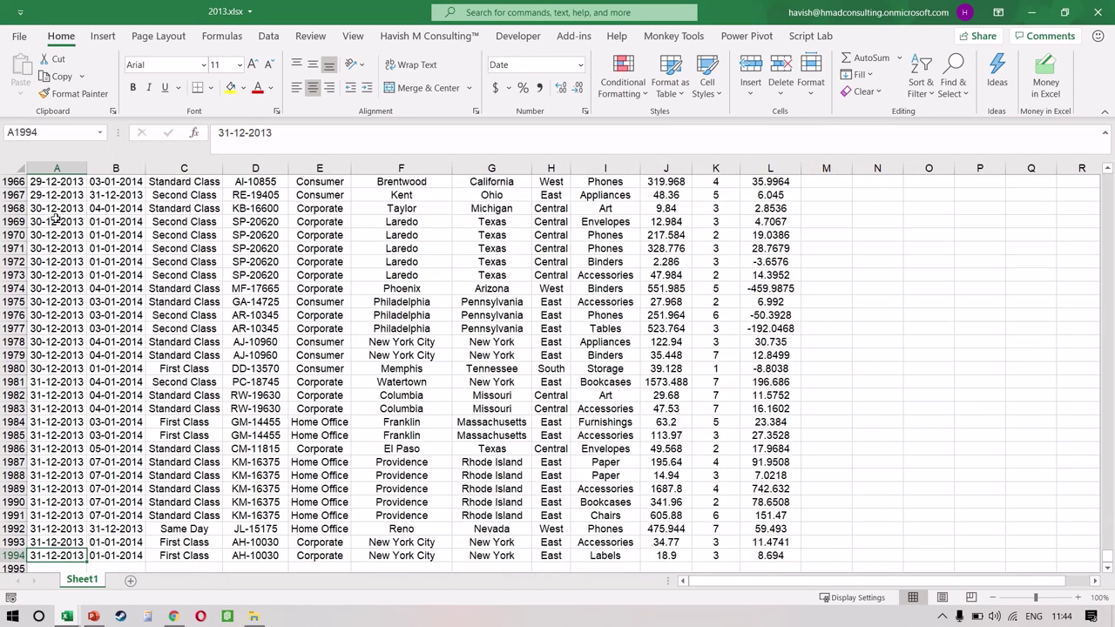
{"action": "key", "text": "ctrl+Up"}
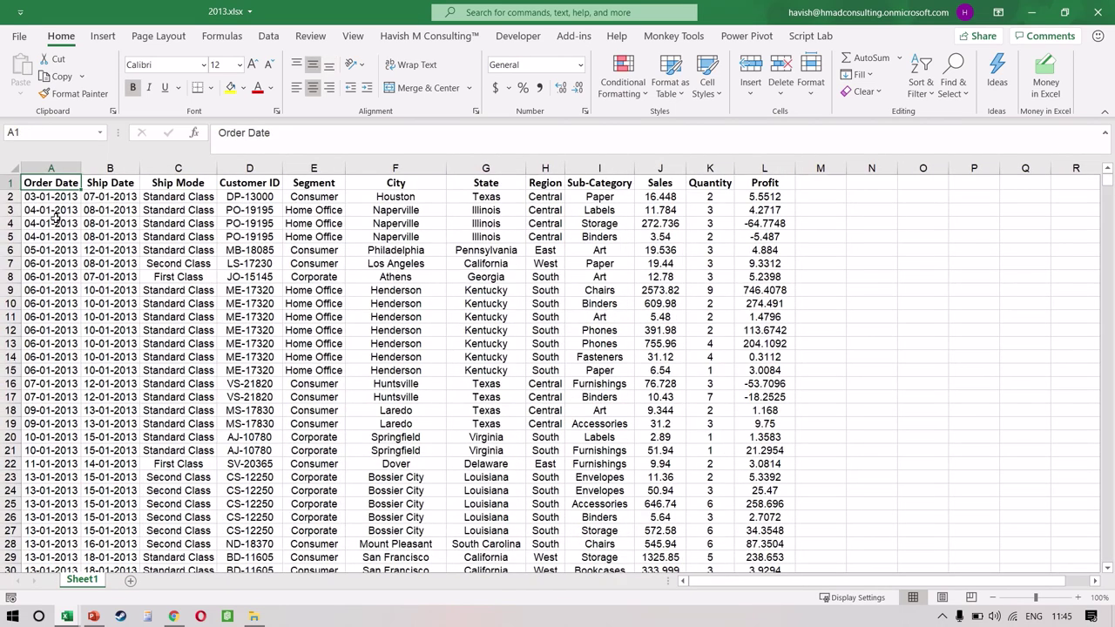
Highlight the sales data column by column, from Order Date in column A through Profit in column L.
{"action": "key", "text": "ctrl+space"}
{"action": "key", "text": "shift+Right"}
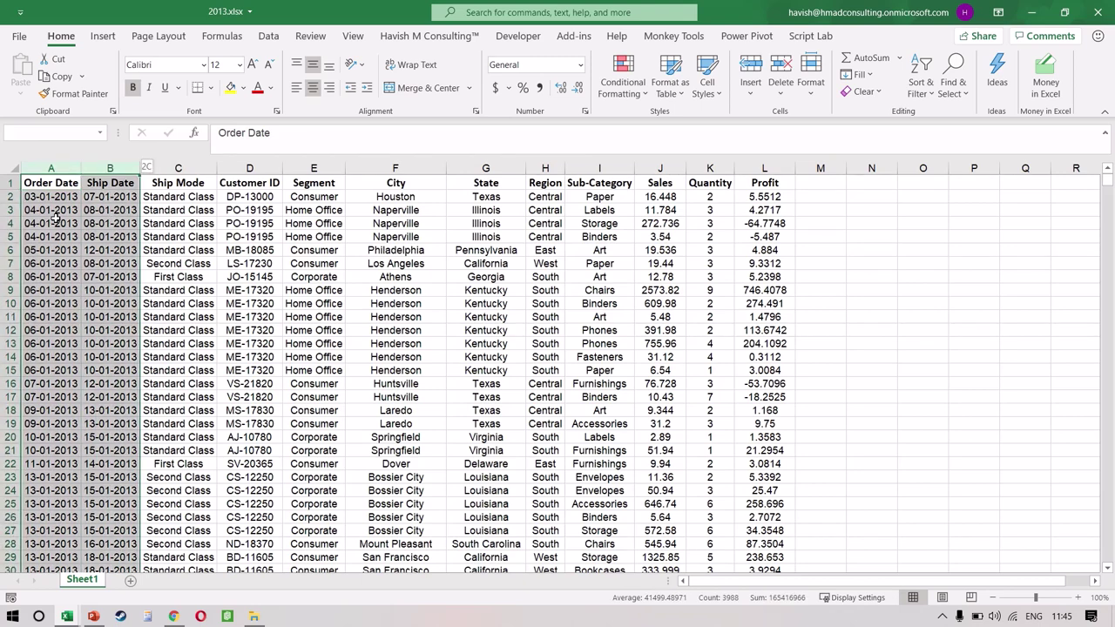
{"action": "key", "text": "shift+Right"}
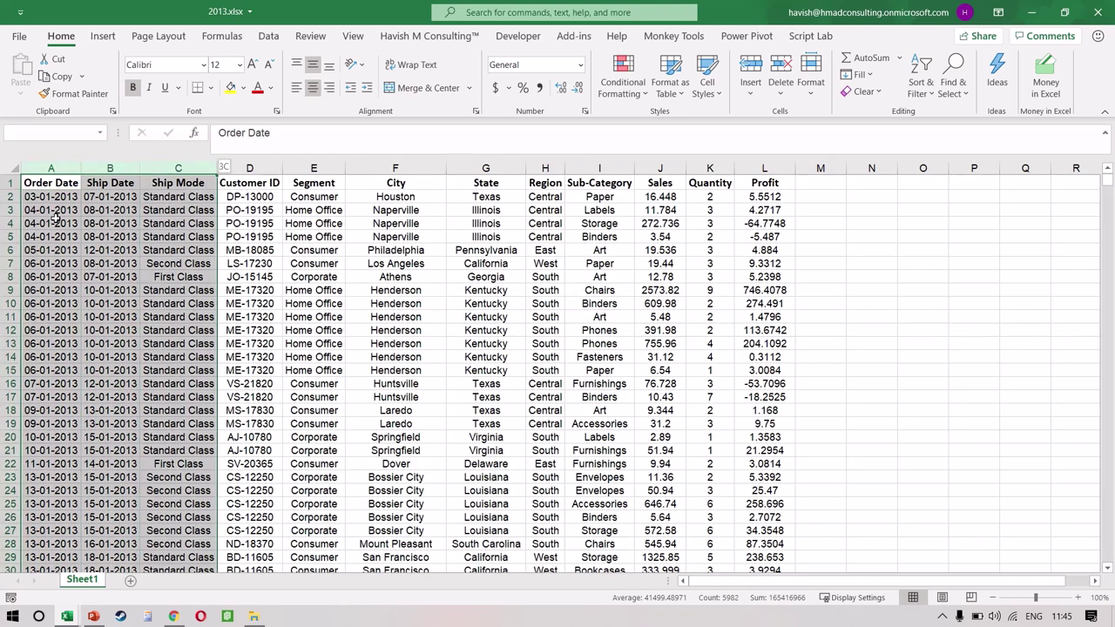
{"action": "key", "text": "shift+Right"}
{"action": "key", "text": "shift+Right"}
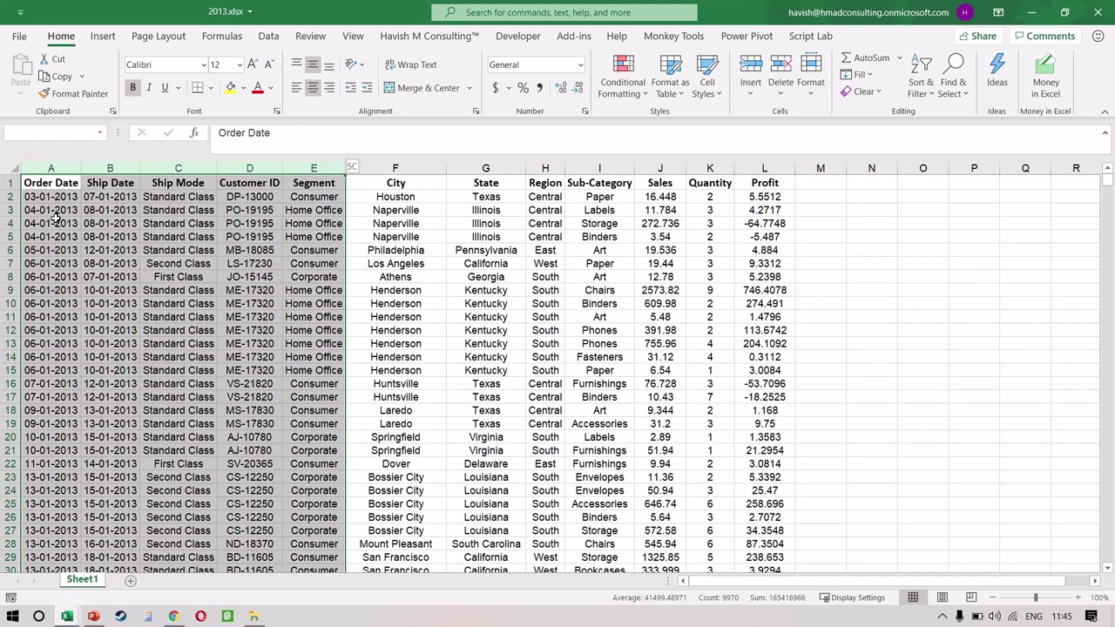
{"action": "key", "text": "shift+Right"}
{"action": "key", "text": "shift+Right"}
{"action": "key", "text": "shift+Right"}
{"action": "key", "text": "shift+Right"}
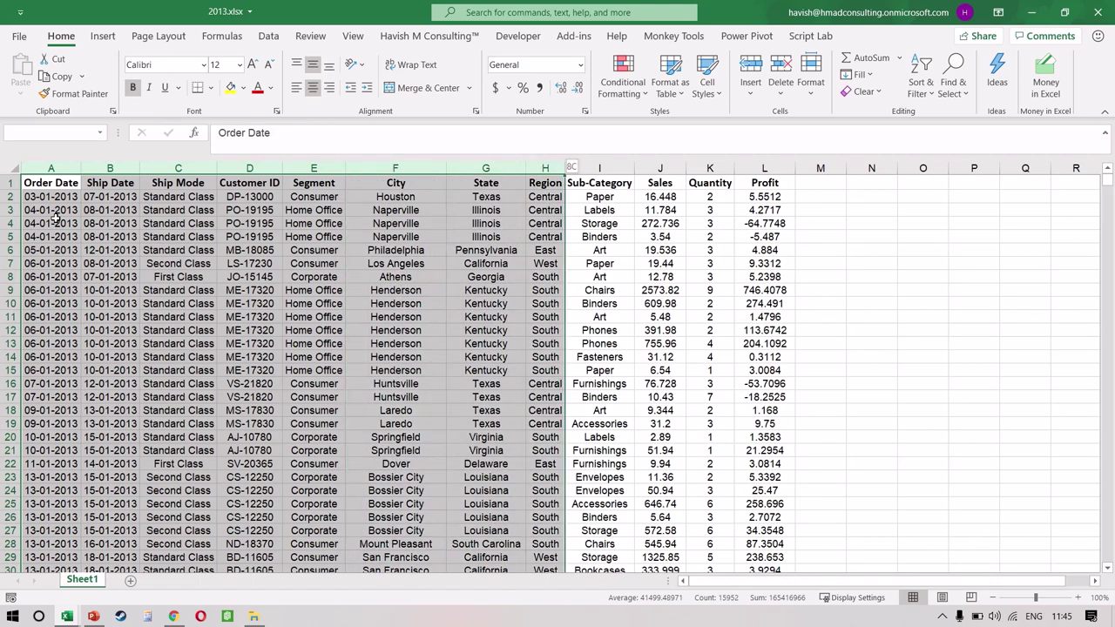
{"action": "key", "text": "shift+Right"}
{"action": "key", "text": "shift+Right"}
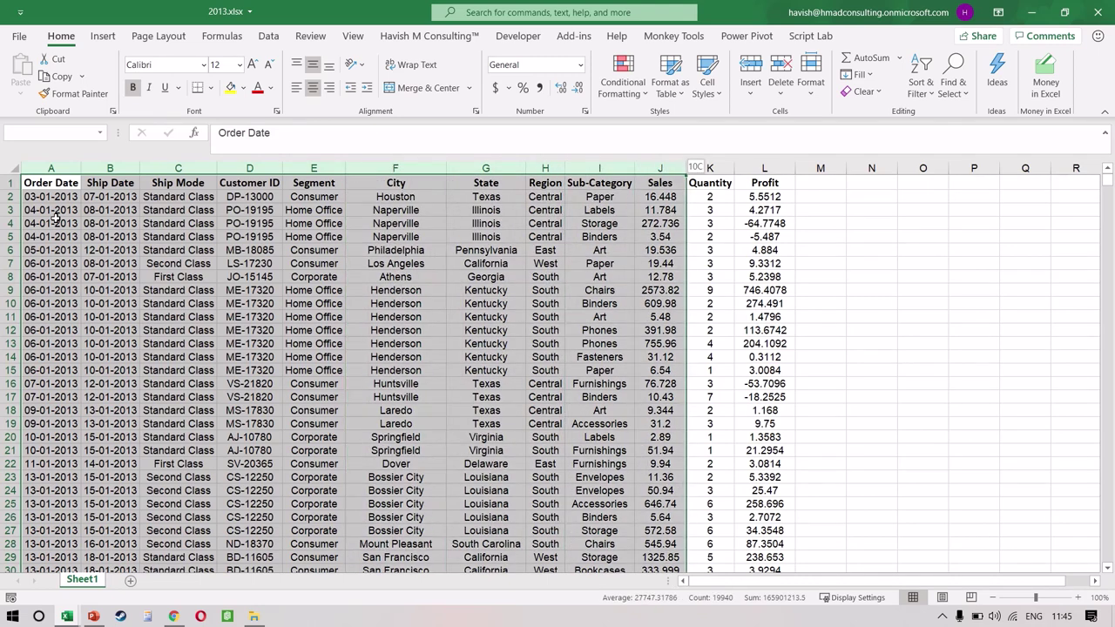
{"action": "key", "text": "shift+Right"}
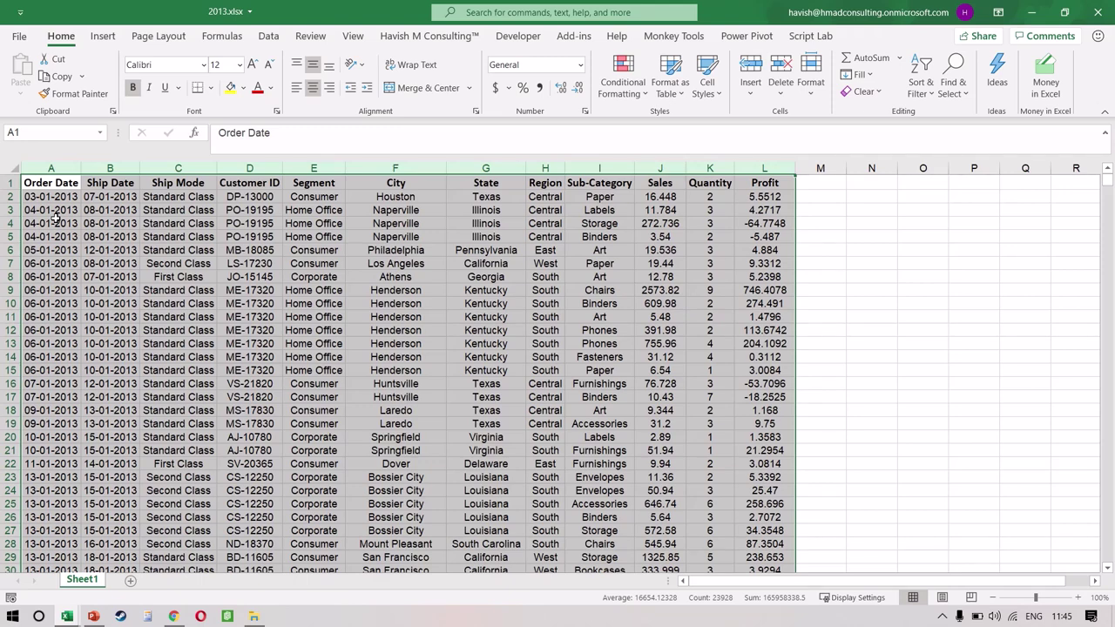
Switch to the superstore folder in File Explorer and go through the Budget, Category, ID and Name and Target workbooks.
{"action": "key", "text": "alt+Tab"}
{"action": "key", "text": "Tab"}
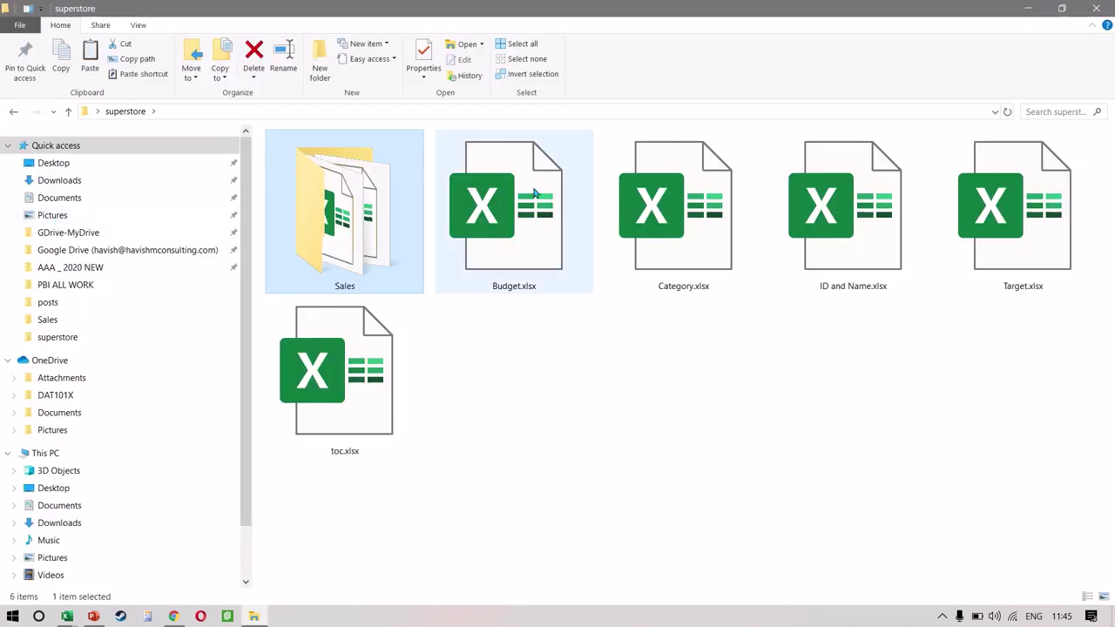
{"action": "left_click", "coordinate": [535, 194]}
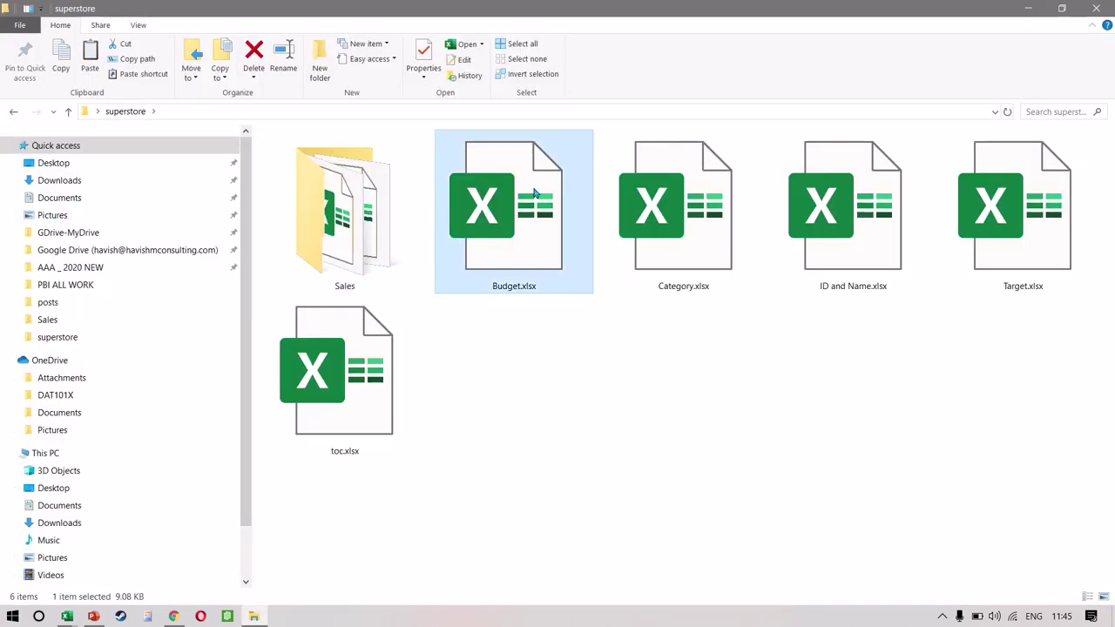
{"action": "key", "text": "Right"}
{"action": "key", "text": "Right"}
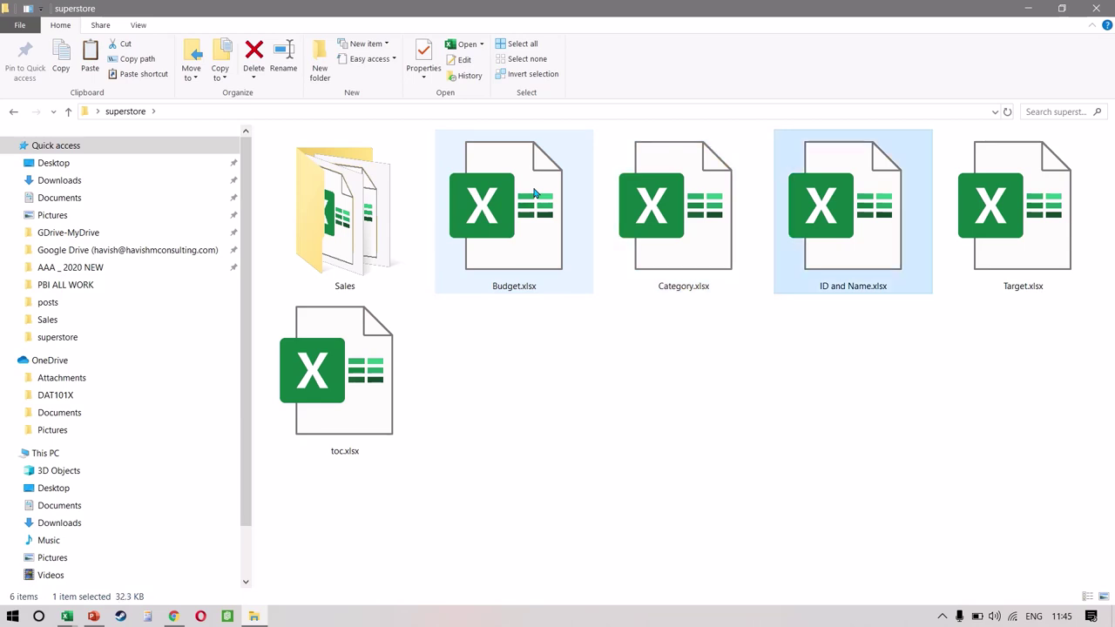
{"action": "key", "text": "Right"}
{"action": "key", "text": "Left"}
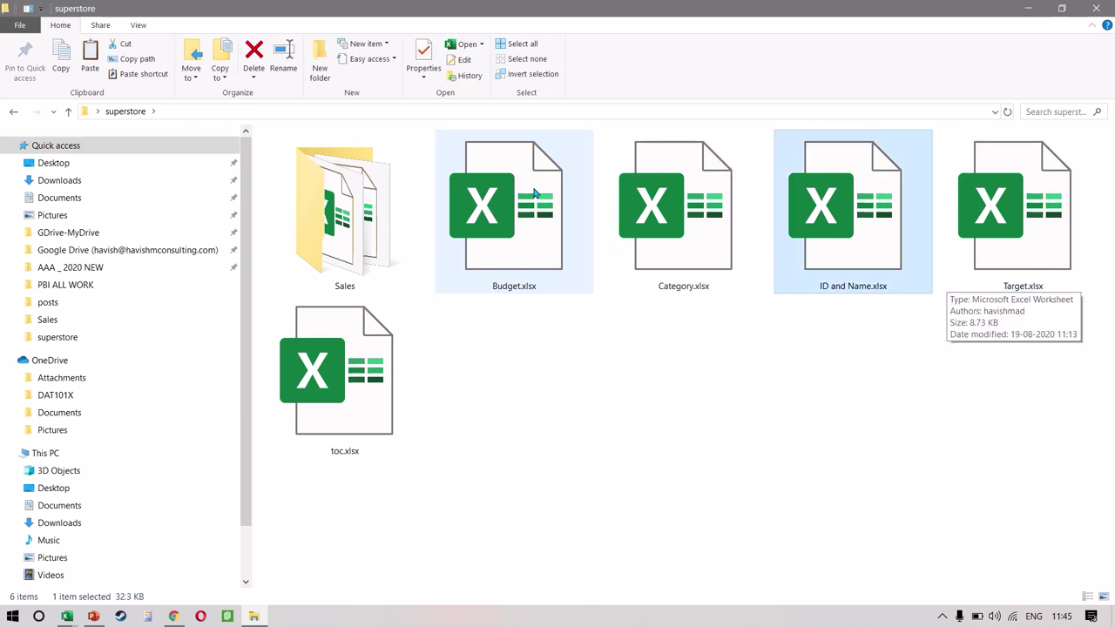
{"action": "key", "text": "Left"}
{"action": "key", "text": "Left"}
{"action": "key", "text": "Right"}
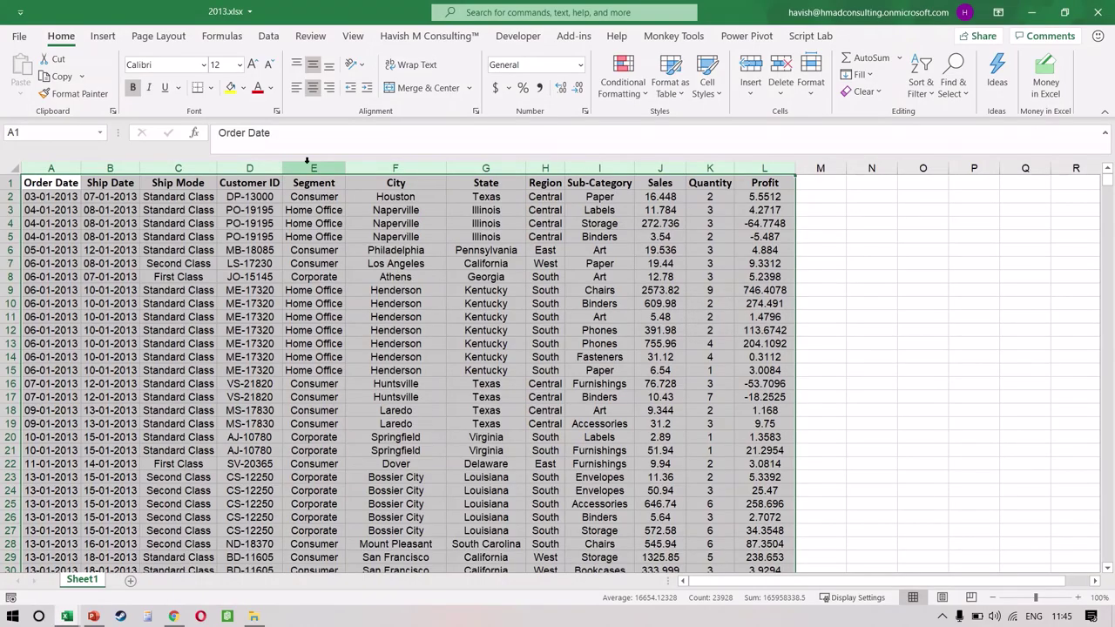
Highlight the Sub-Category column in 2013.xlsx and check it against the files in the superstore folder.
{"action": "left_click", "coordinate": [612, 167]}
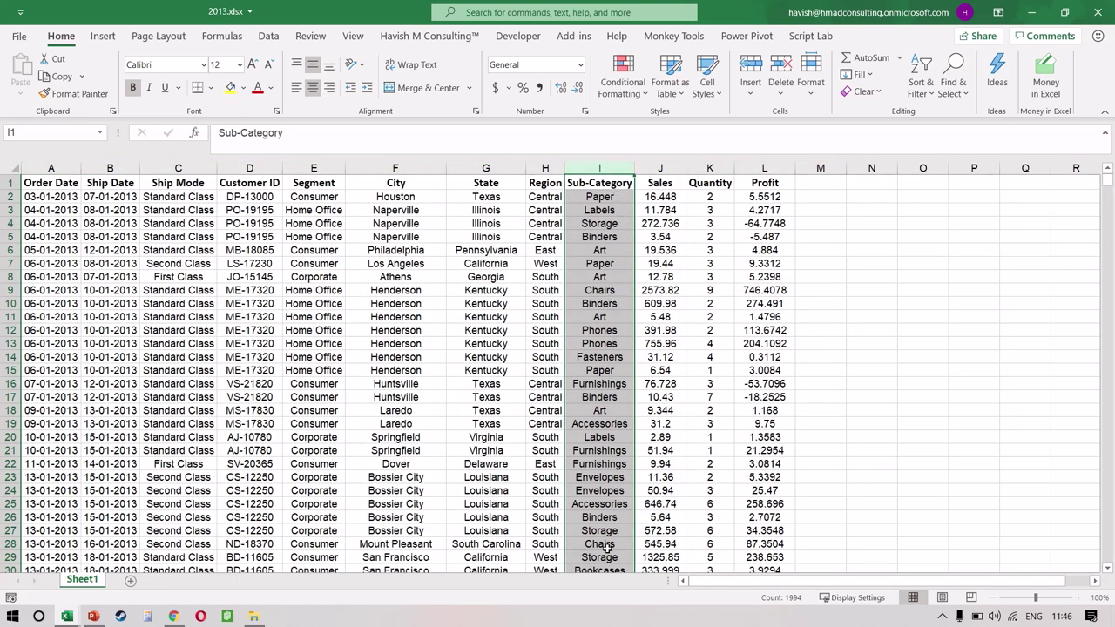
{"action": "key", "text": "alt+Tab"}
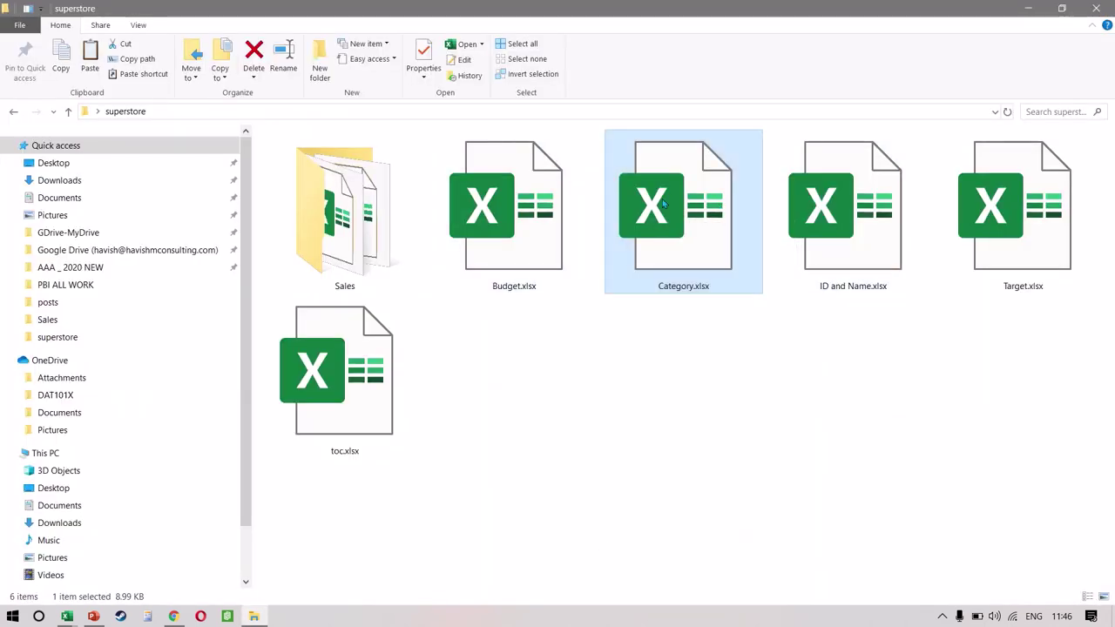
{"action": "key", "text": "alt+Tab"}
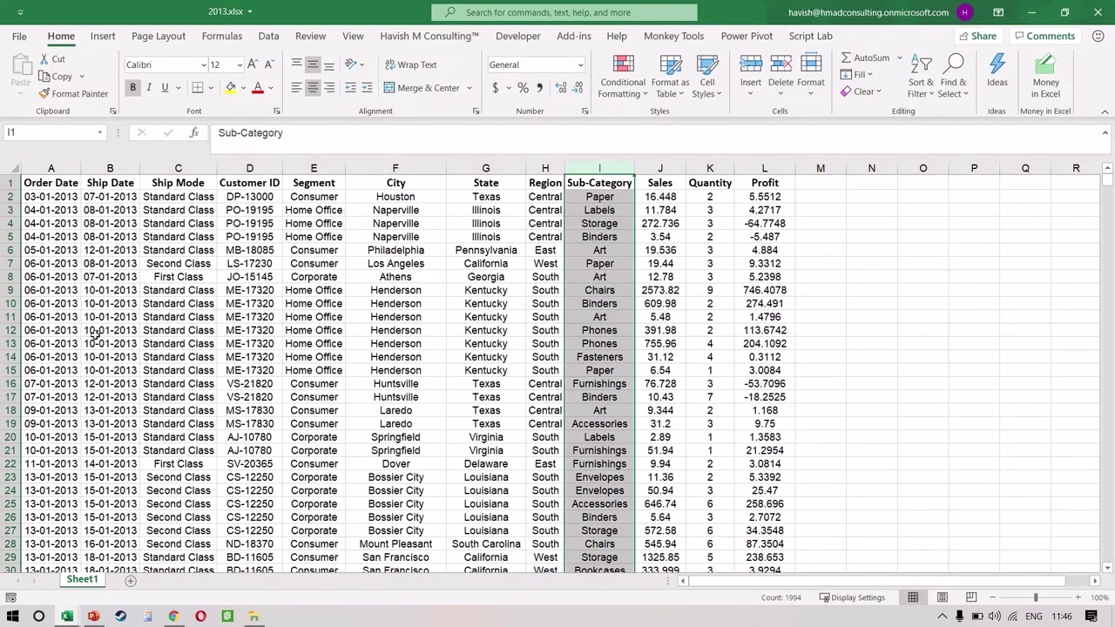
Open Category.xlsx and examine its Category and Sub-Category table in A1:B18.
{"action": "key", "text": "alt+Tab"}
{"action": "left_click", "coordinate": [65, 237]}
{"action": "key", "text": "ctrl+Home"}
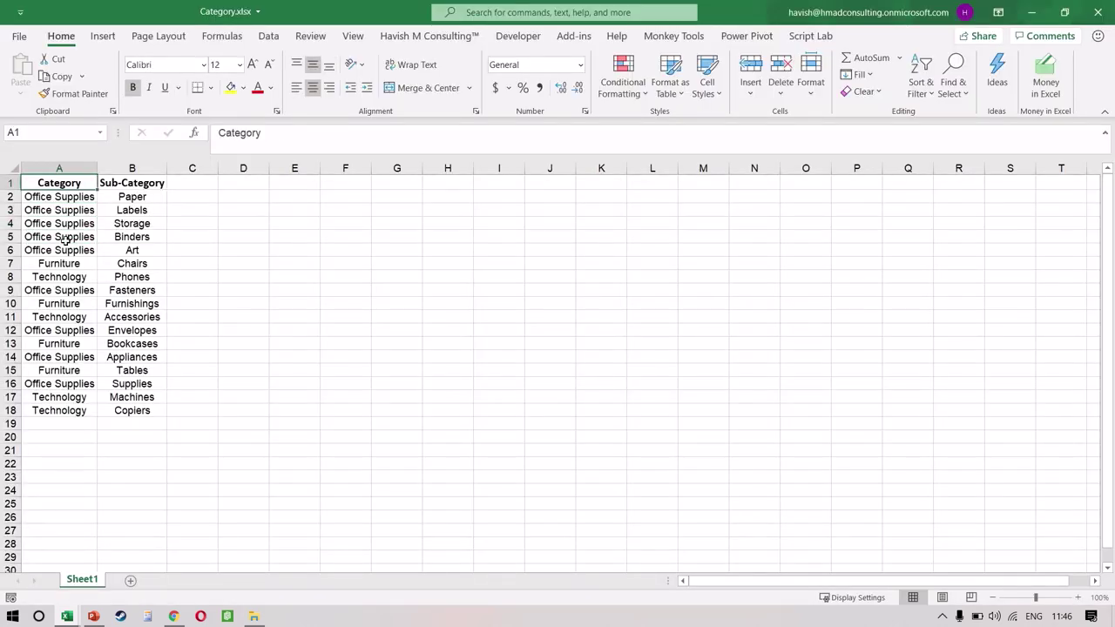
{"action": "key", "text": "ctrl+shift+Right"}
{"action": "key", "text": "ctrl+shift+Down"}
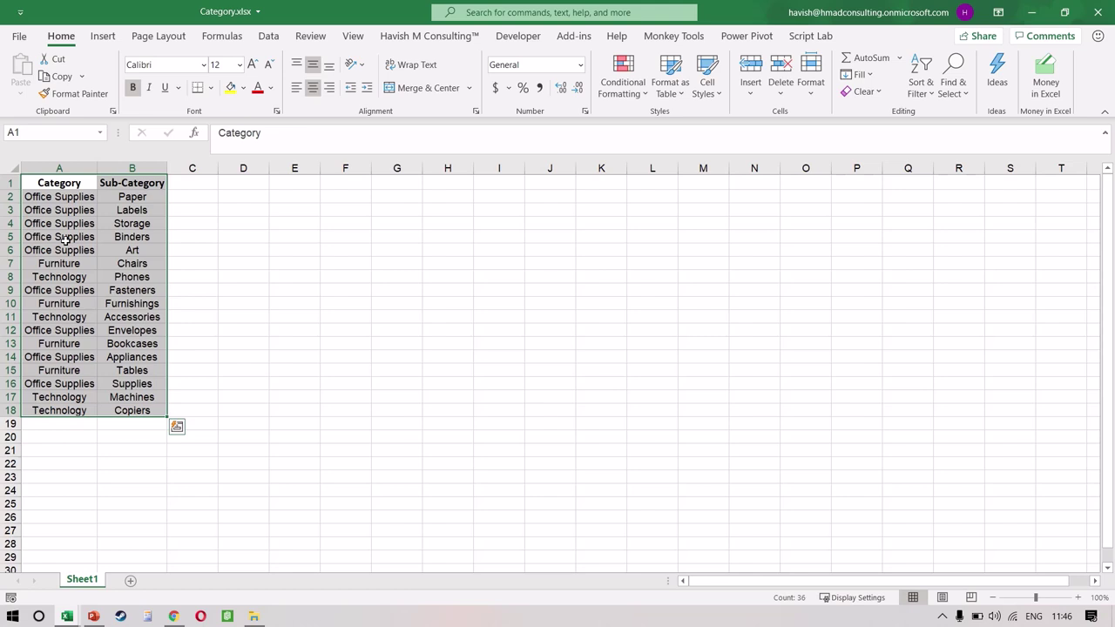
{"action": "key", "text": "ctrl+Home"}
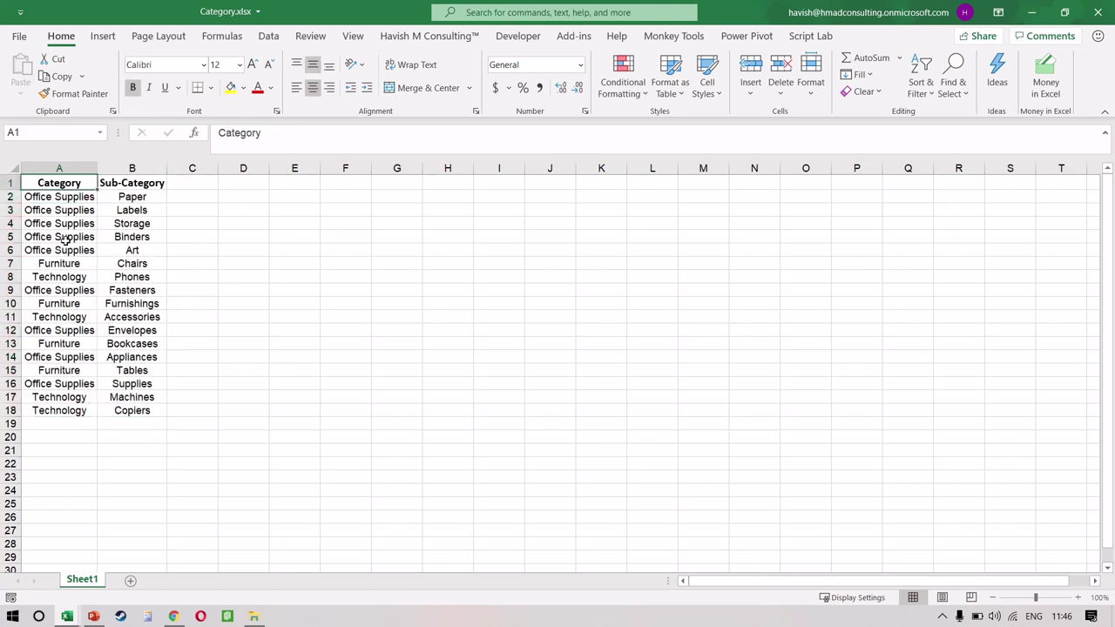
Add filters to the table in A1:B18 and sort it by Category from A to Z.
{"action": "key", "text": "ctrl+shift+Right"}
{"action": "key", "text": "ctrl+shift+Down"}
{"action": "key", "text": "ctrl+shift+l"}
{"action": "key", "text": "ctrl+Home"}
{"action": "key", "text": "alt+Down"}
{"action": "key", "text": "Escape"}
{"action": "key", "text": "Down"}
{"action": "key", "text": "Down"}
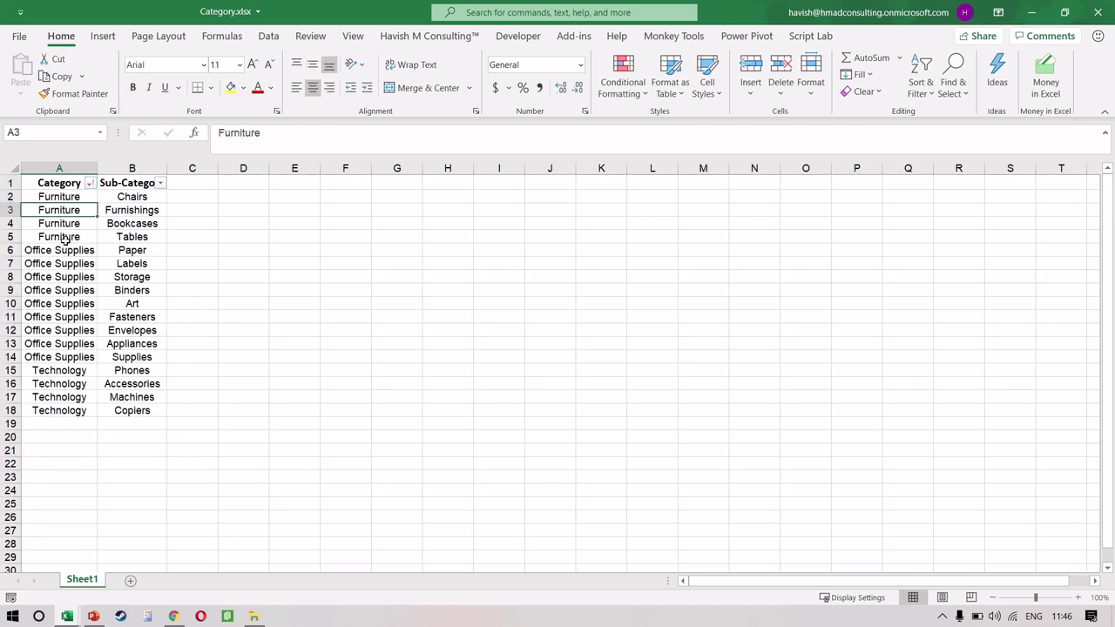
Clear the repeated Furniture and Office Supplies entries in the Category column, keeping only the first of each.
{"action": "key", "text": "shift+Down"}
{"action": "key", "text": "shift+Down"}
{"action": "key", "text": "Delete"}
{"action": "key", "text": "Down"}
{"action": "key", "text": "Down"}
{"action": "key", "text": "Down"}
{"action": "key", "text": "Down"}
{"action": "key", "text": "ctrl+shift+Down"}
{"action": "key", "text": "shift+Up"}
{"action": "key", "text": "shift+Up"}
{"action": "key", "text": "shift+Up"}
{"action": "key", "text": "shift+Up"}
{"action": "key", "text": "Delete"}
Clear the repeated Technology entries in A16:A18, keeping only the first one.
{"action": "key", "text": "ctrl+Down"}
{"action": "key", "text": "Down"}
{"action": "key", "text": "ctrl+shift+Down"}
{"action": "key", "text": "ctrl+c"}
{"action": "key", "text": "Up"}
{"action": "key", "text": "Up"}
{"action": "key", "text": "Down"}
{"action": "key", "text": "Down"}
{"action": "key", "text": "ctrl+shift+Down"}
{"action": "key", "text": "Delete"}
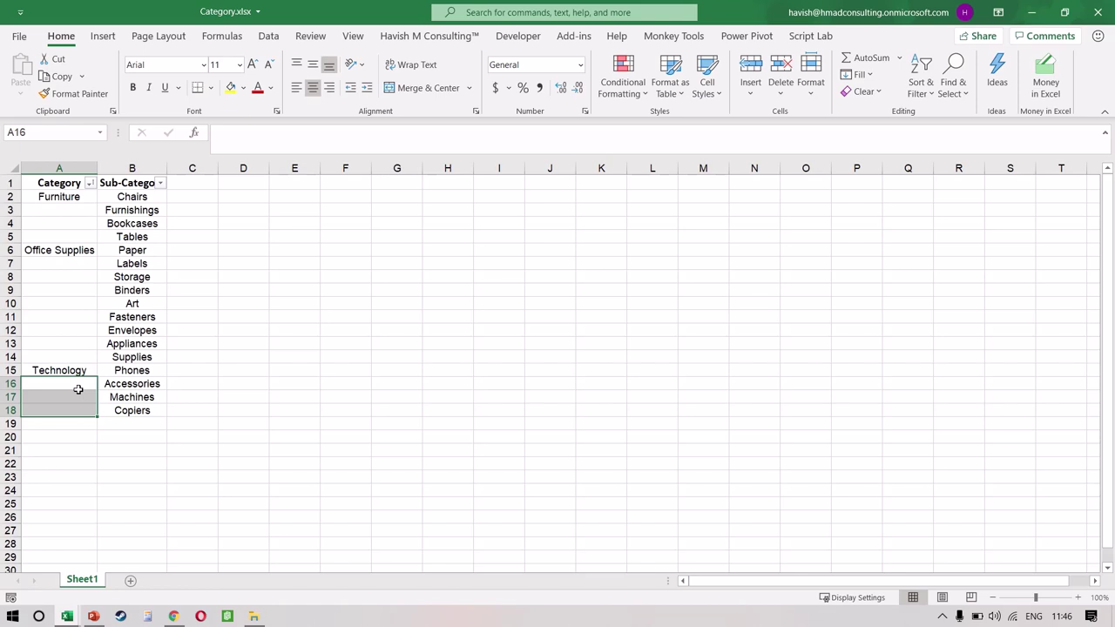
Highlight the sub-categories in B2:B18 and compare them with the Sub-Category column in 2013.xlsx.
{"action": "left_click_drag", "start_coordinate": [134, 197], "coordinate": [157, 419]}
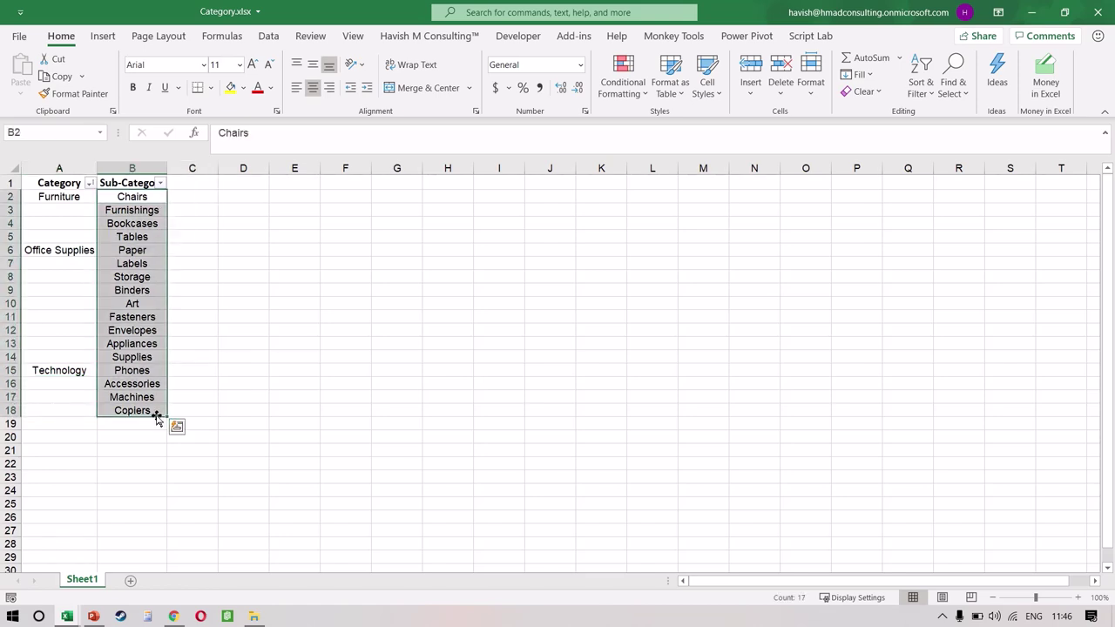
{"action": "key", "text": "alt+Tab"}
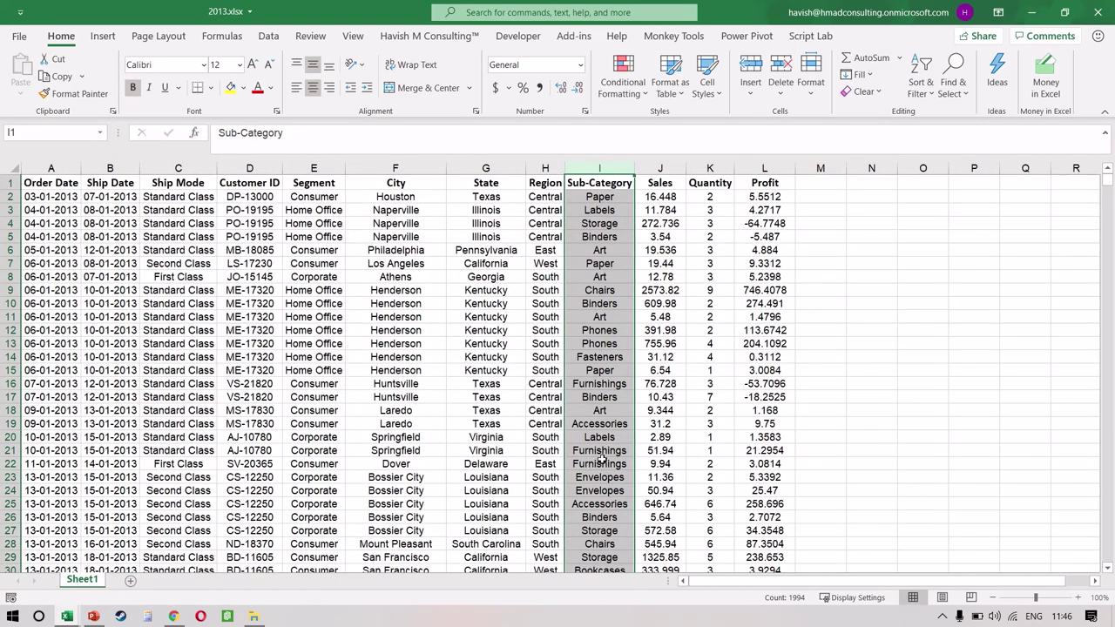
{"action": "scroll", "coordinate": [599, 459], "scroll_direction": "down", "scroll_amount": 5}
{"action": "scroll", "coordinate": [599, 459], "scroll_direction": "down", "scroll_amount": 8}
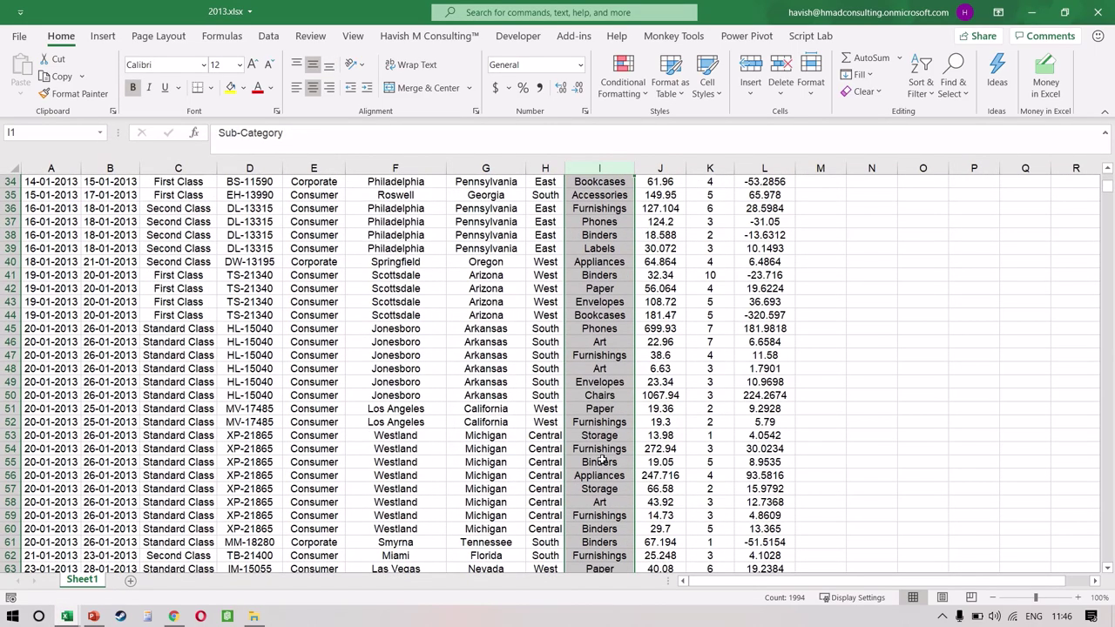
{"action": "scroll", "coordinate": [601, 459], "scroll_direction": "up", "scroll_amount": 13}
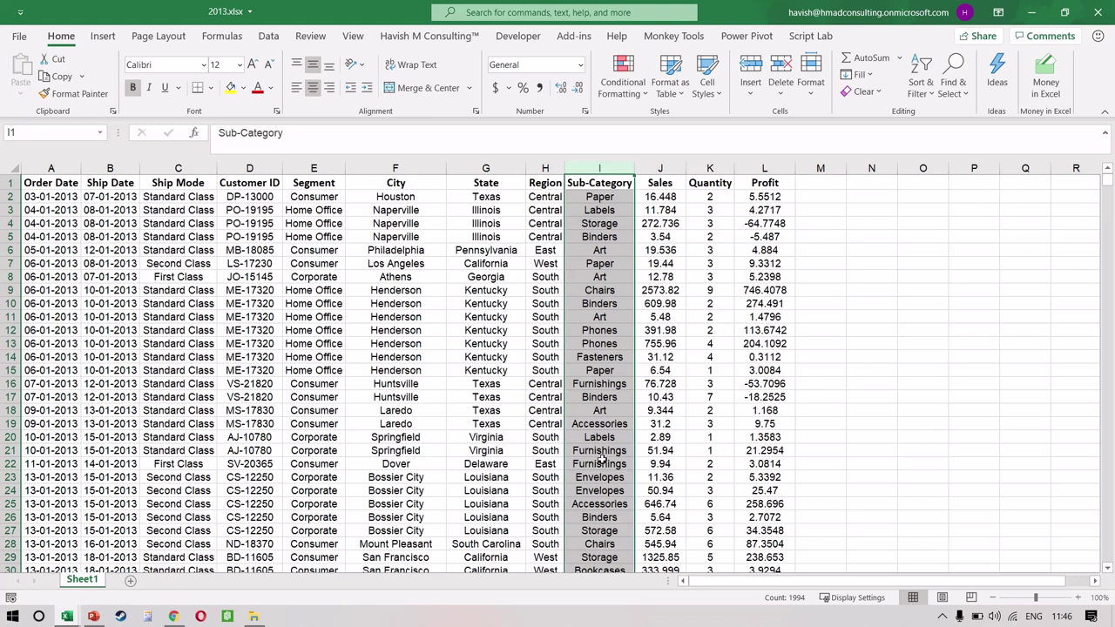
Return to Category.xlsx, highlight its Category column, and close the saved workbook.
{"action": "key", "text": "alt+Tab"}
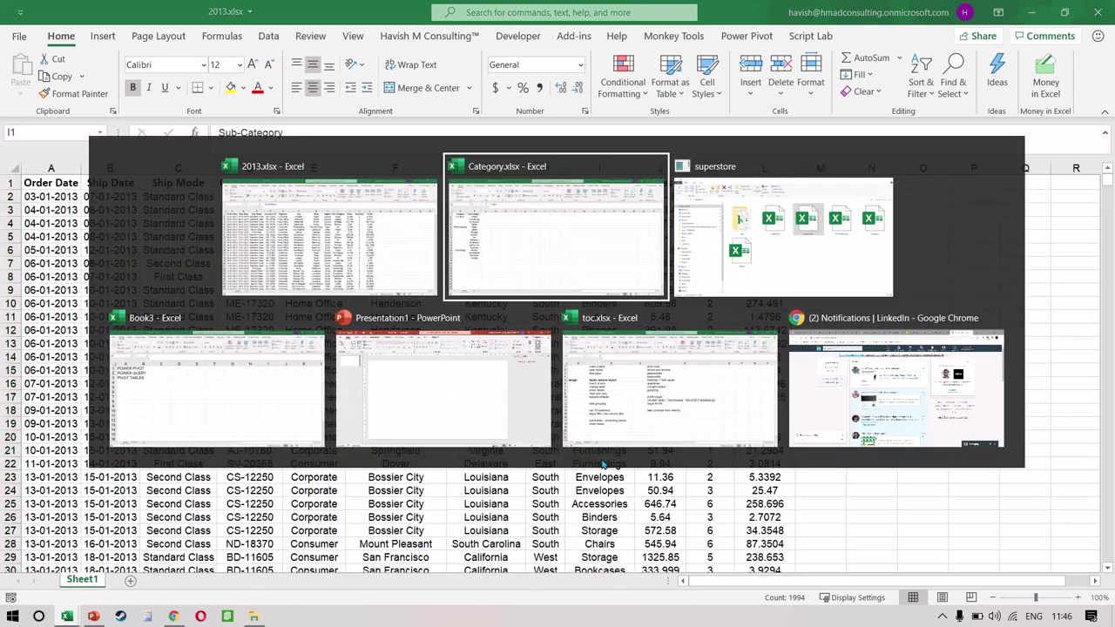
{"action": "left_click", "coordinate": [131, 319]}
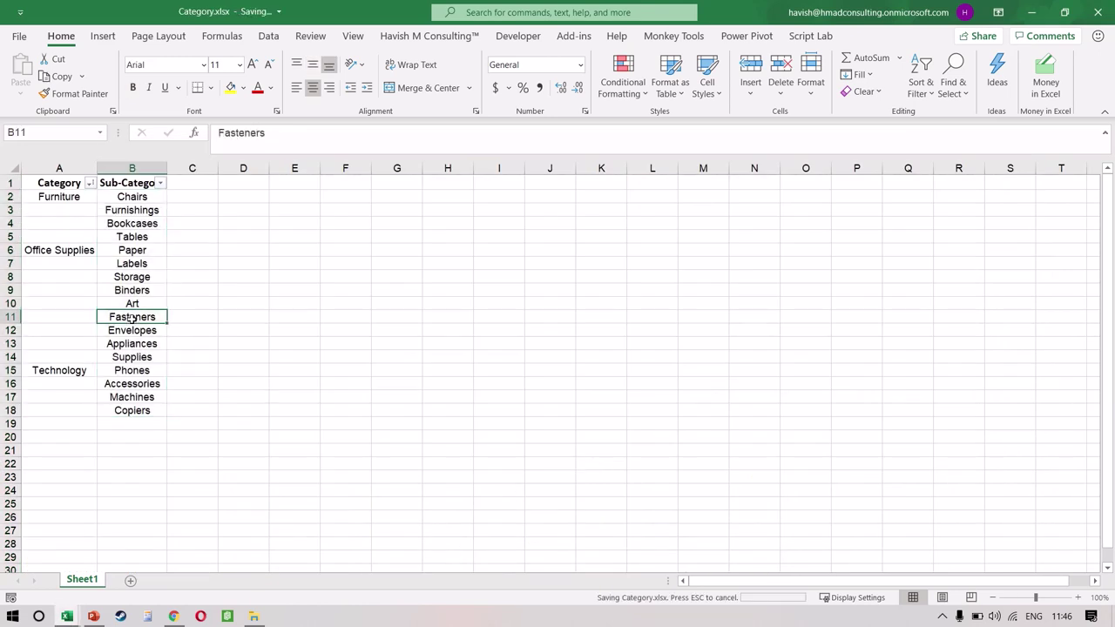
{"action": "left_click", "coordinate": [68, 169]}
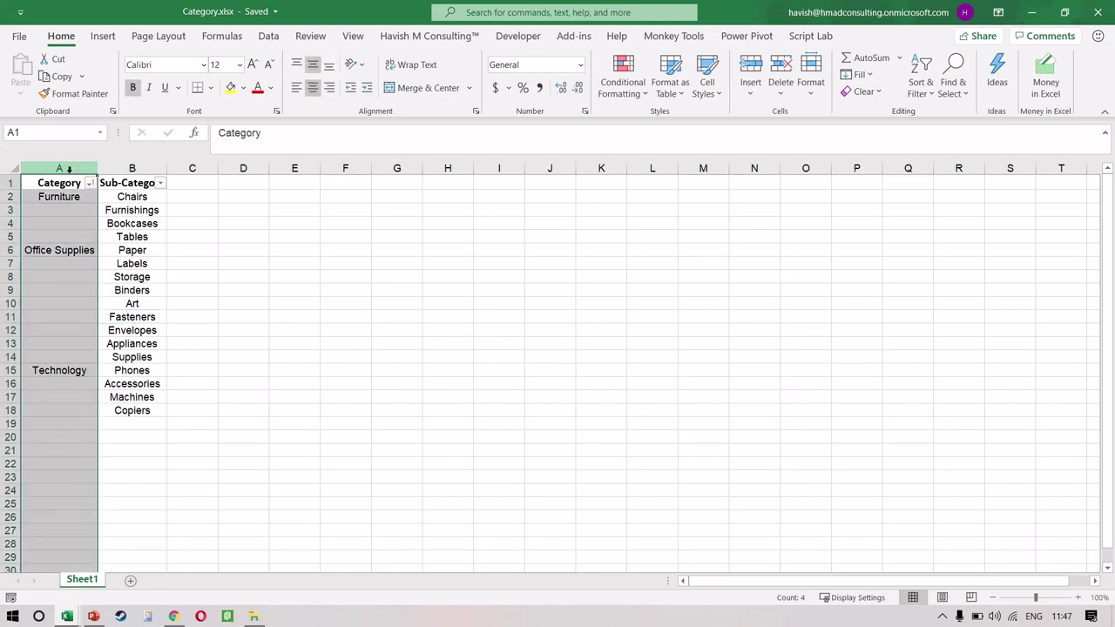
{"action": "left_click", "coordinate": [1098, 12]}
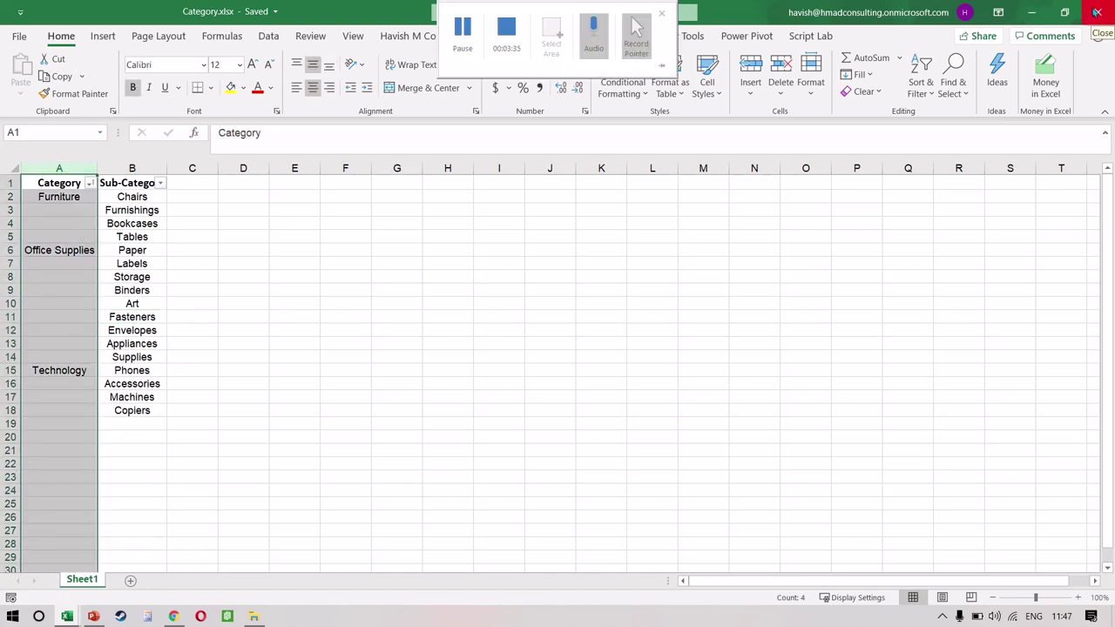
Open ID and Name.xlsx from the superstore folder.
{"action": "key", "text": "alt+Tab"}
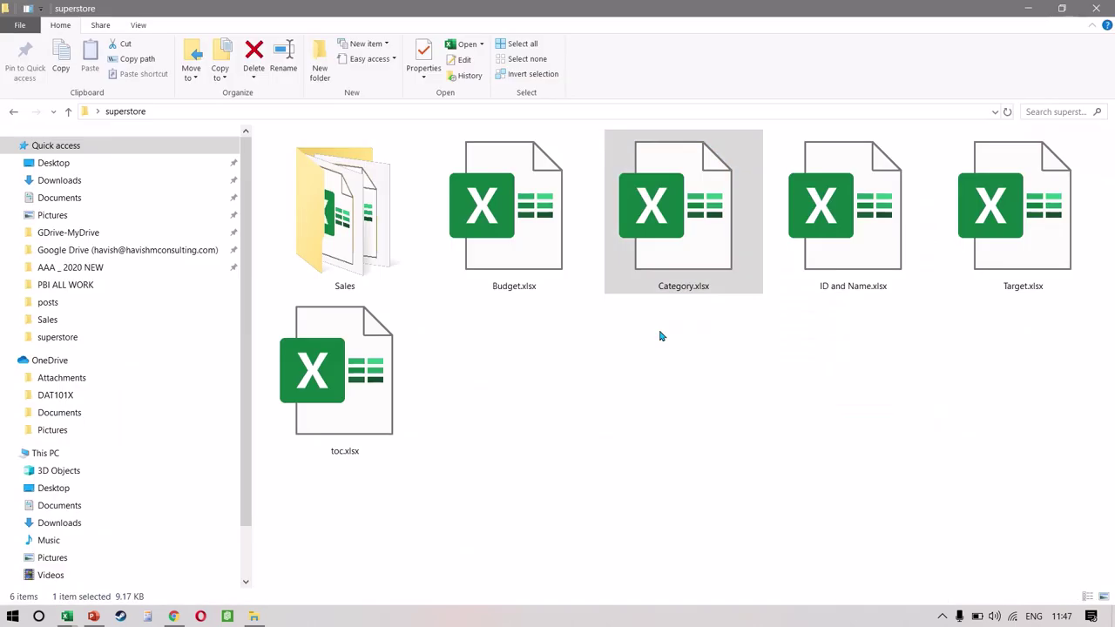
{"action": "key", "text": "Right"}
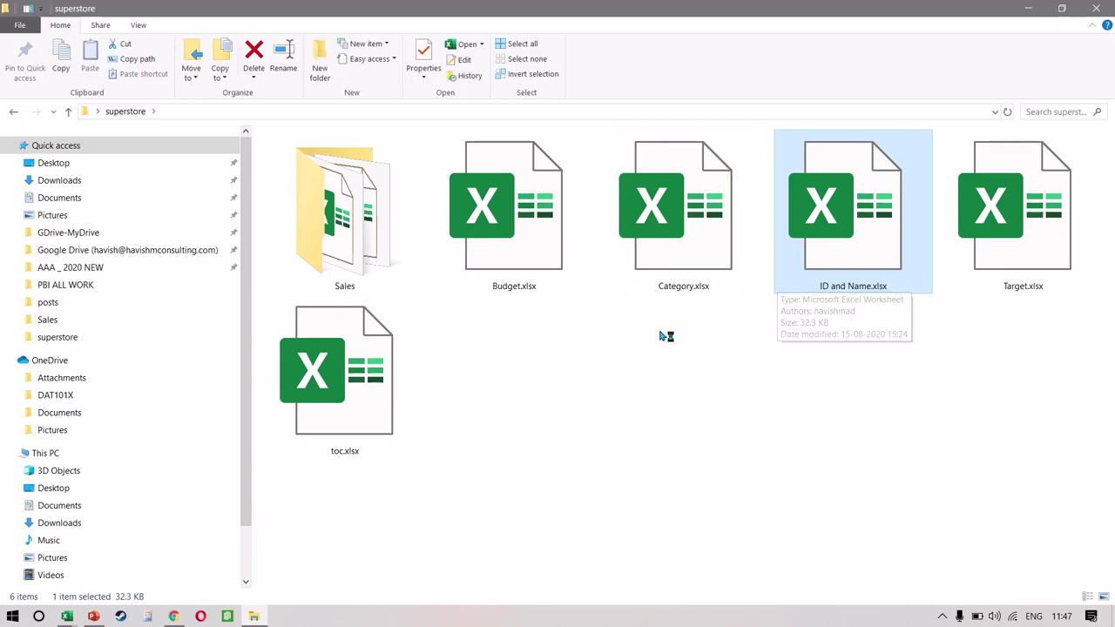
{"action": "key", "text": "alt+Tab"}
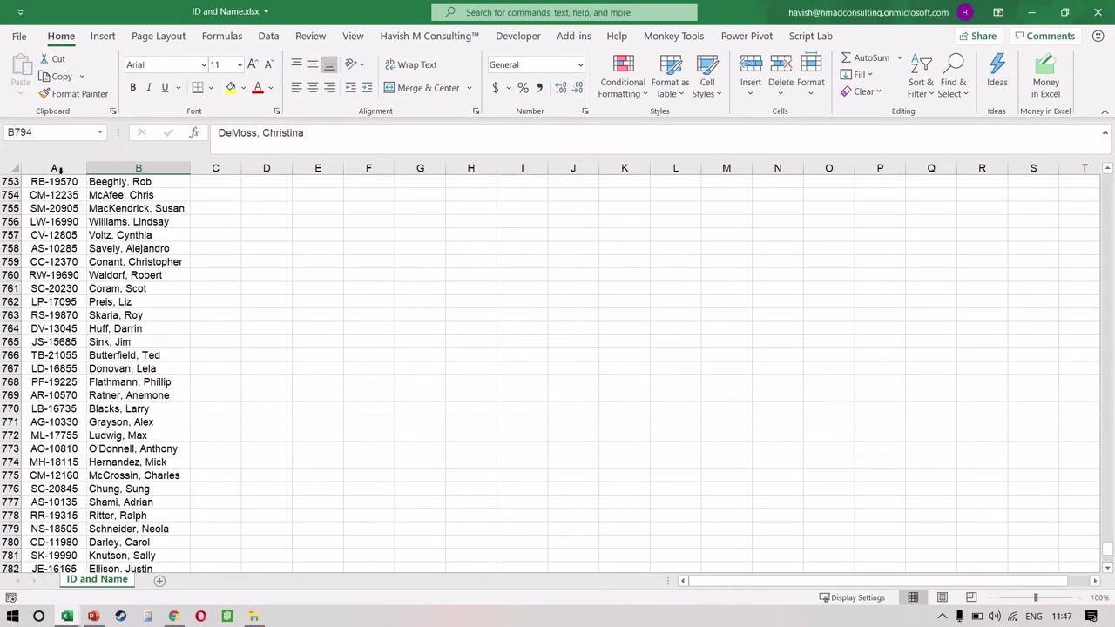
Highlight the entire Customer ID list in column A and examine how each ID pairs with a customer name.
{"action": "left_click", "coordinate": [54, 261]}
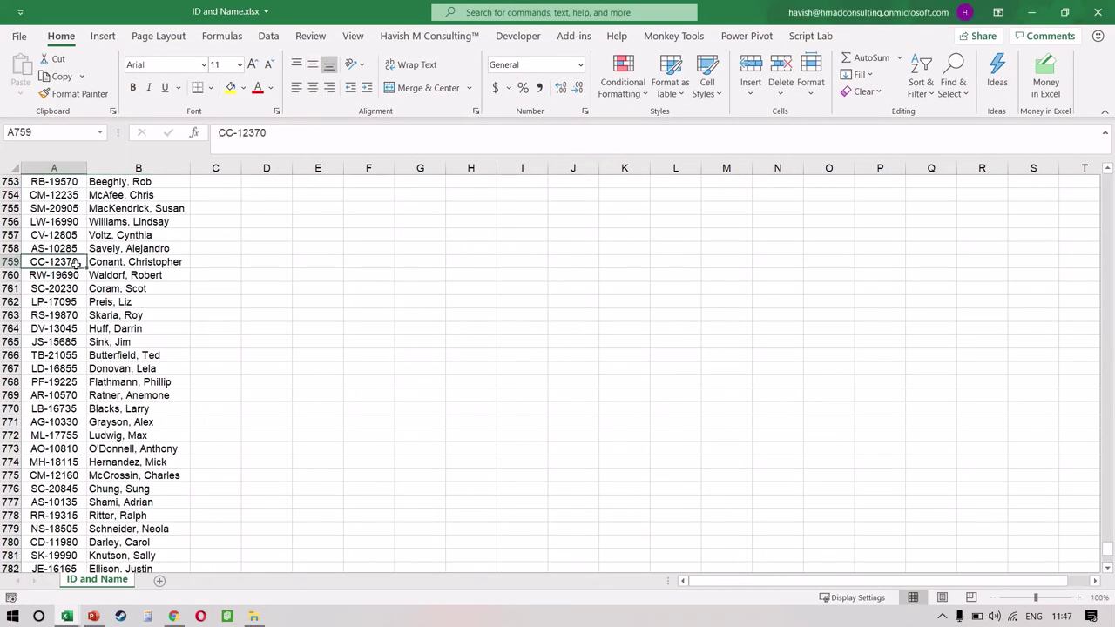
{"action": "key", "text": "ctrl+Up"}
{"action": "key", "text": "ctrl+shift+Down"}
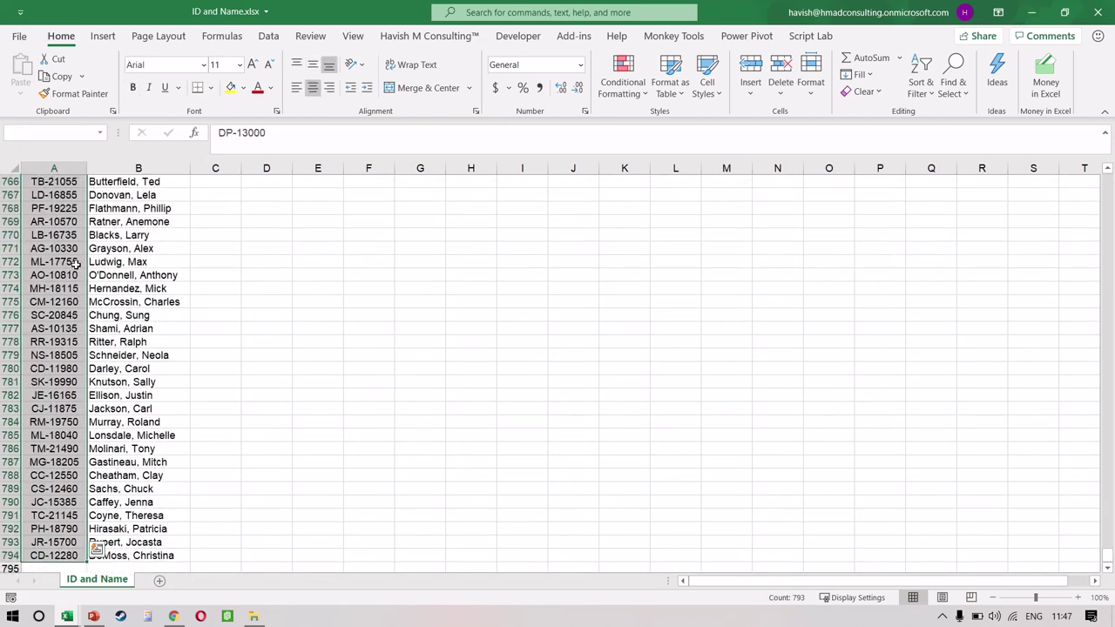
{"action": "key", "text": "ctrl+Home"}
{"action": "key", "text": "Down"}
{"action": "key", "text": "Right"}
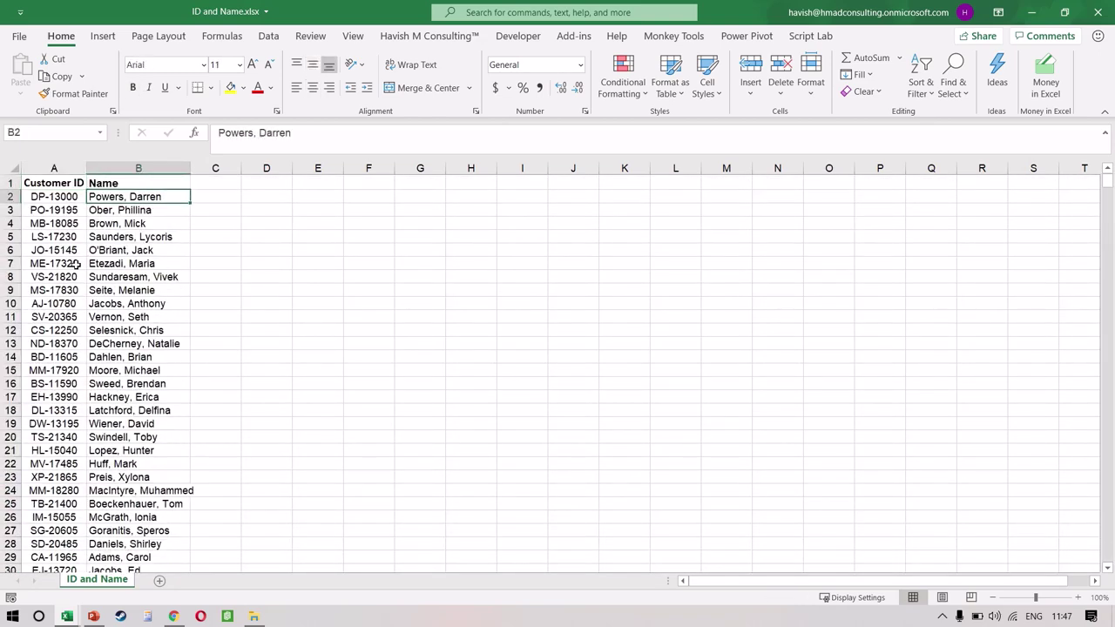
Compare the Customer ID column in 2013.xlsx with the Customer ID and Name columns in ID and Name.xlsx.
{"action": "key", "text": "alt+Tab"}
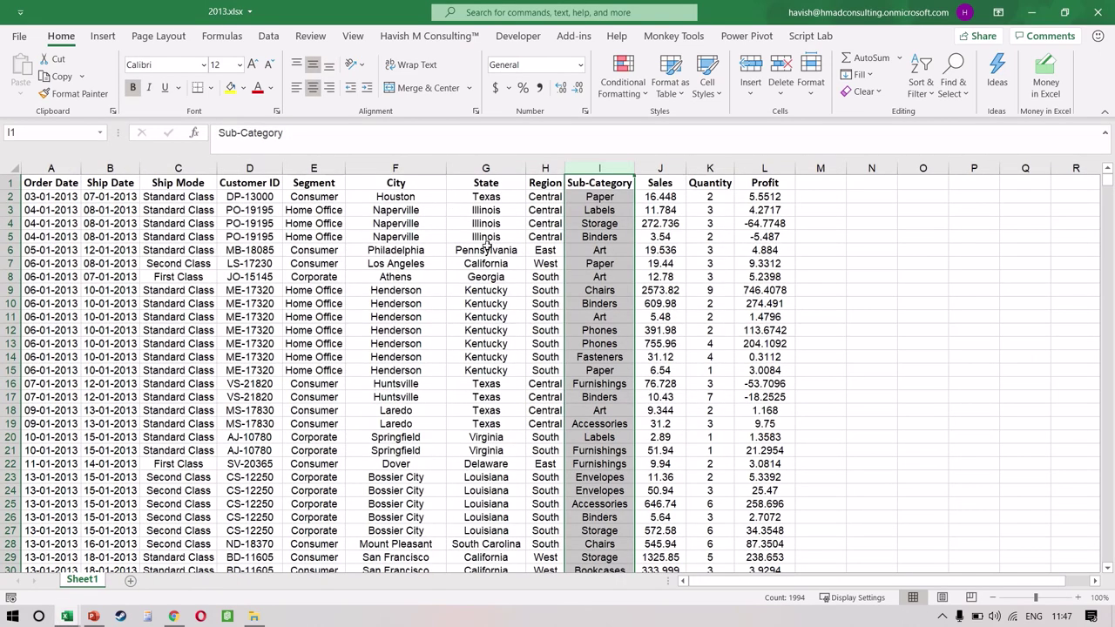
{"action": "left_click", "coordinate": [250, 167]}
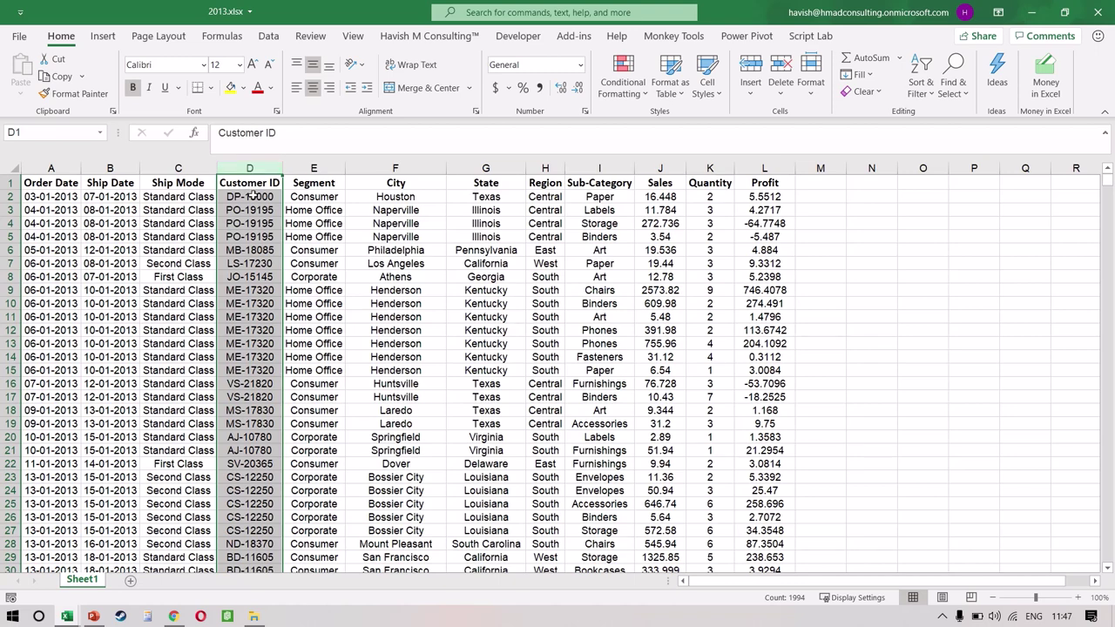
{"action": "left_click", "coordinate": [256, 197]}
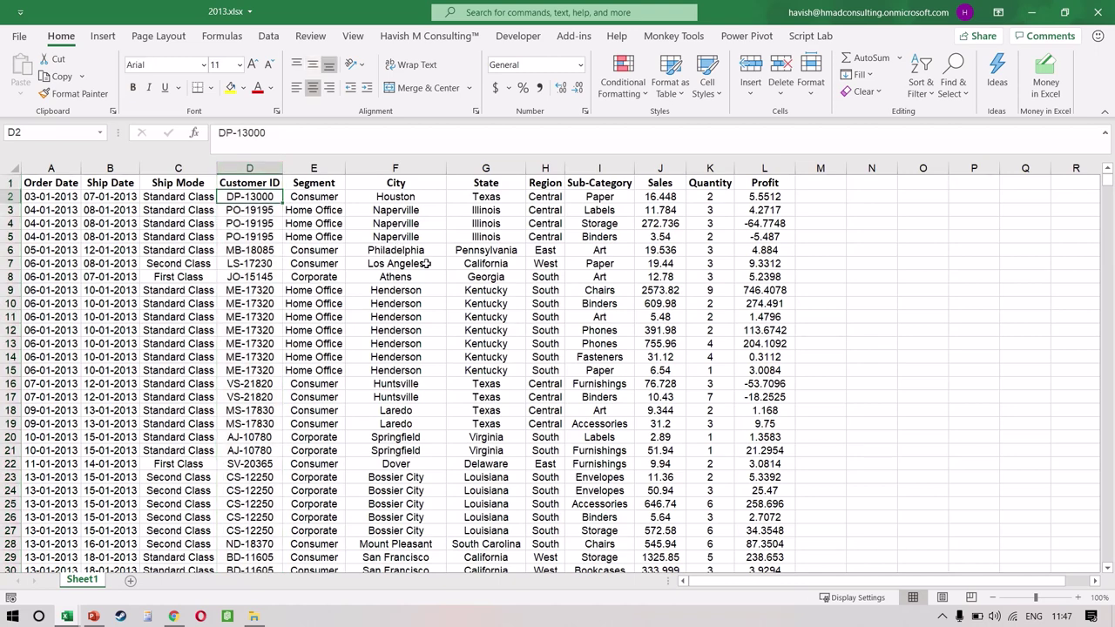
{"action": "key", "text": "alt+Tab"}
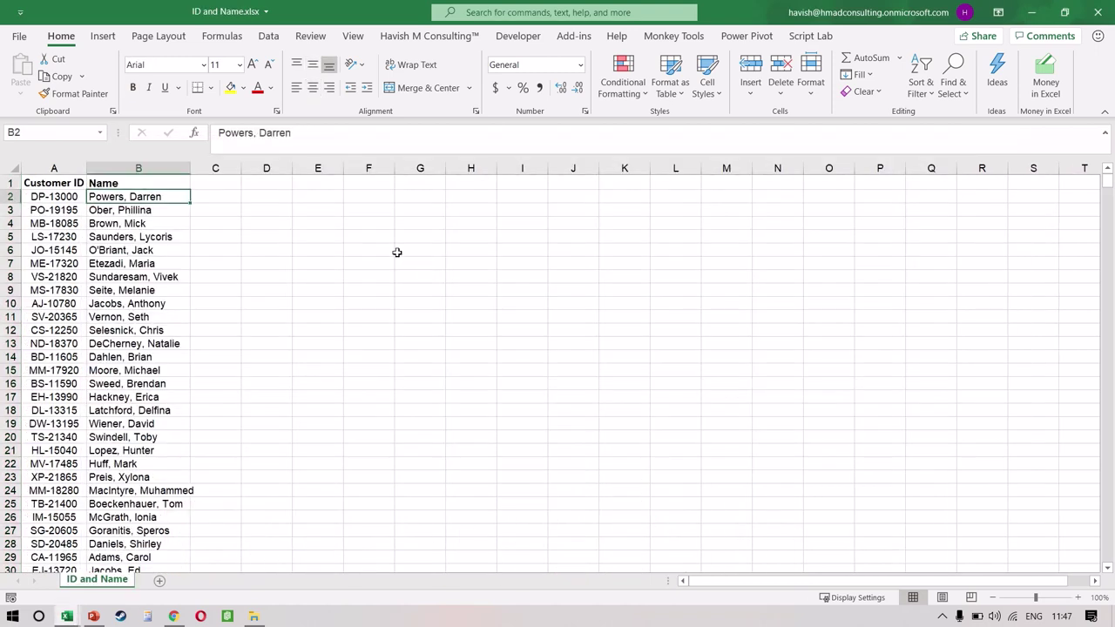
{"action": "left_click_drag", "start_coordinate": [54, 167], "coordinate": [164, 184]}
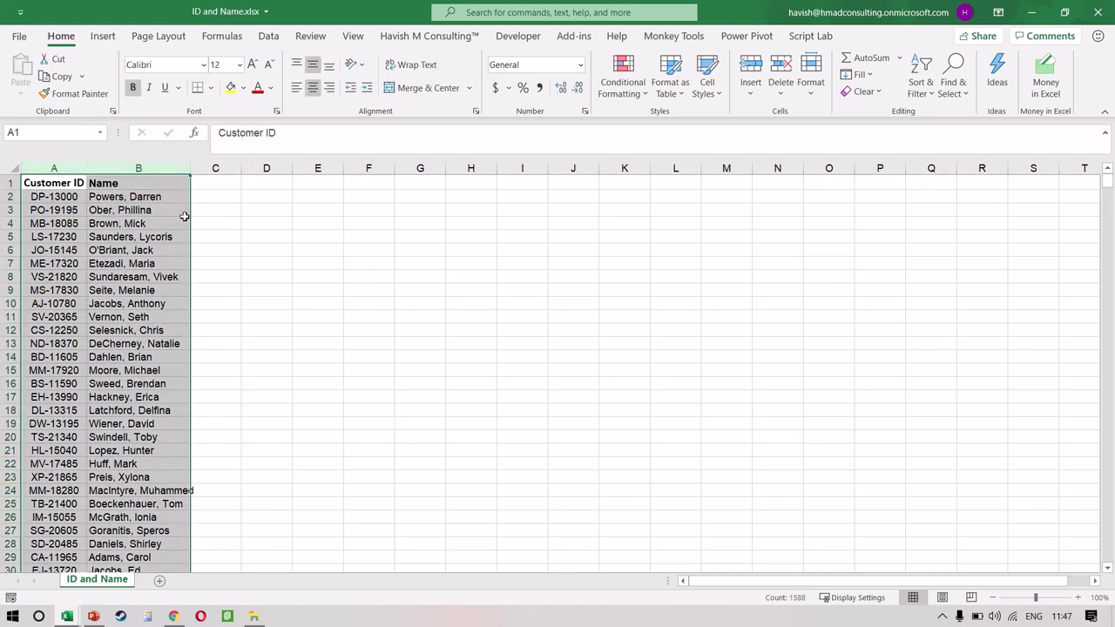
{"action": "key", "text": "alt+Tab"}
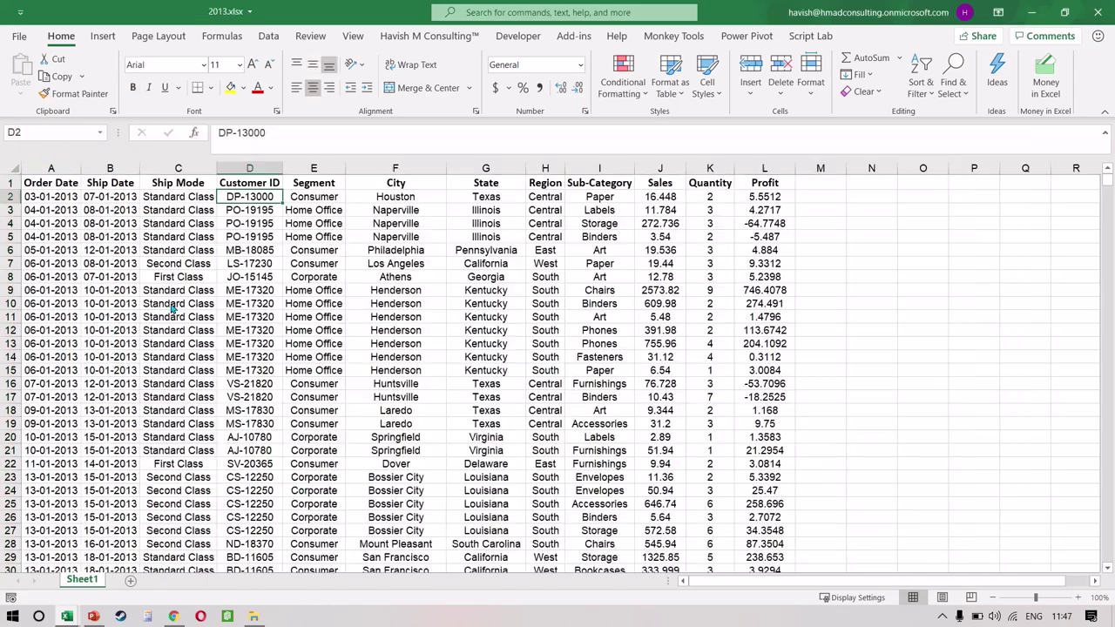
Open Budget.xlsx from the superstore folder.
{"action": "key", "text": "alt+Tab"}
{"action": "key", "text": "alt+Tab"}
{"action": "key", "text": "alt+Tab"}
{"action": "key", "text": "Right"}
{"action": "key", "text": "Left"}
{"action": "key", "text": "Left"}
{"action": "key", "text": "Left"}
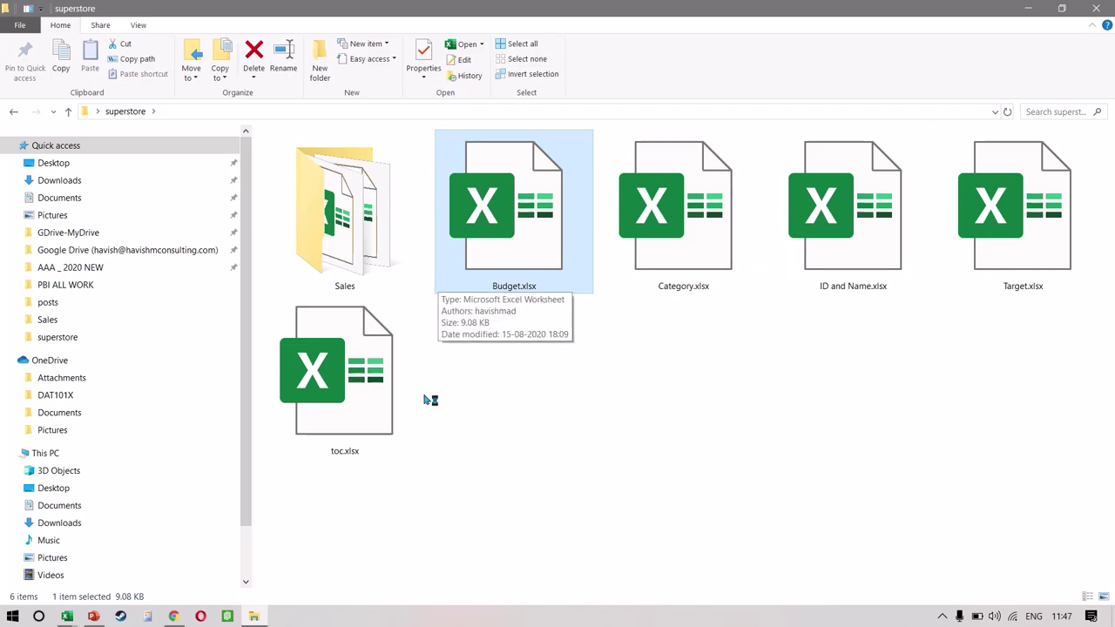
{"action": "key", "text": "alt+Tab"}
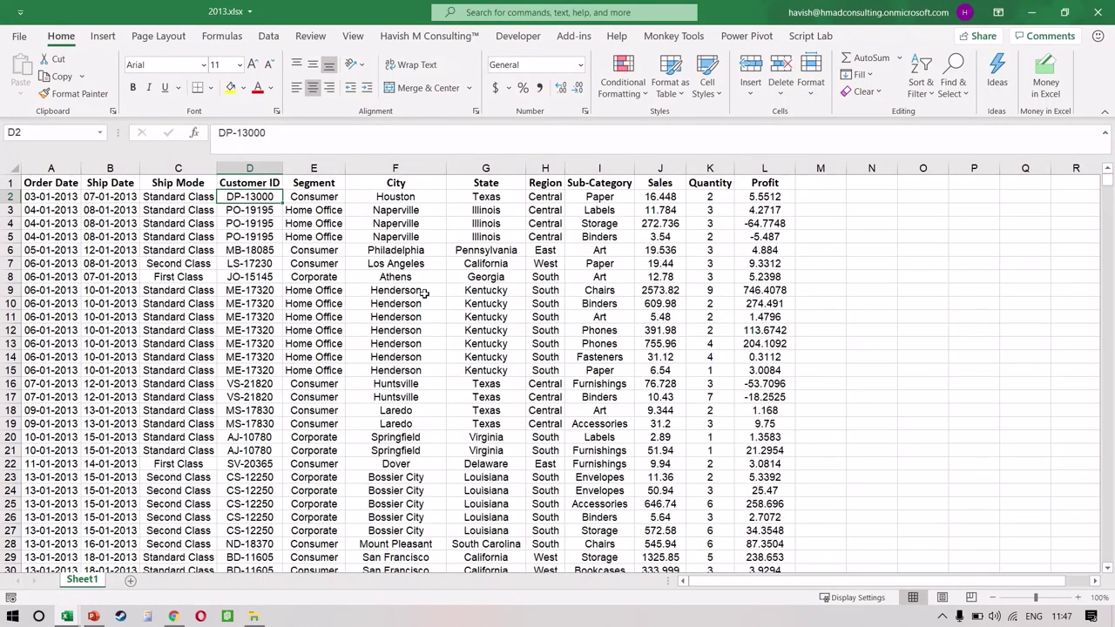
{"action": "key", "text": "alt+Tab"}
Examine the budget table's Month column and highlight the months from January to December in A3:A14.
{"action": "left_click", "coordinate": [157, 235]}
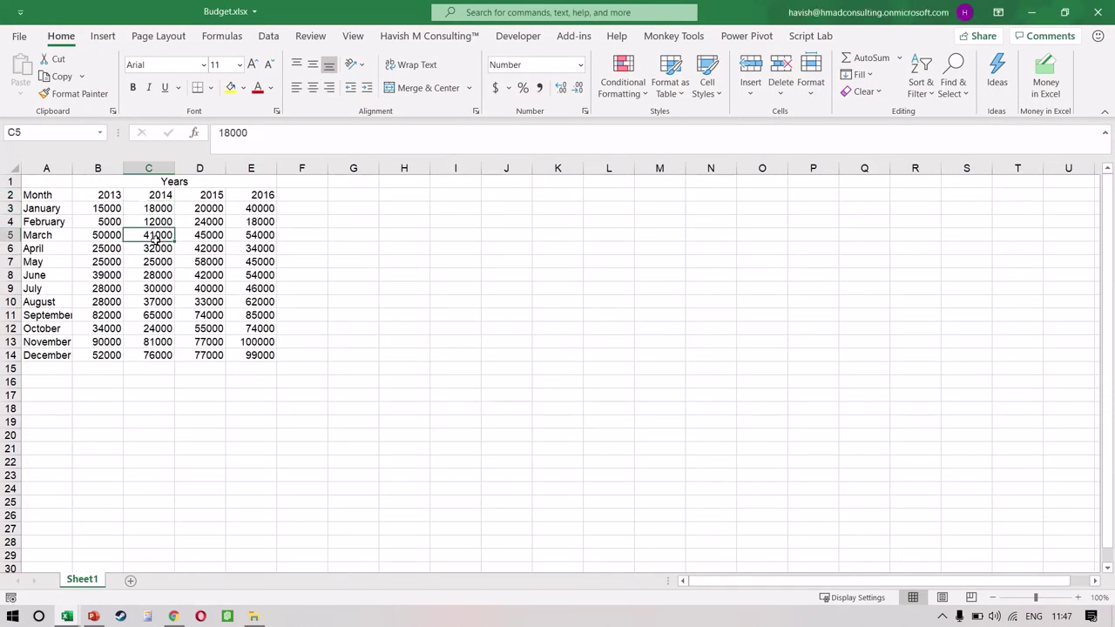
{"action": "key", "text": "Up"}
{"action": "key", "text": "Left"}
{"action": "key", "text": "Left"}
{"action": "key", "text": "Up"}
{"action": "key", "text": "Up"}
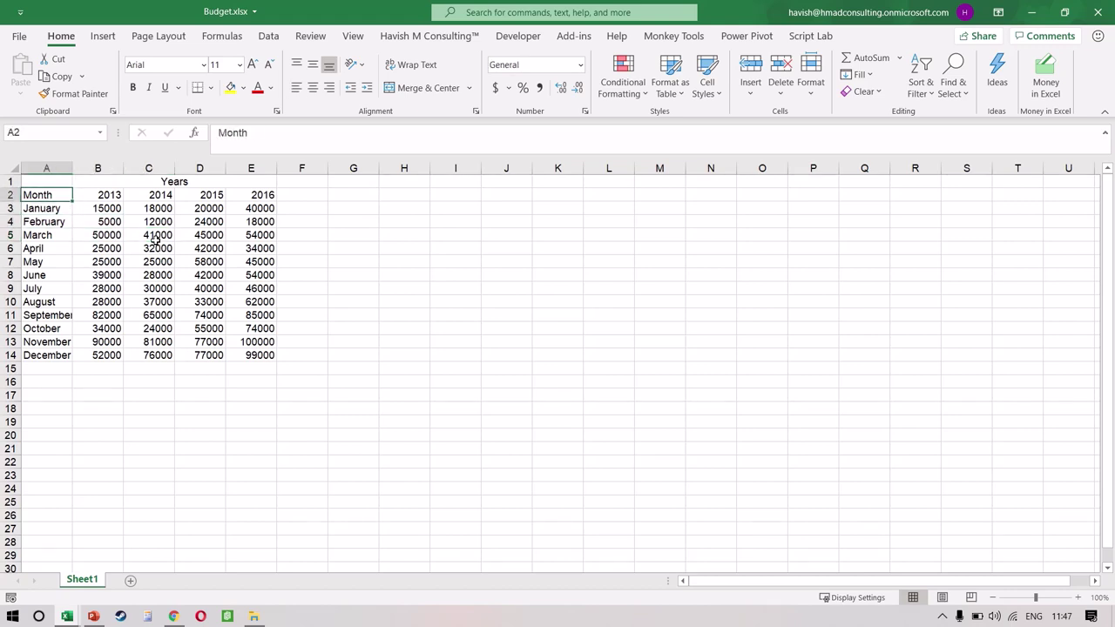
{"action": "key", "text": "Right"}
{"action": "key", "text": "Down"}
{"action": "key", "text": "Left"}
{"action": "key", "text": "ctrl+shift+Down"}
Highlight the year headings 2013 to 2016 in B2:E2 and the monthly budget amounts in B3:E14.
{"action": "key", "text": "Up"}
{"action": "key", "text": "Right"}
{"action": "key", "text": "ctrl+shift+Right"}
{"action": "key", "text": "Down"}
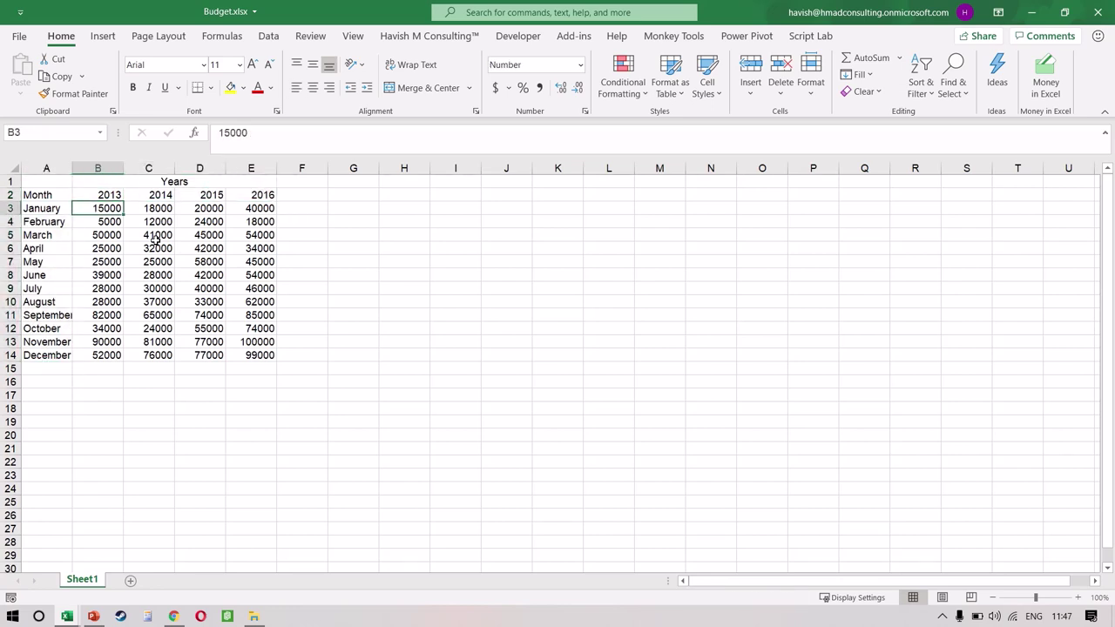
{"action": "key", "text": "ctrl+shift+End"}
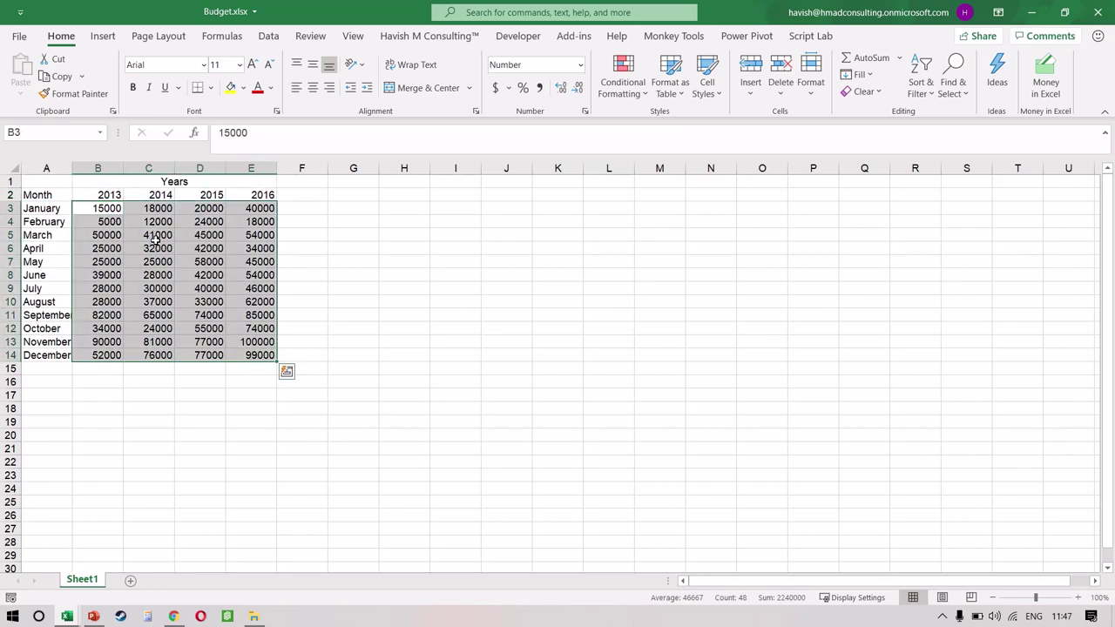
{"action": "scroll", "coordinate": [153, 239], "scroll_direction": "up", "scroll_amount": 3}
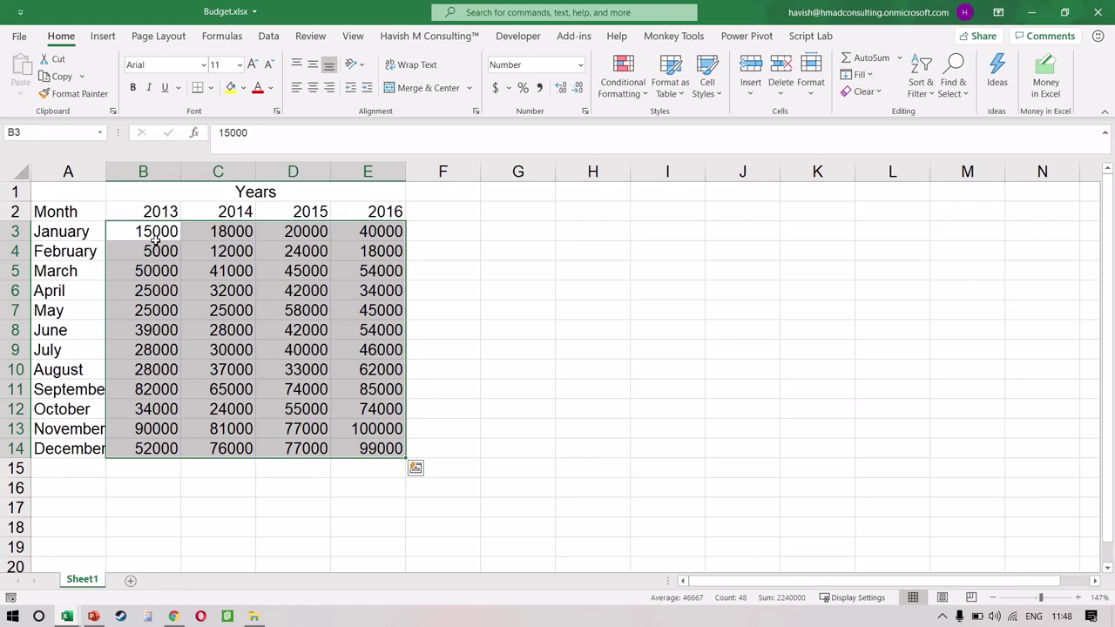
Open Target.xlsx from the superstore folder.
{"action": "key", "text": "alt+Tab"}
{"action": "key", "text": "alt+Tab"}
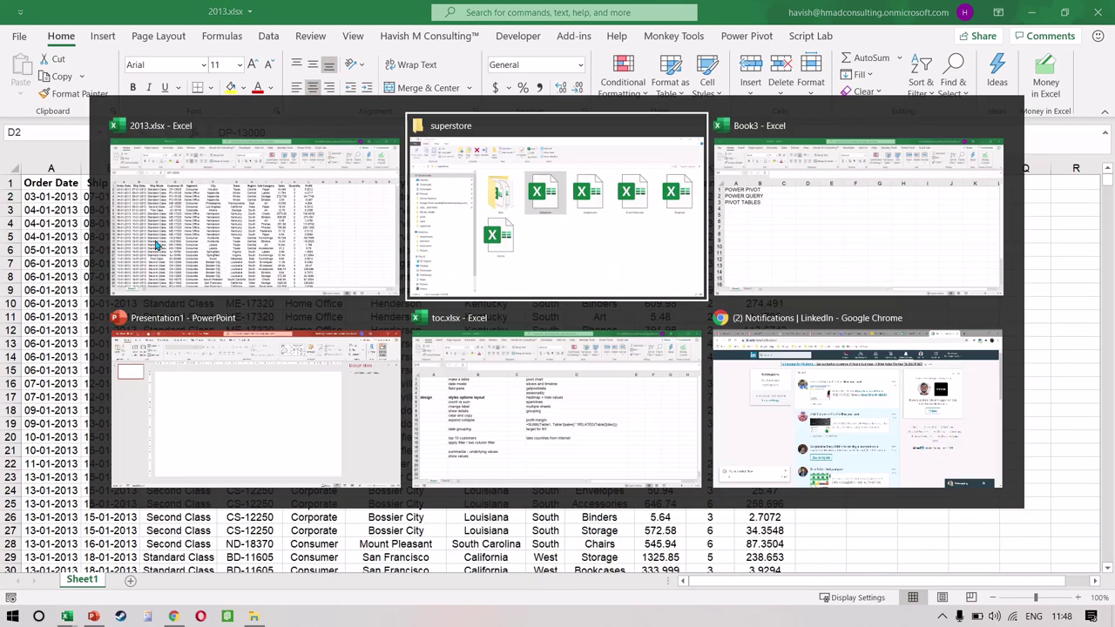
{"action": "key", "text": "Right"}
{"action": "key", "text": "Right"}
{"action": "key", "text": "Right"}
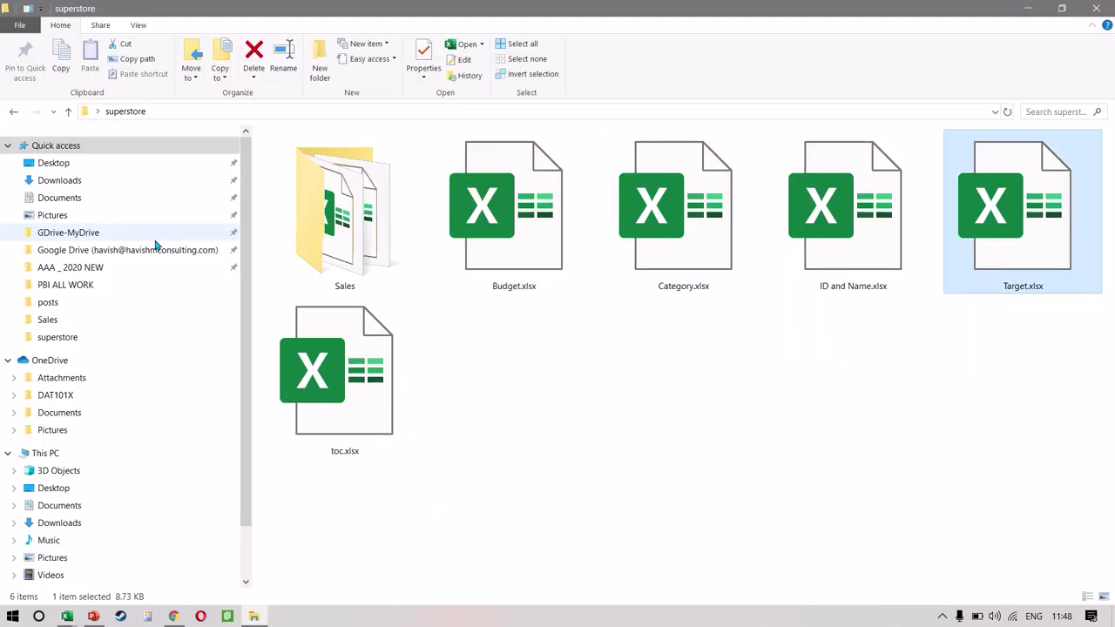
{"action": "key", "text": "alt+Tab"}
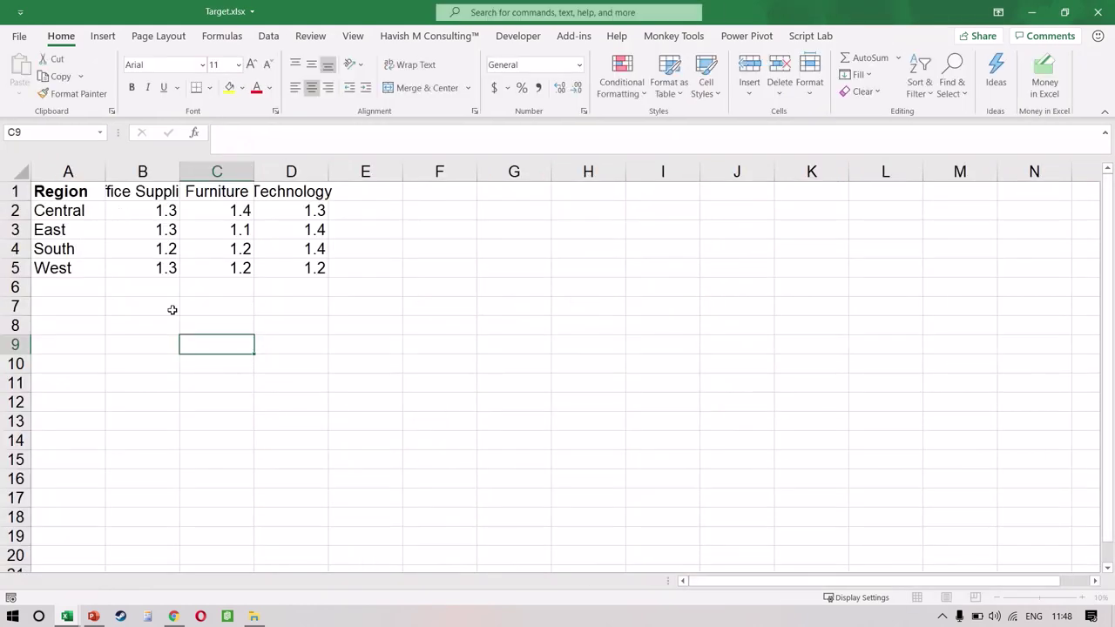
AutoFit the column widths of the regional target table in A1:D5.
{"action": "left_click", "coordinate": [131, 184]}
{"action": "key", "text": "ctrl+a"}
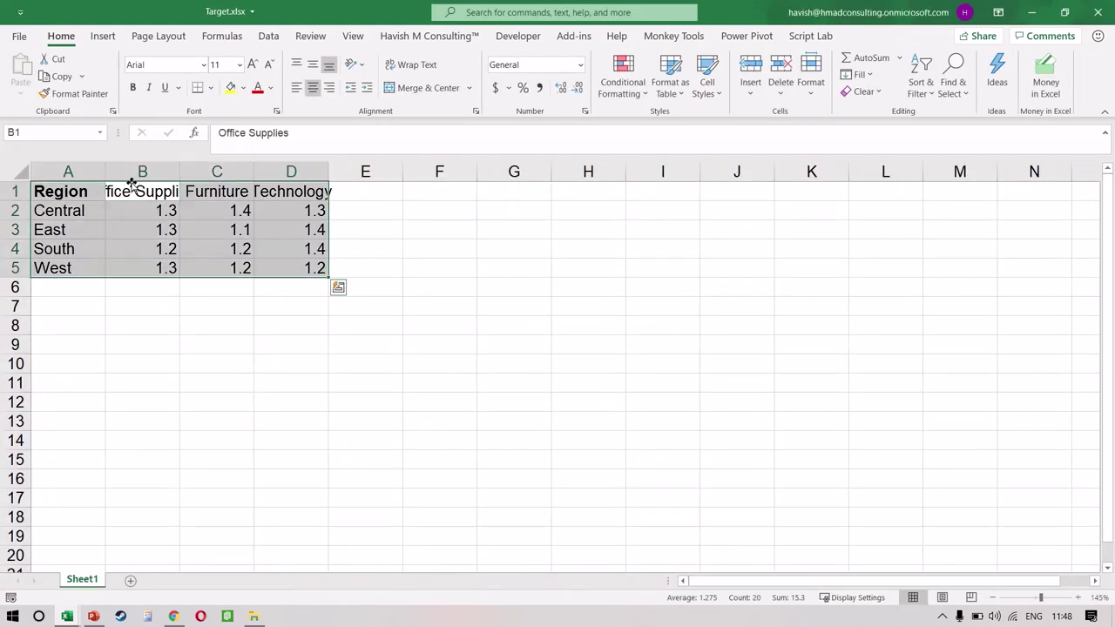
{"action": "key", "text": "alt+h"}
{"action": "key", "text": "o"}
{"action": "key", "text": "i"}
{"action": "key", "text": "Down"}
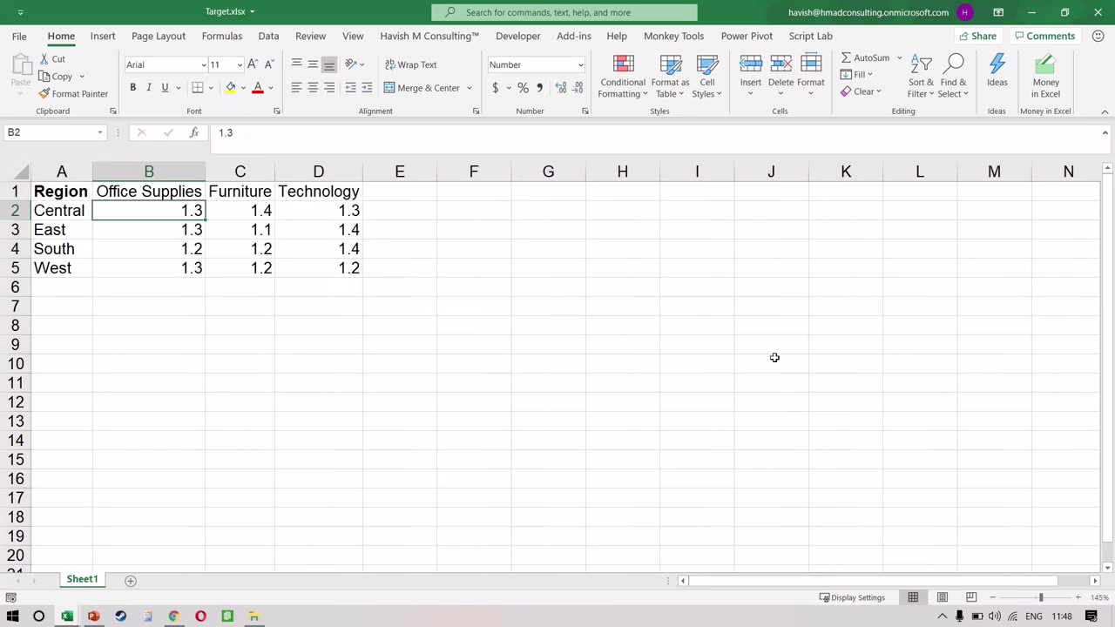
Highlight the regions in A2:A5 and the category headings Office Supplies, Furniture and Technology in B1:D1.
{"action": "key", "text": "Left"}
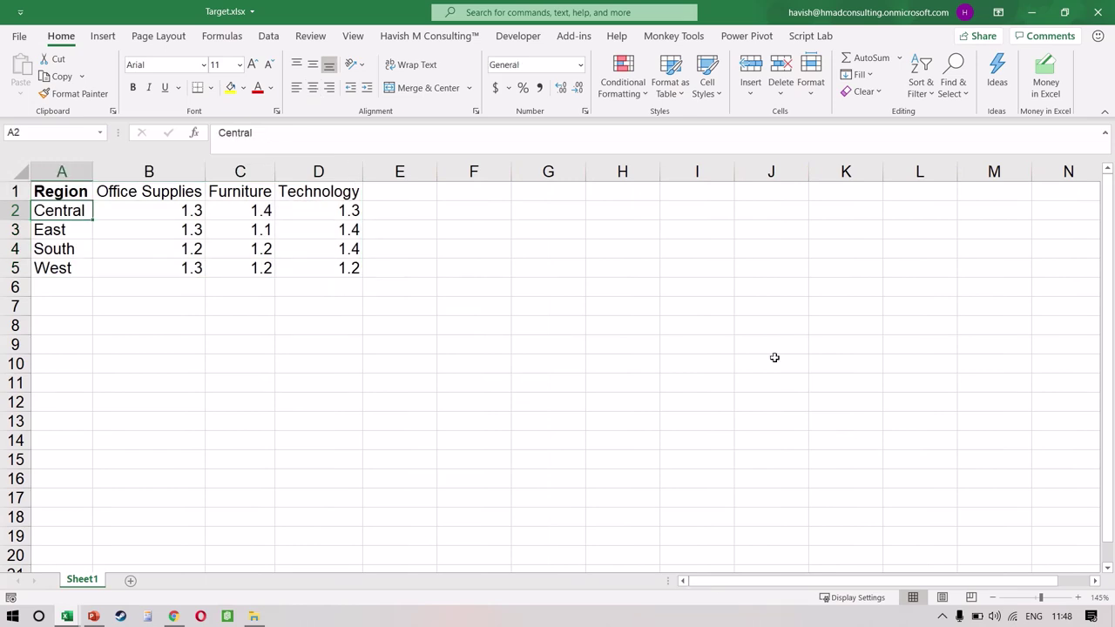
{"action": "key", "text": "ctrl+shift+Down"}
{"action": "key", "text": "Up"}
{"action": "key", "text": "Right"}
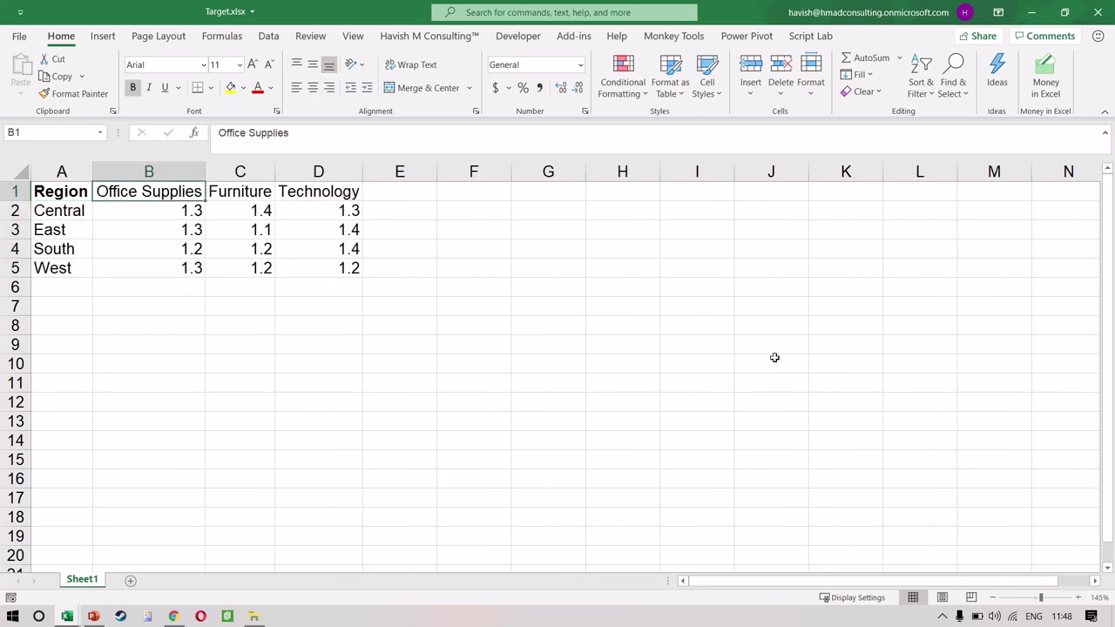
{"action": "key", "text": "ctrl+shift+Right"}
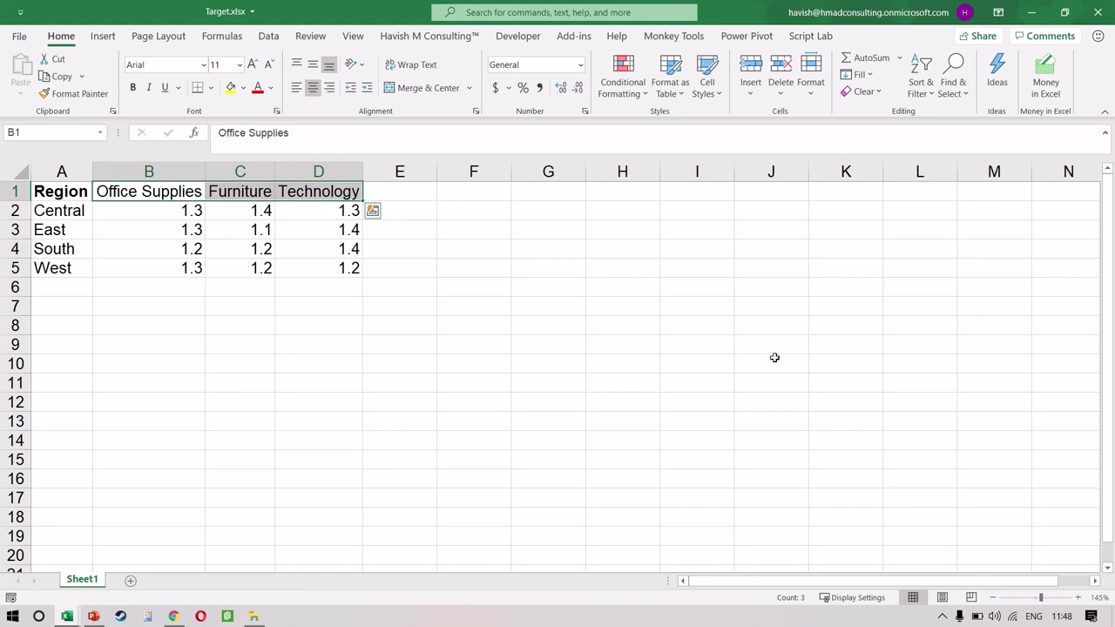
Examine the Central region's target values for Office Supplies, Furniture and Technology, one cell at a time.
{"action": "key", "text": "Down"}
{"action": "key", "text": "Left"}
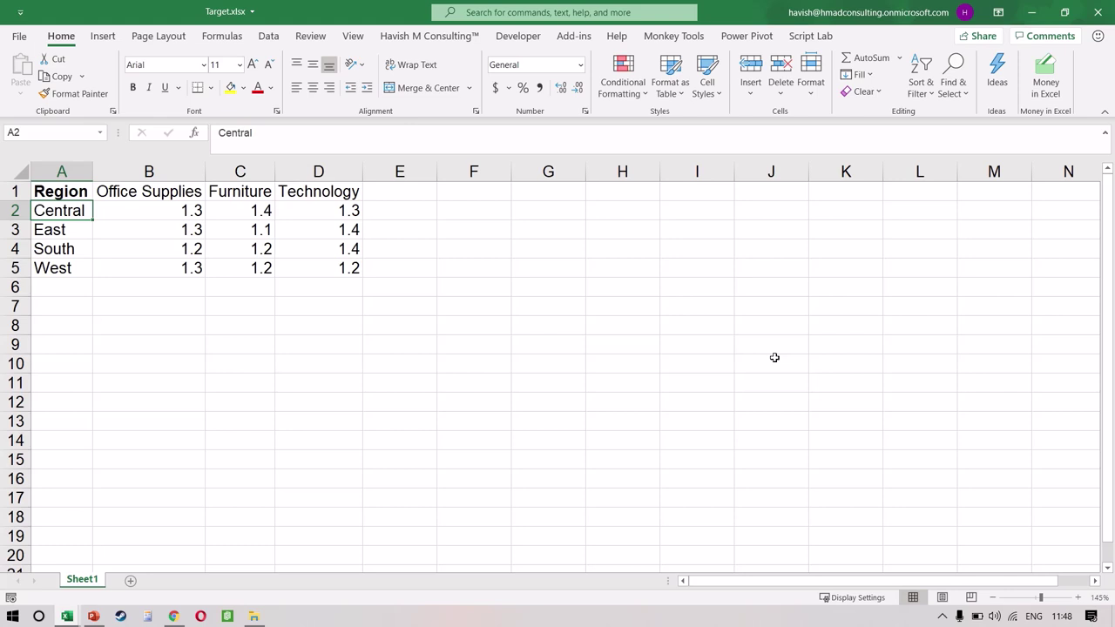
{"action": "key", "text": "Right"}
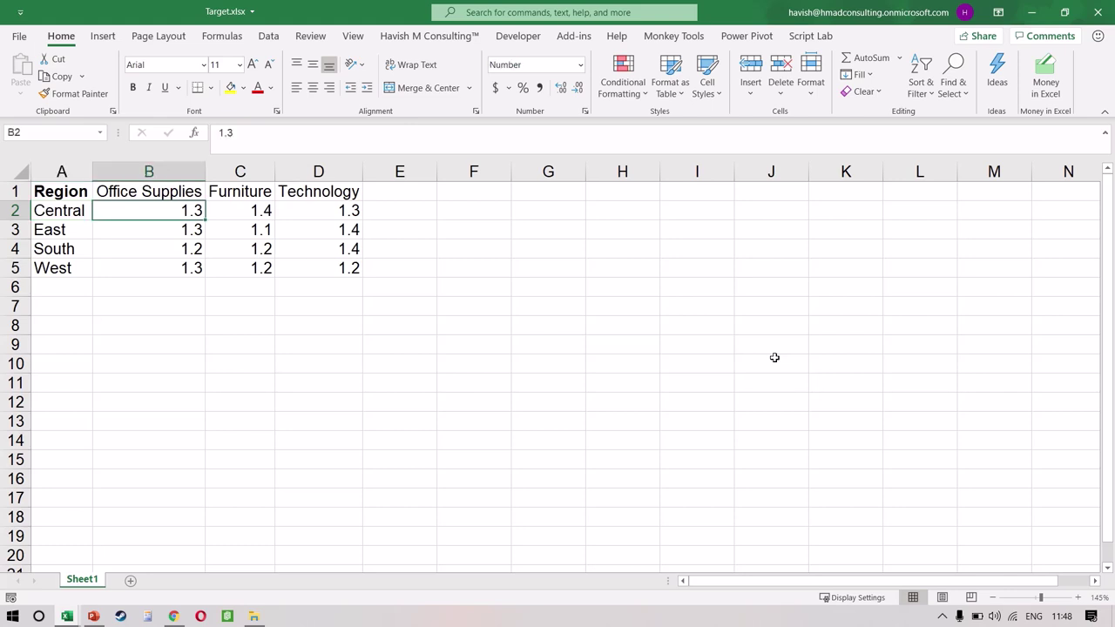
{"action": "key", "text": "Right"}
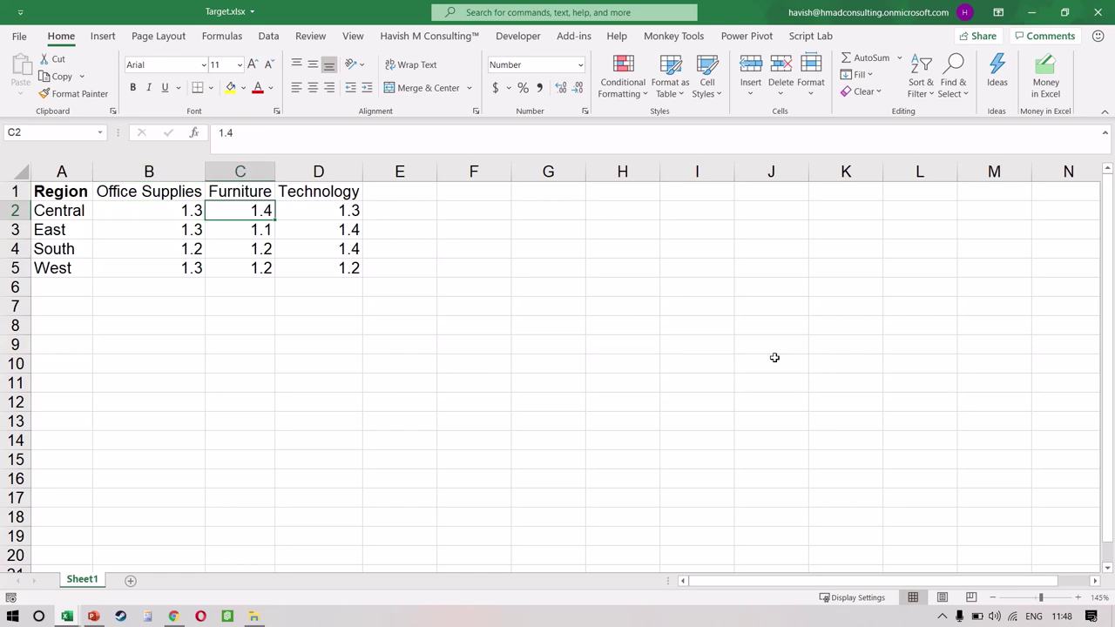
{"action": "key", "text": "Right"}
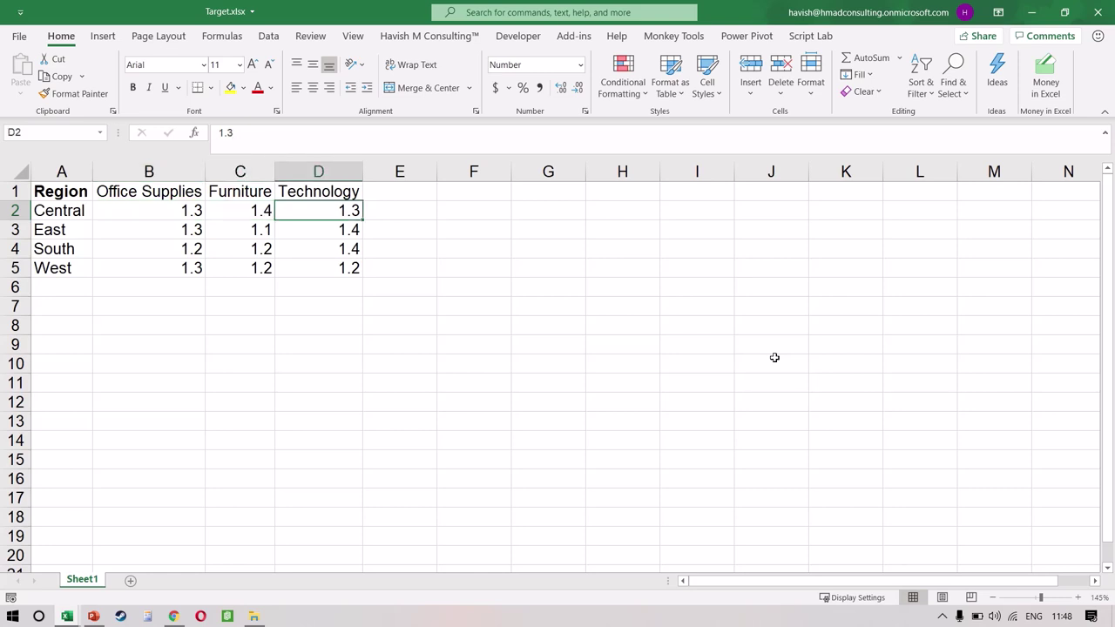
Highlight the whole block of regional target values in B2:D5 of the target table.
{"action": "key", "text": "Down"}
{"action": "key", "text": "Left"}
{"action": "key", "text": "Left"}
{"action": "key", "text": "Up"}
{"action": "key", "text": "ctrl+shift+End"}
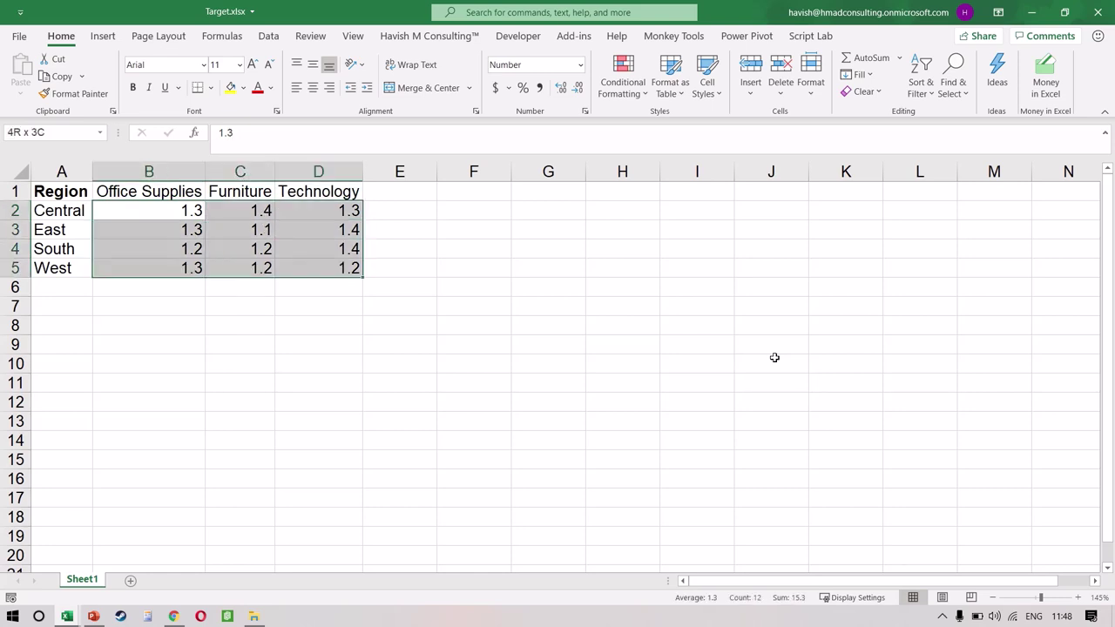
Close Target.xlsx with its changes saved, and close the 2013.xlsx sales workbook.
{"action": "left_click", "coordinate": [1097, 12]}
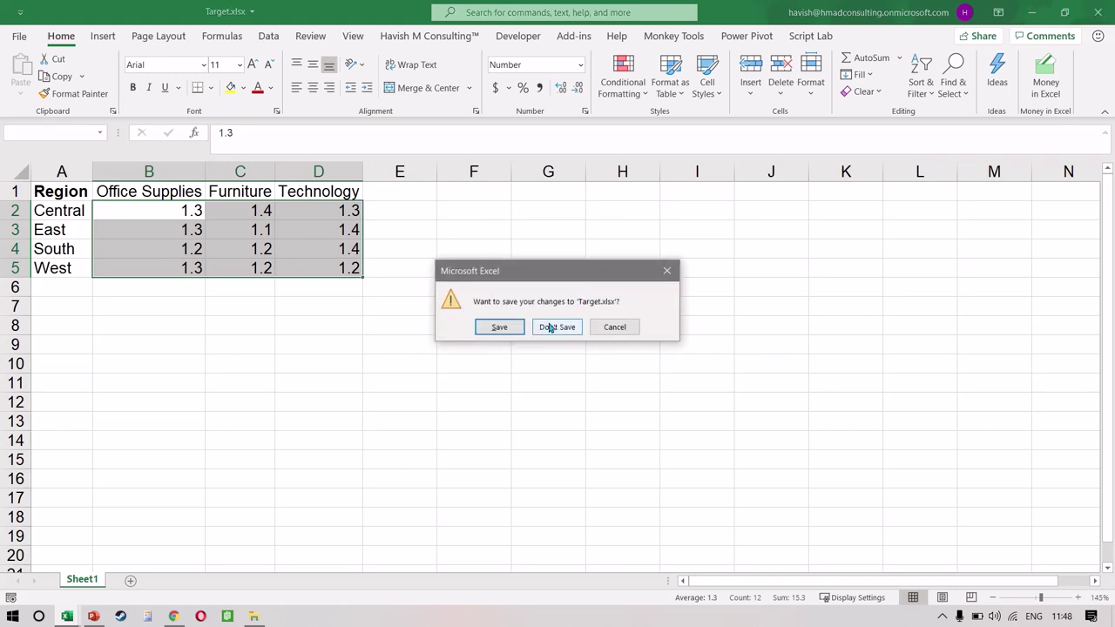
{"action": "left_click", "coordinate": [513, 327]}
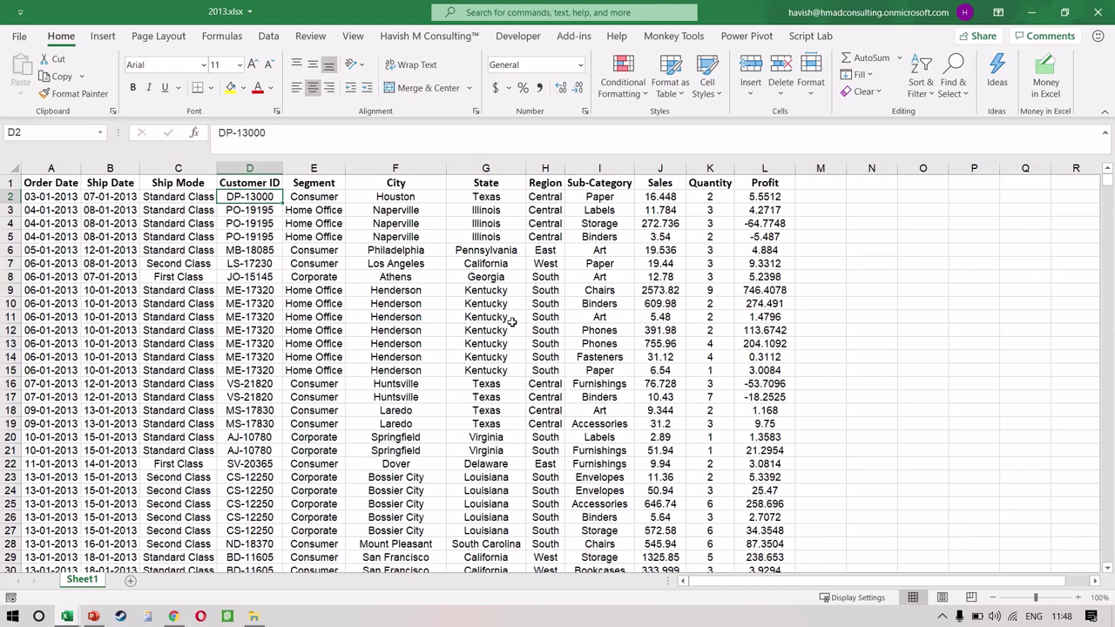
{"action": "left_click", "coordinate": [1098, 12]}
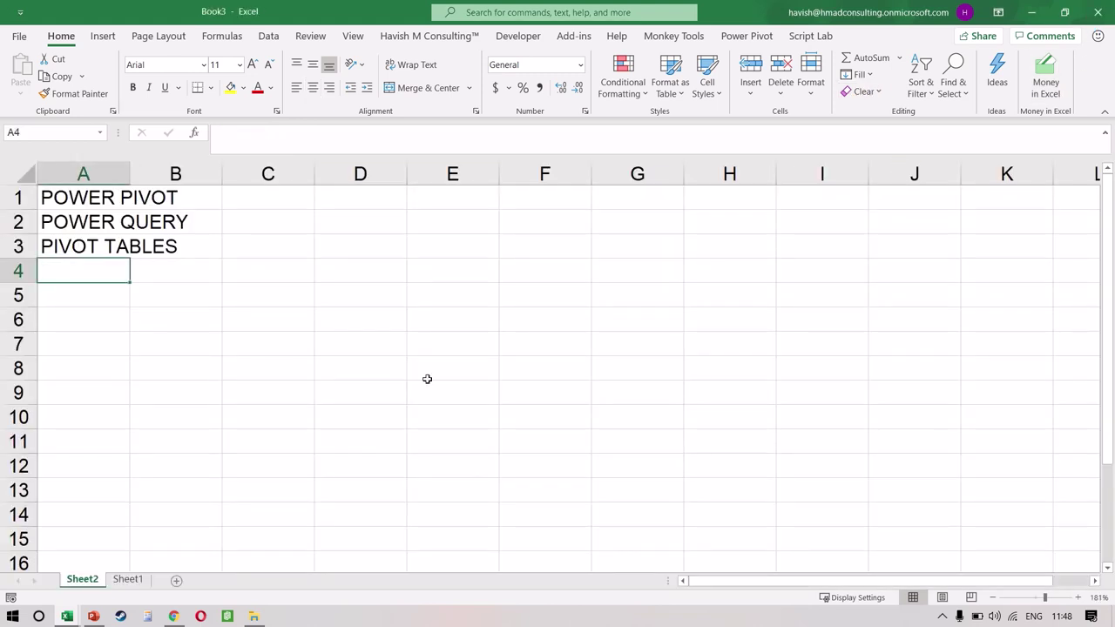
Add a new worksheet to Book3 and save the workbook to the Desktop as SOLUTION.xlsx.
{"action": "left_click", "coordinate": [176, 579]}
{"action": "left_click", "coordinate": [318, 342]}
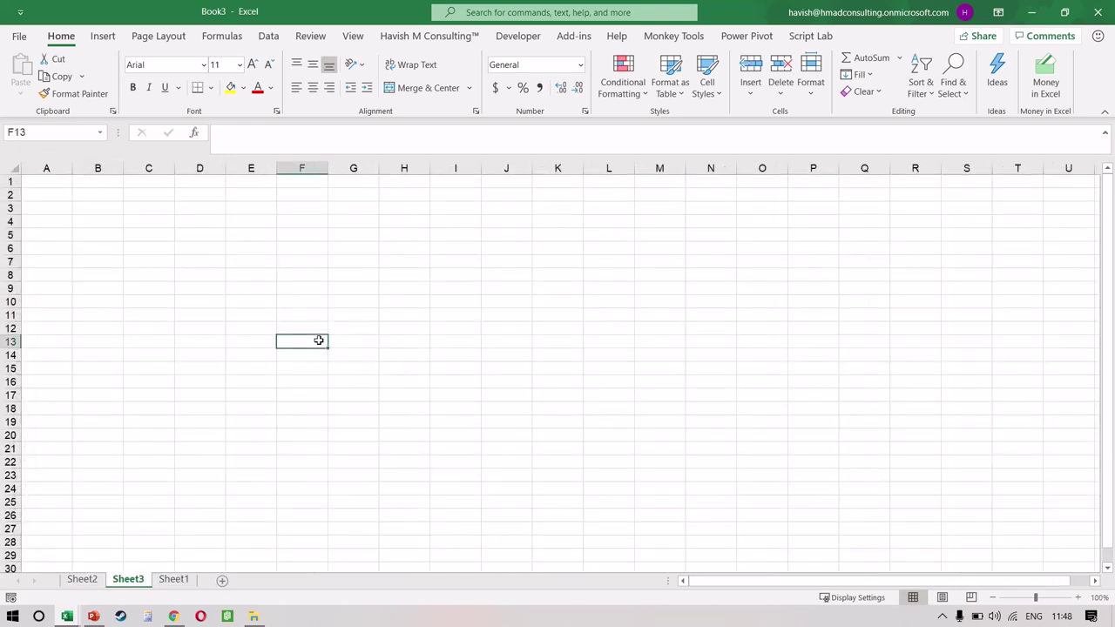
{"action": "key", "text": "ctrl+s"}
{"action": "left_click", "coordinate": [463, 425]}
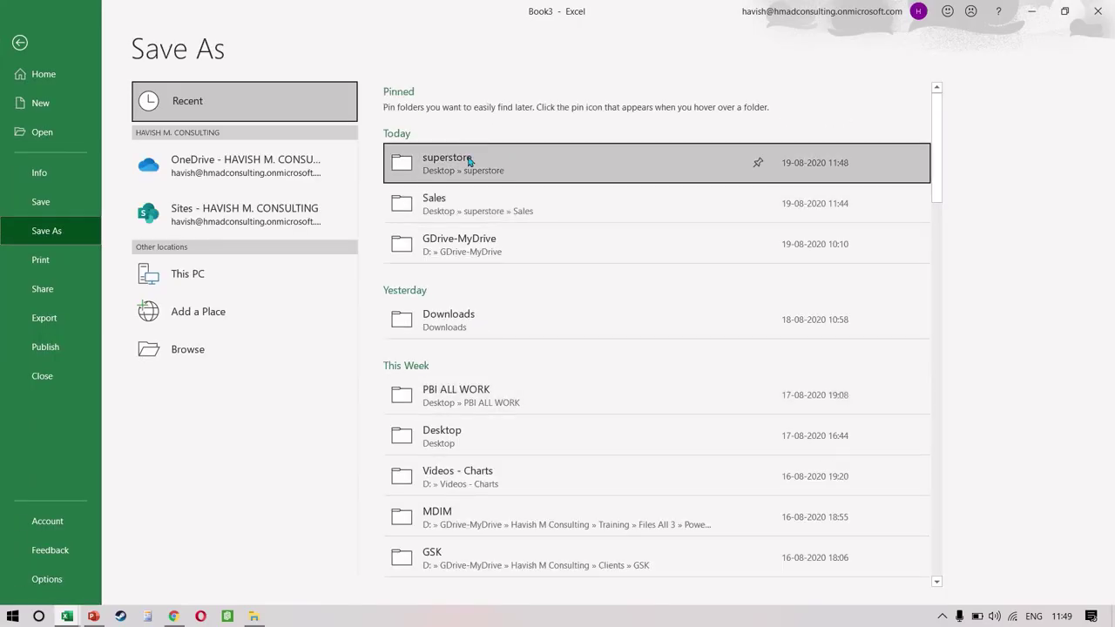
{"action": "left_click", "coordinate": [470, 160]}
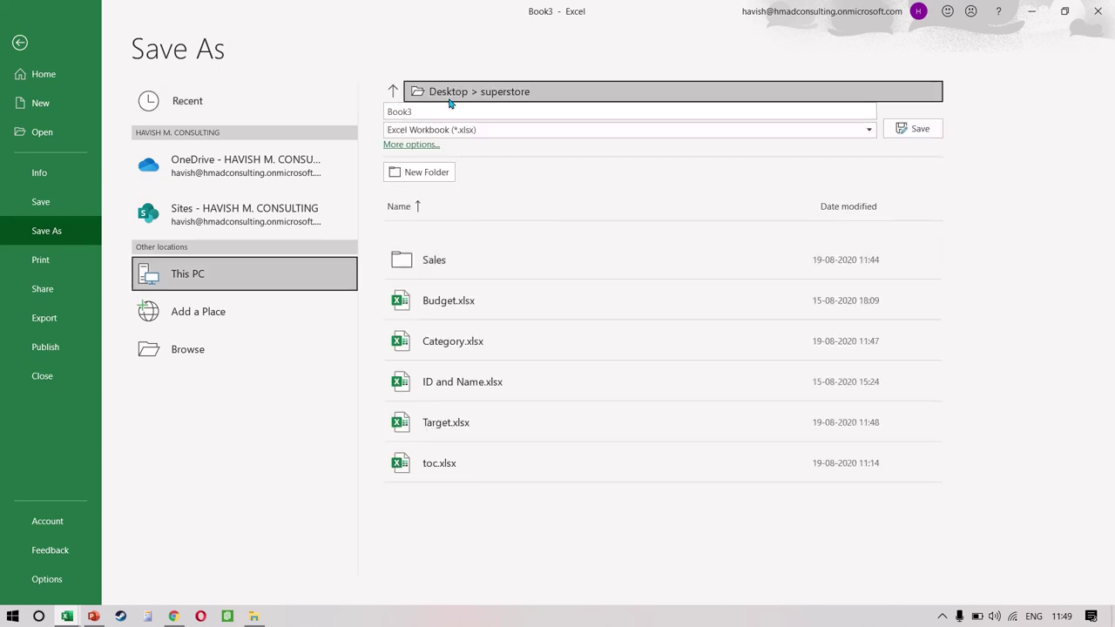
{"action": "left_click", "coordinate": [448, 98]}
{"action": "scroll", "coordinate": [278, 262], "scroll_direction": "up", "scroll_amount": 2}
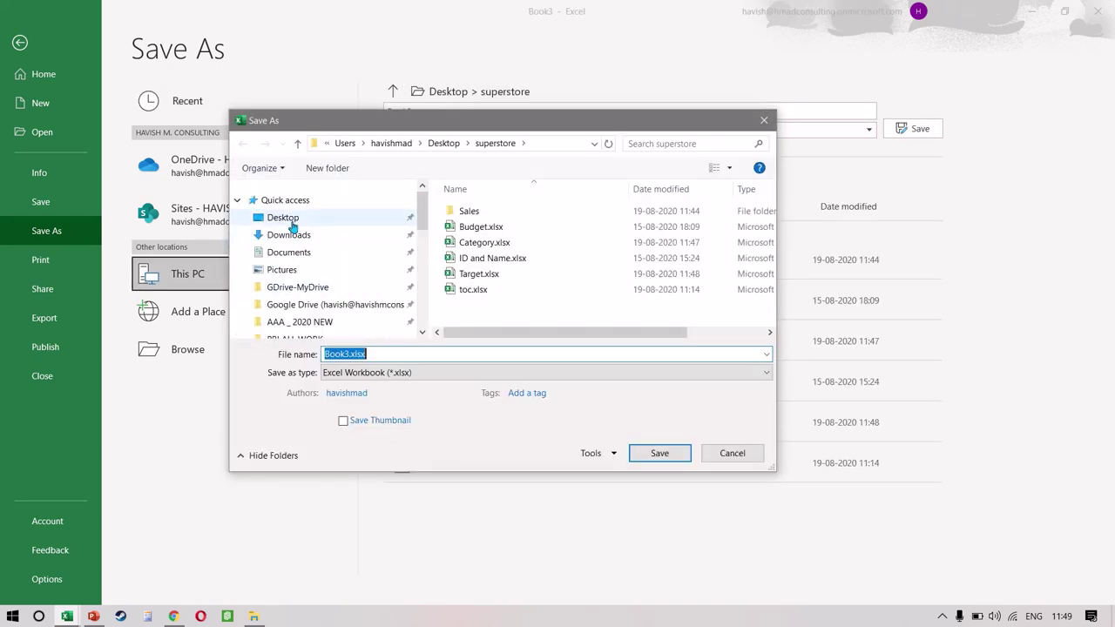
{"action": "left_click", "coordinate": [290, 221]}
{"action": "left_click", "coordinate": [422, 356]}
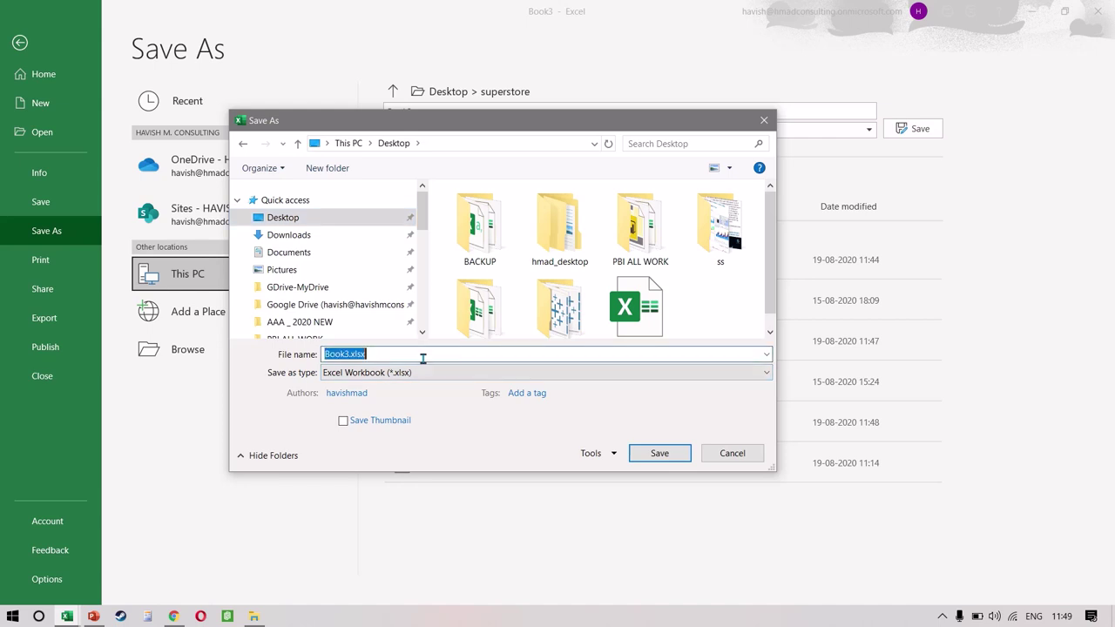
{"action": "type", "text": "SOLUTION"}
{"action": "key", "text": "Return"}
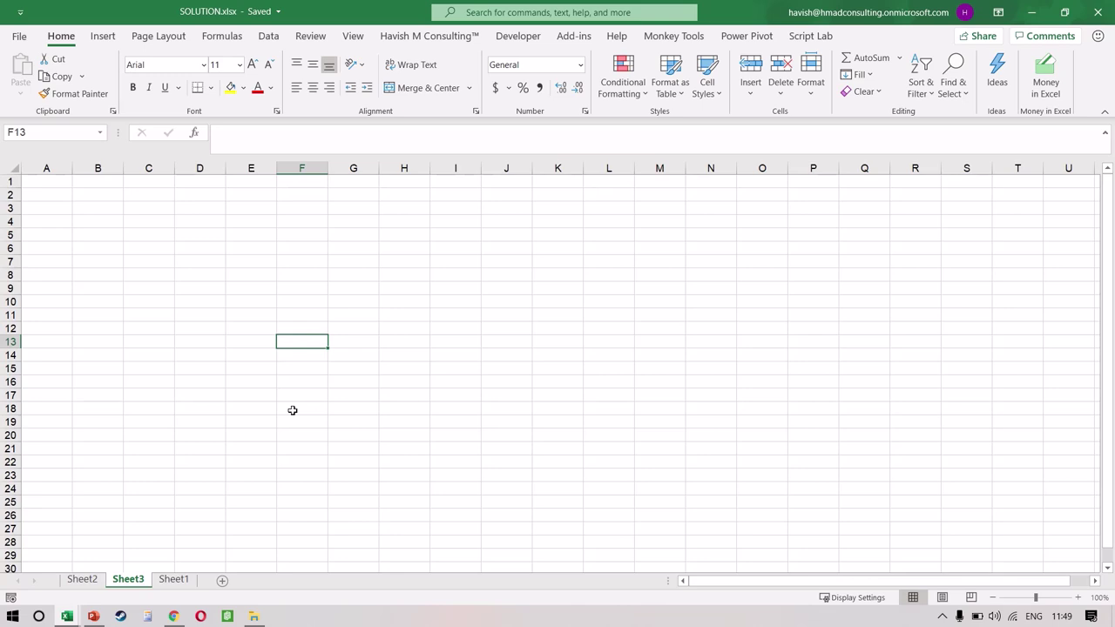
Switch to File Explorer and review the yearly sales workbooks in the superstore folder's Sales subfolder.
{"action": "key", "text": "alt+Tab"}
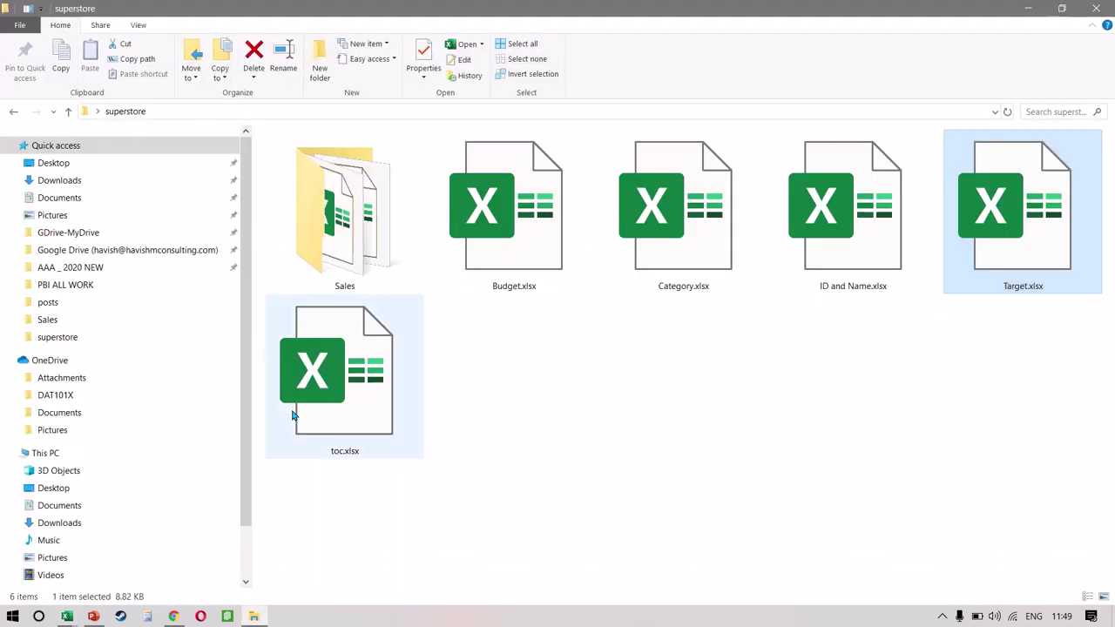
{"action": "left_click", "coordinate": [380, 181]}
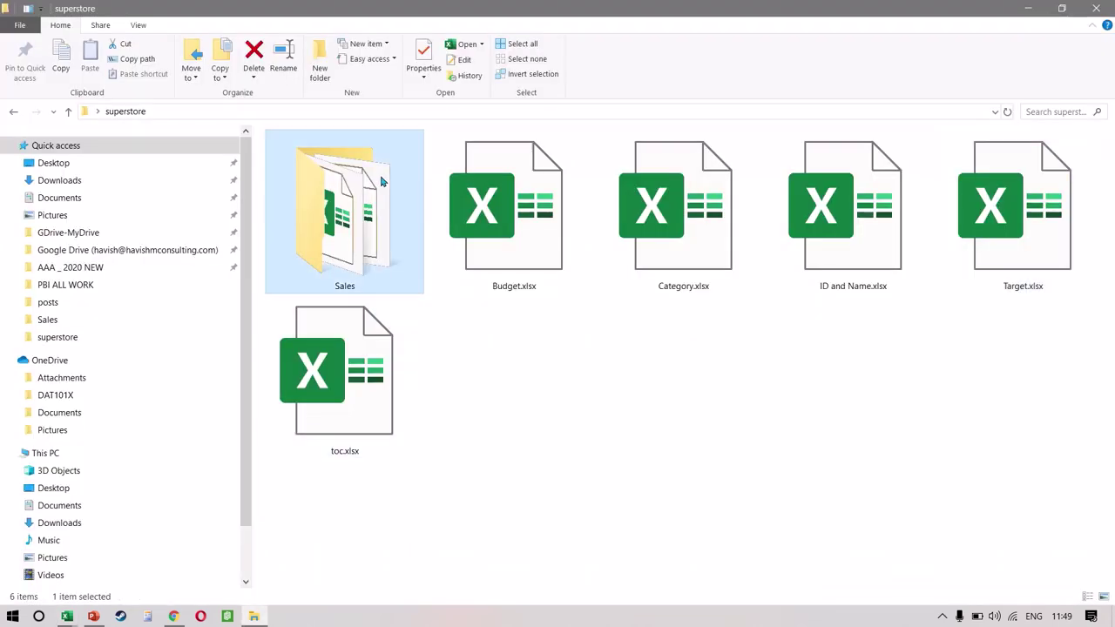
{"action": "double_click", "coordinate": [381, 181]}
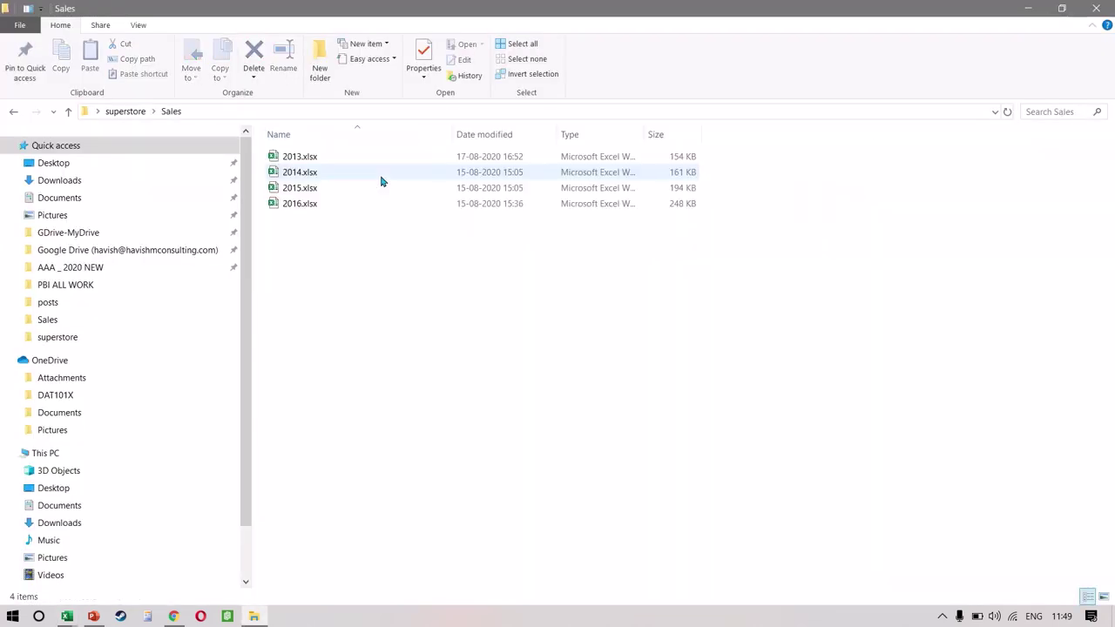
{"action": "left_click", "coordinate": [320, 171]}
{"action": "left_click", "coordinate": [320, 172]}
{"action": "key", "text": "Down"}
{"action": "key", "text": "Down"}
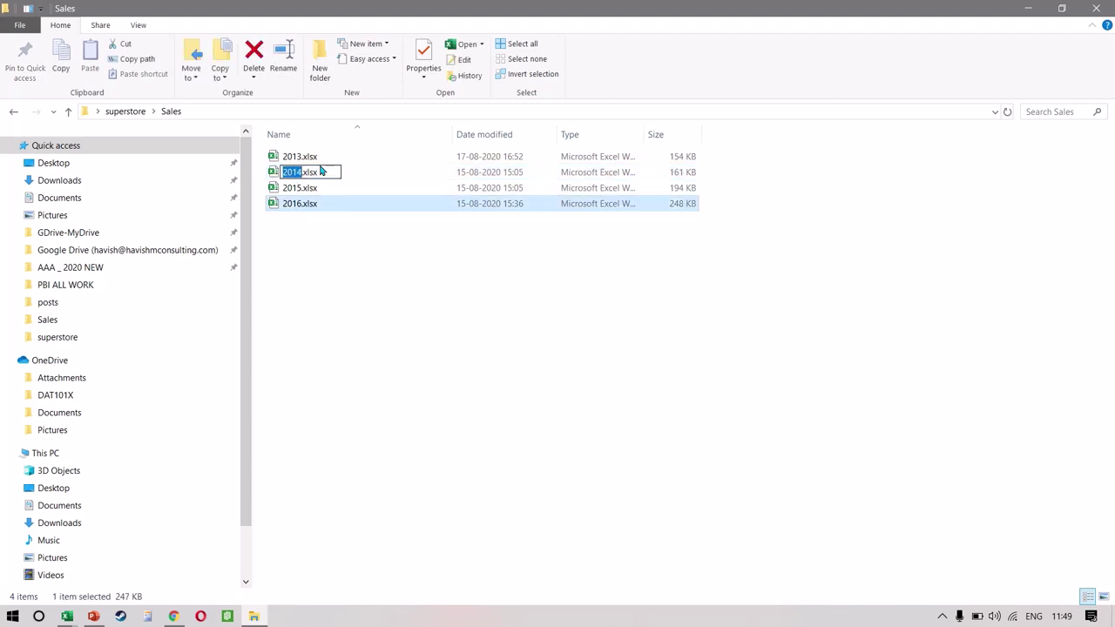
{"action": "key", "text": "Escape"}
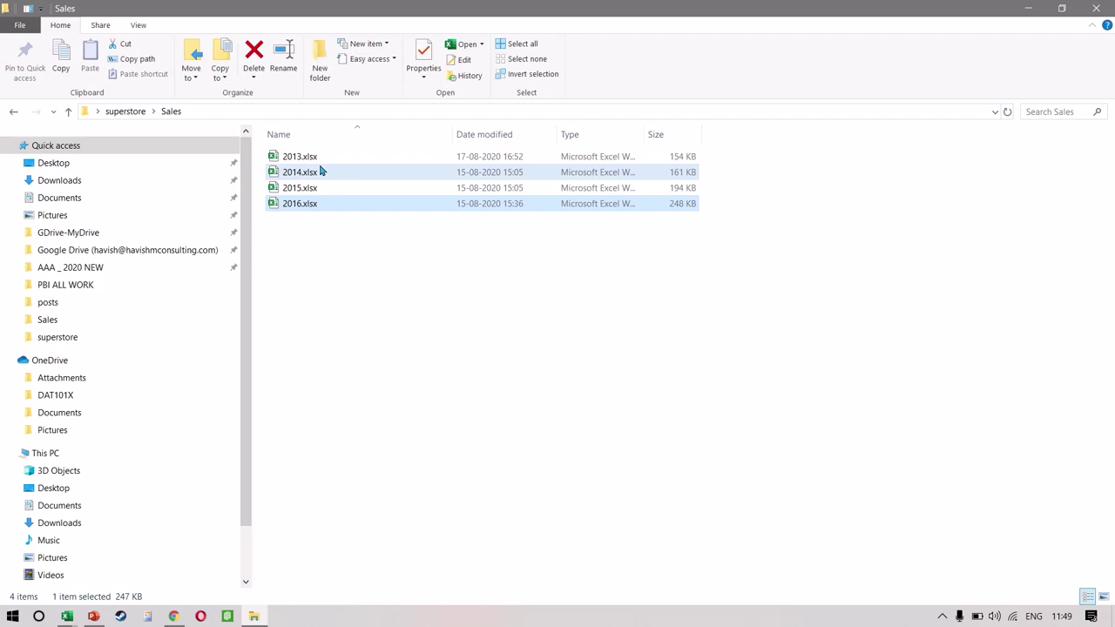
Return to Excel and import the Desktop folder superstore\Sales as a From Folder data source, using Combine & Transform Data.
{"action": "key", "text": "alt+Tab"}
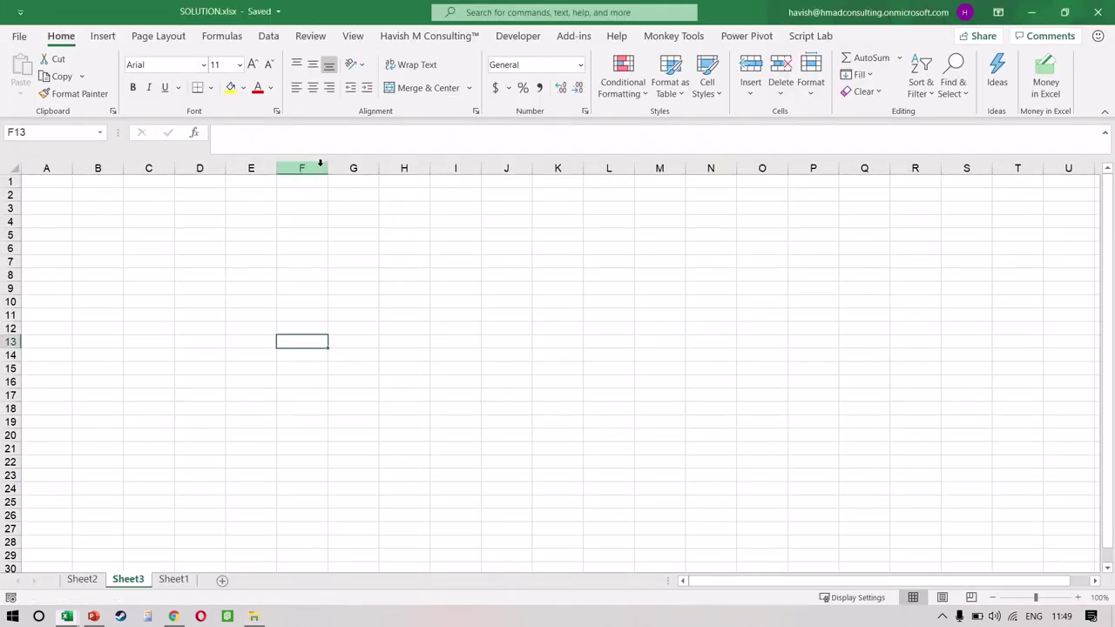
{"action": "left_click", "coordinate": [274, 39]}
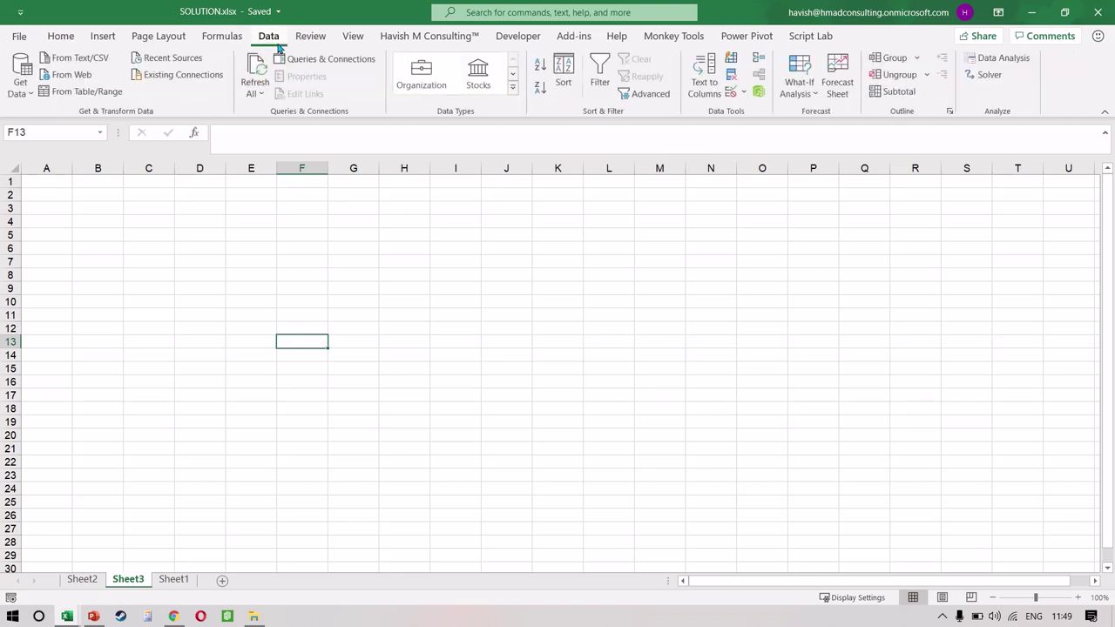
{"action": "left_click", "coordinate": [21, 93]}
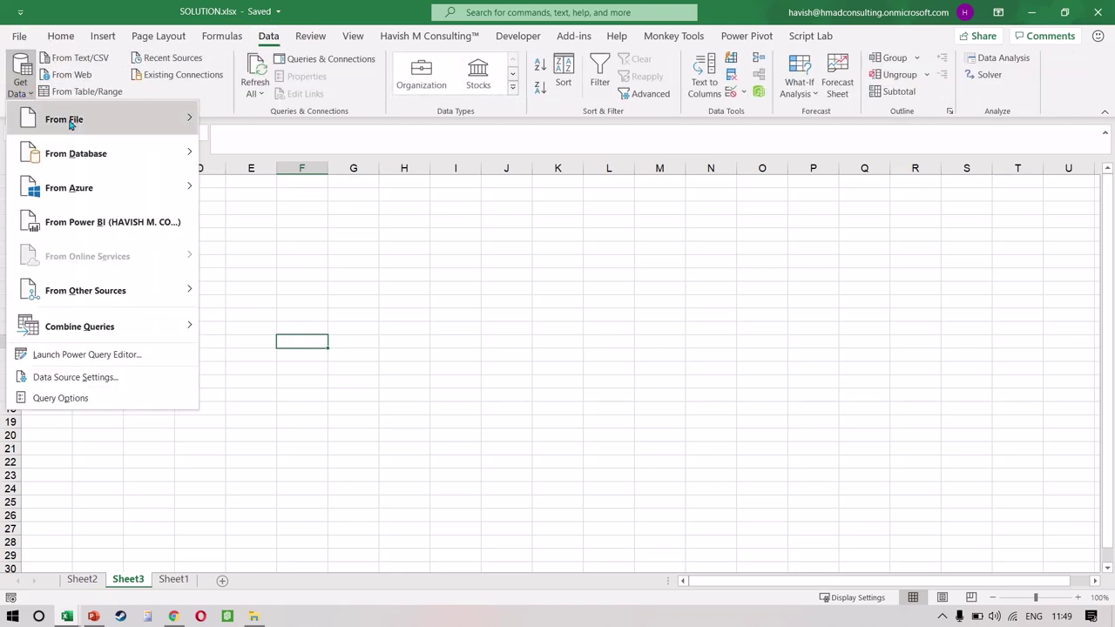
{"action": "mouse_move", "coordinate": [117, 132]}
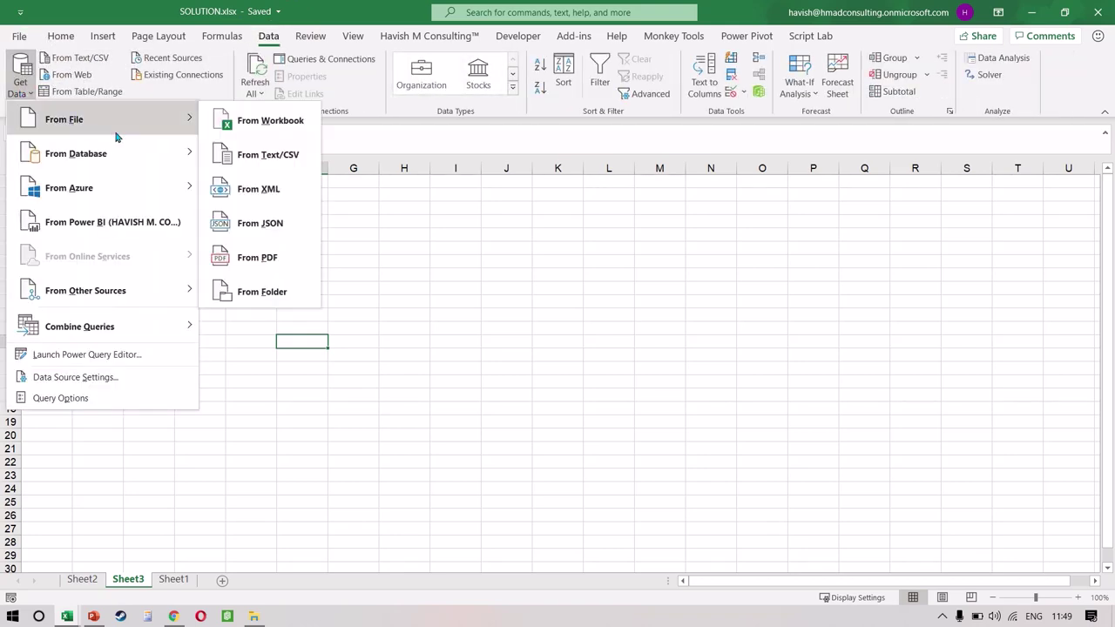
{"action": "left_click", "coordinate": [261, 292]}
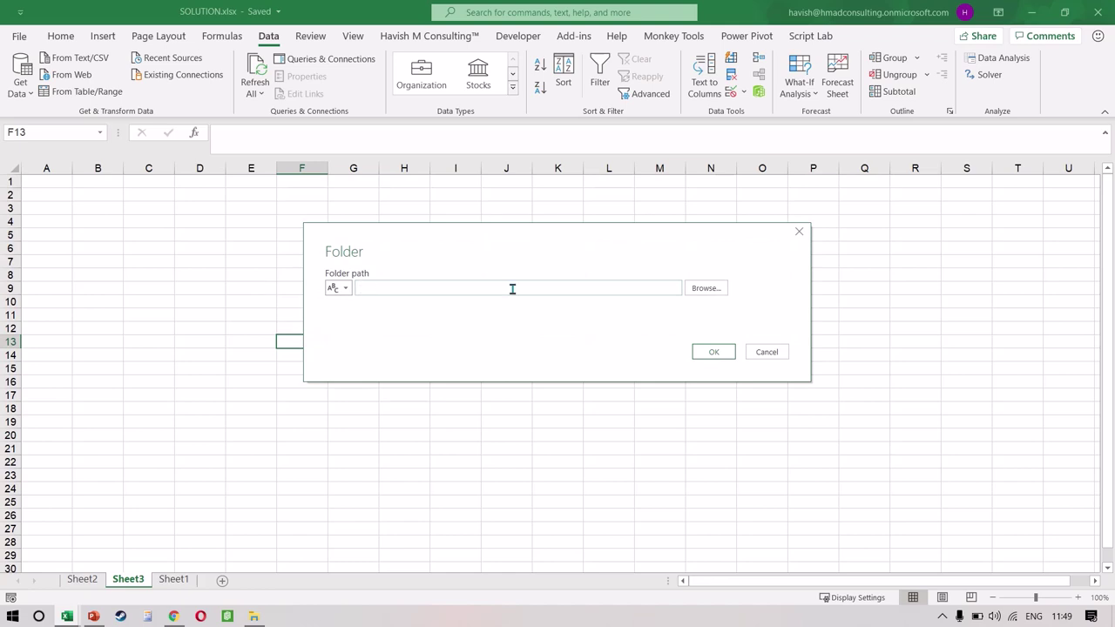
{"action": "left_click", "coordinate": [704, 287]}
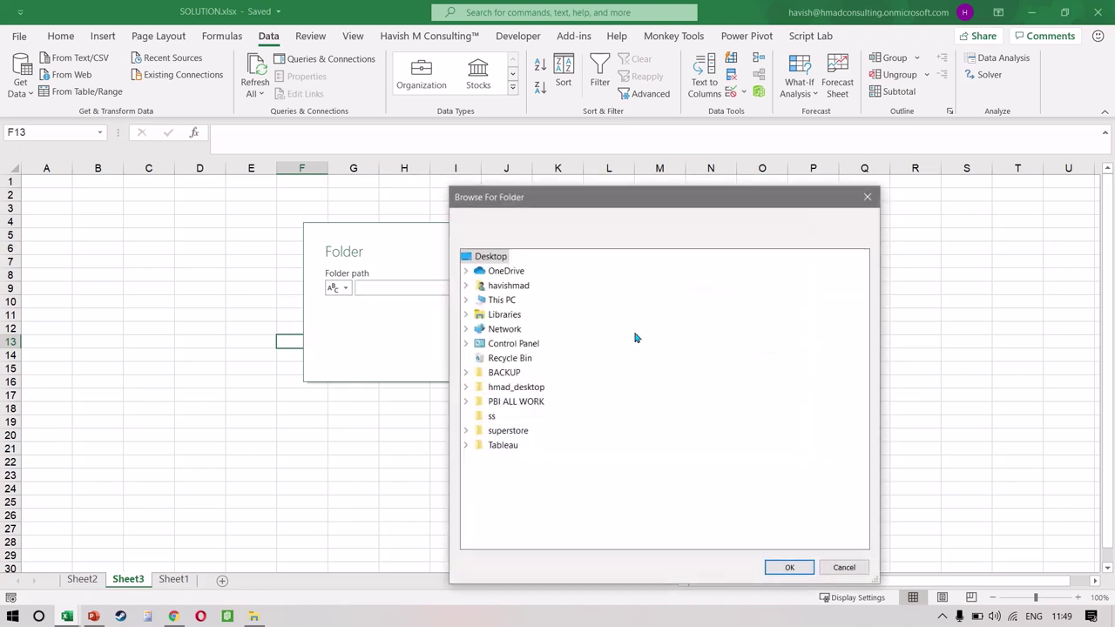
{"action": "double_click", "coordinate": [508, 431]}
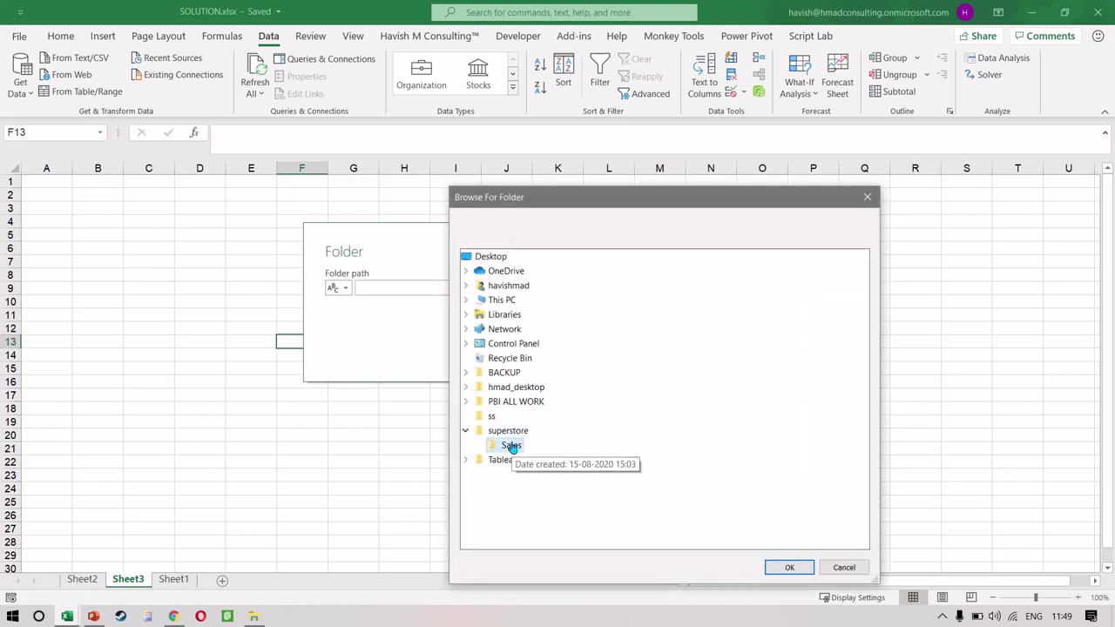
{"action": "left_click", "coordinate": [528, 446]}
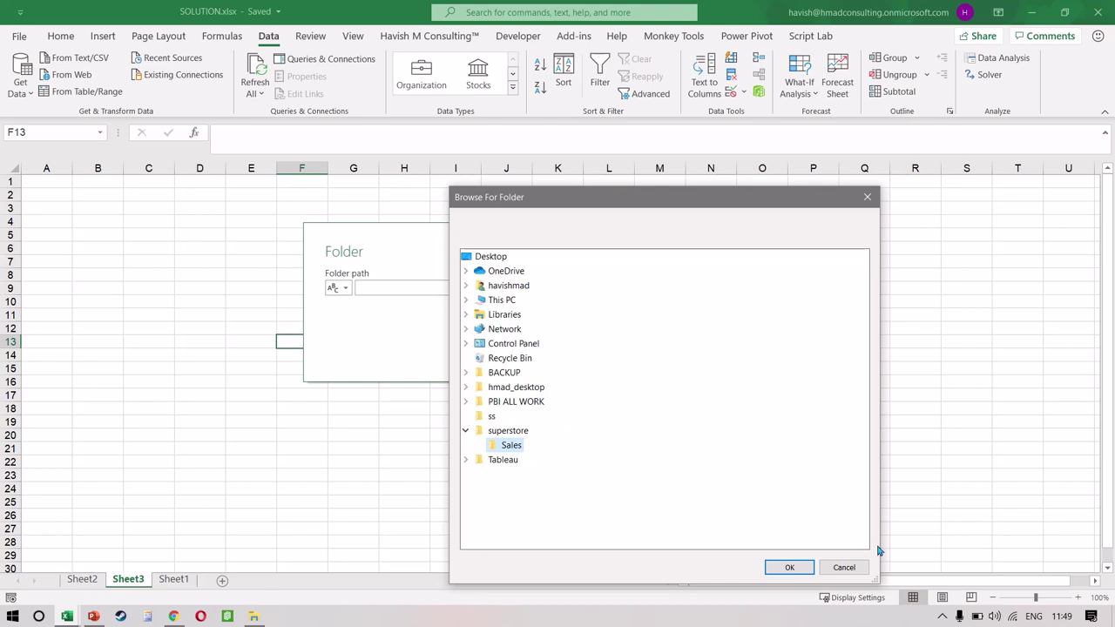
{"action": "left_click", "coordinate": [789, 567]}
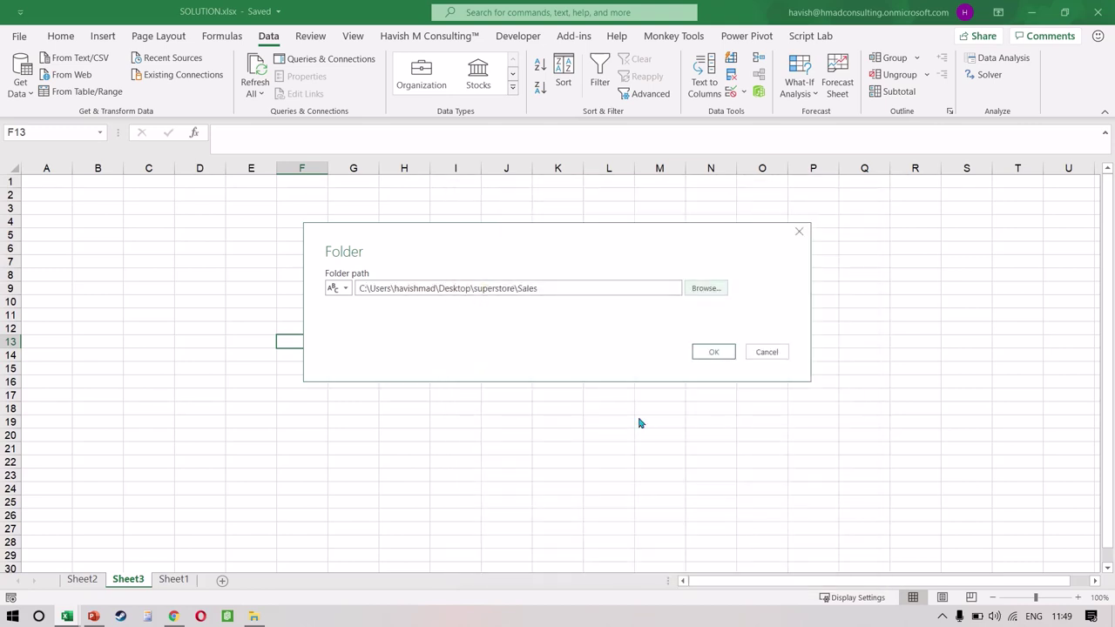
{"action": "left_click", "coordinate": [707, 353]}
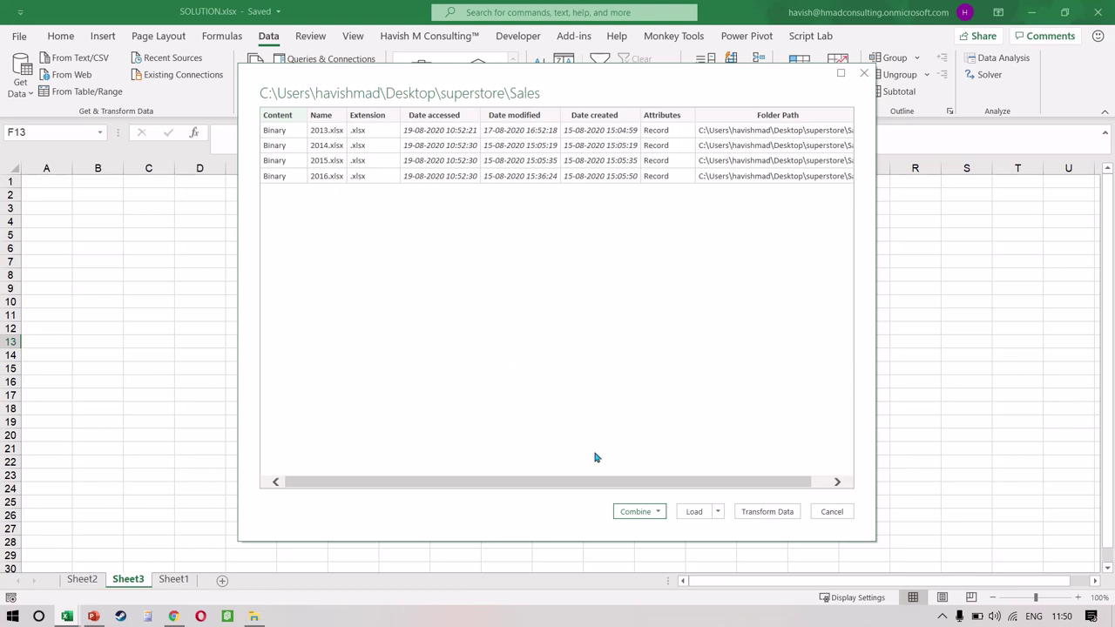
{"action": "left_click", "coordinate": [646, 516]}
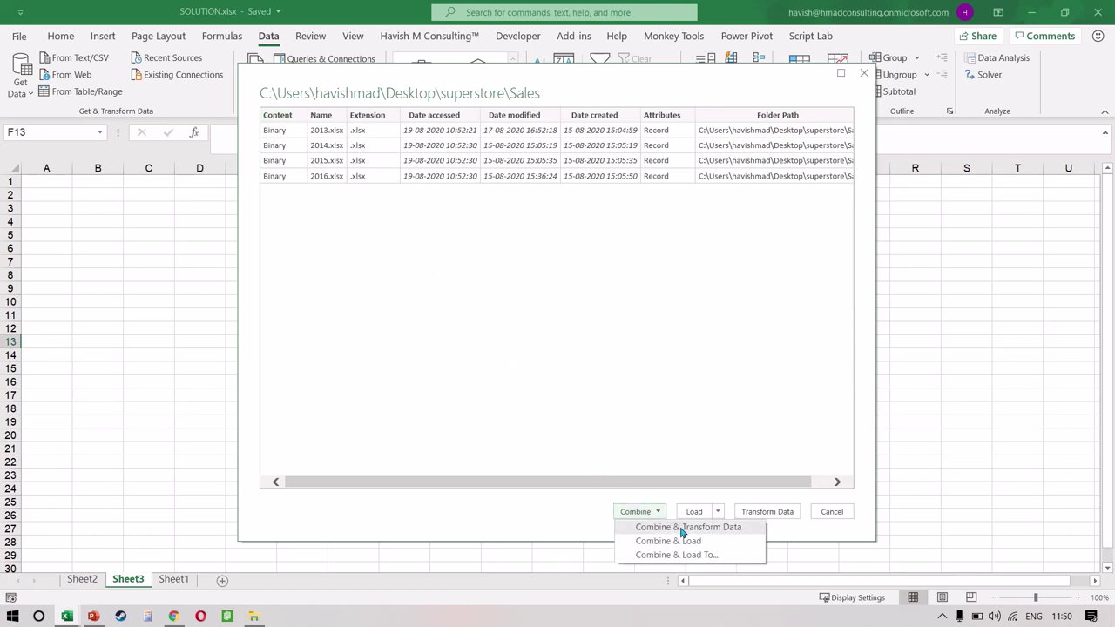
{"action": "left_click", "coordinate": [682, 528]}
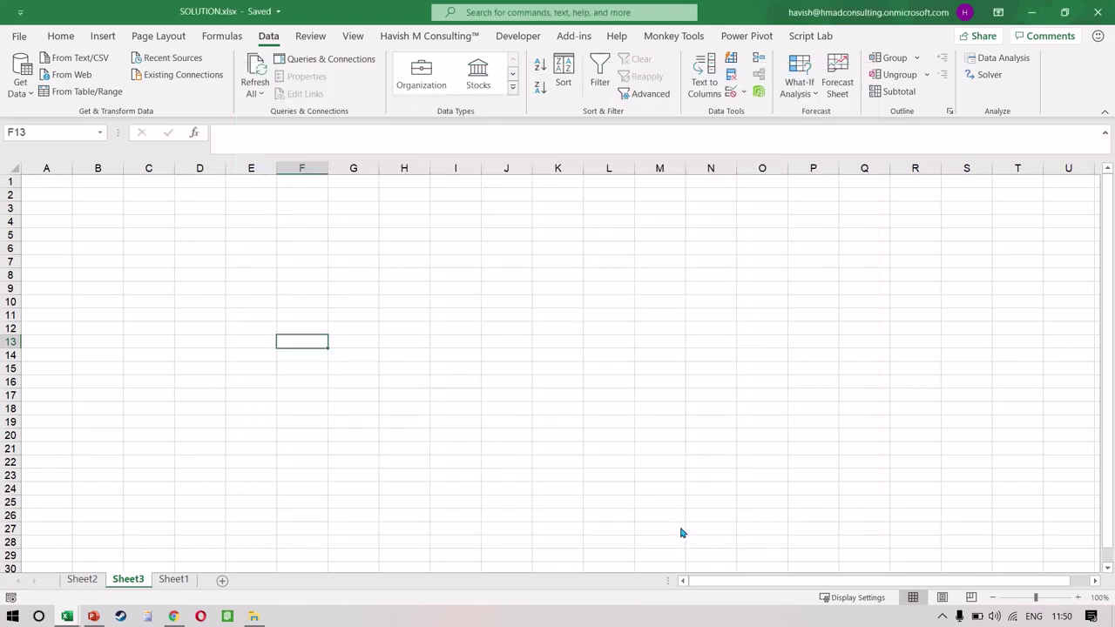
Launch the Epic Pen app and move its toolbar to the right edge of the screen.
{"action": "type", "text": "C"}
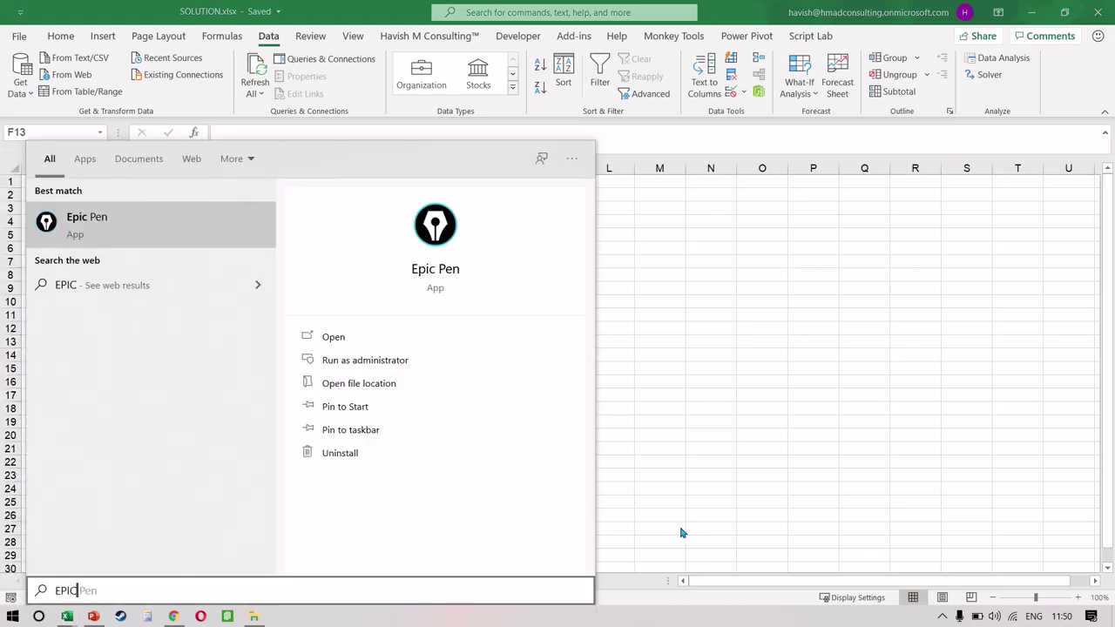
{"action": "key", "text": "Return"}
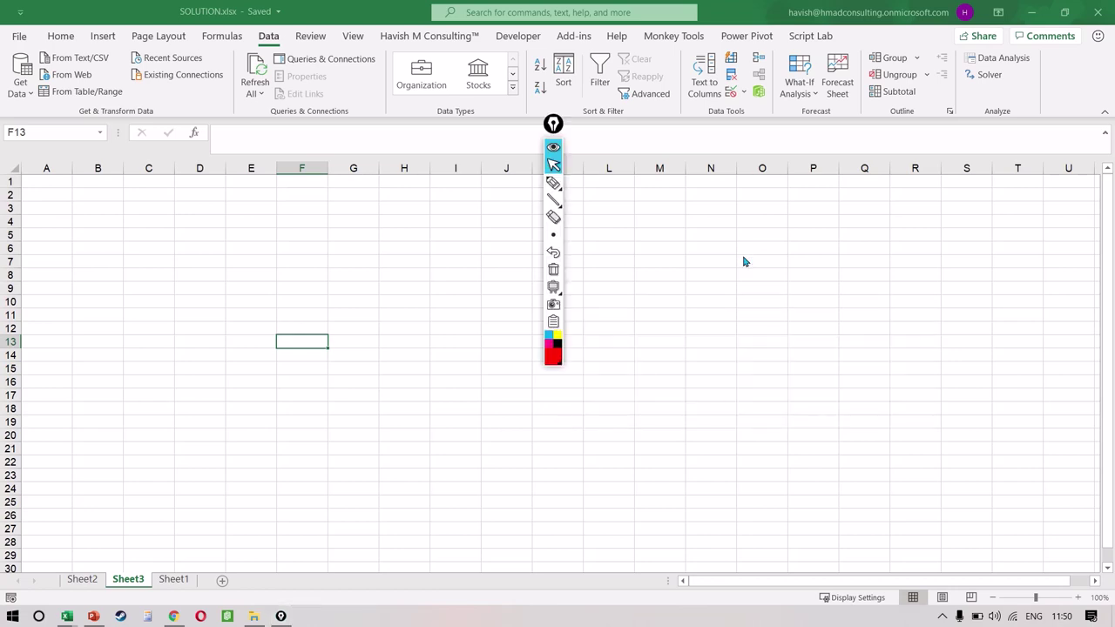
{"action": "left_click_drag", "start_coordinate": [553, 123], "coordinate": [1097, 378]}
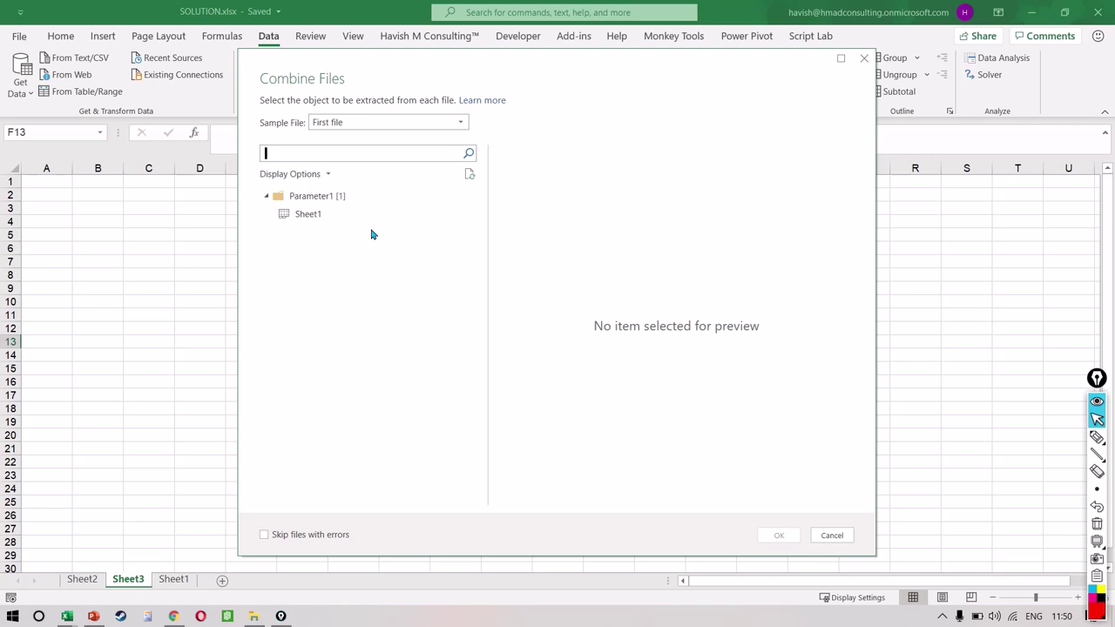
Combine the sales files by extracting Sheet1 from each, with the first file as the sample.
{"action": "left_click", "coordinate": [337, 215]}
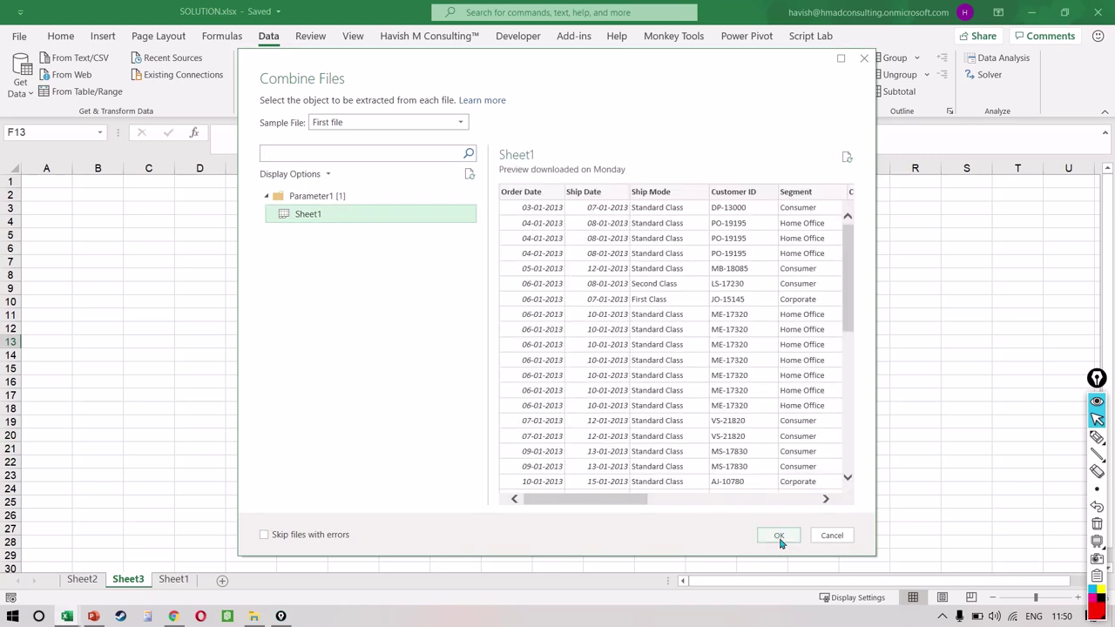
{"action": "left_click", "coordinate": [779, 537]}
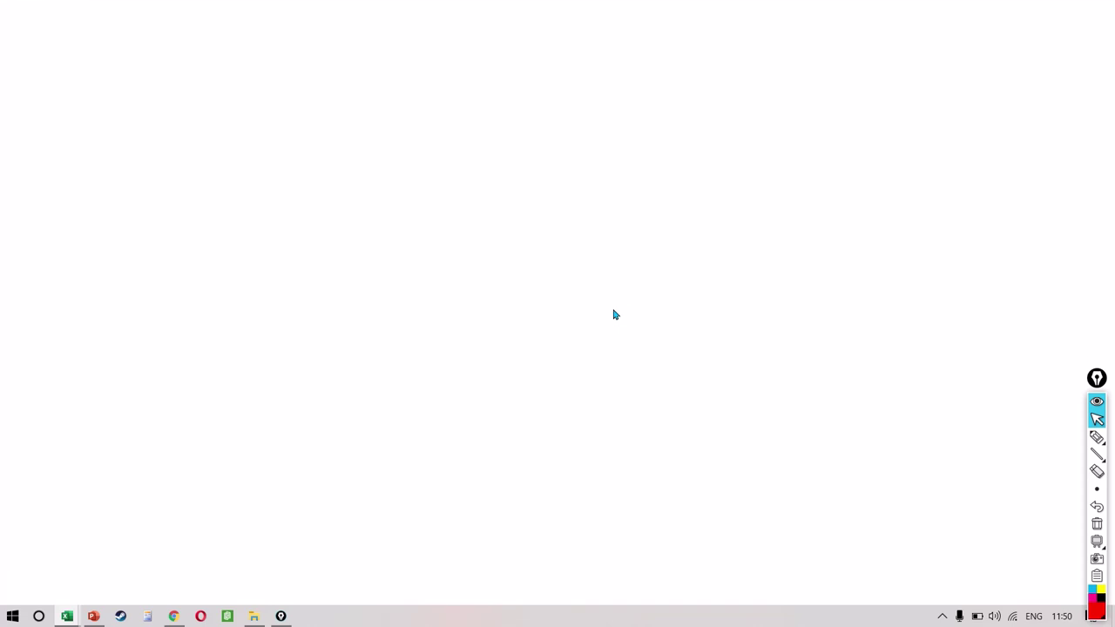
Draw a red Epic Pen rectangle around the Power Query Editor's window title, and return to the normal cursor.
{"action": "key", "text": "ctrl+shift+3"}
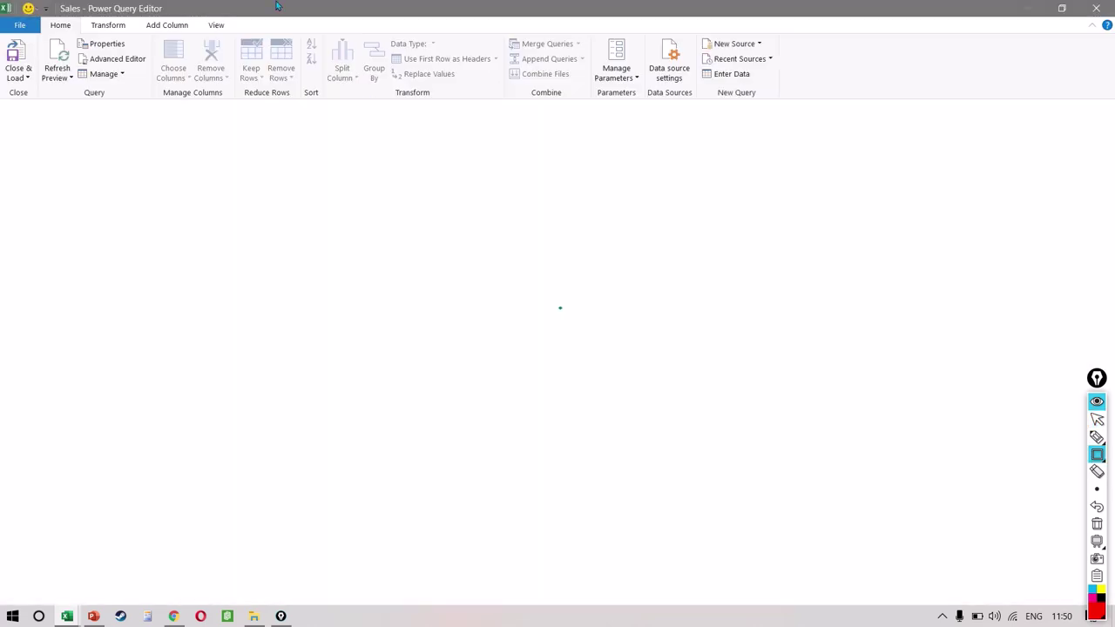
{"action": "left_click_drag", "start_coordinate": [209, 1], "coordinate": [37, 33]}
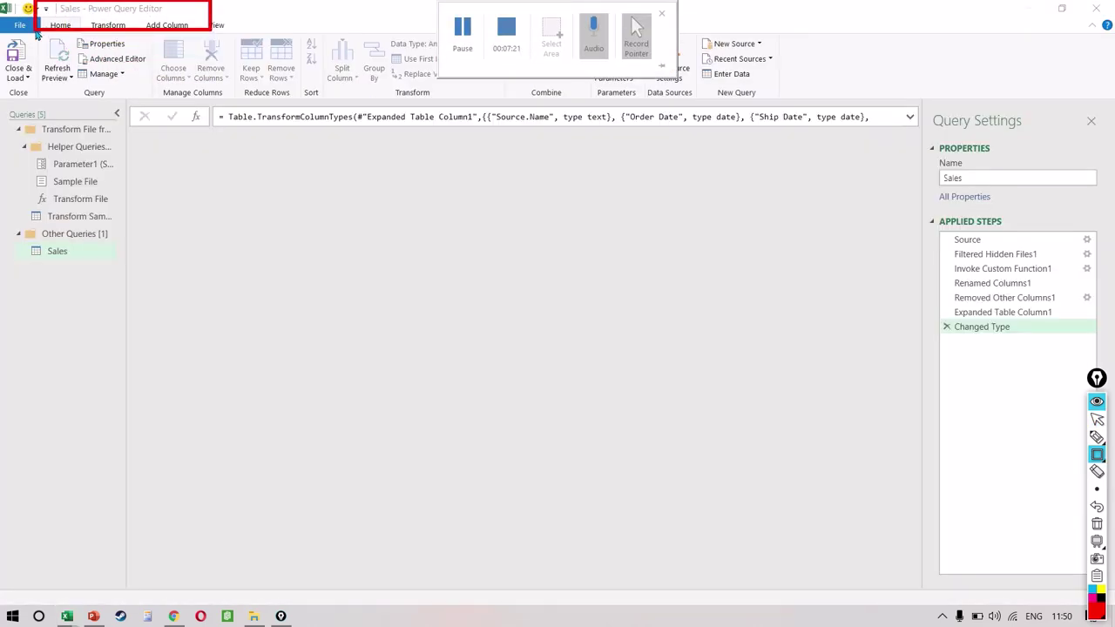
{"action": "key", "text": "ctrl+shift+1"}
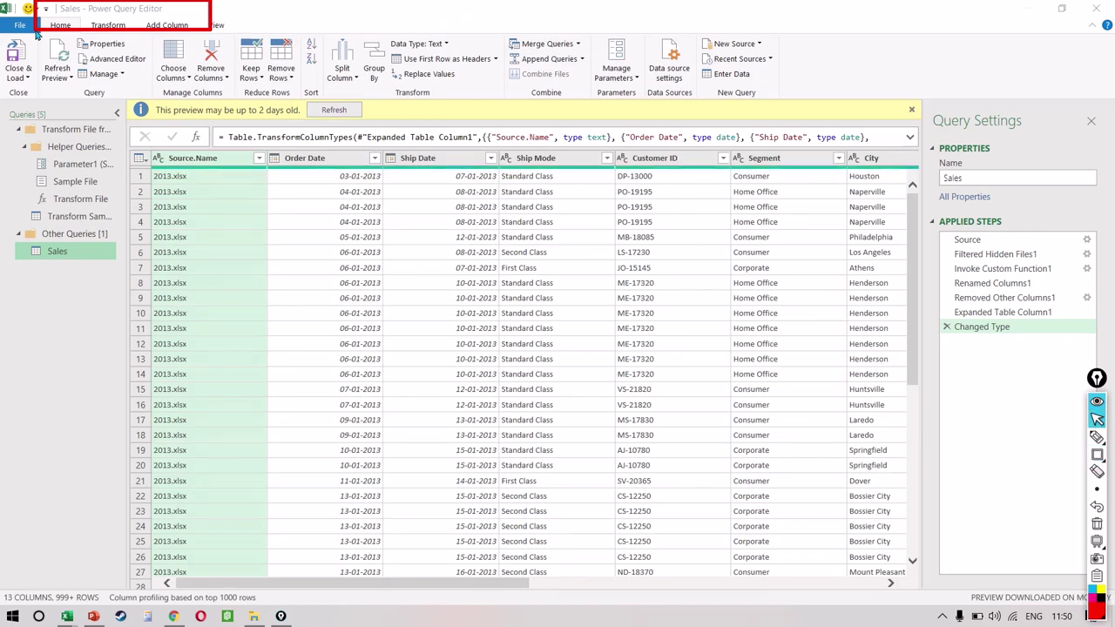
Apply the Source.Name filter with all the yearly files selected, and load the Sales query into the workbook.
{"action": "left_click", "coordinate": [102, 451]}
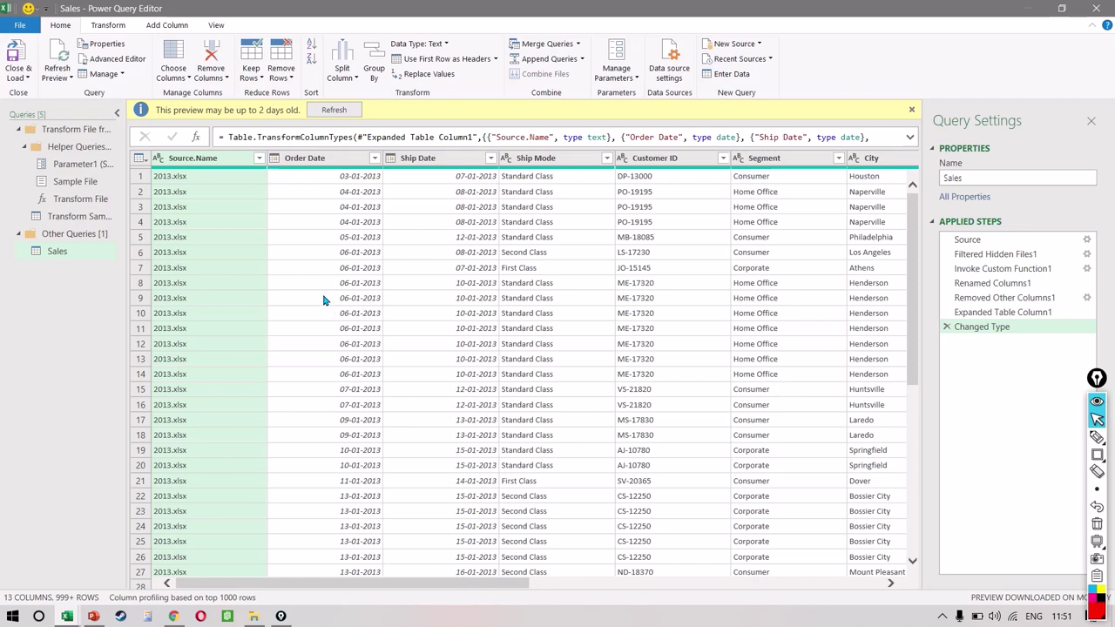
{"action": "left_click", "coordinate": [260, 159]}
{"action": "left_click", "coordinate": [233, 388]}
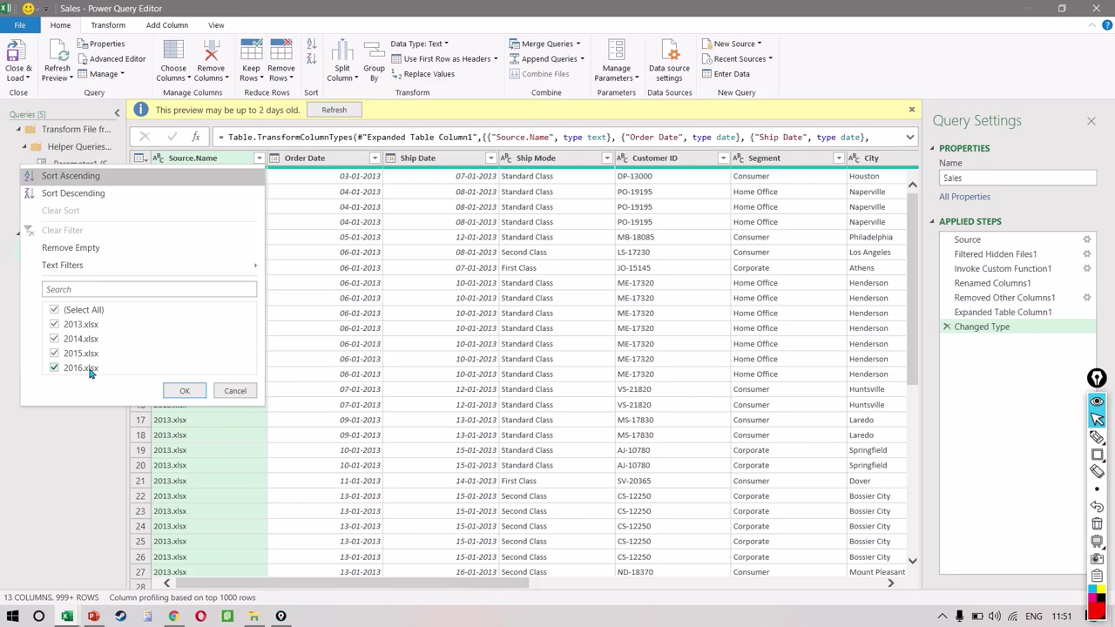
{"action": "left_click", "coordinate": [184, 390]}
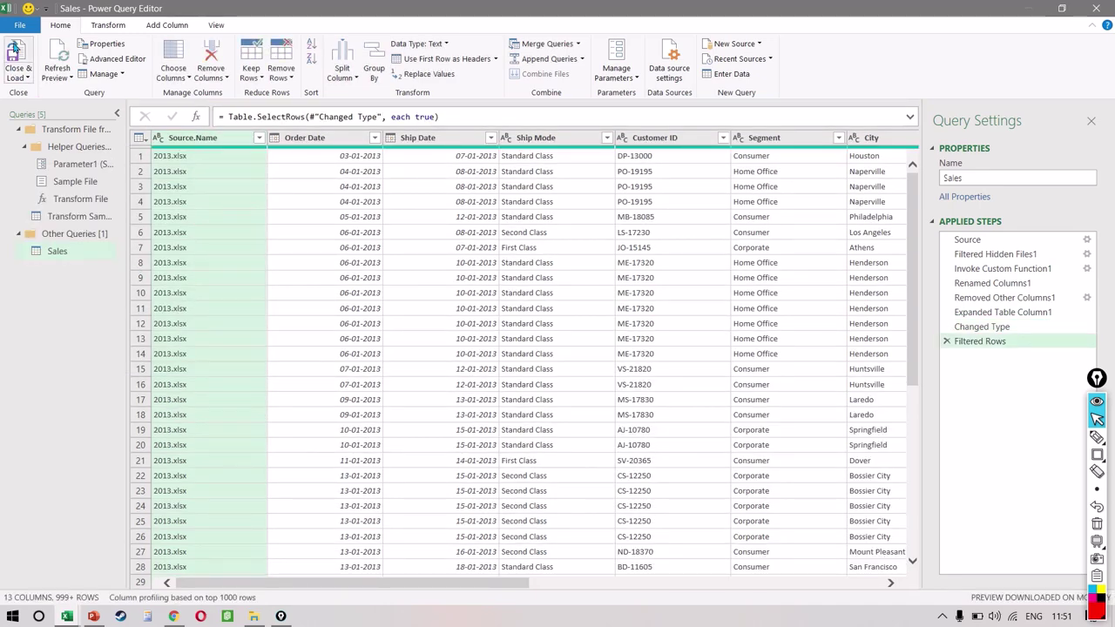
{"action": "left_click", "coordinate": [15, 51]}
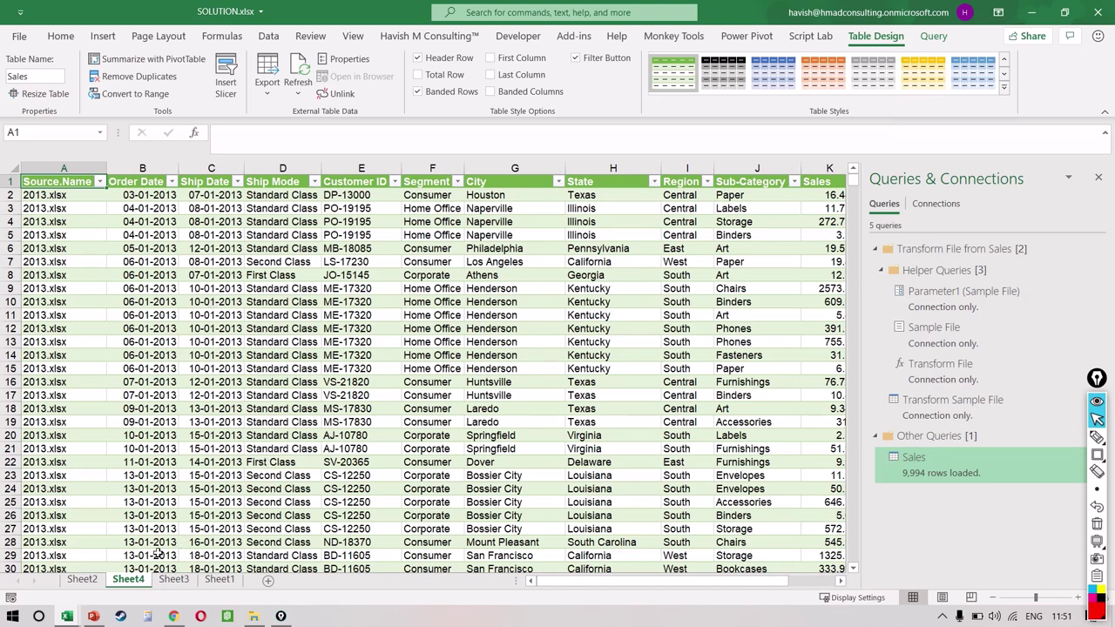
Rename the worksheet holding the loaded sales data as SALES and Sheet2 as TOC.
{"action": "double_click", "coordinate": [122, 581]}
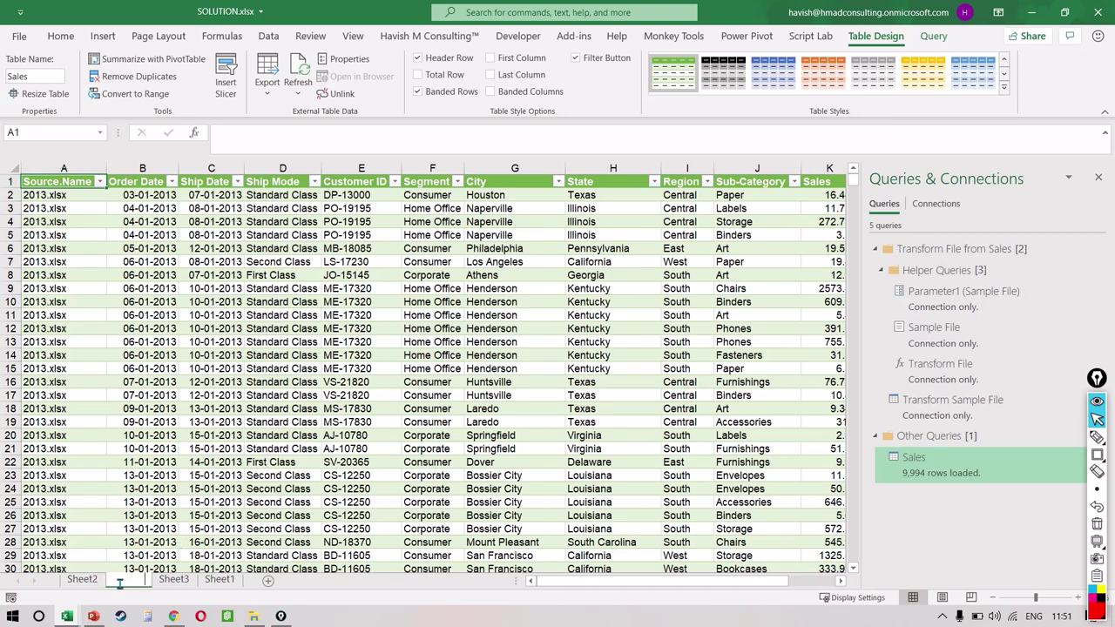
{"action": "type", "text": "SALES"}
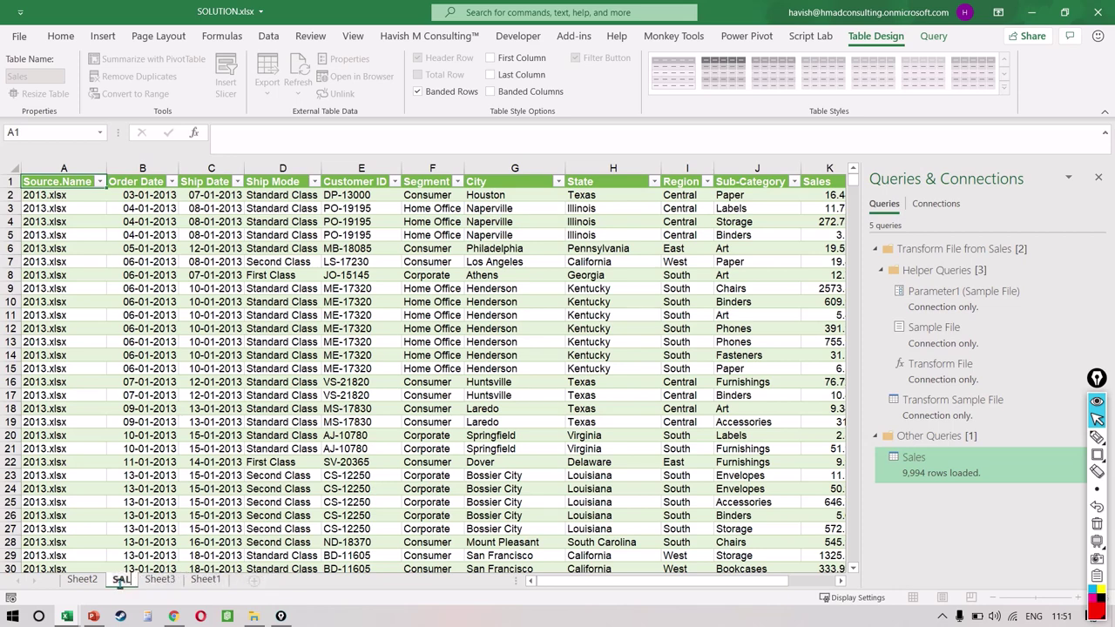
{"action": "key", "text": "Return"}
{"action": "left_click", "coordinate": [84, 580]}
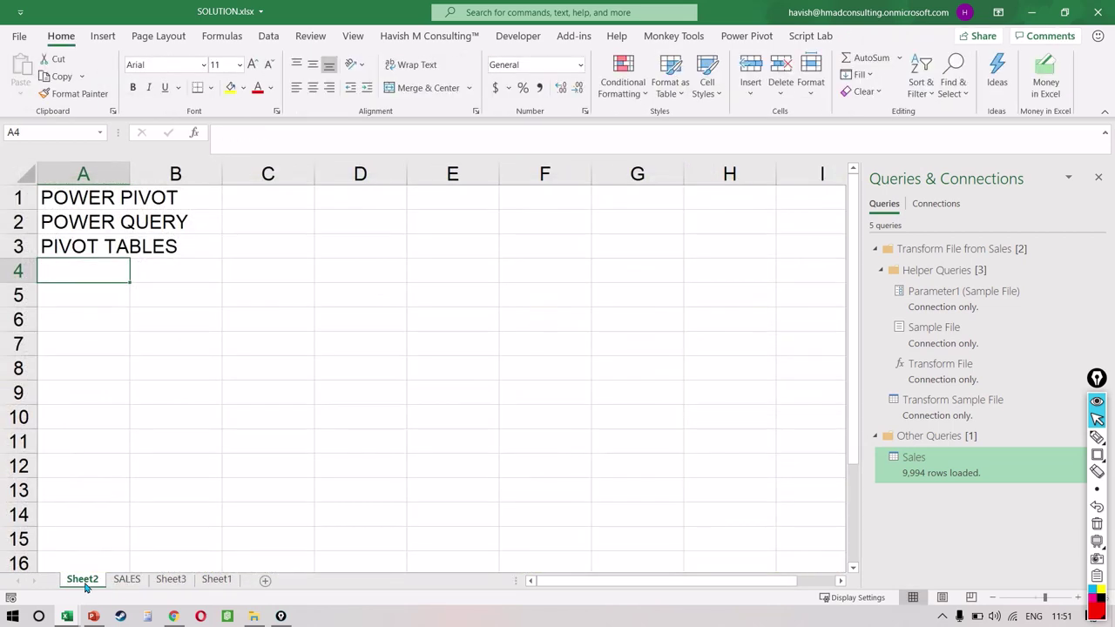
{"action": "type", "text": "TOC"}
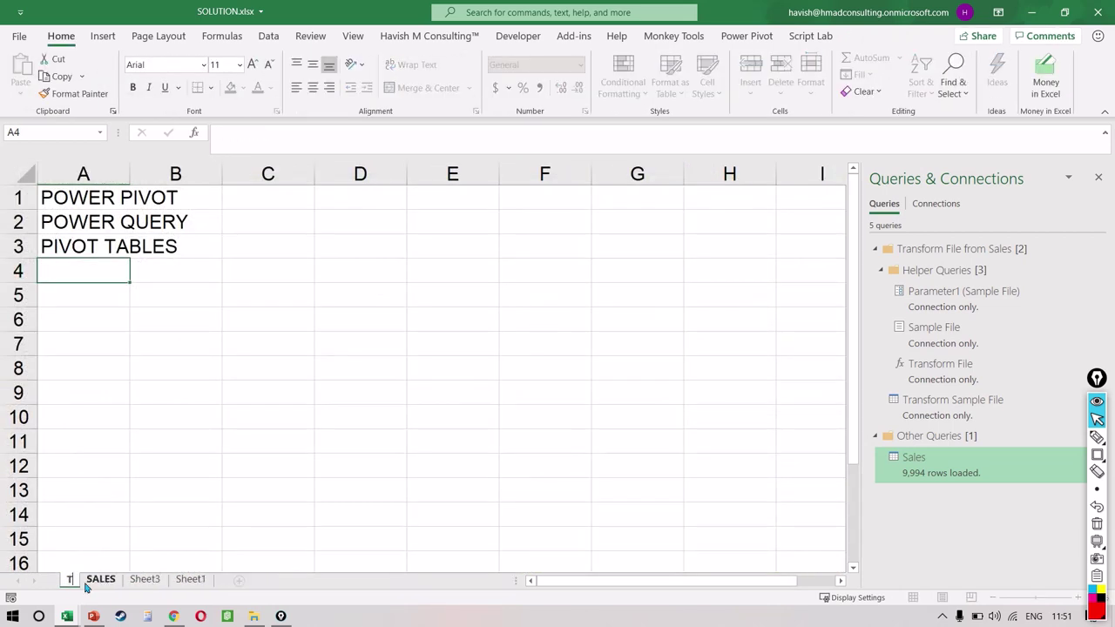
{"action": "key", "text": "Return"}
Delete the empty worksheet Sheet3.
{"action": "left_click", "coordinate": [160, 580]}
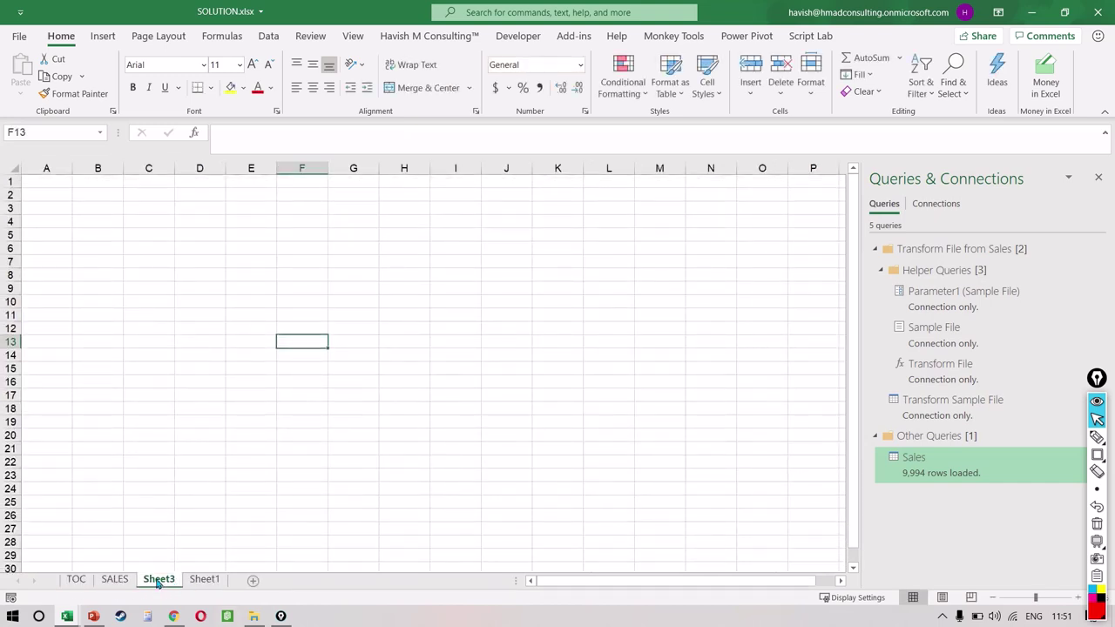
{"action": "right_click", "coordinate": [161, 583]}
{"action": "left_click", "coordinate": [210, 396]}
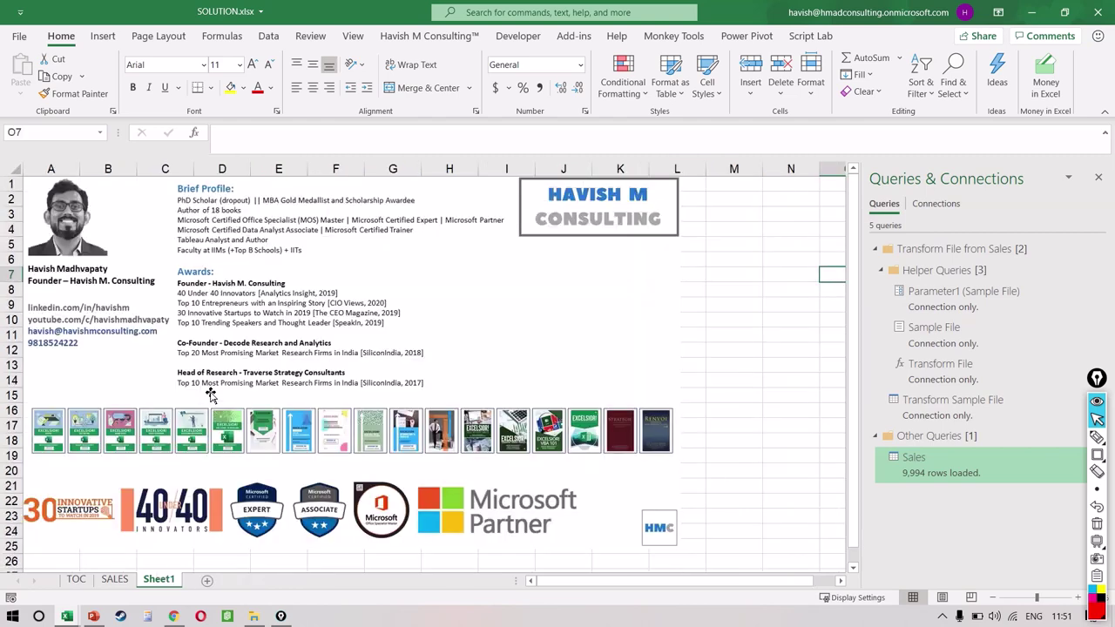
Rename Sheet1 as INTRO and move it in front of the TOC sheet.
{"action": "double_click", "coordinate": [161, 581]}
{"action": "type", "text": "INTRO"}
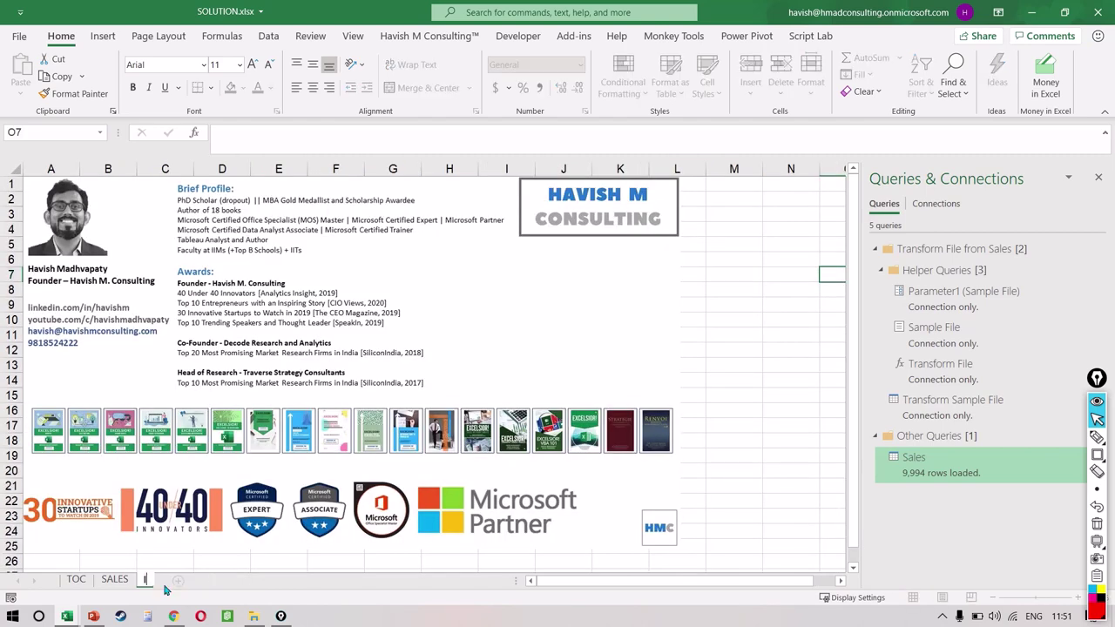
{"action": "key", "text": "Return"}
{"action": "left_click_drag", "start_coordinate": [162, 581], "coordinate": [72, 586]}
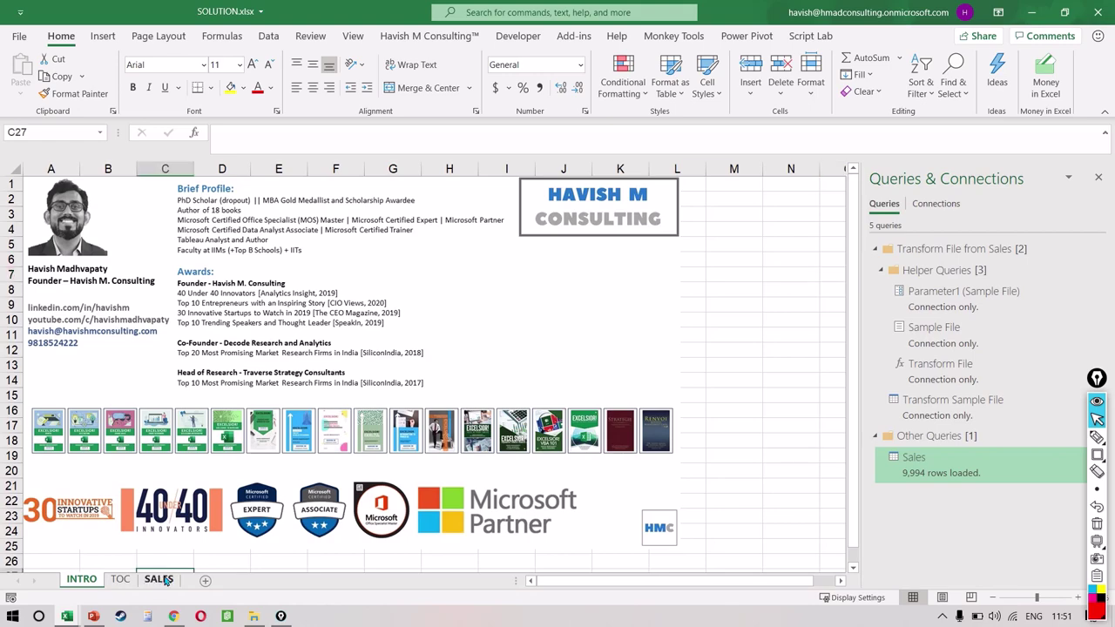
Check the Source.Name column on the SALES sheet from its last record back up to the header.
{"action": "left_click", "coordinate": [161, 579]}
{"action": "left_click", "coordinate": [96, 373]}
{"action": "key", "text": "ctrl+Down"}
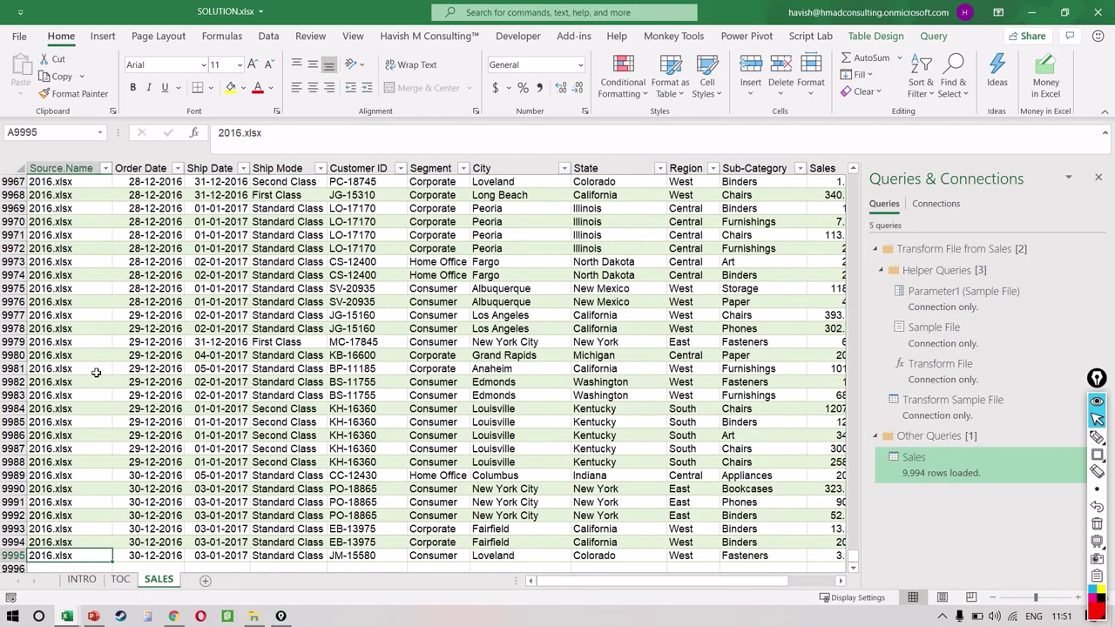
{"action": "key", "text": "ctrl+shift+Up"}
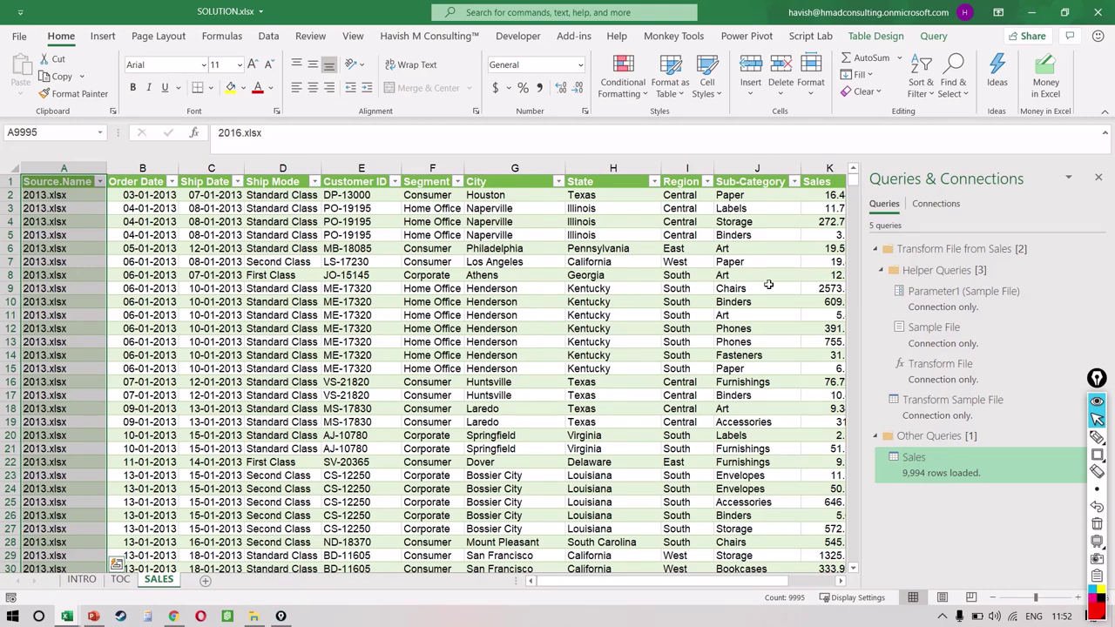
{"action": "left_click", "coordinate": [495, 274]}
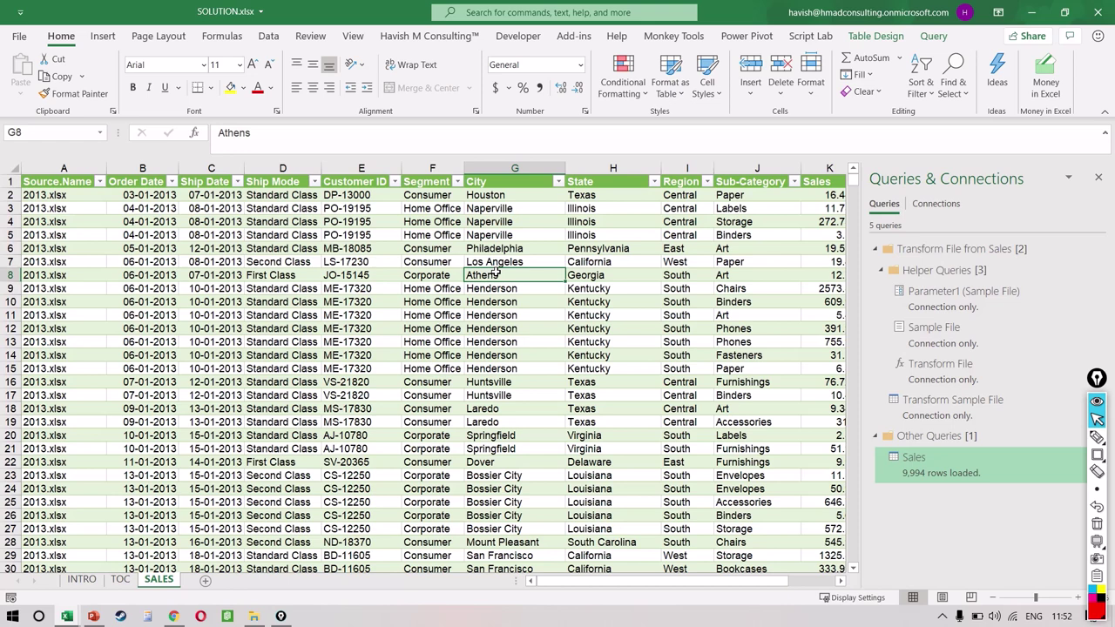
Switch to File Explorer, duplicate 2016.xlsx in the superstore\Sales folder and rename the copy as 2017.xlsx.
{"action": "key", "text": "alt+Tab"}
{"action": "key", "text": "alt+Tab"}
{"action": "key", "text": "alt+Tab"}
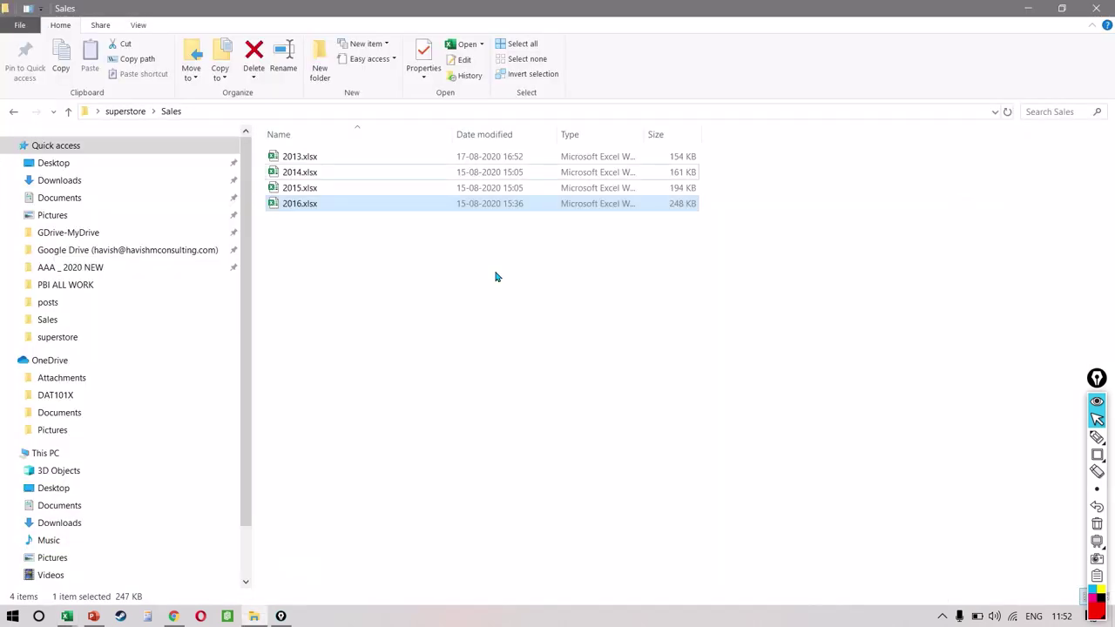
{"action": "key", "text": "ctrl+c"}
{"action": "key", "text": "ctrl+v"}
{"action": "key", "text": "F2"}
{"action": "key", "text": "Right"}
{"action": "key", "text": "shift+Left"}
{"action": "key", "text": "shift+Left"}
{"action": "key", "text": "shift+Left"}
{"action": "key", "text": "shift+Left"}
{"action": "key", "text": "shift+Left"}
{"action": "key", "text": "shift+Left"}
{"action": "key", "text": "shift+Left"}
{"action": "key", "text": "shift+Left"}
{"action": "key", "text": "shift+Left"}
{"action": "key", "text": "shift+Left"}
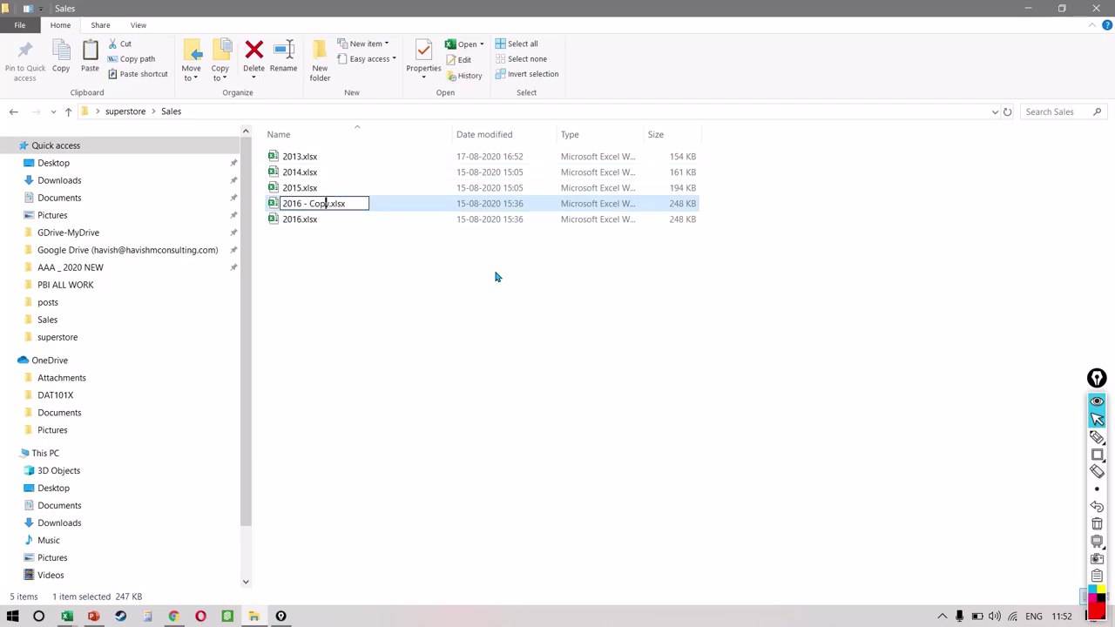
{"action": "key", "text": "shift+Right"}
{"action": "key", "text": "shift+Right"}
{"action": "key", "text": "BackSpace"}
{"action": "type", "text": "7"}
{"action": "key", "text": "Return"}
Return to SOLUTION.xlsx in Excel and refresh the Sales table on the SALES sheet.
{"action": "key", "text": "alt+Tab"}
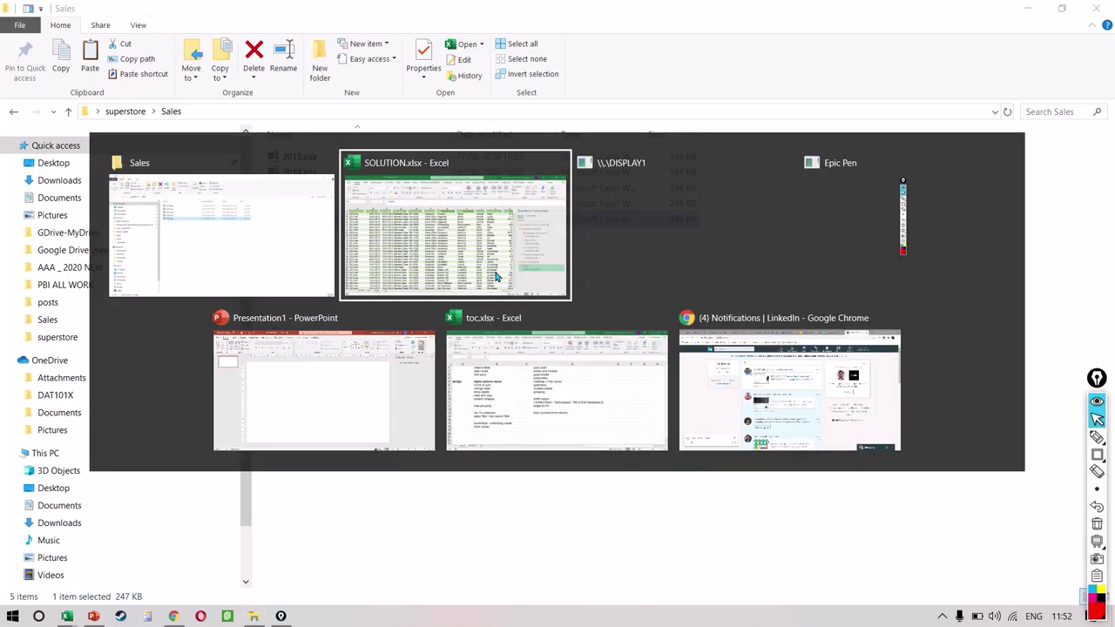
{"action": "left_click", "coordinate": [298, 259]}
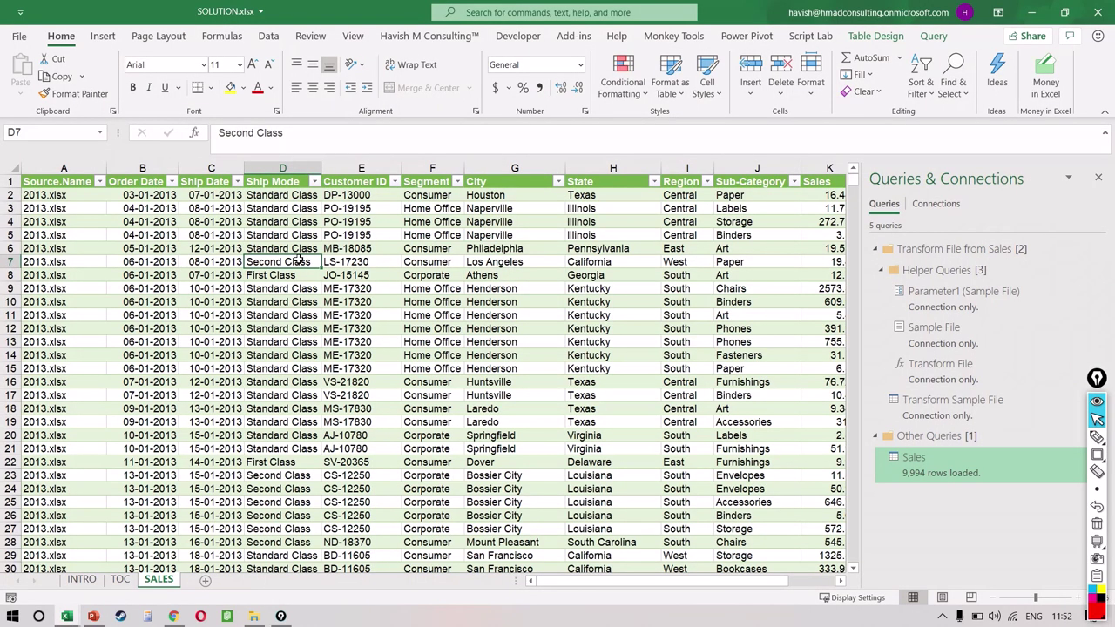
{"action": "right_click", "coordinate": [298, 259]}
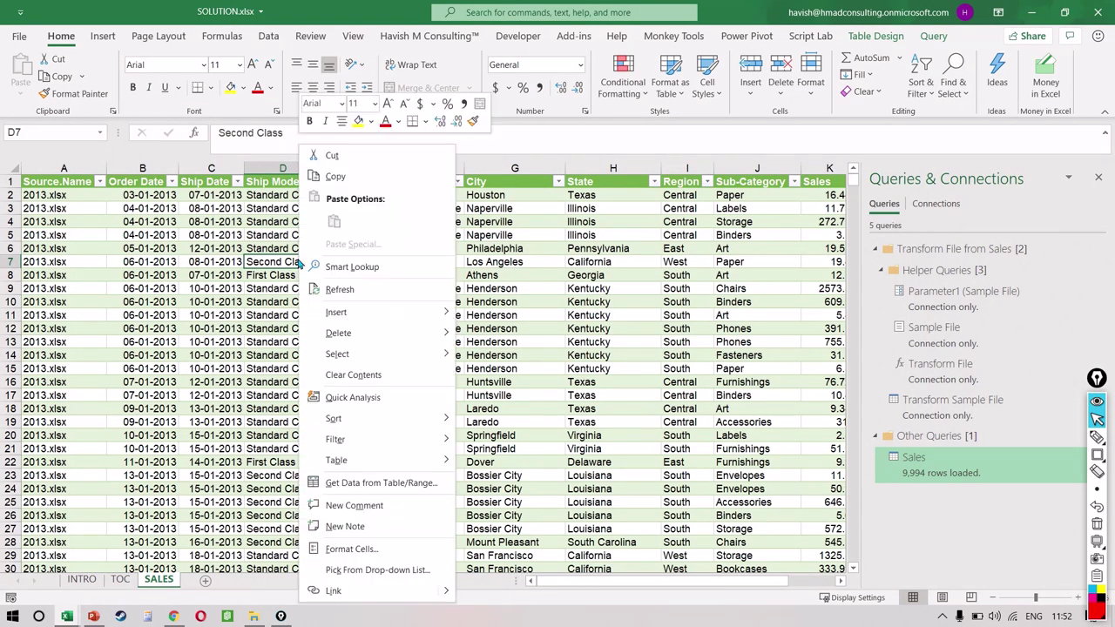
{"action": "left_click", "coordinate": [339, 289]}
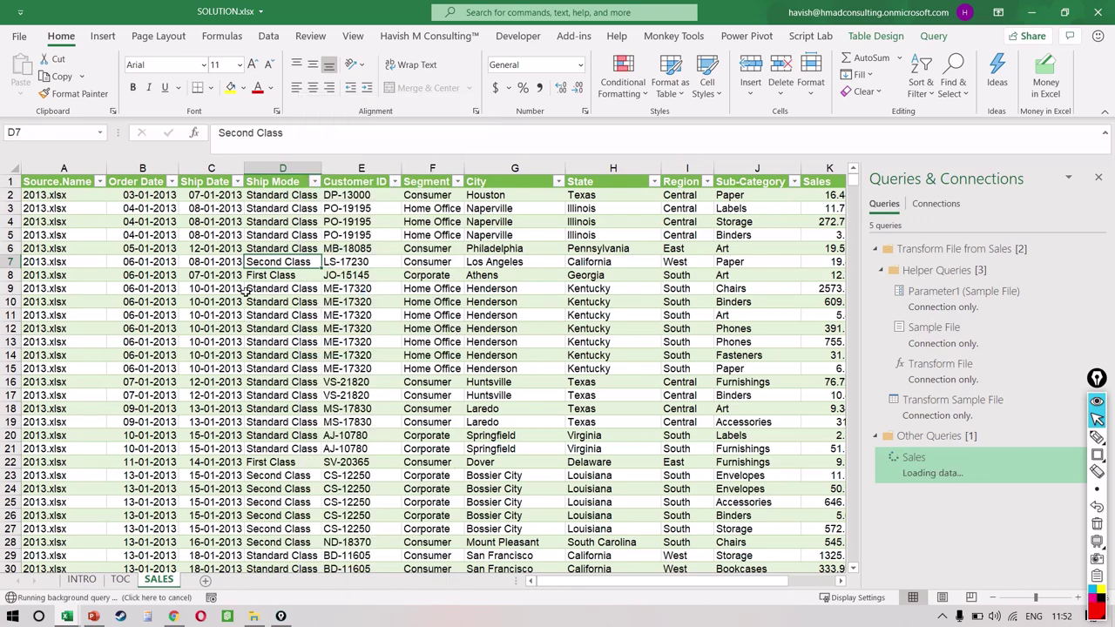
Examine the Source.Name values in the last rows of the refreshed Sales table.
{"action": "left_click", "coordinate": [112, 315]}
{"action": "left_click", "coordinate": [104, 316]}
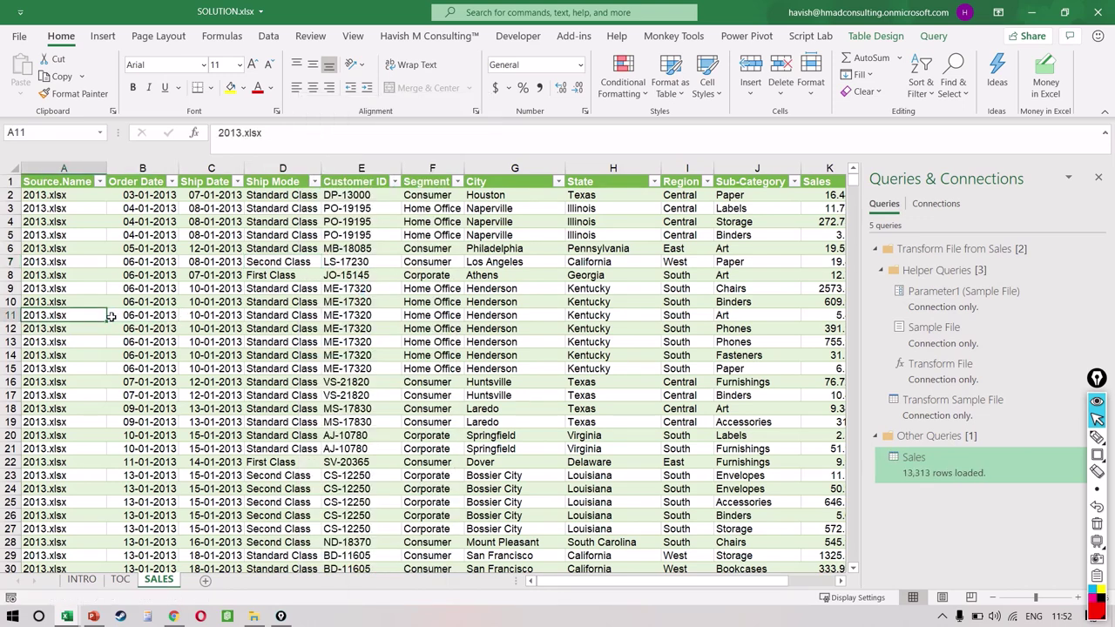
{"action": "key", "text": "ctrl+Down"}
{"action": "left_click", "coordinate": [96, 288]}
{"action": "left_click_drag", "start_coordinate": [96, 284], "coordinate": [56, 470]}
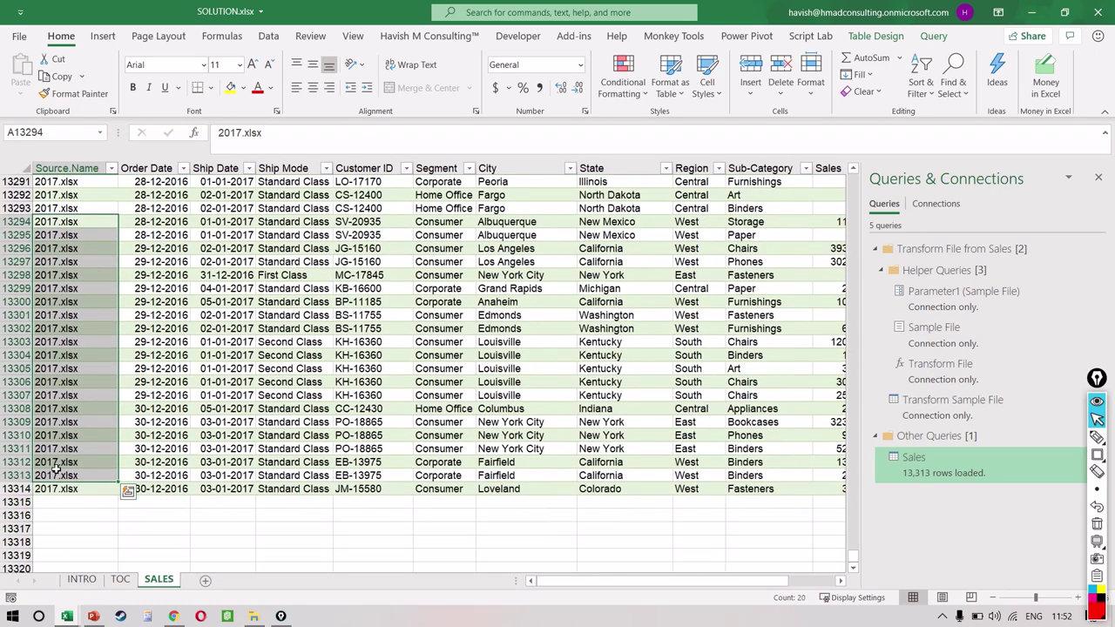
Delete 2017.xlsx from the Sales folder in File Explorer, and refresh the Sales table in Excel again.
{"action": "key", "text": "alt+Tab"}
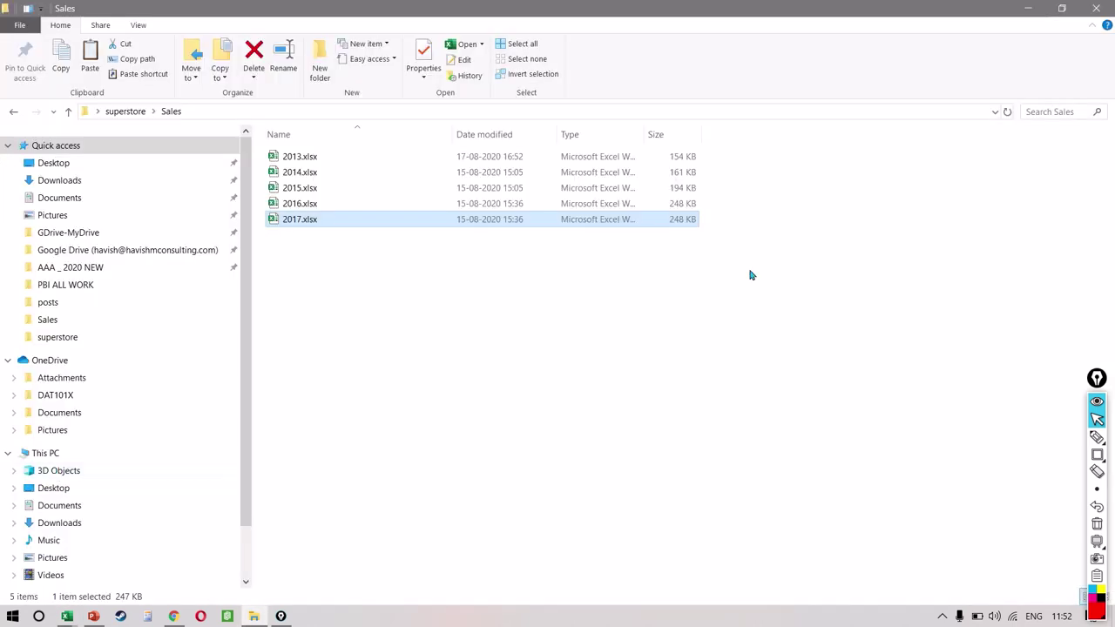
{"action": "key", "text": "Delete"}
{"action": "key", "text": "alt+Tab"}
{"action": "left_click", "coordinate": [250, 328]}
{"action": "right_click", "coordinate": [249, 328]}
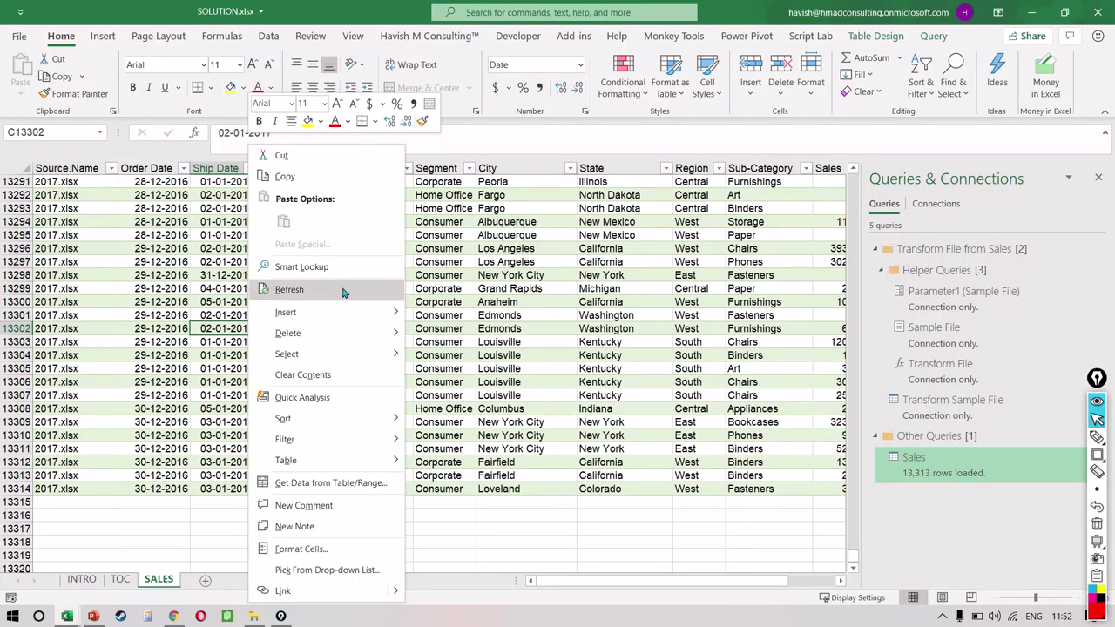
{"action": "left_click", "coordinate": [343, 288]}
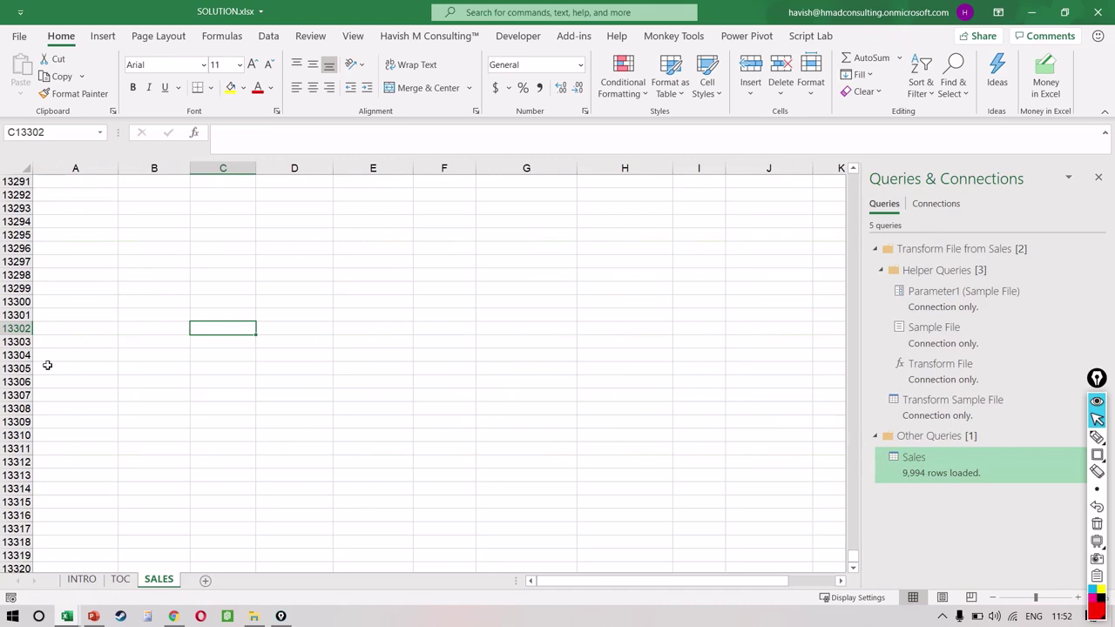
Check the last records of the Source.Name column in the Sales table and save the workbook.
{"action": "left_click", "coordinate": [74, 368]}
{"action": "key", "text": "ctrl+Up"}
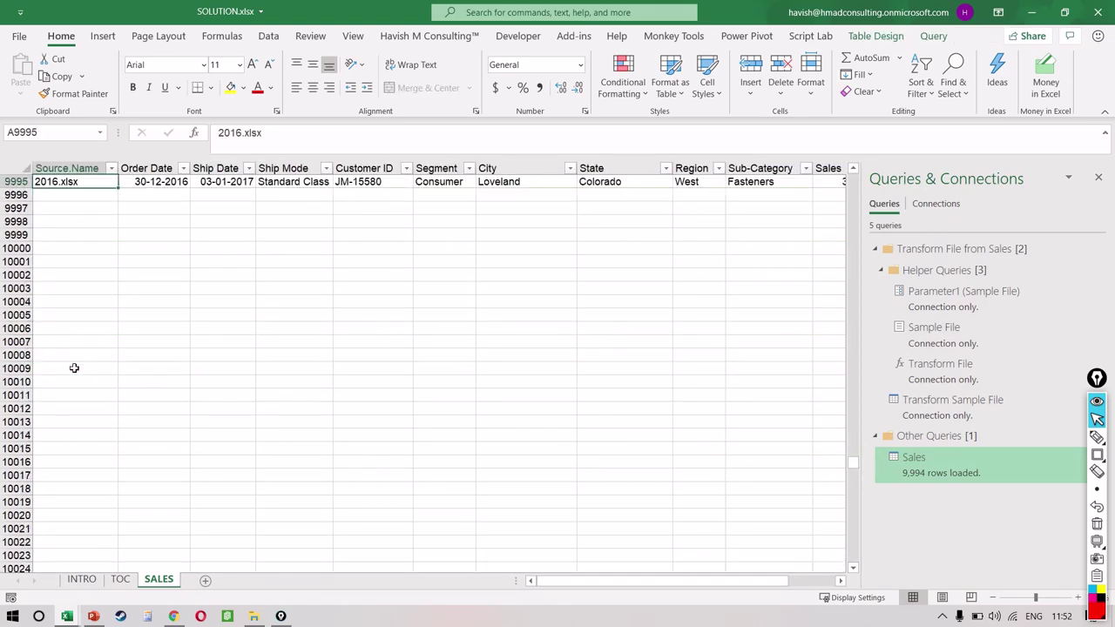
{"action": "scroll", "coordinate": [74, 368], "scroll_direction": "up", "scroll_amount": 6}
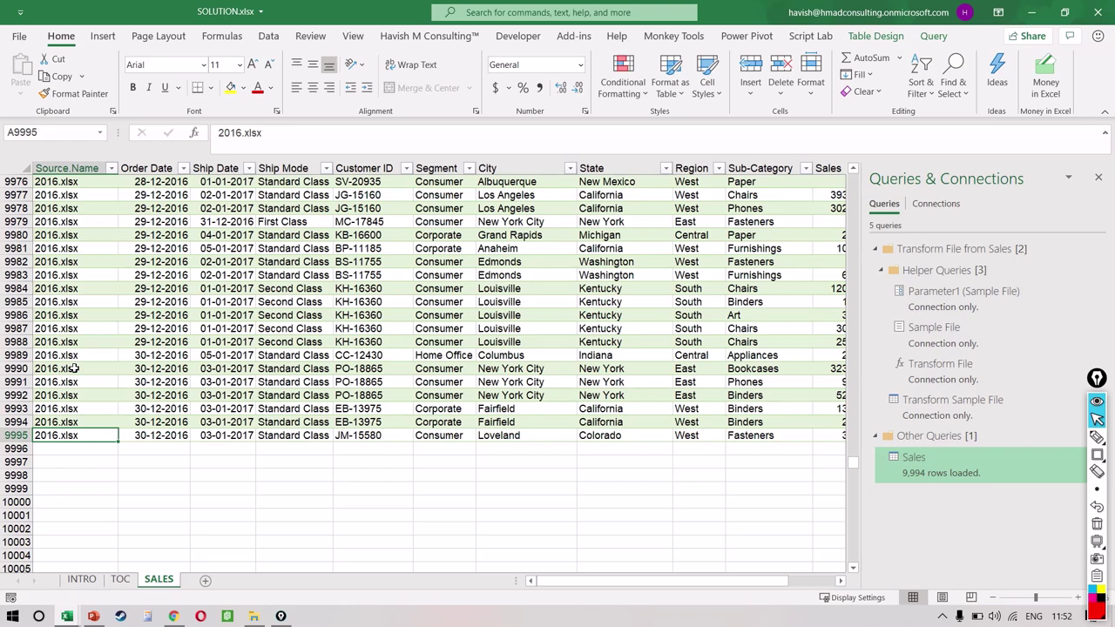
{"action": "key", "text": "ctrl+Up"}
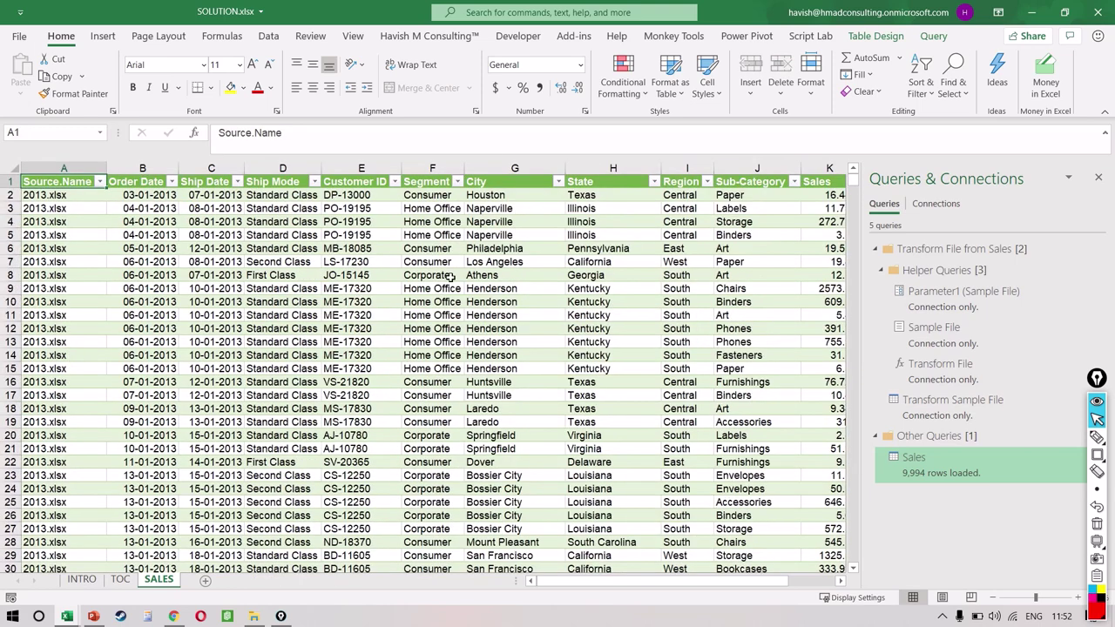
{"action": "left_click", "coordinate": [449, 275]}
{"action": "key", "text": "ctrl+s"}
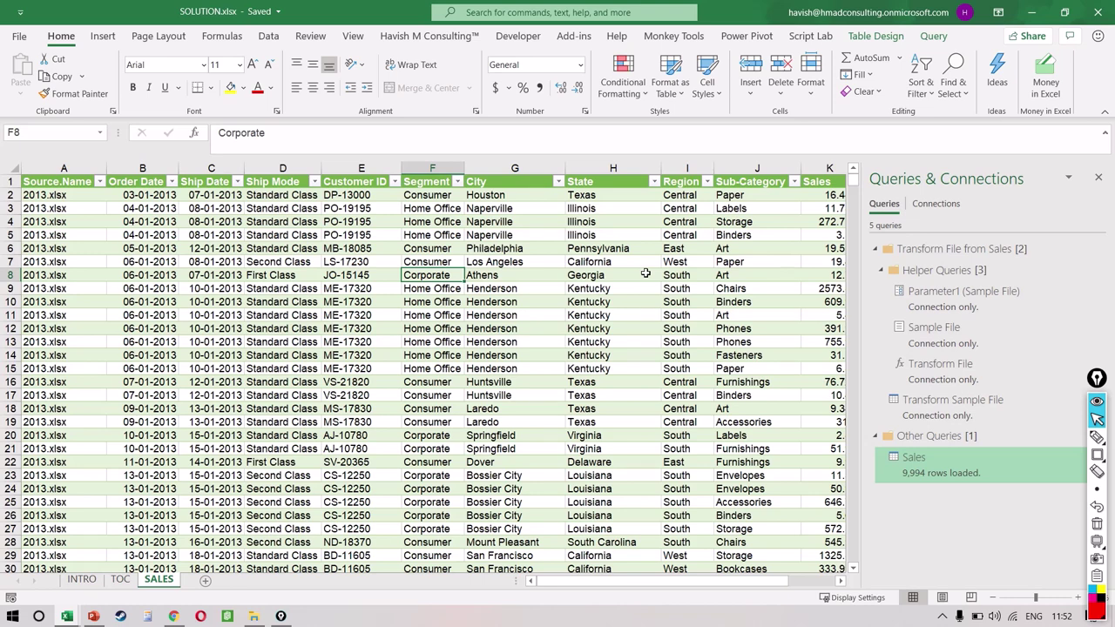
Import the ID and Name.xlsx workbook from the superstore folder as a new data source.
{"action": "left_click", "coordinate": [267, 36]}
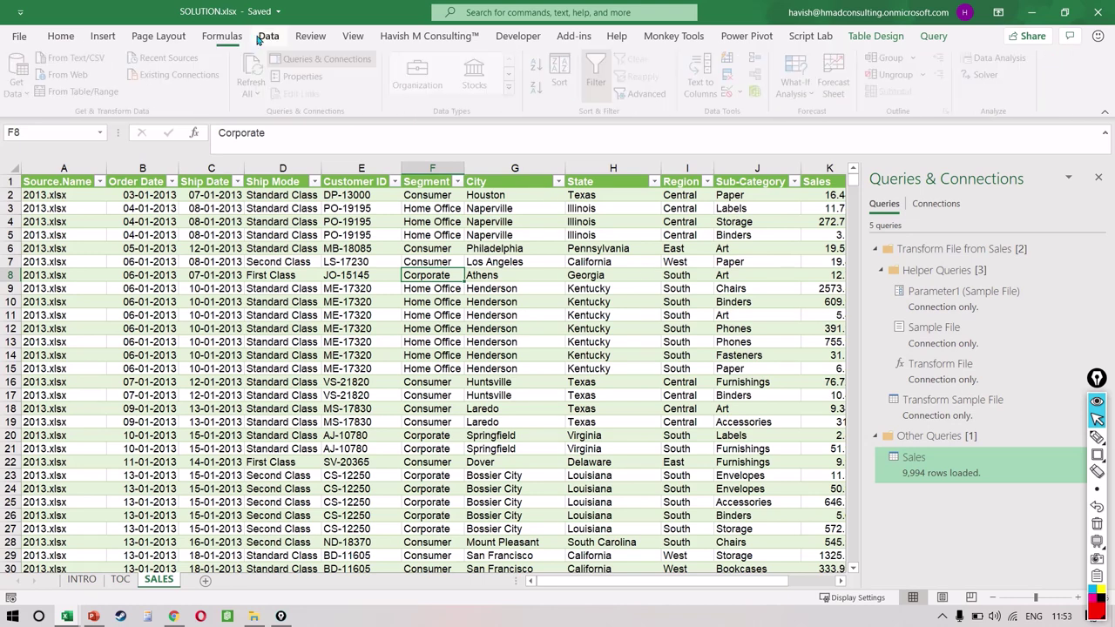
{"action": "left_click", "coordinate": [20, 83]}
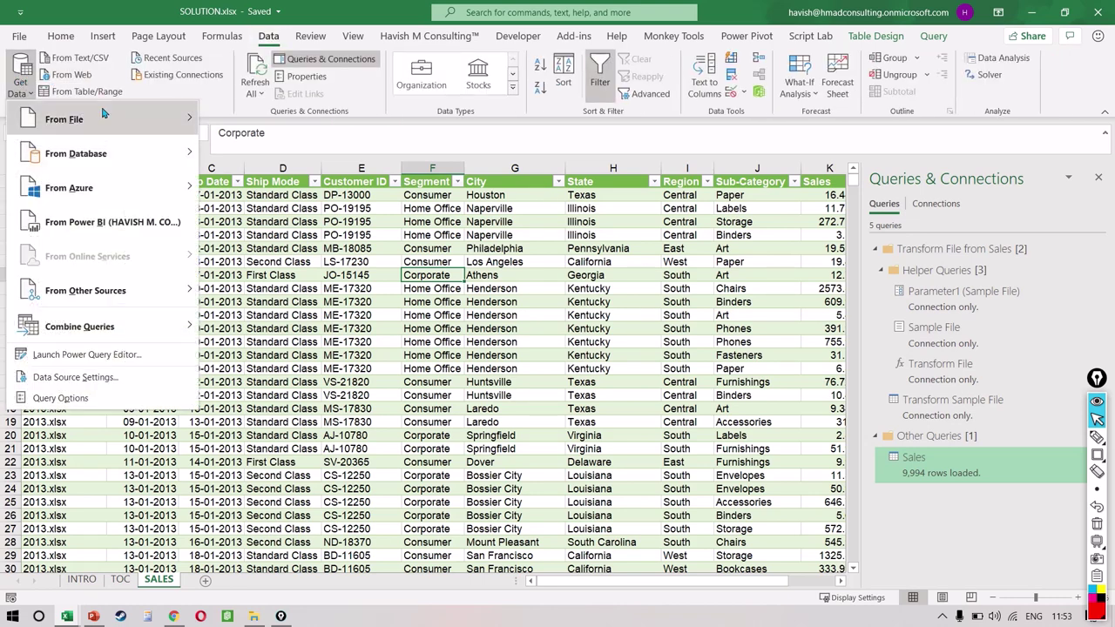
{"action": "mouse_move", "coordinate": [102, 113]}
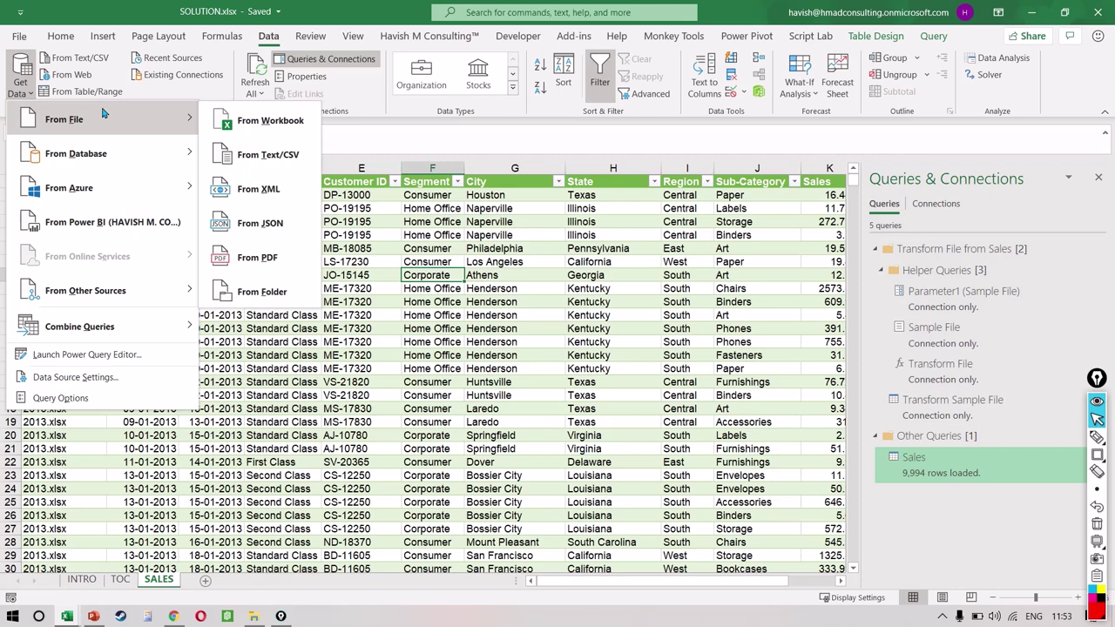
{"action": "left_click", "coordinate": [263, 123]}
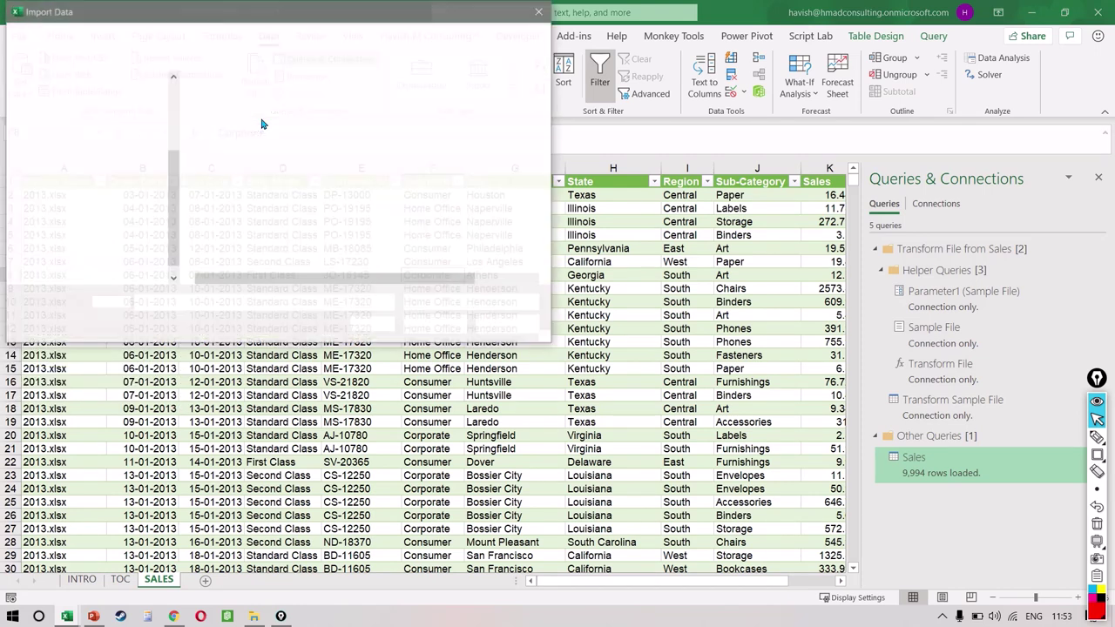
{"action": "left_click", "coordinate": [269, 152]}
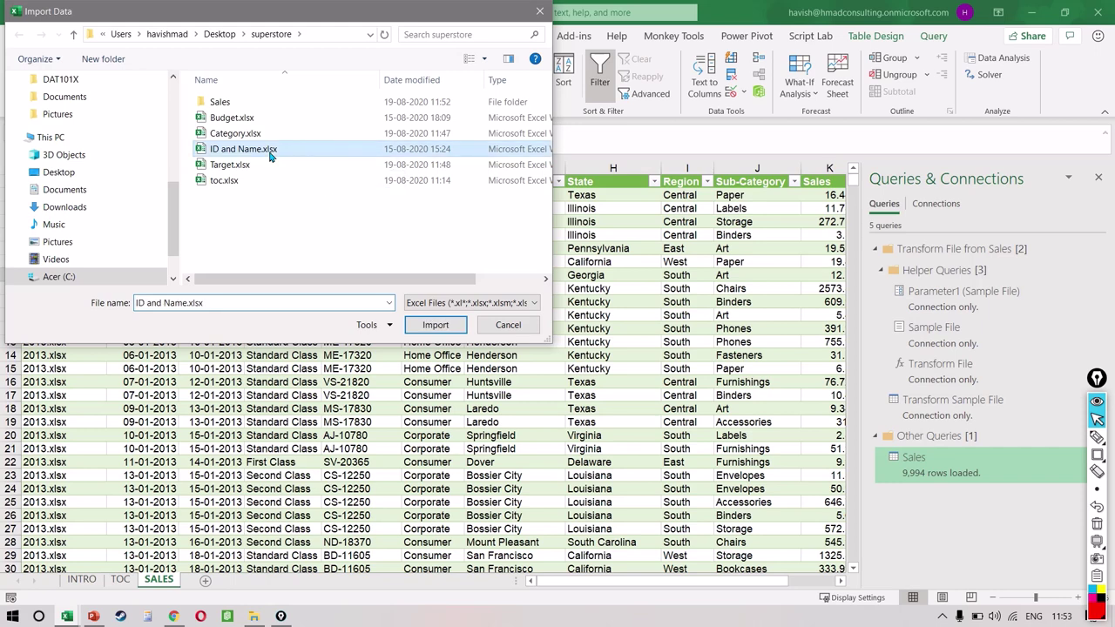
{"action": "left_click", "coordinate": [433, 325]}
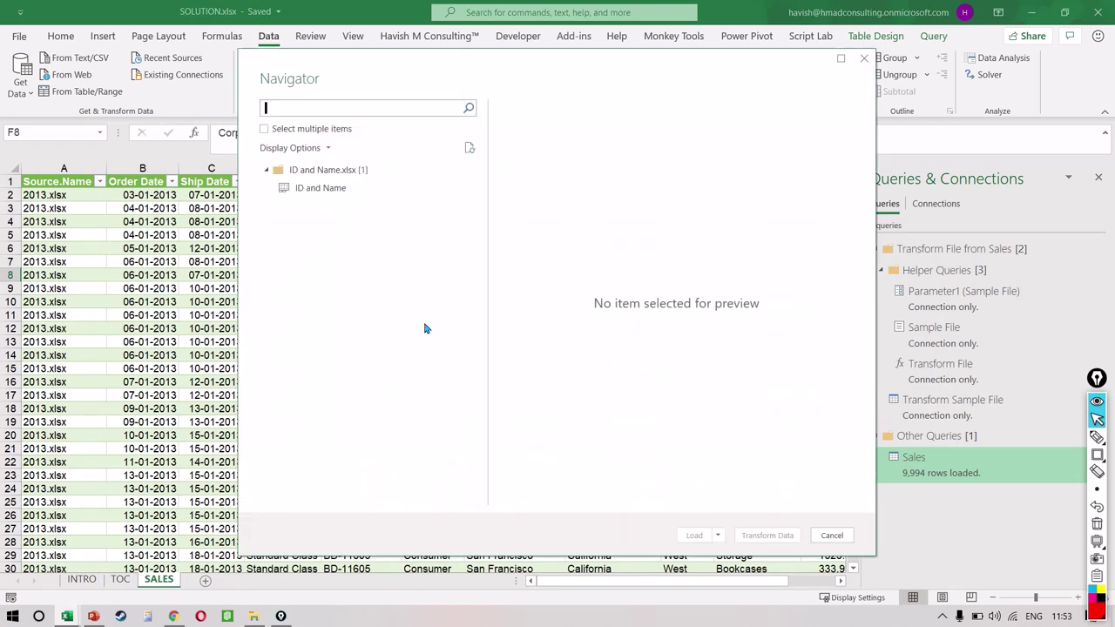
Preview the ID and Name sheet's columns and open the sheet in Power Query Editor for transformation.
{"action": "left_click", "coordinate": [342, 192]}
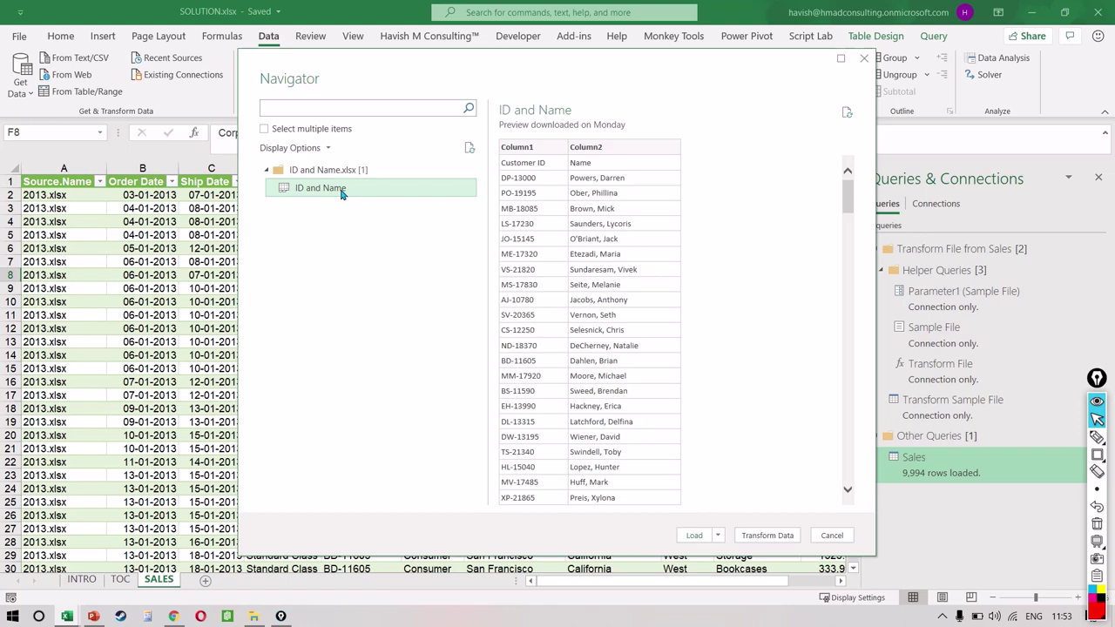
{"action": "key", "text": "ctrl+shift+p"}
{"action": "left_click_drag", "start_coordinate": [635, 149], "coordinate": [833, 157]}
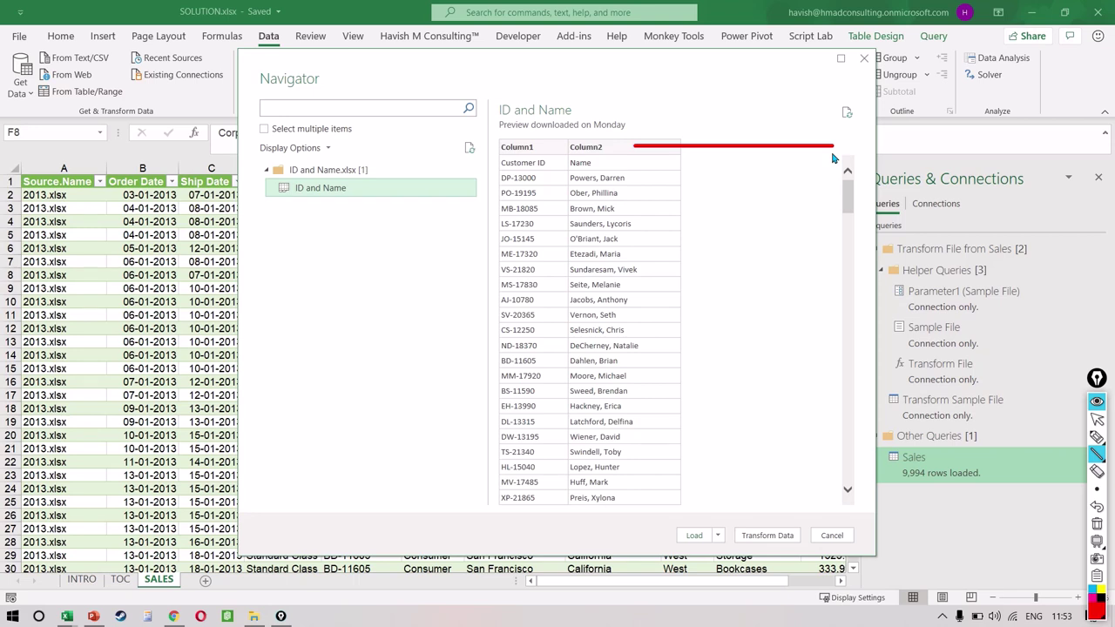
{"action": "key", "text": "ctrl+F1"}
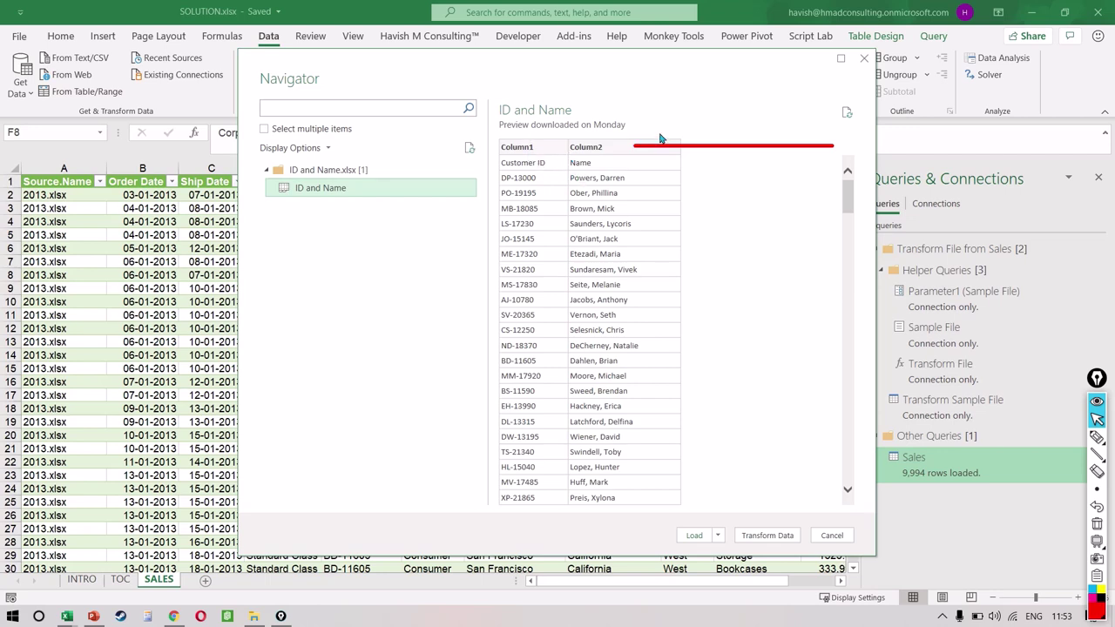
{"action": "left_click", "coordinate": [767, 535]}
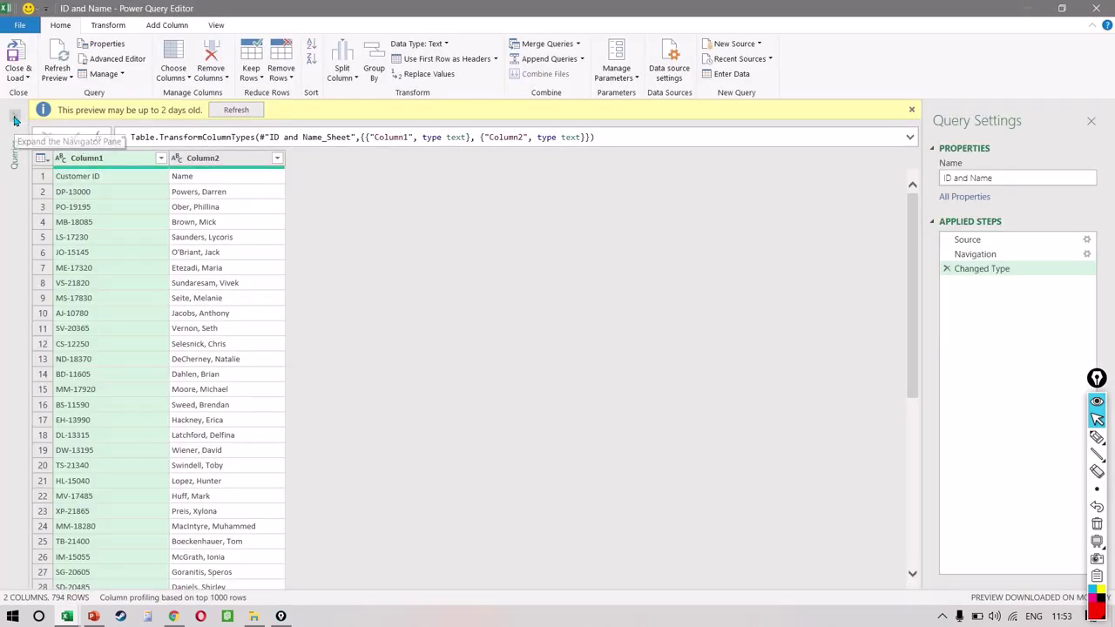
Collapse the Transform File from Sales query group and rename the Sales query to Fact_Sales.
{"action": "left_click", "coordinate": [14, 114]}
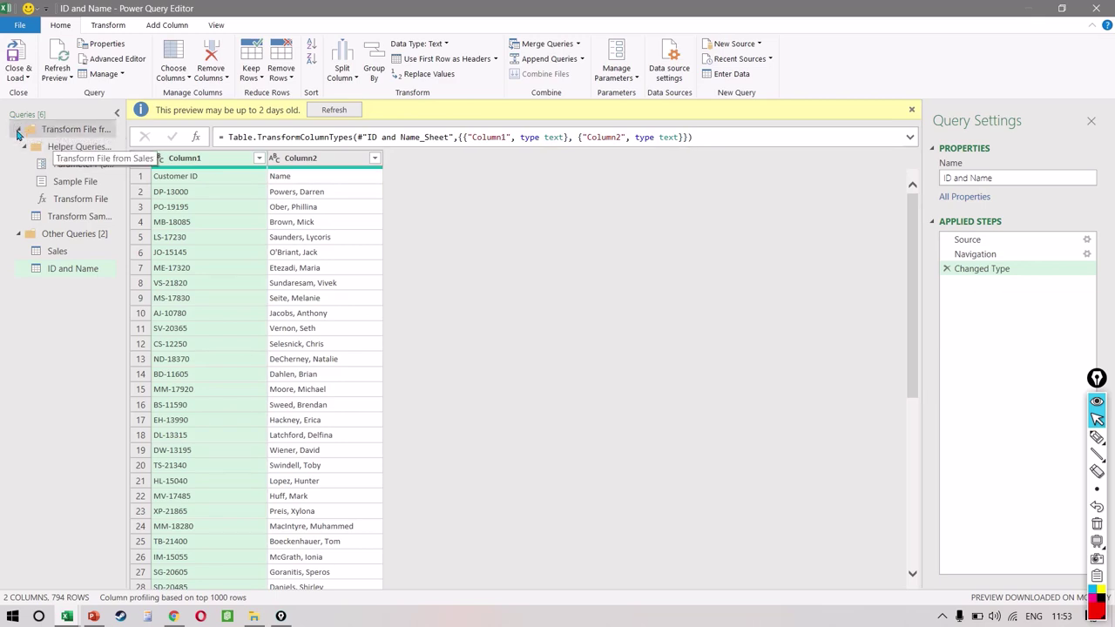
{"action": "left_click", "coordinate": [18, 134]}
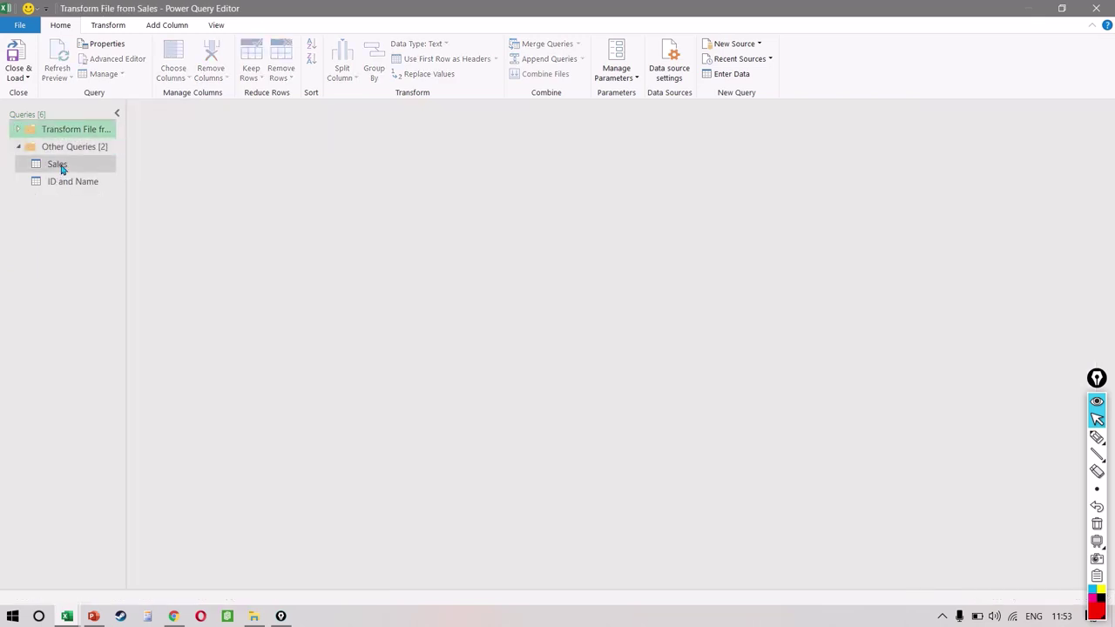
{"action": "left_click", "coordinate": [61, 165]}
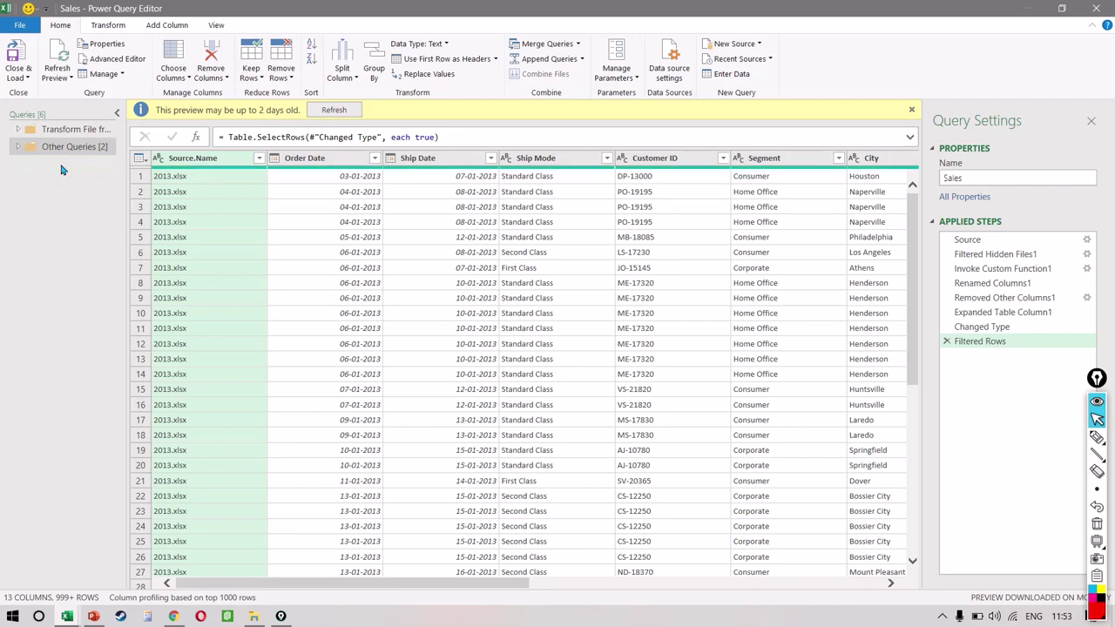
{"action": "double_click", "coordinate": [59, 164]}
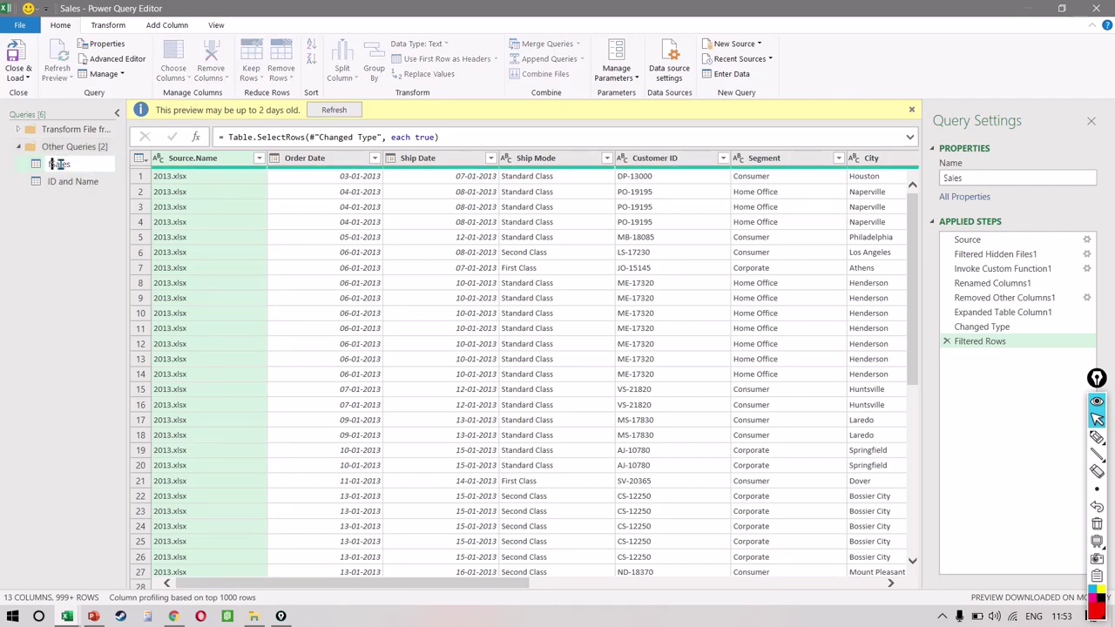
{"action": "key", "text": "Caps_Lock"}
{"action": "key", "text": "Home"}
{"action": "type", "text": "Fact"}
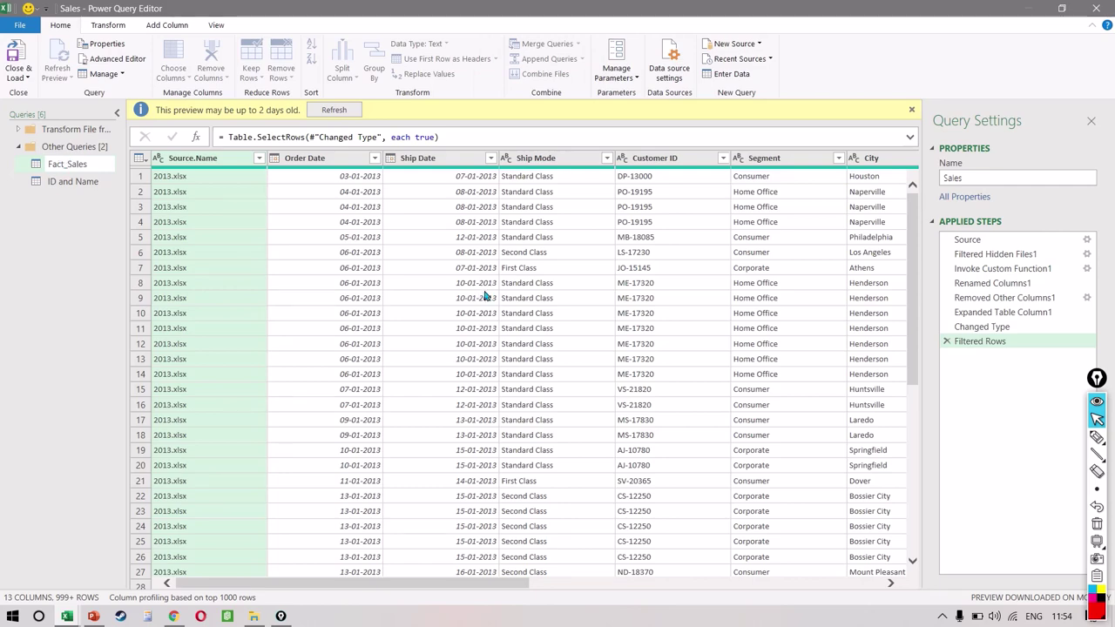
{"action": "key", "text": "Return"}
Rename the ID and Name query to Dim_Name.
{"action": "left_click", "coordinate": [88, 185]}
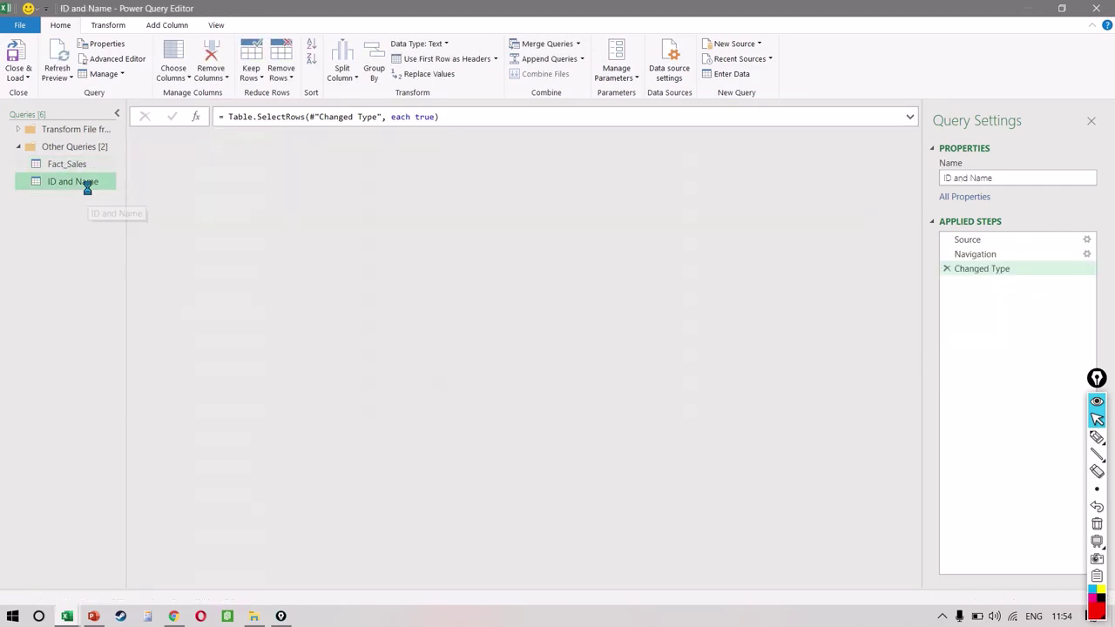
{"action": "left_click", "coordinate": [87, 183]}
{"action": "type", "text": "Dim_Name"}
{"action": "key", "text": "Return"}
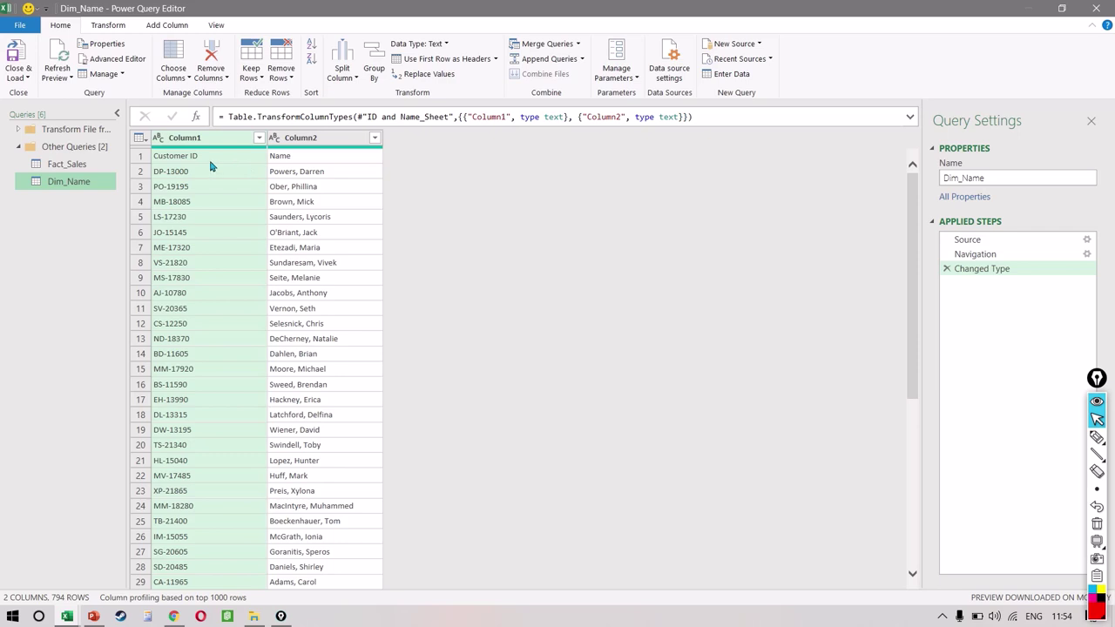
Use the first row of Dim_Name as headers and load the query to a new worksheet.
{"action": "mouse_move", "coordinate": [271, 154]}
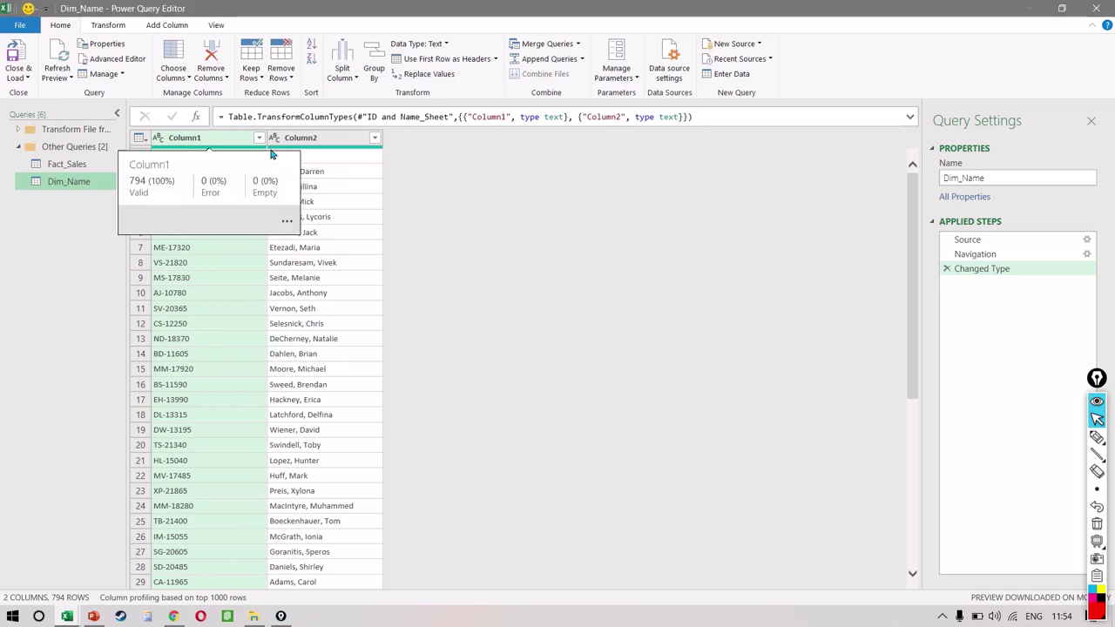
{"action": "left_click", "coordinate": [446, 59]}
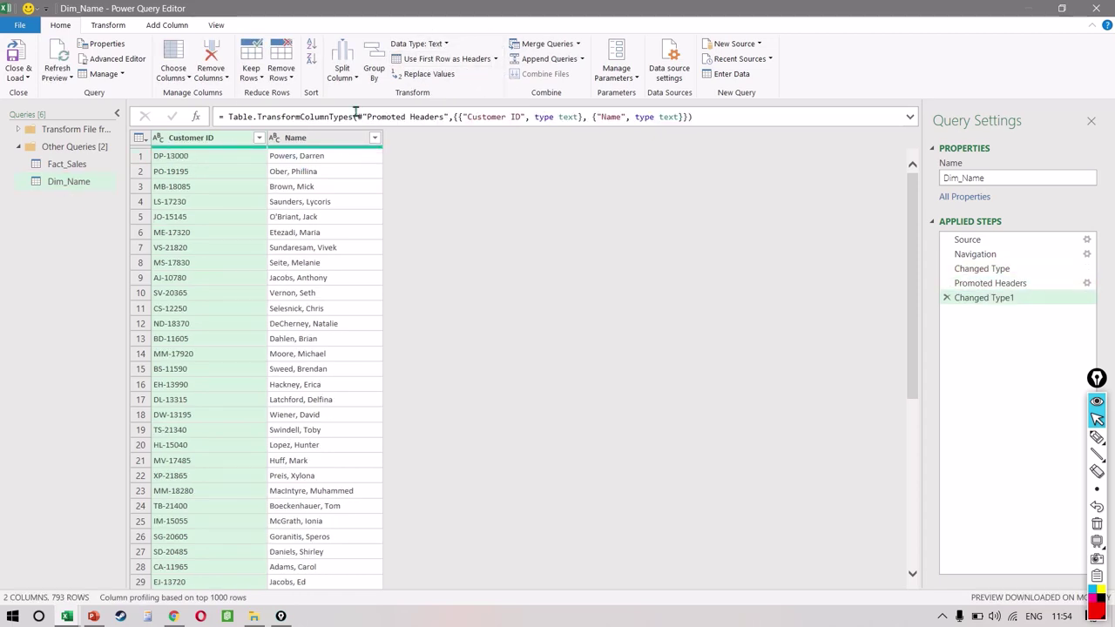
{"action": "left_click", "coordinate": [19, 54]}
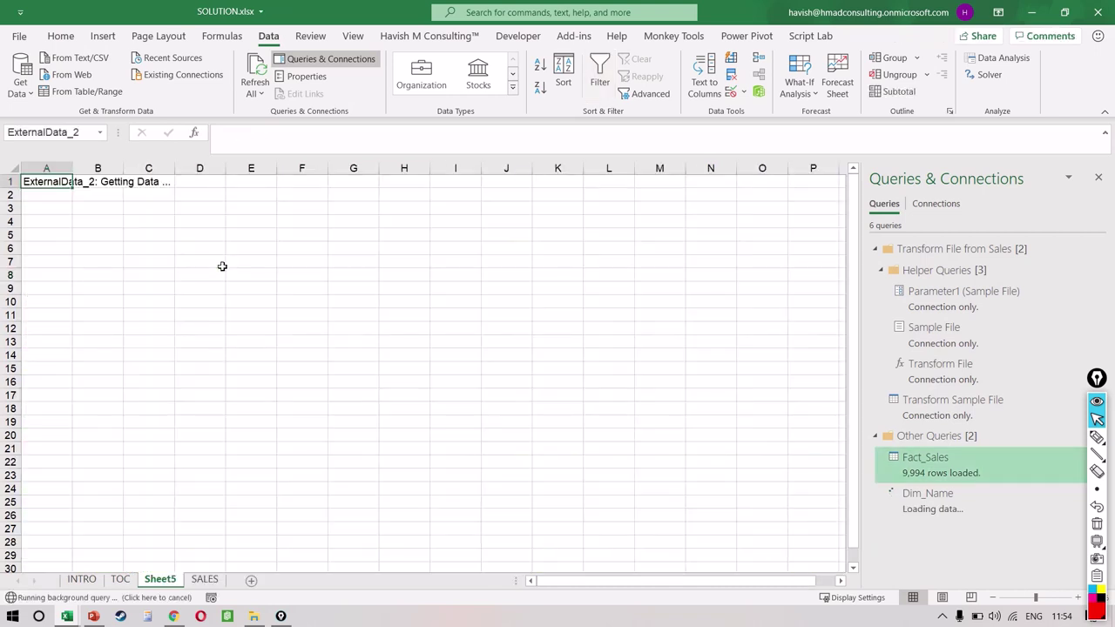
Rename the new sheet holding the Dim_Name table to CUST NAME.
{"action": "left_click", "coordinate": [162, 581]}
{"action": "key", "text": "Caps_Lock"}
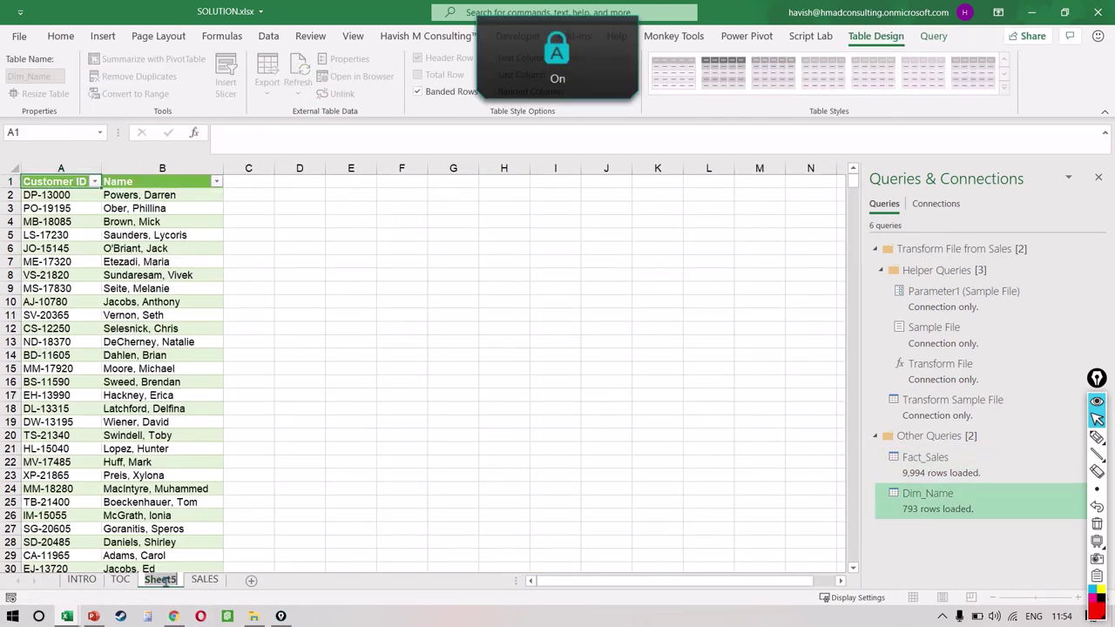
{"action": "type", "text": "CUST NAME"}
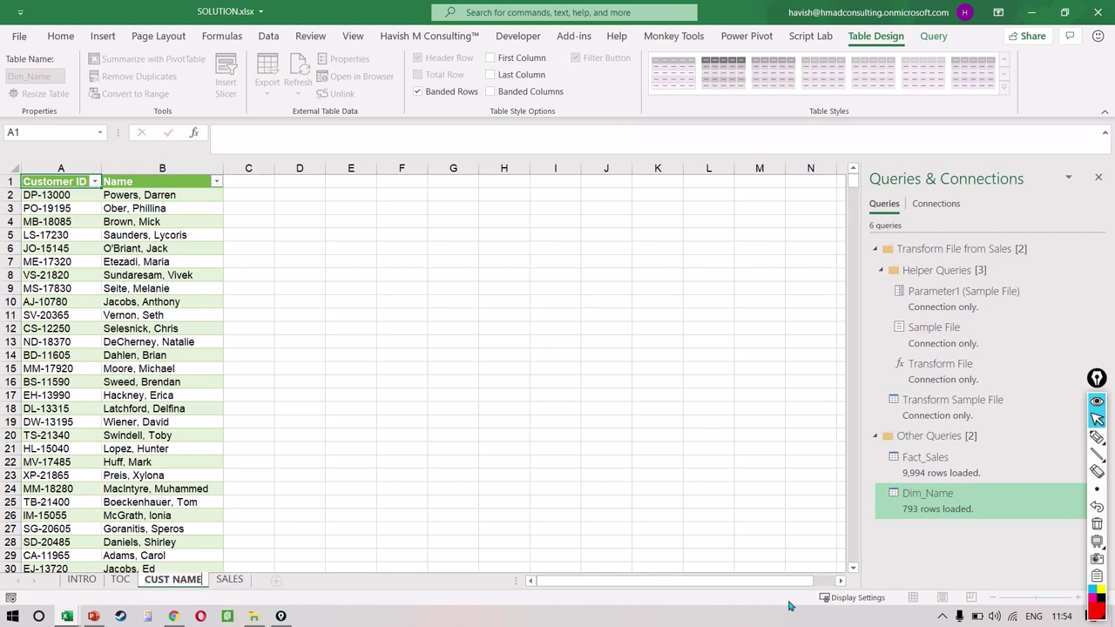
{"action": "key", "text": "Return"}
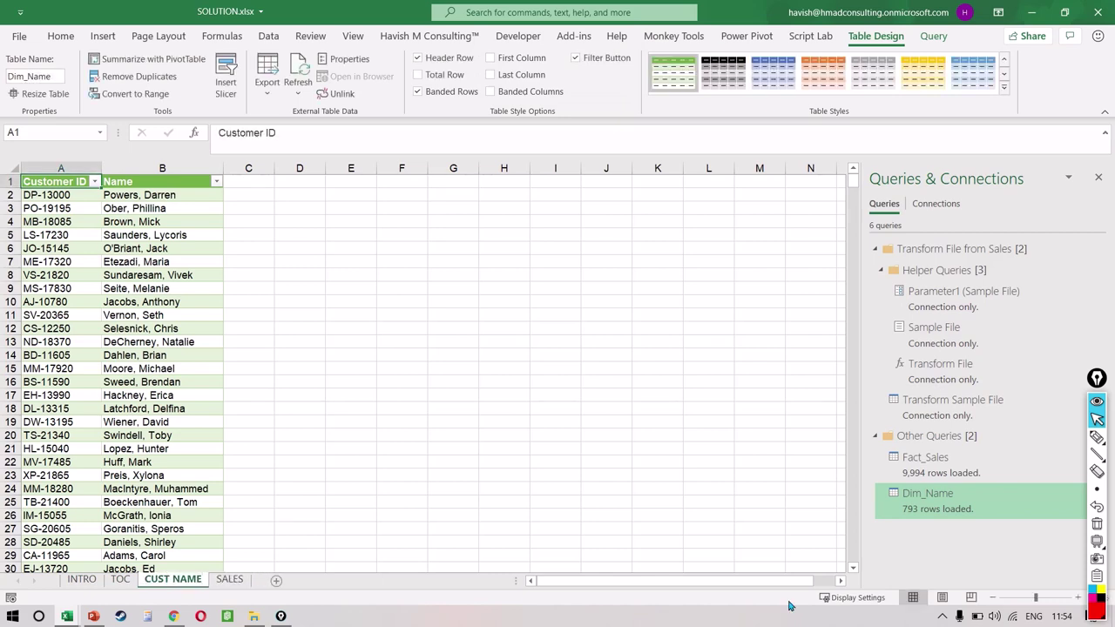
{"action": "left_click", "coordinate": [176, 360]}
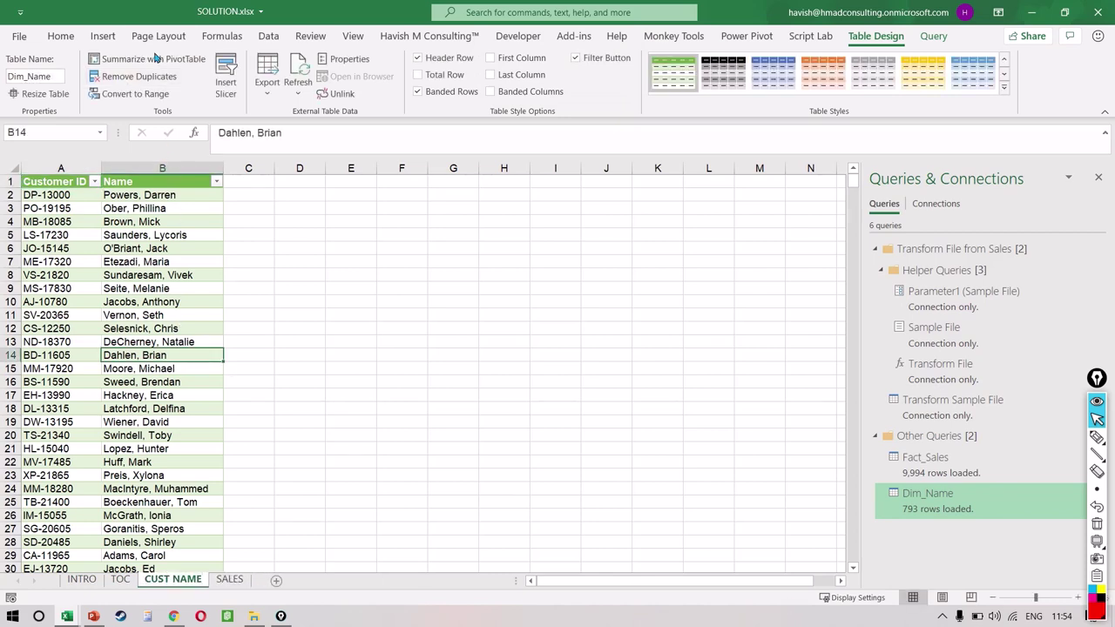
Open Sheet1 of the Category.xlsx workbook in Power Query Editor and use its first row as headers.
{"action": "left_click", "coordinate": [264, 37]}
{"action": "left_click", "coordinate": [19, 74]}
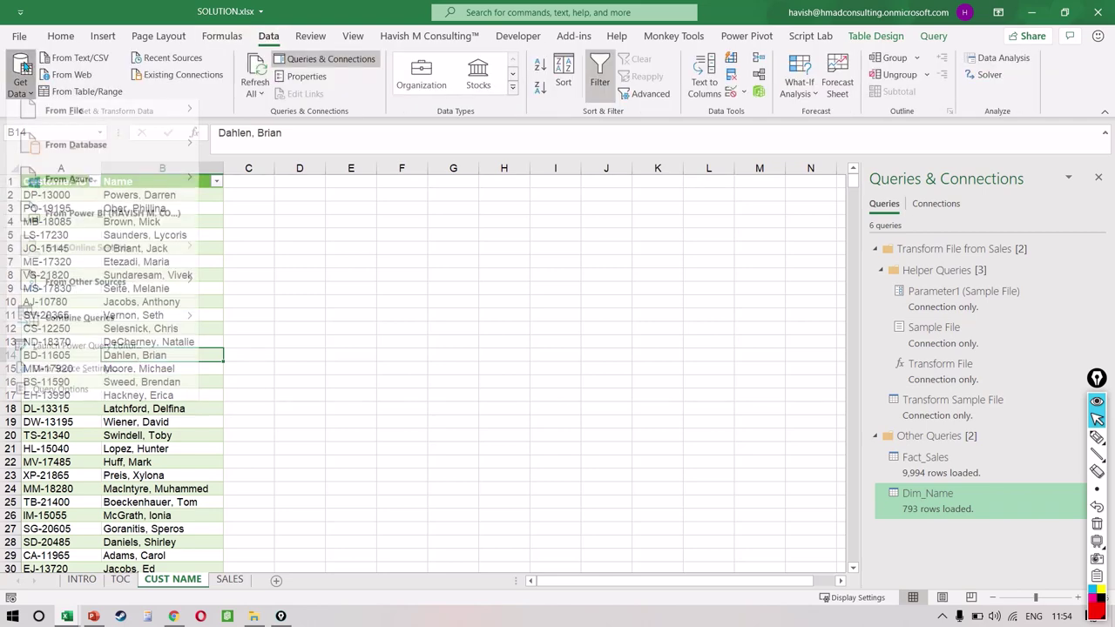
{"action": "mouse_move", "coordinate": [116, 117]}
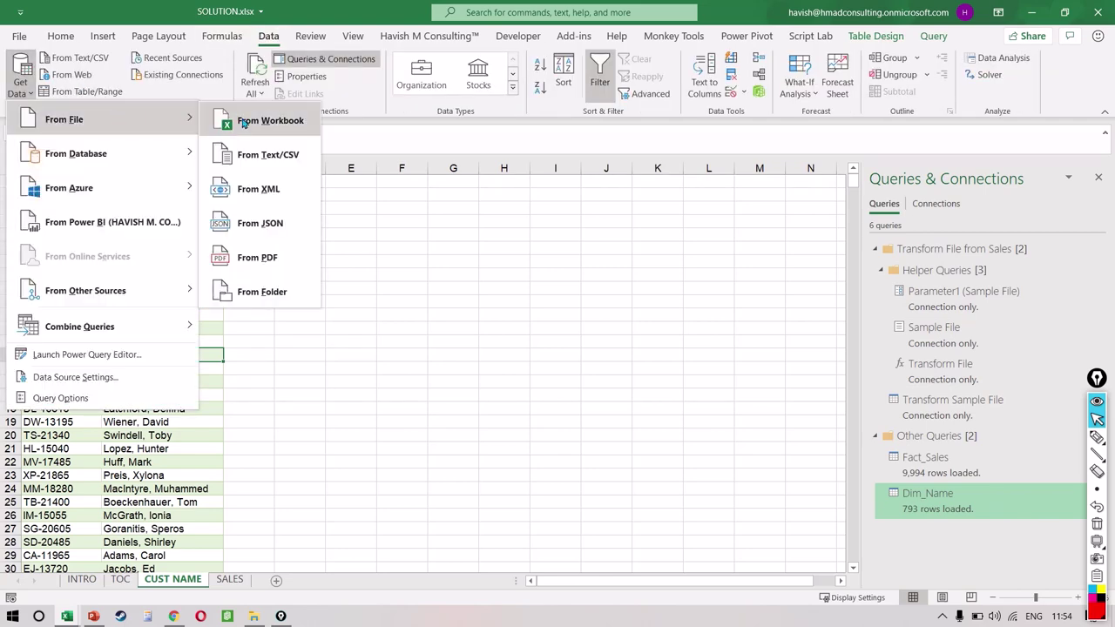
{"action": "left_click", "coordinate": [244, 122]}
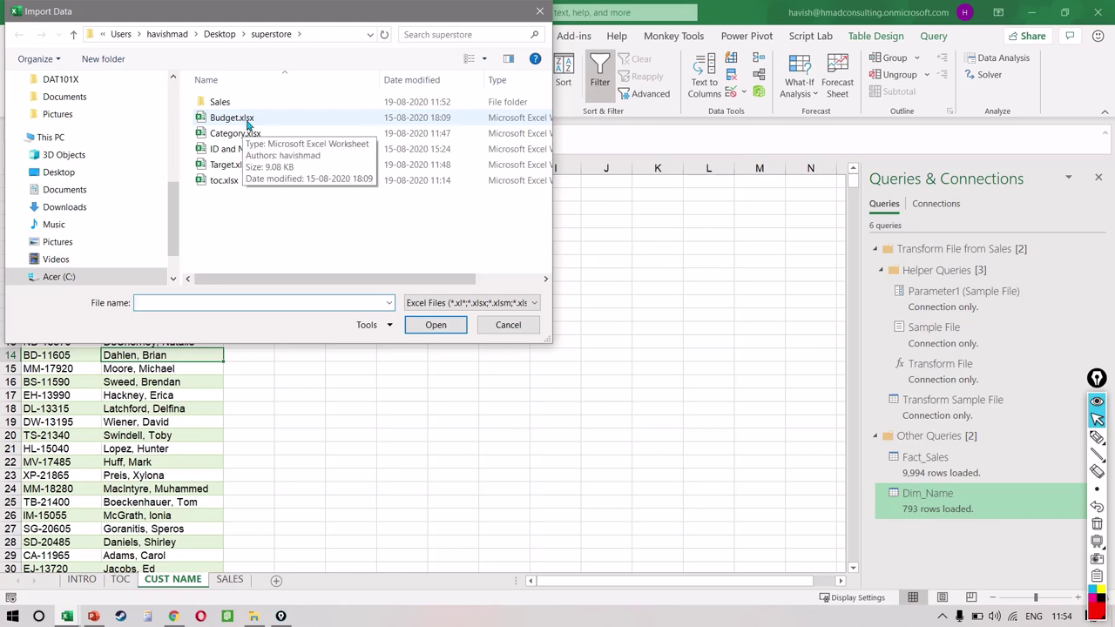
{"action": "double_click", "coordinate": [242, 133]}
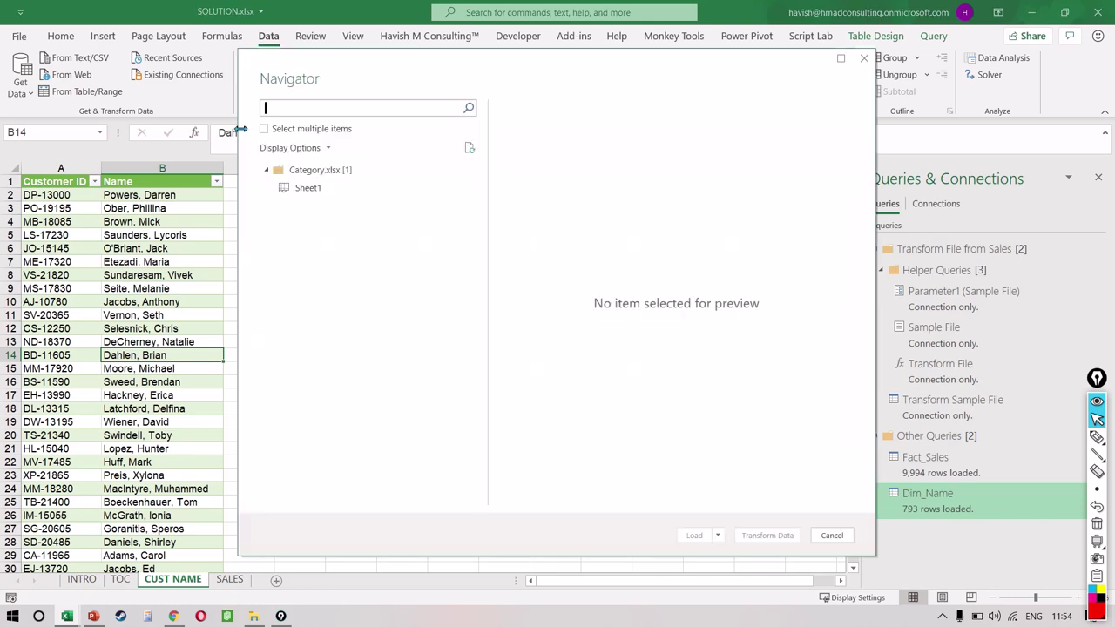
{"action": "left_click", "coordinate": [339, 189]}
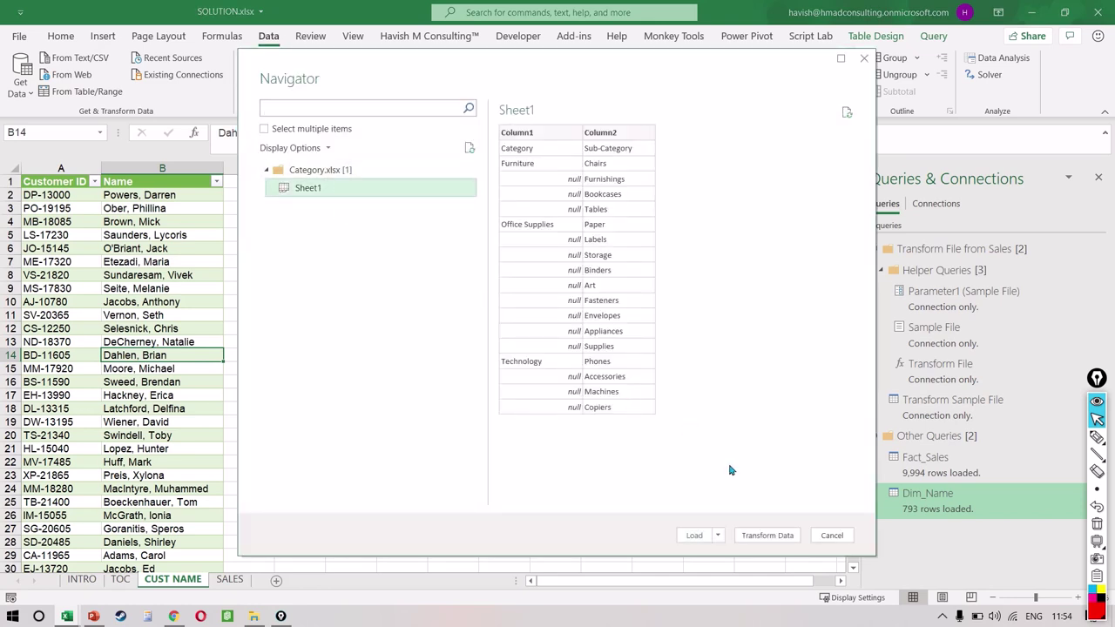
{"action": "left_click", "coordinate": [774, 540]}
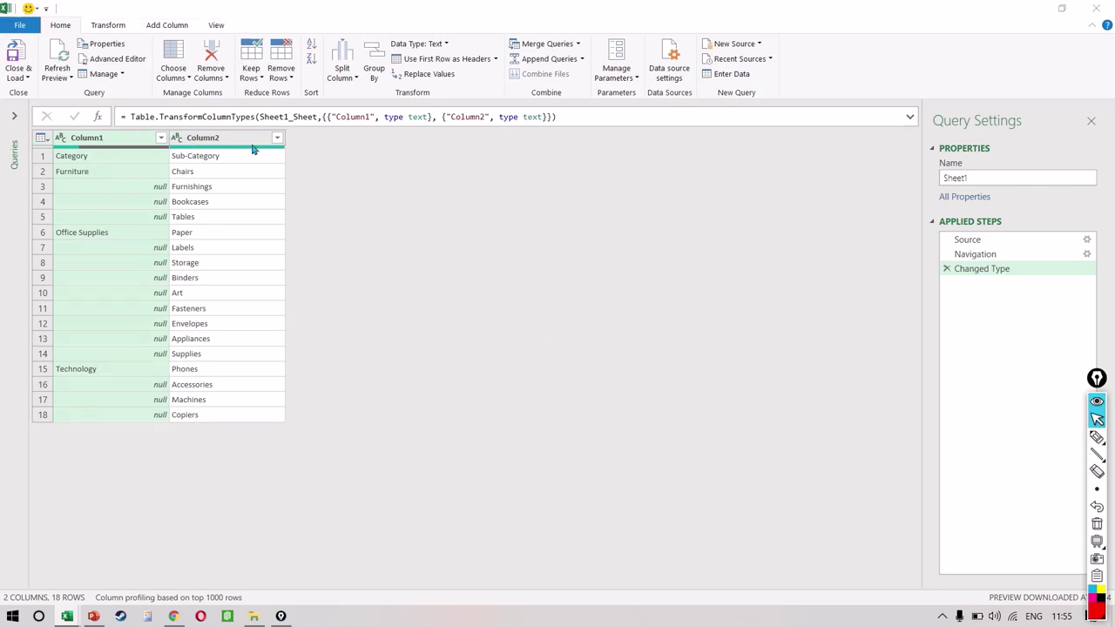
{"action": "left_click", "coordinate": [450, 61]}
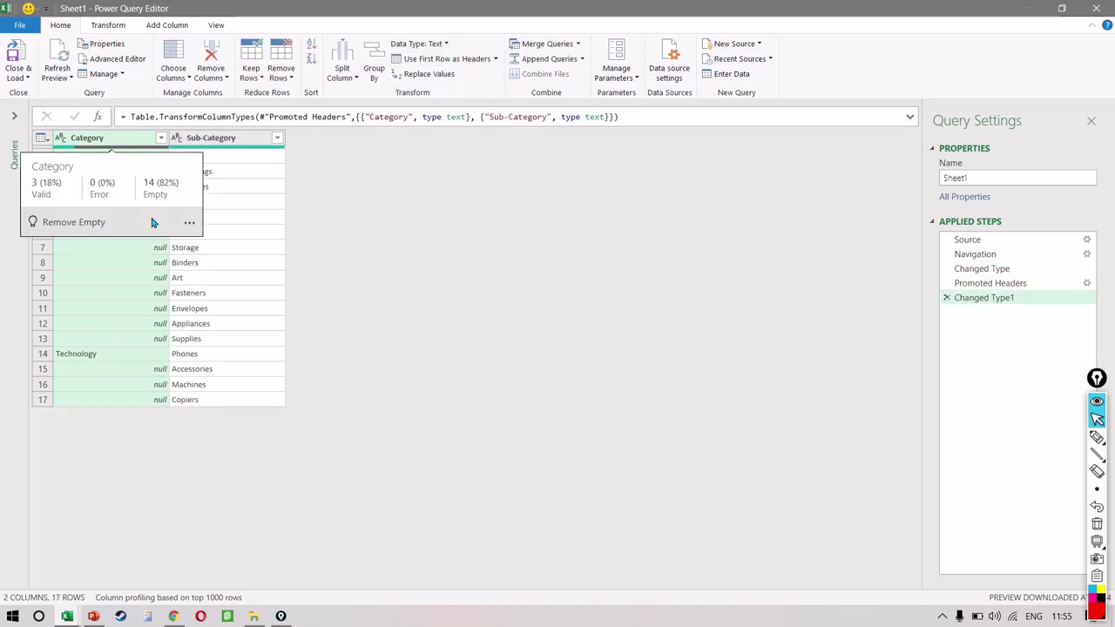
Fill the empty Category cells down from the values above and load the query to a new worksheet.
{"action": "right_click", "coordinate": [112, 143]}
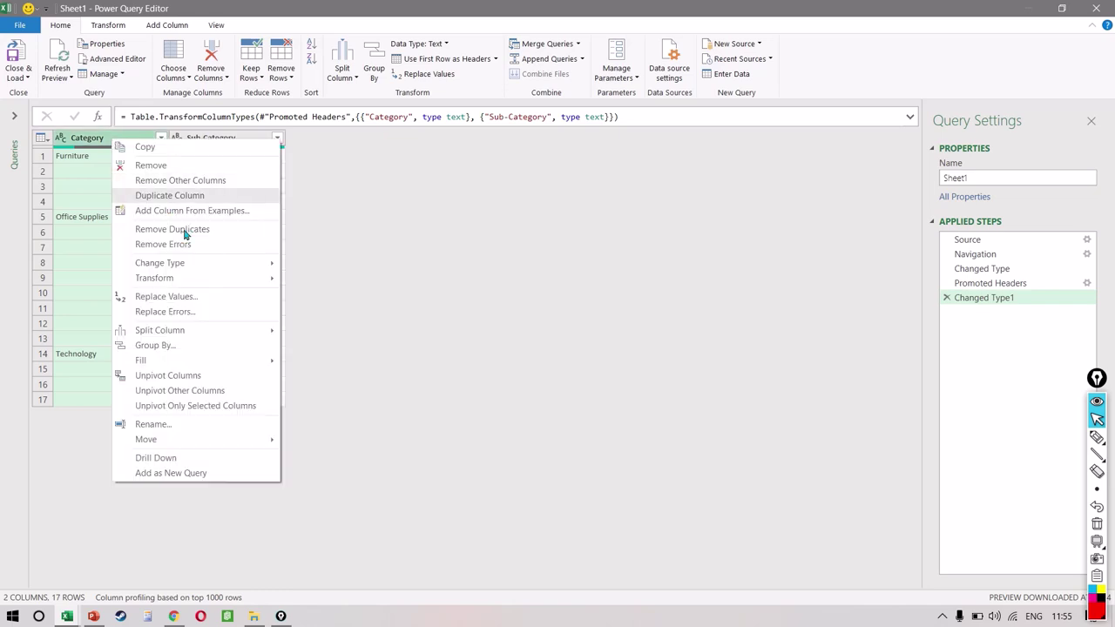
{"action": "mouse_move", "coordinate": [224, 362]}
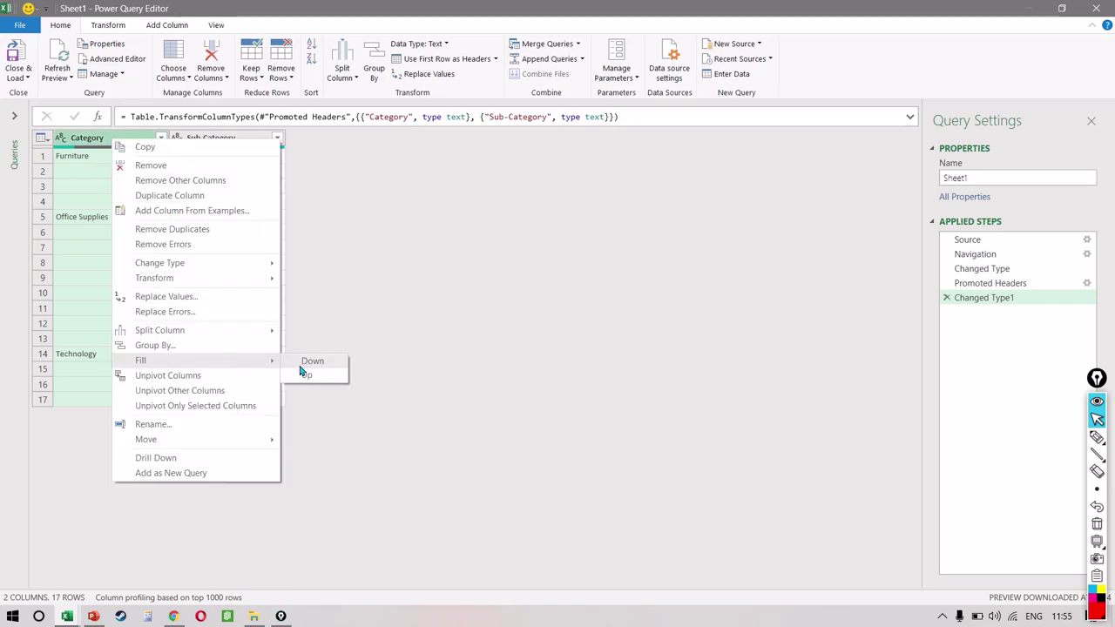
{"action": "left_click", "coordinate": [303, 362]}
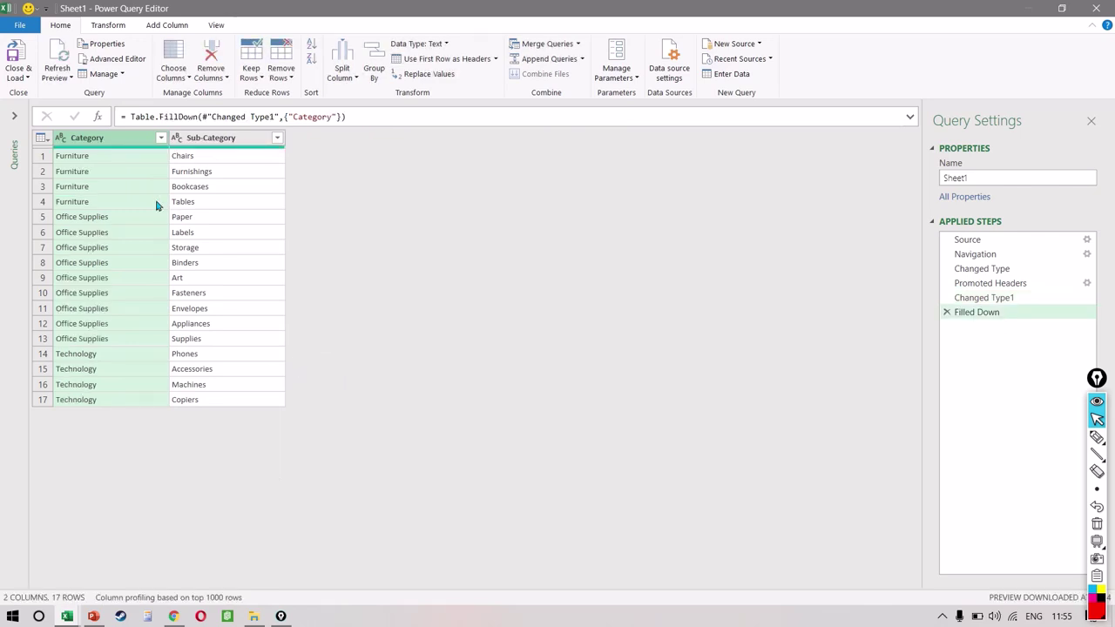
{"action": "left_click", "coordinate": [18, 54]}
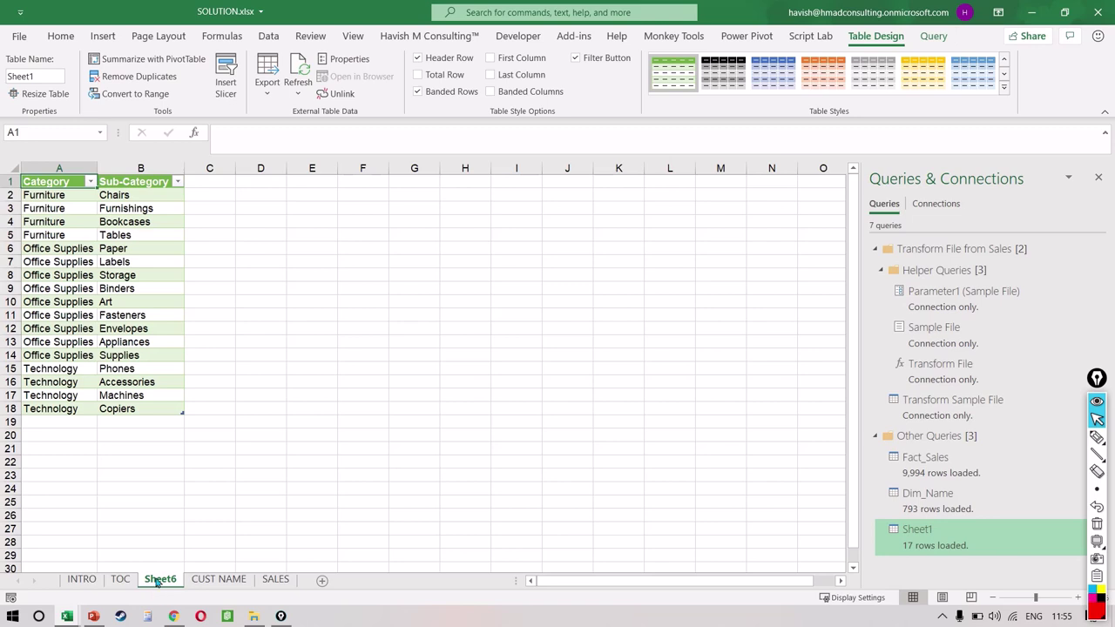
Rename the new sheet holding the category table to CATEGORY.
{"action": "double_click", "coordinate": [158, 582]}
{"action": "type", "text": "CATEGORY"}
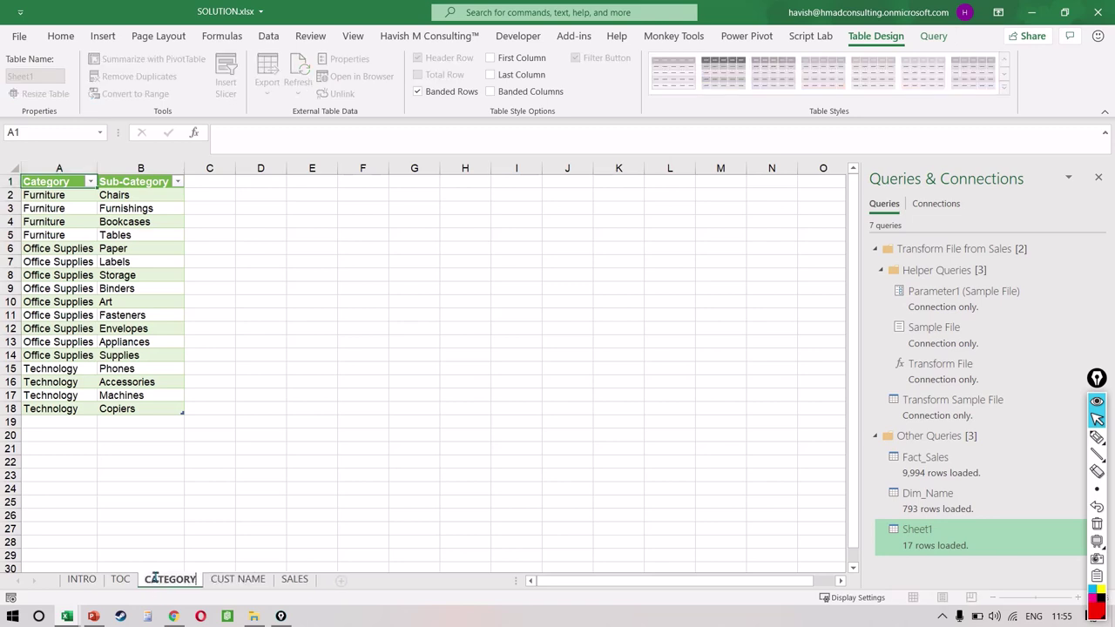
{"action": "key", "text": "Return"}
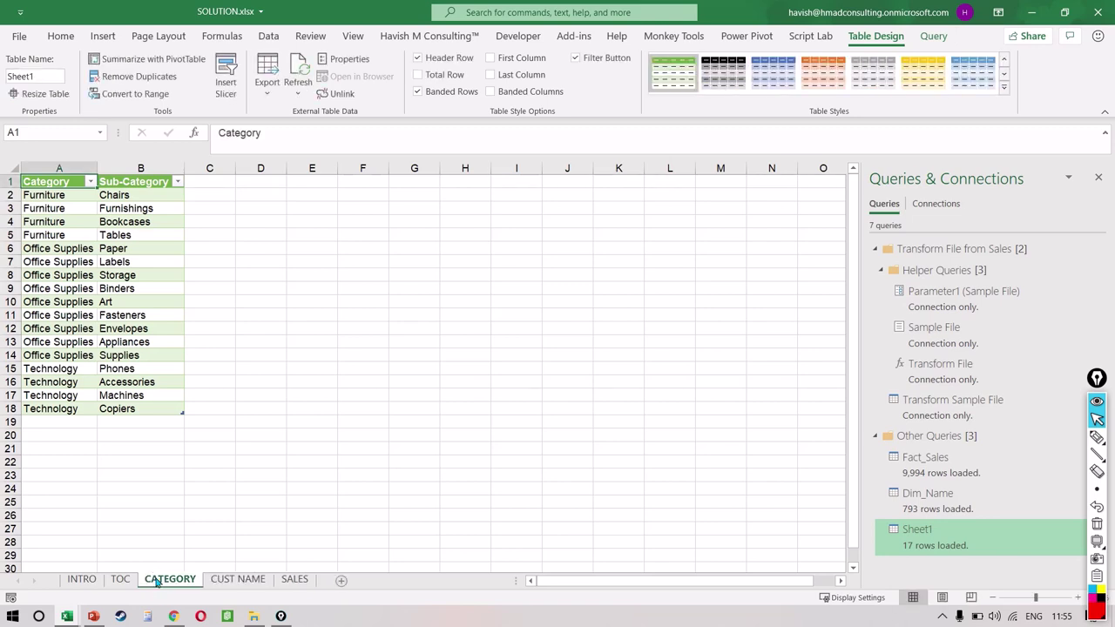
Open Sheet1 of the Budget.xlsx workbook from the superstore folder in Power Query Editor.
{"action": "left_click", "coordinate": [270, 36]}
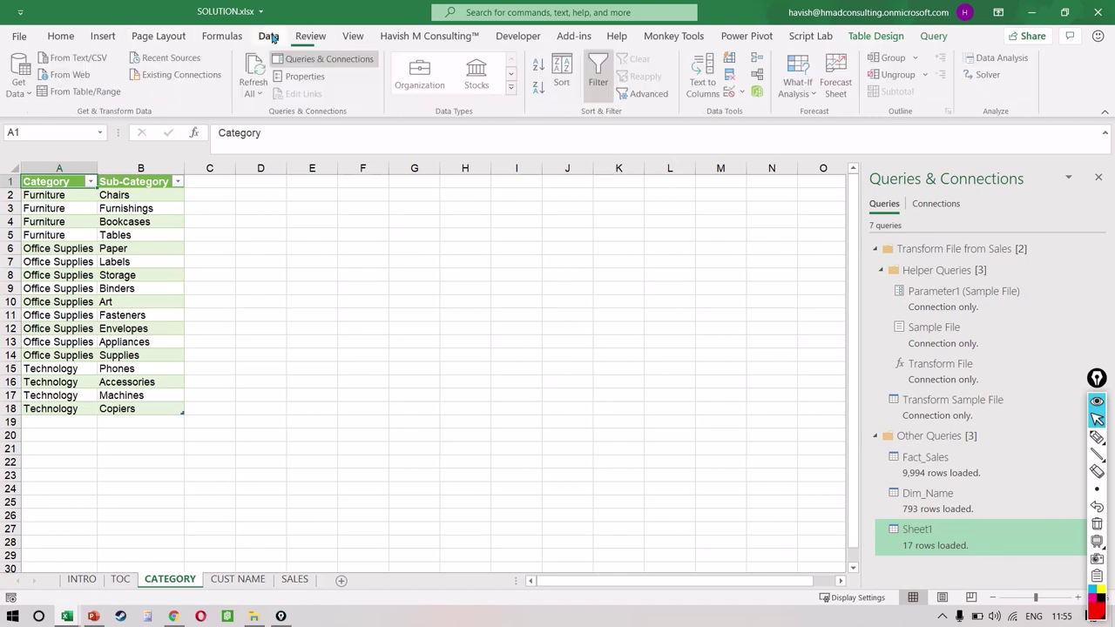
{"action": "left_click", "coordinate": [19, 88]}
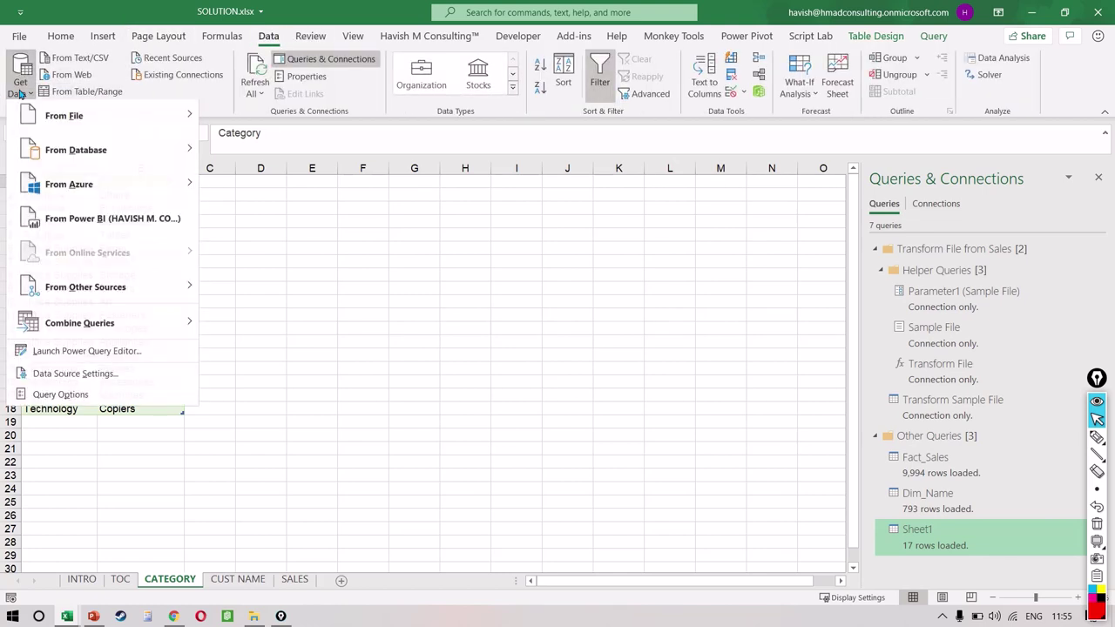
{"action": "mouse_move", "coordinate": [69, 120]}
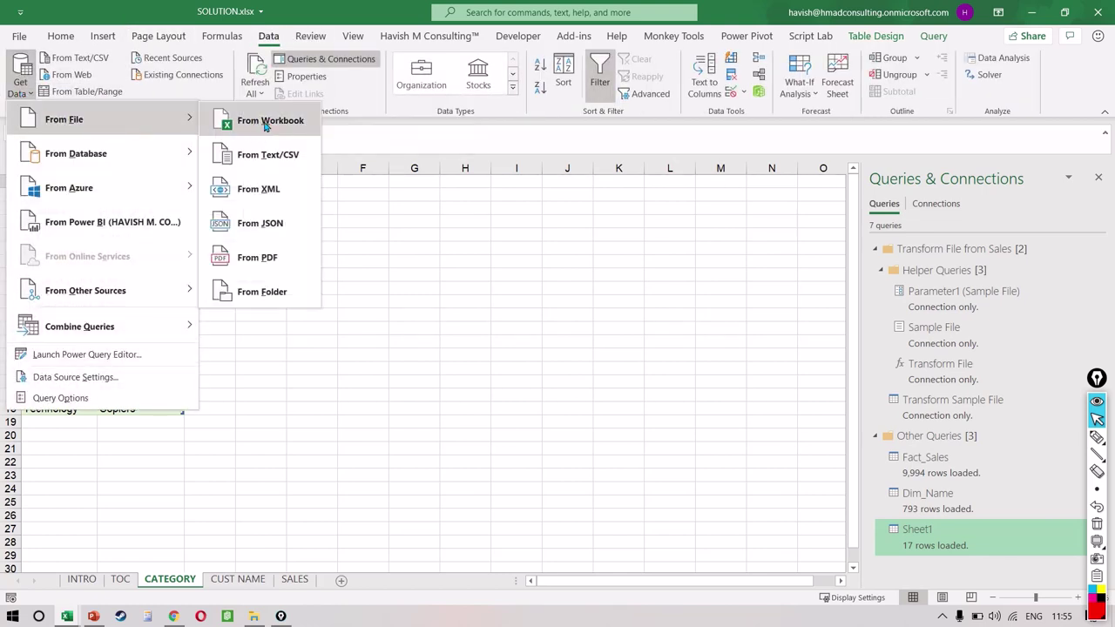
{"action": "left_click", "coordinate": [266, 122]}
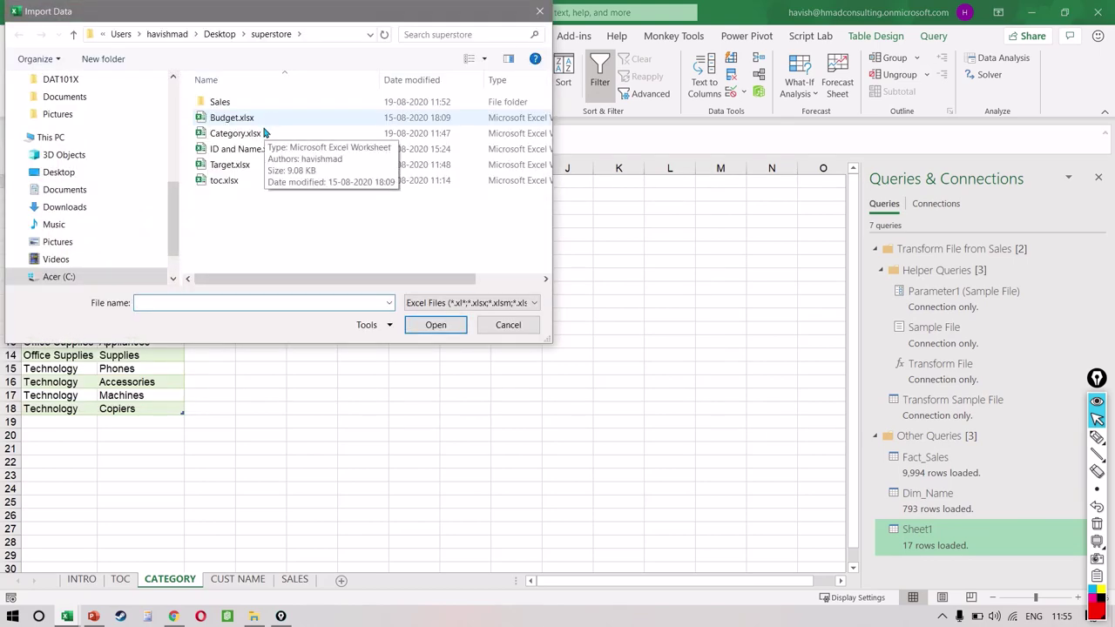
{"action": "left_click", "coordinate": [251, 118]}
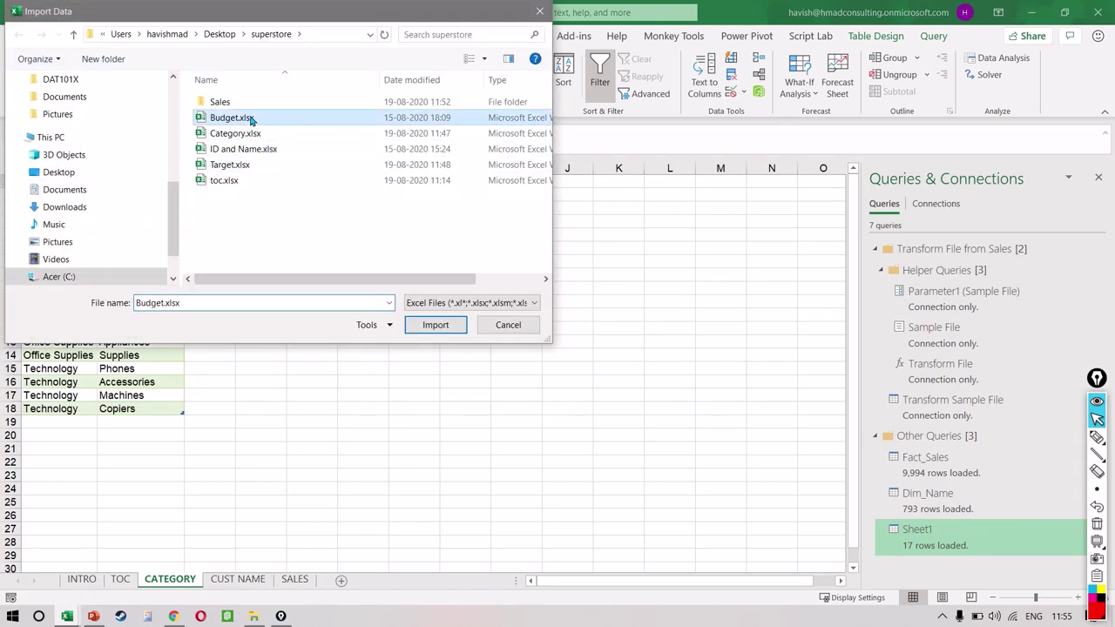
{"action": "double_click", "coordinate": [251, 118]}
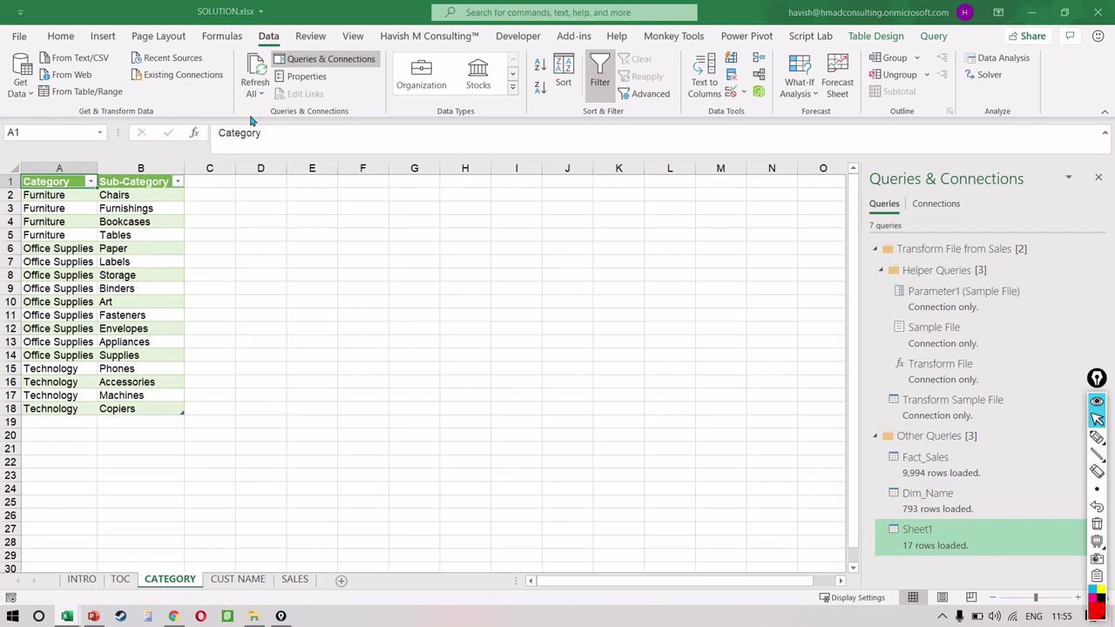
{"action": "left_click", "coordinate": [334, 189]}
{"action": "left_click", "coordinate": [757, 535]}
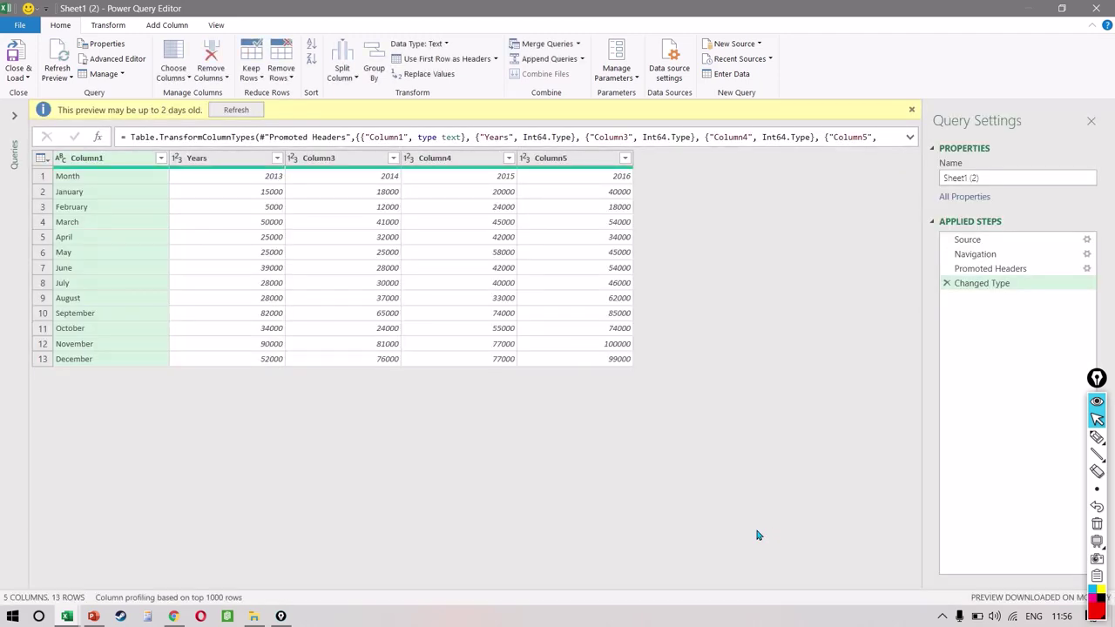
Use the first row of the budget query as headers and unpivot all columns other than Month.
{"action": "left_click", "coordinate": [234, 225]}
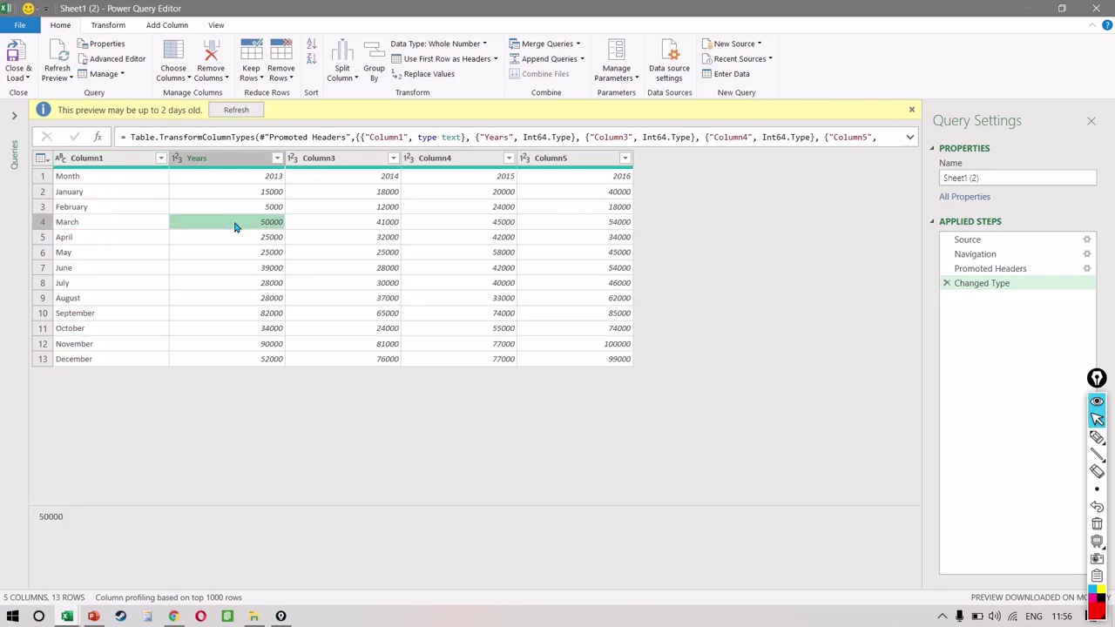
{"action": "left_click", "coordinate": [458, 63]}
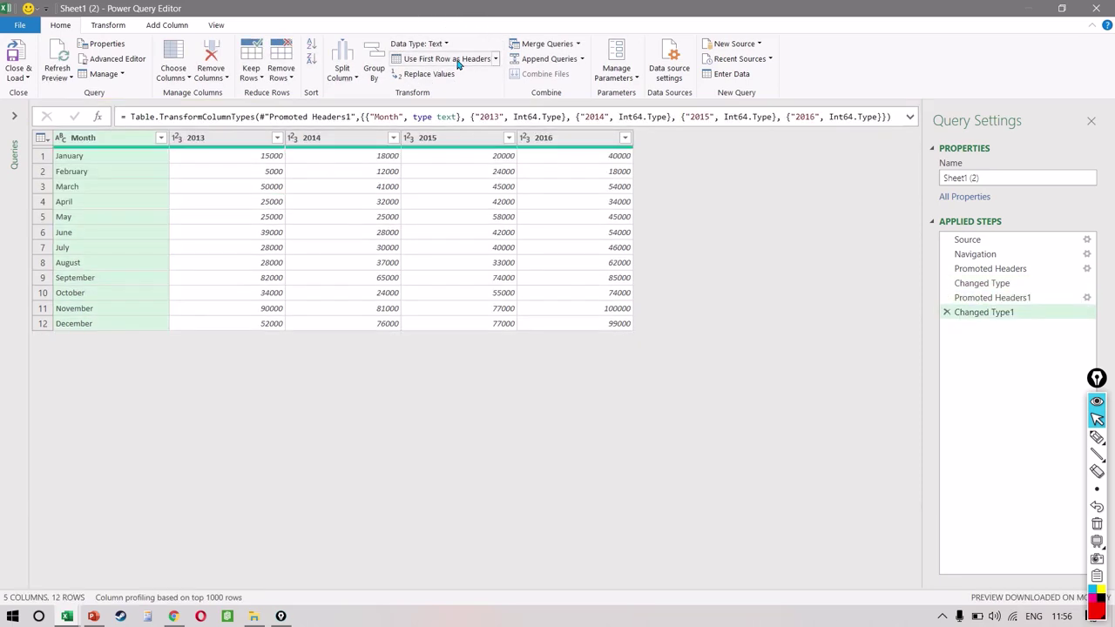
{"action": "right_click", "coordinate": [111, 147]}
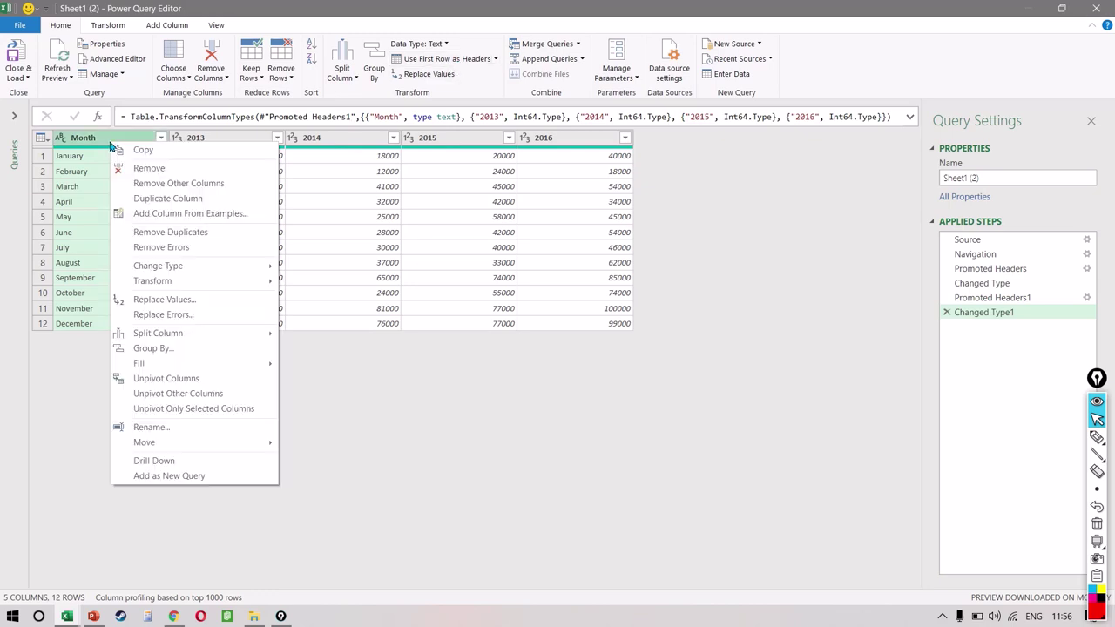
{"action": "left_click", "coordinate": [178, 396]}
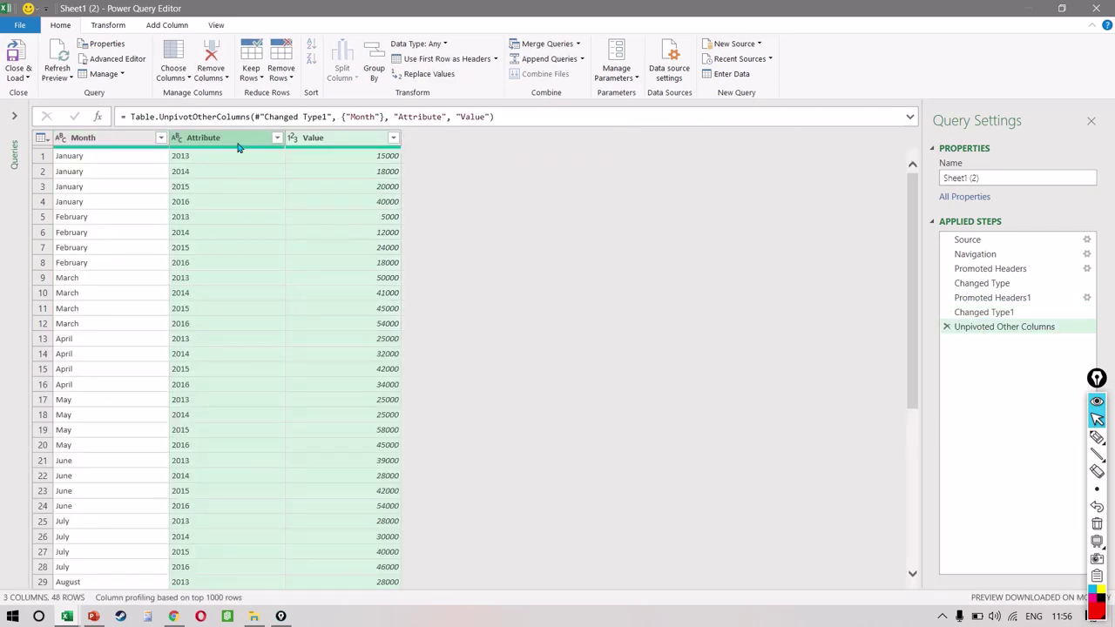
{"action": "left_click", "coordinate": [80, 141]}
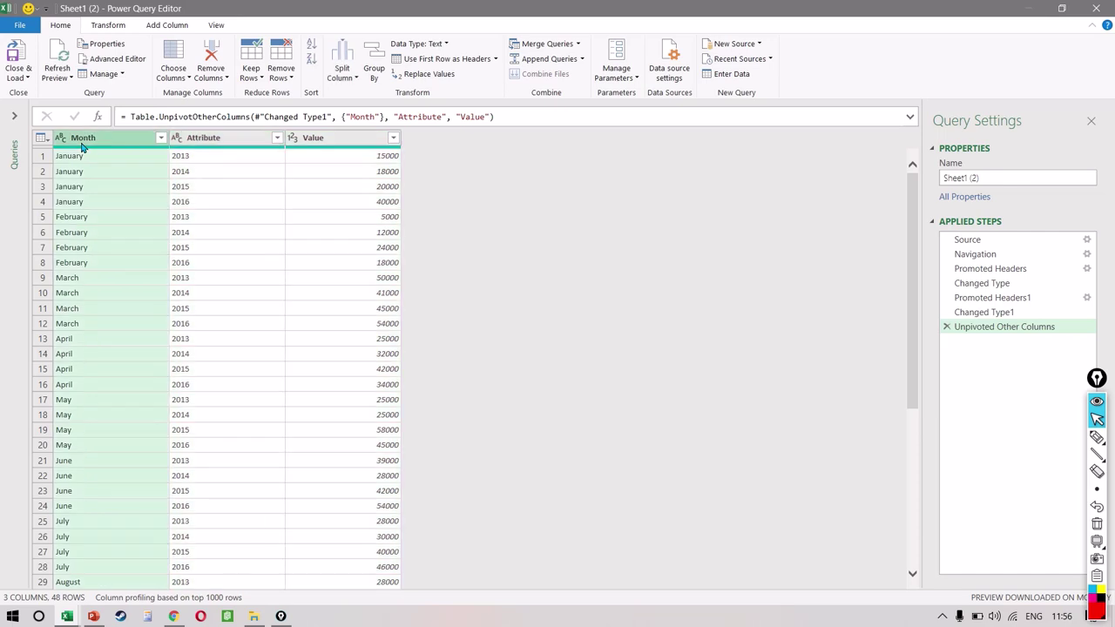
{"action": "left_click", "coordinate": [216, 141]}
Show the list of queries and rename the Sheet1 category query to Dim_Category.
{"action": "left_click", "coordinate": [14, 116]}
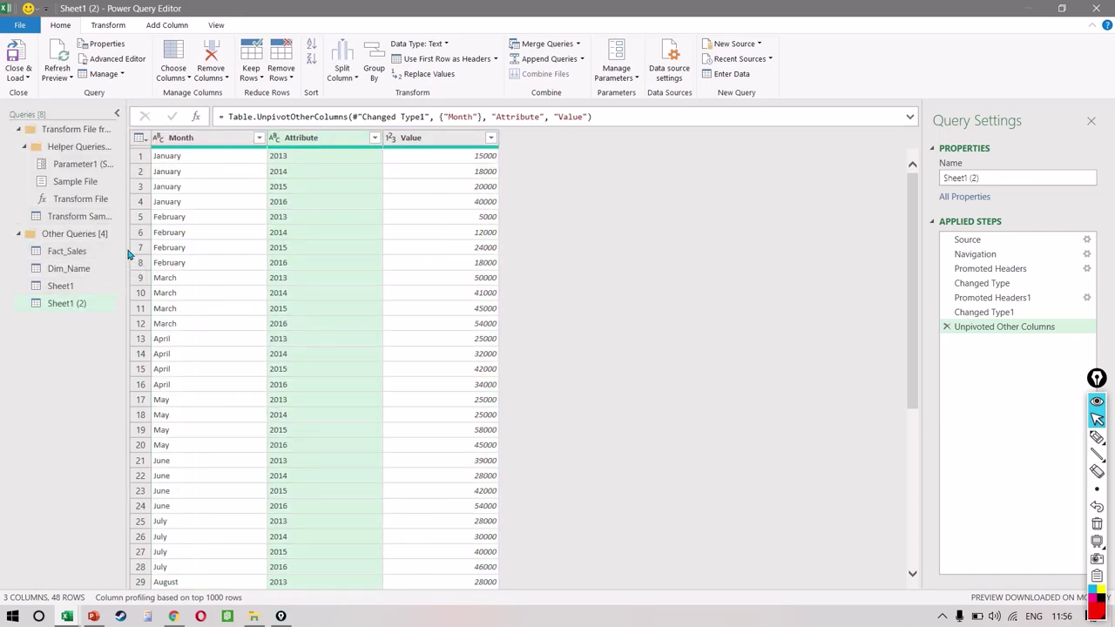
{"action": "left_click_drag", "start_coordinate": [122, 249], "coordinate": [258, 253]}
{"action": "left_click", "coordinate": [169, 287]}
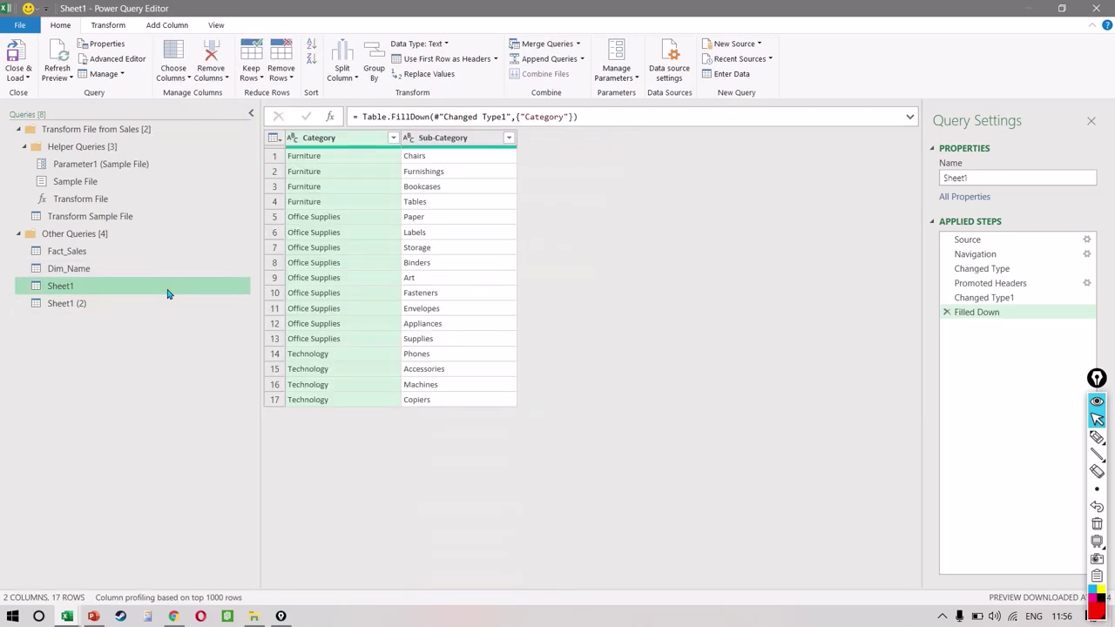
{"action": "double_click", "coordinate": [166, 288]}
{"action": "type", "text": "dim"}
{"action": "key", "text": "BackSpace"}
{"action": "key", "text": "BackSpace"}
{"action": "type", "text": "Dim"}
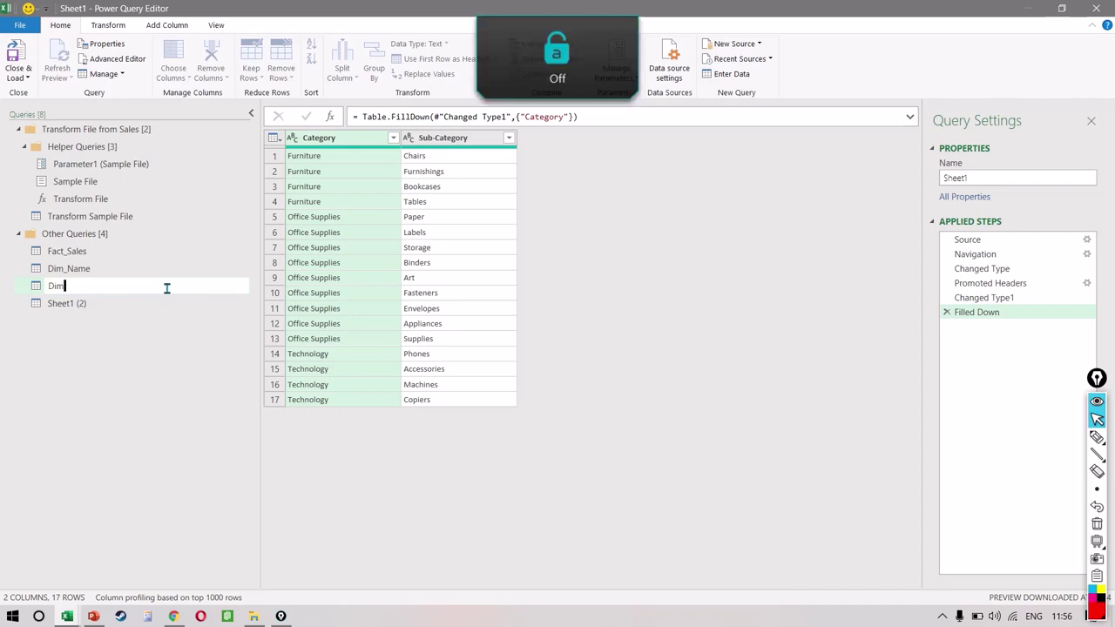
{"action": "type", "text": "_Category"}
{"action": "key", "text": "Return"}
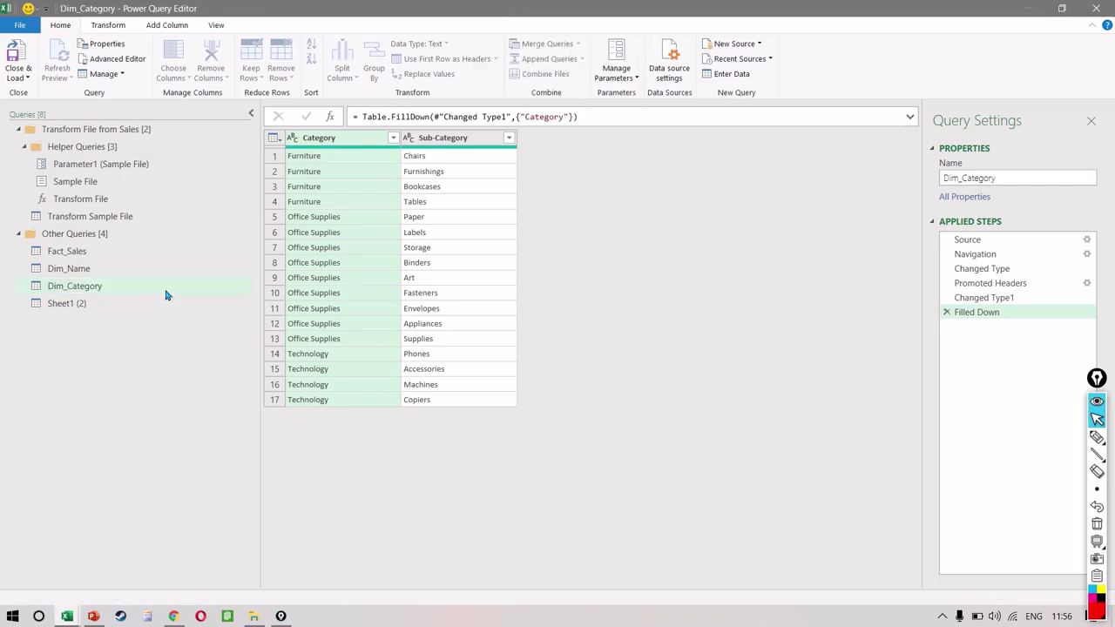
Rename the Sheet1 (2) budget query to Dim_Budget.
{"action": "left_click", "coordinate": [139, 307]}
{"action": "double_click", "coordinate": [138, 303]}
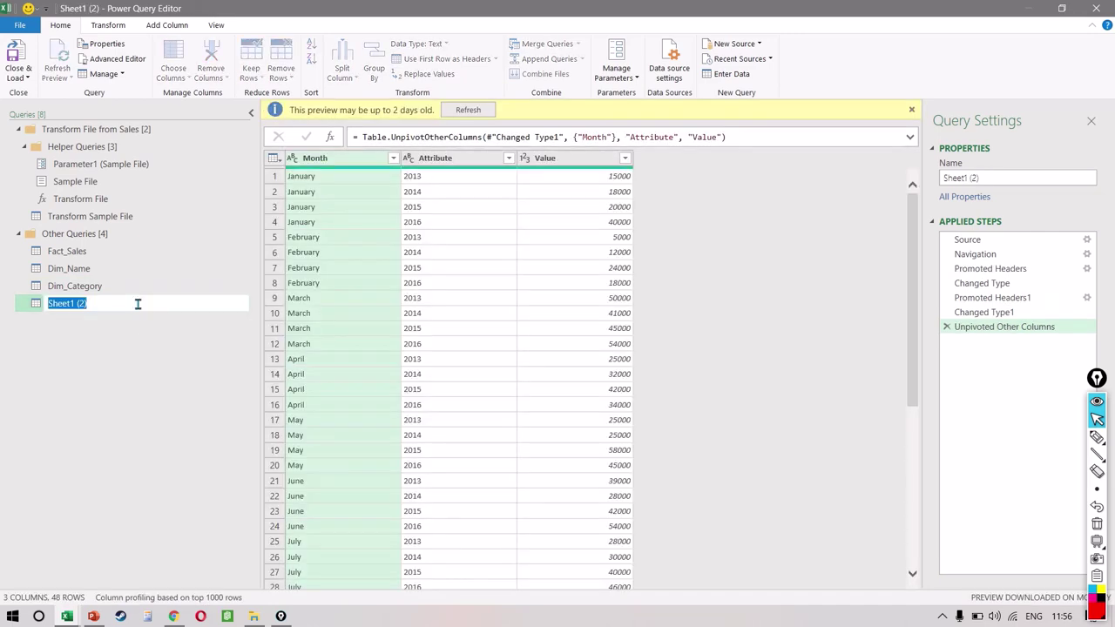
{"action": "type", "text": "Dim_Budget"}
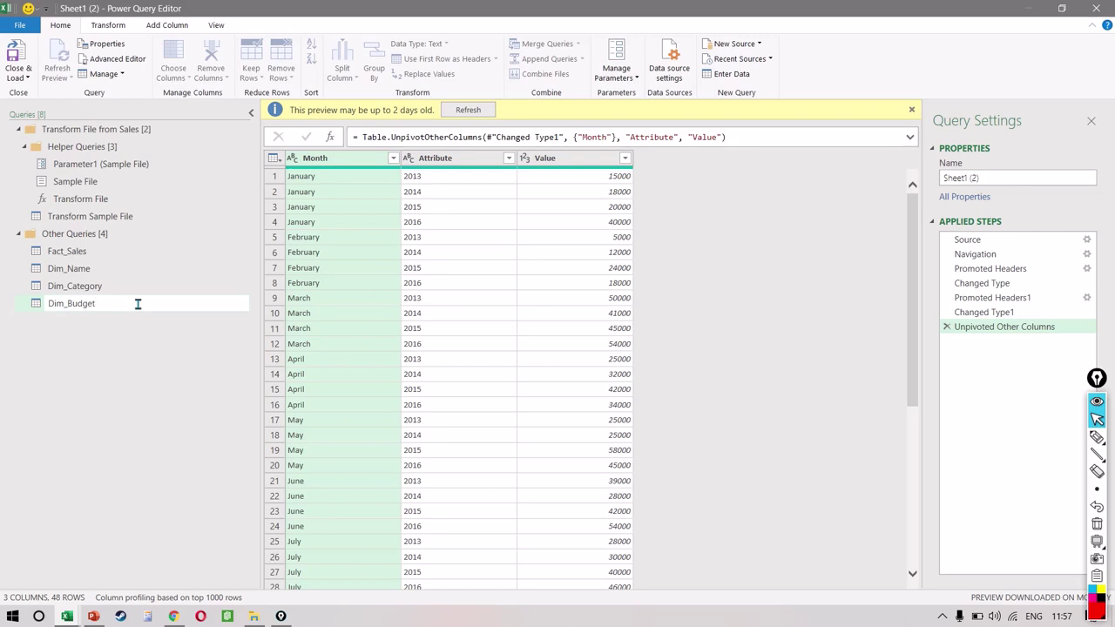
{"action": "key", "text": "Return"}
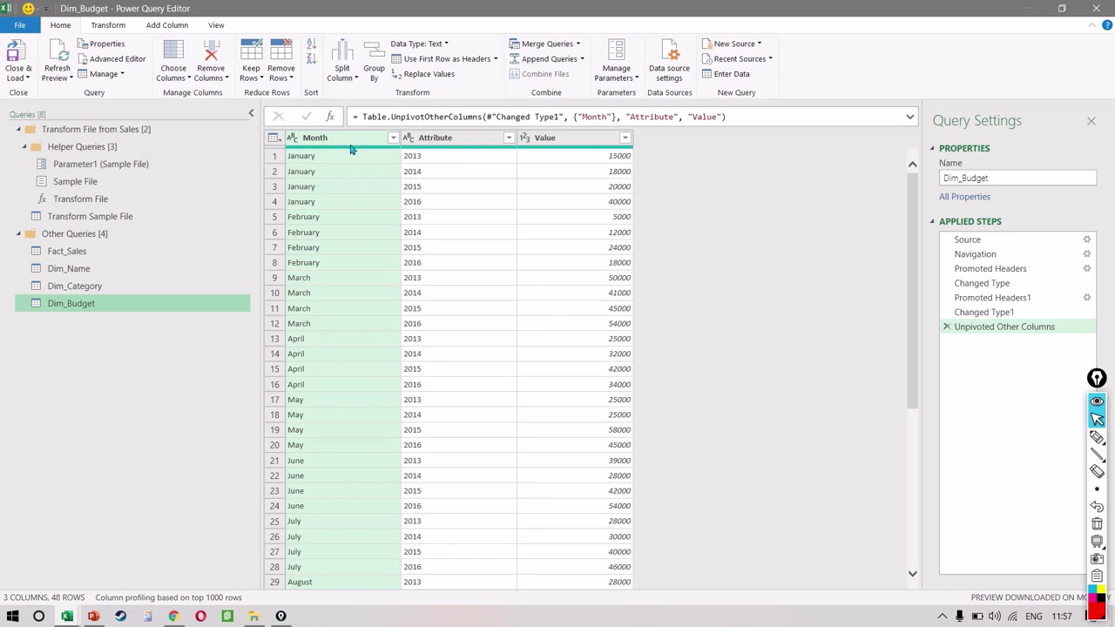
Compare the Order Date column of Fact_Sales with the Month and Attribute columns of Dim_Budget.
{"action": "left_click", "coordinate": [148, 257]}
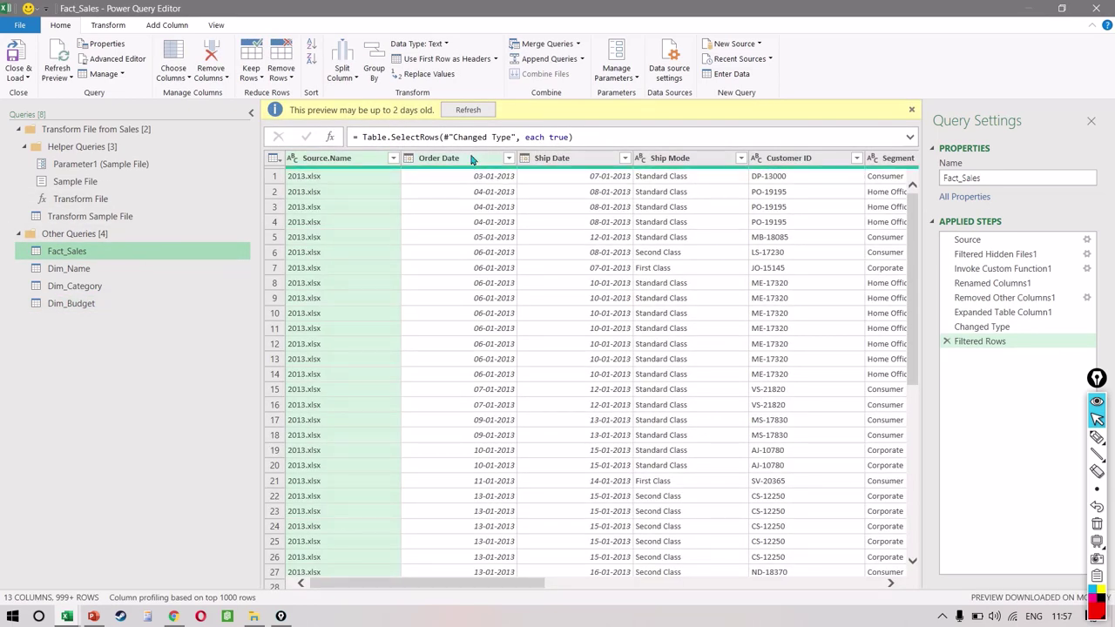
{"action": "left_click", "coordinate": [471, 159]}
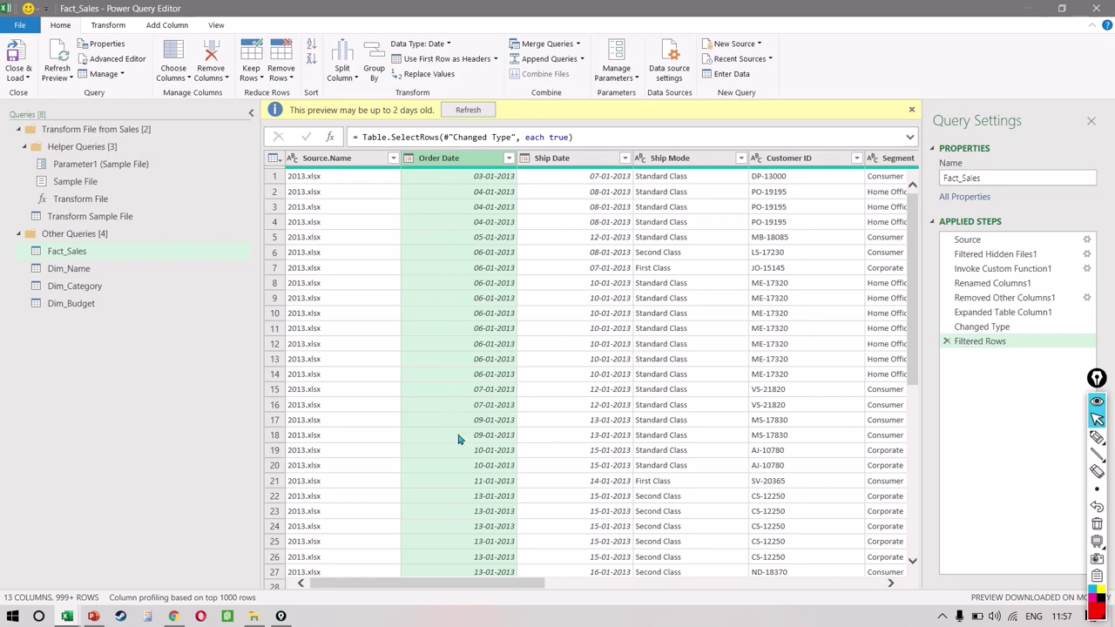
{"action": "left_click", "coordinate": [78, 304]}
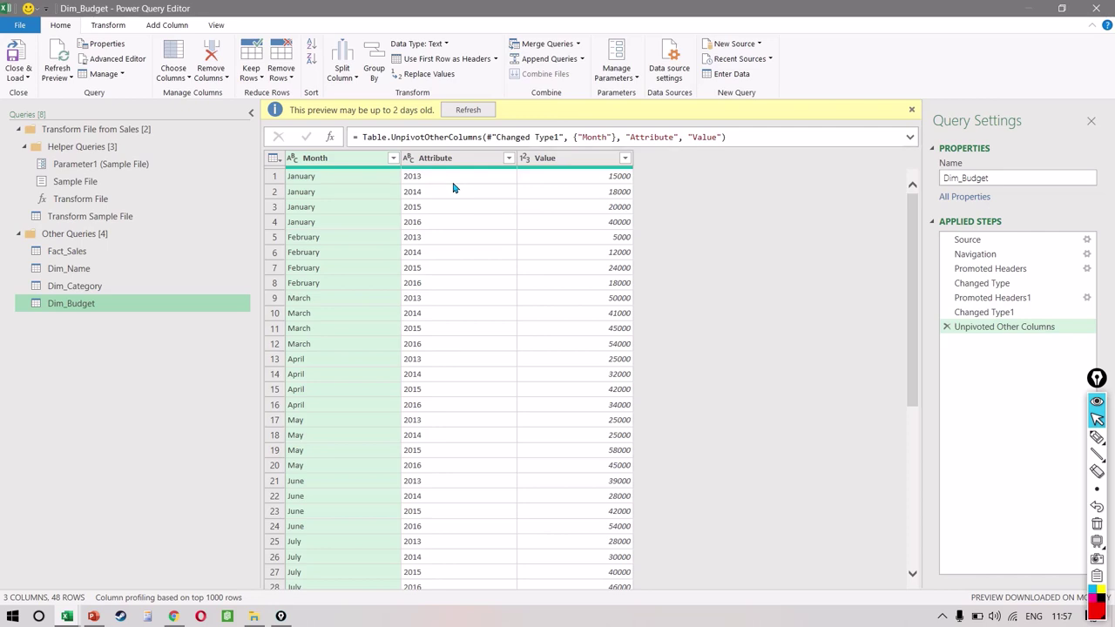
{"action": "left_click", "coordinate": [128, 251]}
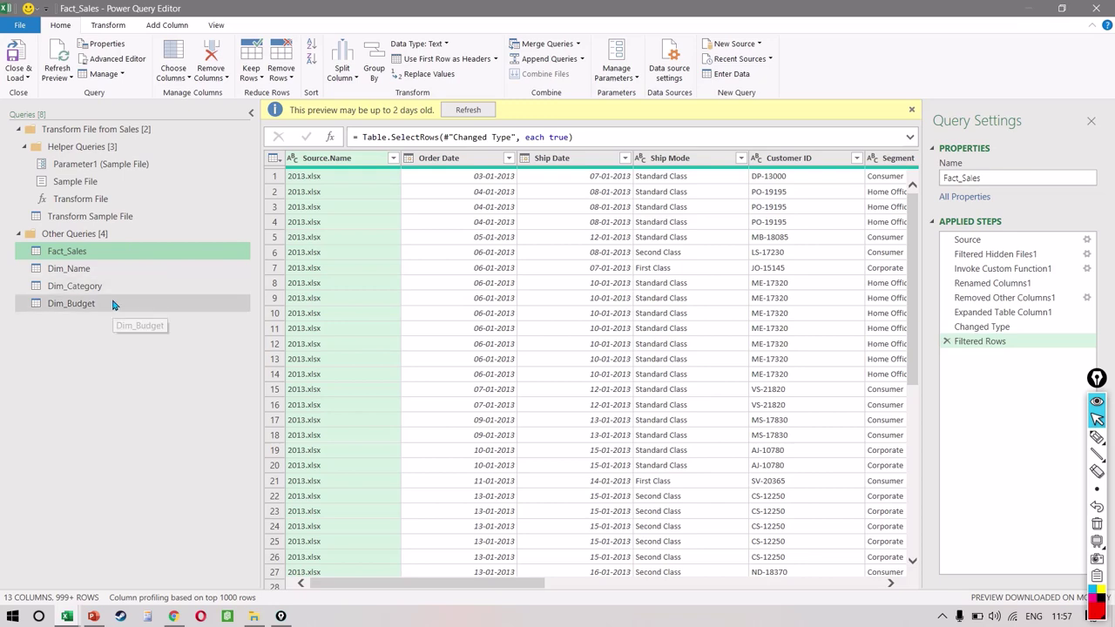
{"action": "left_click", "coordinate": [112, 304]}
{"action": "left_click", "coordinate": [470, 163], "text": "ctrl"}
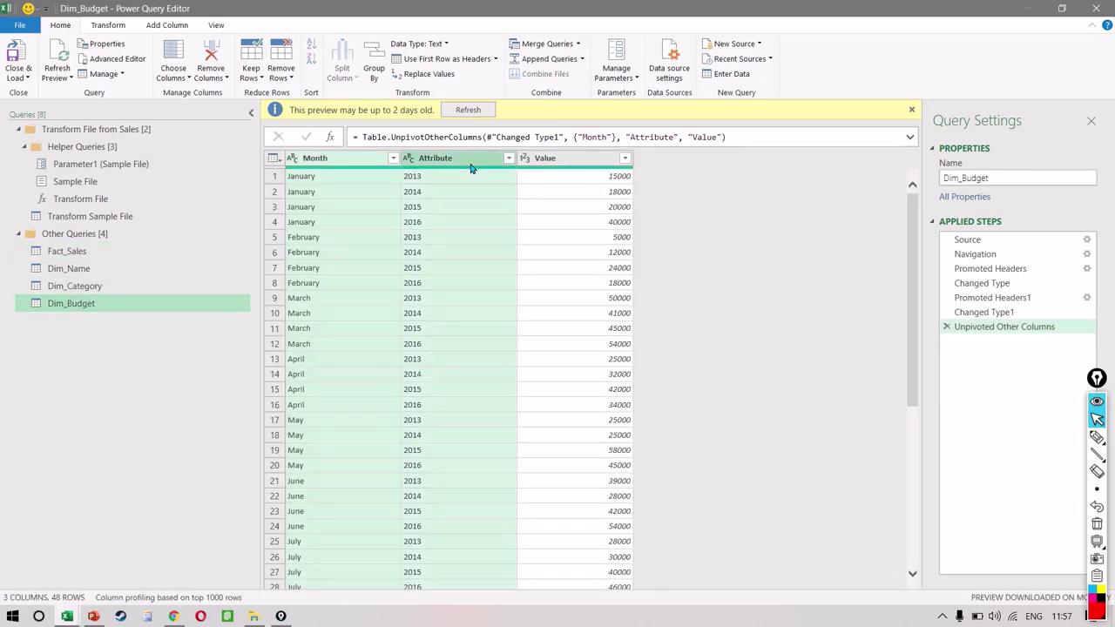
{"action": "left_click", "coordinate": [462, 182]}
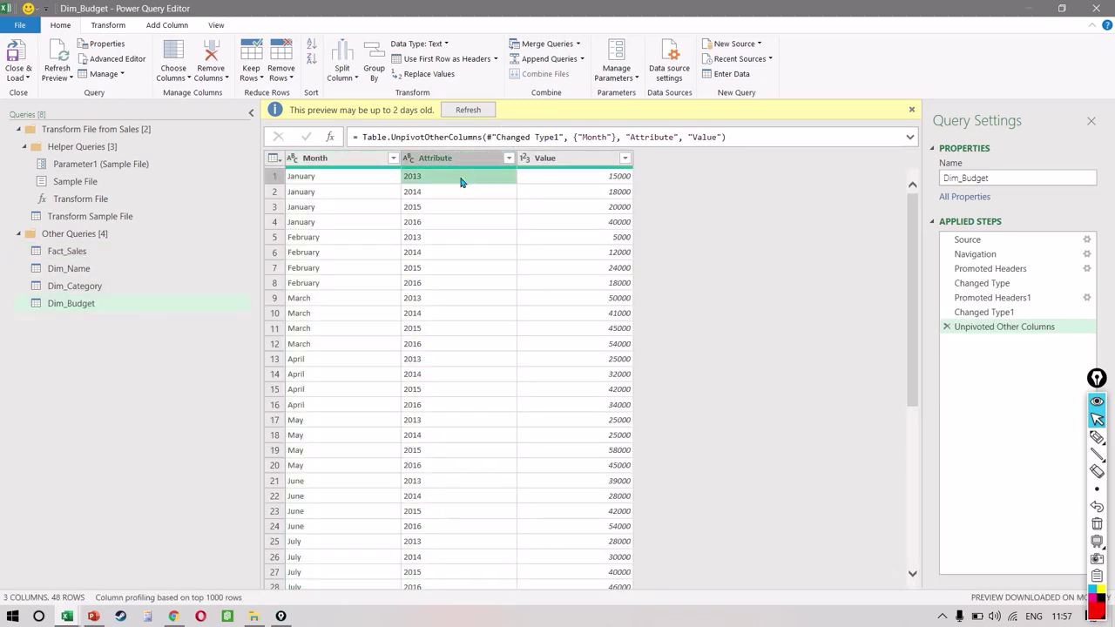
Add a column from examples to Dim_Budget using all columns, with samples "1 january 2013" and "1 january 2014".
{"action": "left_click", "coordinate": [168, 26]}
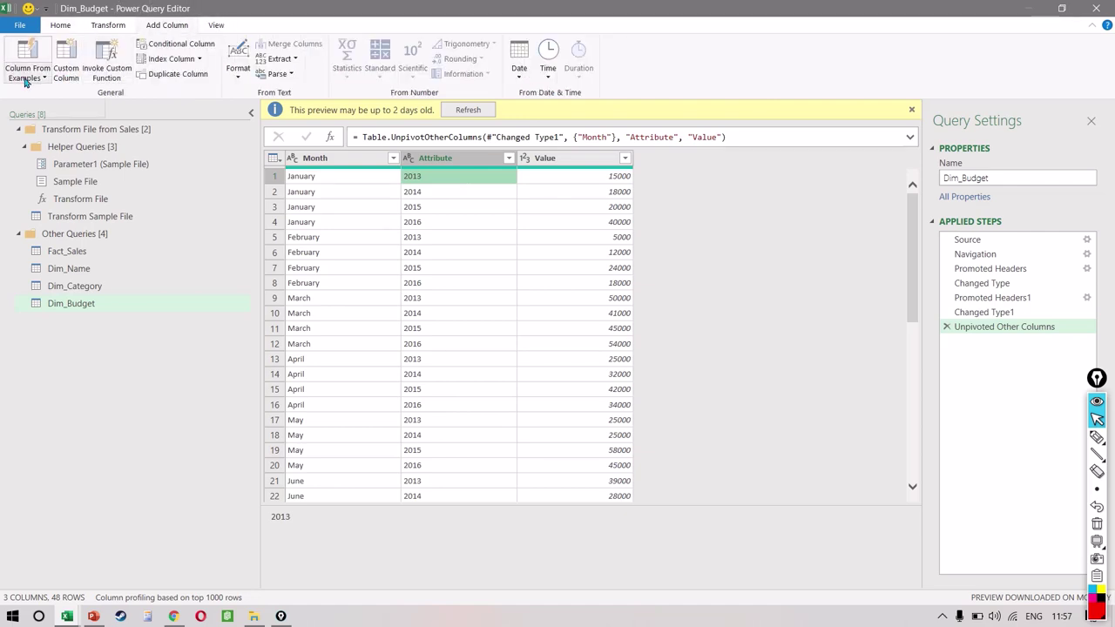
{"action": "left_click", "coordinate": [25, 78]}
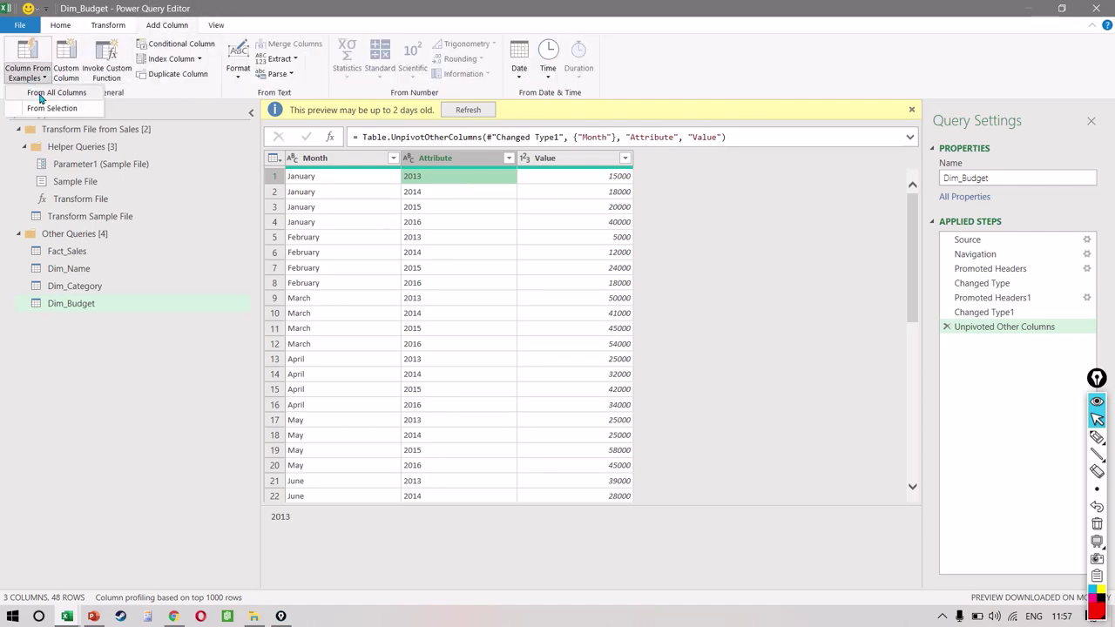
{"action": "left_click", "coordinate": [39, 96]}
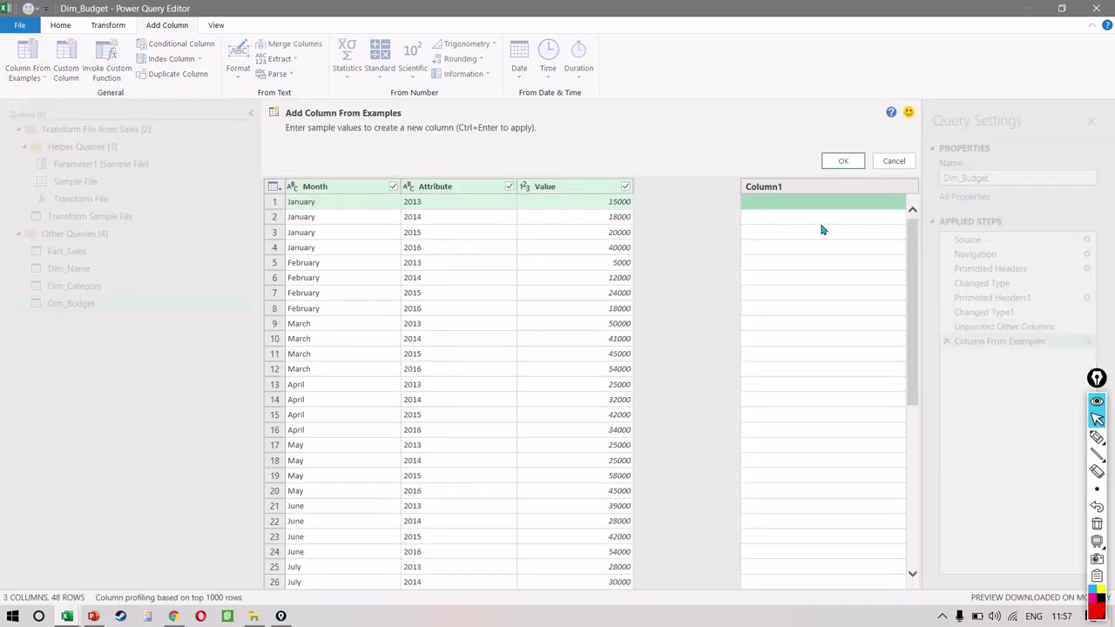
{"action": "left_click", "coordinate": [803, 208]}
{"action": "type", "text": "1 january 2013"}
{"action": "key", "text": "Return"}
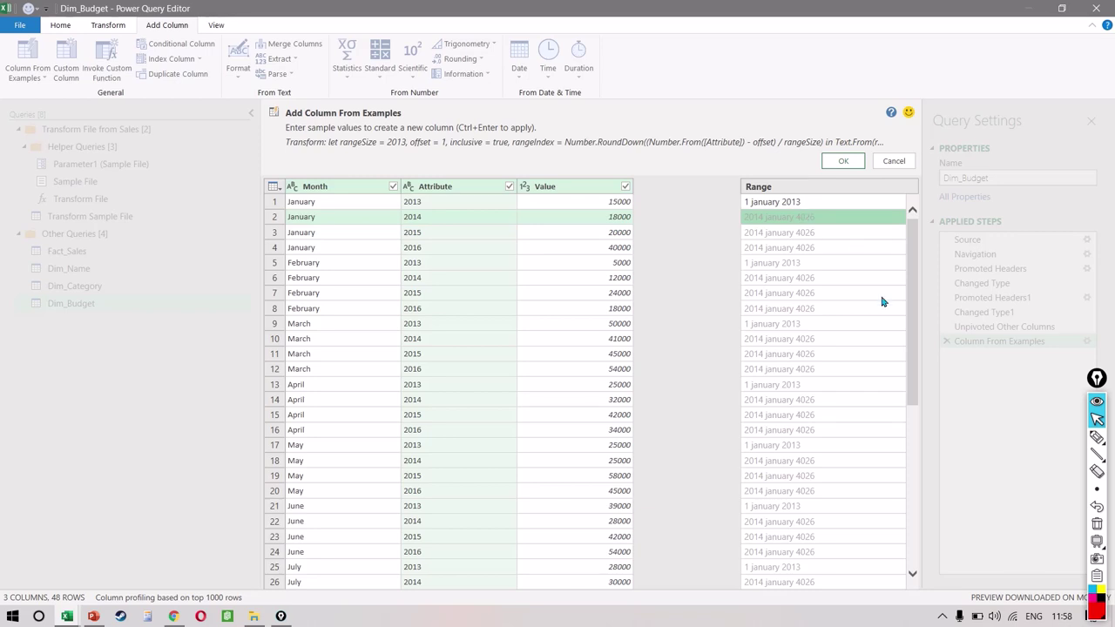
{"action": "type", "text": "1 january 2014"}
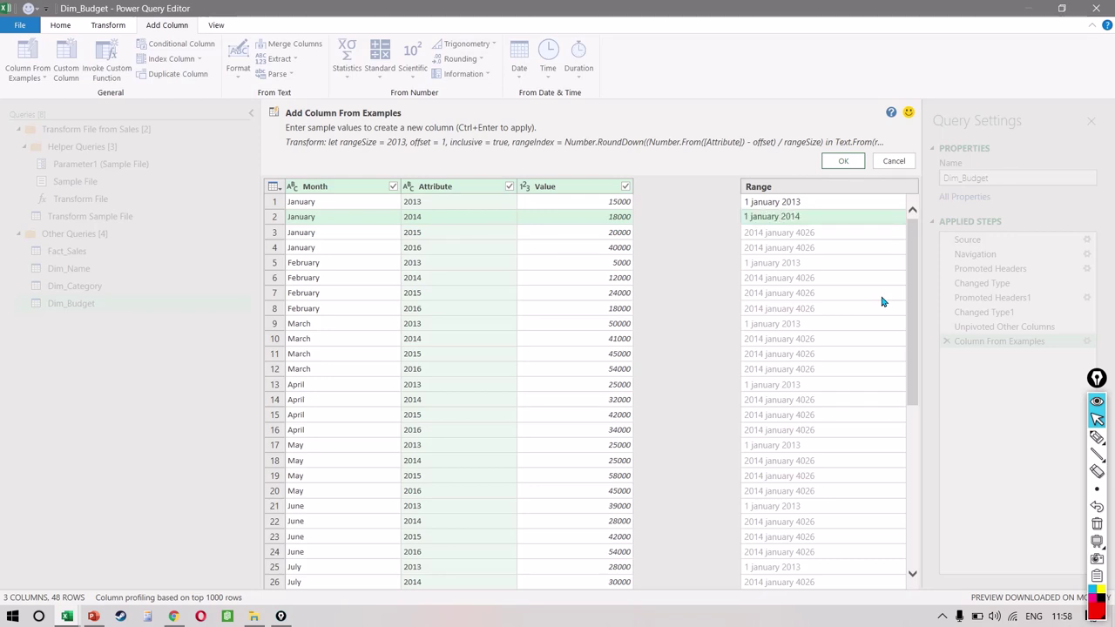
{"action": "key", "text": "Return"}
{"action": "scroll", "coordinate": [807, 414], "scroll_direction": "down", "scroll_amount": 5}
{"action": "scroll", "coordinate": [807, 413], "scroll_direction": "up", "scroll_amount": 5}
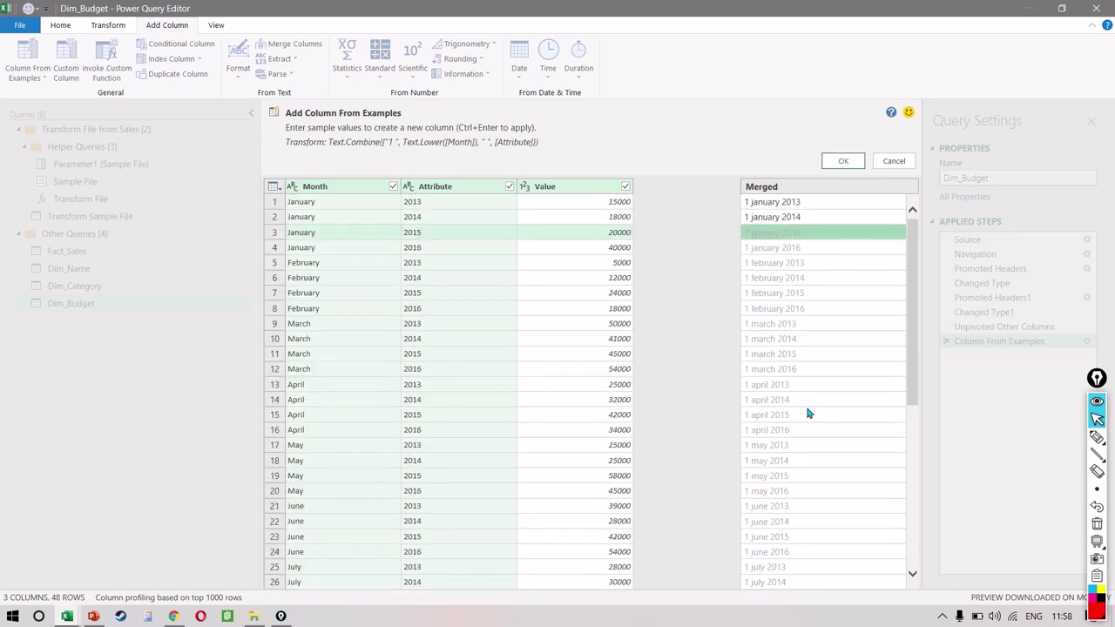
{"action": "left_click", "coordinate": [843, 162]}
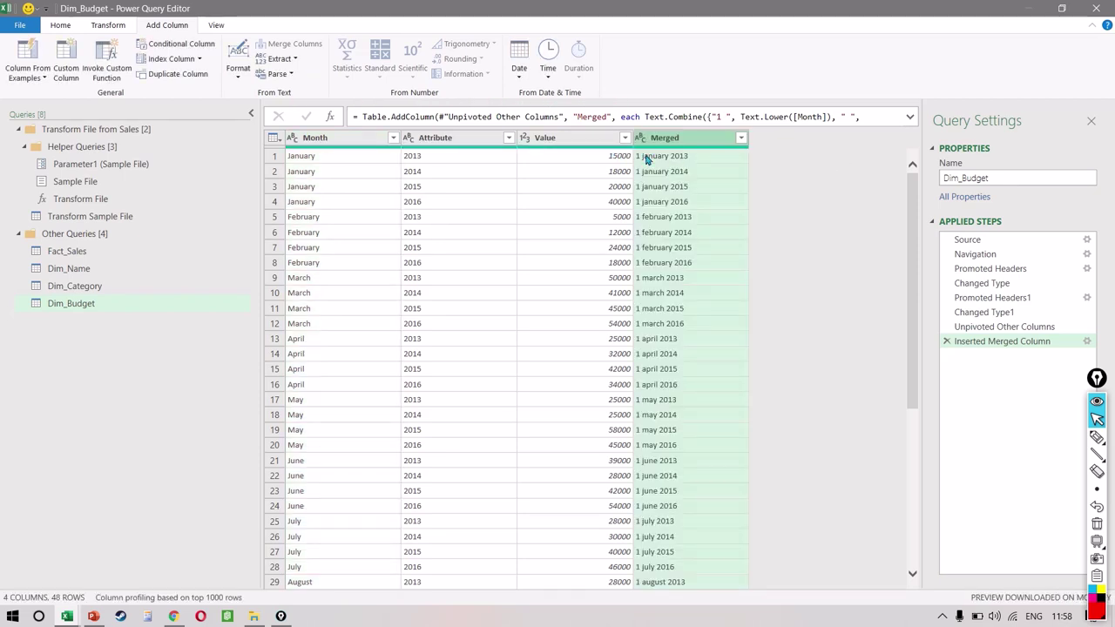
Set the Merged column of Dim_Budget to the Date type and remove the Month and Attribute columns.
{"action": "left_click", "coordinate": [640, 140]}
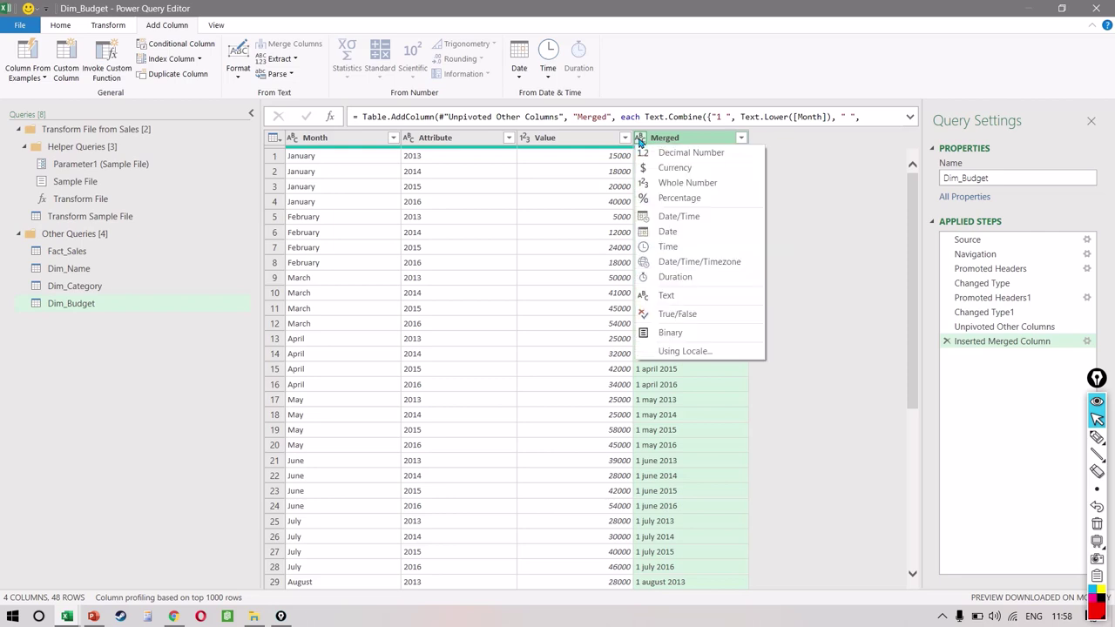
{"action": "left_click", "coordinate": [683, 235]}
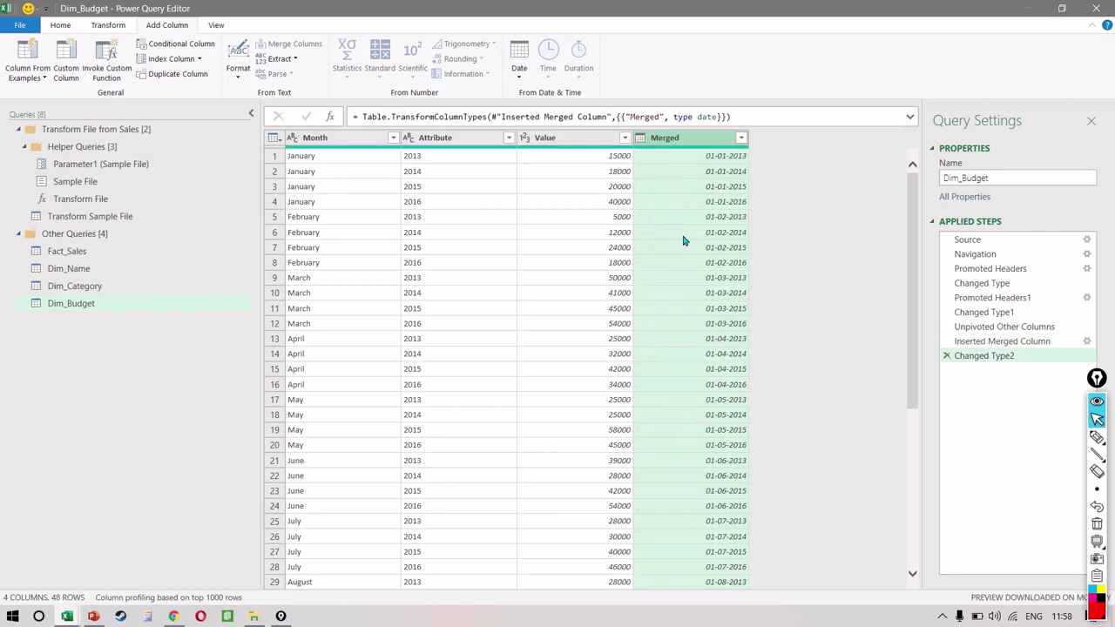
{"action": "left_click", "coordinate": [493, 142]}
{"action": "left_click", "coordinate": [357, 142], "text": "ctrl"}
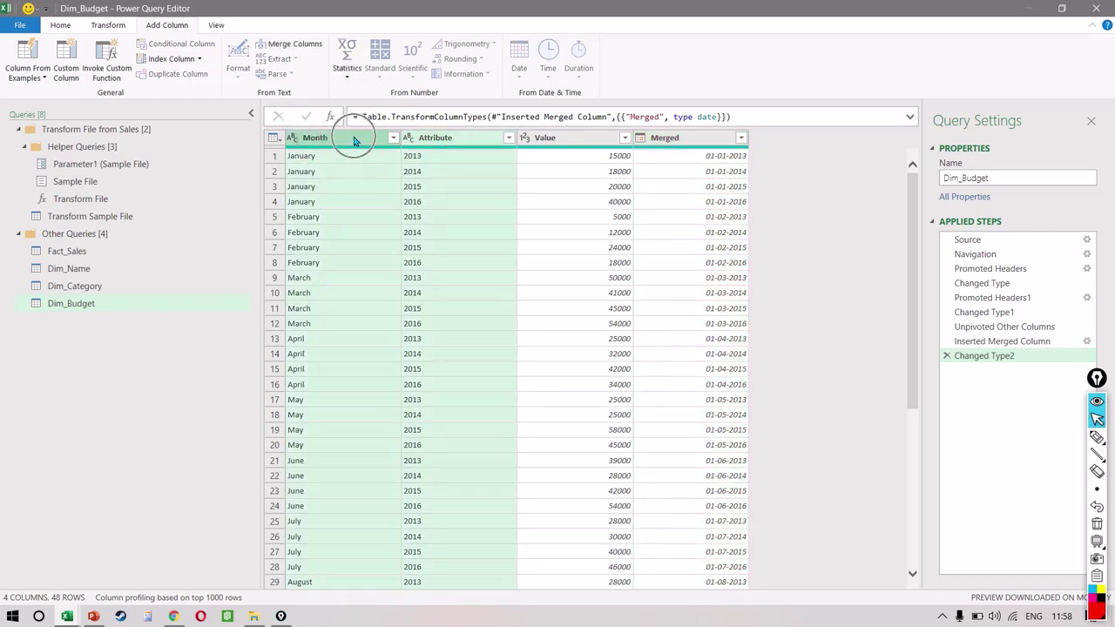
{"action": "right_click", "coordinate": [356, 142]}
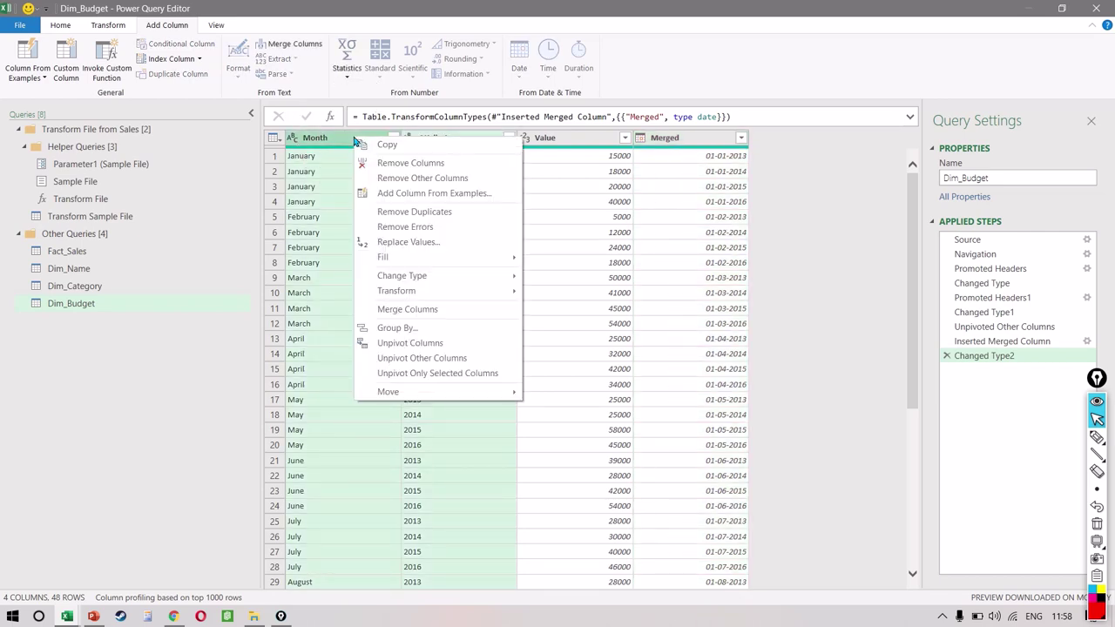
{"action": "left_click", "coordinate": [390, 165]}
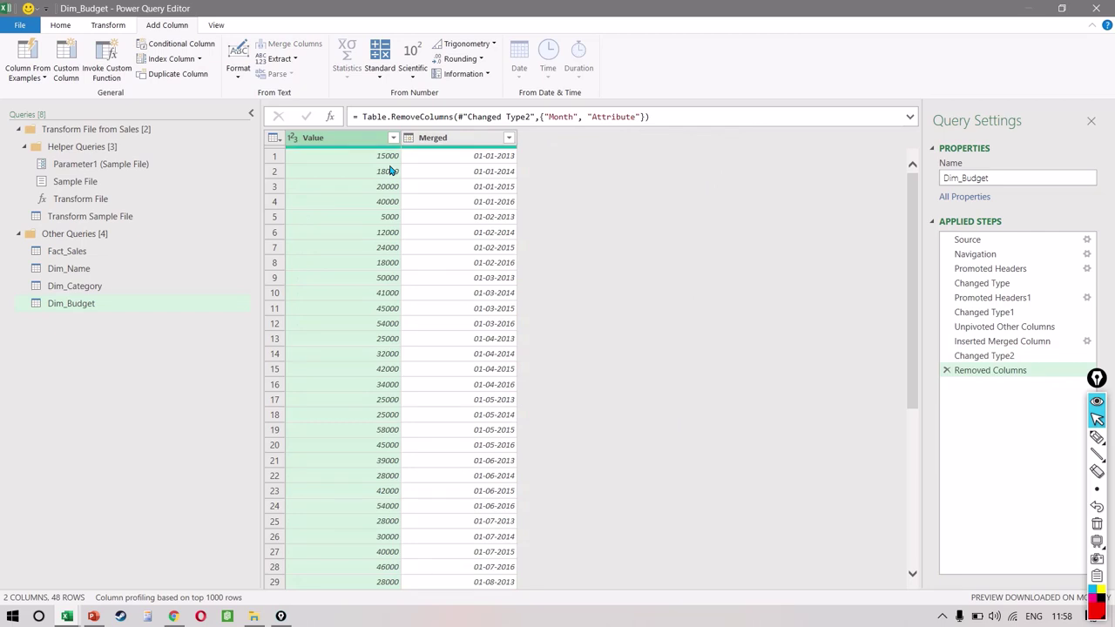
Add a Start of Month date column to Fact_Sales, based on the Order Date column.
{"action": "mouse_move", "coordinate": [486, 149]}
{"action": "left_click", "coordinate": [157, 252]}
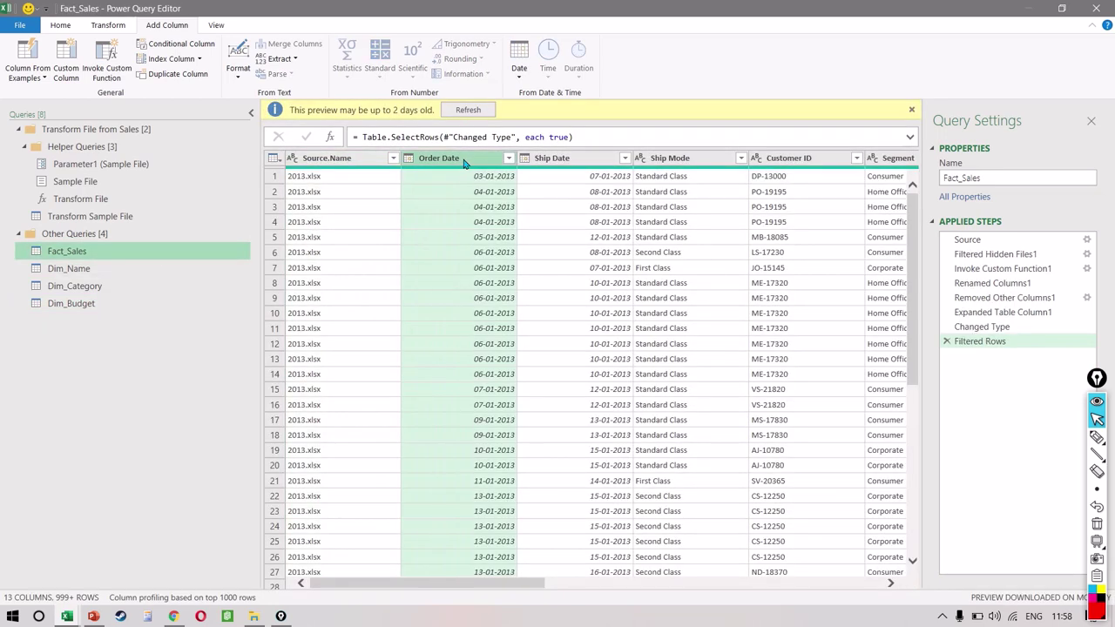
{"action": "left_click", "coordinate": [464, 161]}
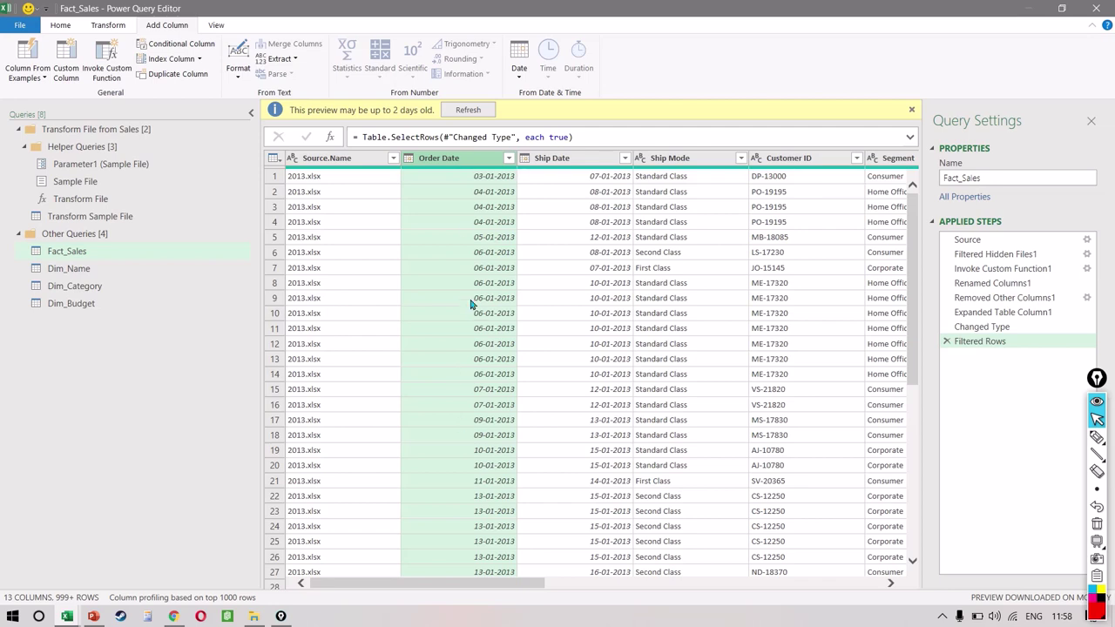
{"action": "left_click", "coordinate": [520, 72]}
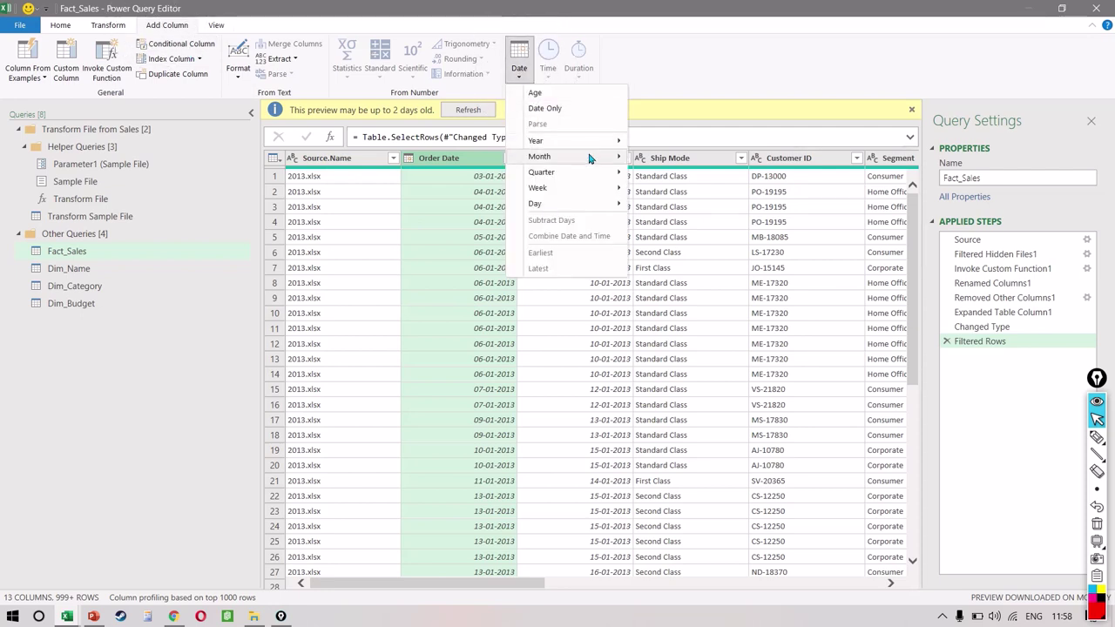
{"action": "mouse_move", "coordinate": [575, 156]}
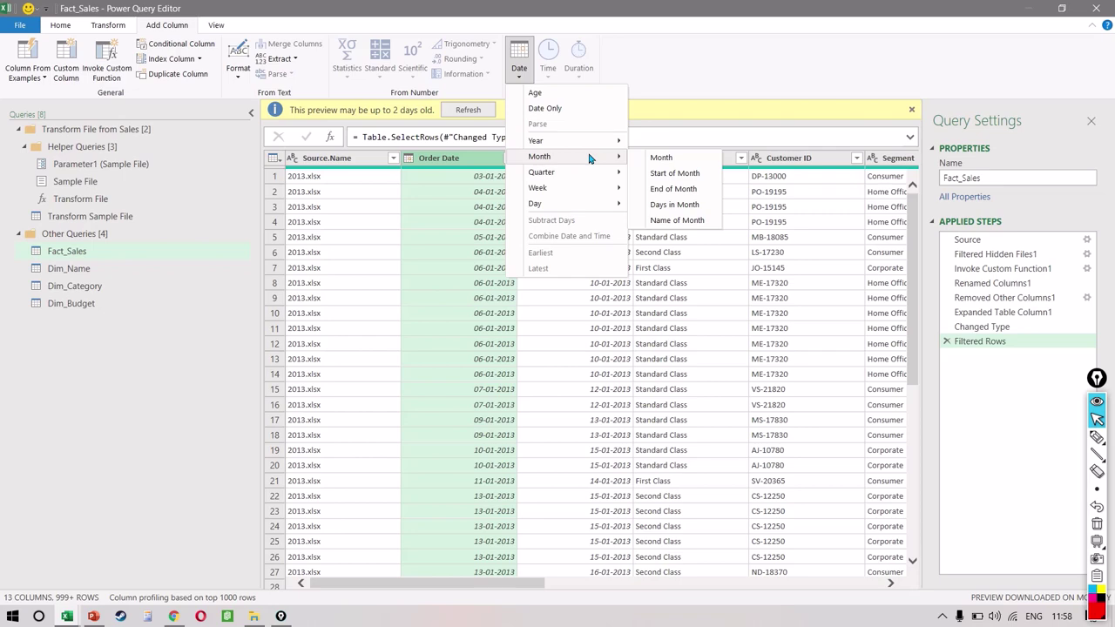
{"action": "left_click", "coordinate": [684, 174]}
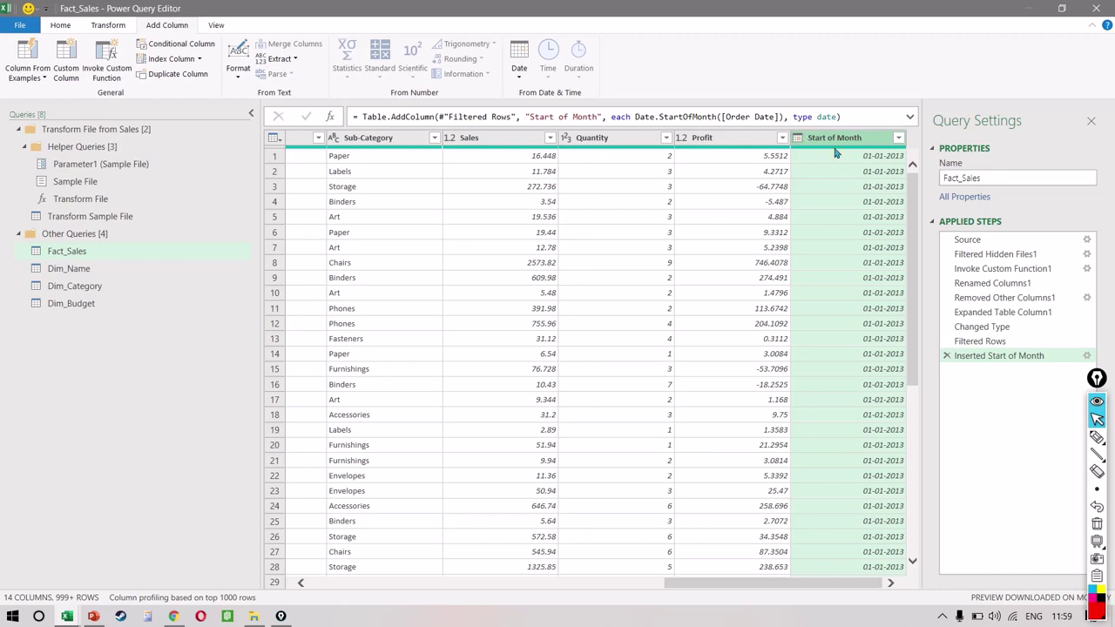
{"action": "mouse_move", "coordinate": [851, 153]}
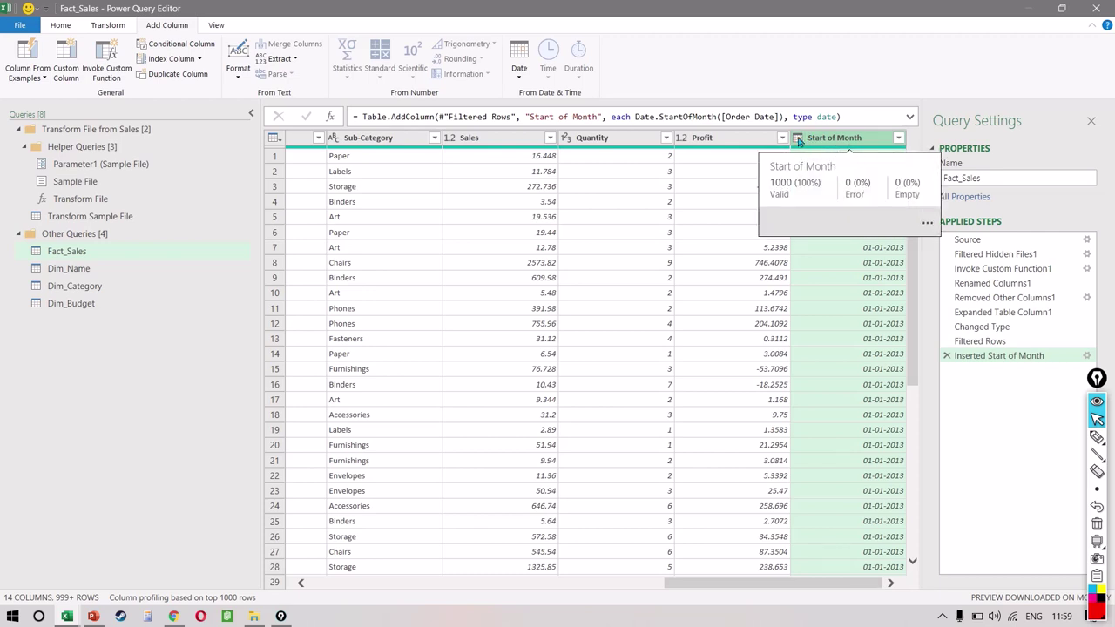
Rename the Merged column of Dim_Budget to Month.
{"action": "left_click", "coordinate": [54, 304]}
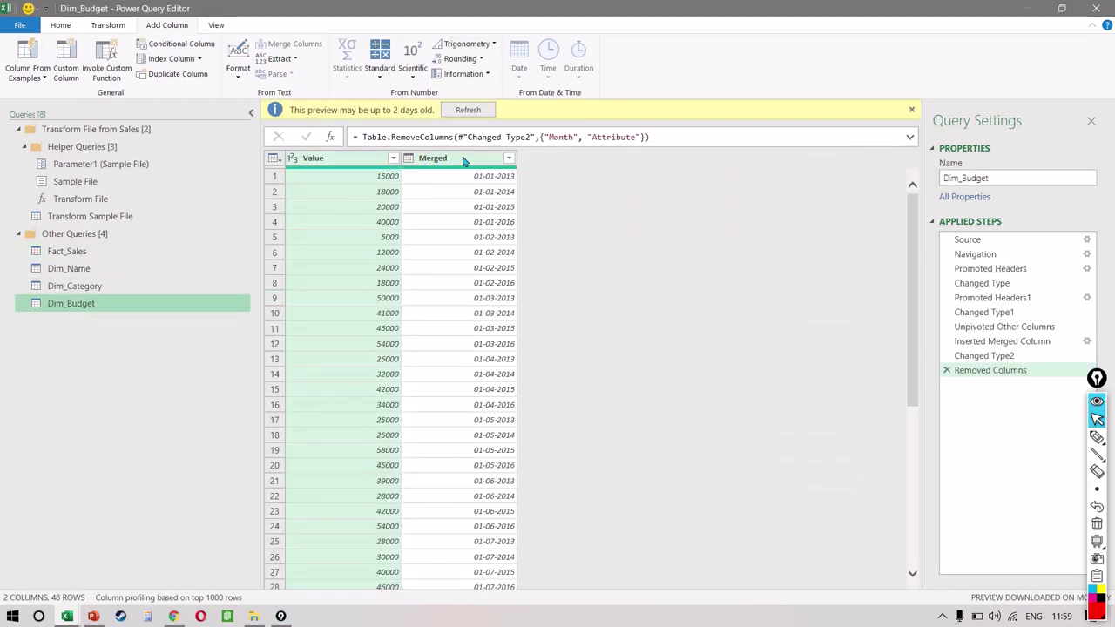
{"action": "double_click", "coordinate": [460, 157]}
{"action": "type", "text": "Month"}
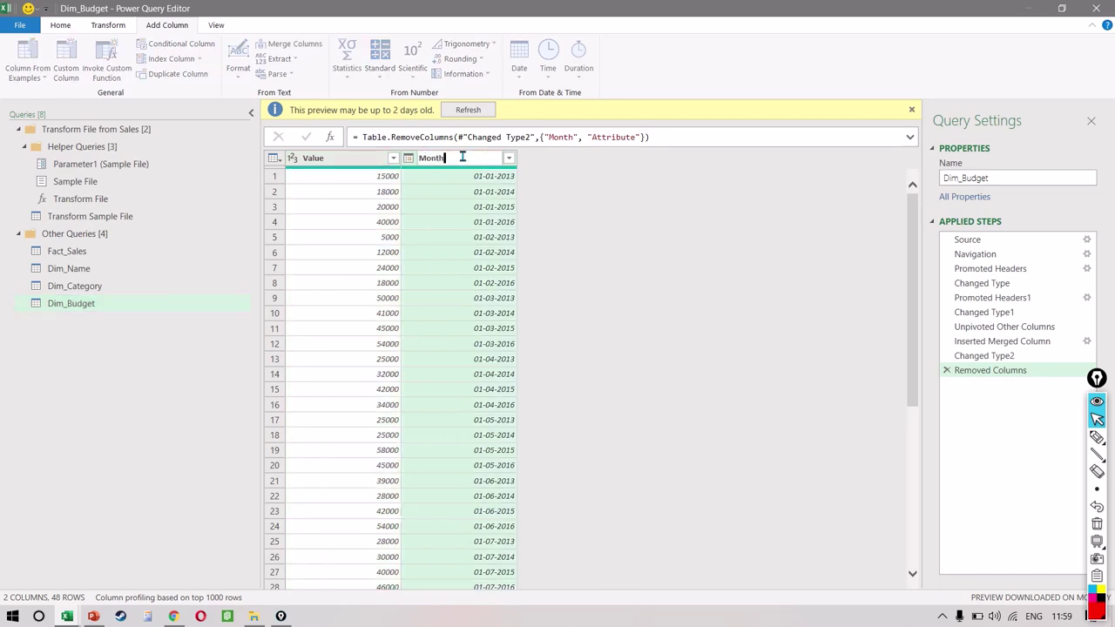
{"action": "key", "text": "Return"}
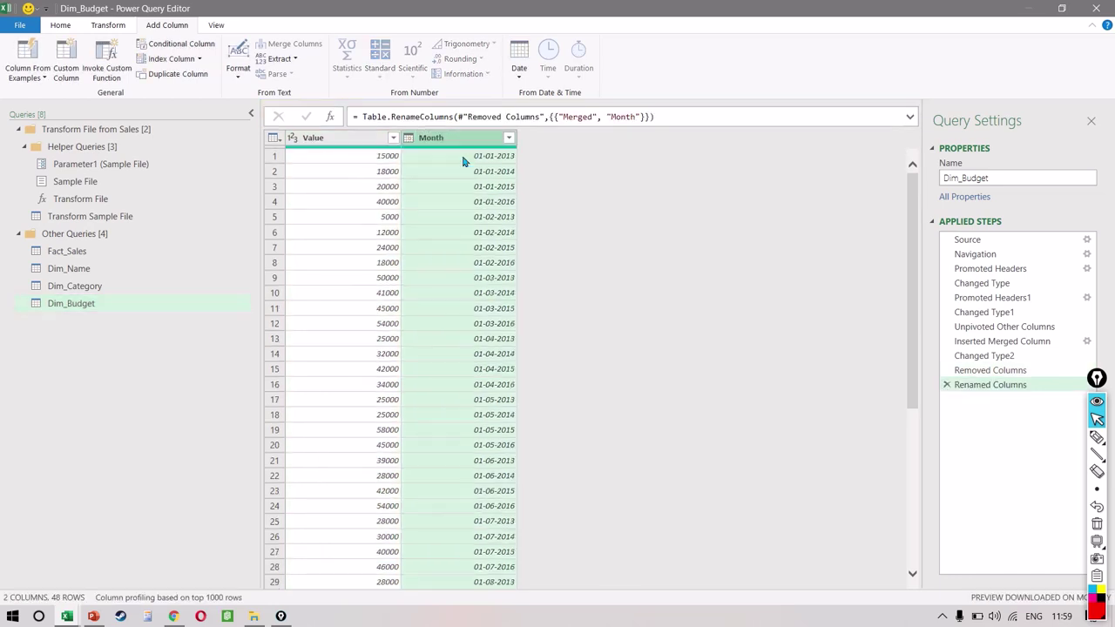
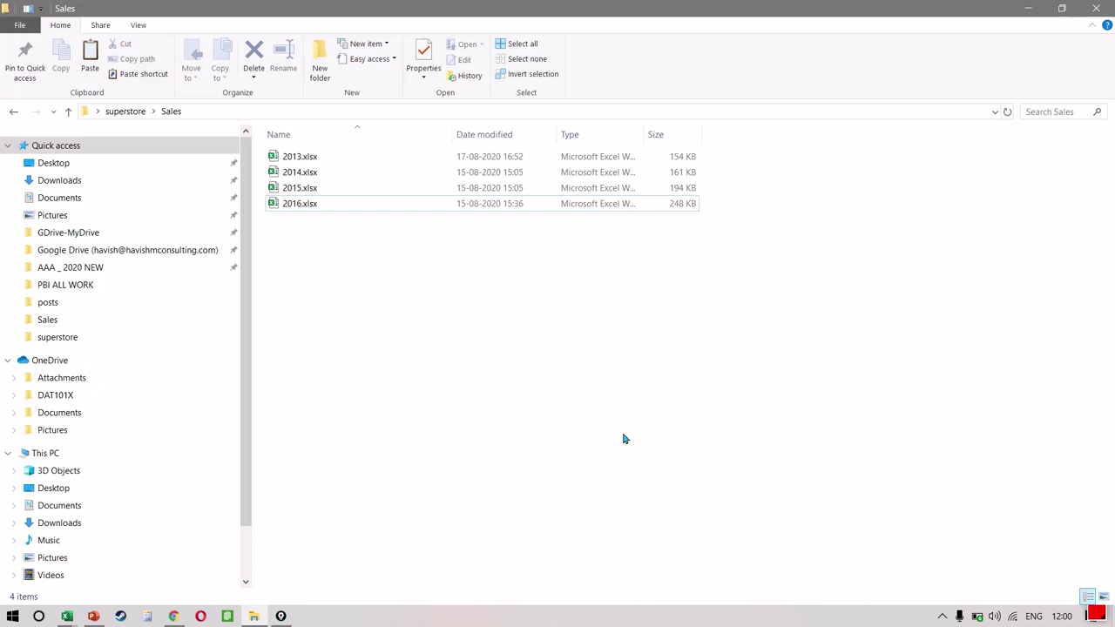
Locate Target.xlsx in the superstore folder and import its Sheet1 into SOLUTION.xlsx, opening it in Power Query for transformation.
{"action": "key", "text": "alt+Up"}
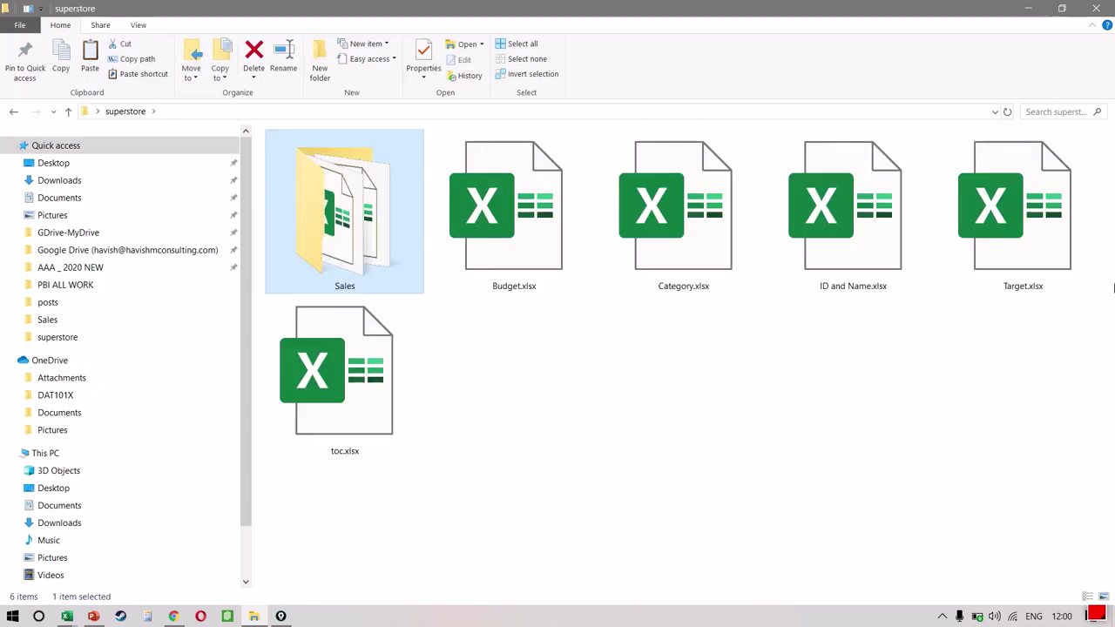
{"action": "double_click", "coordinate": [1045, 258]}
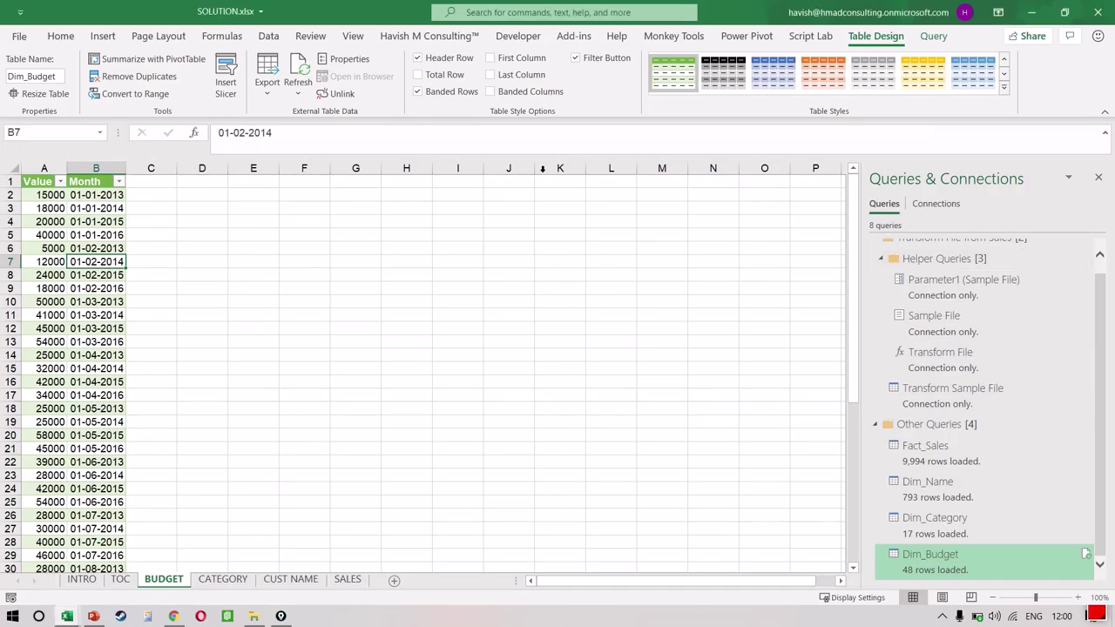
{"action": "left_click", "coordinate": [270, 39]}
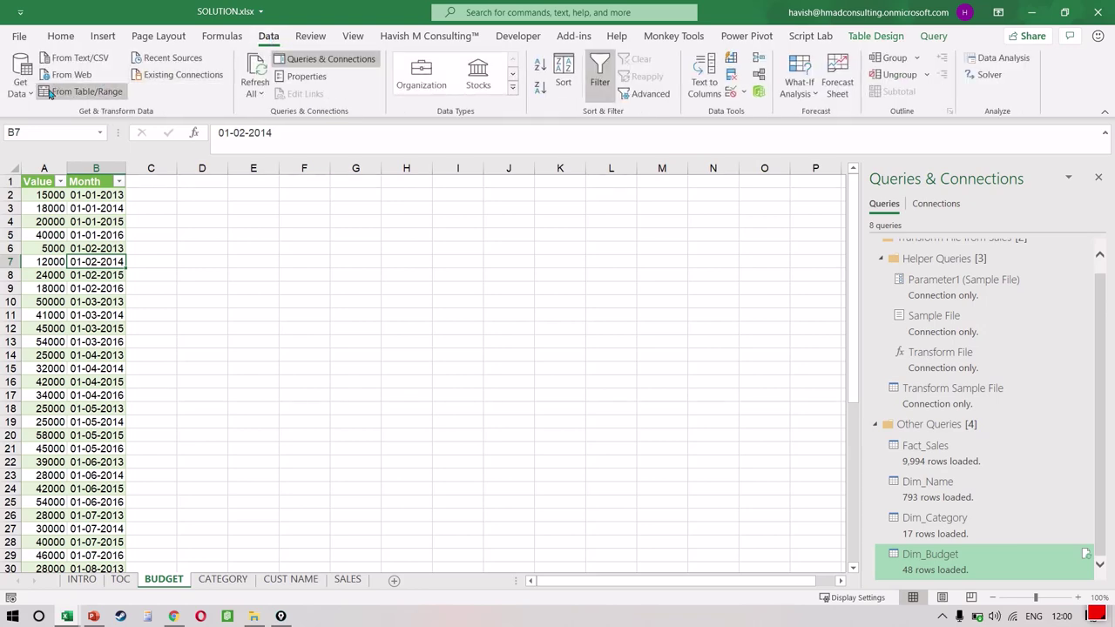
{"action": "left_click", "coordinate": [20, 77]}
{"action": "mouse_move", "coordinate": [83, 119]}
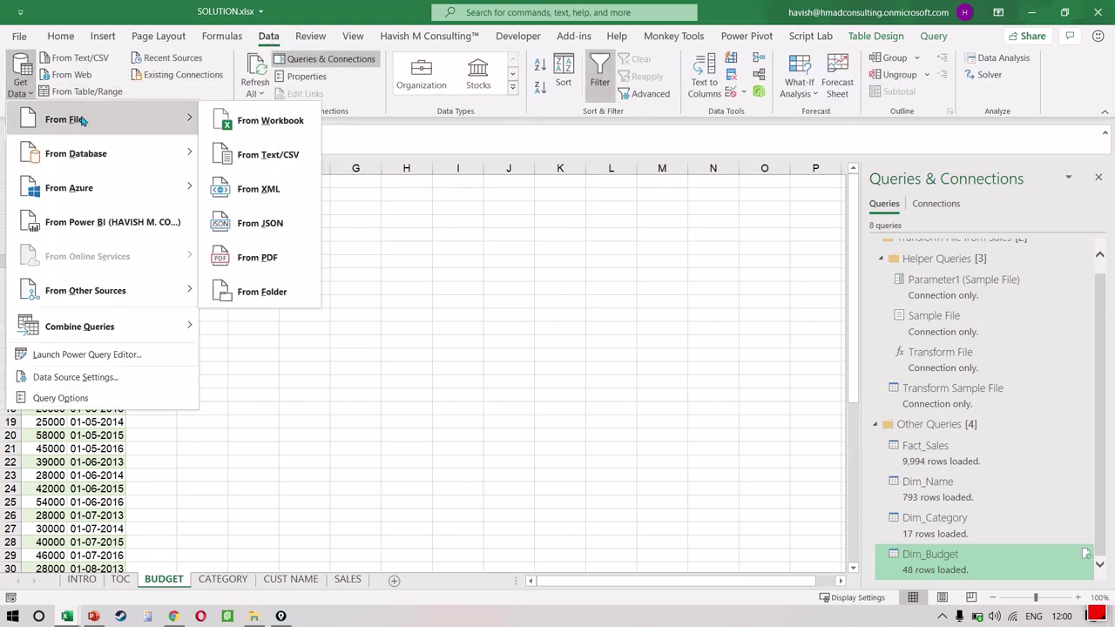
{"action": "left_click", "coordinate": [254, 122]}
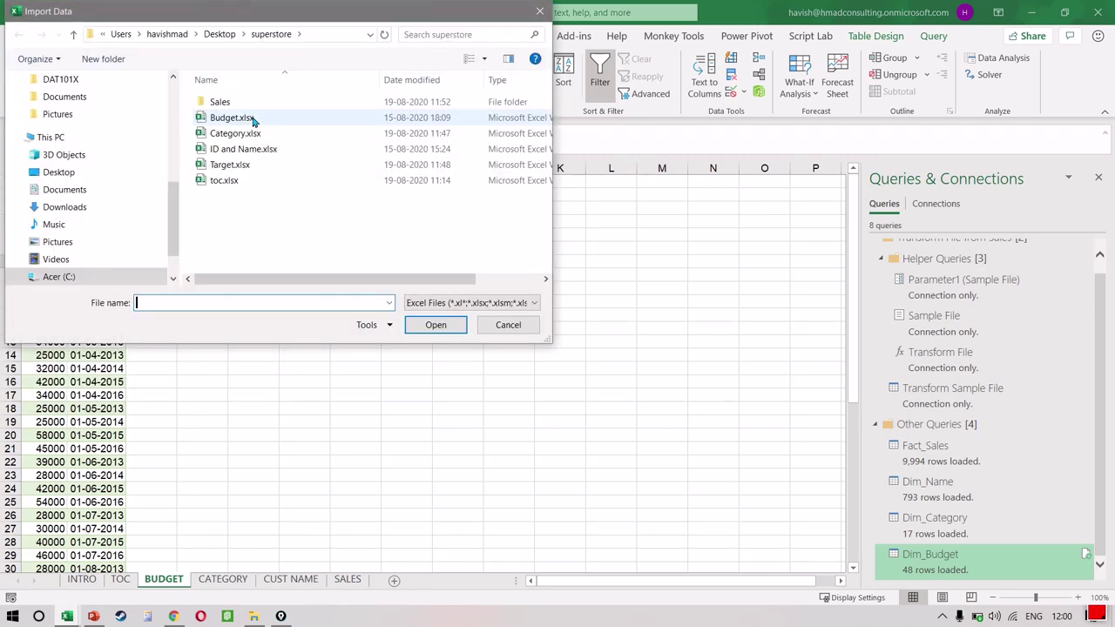
{"action": "double_click", "coordinate": [233, 164]}
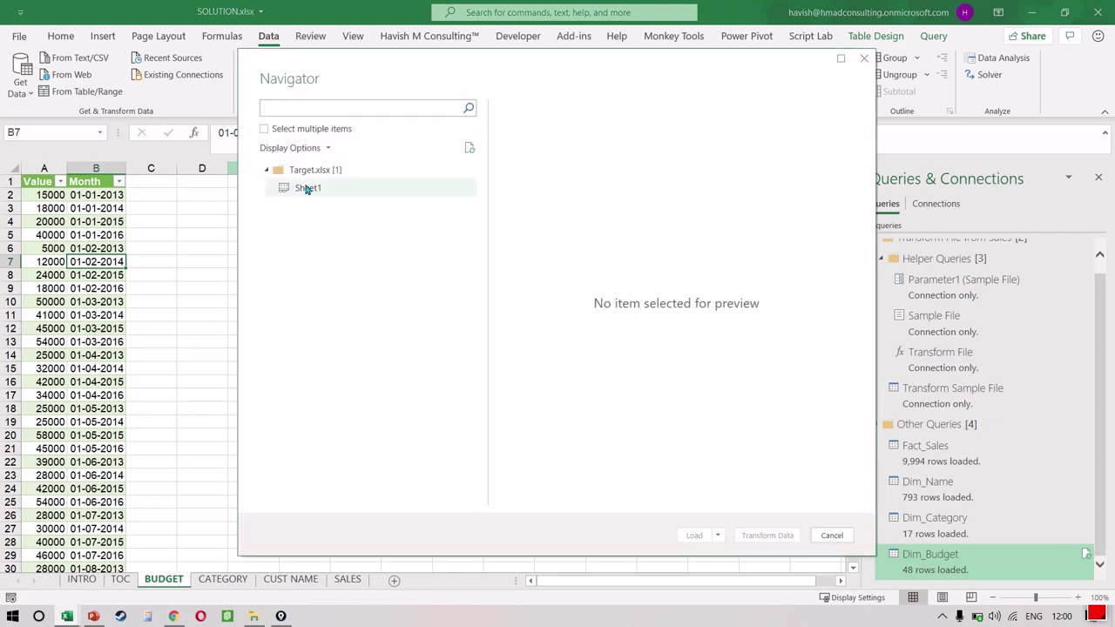
{"action": "left_click", "coordinate": [306, 189]}
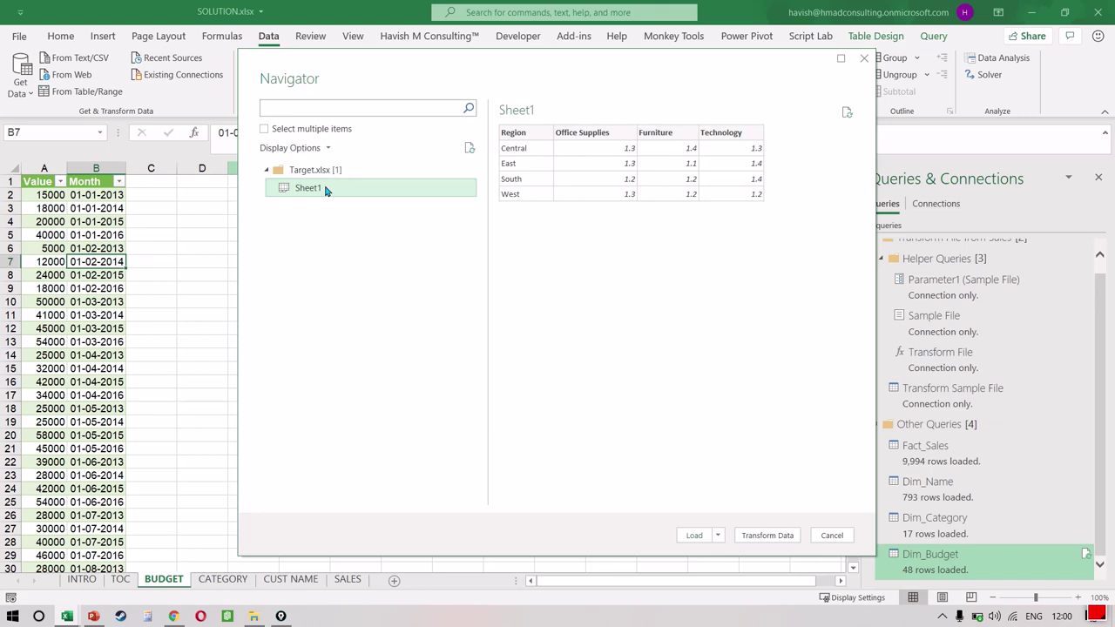
{"action": "left_click", "coordinate": [766, 534]}
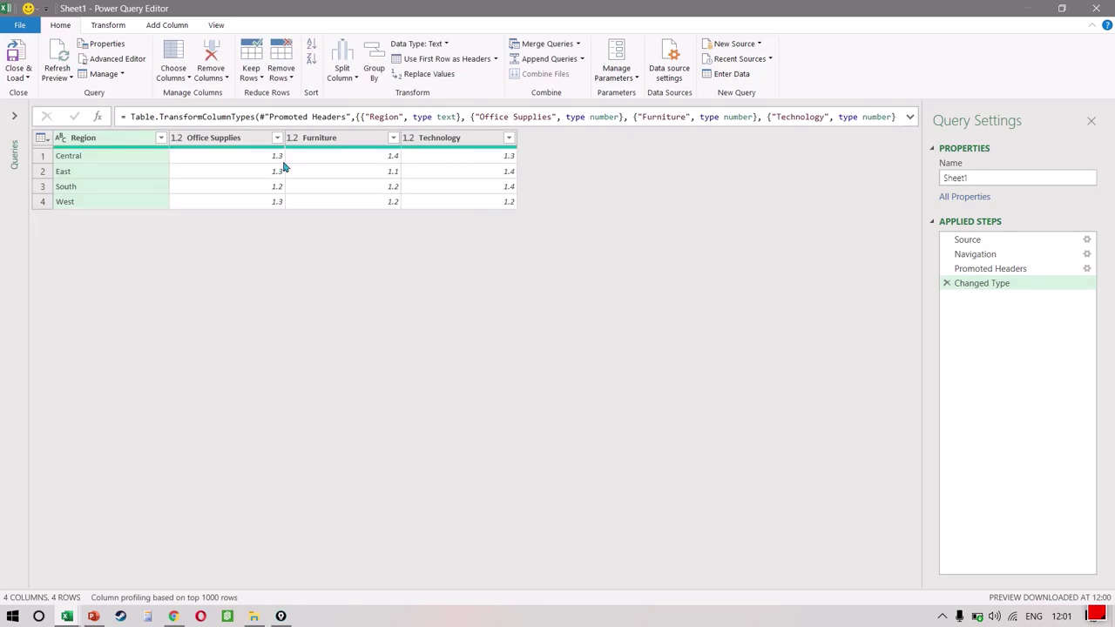
Show the list of queries and rename the newly imported Sheet1 target query to Dim_Target.
{"action": "left_click", "coordinate": [15, 117]}
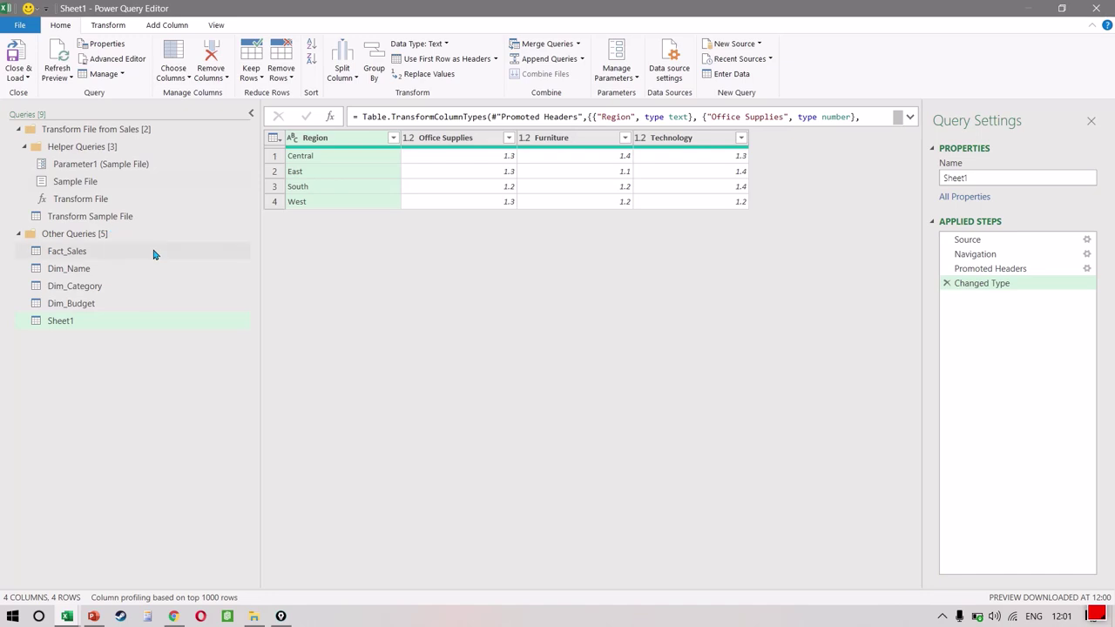
{"action": "double_click", "coordinate": [110, 319]}
{"action": "type", "text": "DIM"}
{"action": "key", "text": "BackSpace"}
{"action": "key", "text": "BackSpace"}
{"action": "key", "text": "BackSpace"}
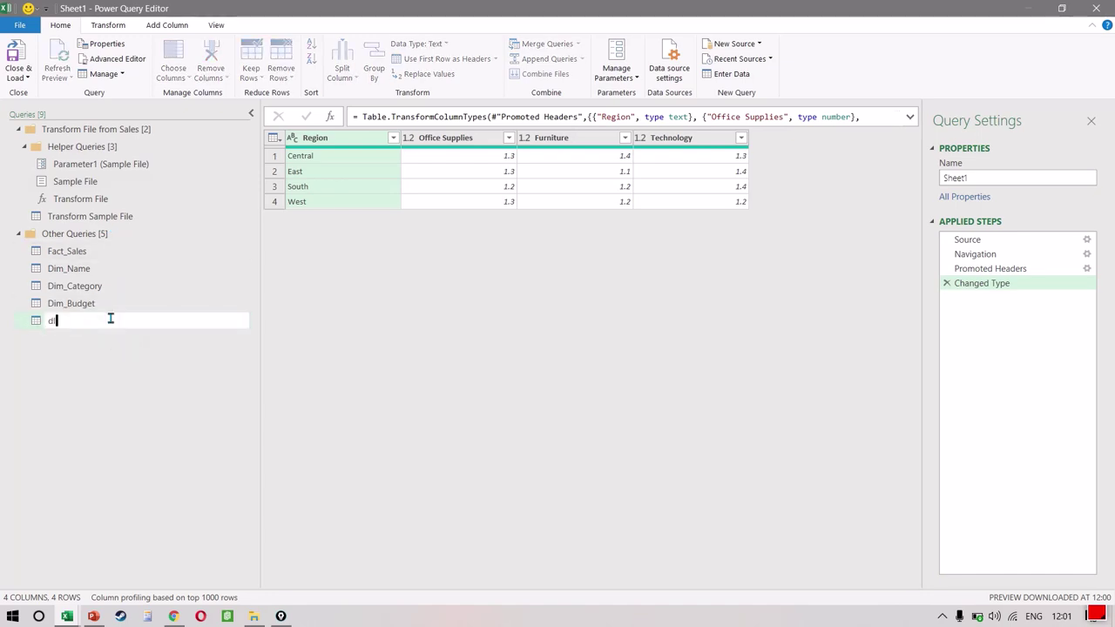
{"action": "key", "text": "Caps_Lock"}
{"action": "type", "text": "Dim_Target"}
{"action": "key", "text": "Return"}
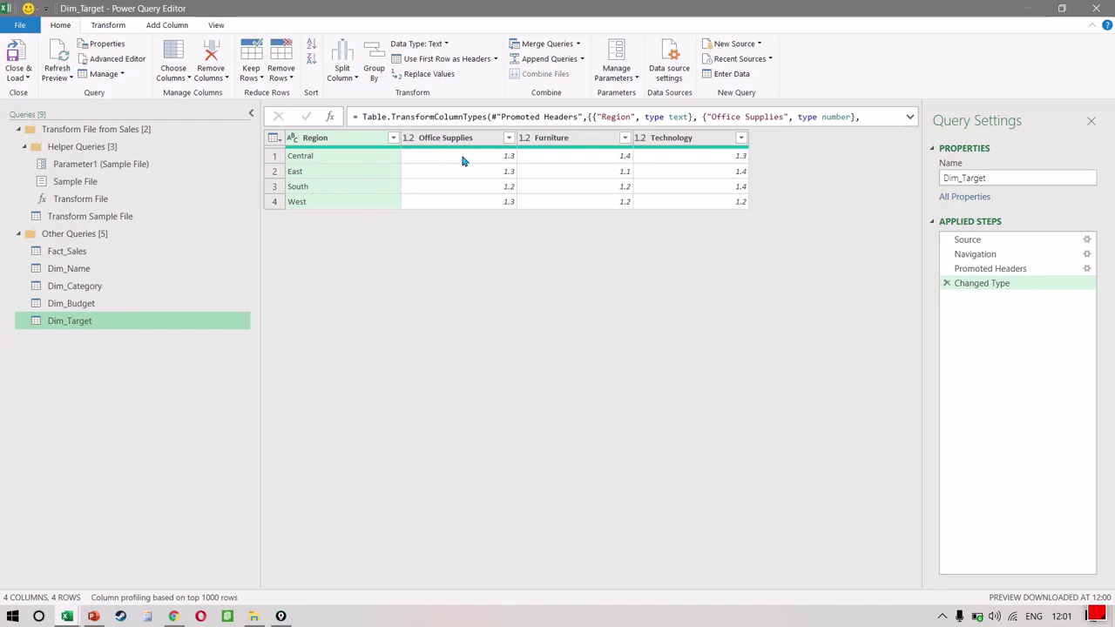
Unpivot all Dim_Target columns other than Region and rename the resulting Value column to Target.
{"action": "right_click", "coordinate": [364, 140]}
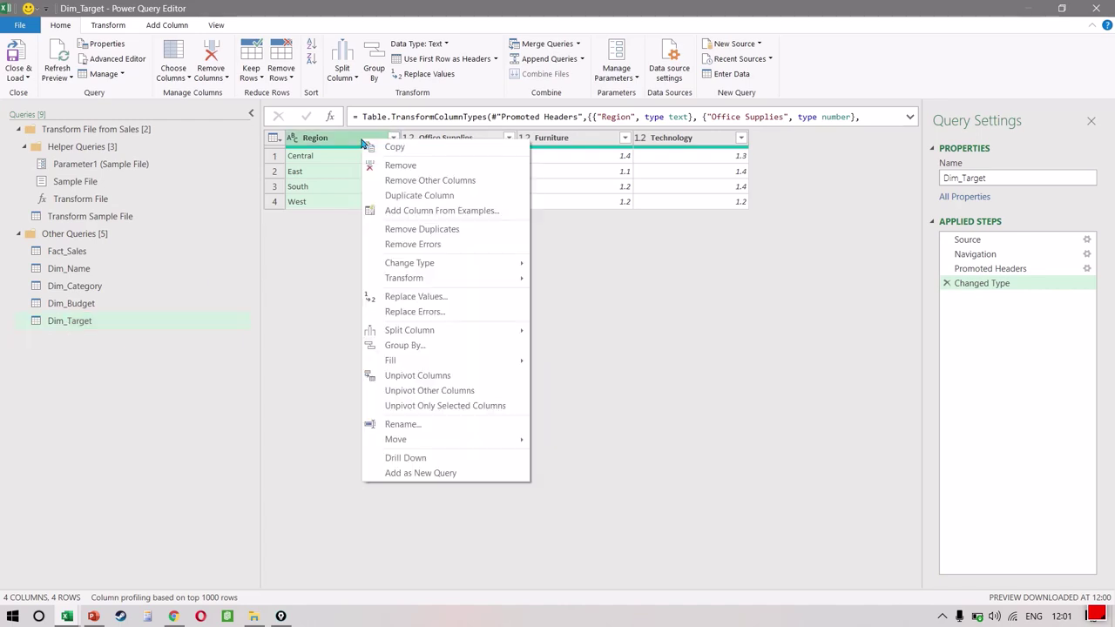
{"action": "left_click", "coordinate": [438, 392]}
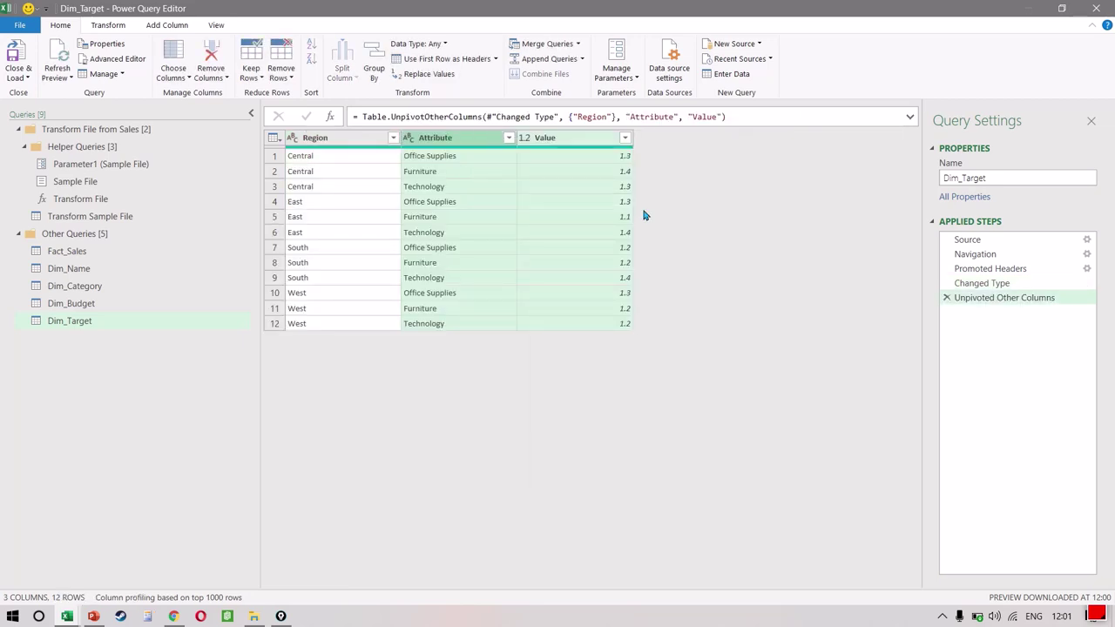
{"action": "double_click", "coordinate": [567, 137]}
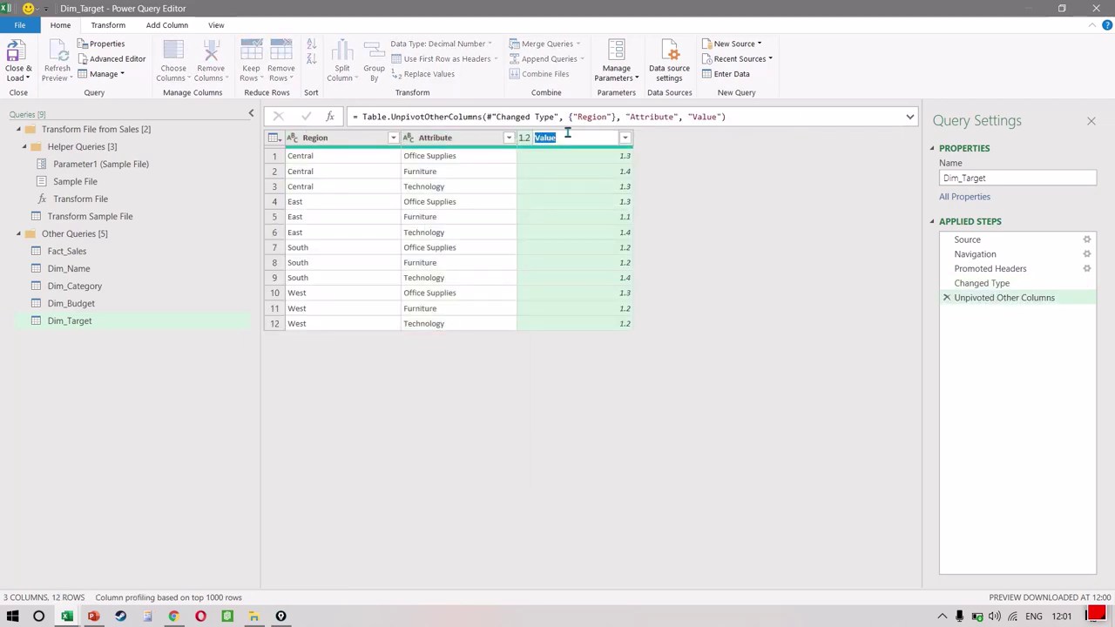
{"action": "type", "text": "Target"}
{"action": "key", "text": "Return"}
Rename the Attribute column of Dim_Target to Category.
{"action": "double_click", "coordinate": [466, 138]}
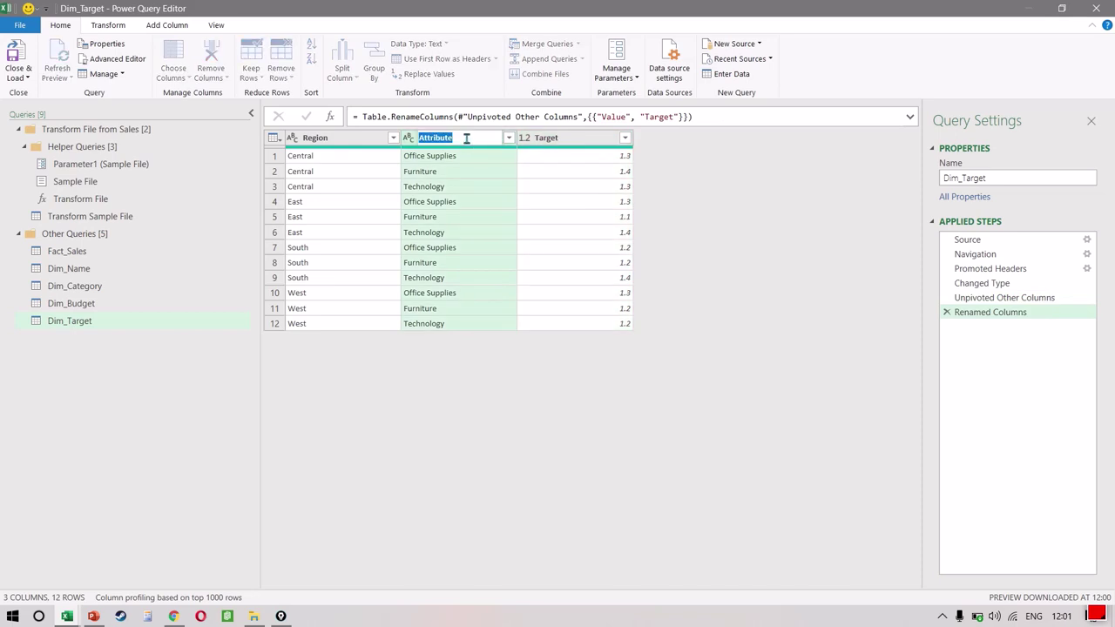
{"action": "type", "text": "Sub"}
{"action": "key", "text": "BackSpace"}
{"action": "key", "text": "BackSpace"}
{"action": "type", "text": "Category"}
{"action": "key", "text": "Return"}
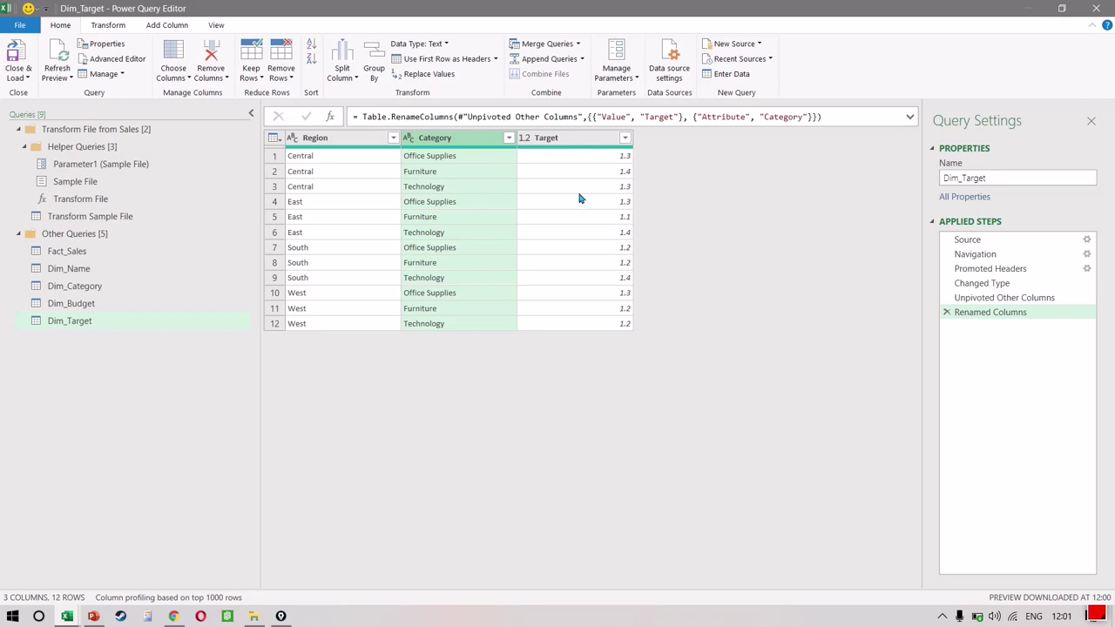
Rename the Target column of Dim_Target to NY Target.
{"action": "left_click", "coordinate": [593, 137]}
{"action": "double_click", "coordinate": [593, 138]}
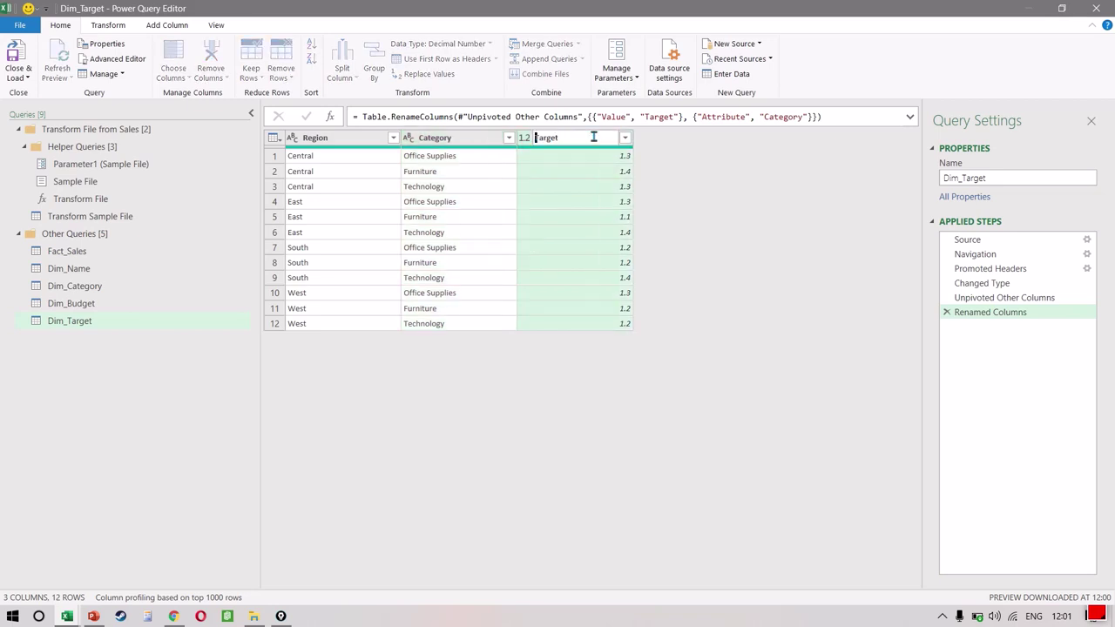
{"action": "type", "text": "NY"}
{"action": "key", "text": "Return"}
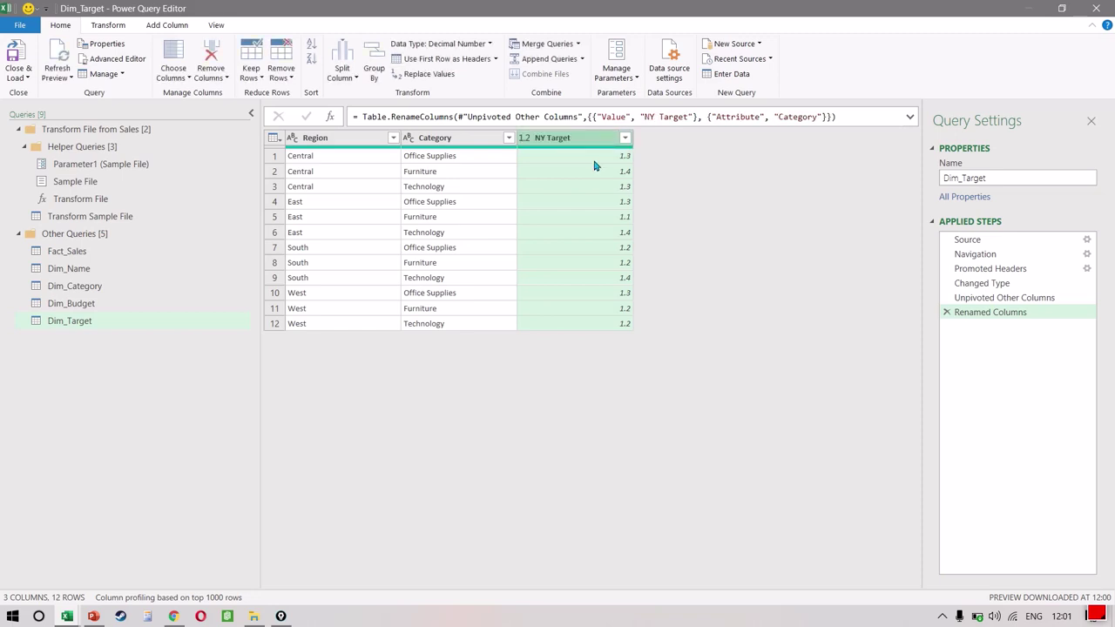
Examine the Sales column of the Fact_Sales query, and return to the Dim_Target query to compare its fields.
{"action": "left_click", "coordinate": [87, 255]}
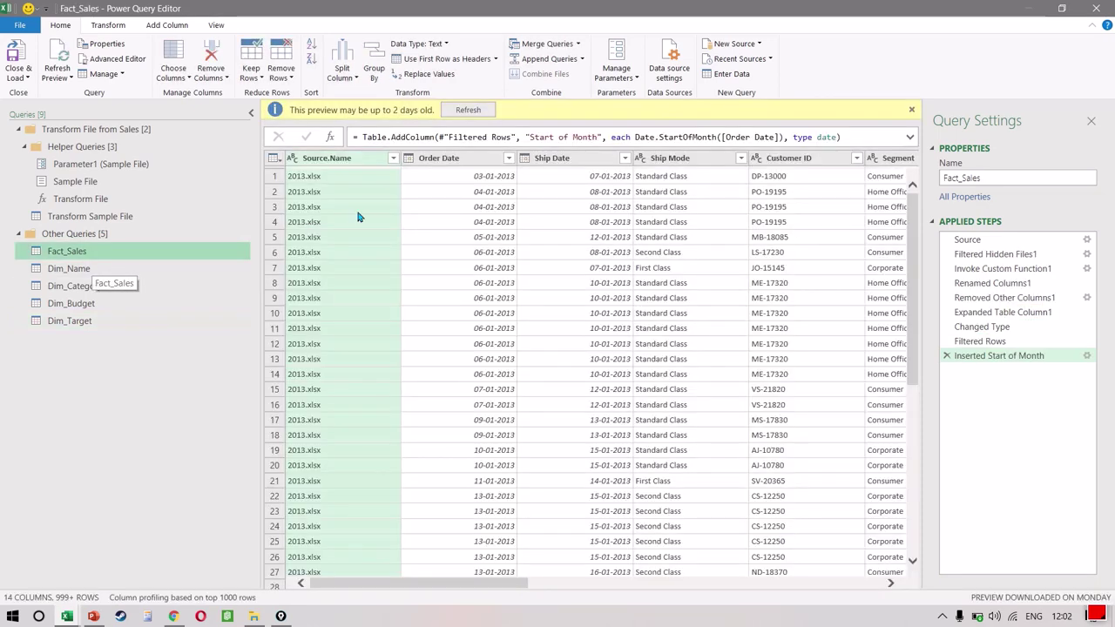
{"action": "left_click", "coordinate": [658, 179]}
{"action": "scroll", "coordinate": [657, 183], "scroll_direction": "right", "scroll_amount": 10}
{"action": "scroll", "coordinate": [658, 186], "scroll_direction": "right", "scroll_amount": 10}
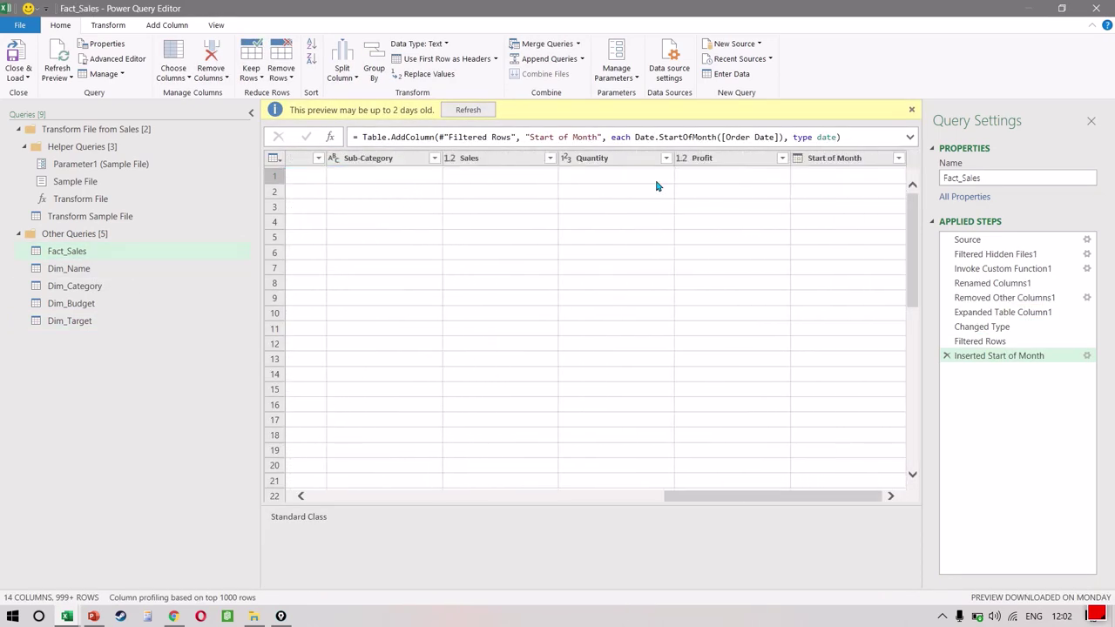
{"action": "left_click", "coordinate": [479, 158]}
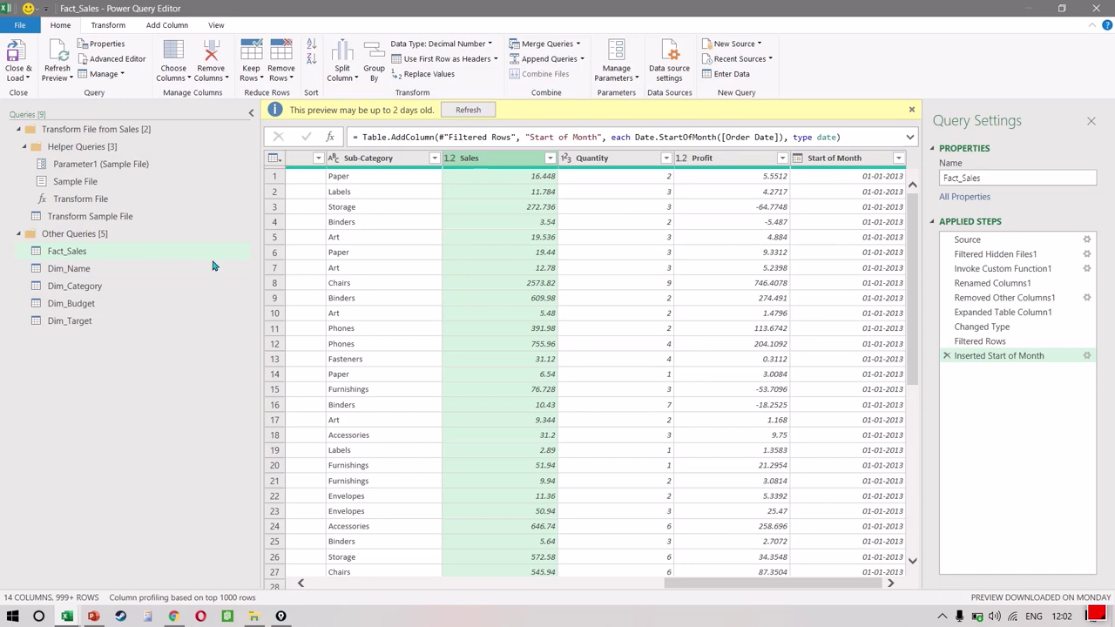
{"action": "left_click", "coordinate": [114, 324]}
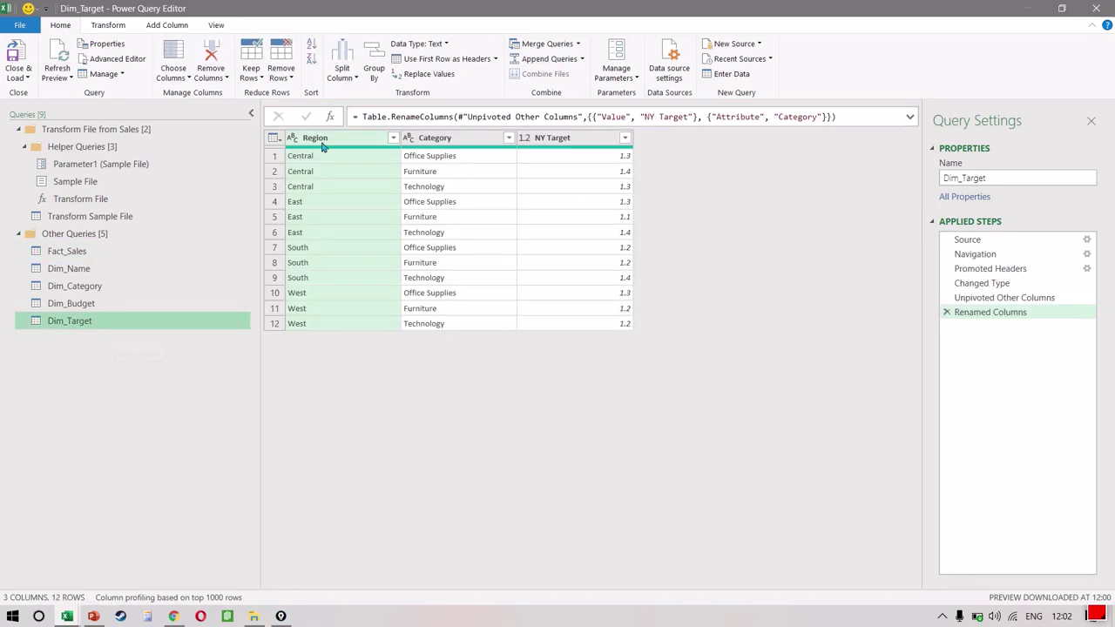
Inspect the Region, Sub-Category and Sales columns of Fact_Sales to see which fields could match the targets.
{"action": "left_click", "coordinate": [112, 253]}
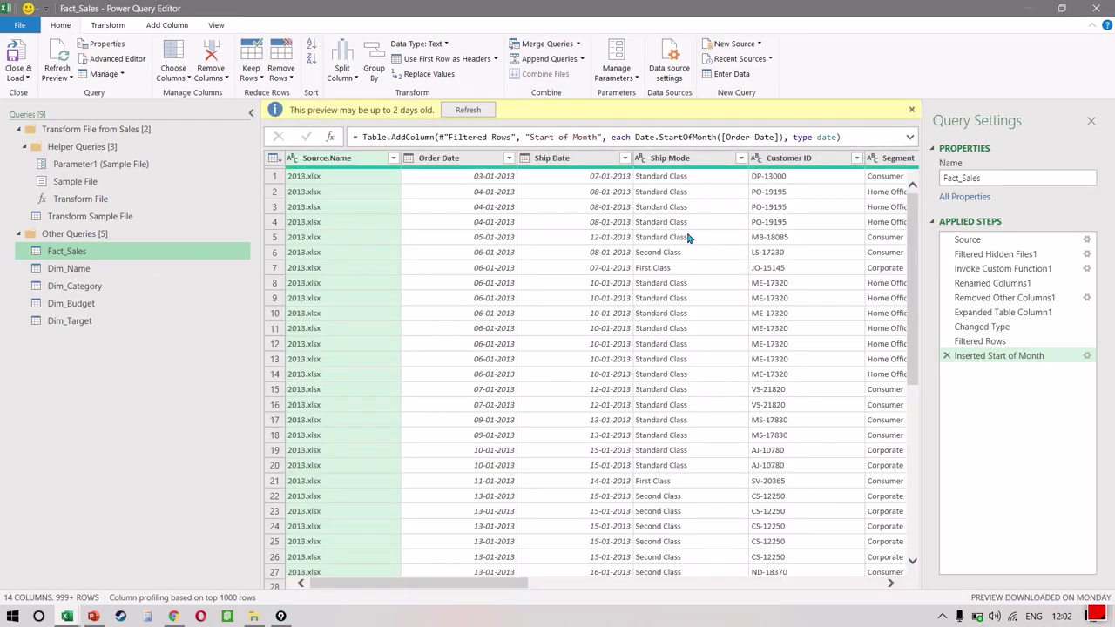
{"action": "left_click", "coordinate": [718, 237]}
{"action": "key", "text": "Right"}
{"action": "key", "text": "Right"}
{"action": "key", "text": "Right"}
{"action": "key", "text": "Right"}
{"action": "key", "text": "Right"}
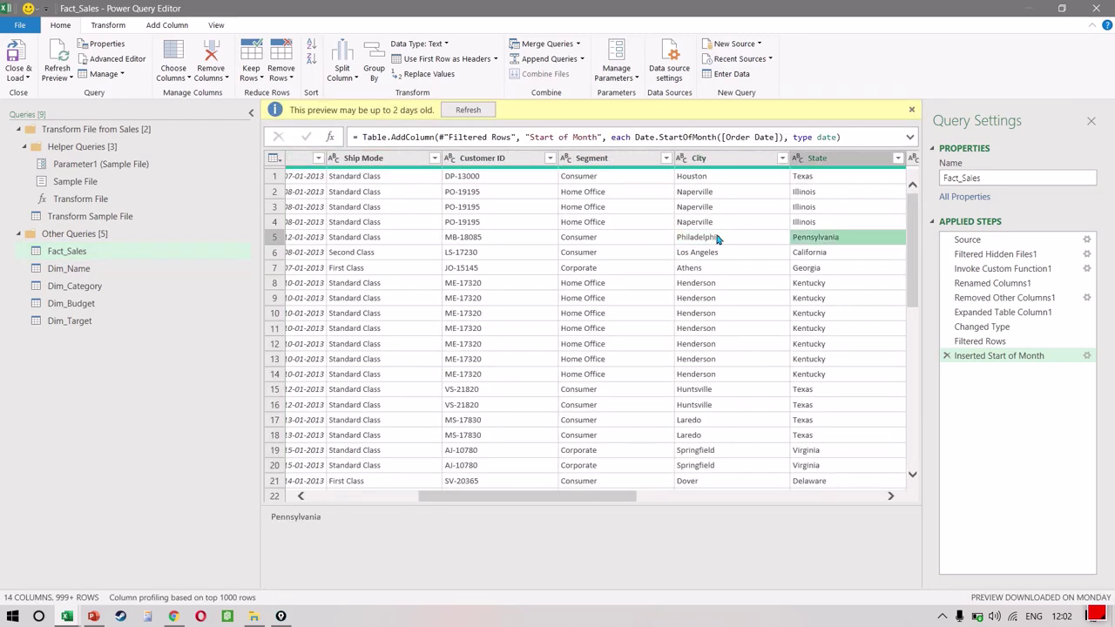
{"action": "key", "text": "Up"}
{"action": "key", "text": "Up"}
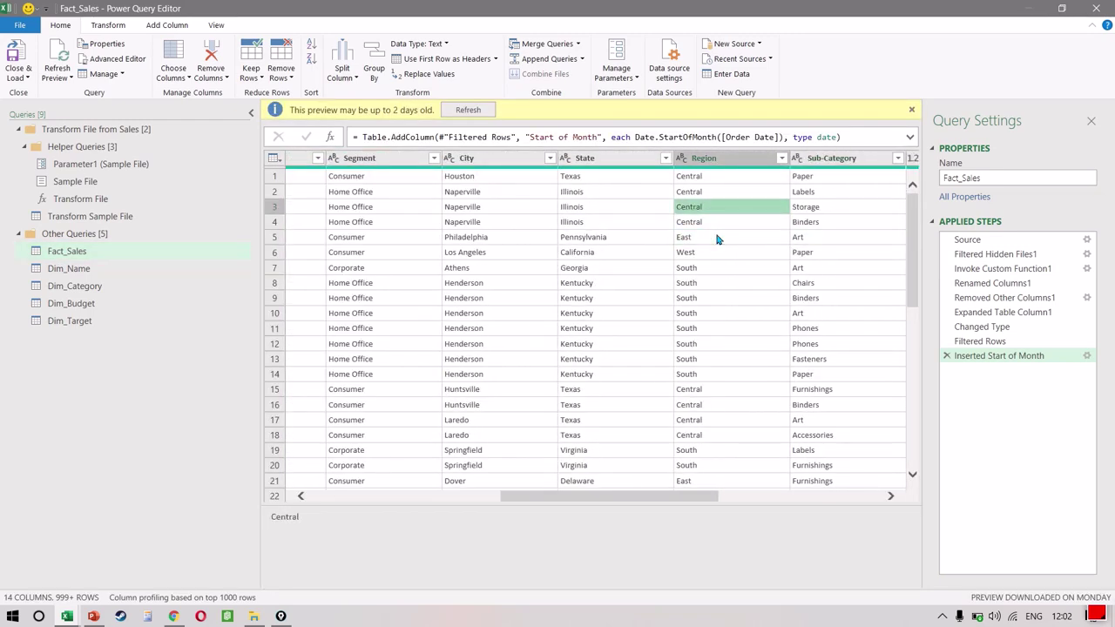
{"action": "key", "text": "Right"}
{"action": "key", "text": "Right"}
{"action": "key", "text": "Left"}
{"action": "key", "text": "Left"}
{"action": "key", "text": "ctrl+space"}
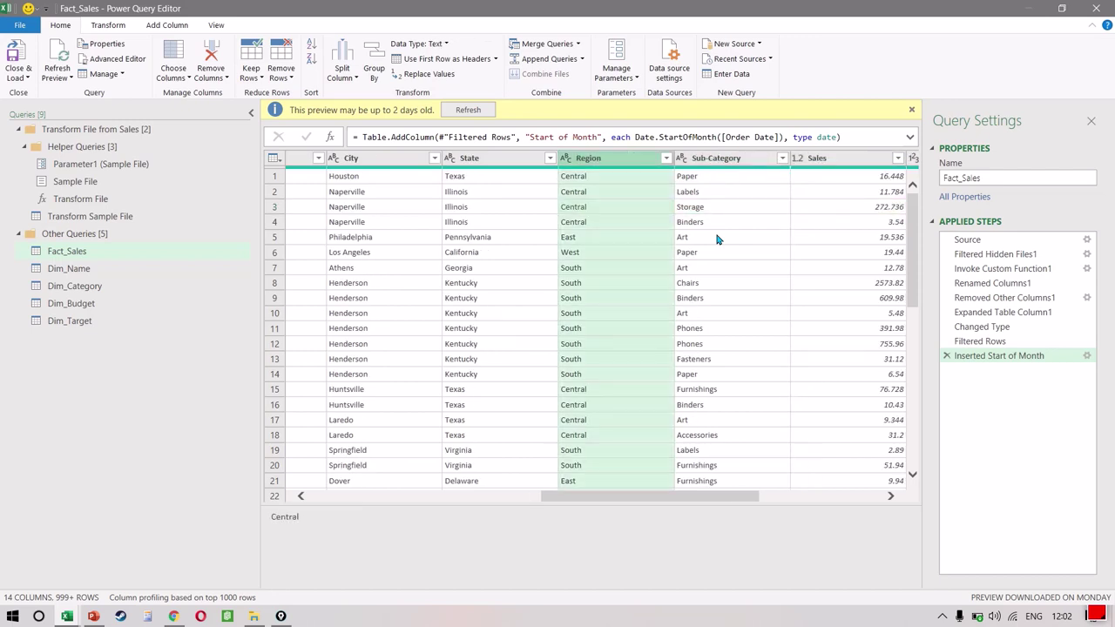
{"action": "key", "text": "Right"}
{"action": "key", "text": "Right"}
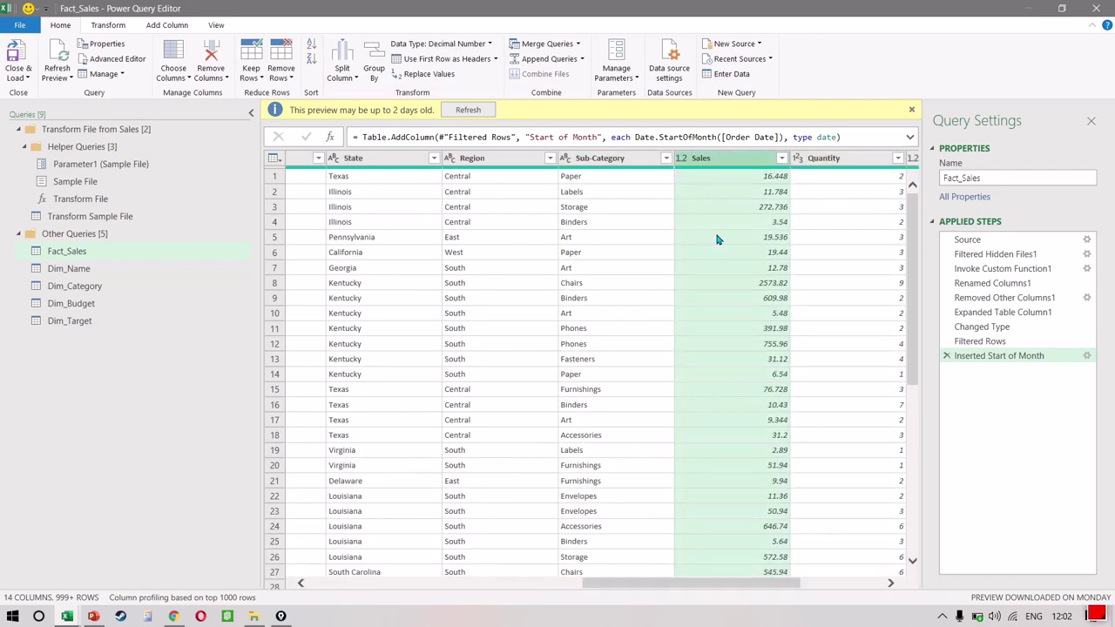
{"action": "key", "text": "Left"}
{"action": "key", "text": "Left"}
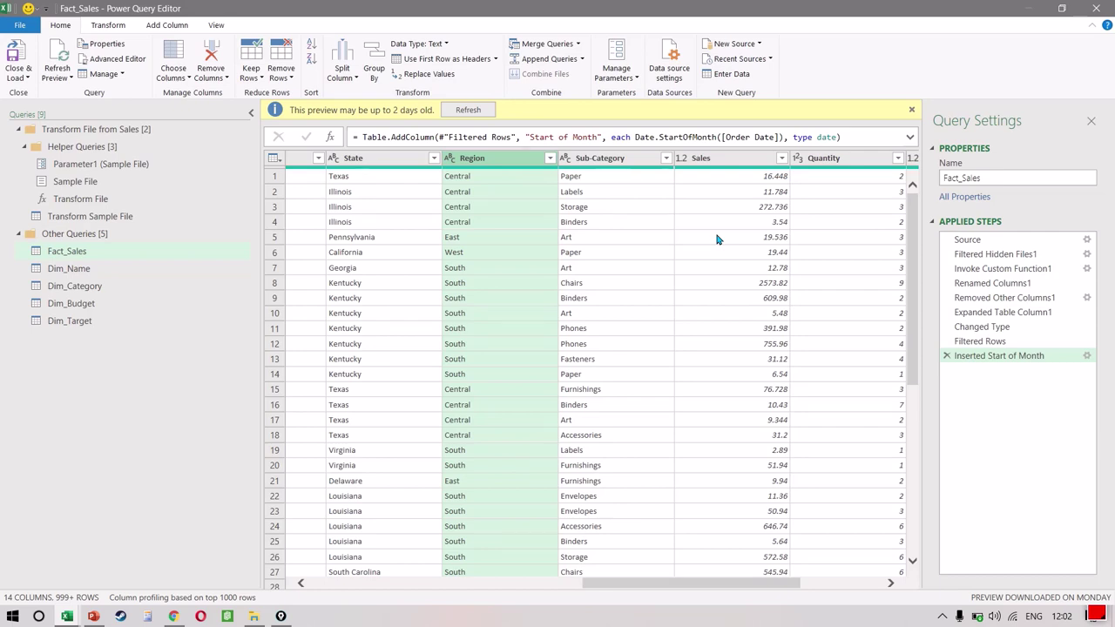
{"action": "left_click", "coordinate": [599, 162]}
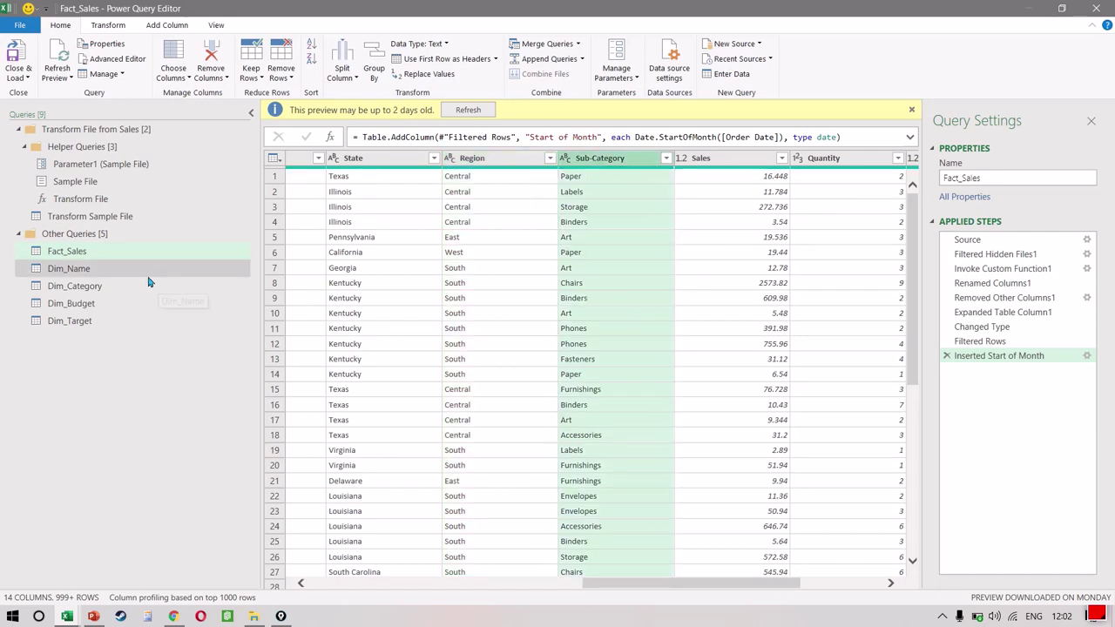
Look up the category that the Paper sub-category belongs to in Dim_Category.
{"action": "left_click", "coordinate": [120, 286]}
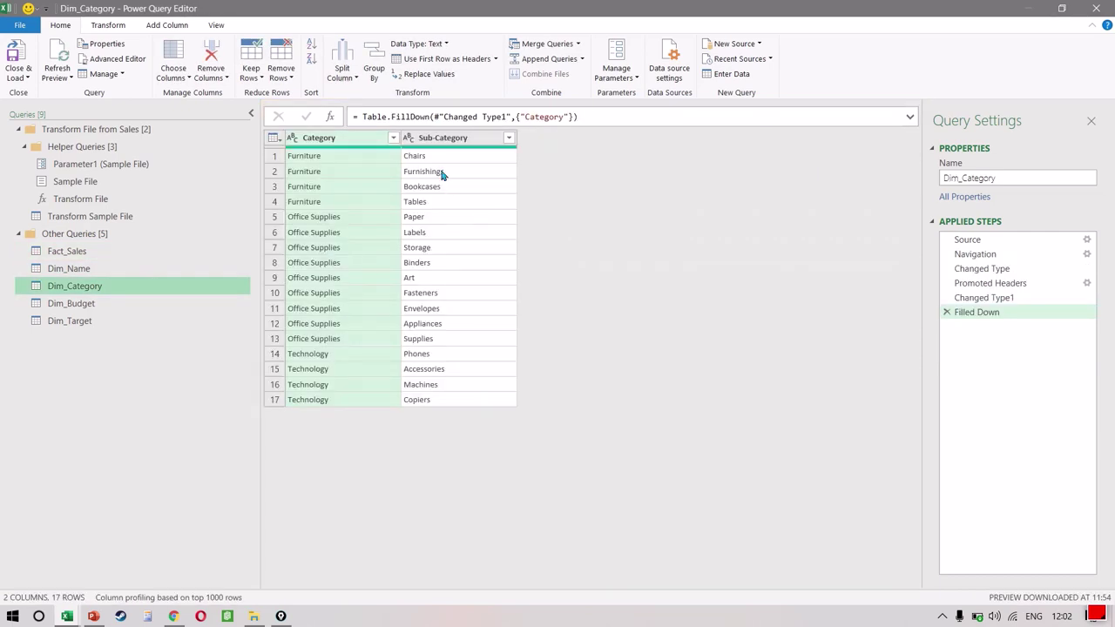
{"action": "left_click", "coordinate": [435, 218]}
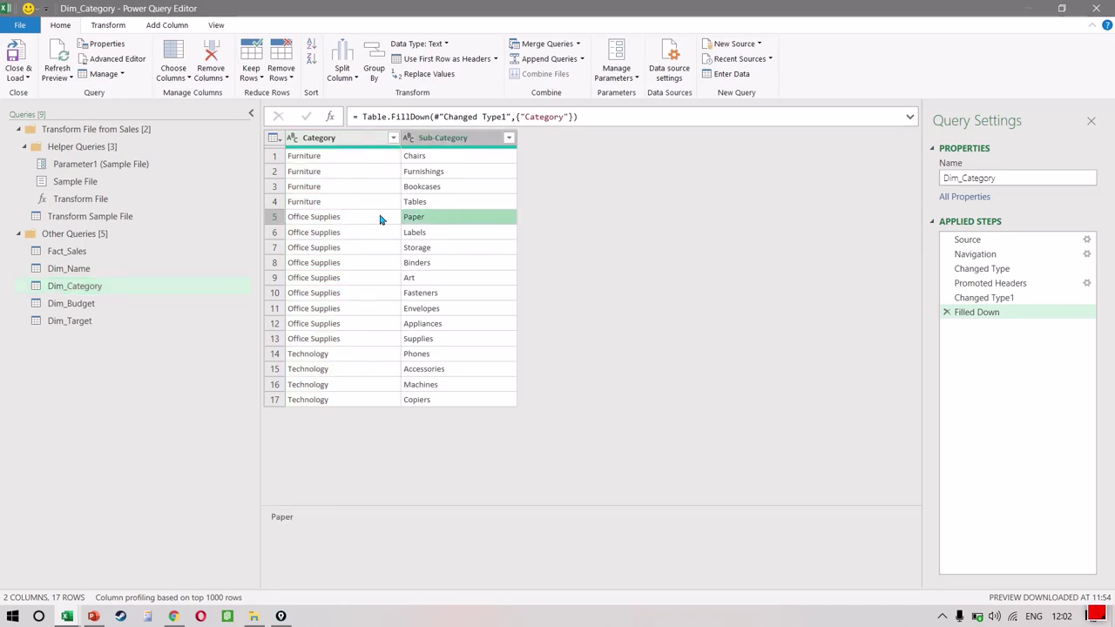
{"action": "left_click", "coordinate": [336, 219]}
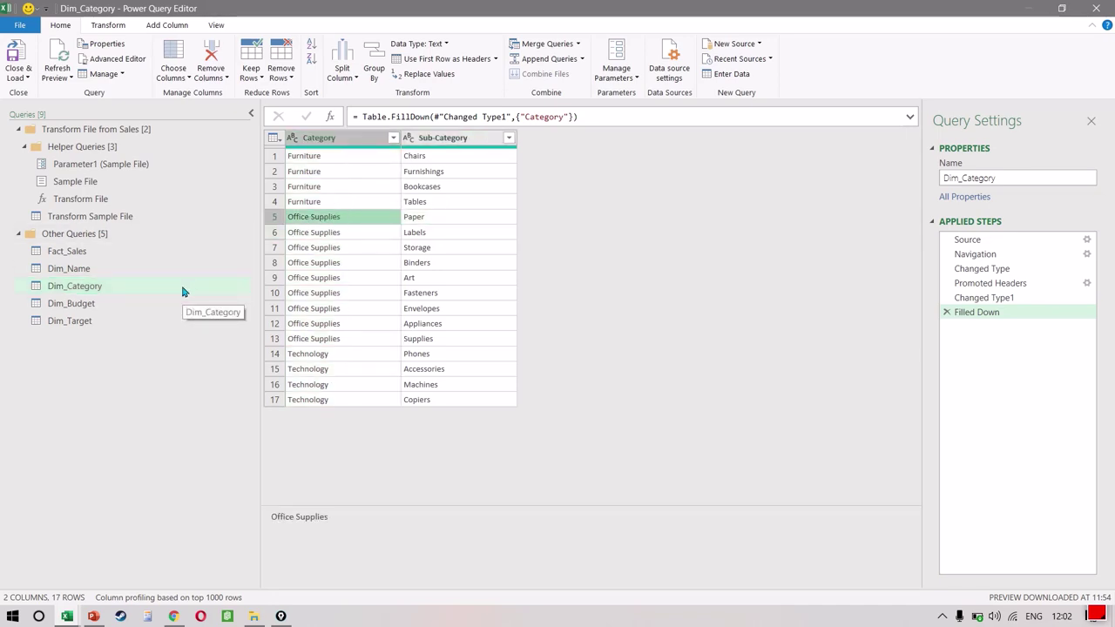
Review the Region, Category and NY Target values in the first row of Dim_Target against Fact_Sales.
{"action": "left_click", "coordinate": [92, 254]}
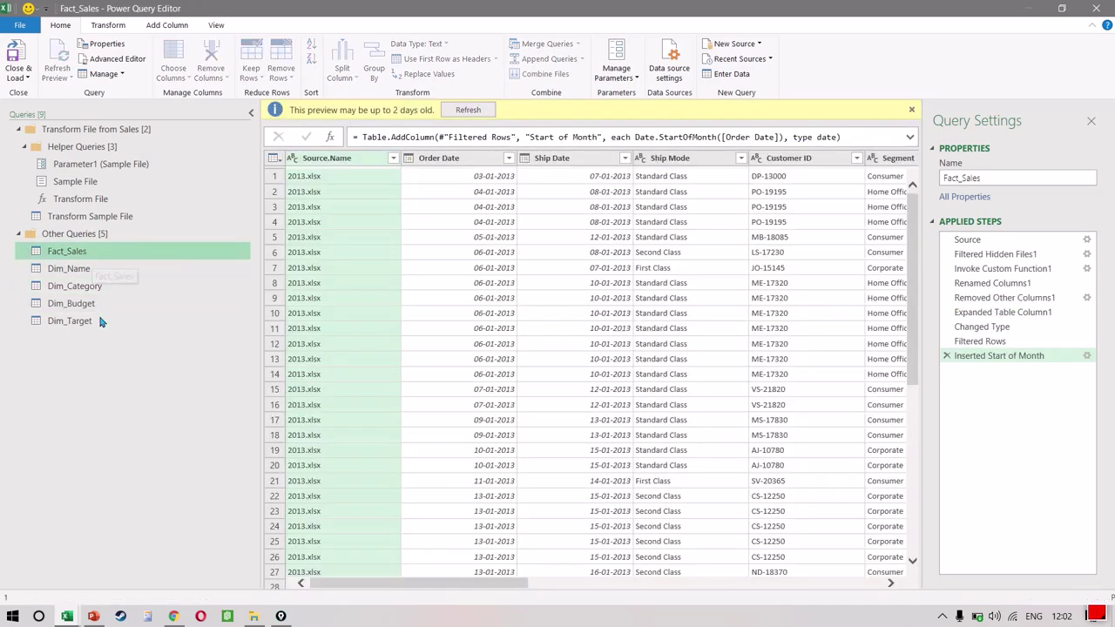
{"action": "left_click", "coordinate": [100, 322]}
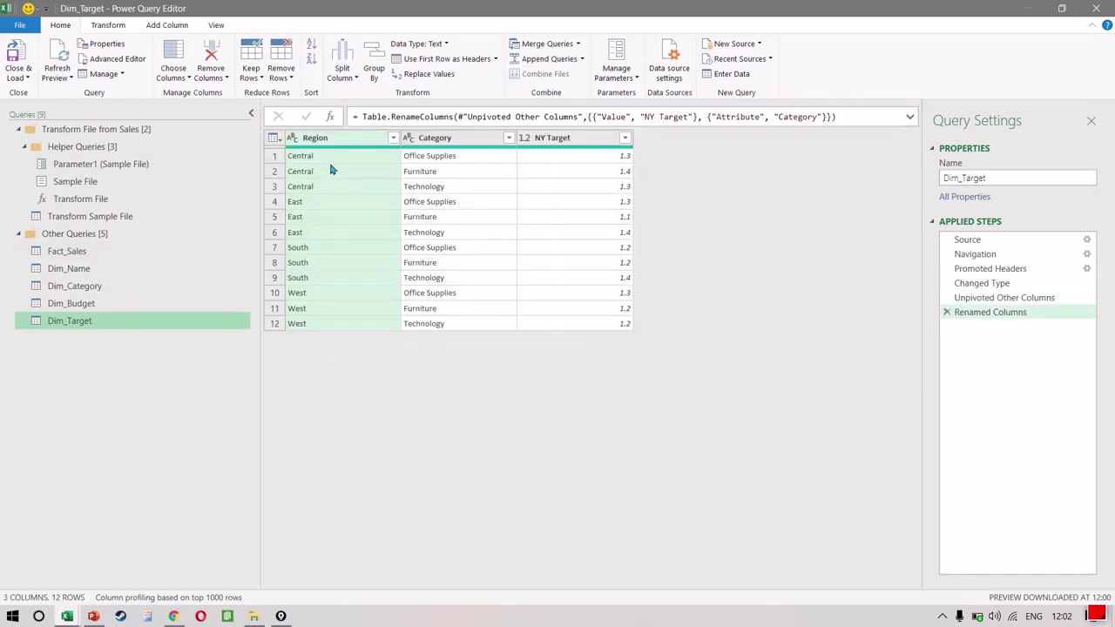
{"action": "left_click", "coordinate": [331, 165]}
{"action": "key", "text": "Right"}
{"action": "key", "text": "Right"}
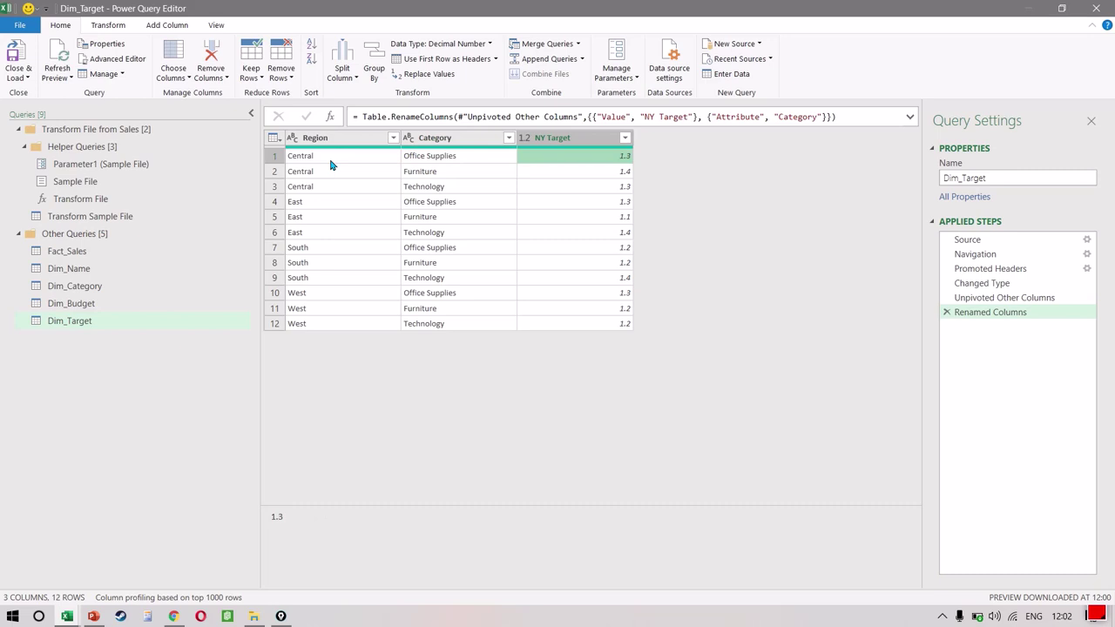
Go through the first record of Fact_Sales column by column to its Sales value.
{"action": "left_click", "coordinate": [134, 252]}
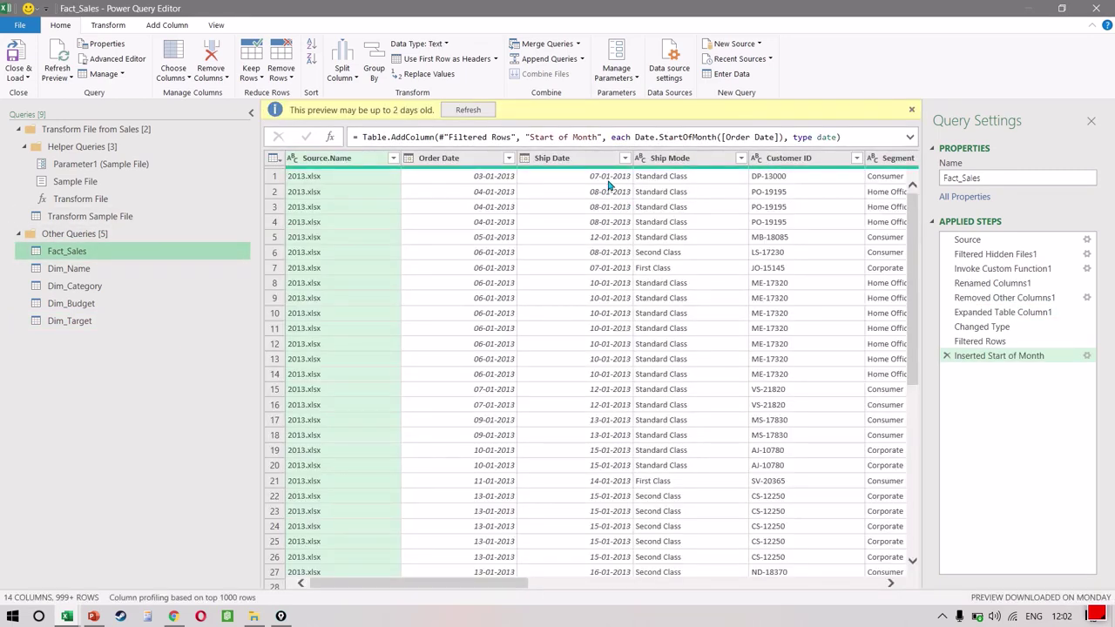
{"action": "left_click", "coordinate": [609, 179]}
{"action": "key", "text": "Right"}
{"action": "key", "text": "Right"}
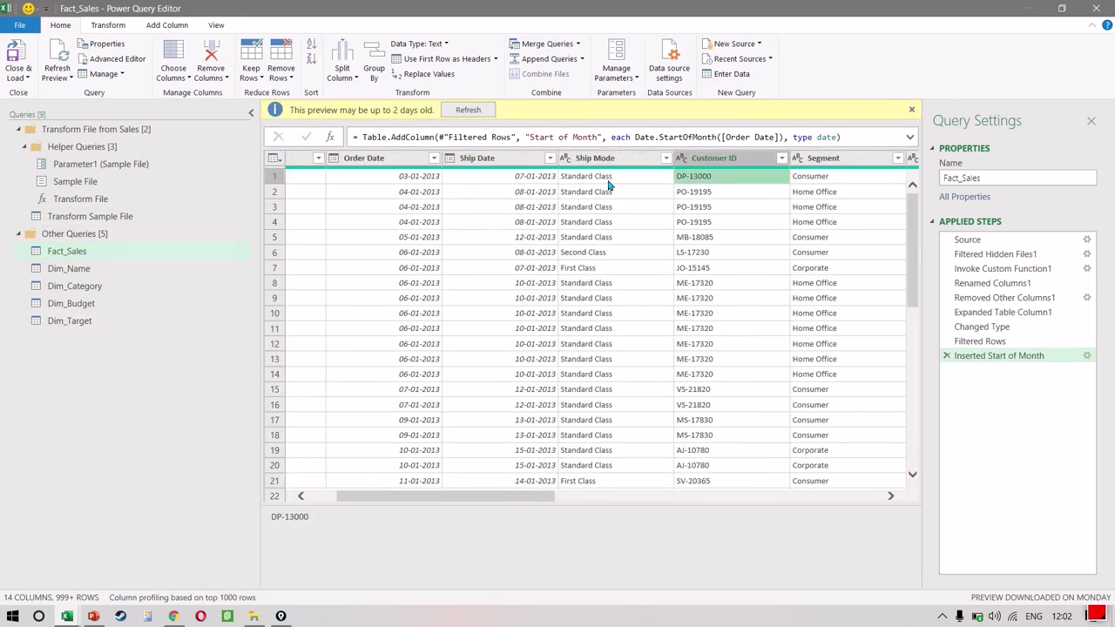
{"action": "key", "text": "Right"}
{"action": "key", "text": "Right"}
{"action": "key", "text": "Right"}
{"action": "key", "text": "Right"}
{"action": "key", "text": "Right"}
{"action": "key", "text": "Right"}
{"action": "key", "text": "Right"}
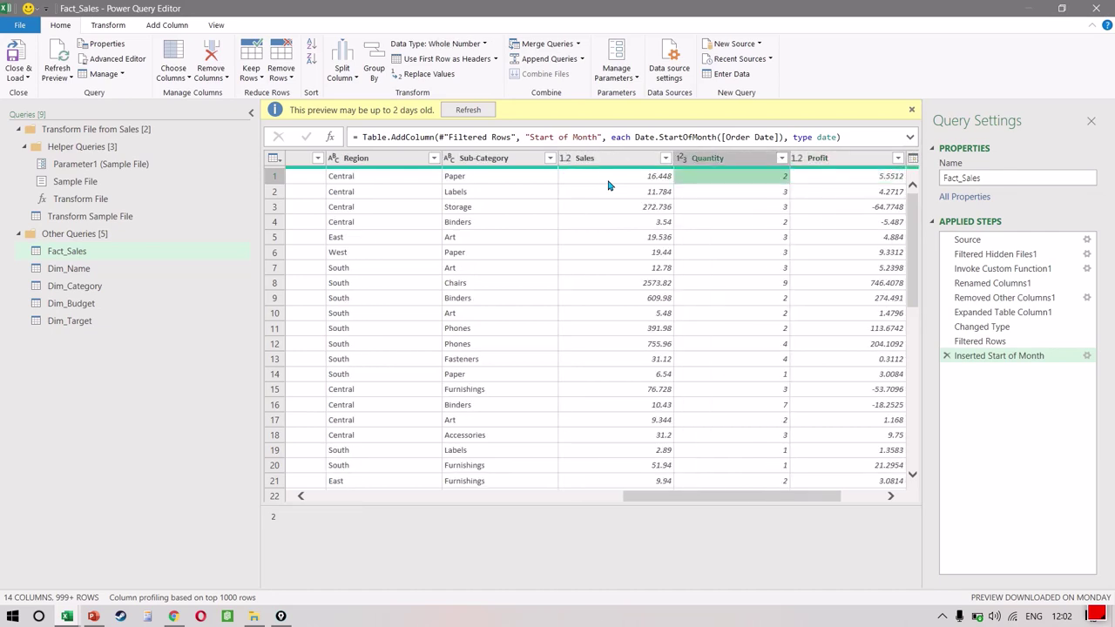
{"action": "key", "text": "Left"}
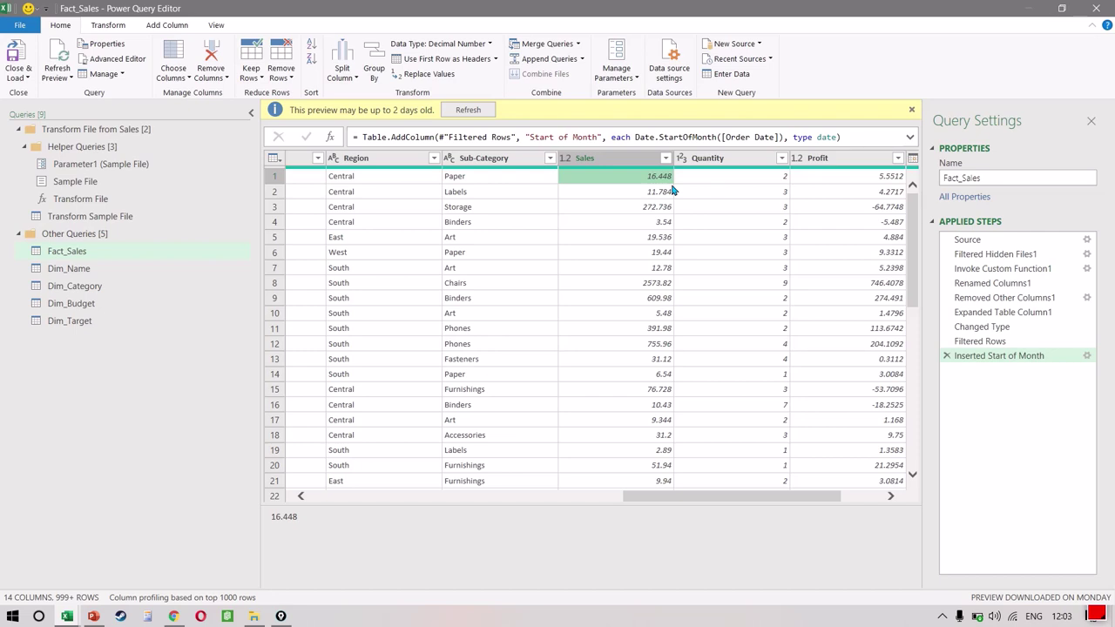
Review the Dim_Category table, and check the Customer ID and Sales fields in the first row of Fact_Sales.
{"action": "left_click", "coordinate": [88, 289]}
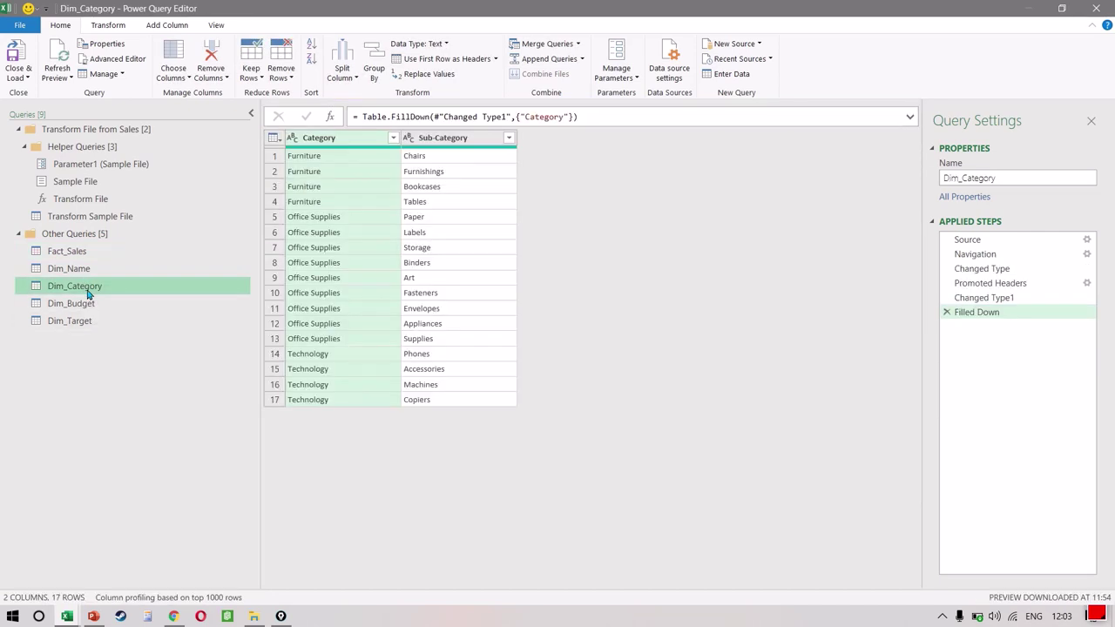
{"action": "left_click", "coordinate": [90, 253]}
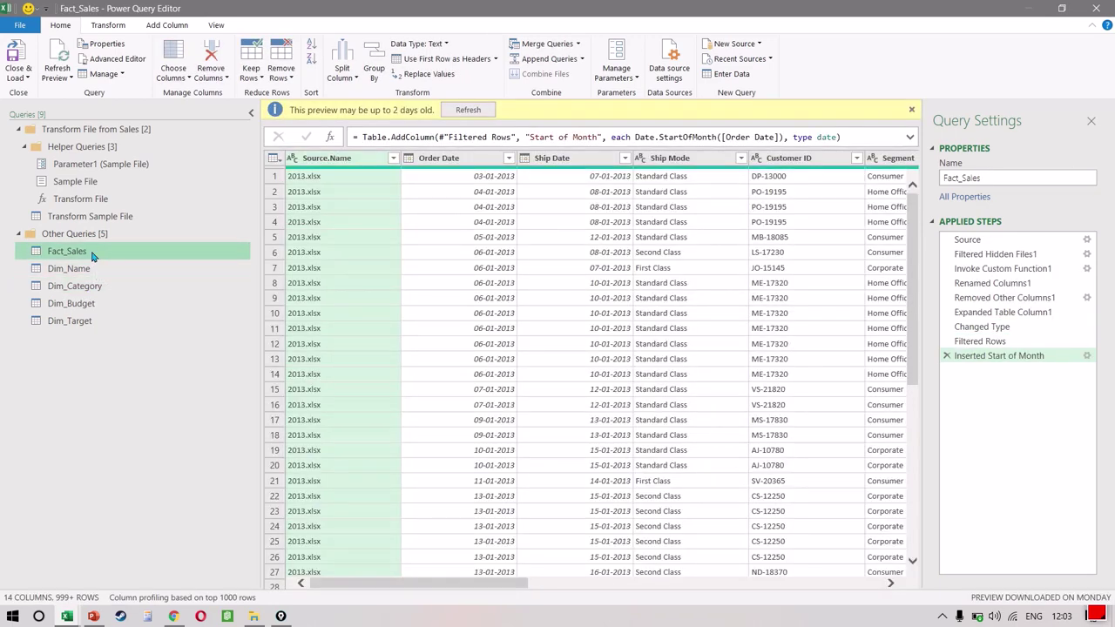
{"action": "left_click", "coordinate": [755, 179]}
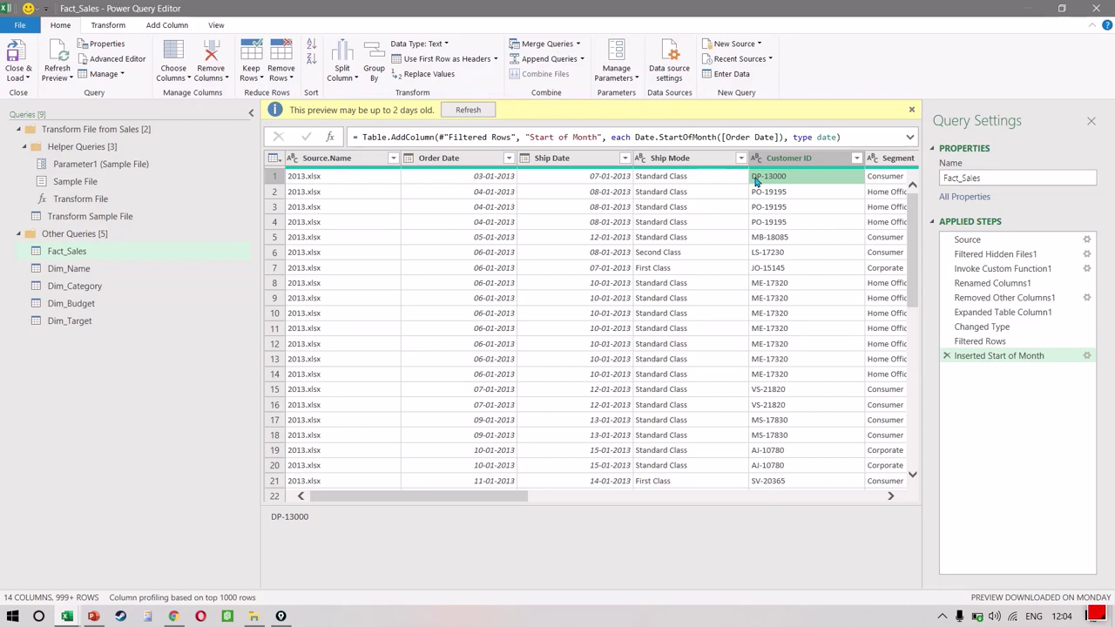
{"action": "scroll", "coordinate": [701, 201], "scroll_direction": "right", "scroll_amount": 5}
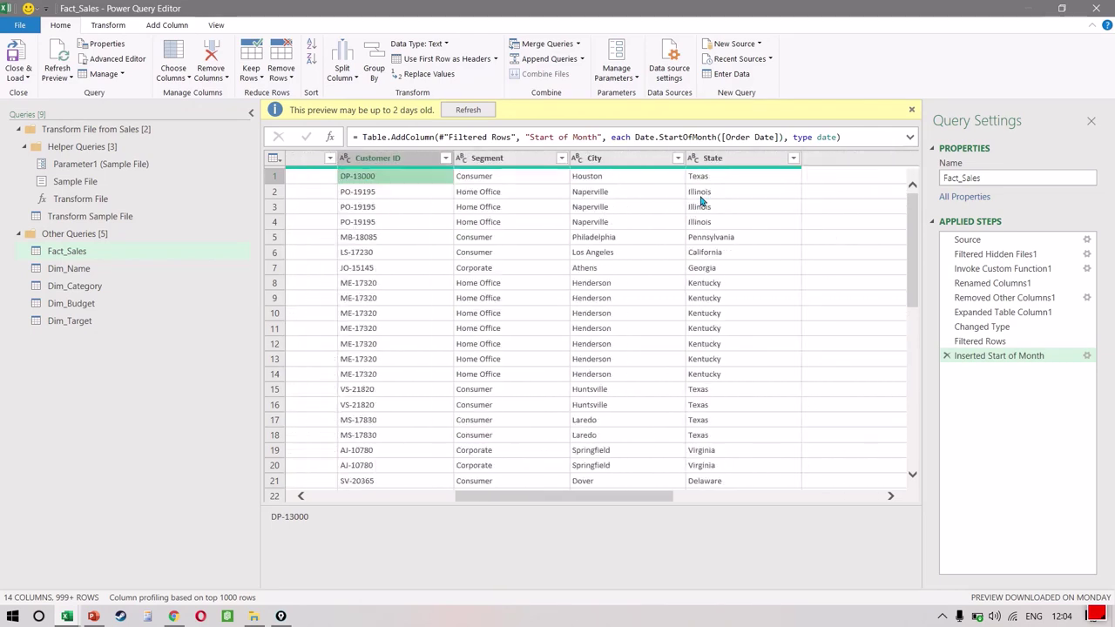
{"action": "left_click", "coordinate": [755, 179]}
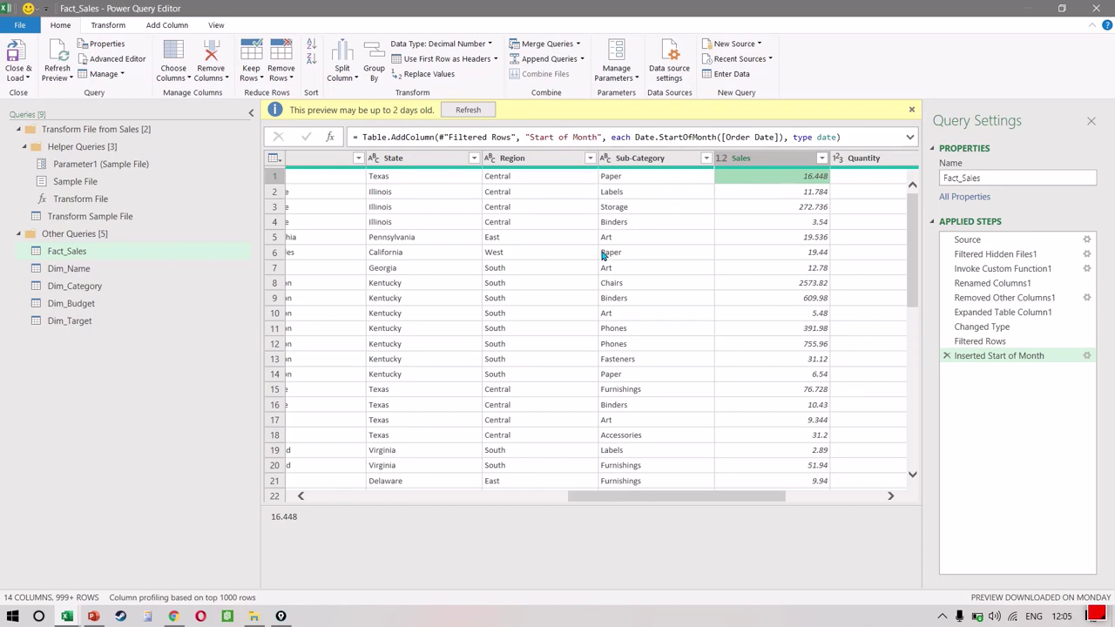
Check which yearly source files are listed in the Source.Name filter of Fact_Sales.
{"action": "scroll", "coordinate": [601, 253], "scroll_direction": "left", "scroll_amount": 5}
{"action": "left_click", "coordinate": [393, 158]}
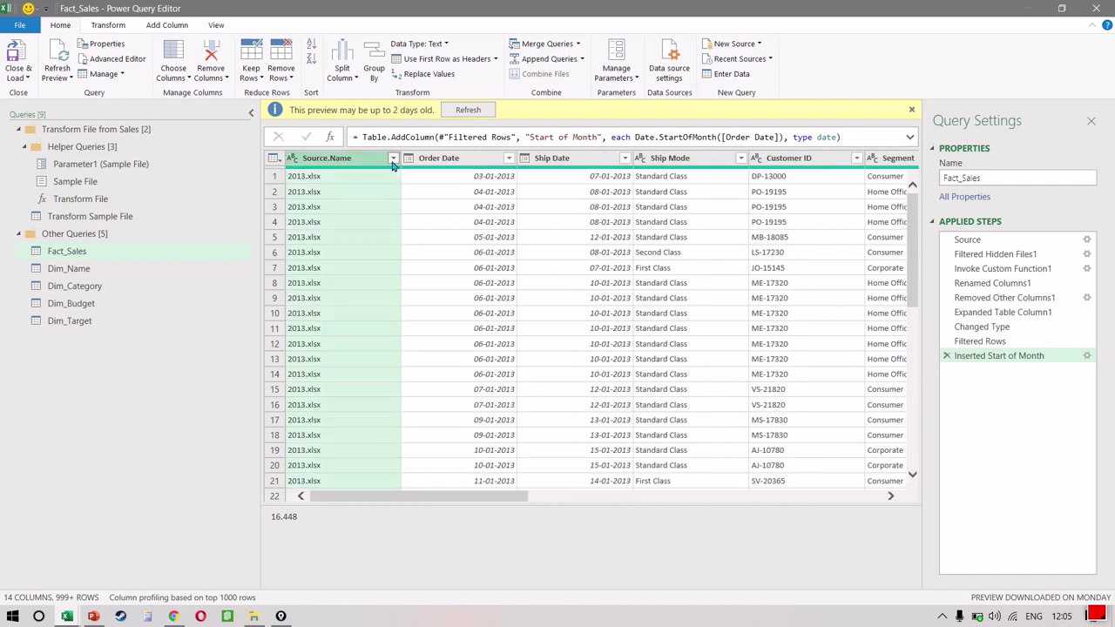
{"action": "left_click", "coordinate": [366, 388]}
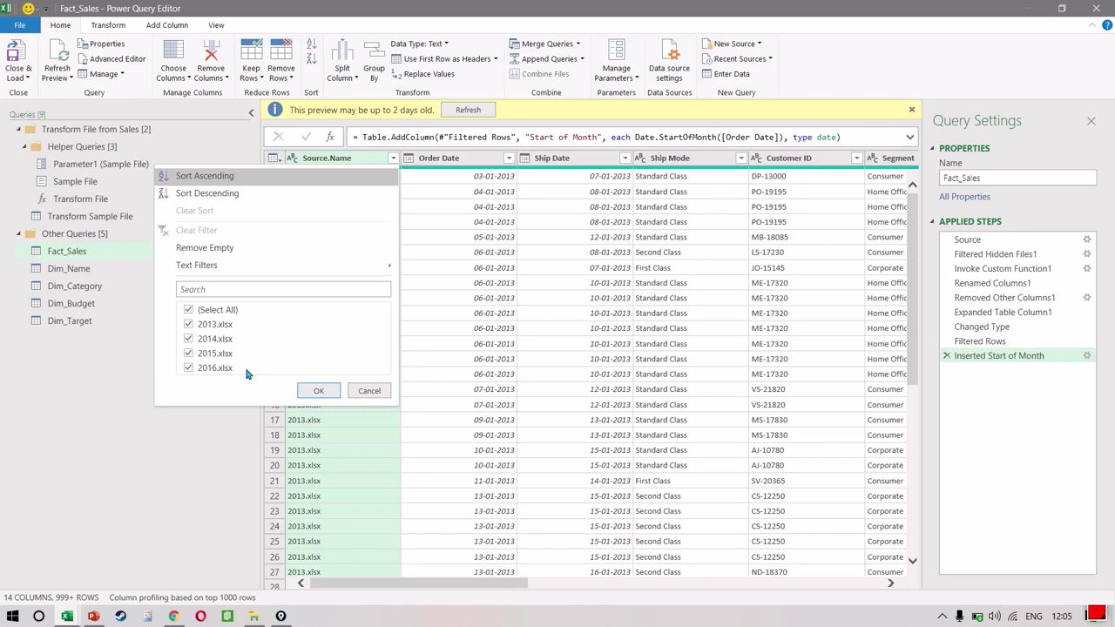
{"action": "left_click", "coordinate": [541, 327]}
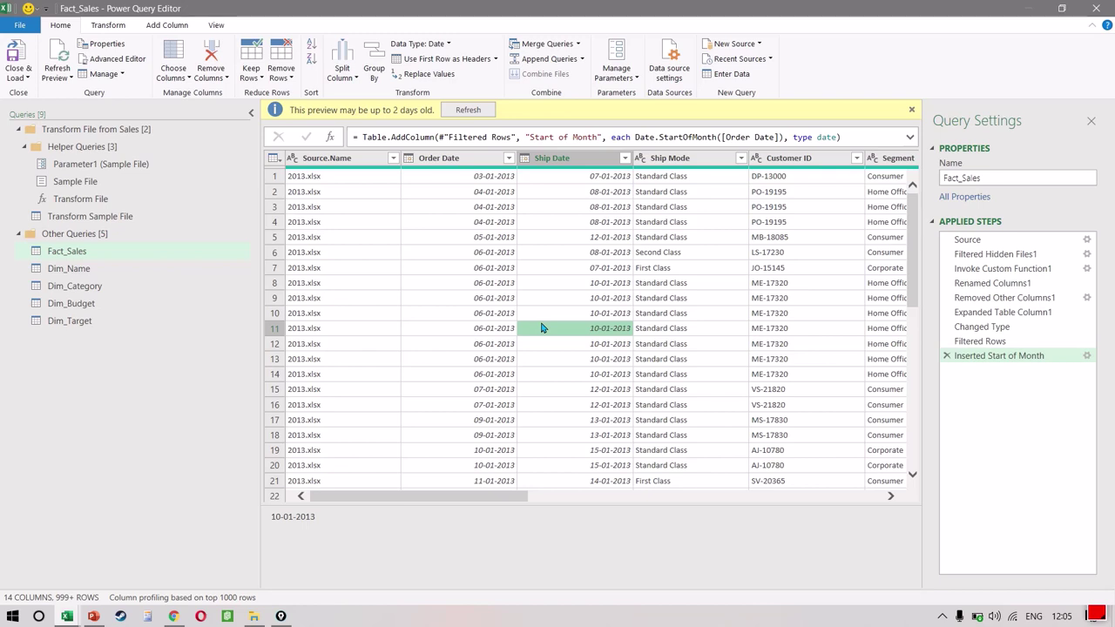
Review the Dim_Name, Dim_Category, Dim_Budget and Dim_Target queries in turn, including the NY Target column, and return to Fact_Sales.
{"action": "left_click", "coordinate": [105, 275]}
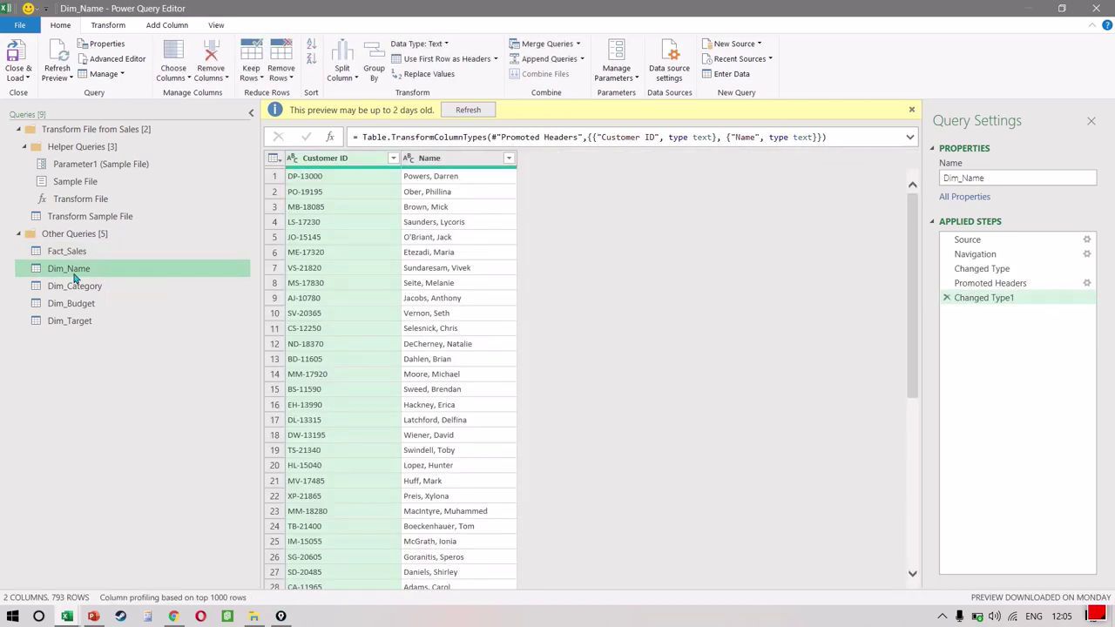
{"action": "left_click", "coordinate": [111, 285]}
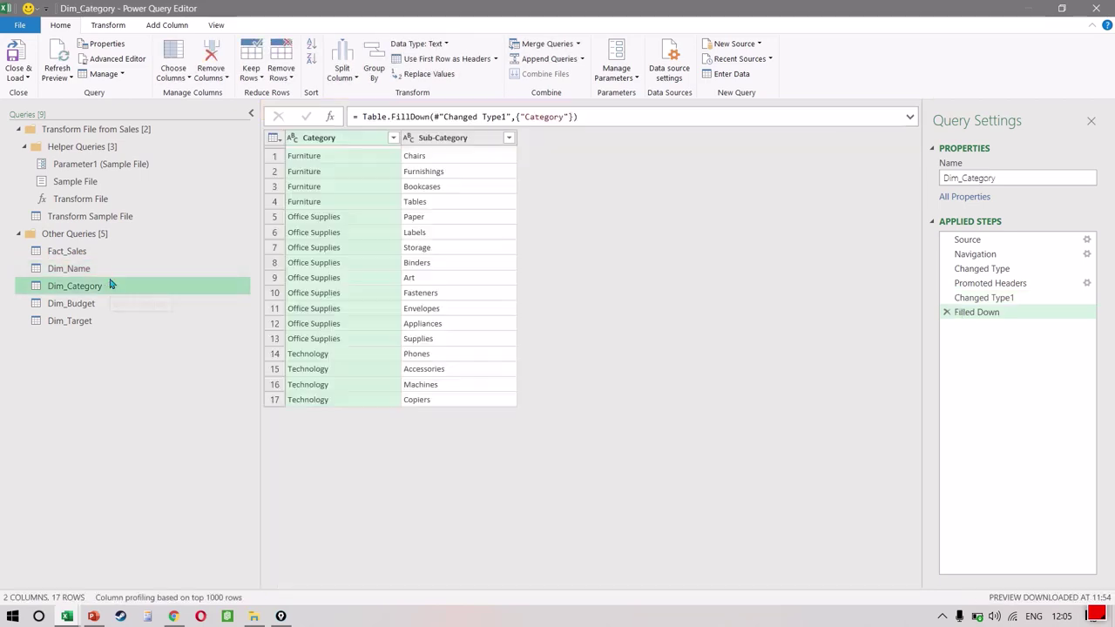
{"action": "left_click", "coordinate": [95, 302]}
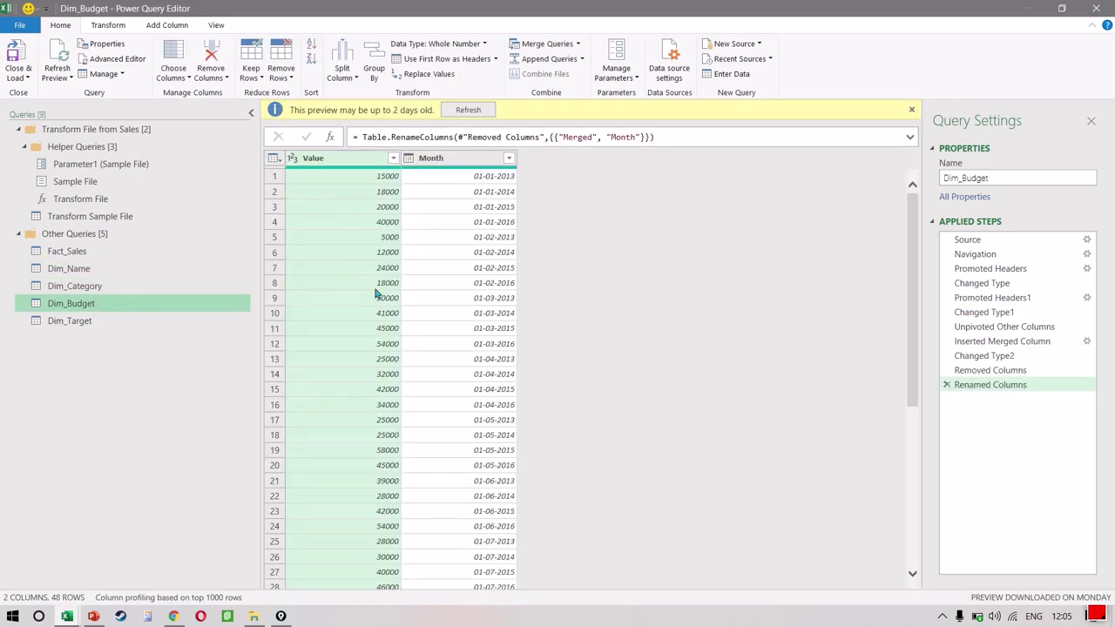
{"action": "left_click", "coordinate": [119, 323]}
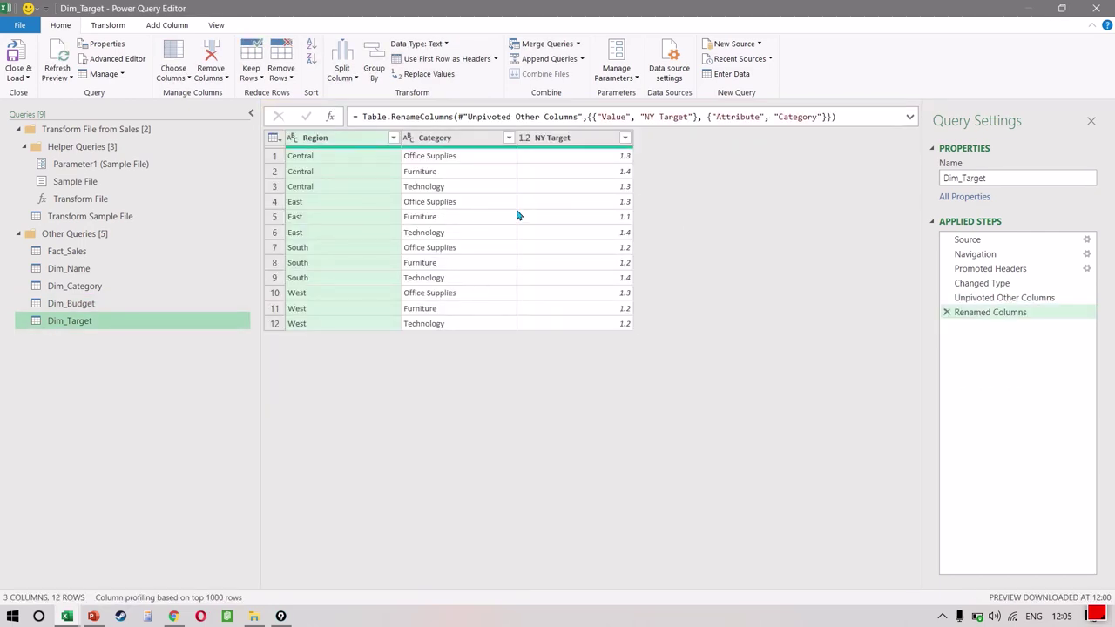
{"action": "left_click", "coordinate": [580, 138]}
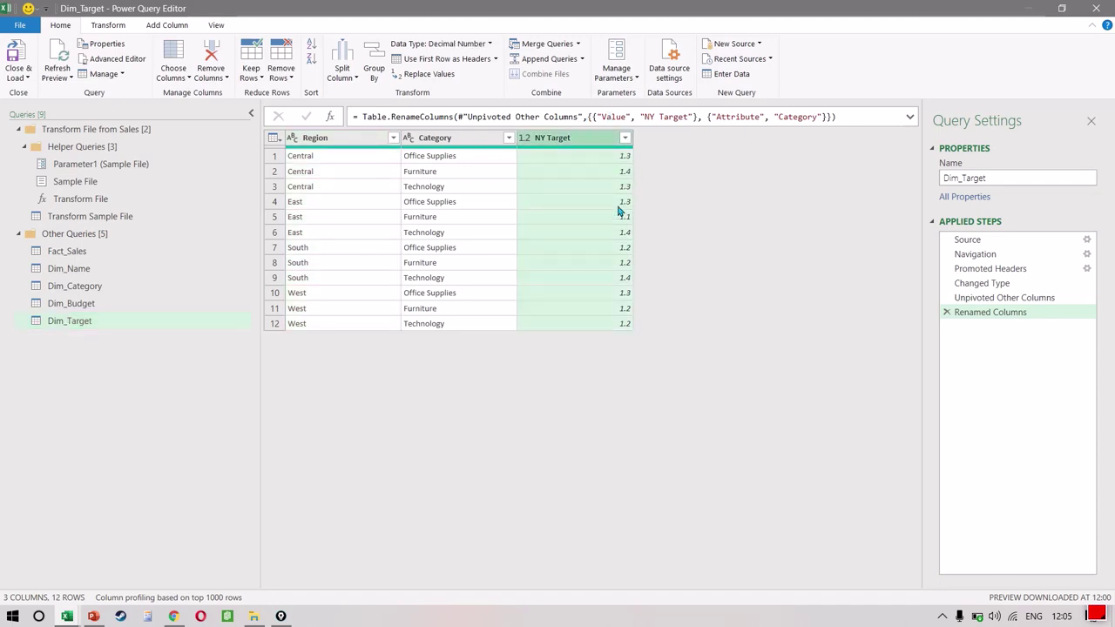
{"action": "left_click", "coordinate": [131, 251]}
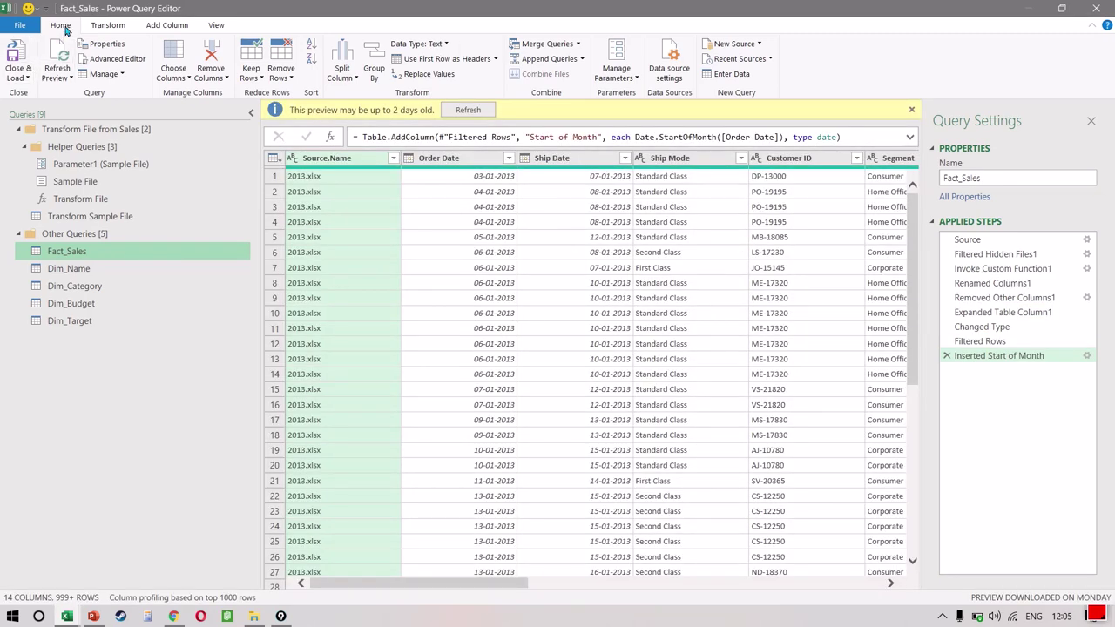
{"action": "left_click", "coordinate": [66, 29]}
{"action": "left_click", "coordinate": [562, 45]}
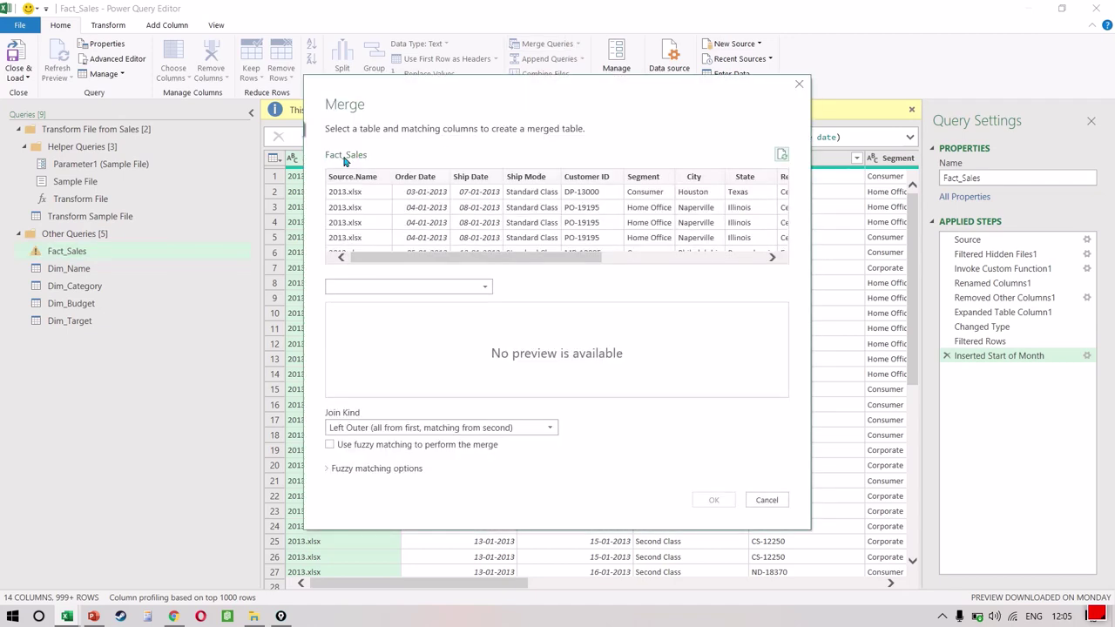
{"action": "left_click", "coordinate": [418, 287]}
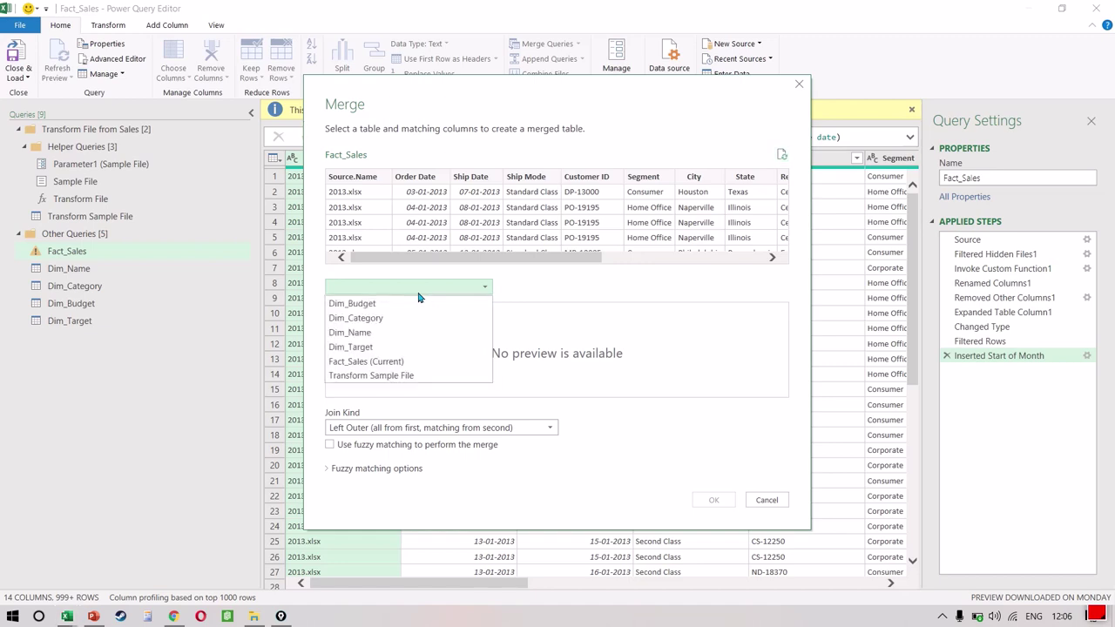
{"action": "left_click", "coordinate": [392, 348]}
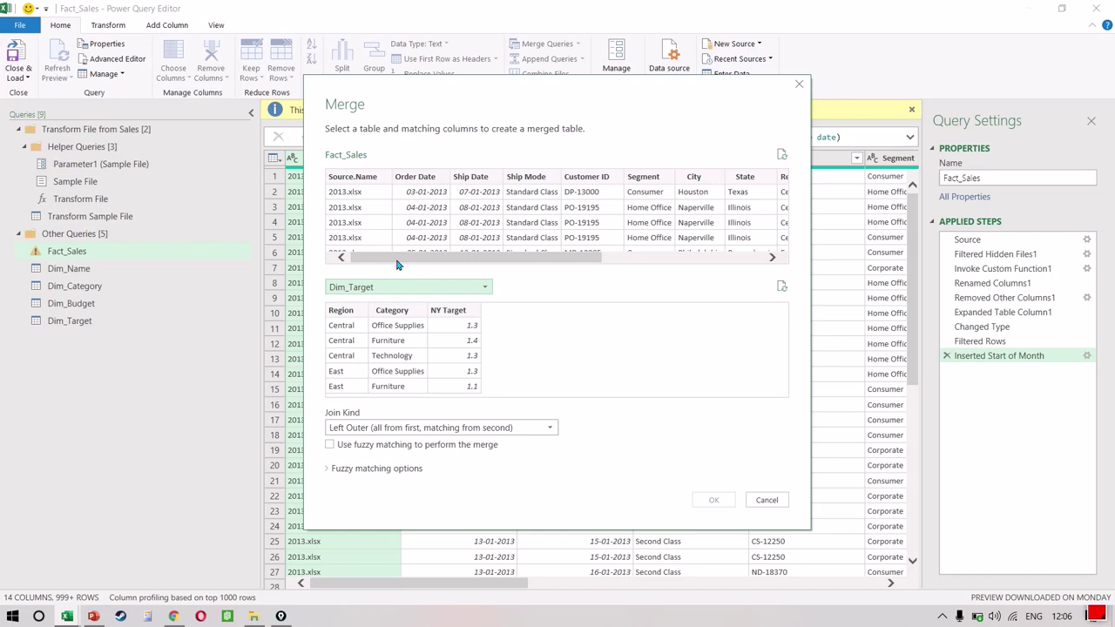
{"action": "left_click_drag", "start_coordinate": [396, 264], "coordinate": [513, 267]}
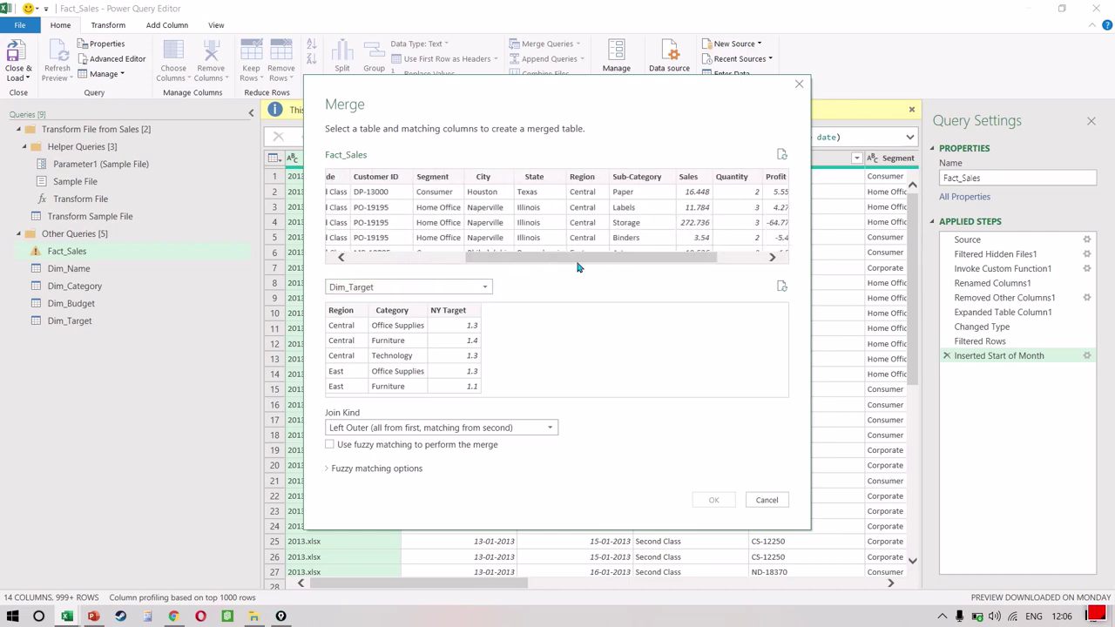
{"action": "left_click", "coordinate": [593, 182]}
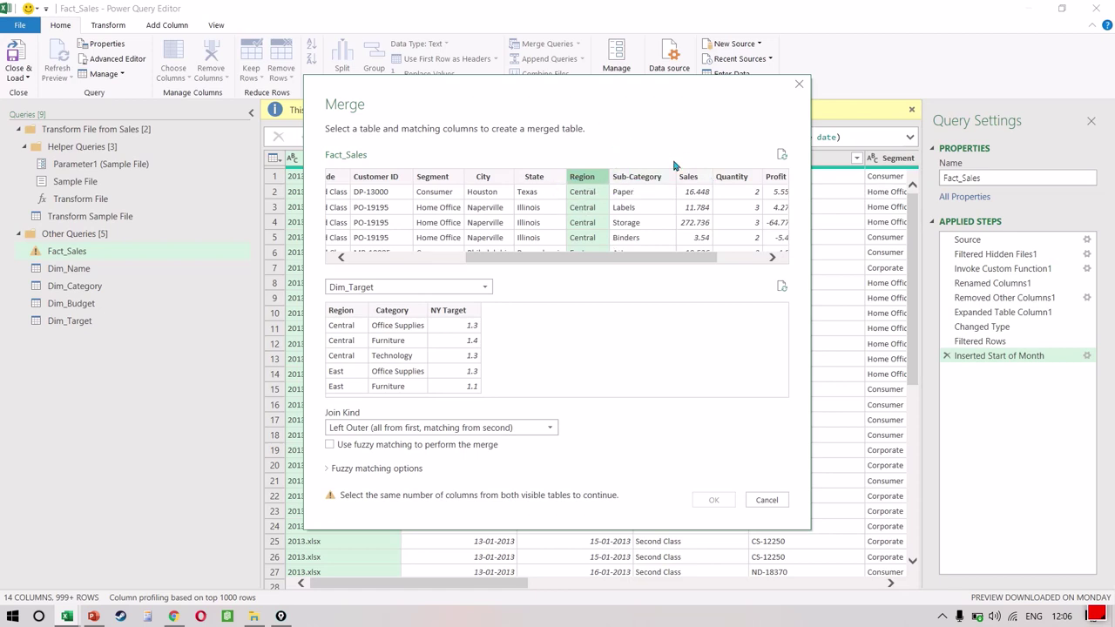
{"action": "left_click", "coordinate": [766, 499]}
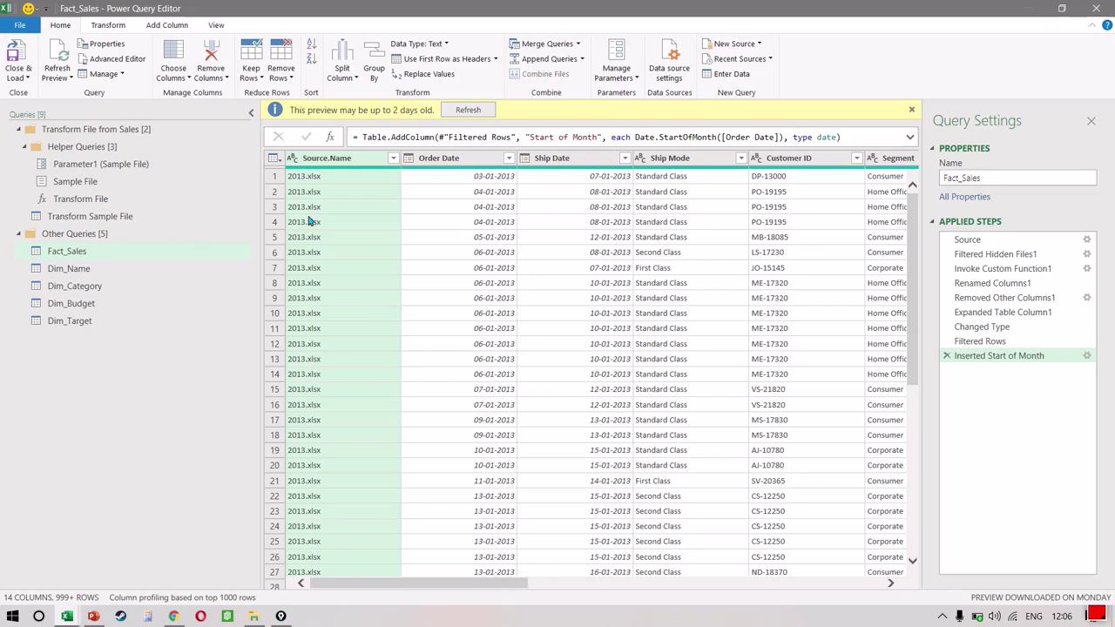
Merge Dim_Category into Fact_Sales with a left outer join, matching on Sub-Category in both tables.
{"action": "left_click", "coordinate": [532, 49]}
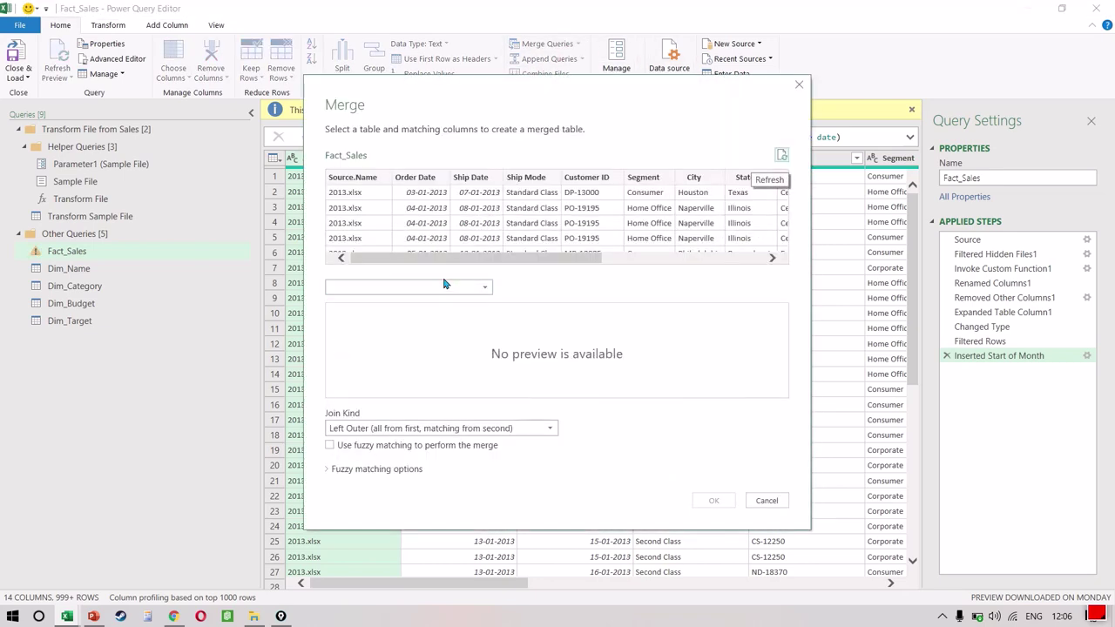
{"action": "left_click", "coordinate": [443, 284]}
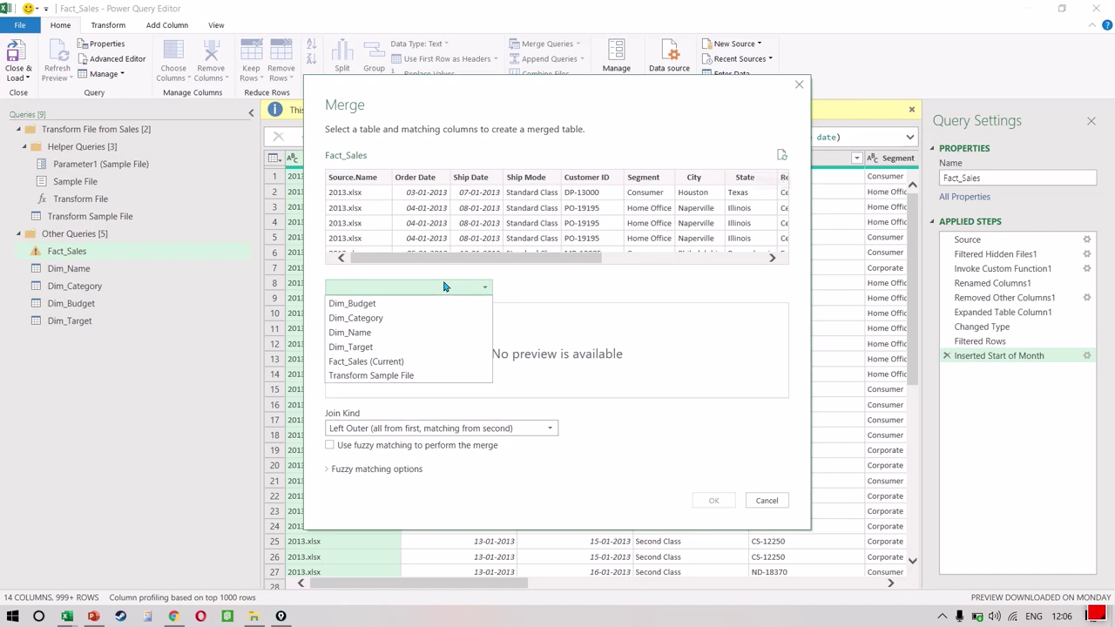
{"action": "left_click", "coordinate": [392, 320]}
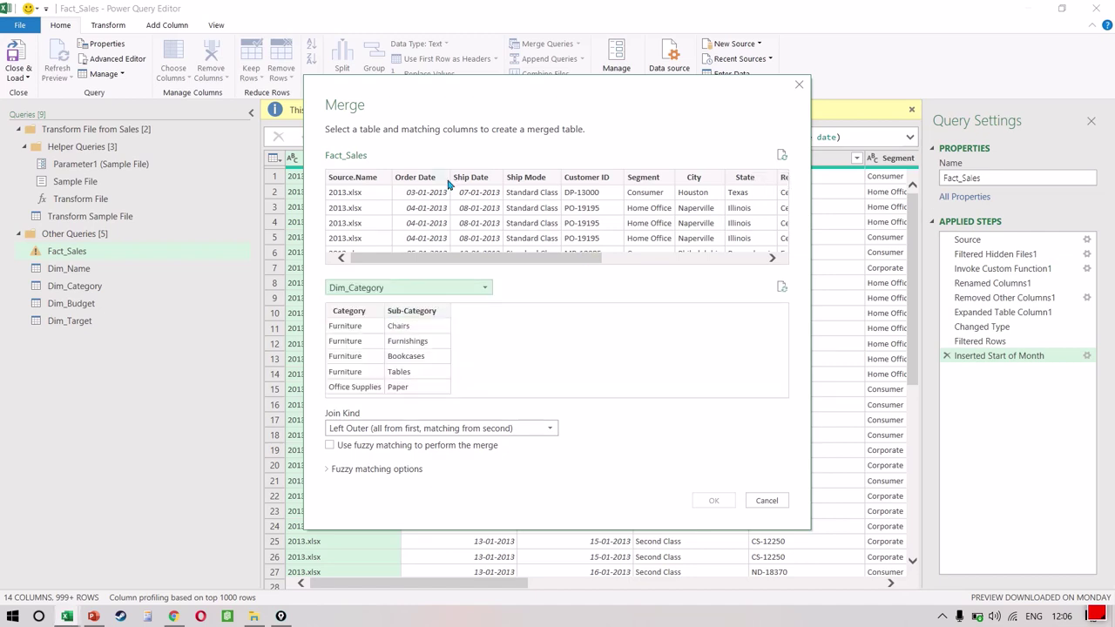
{"action": "left_click", "coordinate": [413, 313]}
{"action": "left_click_drag", "start_coordinate": [444, 258], "coordinate": [576, 262]}
{"action": "left_click", "coordinate": [616, 180]}
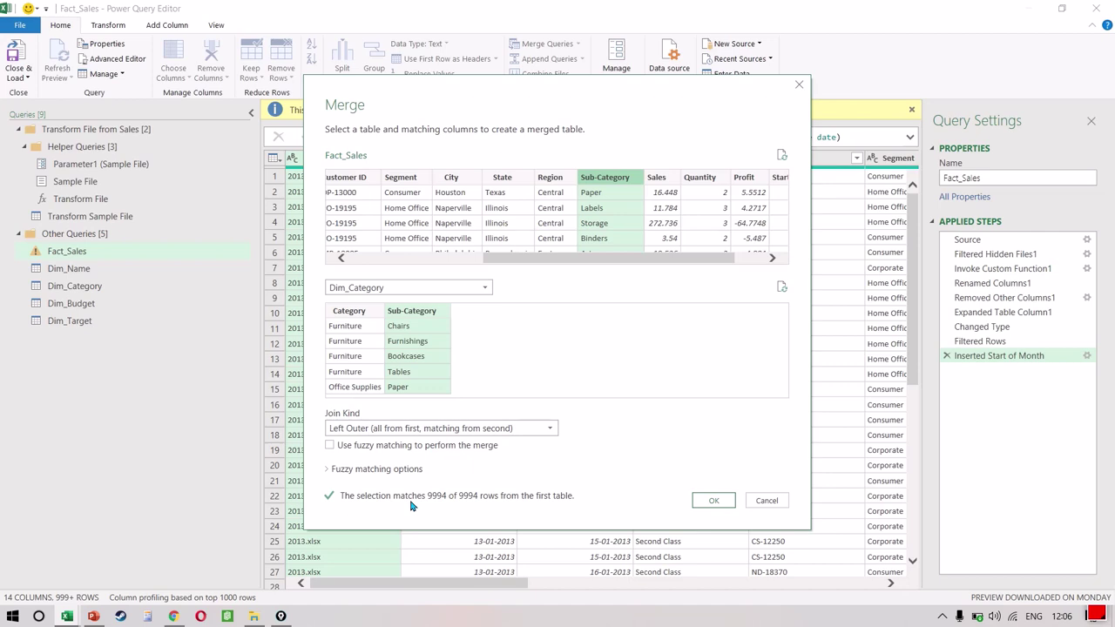
{"action": "left_click", "coordinate": [728, 501]}
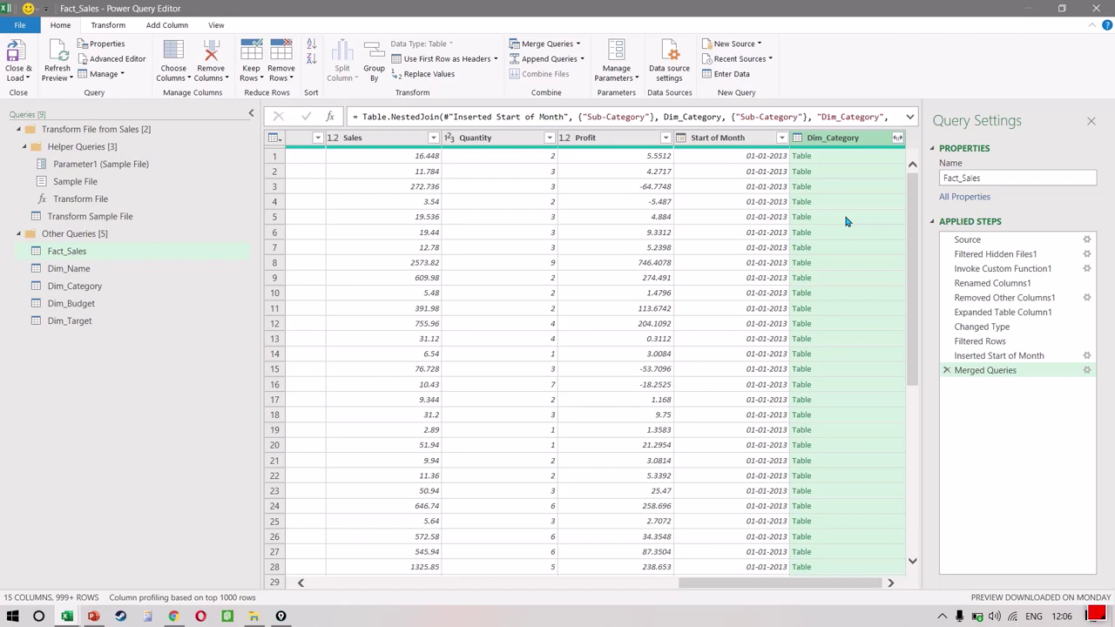
Expand the merged Dim_Category column in Fact_Sales to bring in only its Category field.
{"action": "left_click", "coordinate": [897, 138]}
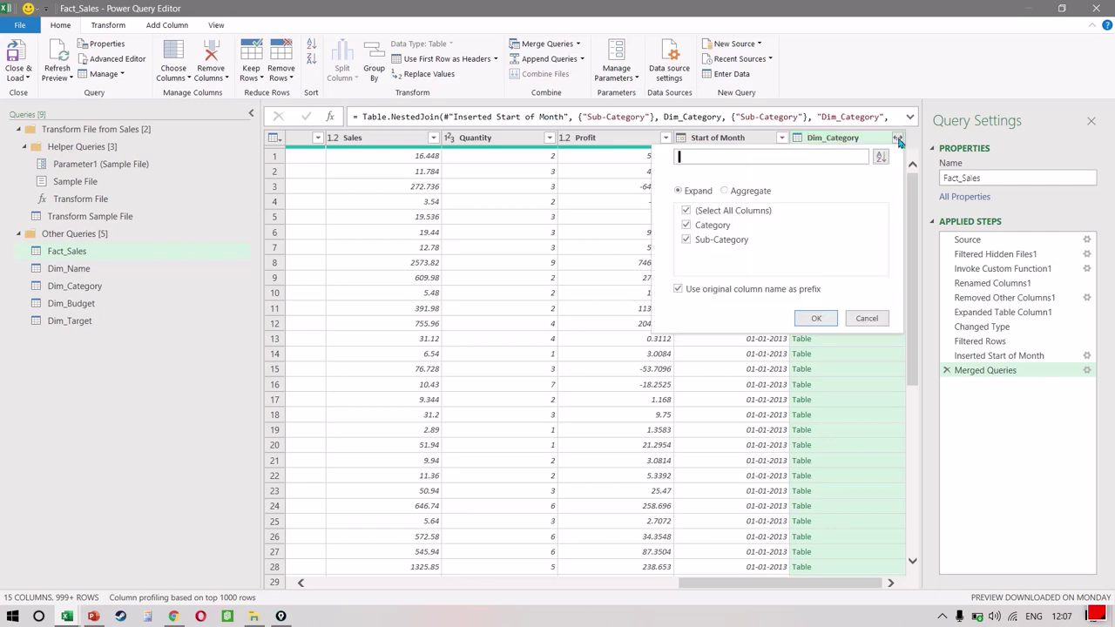
{"action": "left_click", "coordinate": [686, 239]}
{"action": "left_click", "coordinate": [821, 319]}
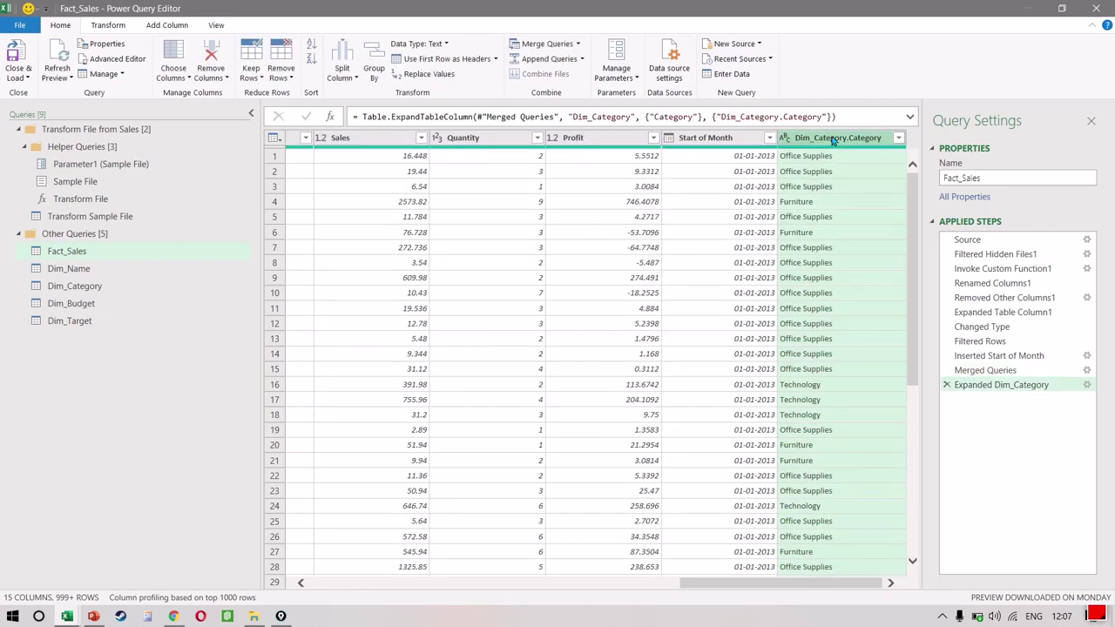
Rename the expanded column as Category and move it between Region and Sub-Category.
{"action": "double_click", "coordinate": [832, 139]}
{"action": "type", "text": "Ca"}
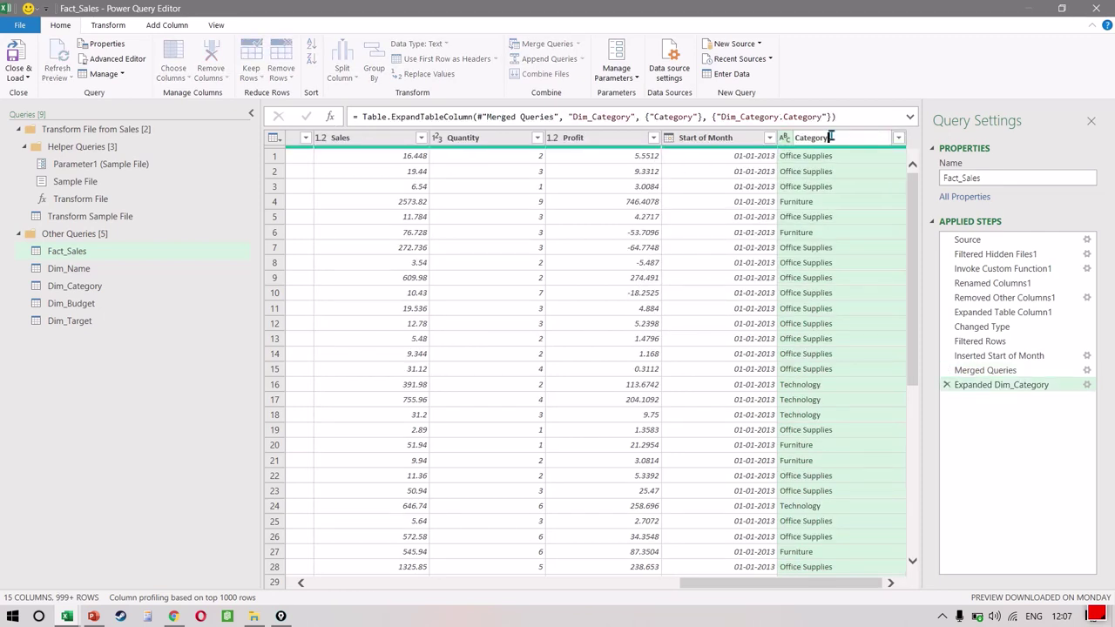
{"action": "type", "text": "tegory"}
{"action": "key", "text": "Return"}
{"action": "left_click_drag", "start_coordinate": [878, 142], "coordinate": [387, 138]}
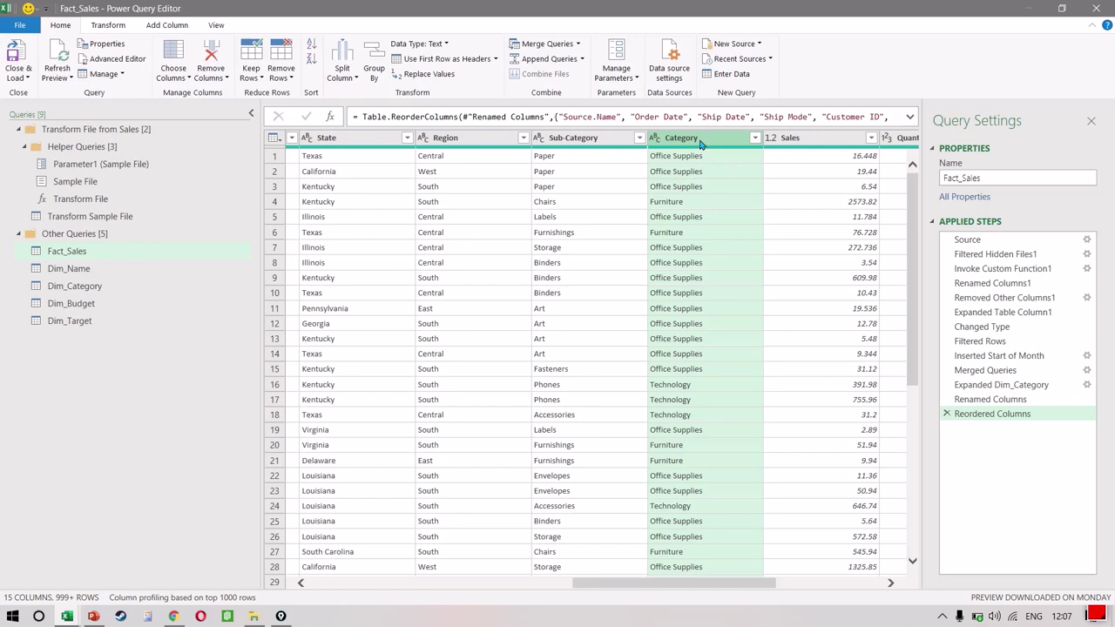
{"action": "left_click_drag", "start_coordinate": [699, 143], "coordinate": [558, 148]}
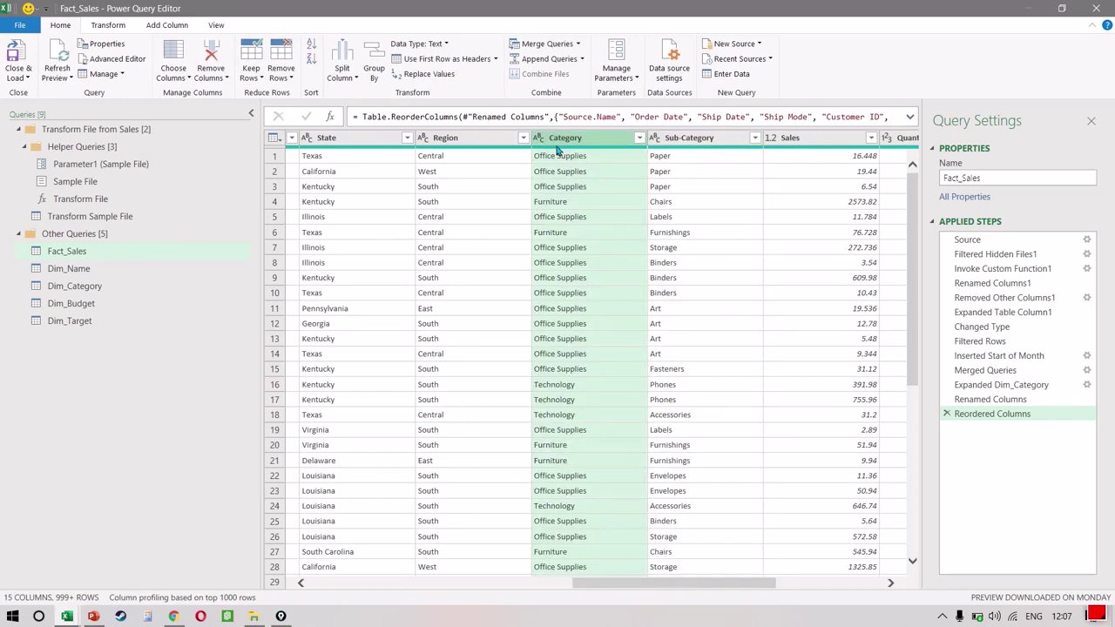
Merge Dim_Target into Fact_Sales with a left outer join, matching on Region and Category in that order.
{"action": "left_click", "coordinate": [547, 48]}
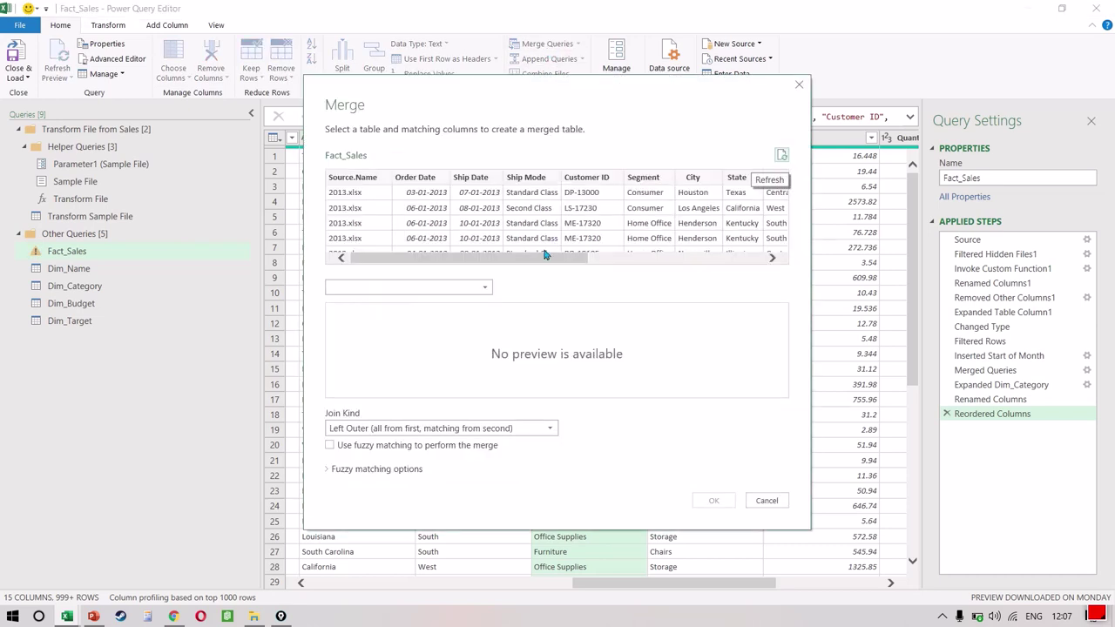
{"action": "left_click", "coordinate": [477, 289]}
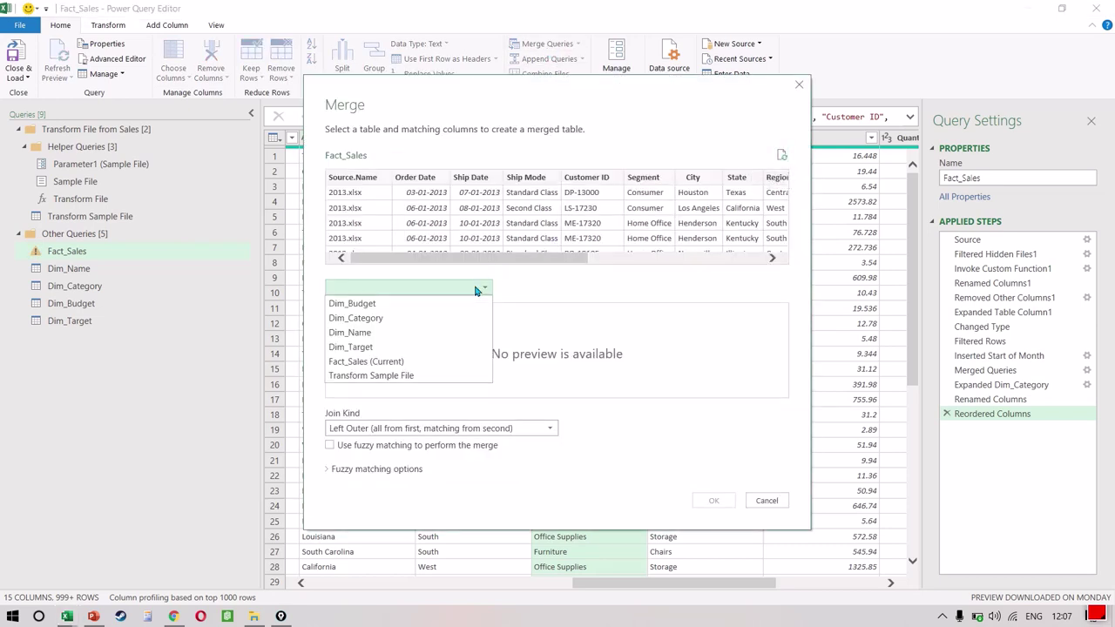
{"action": "left_click", "coordinate": [350, 347]}
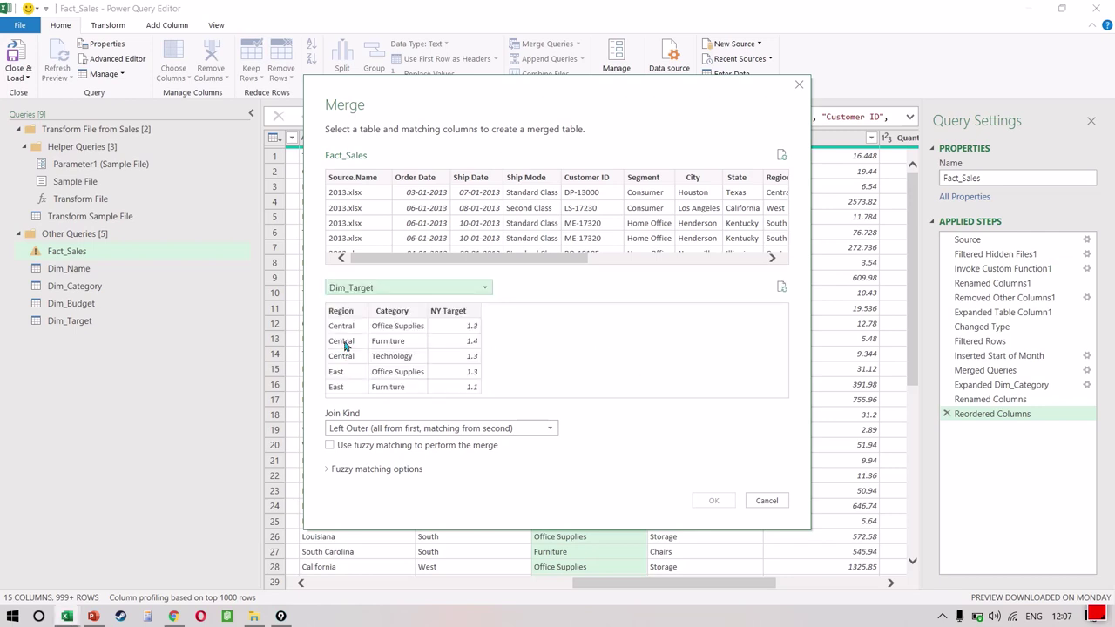
{"action": "left_click", "coordinate": [391, 311], "text": "ctrl"}
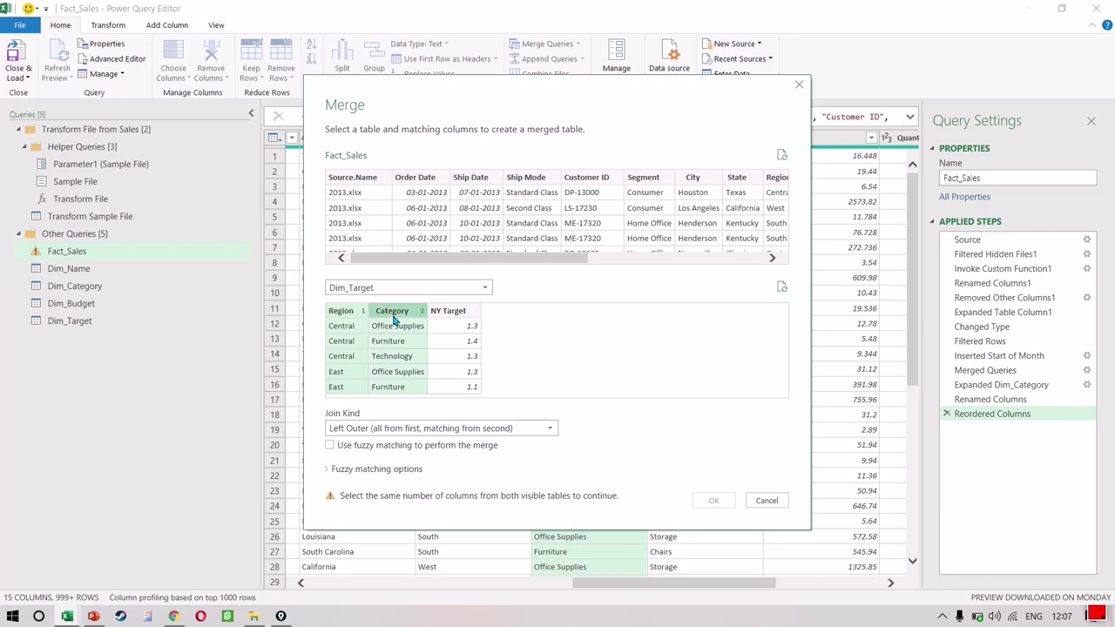
{"action": "left_click_drag", "start_coordinate": [526, 262], "coordinate": [642, 261]}
{"action": "left_click", "coordinate": [560, 184]}
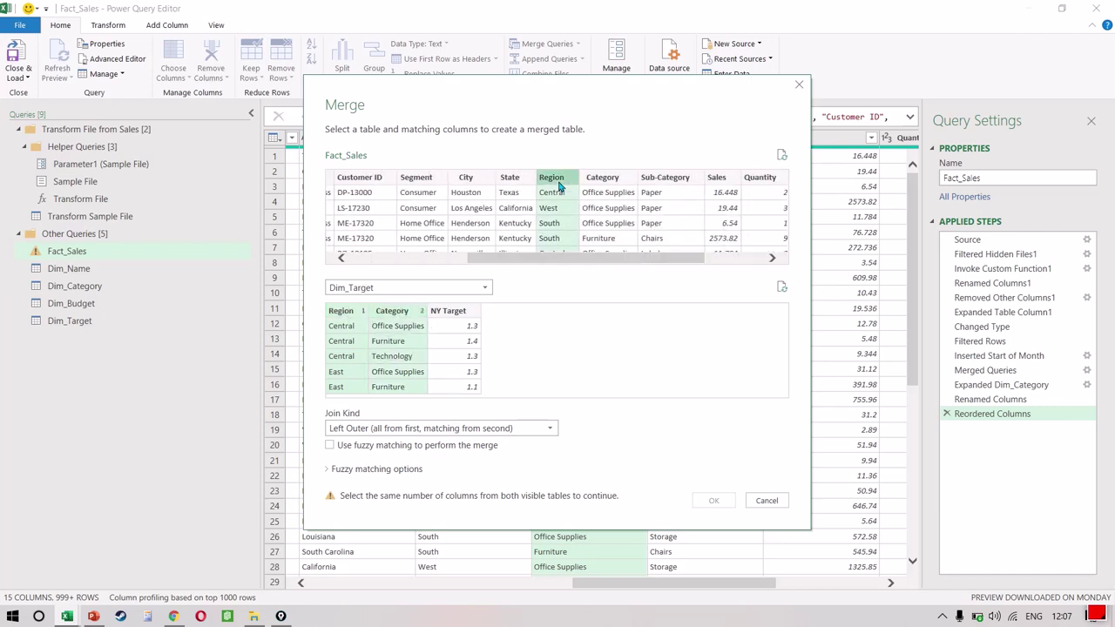
{"action": "left_click", "coordinate": [669, 184], "text": "ctrl"}
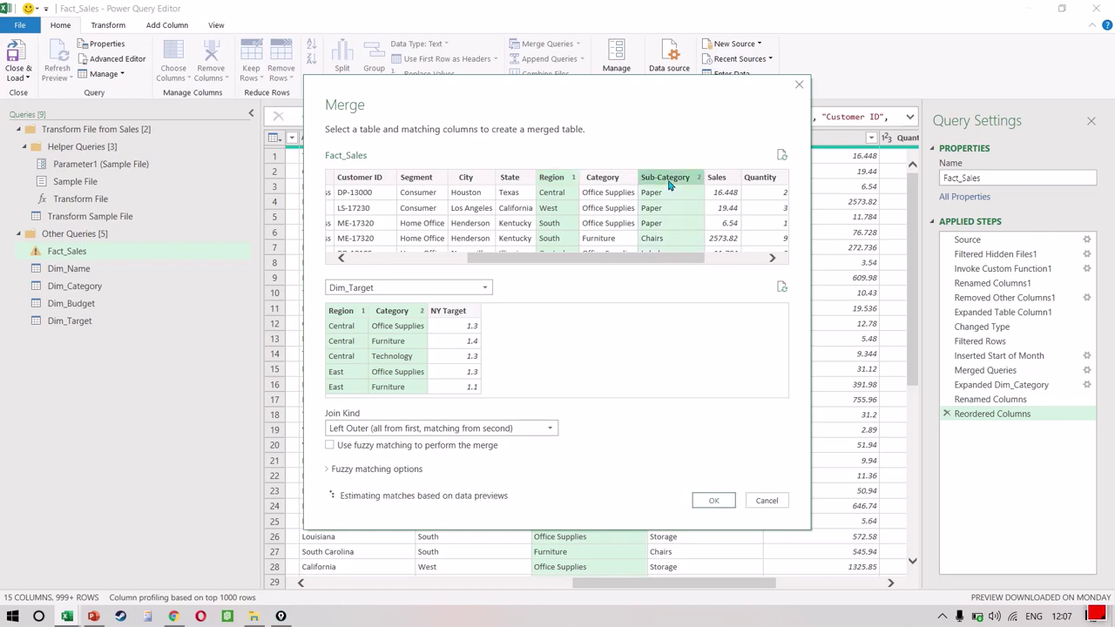
{"action": "left_click", "coordinate": [627, 183], "text": "ctrl"}
{"action": "left_click", "coordinate": [673, 179], "text": "ctrl"}
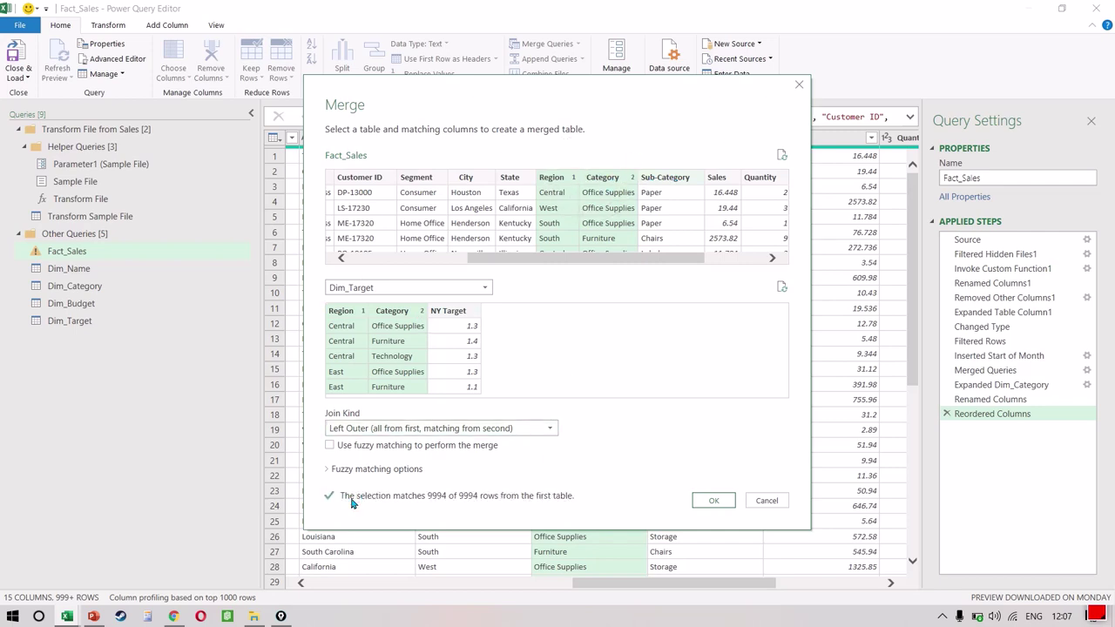
{"action": "left_click", "coordinate": [713, 499]}
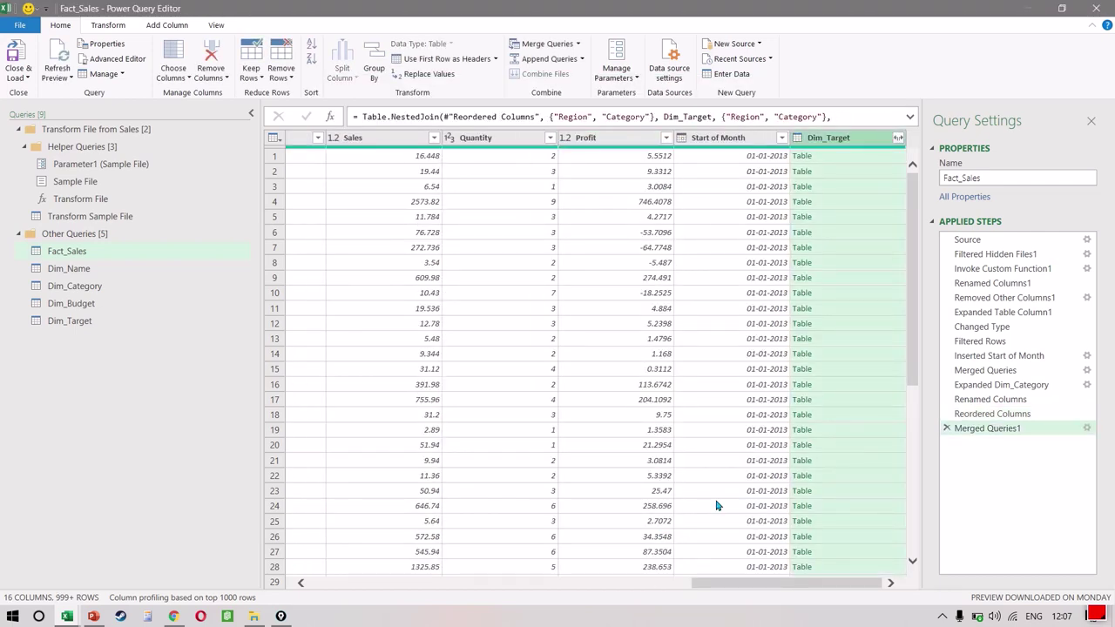
Expand the merged Dim_Target column to only its NY Target field and rename the resulting column as Target NY.
{"action": "left_click", "coordinate": [898, 140]}
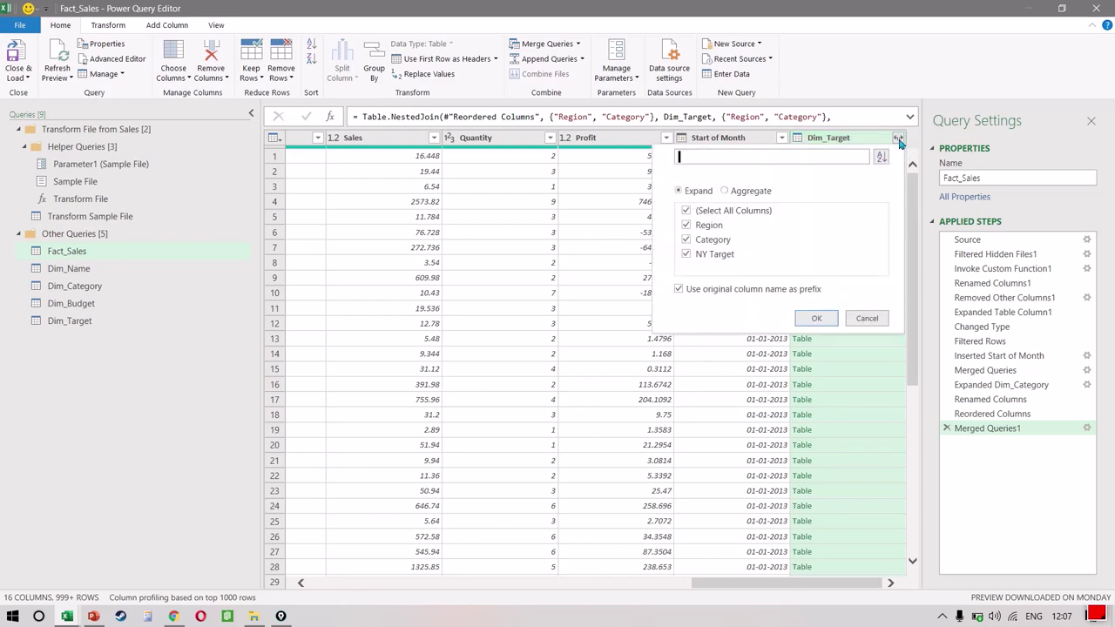
{"action": "left_click", "coordinate": [686, 211]}
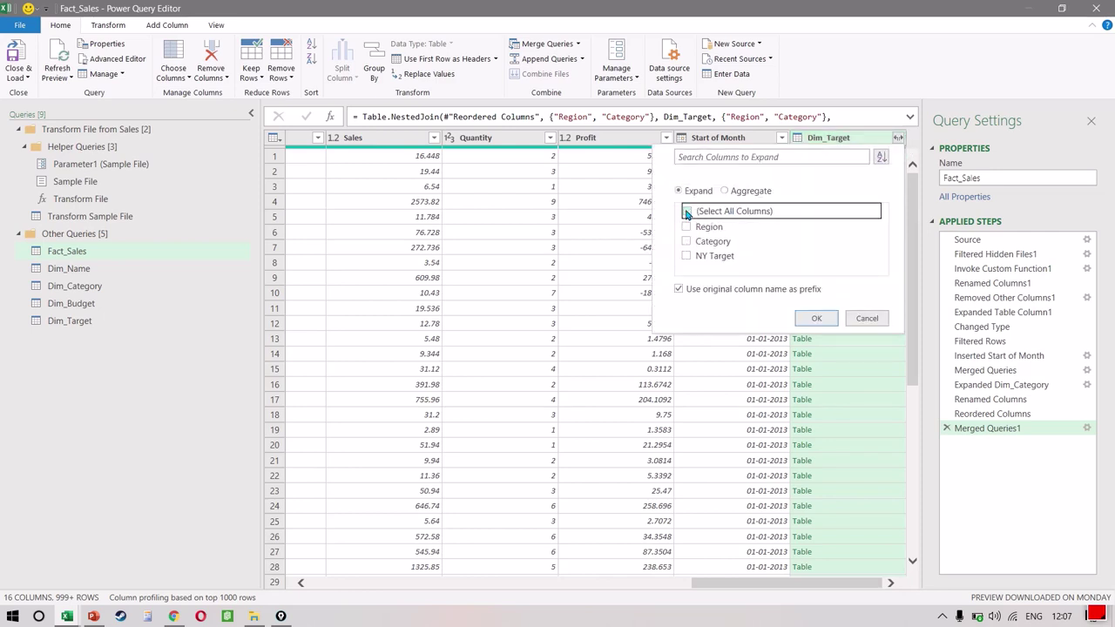
{"action": "left_click", "coordinate": [686, 256]}
{"action": "left_click", "coordinate": [826, 321]}
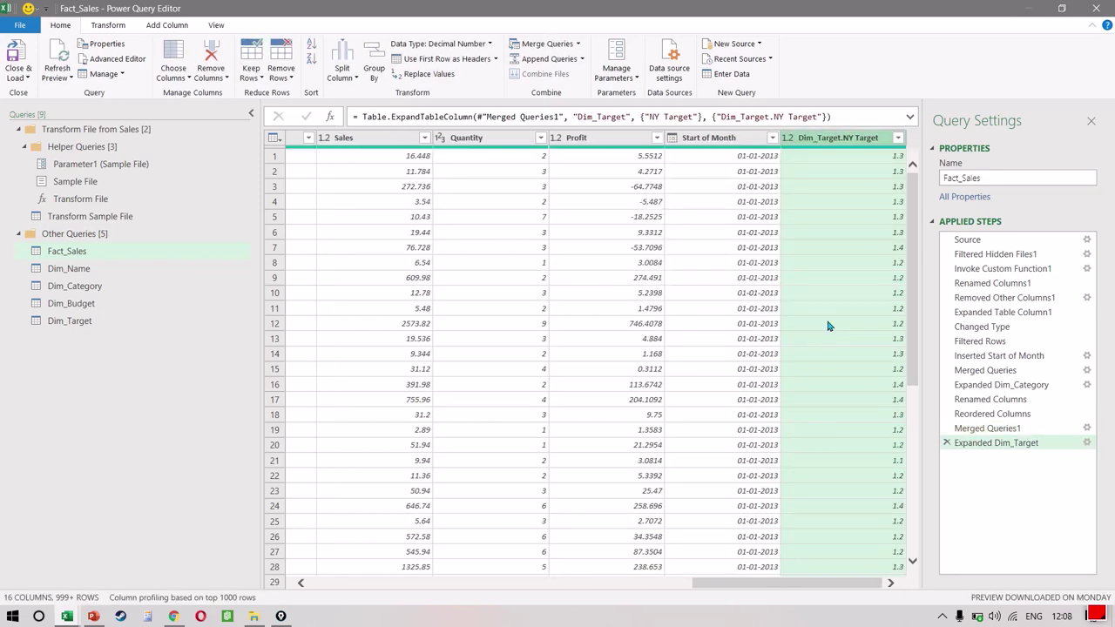
{"action": "double_click", "coordinate": [812, 140]}
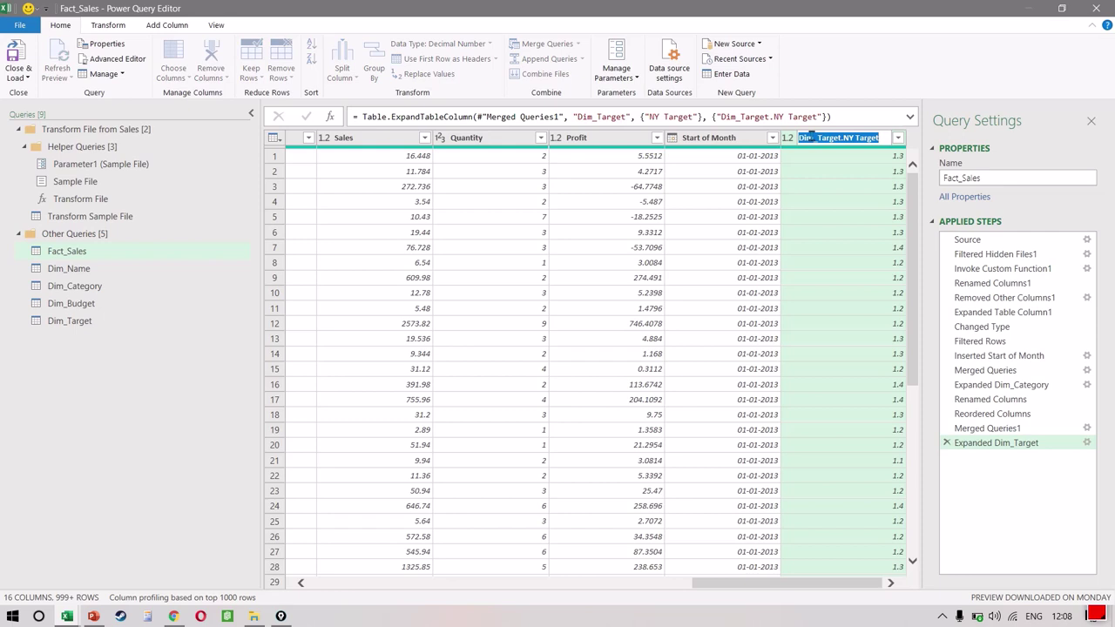
{"action": "type", "text": "Target NY"}
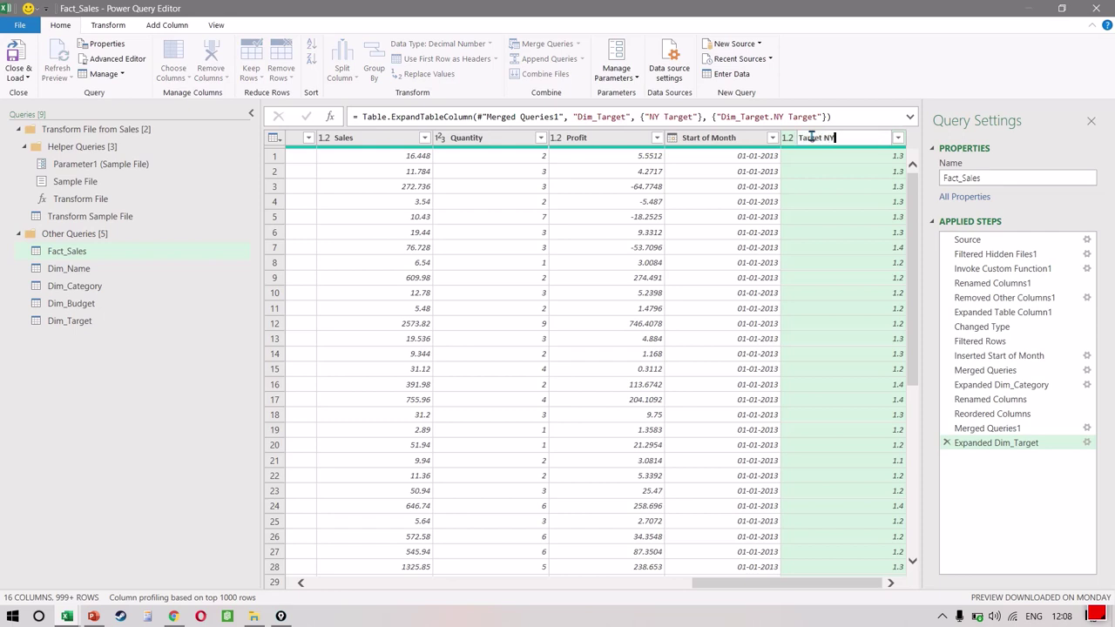
{"action": "key", "text": "Return"}
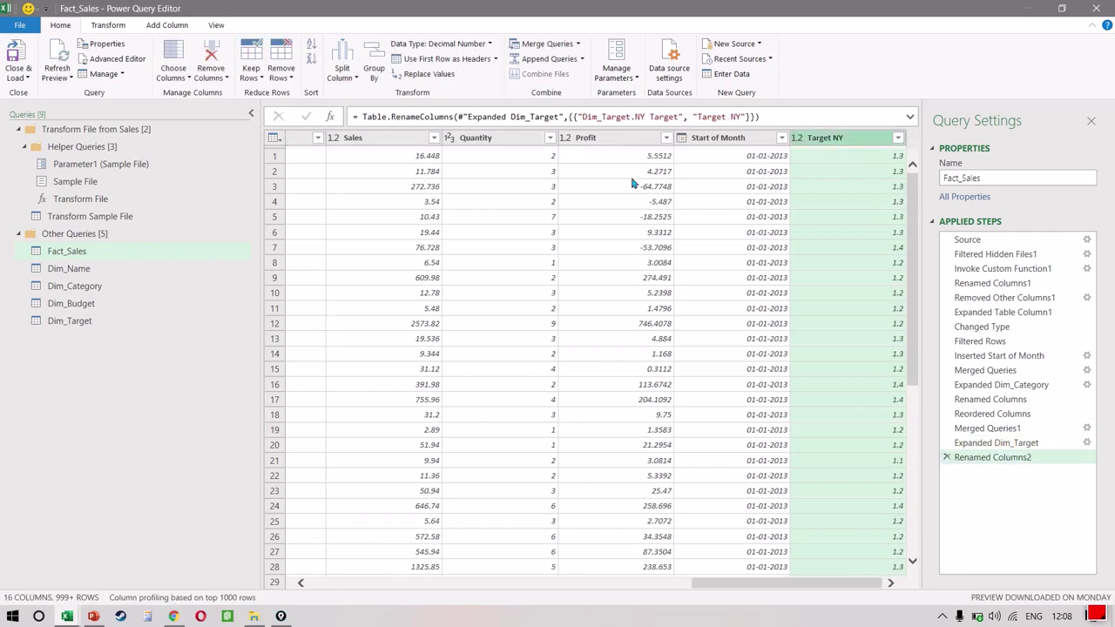
Add a custom column named 2017 Target to Fact_Sales with the formula [Target NY] * [Sales].
{"action": "left_click", "coordinate": [400, 141]}
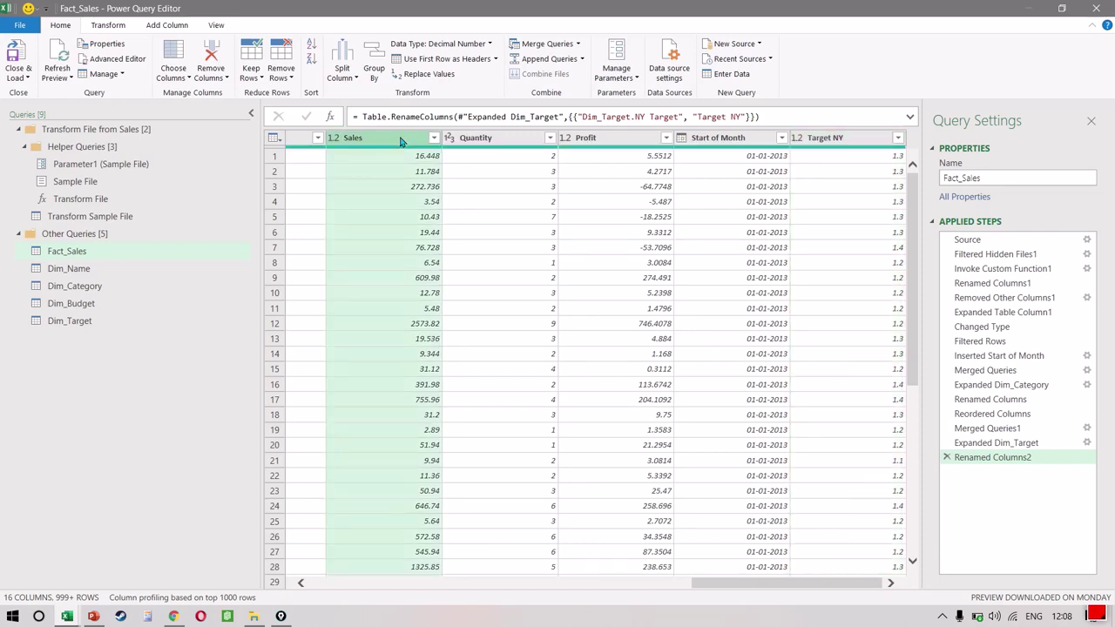
{"action": "left_click", "coordinate": [181, 28]}
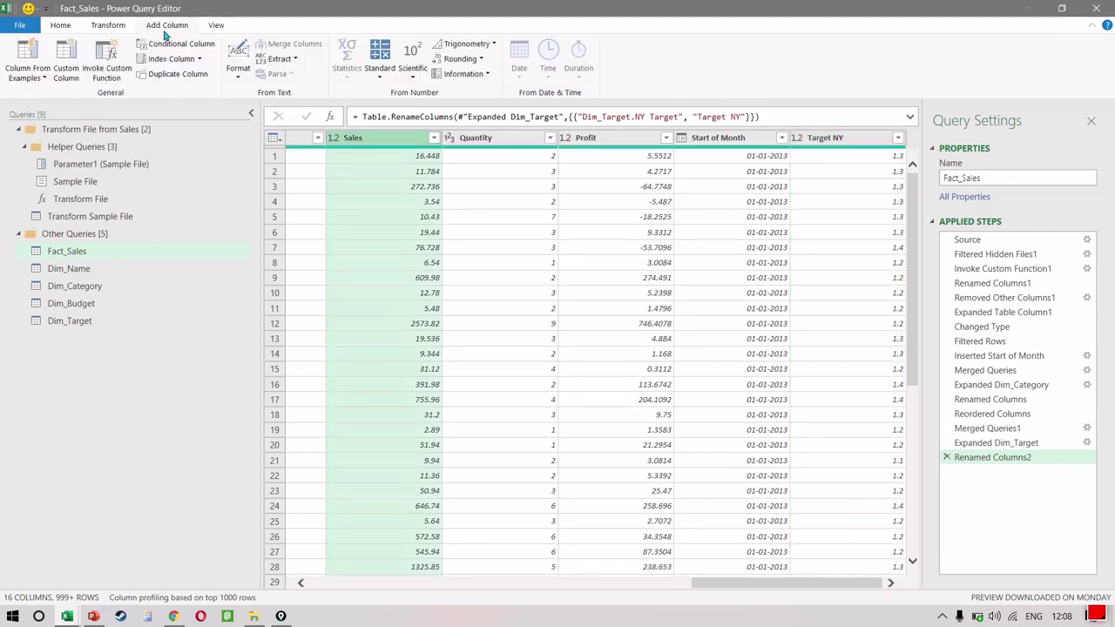
{"action": "left_click", "coordinate": [66, 73]}
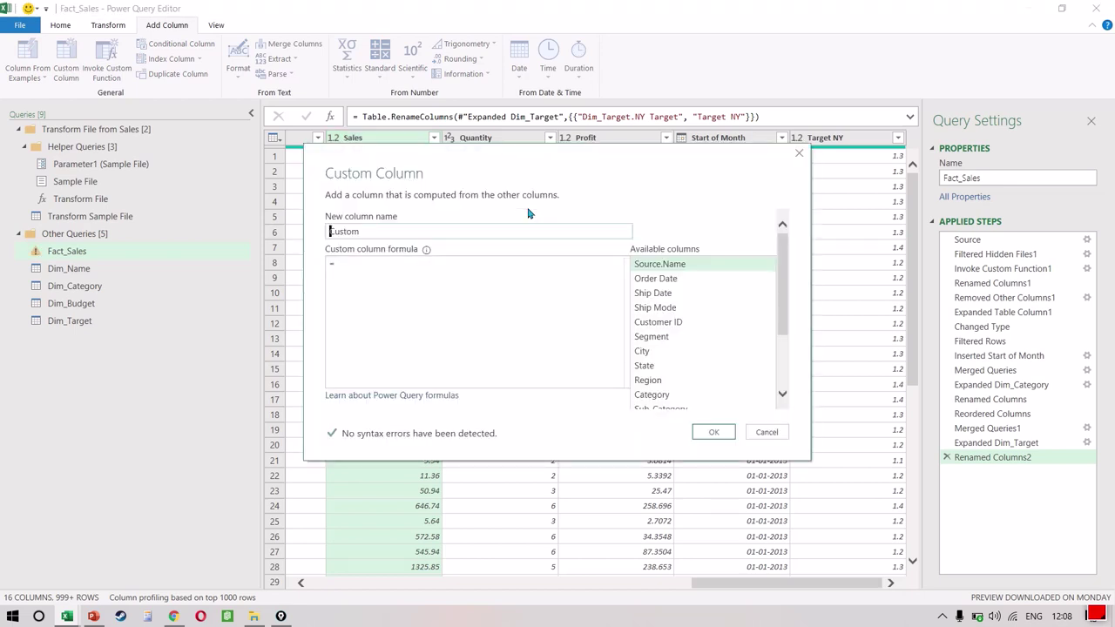
{"action": "type", "text": "2017 Target"}
{"action": "left_click", "coordinate": [450, 269]}
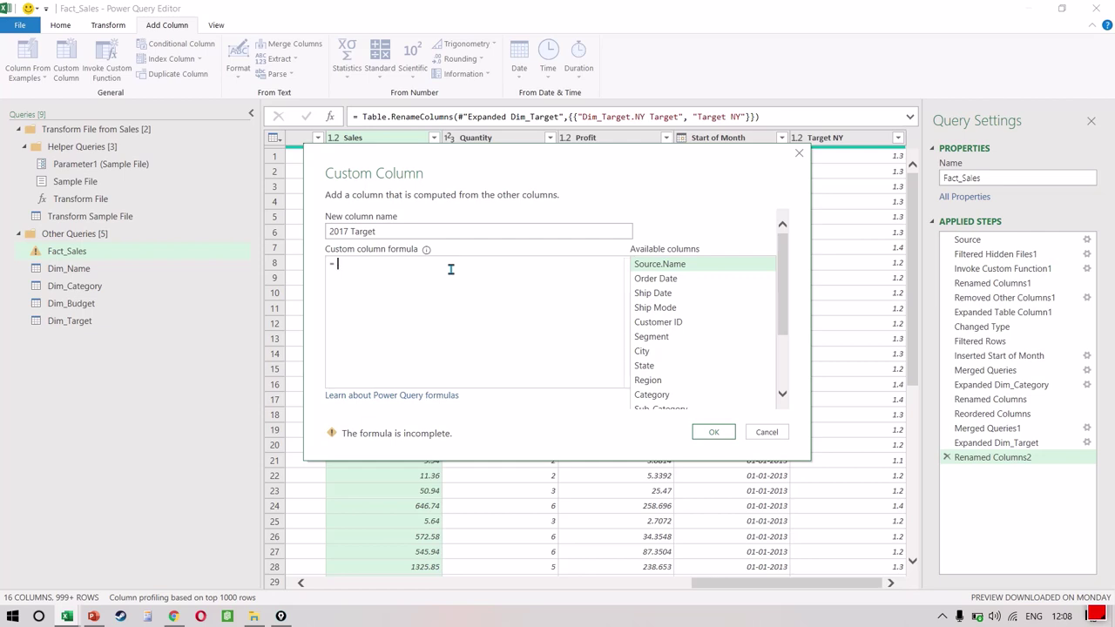
{"action": "scroll", "coordinate": [702, 366], "scroll_direction": "down", "scroll_amount": 5}
{"action": "double_click", "coordinate": [666, 385]}
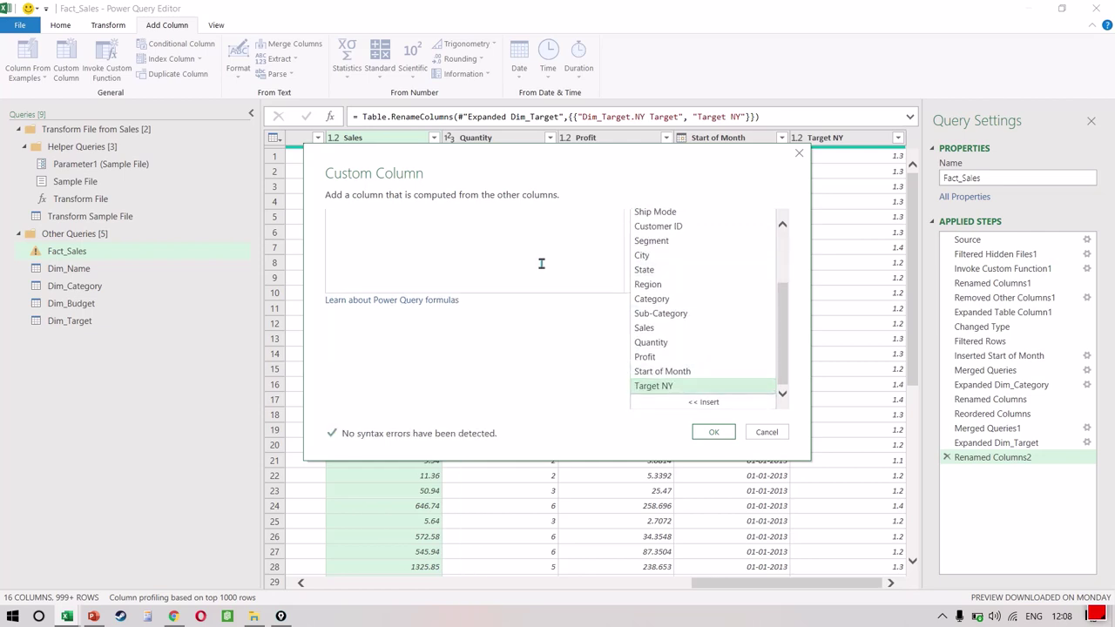
{"action": "scroll", "coordinate": [541, 263], "scroll_direction": "up", "scroll_amount": 3}
{"action": "type", "text": "*"}
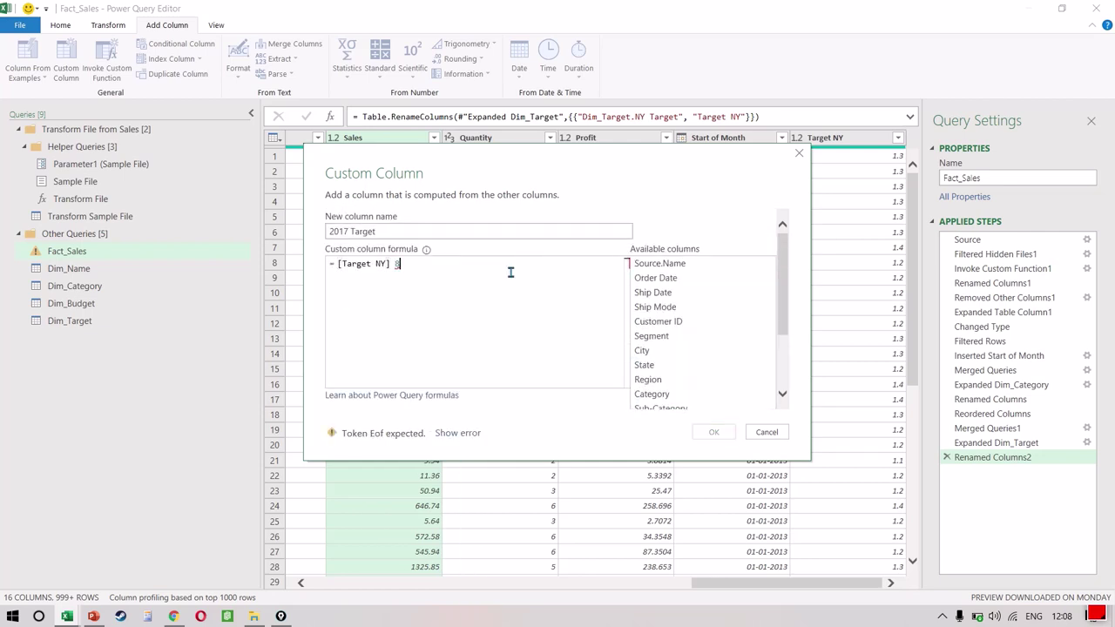
{"action": "scroll", "coordinate": [720, 361], "scroll_direction": "down", "scroll_amount": 3}
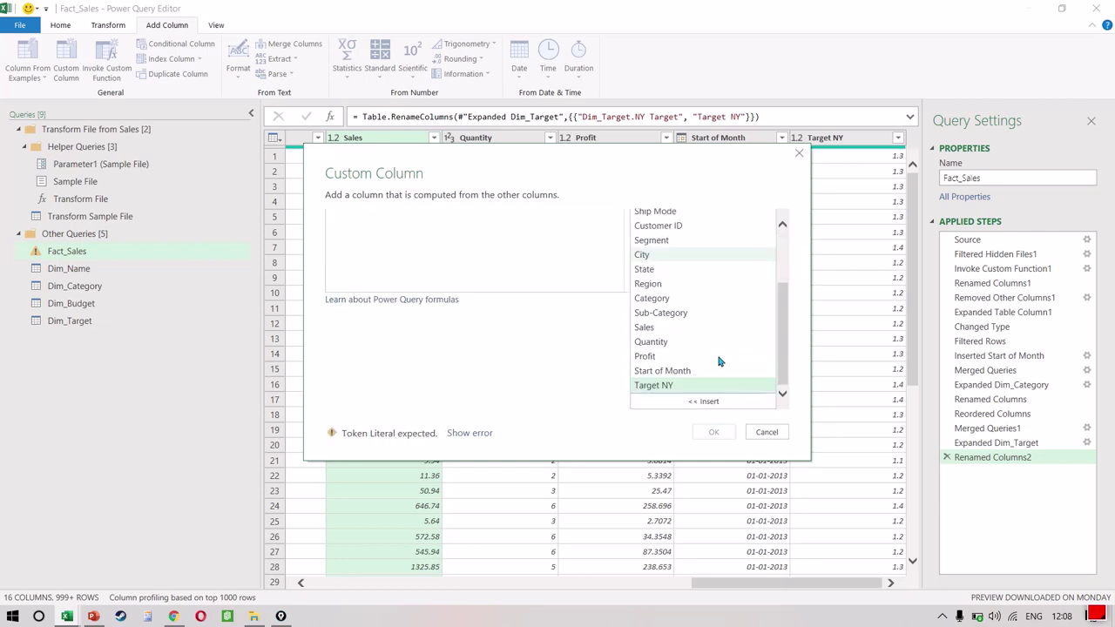
{"action": "double_click", "coordinate": [687, 328]}
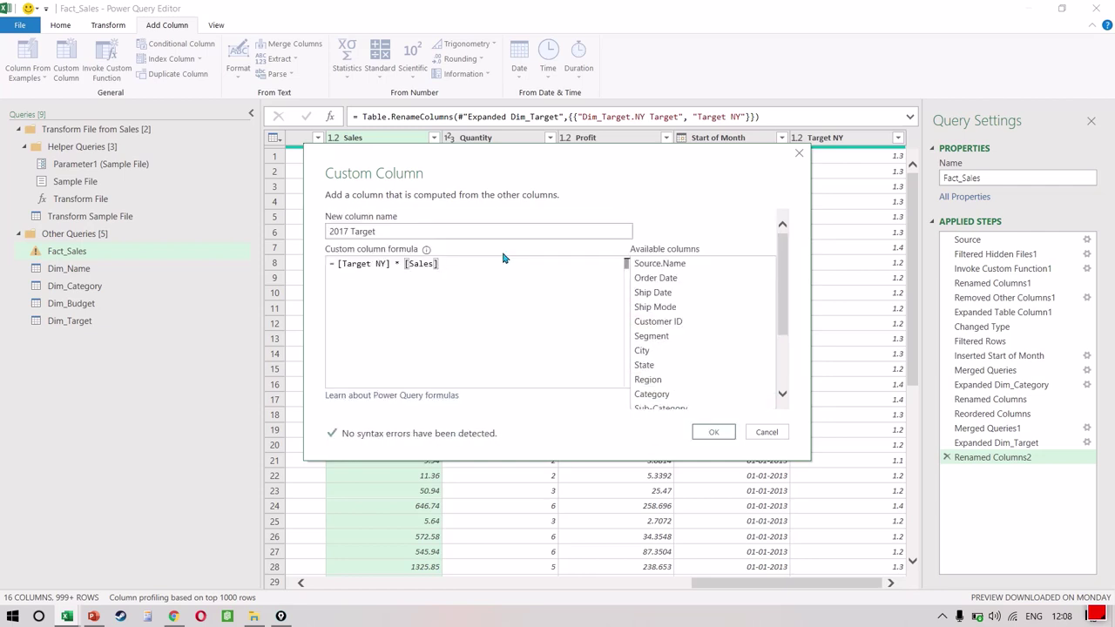
{"action": "left_click", "coordinate": [713, 433]}
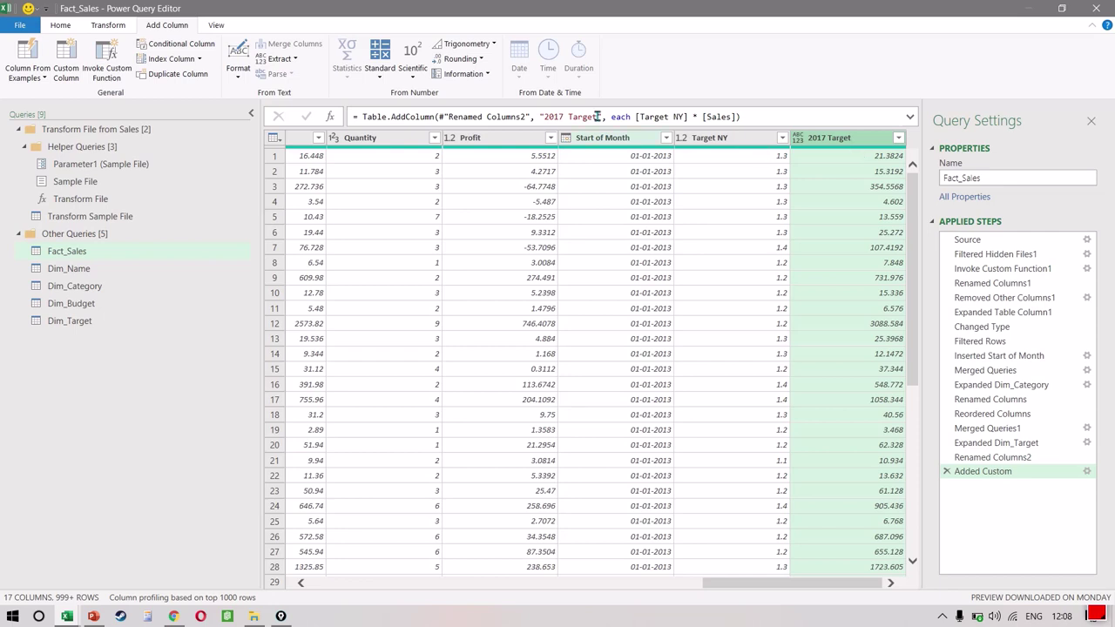
{"action": "left_click", "coordinate": [178, 43]}
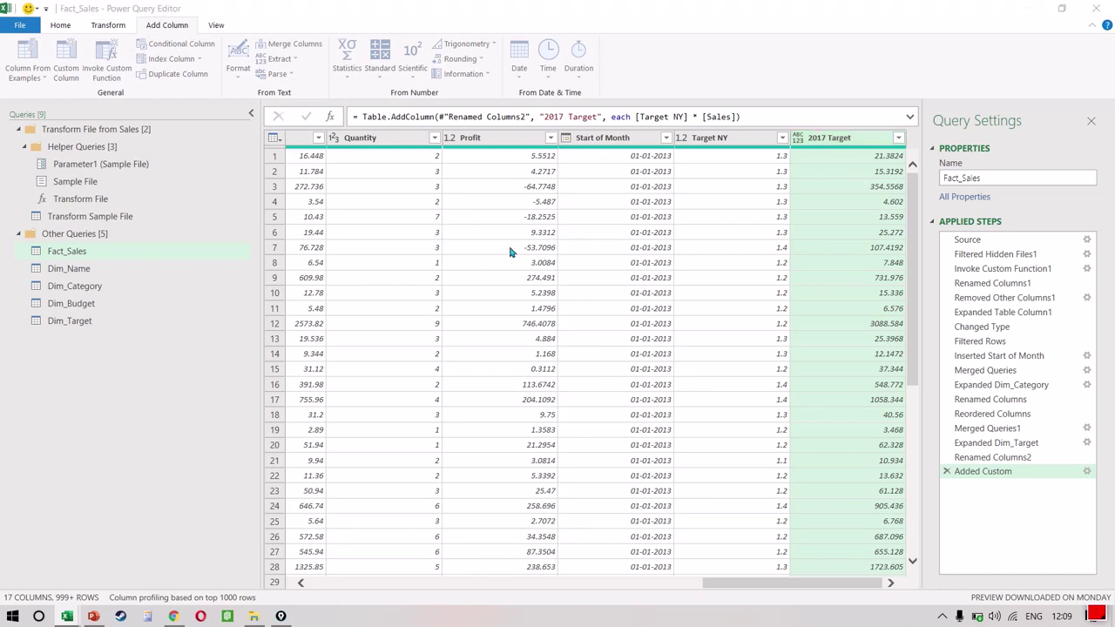
{"action": "left_click", "coordinate": [346, 297]}
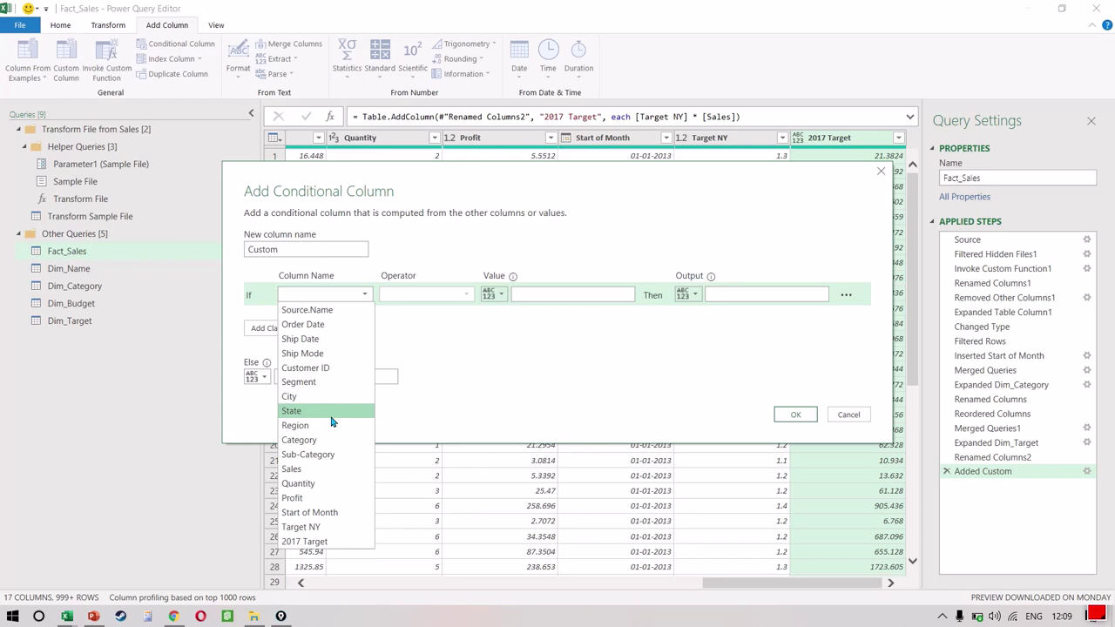
{"action": "key", "text": "Escape"}
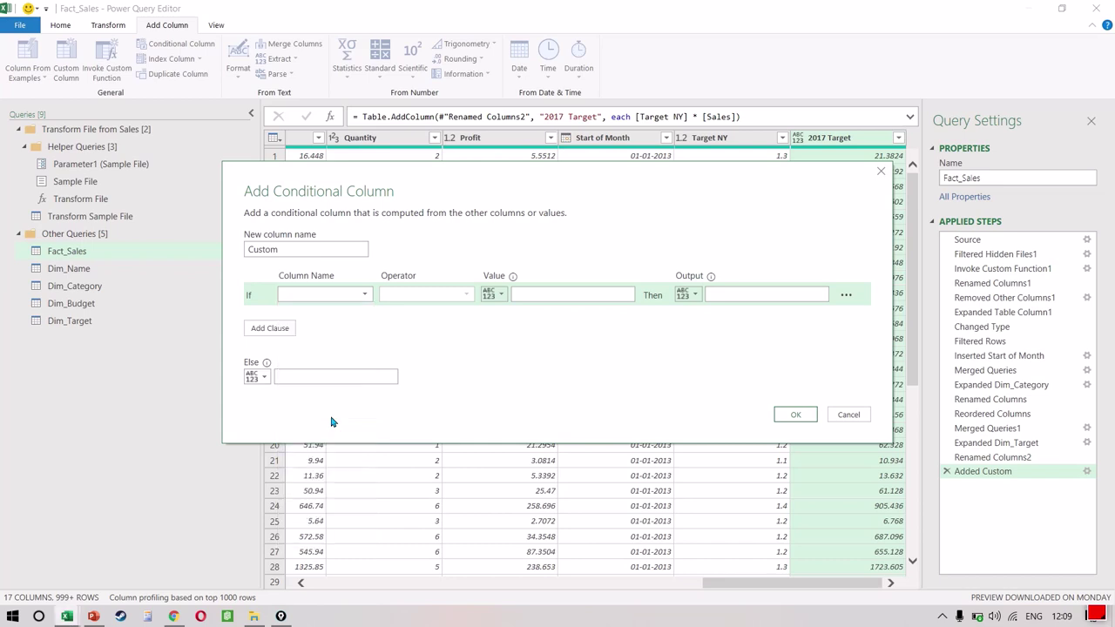
{"action": "left_click", "coordinate": [847, 415]}
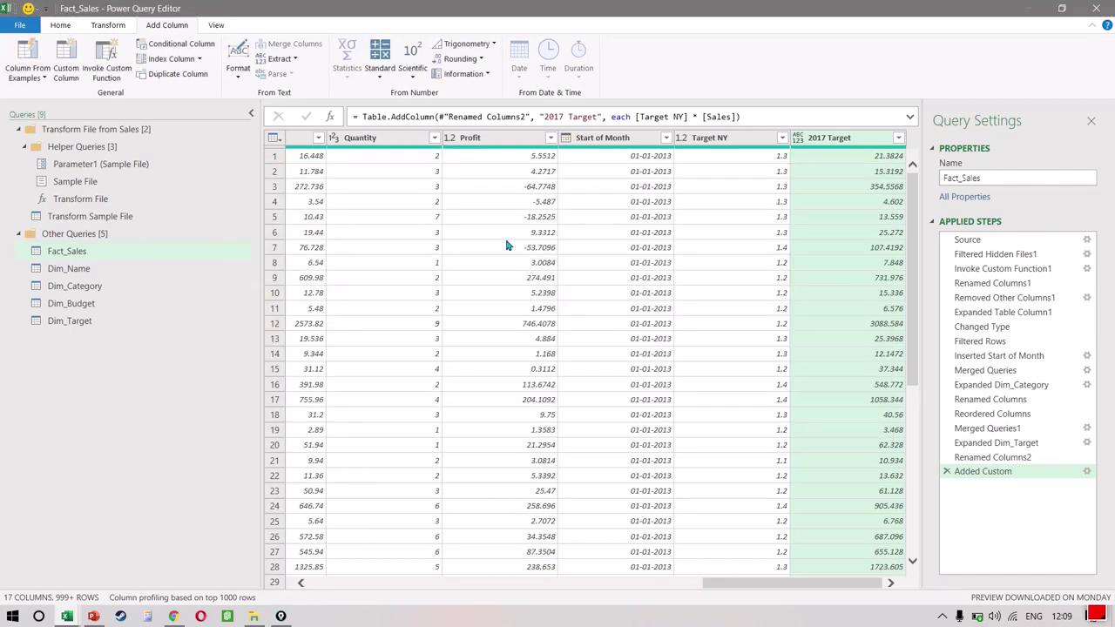
Add a column to Fact_Sales that extracts the year from Order Date.
{"action": "scroll", "coordinate": [508, 247], "scroll_direction": "left", "scroll_amount": 10}
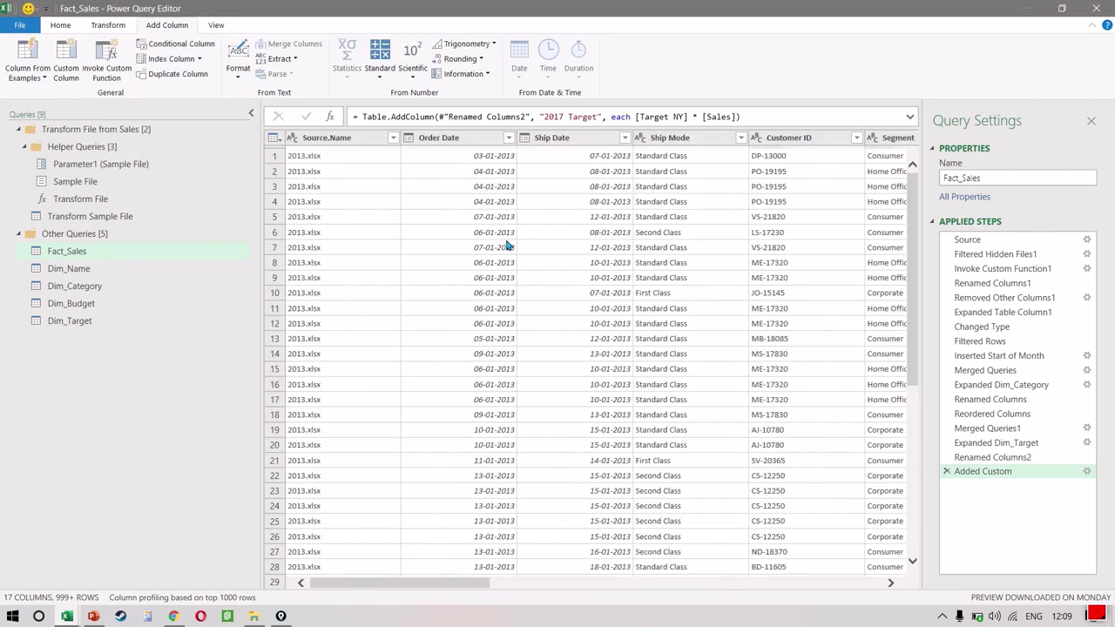
{"action": "left_click", "coordinate": [450, 142]}
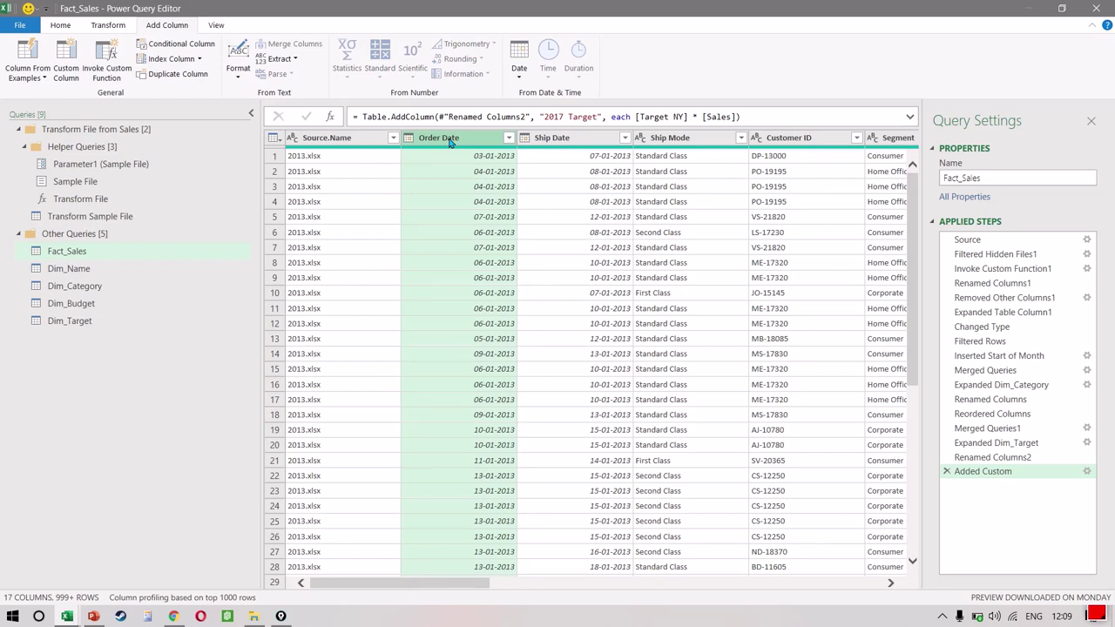
{"action": "left_click", "coordinate": [519, 73]}
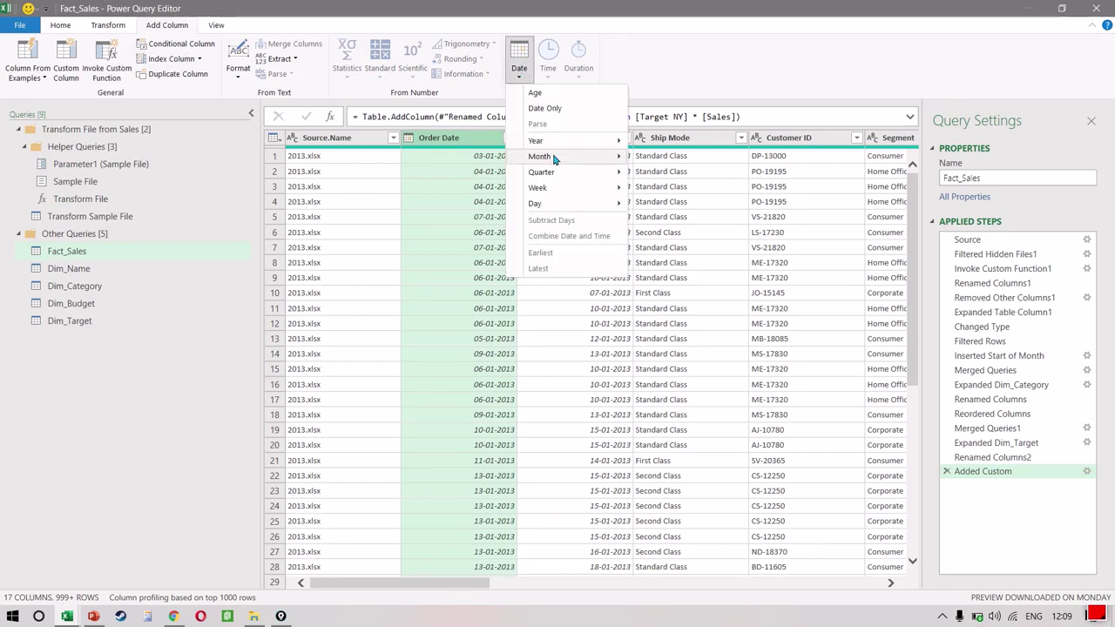
{"action": "mouse_move", "coordinate": [610, 140]}
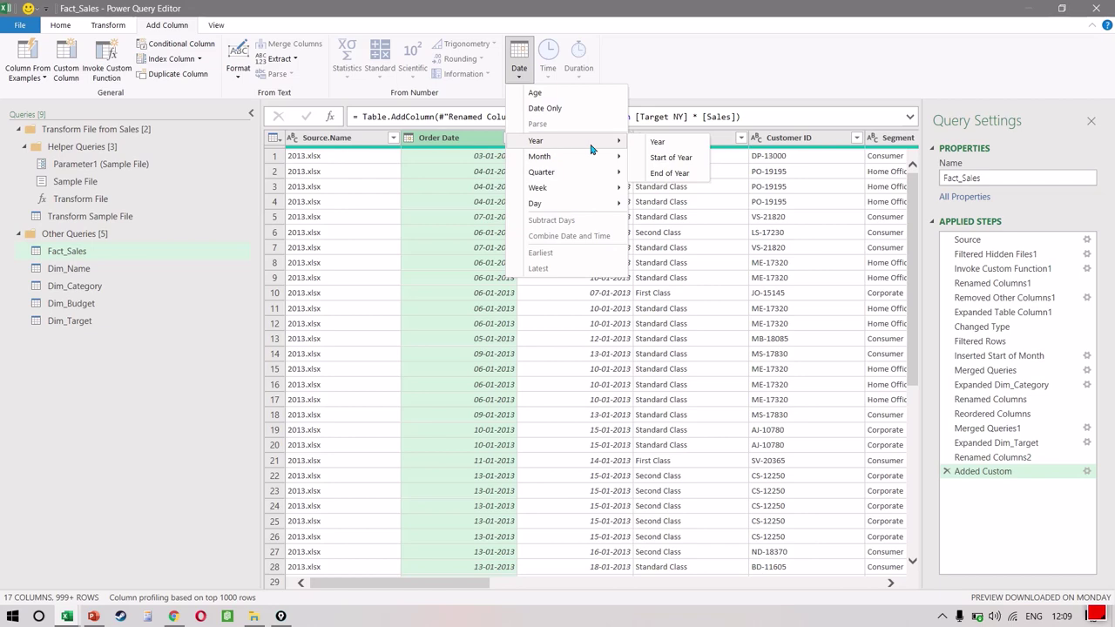
{"action": "left_click", "coordinate": [674, 144]}
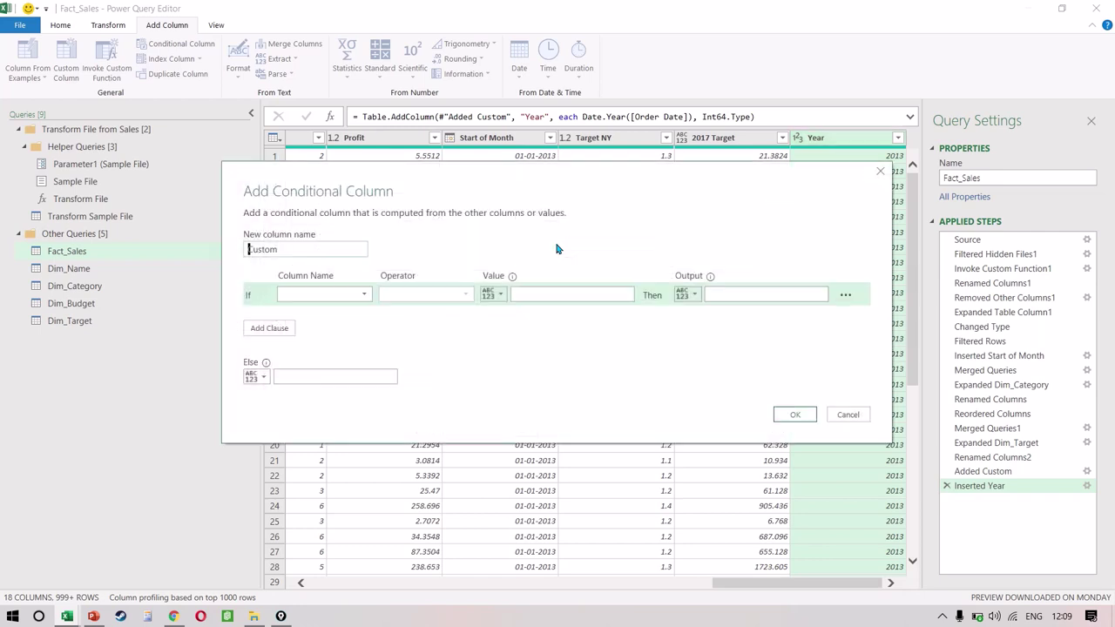
Define a conditional column clause where Year equals 2016 and the output is taken from a column.
{"action": "left_click", "coordinate": [313, 301]}
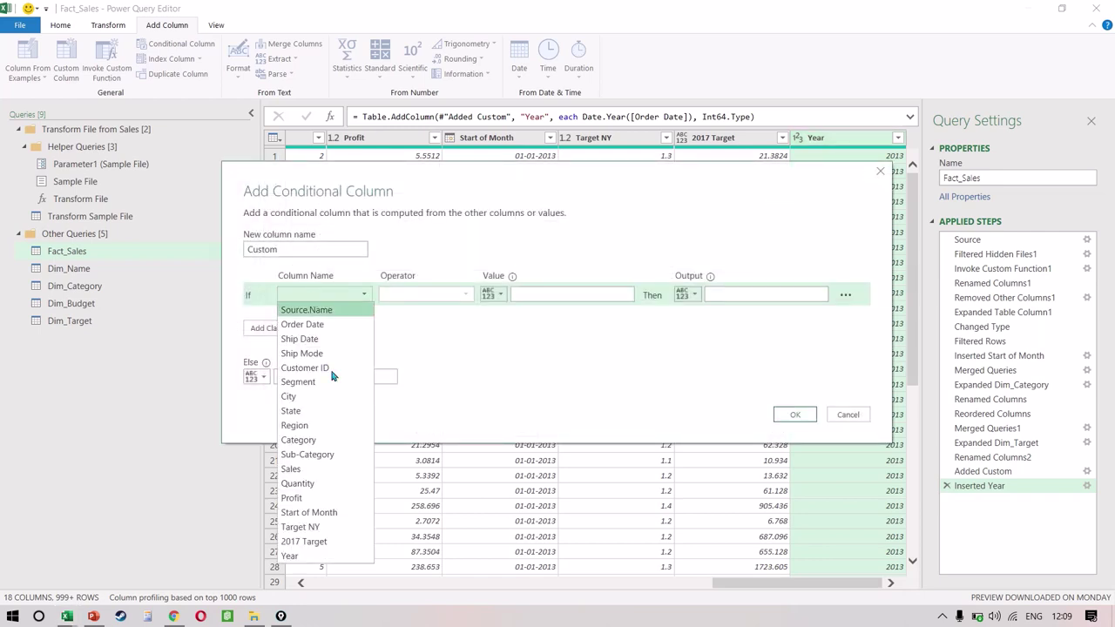
{"action": "left_click", "coordinate": [322, 556]}
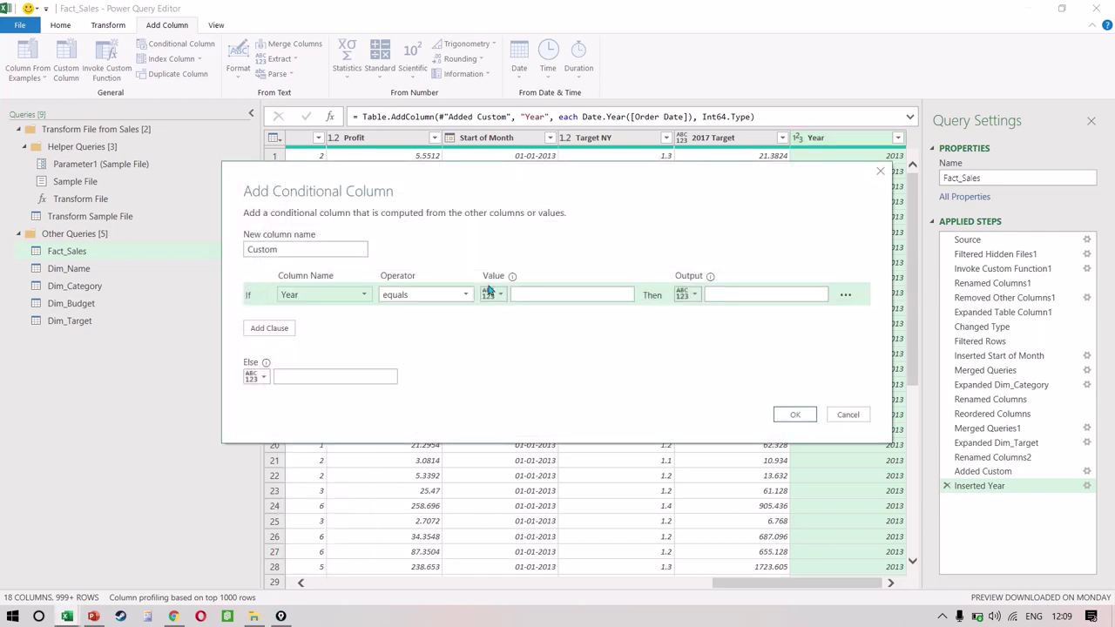
{"action": "left_click", "coordinate": [587, 295]}
{"action": "type", "text": "2016"}
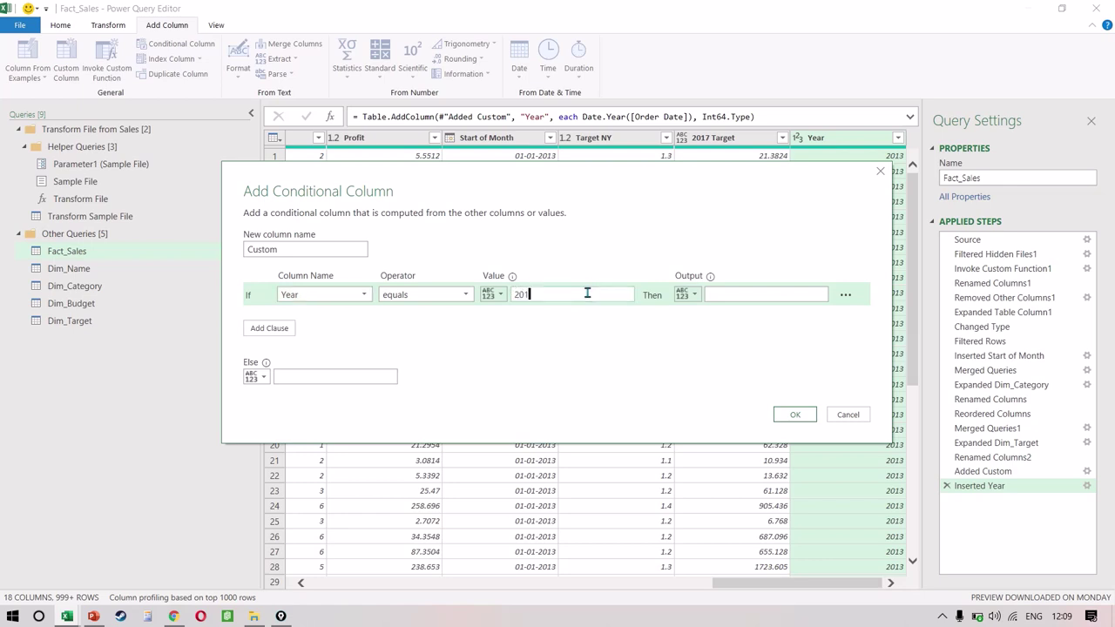
{"action": "left_click", "coordinate": [719, 293]}
{"action": "left_click", "coordinate": [692, 296]}
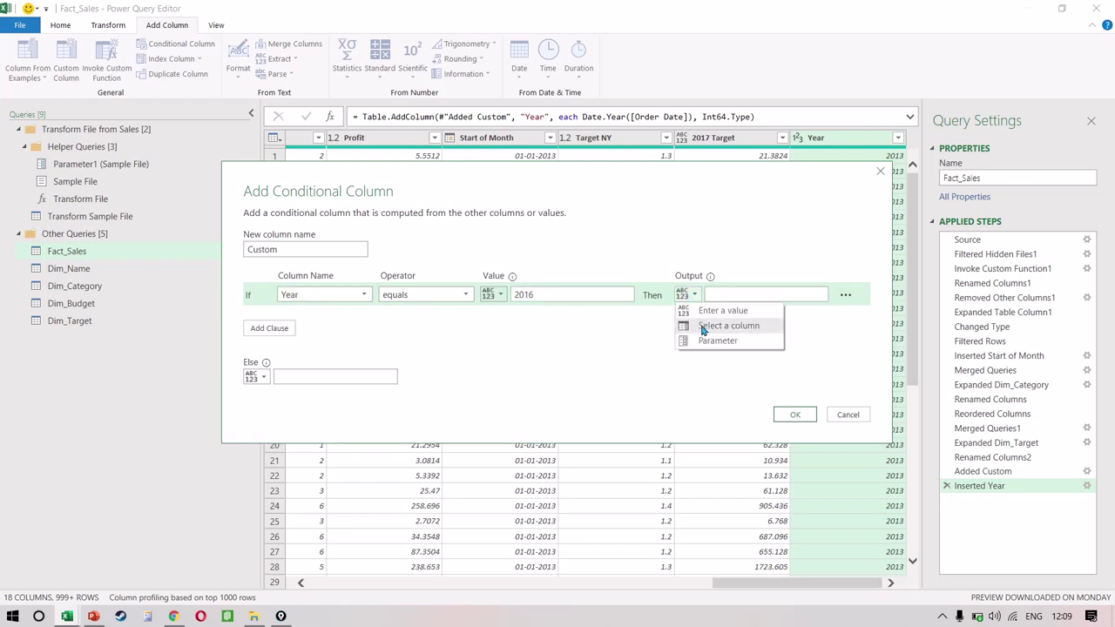
{"action": "left_click", "coordinate": [705, 323]}
{"action": "left_click", "coordinate": [740, 296]}
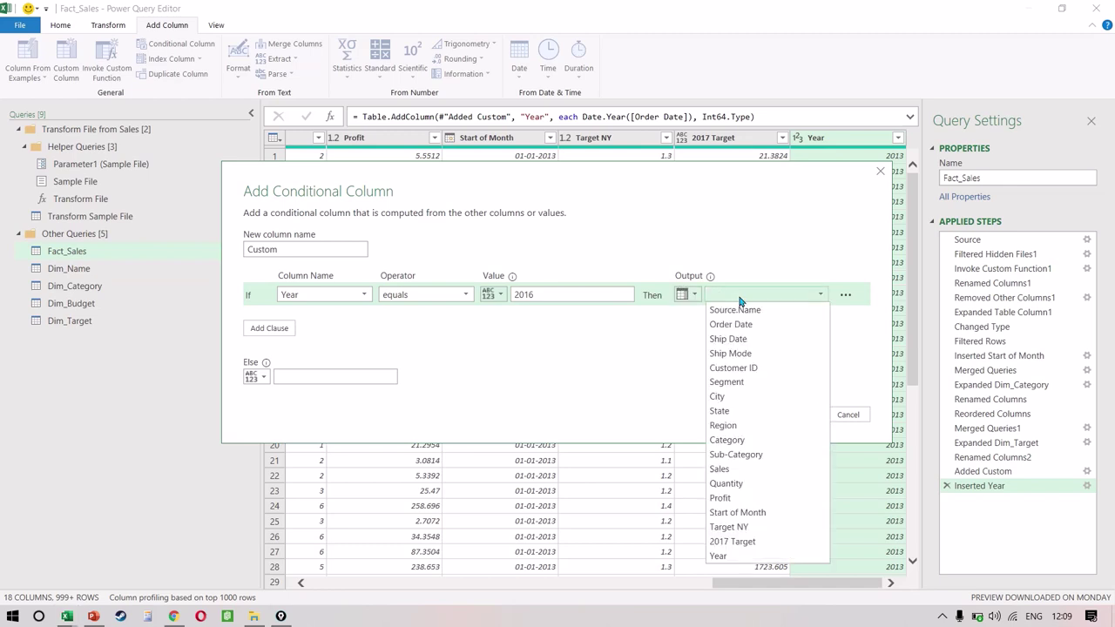
Complete the conditional column so that rows with Year equal to 2016 return the 2017 Target column, and all others return 0.
{"action": "left_click", "coordinate": [757, 541]}
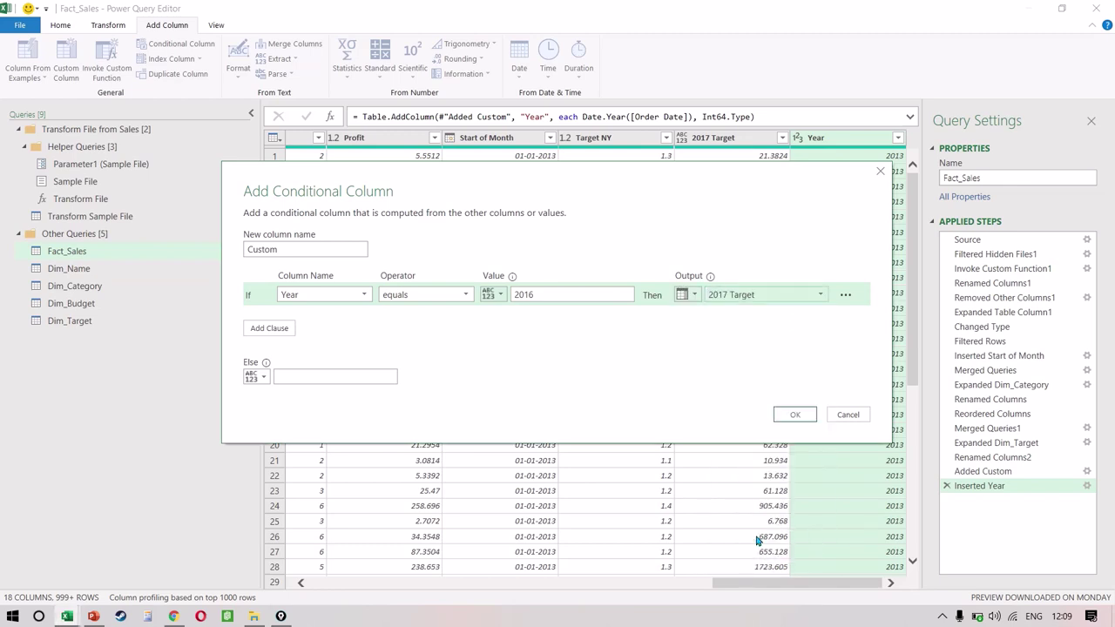
{"action": "left_click", "coordinate": [308, 369]}
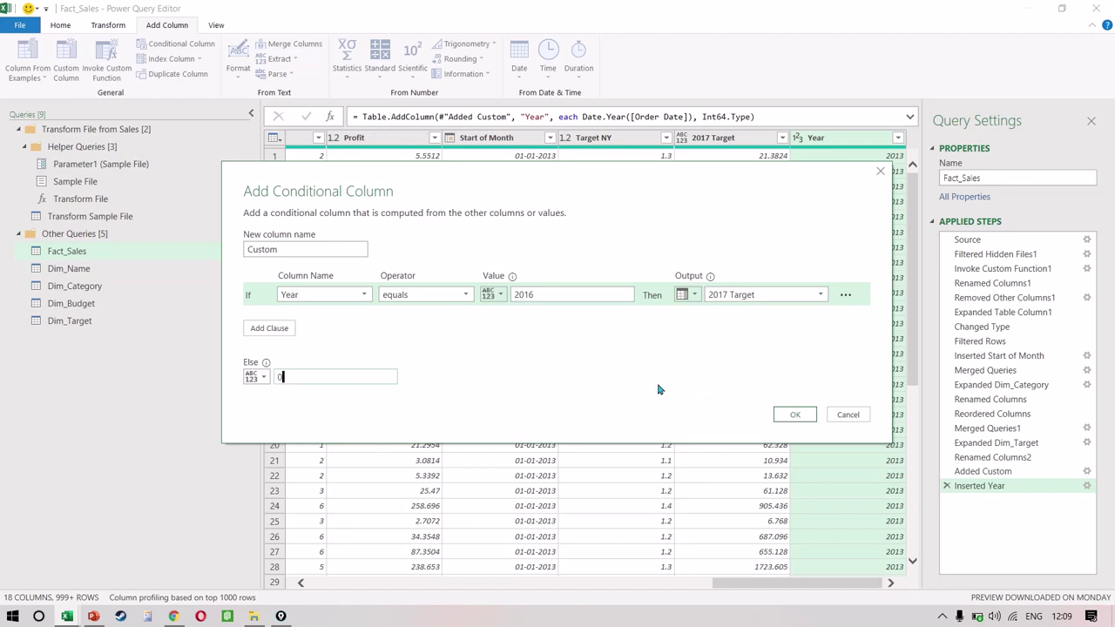
{"action": "left_click", "coordinate": [793, 419]}
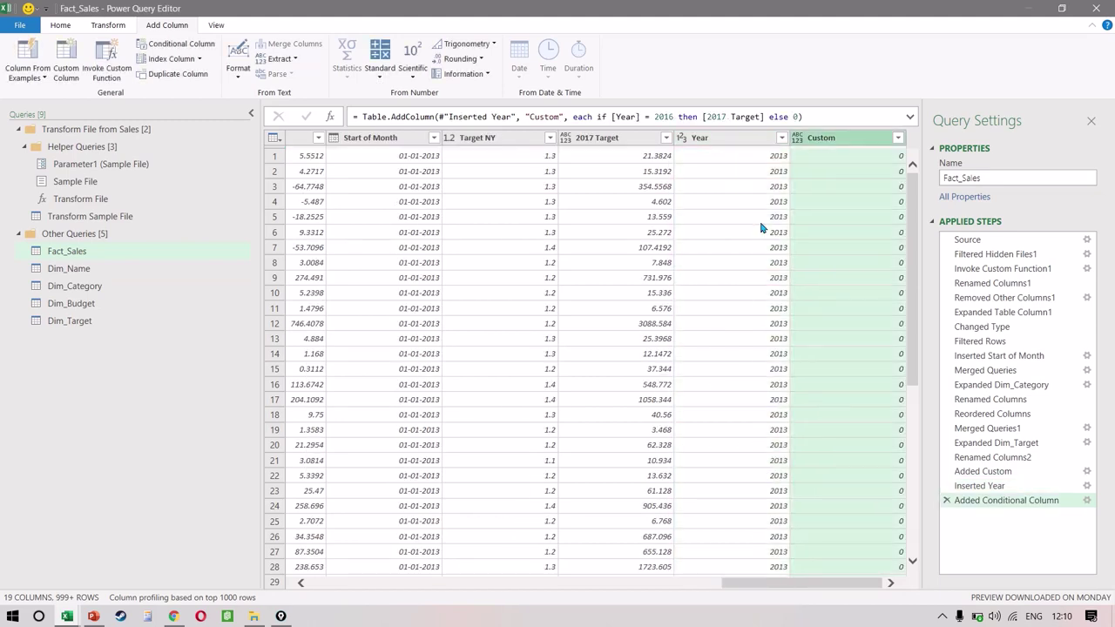
Check the Custom column by filtering Year to 2016 only, and delete that filter from the applied steps.
{"action": "scroll", "coordinate": [829, 246], "scroll_direction": "down", "scroll_amount": 20}
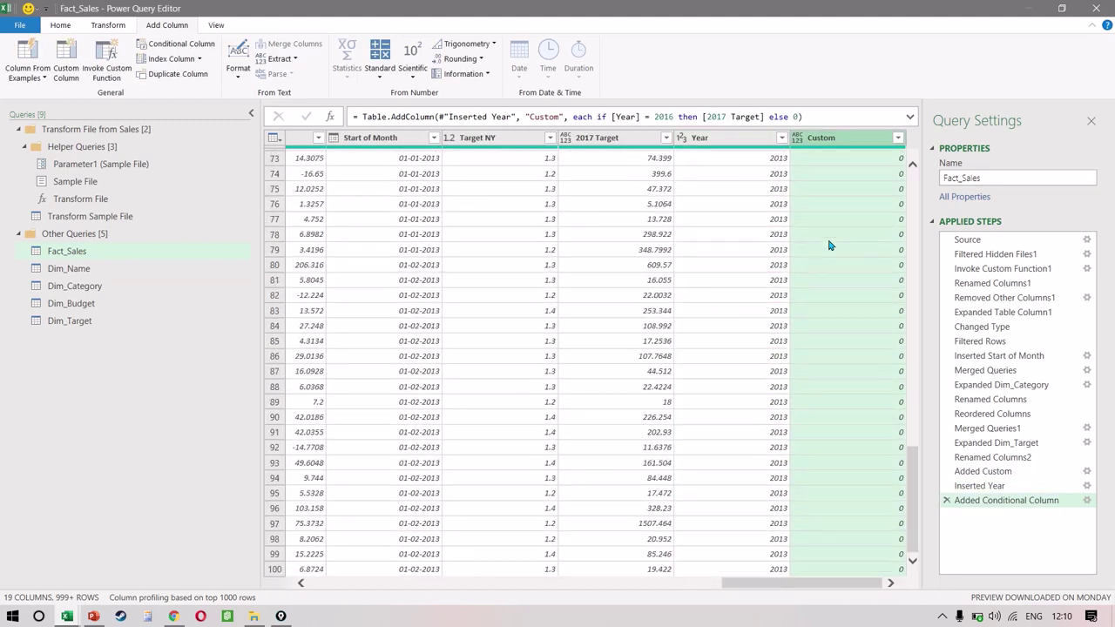
{"action": "scroll", "coordinate": [829, 245], "scroll_direction": "down", "scroll_amount": 20}
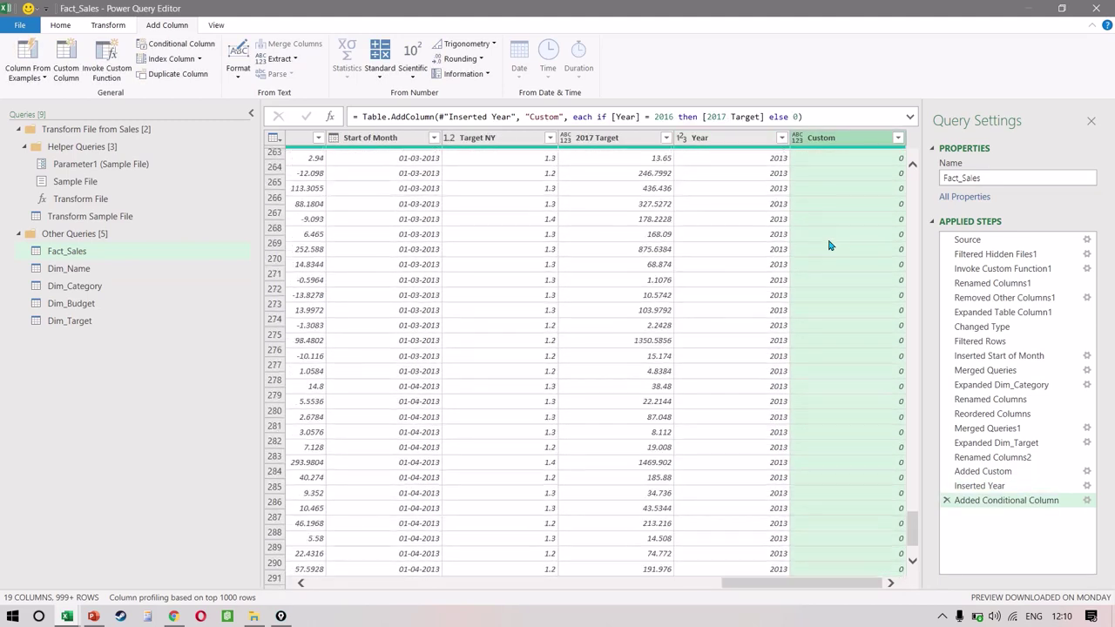
{"action": "scroll", "coordinate": [829, 246], "scroll_direction": "down", "scroll_amount": 20}
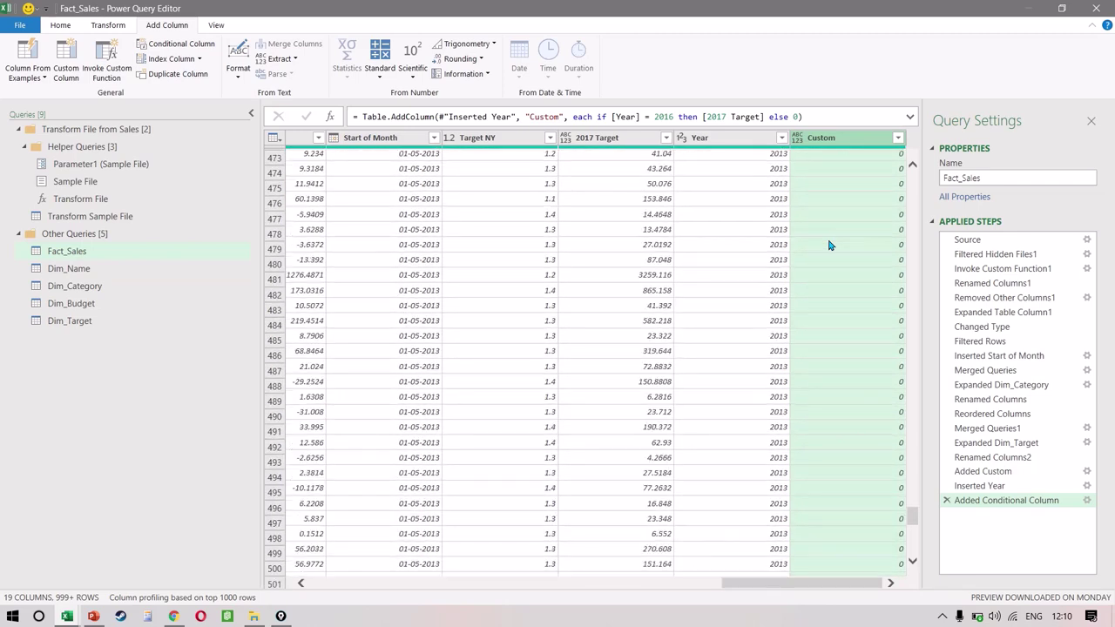
{"action": "scroll", "coordinate": [829, 245], "scroll_direction": "down", "scroll_amount": 20}
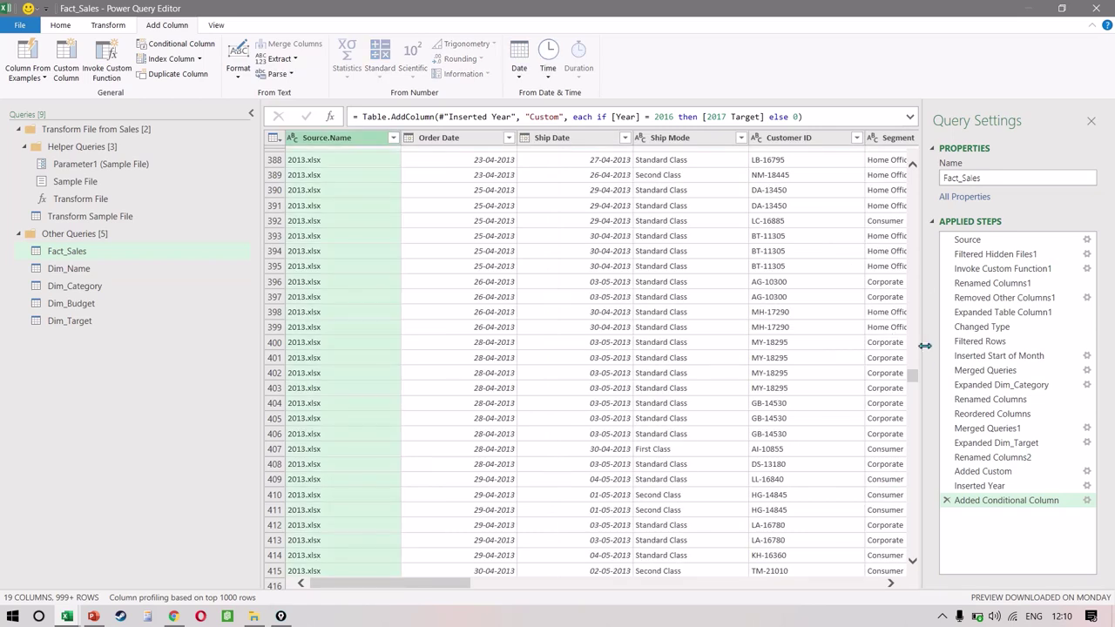
{"action": "left_click_drag", "start_coordinate": [908, 383], "coordinate": [912, 179]}
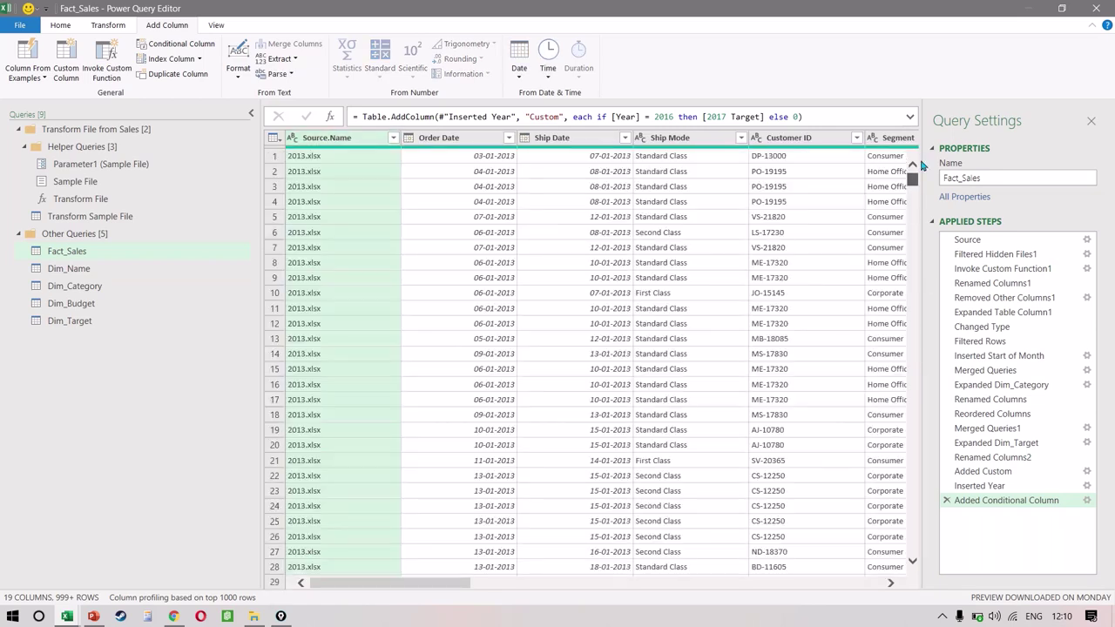
{"action": "left_click_drag", "start_coordinate": [392, 583], "coordinate": [804, 583]}
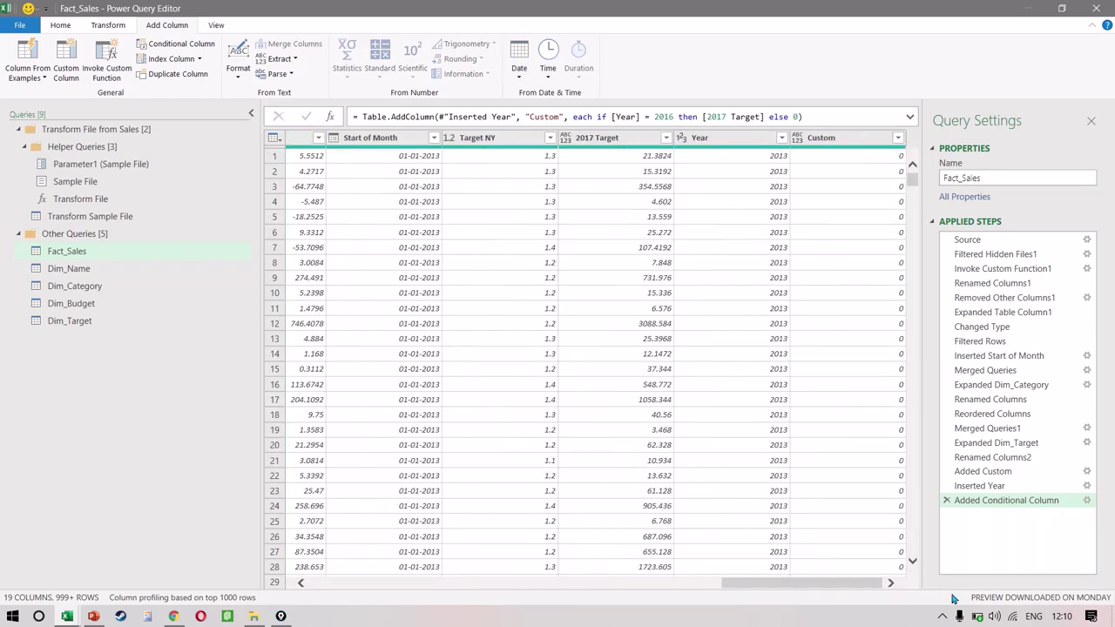
{"action": "left_click", "coordinate": [782, 138]}
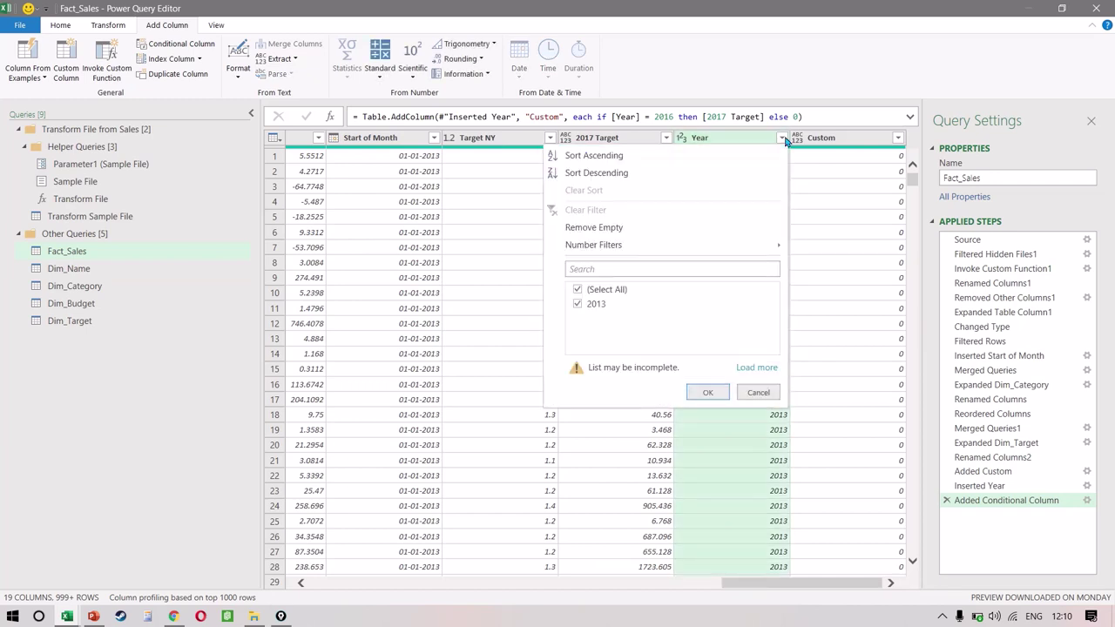
{"action": "left_click", "coordinate": [754, 368]}
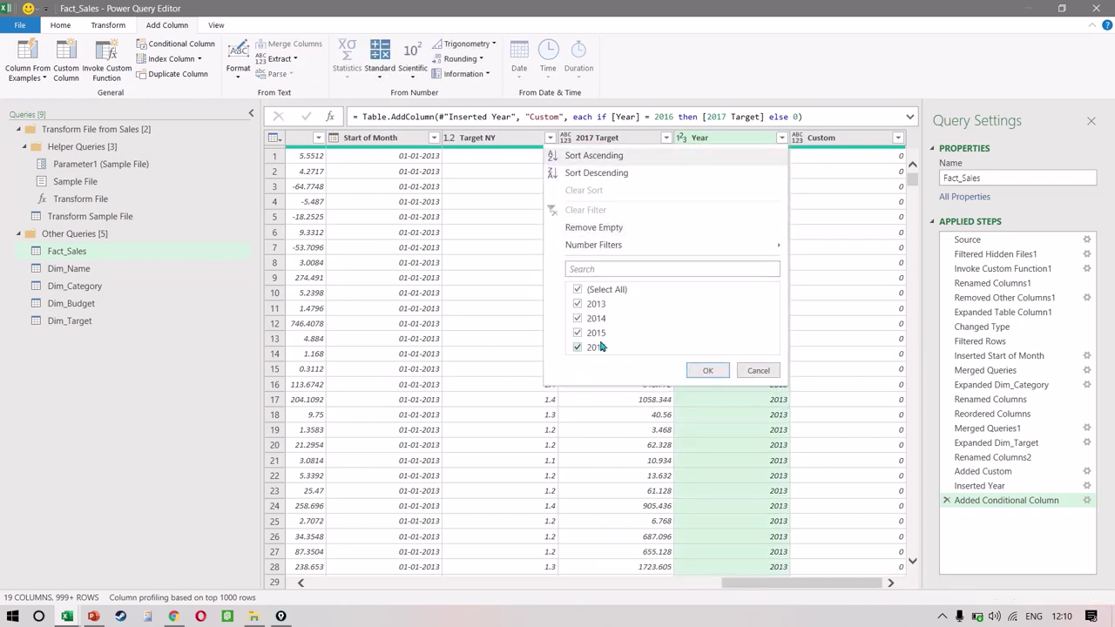
{"action": "left_click", "coordinate": [578, 289]}
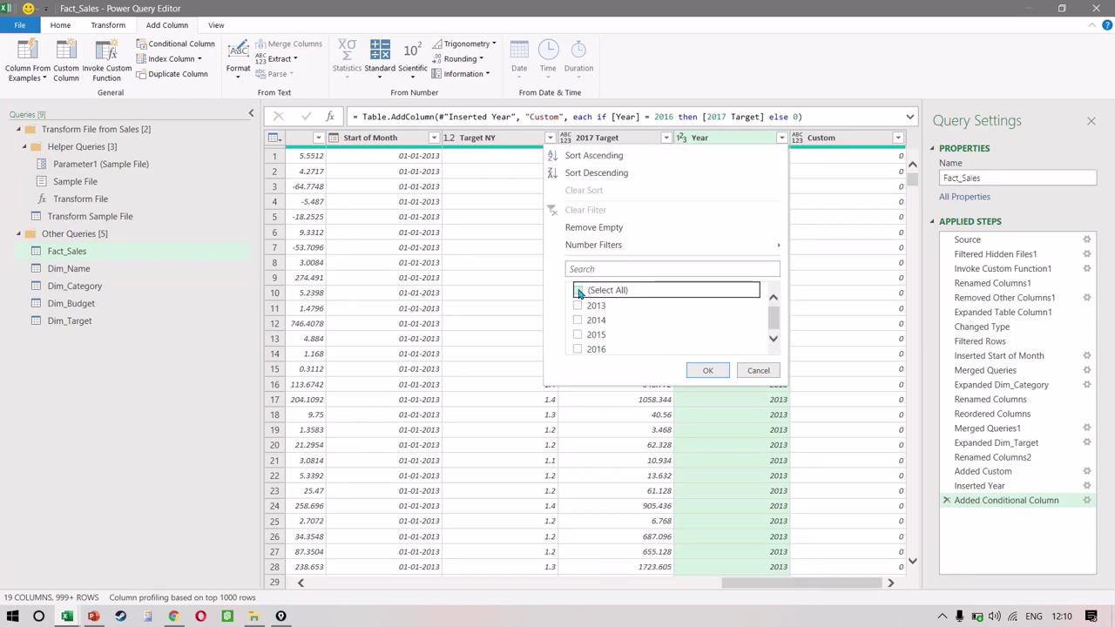
{"action": "left_click", "coordinate": [578, 350]}
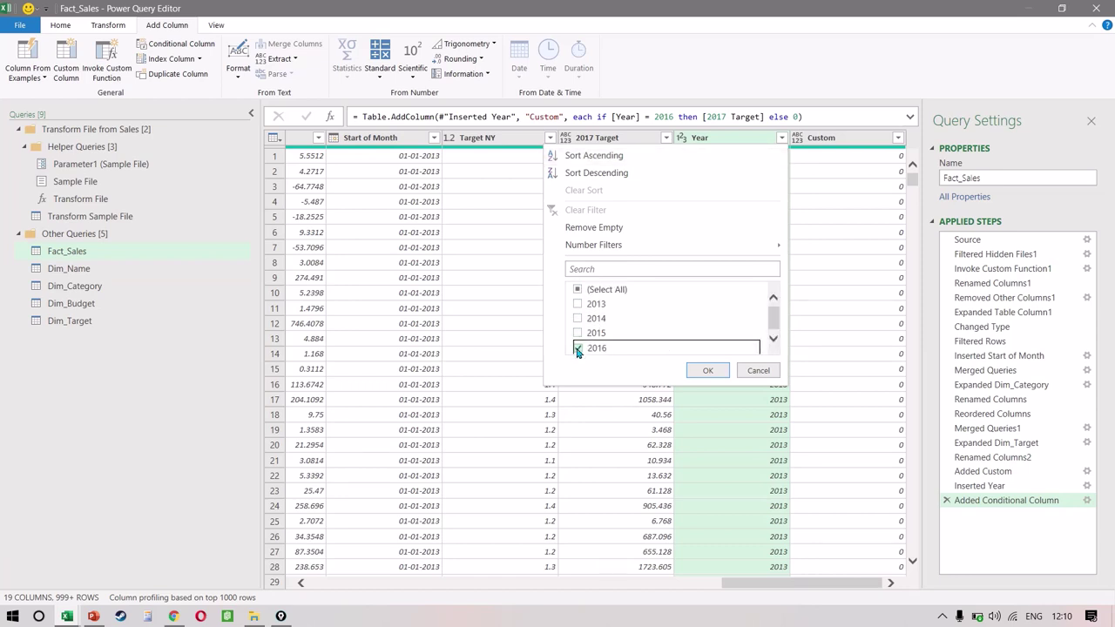
{"action": "left_click", "coordinate": [701, 372]}
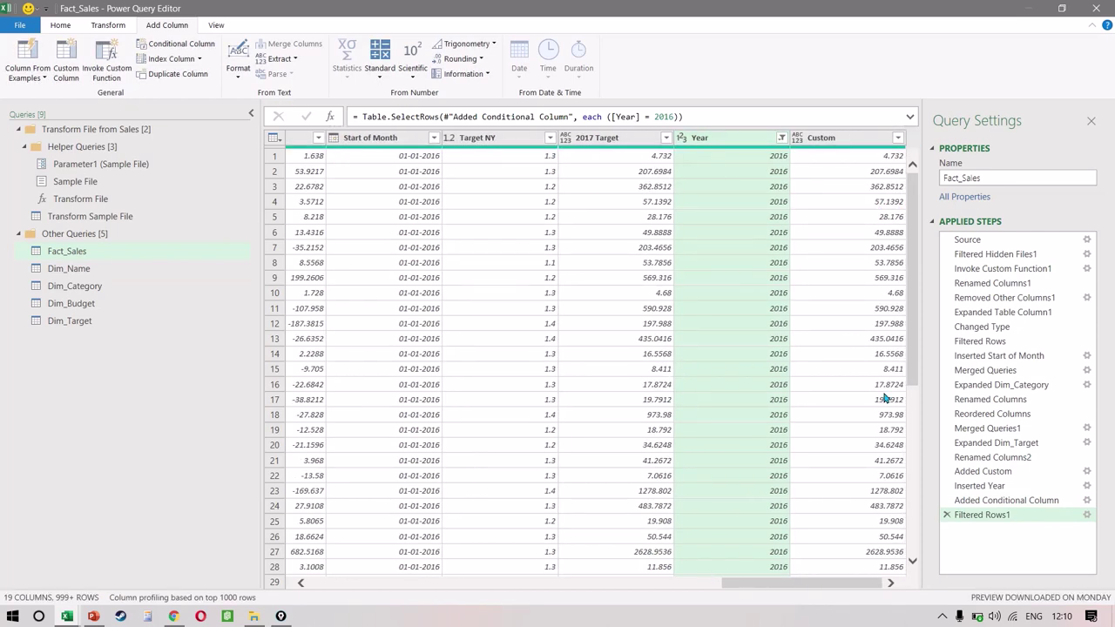
{"action": "left_click", "coordinate": [946, 516]}
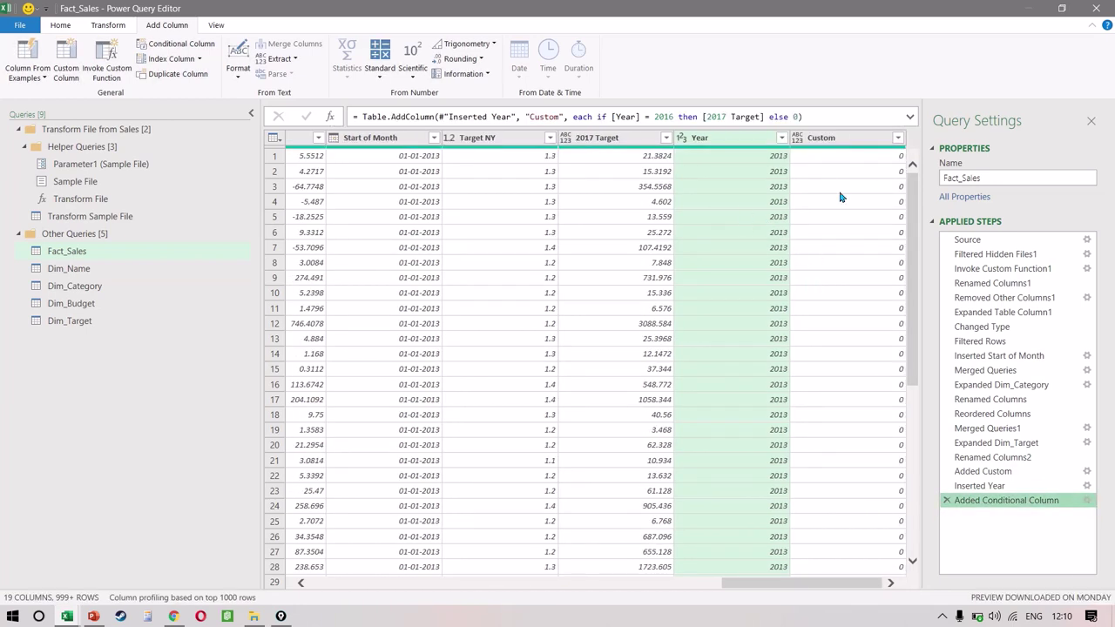
Remove the Year, 2017 Target and Target NY columns from the Fact_Sales query.
{"action": "right_click", "coordinate": [732, 144]}
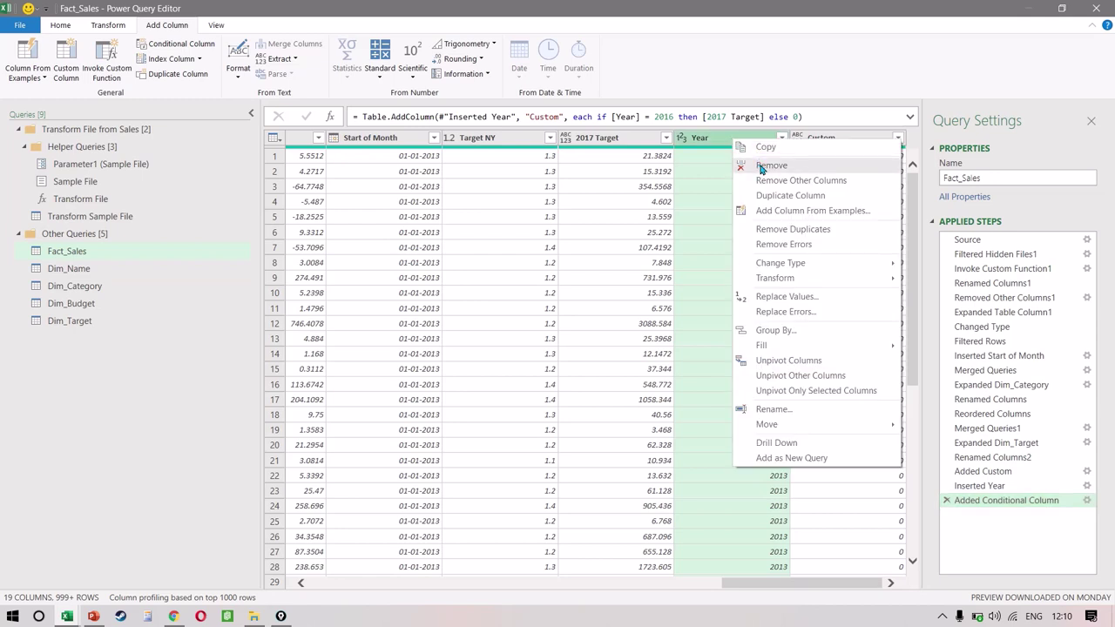
{"action": "left_click", "coordinate": [758, 165]}
{"action": "left_click", "coordinate": [725, 143]}
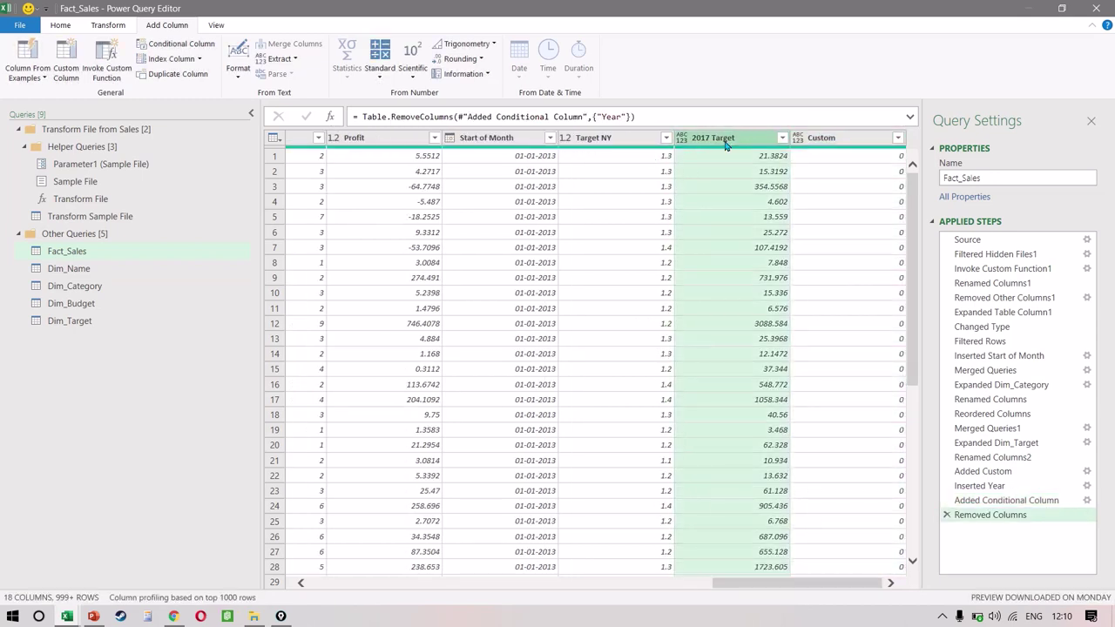
{"action": "right_click", "coordinate": [725, 144]}
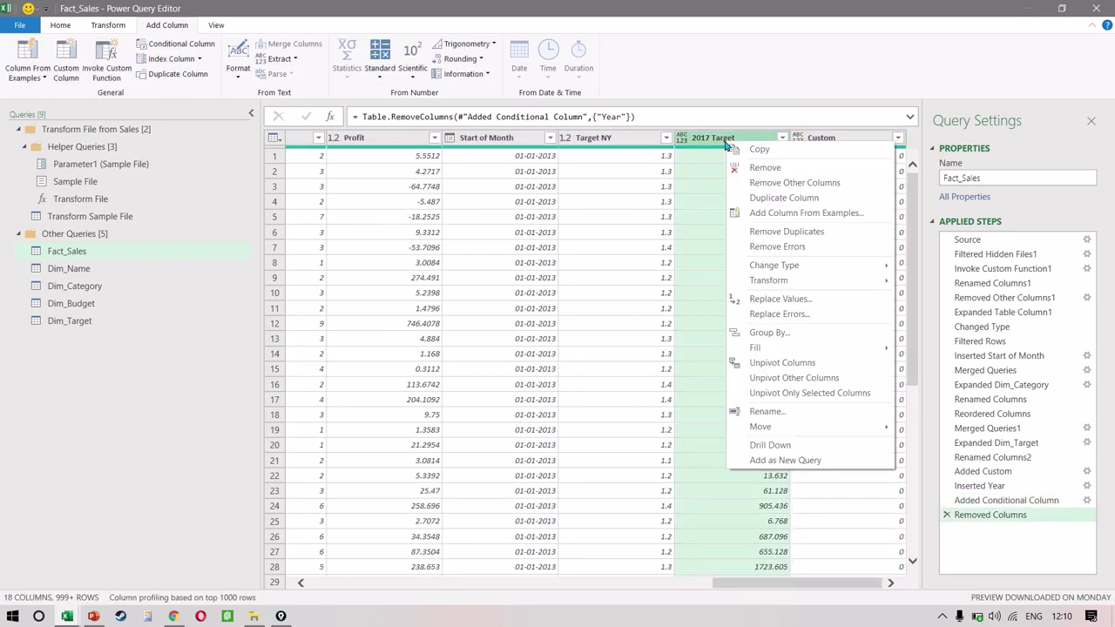
{"action": "left_click", "coordinate": [765, 173]}
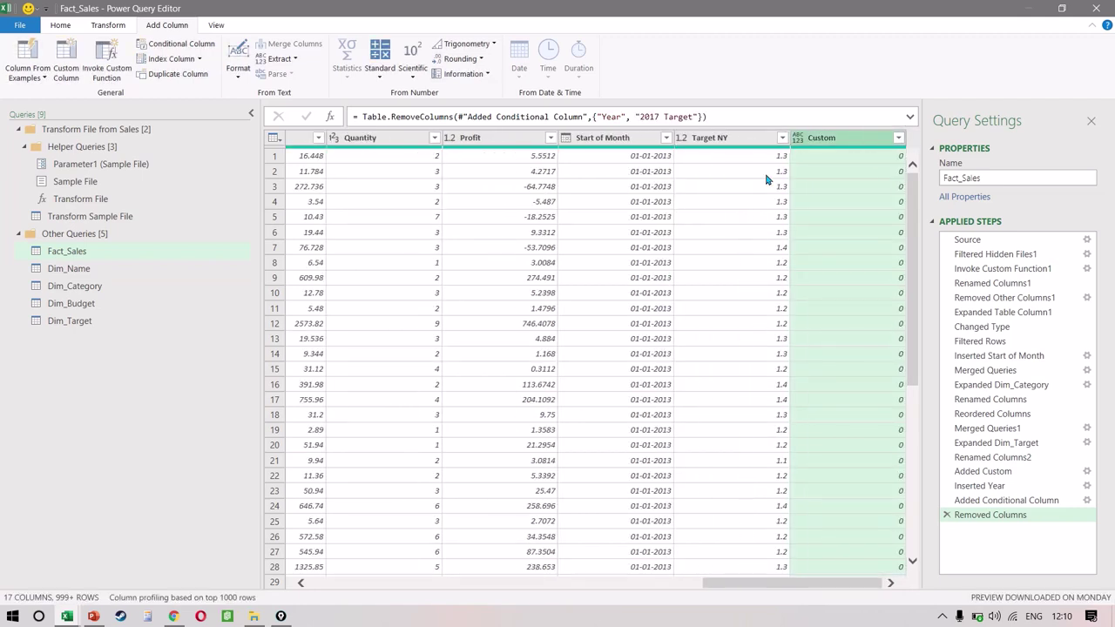
{"action": "left_click", "coordinate": [721, 140]}
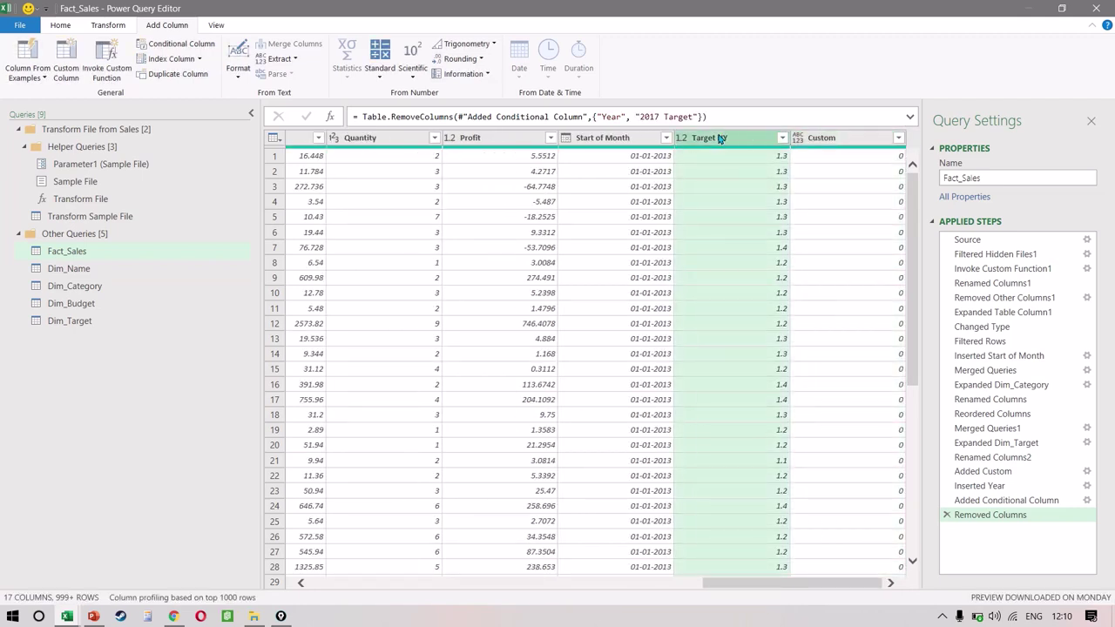
{"action": "right_click", "coordinate": [720, 140]}
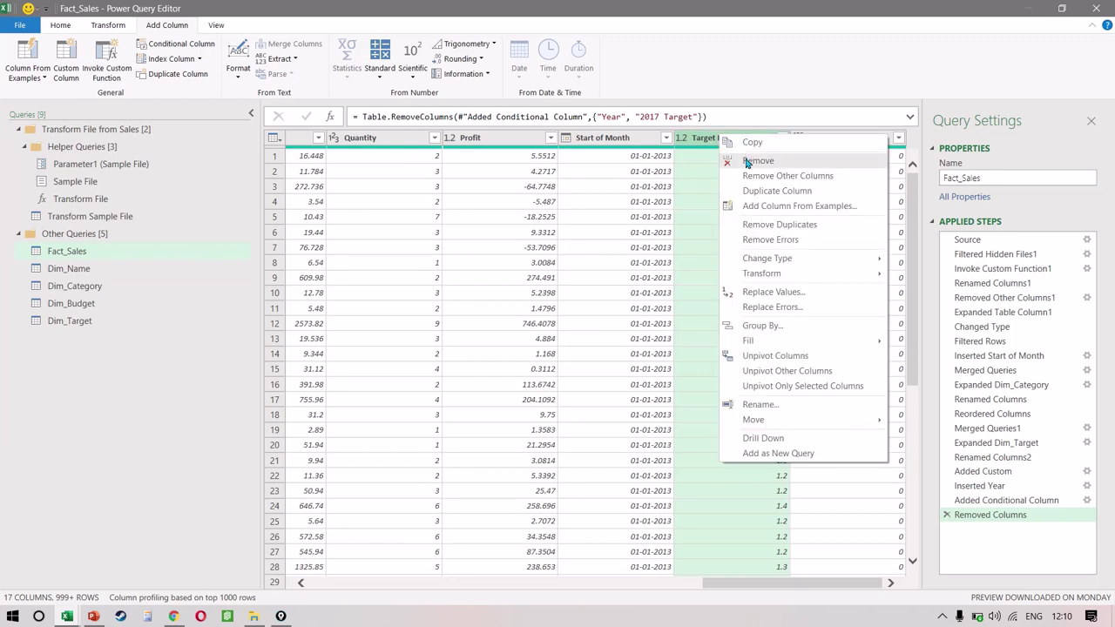
{"action": "key", "text": "Escape"}
{"action": "key", "text": "Delete"}
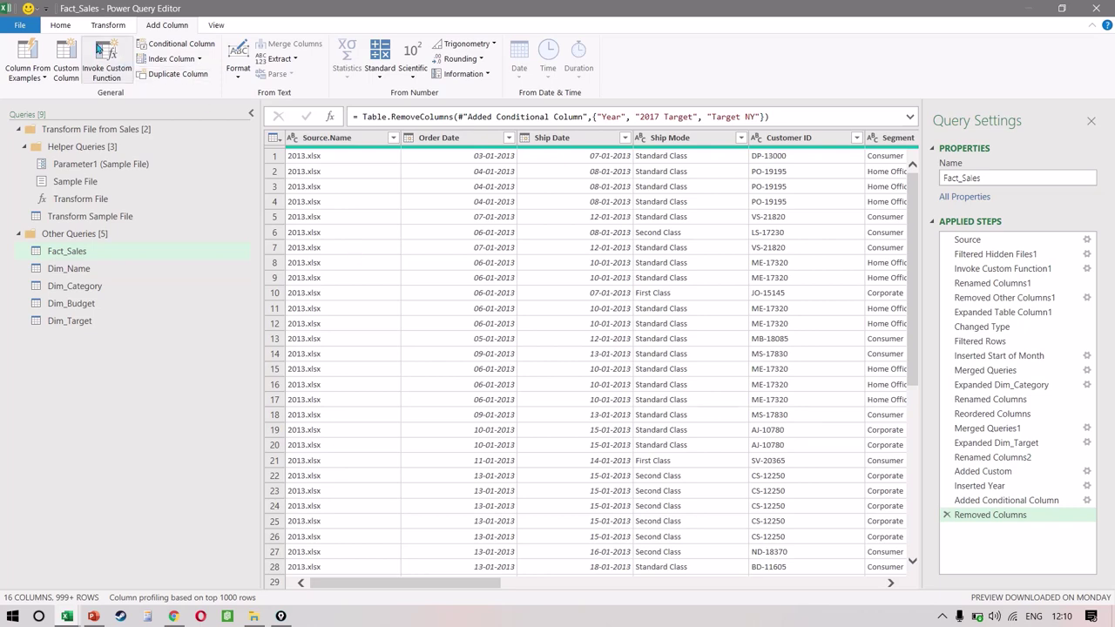
Close and load the queries into the workbook and rename the Dim_Target table's sheet as TARGET.
{"action": "left_click", "coordinate": [66, 26]}
{"action": "left_click", "coordinate": [27, 55]}
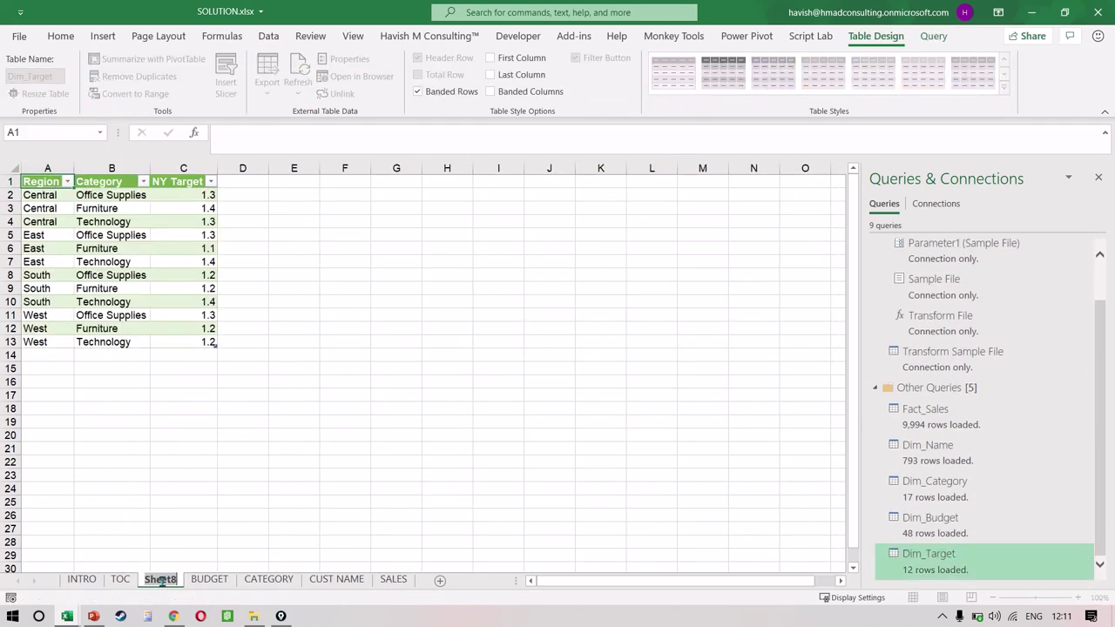
{"action": "key", "text": "Caps_Lock"}
{"action": "type", "text": "TARGET"}
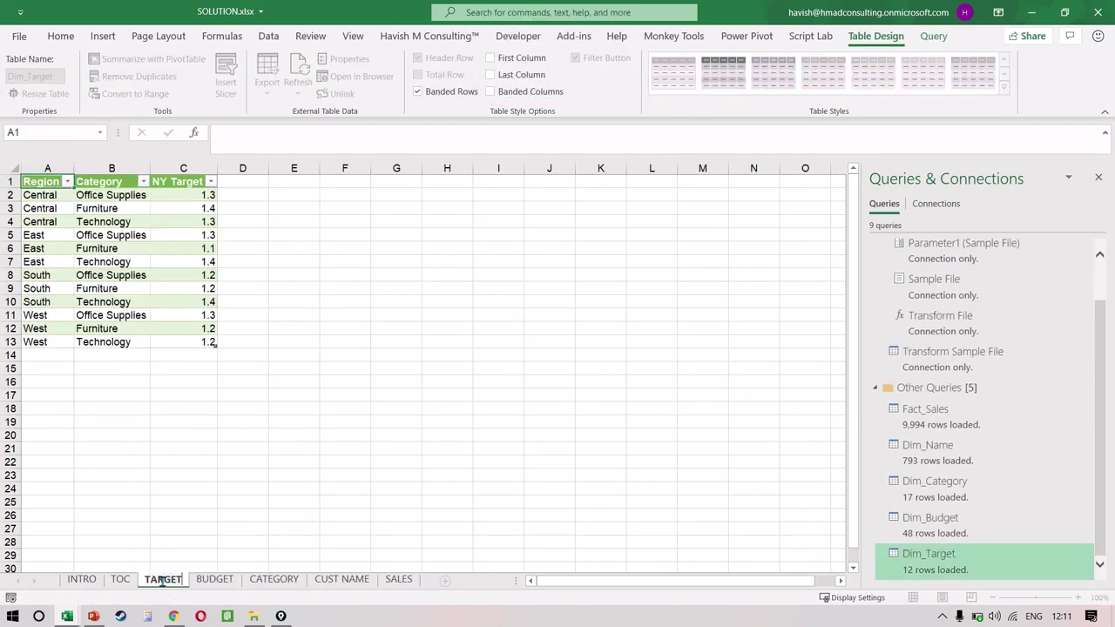
{"action": "key", "text": "Return"}
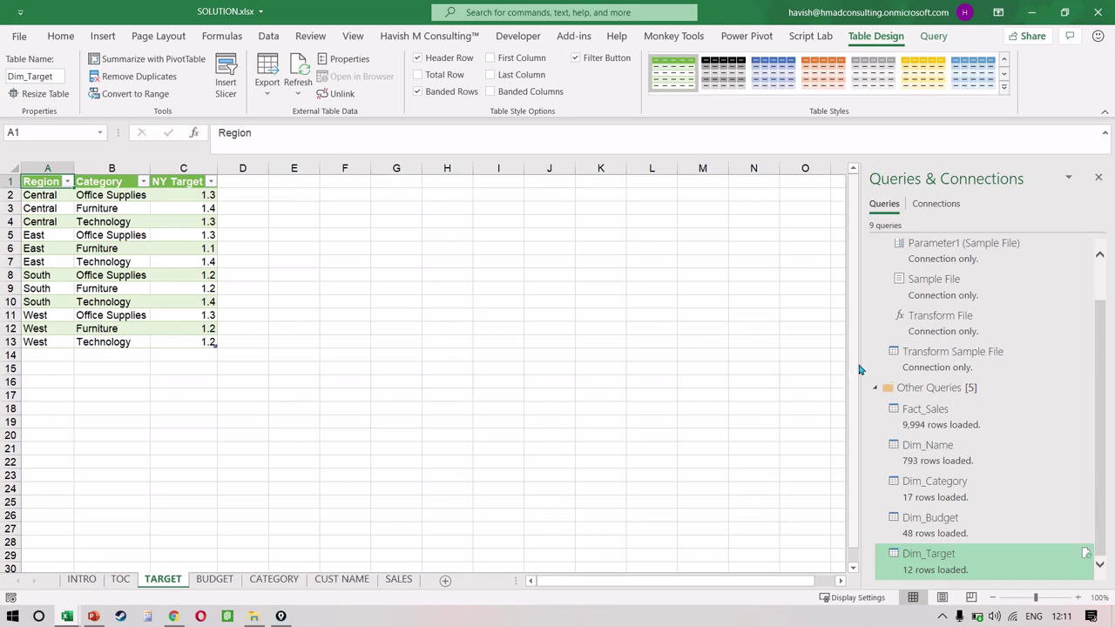
Widen the Queries & Connections pane to review the loaded queries.
{"action": "left_click_drag", "start_coordinate": [861, 363], "coordinate": [779, 366]}
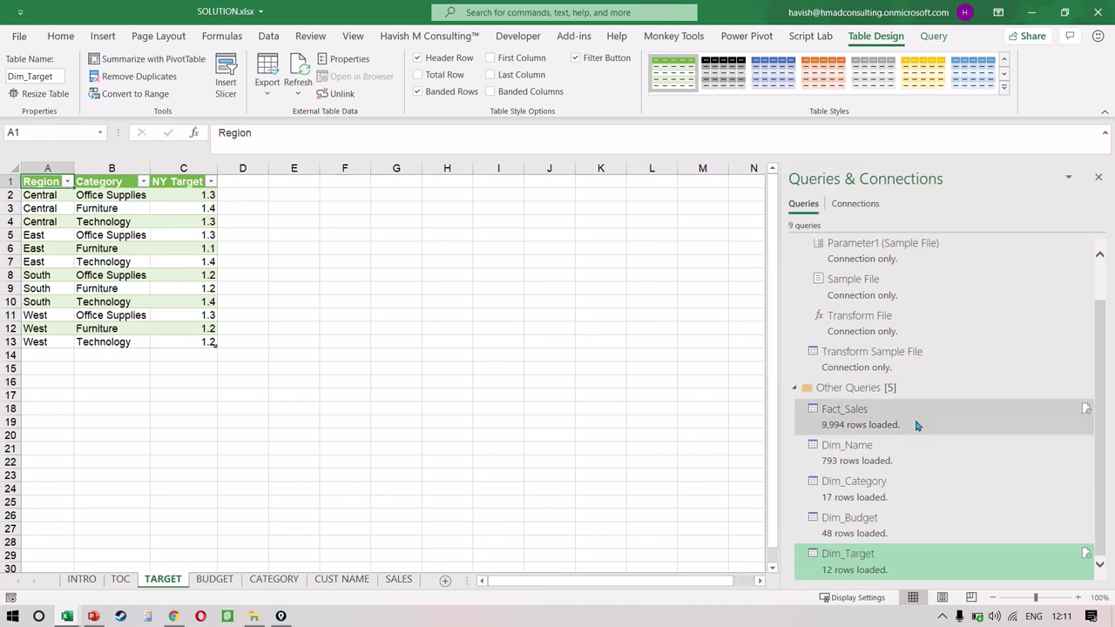
{"action": "mouse_move", "coordinate": [916, 425]}
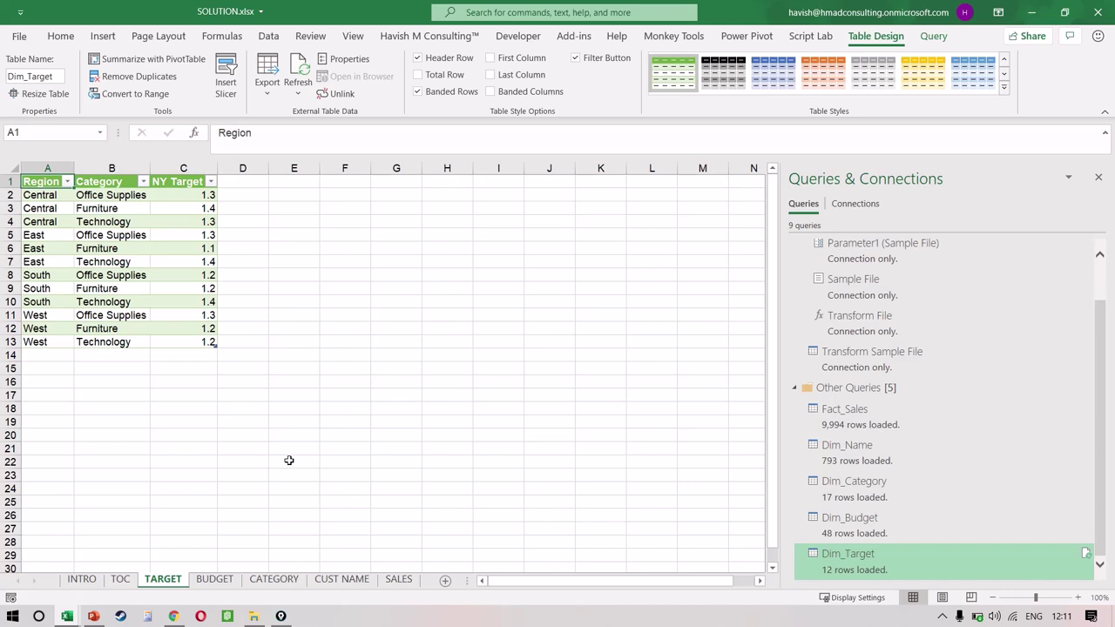
Check in the Excel options' COM add-ins that Microsoft Power Pivot for Excel is enabled.
{"action": "left_click", "coordinate": [736, 39]}
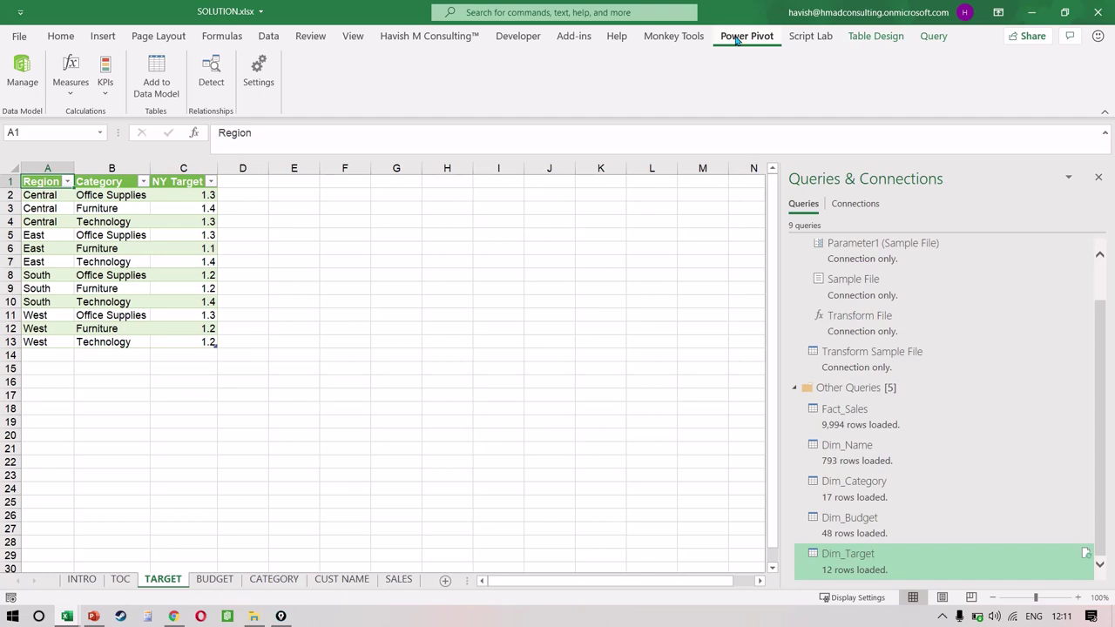
{"action": "left_click", "coordinate": [23, 41]}
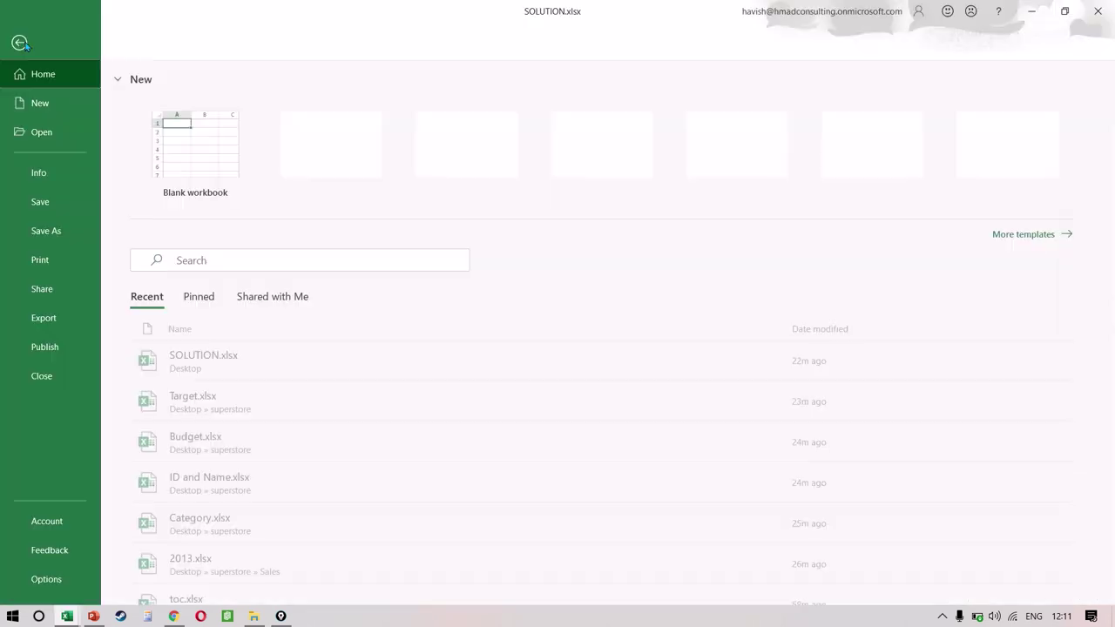
{"action": "left_click", "coordinate": [74, 588]}
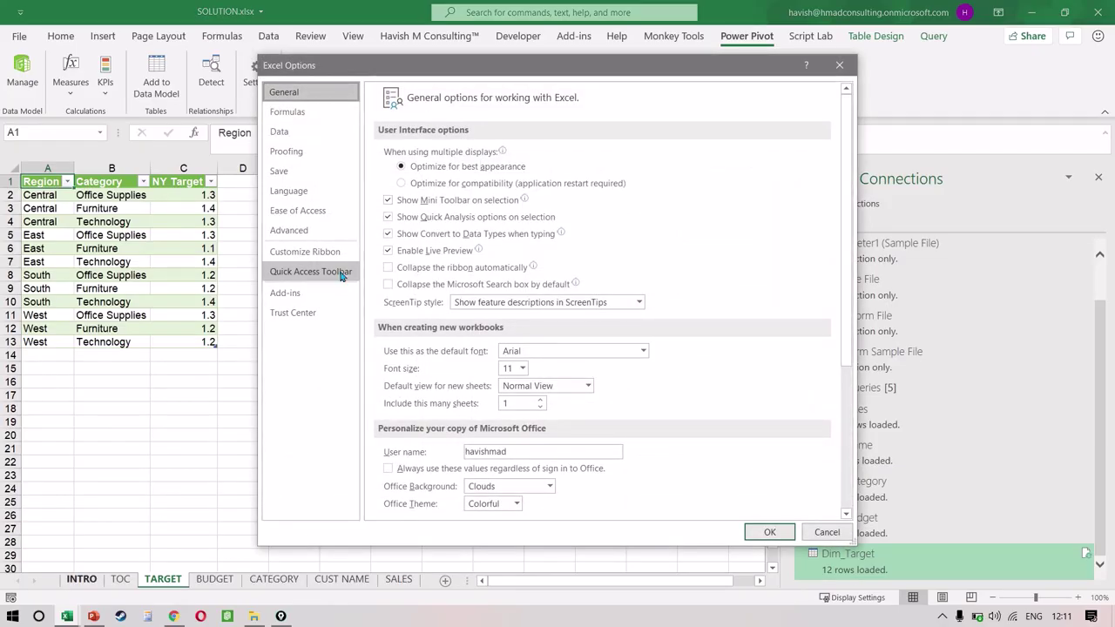
{"action": "left_click", "coordinate": [325, 292]}
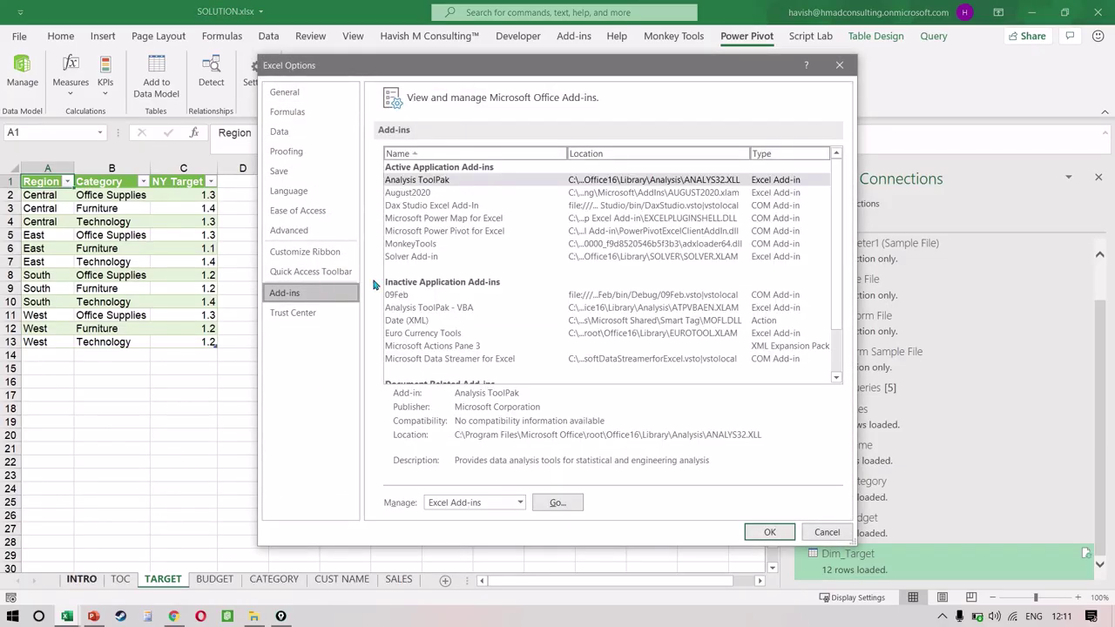
{"action": "left_click", "coordinate": [519, 502]}
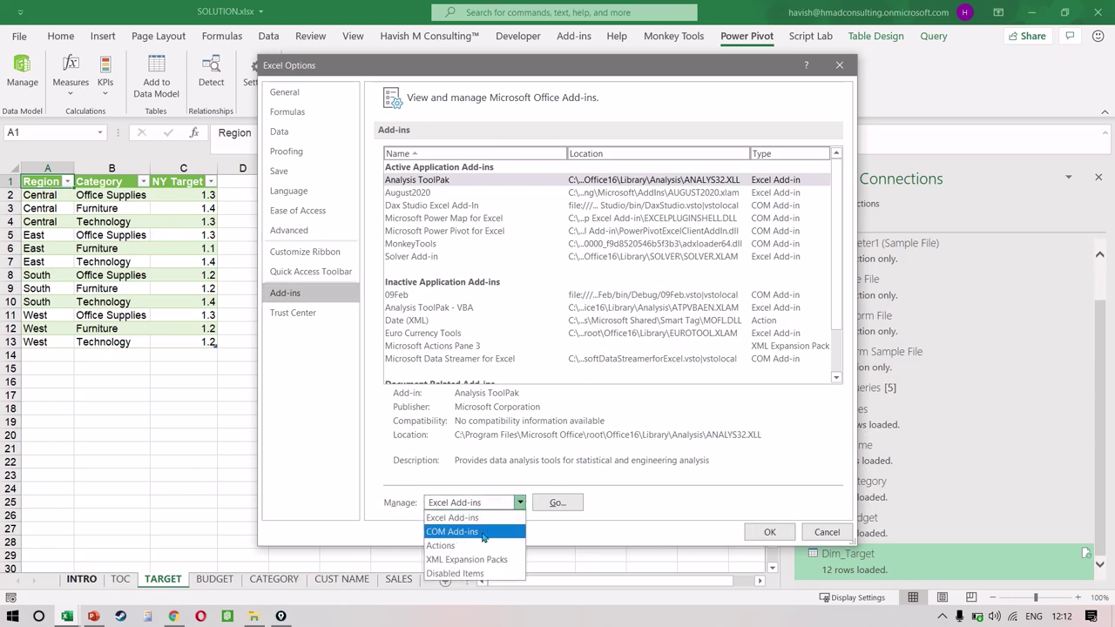
{"action": "left_click", "coordinate": [483, 531]}
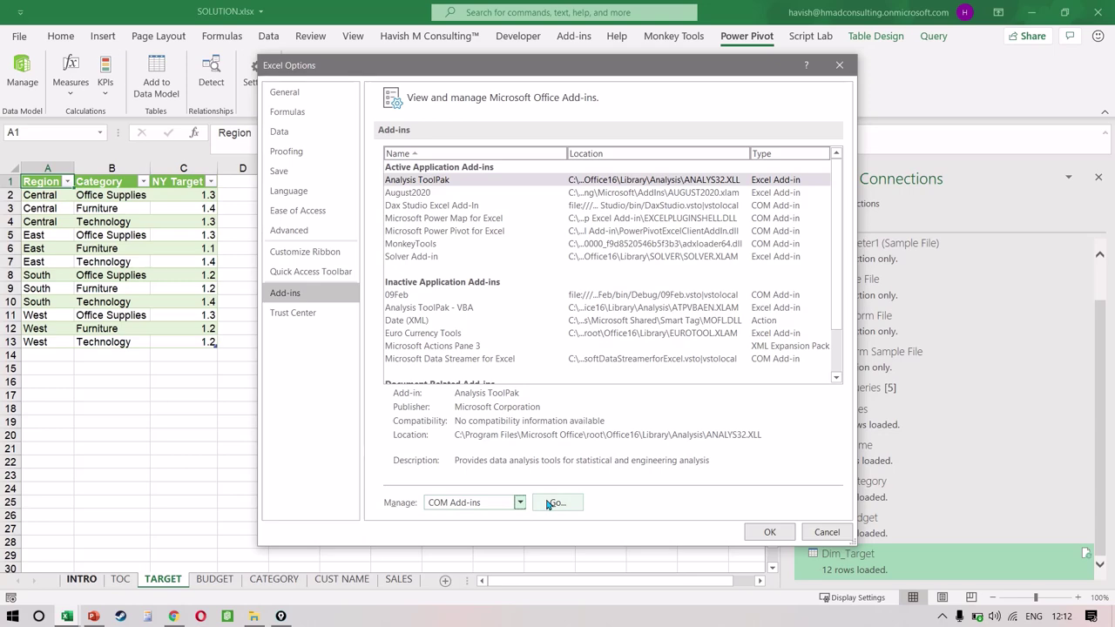
{"action": "left_click", "coordinate": [551, 504]}
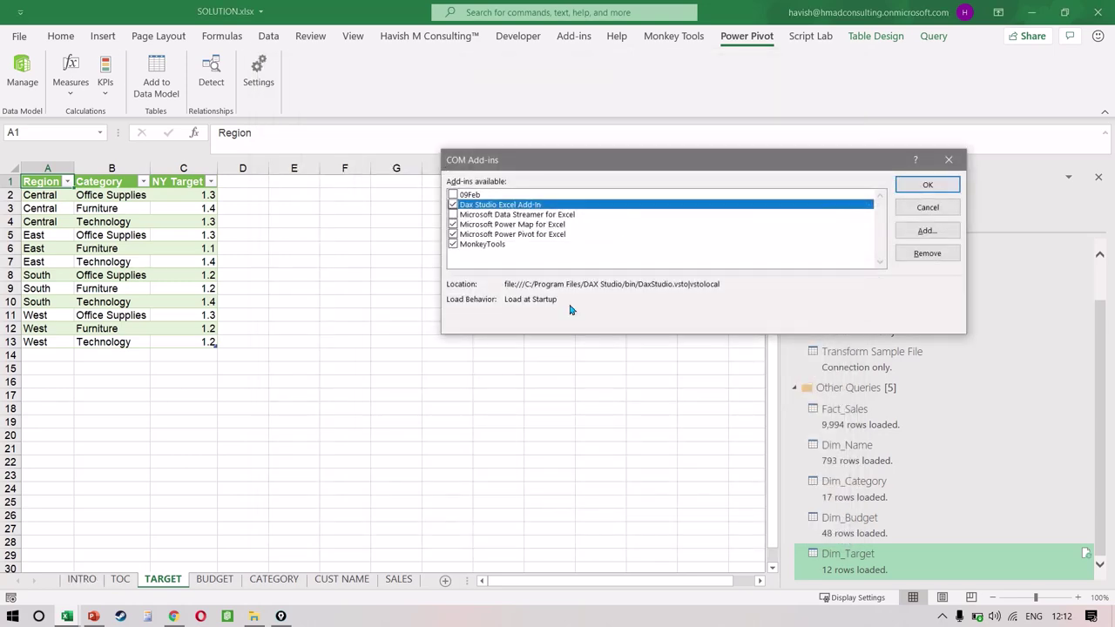
{"action": "left_click", "coordinate": [540, 235]}
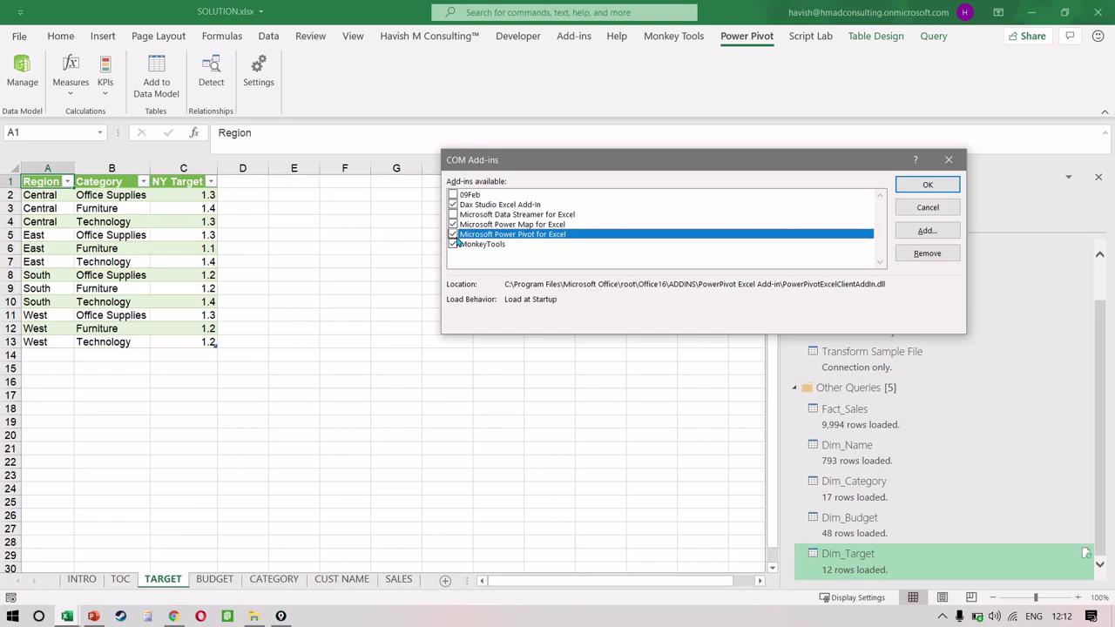
{"action": "left_click", "coordinate": [955, 168]}
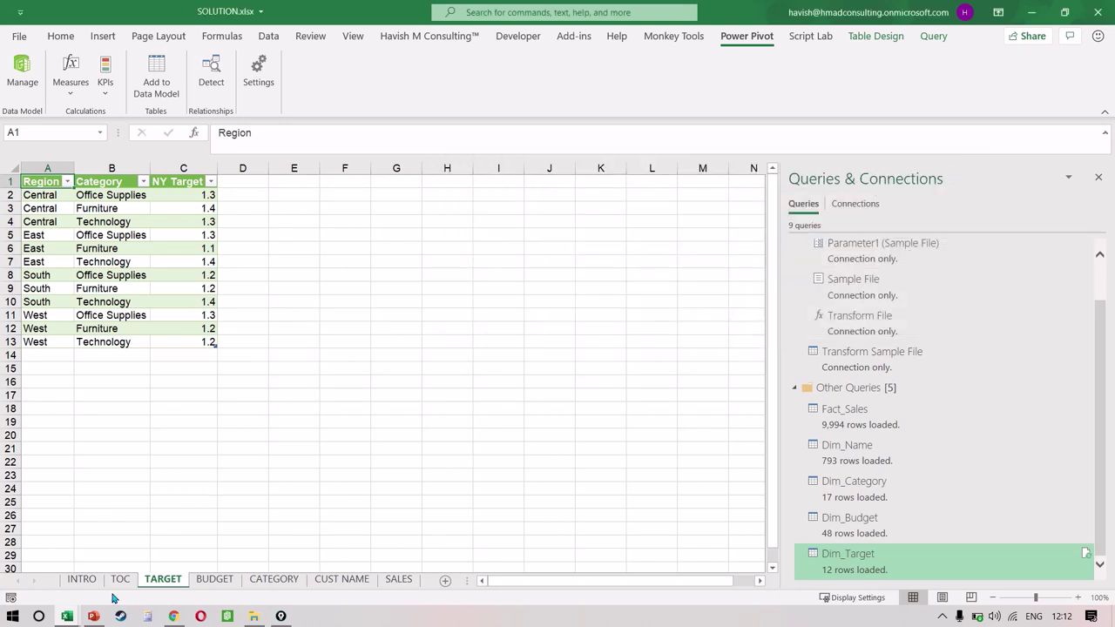
Add the Dim_Budget table on the BUDGET sheet to the data model and return to the workbook.
{"action": "left_click", "coordinate": [197, 582]}
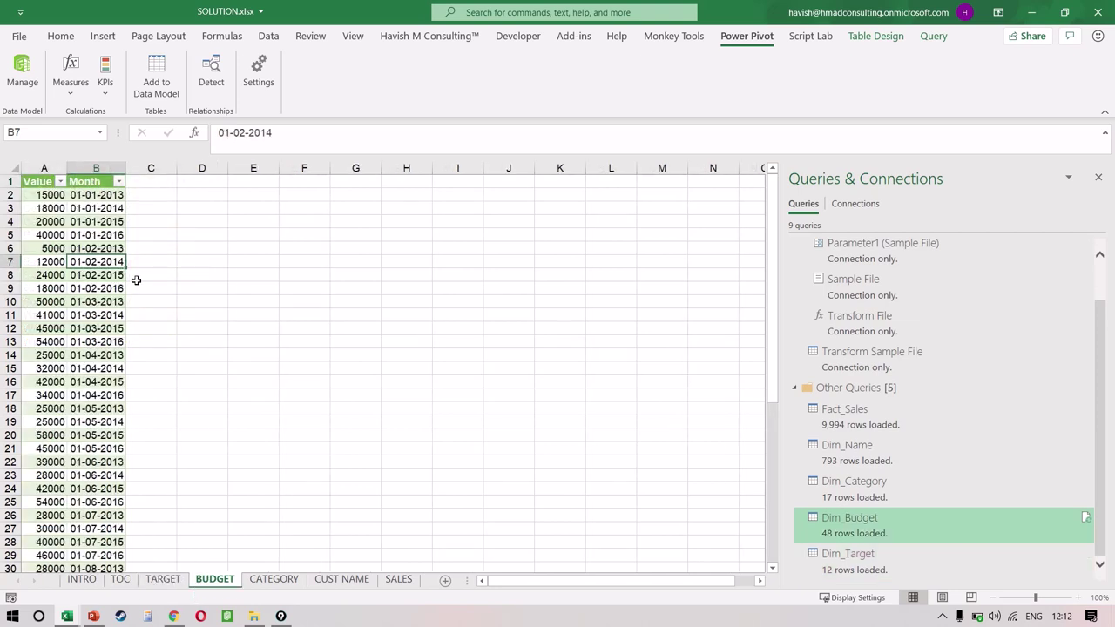
{"action": "left_click", "coordinate": [109, 317]}
{"action": "left_click", "coordinate": [167, 89]}
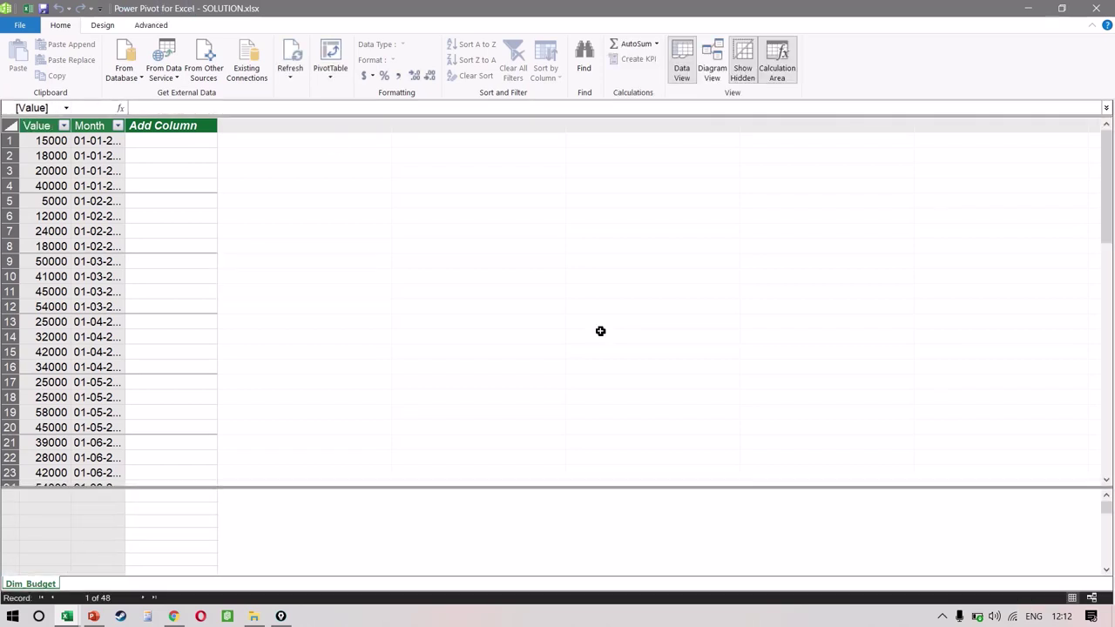
{"action": "left_click", "coordinate": [1099, 7]}
Add the Dim_Category table on the CATEGORY sheet to the data model and return to the workbook.
{"action": "left_click", "coordinate": [274, 580]}
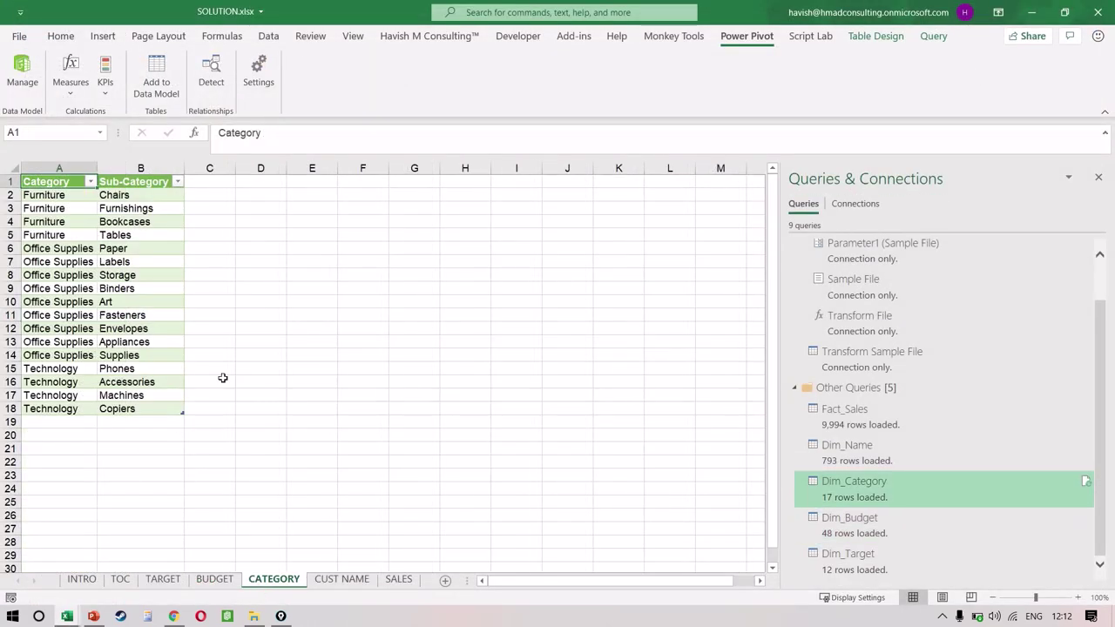
{"action": "left_click", "coordinate": [161, 291]}
{"action": "left_click", "coordinate": [182, 102]}
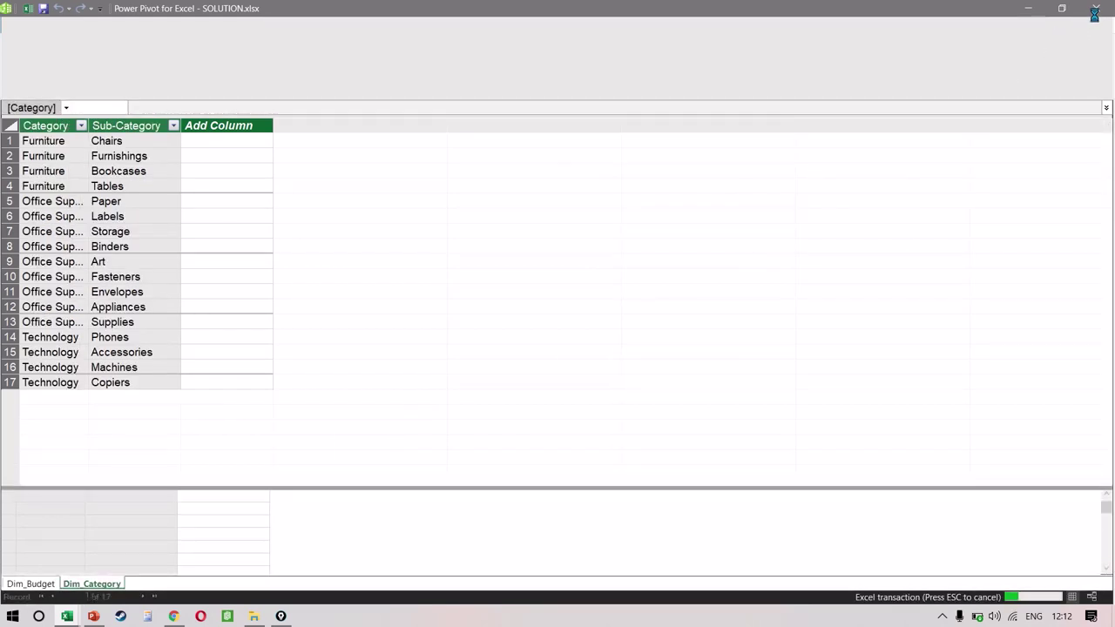
{"action": "left_click", "coordinate": [1095, 11]}
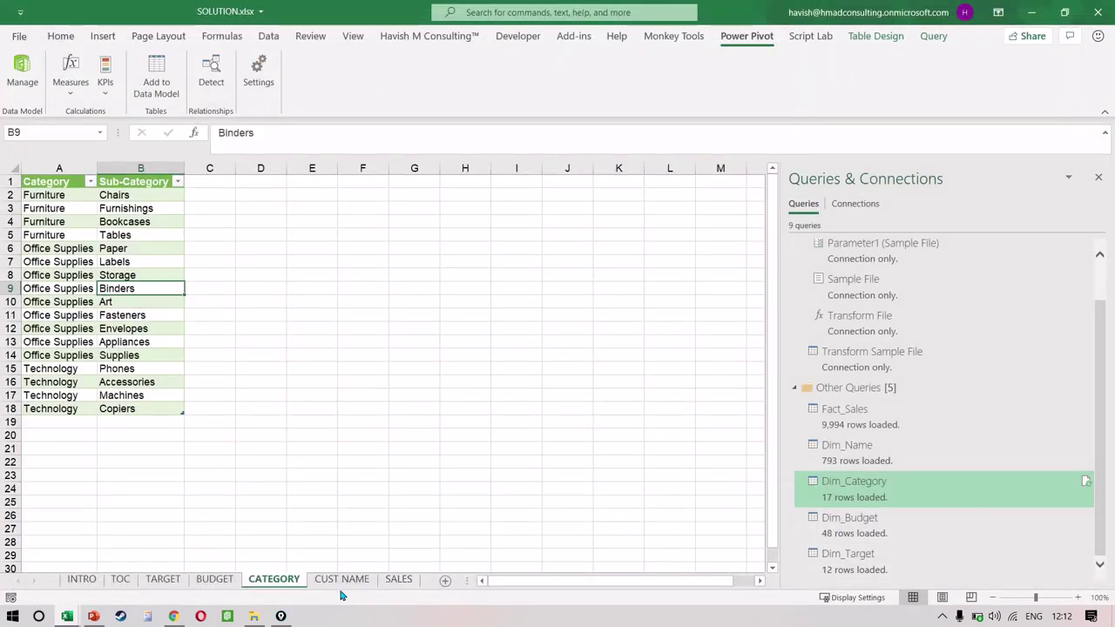
Open the Dim_Name query behind the CUST NAME sheet's table for editing in Power Query.
{"action": "left_click", "coordinate": [341, 580]}
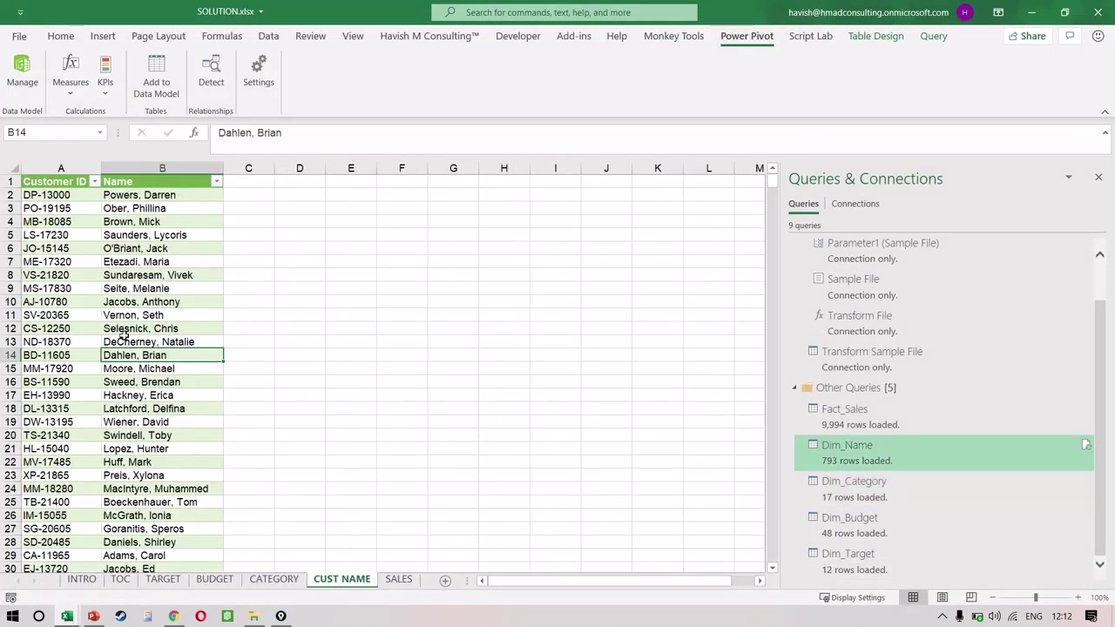
{"action": "key", "text": "Up"}
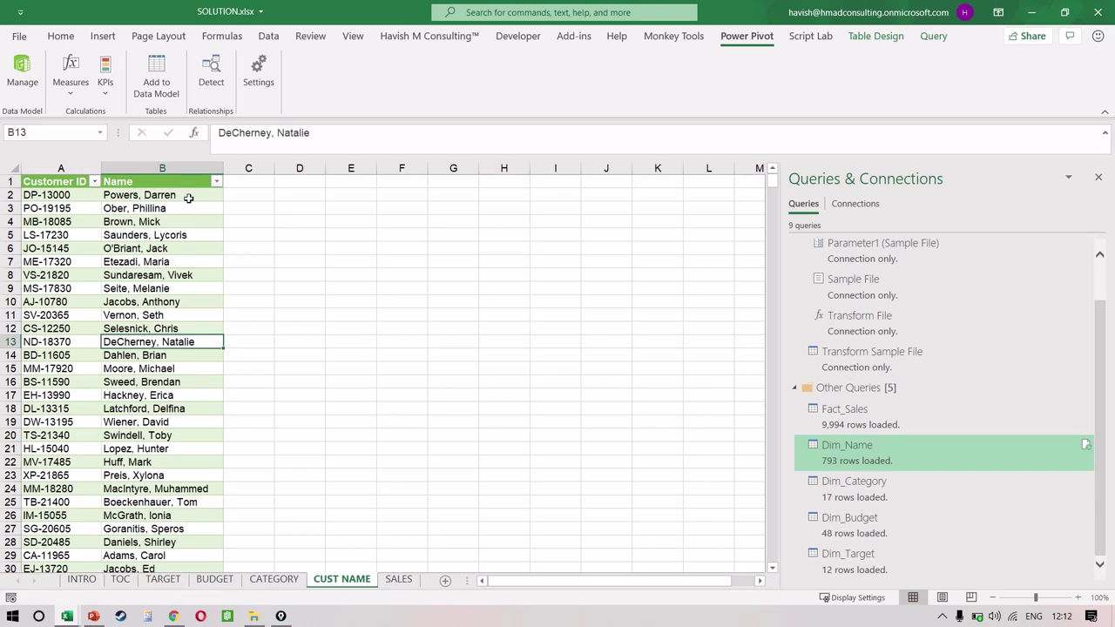
{"action": "left_click", "coordinate": [184, 167]}
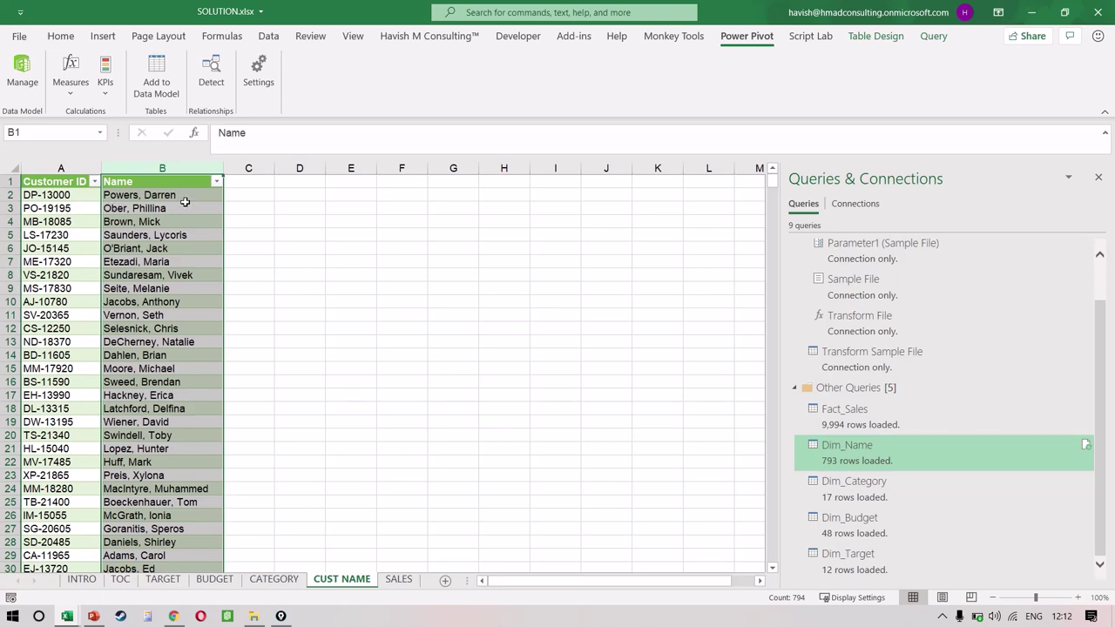
{"action": "left_click", "coordinate": [188, 247]}
{"action": "right_click", "coordinate": [187, 247]}
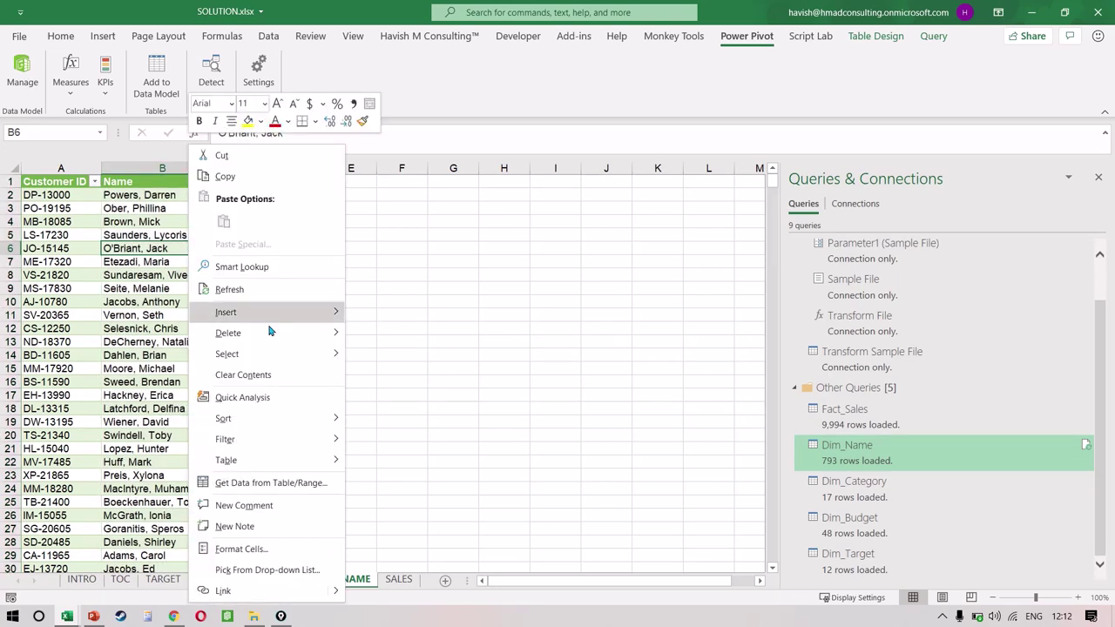
{"action": "mouse_move", "coordinate": [293, 460]}
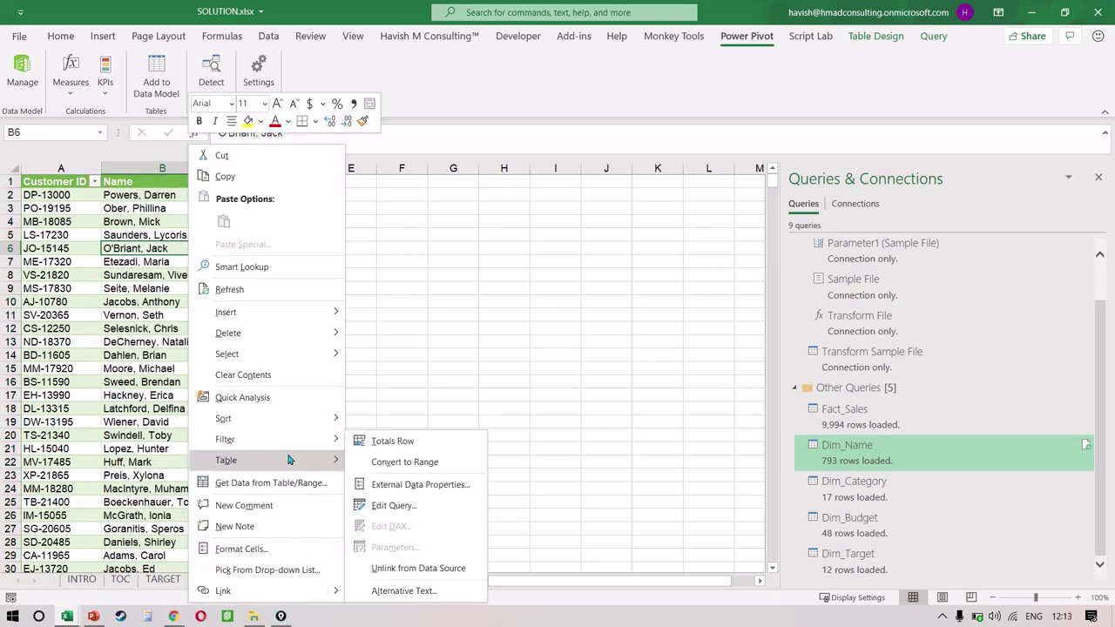
{"action": "left_click", "coordinate": [426, 508]}
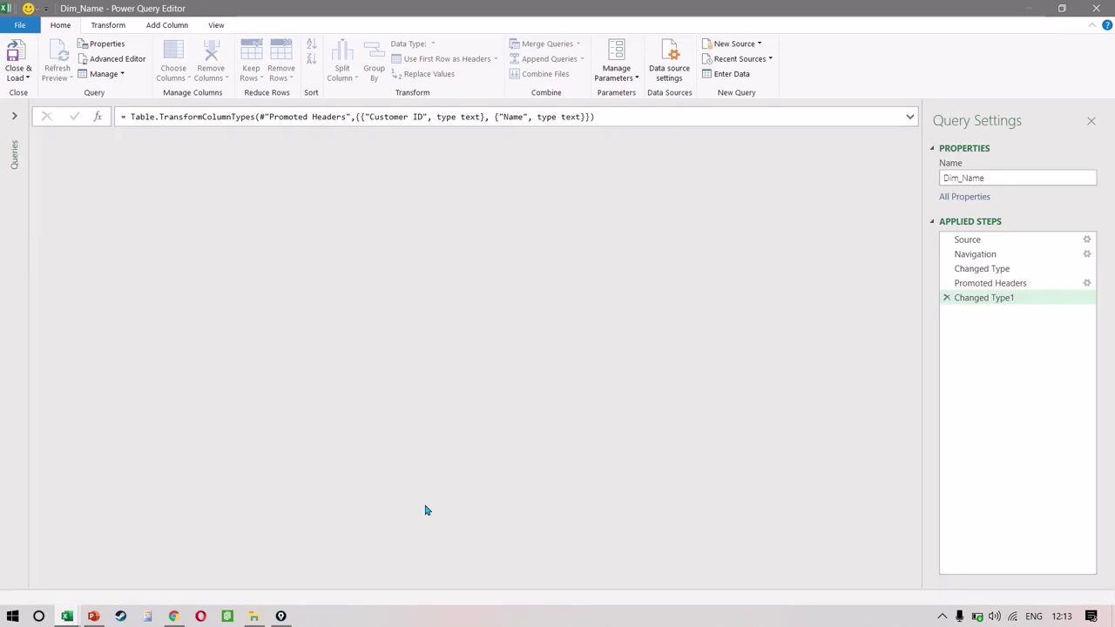
Add a column from examples to Dim_Name, entering the first two customers' names as first name followed by last name.
{"action": "left_click", "coordinate": [225, 158]}
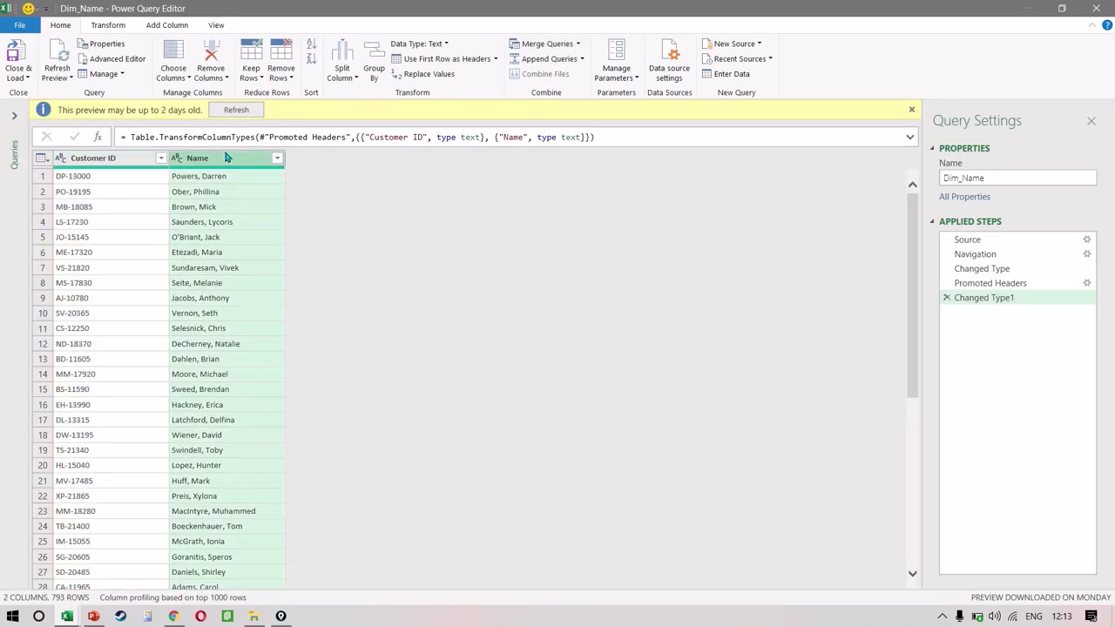
{"action": "left_click", "coordinate": [166, 25]}
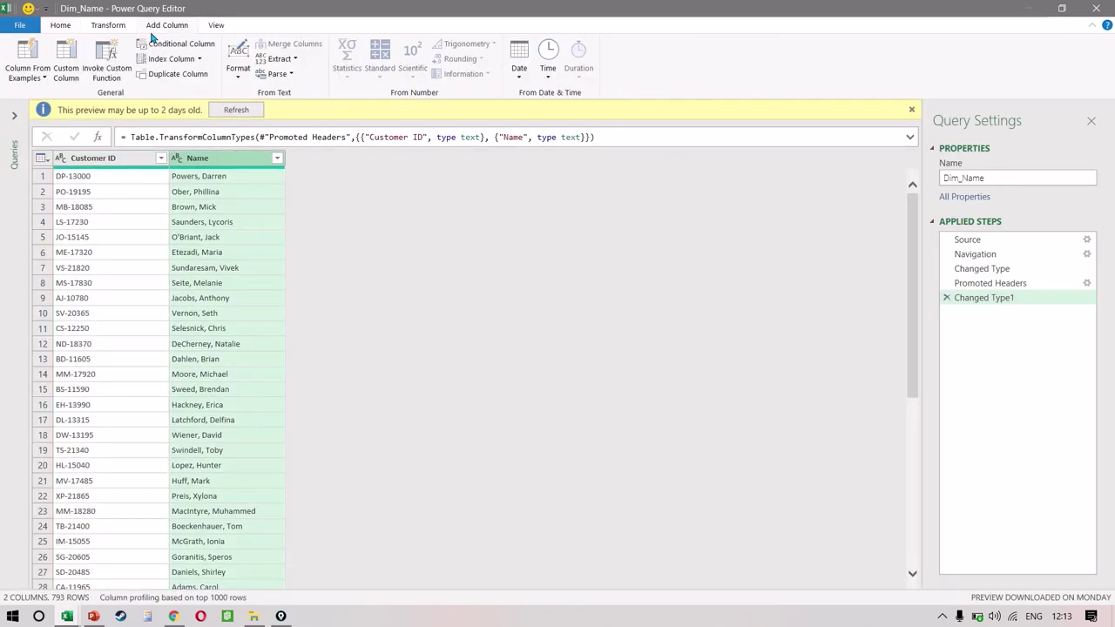
{"action": "left_click", "coordinate": [38, 54]}
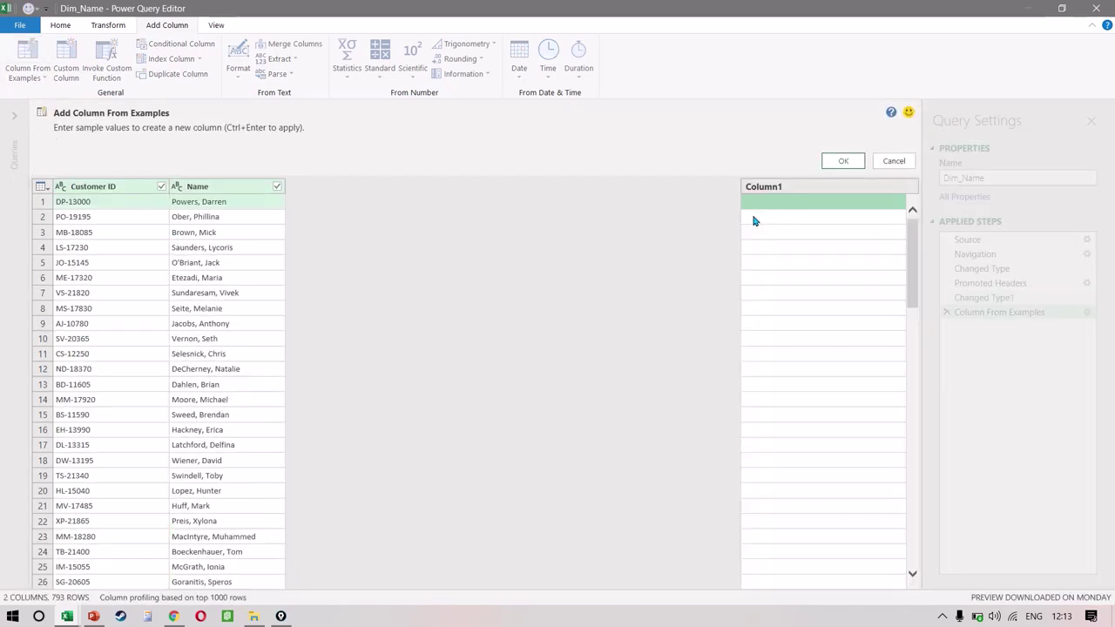
{"action": "left_click", "coordinate": [768, 205]}
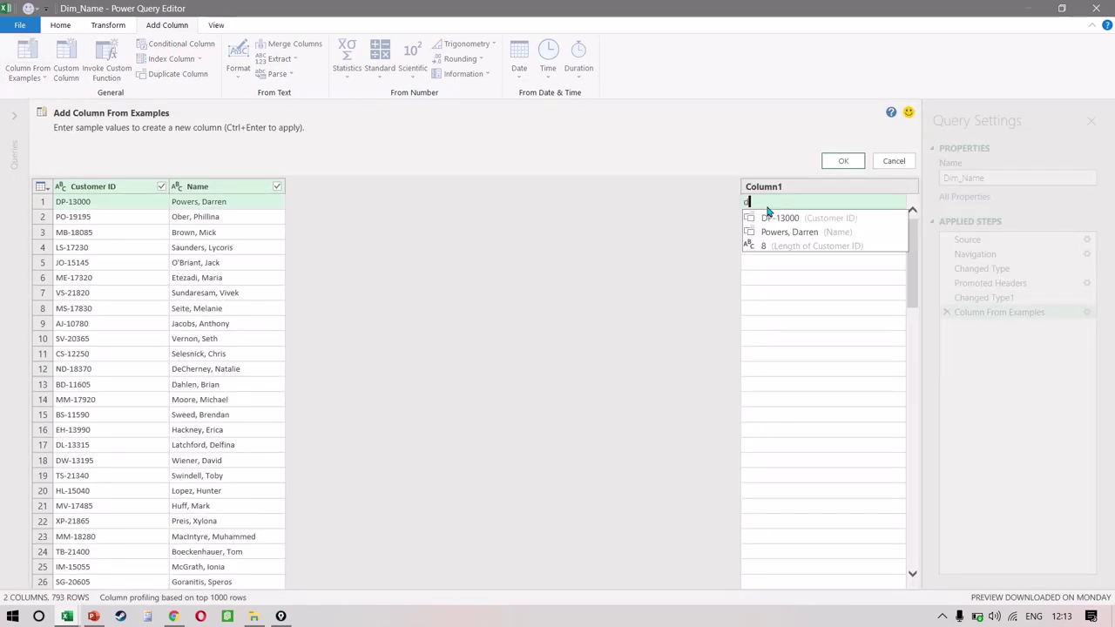
{"action": "key", "text": "Caps_Lock"}
{"action": "type", "text": "Datte"}
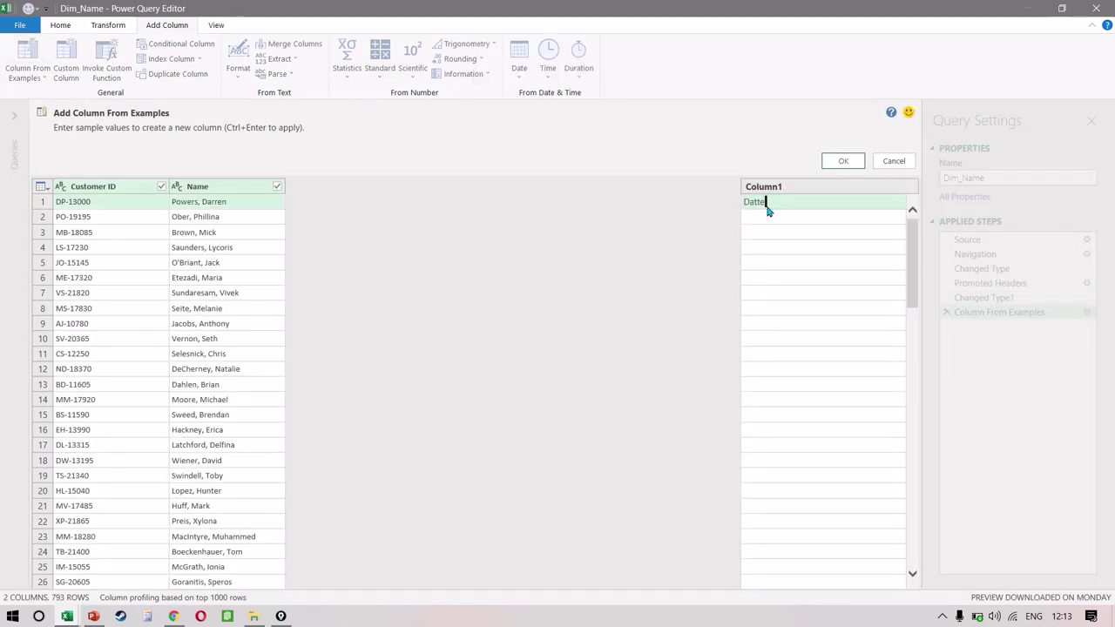
{"action": "key", "text": "BackSpace"}
{"action": "type", "text": "rren Powers"}
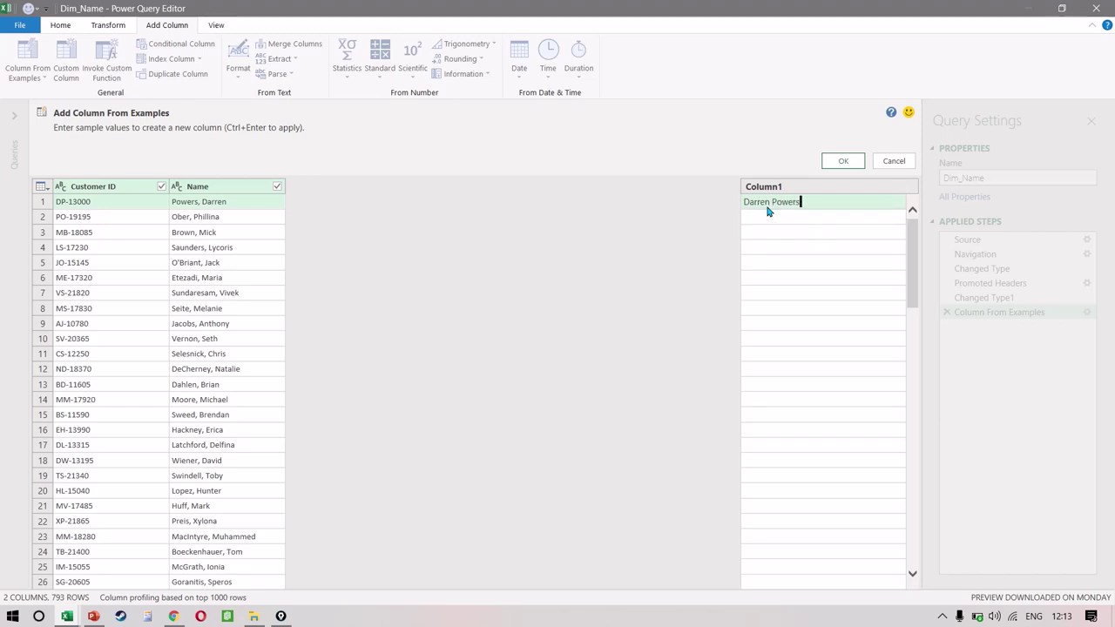
{"action": "key", "text": "Return"}
{"action": "type", "text": "Phillina Ober"}
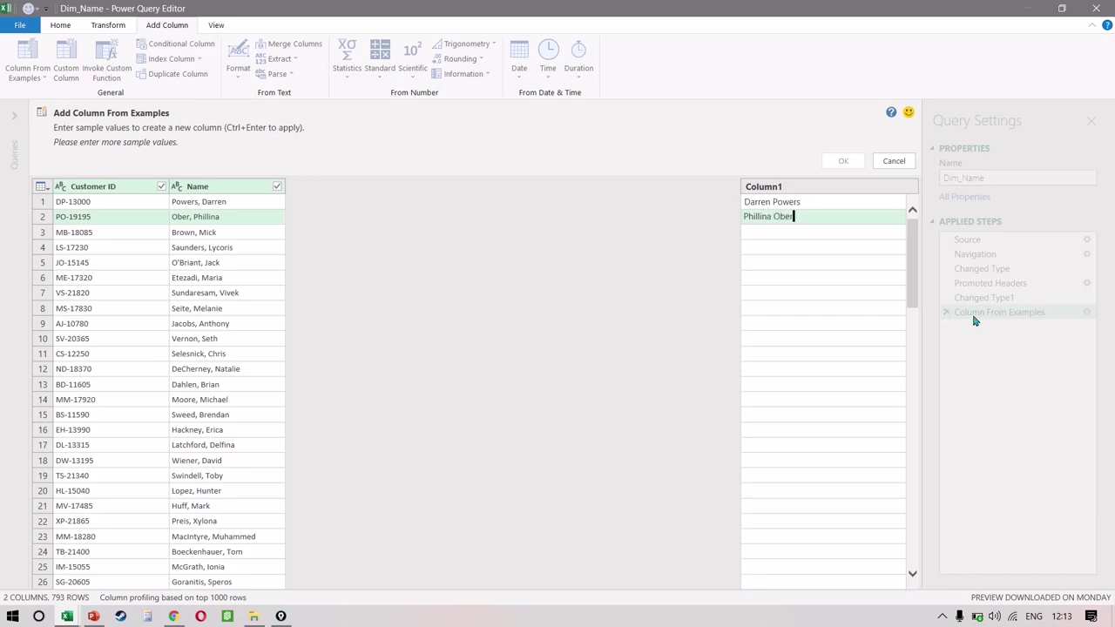
{"action": "key", "text": "Return"}
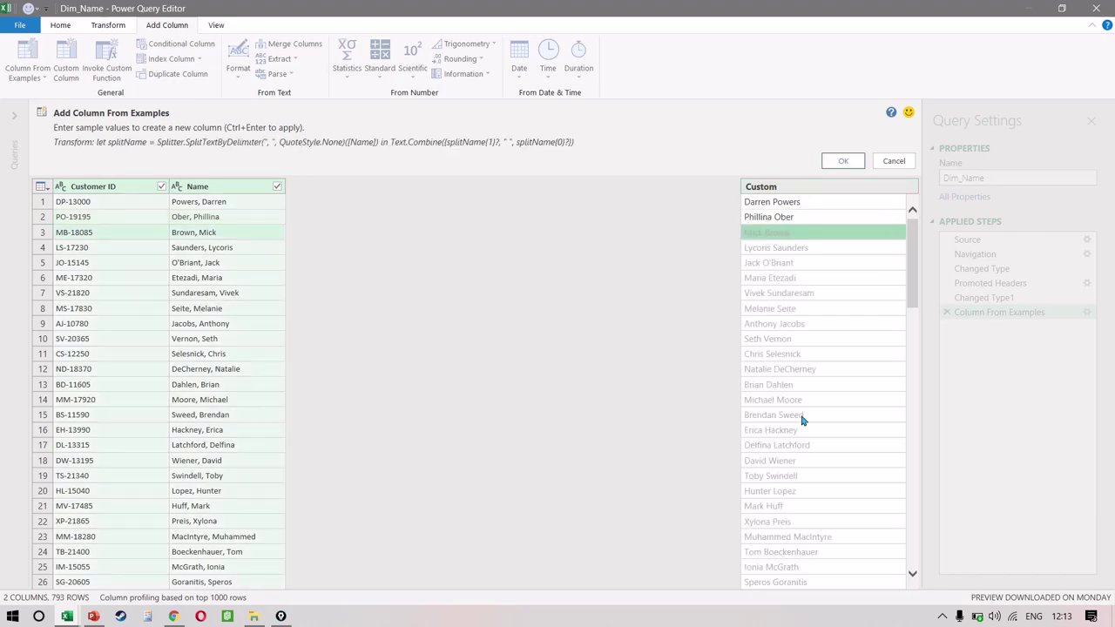
{"action": "left_click", "coordinate": [853, 161]}
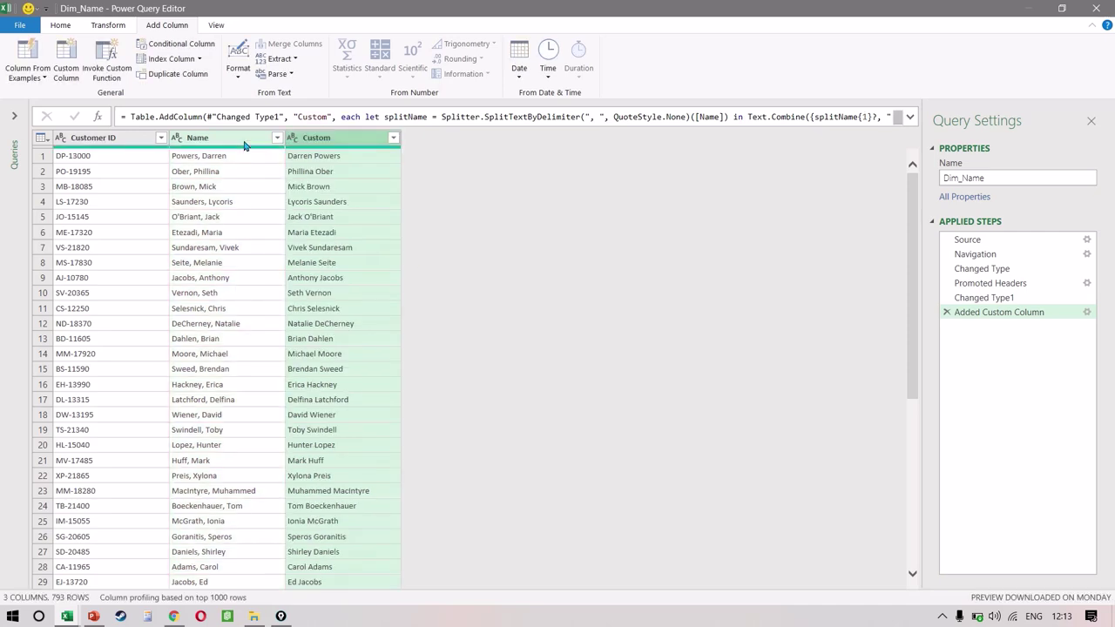
Remove the original Name column from Dim_Name and rename the Custom column as Name.
{"action": "right_click", "coordinate": [252, 140]}
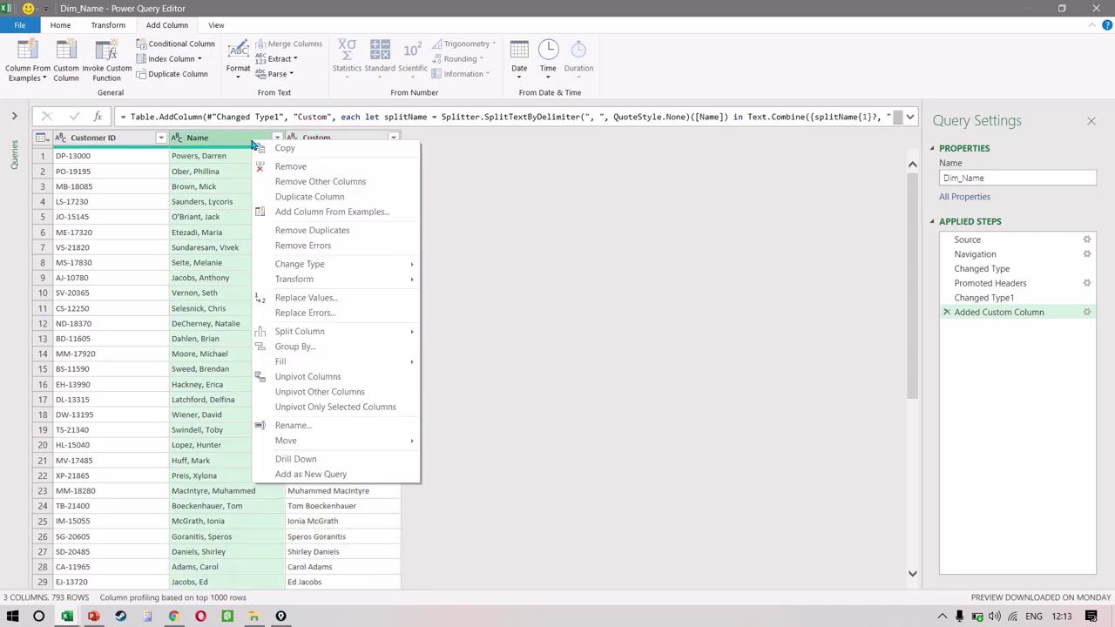
{"action": "left_click", "coordinate": [310, 168]}
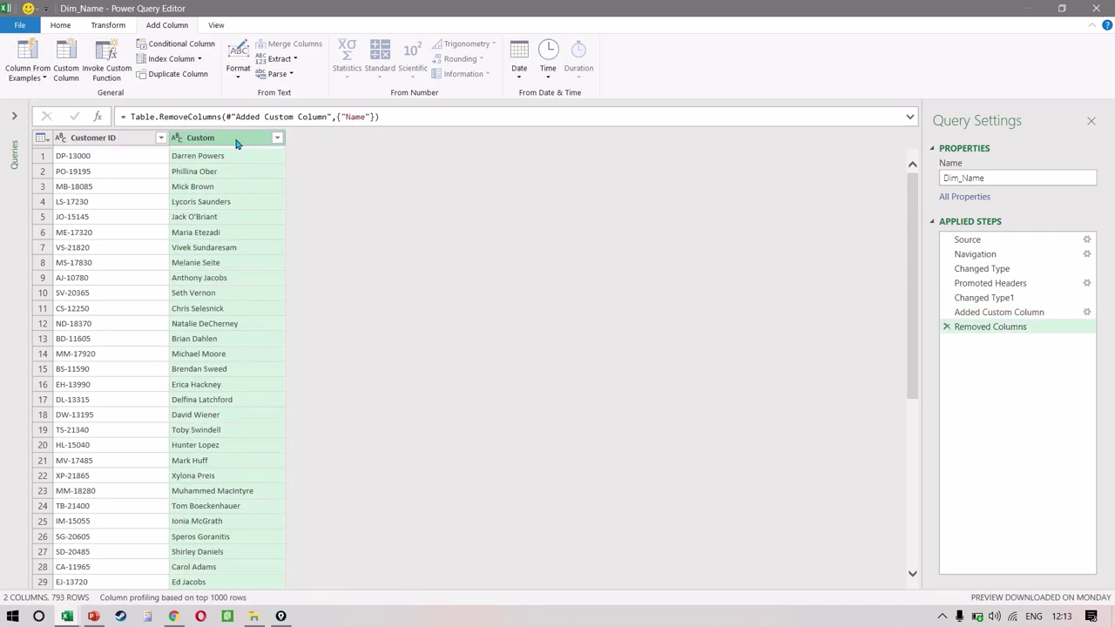
{"action": "double_click", "coordinate": [229, 138]}
{"action": "type", "text": "Name"}
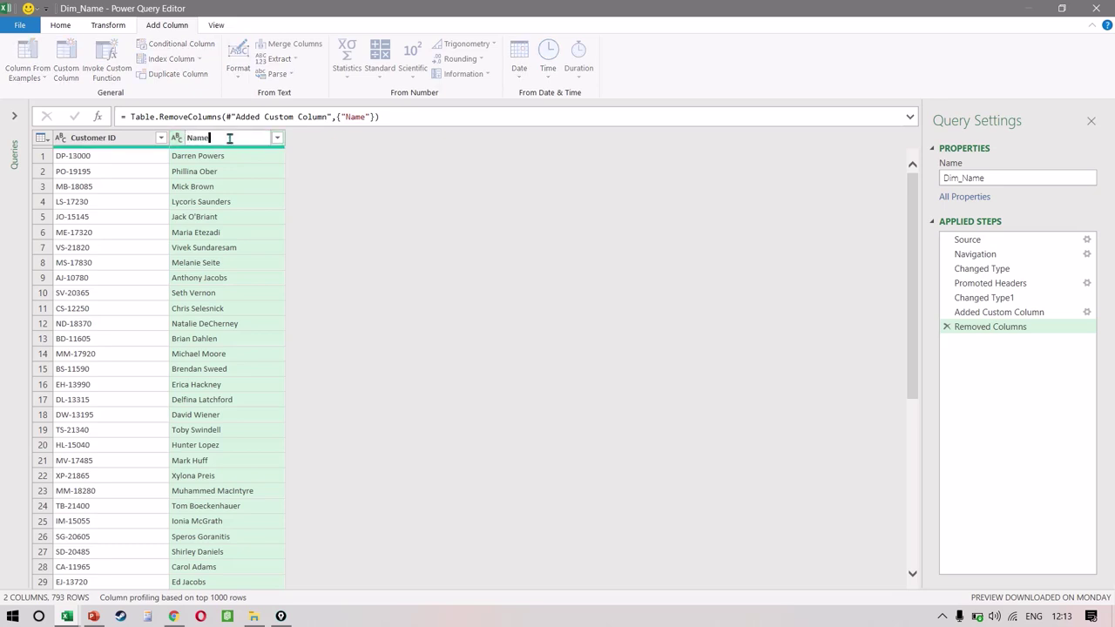
{"action": "key", "text": "Return"}
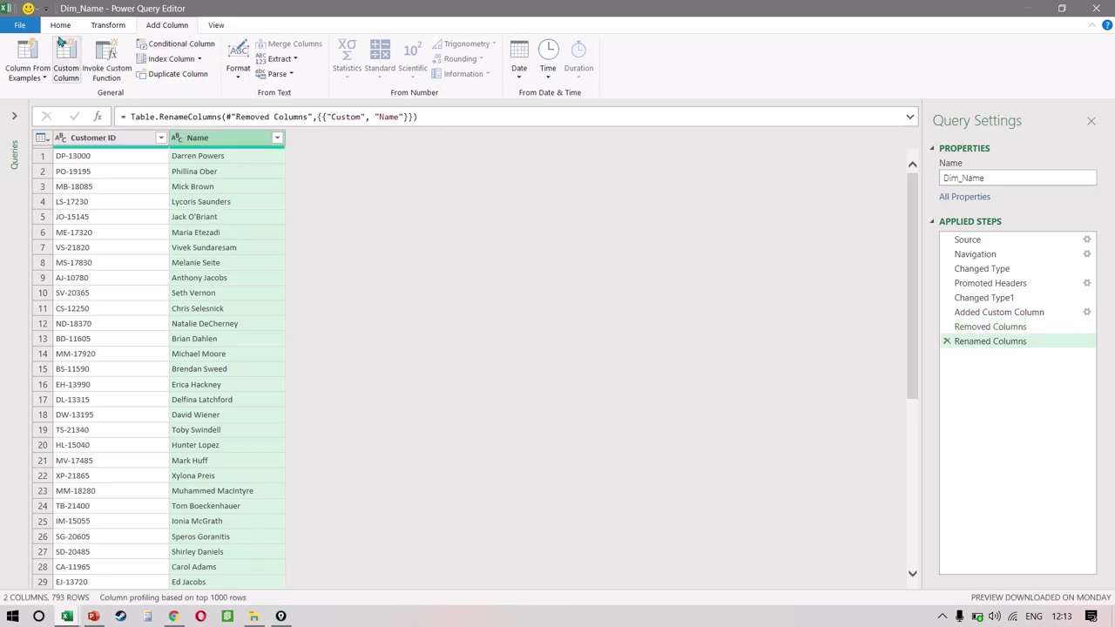
Close and load the Dim_Name query, and add its table on the CUST NAME sheet to the data model.
{"action": "left_click", "coordinate": [60, 24]}
{"action": "left_click", "coordinate": [17, 42]}
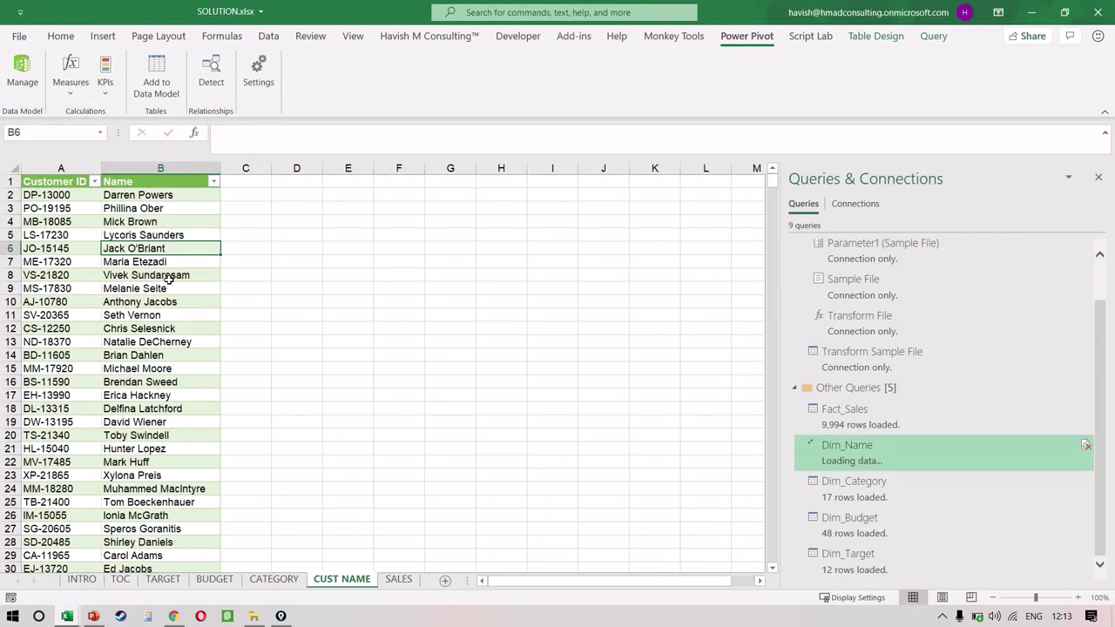
{"action": "left_click", "coordinate": [150, 88]}
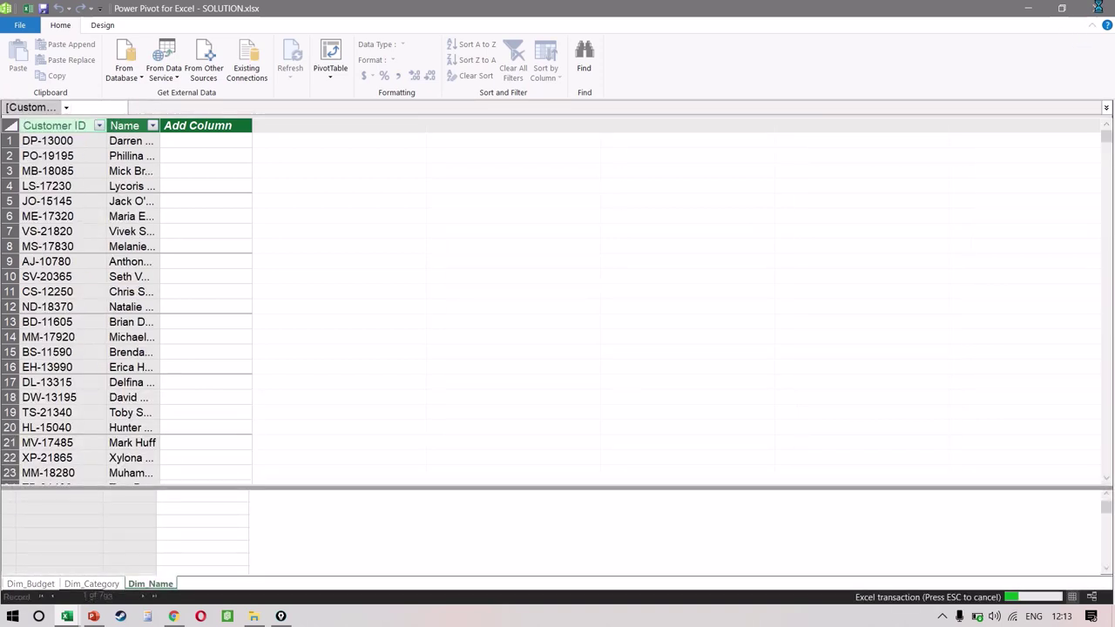
Add the Fact_Sales table on the SALES sheet to the data model.
{"action": "left_click", "coordinate": [1099, 9]}
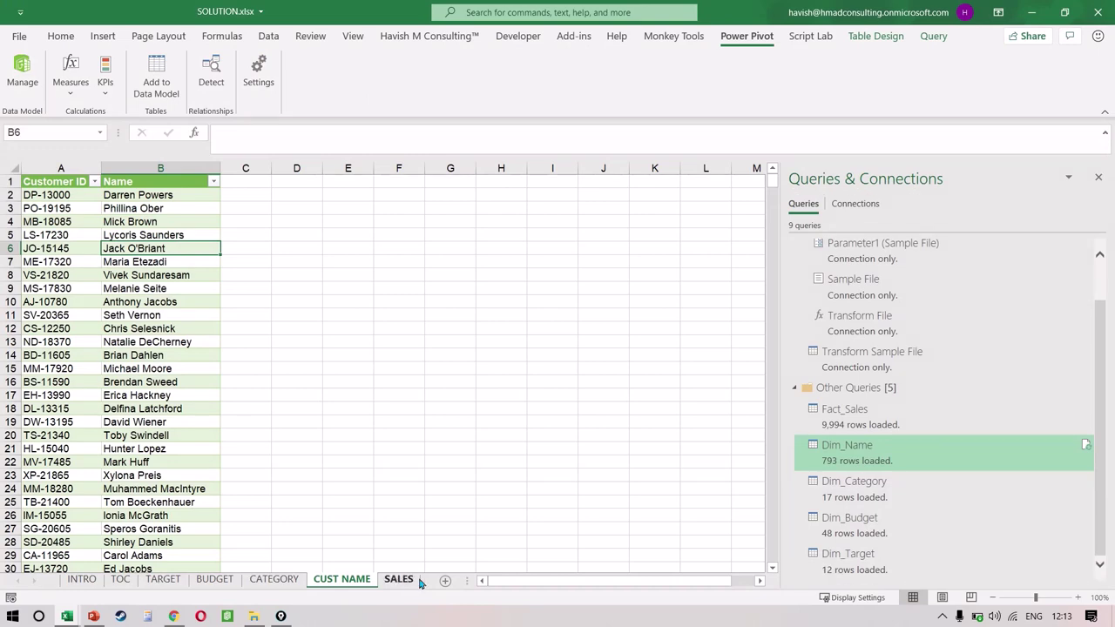
{"action": "left_click", "coordinate": [399, 580]}
{"action": "left_click", "coordinate": [253, 276]}
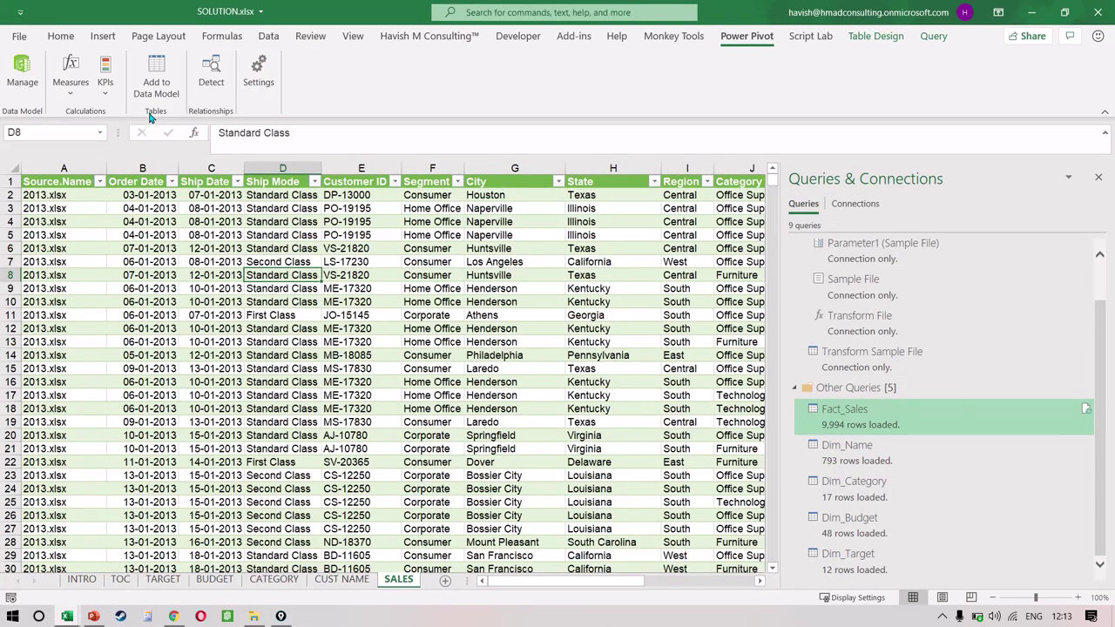
{"action": "left_click", "coordinate": [153, 61]}
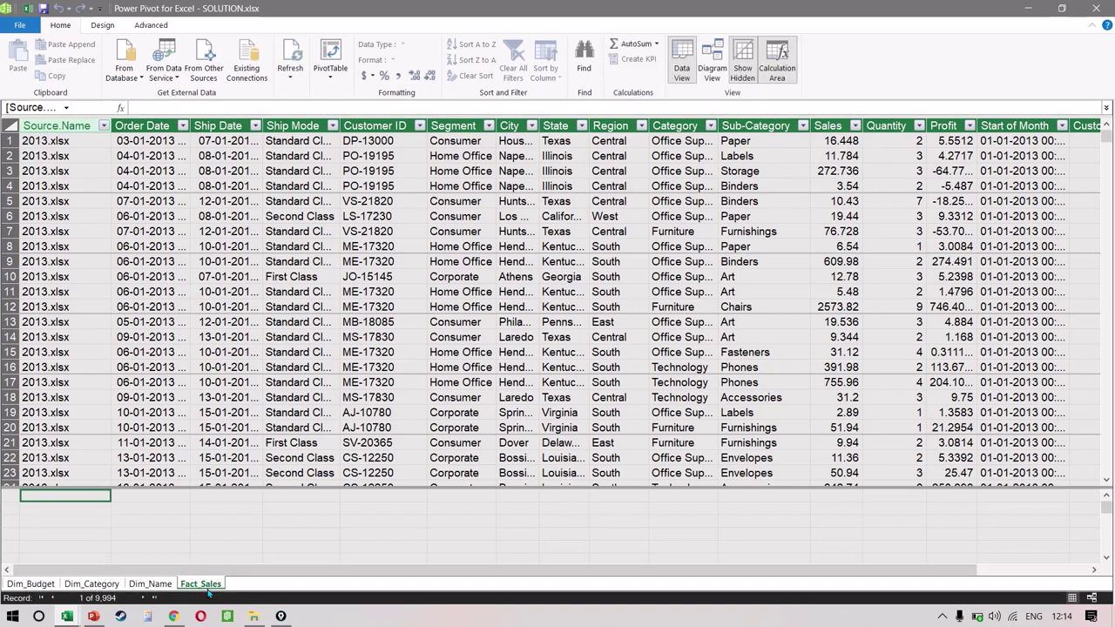
Show the data model as a diagram, enlarge Fact_Sales to show all its fields, and arrange the dimension tables around it.
{"action": "left_click", "coordinate": [718, 76]}
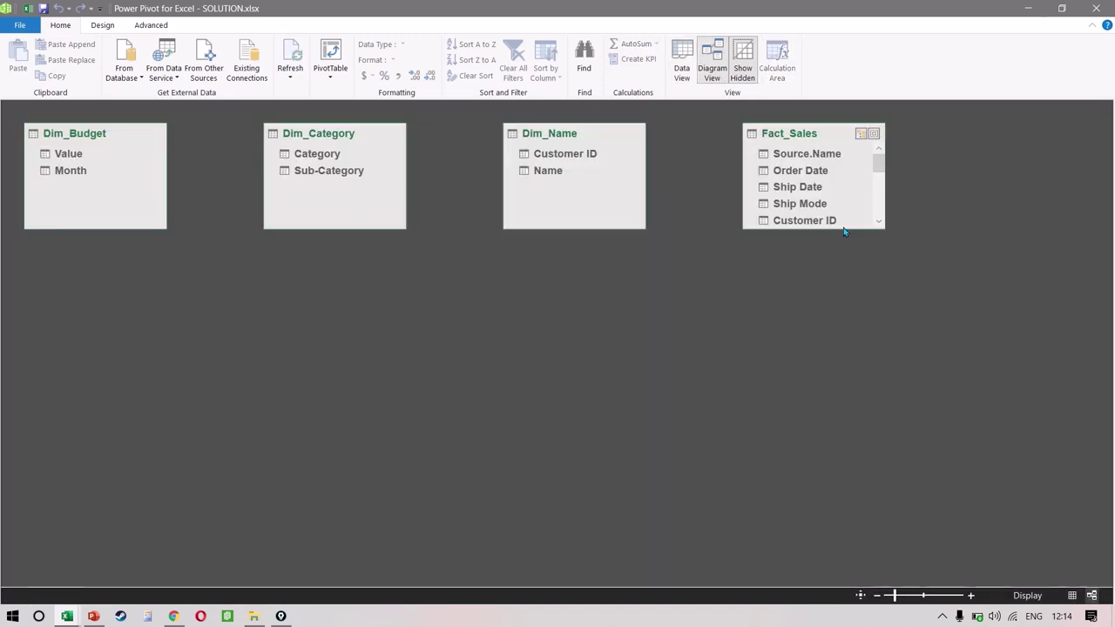
{"action": "left_click_drag", "start_coordinate": [842, 226], "coordinate": [839, 454]}
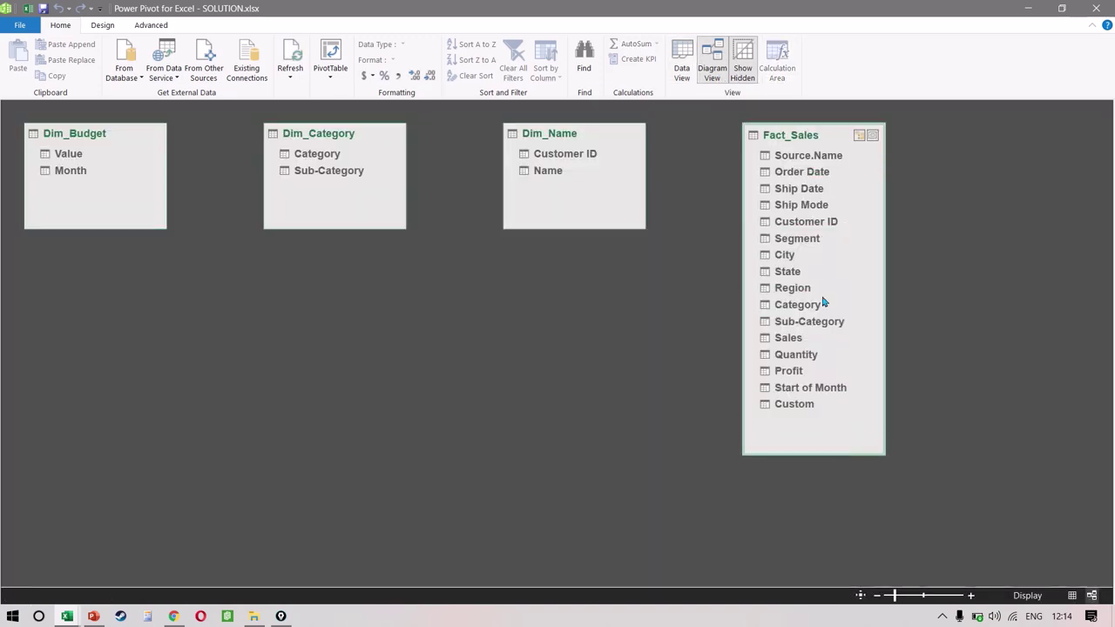
{"action": "left_click_drag", "start_coordinate": [838, 144], "coordinate": [475, 186]}
{"action": "left_click_drag", "start_coordinate": [542, 143], "coordinate": [697, 170]}
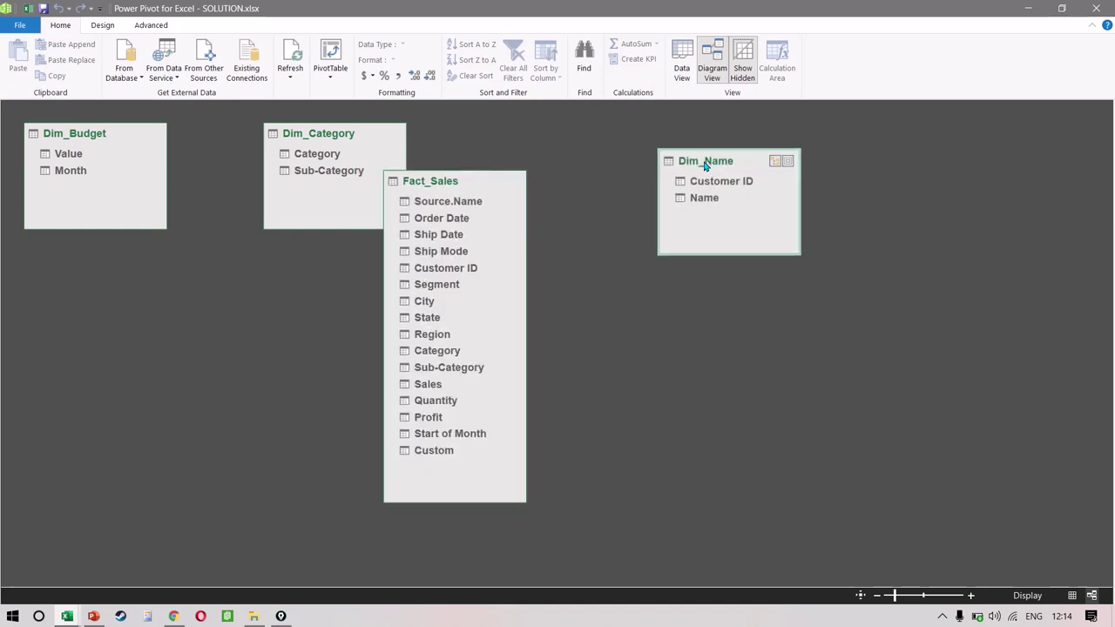
{"action": "left_click", "coordinate": [288, 137]}
{"action": "left_click_drag", "start_coordinate": [287, 137], "coordinate": [628, 361]}
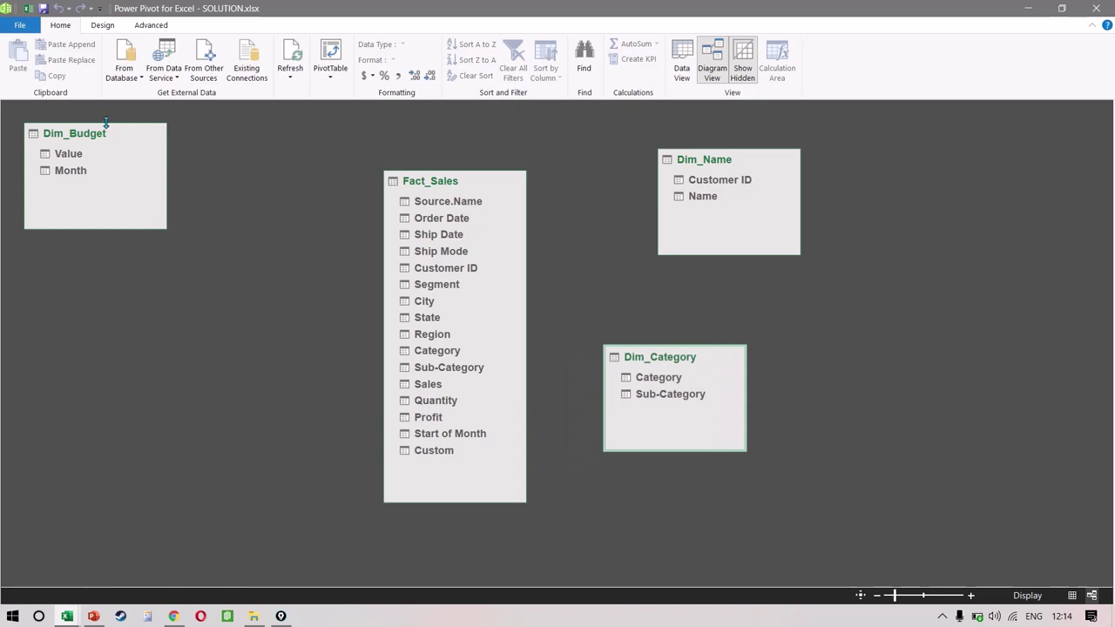
{"action": "left_click_drag", "start_coordinate": [97, 138], "coordinate": [207, 153]}
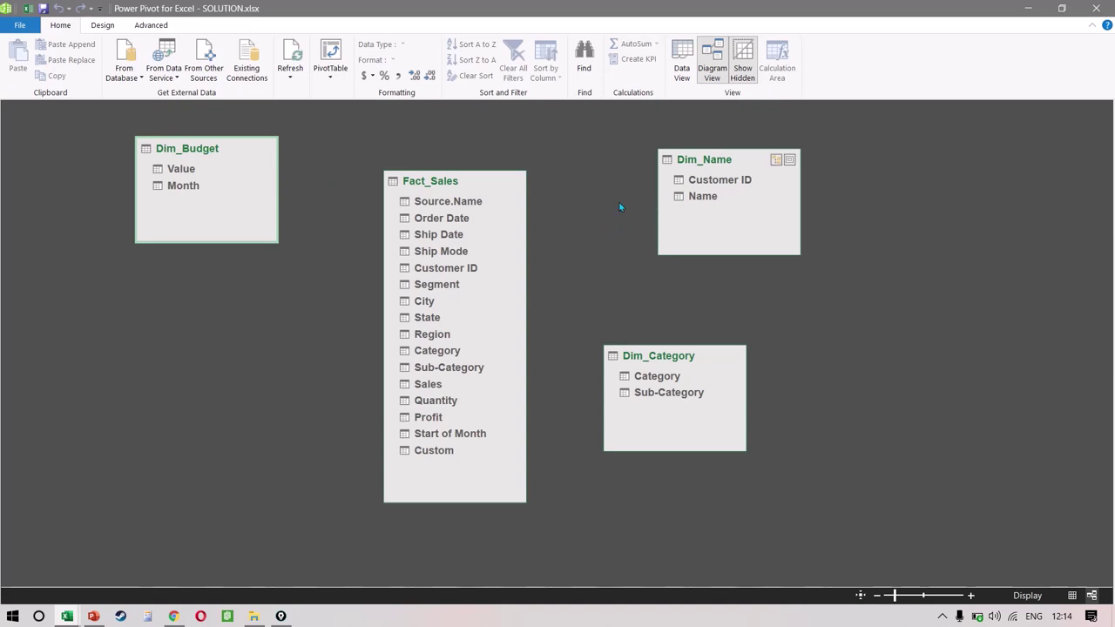
Relate Fact_Sales to Dim_Name through Customer ID and to Dim_Category through Sub-Category.
{"action": "left_click", "coordinate": [462, 275]}
{"action": "left_click_drag", "start_coordinate": [462, 275], "coordinate": [710, 185]}
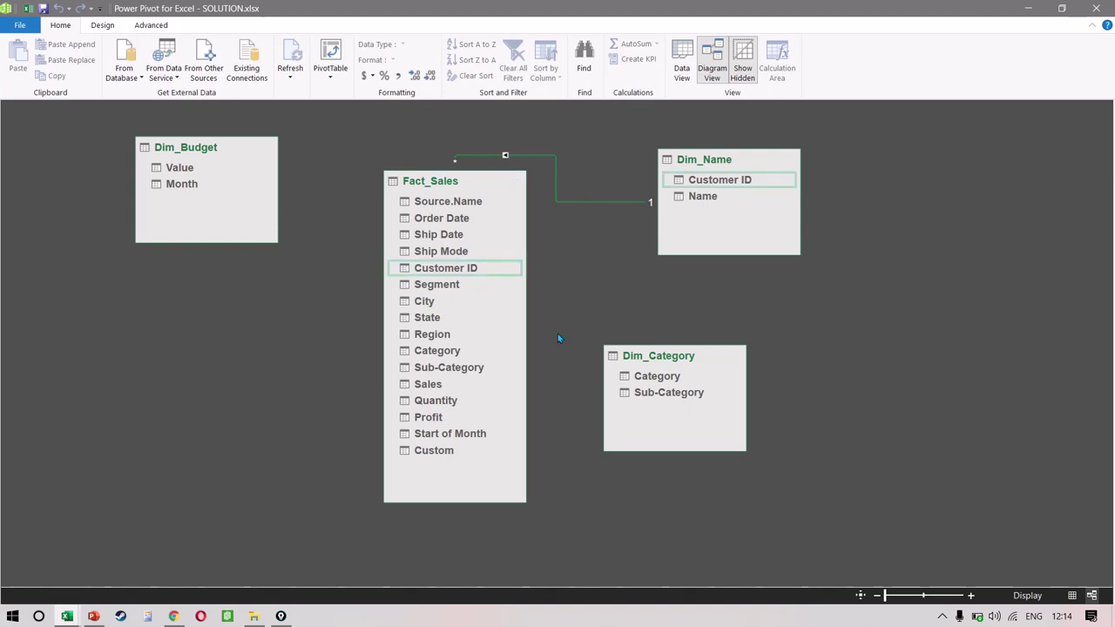
{"action": "left_click", "coordinate": [430, 356]}
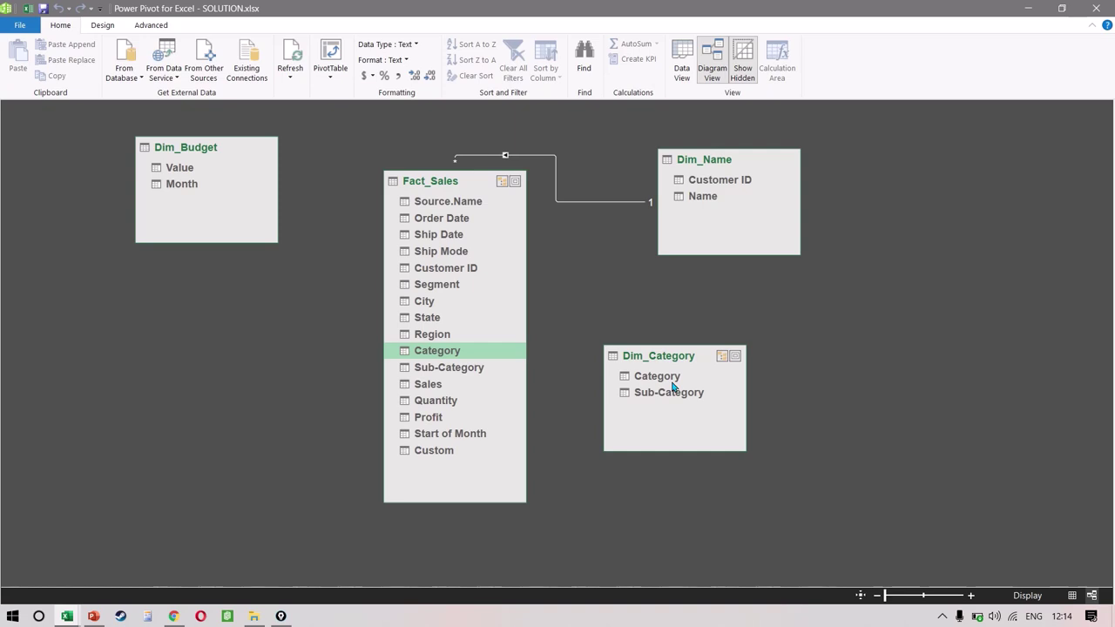
{"action": "left_click", "coordinate": [672, 382]}
{"action": "left_click", "coordinate": [471, 370]}
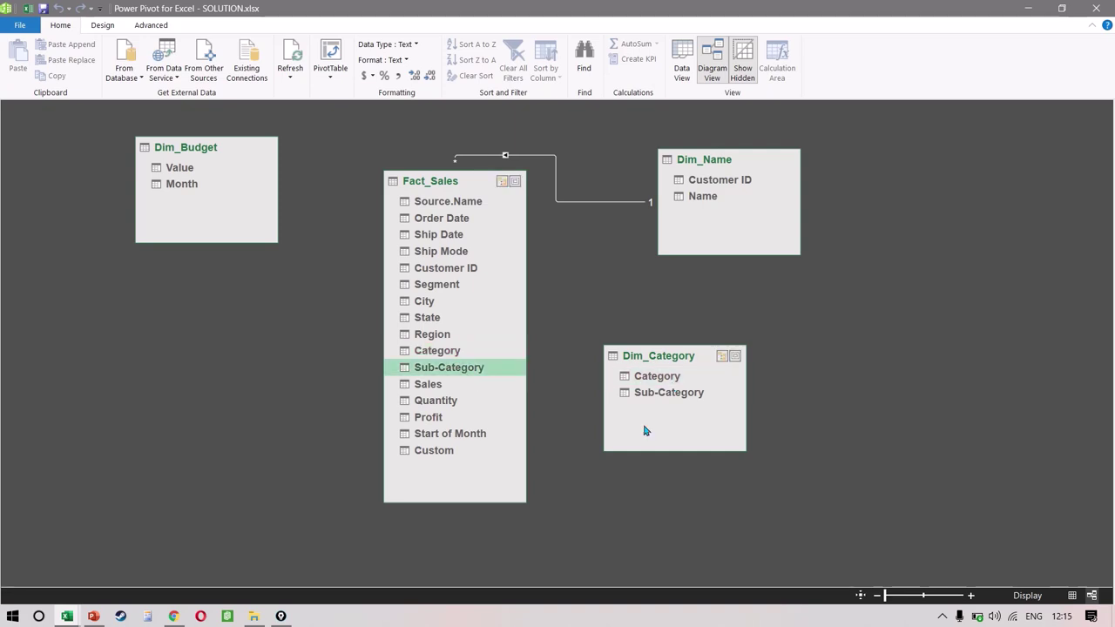
{"action": "left_click", "coordinate": [687, 394]}
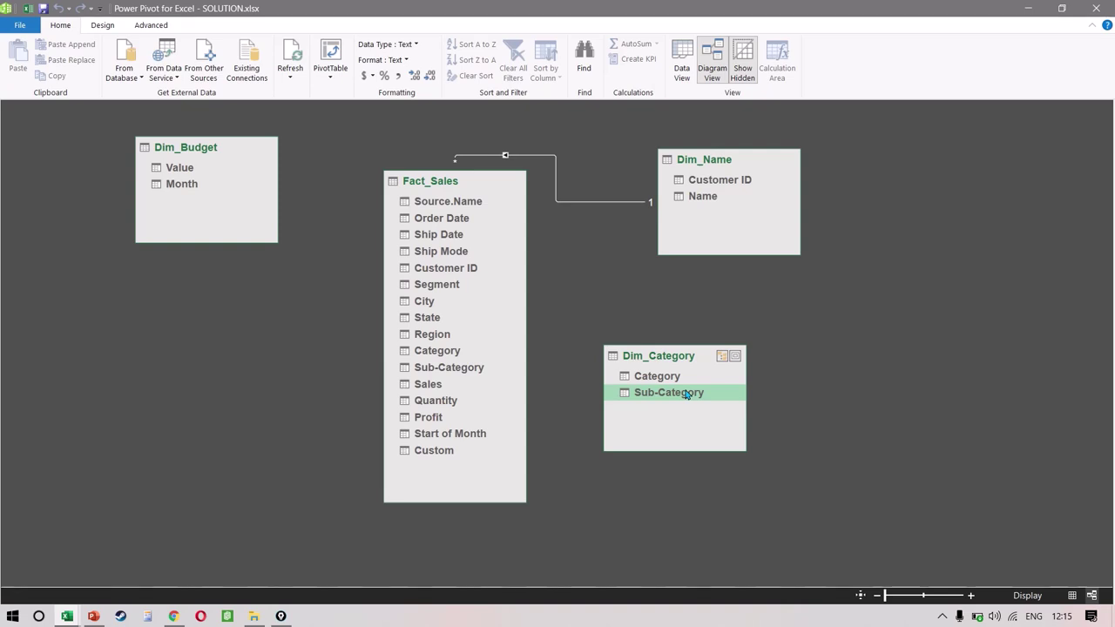
{"action": "left_click", "coordinate": [446, 371]}
{"action": "left_click_drag", "start_coordinate": [467, 370], "coordinate": [646, 395]}
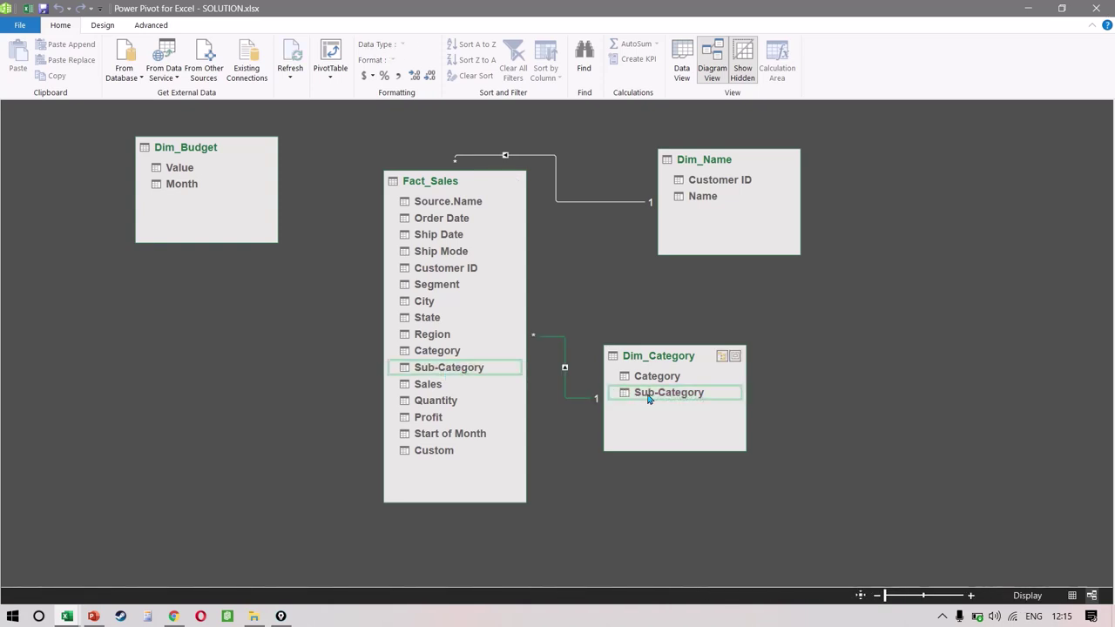
Relate Month in Dim_Budget to Start of Month in Fact_Sales, and reposition Dim_Budget and Dim_Name beside Fact_Sales.
{"action": "left_click", "coordinate": [182, 184]}
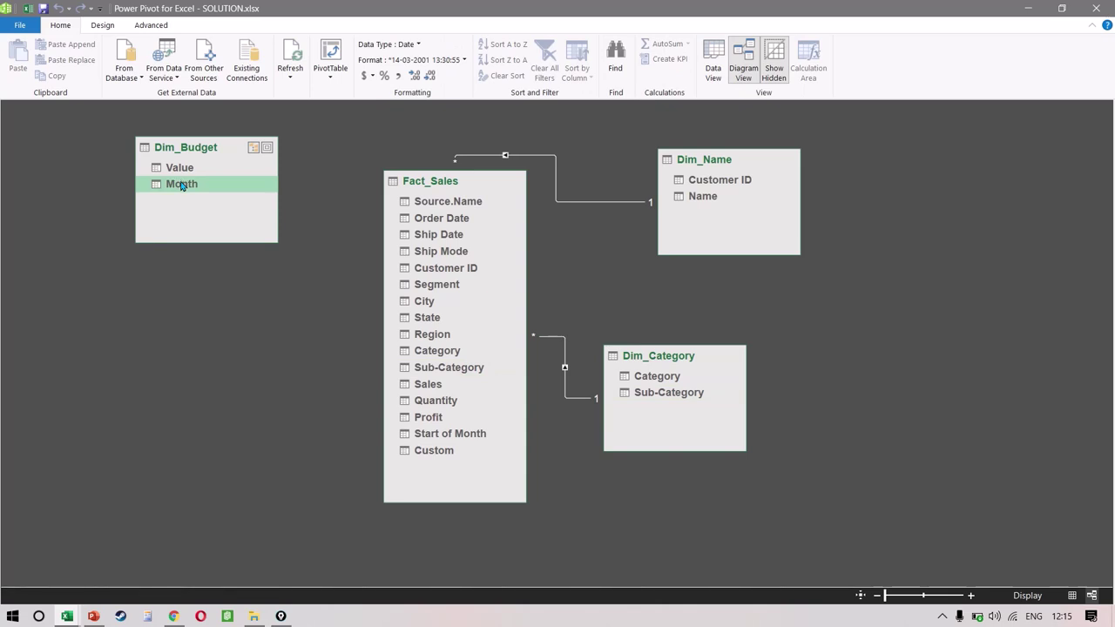
{"action": "left_click_drag", "start_coordinate": [179, 185], "coordinate": [478, 444]}
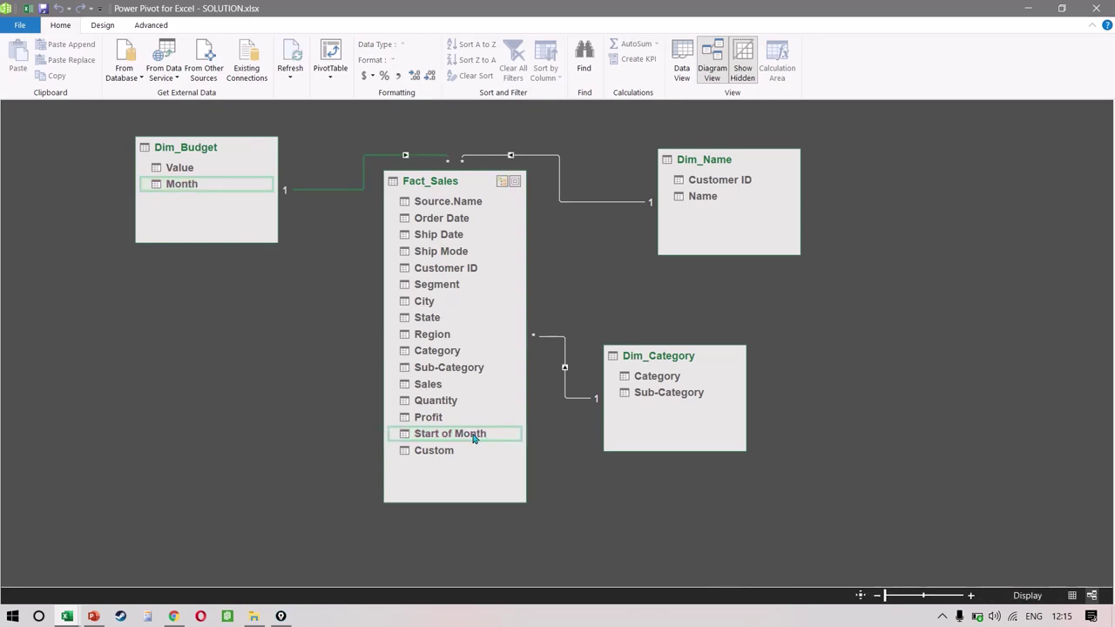
{"action": "left_click_drag", "start_coordinate": [212, 145], "coordinate": [186, 277]}
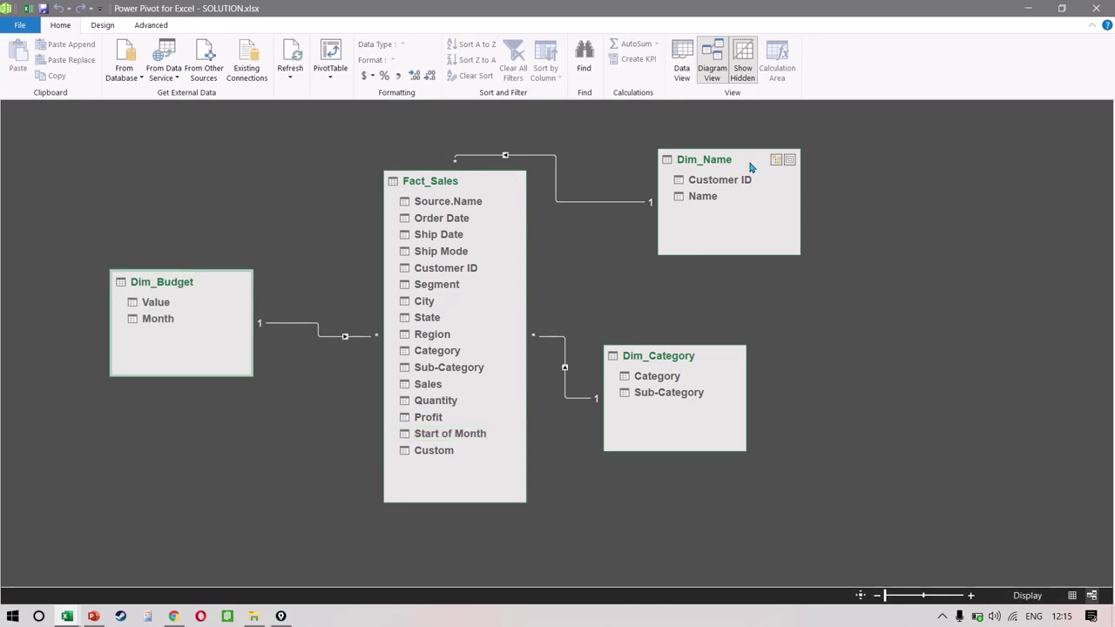
{"action": "left_click_drag", "start_coordinate": [750, 168], "coordinate": [751, 215]}
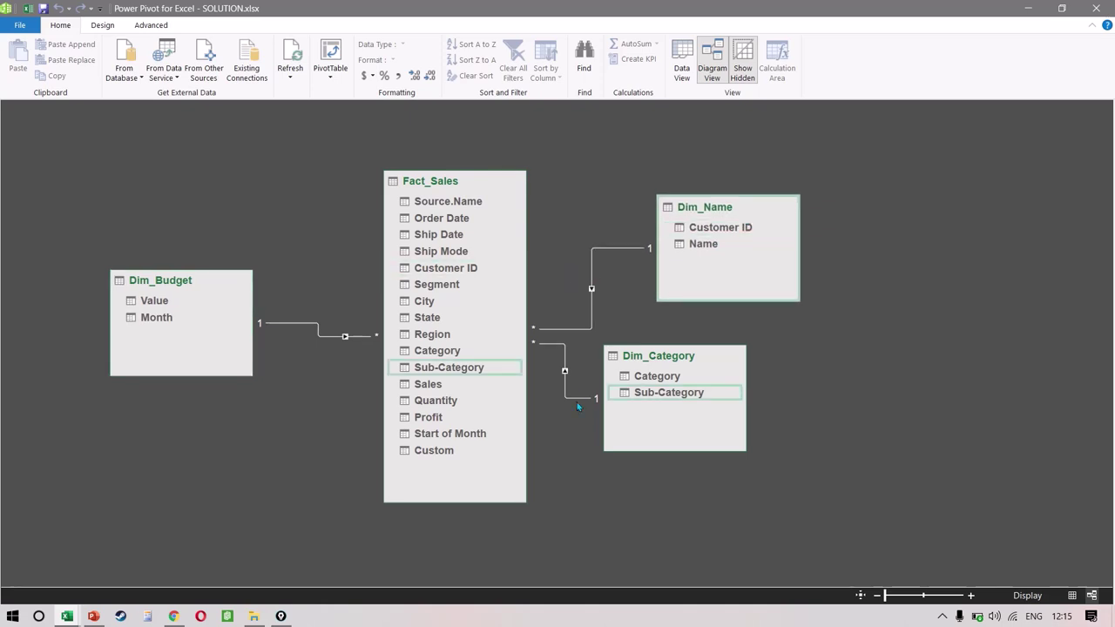
{"action": "left_click", "coordinate": [331, 336]}
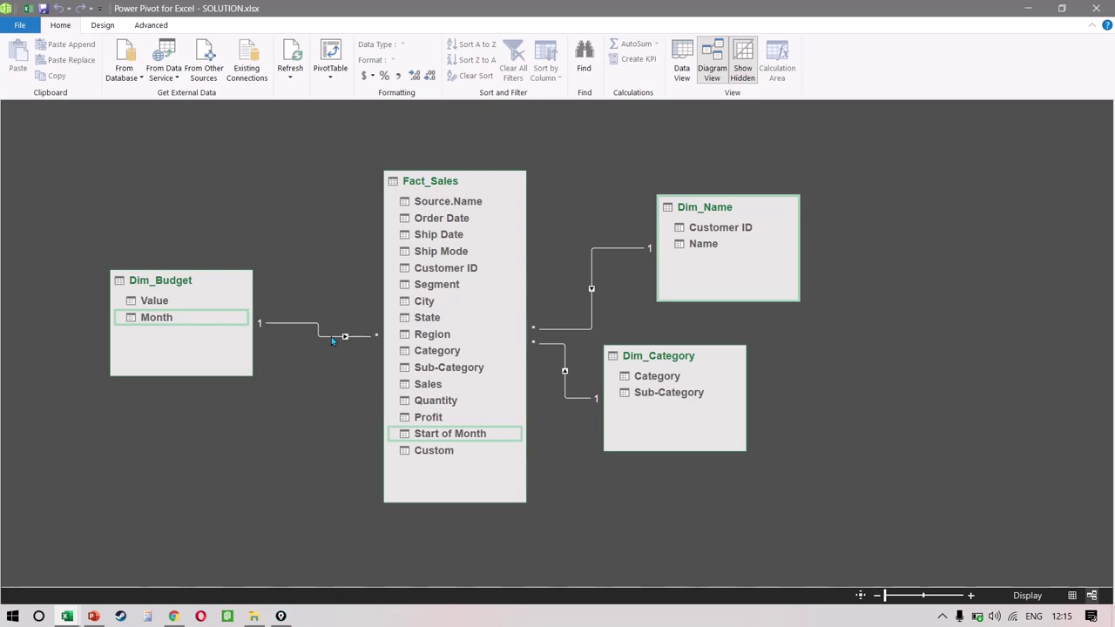
Create a PivotTable from the data model on a new worksheet and rename that sheet PIVOT.
{"action": "left_click", "coordinate": [336, 75]}
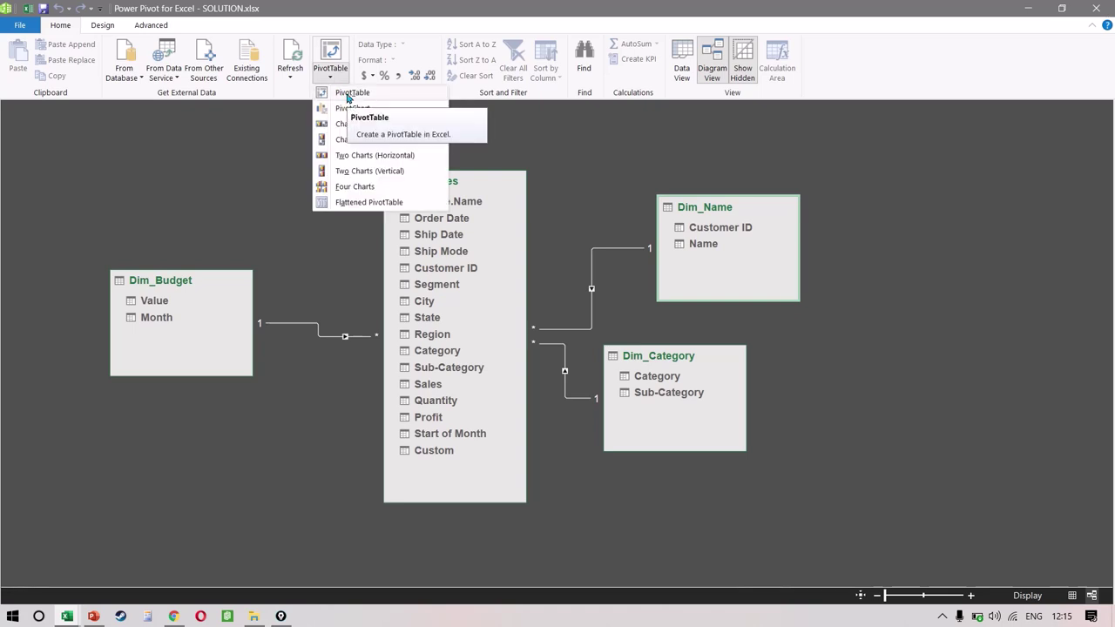
{"action": "left_click", "coordinate": [348, 94]}
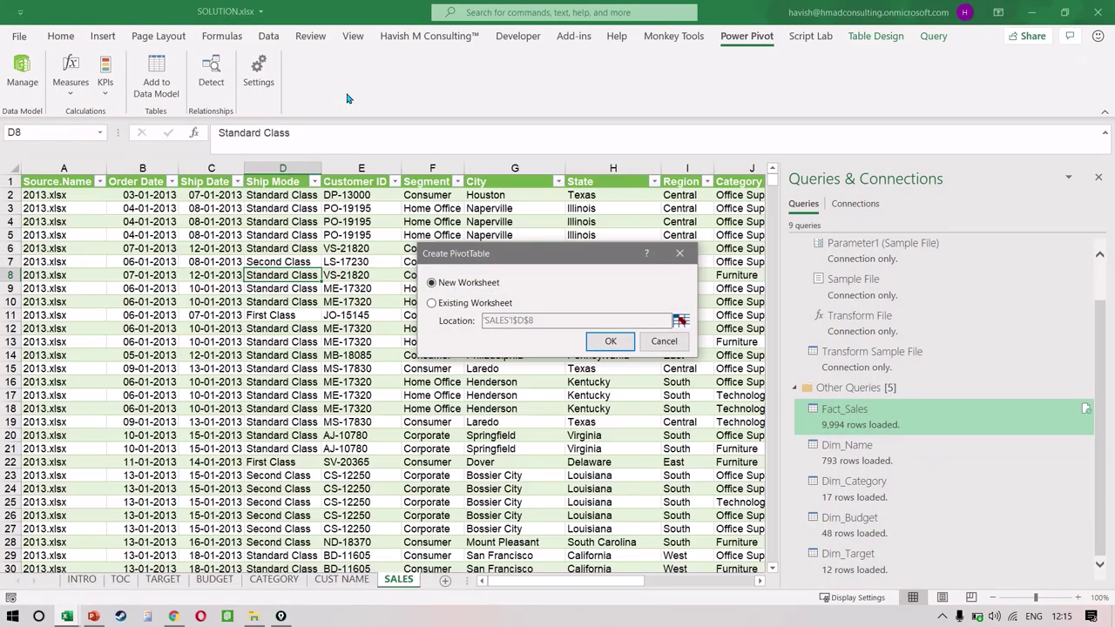
{"action": "left_click", "coordinate": [610, 341]}
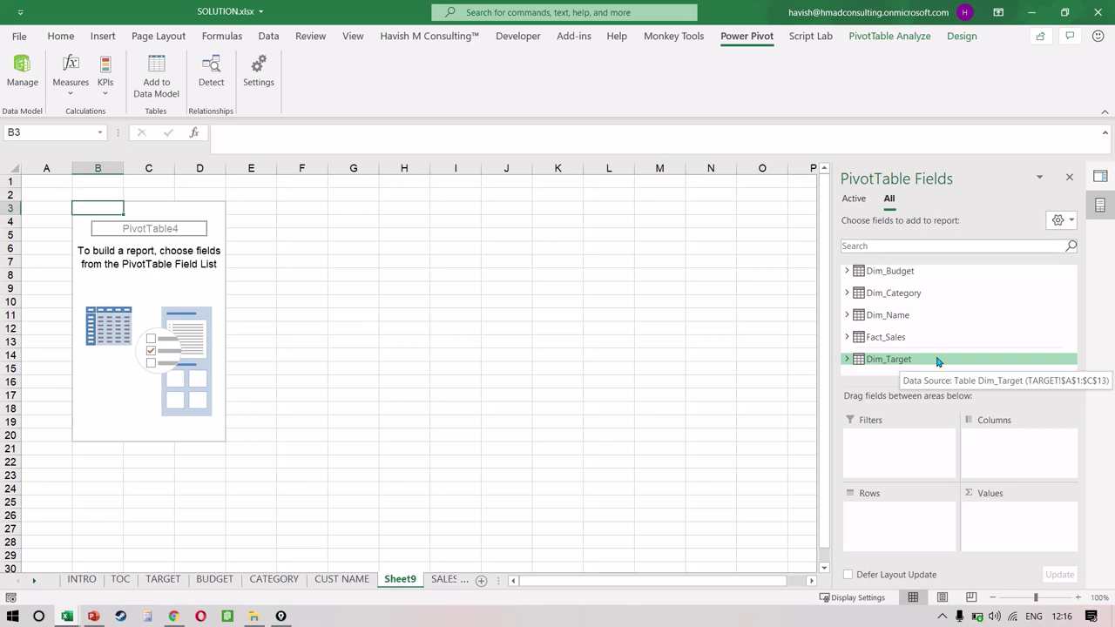
{"action": "double_click", "coordinate": [400, 580]}
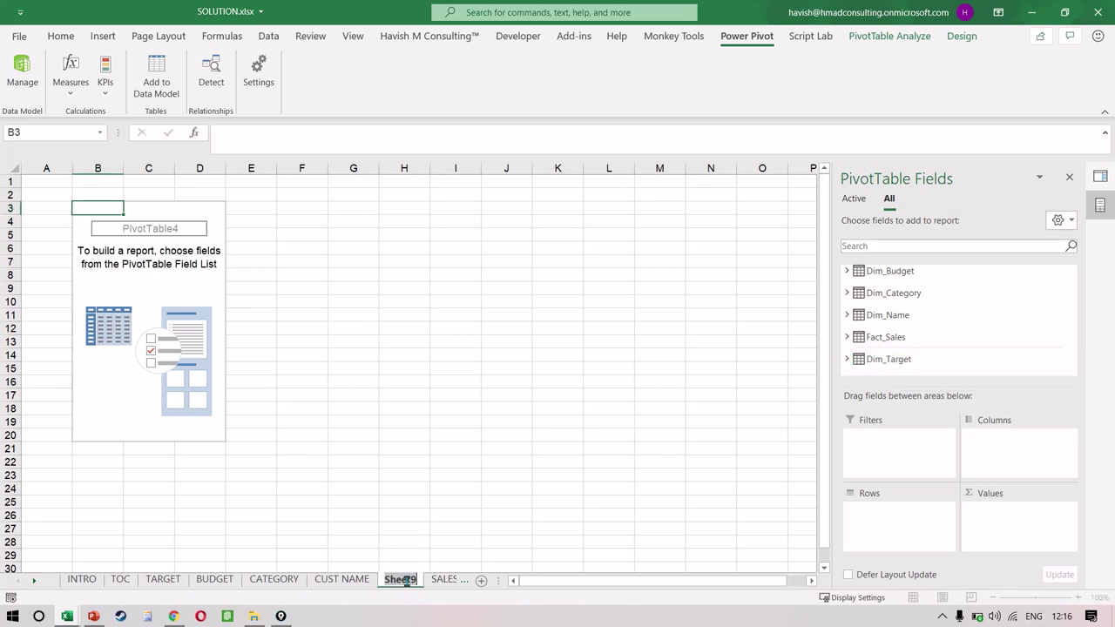
{"action": "key", "text": "Caps_Lock"}
{"action": "type", "text": "PIVOT"}
{"action": "key", "text": "Return"}
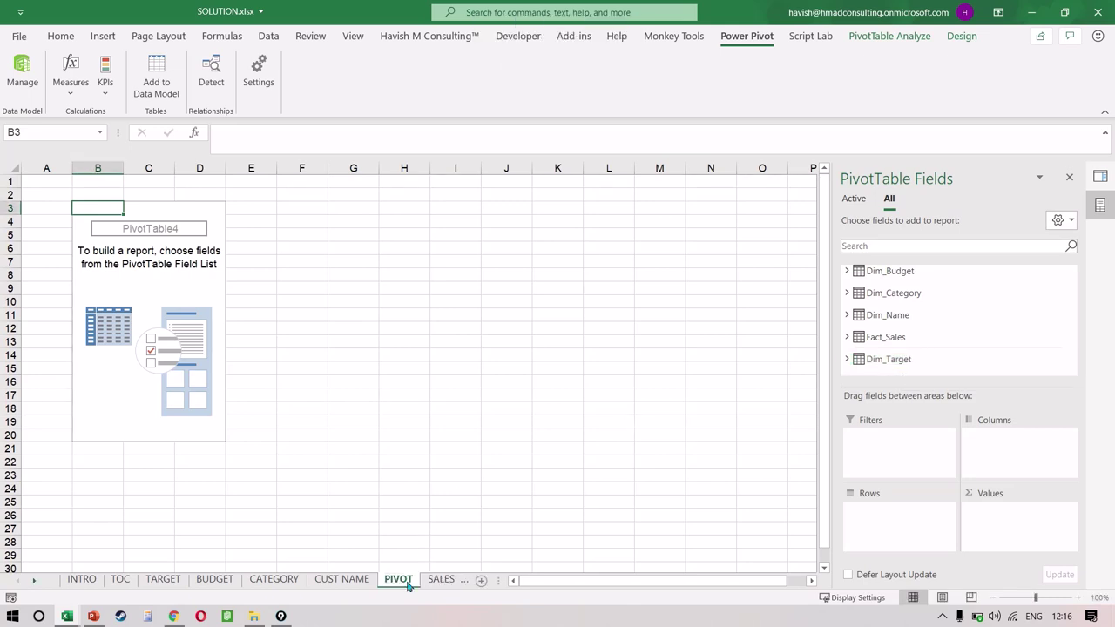
Search the PivotTable fields for SA and add Sales from Fact_Sales as a summed value.
{"action": "left_click", "coordinate": [872, 246]}
{"action": "type", "text": "SA"}
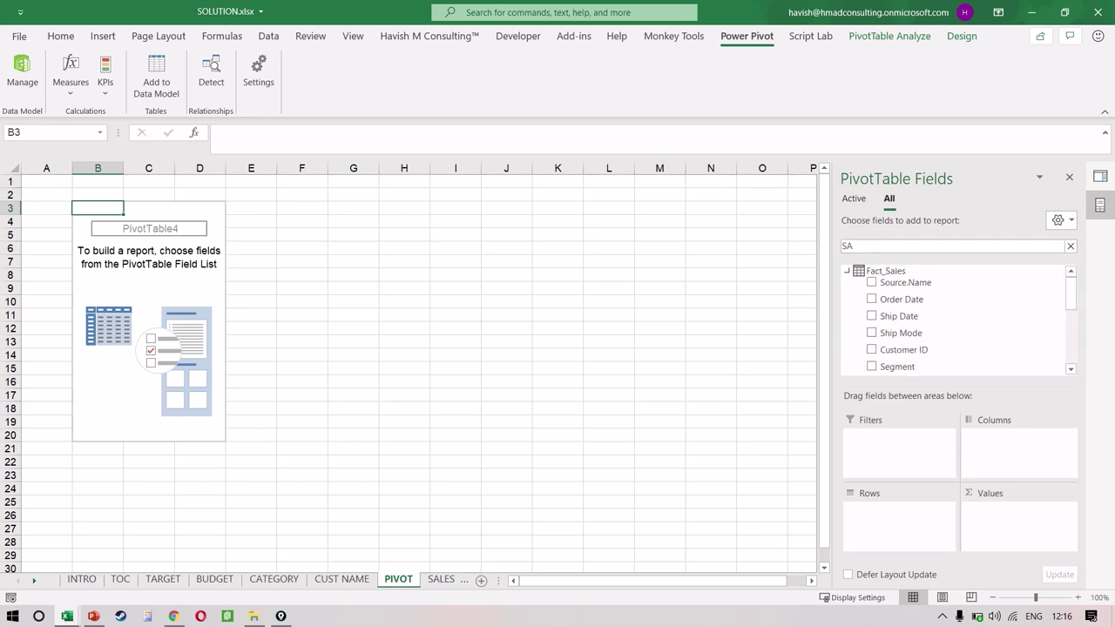
{"action": "scroll", "coordinate": [921, 316], "scroll_direction": "down", "scroll_amount": 3}
{"action": "left_click_drag", "start_coordinate": [911, 328], "coordinate": [1045, 548]}
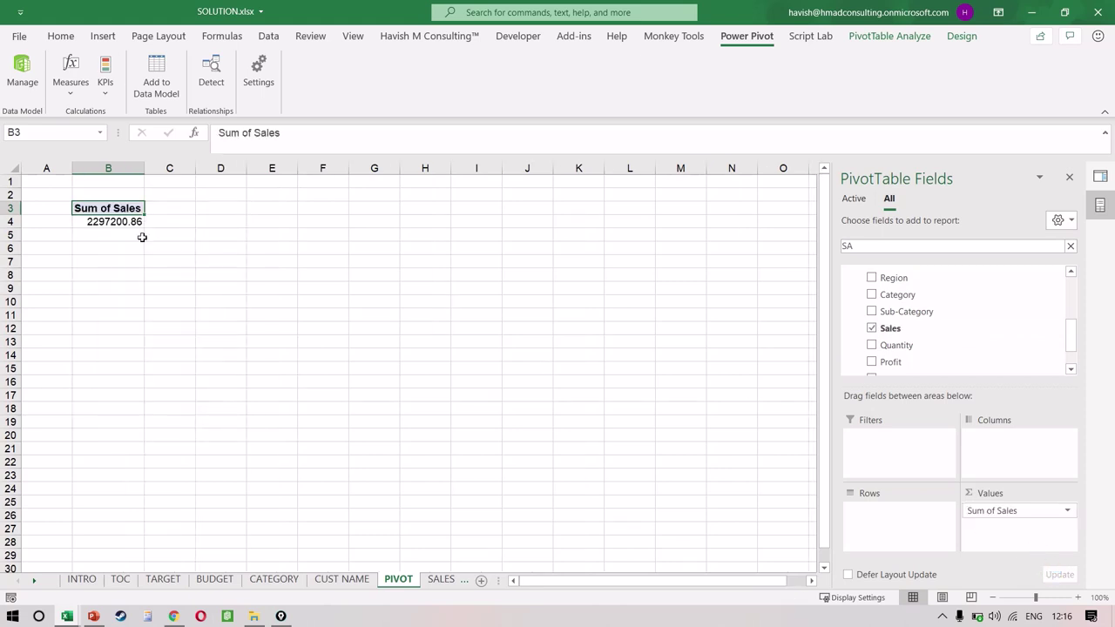
Clear the field search, add Month from Dim_Budget as rows, and add Value from Dim_Budget as a second summed value.
{"action": "double_click", "coordinate": [928, 247]}
{"action": "key", "text": "BackSpace"}
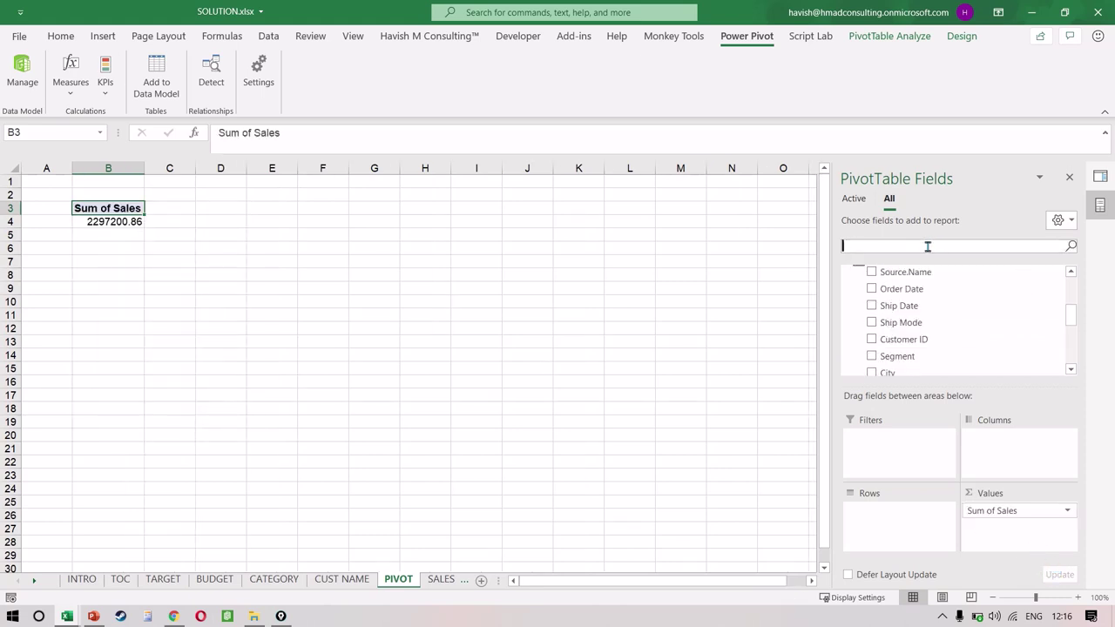
{"action": "scroll", "coordinate": [936, 314], "scroll_direction": "up", "scroll_amount": 5}
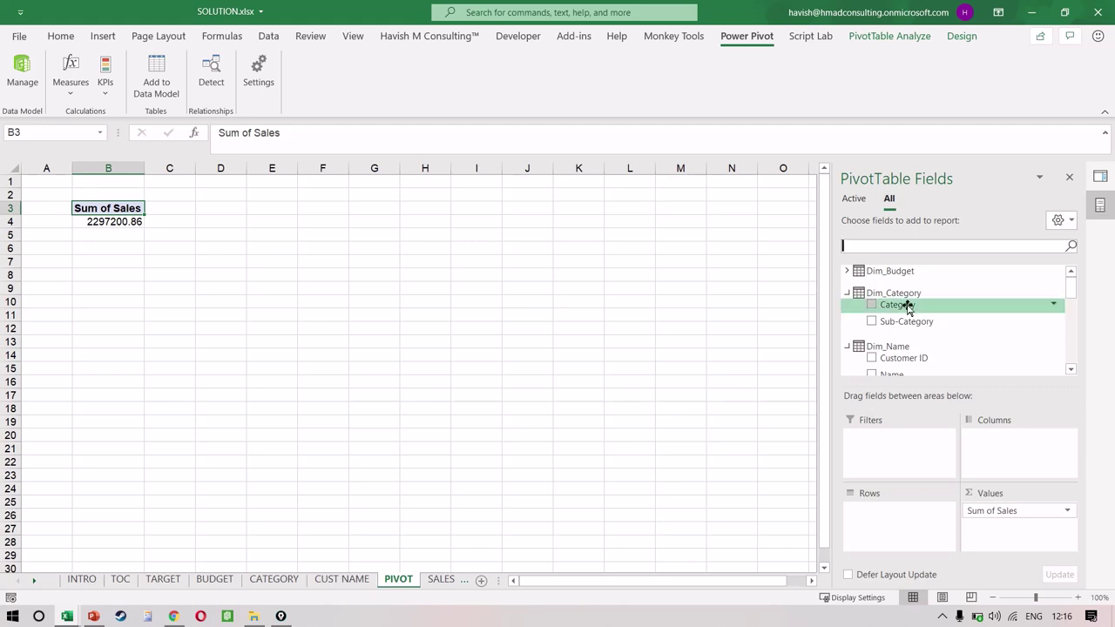
{"action": "scroll", "coordinate": [907, 310], "scroll_direction": "down", "scroll_amount": 2}
{"action": "scroll", "coordinate": [907, 311], "scroll_direction": "up", "scroll_amount": 3}
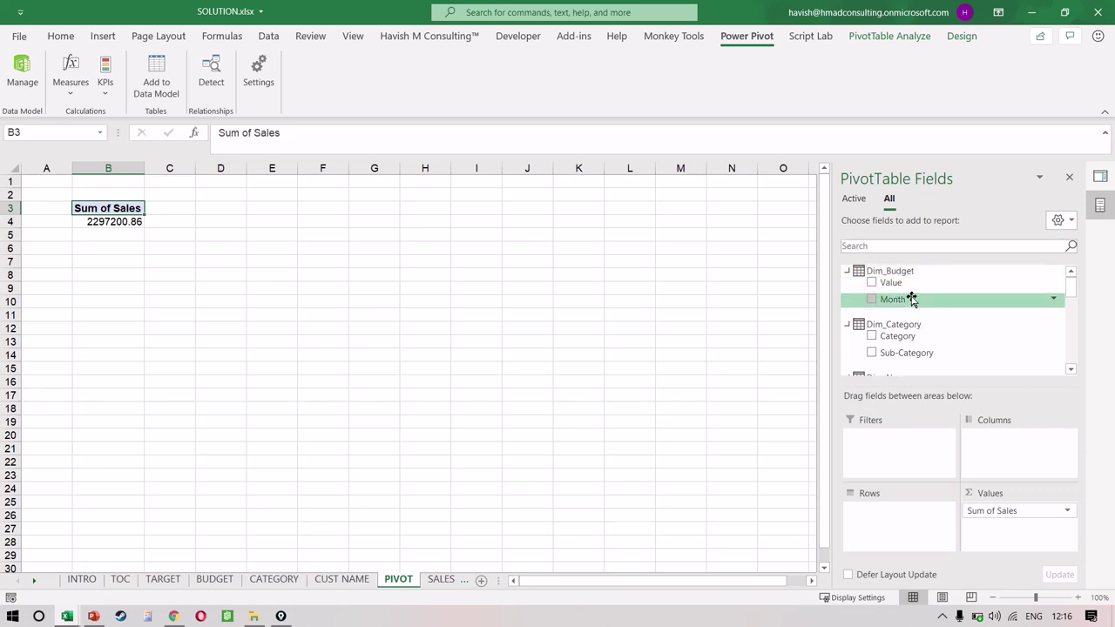
{"action": "left_click_drag", "start_coordinate": [913, 299], "coordinate": [892, 516]}
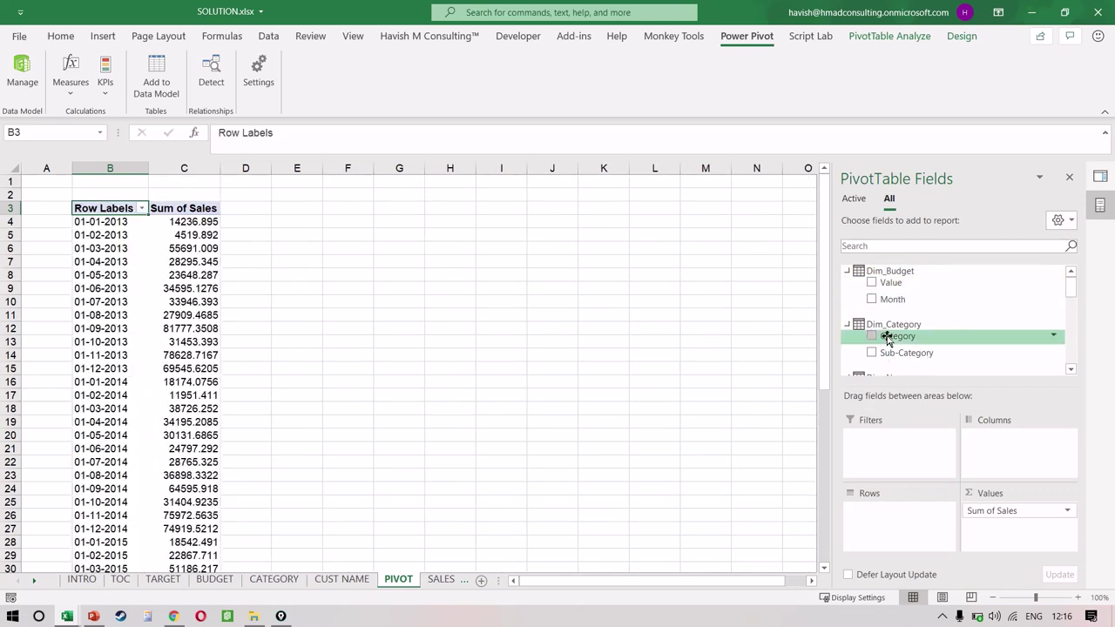
{"action": "left_click_drag", "start_coordinate": [892, 287], "coordinate": [1022, 532]}
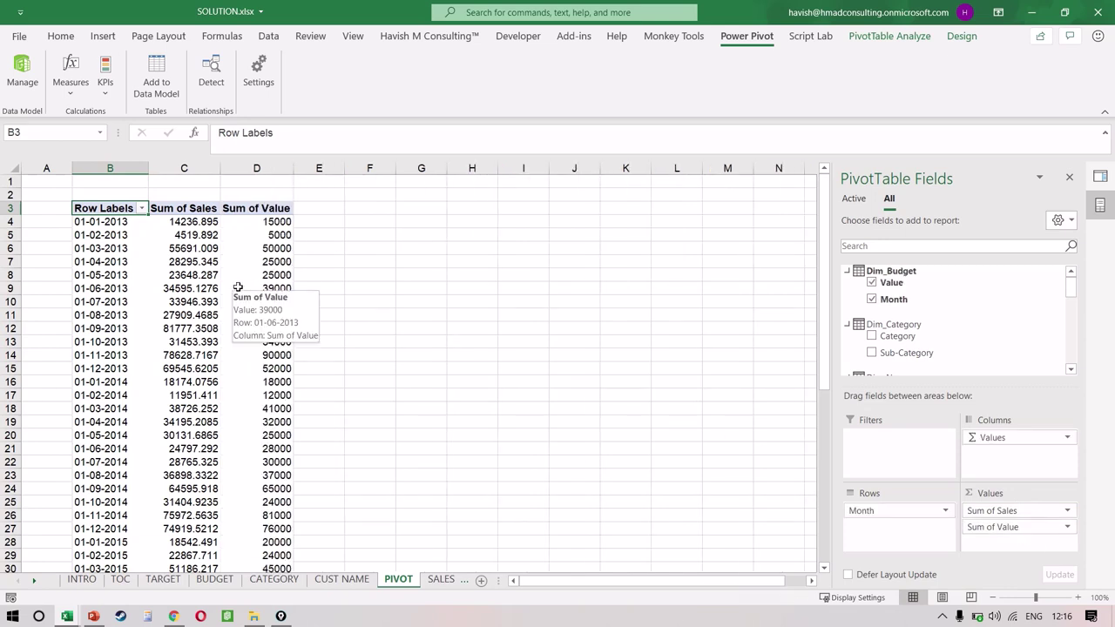
Compare the monthly sales with the budget values in the PivotTable, starting with June 2013 and January 2013.
{"action": "left_click", "coordinate": [238, 288]}
{"action": "left_click", "coordinate": [184, 291]}
{"action": "key", "text": "Left"}
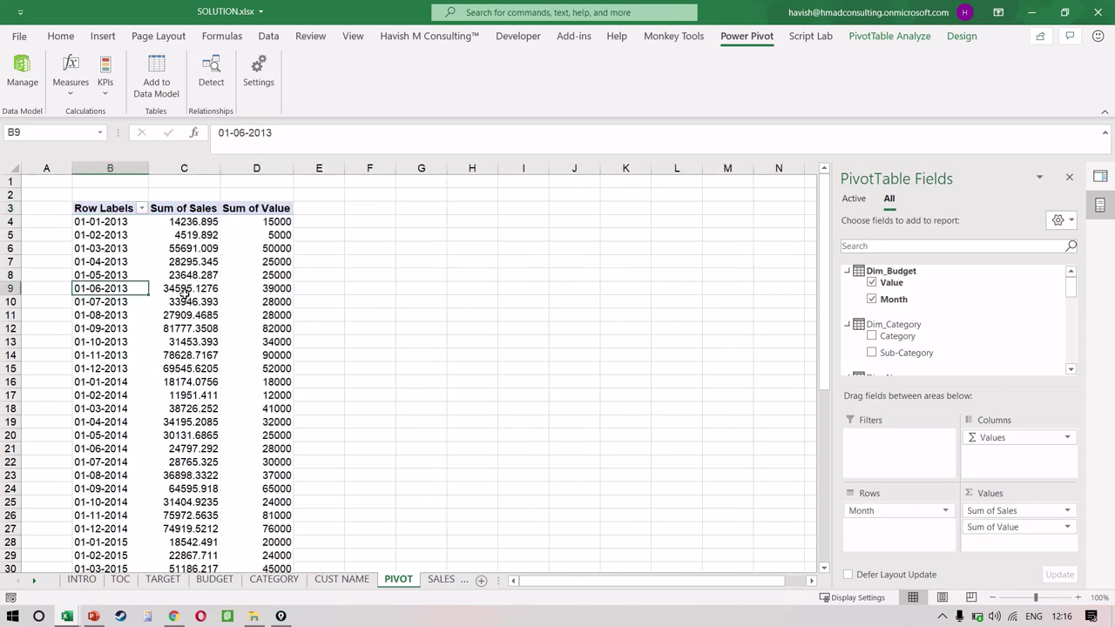
{"action": "key", "text": "Up"}
{"action": "key", "text": "Up"}
{"action": "key", "text": "Up"}
{"action": "key", "text": "Up"}
{"action": "key", "text": "Up"}
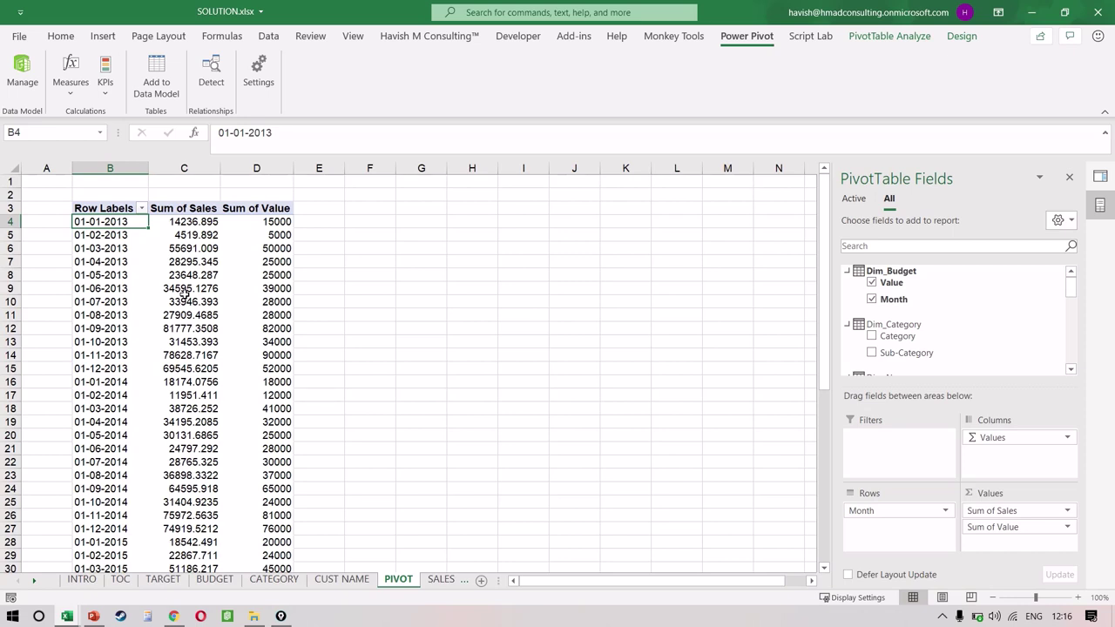
{"action": "type", "text": "0"}
{"action": "key", "text": "Escape"}
{"action": "key", "text": "Right"}
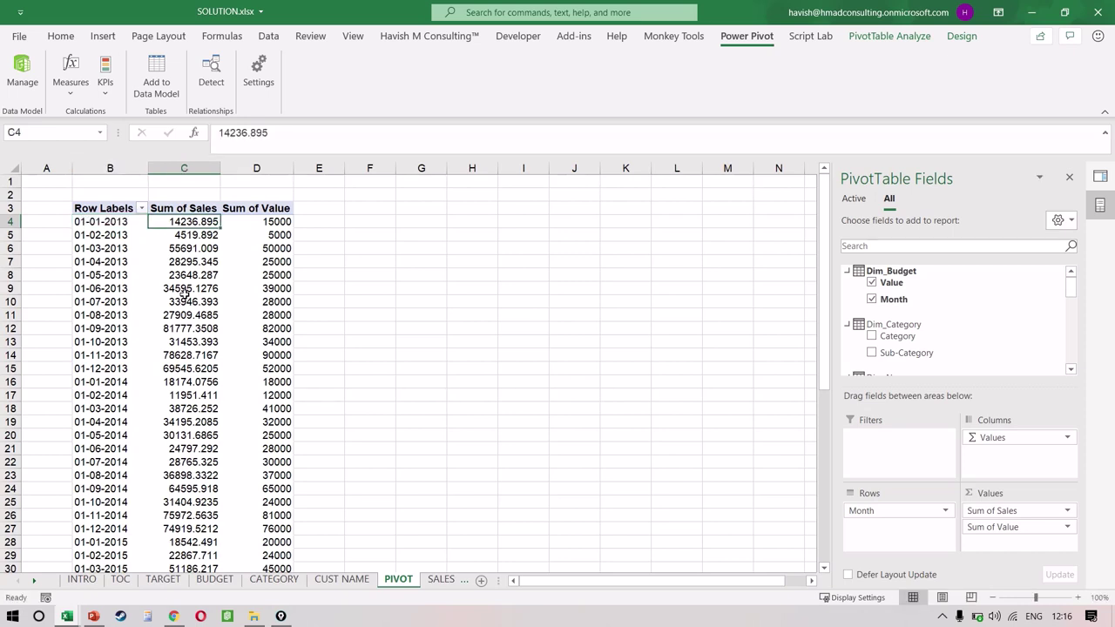
{"action": "key", "text": "Right"}
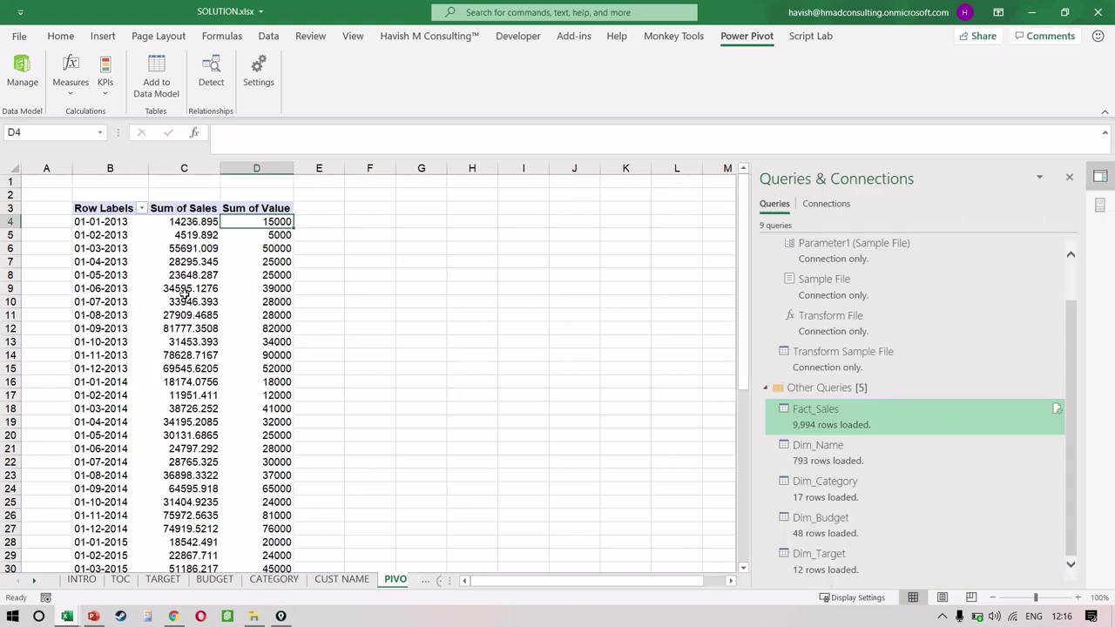
{"action": "key", "text": "Left"}
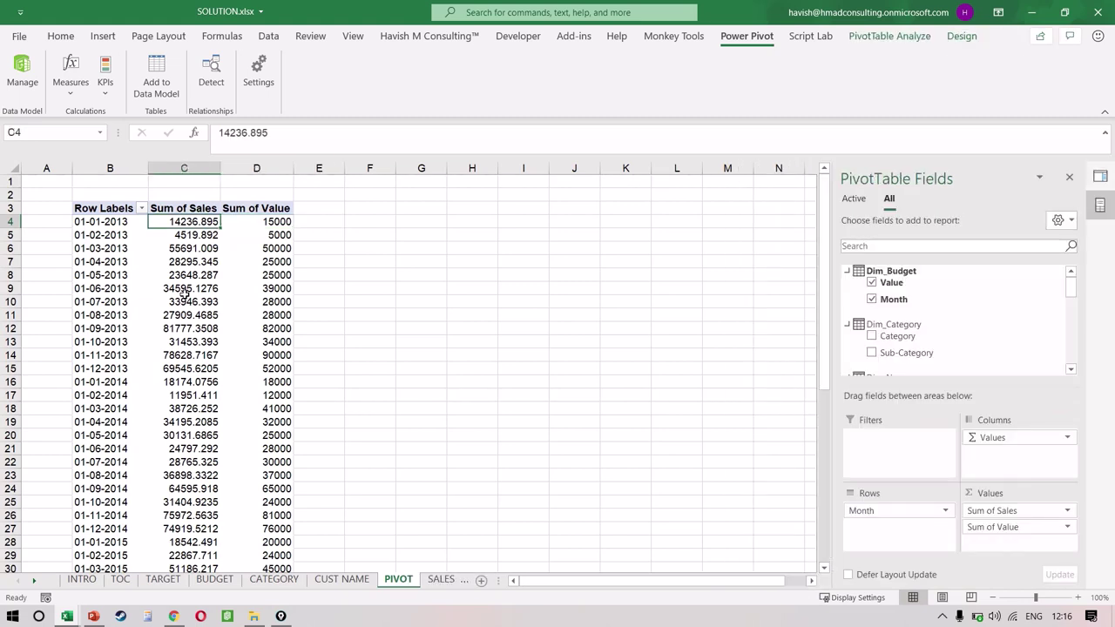
Examine the sales and budget values for January to April 2013 month by month.
{"action": "key", "text": "Down"}
{"action": "key", "text": "Down"}
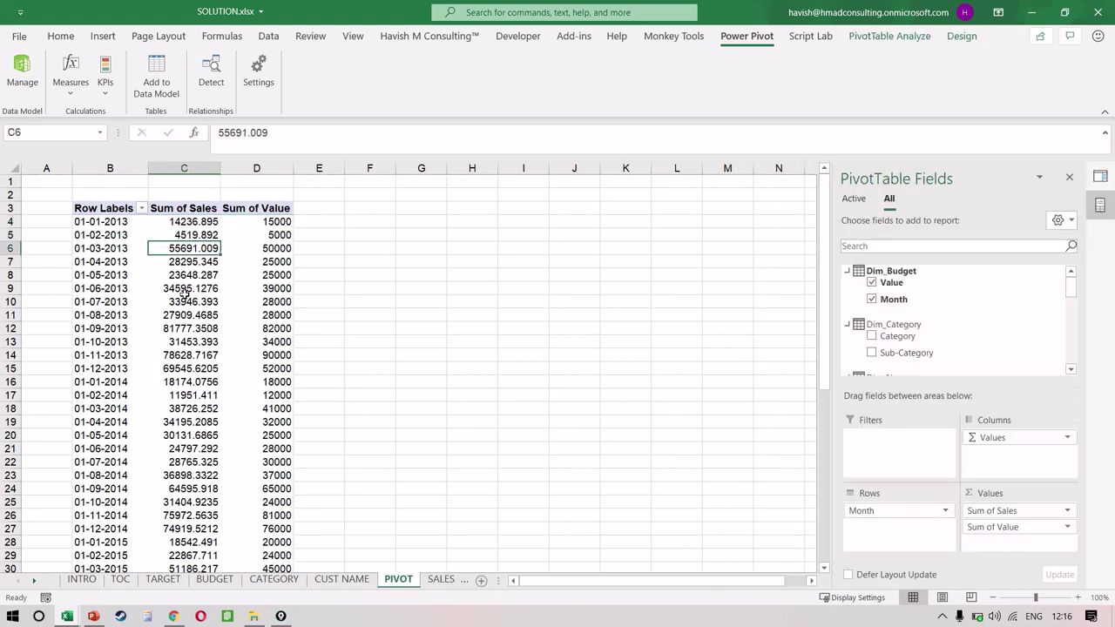
{"action": "key", "text": "shift+space"}
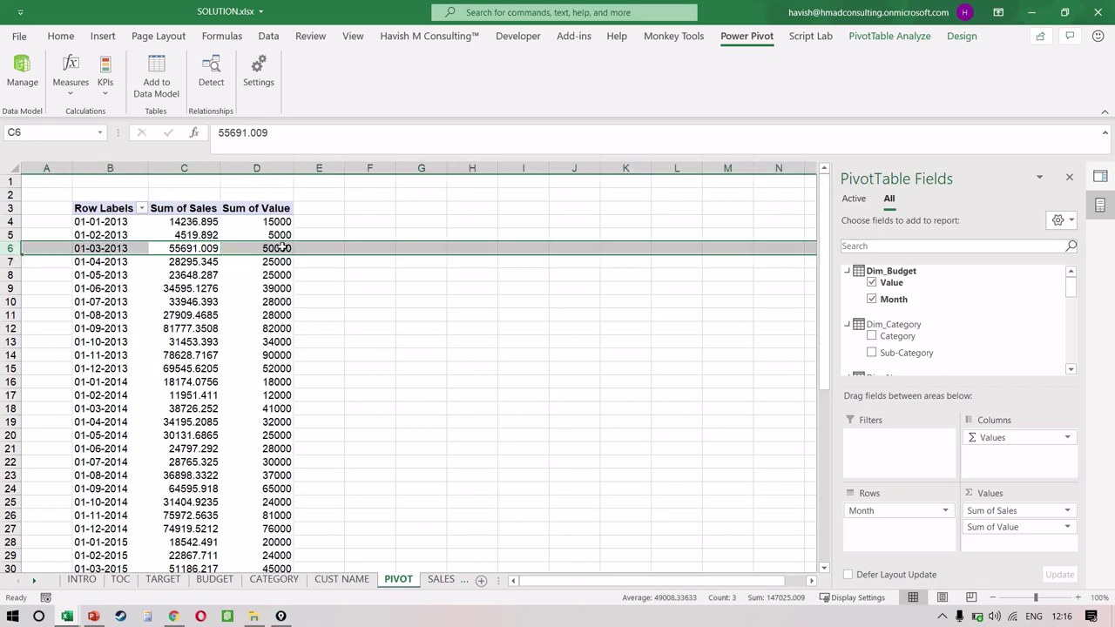
{"action": "left_click", "coordinate": [184, 248]}
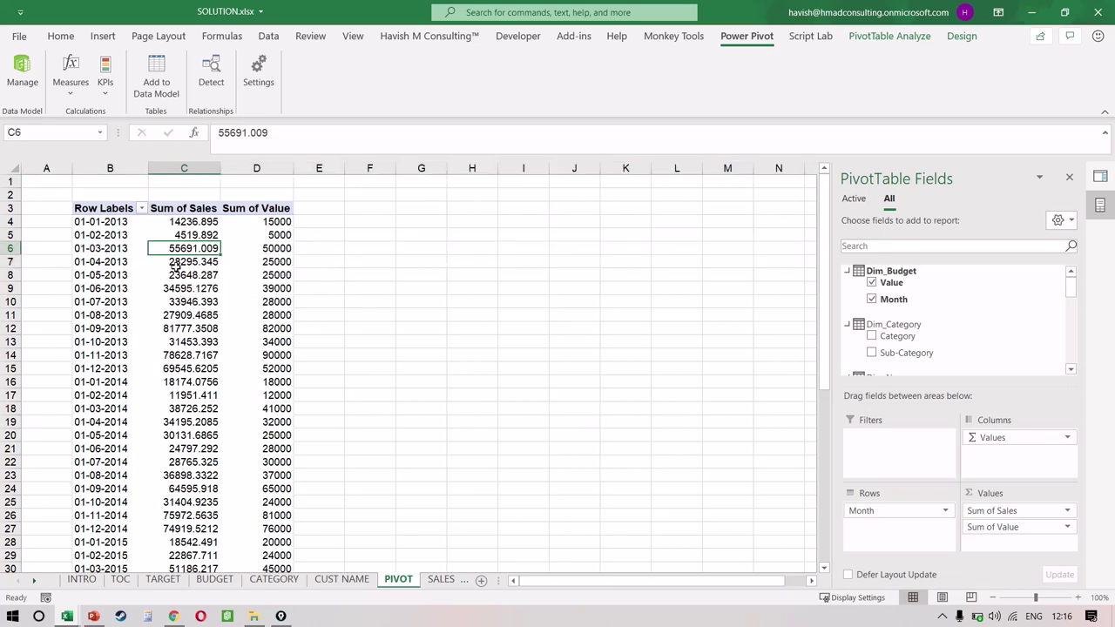
{"action": "left_click", "coordinate": [176, 265]}
{"action": "key", "text": "Up"}
{"action": "key", "text": "Right"}
{"action": "key", "text": "Up"}
{"action": "key", "text": "Up"}
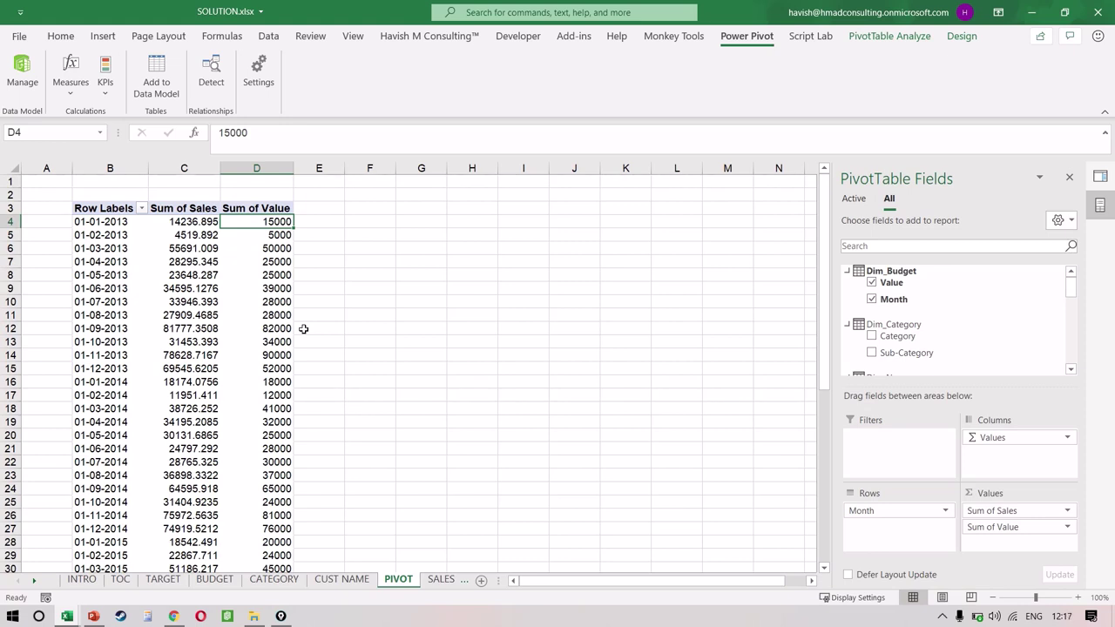
Format all Sum of Sales values in the PivotTable, including the grand total, with no decimal places.
{"action": "key", "text": "Left"}
{"action": "key", "text": "ctrl+shift+Down"}
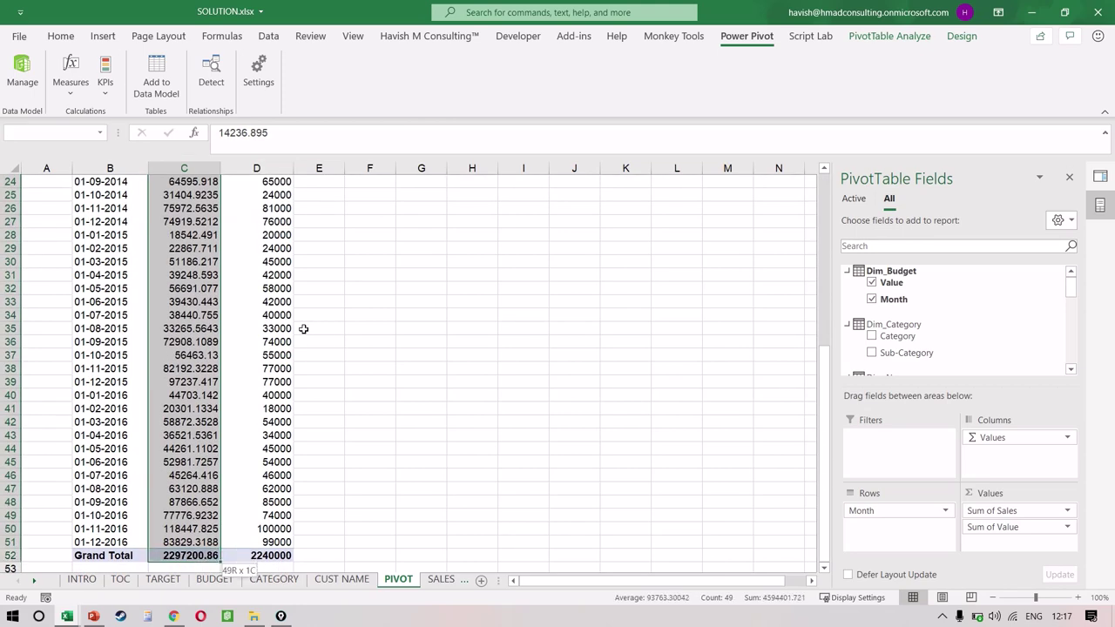
{"action": "left_click", "coordinate": [62, 40]}
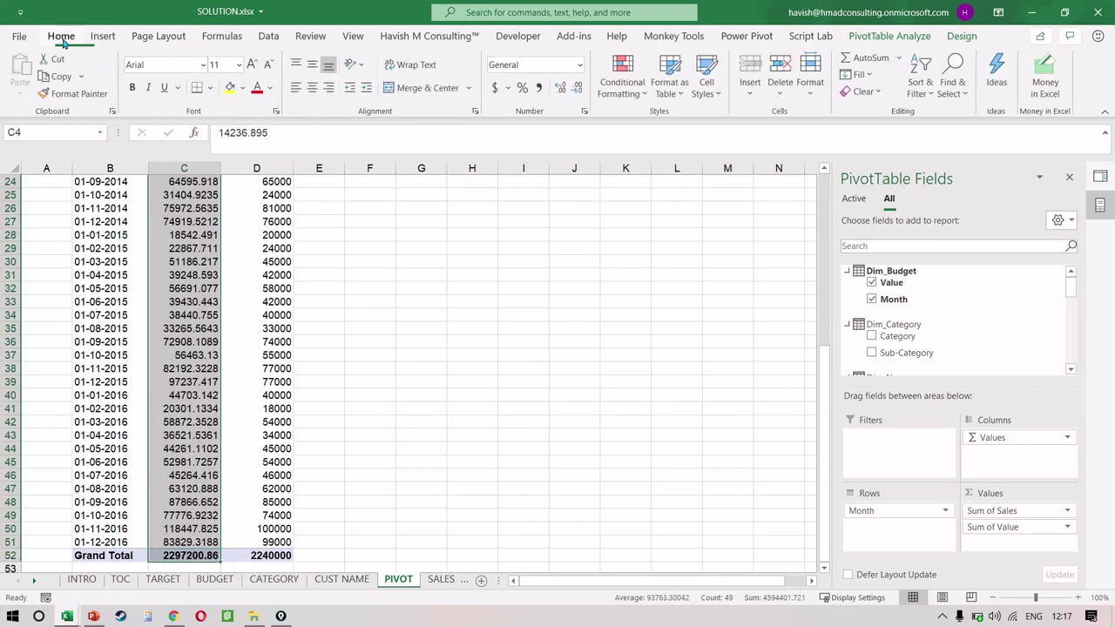
{"action": "left_click", "coordinate": [579, 89]}
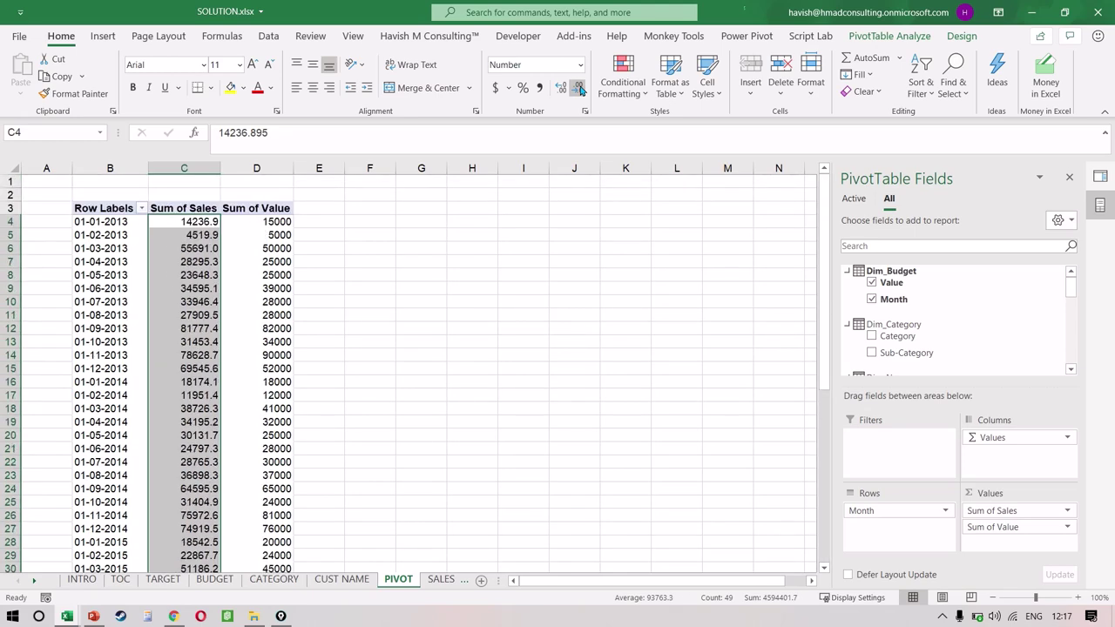
{"action": "left_click", "coordinate": [579, 89]}
{"action": "left_click", "coordinate": [274, 279]}
{"action": "key", "text": "Left"}
{"action": "key", "text": "Up"}
{"action": "key", "text": "Up"}
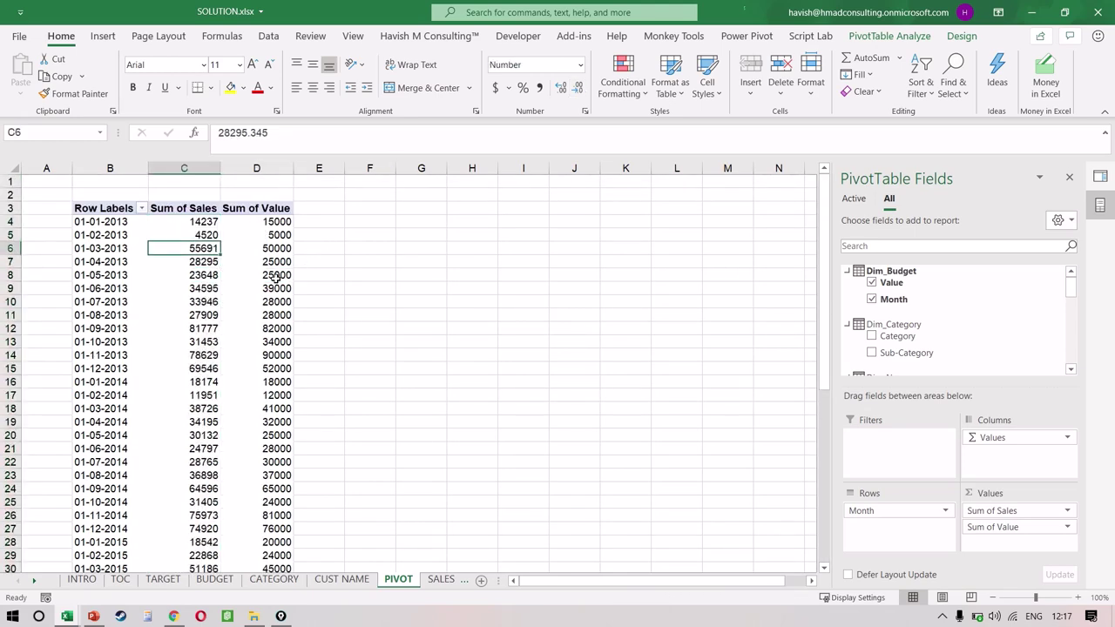
{"action": "key", "text": "Up"}
{"action": "key", "text": "Up"}
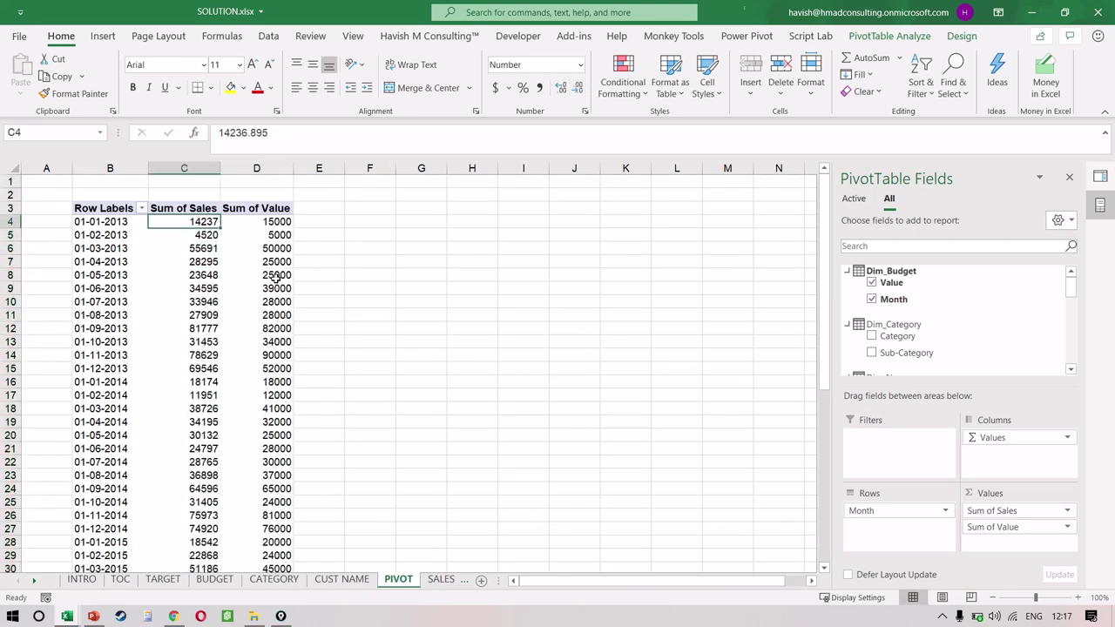
Start a new Power Pivot measure in the Dim_Budget table and name it DIFFERENCE.
{"action": "left_click", "coordinate": [728, 39]}
{"action": "left_click", "coordinate": [74, 96]}
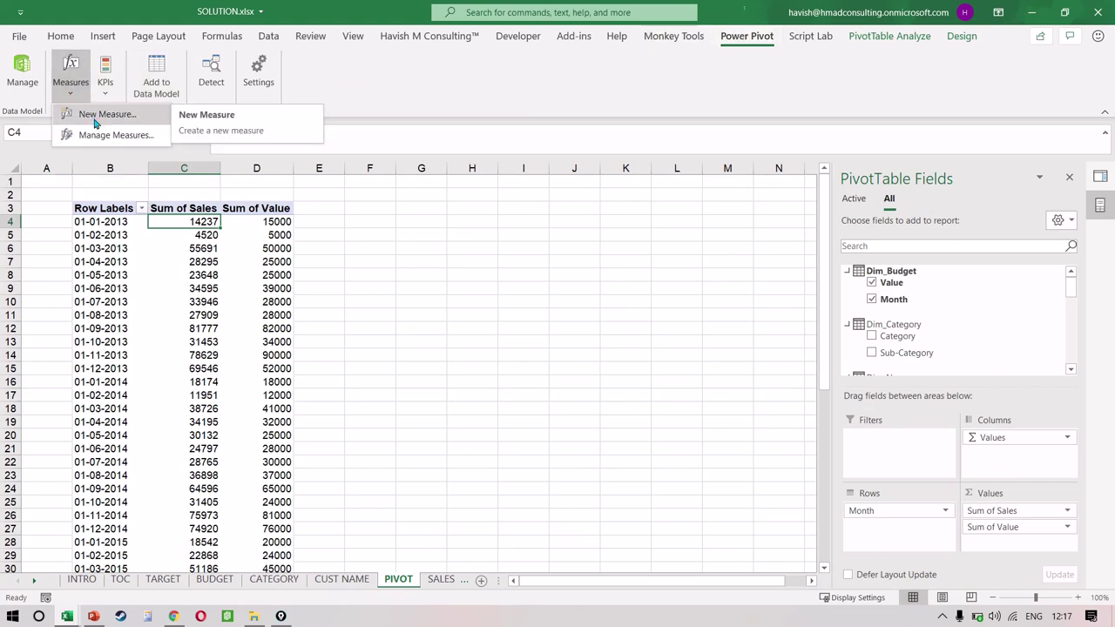
{"action": "left_click", "coordinate": [95, 119]}
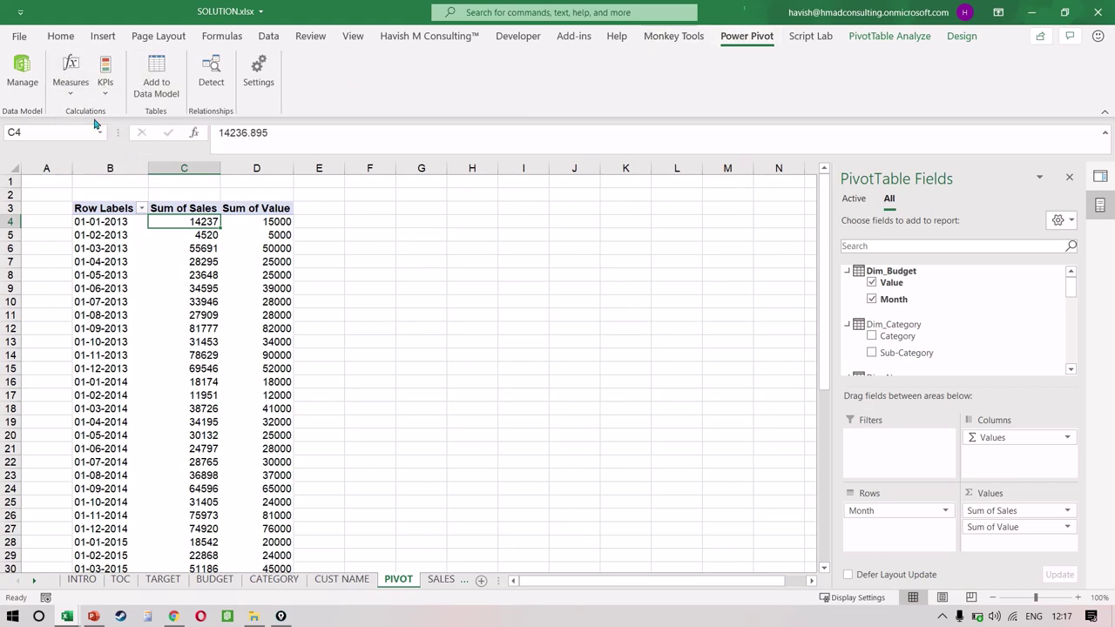
{"action": "left_click", "coordinate": [510, 199]}
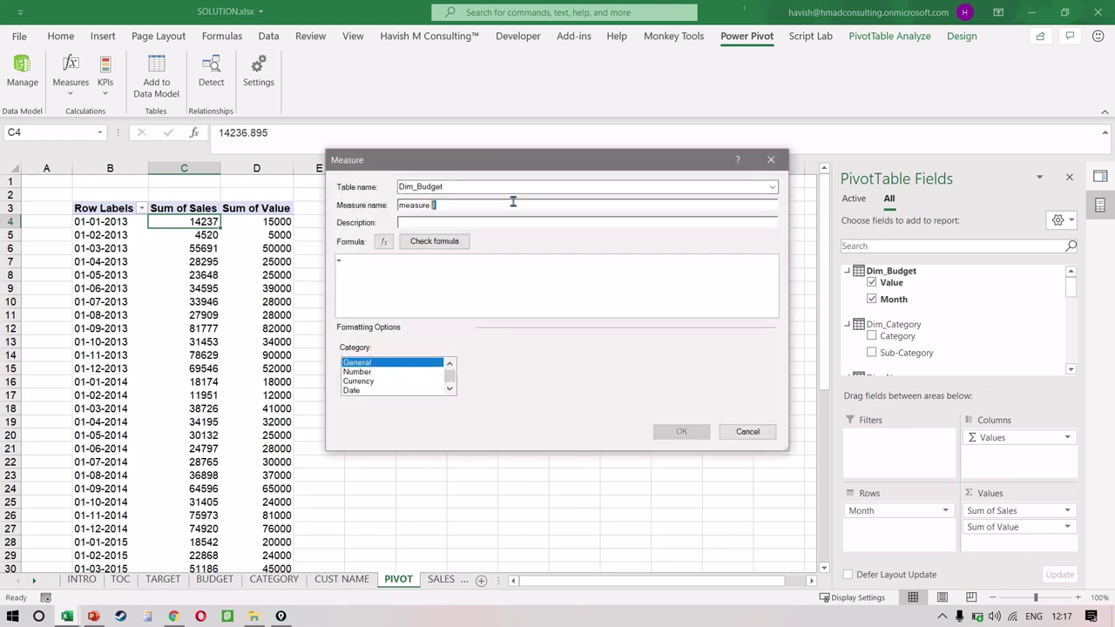
{"action": "triple_click", "coordinate": [513, 202]}
{"action": "type", "text": "DIFFERENCE"}
Enter the measure formula =SUM(Dim_Budget[Value]) - SUM(Fact_Sales[Sales]).
{"action": "left_click", "coordinate": [443, 261]}
{"action": "type", "text": "SUM"}
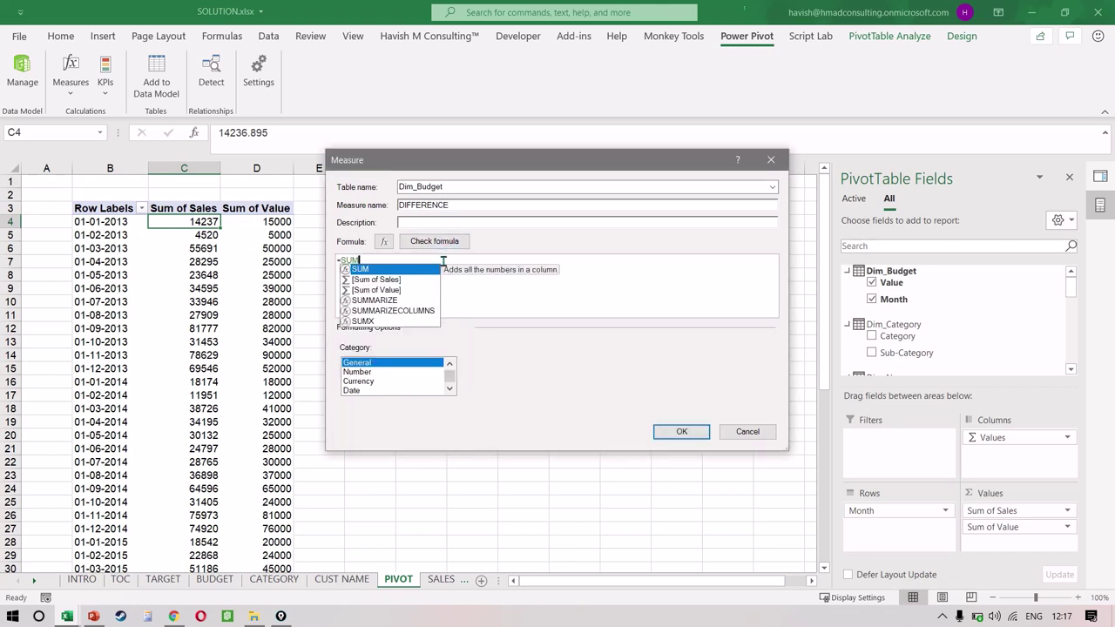
{"action": "type", "text": "("}
{"action": "type", "text": "Dim_B"}
{"action": "key", "text": "Down"}
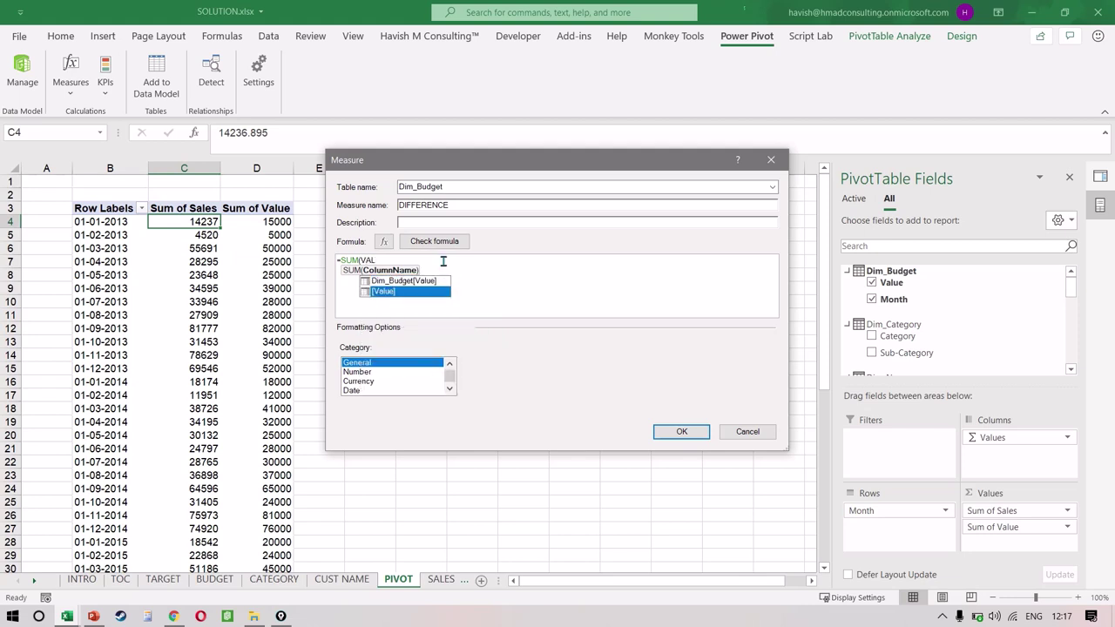
{"action": "key", "text": "Tab"}
{"action": "type", "text": ") - SUM("}
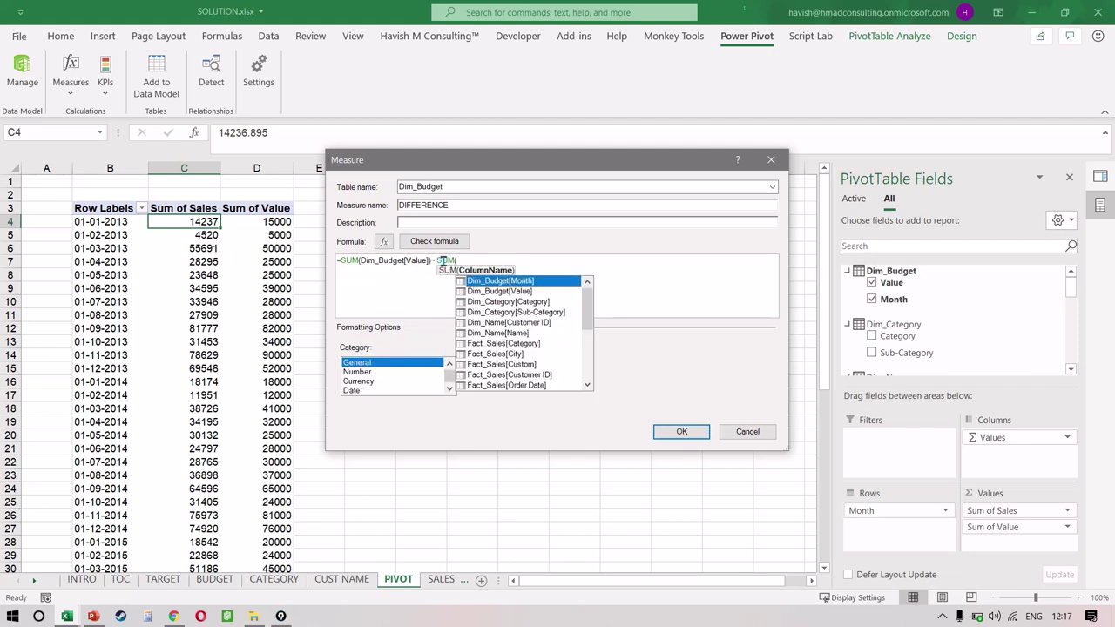
{"action": "type", "text": "SALES"}
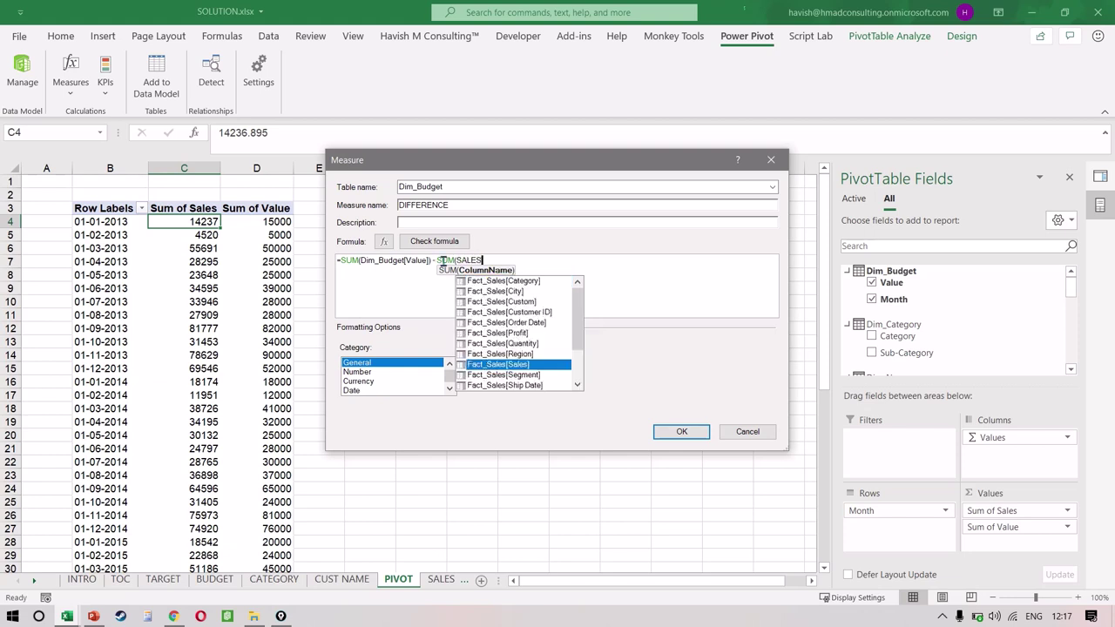
{"action": "key", "text": "Tab"}
{"action": "type", "text": ")"}
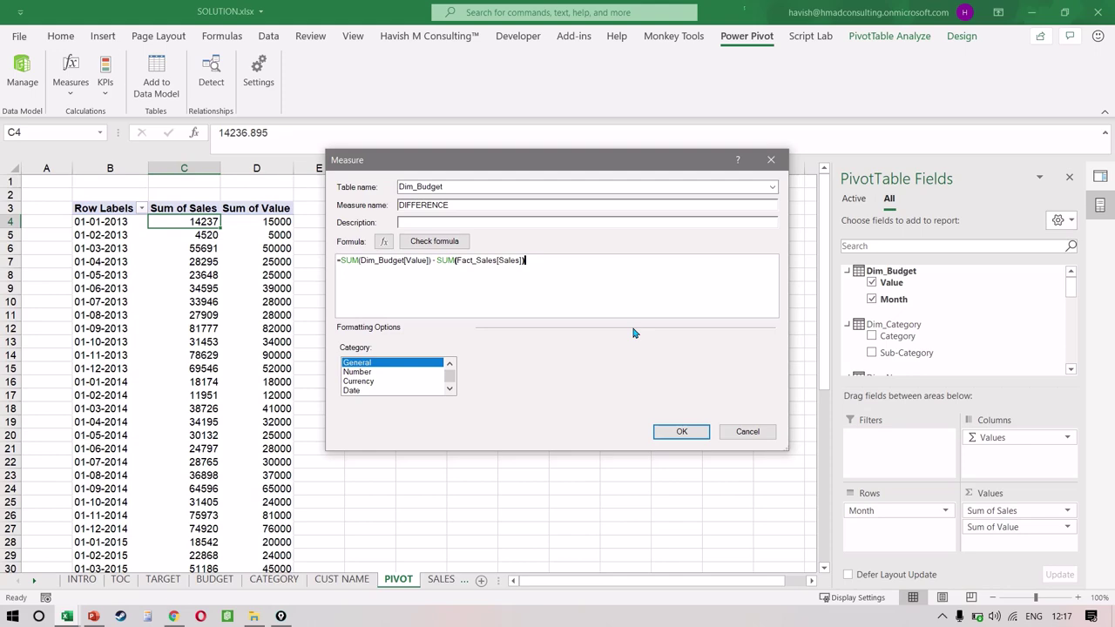
Switch to Chrome and open the DAX function reference at dax.guide.
{"action": "key", "text": "alt+Tab"}
{"action": "key", "text": "alt+Tab"}
{"action": "key", "text": "alt+Tab"}
{"action": "key", "text": "alt+Tab"}
{"action": "key", "text": "alt+Tab"}
{"action": "key", "text": "alt+Tab"}
{"action": "key", "text": "alt+Tab"}
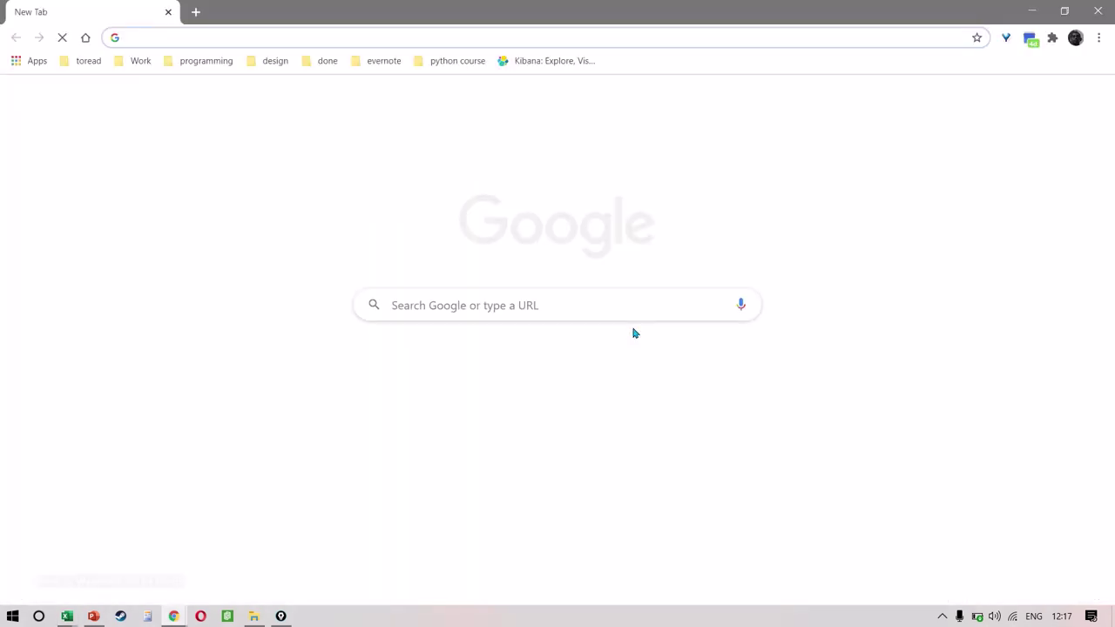
{"action": "type", "text": "DAX.GUIDE"}
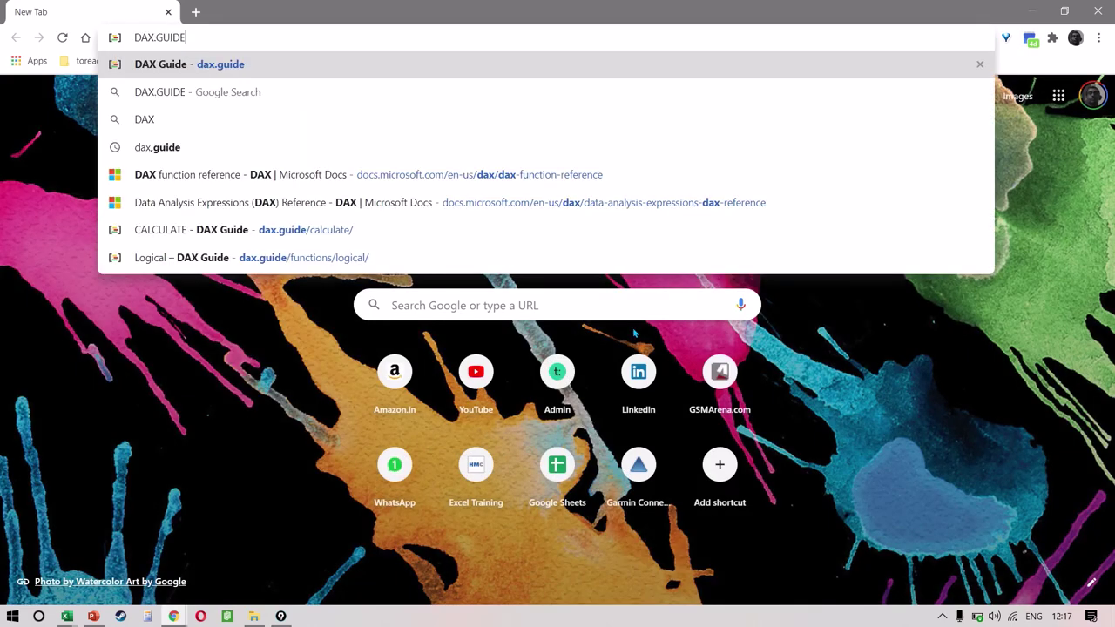
{"action": "key", "text": "Return"}
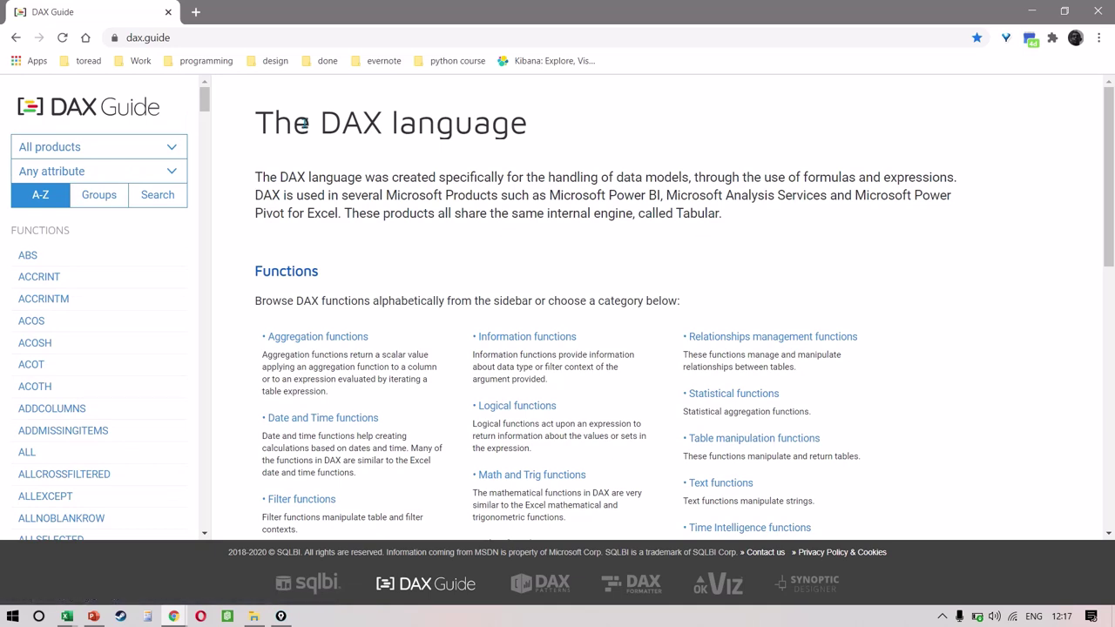
Read the DAX Guide introduction to the DAX language and browse its alphabetical function list.
{"action": "left_click_drag", "start_coordinate": [304, 122], "coordinate": [487, 127]}
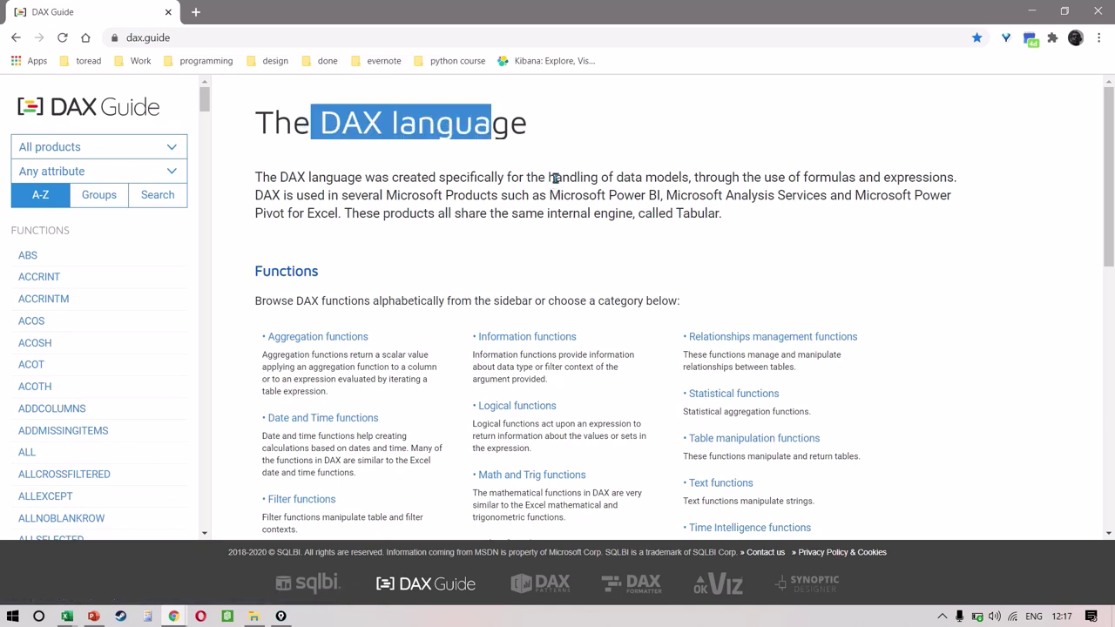
{"action": "left_click_drag", "start_coordinate": [554, 176], "coordinate": [678, 177]}
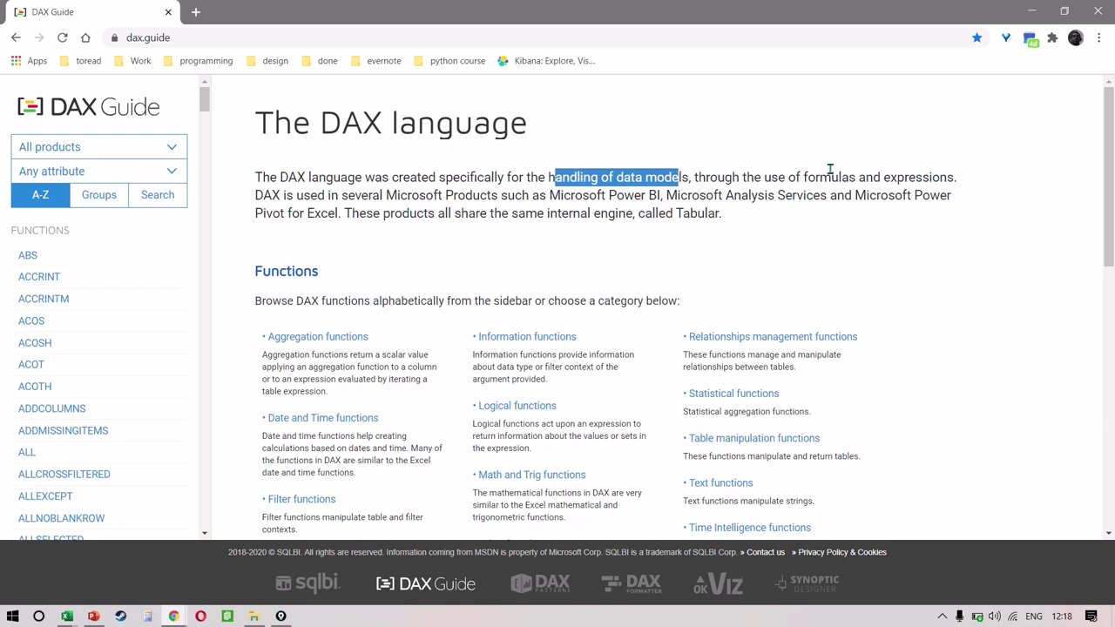
{"action": "left_click_drag", "start_coordinate": [831, 177], "coordinate": [979, 186]}
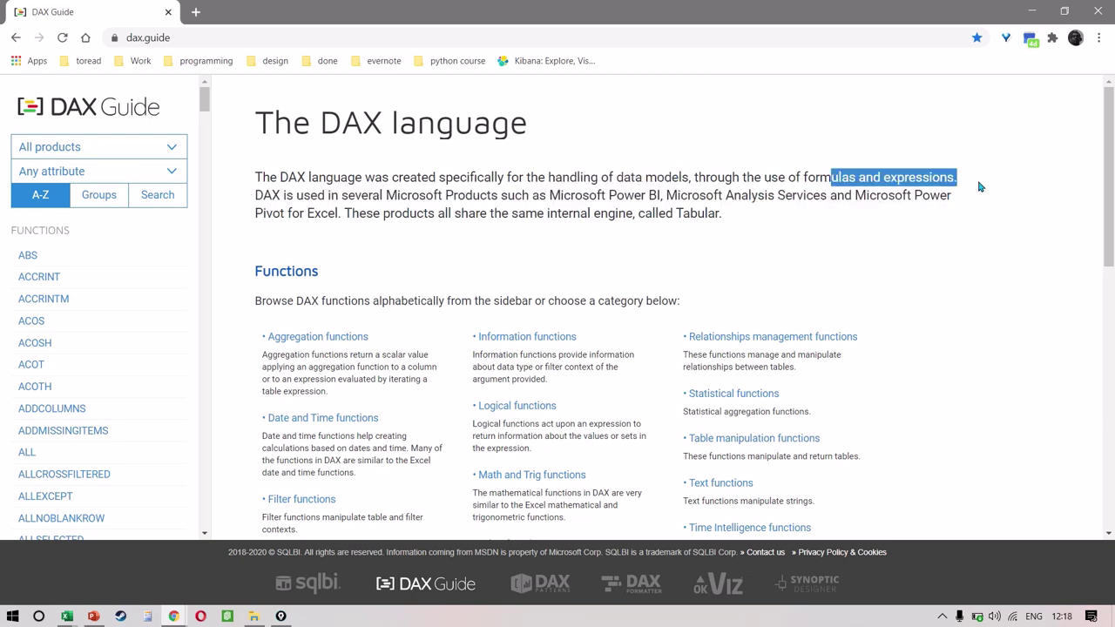
{"action": "left_click_drag", "start_coordinate": [597, 195], "coordinate": [340, 217]}
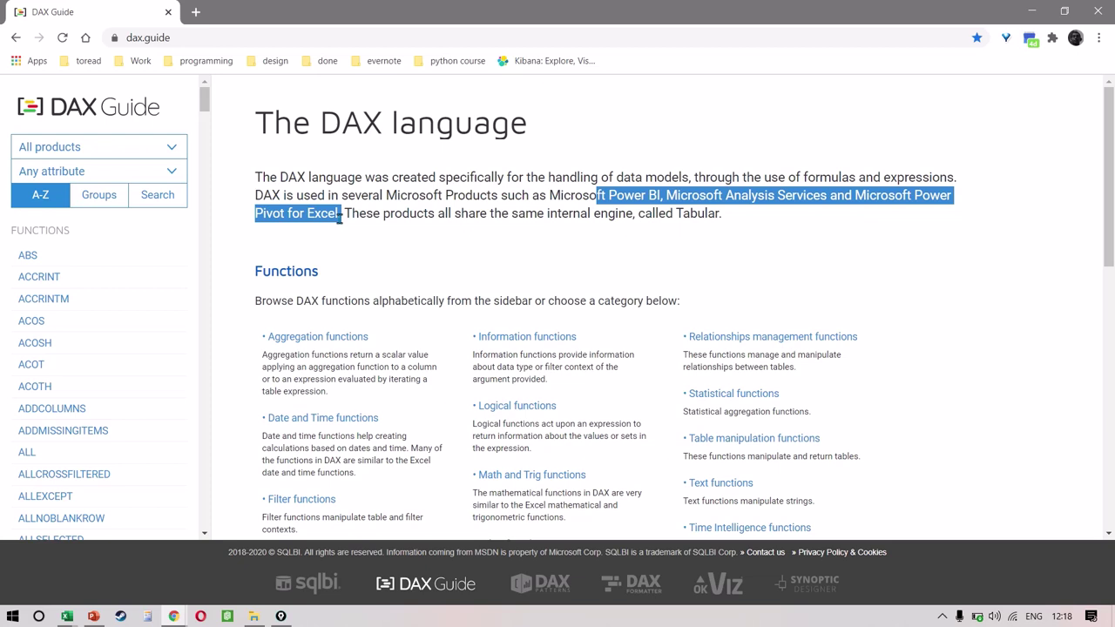
{"action": "left_click_drag", "start_coordinate": [525, 214], "coordinate": [737, 219]}
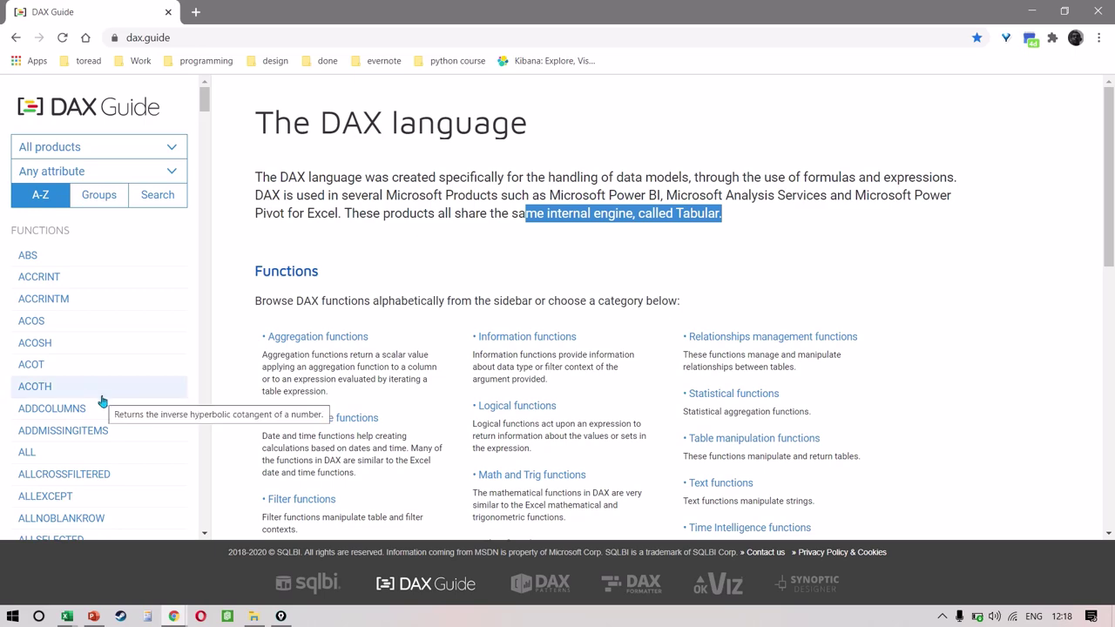
{"action": "scroll", "coordinate": [102, 400], "scroll_direction": "down", "scroll_amount": 4}
{"action": "scroll", "coordinate": [102, 401], "scroll_direction": "down", "scroll_amount": 12}
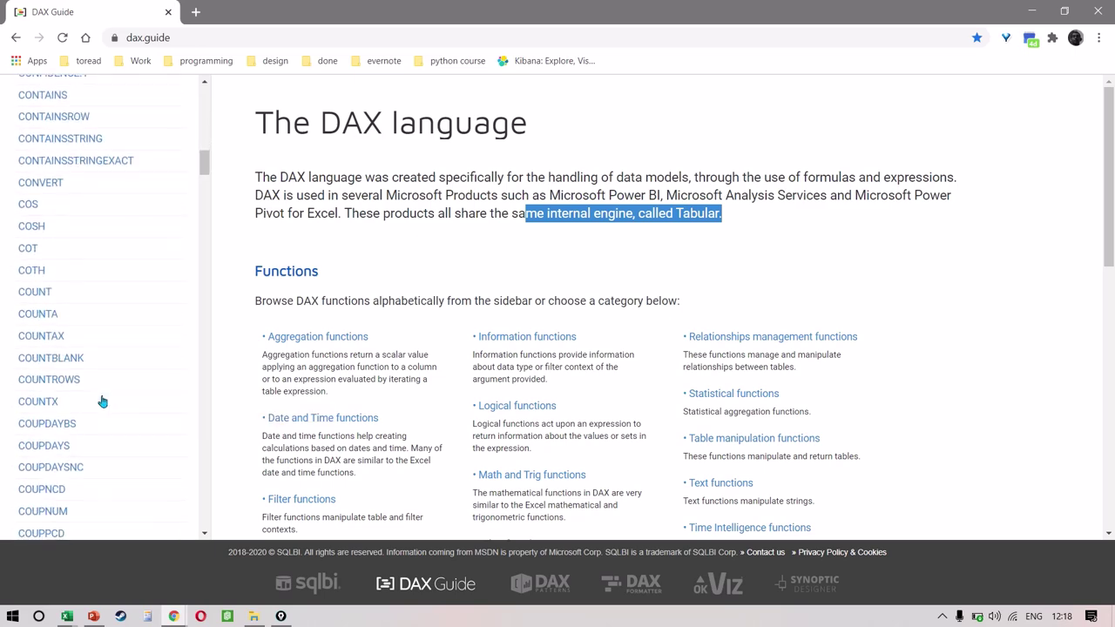
{"action": "scroll", "coordinate": [102, 401], "scroll_direction": "up", "scroll_amount": 2}
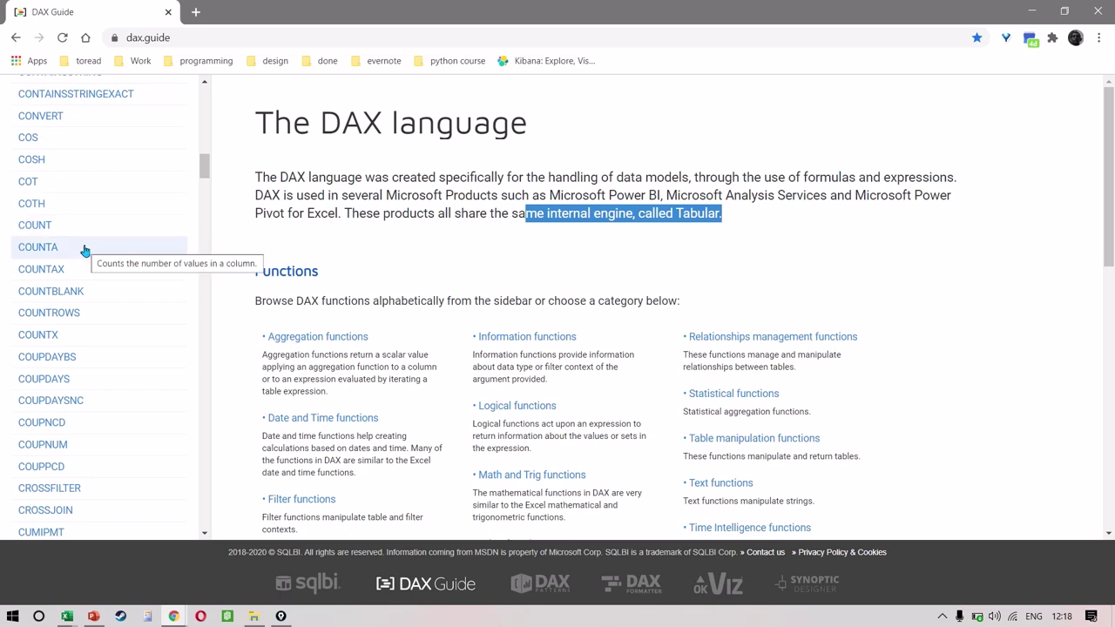
{"action": "scroll", "coordinate": [85, 251], "scroll_direction": "down", "scroll_amount": 10}
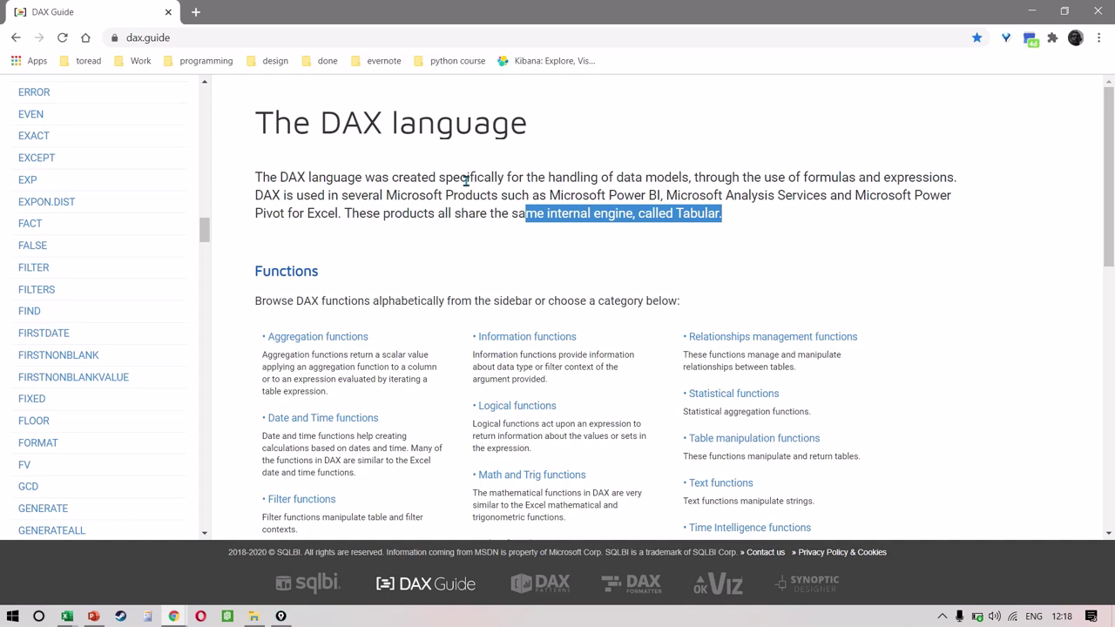
Switch back to Excel and save the DIFFERENCE measure so it is added to the PivotTable.
{"action": "key", "text": "alt+Tab"}
{"action": "key", "text": "alt+Tab"}
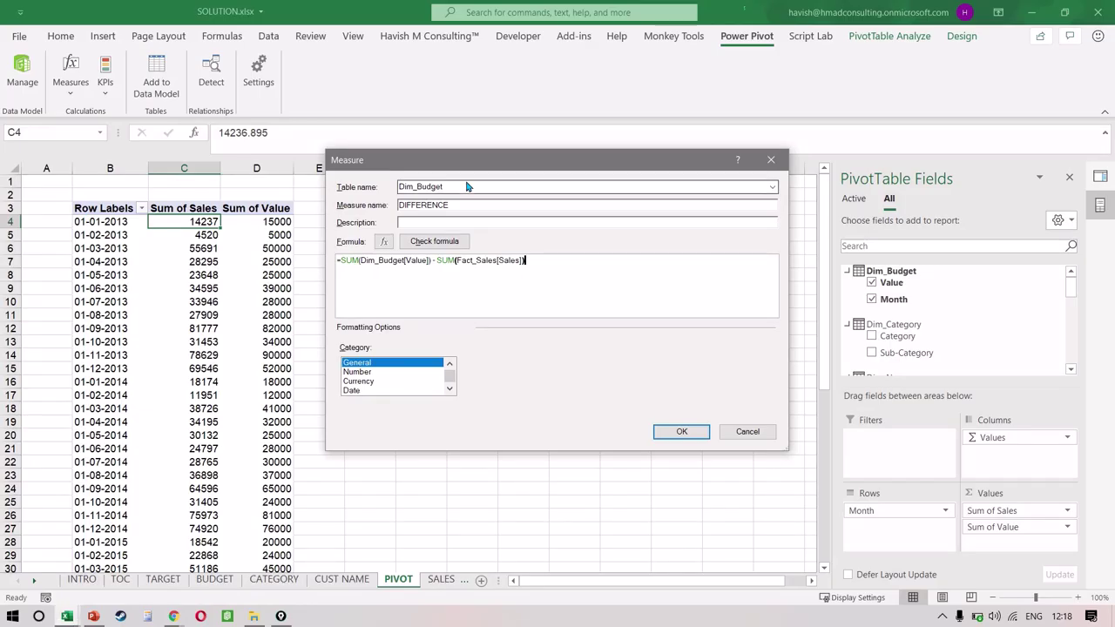
{"action": "left_click", "coordinate": [681, 431]}
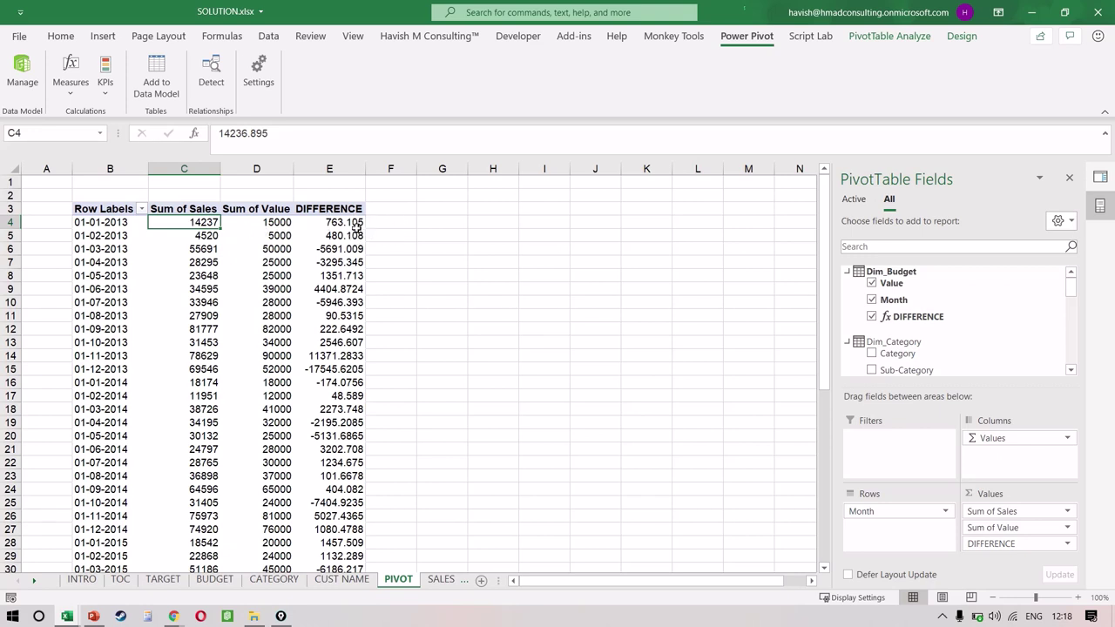
Edit the DIFFERENCE measure's formula to =SUM(Fact_Sales[Sales]) - SUM(Dim_Budget[Value]), save it and close the measure manager.
{"action": "left_click", "coordinate": [361, 226]}
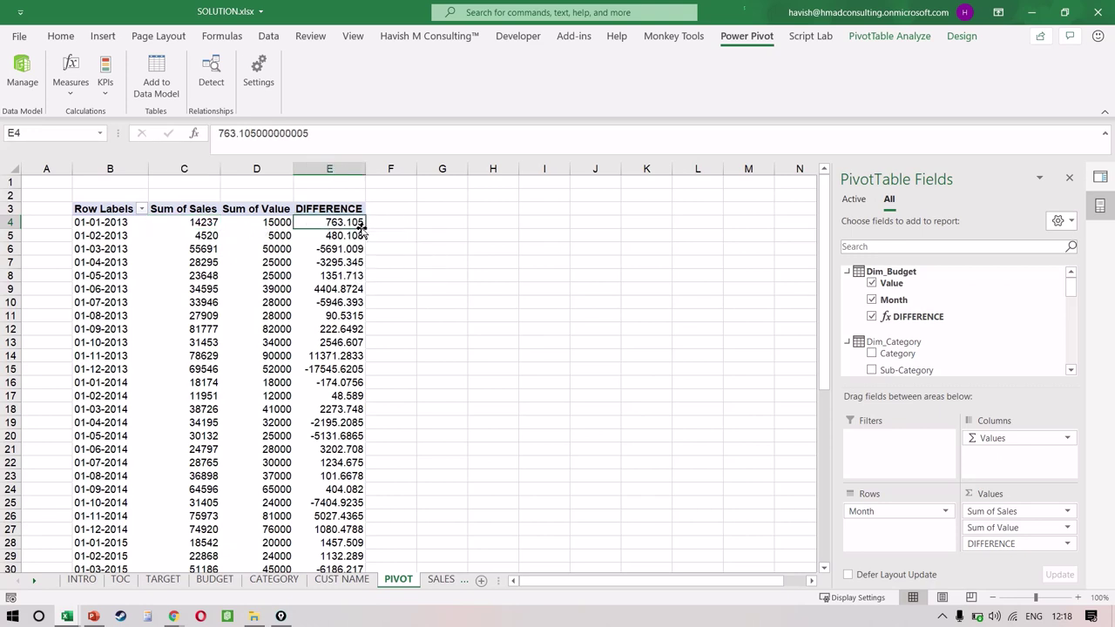
{"action": "left_click", "coordinate": [56, 98]}
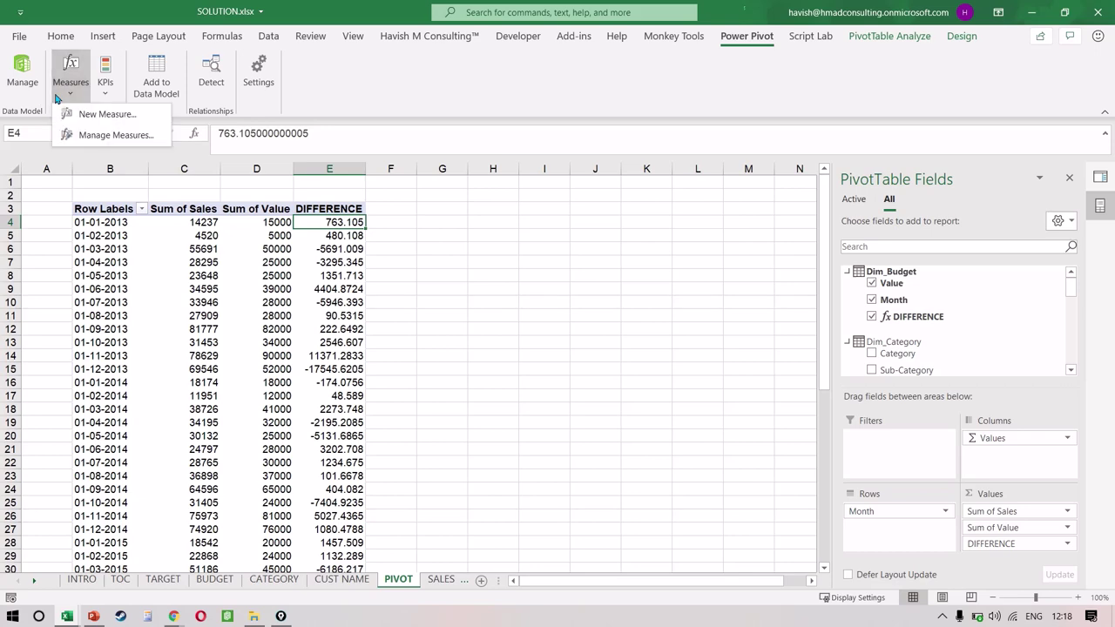
{"action": "left_click", "coordinate": [85, 136]}
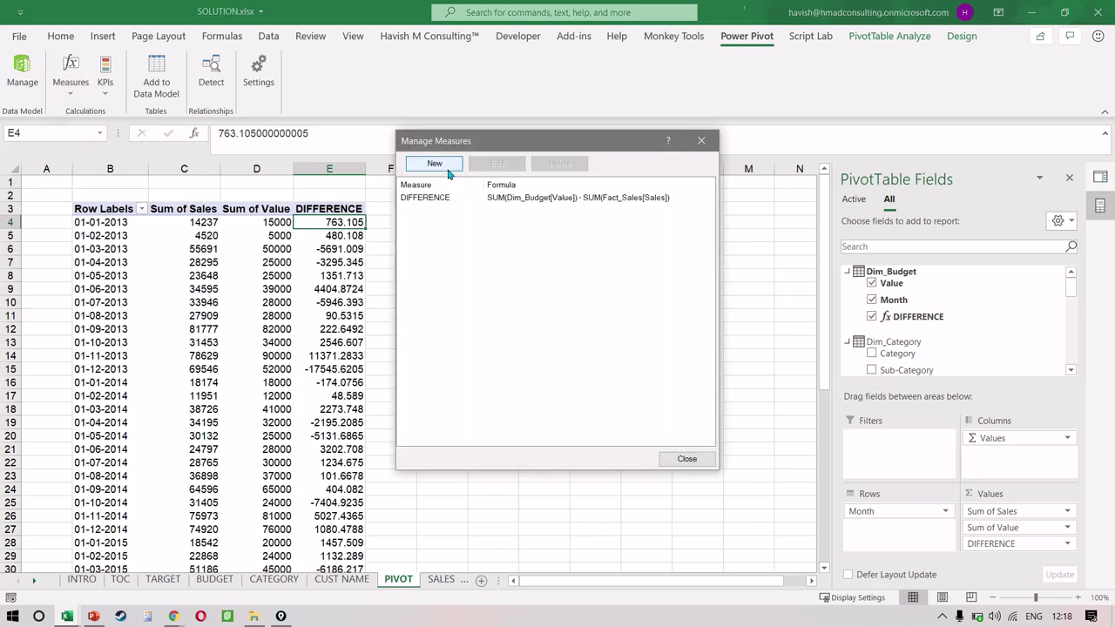
{"action": "left_click", "coordinate": [435, 164]}
{"action": "key", "text": "Escape"}
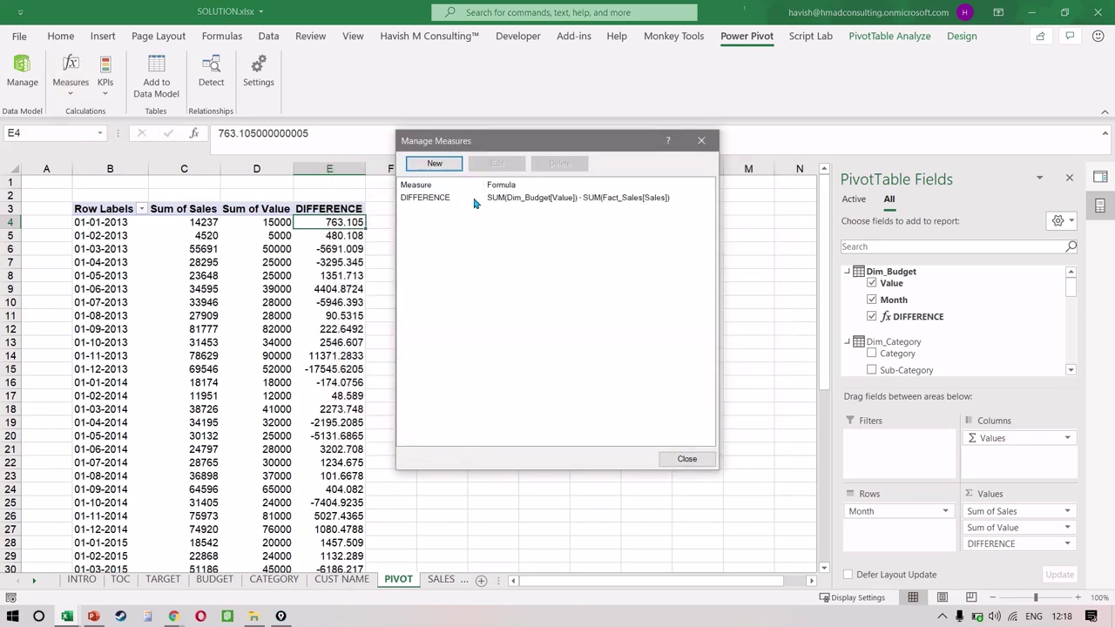
{"action": "left_click", "coordinate": [475, 198]}
{"action": "left_click", "coordinate": [496, 164]}
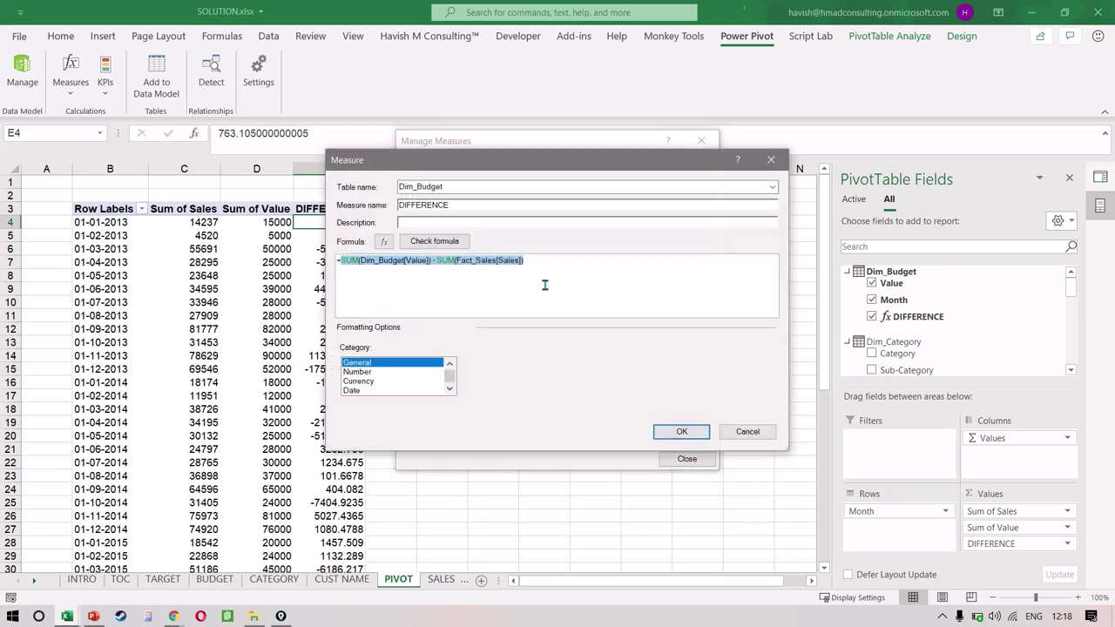
{"action": "left_click", "coordinate": [569, 269]}
{"action": "key", "text": "Left"}
{"action": "key", "text": "Left"}
{"action": "key", "text": "Left"}
{"action": "key", "text": "Left"}
{"action": "key", "text": "Left"}
{"action": "key", "text": "Left"}
{"action": "key", "text": "Left"}
{"action": "key", "text": "Left"}
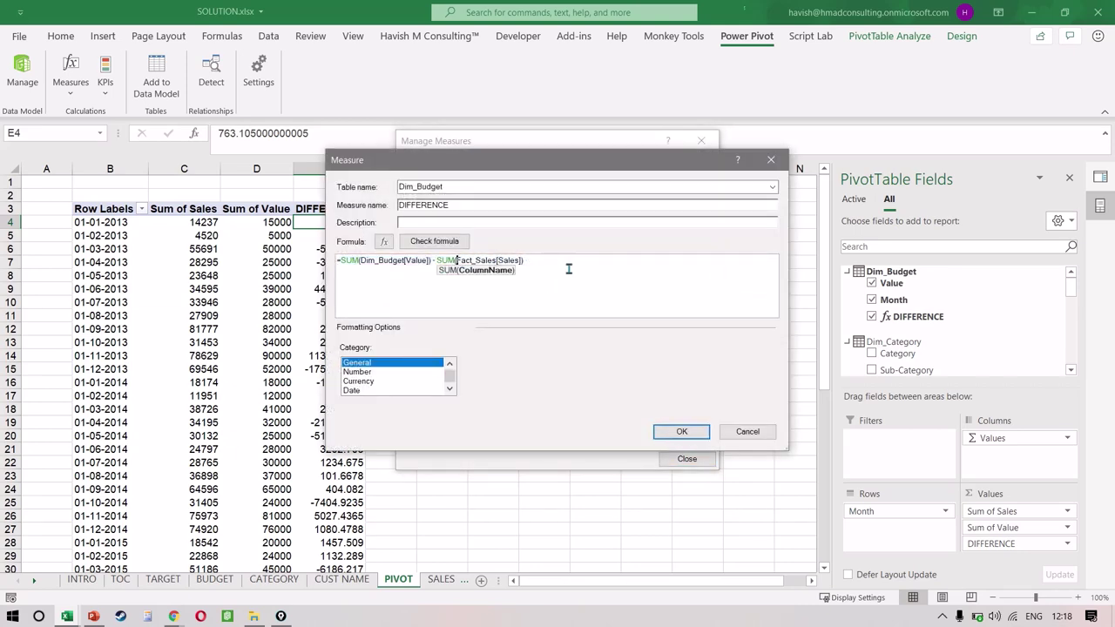
{"action": "key", "text": "Left"}
{"action": "key", "text": "Left"}
{"action": "key", "text": "Left"}
{"action": "key", "text": "Left"}
{"action": "key", "text": "shift+Left"}
{"action": "key", "text": "shift+Left"}
{"action": "key", "text": "shift+Left"}
{"action": "key", "text": "shift+Left"}
{"action": "key", "text": "shift+Left"}
{"action": "key", "text": "shift+Left"}
{"action": "key", "text": "shift+Left"}
{"action": "key", "text": "shift+Left"}
{"action": "key", "text": "shift+Left"}
{"action": "key", "text": "shift+Left"}
{"action": "key", "text": "shift+Left"}
{"action": "key", "text": "shift+Left"}
{"action": "key", "text": "shift+Left"}
{"action": "key", "text": "shift+Left"}
{"action": "key", "text": "shift+Left"}
{"action": "key", "text": "shift+Left"}
{"action": "key", "text": "shift+Left"}
{"action": "key", "text": "shift+Left"}
{"action": "key", "text": "shift+Left"}
{"action": "key", "text": "shift+Left"}
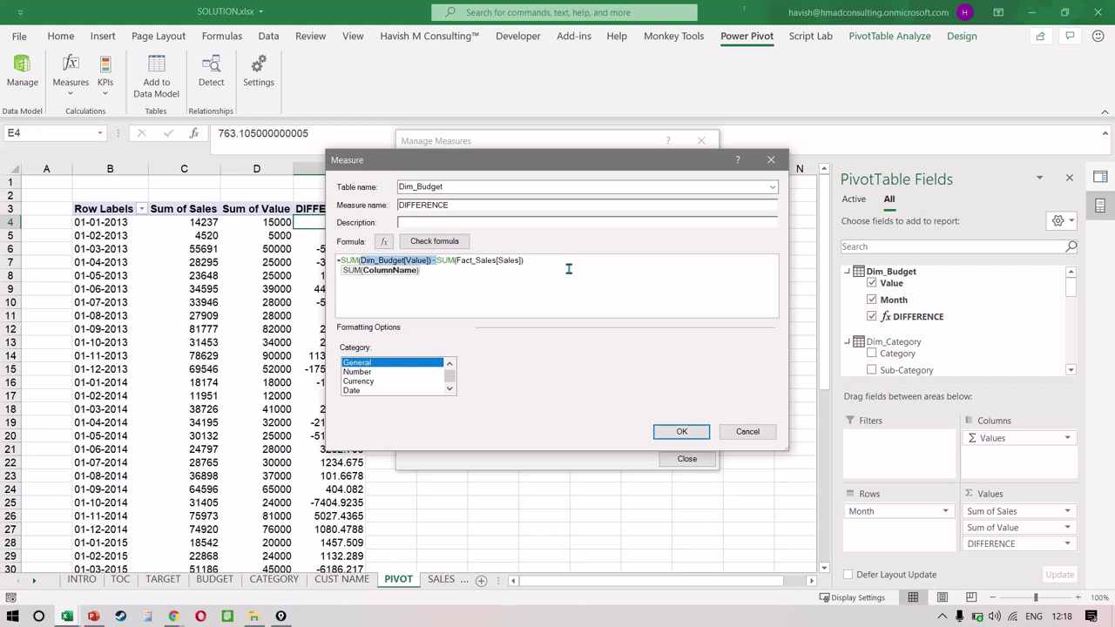
{"action": "key", "text": "shift+Left"}
{"action": "key", "text": "shift+Left"}
{"action": "key", "text": "shift+Left"}
{"action": "key", "text": "shift+Left"}
{"action": "key", "text": "Delete"}
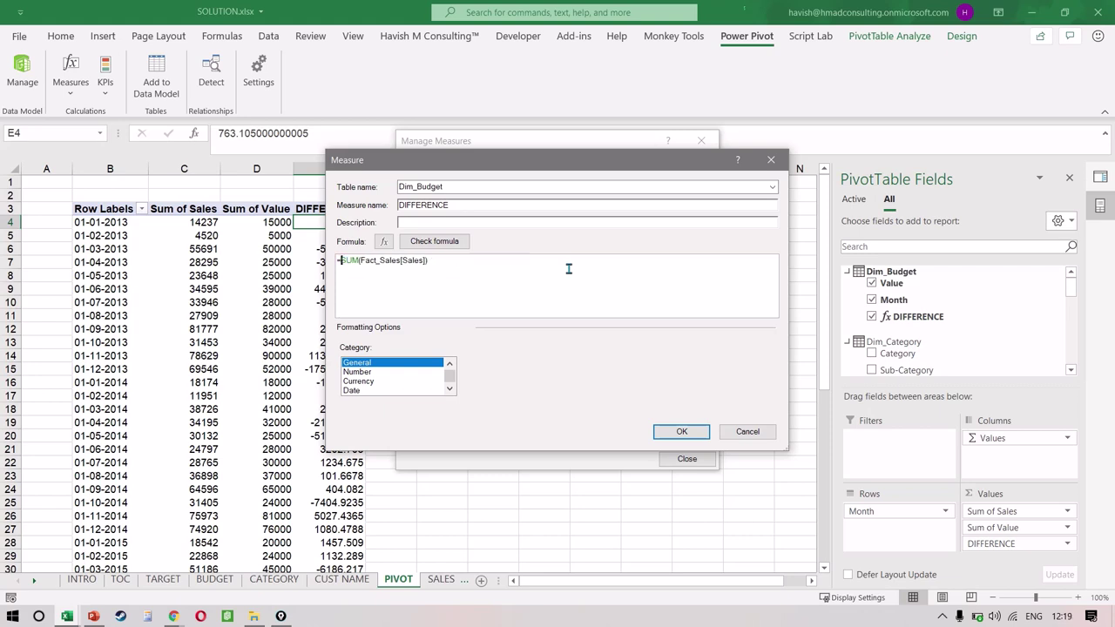
{"action": "key", "text": "ctrl+z"}
{"action": "key", "text": "BackSpace"}
{"action": "key", "text": "BackSpace"}
{"action": "key", "text": "BackSpace"}
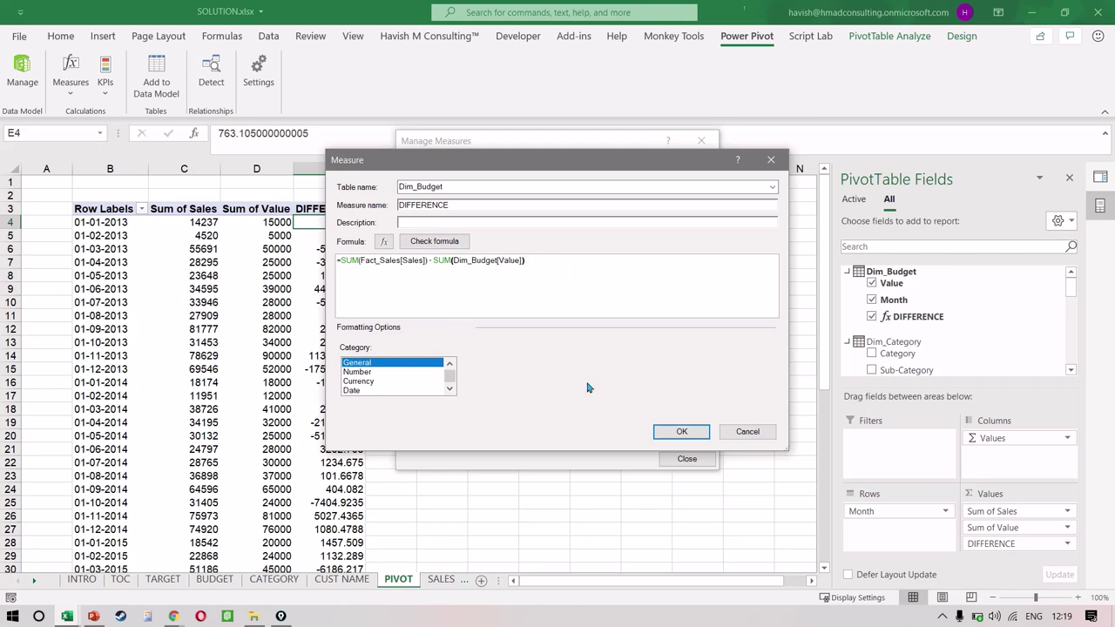
{"action": "left_click", "coordinate": [671, 442]}
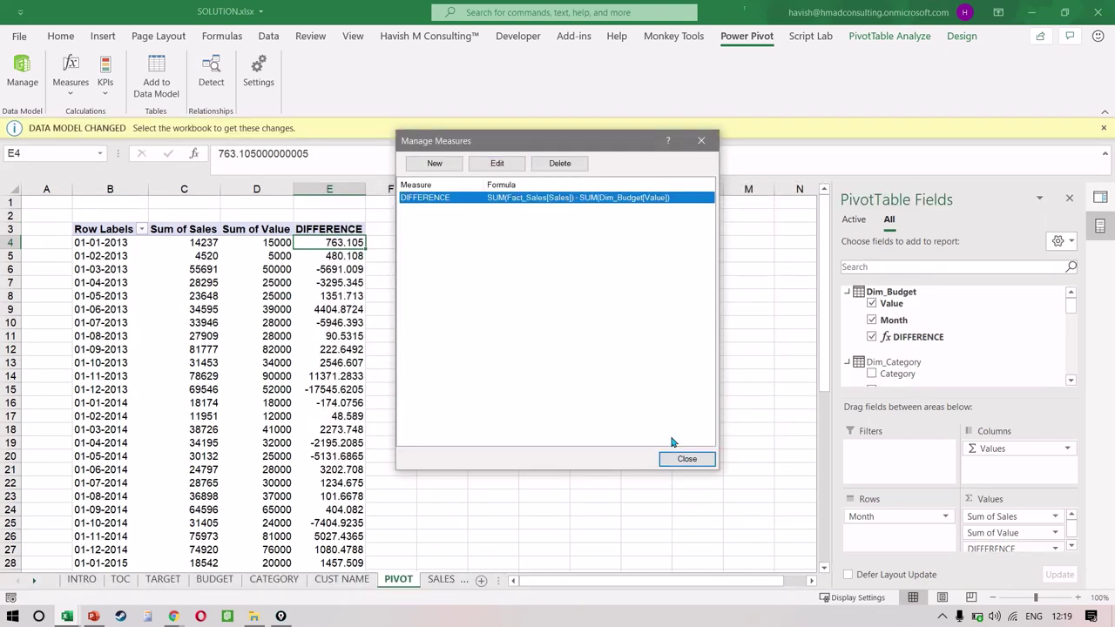
{"action": "left_click", "coordinate": [711, 141]}
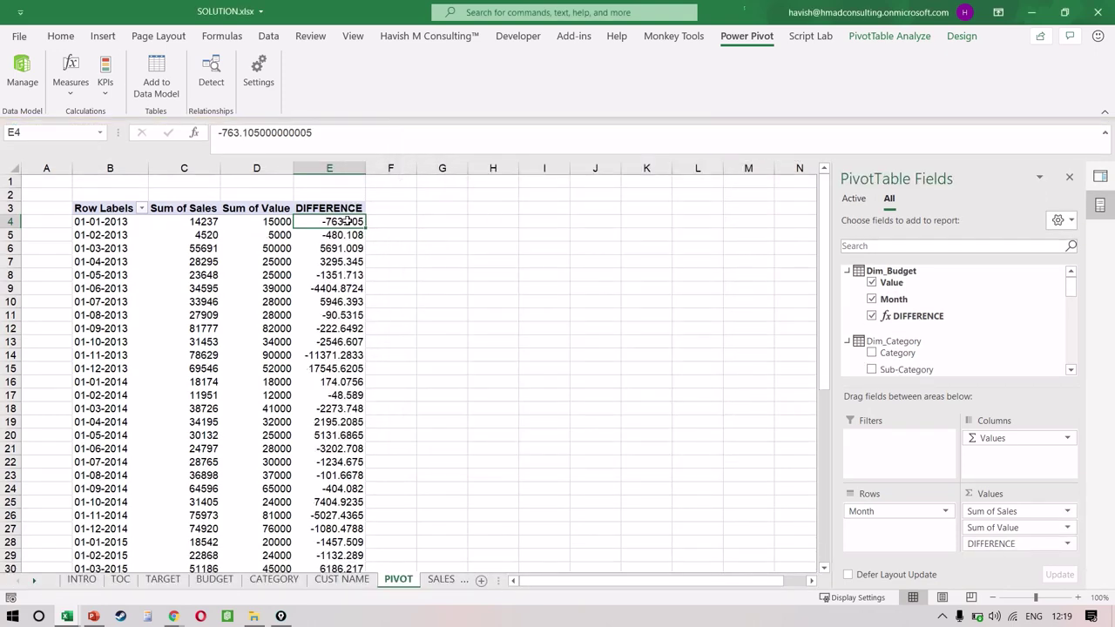
Examine the DIFFERENCE values of the first months of 2013 against their sales and budget figures.
{"action": "key", "text": "Down"}
{"action": "key", "text": "Down"}
{"action": "key", "text": "Down"}
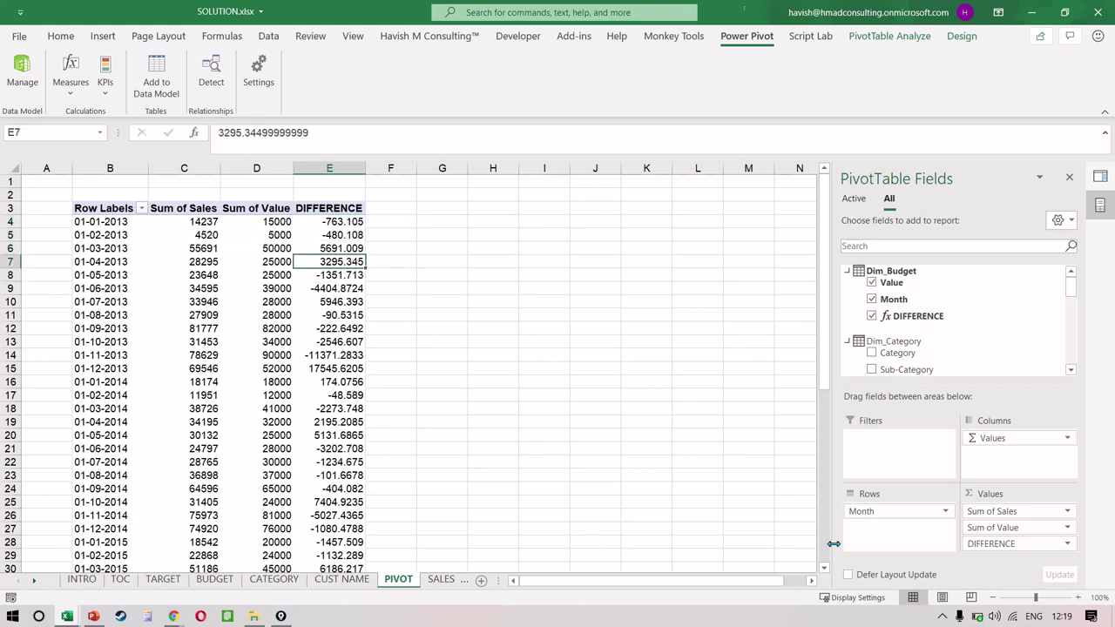
{"action": "key", "text": "Up"}
{"action": "key", "text": "shift+space"}
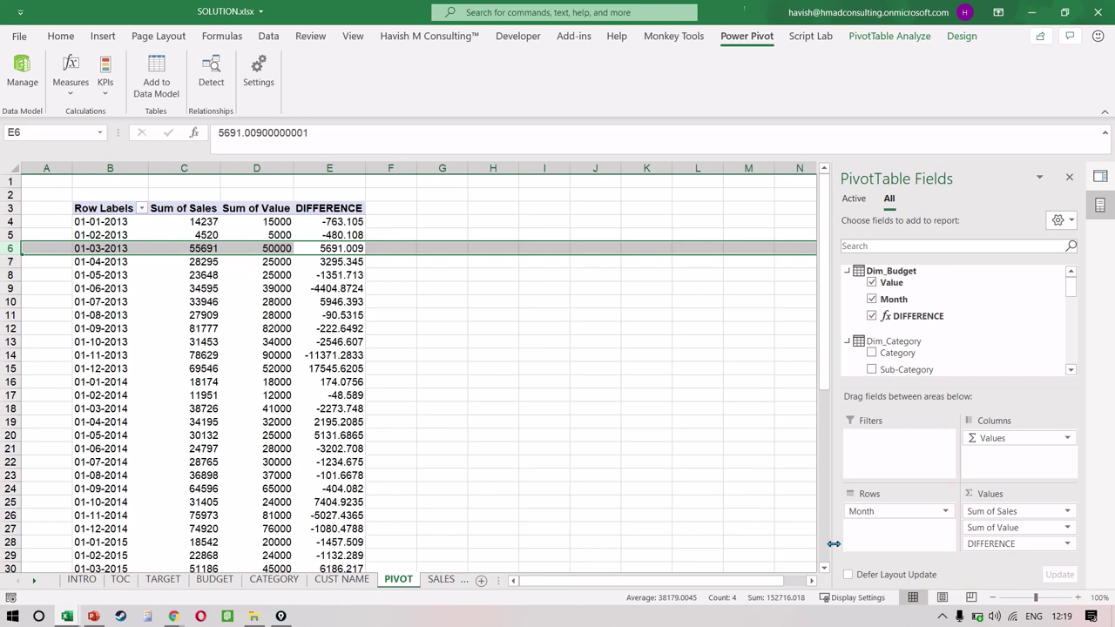
{"action": "key", "text": "shift+BackSpace"}
{"action": "key", "text": "Up"}
{"action": "key", "text": "Up"}
{"action": "key", "text": "Up"}
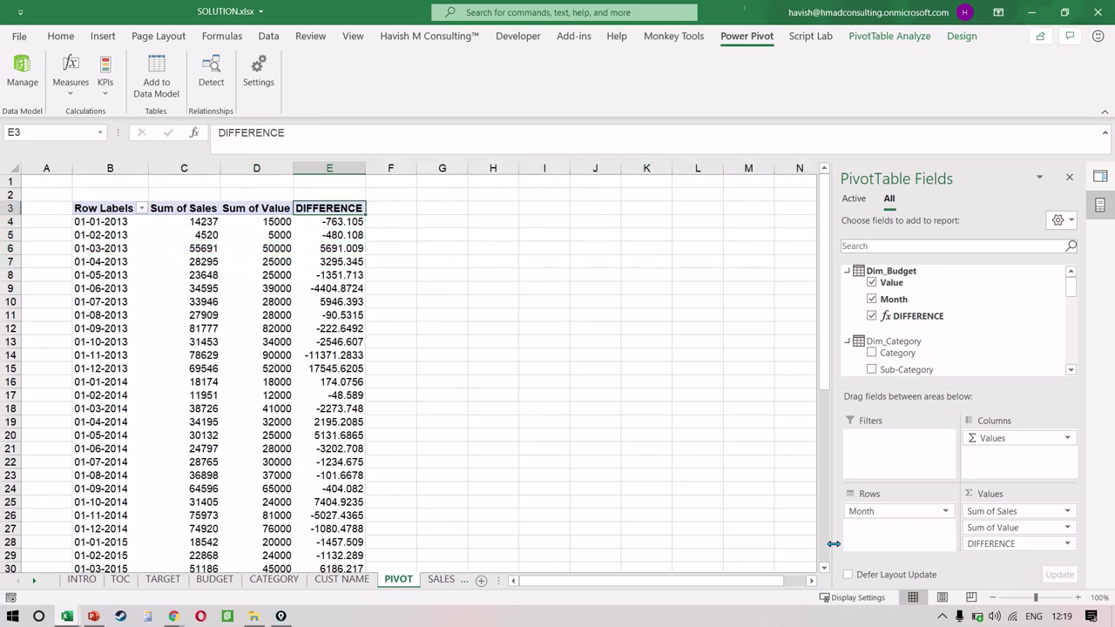
Apply green gradient-fill data bars to the monthly DIFFERENCE values in E4:E51, excluding the grand total, and widen column E.
{"action": "key", "text": "Down"}
{"action": "key", "text": "ctrl+shift+Down"}
{"action": "key", "text": "shift+Up"}
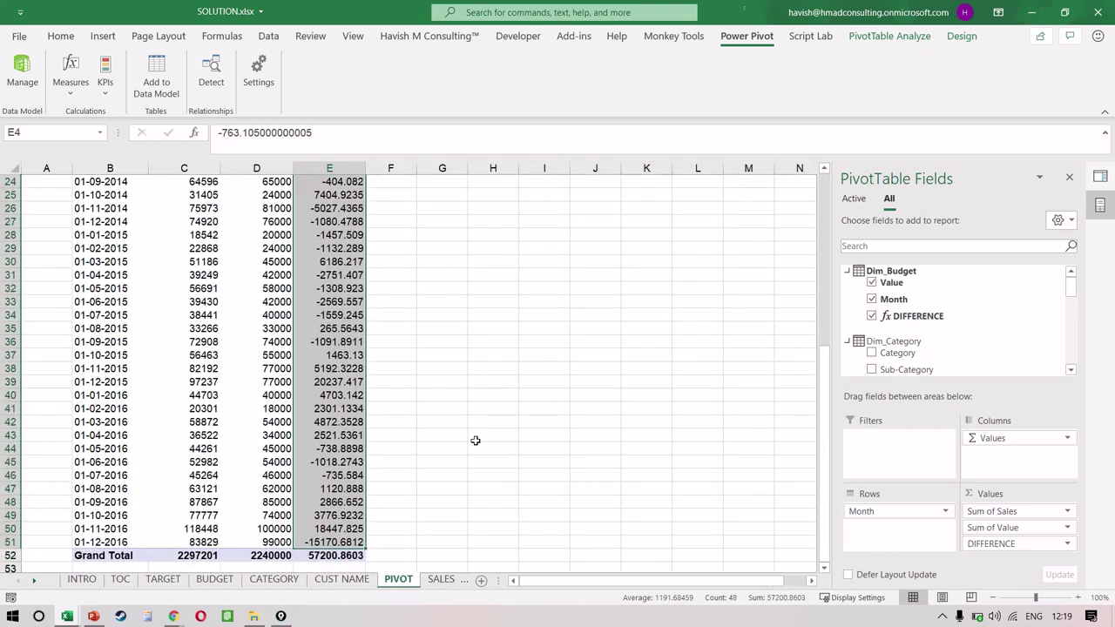
{"action": "scroll", "coordinate": [372, 281], "scroll_direction": "up", "scroll_amount": 8}
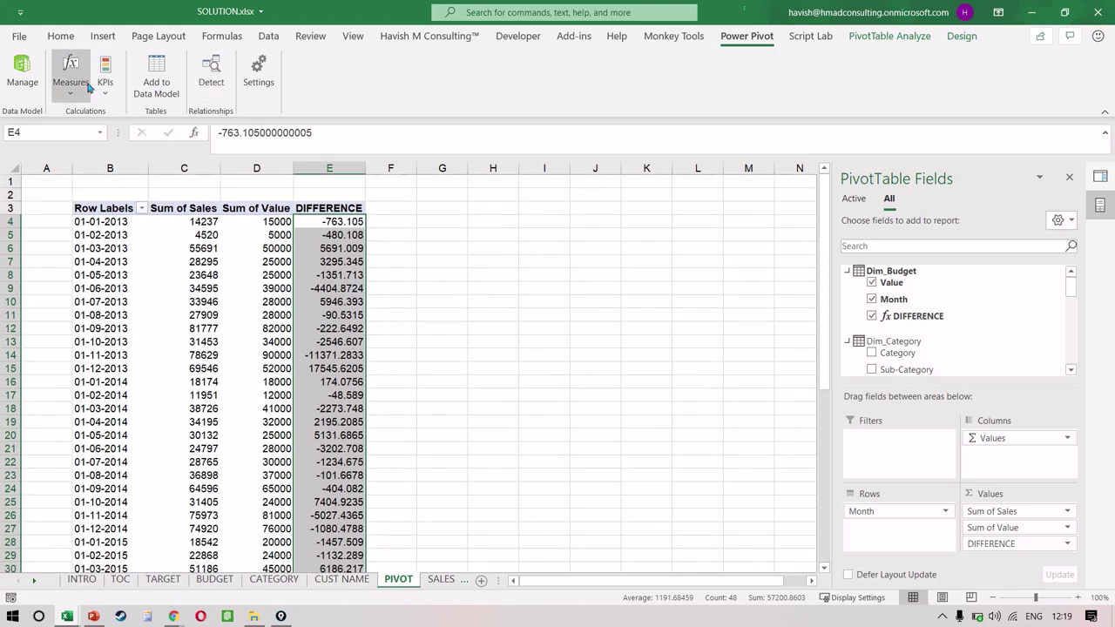
{"action": "left_click", "coordinate": [61, 35]}
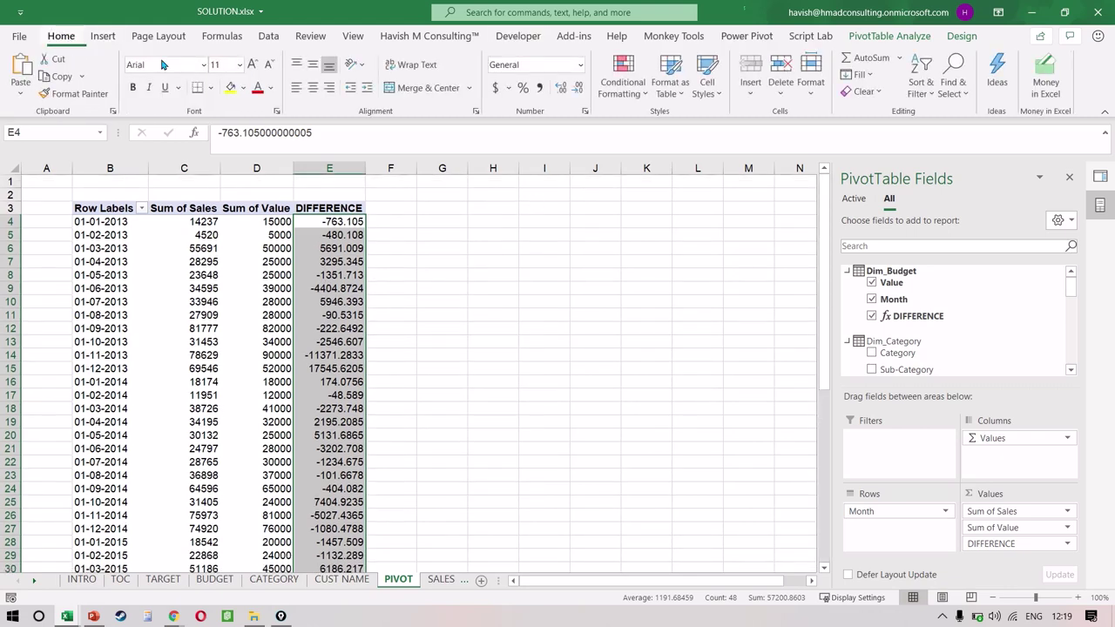
{"action": "left_click", "coordinate": [623, 80]}
{"action": "mouse_move", "coordinate": [697, 193]}
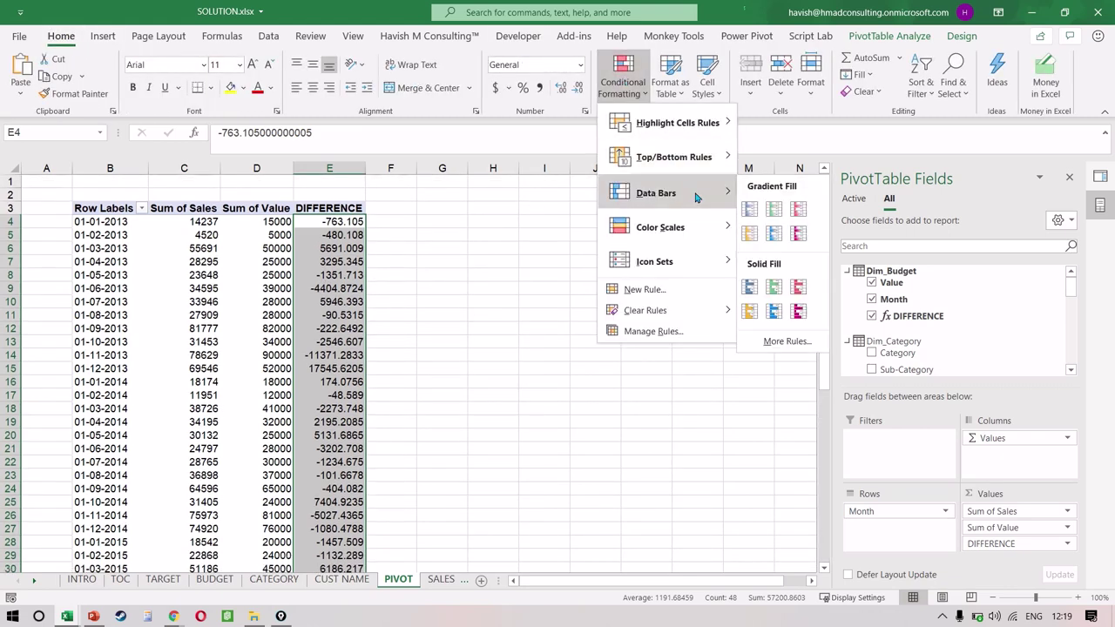
{"action": "left_click", "coordinate": [775, 210]}
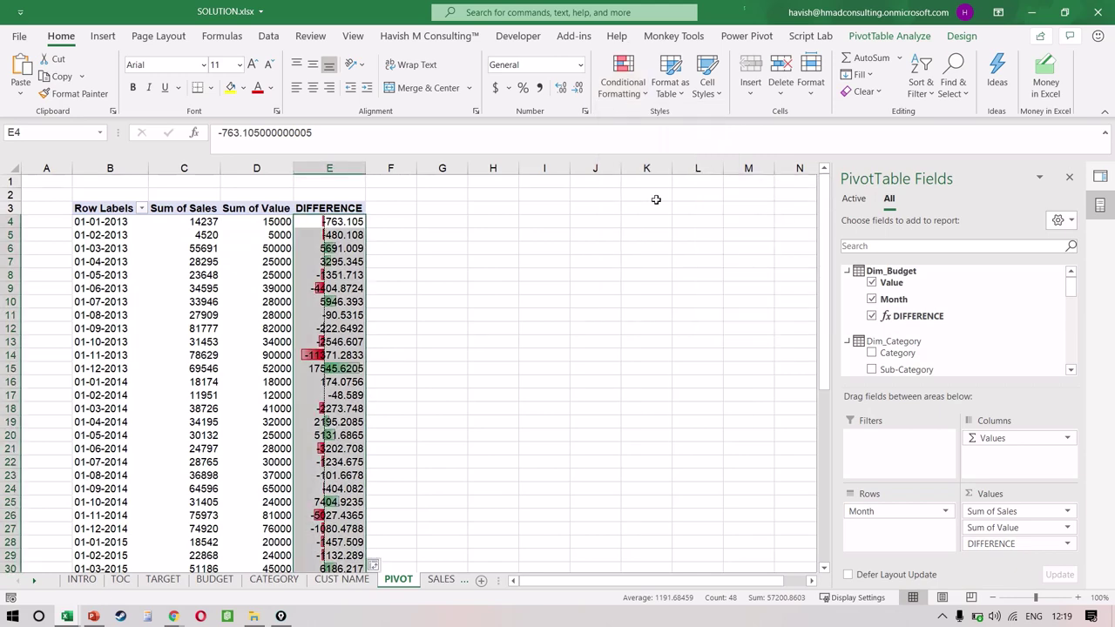
{"action": "left_click_drag", "start_coordinate": [368, 167], "coordinate": [565, 171]}
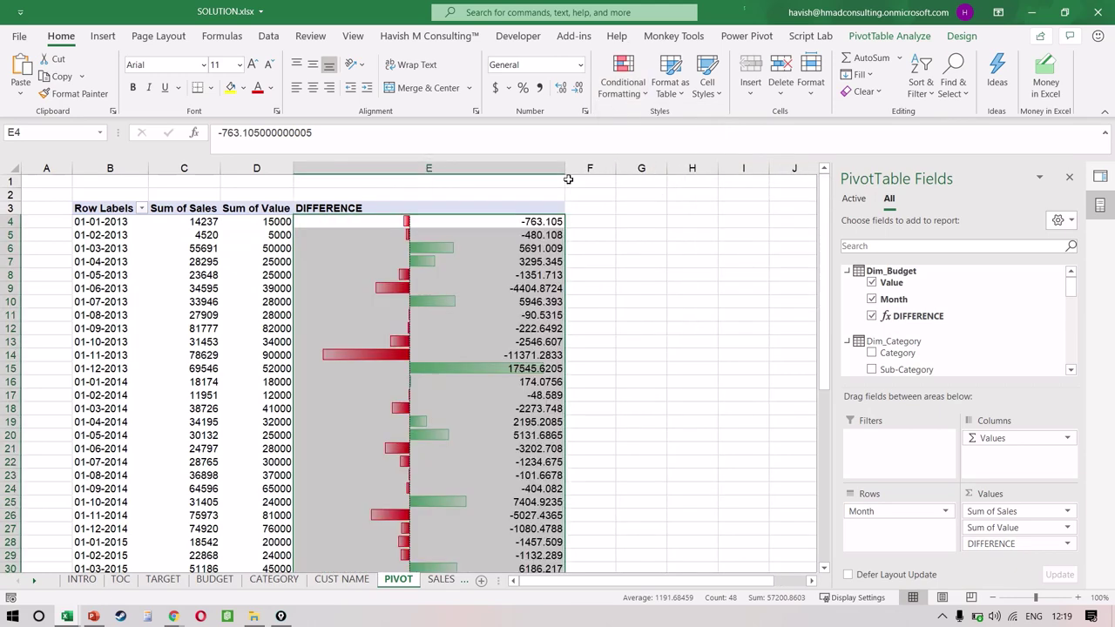
Review the DIFFERENCE data bars for all months down to the grand total and browse the available PivotTable fields.
{"action": "left_click", "coordinate": [537, 268]}
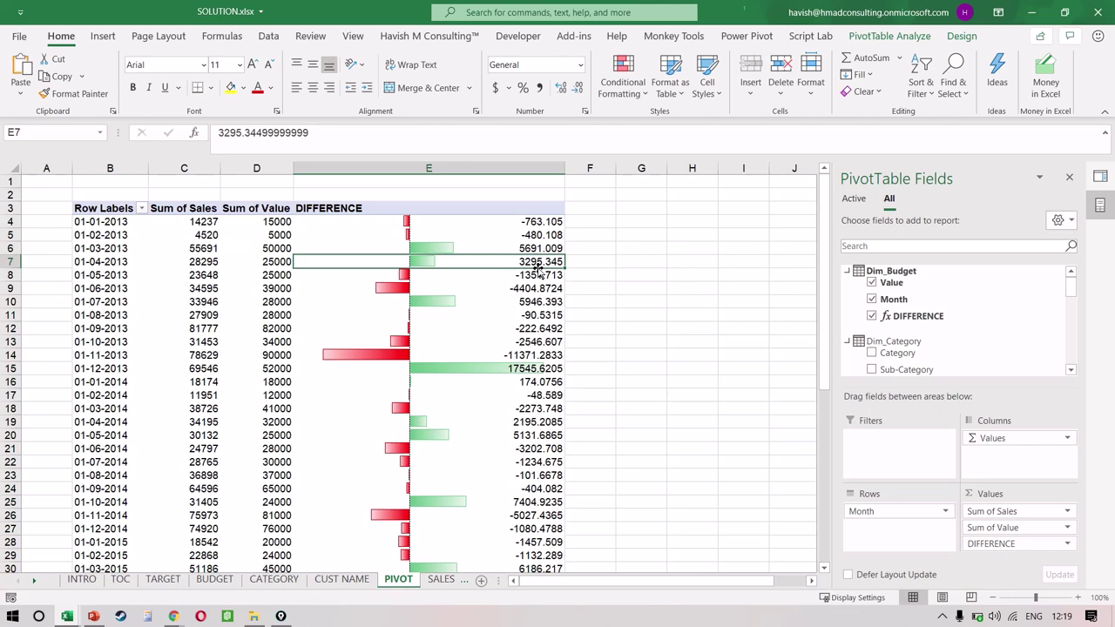
{"action": "scroll", "coordinate": [537, 268], "scroll_direction": "down", "scroll_amount": 6}
{"action": "scroll", "coordinate": [538, 268], "scroll_direction": "down", "scroll_amount": 3}
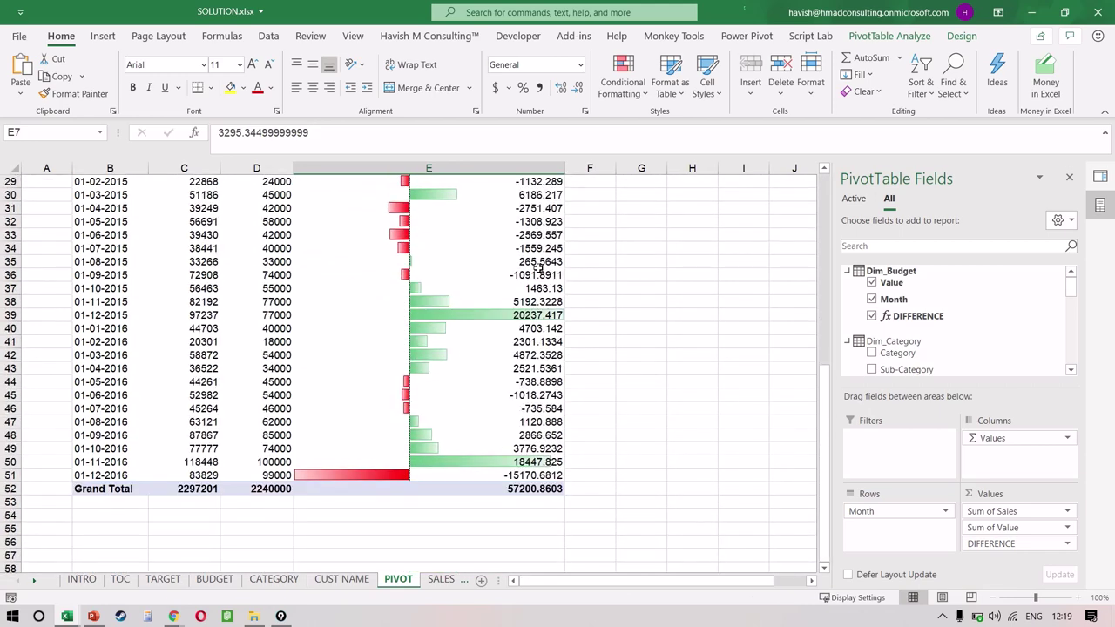
{"action": "scroll", "coordinate": [537, 268], "scroll_direction": "up", "scroll_amount": 9}
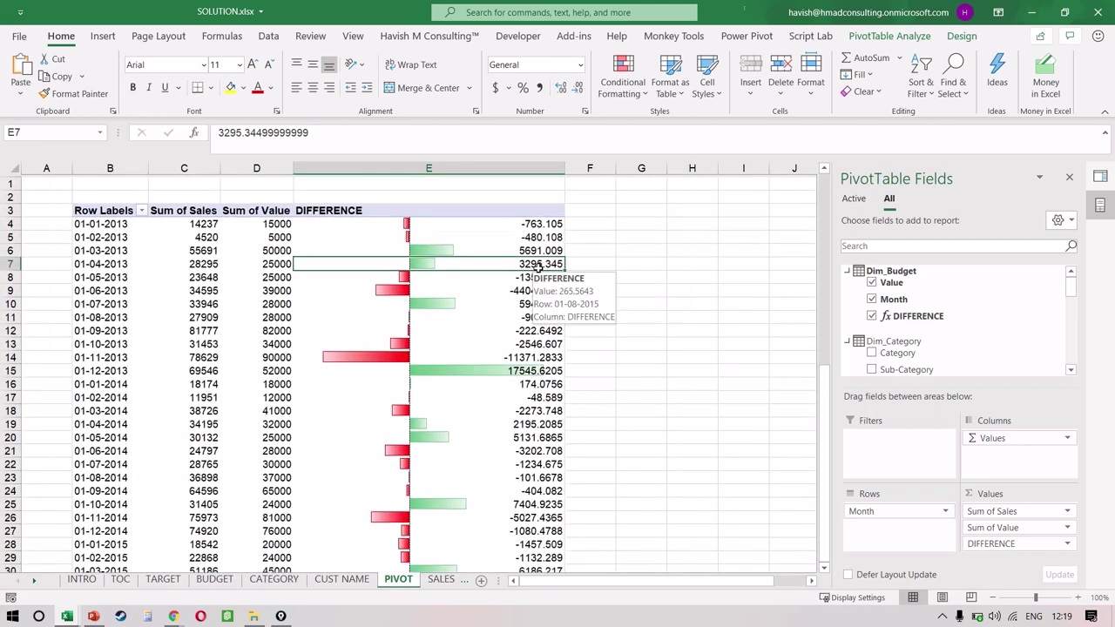
{"action": "scroll", "coordinate": [484, 359], "scroll_direction": "down", "scroll_amount": 3}
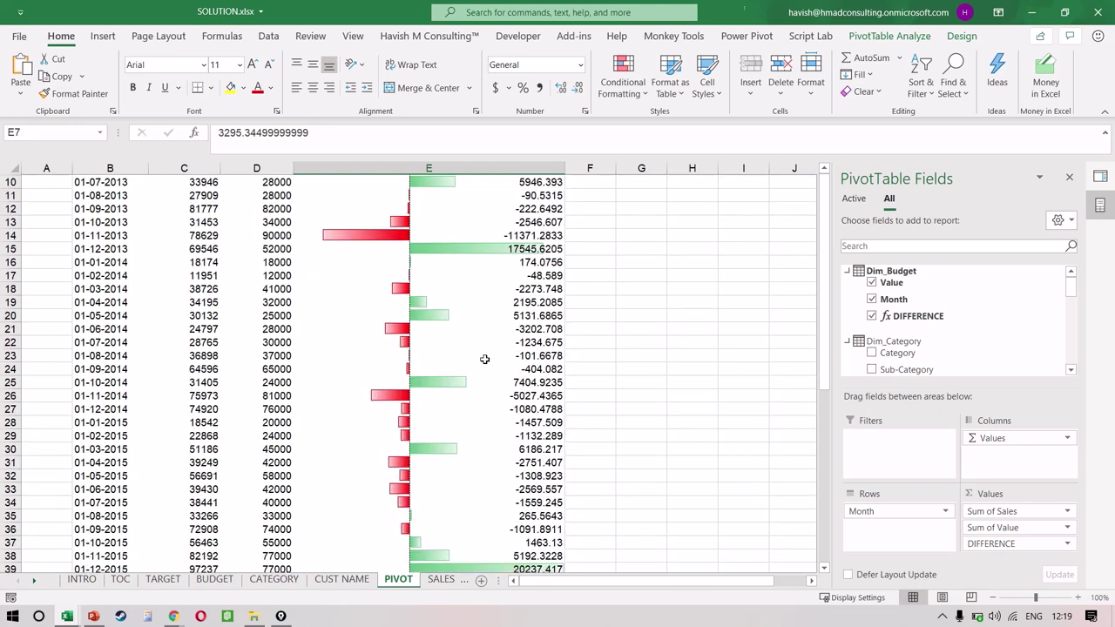
{"action": "scroll", "coordinate": [484, 359], "scroll_direction": "up", "scroll_amount": 3}
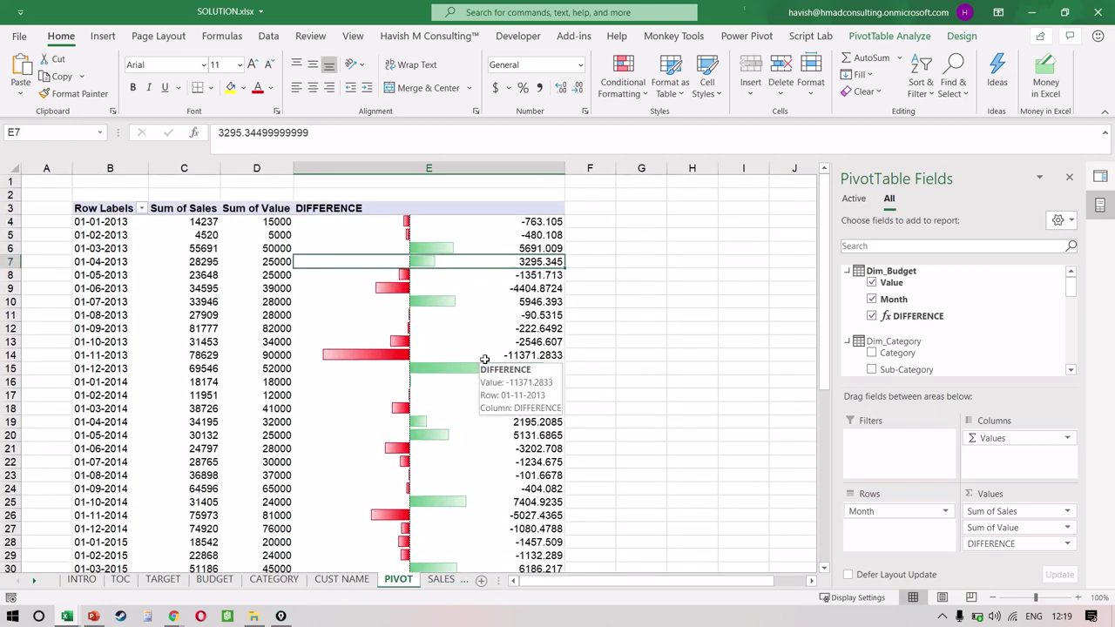
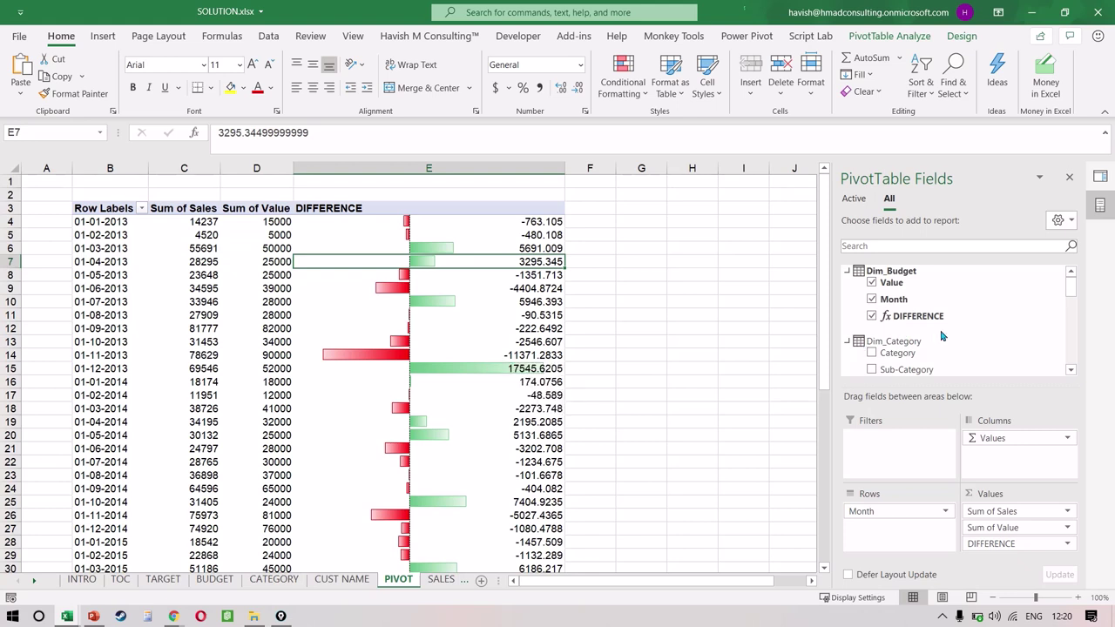
{"action": "scroll", "coordinate": [940, 336], "scroll_direction": "down", "scroll_amount": 2}
{"action": "scroll", "coordinate": [941, 335], "scroll_direction": "up", "scroll_amount": 2}
{"action": "scroll", "coordinate": [941, 335], "scroll_direction": "down", "scroll_amount": 1}
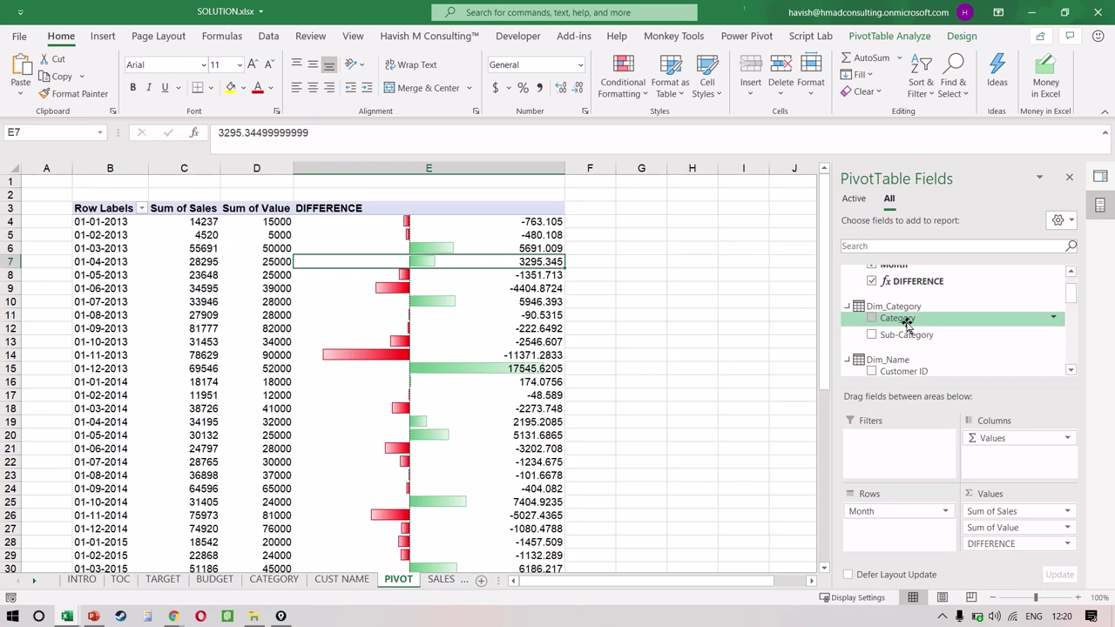
Insert a slicer on the PivotTable for the Category field of the Dim_Category table.
{"action": "left_click", "coordinate": [512, 314]}
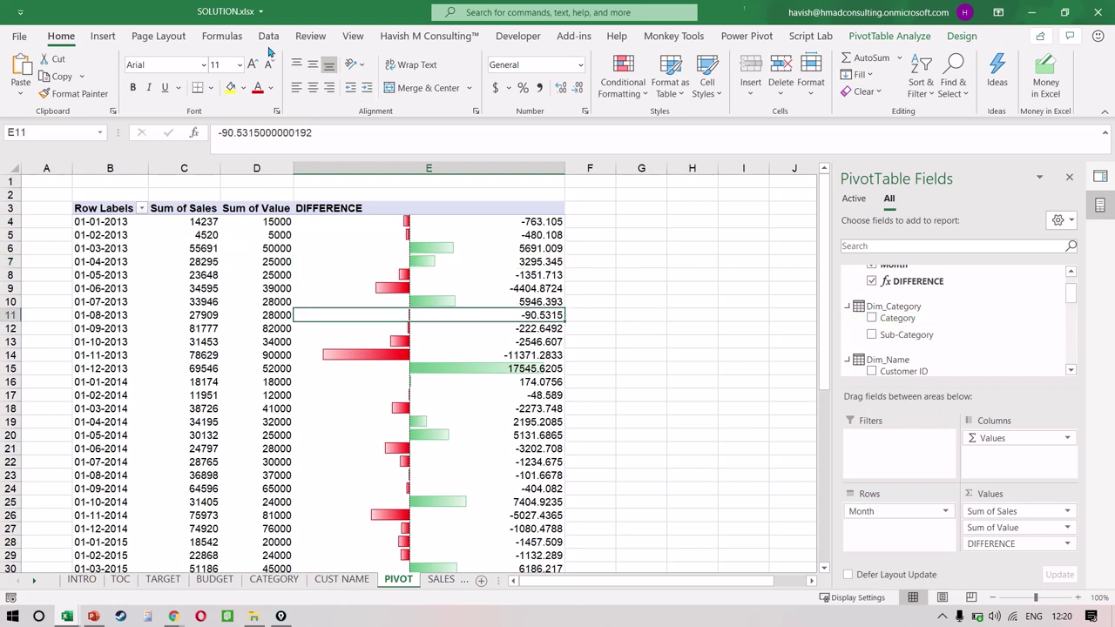
{"action": "left_click", "coordinate": [884, 36]}
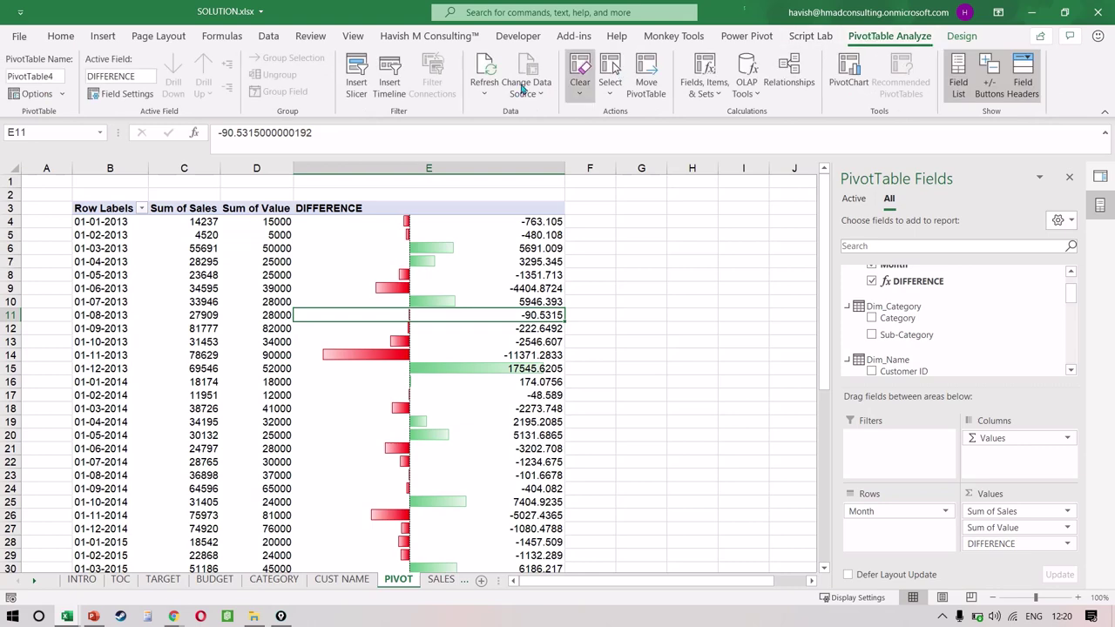
{"action": "left_click", "coordinate": [355, 94]}
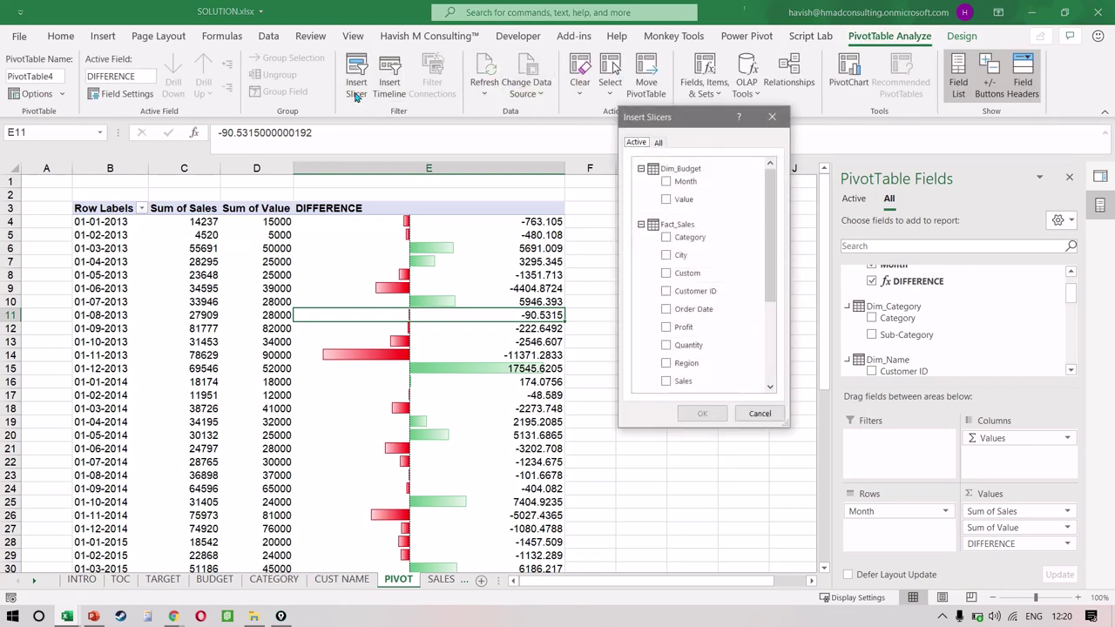
{"action": "scroll", "coordinate": [657, 326], "scroll_direction": "down", "scroll_amount": 3}
{"action": "scroll", "coordinate": [658, 326], "scroll_direction": "up", "scroll_amount": 3}
{"action": "left_click", "coordinate": [657, 143]}
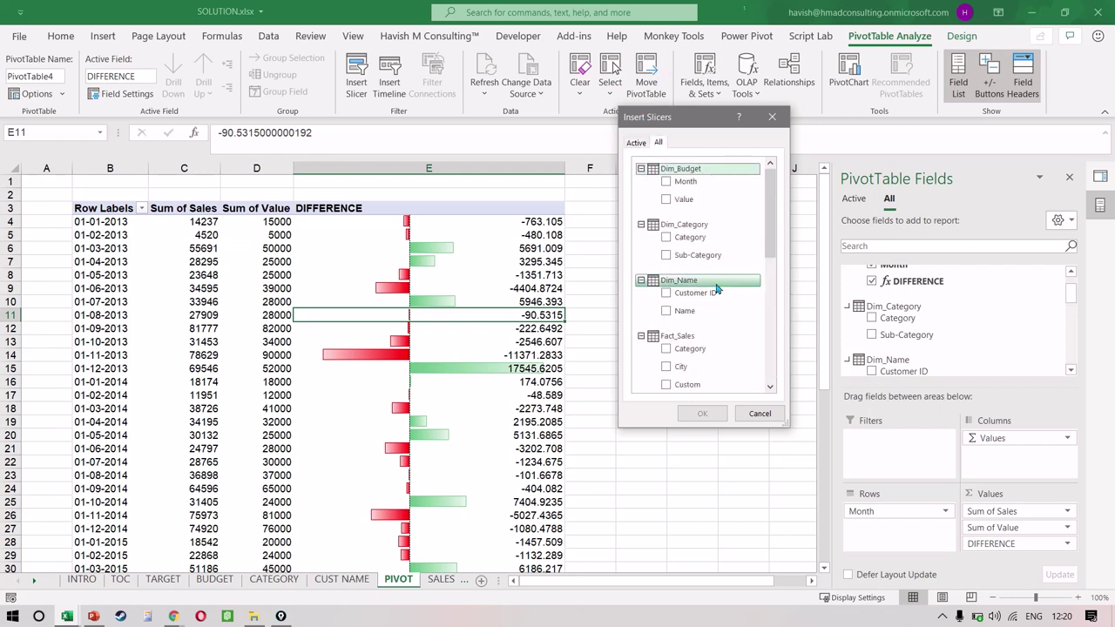
{"action": "left_click", "coordinate": [666, 237]}
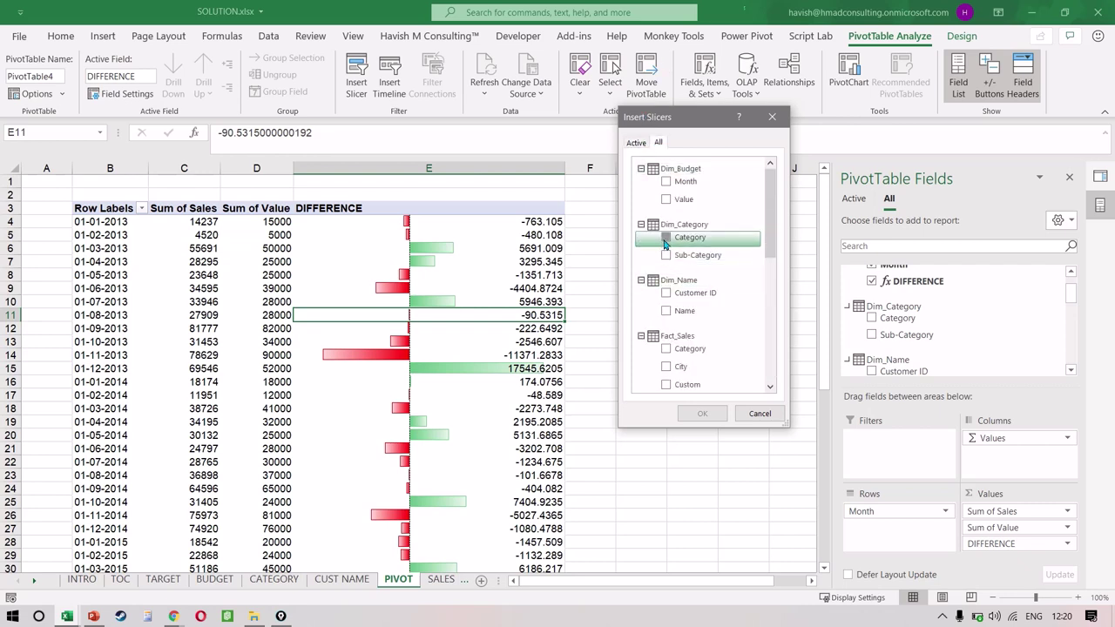
{"action": "left_click", "coordinate": [703, 413]}
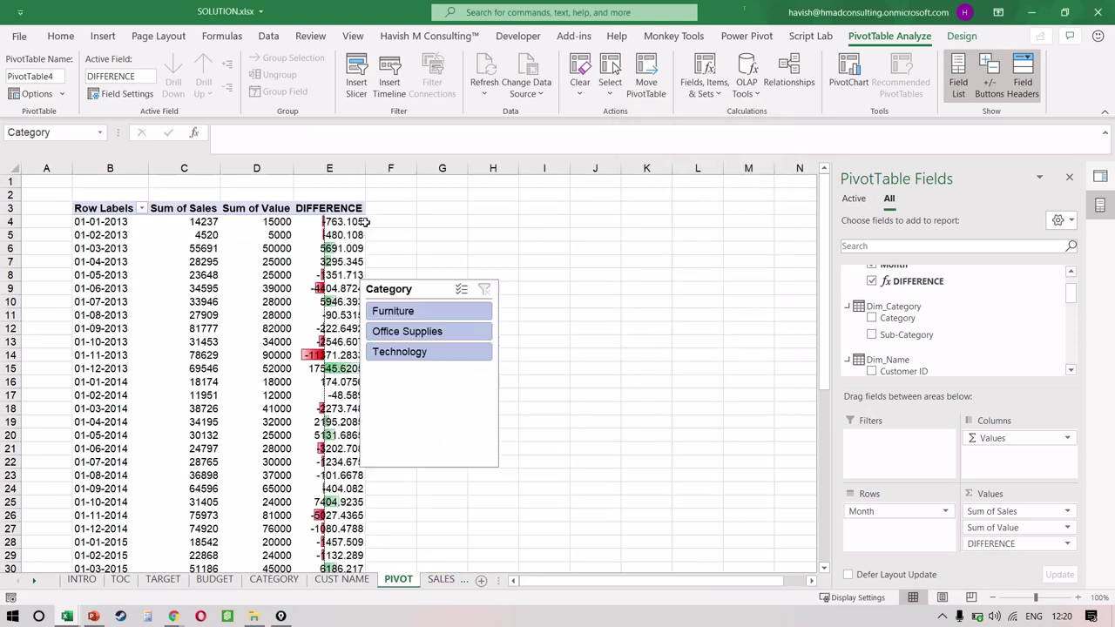
Move the Category slicer clear of the PivotTable into the empty columns beside it and widen the DIFFERENCE column again.
{"action": "left_click_drag", "start_coordinate": [409, 289], "coordinate": [630, 261]}
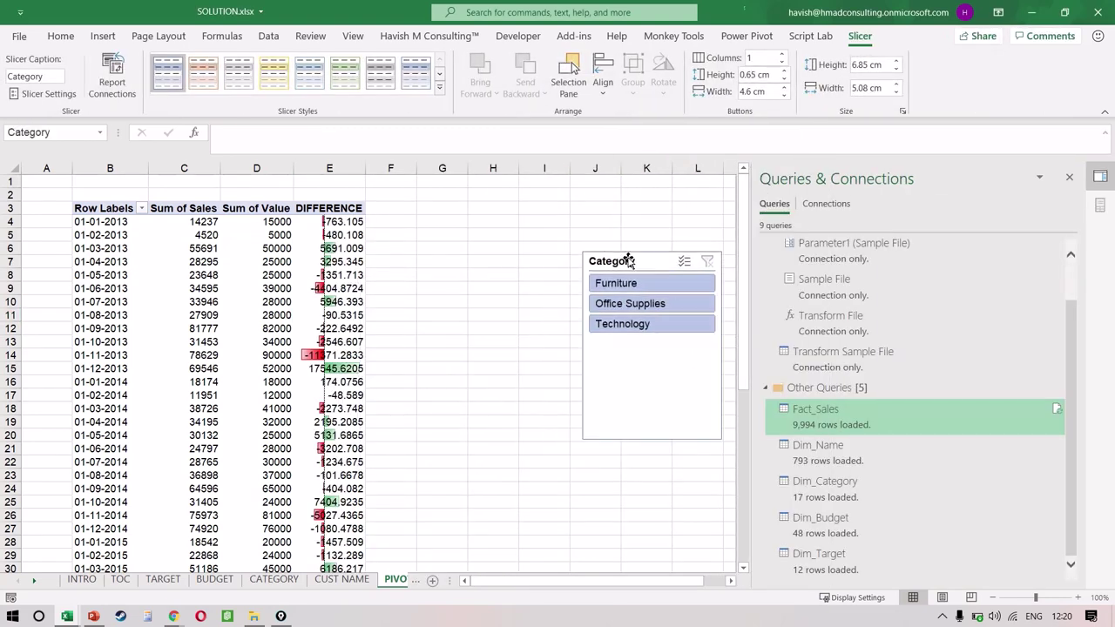
{"action": "left_click_drag", "start_coordinate": [366, 167], "coordinate": [520, 194]}
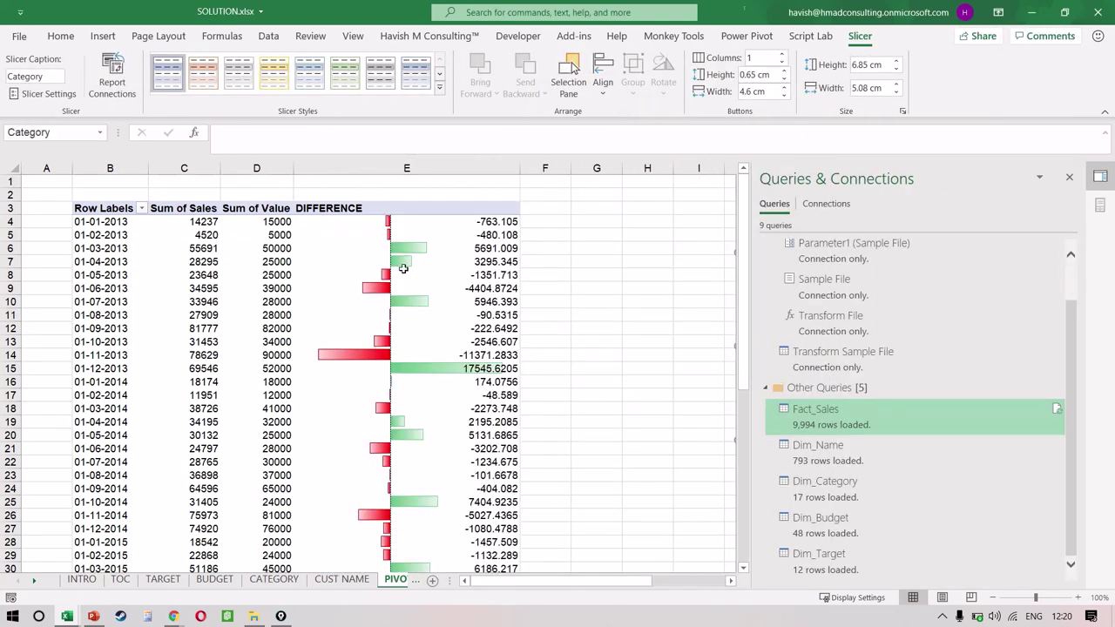
Turn off autofitting of column widths on update in the options of the sales and budget PivotTable.
{"action": "left_click", "coordinate": [400, 286]}
{"action": "right_click", "coordinate": [400, 288]}
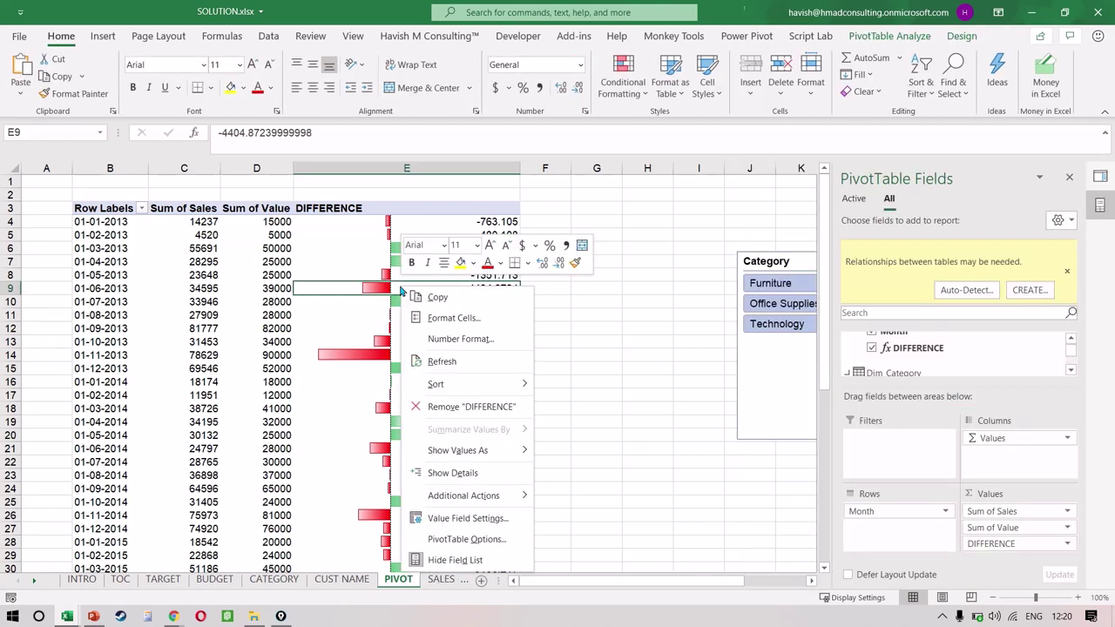
{"action": "left_click", "coordinate": [476, 535]}
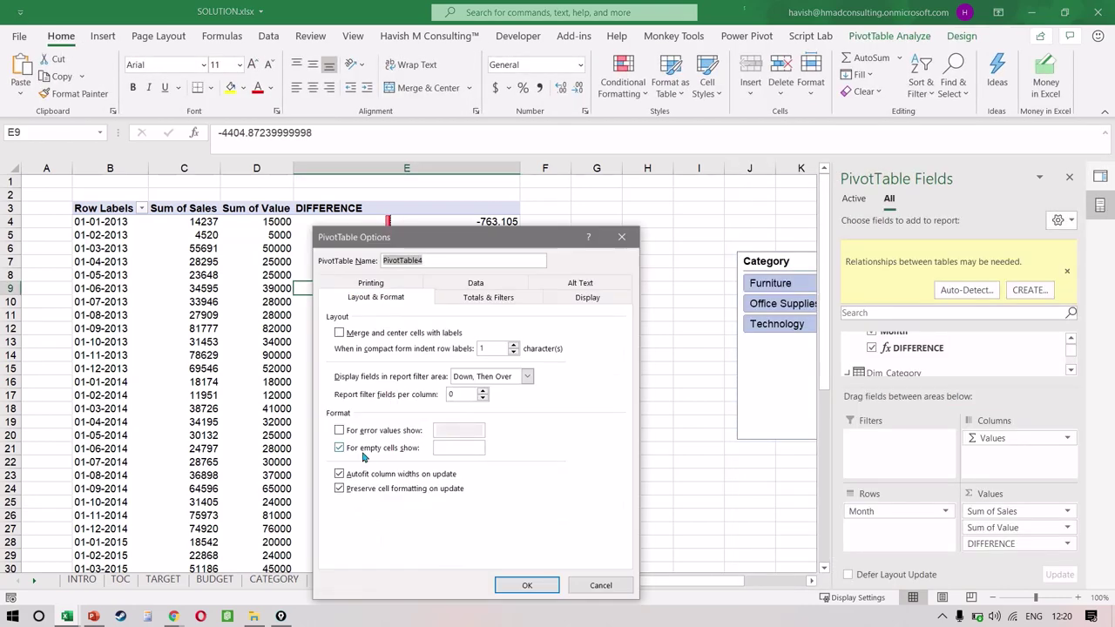
{"action": "left_click", "coordinate": [340, 474]}
{"action": "left_click", "coordinate": [527, 585]}
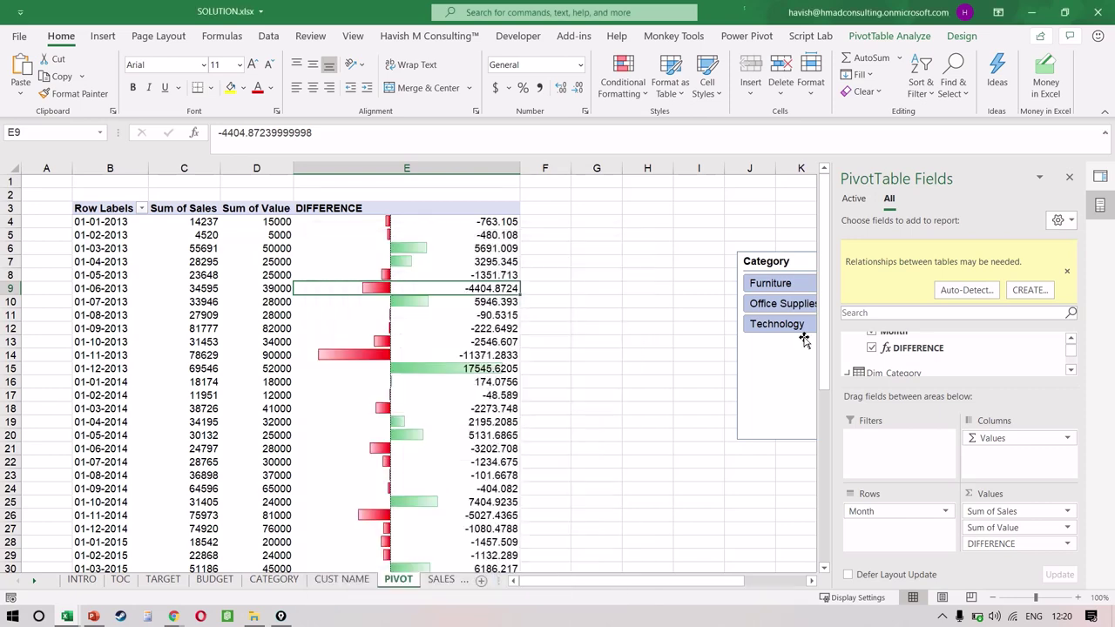
Close the PivotTable Fields and Queries & Connections panes and select the Category slicer.
{"action": "left_click", "coordinate": [1070, 179]}
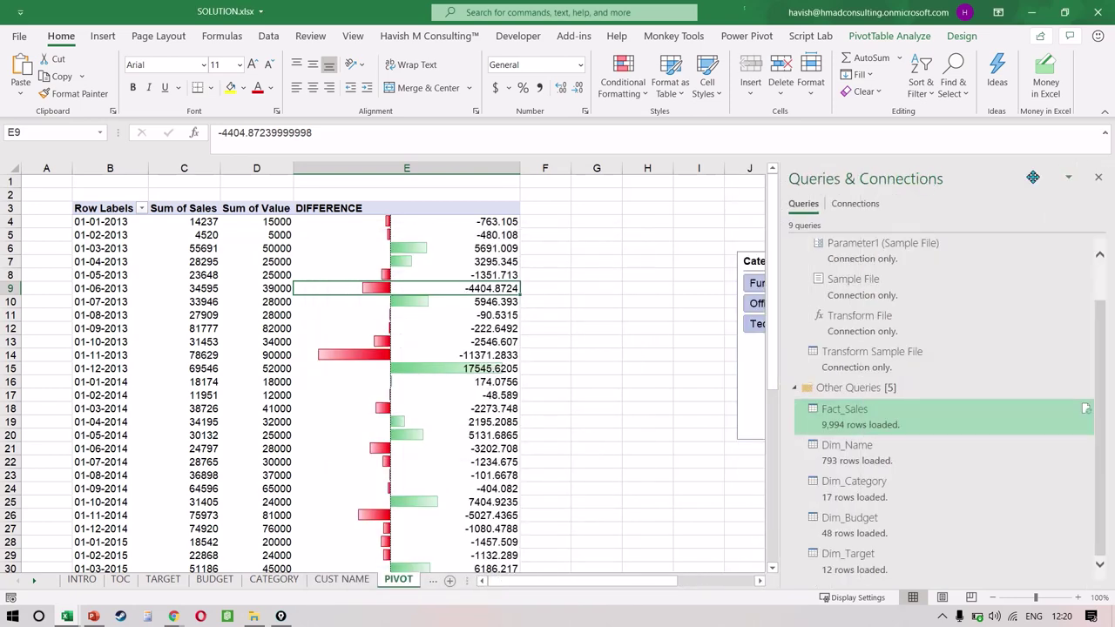
{"action": "left_click", "coordinate": [1099, 177]}
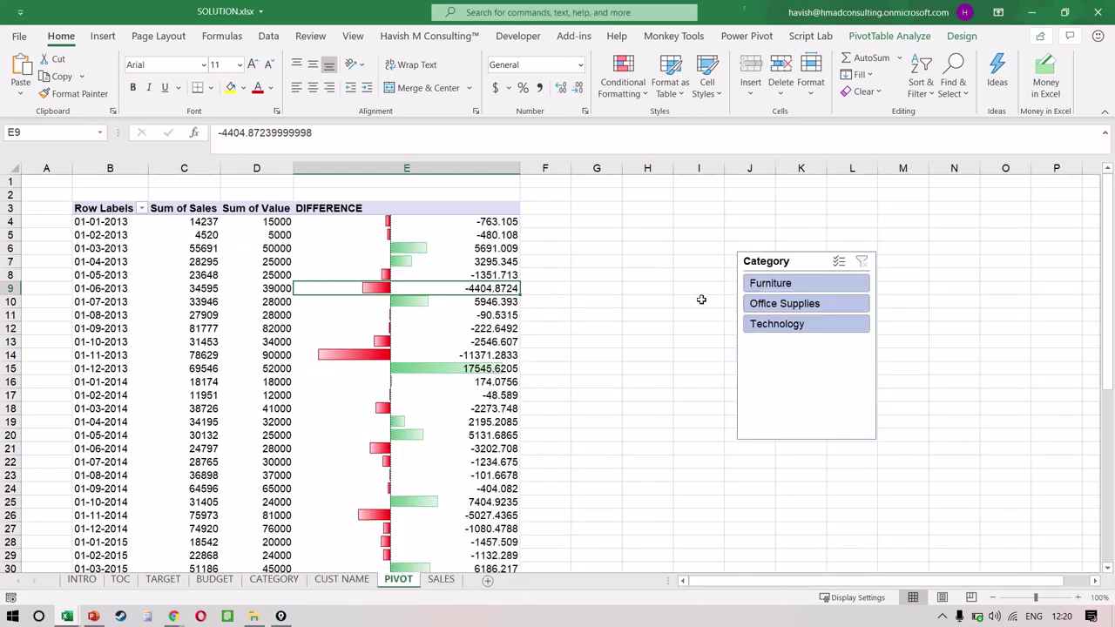
{"action": "left_click", "coordinate": [798, 262]}
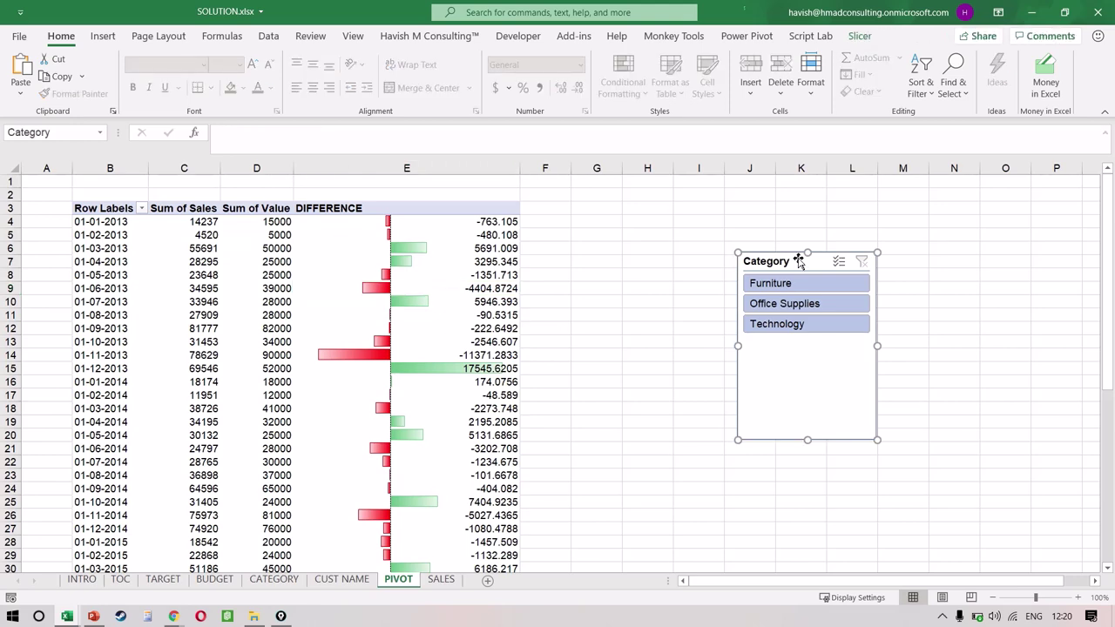
Compare the Sum of Value and Sum of Sales columns while filtering the PivotTable by Furniture, Office Supplies and Technology with the Category slicer.
{"action": "left_click", "coordinate": [247, 171]}
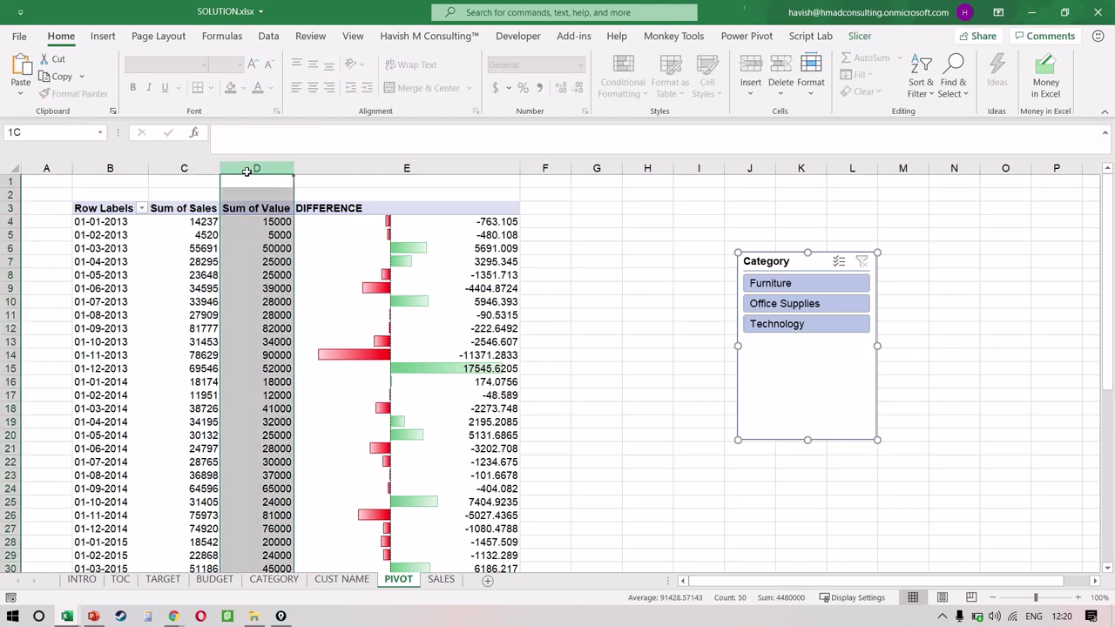
{"action": "left_click", "coordinate": [183, 171]}
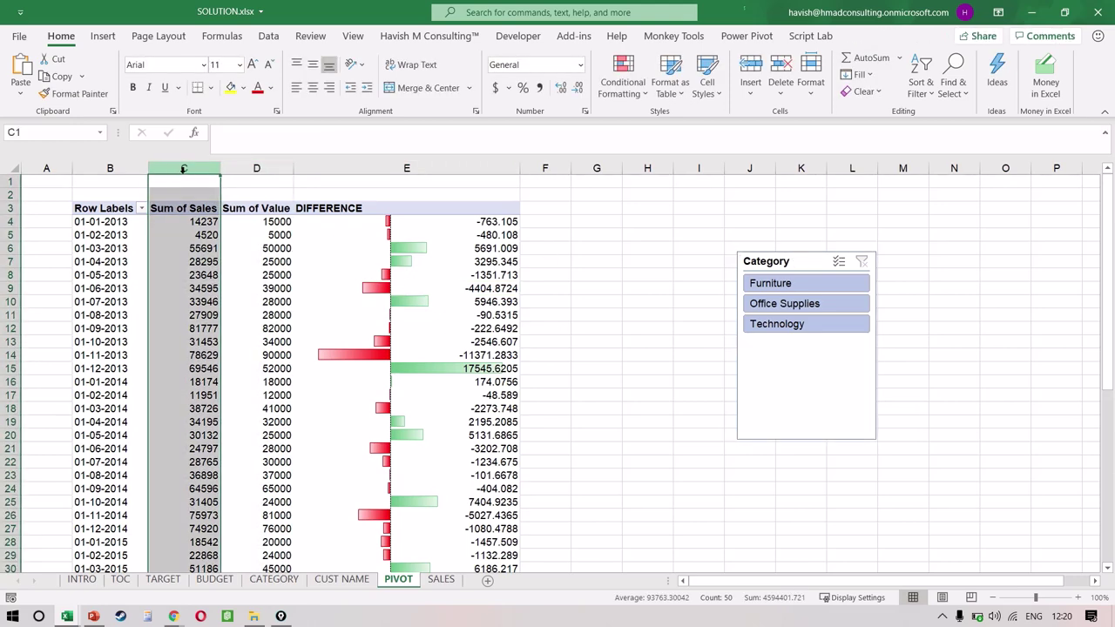
{"action": "left_click", "coordinate": [423, 339]}
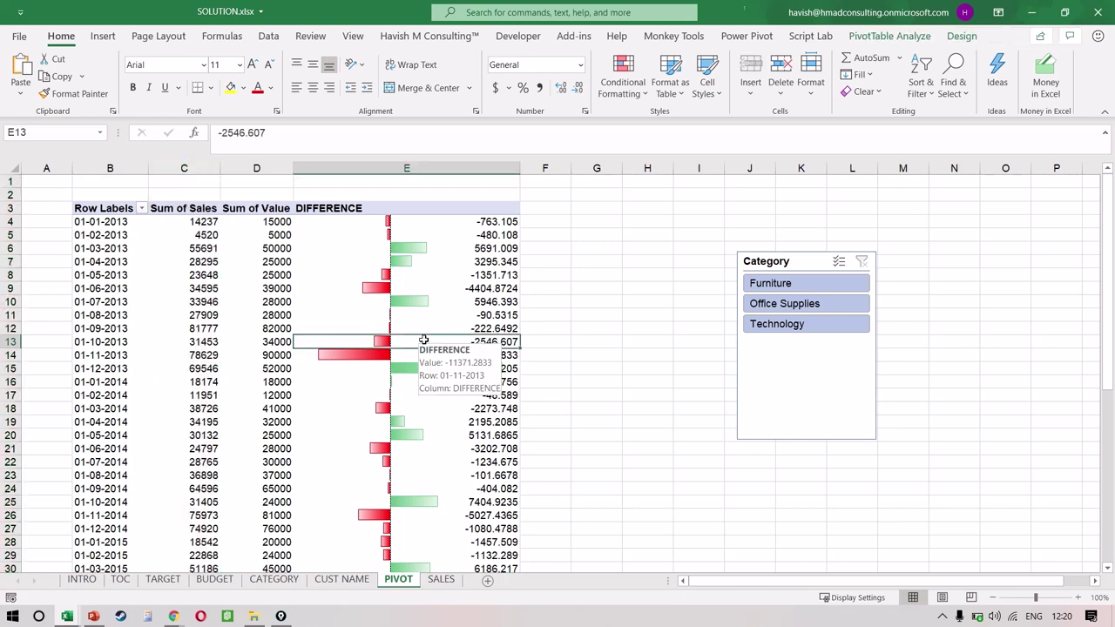
{"action": "left_click", "coordinate": [825, 290]}
{"action": "left_click", "coordinate": [825, 303]}
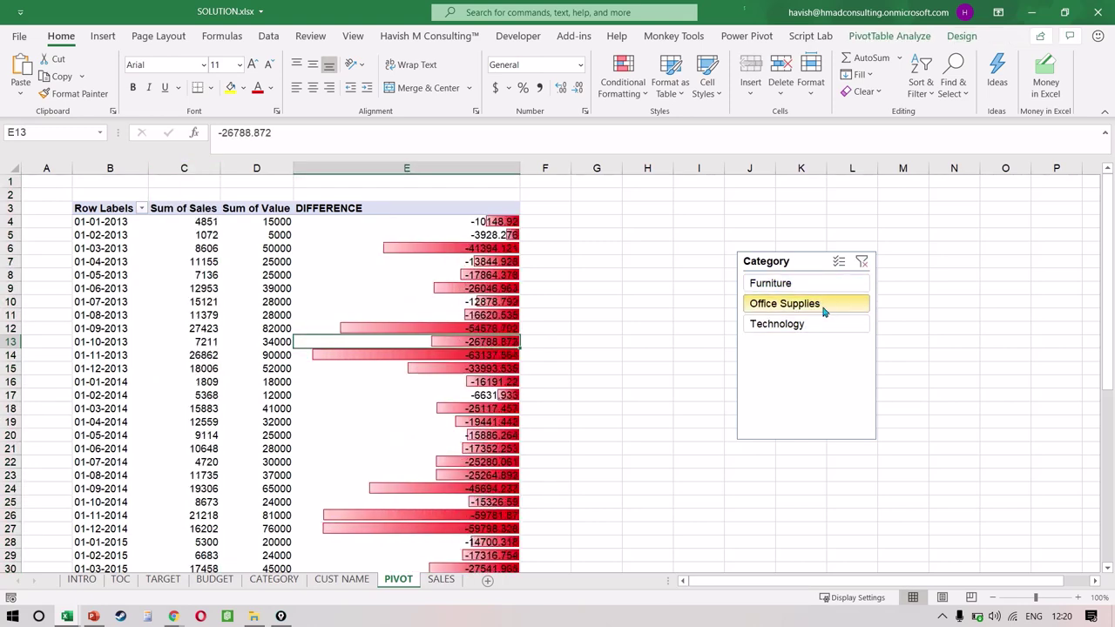
{"action": "left_click", "coordinate": [825, 323]}
{"action": "left_click", "coordinate": [825, 284]}
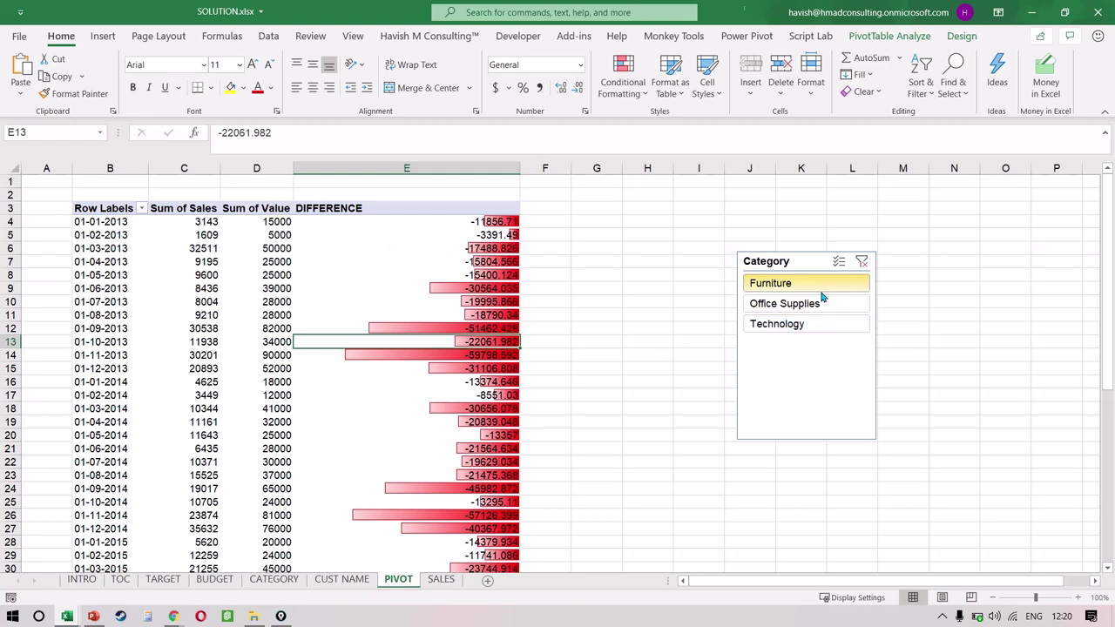
{"action": "left_click", "coordinate": [821, 303]}
{"action": "left_click", "coordinate": [818, 324]}
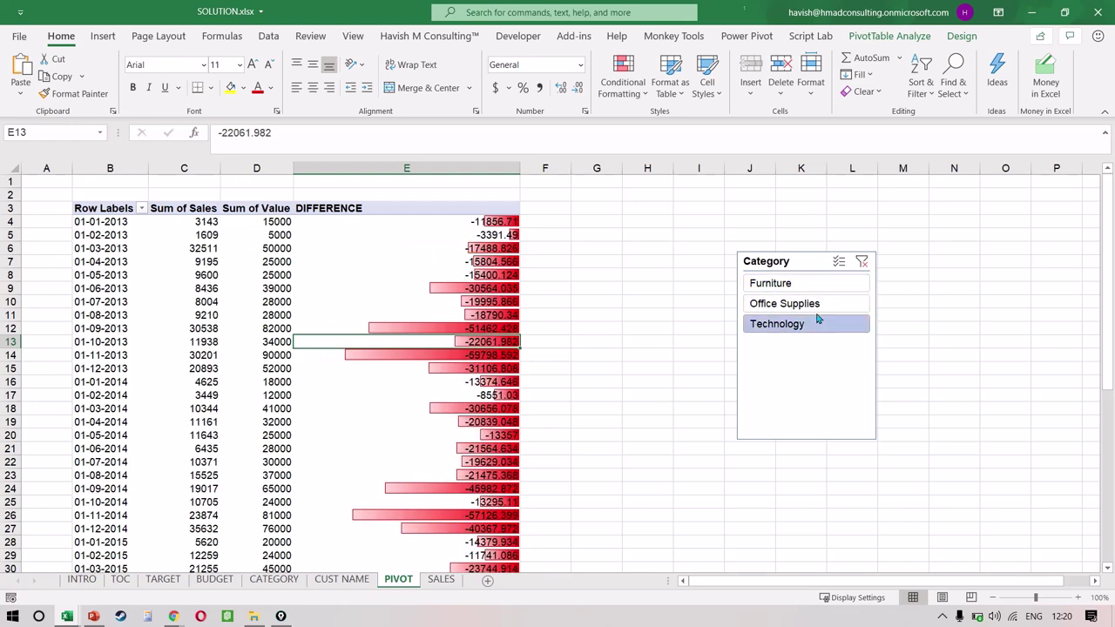
{"action": "left_click", "coordinate": [816, 304]}
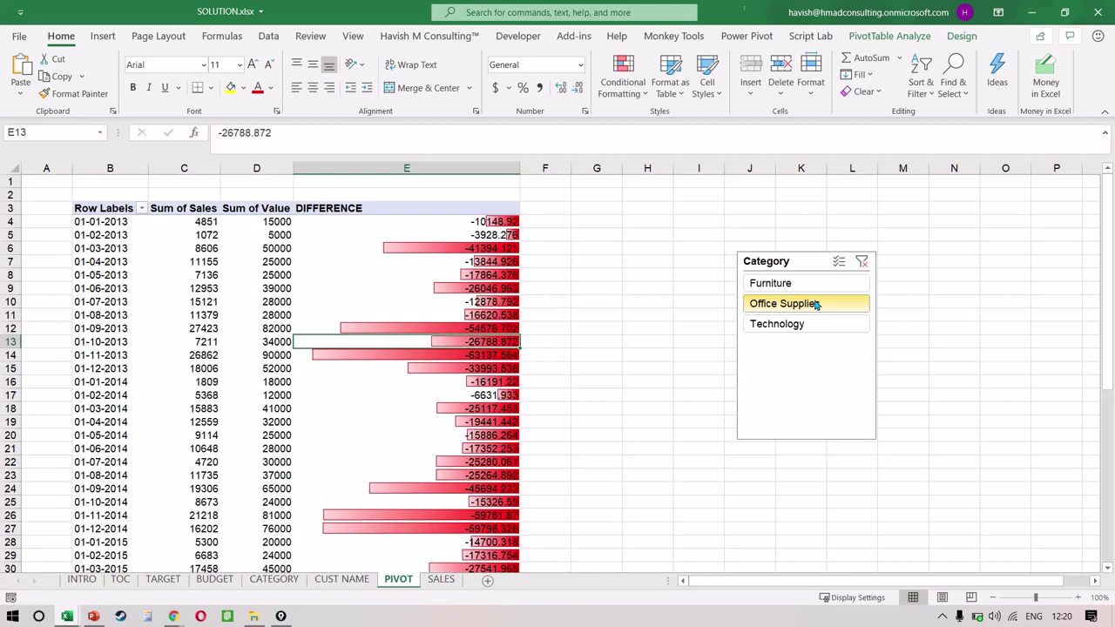
{"action": "left_click", "coordinate": [814, 285]}
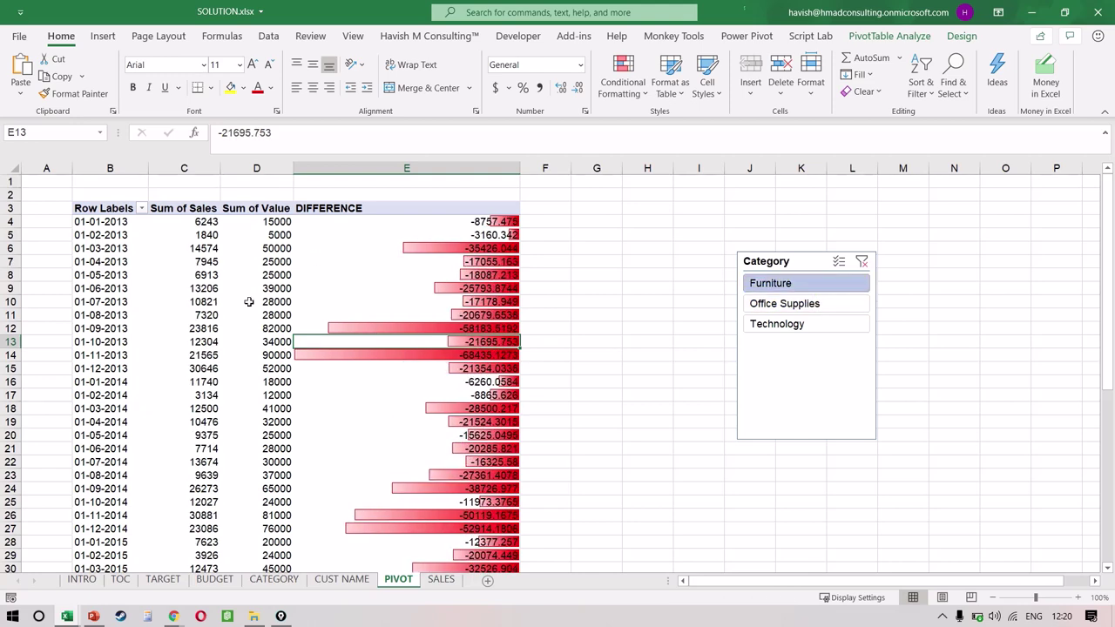
Examine the Sum of Value column and the DIFFERENCE values under the Furniture filter, and clear the Category slicer filter.
{"action": "left_click", "coordinate": [276, 235]}
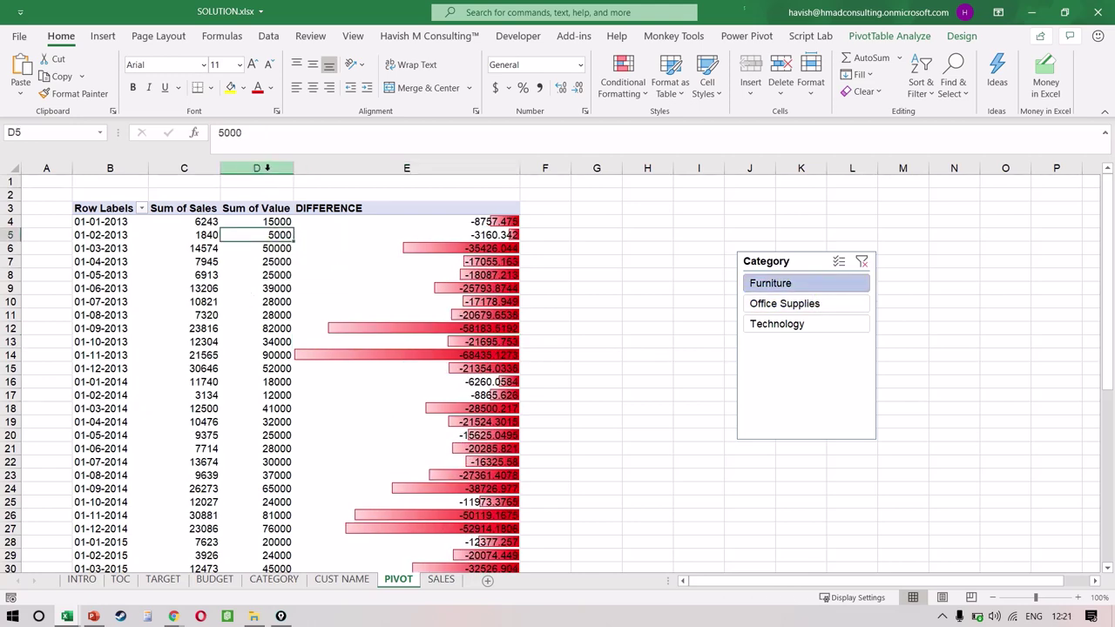
{"action": "left_click", "coordinate": [267, 167]}
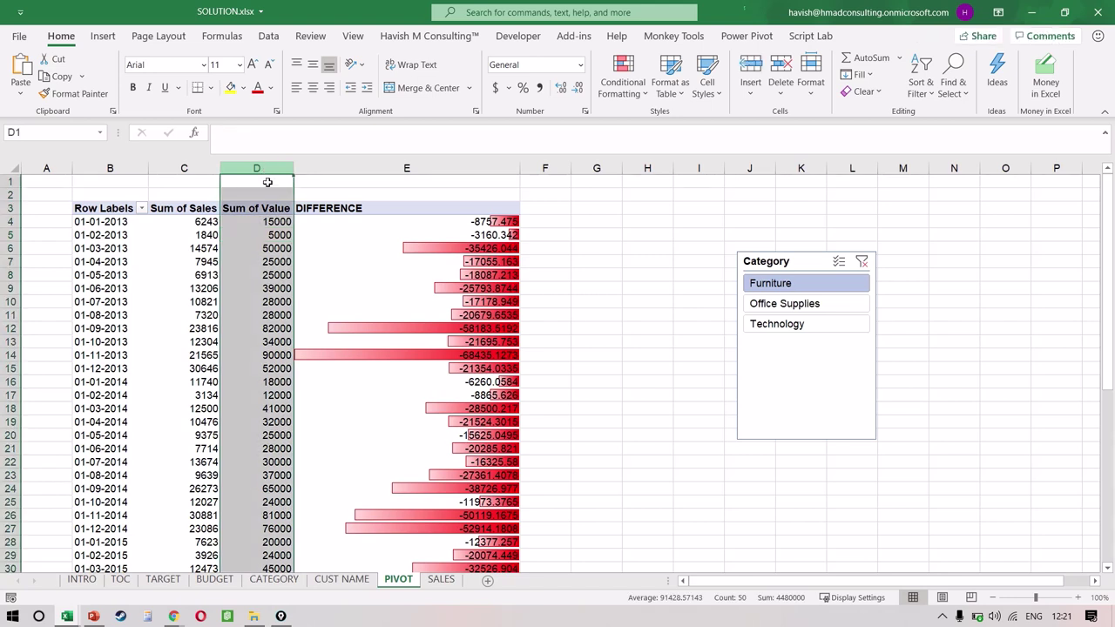
{"action": "mouse_move", "coordinate": [242, 360]}
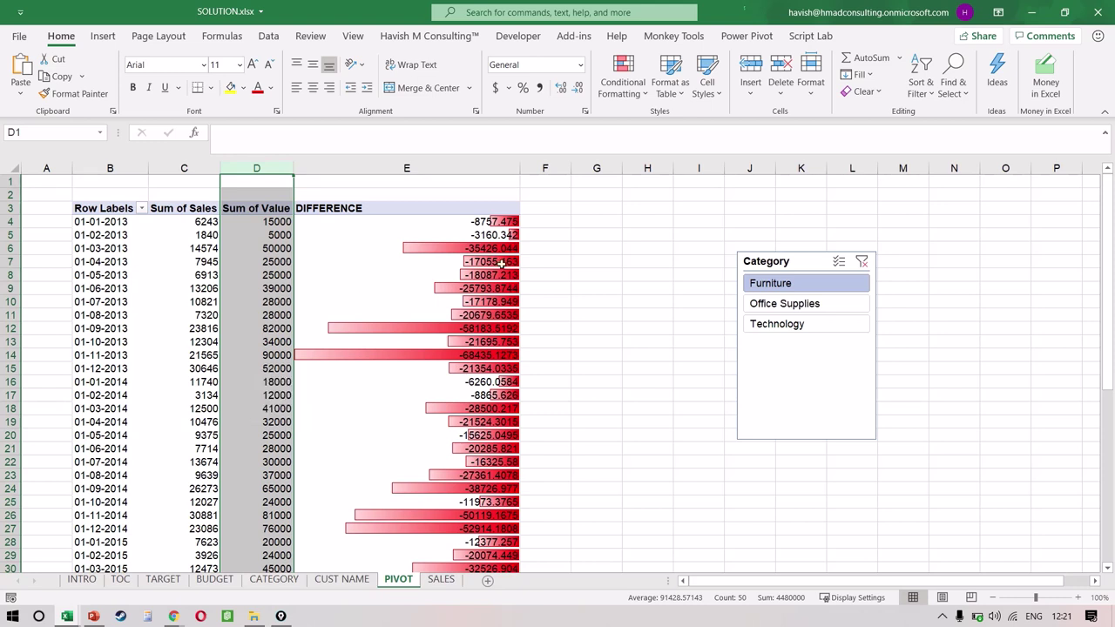
{"action": "mouse_move", "coordinate": [501, 263]}
{"action": "left_click", "coordinate": [862, 262]}
{"action": "left_click", "coordinate": [188, 222]}
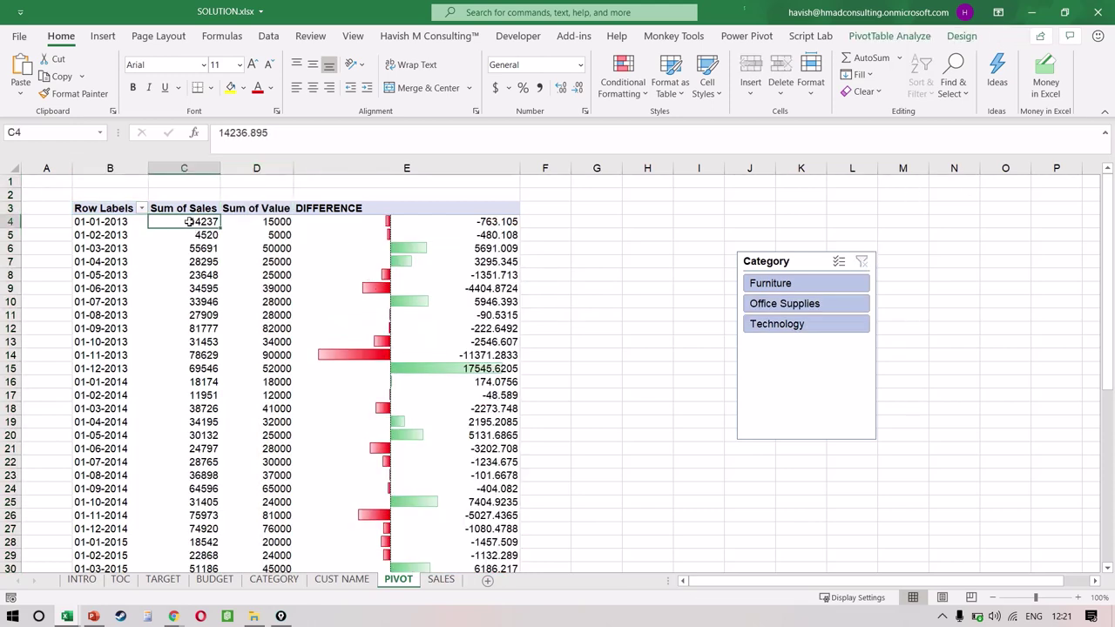
Filter the PivotTable by Furniture again to check the January 2013 sales and the budget column, and clear the slicer filter.
{"action": "left_click", "coordinate": [854, 287]}
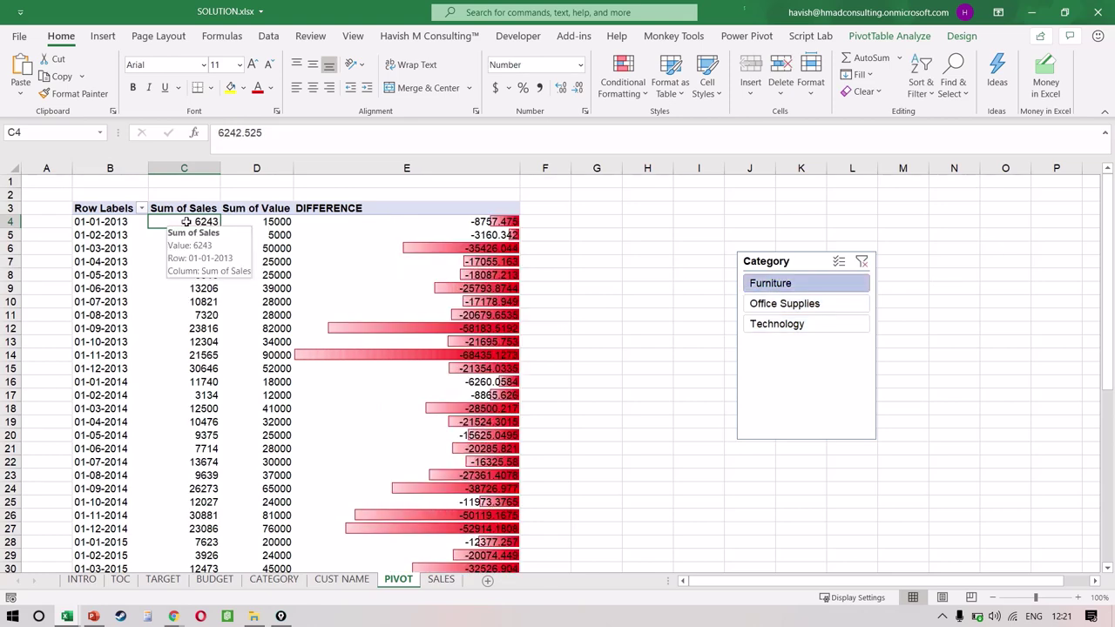
{"action": "left_click", "coordinate": [266, 161]}
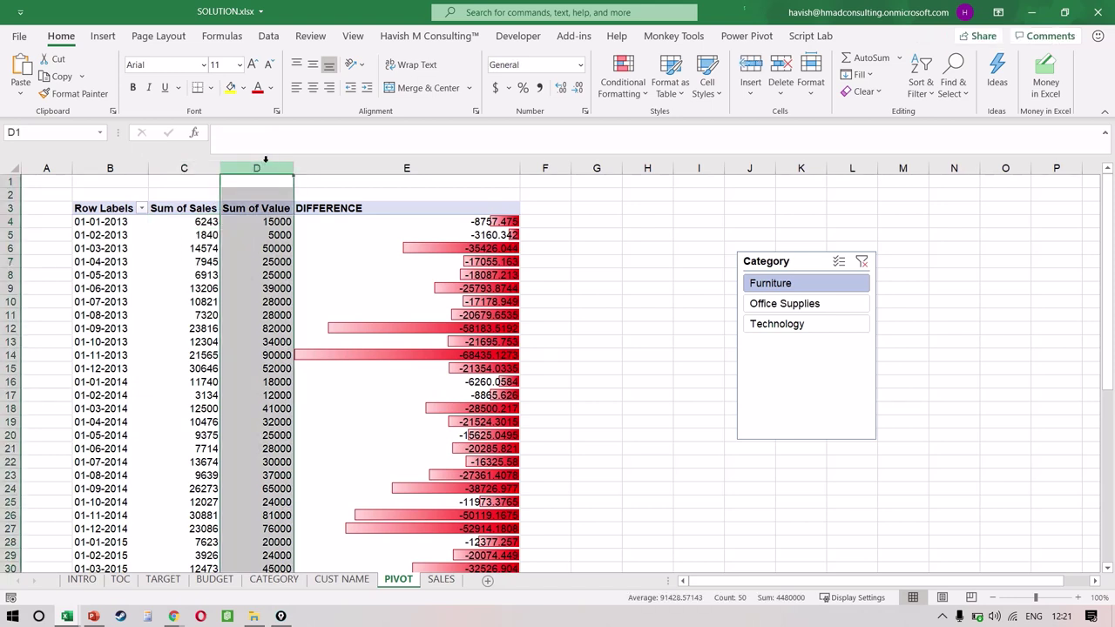
{"action": "left_click", "coordinate": [865, 269]}
{"action": "left_click_drag", "start_coordinate": [865, 269], "coordinate": [865, 264]}
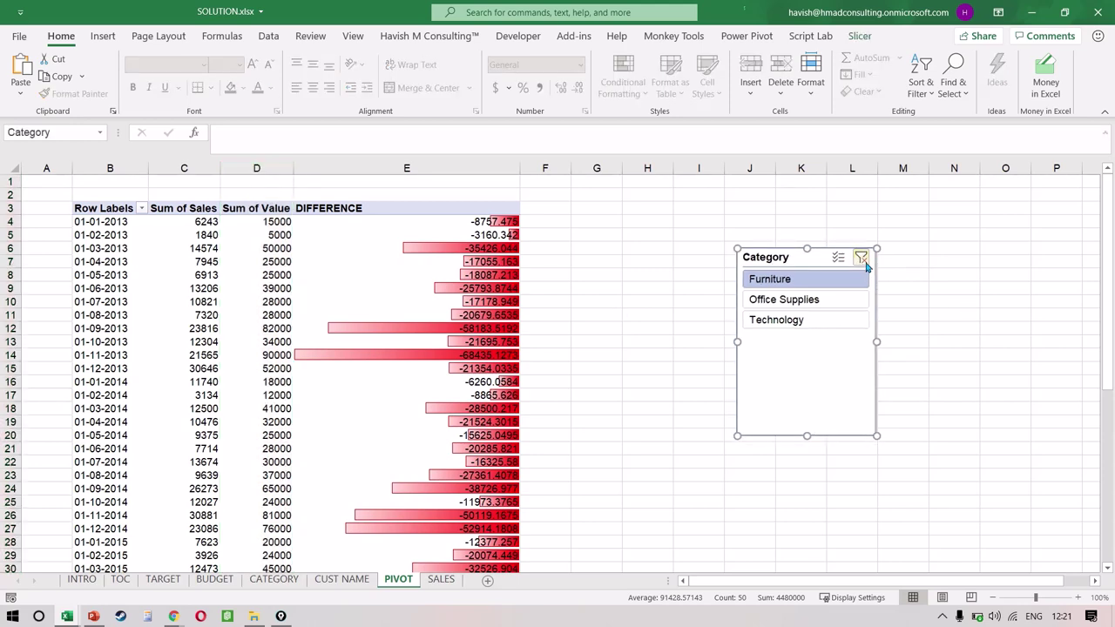
{"action": "left_click", "coordinate": [860, 259]}
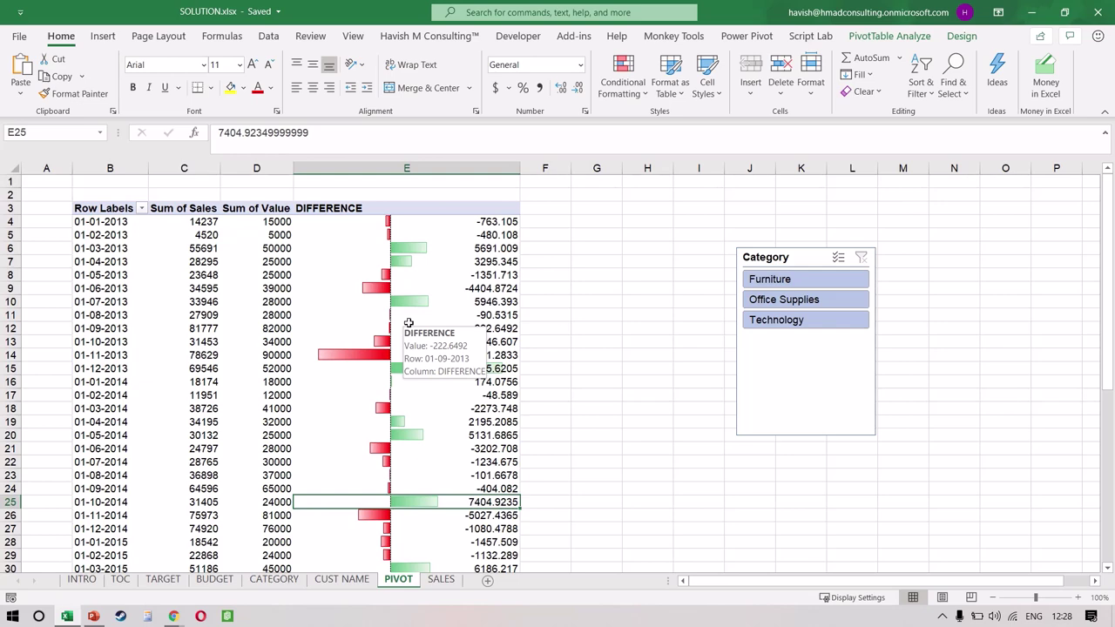
Insert a PivotTable based on this workbook's Data Model in cell B2 of a new worksheet after PIVOT.
{"action": "left_click", "coordinate": [511, 581]}
{"action": "left_click", "coordinate": [99, 193]}
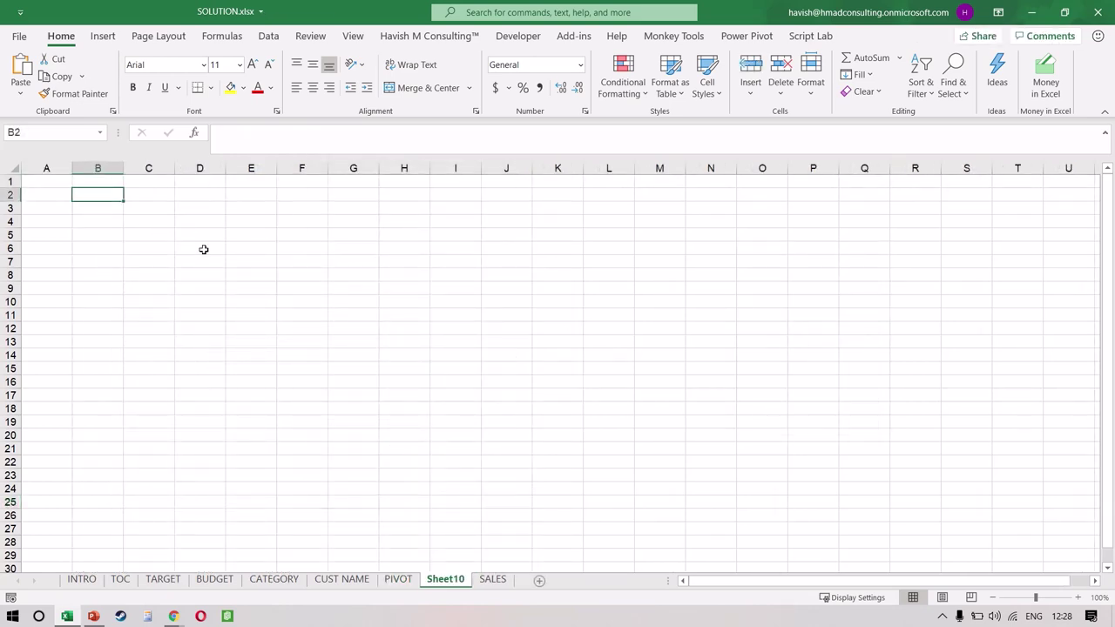
{"action": "scroll", "coordinate": [203, 250], "scroll_direction": "up", "scroll_amount": 2}
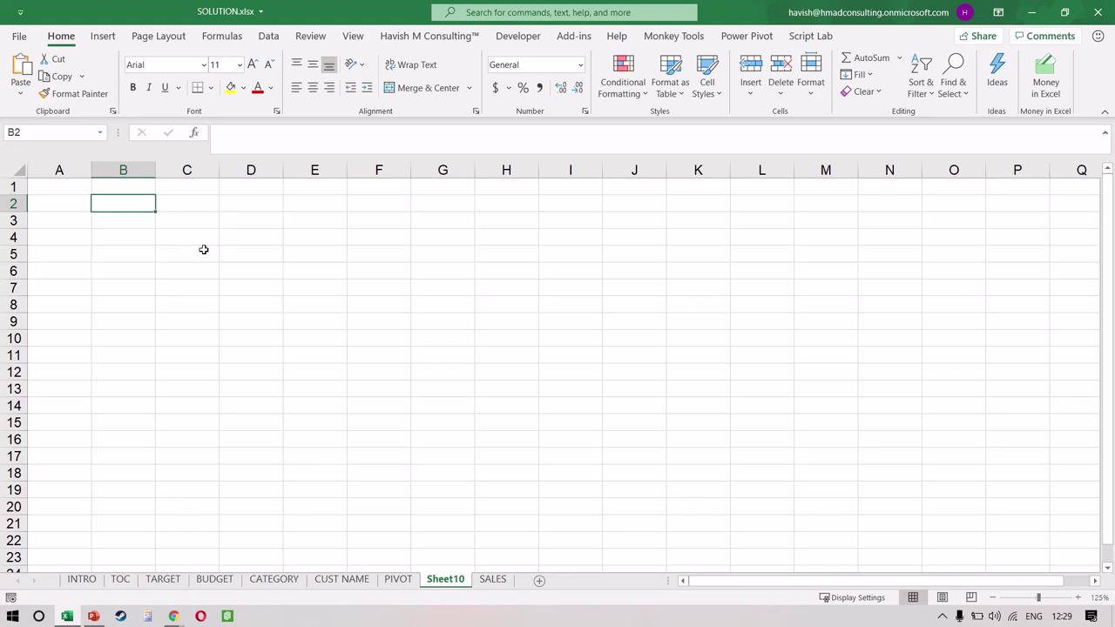
{"action": "left_click", "coordinate": [104, 40]}
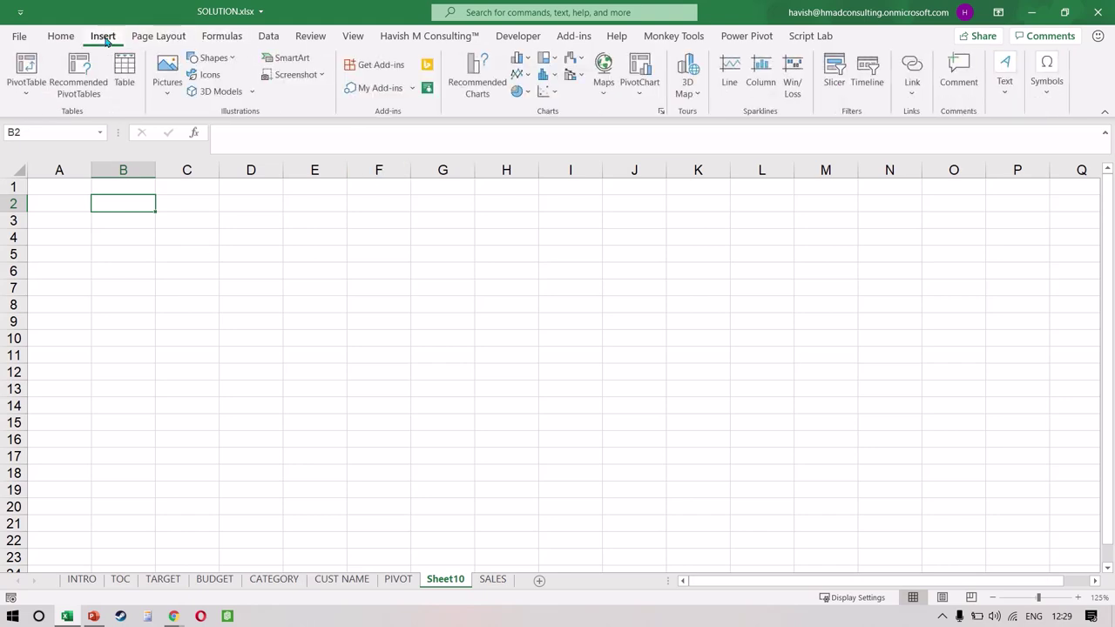
{"action": "left_click", "coordinate": [27, 87]}
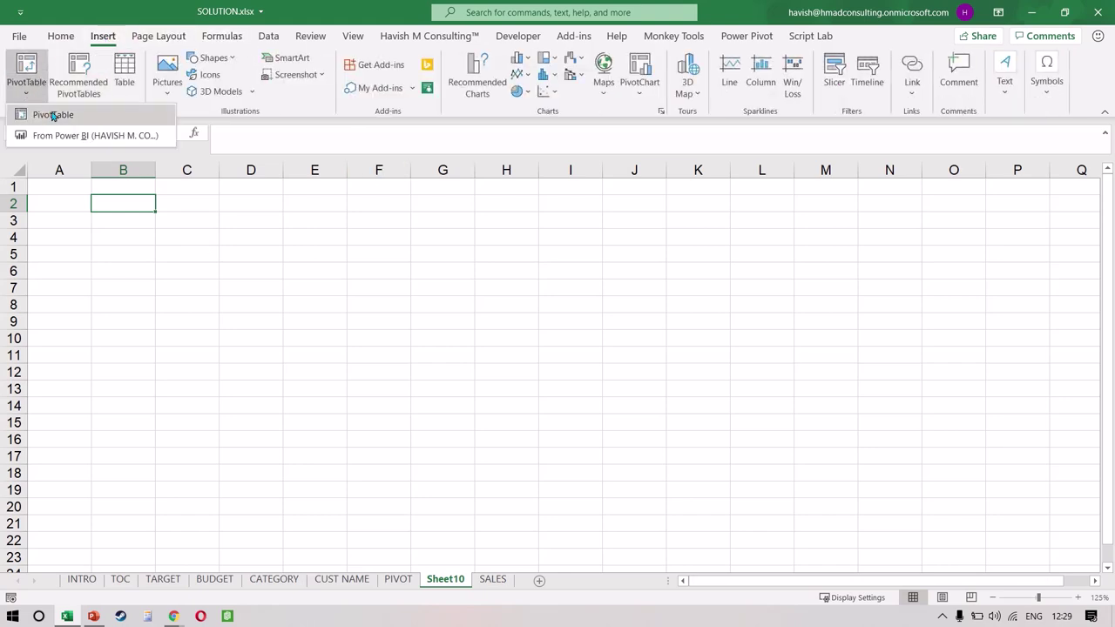
{"action": "left_click", "coordinate": [53, 116]}
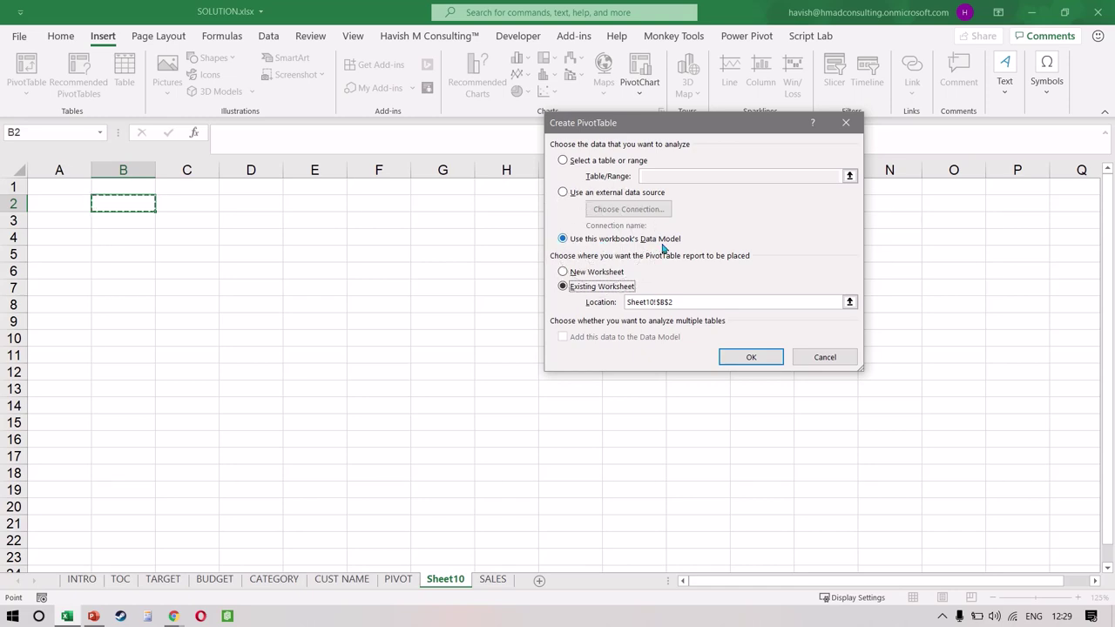
{"action": "left_click", "coordinate": [737, 362]}
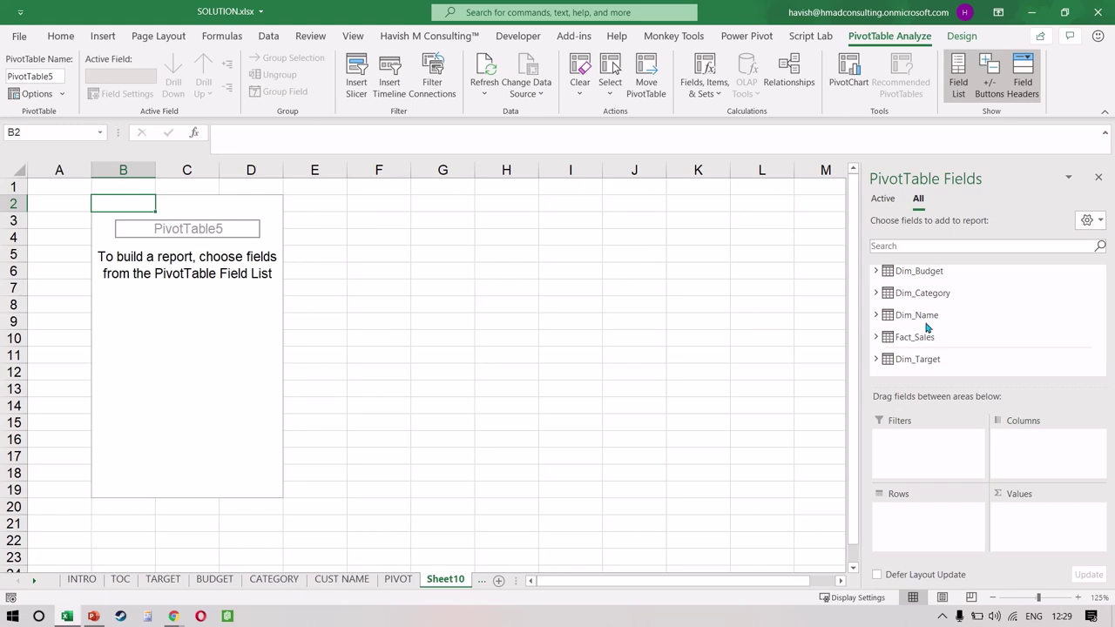
Find the Sales field of the Fact_Sales table and add it to the values of the new PivotTable.
{"action": "left_click", "coordinate": [909, 248]}
{"action": "type", "text": "SAL"}
{"action": "key", "text": "Caps_Lock"}
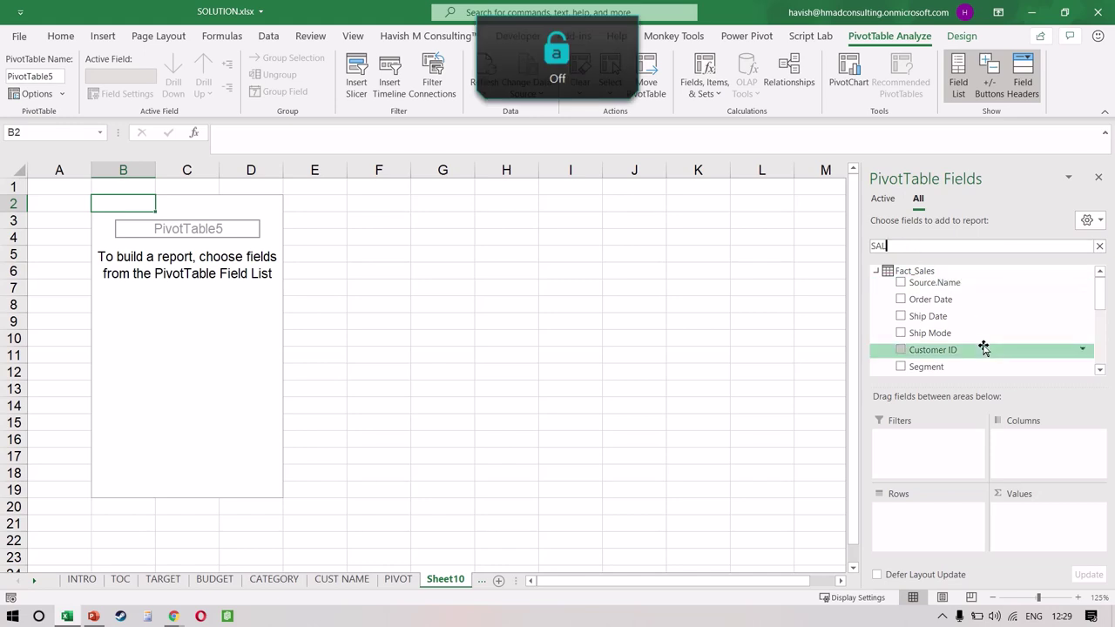
{"action": "type", "text": "es"}
{"action": "scroll", "coordinate": [936, 357], "scroll_direction": "down", "scroll_amount": 4}
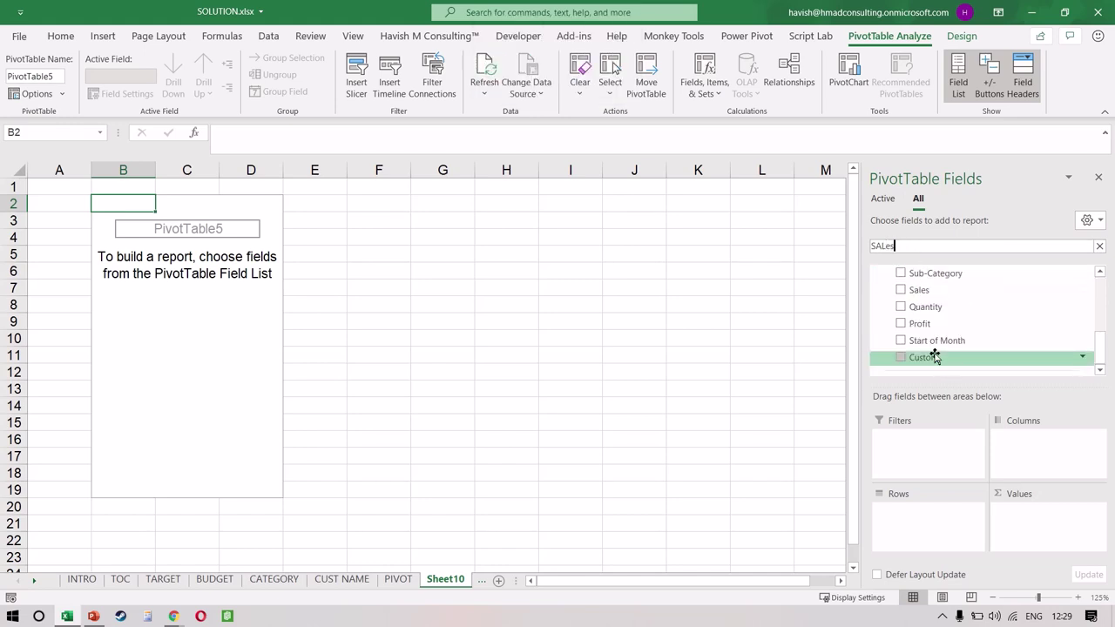
{"action": "left_click_drag", "start_coordinate": [936, 298], "coordinate": [1041, 524]}
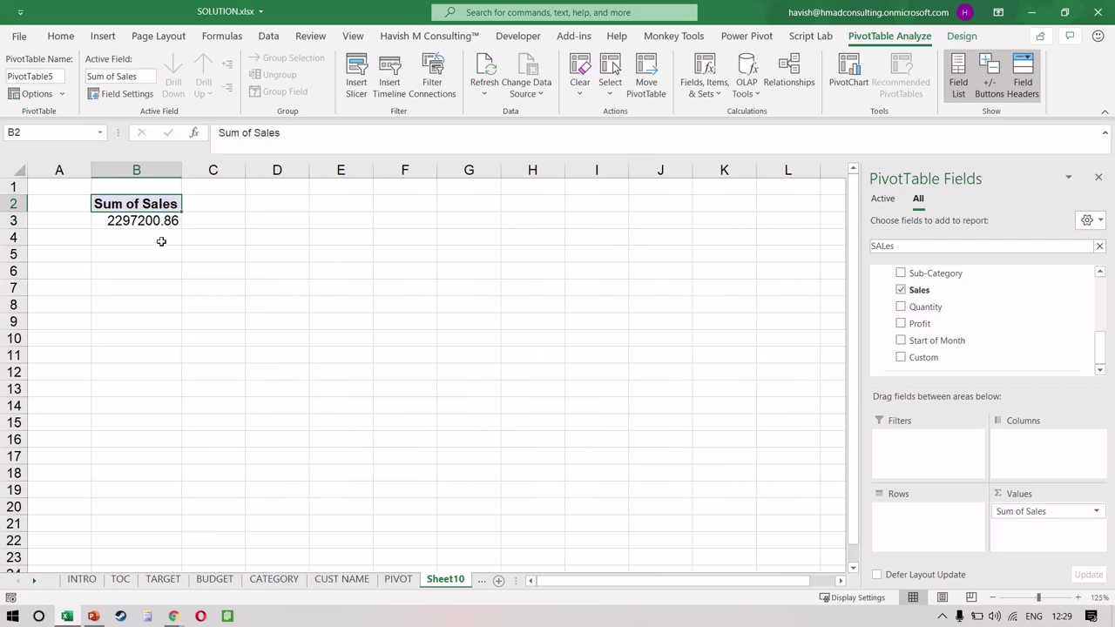
Format the Sum of Sales value in B3 to show no decimal places.
{"action": "left_click", "coordinate": [142, 221]}
{"action": "scroll", "coordinate": [142, 223], "scroll_direction": "up", "scroll_amount": 1}
{"action": "scroll", "coordinate": [142, 223], "scroll_direction": "up", "scroll_amount": 7}
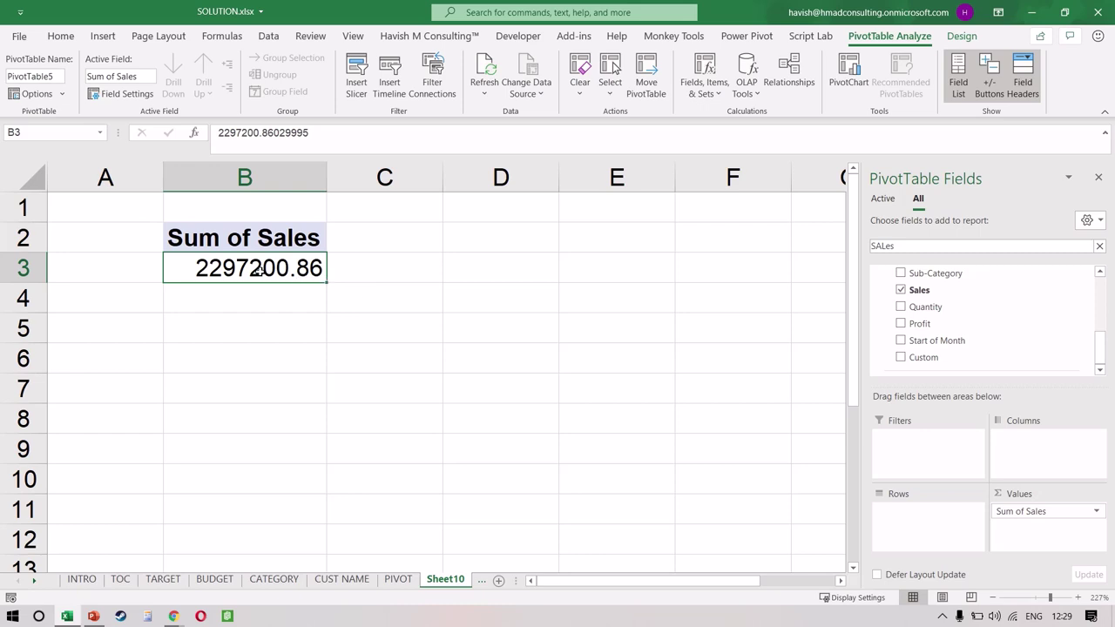
{"action": "left_click", "coordinate": [61, 36]}
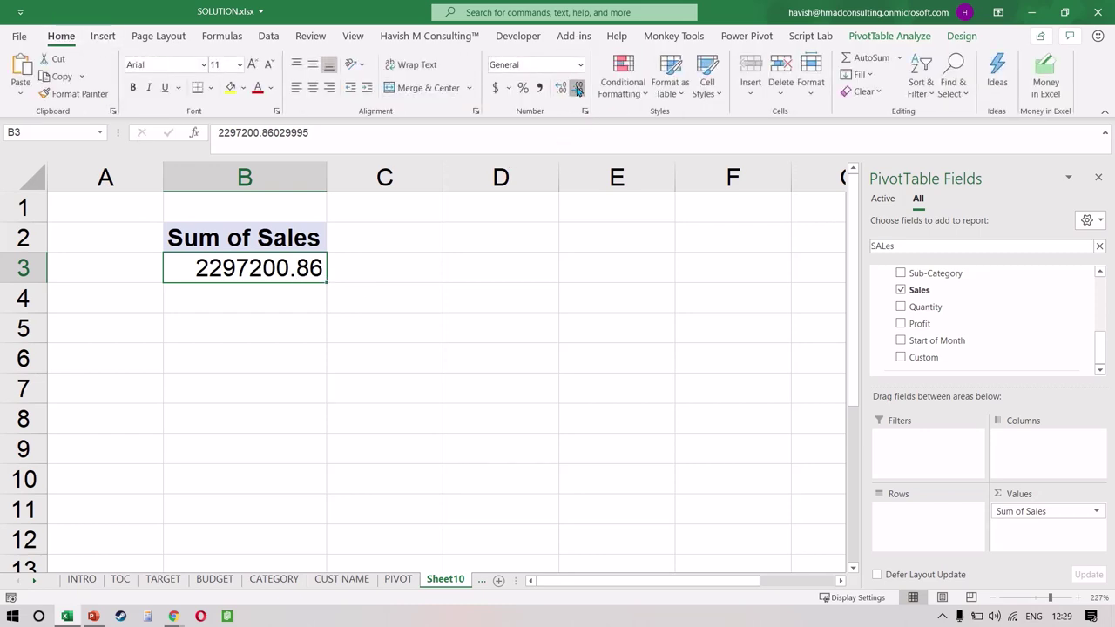
{"action": "left_click", "coordinate": [578, 88]}
{"action": "left_click", "coordinate": [577, 88]}
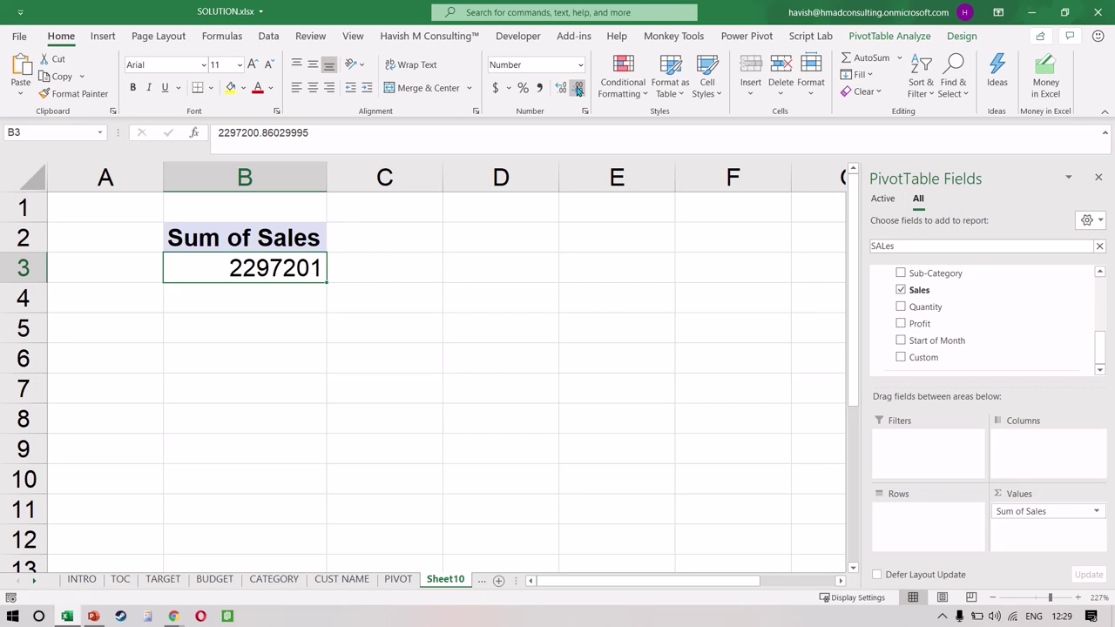
Find the Region field of the Fact_Sales table and add it to the rows of the PivotTable.
{"action": "double_click", "coordinate": [919, 244]}
{"action": "type", "text": "reg"}
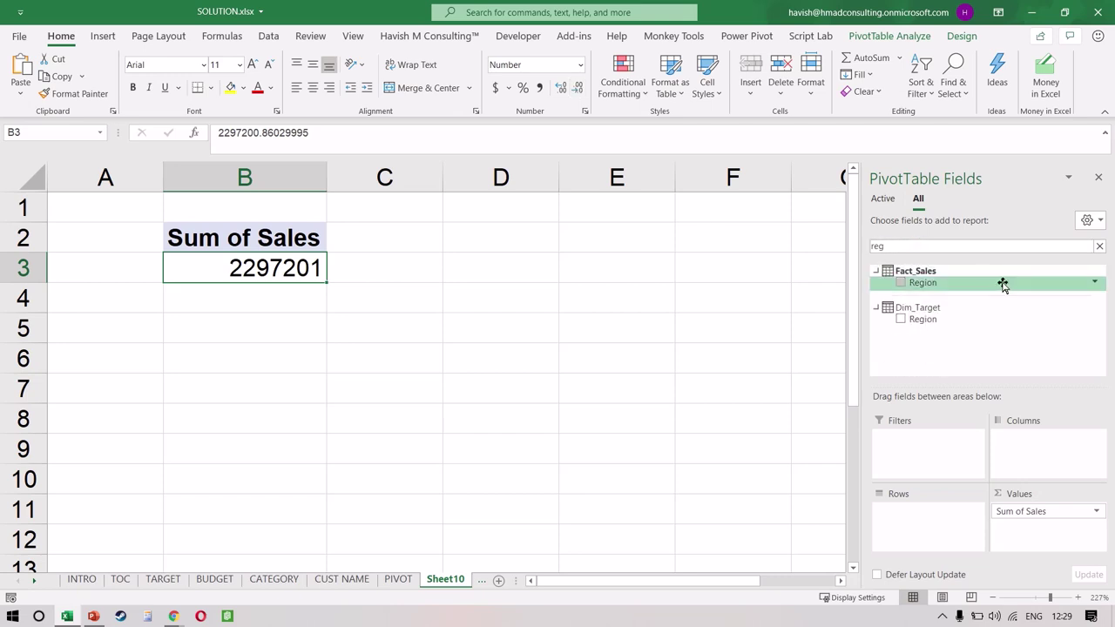
{"action": "left_click_drag", "start_coordinate": [994, 290], "coordinate": [945, 514]}
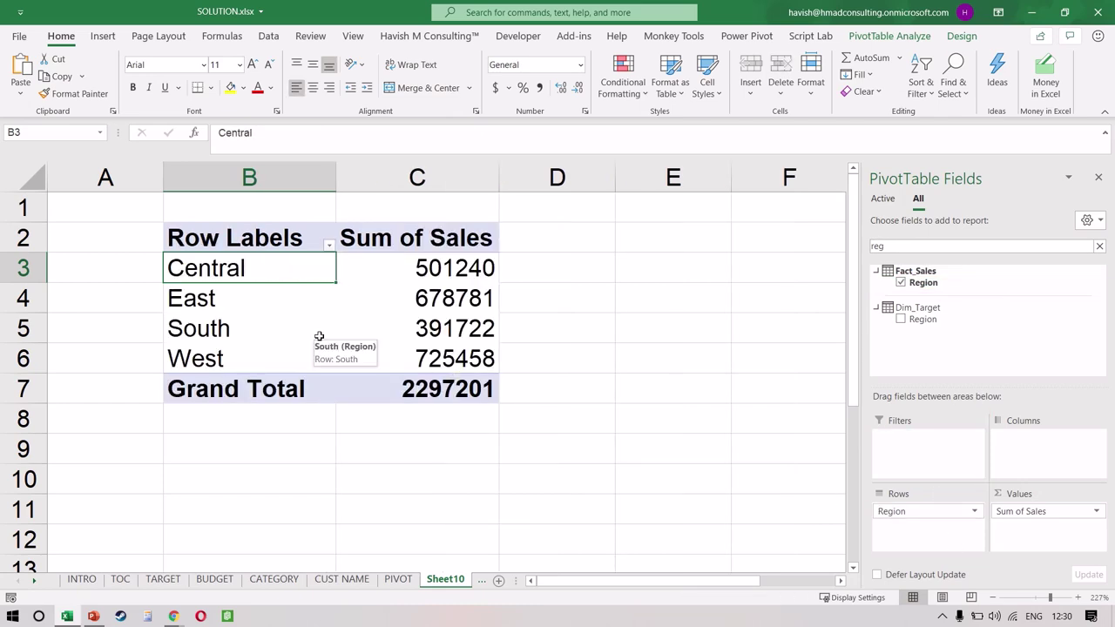
Select the four region rows with their sales values in B3:C6 to examine the breakdown.
{"action": "key", "text": "Down"}
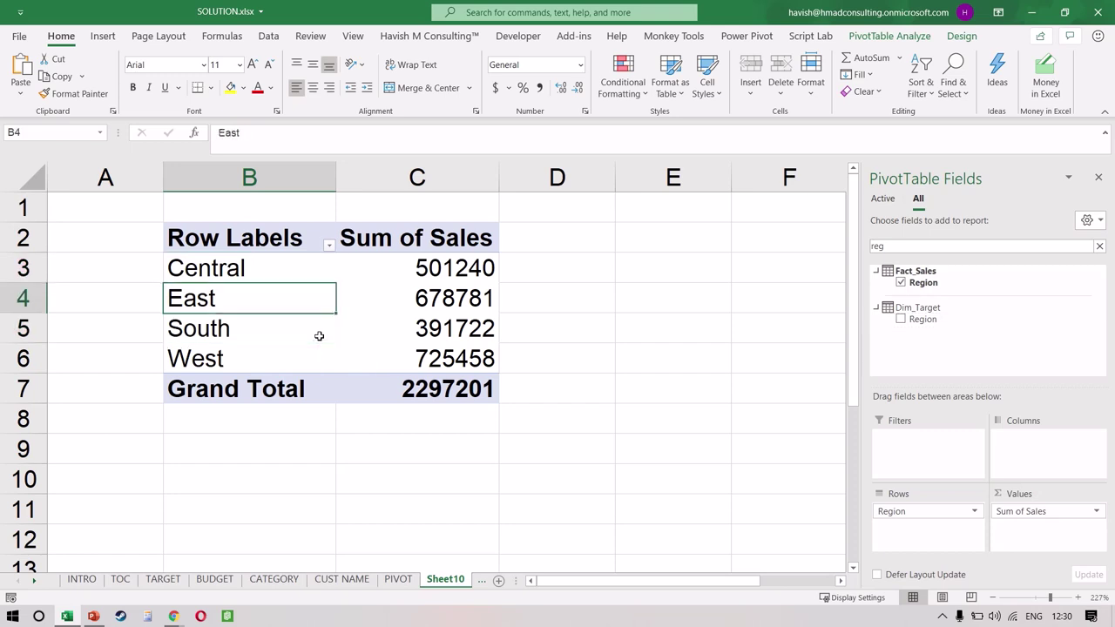
{"action": "key", "text": "Up"}
{"action": "key", "text": "shift+Down"}
{"action": "key", "text": "shift+Down"}
{"action": "key", "text": "shift+Down"}
{"action": "key", "text": "shift+Right"}
{"action": "scroll", "coordinate": [319, 335], "scroll_direction": "down", "scroll_amount": 3, "text": "ctrl"}
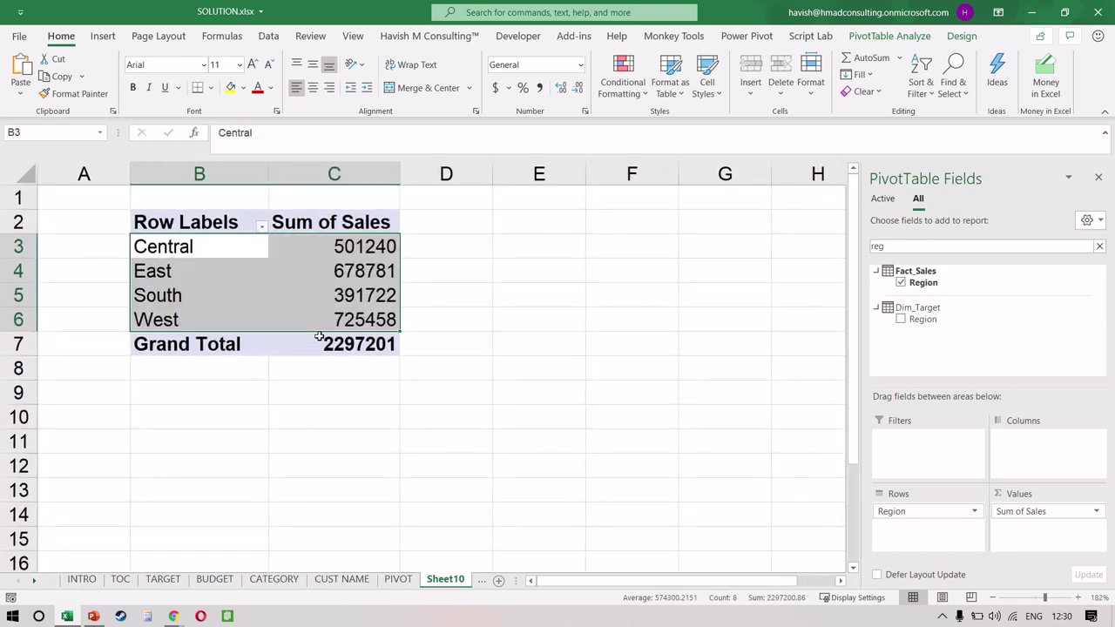
Find the Category field of the Fact_Sales table and add it to the columns of the PivotTable.
{"action": "double_click", "coordinate": [971, 246]}
{"action": "type", "text": "cat"}
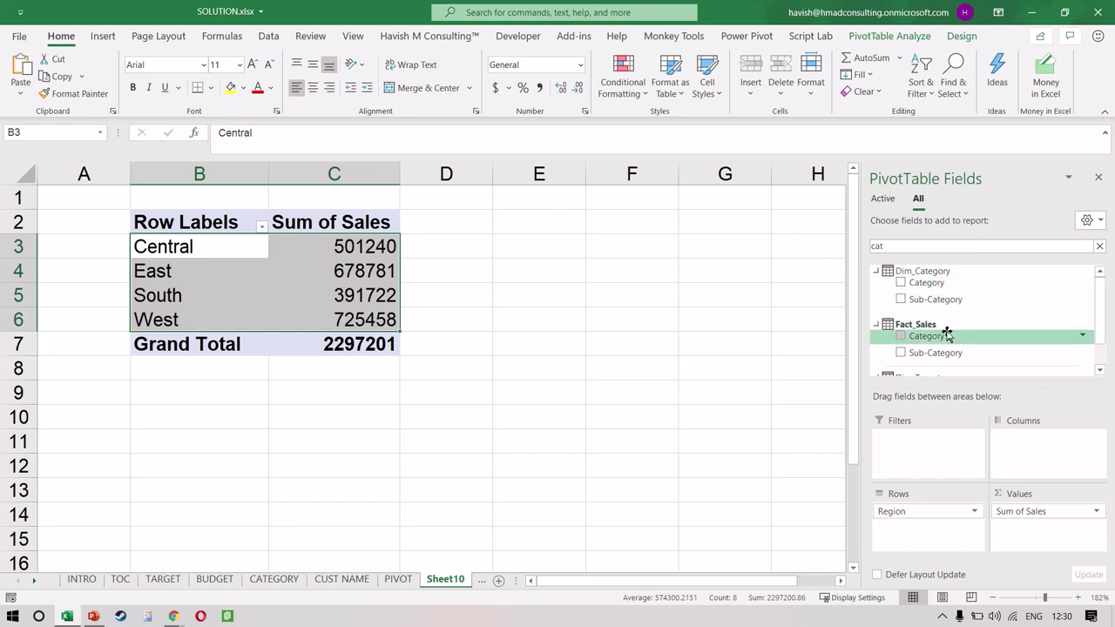
{"action": "left_click_drag", "start_coordinate": [946, 335], "coordinate": [1045, 449]}
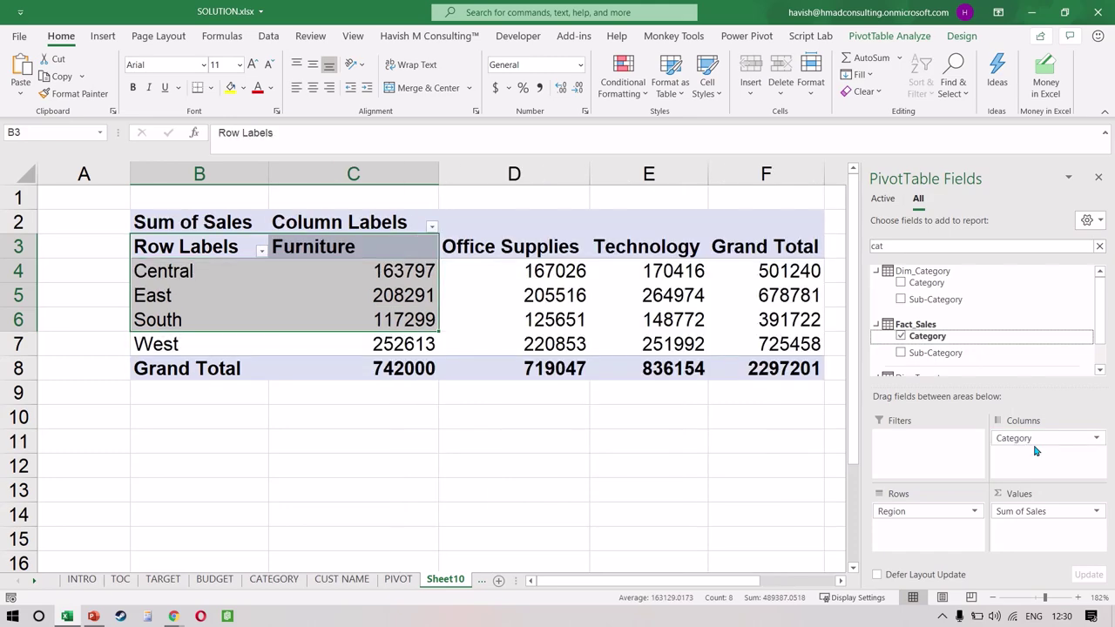
{"action": "scroll", "coordinate": [507, 342], "scroll_direction": "down", "scroll_amount": 1}
{"action": "left_click", "coordinate": [507, 340]}
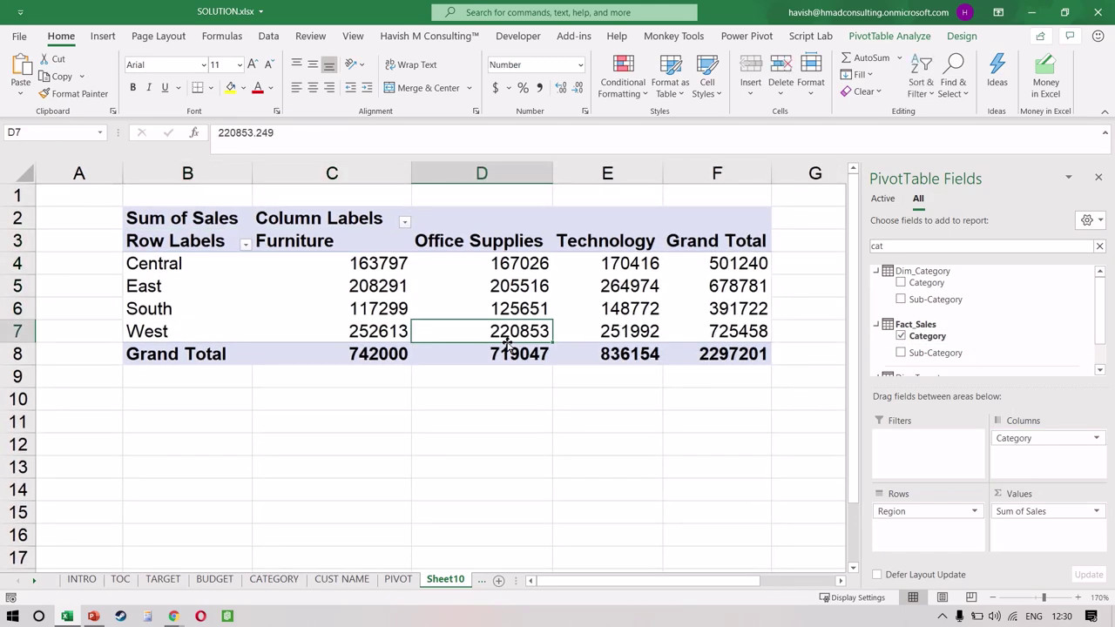
Try the compact, outline and tabular report layouts on the region by category PivotTable.
{"action": "left_click", "coordinate": [951, 42]}
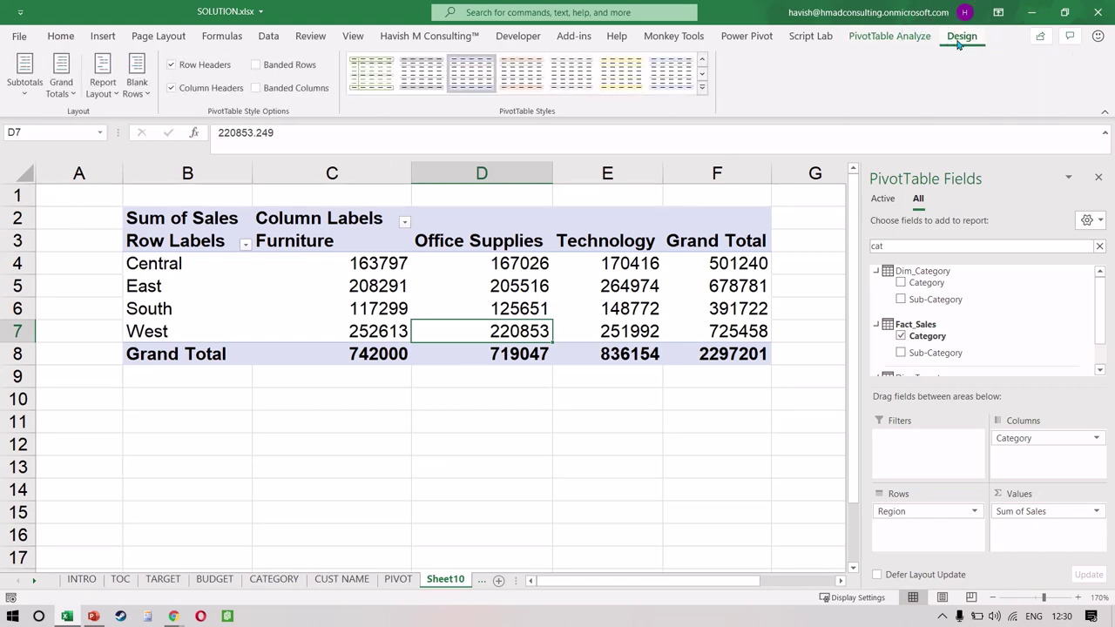
{"action": "left_click", "coordinate": [103, 86]}
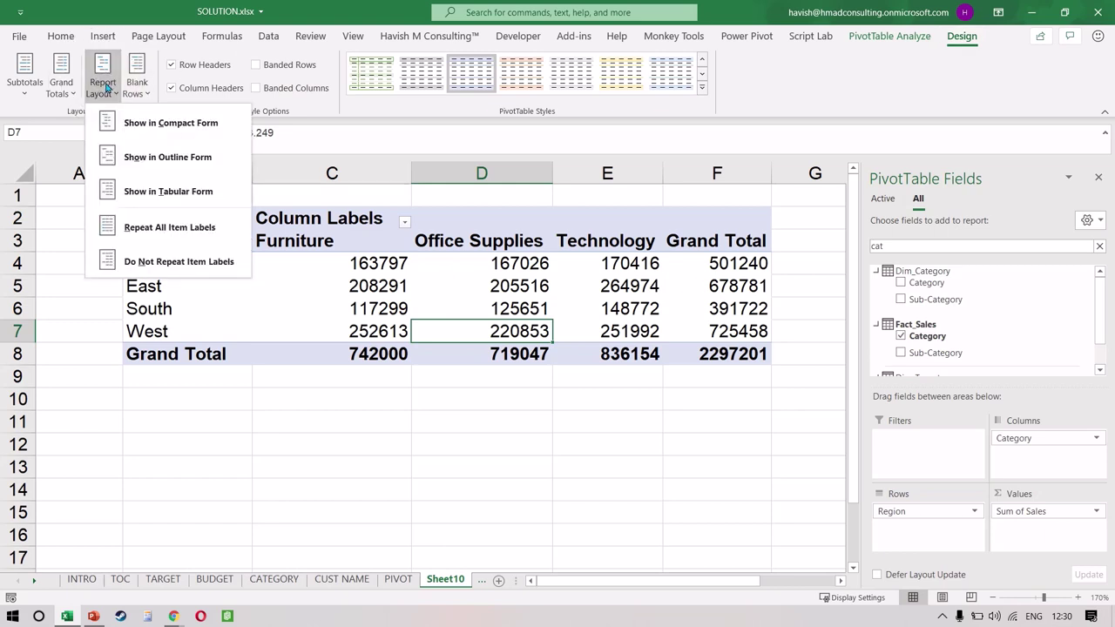
{"action": "left_click", "coordinate": [140, 123]}
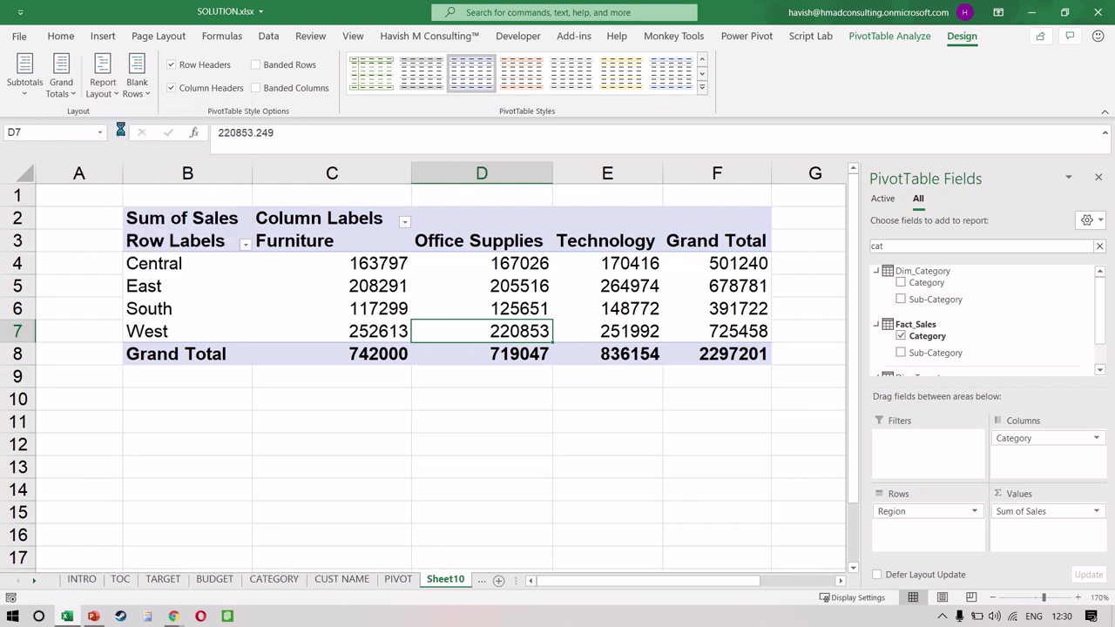
{"action": "left_click", "coordinate": [103, 85]}
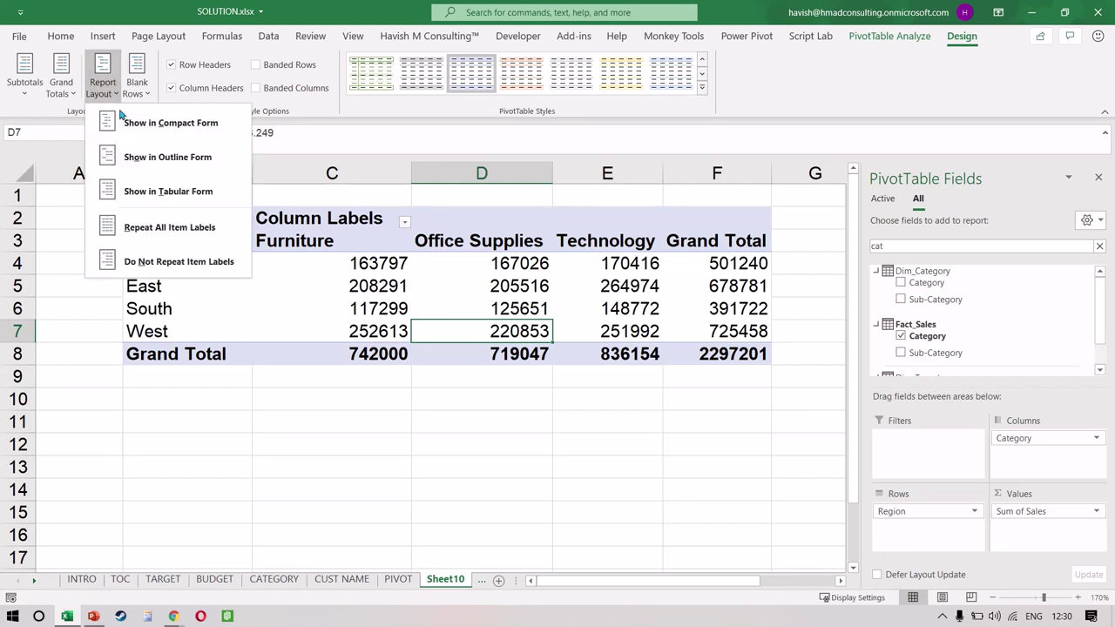
{"action": "left_click", "coordinate": [140, 154]}
{"action": "left_click", "coordinate": [103, 85]}
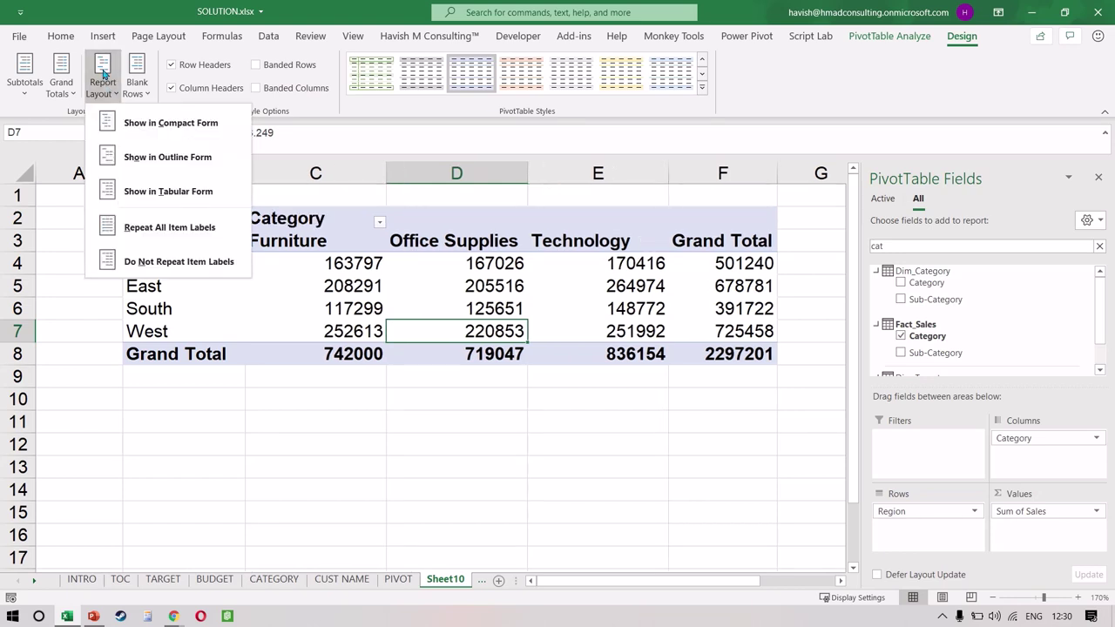
{"action": "left_click", "coordinate": [130, 180]}
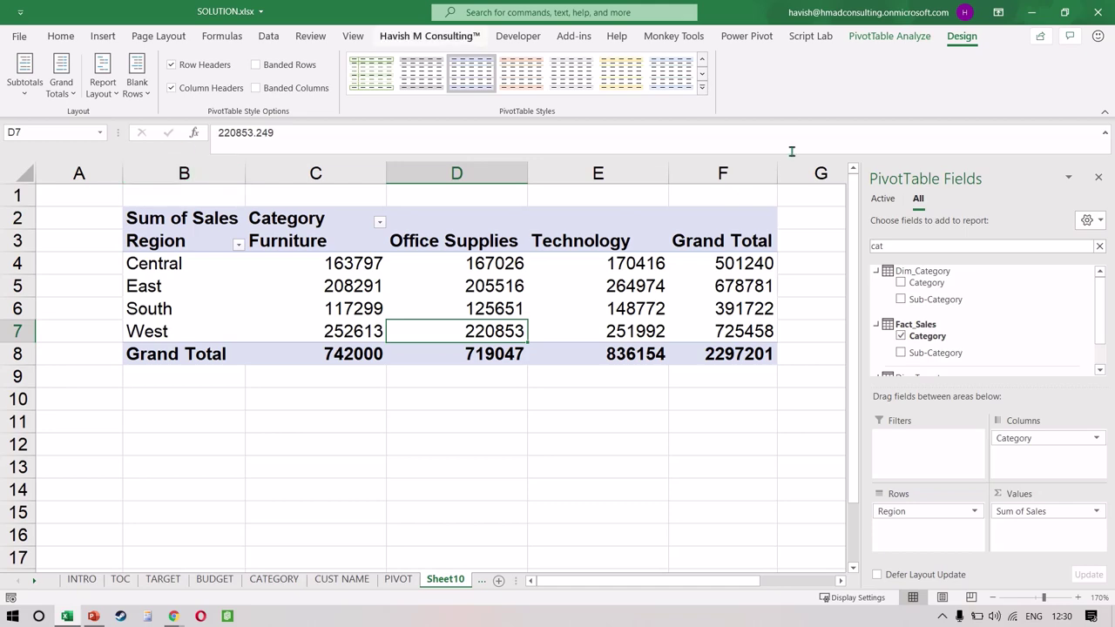
Move the Category field from the columns to the rows beneath Region and show the report in compact form.
{"action": "left_click_drag", "start_coordinate": [1054, 440], "coordinate": [926, 528]}
{"action": "scroll", "coordinate": [464, 278], "scroll_direction": "down", "scroll_amount": 3}
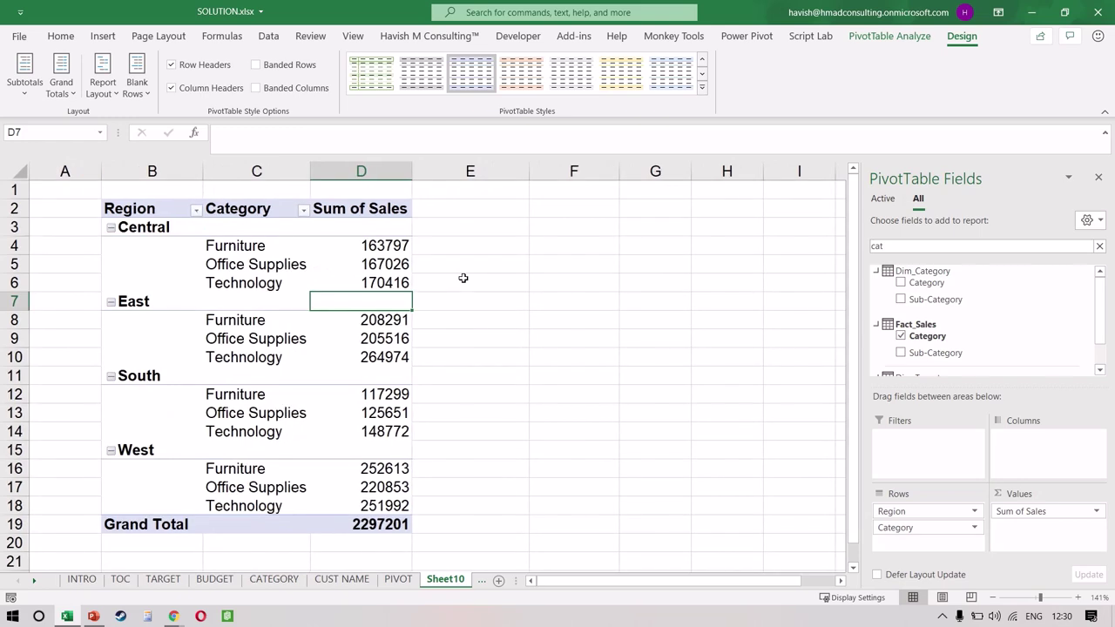
{"action": "left_click", "coordinate": [100, 94]}
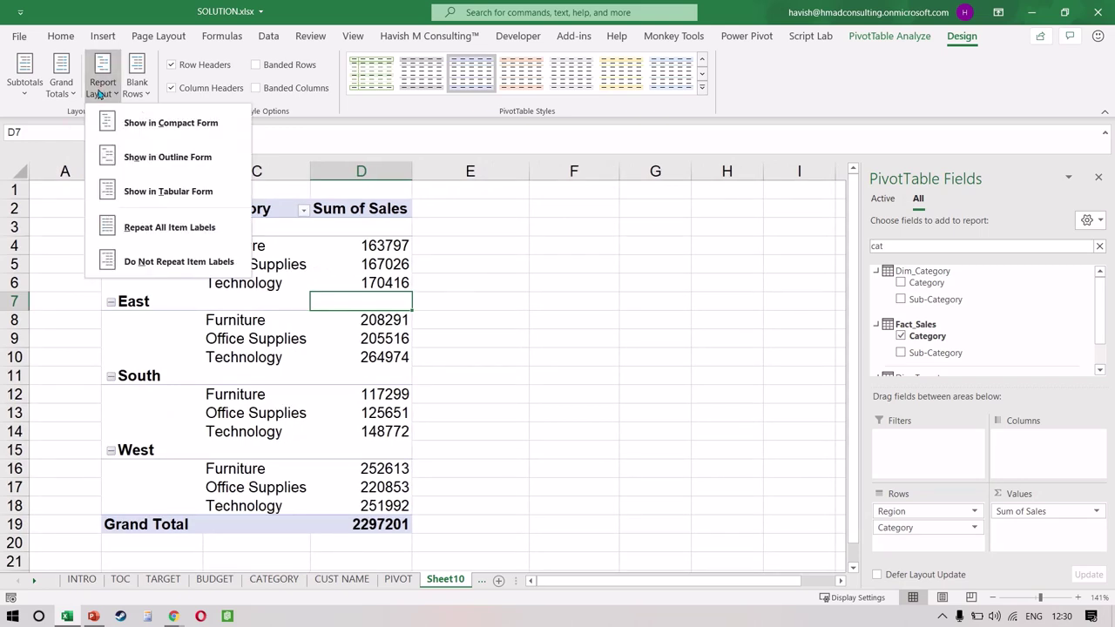
{"action": "left_click", "coordinate": [131, 118]}
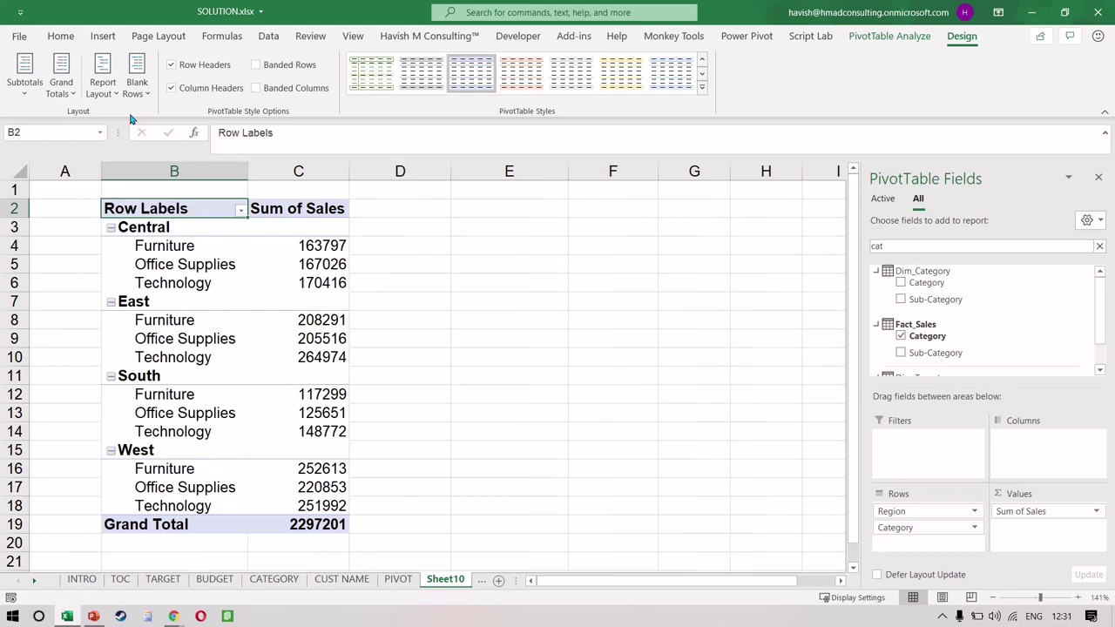
Select column B and check which fields the Row Labels filter lets you choose, without applying a filter.
{"action": "left_click", "coordinate": [174, 171]}
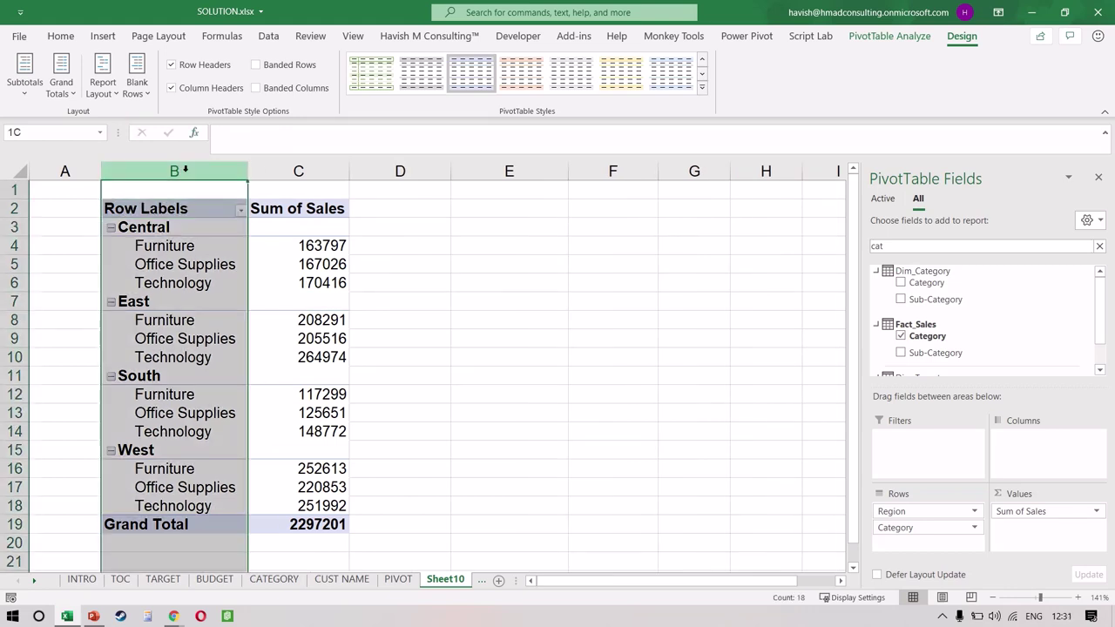
{"action": "left_click", "coordinate": [218, 245]}
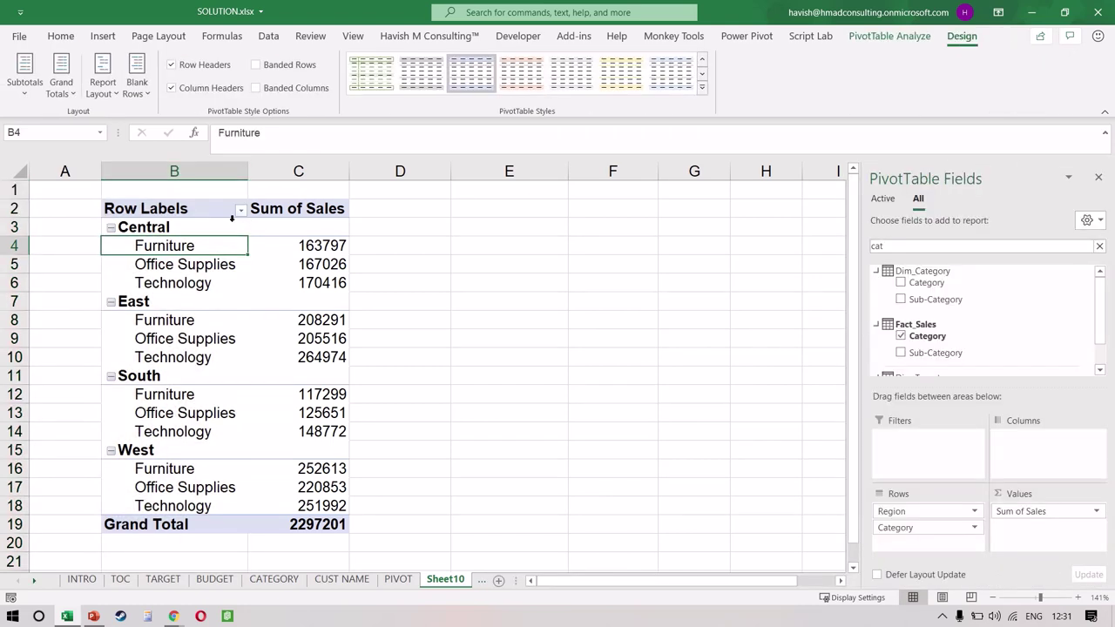
{"action": "left_click", "coordinate": [240, 212]}
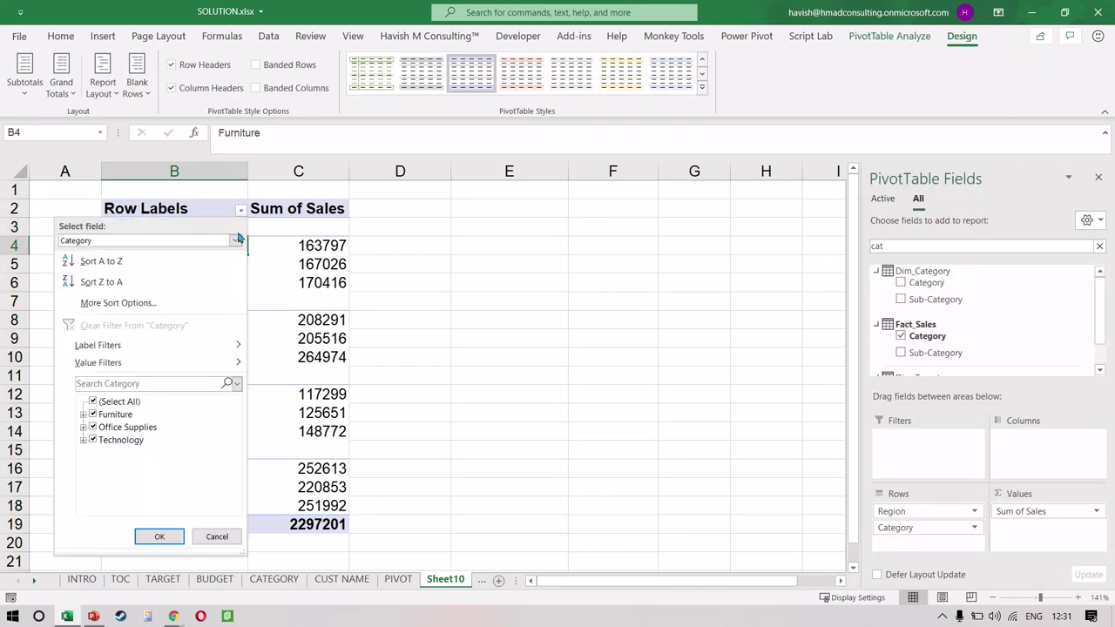
{"action": "left_click", "coordinate": [236, 244]}
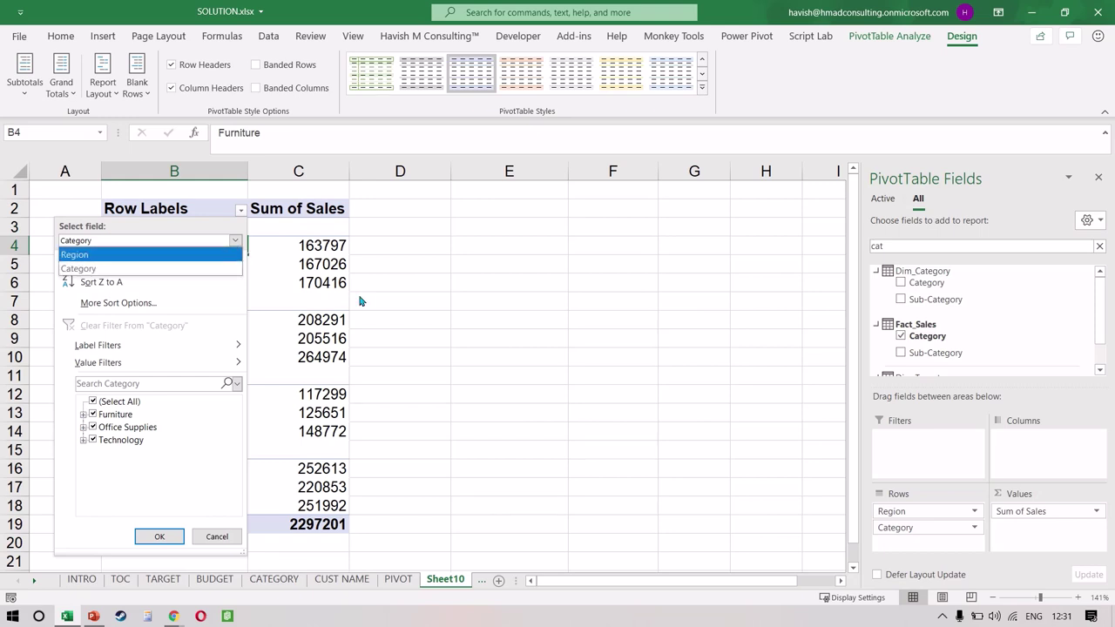
{"action": "left_click", "coordinate": [329, 296]}
{"action": "left_click", "coordinate": [329, 296]}
Show the PivotTable in outline form and select columns B and C to examine the separate field columns.
{"action": "left_click", "coordinate": [102, 82]}
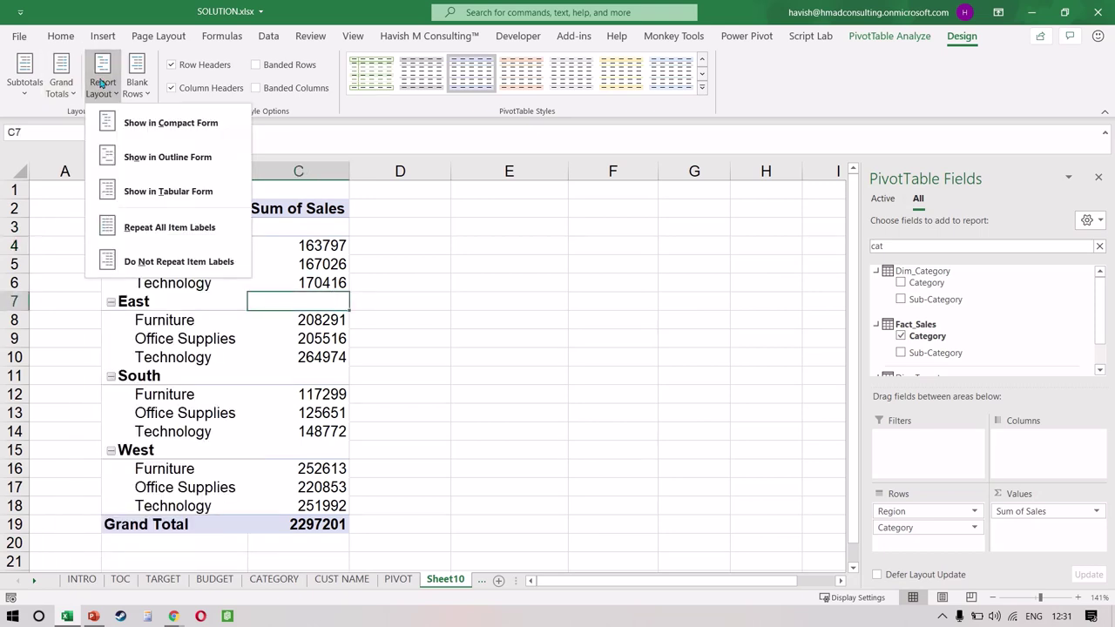
{"action": "left_click", "coordinate": [159, 158]}
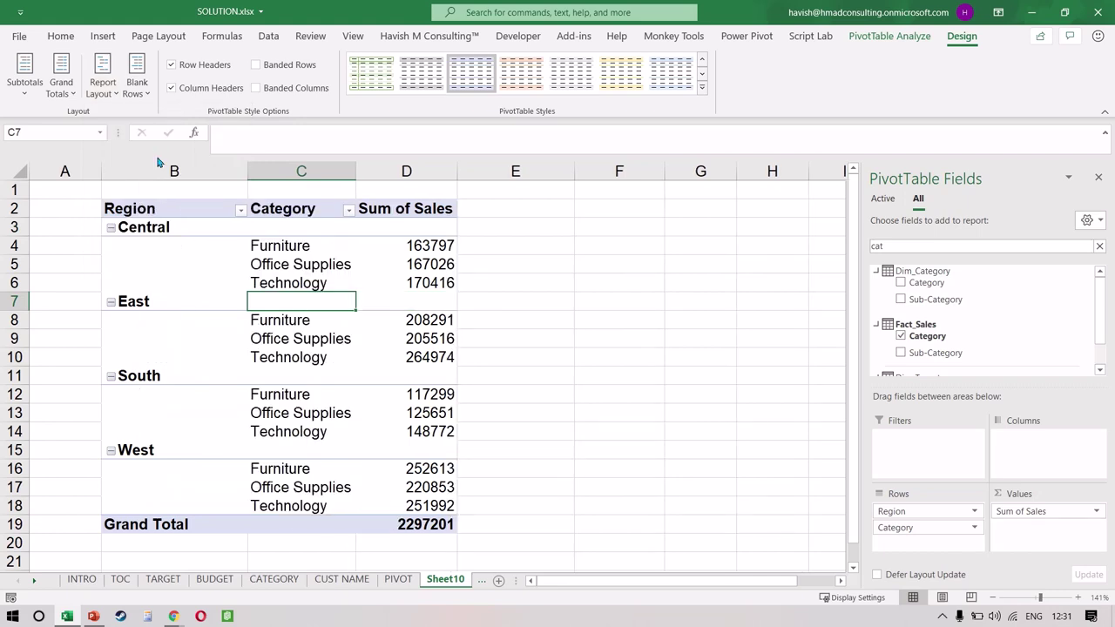
{"action": "left_click_drag", "start_coordinate": [160, 170], "coordinate": [301, 189]}
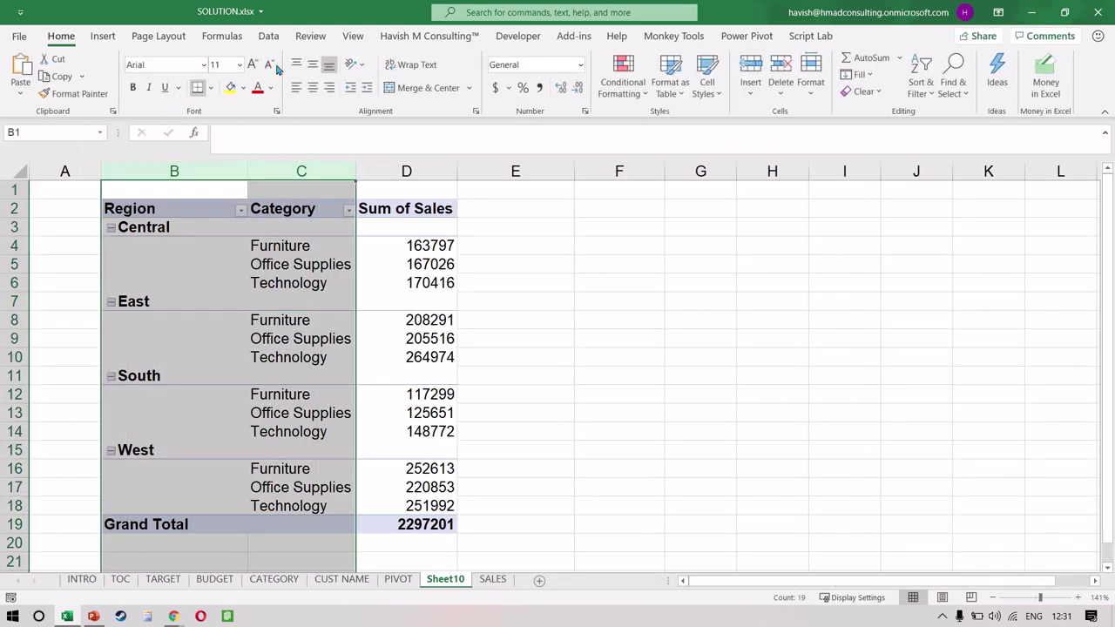
Show the PivotTable in tabular form and repeat all item labels in the Region column.
{"action": "left_click", "coordinate": [285, 349]}
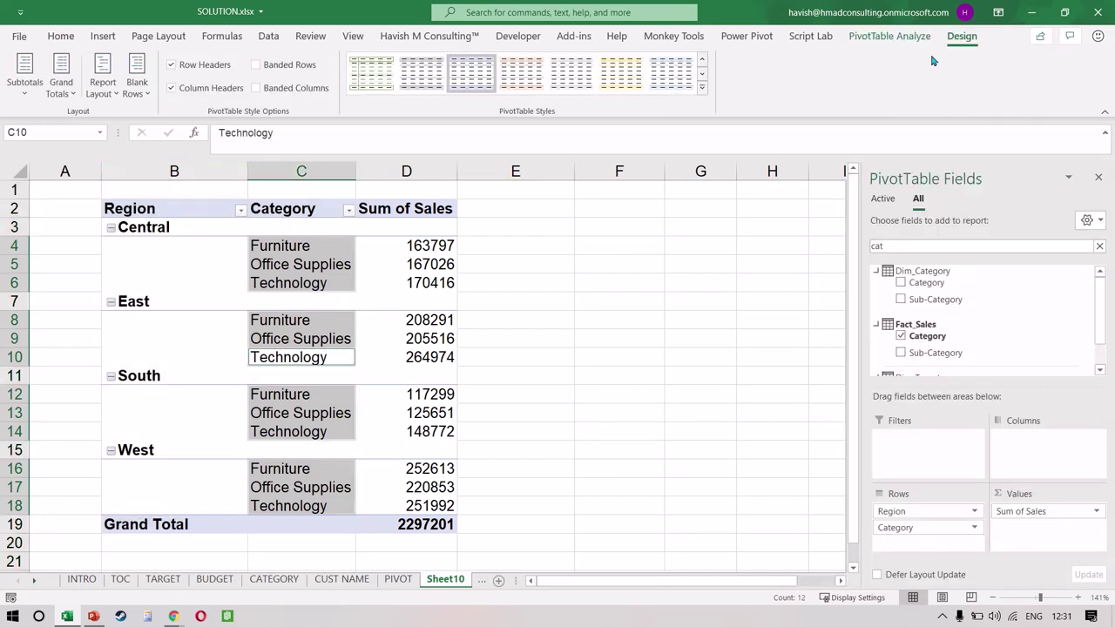
{"action": "left_click", "coordinate": [102, 85]}
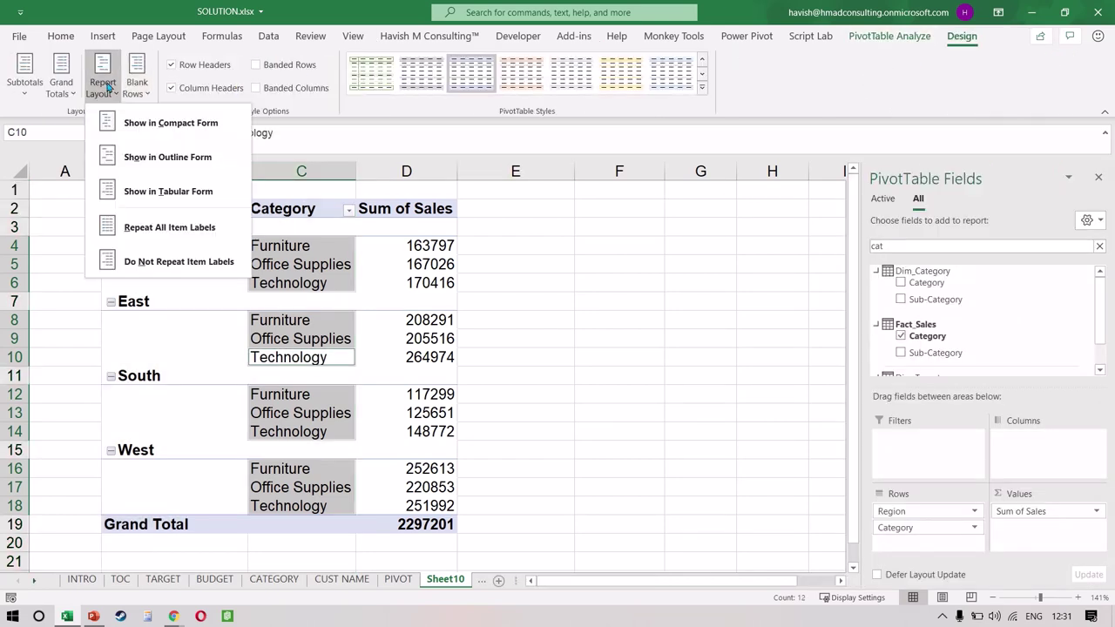
{"action": "left_click", "coordinate": [117, 186]}
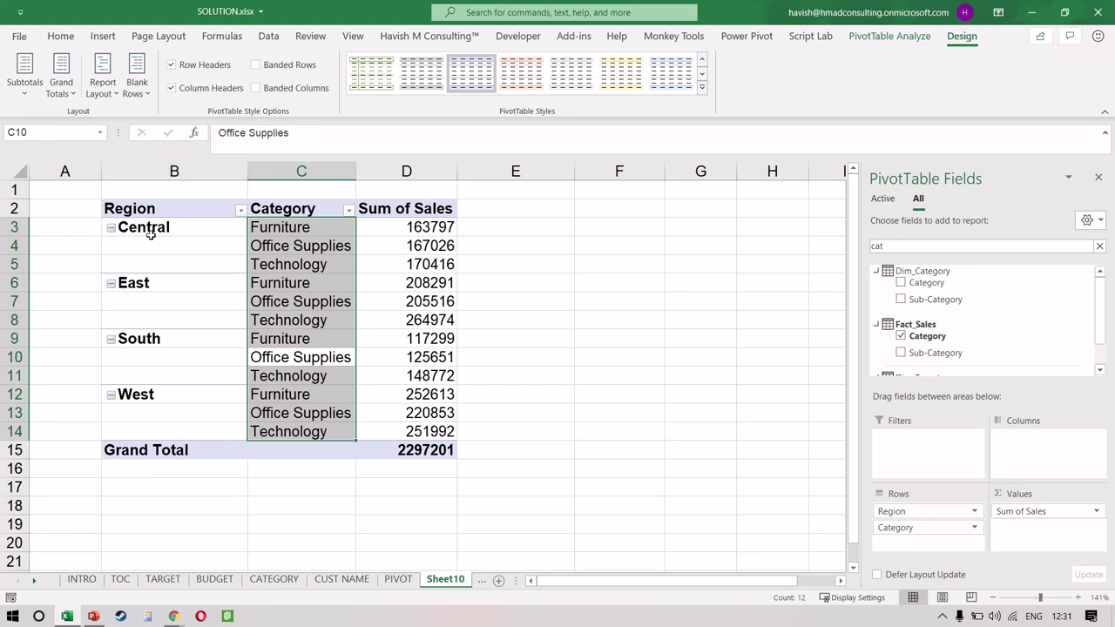
{"action": "left_click_drag", "start_coordinate": [149, 229], "coordinate": [174, 413]}
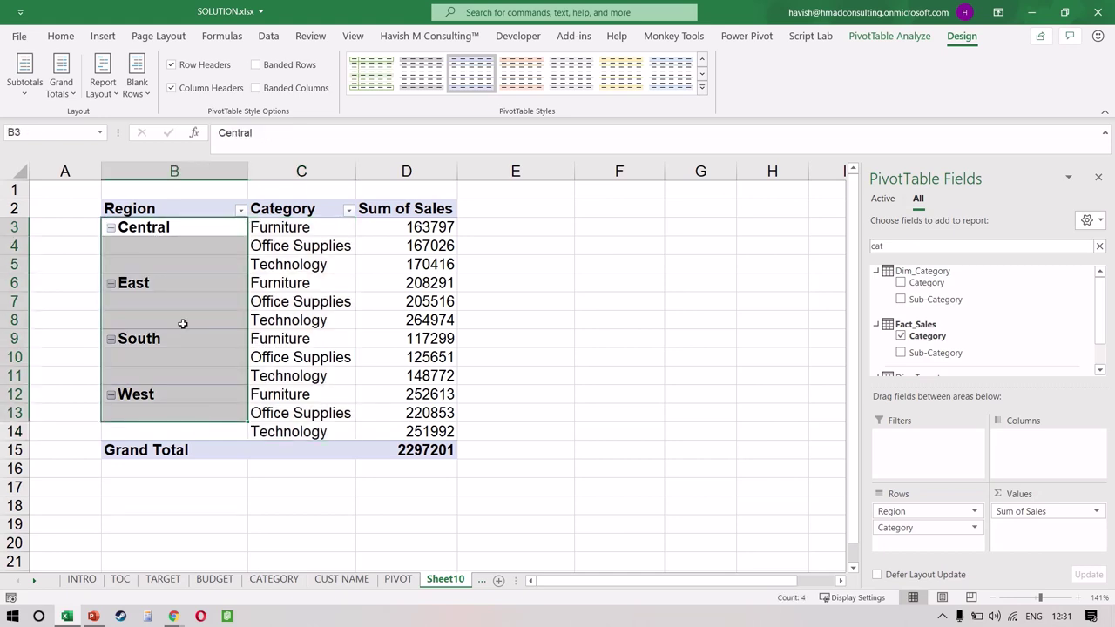
{"action": "left_click", "coordinate": [107, 94]}
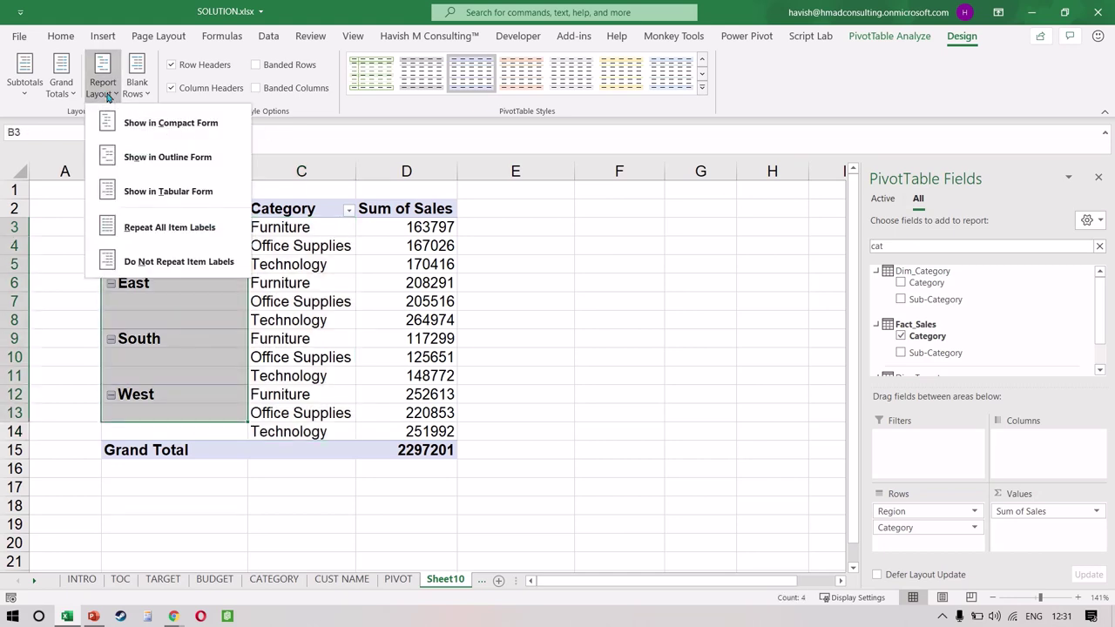
{"action": "left_click", "coordinate": [187, 237]}
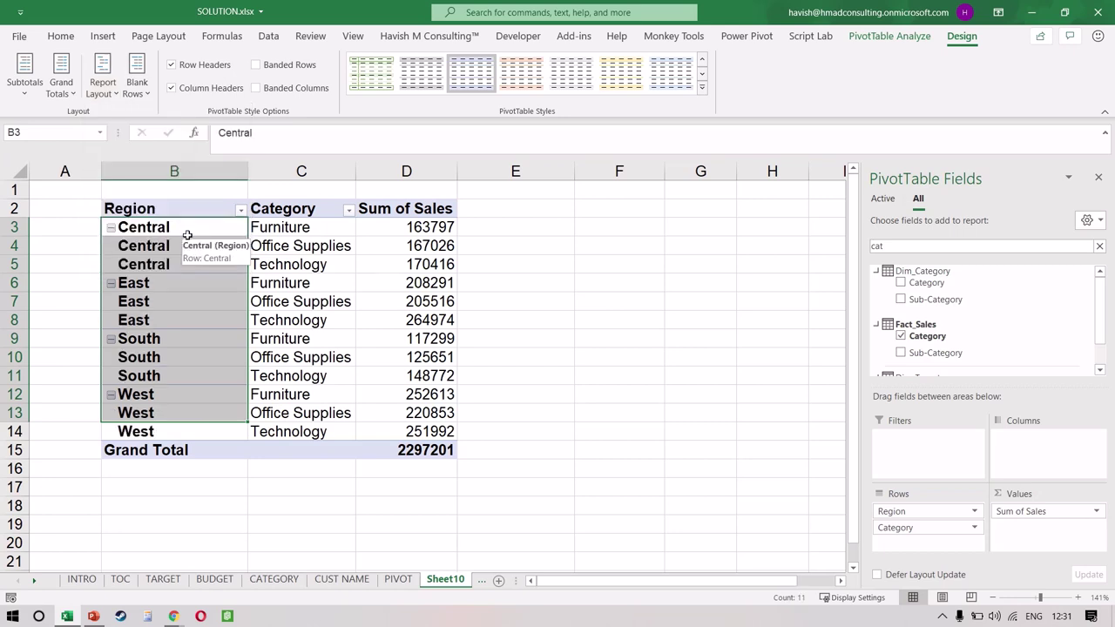
Try showing all subtotals at the bottom and top of each region group, and turn the subtotals off again.
{"action": "left_click", "coordinate": [31, 90]}
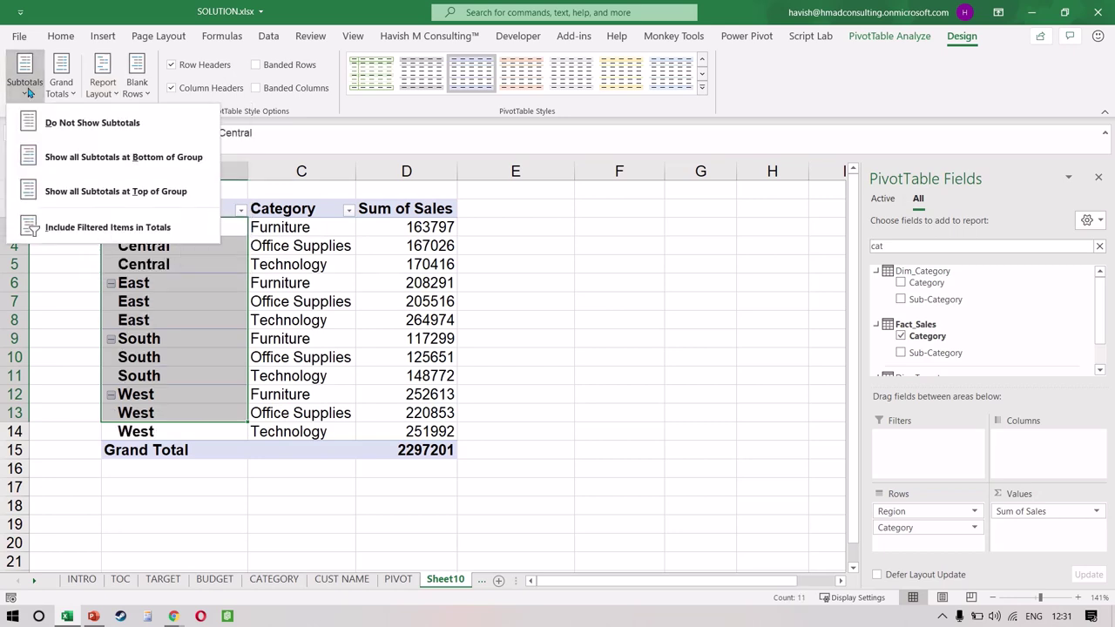
{"action": "left_click", "coordinate": [99, 160]}
{"action": "left_click", "coordinate": [33, 83]}
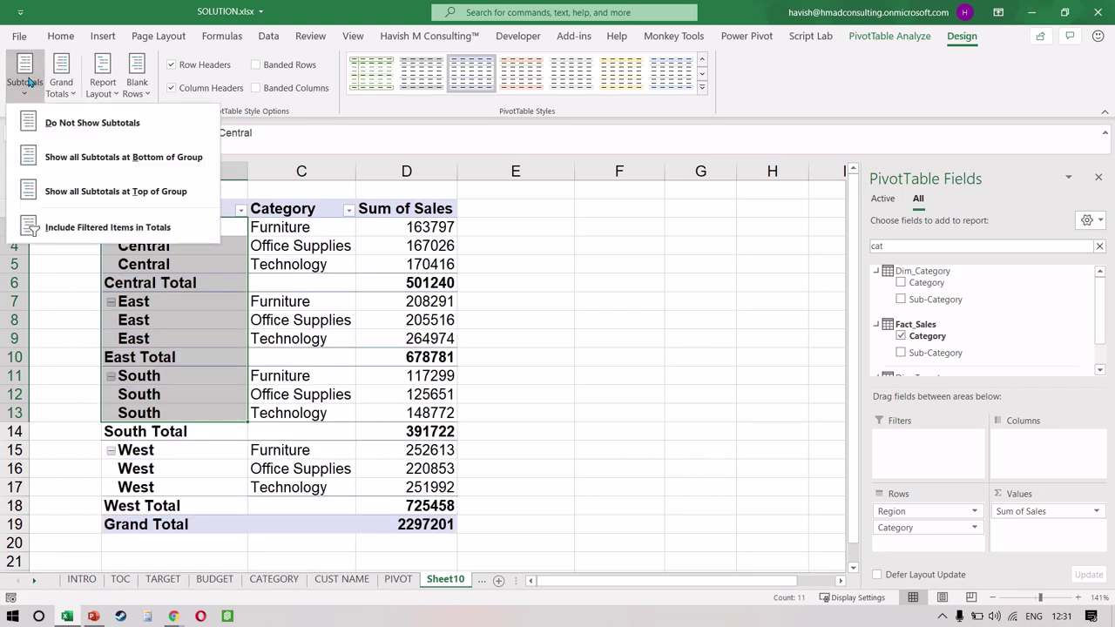
{"action": "left_click", "coordinate": [66, 174]}
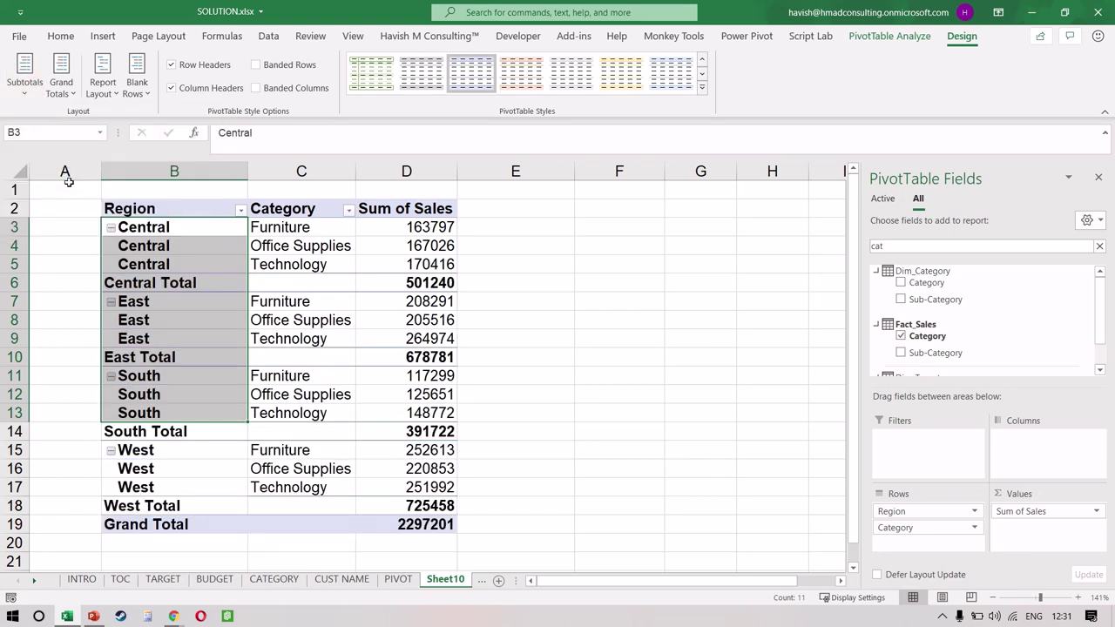
{"action": "left_click", "coordinate": [30, 96]}
{"action": "left_click", "coordinate": [75, 157]}
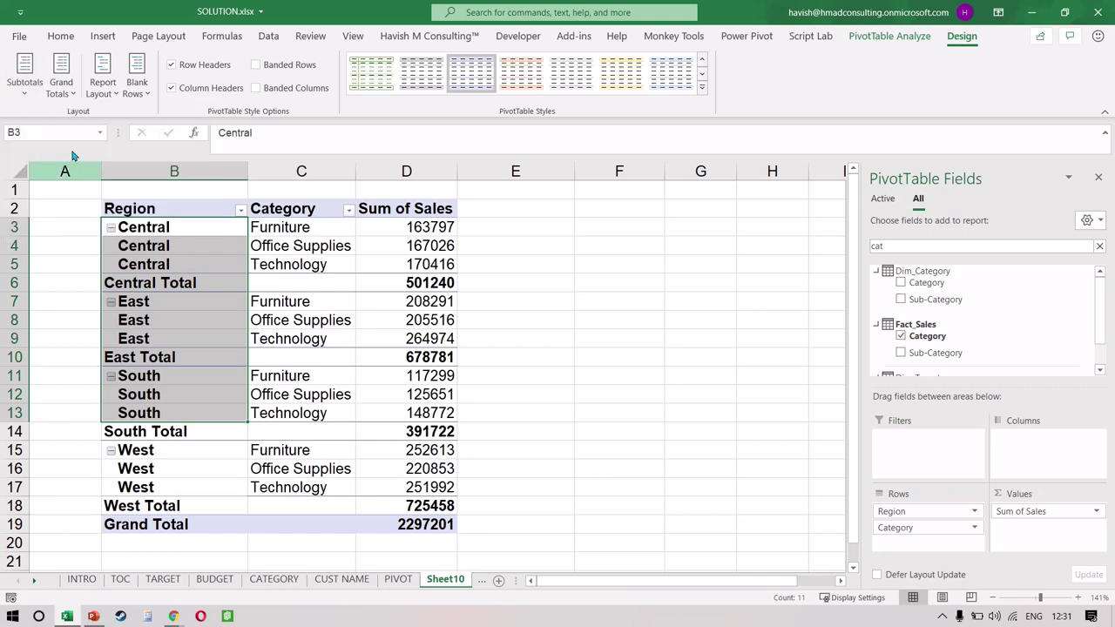
{"action": "left_click", "coordinate": [25, 81]}
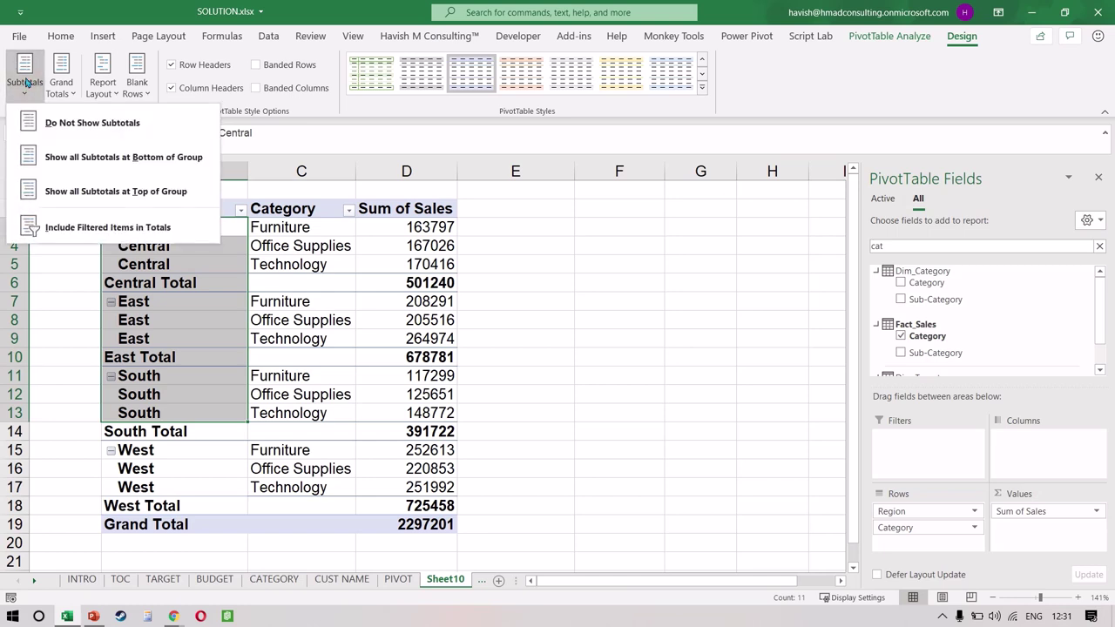
{"action": "left_click", "coordinate": [75, 126]}
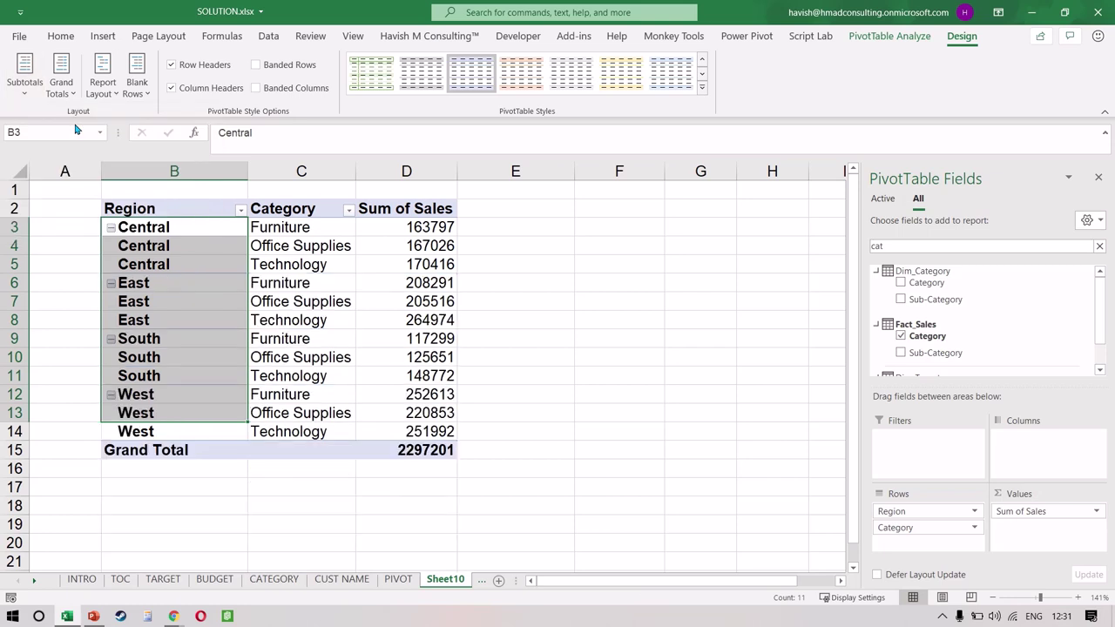
Try turning grand totals off for rows and columns in the PivotTable, and undo the change.
{"action": "left_click", "coordinate": [70, 95]}
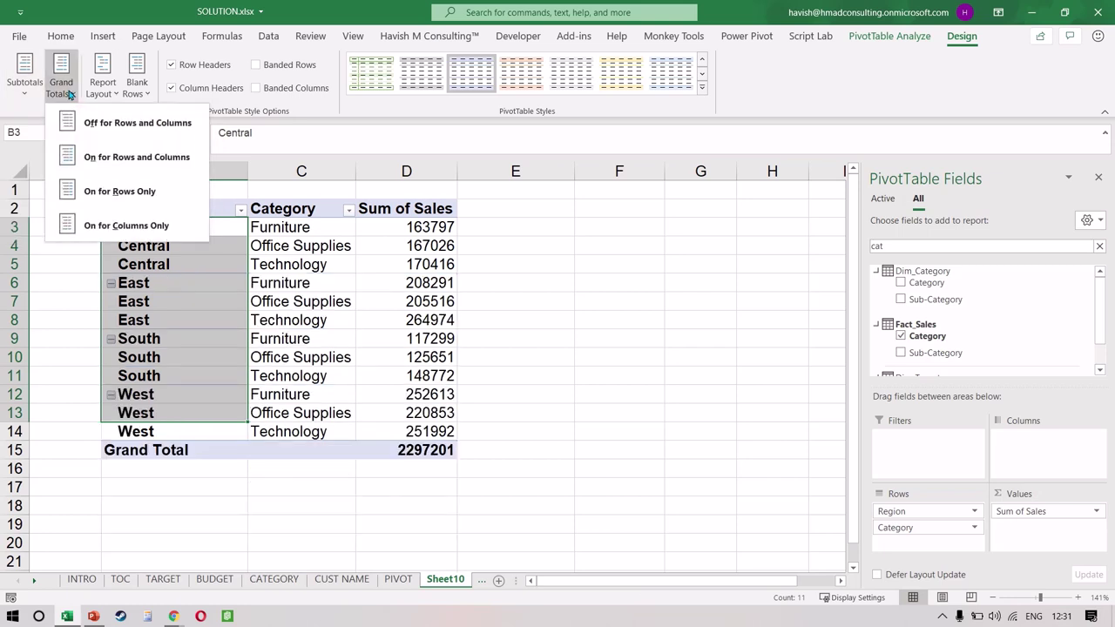
{"action": "left_click", "coordinate": [131, 127]}
{"action": "left_click", "coordinate": [395, 313]}
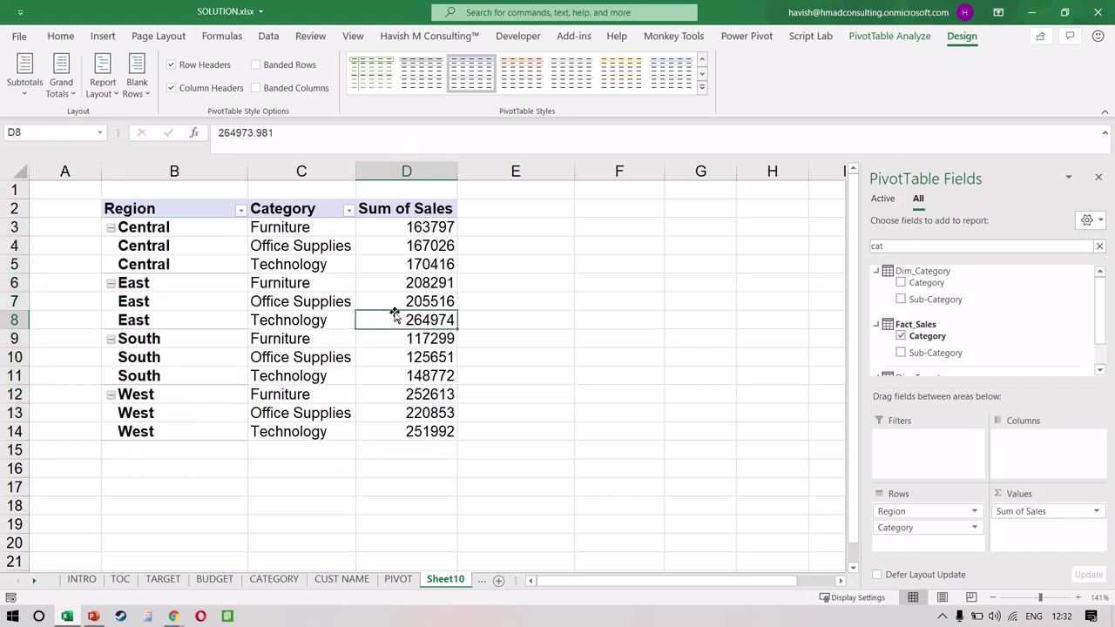
{"action": "key", "text": "ctrl+z"}
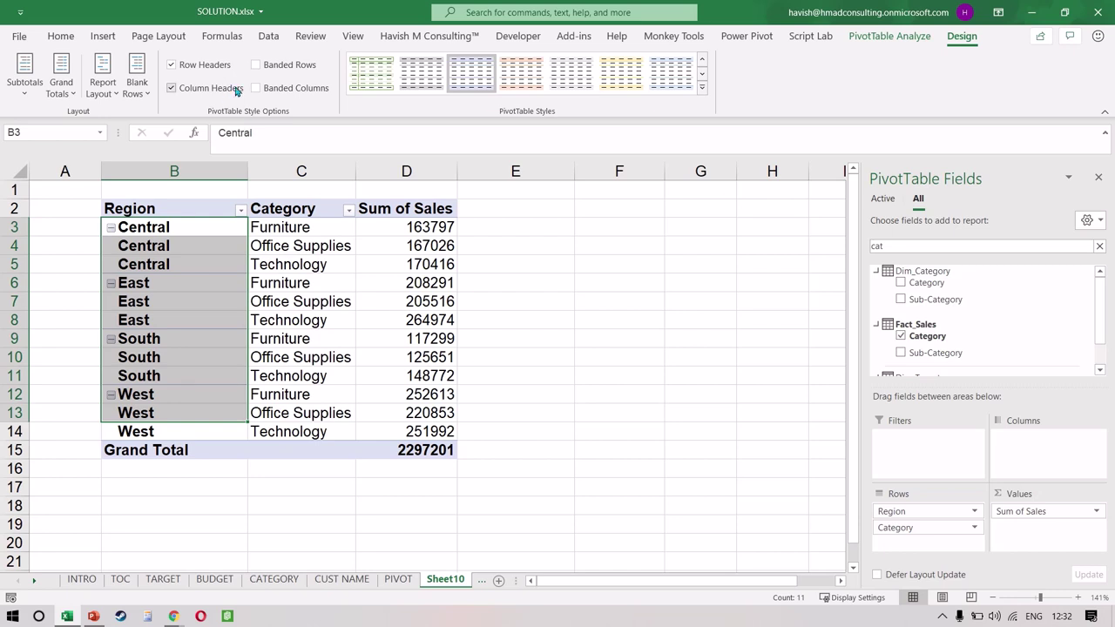
Try the PivotTable without column header formatting and without row header formatting, switching each option back on.
{"action": "left_click", "coordinate": [172, 88]}
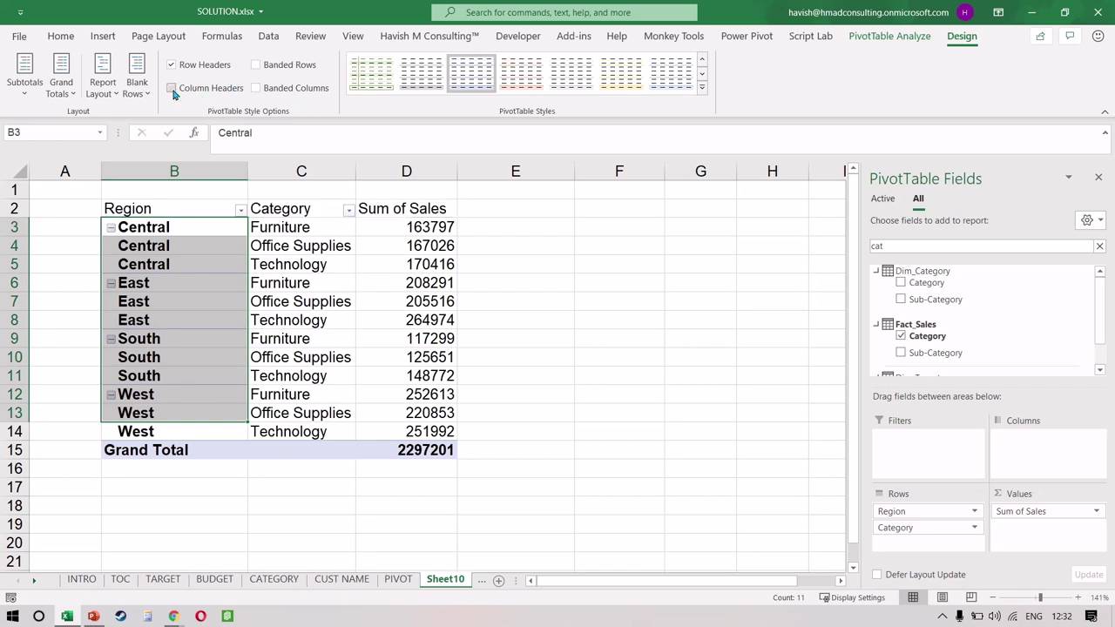
{"action": "left_click", "coordinate": [172, 90]}
{"action": "left_click", "coordinate": [173, 90]}
{"action": "left_click", "coordinate": [173, 90]}
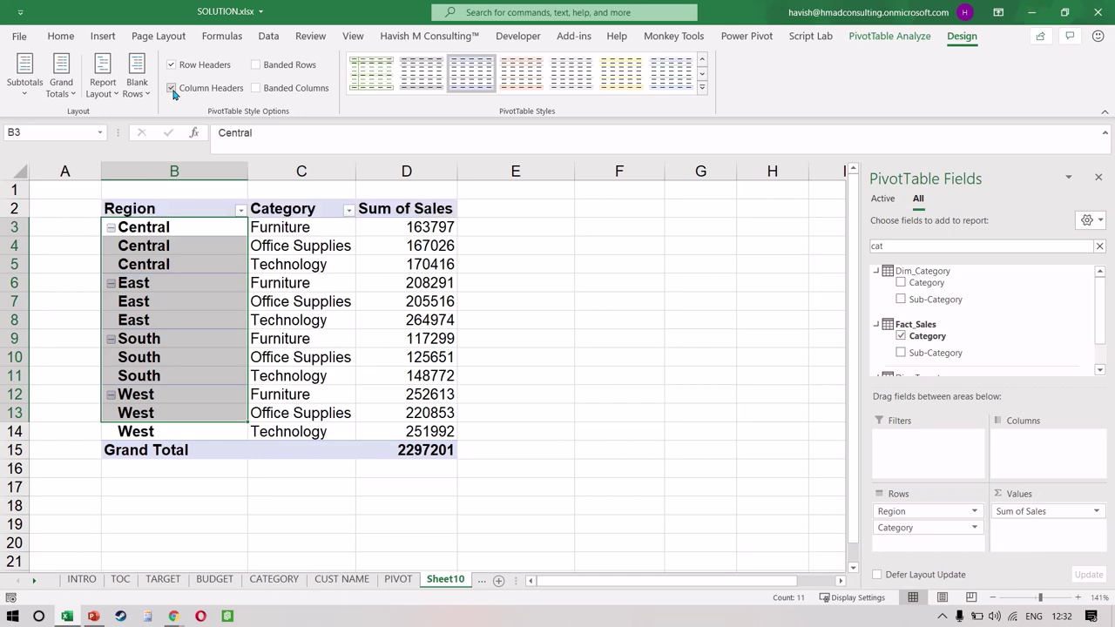
{"action": "left_click", "coordinate": [172, 90]}
{"action": "left_click", "coordinate": [173, 90]}
{"action": "left_click", "coordinate": [171, 65]}
{"action": "left_click", "coordinate": [171, 65]}
Turn on banded rows and banded columns, and apply the light blue Medium style to the PivotTable.
{"action": "left_click", "coordinate": [255, 66]}
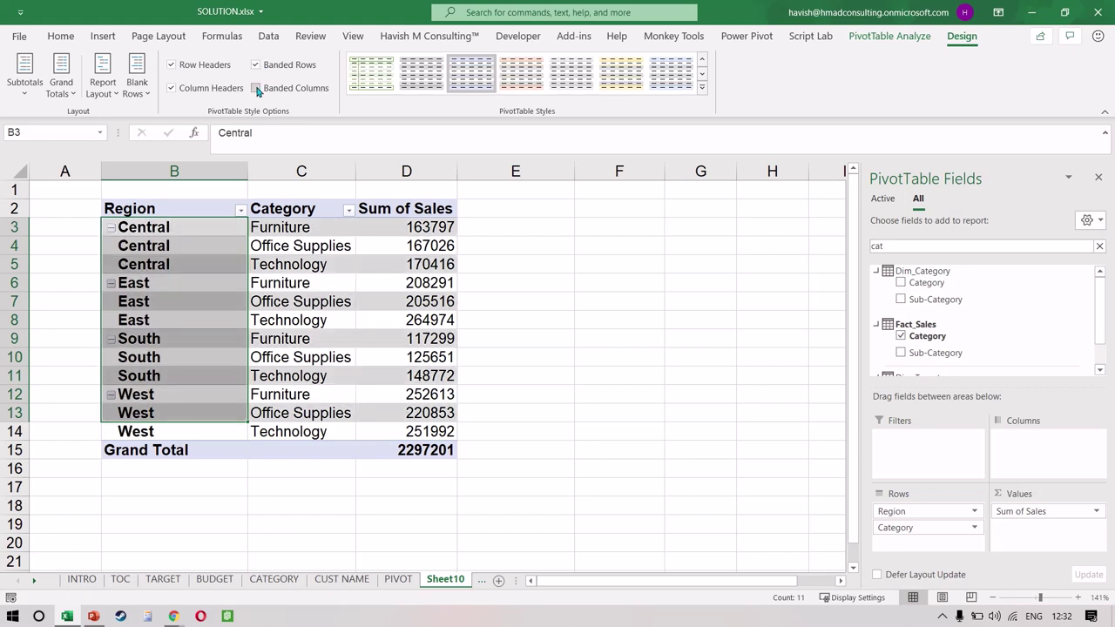
{"action": "left_click", "coordinate": [256, 89]}
{"action": "left_click", "coordinate": [374, 261]}
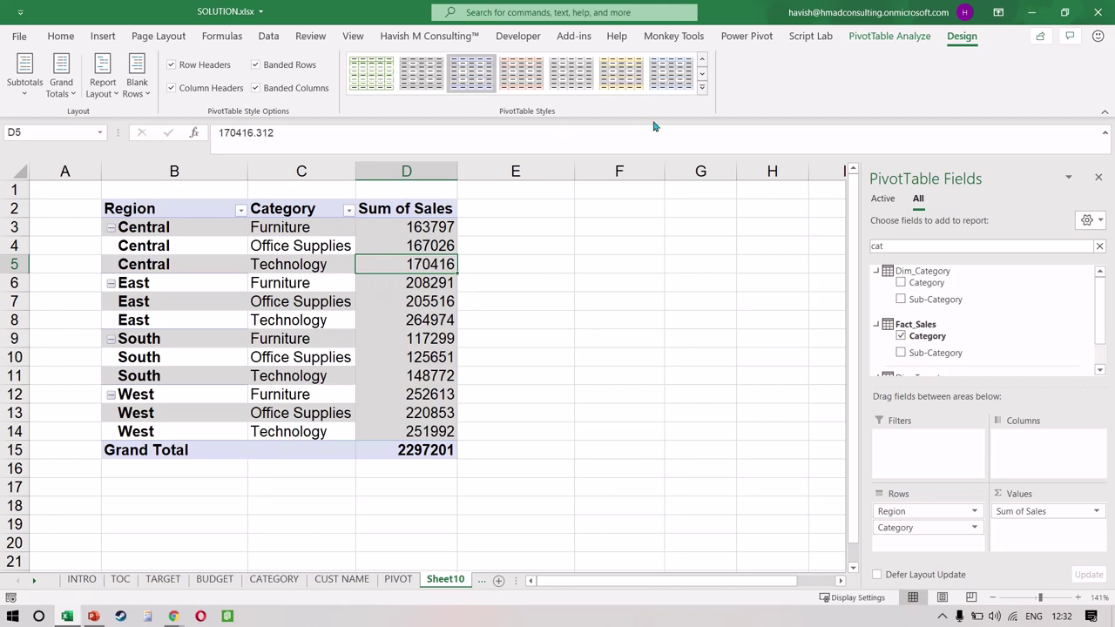
{"action": "left_click", "coordinate": [703, 88]}
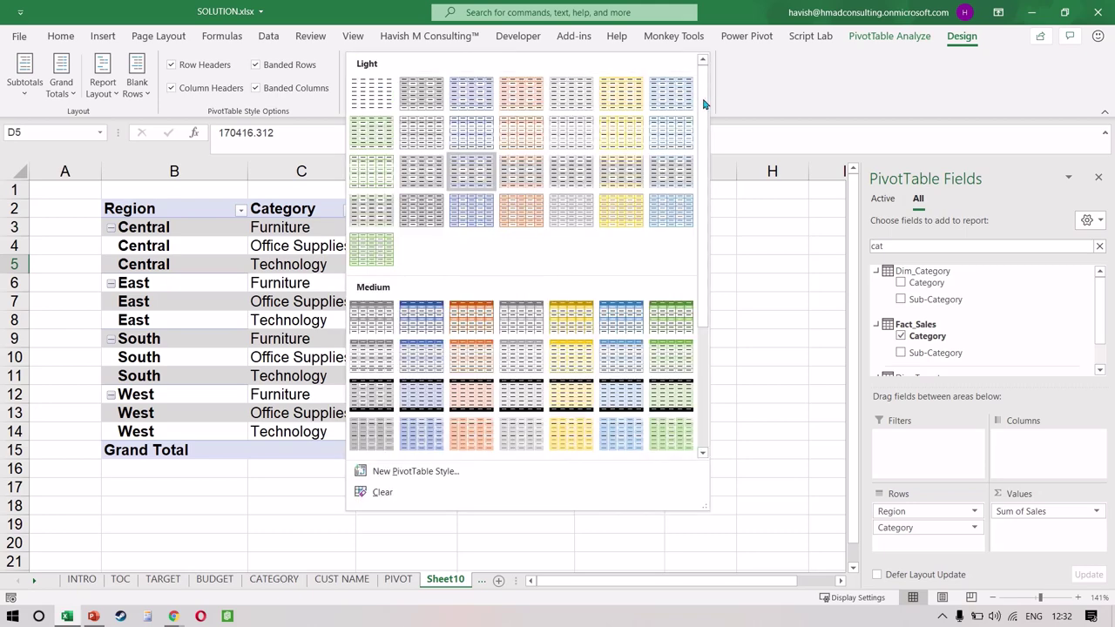
{"action": "left_click", "coordinate": [633, 324]}
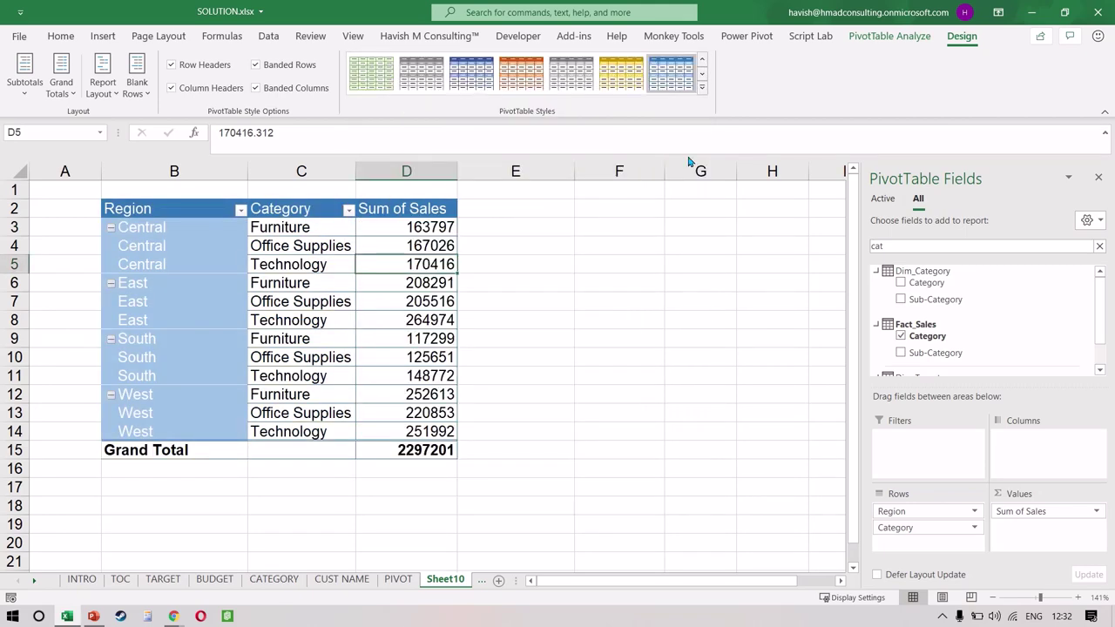
Examine the table elements that can be formatted in a new PivotTable style, and cancel without creating one.
{"action": "left_click", "coordinate": [702, 90]}
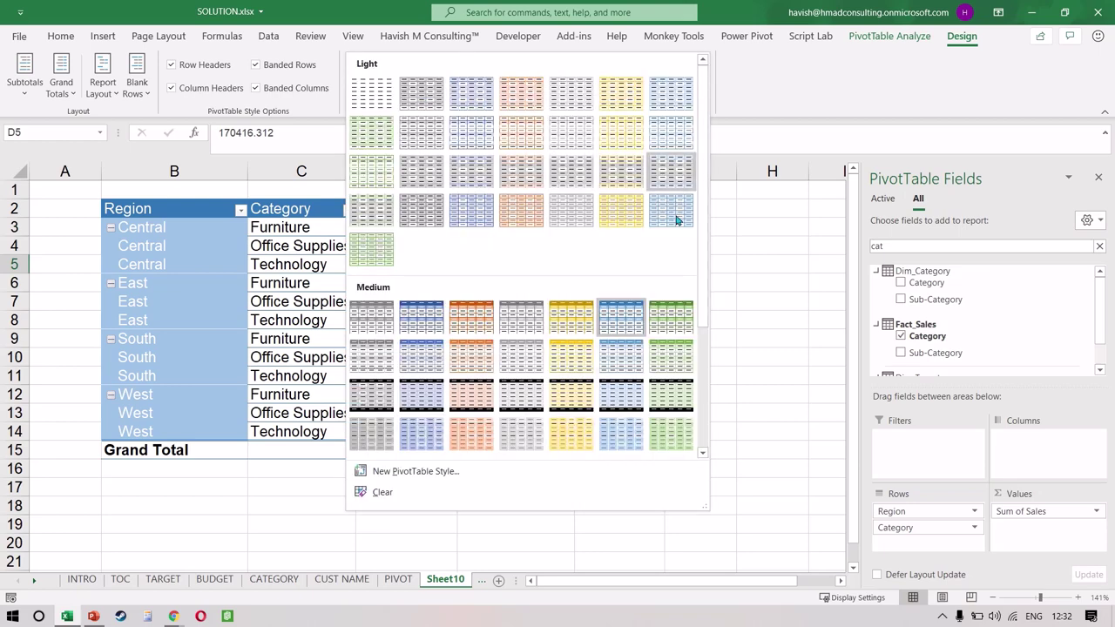
{"action": "left_click", "coordinate": [464, 476]}
{"action": "left_click", "coordinate": [536, 194]}
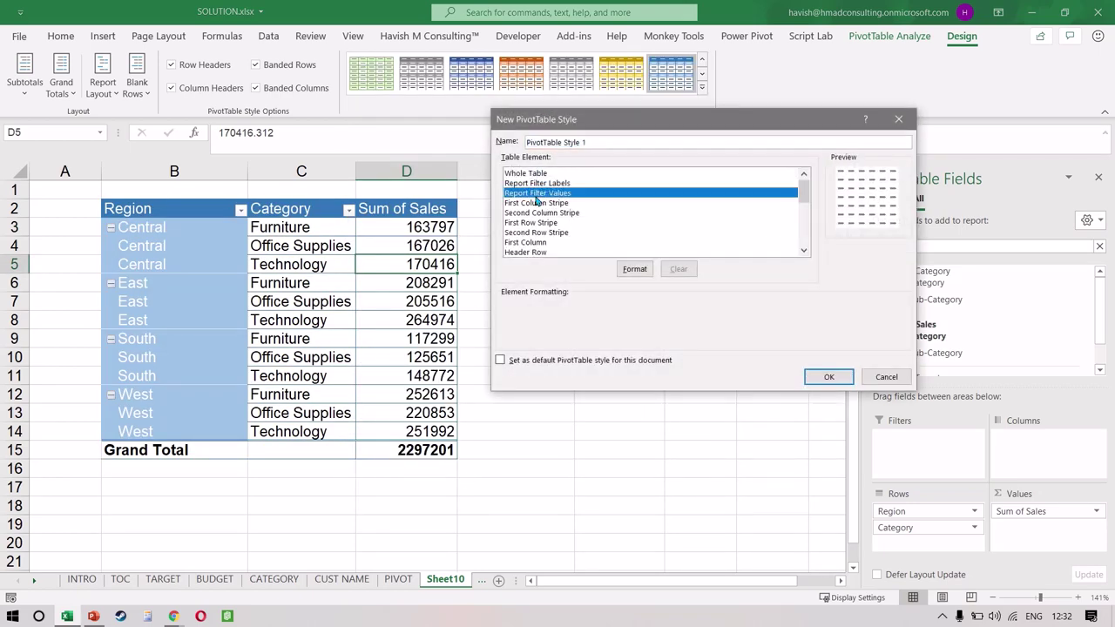
{"action": "left_click", "coordinate": [538, 223]}
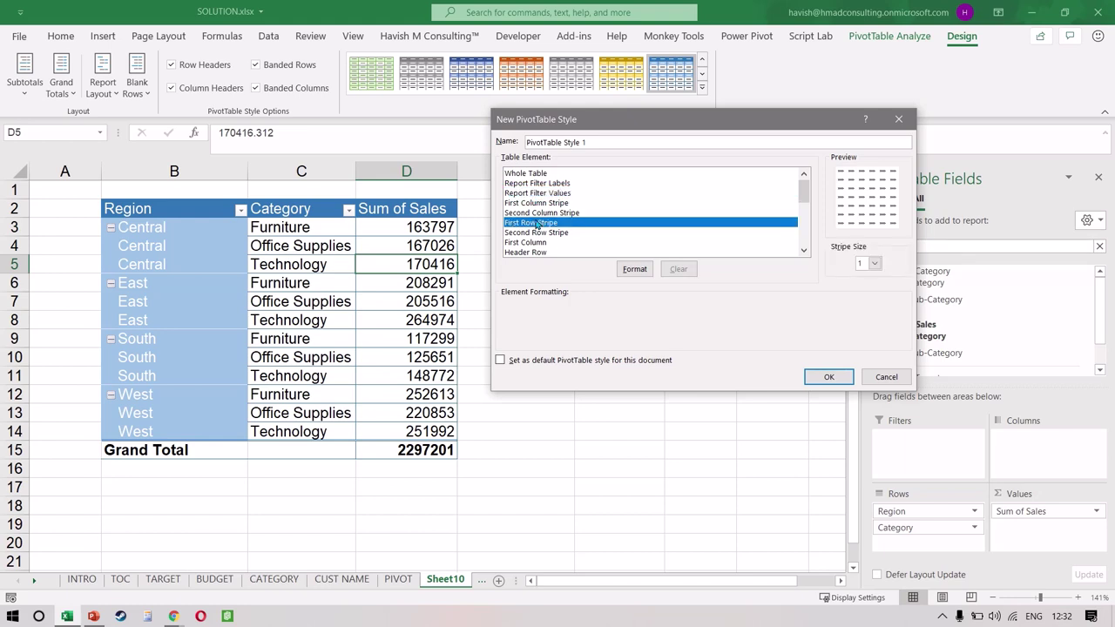
{"action": "scroll", "coordinate": [537, 223], "scroll_direction": "down", "scroll_amount": 2}
{"action": "left_click", "coordinate": [538, 222]}
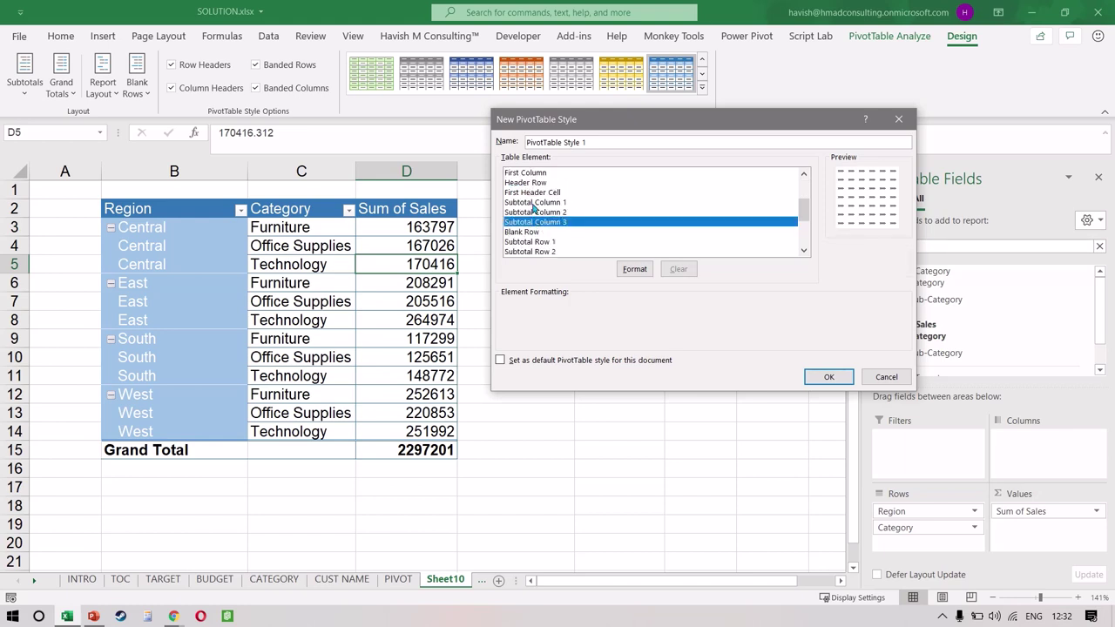
{"action": "left_click", "coordinate": [535, 202]}
{"action": "scroll", "coordinate": [535, 206], "scroll_direction": "up", "scroll_amount": 2}
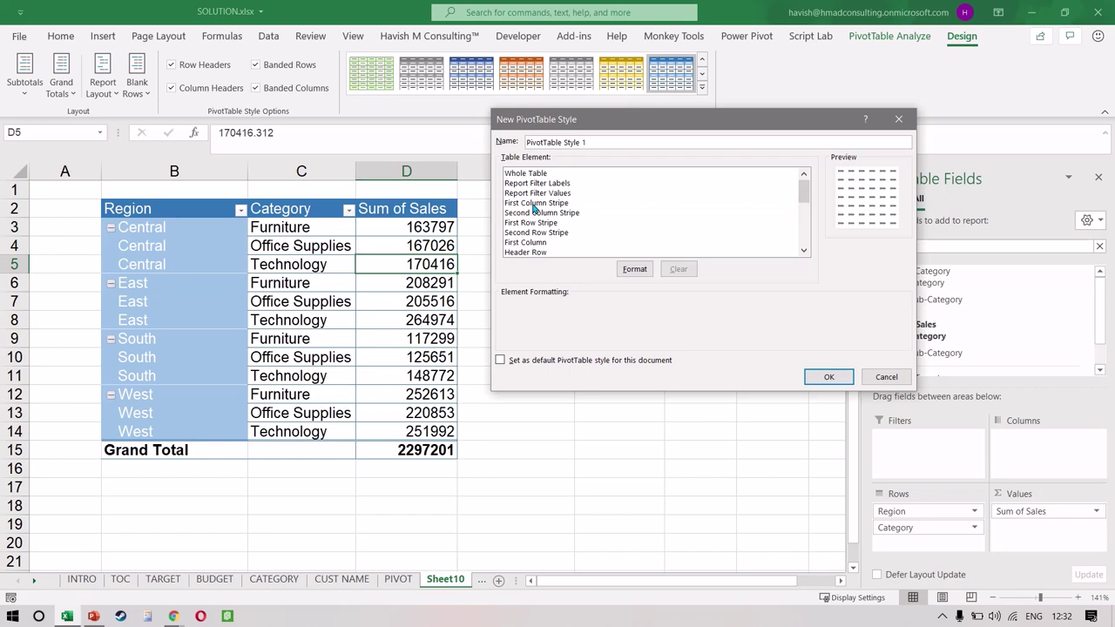
{"action": "left_click", "coordinate": [871, 377]}
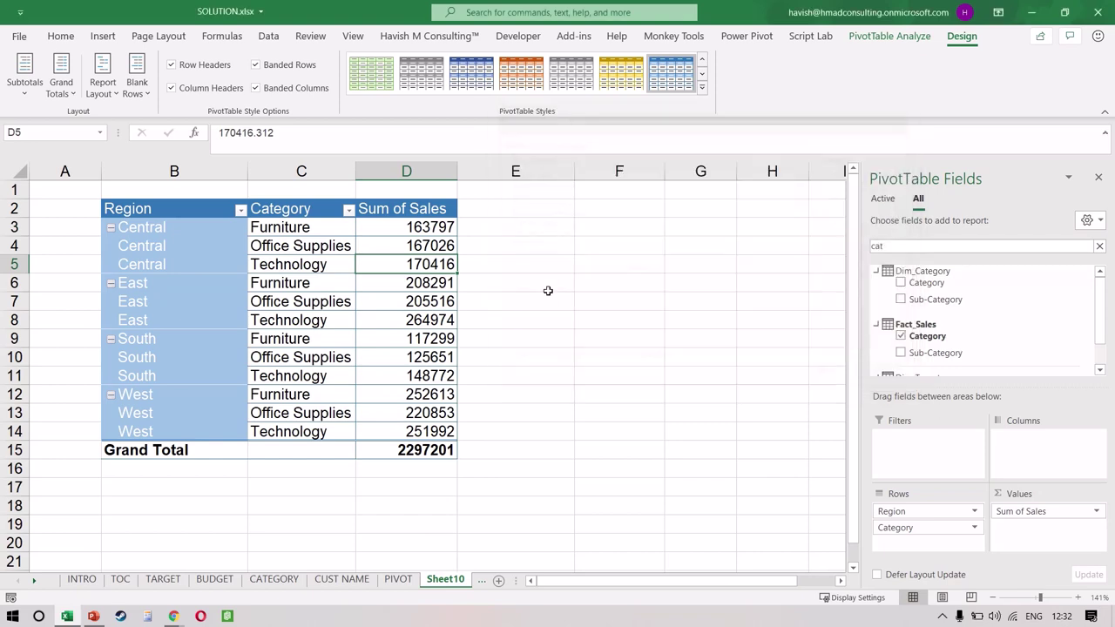
Undo the blue style and the row and column banding, keeping the row headers option on.
{"action": "key", "text": "ctrl+z"}
{"action": "key", "text": "ctrl+z"}
{"action": "key", "text": "ctrl+z"}
{"action": "key", "text": "ctrl+z"}
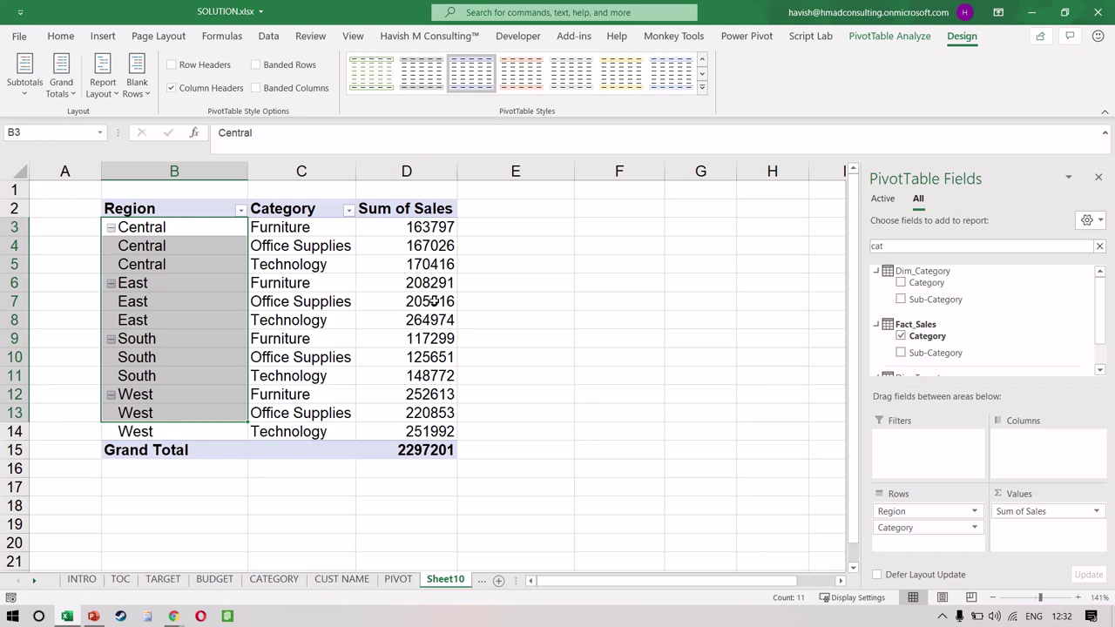
{"action": "key", "text": "ctrl+y"}
{"action": "left_click", "coordinate": [433, 302]}
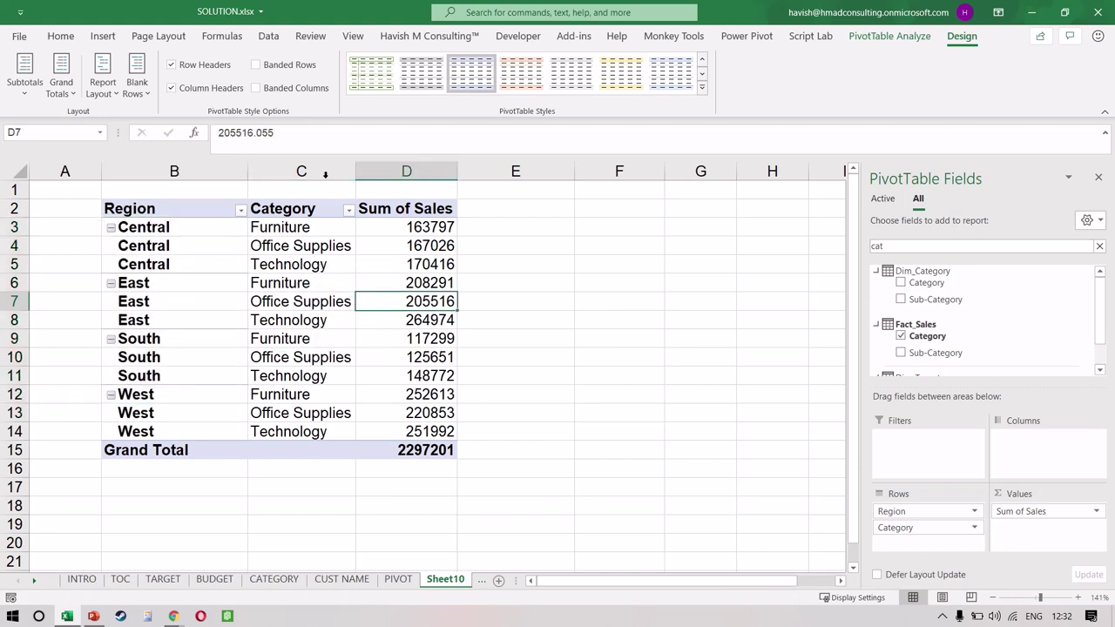
Hide and show the PivotTable's field headers several times, leaving them displayed.
{"action": "left_click", "coordinate": [852, 39]}
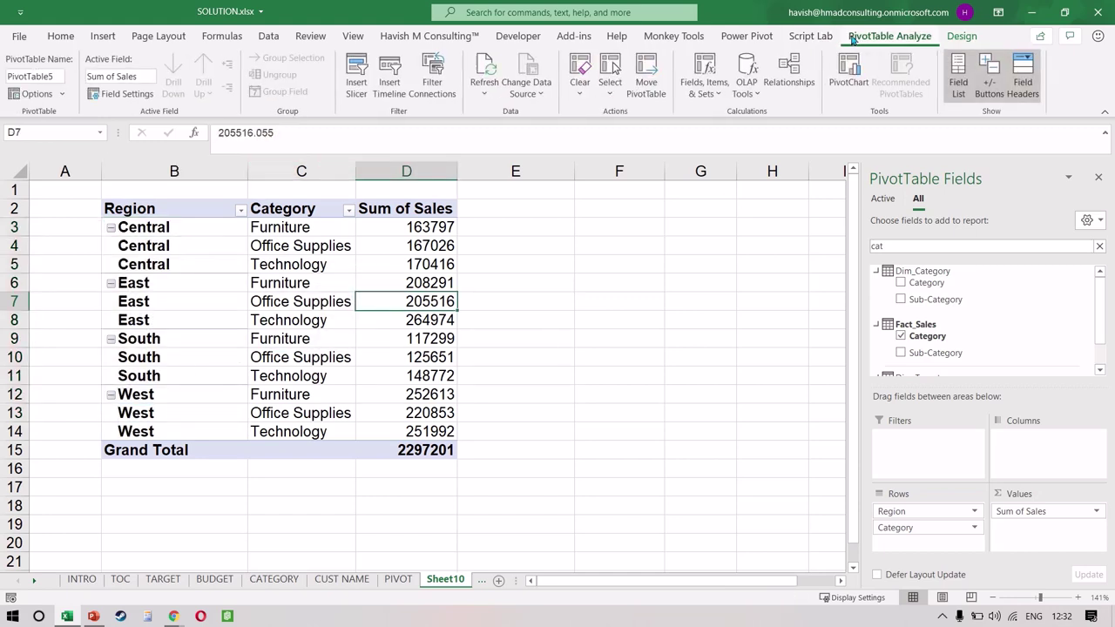
{"action": "left_click", "coordinate": [1024, 90]}
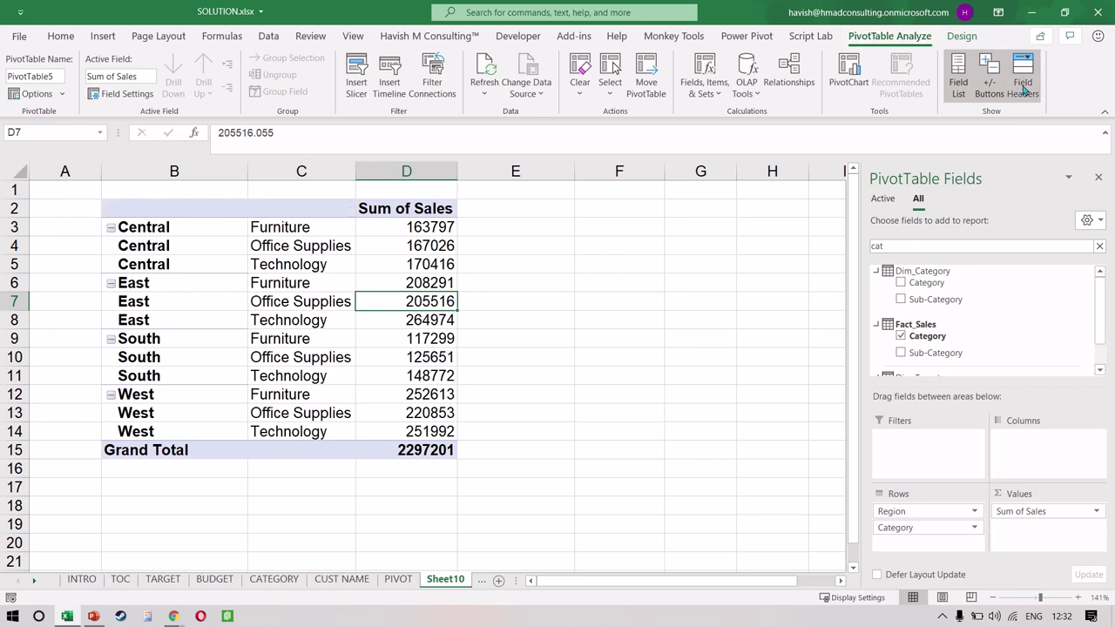
{"action": "left_click", "coordinate": [1024, 90]}
{"action": "left_click", "coordinate": [1024, 90]}
{"action": "left_click", "coordinate": [1024, 90]}
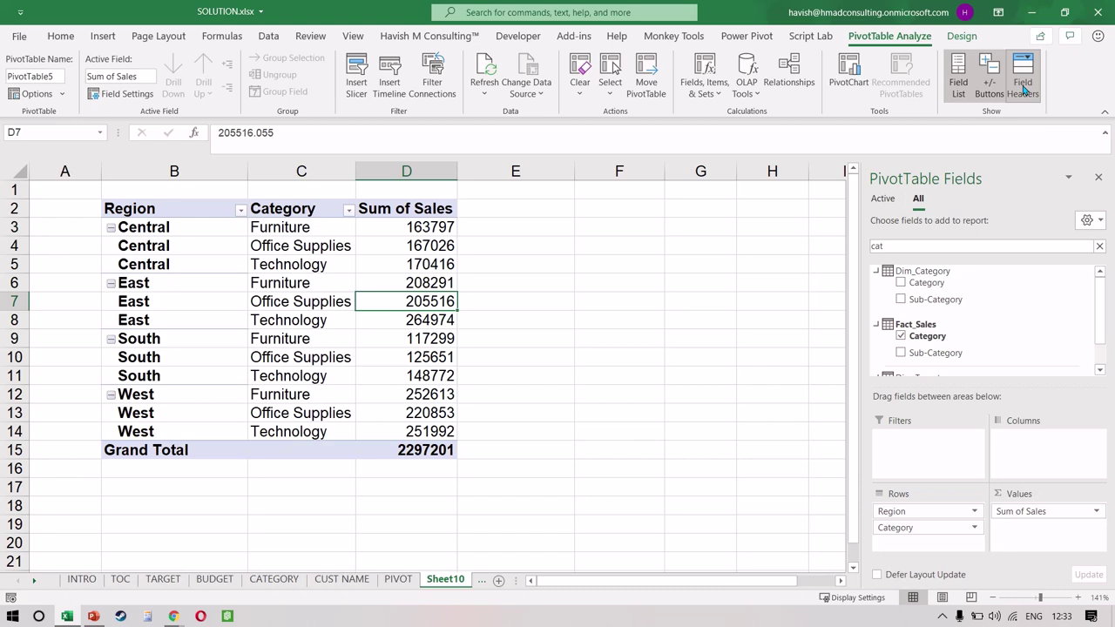
{"action": "left_click", "coordinate": [1024, 90]}
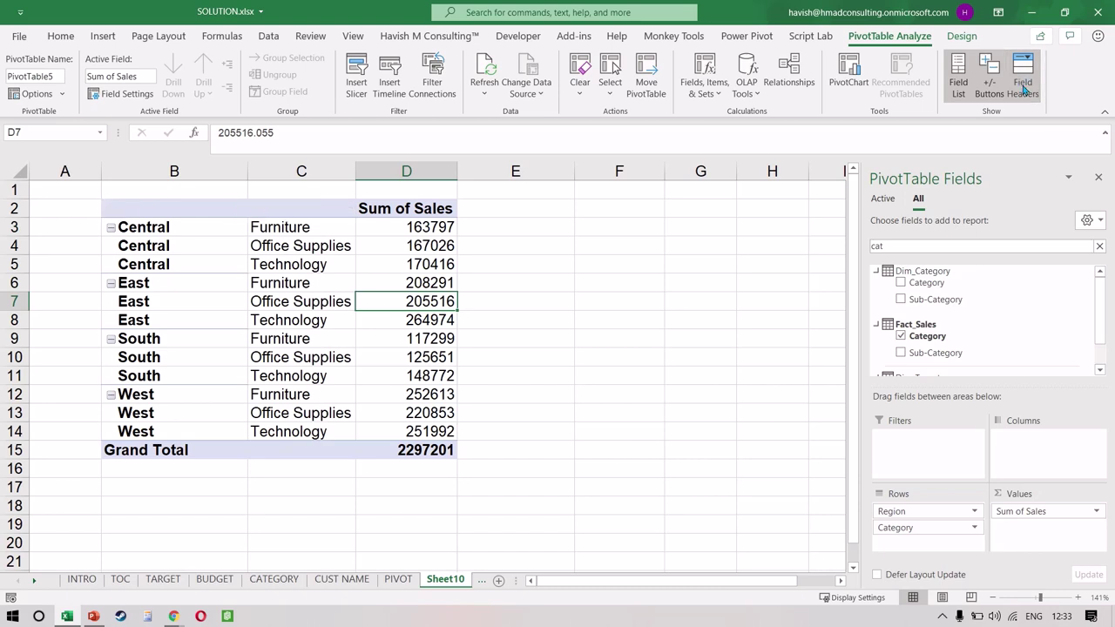
{"action": "left_click", "coordinate": [1025, 90]}
Try to delete the Region header in cell B2 and dismiss the alert.
{"action": "left_click", "coordinate": [178, 210]}
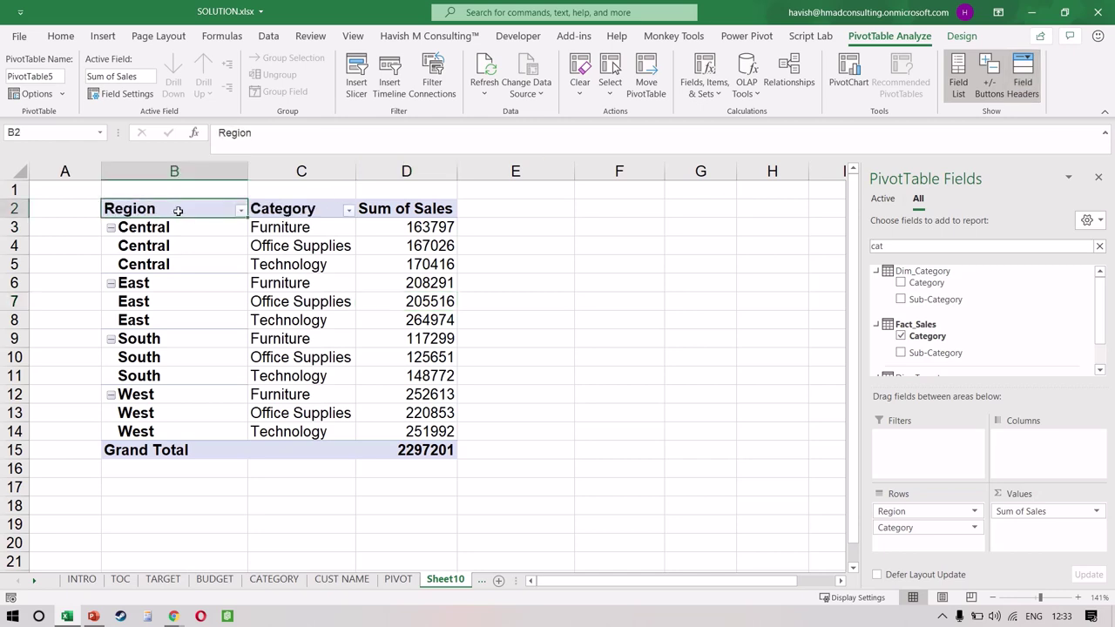
{"action": "key", "text": "Delete"}
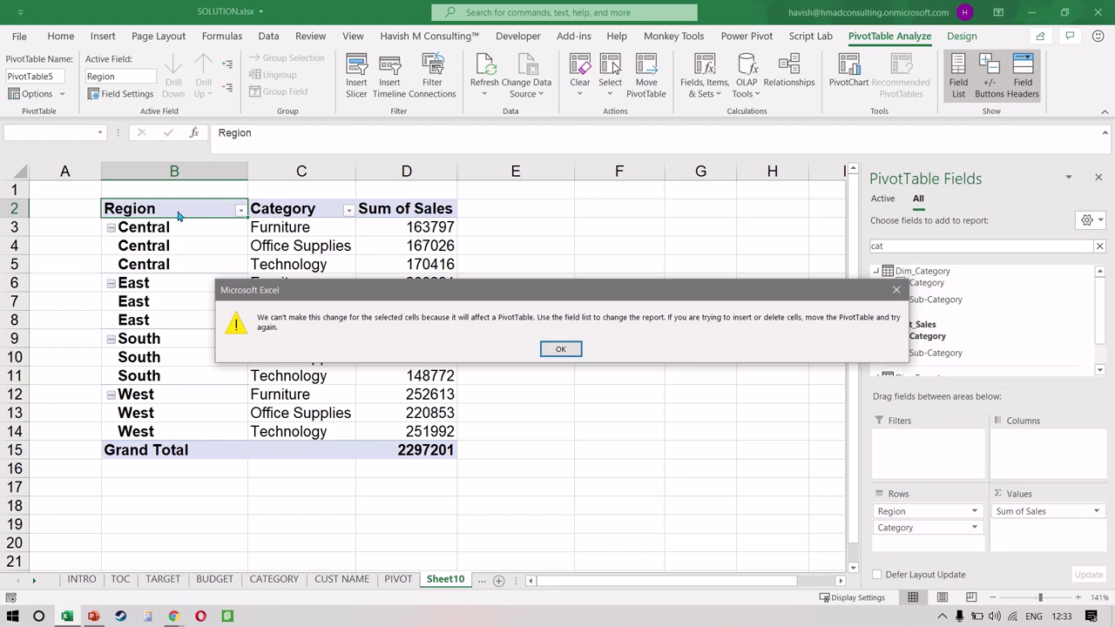
{"action": "key", "text": "Return"}
{"action": "key", "text": "Down"}
{"action": "key", "text": "Up"}
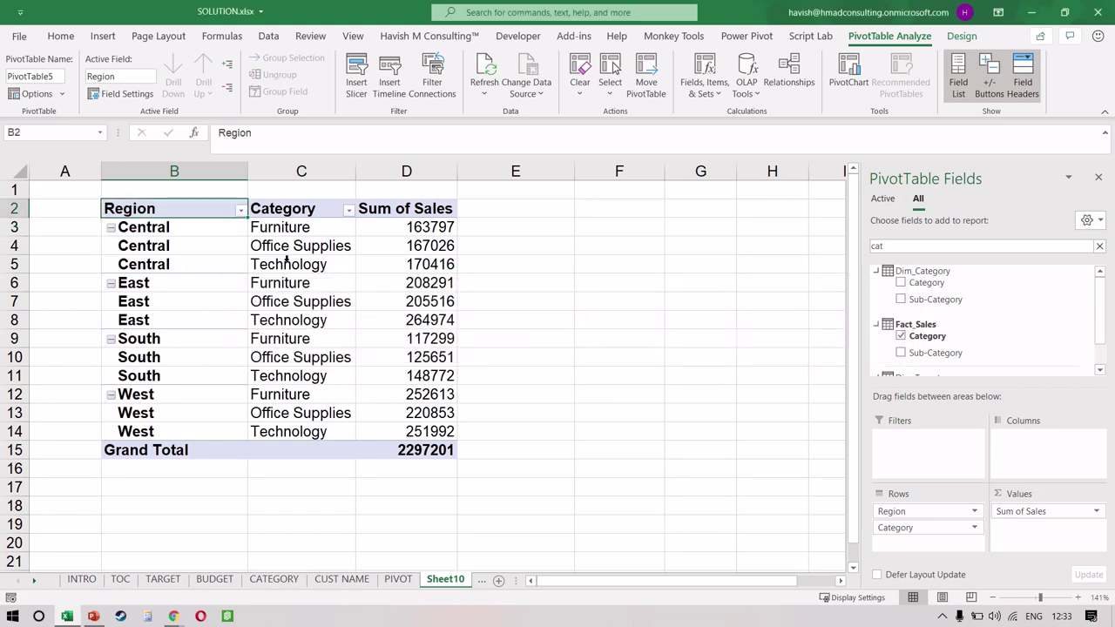
Try renaming the Region header in cell B2 to "my region".
{"action": "type", "text": "my"}
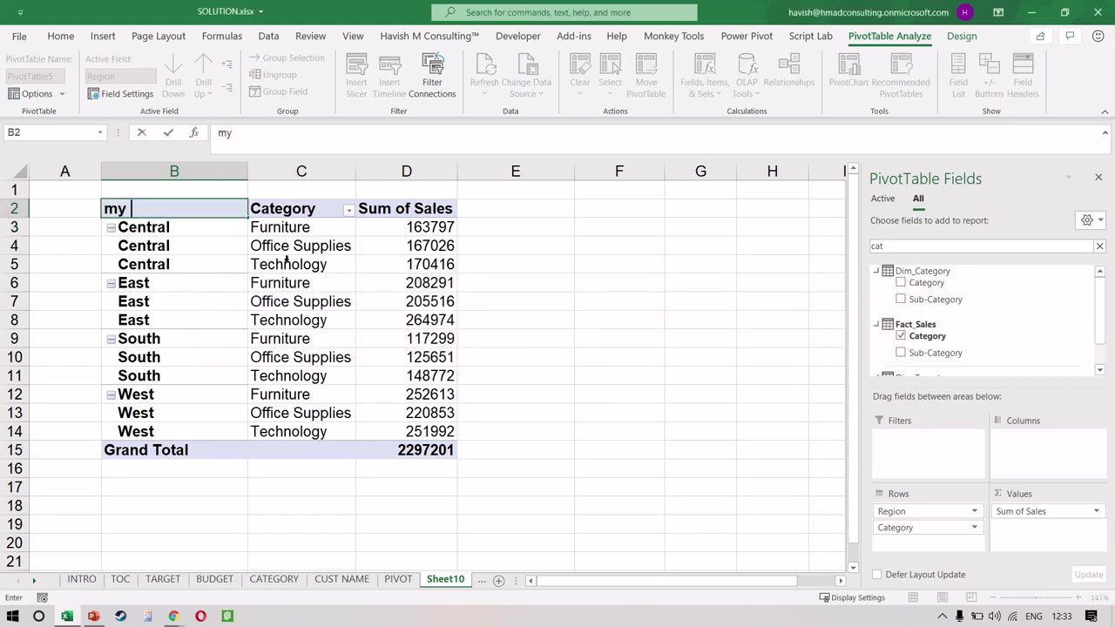
{"action": "key", "text": "BackSpace"}
{"action": "type", "text": "y region"}
{"action": "key", "text": "Return"}
{"action": "key", "text": "Right"}
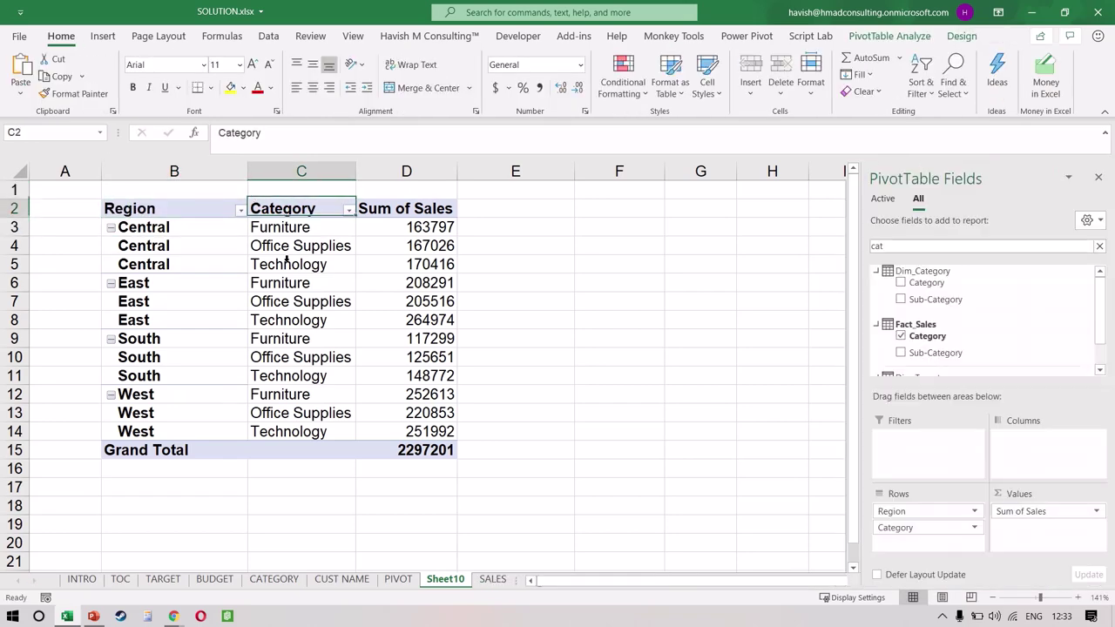
Try renaming the Category header in cell C2 to "mycategory", and undo the rename.
{"action": "type", "text": "category"}
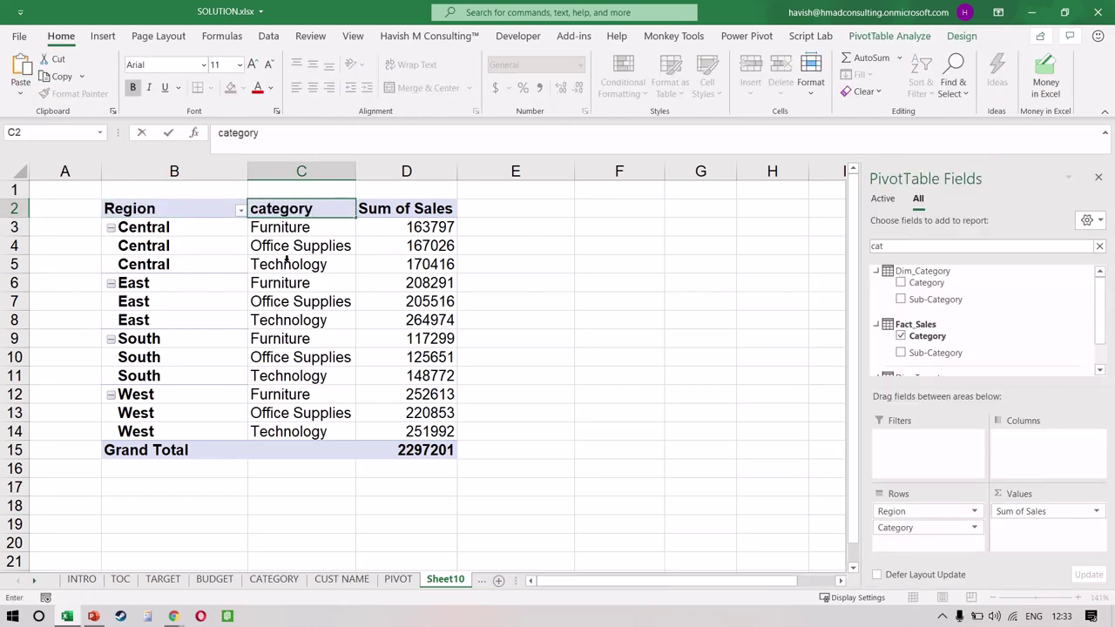
{"action": "key", "text": "Home"}
{"action": "type", "text": "my"}
{"action": "key", "text": "Return"}
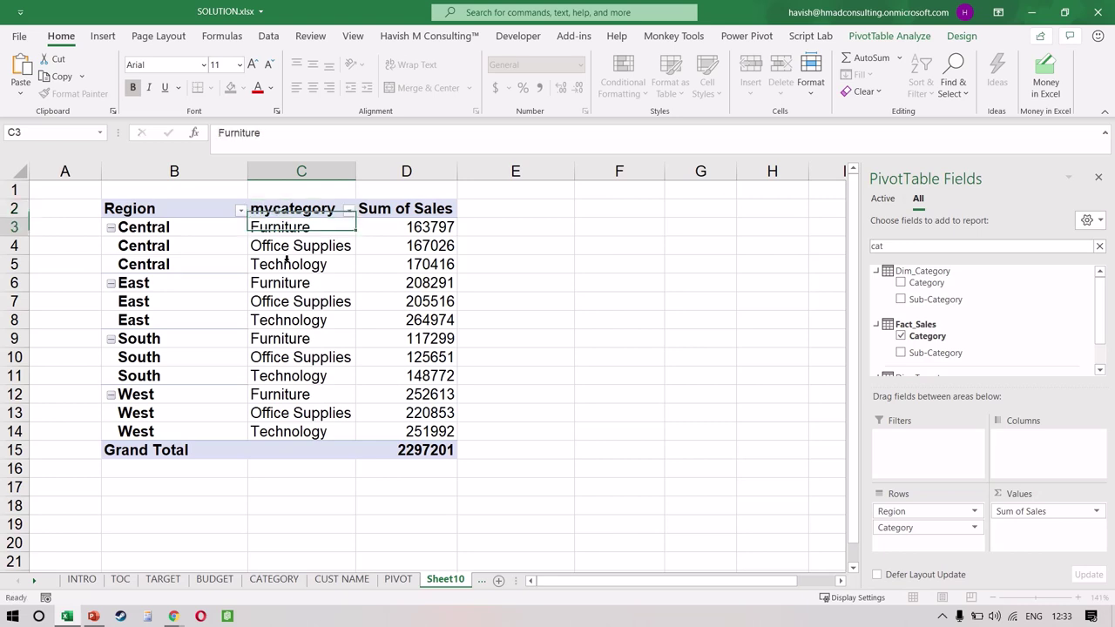
{"action": "key", "text": "ctrl+z"}
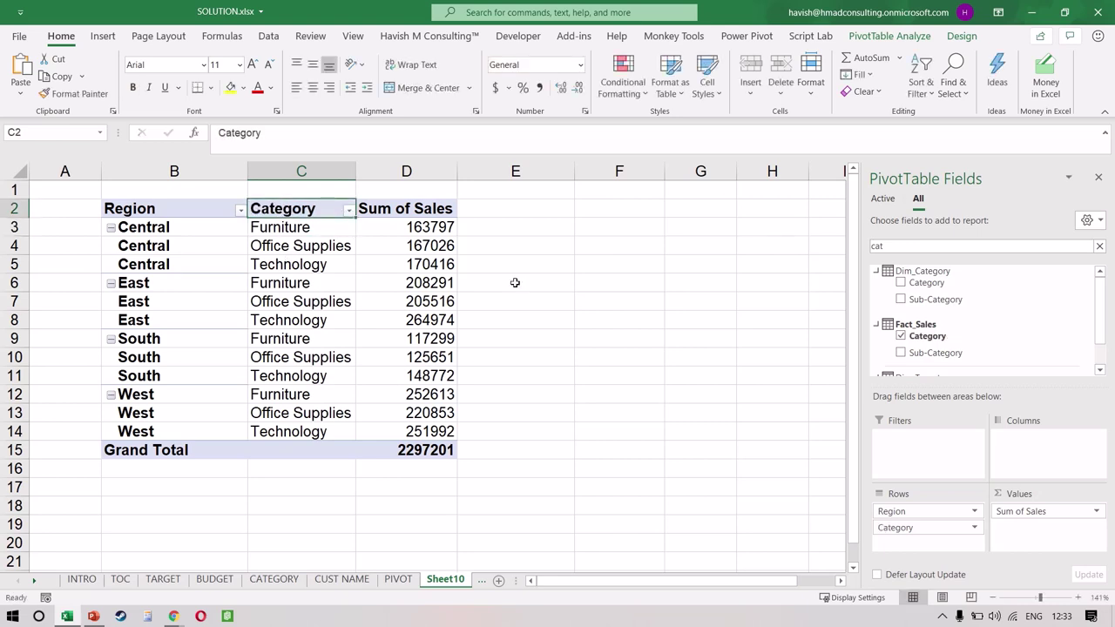
Sort the PivotTable field list A to Z and look through the Fact_Sales fields.
{"action": "left_click", "coordinate": [419, 304]}
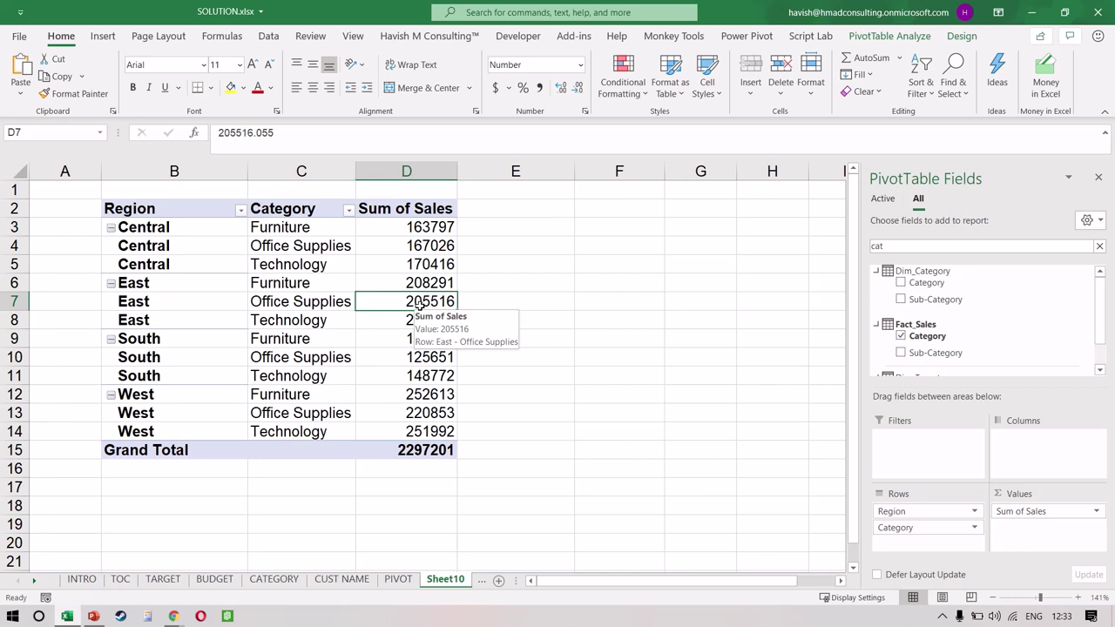
{"action": "left_click", "coordinate": [880, 36]}
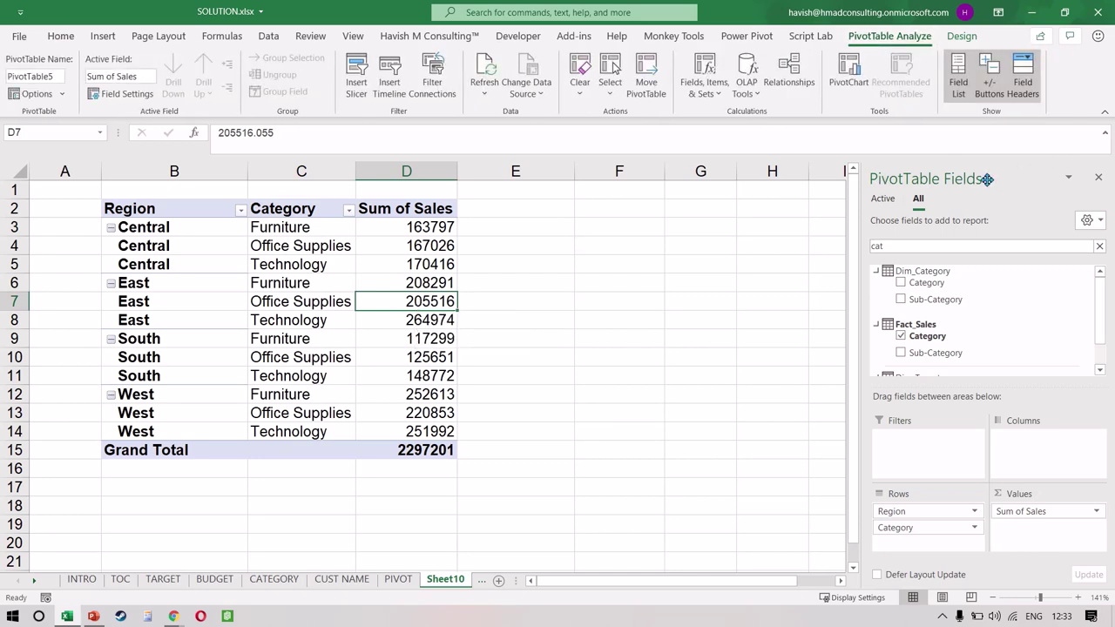
{"action": "left_click", "coordinate": [1087, 220]}
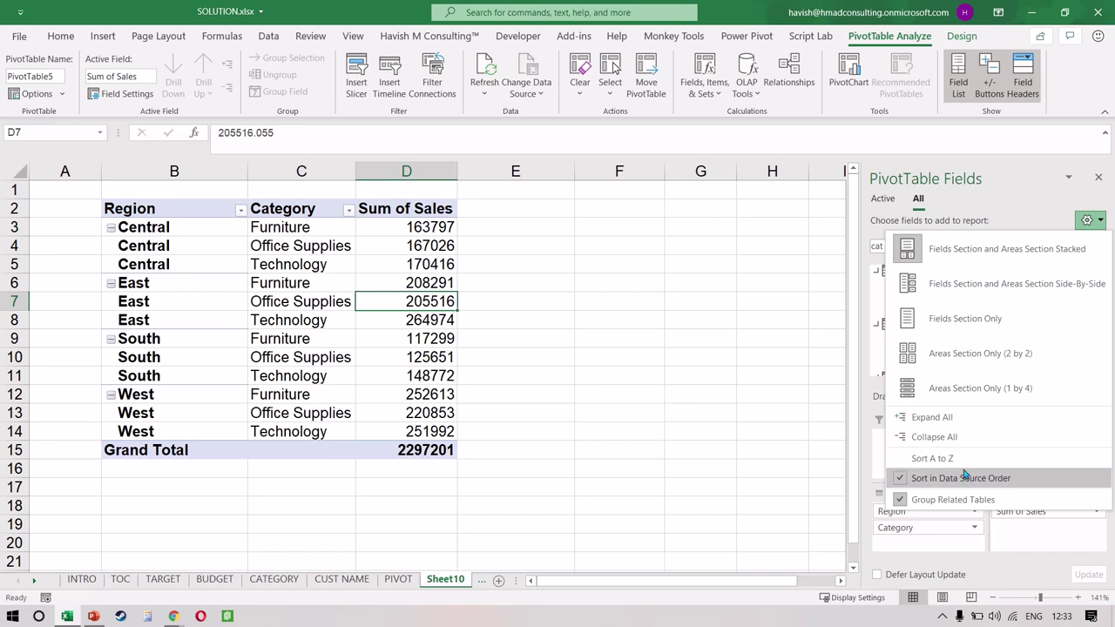
{"action": "left_click", "coordinate": [932, 458]}
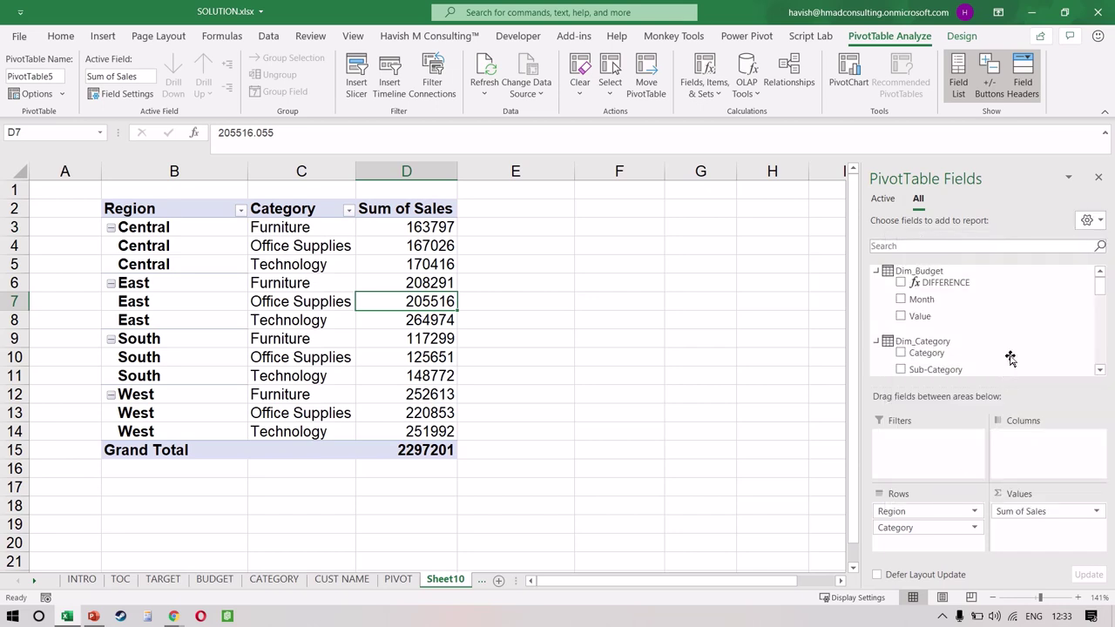
{"action": "scroll", "coordinate": [1009, 348], "scroll_direction": "down", "scroll_amount": 6}
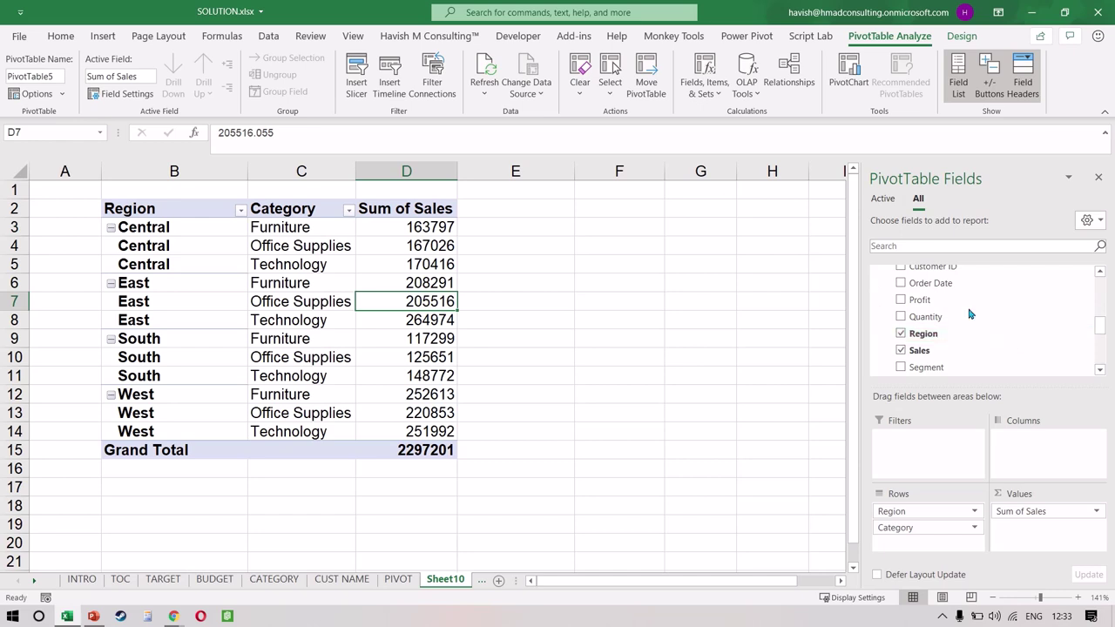
{"action": "scroll", "coordinate": [964, 298], "scroll_direction": "down", "scroll_amount": 2}
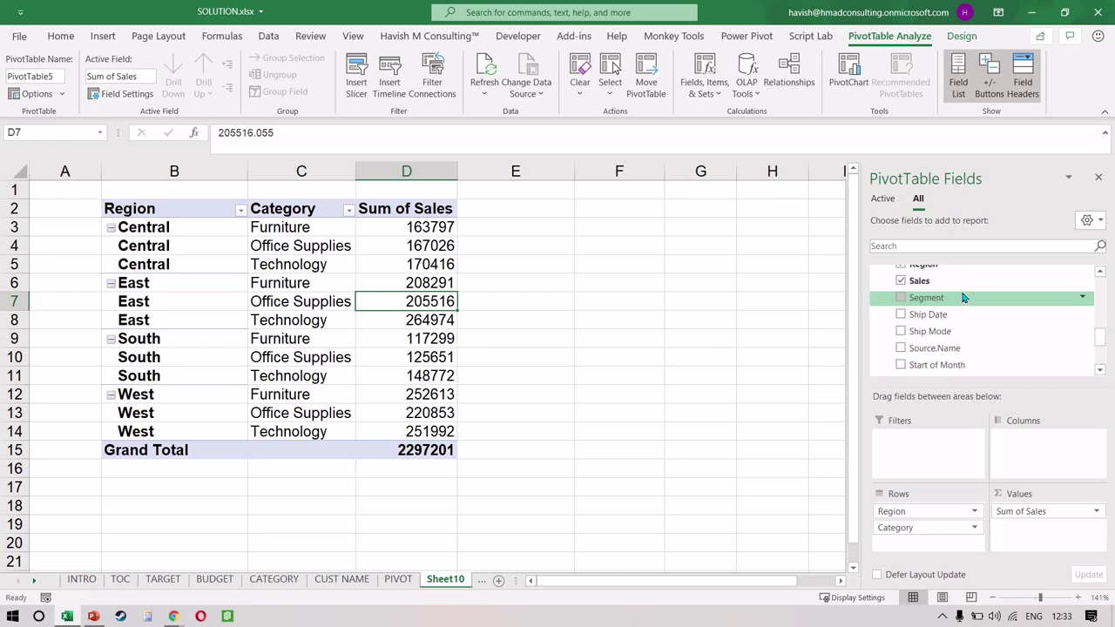
Sort the PivotTable field list in data source order.
{"action": "scroll", "coordinate": [963, 298], "scroll_direction": "up", "scroll_amount": 2}
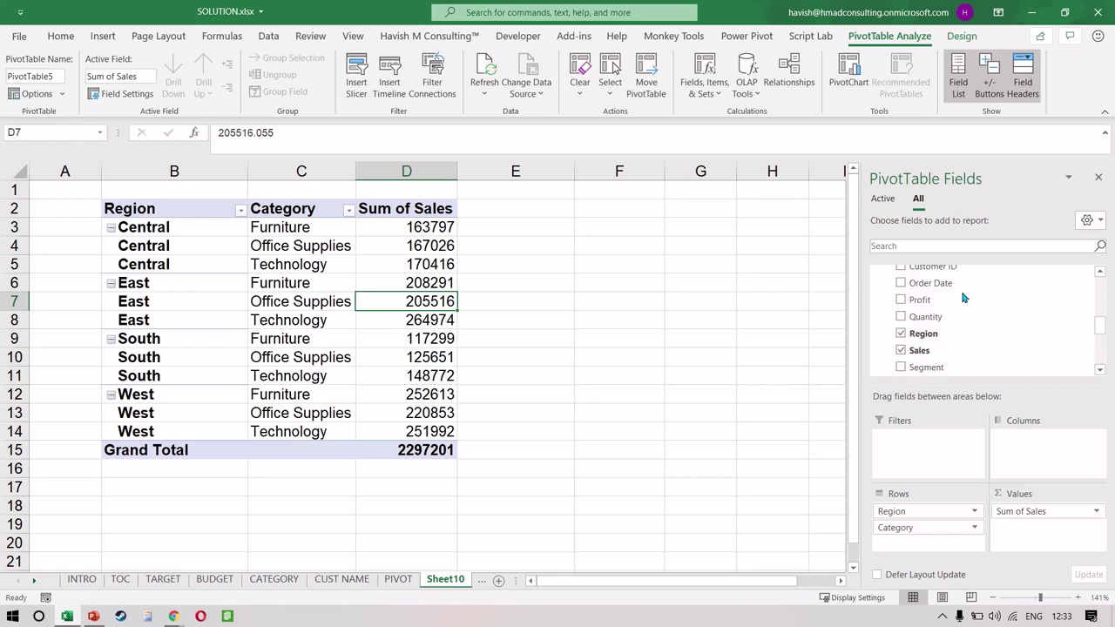
{"action": "left_click", "coordinate": [1089, 223]}
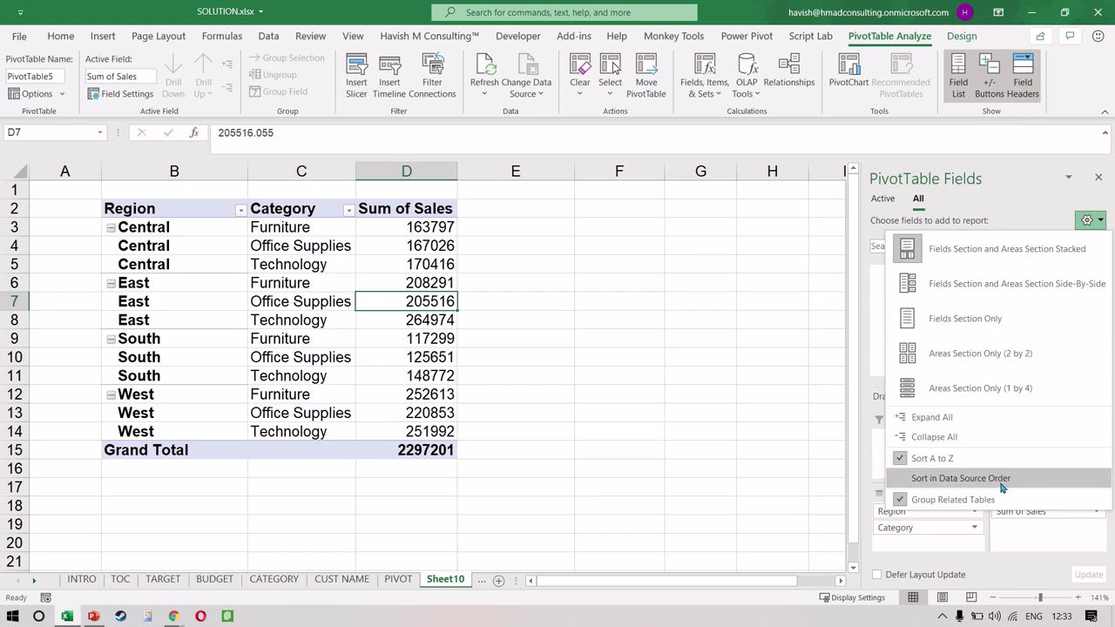
{"action": "left_click", "coordinate": [1001, 488]}
{"action": "scroll", "coordinate": [946, 348], "scroll_direction": "up", "scroll_amount": 3}
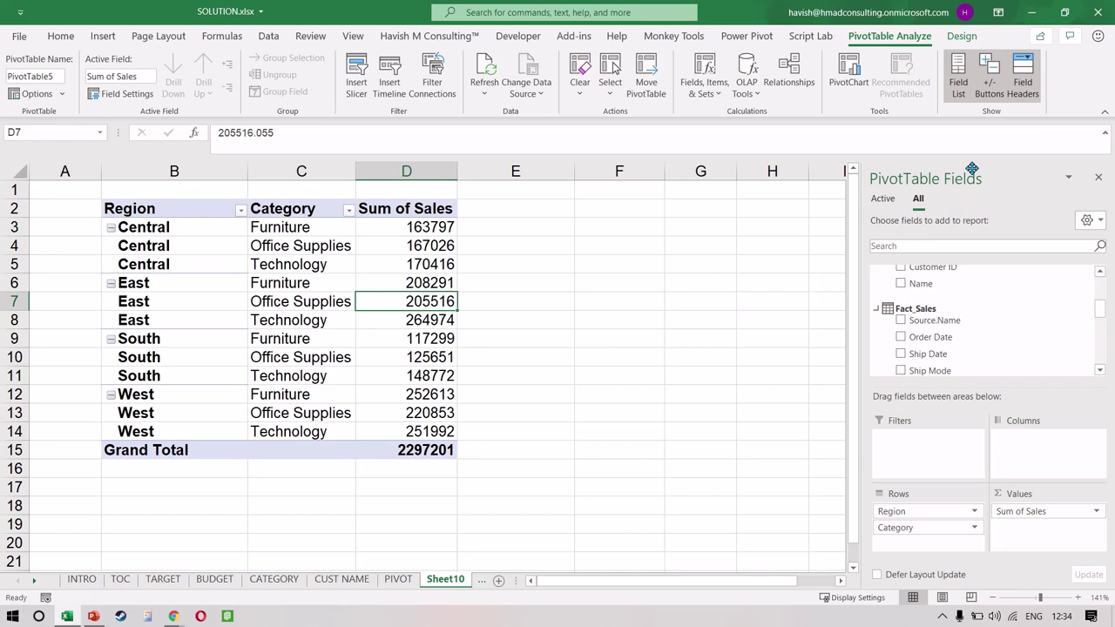
Float the PivotTable Fields pane over the sheet, enlarge it, and dock it back beside the grid.
{"action": "left_click_drag", "start_coordinate": [971, 168], "coordinate": [581, 131]}
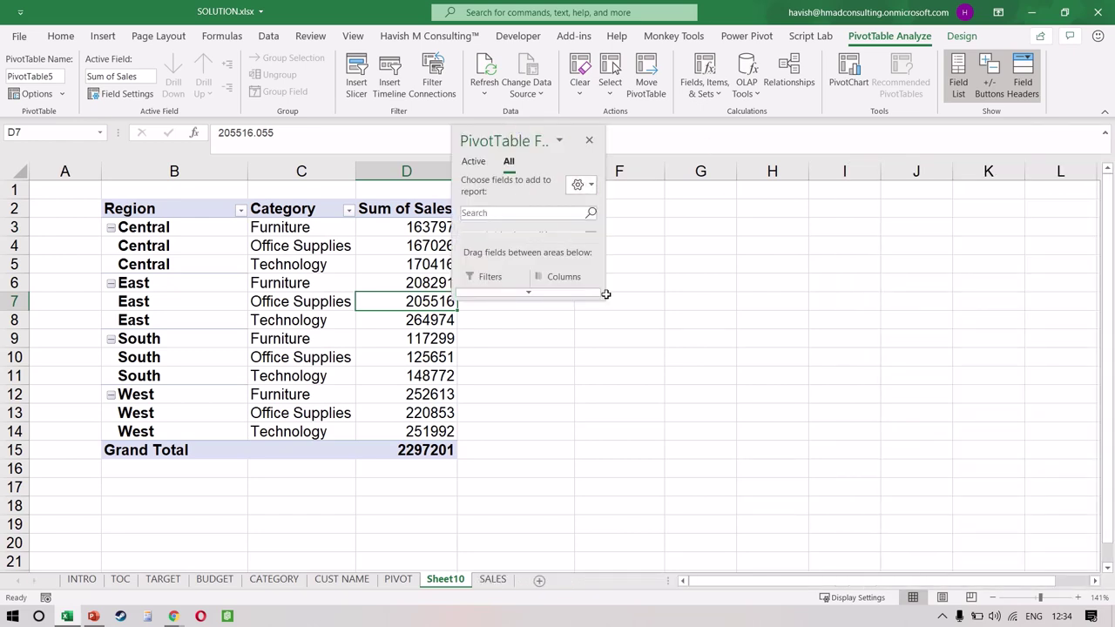
{"action": "left_click_drag", "start_coordinate": [605, 295], "coordinate": [766, 528]}
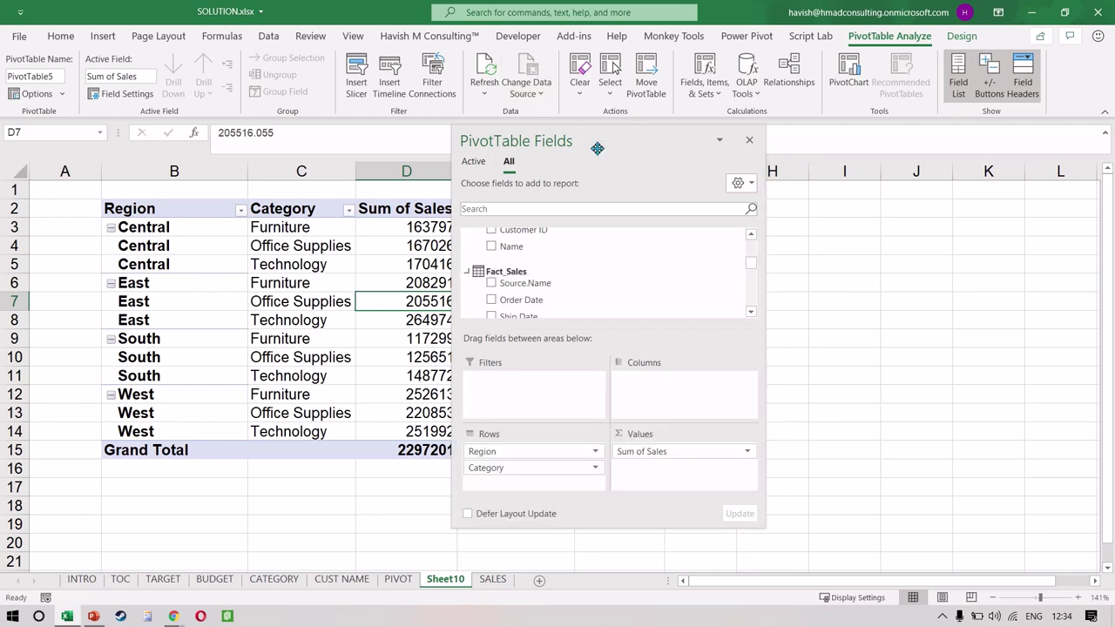
{"action": "left_click_drag", "start_coordinate": [635, 142], "coordinate": [1114, 217]}
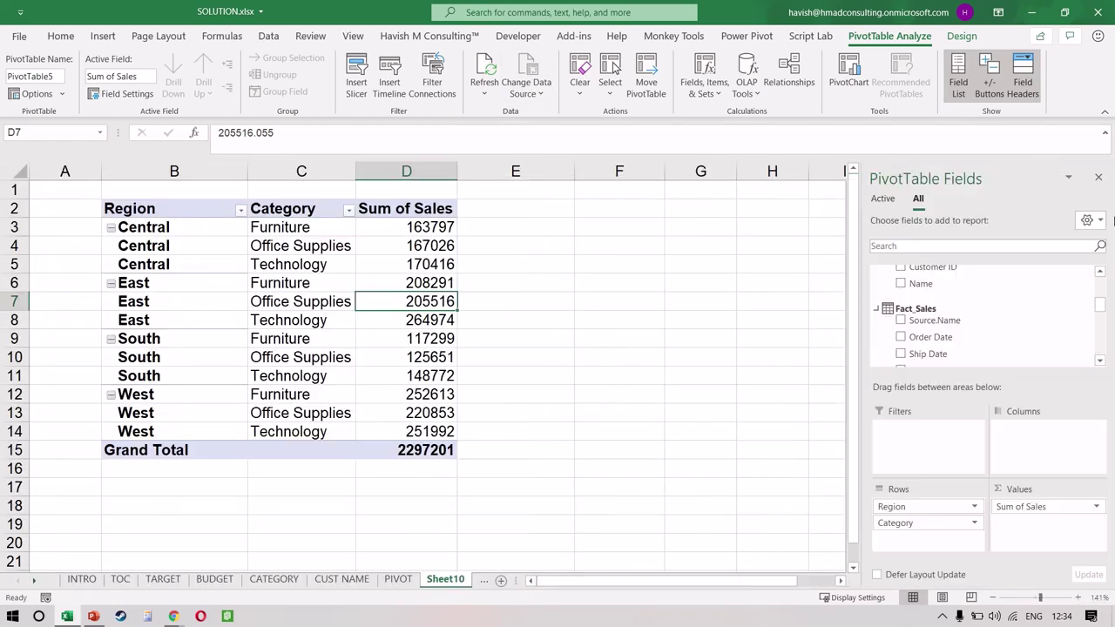
{"action": "left_click_drag", "start_coordinate": [976, 179], "coordinate": [1114, 165]}
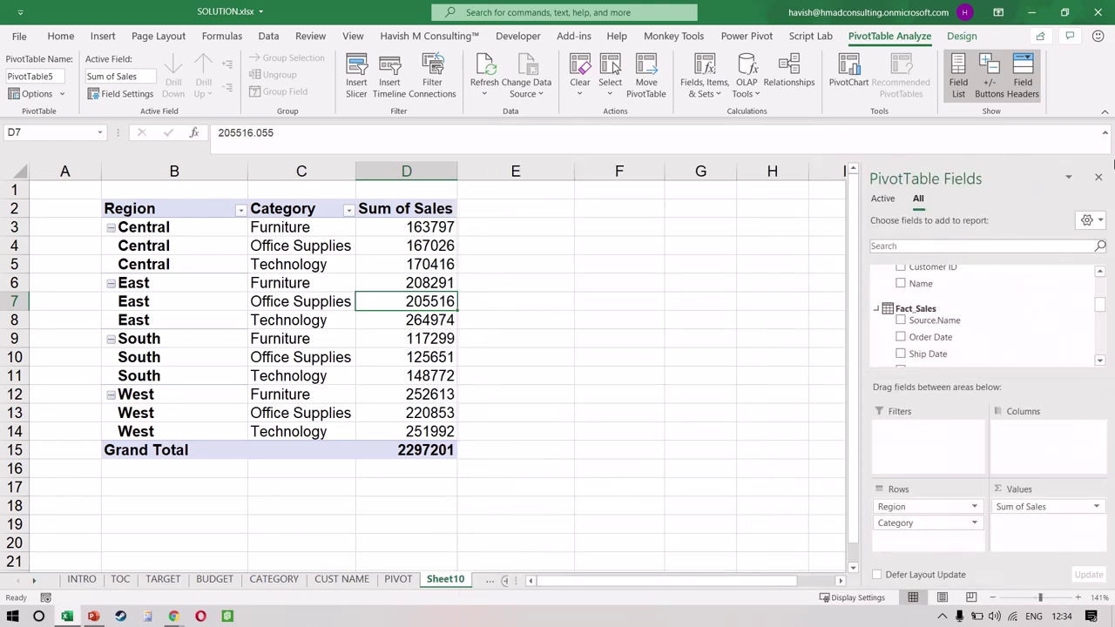
Hide the PivotTable field list and show it again.
{"action": "left_click", "coordinate": [1098, 178]}
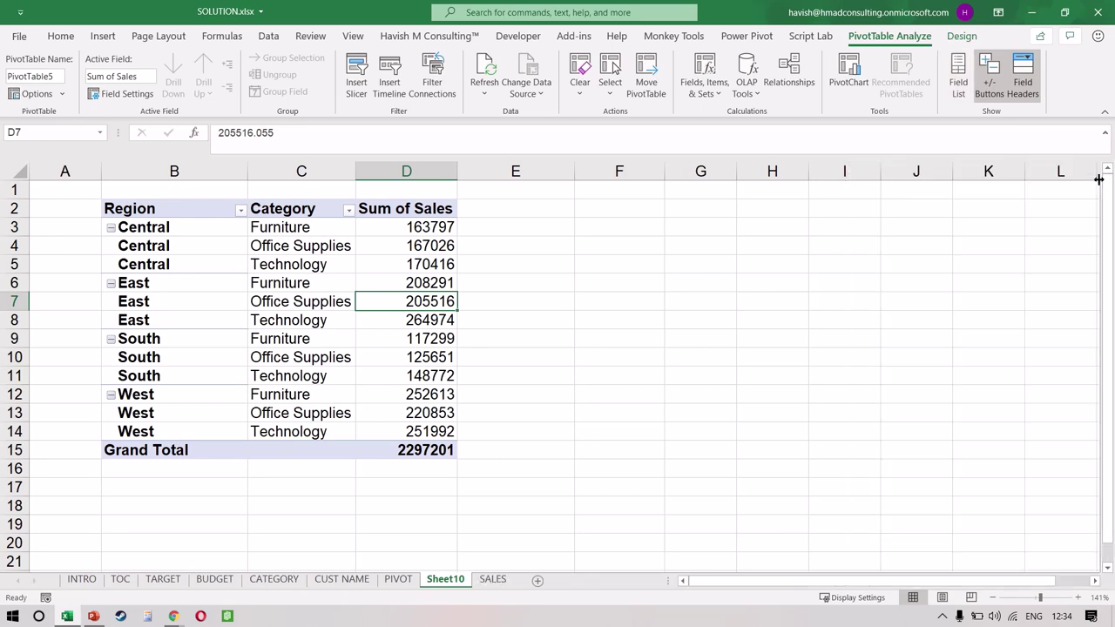
{"action": "left_click", "coordinate": [963, 91]}
{"action": "left_click", "coordinate": [963, 91]}
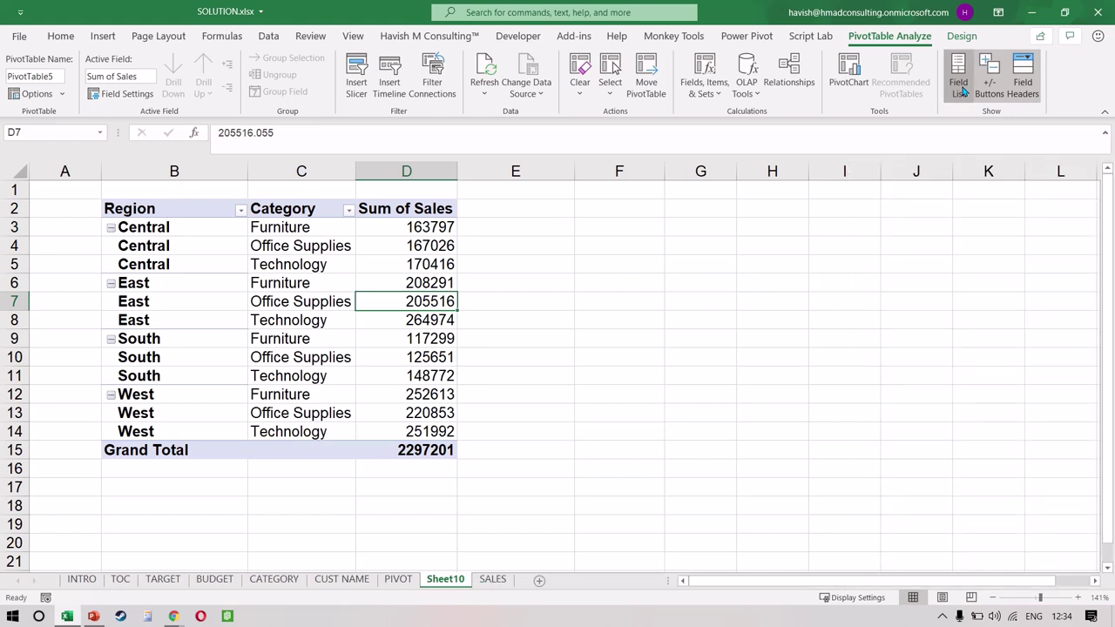
{"action": "left_click", "coordinate": [962, 90]}
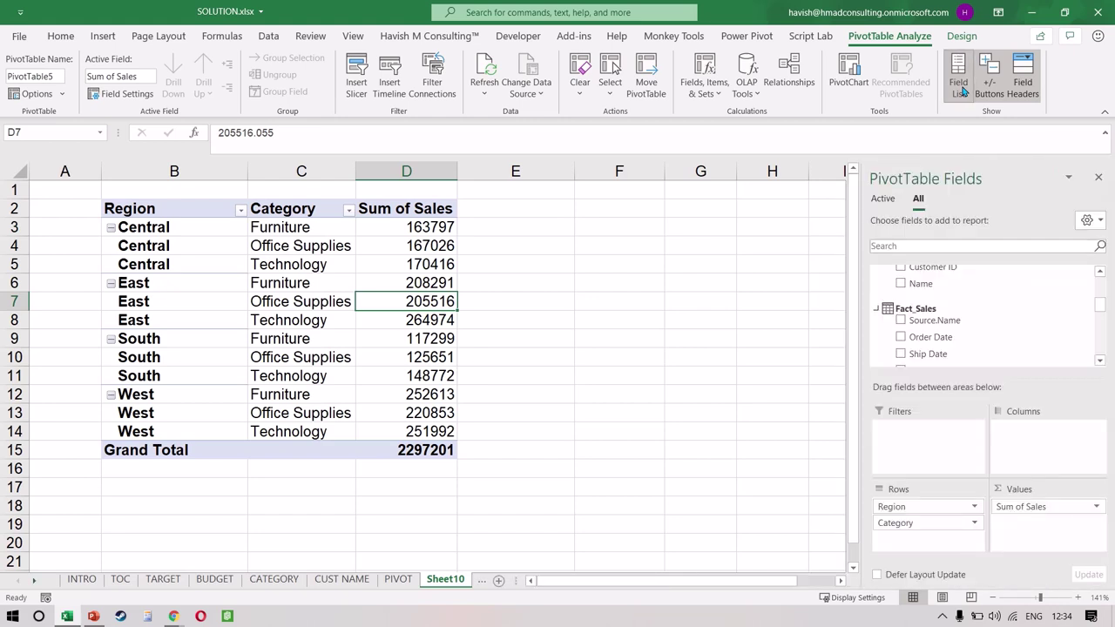
Switch the field list layout to Areas Section Only (2 by 2) and on to Fields Section Only.
{"action": "left_click", "coordinate": [1089, 221]}
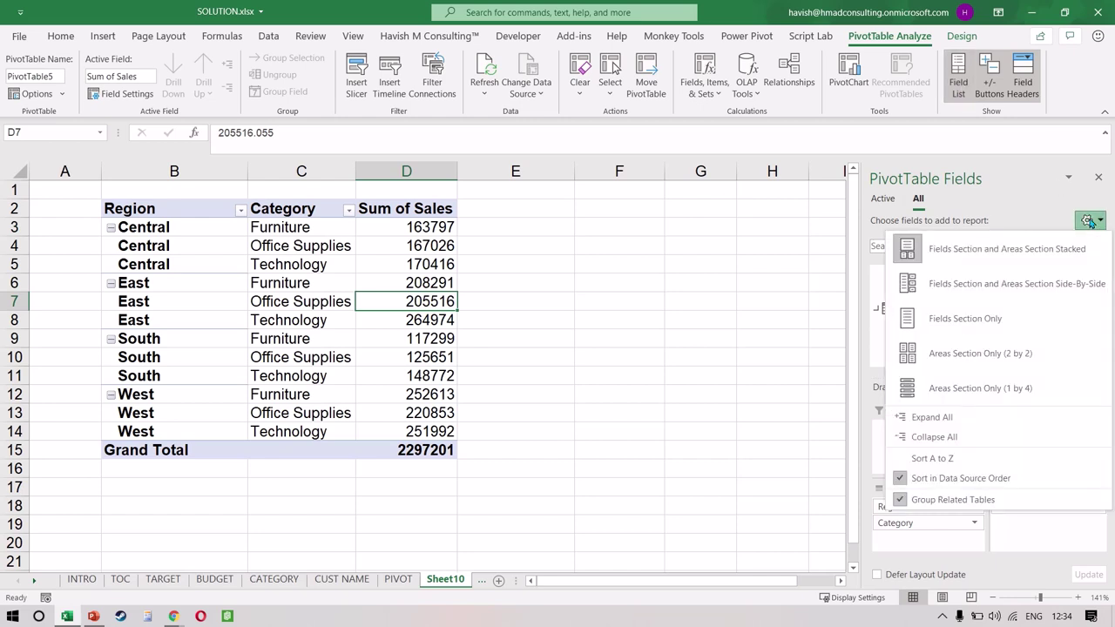
{"action": "left_click", "coordinate": [504, 380]}
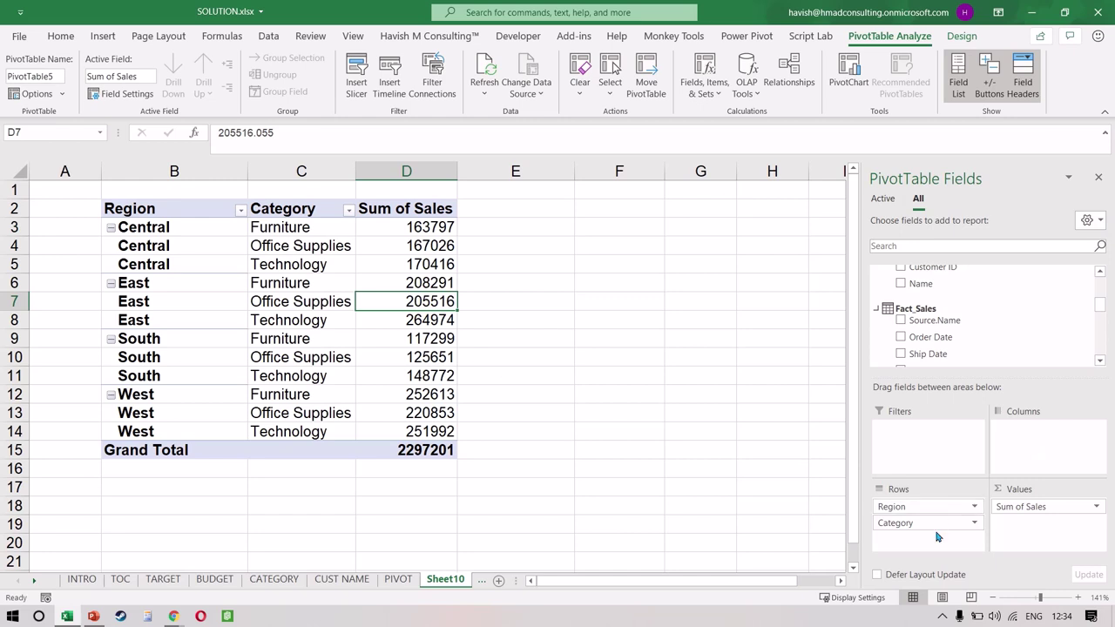
{"action": "left_click", "coordinate": [1096, 223]}
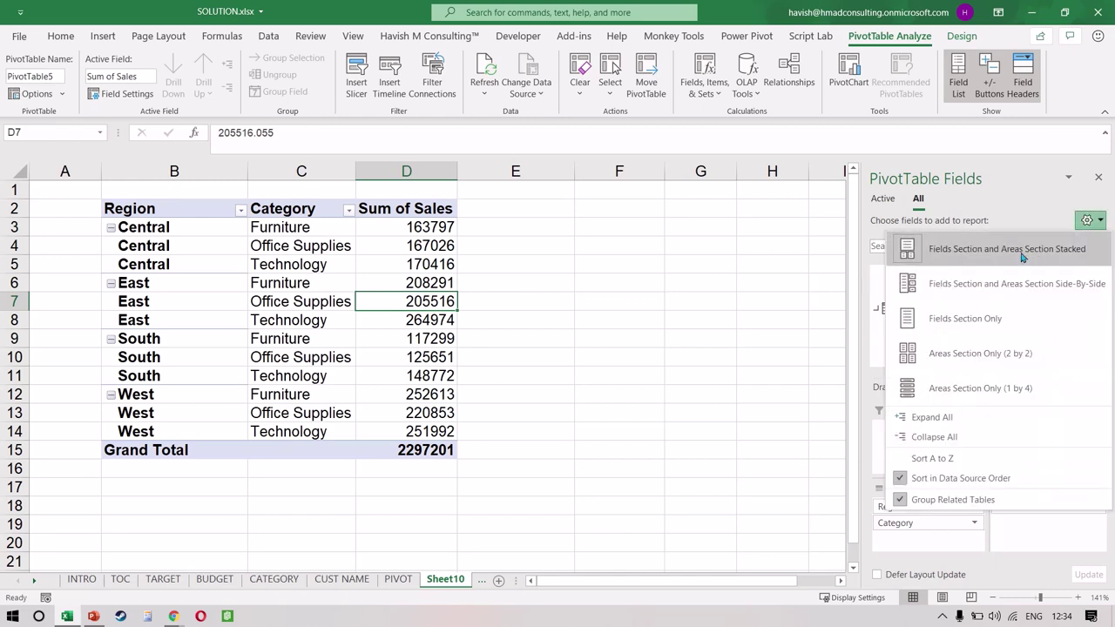
{"action": "left_click", "coordinate": [1017, 353]}
{"action": "left_click", "coordinate": [1087, 199]}
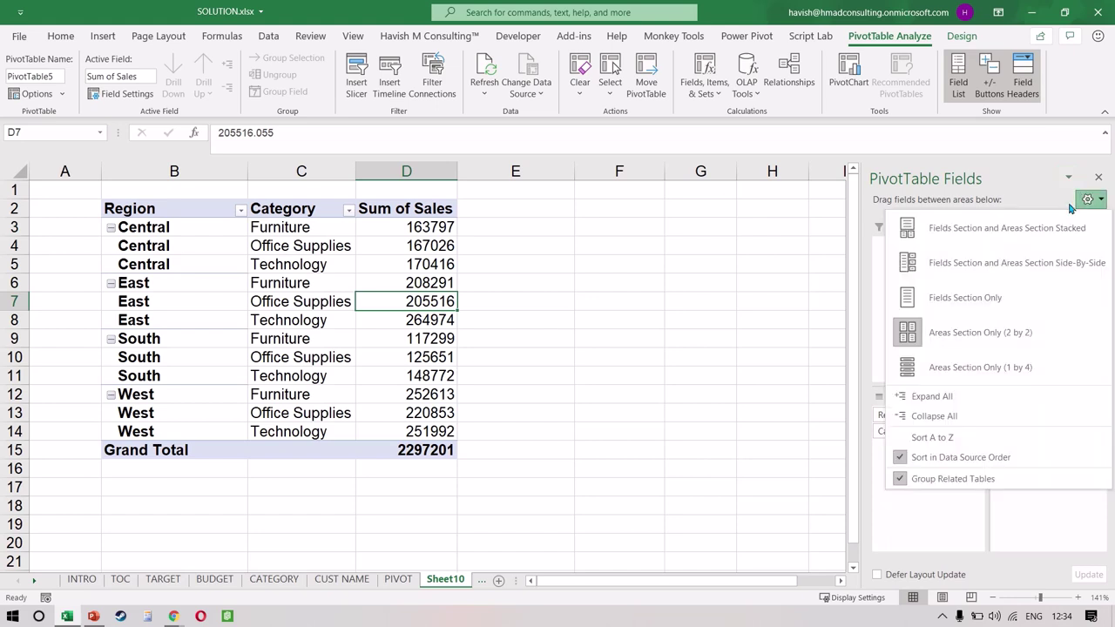
{"action": "left_click", "coordinate": [958, 297]}
Arrange the fields and areas sections side by side and widen the PivotTable Fields pane.
{"action": "left_click", "coordinate": [1089, 220]}
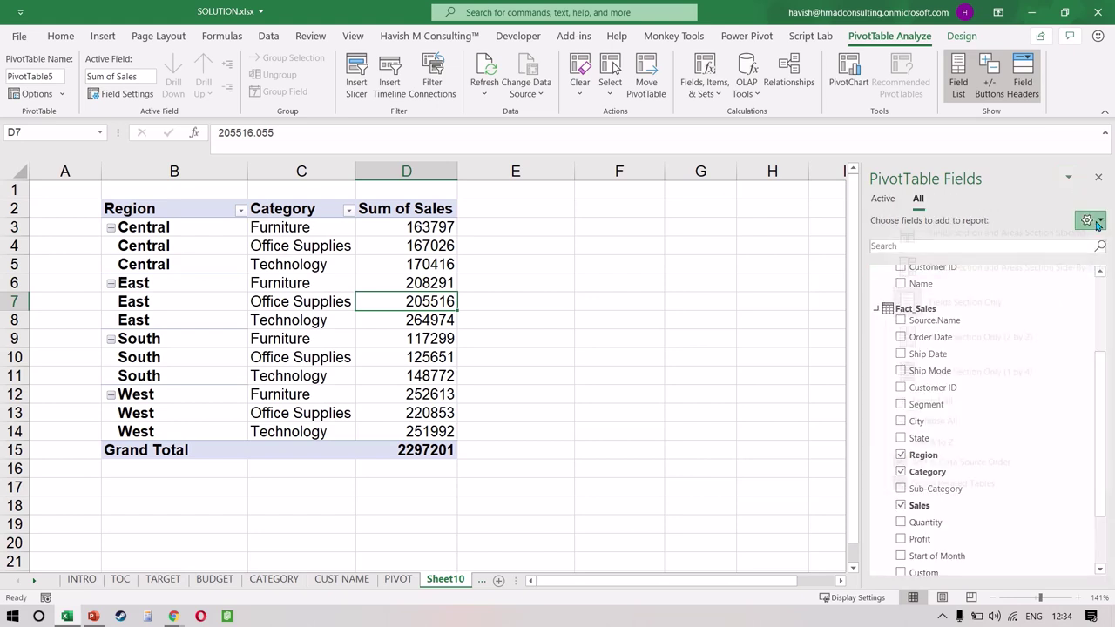
{"action": "left_click", "coordinate": [1000, 280]}
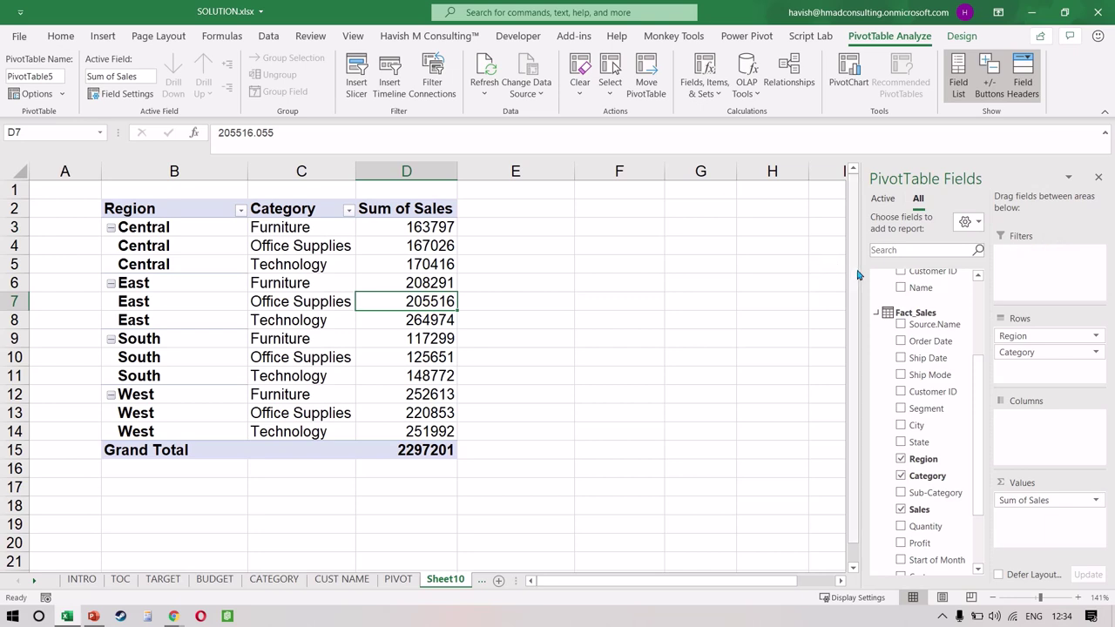
{"action": "left_click_drag", "start_coordinate": [861, 269], "coordinate": [752, 269]}
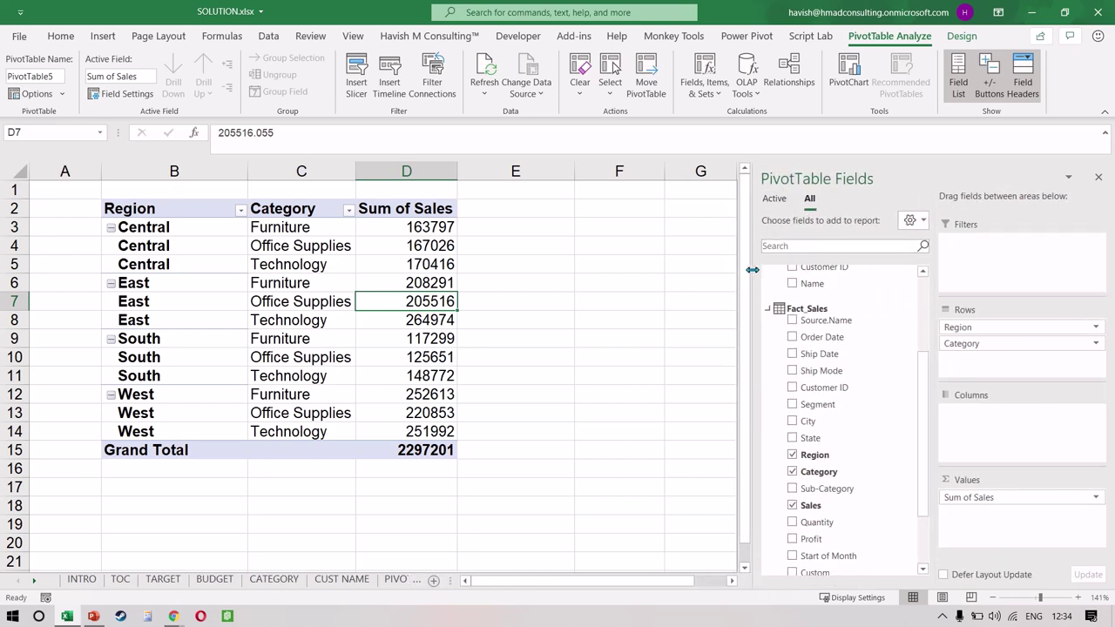
{"action": "scroll", "coordinate": [832, 401], "scroll_direction": "down", "scroll_amount": 3}
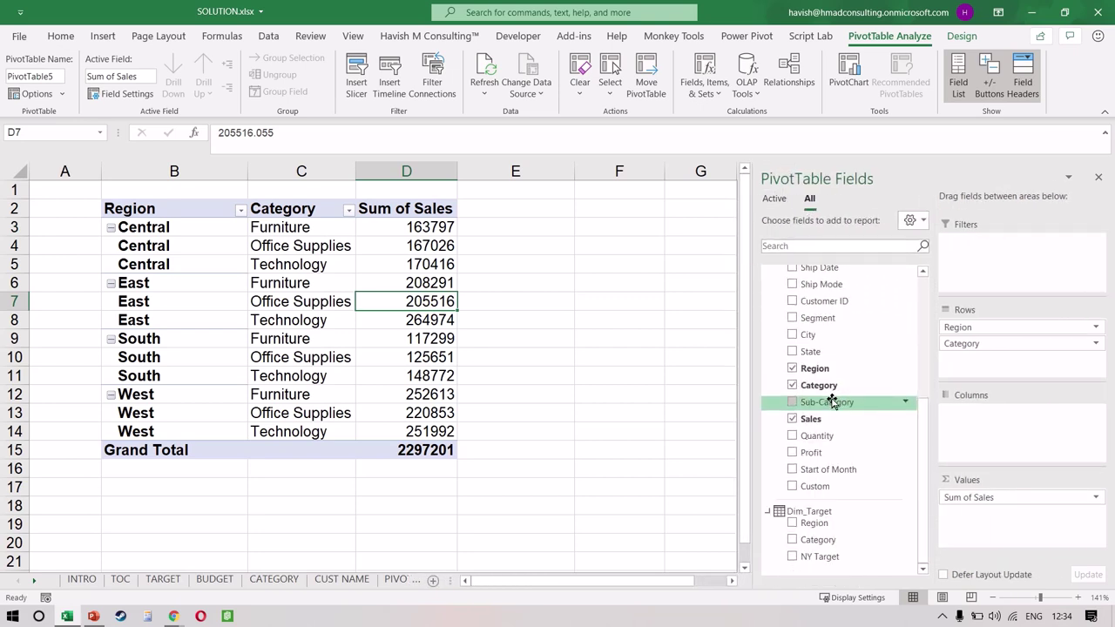
{"action": "left_click", "coordinate": [911, 220]}
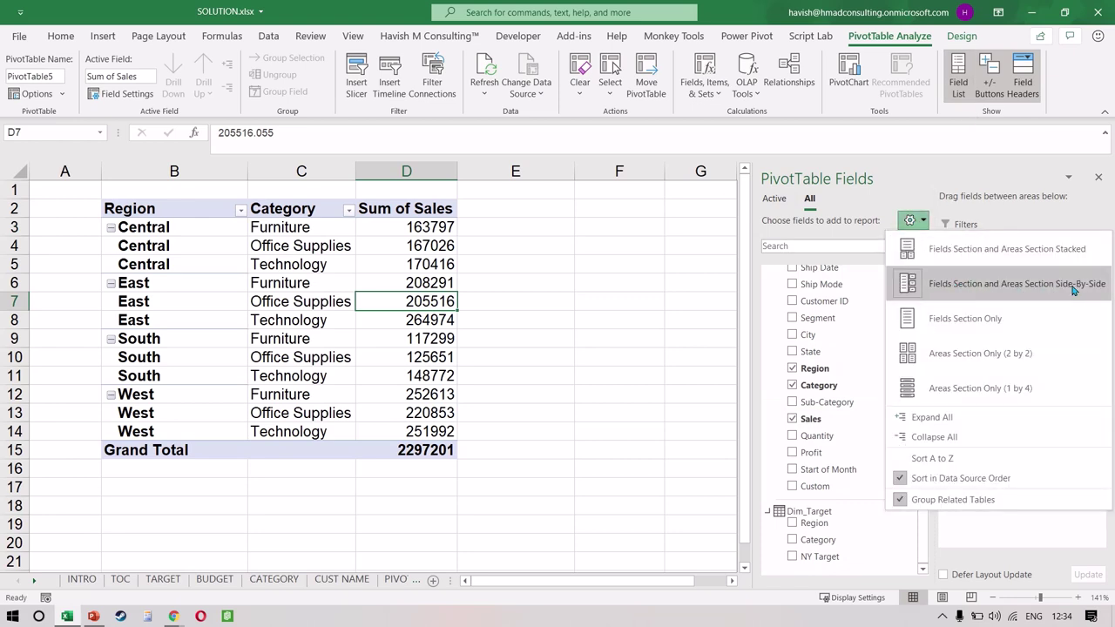
{"action": "left_click", "coordinate": [570, 318]}
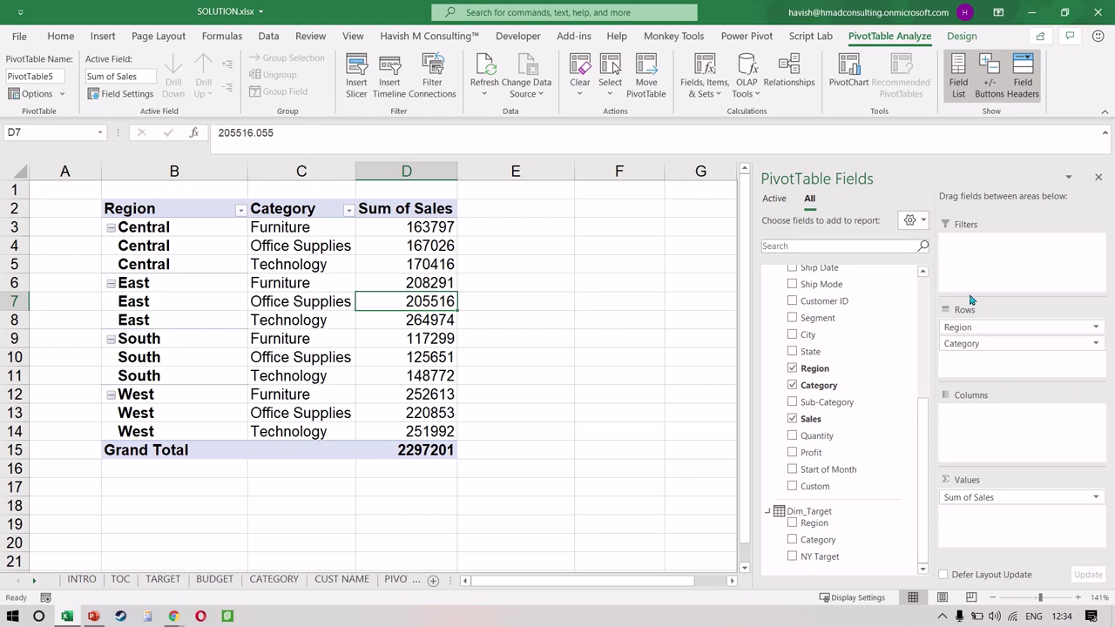
Return the field list to the stacked fields and areas layout and narrow the pane.
{"action": "left_click", "coordinate": [912, 221]}
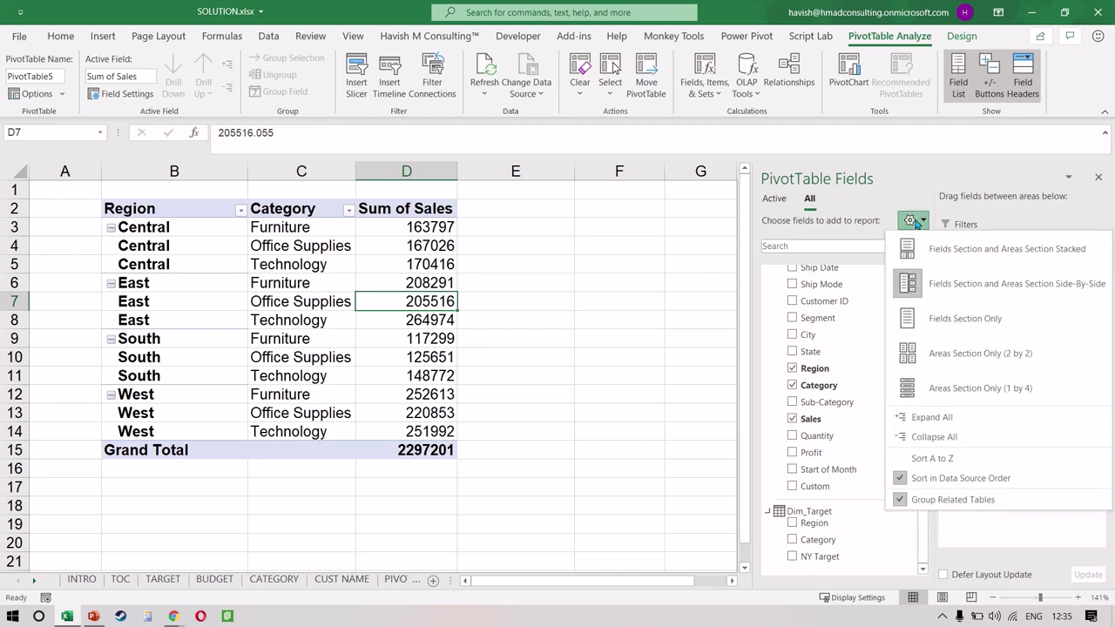
{"action": "left_click", "coordinate": [940, 248]}
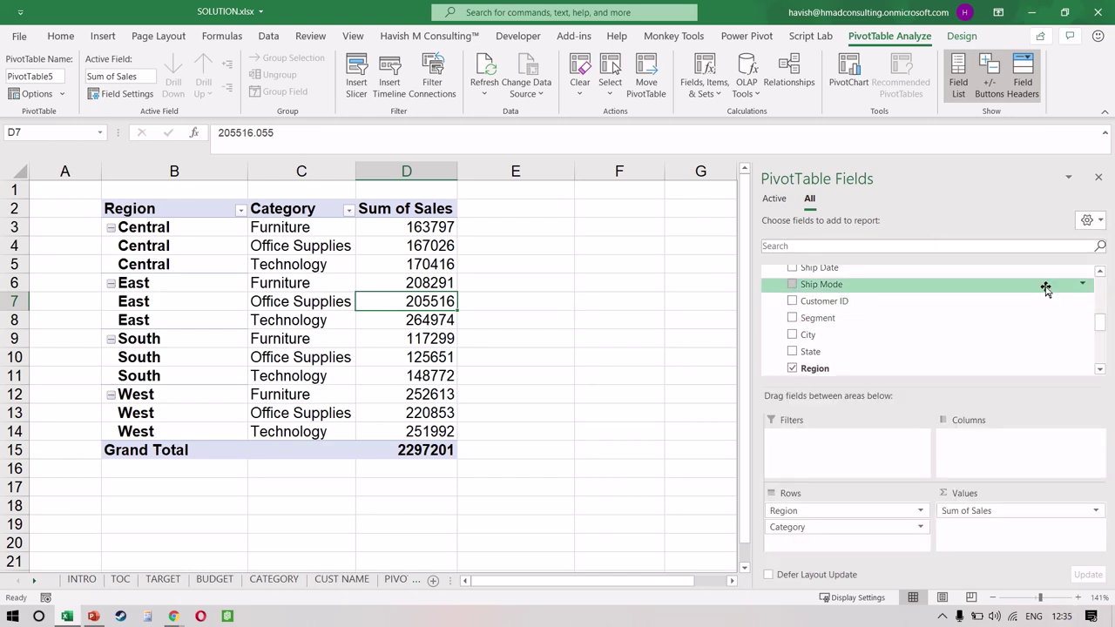
{"action": "left_click_drag", "start_coordinate": [749, 321], "coordinate": [898, 326]}
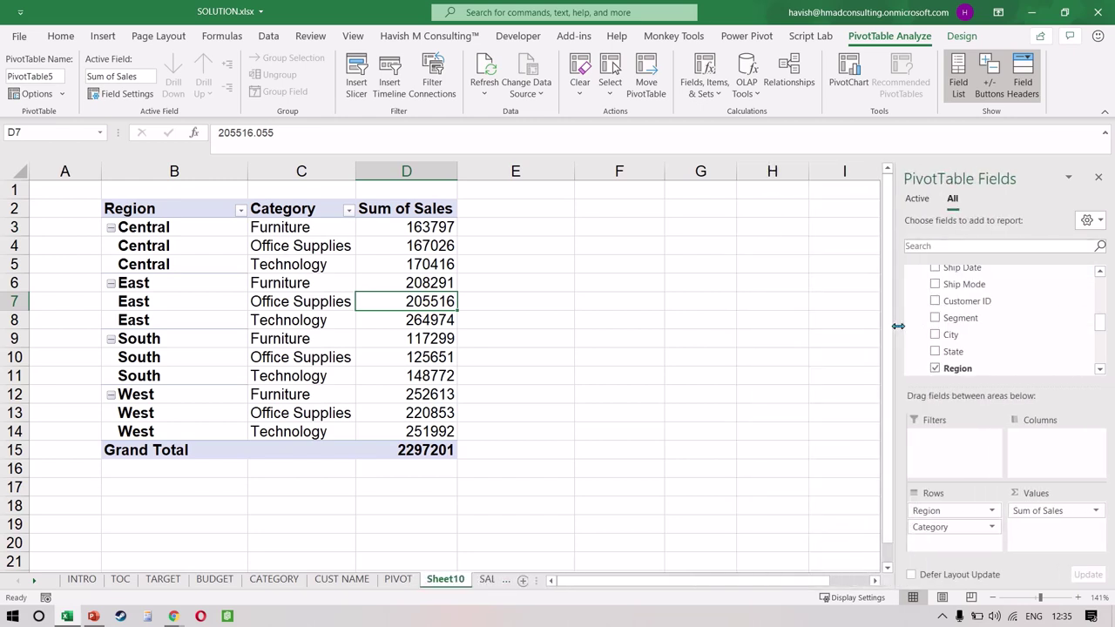
Add the Name field from Dim_Name to the PivotTable values, and undo the addition.
{"action": "left_click", "coordinate": [344, 302]}
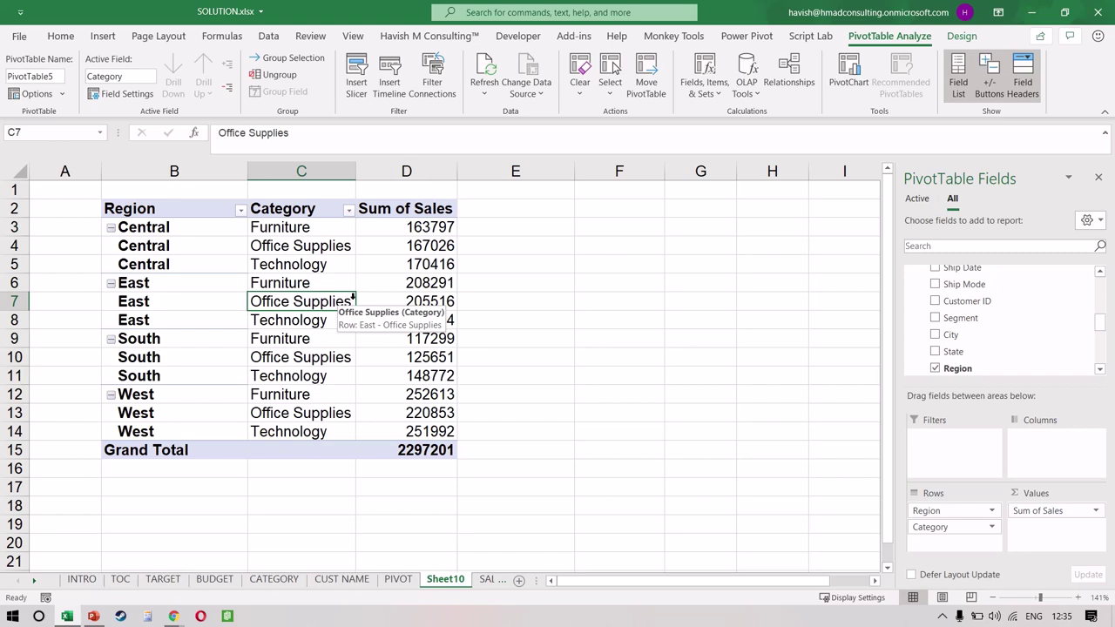
{"action": "left_click_drag", "start_coordinate": [448, 228], "coordinate": [444, 359]}
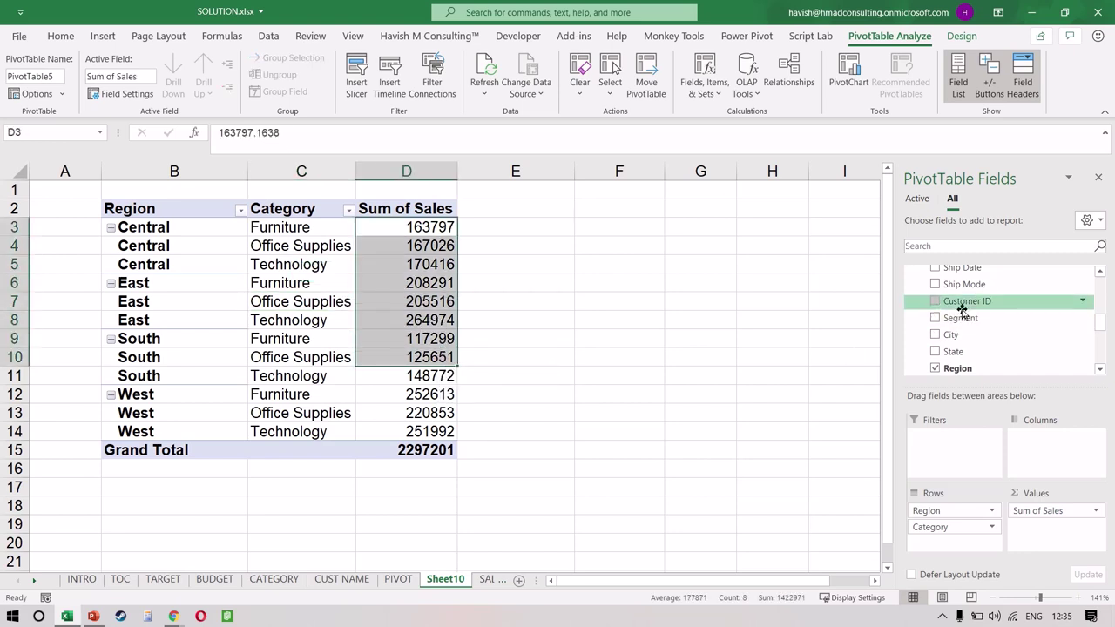
{"action": "scroll", "coordinate": [989, 318], "scroll_direction": "up", "scroll_amount": 6}
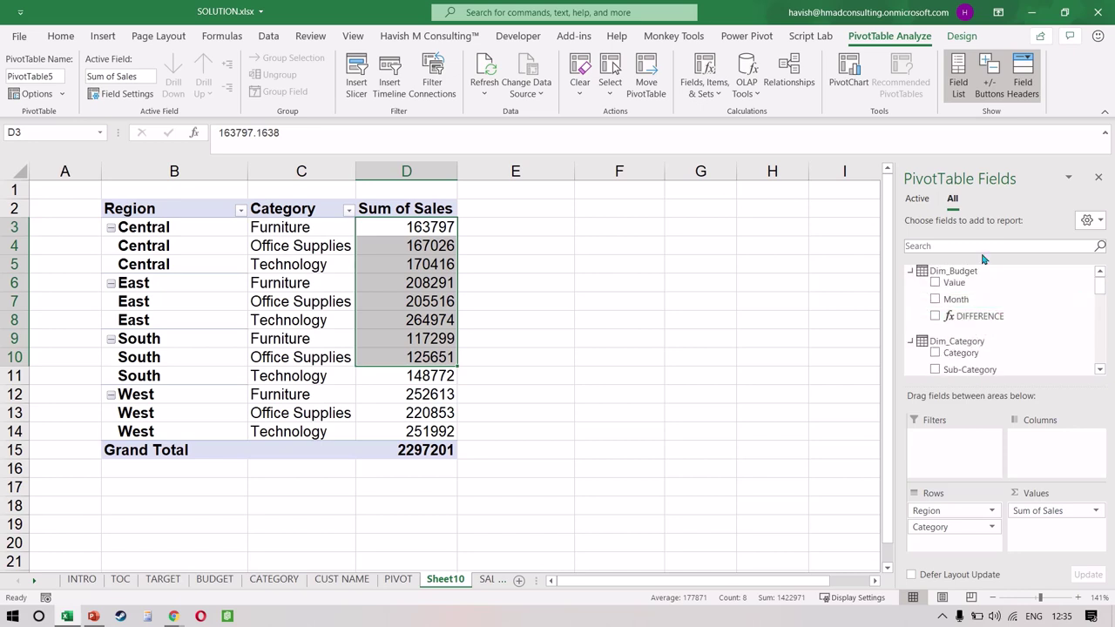
{"action": "scroll", "coordinate": [993, 305], "scroll_direction": "down", "scroll_amount": 1}
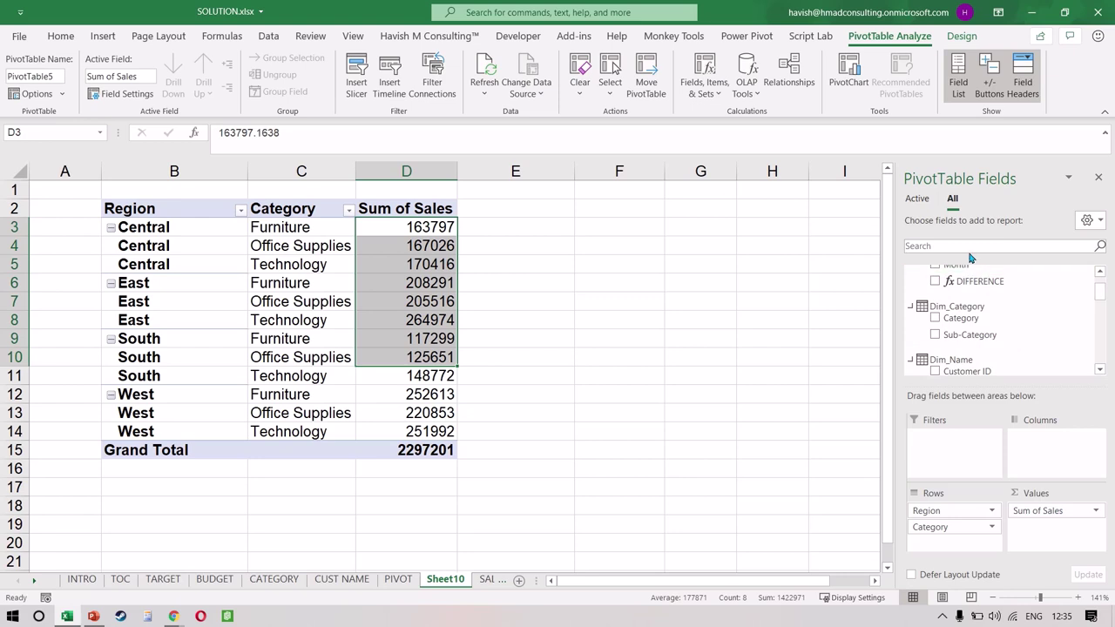
{"action": "left_click", "coordinate": [1099, 371]}
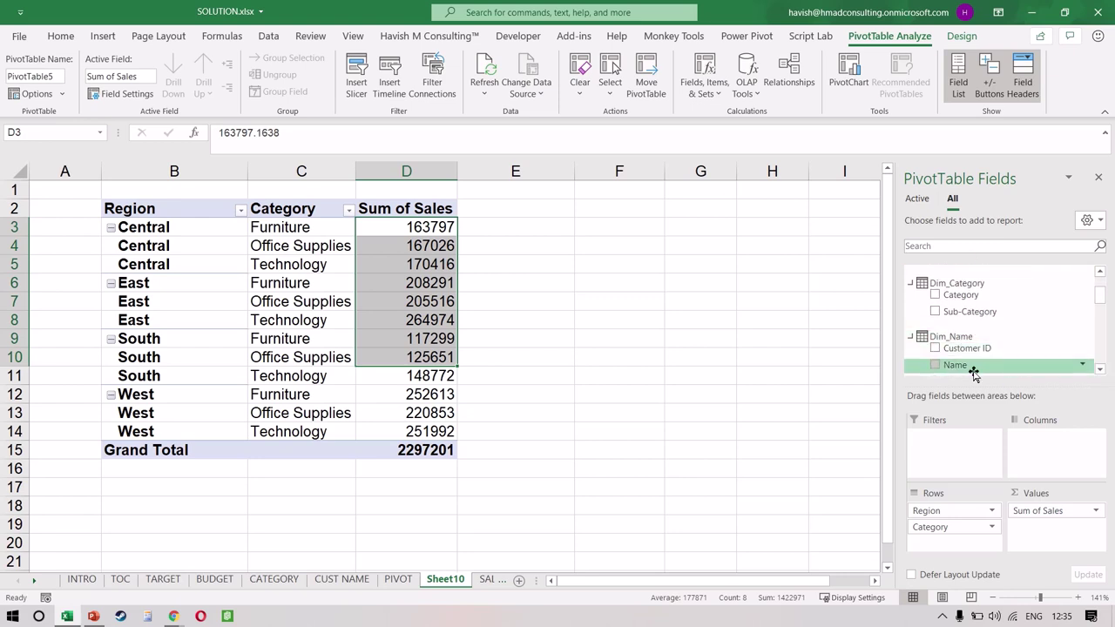
{"action": "left_click_drag", "start_coordinate": [973, 367], "coordinate": [1077, 544]}
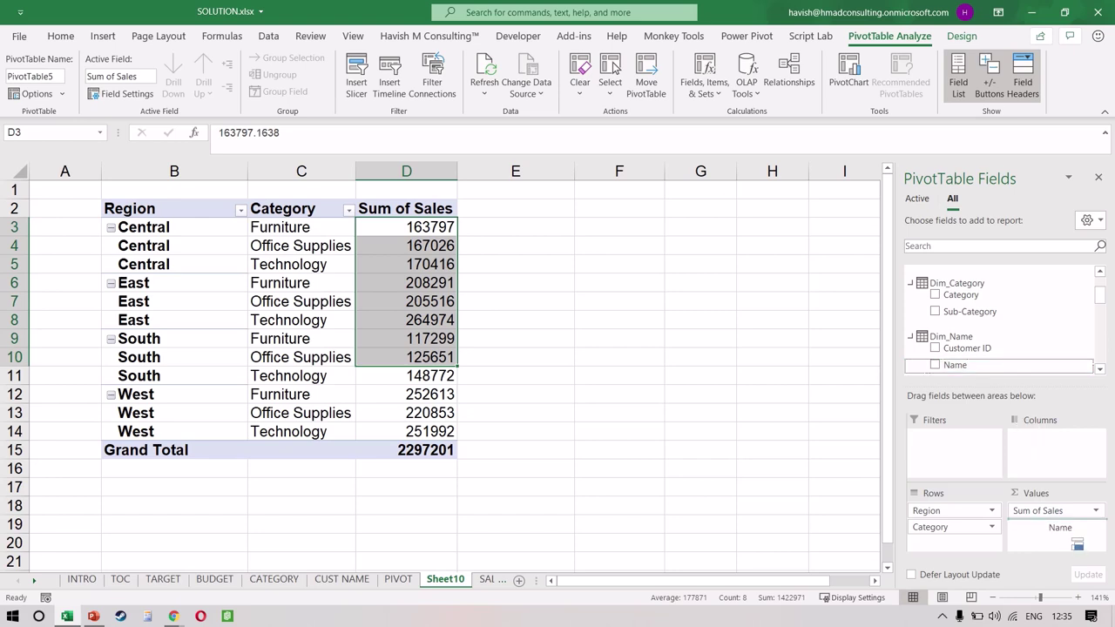
{"action": "left_click_drag", "start_coordinate": [1077, 544], "coordinate": [1058, 523]}
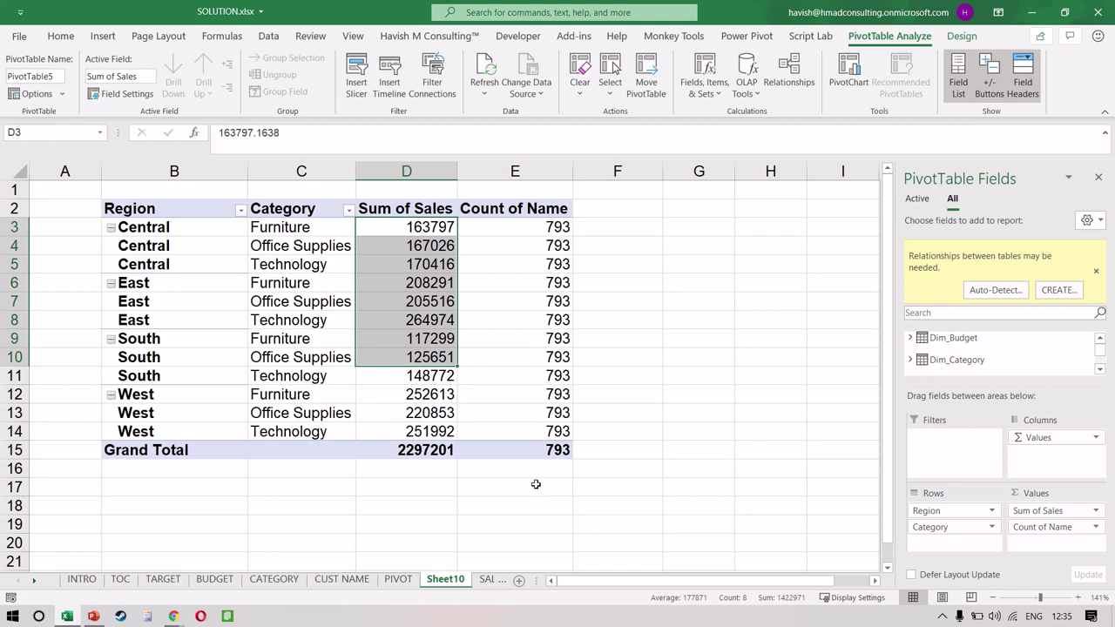
{"action": "key", "text": "ctrl+z"}
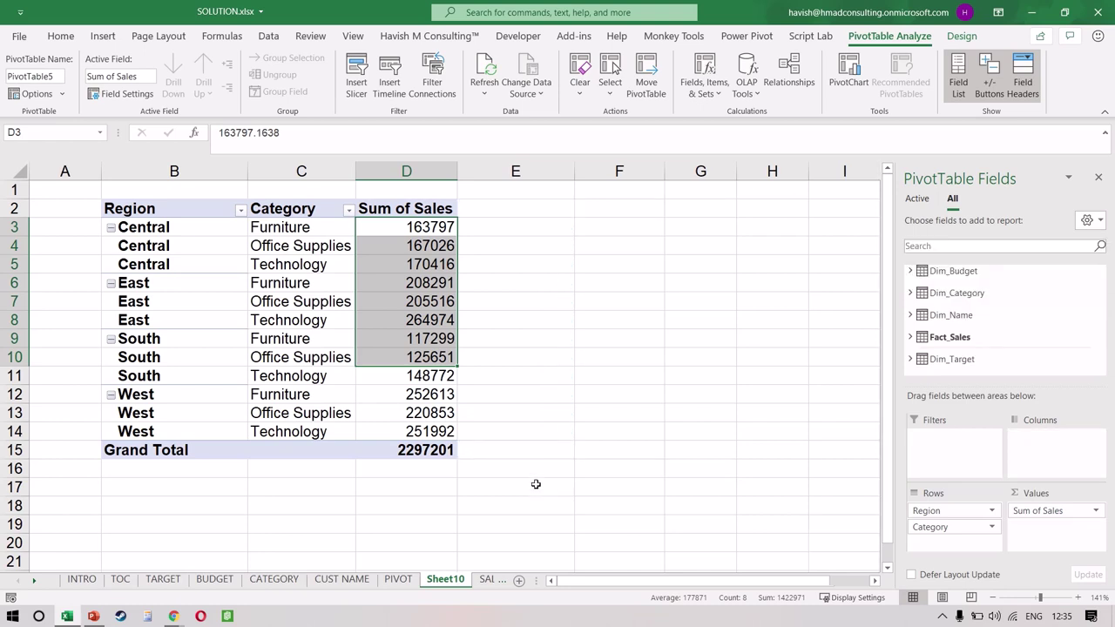
Look through the Summarize Values By options for the sales value in cell D3.
{"action": "left_click", "coordinate": [430, 315]}
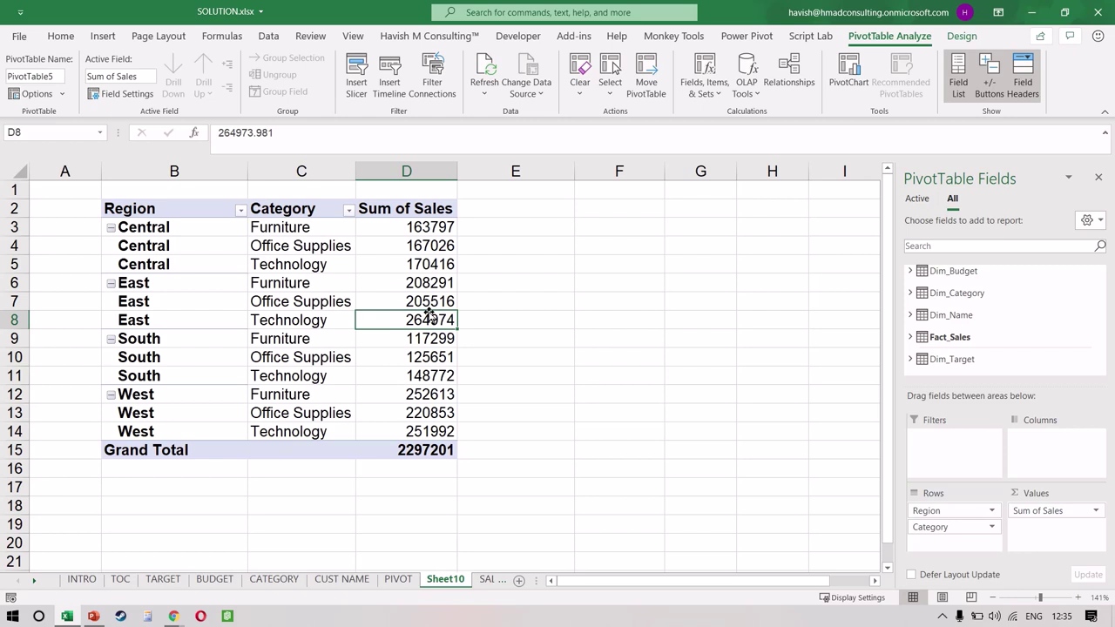
{"action": "left_click", "coordinate": [397, 232]}
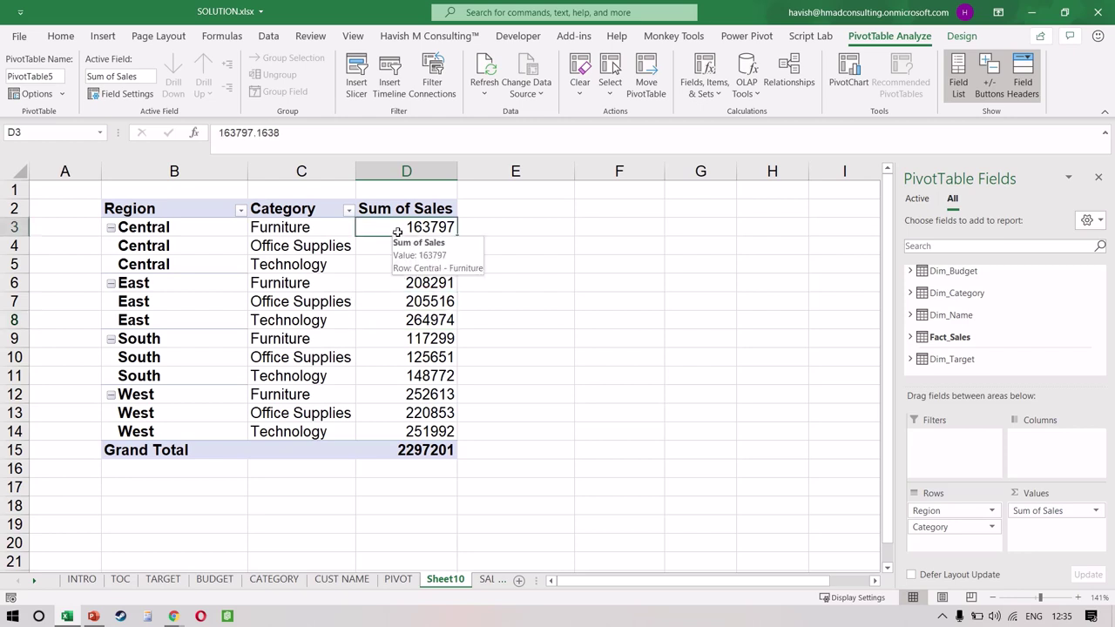
{"action": "right_click", "coordinate": [397, 233]}
{"action": "mouse_move", "coordinate": [498, 383]}
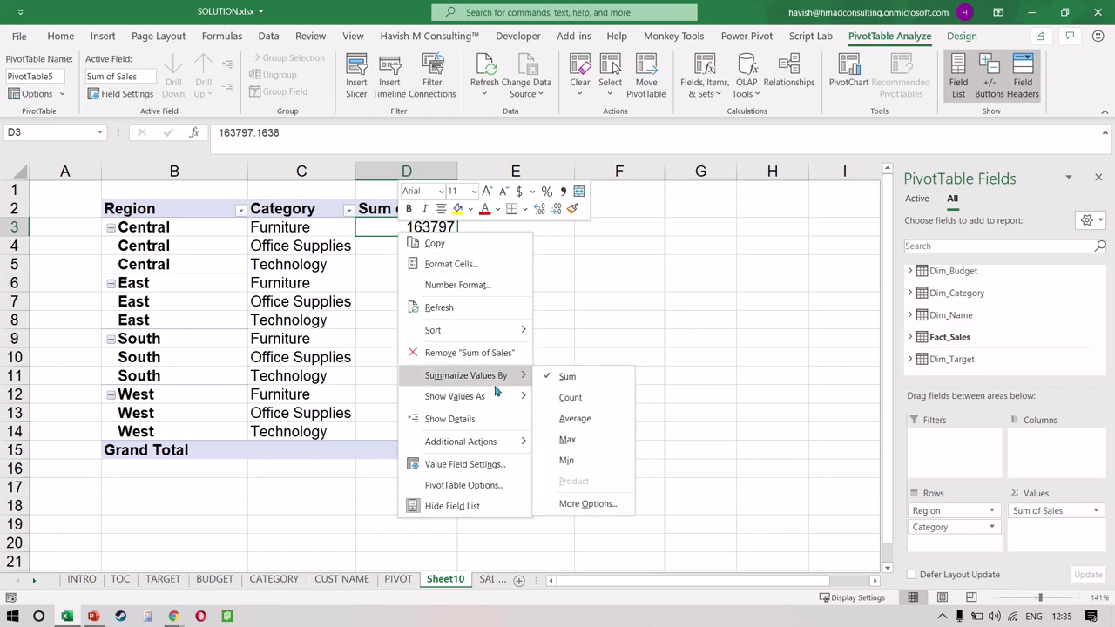
{"action": "left_click", "coordinate": [600, 396]}
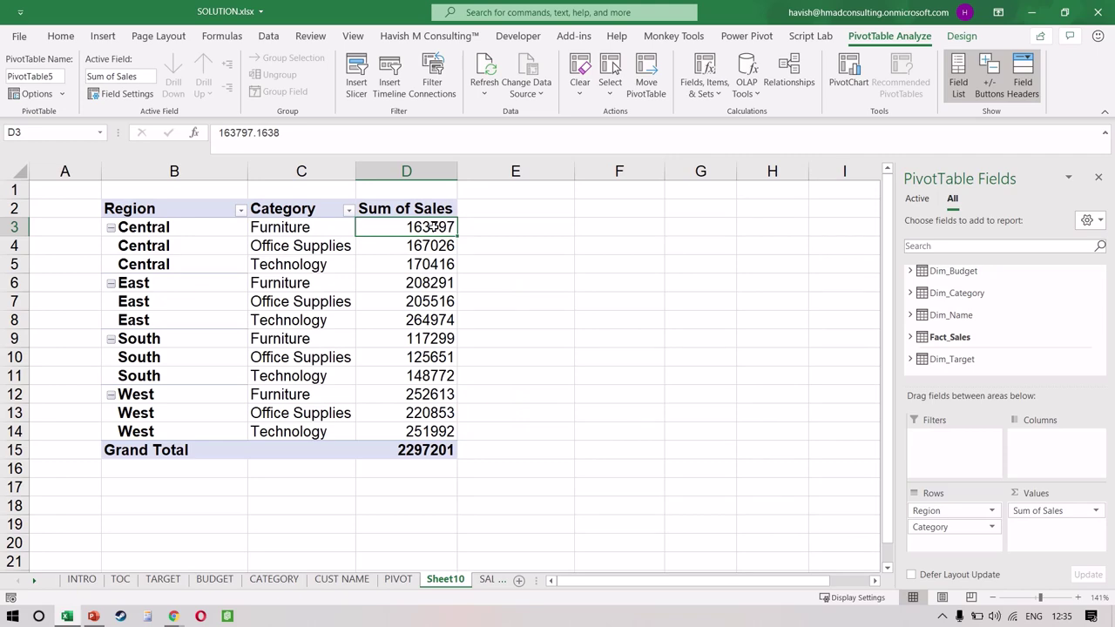
Summarize the sales values in the PivotTable by Average, and undo the change.
{"action": "right_click", "coordinate": [435, 228]}
{"action": "mouse_move", "coordinate": [559, 381]}
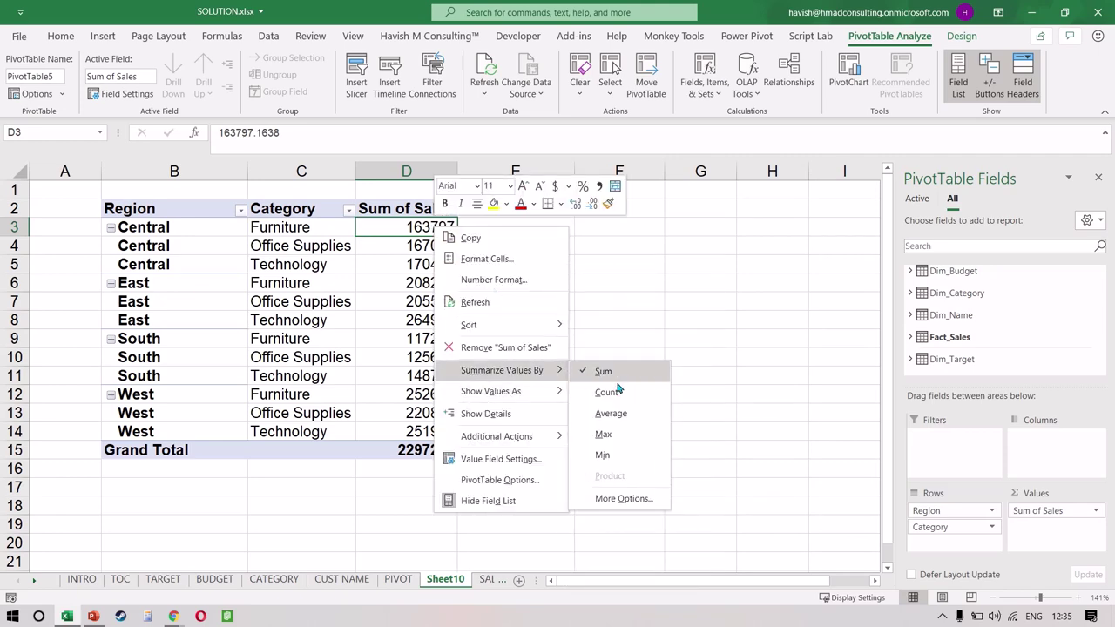
{"action": "left_click", "coordinate": [613, 413]}
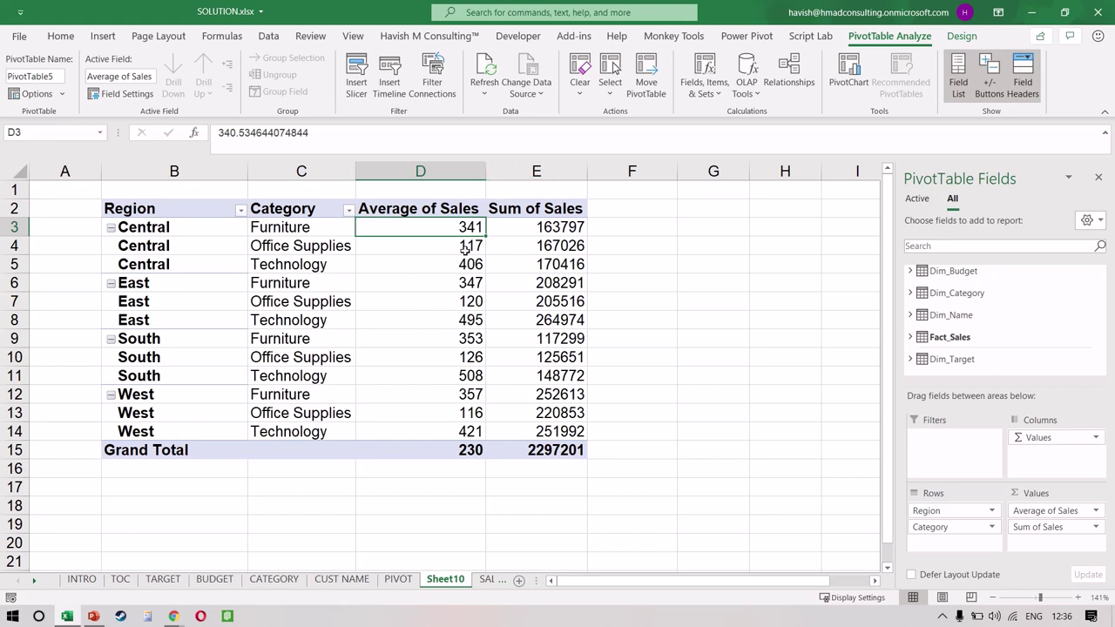
{"action": "key", "text": "ctrl+z"}
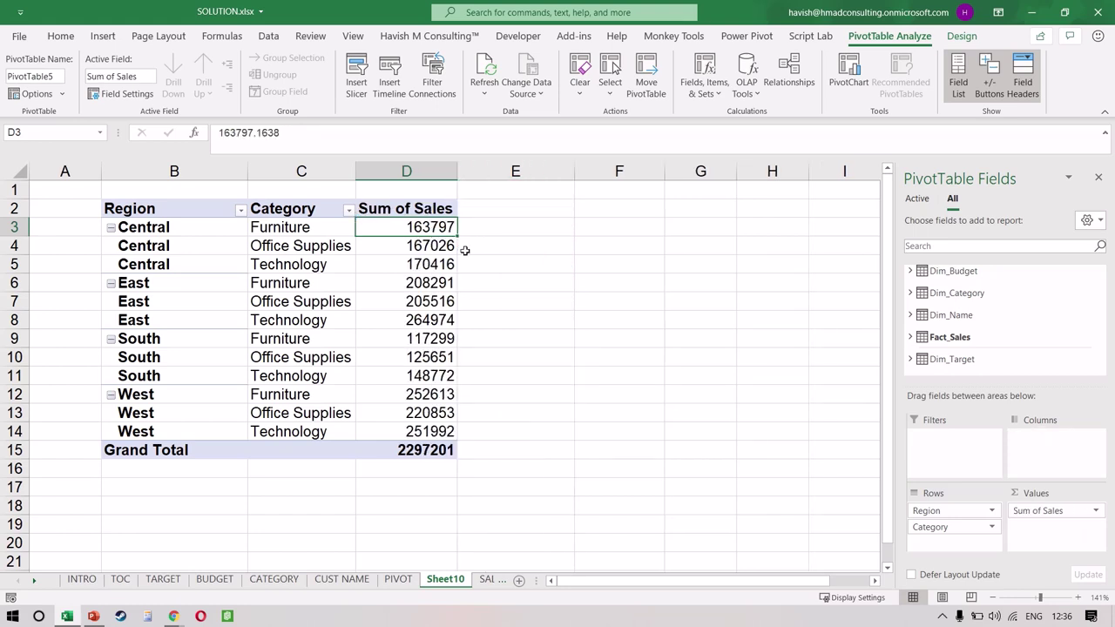
Copy the whole region and category PivotTable and paste the copy below it at cell B19.
{"action": "left_click", "coordinate": [339, 303]}
{"action": "key", "text": "ctrl+a"}
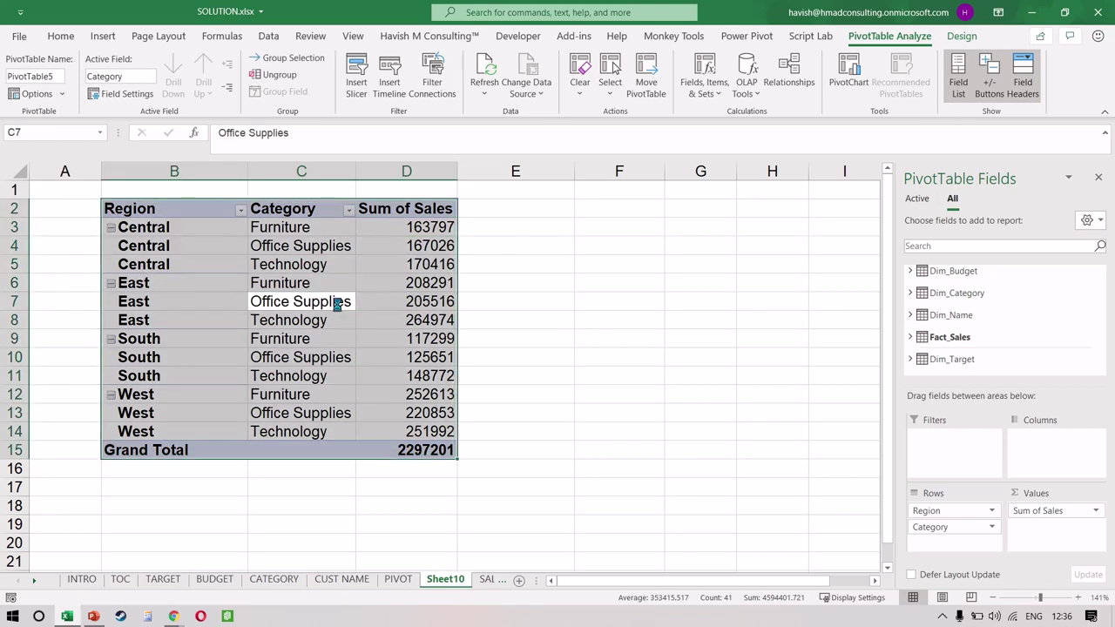
{"action": "key", "text": "ctrl+c"}
{"action": "left_click", "coordinate": [154, 488]}
{"action": "left_click", "coordinate": [157, 518]}
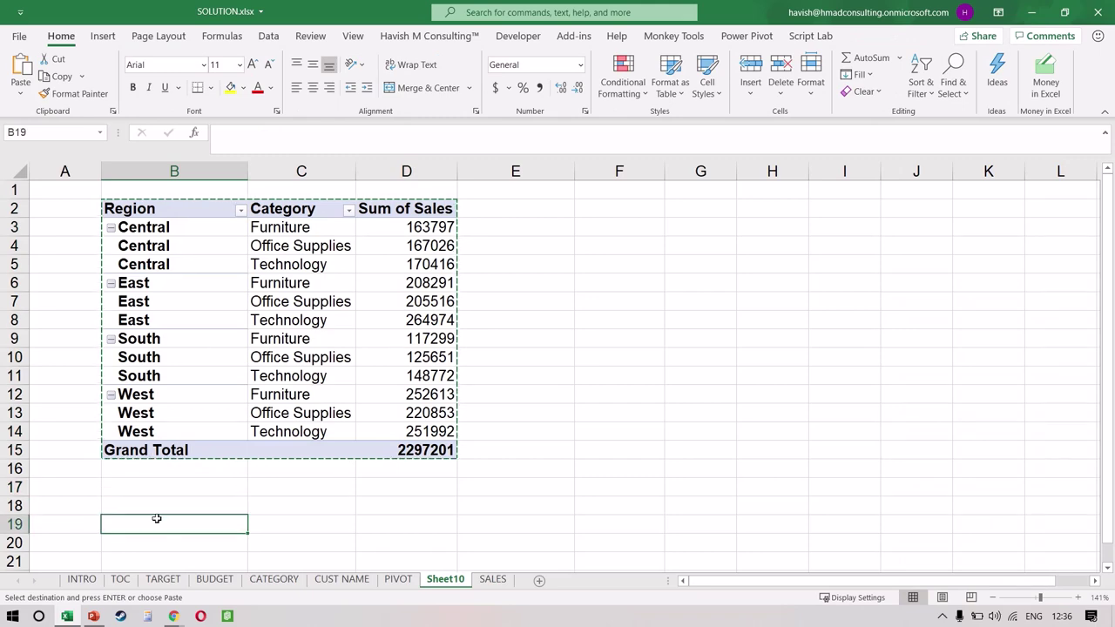
{"action": "key", "text": "ctrl+v"}
{"action": "scroll", "coordinate": [157, 519], "scroll_direction": "down", "scroll_amount": 1}
Rename the original PivotTable as my1.
{"action": "left_click", "coordinate": [343, 349]}
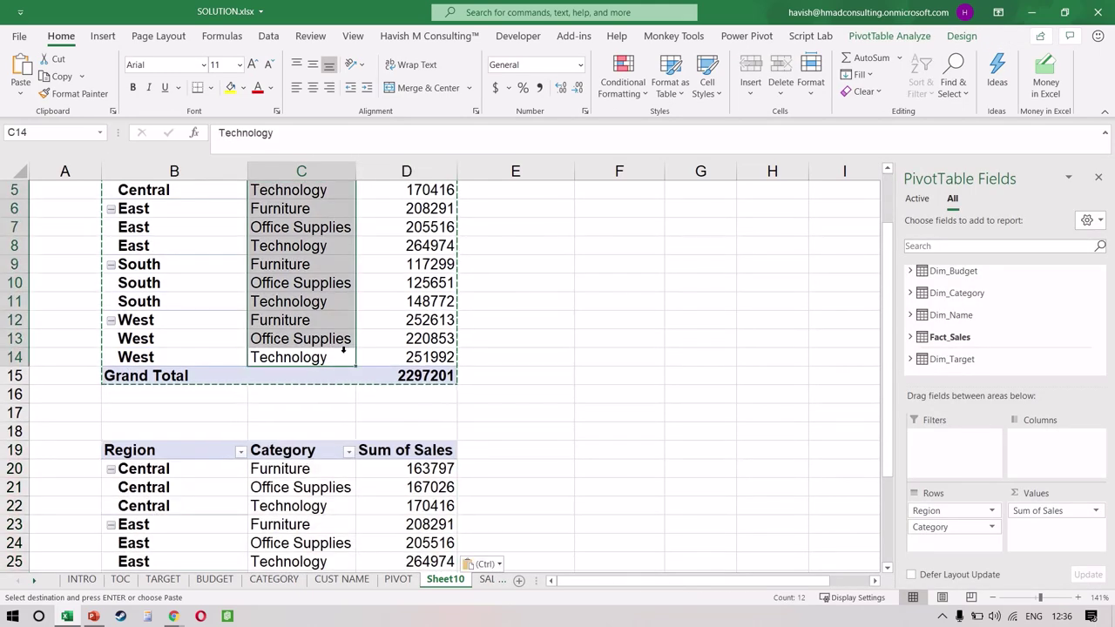
{"action": "left_click", "coordinate": [366, 344]}
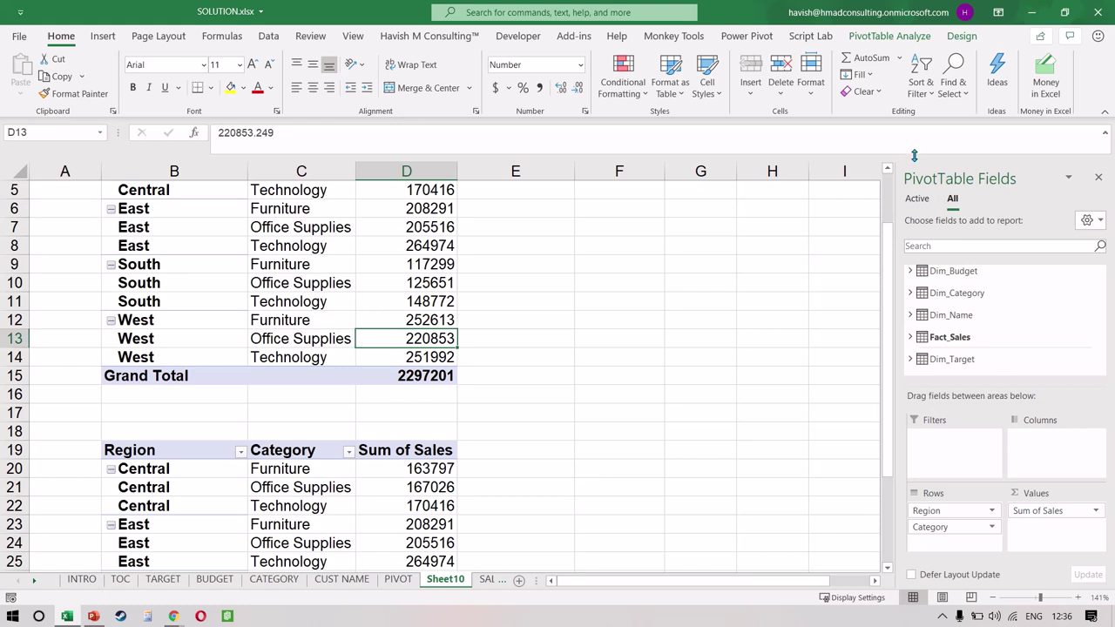
{"action": "left_click", "coordinate": [890, 36]}
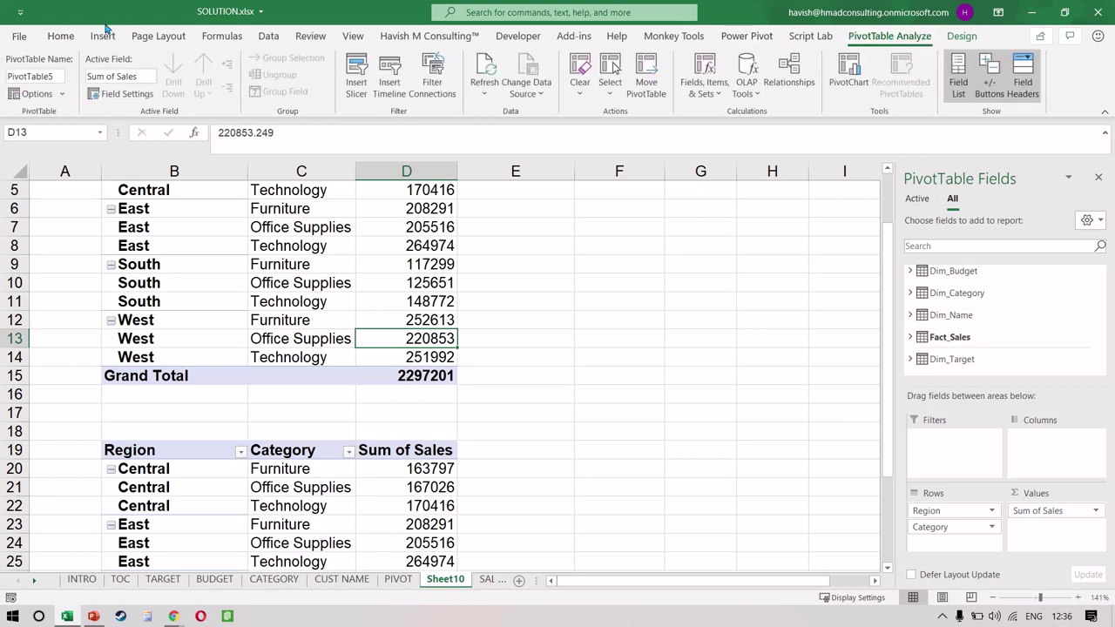
{"action": "left_click", "coordinate": [52, 77]}
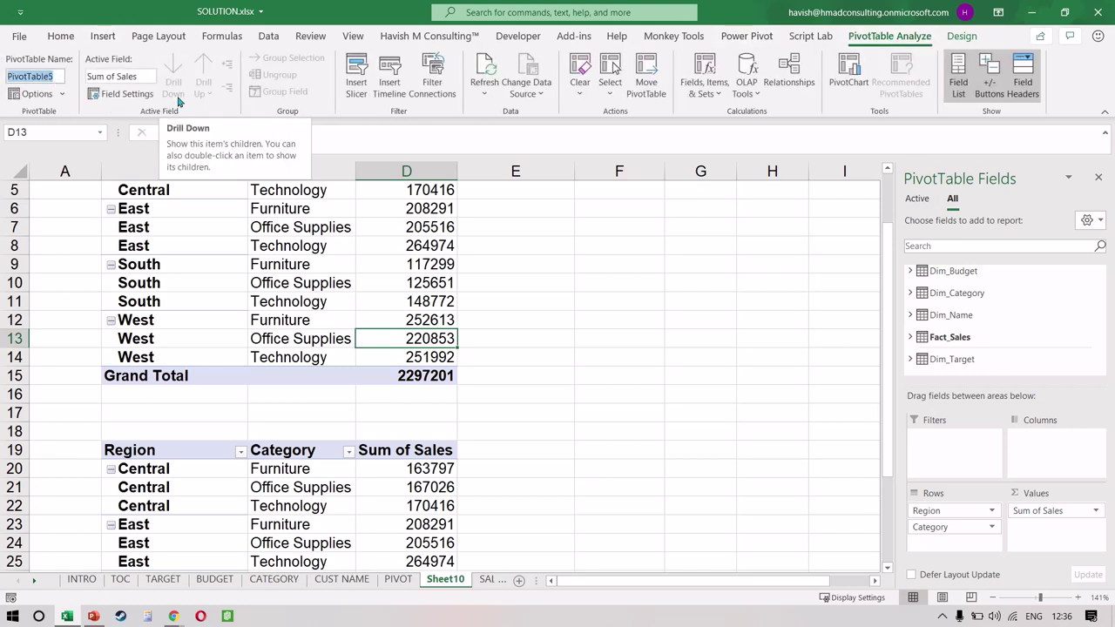
{"action": "type", "text": "my1"}
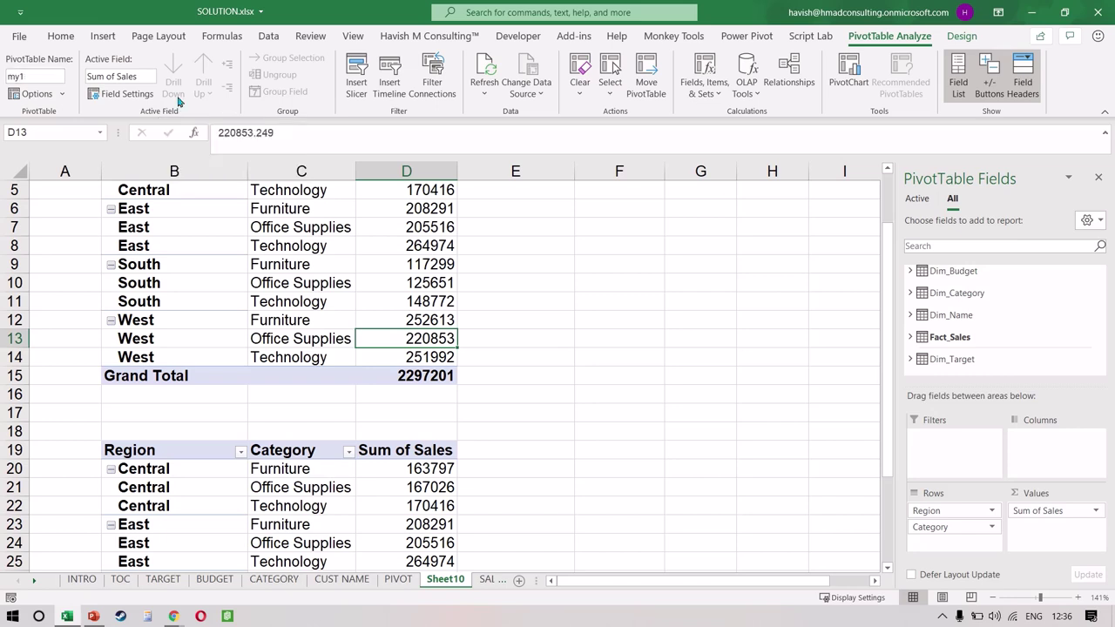
Rename the copied PivotTable at B19 as my2.
{"action": "left_click", "coordinate": [262, 488]}
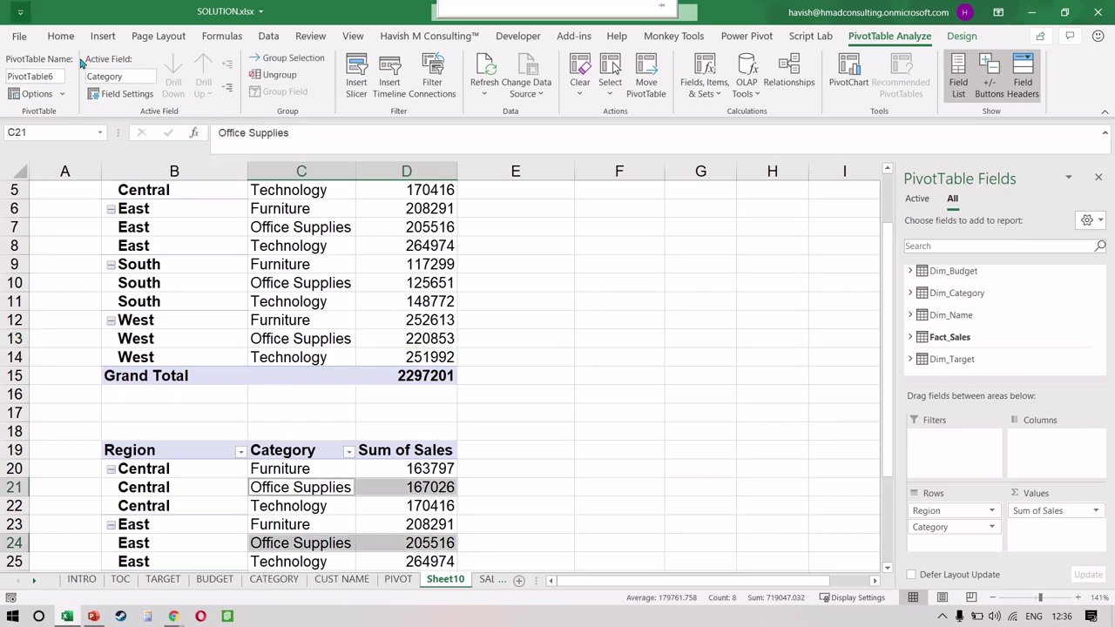
{"action": "left_click", "coordinate": [42, 77]}
{"action": "type", "text": "my2"}
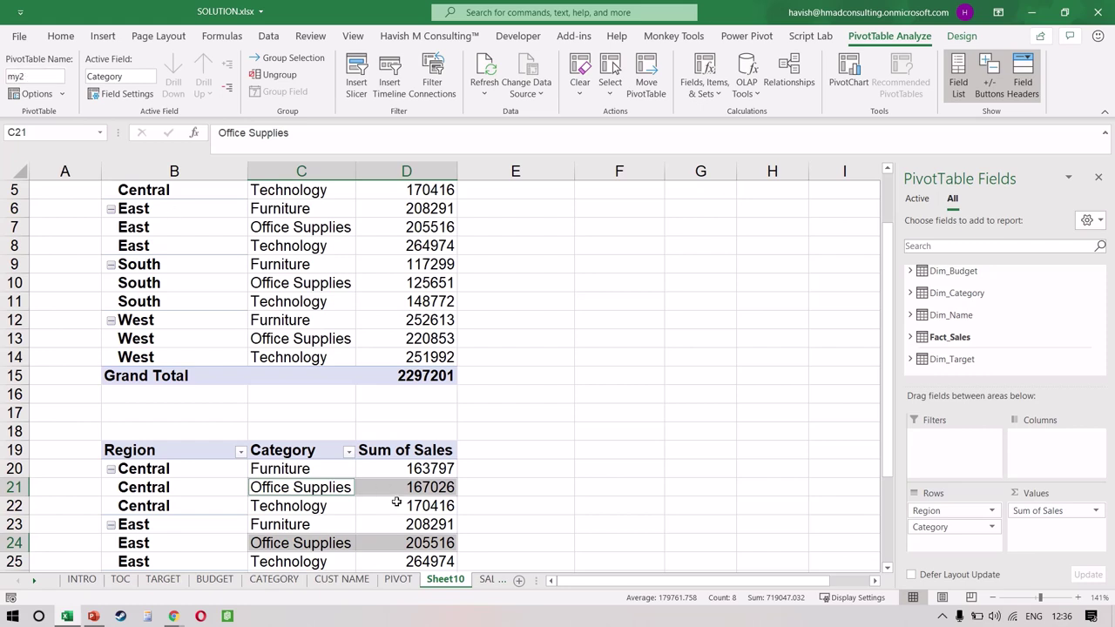
{"action": "left_click", "coordinate": [397, 503]}
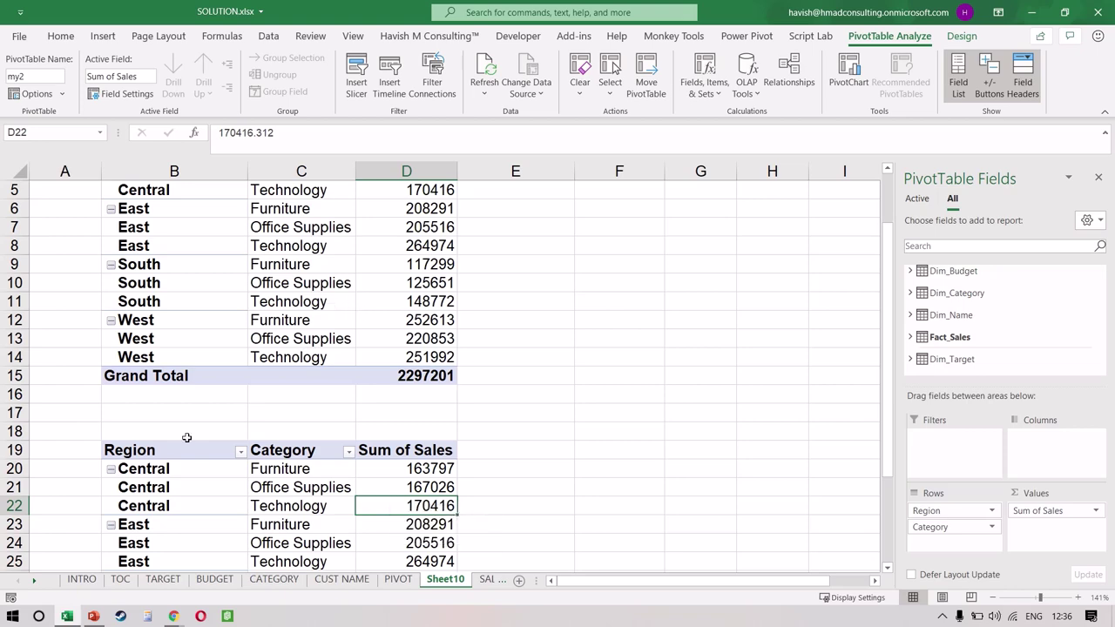
Remove the Category and Region fields from the rows of the my2 PivotTable.
{"action": "scroll", "coordinate": [323, 462], "scroll_direction": "down", "scroll_amount": 3}
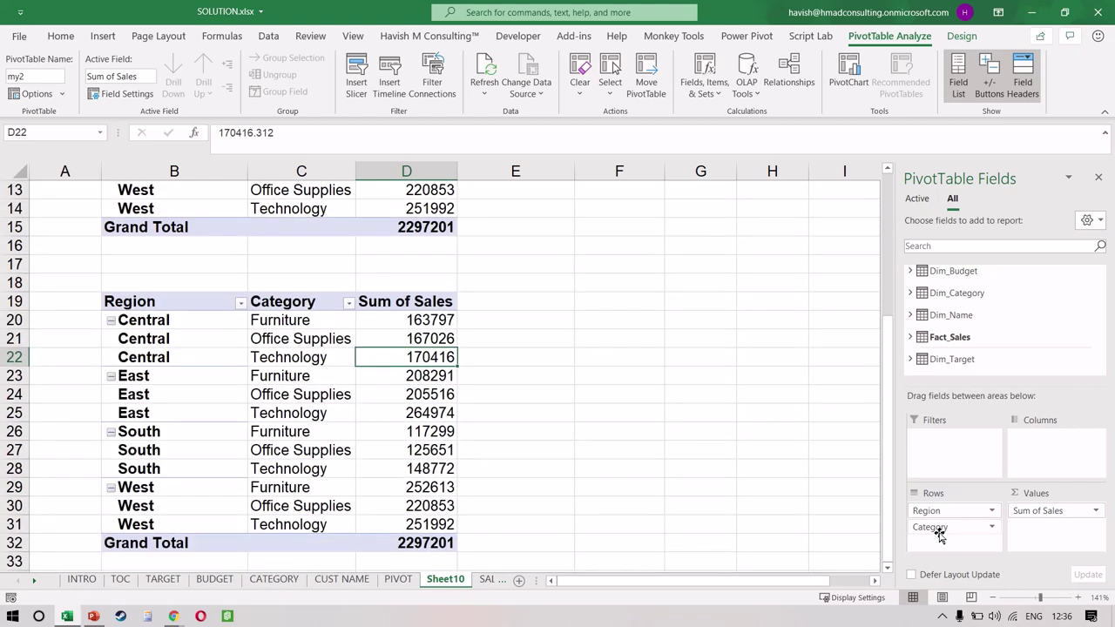
{"action": "left_click_drag", "start_coordinate": [938, 527], "coordinate": [524, 428]}
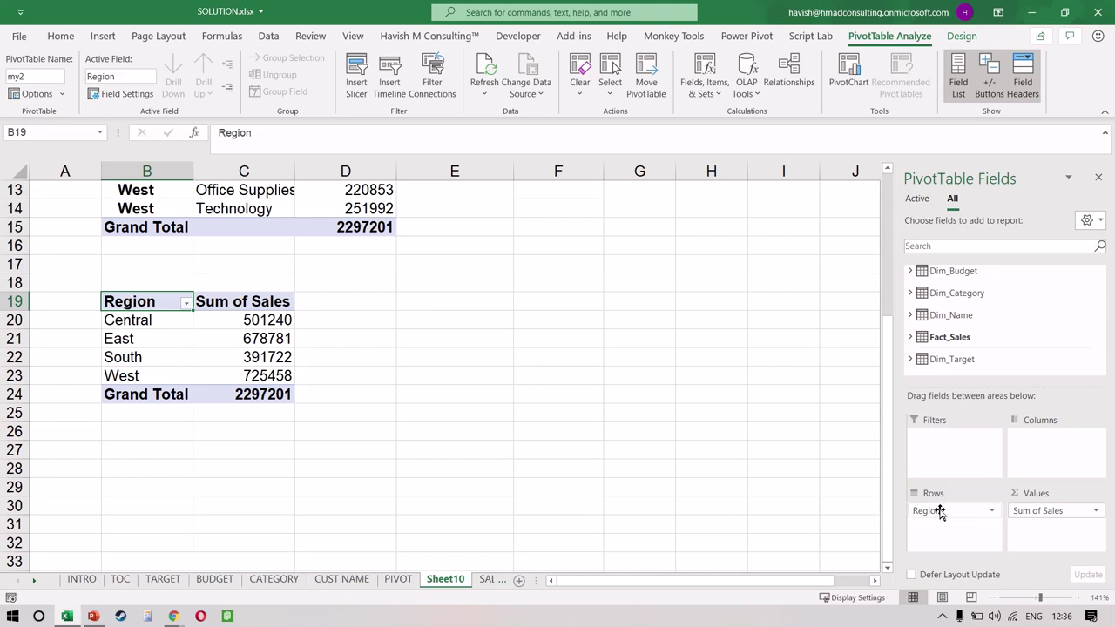
{"action": "left_click_drag", "start_coordinate": [939, 514], "coordinate": [749, 448]}
Search the field list for "sub" and add Sub-Category from Dim_Category to the rows of my2.
{"action": "left_click", "coordinate": [1030, 243]}
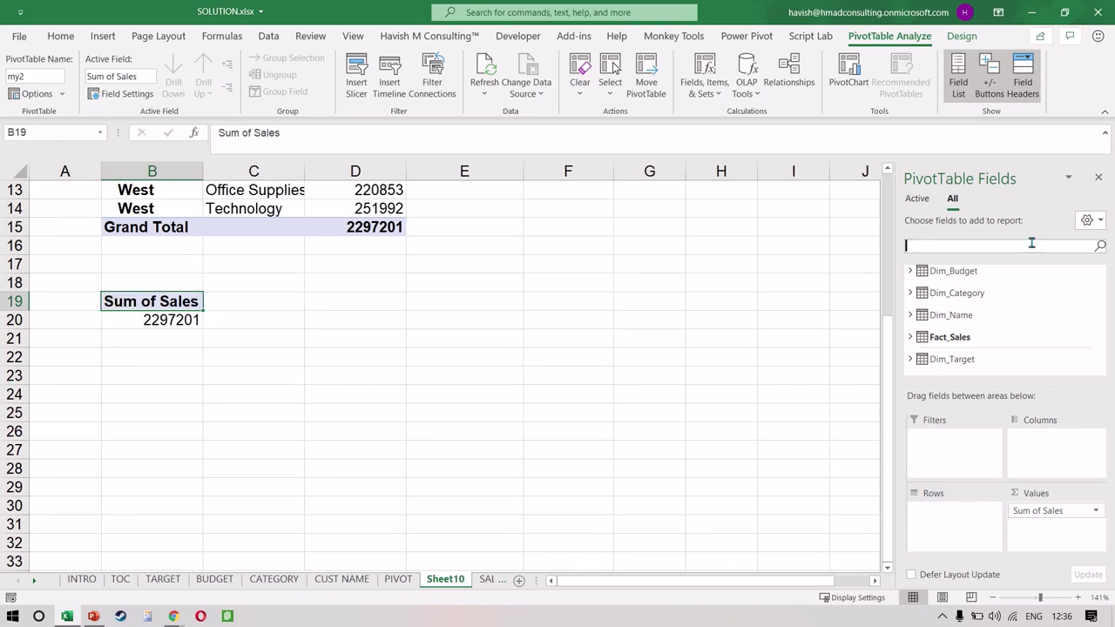
{"action": "type", "text": "sub"}
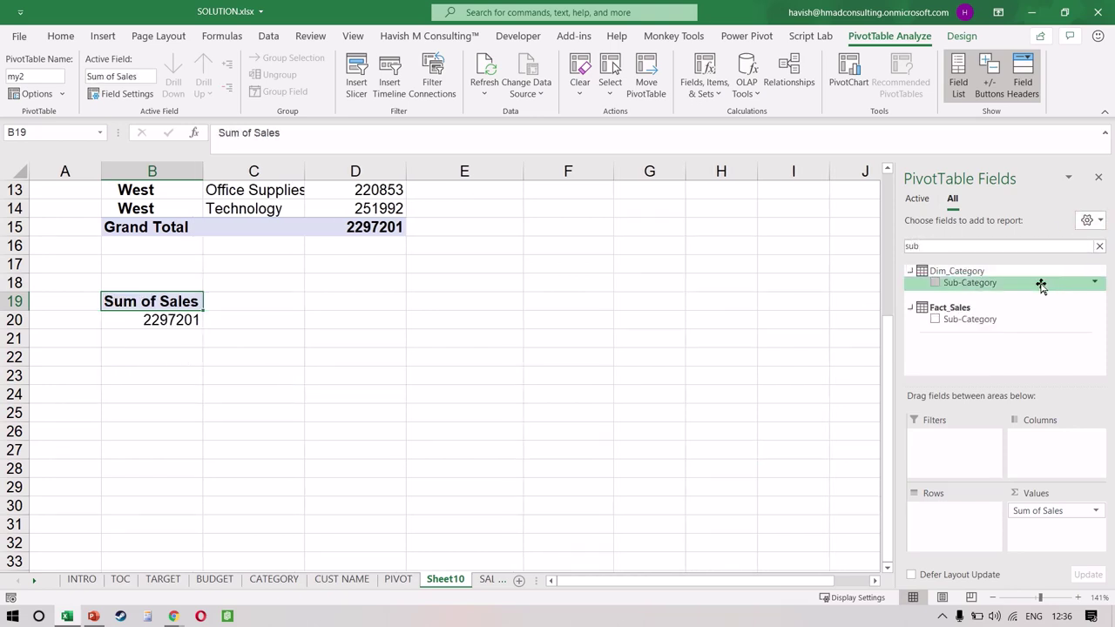
{"action": "left_click_drag", "start_coordinate": [1041, 287], "coordinate": [973, 525]}
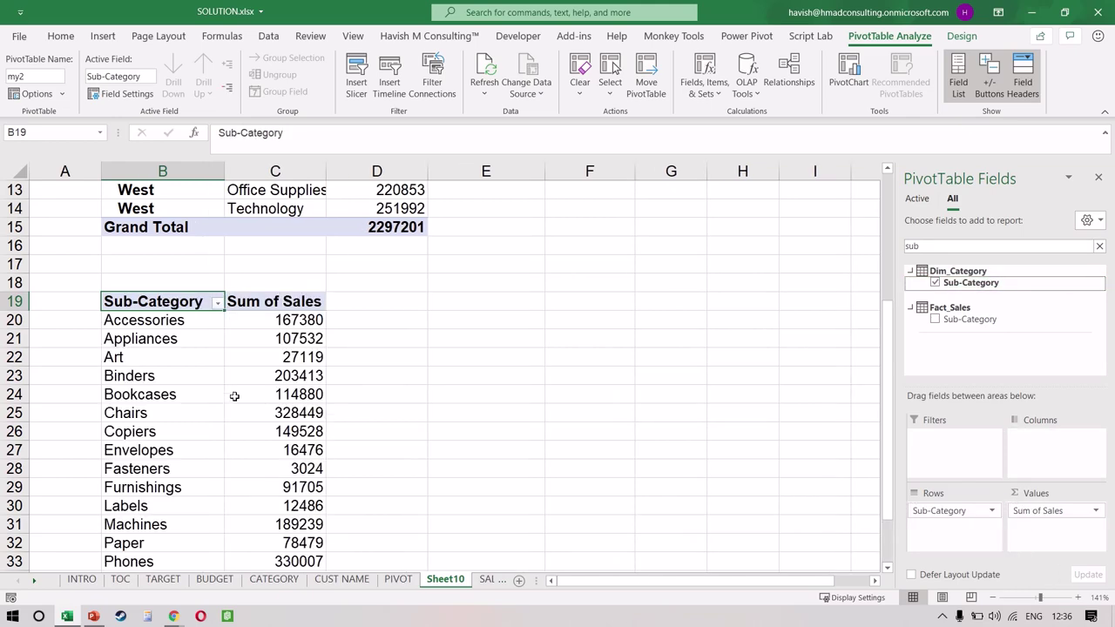
{"action": "scroll", "coordinate": [234, 394], "scroll_direction": "down", "scroll_amount": 1}
{"action": "scroll", "coordinate": [232, 396], "scroll_direction": "down", "scroll_amount": 2, "text": "ctrl"}
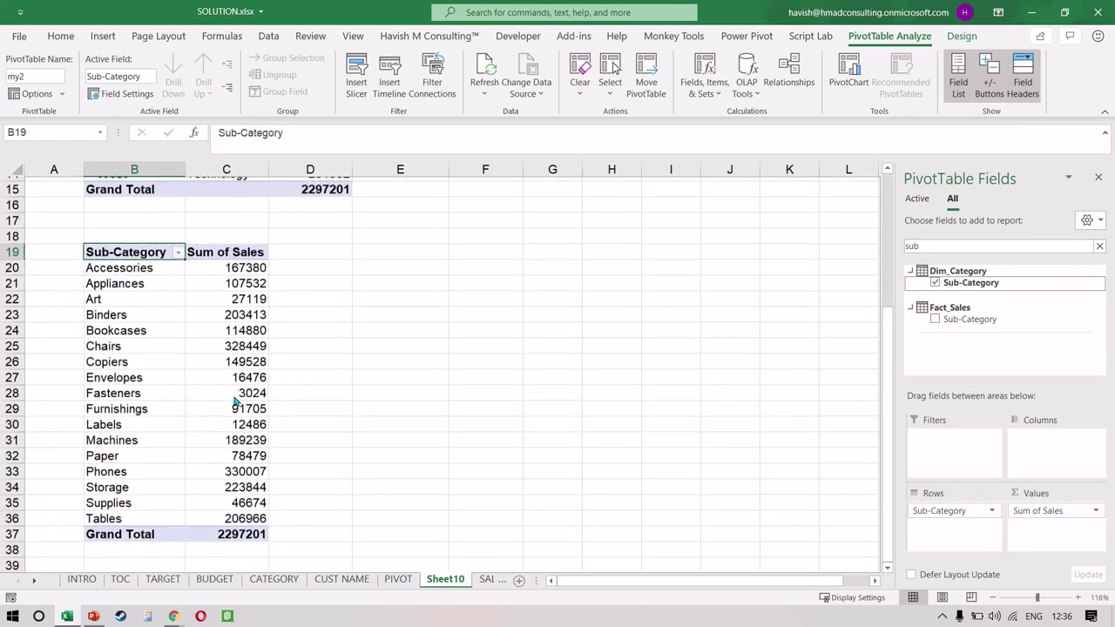
{"action": "scroll", "coordinate": [234, 399], "scroll_direction": "down", "scroll_amount": 1}
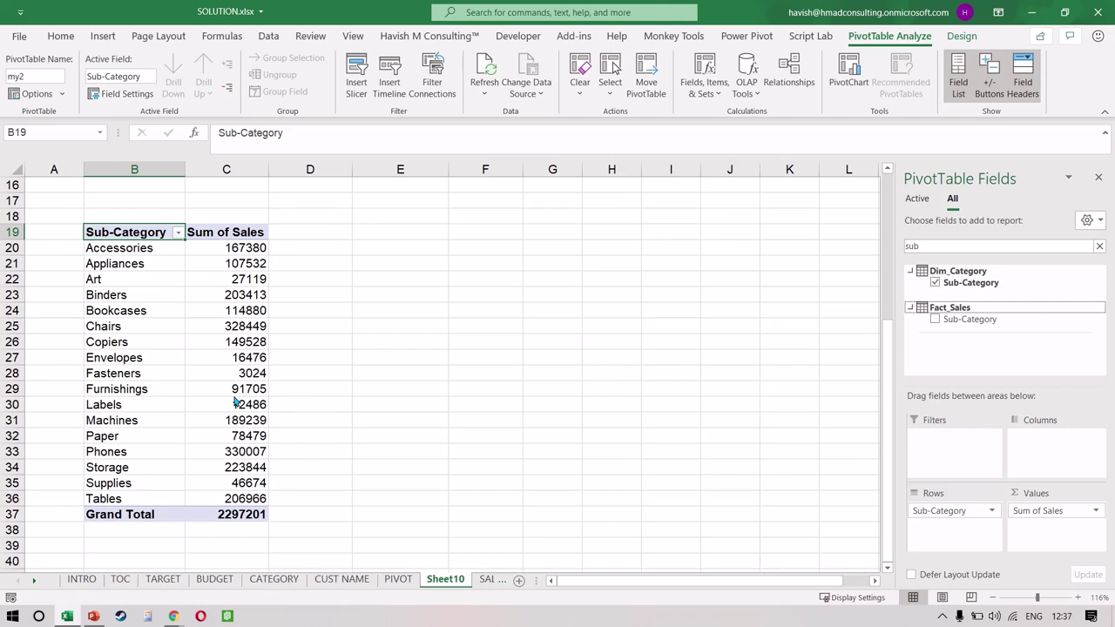
Copy the whole Sub-Category PivotTable and paste the copy beside it at cell F19.
{"action": "left_click", "coordinate": [234, 392]}
{"action": "key", "text": "Left"}
{"action": "key", "text": "ctrl+Up"}
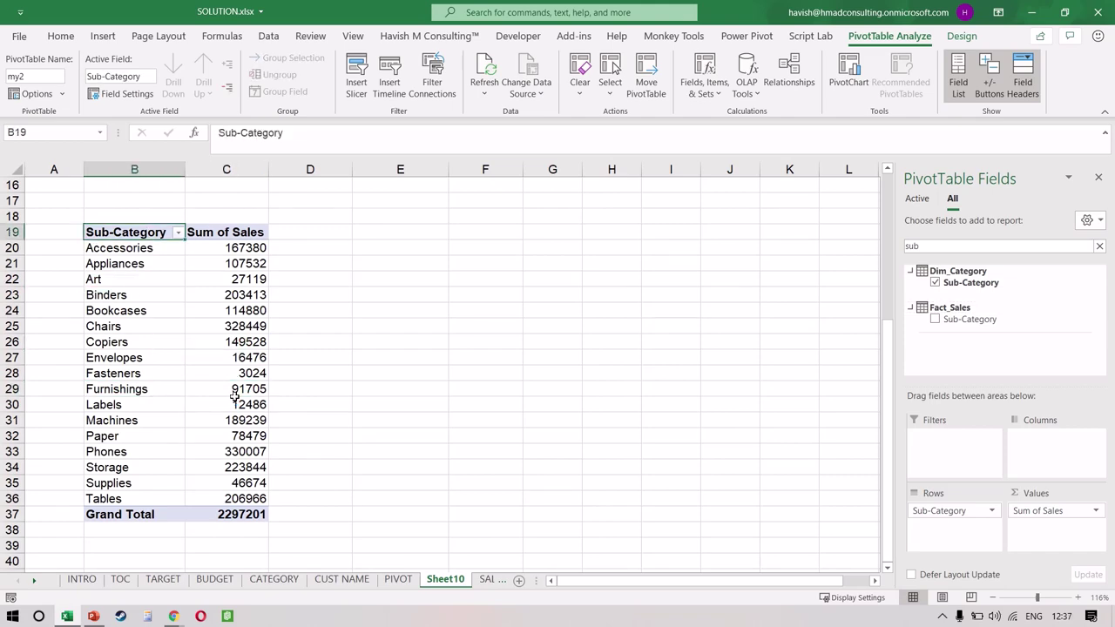
{"action": "key", "text": "ctrl+a"}
{"action": "key", "text": "ctrl+c"}
{"action": "key", "text": "Right"}
{"action": "key", "text": "Right"}
{"action": "key", "text": "Left"}
{"action": "key", "text": "Left"}
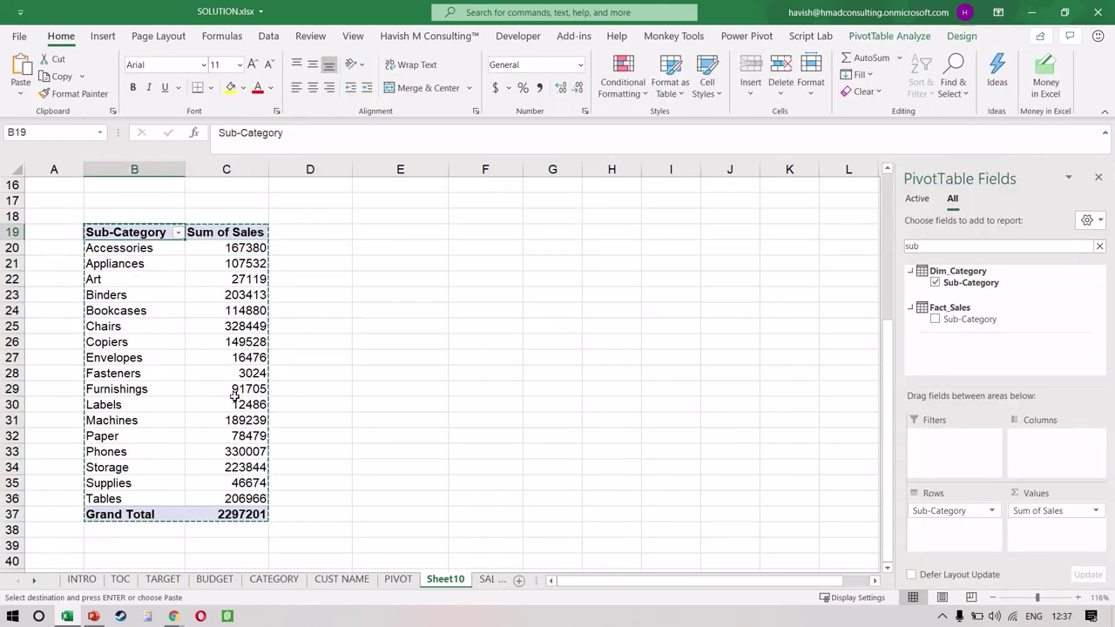
{"action": "key", "text": "Right"}
{"action": "key", "text": "Right"}
{"action": "key", "text": "Right"}
{"action": "key", "text": "Right"}
{"action": "key", "text": "ctrl+v"}
Paste two more copies of the Sub-Category PivotTable along row 19, at cells I19 and M19.
{"action": "key", "text": "Right"}
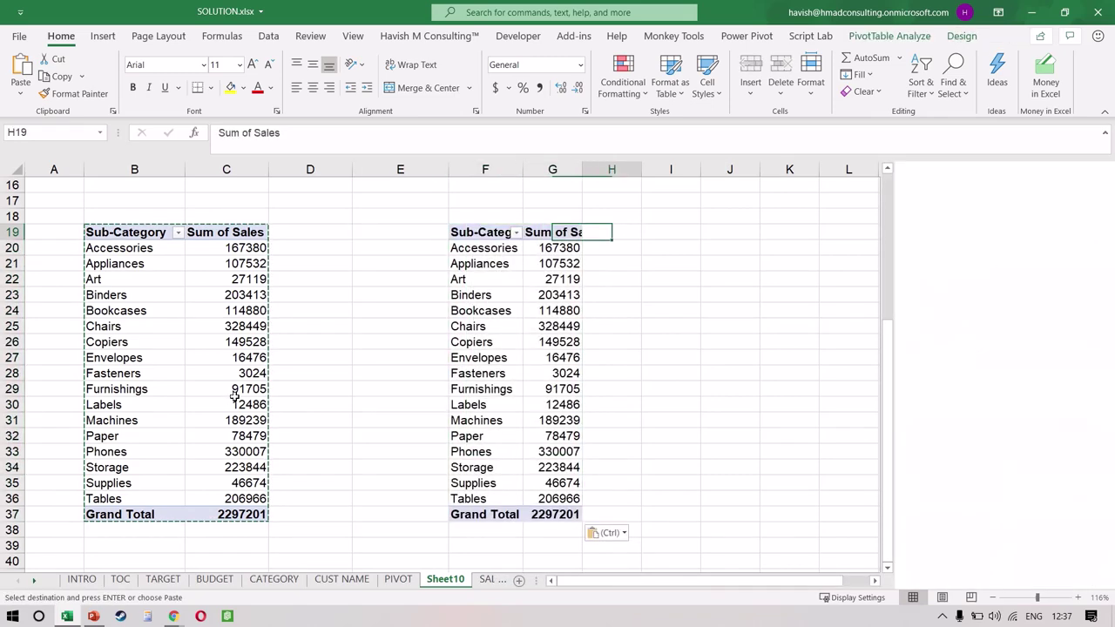
{"action": "key", "text": "Right"}
{"action": "key", "text": "Right"}
{"action": "key", "text": "ctrl+v"}
{"action": "key", "text": "Right"}
{"action": "key", "text": "Right"}
{"action": "key", "text": "Right"}
{"action": "key", "text": "Right"}
{"action": "key", "text": "ctrl+v"}
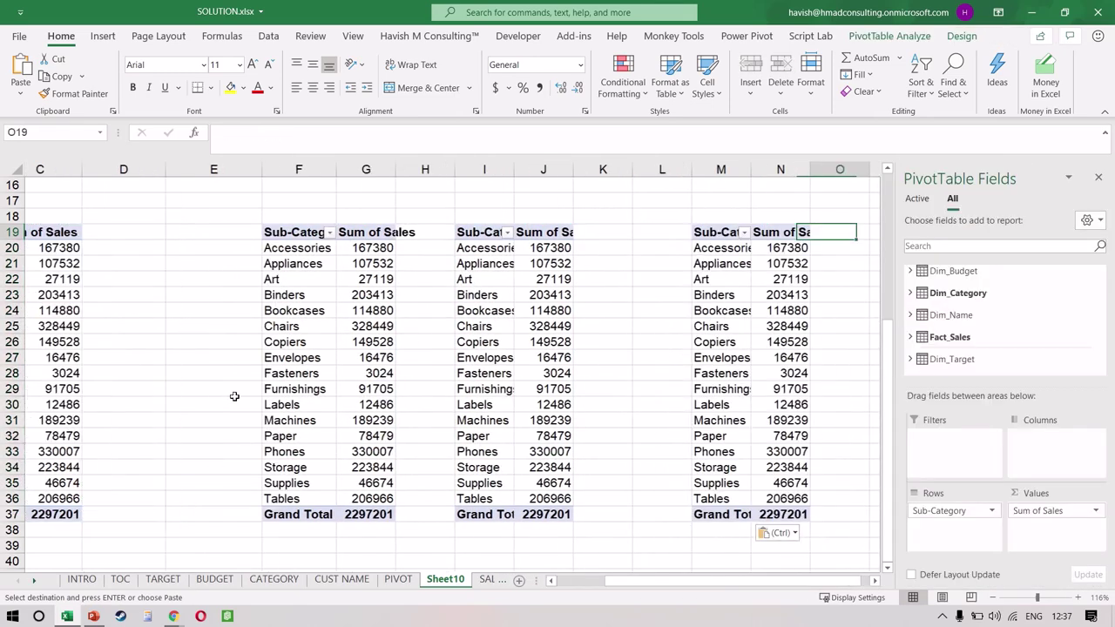
Paste another copy of the Sub-Category sales pivot table with its header starting at P19.
{"action": "key", "text": "Right"}
{"action": "key", "text": "Right"}
{"action": "key", "text": "Right"}
{"action": "key", "text": "ctrl+v"}
Return to the Accessories sales value in C20 of the original pivot table and clear the copy selection.
{"action": "key", "text": "Left"}
{"action": "key", "text": "Left"}
{"action": "key", "text": "Left"}
{"action": "key", "text": "Left"}
{"action": "key", "text": "Left"}
{"action": "key", "text": "Left"}
{"action": "key", "text": "Left"}
{"action": "key", "text": "Left"}
{"action": "key", "text": "Left"}
{"action": "key", "text": "Left"}
{"action": "key", "text": "Left"}
{"action": "key", "text": "Left"}
{"action": "key", "text": "Left"}
{"action": "key", "text": "Left"}
{"action": "key", "text": "Left"}
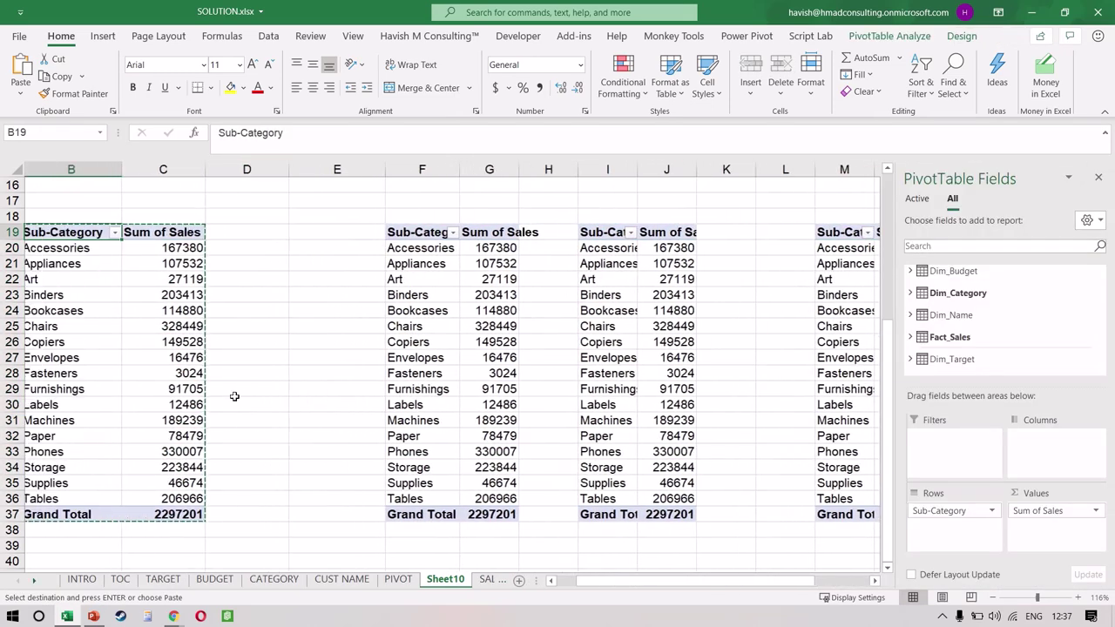
{"action": "key", "text": "Right"}
{"action": "key", "text": "Right"}
{"action": "key", "text": "Down"}
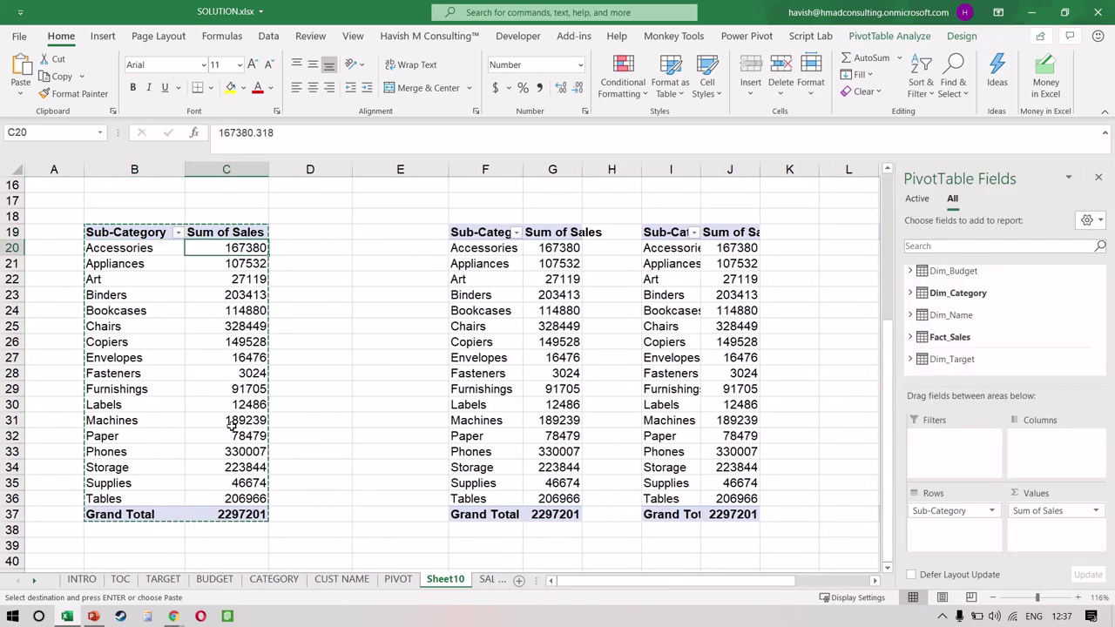
{"action": "key", "text": "Escape"}
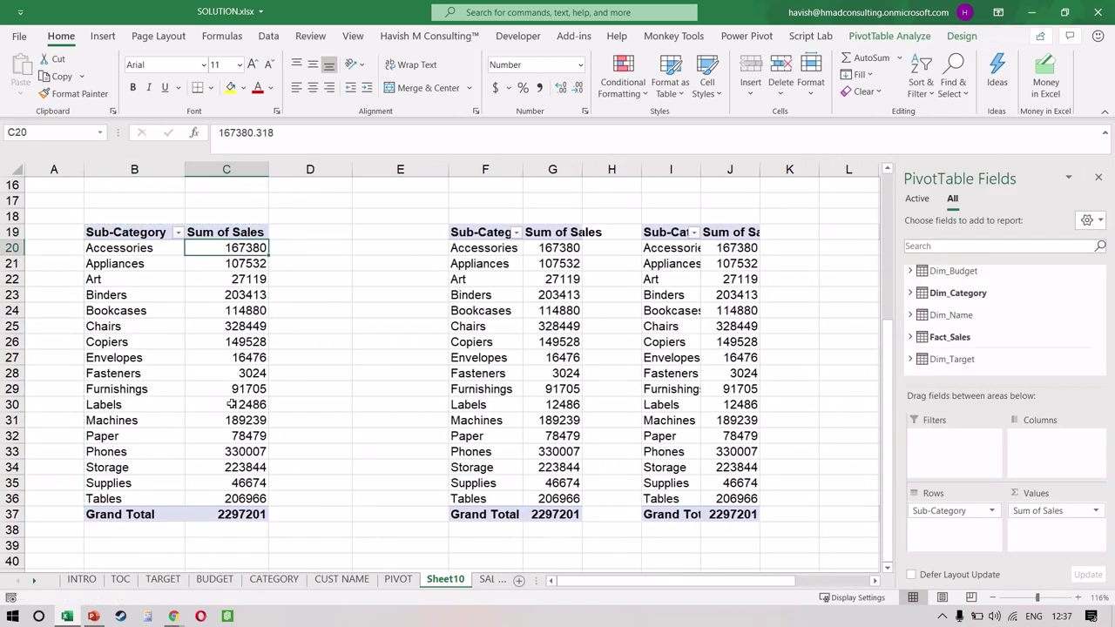
{"action": "right_click", "coordinate": [246, 249]}
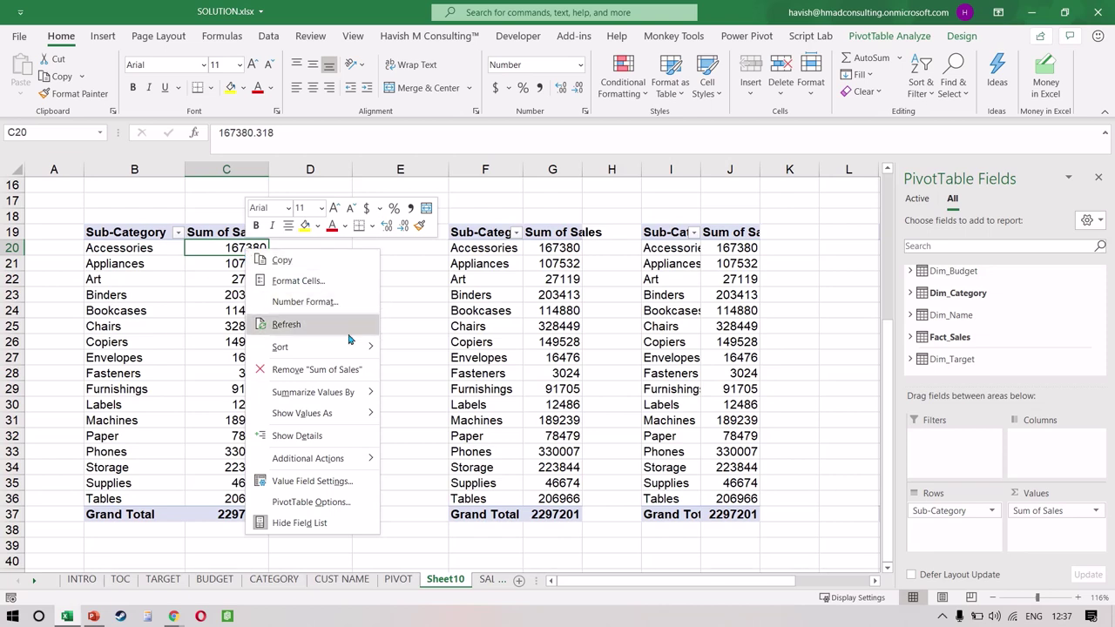
{"action": "mouse_move", "coordinate": [362, 353]}
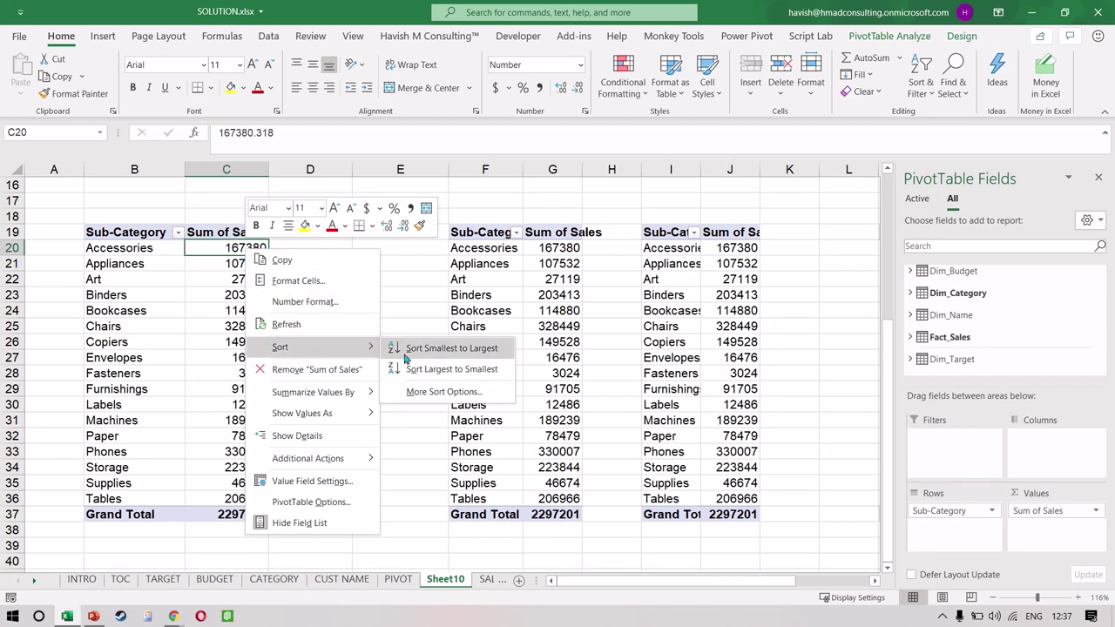
{"action": "key", "text": "Escape"}
{"action": "key", "text": "Escape"}
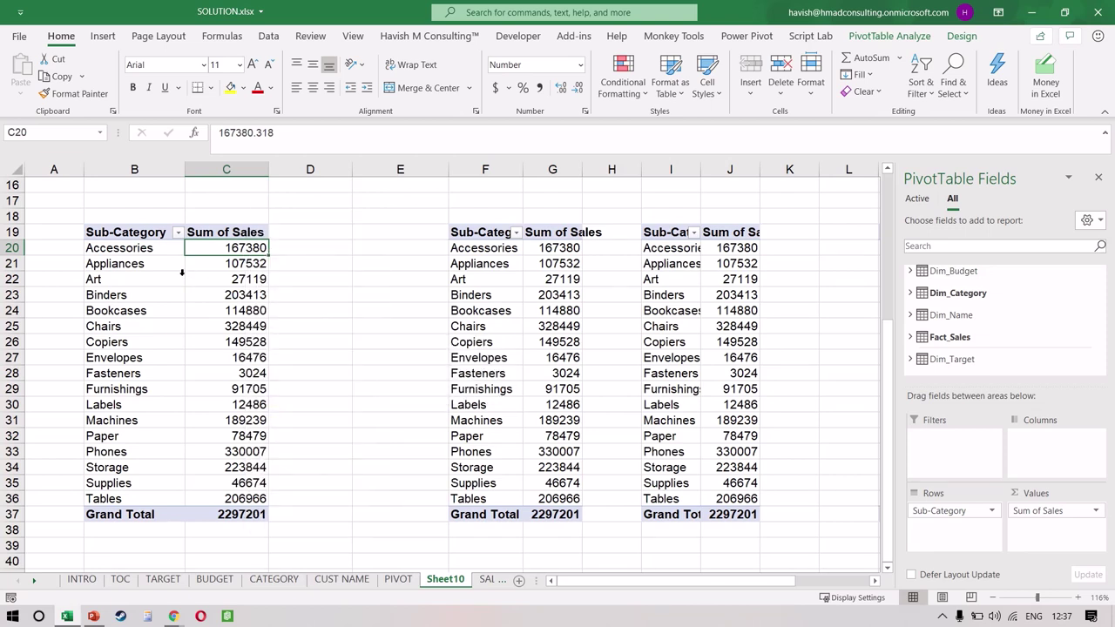
Add a filter dropdown to the first pivot's Sum of Sales header by applying Filter from the adjacent empty cell D19, and check its options.
{"action": "left_click", "coordinate": [207, 232]}
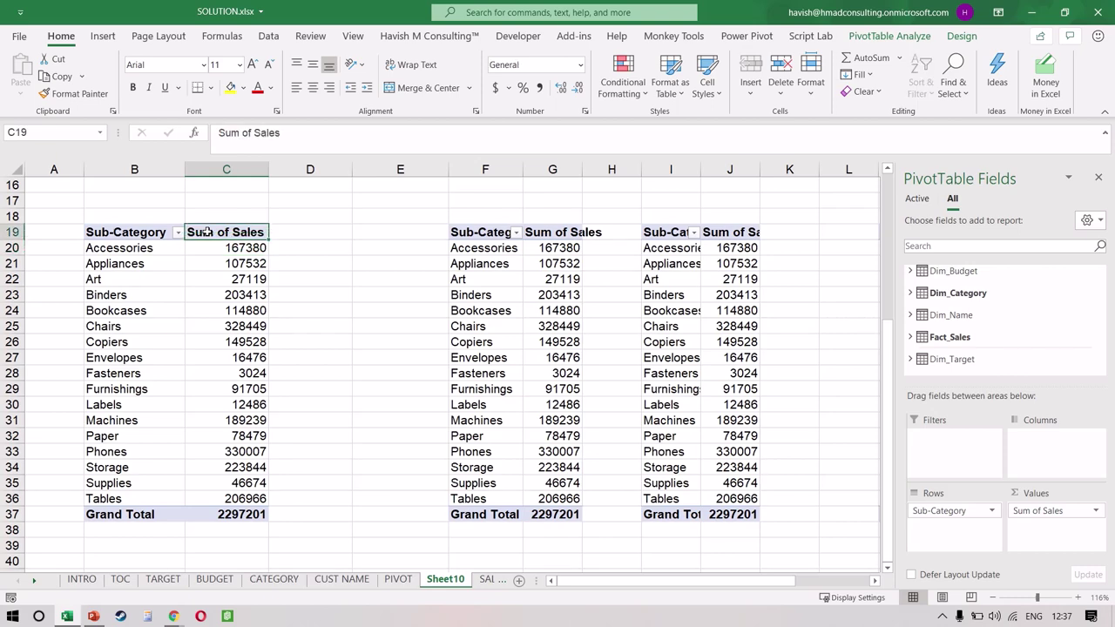
{"action": "left_click", "coordinate": [228, 170]}
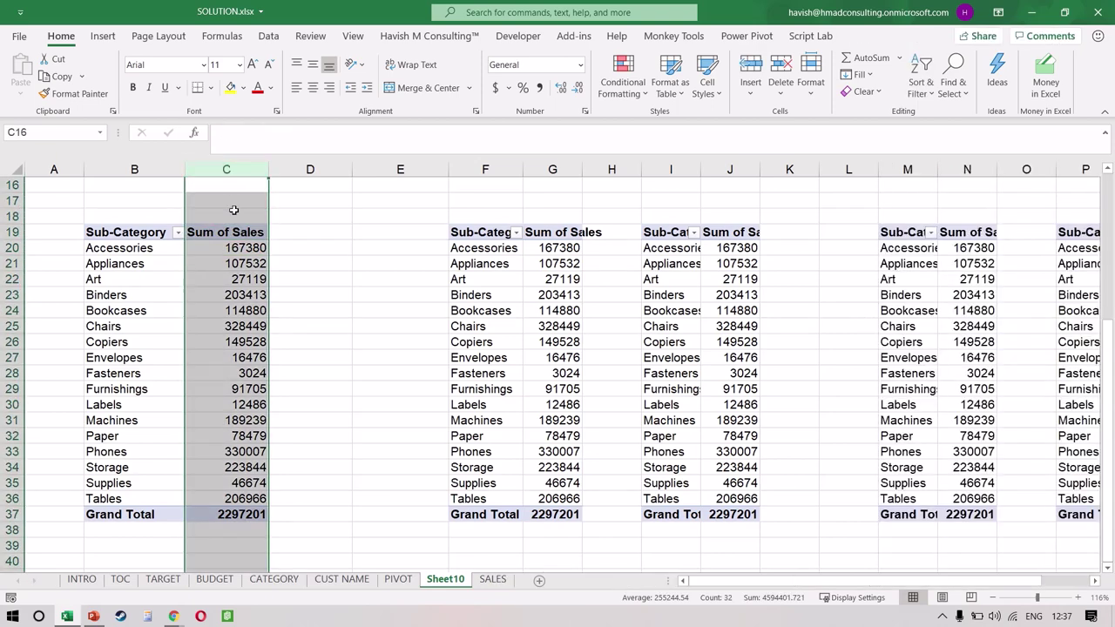
{"action": "left_click", "coordinate": [236, 232]}
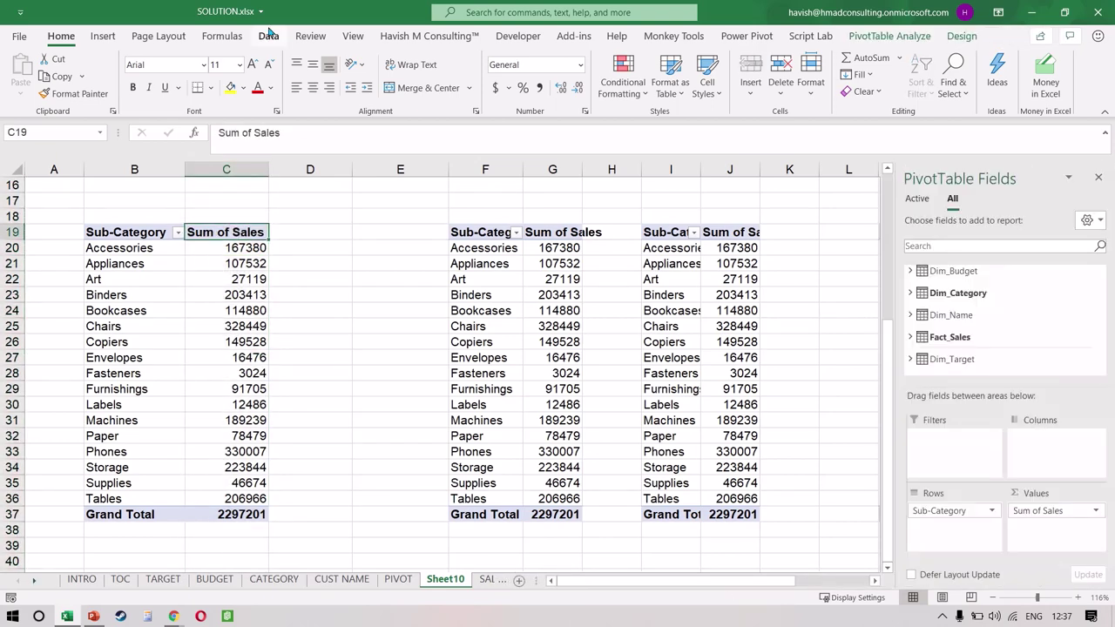
{"action": "left_click", "coordinate": [269, 37]}
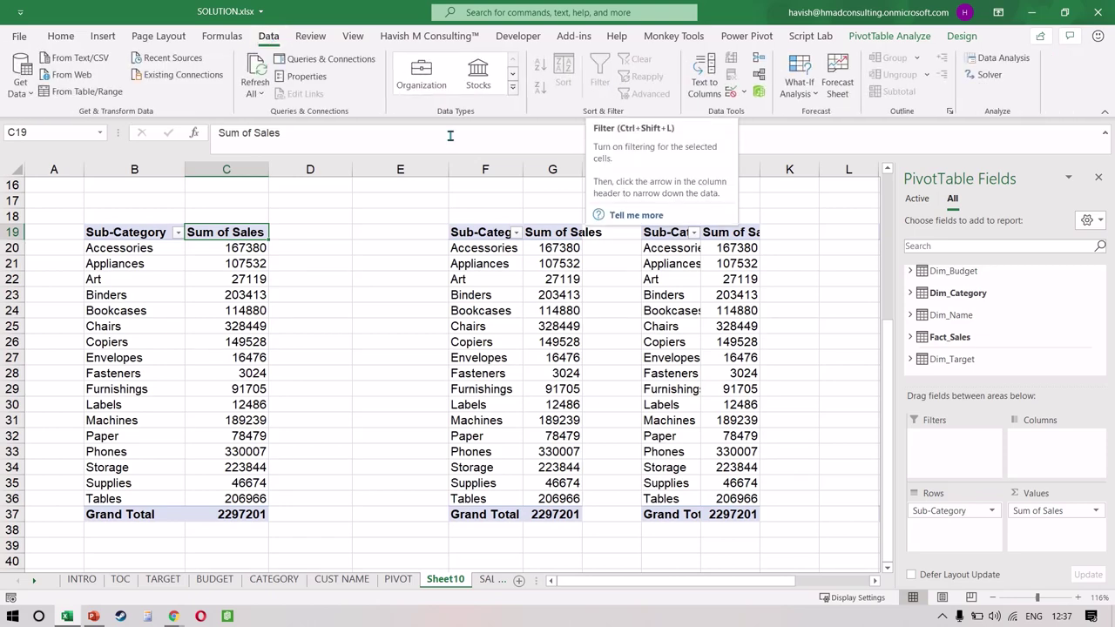
{"action": "left_click", "coordinate": [316, 229]}
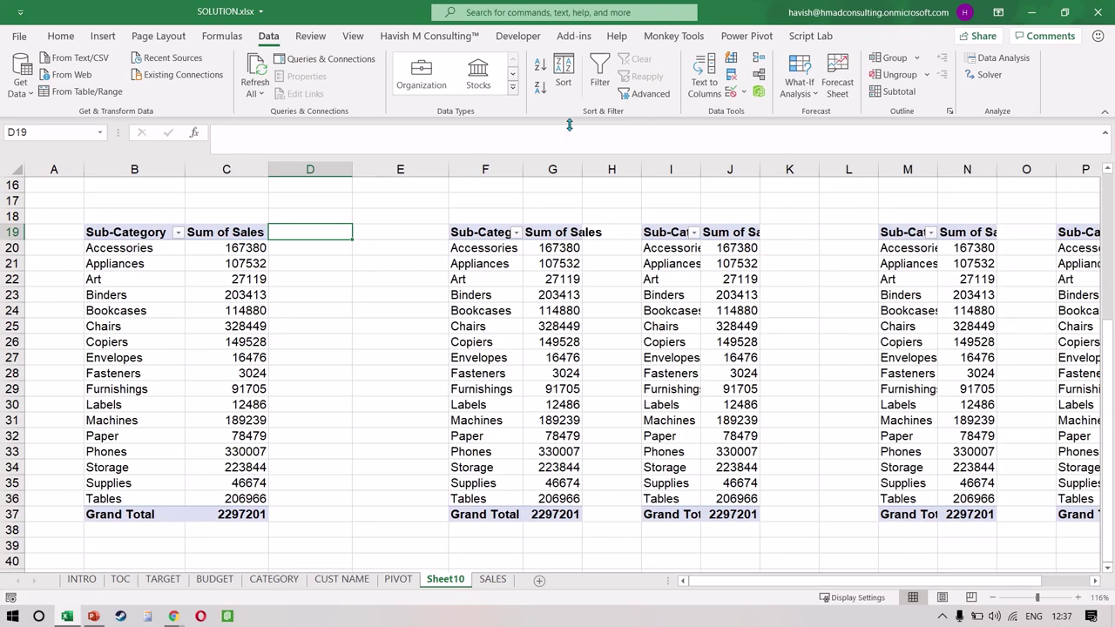
{"action": "left_click", "coordinate": [600, 77]}
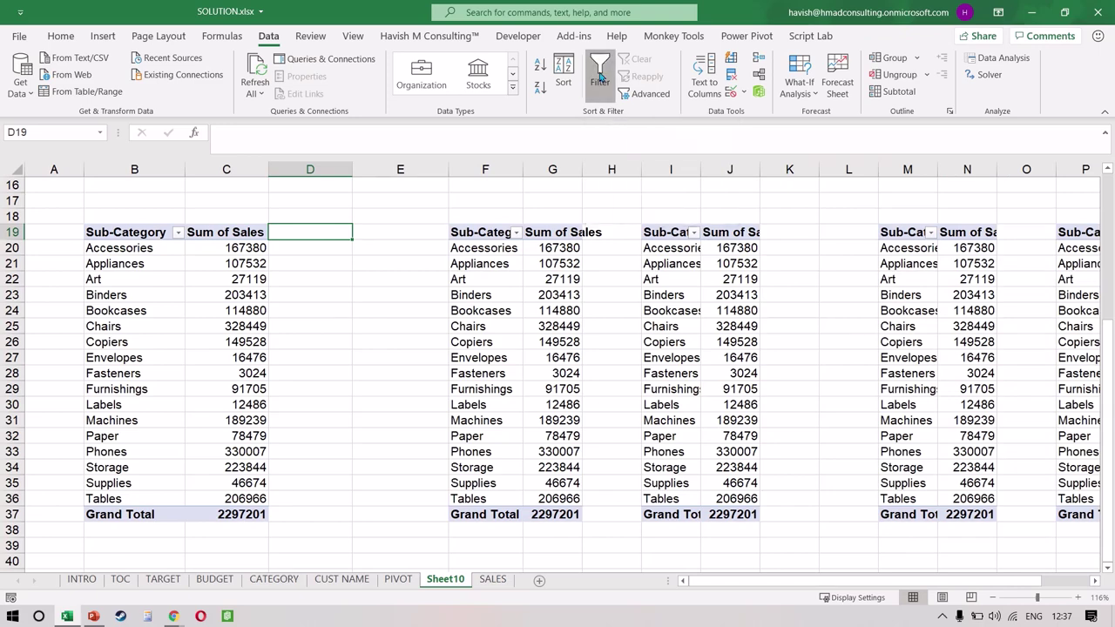
{"action": "left_click", "coordinate": [264, 233]}
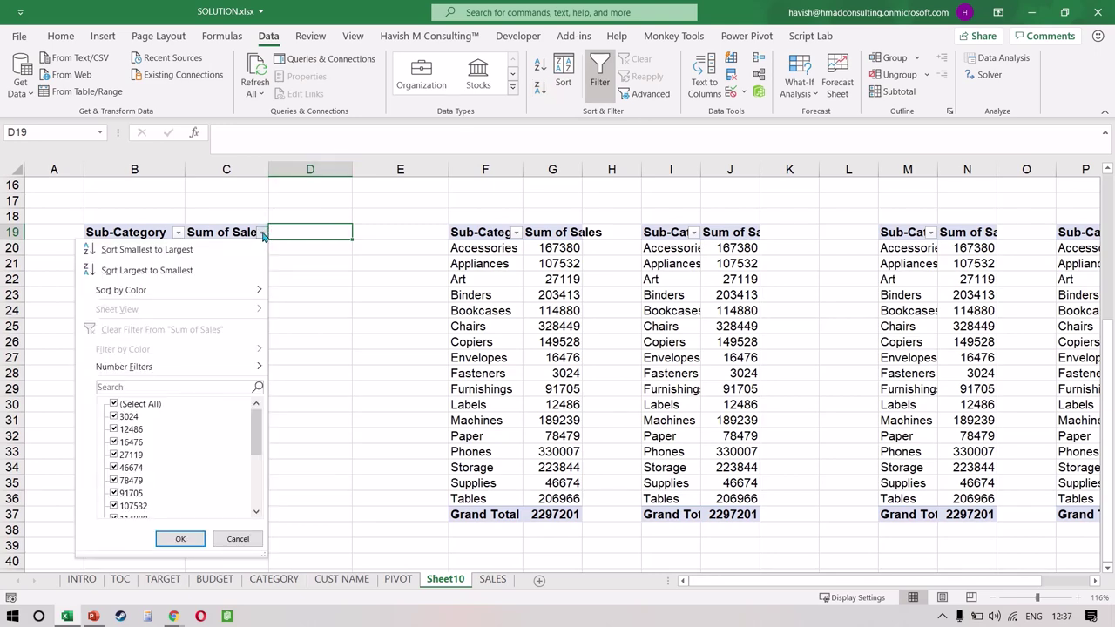
{"action": "left_click", "coordinate": [264, 234]}
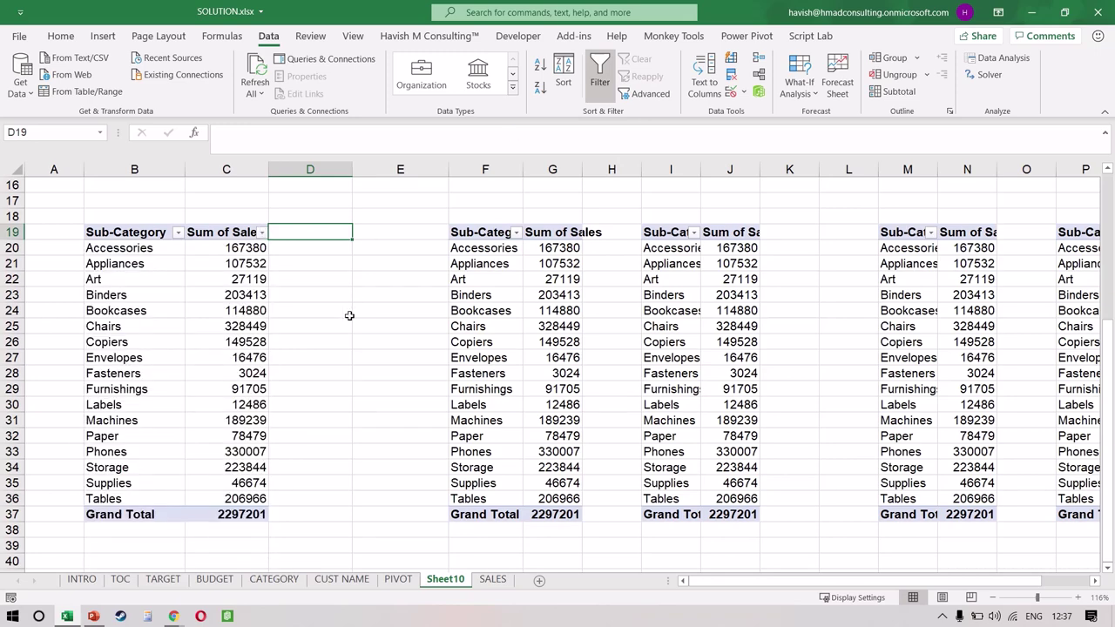
Widen column C so the Sum of Sales header fits beside its filter dropdown.
{"action": "left_click", "coordinate": [163, 379]}
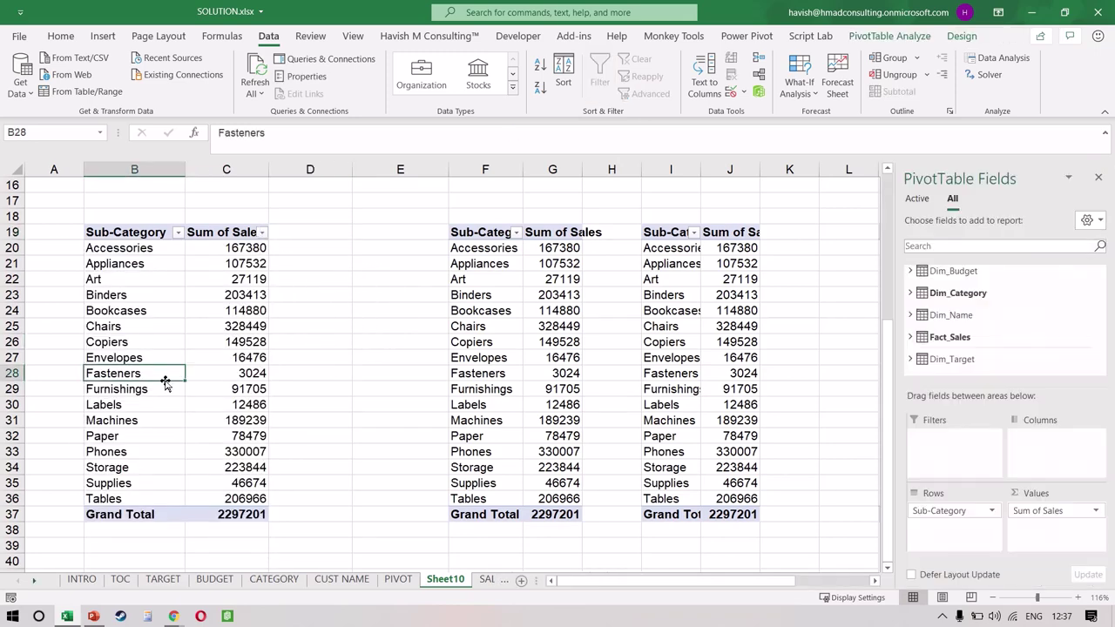
{"action": "key", "text": "Right"}
{"action": "key", "text": "Up"}
{"action": "key", "text": "Up"}
{"action": "key", "text": "Up"}
{"action": "key", "text": "Up"}
{"action": "key", "text": "Up"}
{"action": "key", "text": "Up"}
{"action": "key", "text": "Up"}
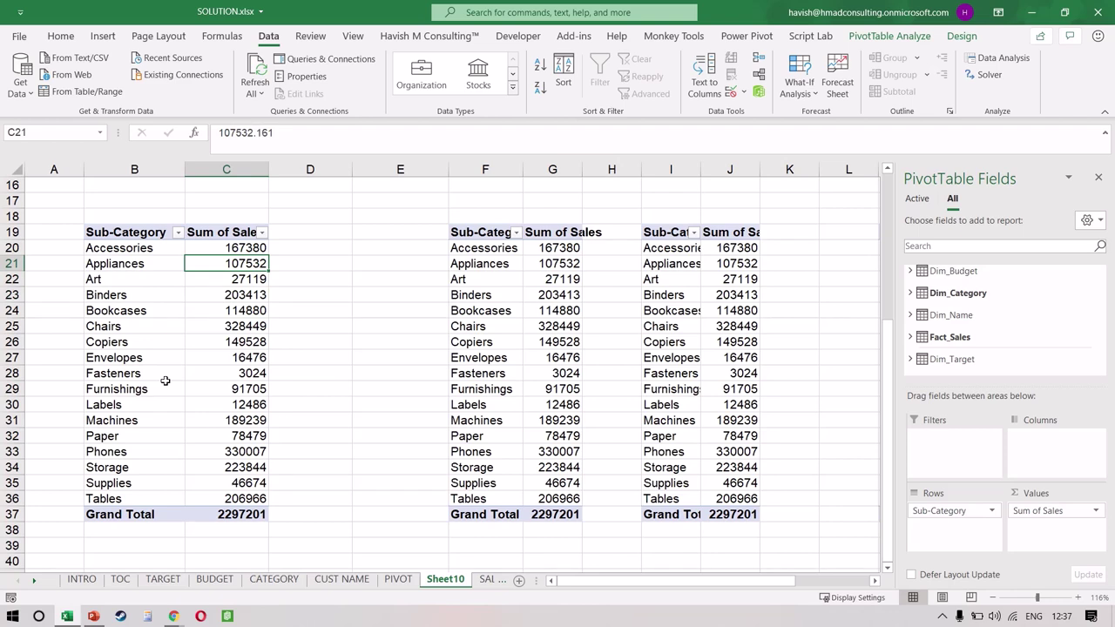
{"action": "key", "text": "Left"}
{"action": "key", "text": "Right"}
{"action": "key", "text": "Up"}
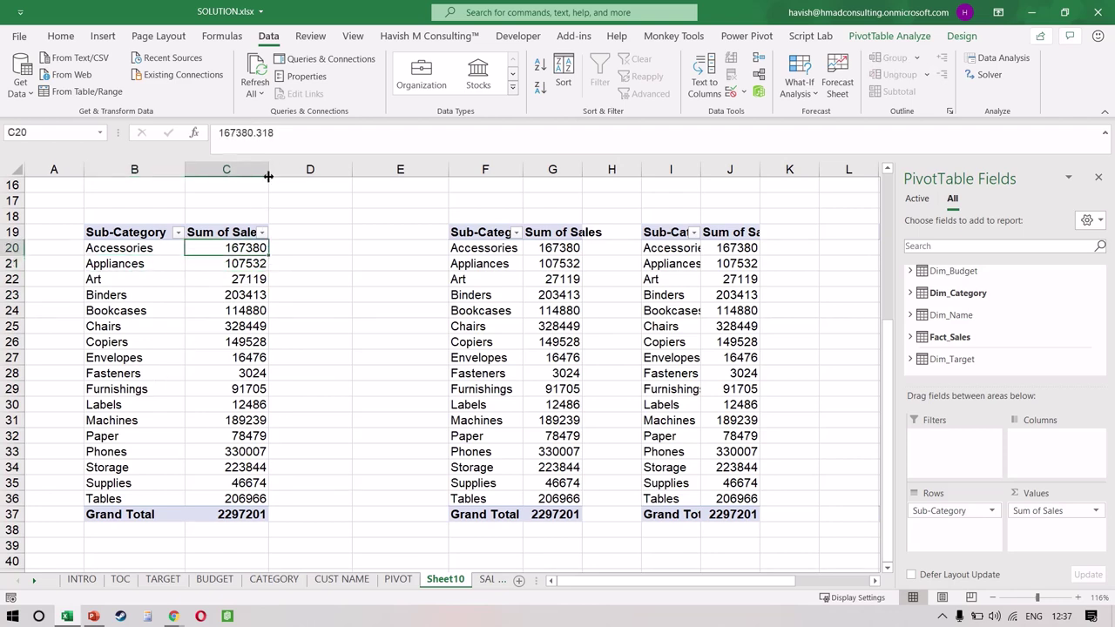
{"action": "left_click_drag", "start_coordinate": [269, 177], "coordinate": [334, 179]}
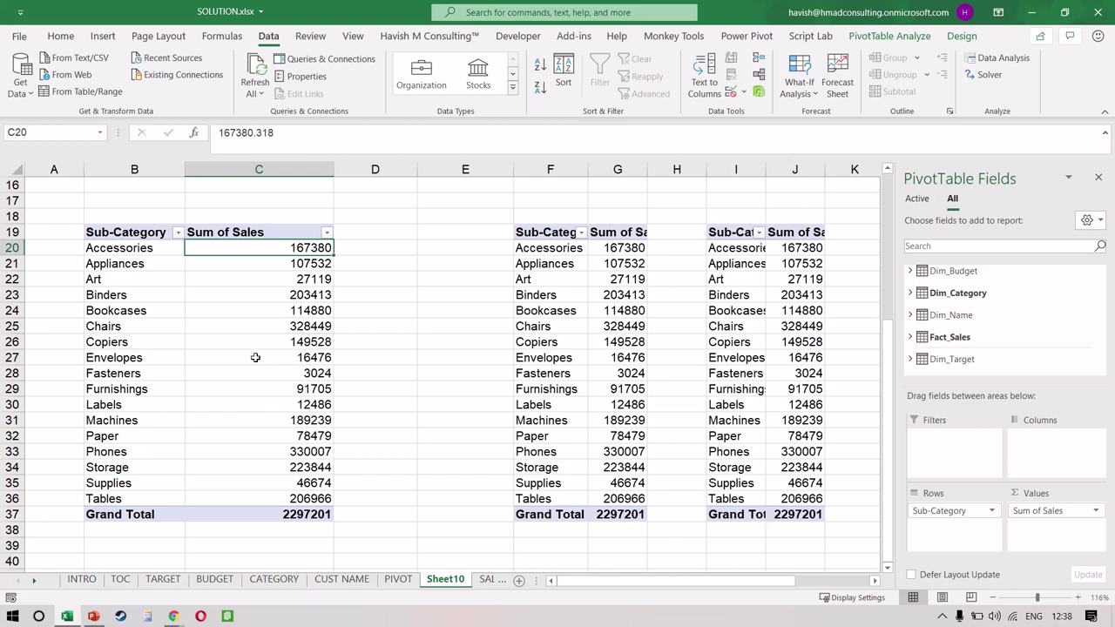
Show the first pivot's Sum of Sales values as Difference From, with base field Sub-Category and base item Bookcases.
{"action": "left_click", "coordinate": [270, 311]}
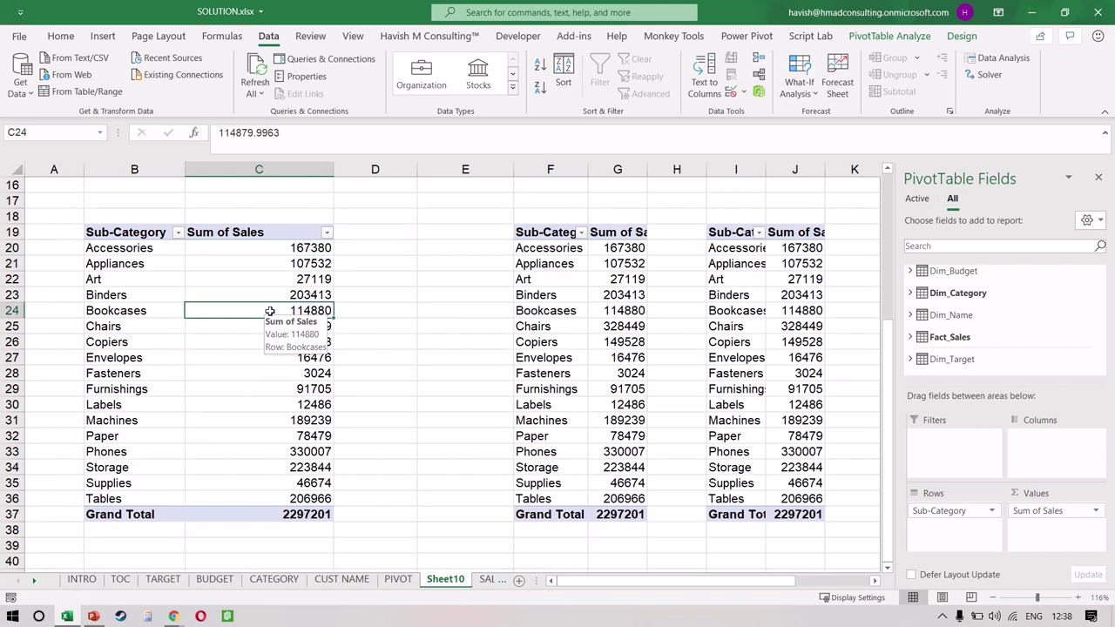
{"action": "right_click", "coordinate": [270, 311]}
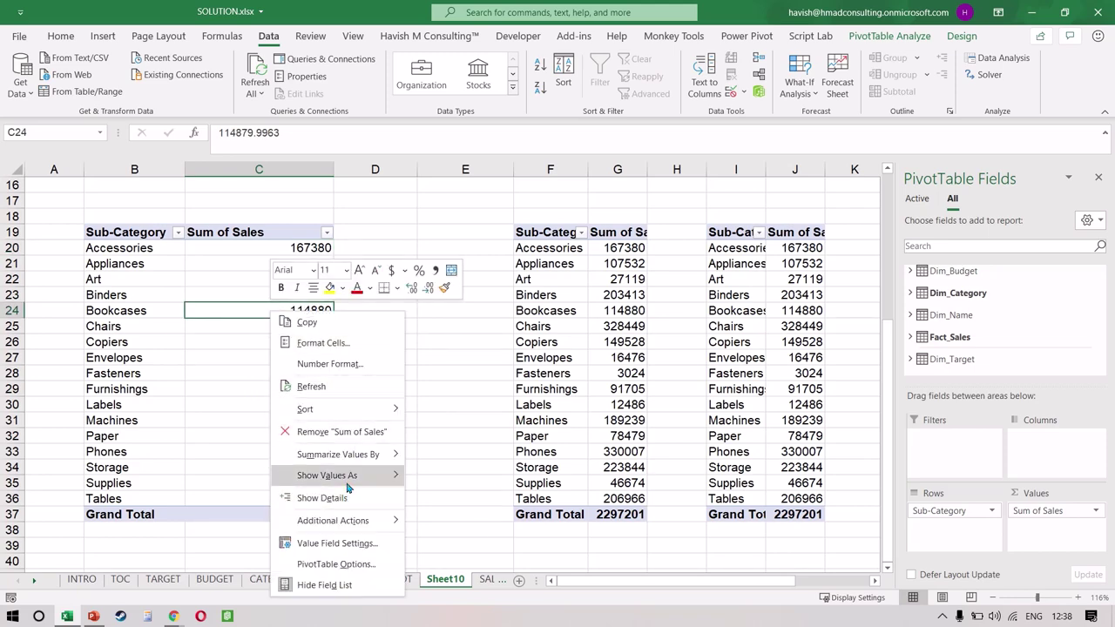
{"action": "mouse_move", "coordinate": [347, 484]}
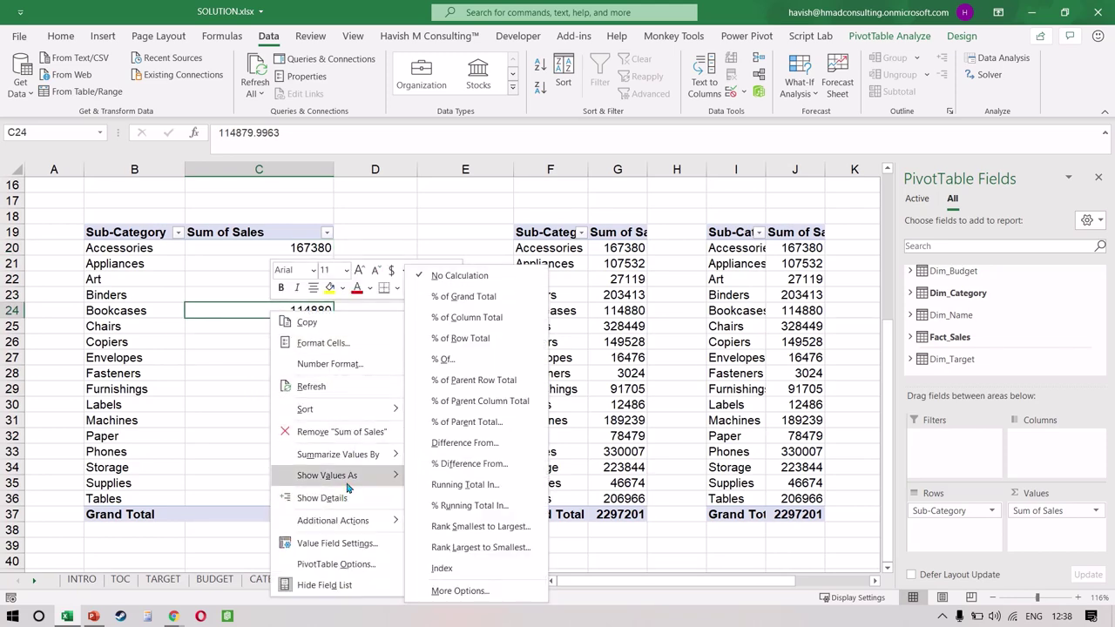
{"action": "left_click", "coordinate": [480, 444]}
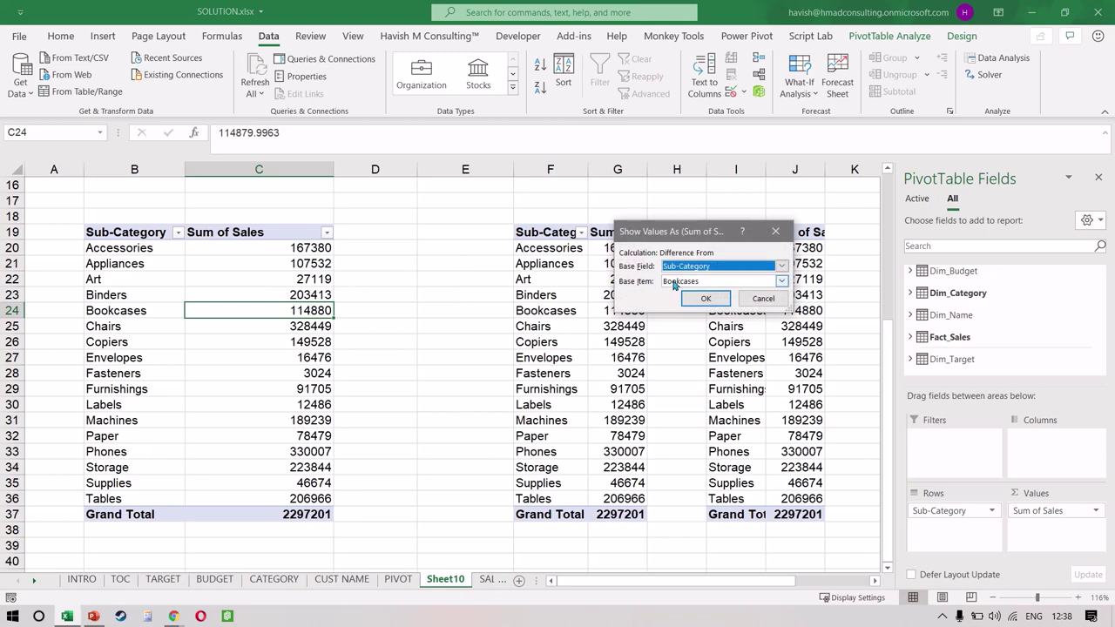
{"action": "left_click", "coordinate": [705, 298]}
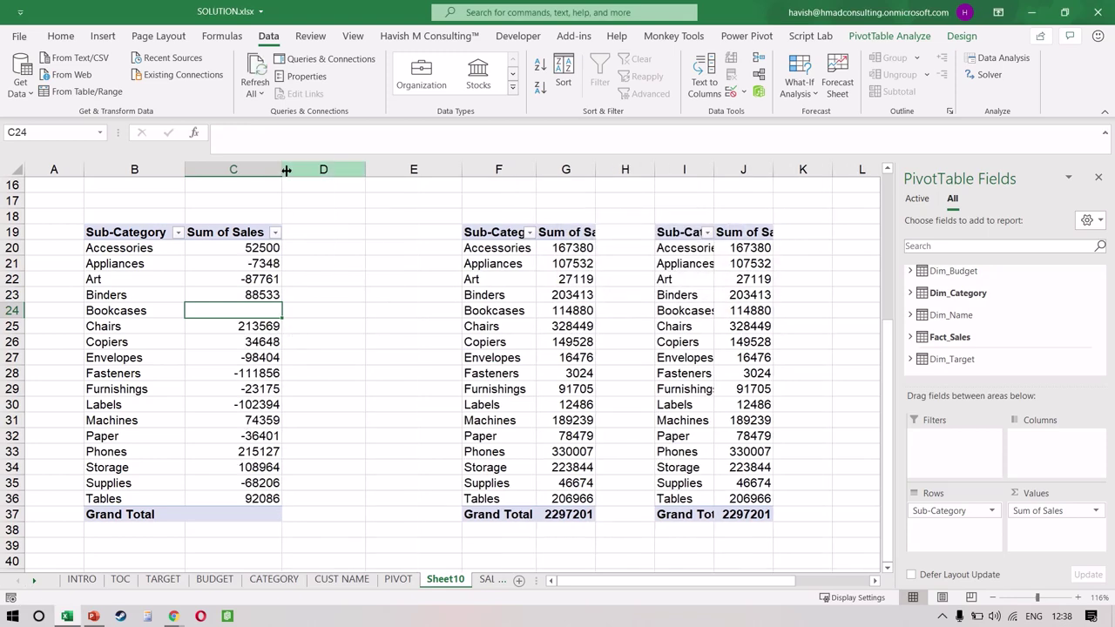
Apply green gradient-fill data bars to the sales values in C20:C36 and widen column C to stretch the bars.
{"action": "left_click_drag", "start_coordinate": [204, 249], "coordinate": [228, 493]}
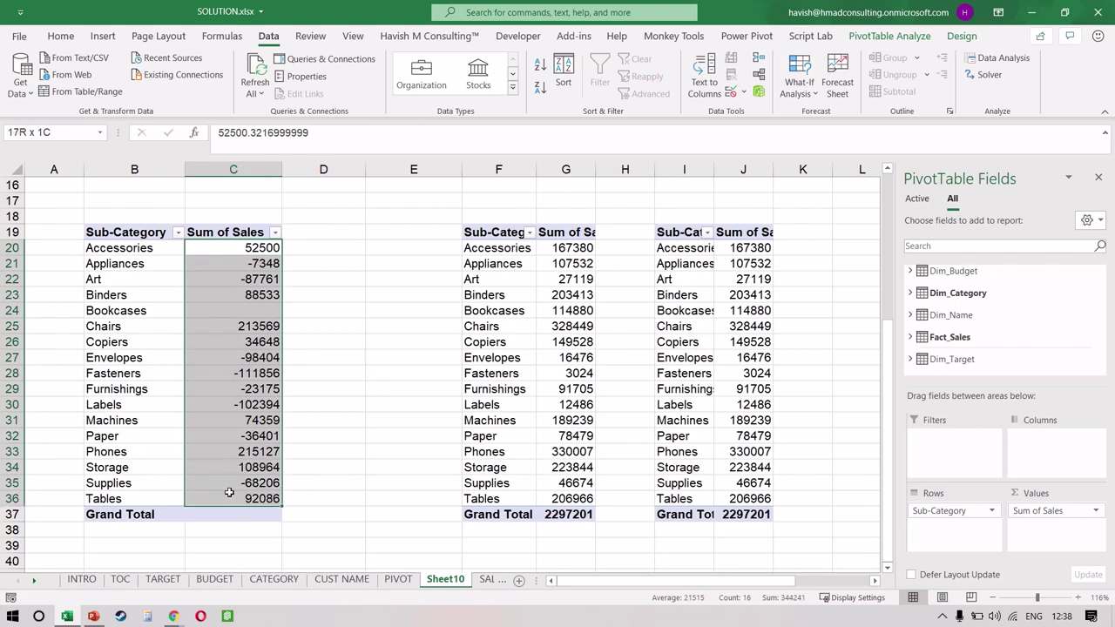
{"action": "left_click", "coordinate": [60, 36]}
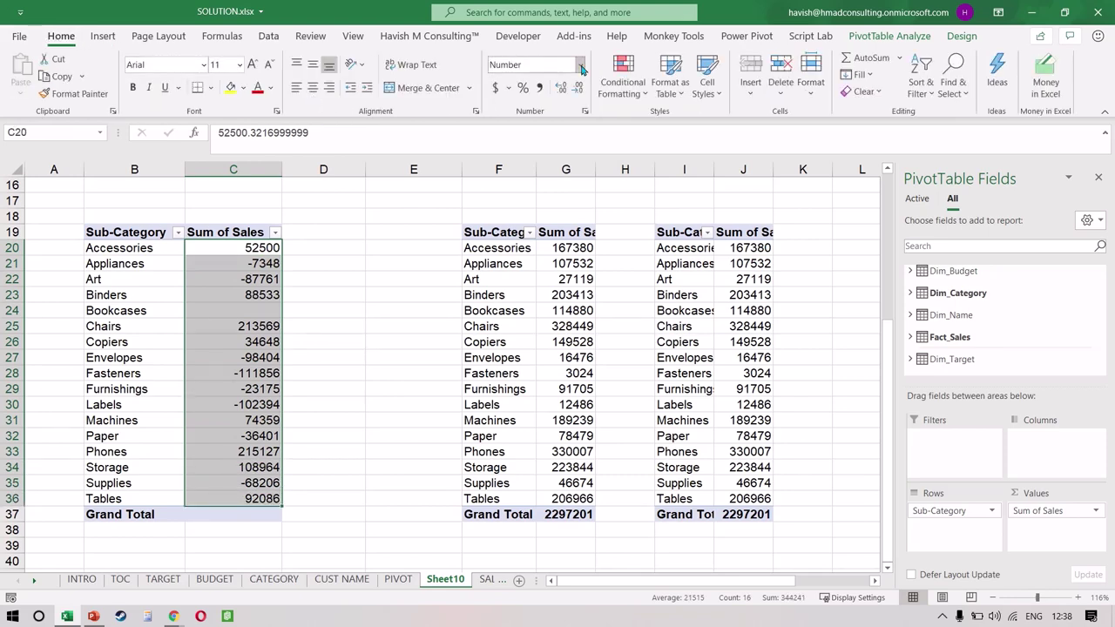
{"action": "left_click", "coordinate": [622, 83]}
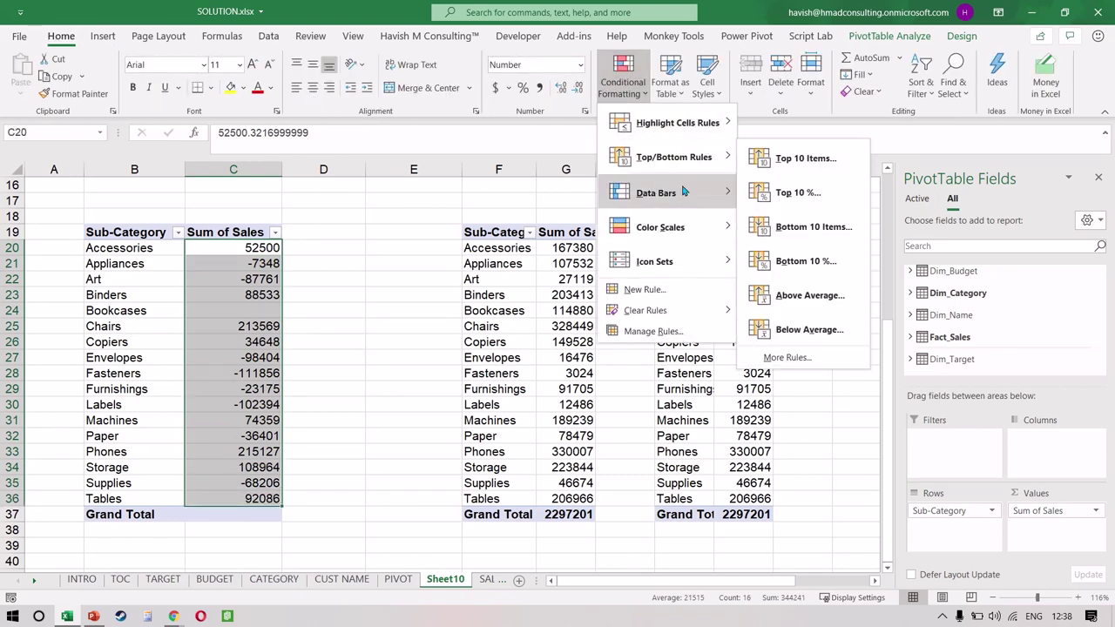
{"action": "mouse_move", "coordinate": [683, 192]}
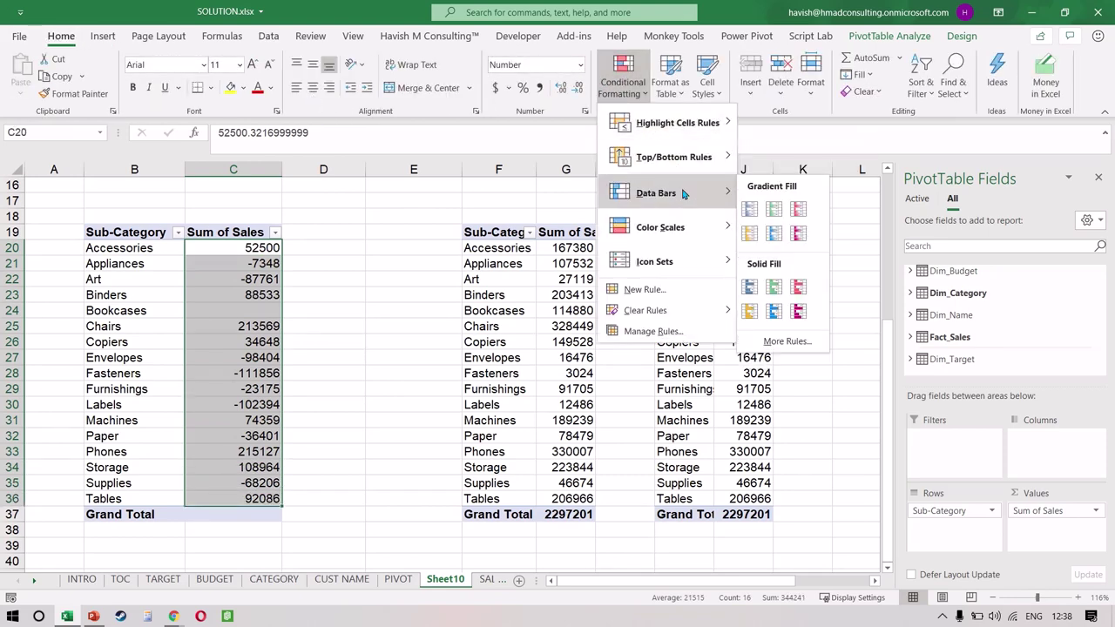
{"action": "left_click", "coordinate": [771, 210]}
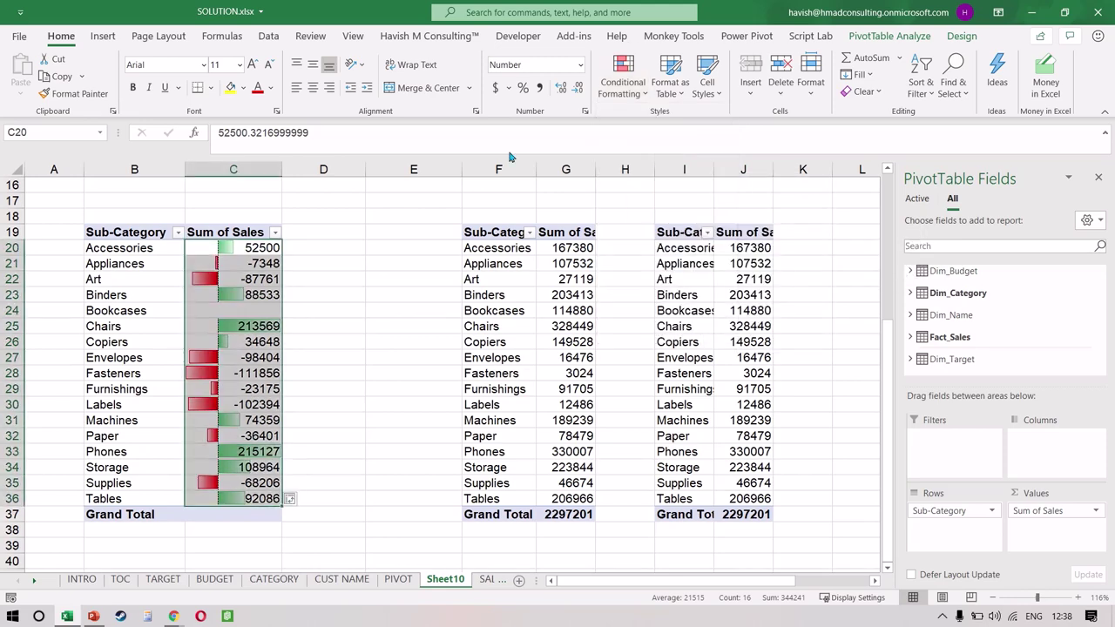
{"action": "left_click_drag", "start_coordinate": [281, 165], "coordinate": [433, 177]}
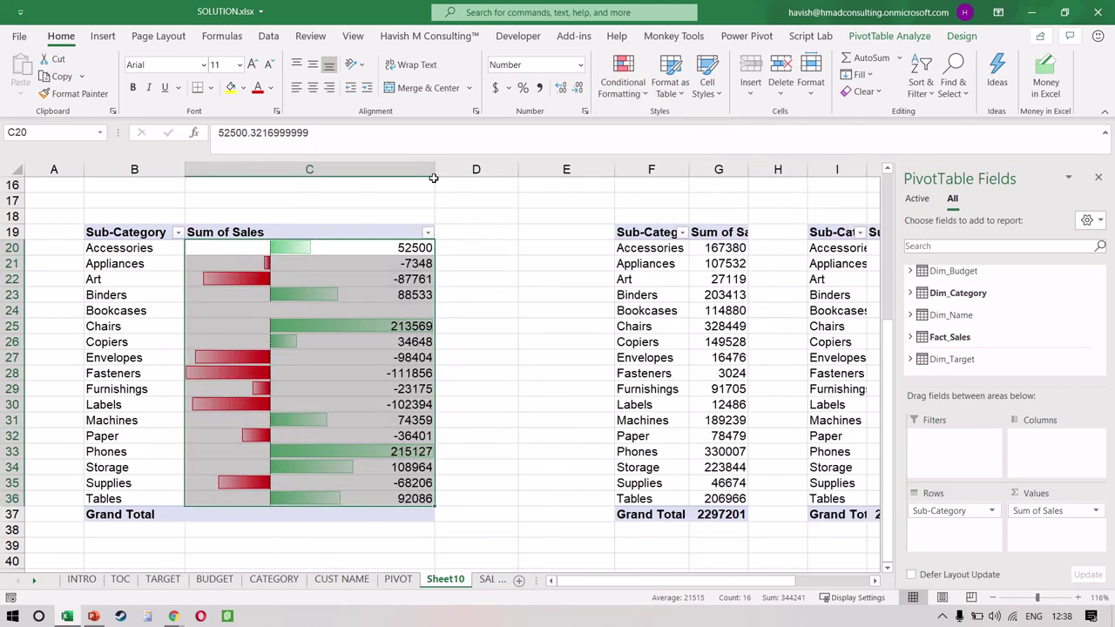
Show the first pivot's sales values as % Difference From, with base field Sub-Category and base item Accessories, and widen column C again.
{"action": "left_click", "coordinate": [333, 360]}
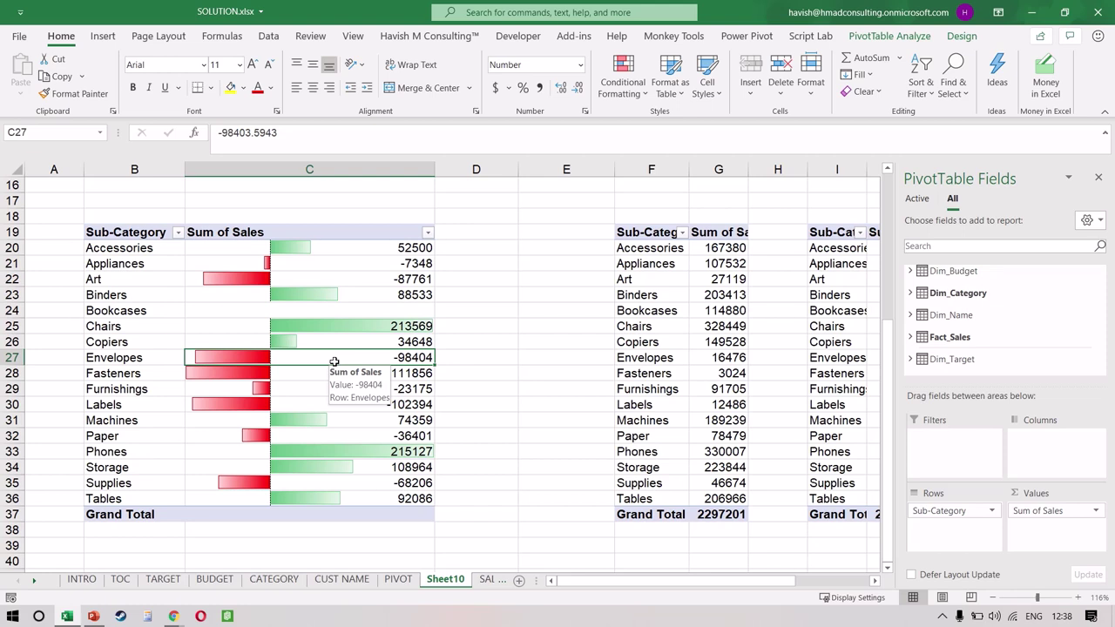
{"action": "right_click", "coordinate": [343, 250]}
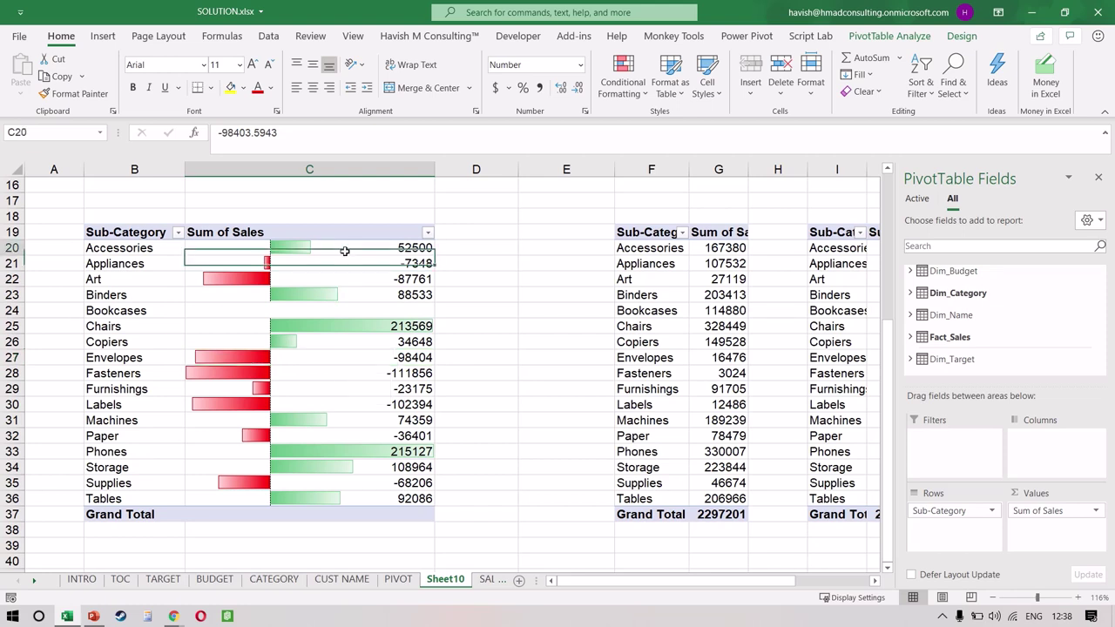
{"action": "mouse_move", "coordinate": [454, 417]}
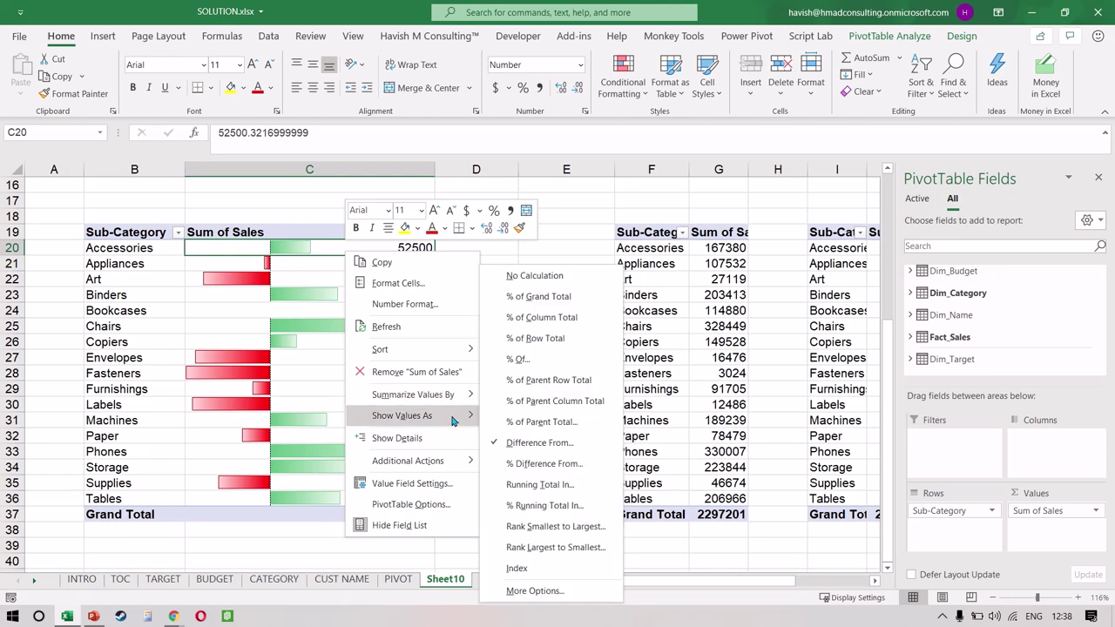
{"action": "left_click", "coordinate": [537, 465]}
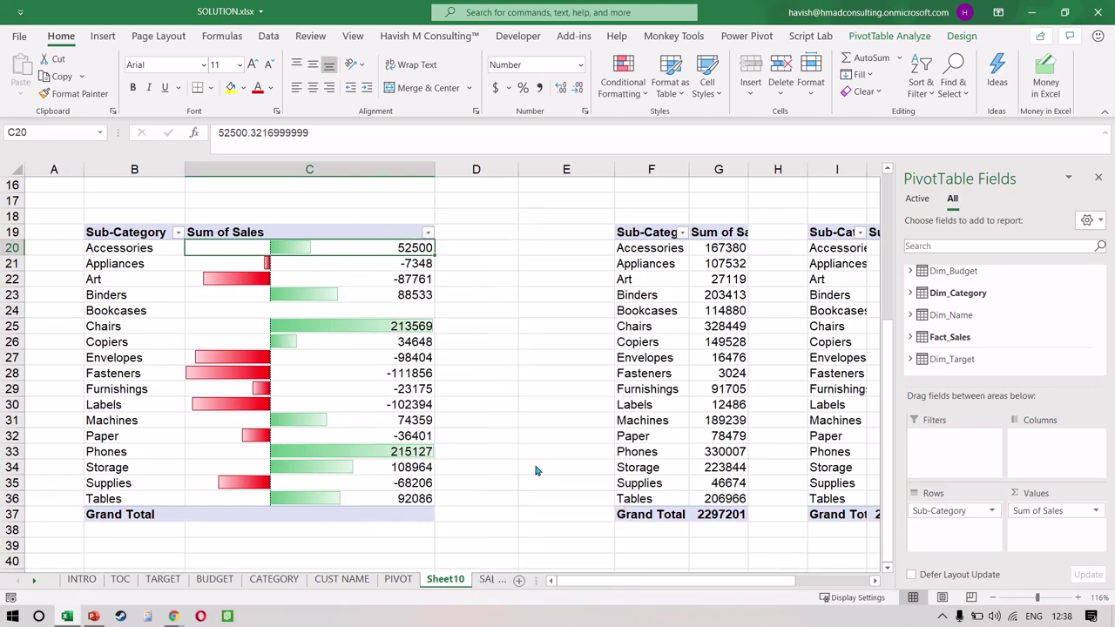
{"action": "left_click", "coordinate": [689, 300]}
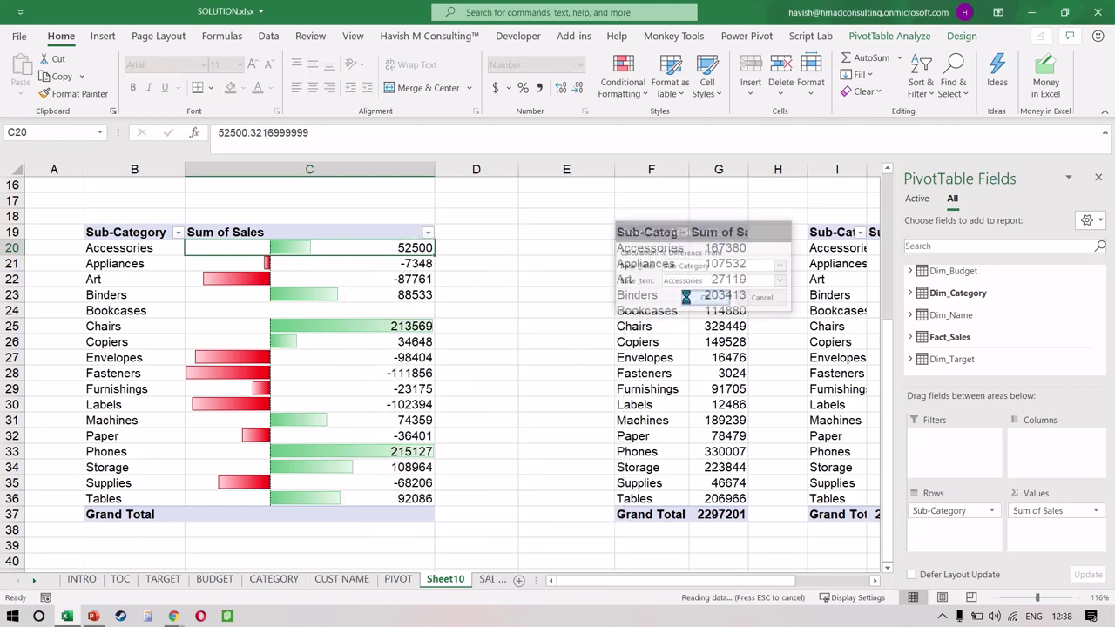
{"action": "left_click_drag", "start_coordinate": [284, 168], "coordinate": [474, 193]}
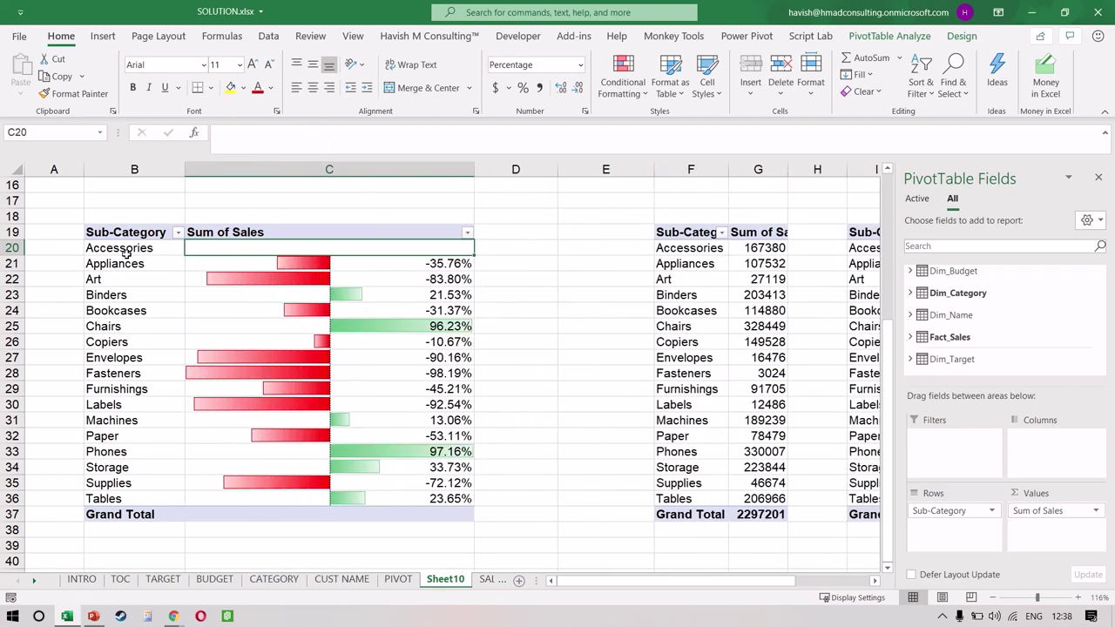
Insert three blank columns at column H, between the second and third pivot tables.
{"action": "left_click_drag", "start_coordinate": [415, 262], "coordinate": [450, 488]}
{"action": "scroll", "coordinate": [450, 489], "scroll_direction": "right", "scroll_amount": 10}
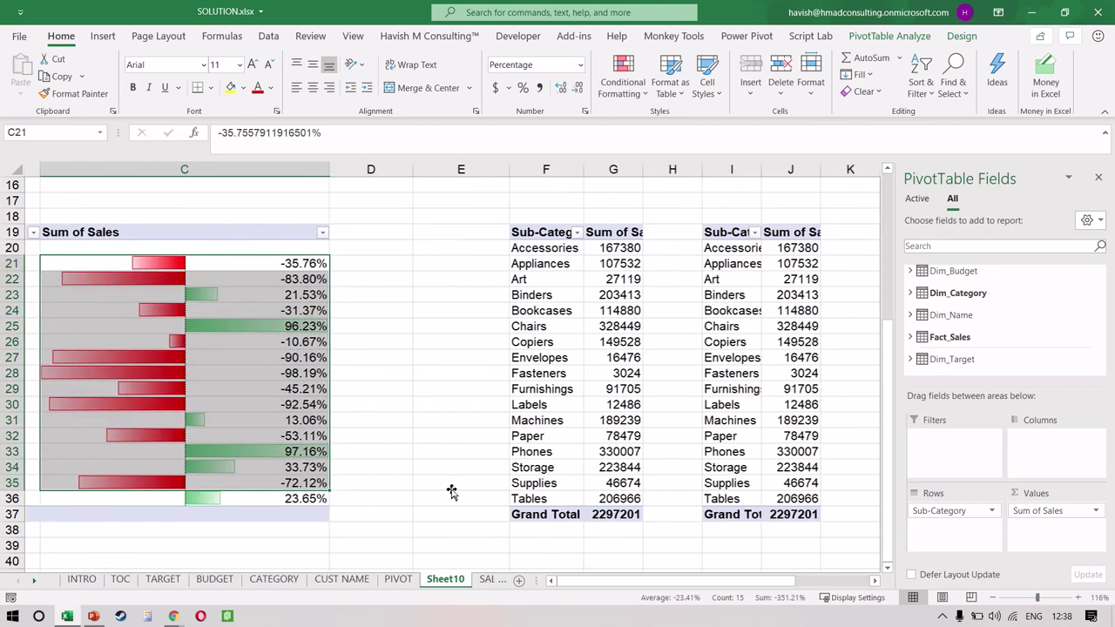
{"action": "scroll", "coordinate": [451, 490], "scroll_direction": "left", "scroll_amount": 5}
{"action": "scroll", "coordinate": [452, 490], "scroll_direction": "left", "scroll_amount": 3}
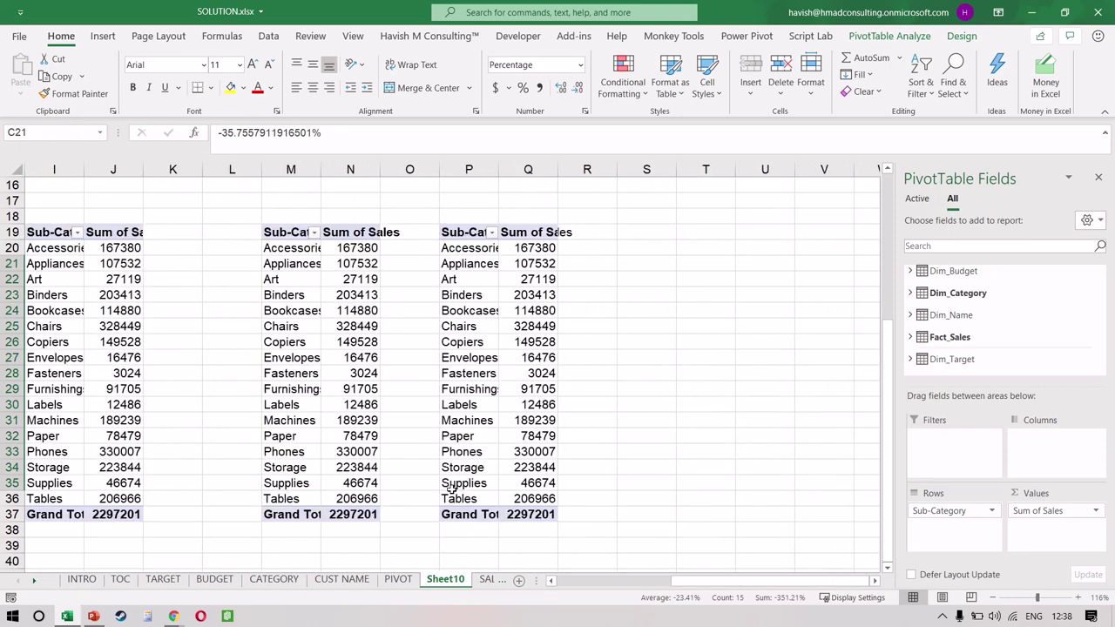
{"action": "scroll", "coordinate": [229, 339], "scroll_direction": "left", "scroll_amount": 4}
{"action": "scroll", "coordinate": [503, 398], "scroll_direction": "right", "scroll_amount": 2}
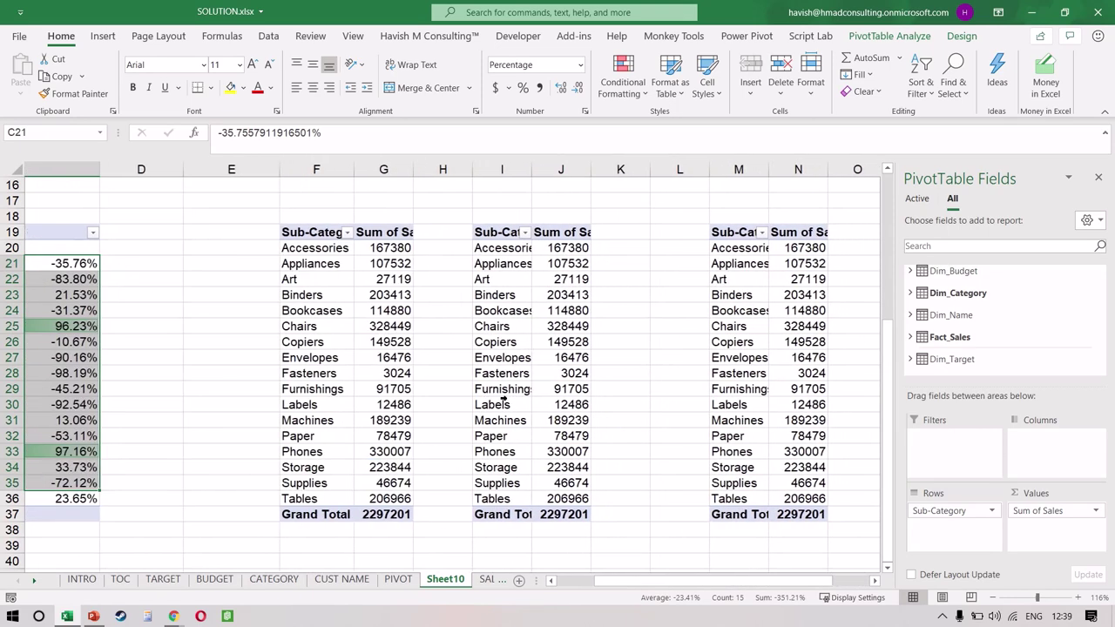
{"action": "left_click", "coordinate": [374, 240]}
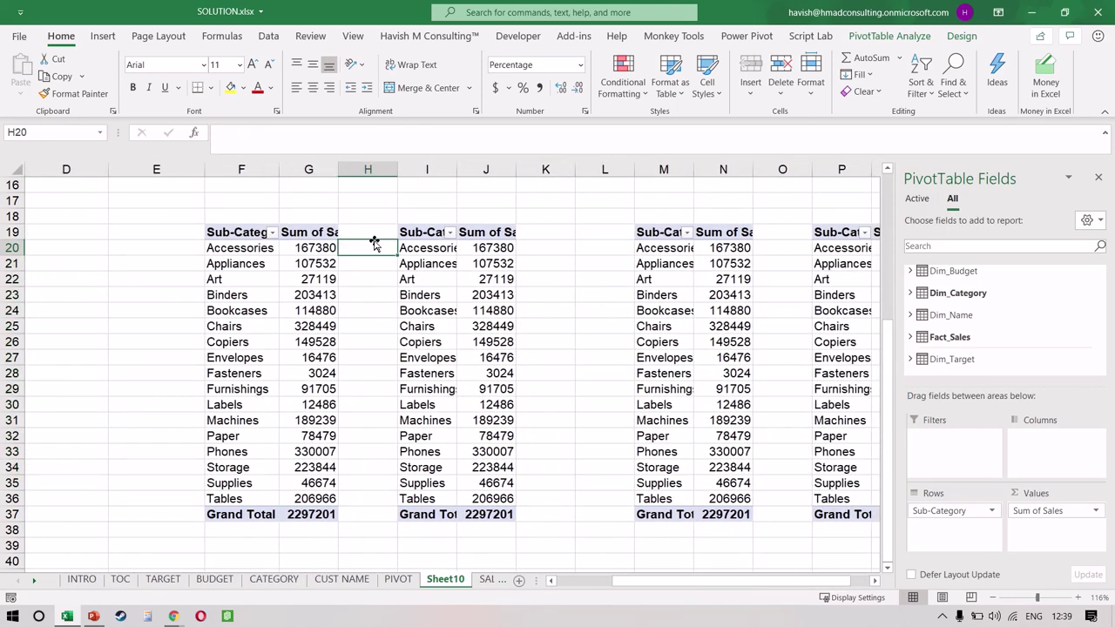
{"action": "key", "text": "ctrl+space"}
{"action": "key", "text": "ctrl+shift+plus"}
{"action": "key", "text": "ctrl+shift+plus"}
{"action": "key", "text": "ctrl+shift+plus"}
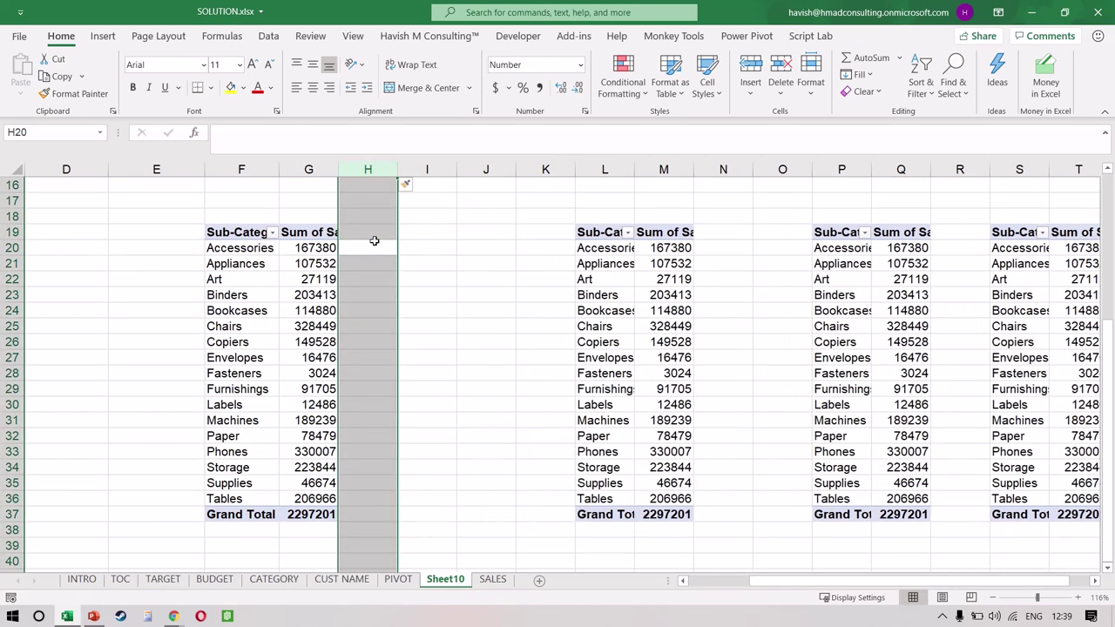
Widen column G and add the Sales field a second time to the values of the second pivot table.
{"action": "left_click", "coordinate": [294, 327]}
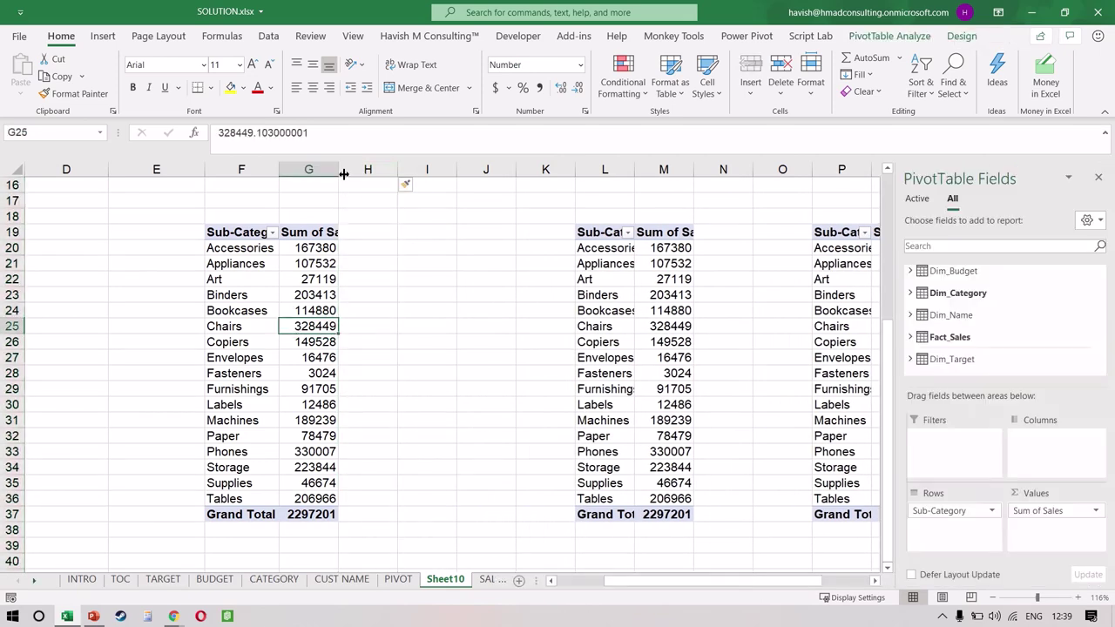
{"action": "left_click_drag", "start_coordinate": [339, 172], "coordinate": [418, 175]}
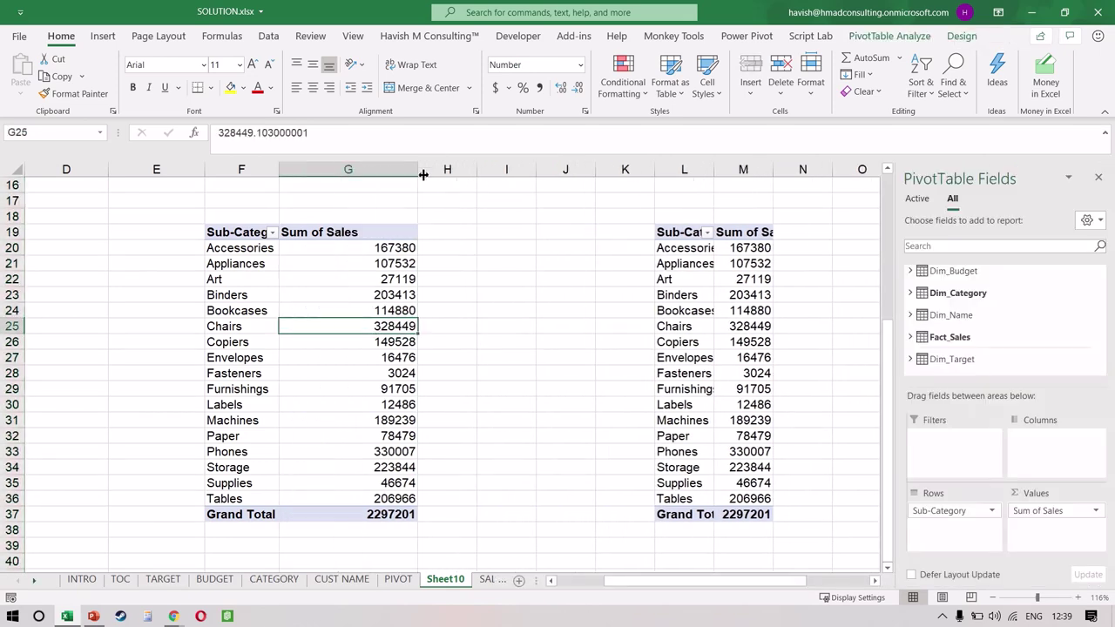
{"action": "left_click", "coordinate": [965, 247]}
{"action": "type", "text": "sales"}
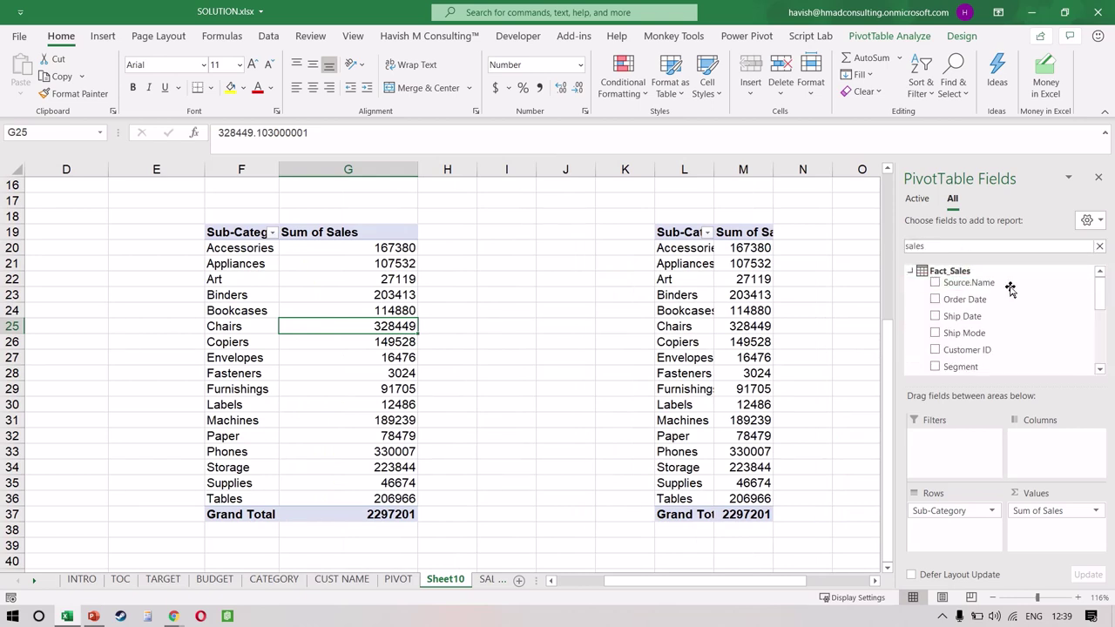
{"action": "scroll", "coordinate": [1010, 335], "scroll_direction": "down", "scroll_amount": 3}
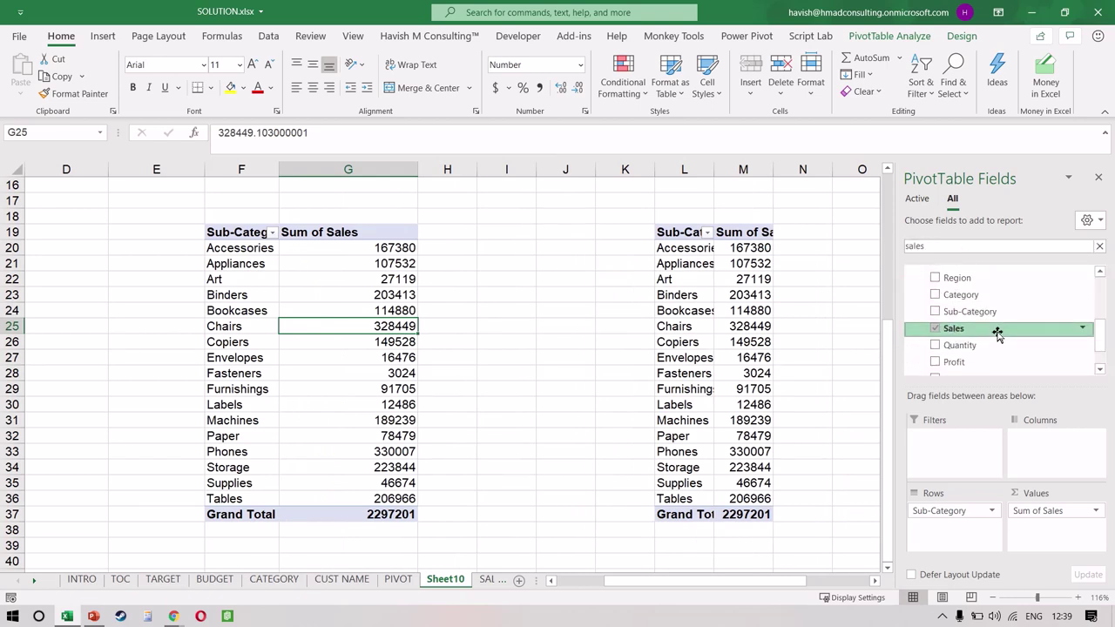
{"action": "left_click_drag", "start_coordinate": [997, 335], "coordinate": [1052, 540]}
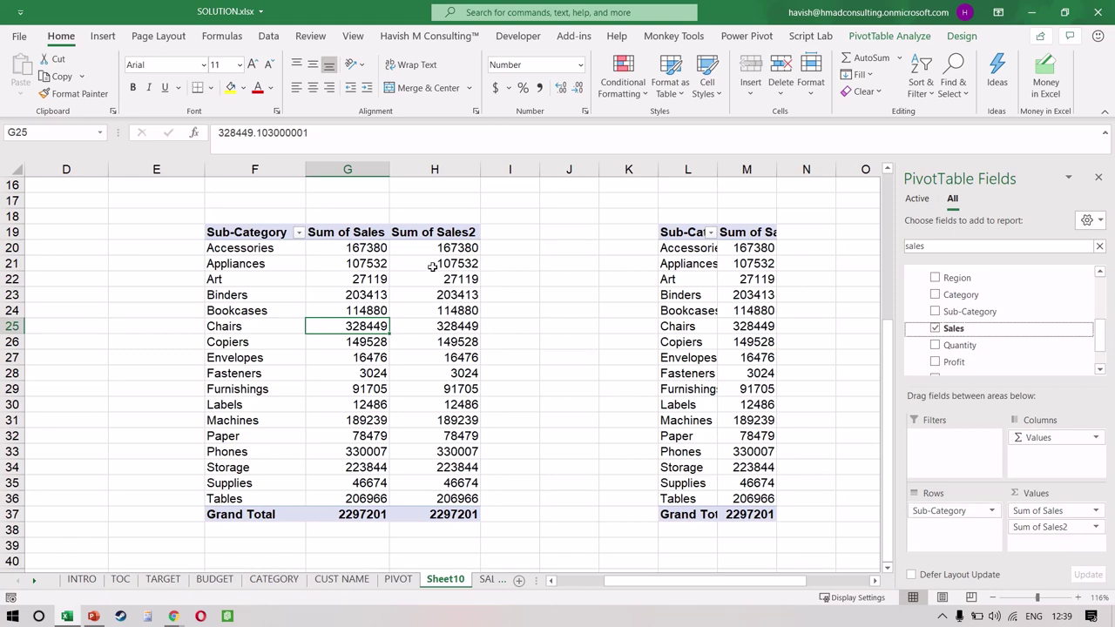
Show the Sum of Sales2 values in the second pivot as % of Column Total.
{"action": "left_click", "coordinate": [332, 253]}
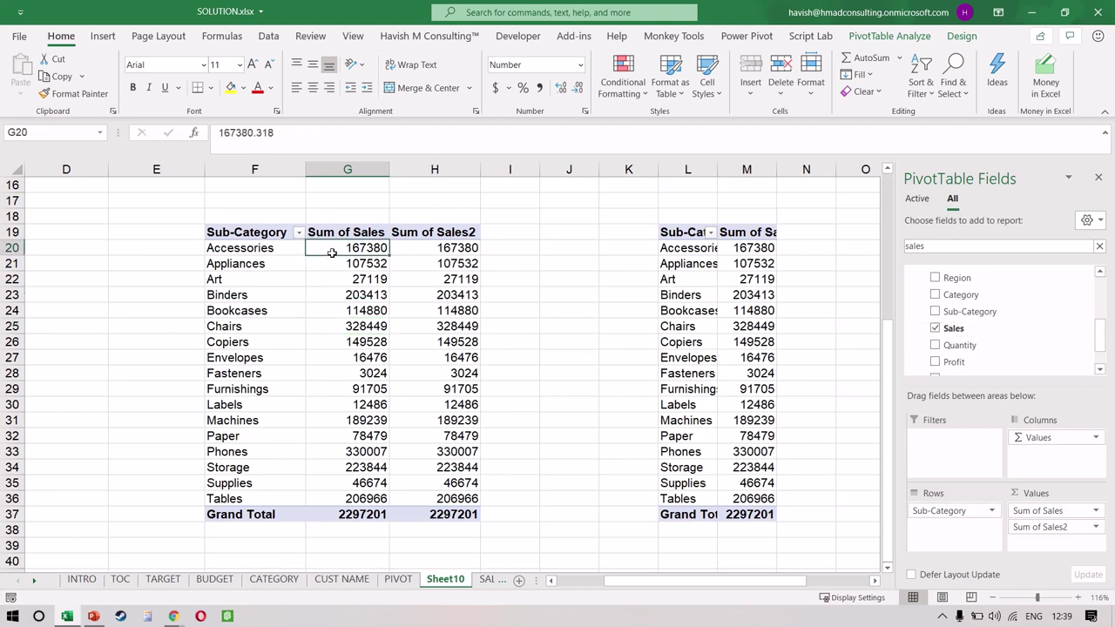
{"action": "right_click", "coordinate": [417, 249]}
{"action": "mouse_move", "coordinate": [500, 415]}
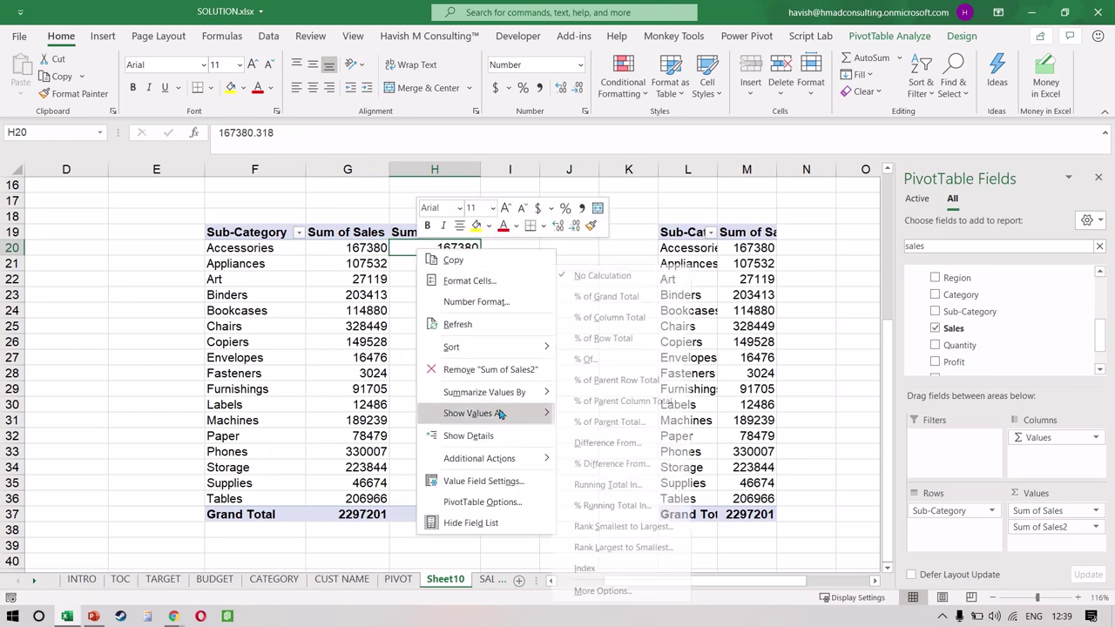
{"action": "left_click", "coordinate": [614, 321]}
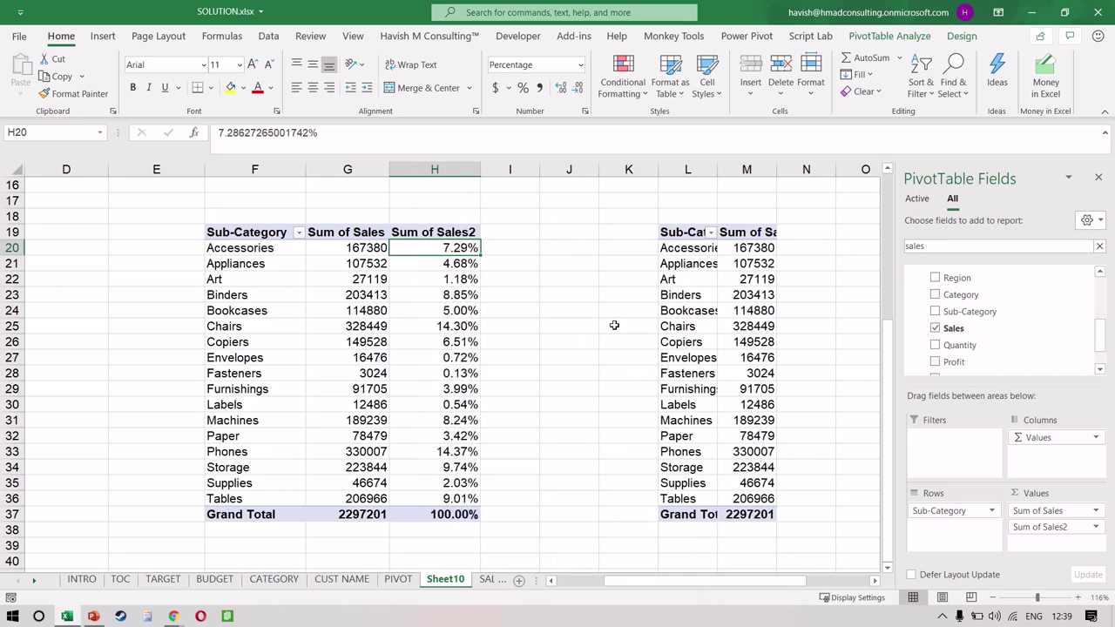
Show the Sum of Sales2 values as Running Total In, with base field Sub-Category.
{"action": "left_click_drag", "start_coordinate": [427, 244], "coordinate": [444, 498]}
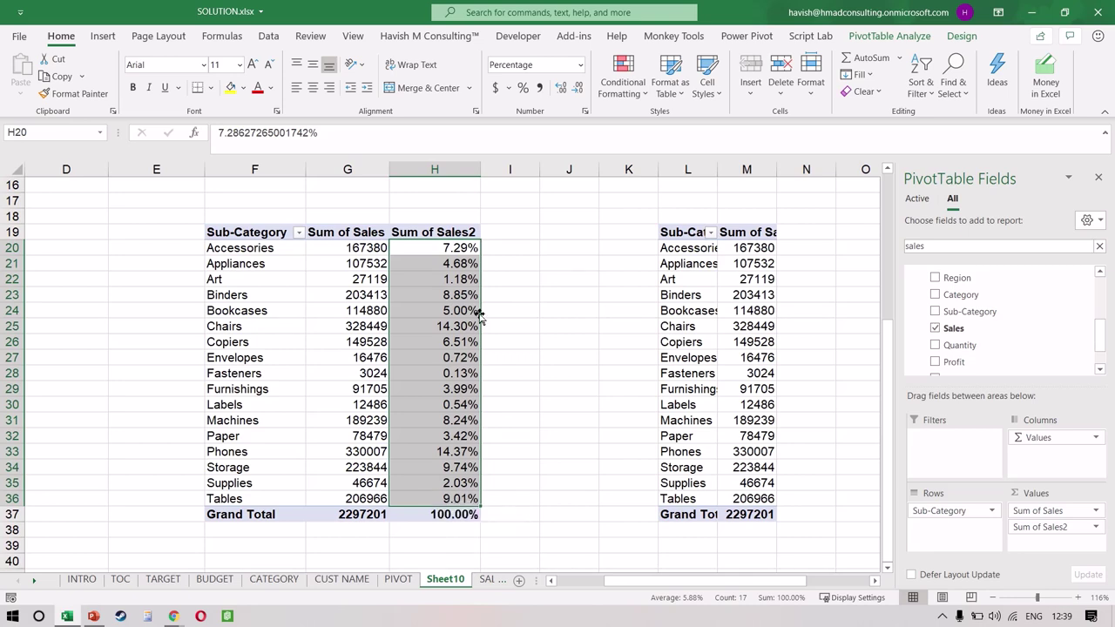
{"action": "right_click", "coordinate": [460, 255]}
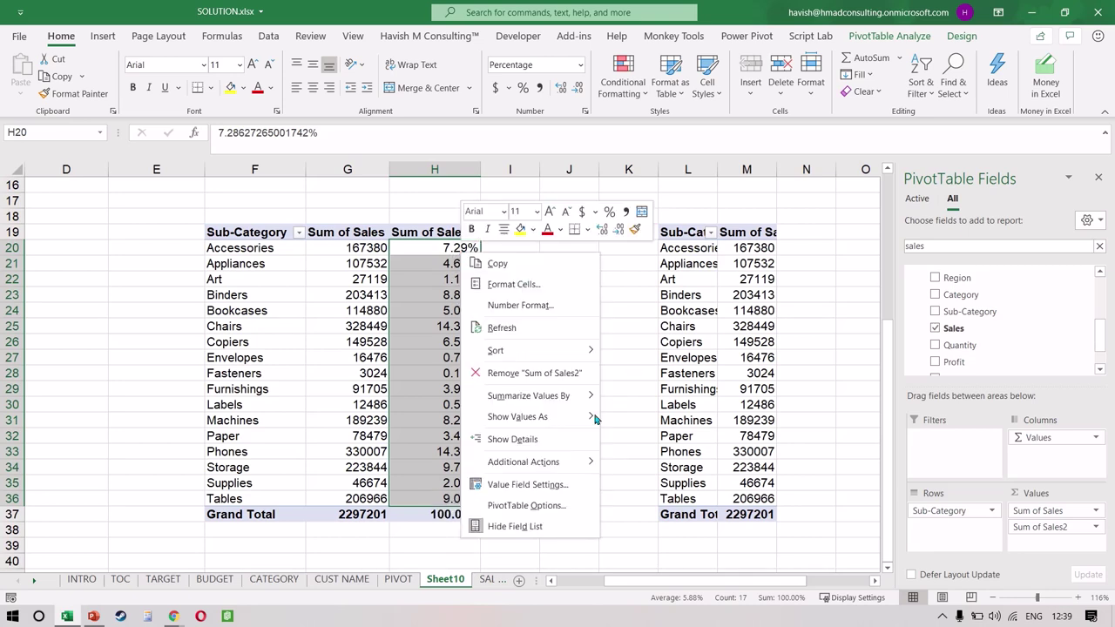
{"action": "mouse_move", "coordinate": [595, 419]}
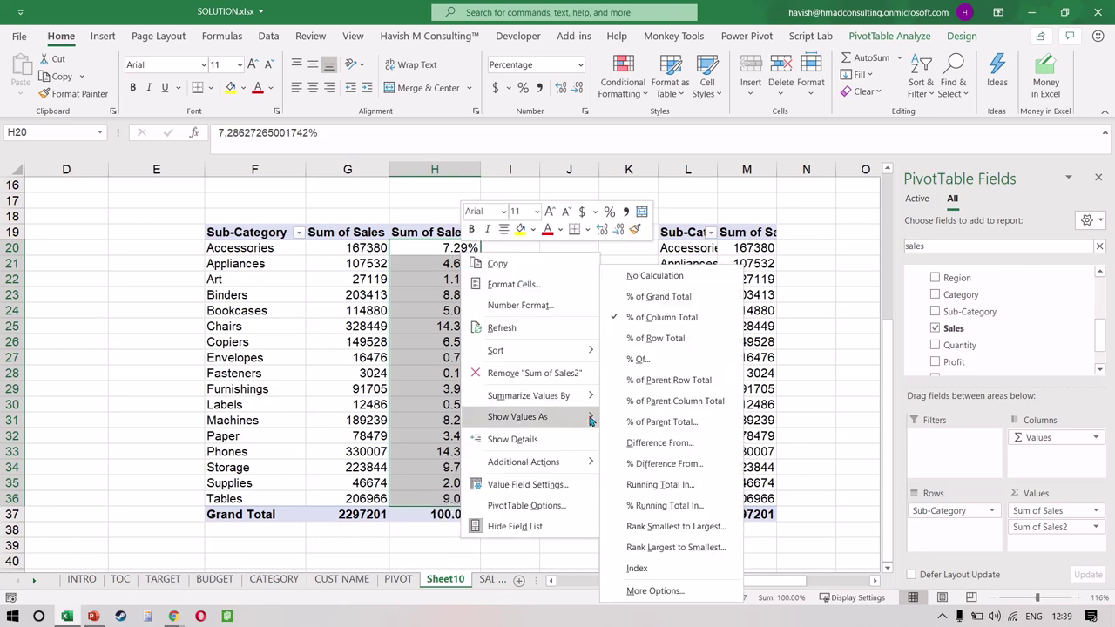
{"action": "left_click", "coordinate": [664, 485]}
{"action": "left_click", "coordinate": [708, 291]}
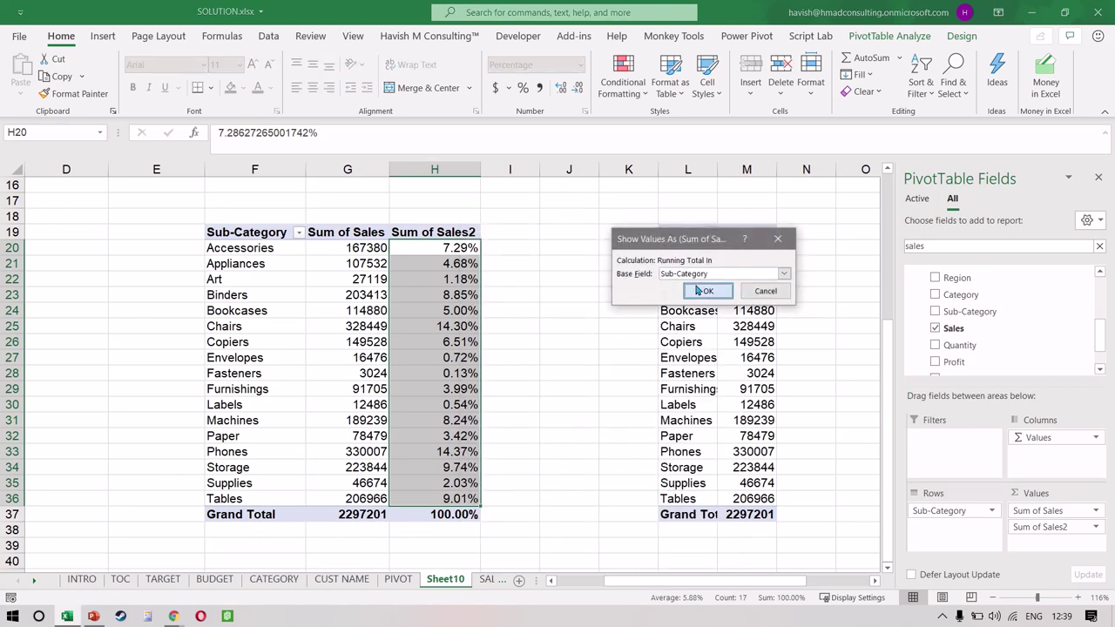
Reduce the Sum of Sales2 running totals in H20:H36 to zero decimal places.
{"action": "left_click_drag", "start_coordinate": [369, 247], "coordinate": [469, 502]}
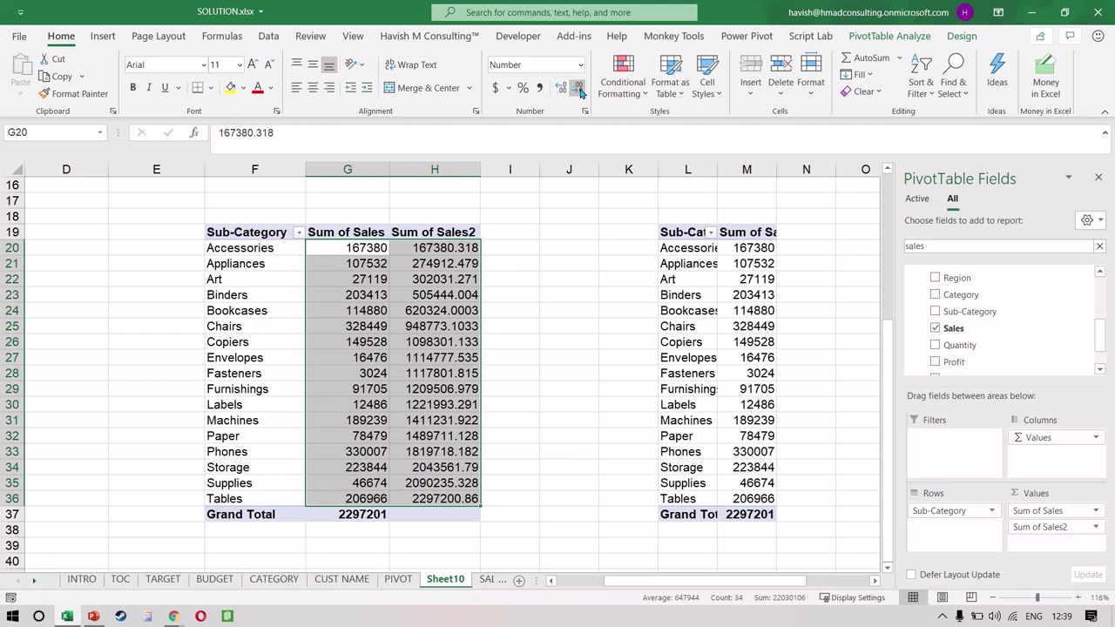
{"action": "left_click", "coordinate": [459, 296]}
{"action": "key", "text": "Up"}
{"action": "key", "text": "Up"}
{"action": "key", "text": "Up"}
{"action": "key", "text": "ctrl+shift+Down"}
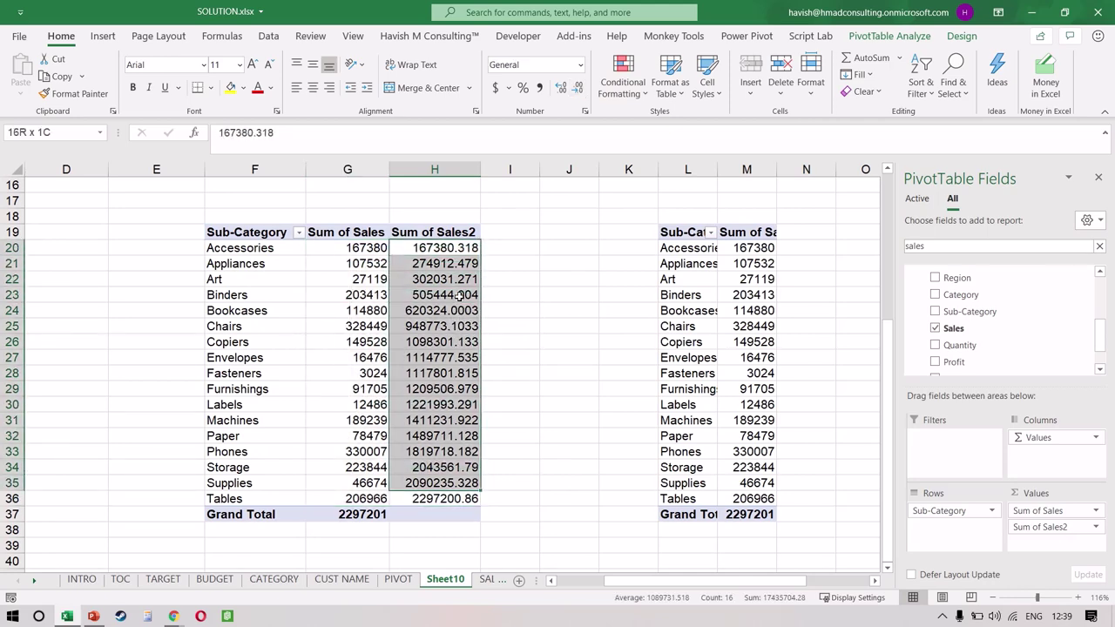
{"action": "left_click", "coordinate": [577, 88]}
{"action": "left_click", "coordinate": [578, 88]}
{"action": "left_click", "coordinate": [578, 88]}
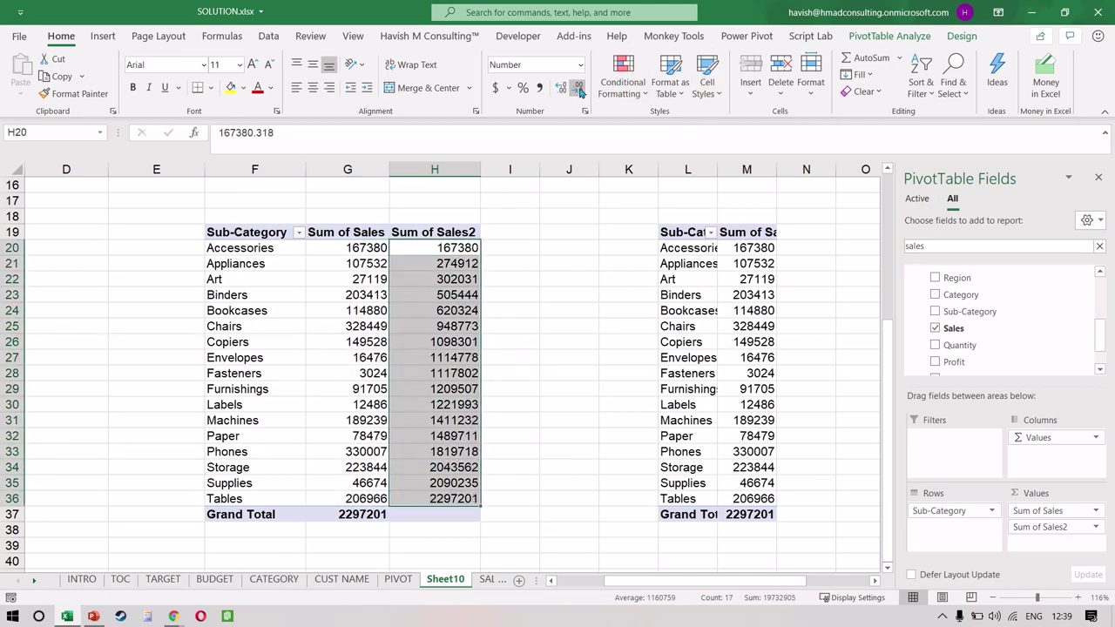
Examine how the running totals accumulate for the first sub-categories, Accessories, Appliances and Art.
{"action": "left_click_drag", "start_coordinate": [421, 282], "coordinate": [416, 297]}
{"action": "key", "text": "Up"}
{"action": "key", "text": "Left"}
{"action": "key", "text": "Up"}
{"action": "key", "text": "Up"}
{"action": "key", "text": "Right"}
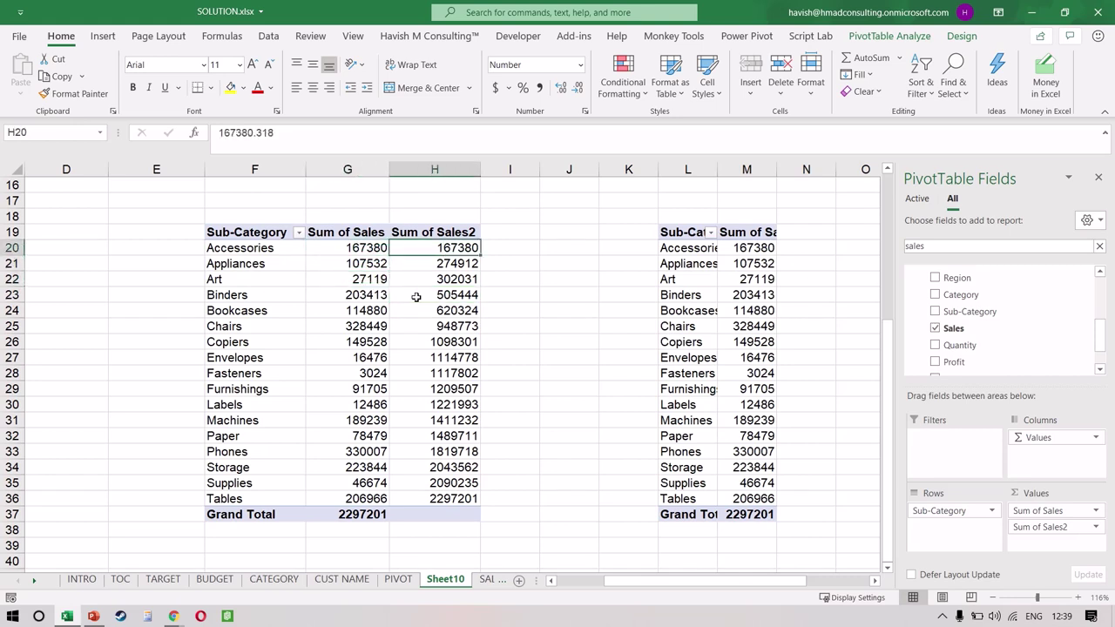
{"action": "key", "text": "Down"}
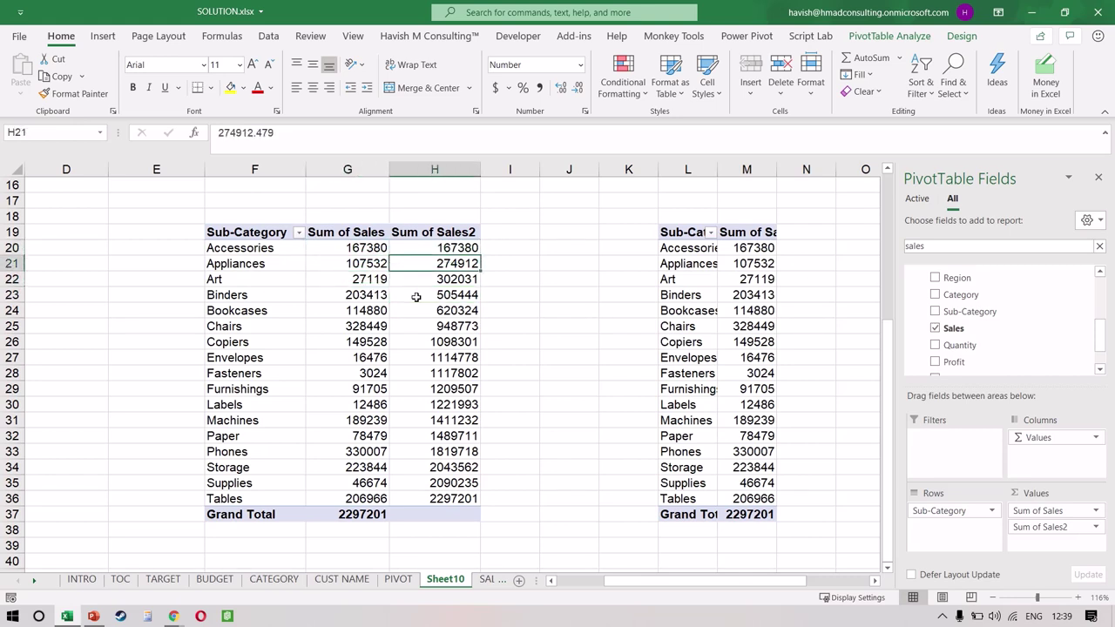
{"action": "key", "text": "Down"}
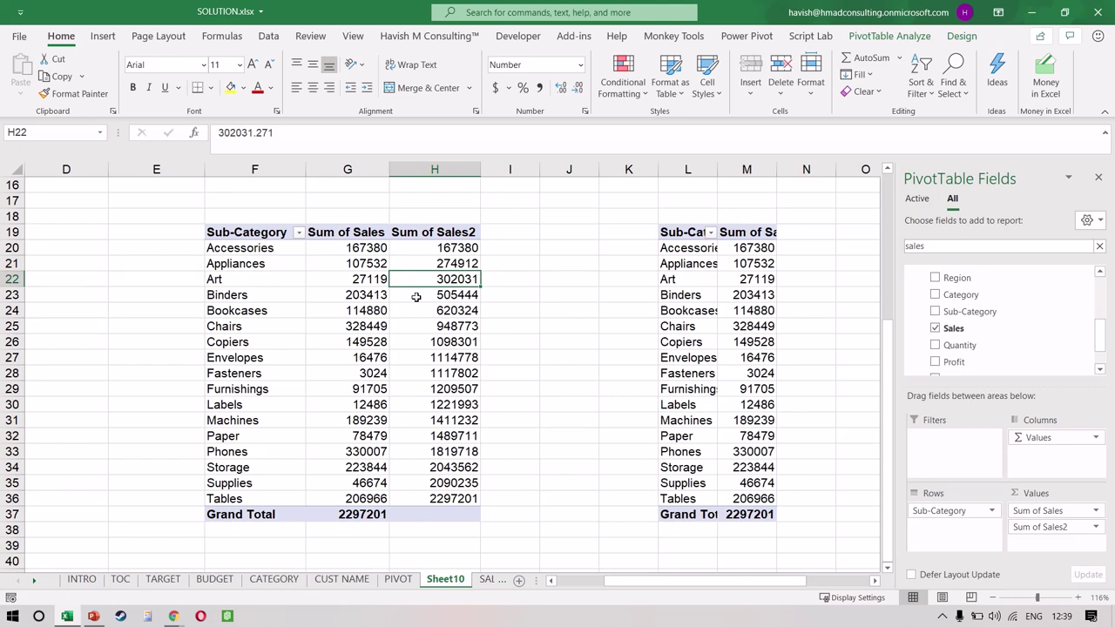
{"action": "key", "text": "Up"}
{"action": "key", "text": "Up"}
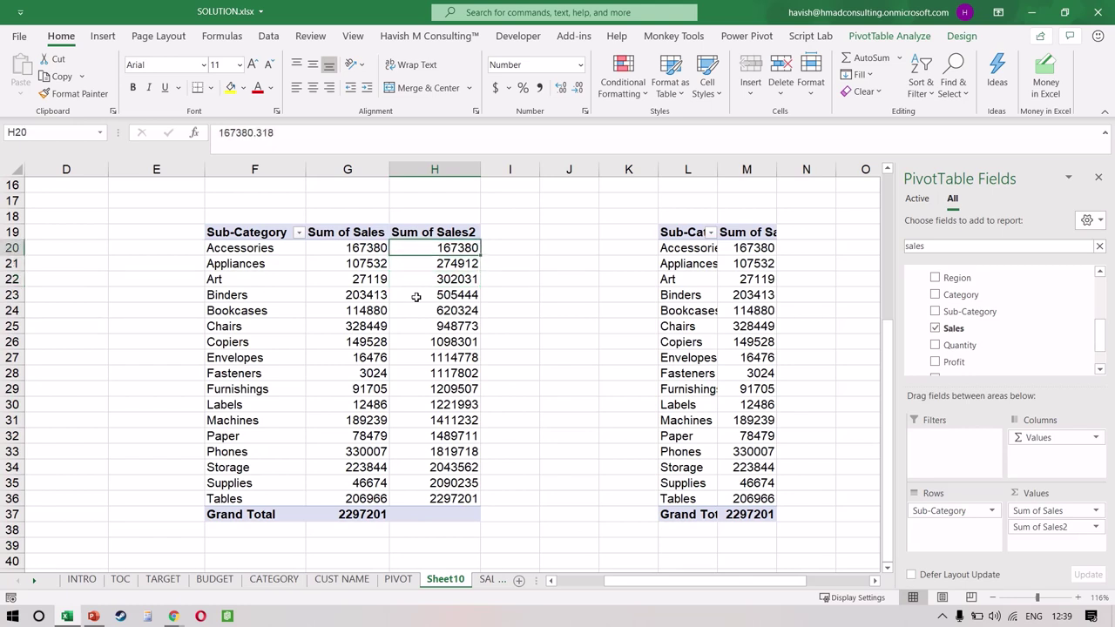
Show the Sum of Sales2 values as % Running Total In, with base field Sub-Category.
{"action": "right_click", "coordinate": [435, 248]}
{"action": "mouse_move", "coordinate": [537, 408]}
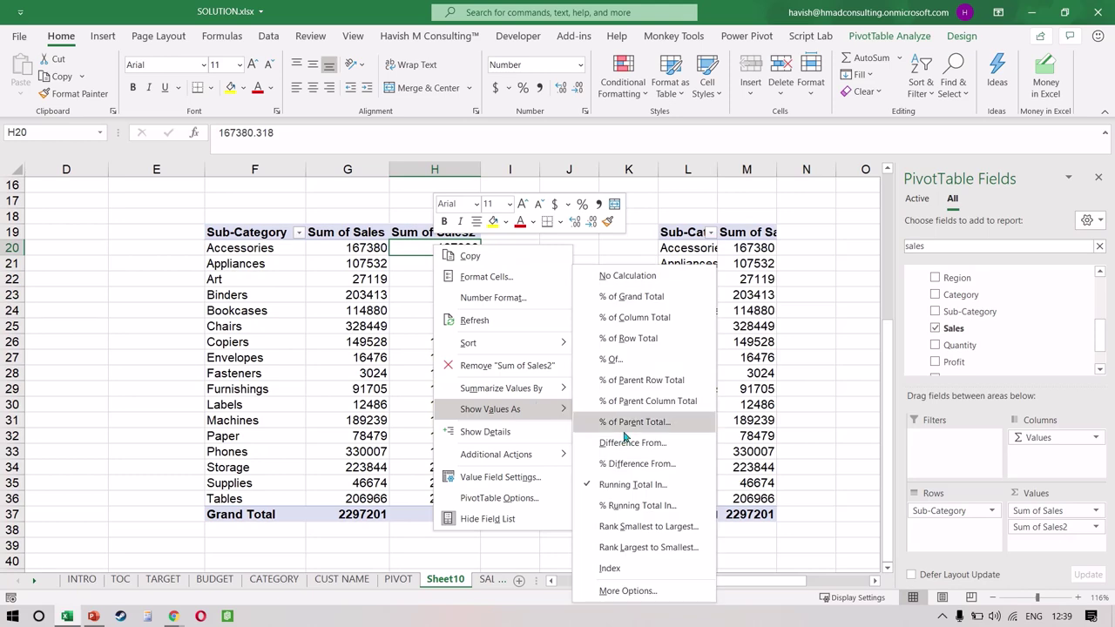
{"action": "left_click", "coordinate": [652, 506]}
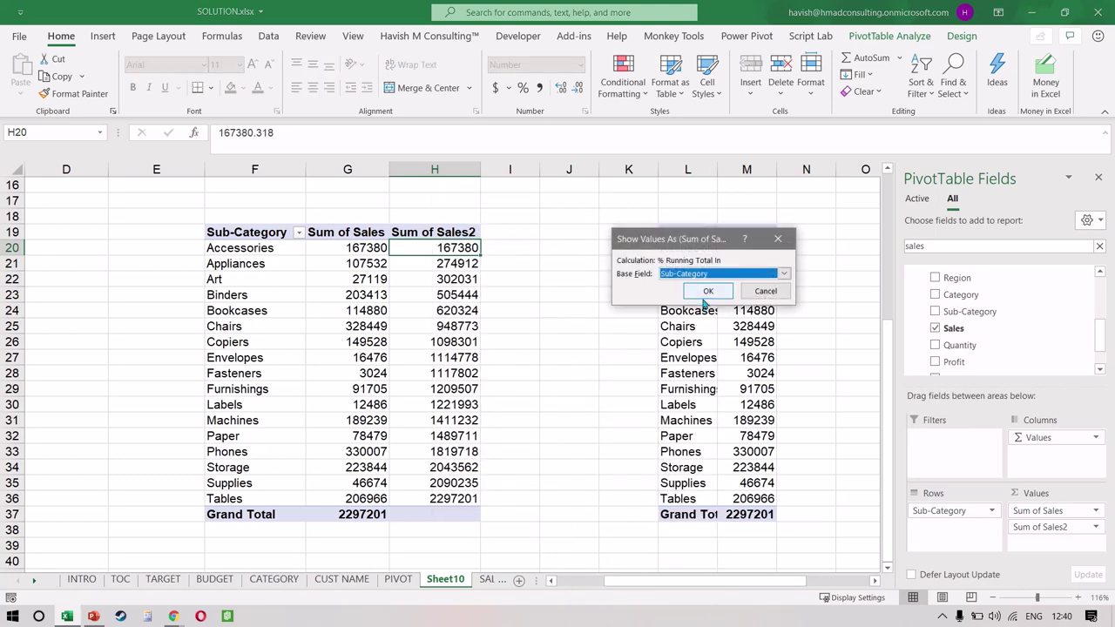
{"action": "left_click", "coordinate": [706, 293]}
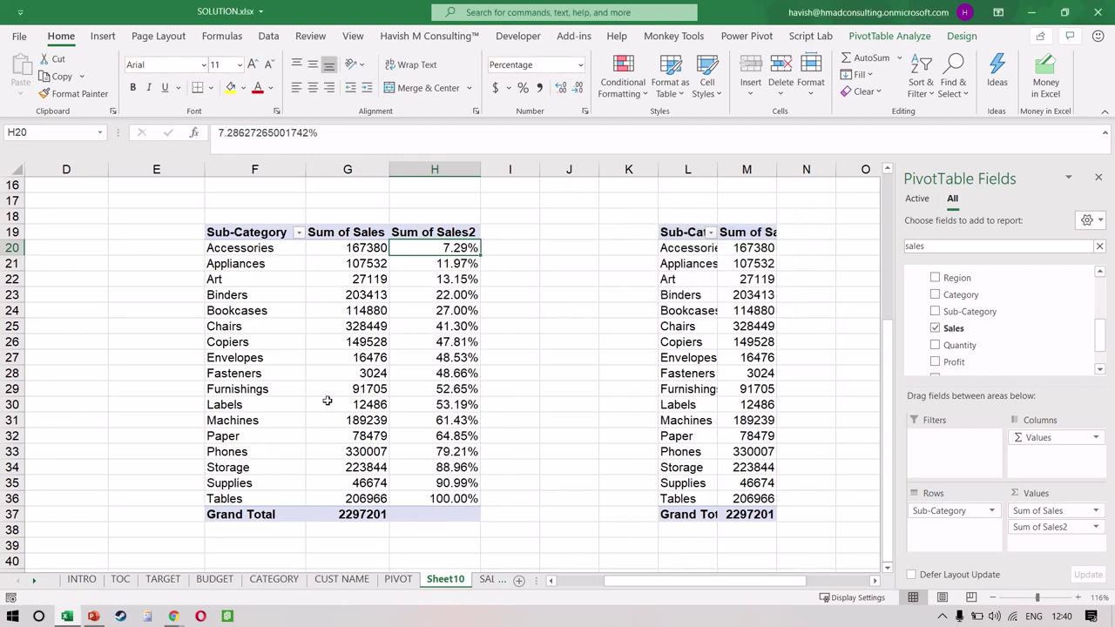
Sort the second pivot table by Sum of Sales from largest to smallest.
{"action": "left_click", "coordinate": [382, 295]}
{"action": "key", "text": "Up"}
{"action": "key", "text": "Up"}
{"action": "key", "text": "Up"}
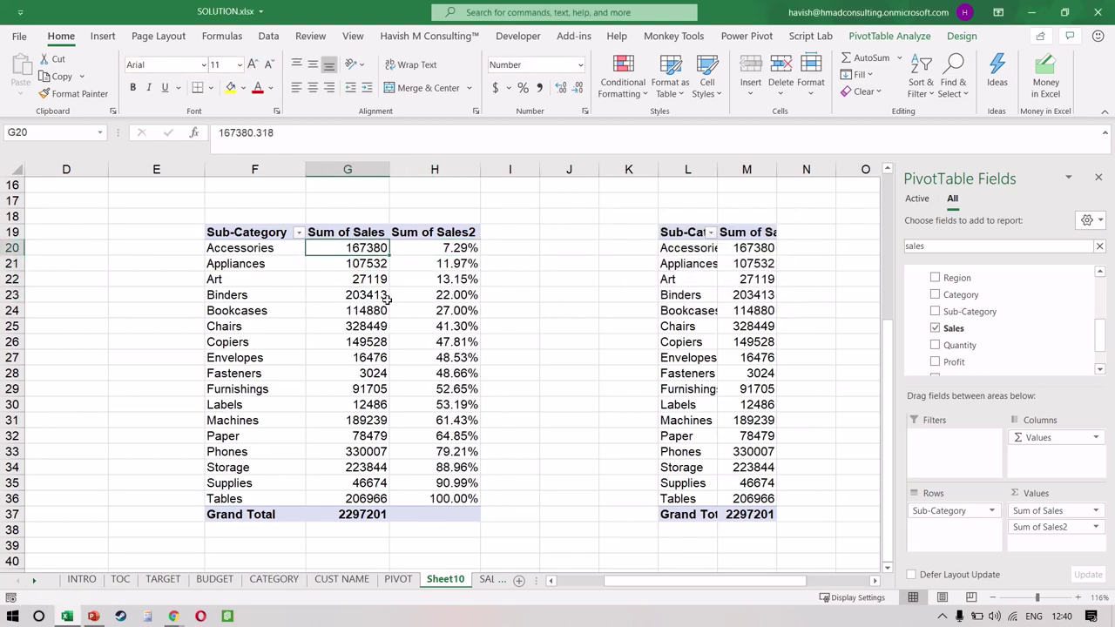
{"action": "key", "text": "shift+F10"}
{"action": "key", "text": "Down"}
{"action": "key", "text": "Down"}
{"action": "key", "text": "Down"}
{"action": "key", "text": "Down"}
{"action": "key", "text": "Right"}
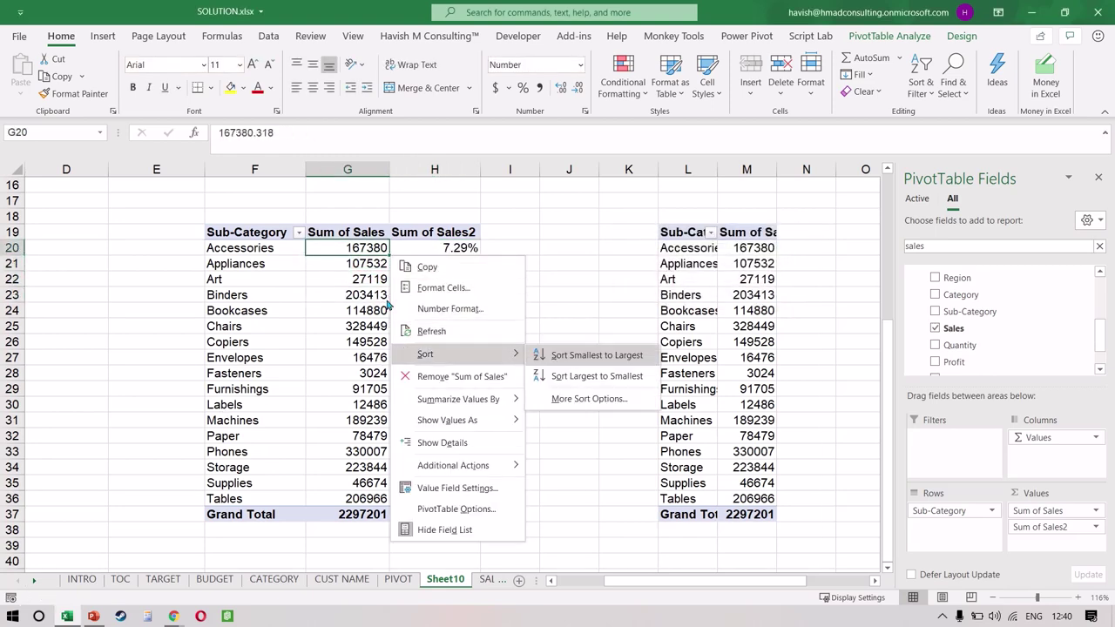
{"action": "key", "text": "Down"}
{"action": "key", "text": "Return"}
Examine the sorted sub-category names against their sales and cumulative percentages in the second pivot.
{"action": "key", "text": "Down"}
{"action": "key", "text": "Up"}
{"action": "key", "text": "Right"}
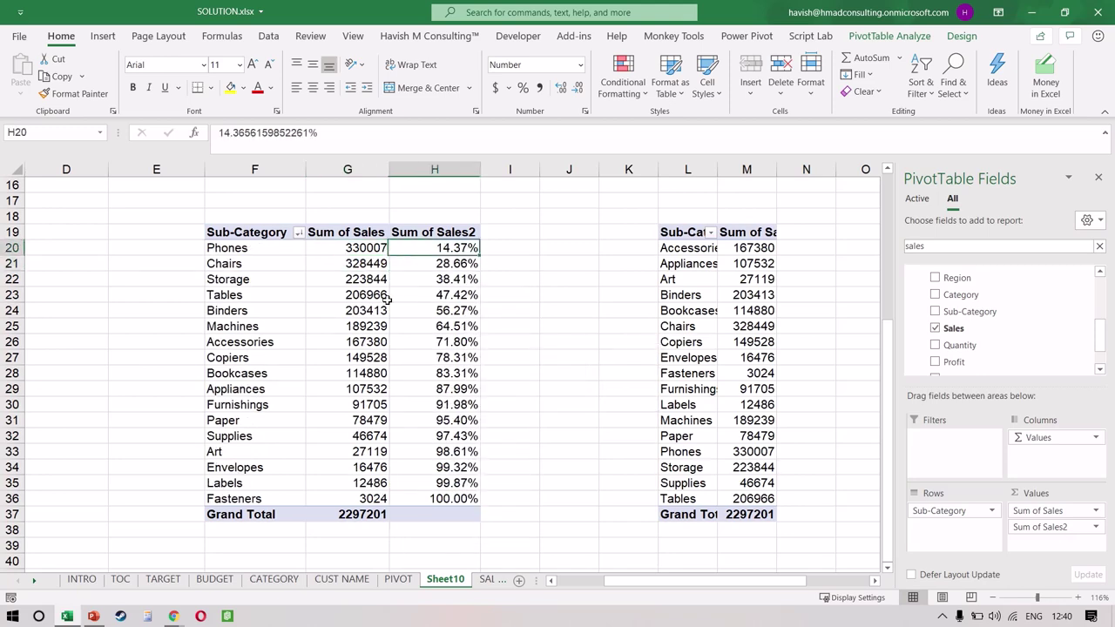
{"action": "key", "text": "Right"}
{"action": "key", "text": "Left"}
{"action": "key", "text": "Left"}
{"action": "key", "text": "Left"}
{"action": "key", "text": "ctrl+shift+Down"}
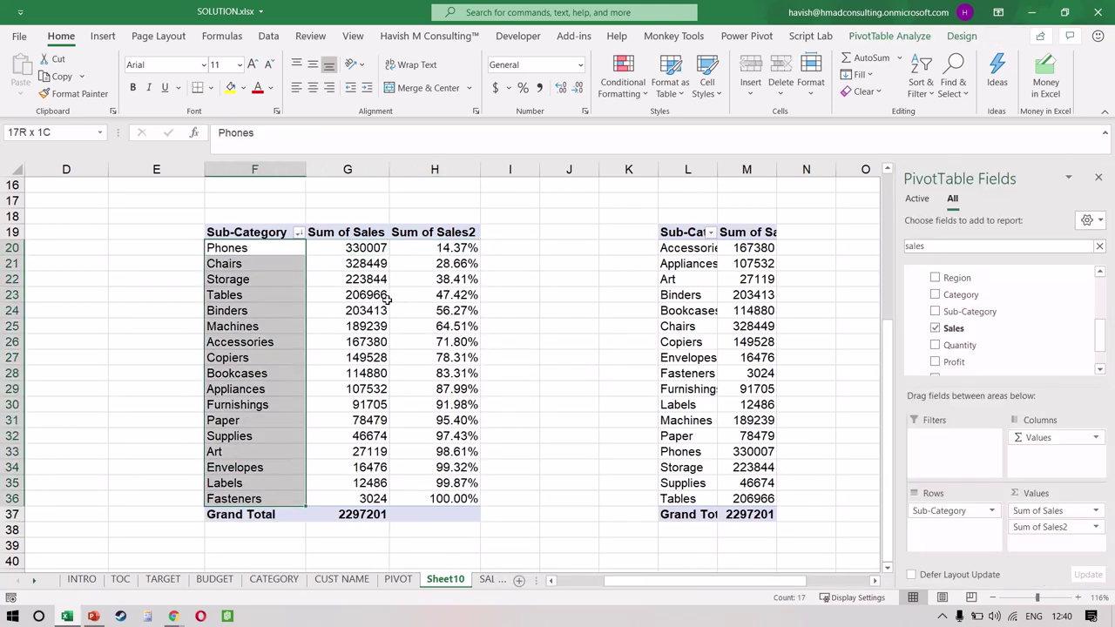
{"action": "key", "text": "Right"}
{"action": "key", "text": "Right"}
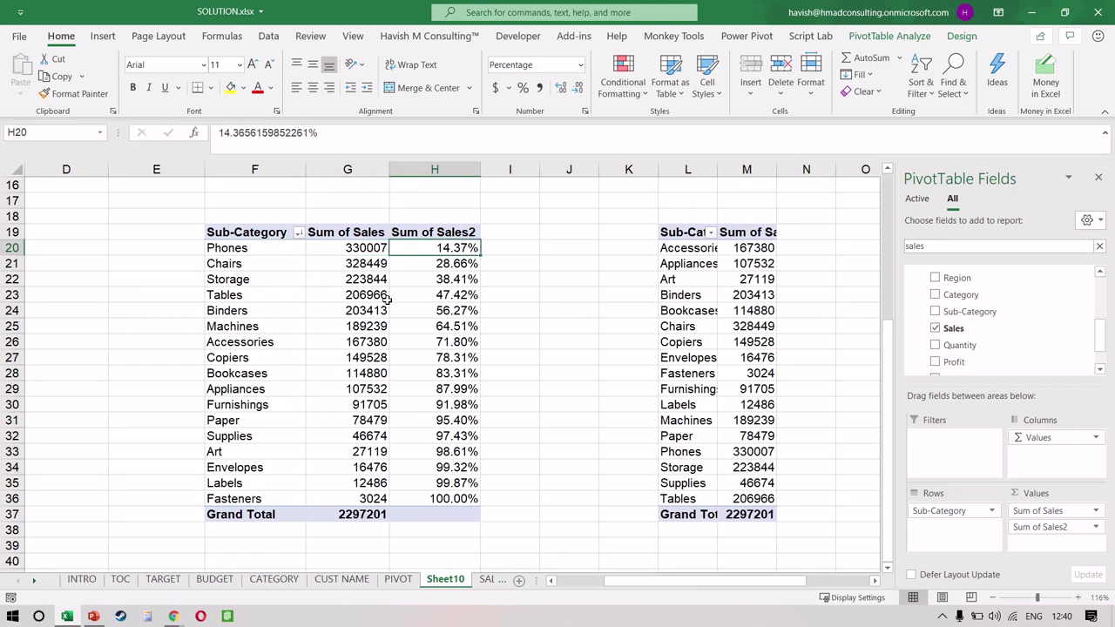
Compare the cumulative sales share of the Phones to Copiers rows with that of the Bookcases to Fasteners rows.
{"action": "key", "text": "shift+Down"}
{"action": "key", "text": "shift+Down"}
{"action": "key", "text": "shift+Down"}
{"action": "key", "text": "shift+Down"}
{"action": "key", "text": "shift+Down"}
{"action": "key", "text": "shift+Down"}
{"action": "key", "text": "shift+Down"}
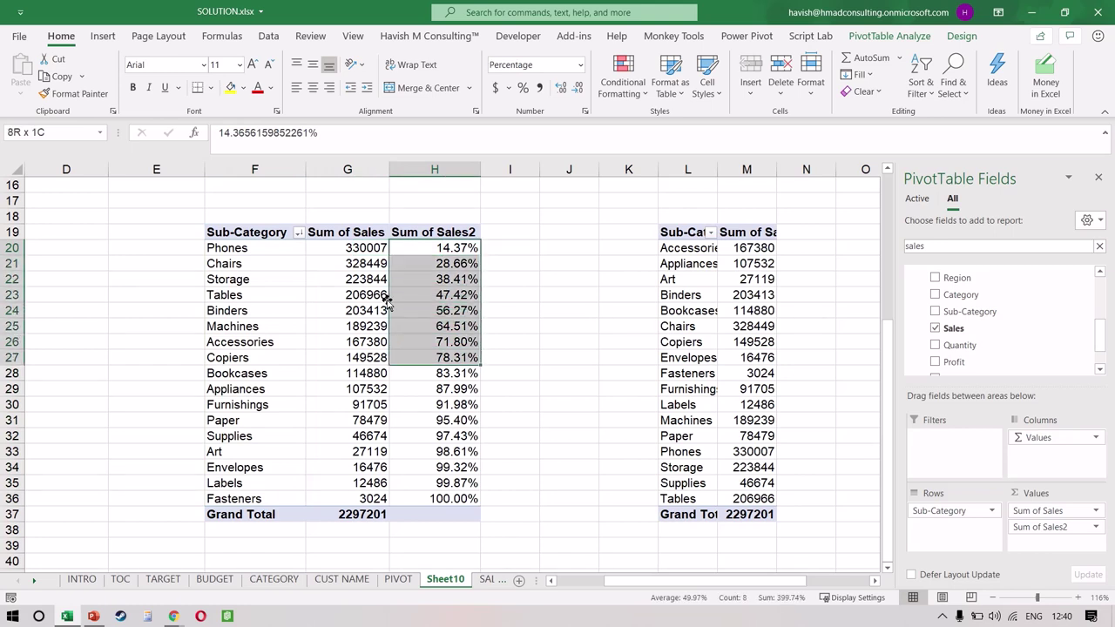
{"action": "key", "text": "shift+Left"}
{"action": "key", "text": "shift+Left"}
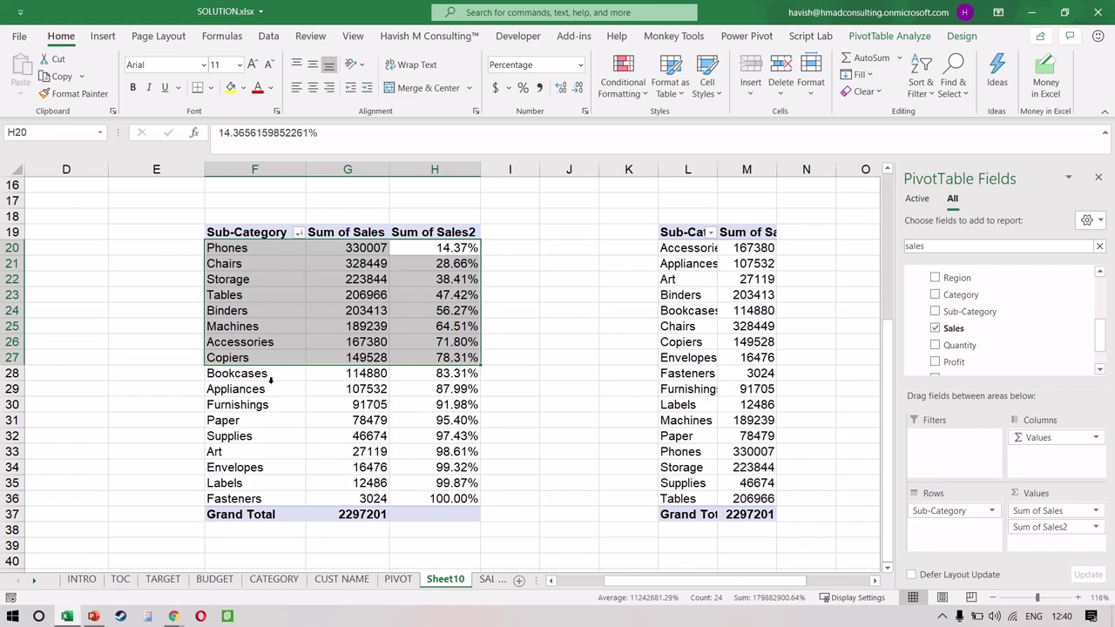
{"action": "left_click_drag", "start_coordinate": [263, 373], "coordinate": [419, 498]}
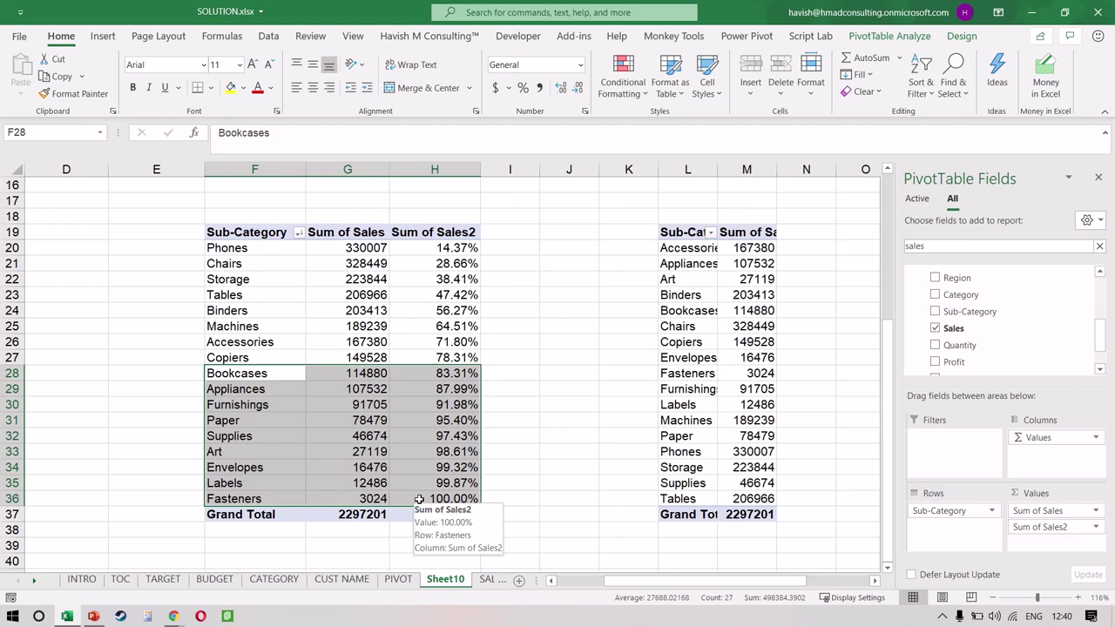
Widen columns L and M so the headings of the third pivot table fit.
{"action": "left_click", "coordinate": [433, 357]}
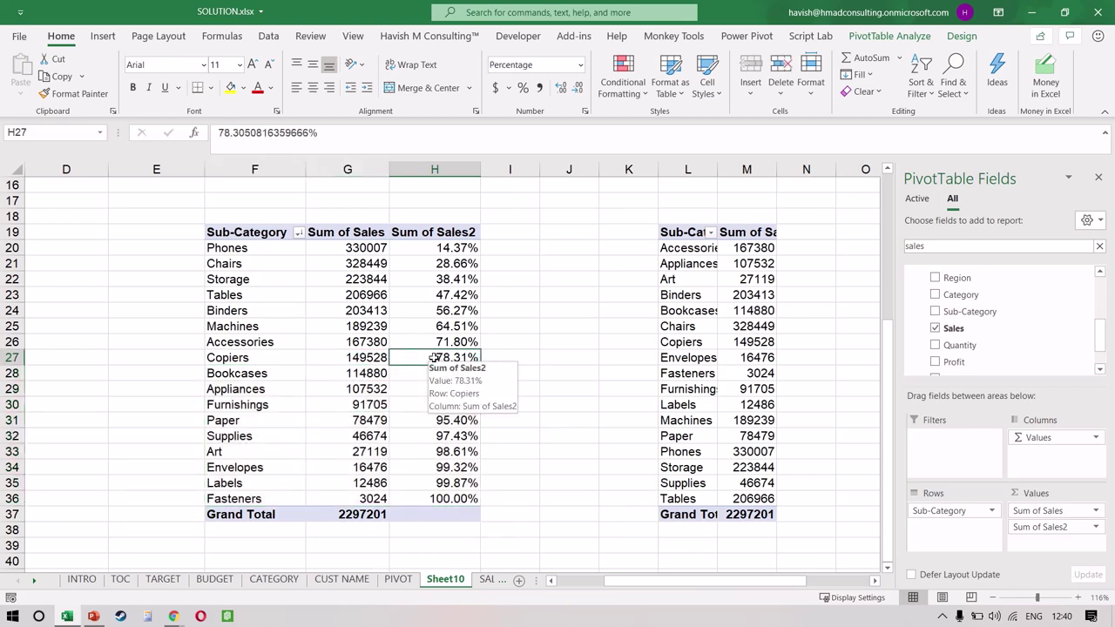
{"action": "scroll", "coordinate": [433, 357], "scroll_direction": "right", "scroll_amount": 3}
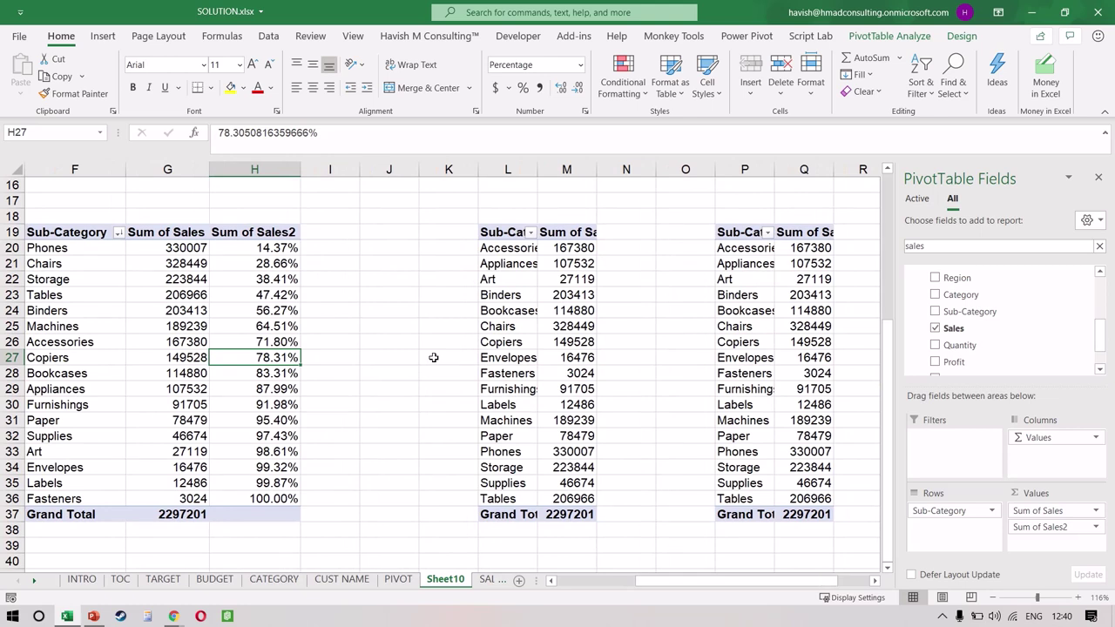
{"action": "left_click_drag", "start_coordinate": [597, 172], "coordinate": [632, 171]}
{"action": "left_click_drag", "start_coordinate": [538, 169], "coordinate": [570, 169]}
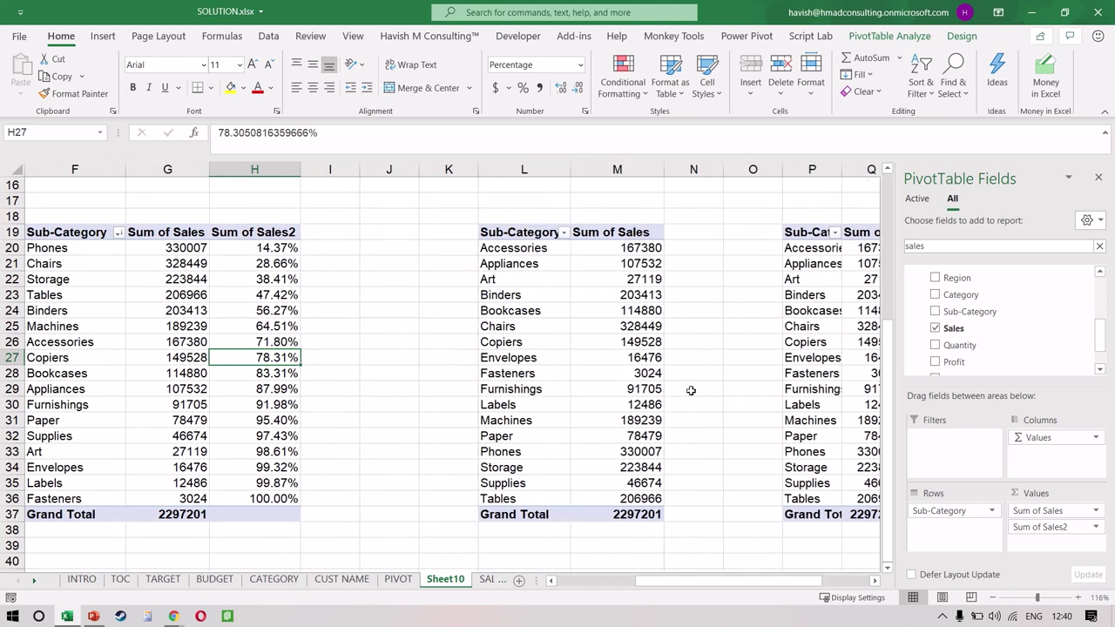
Show the third pivot table's Sum of Sales as % Of, with base field Sub-Category and base item Chairs.
{"action": "left_click", "coordinate": [607, 327]}
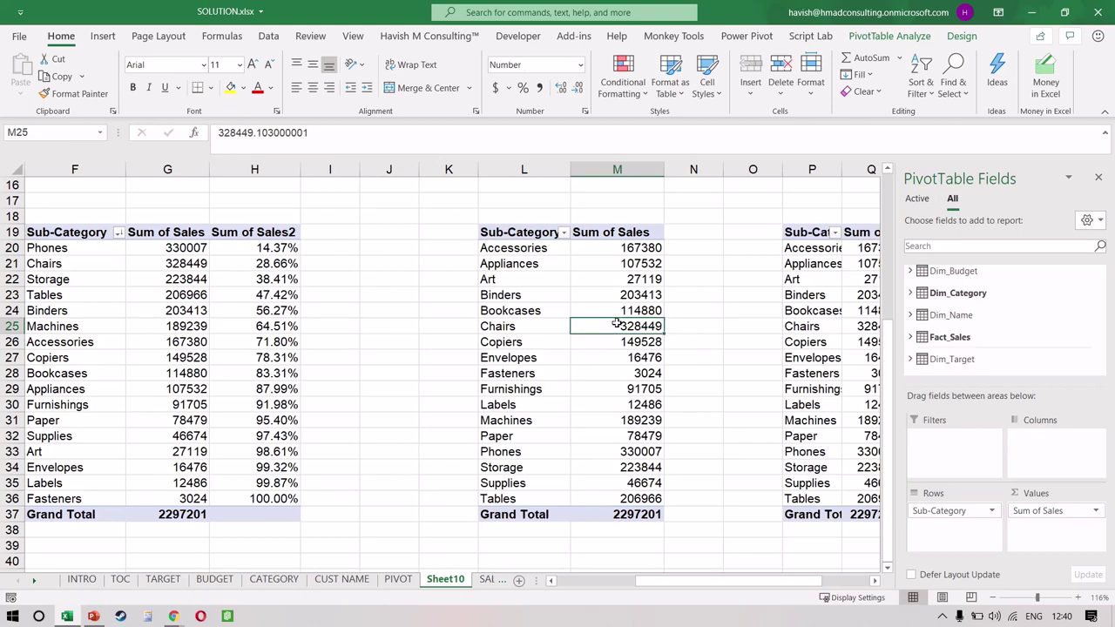
{"action": "right_click", "coordinate": [616, 326]}
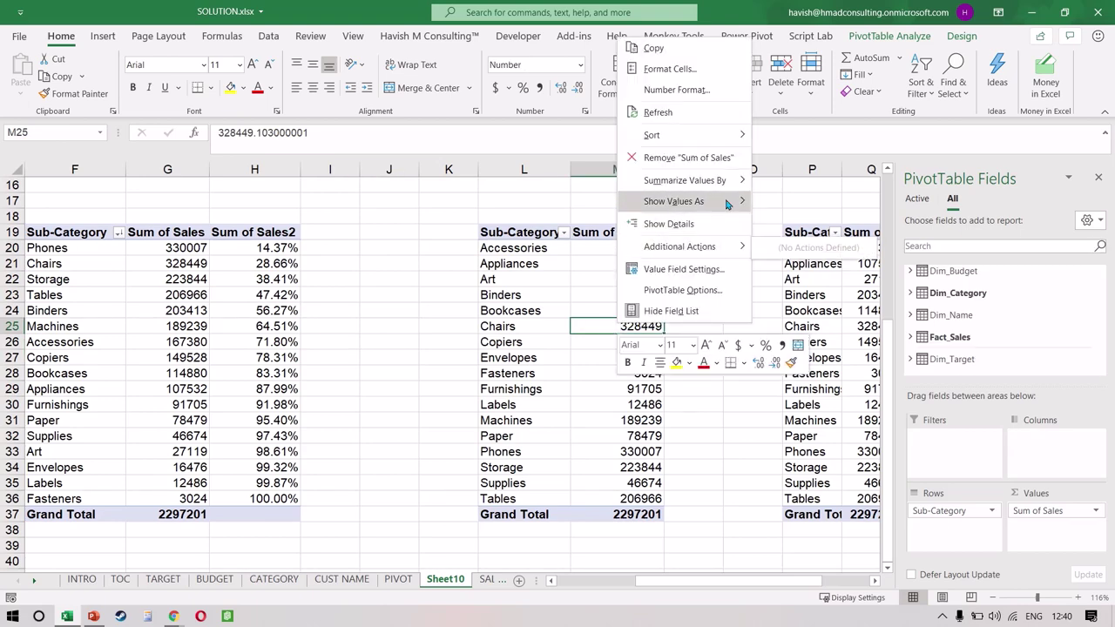
{"action": "mouse_move", "coordinate": [727, 203]}
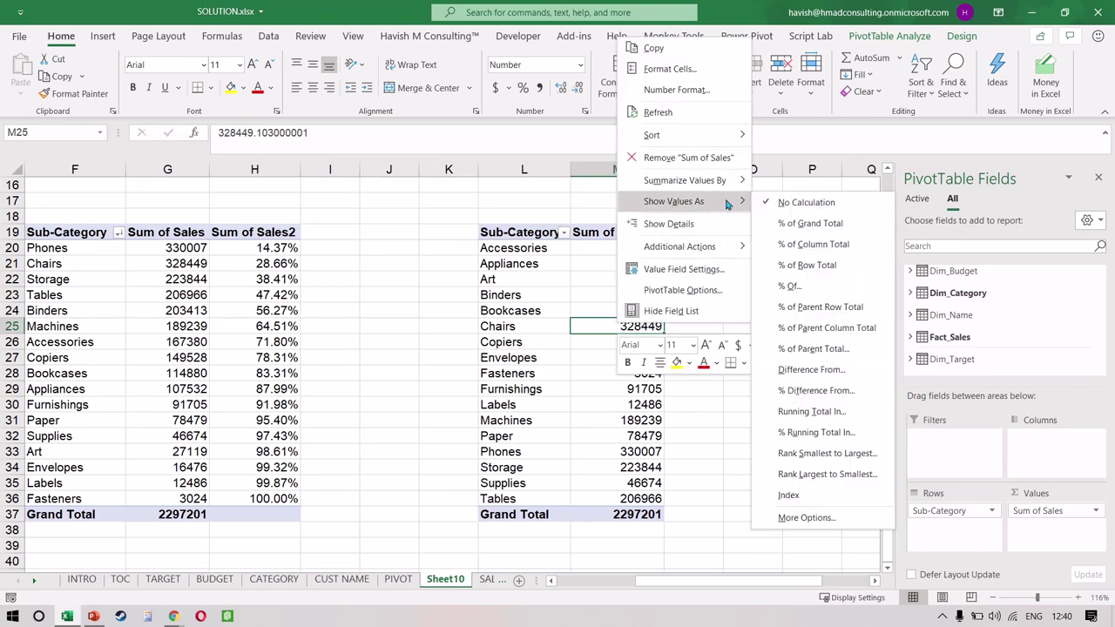
{"action": "left_click", "coordinate": [809, 288]}
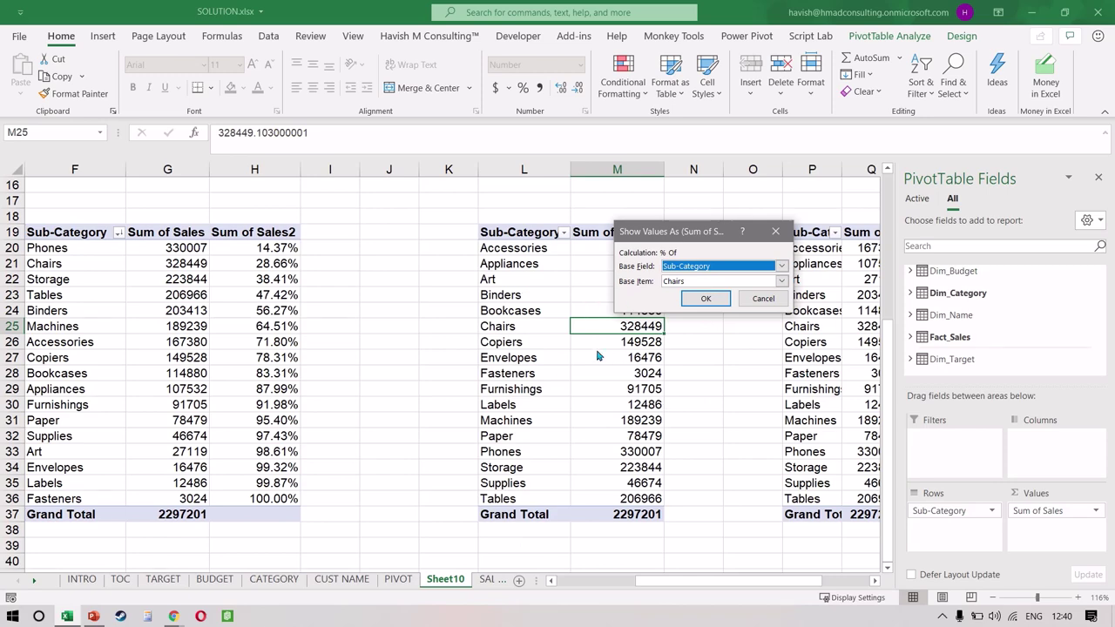
{"action": "left_click", "coordinate": [707, 299]}
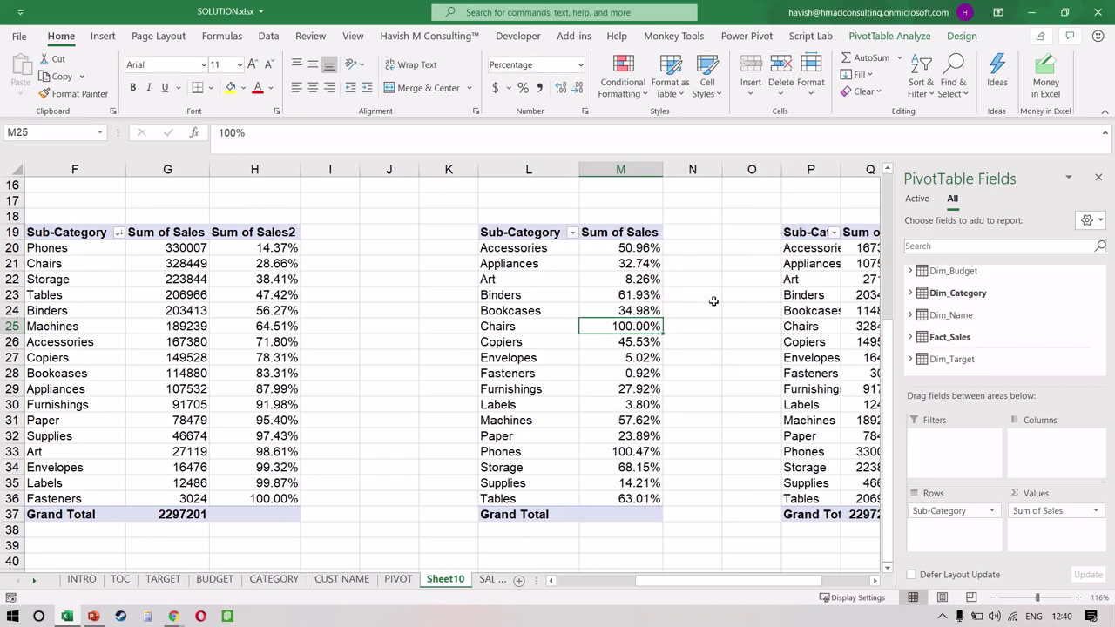
{"action": "mouse_move", "coordinate": [591, 326]}
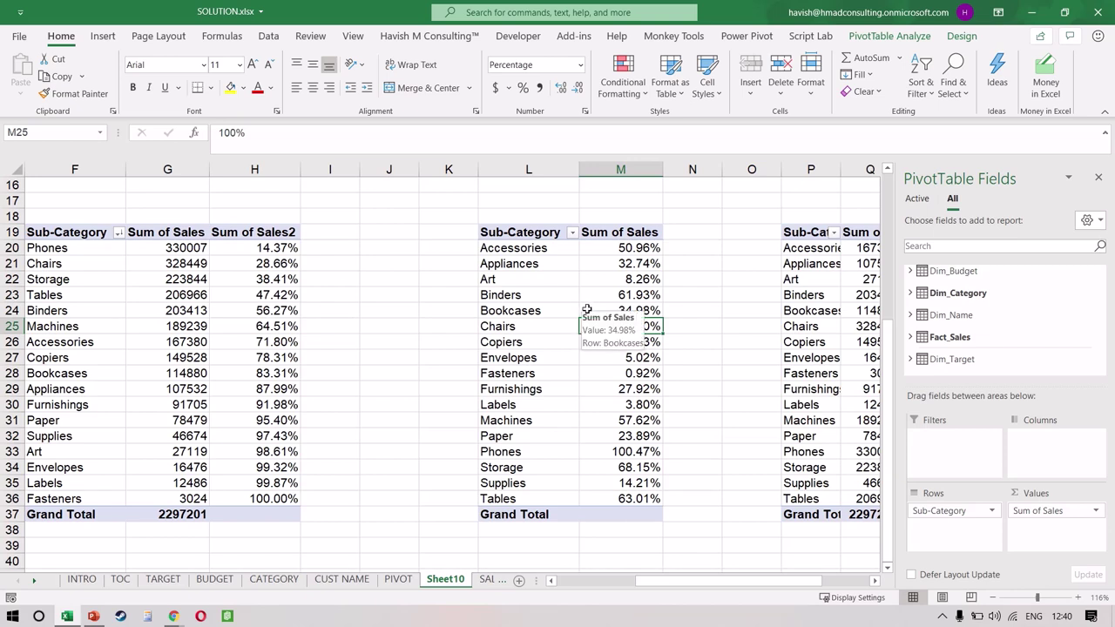
{"action": "left_click", "coordinate": [587, 310]}
{"action": "mouse_move", "coordinate": [600, 482]}
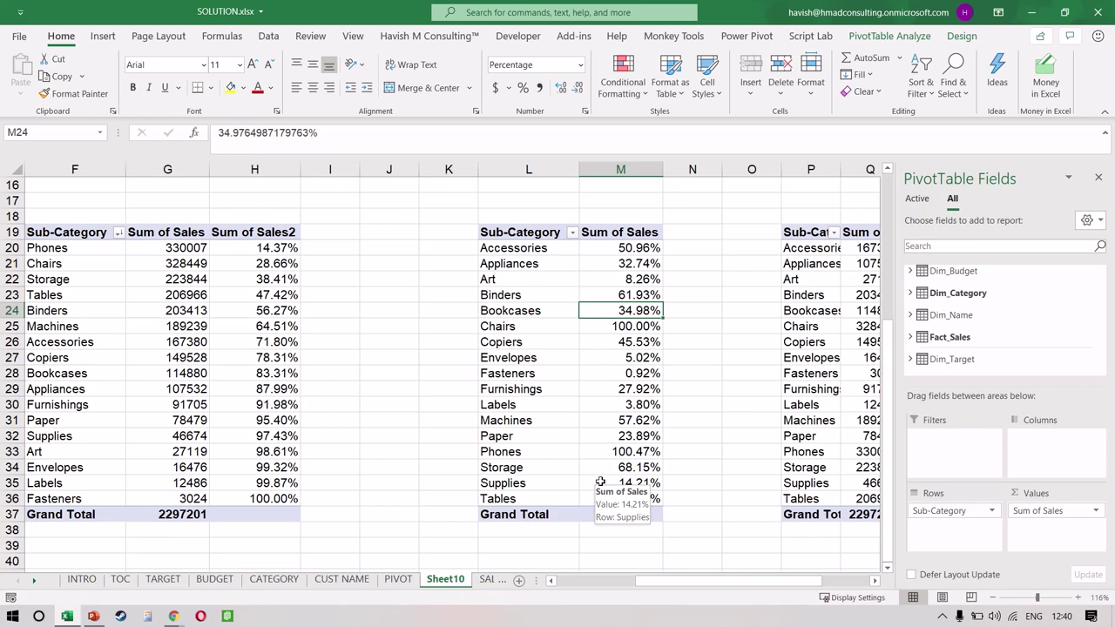
Copy the entire second pivot table, including its cumulative percentage column, and paste it at cell C51.
{"action": "scroll", "coordinate": [455, 470], "scroll_direction": "left", "scroll_amount": 4}
{"action": "left_click", "coordinate": [758, 420]}
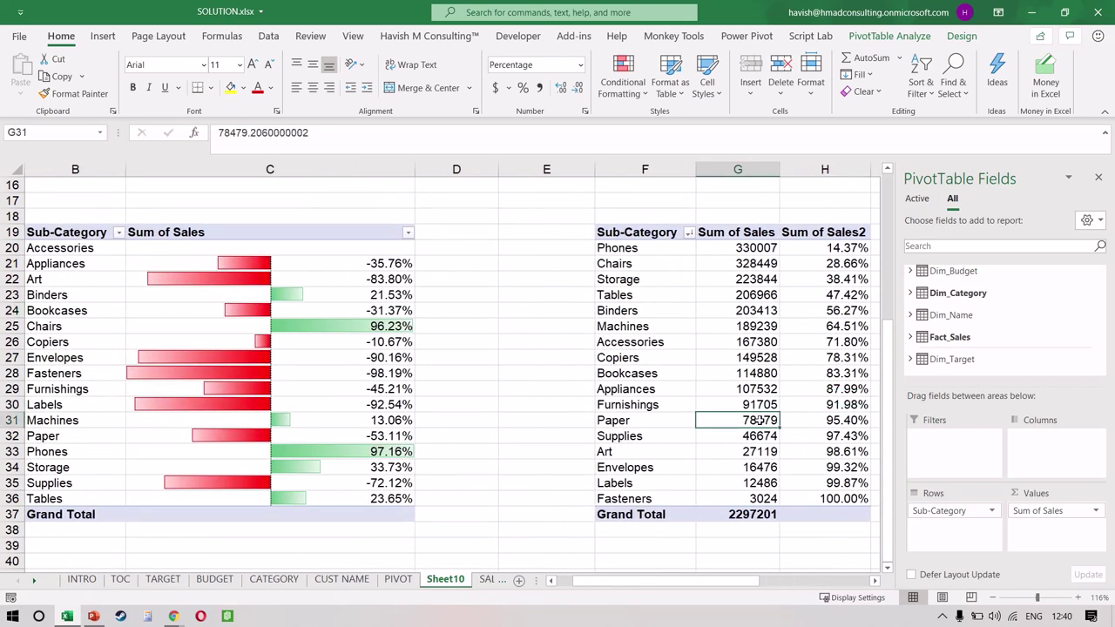
{"action": "key", "text": "ctrl+c"}
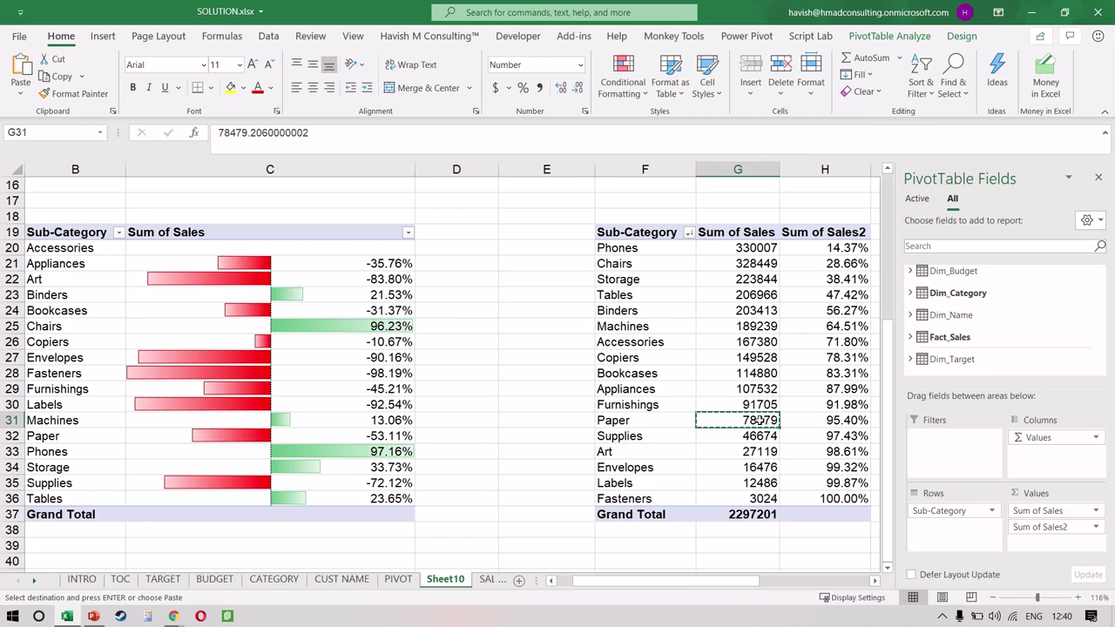
{"action": "left_click", "coordinate": [699, 294]}
{"action": "key", "text": "ctrl+a"}
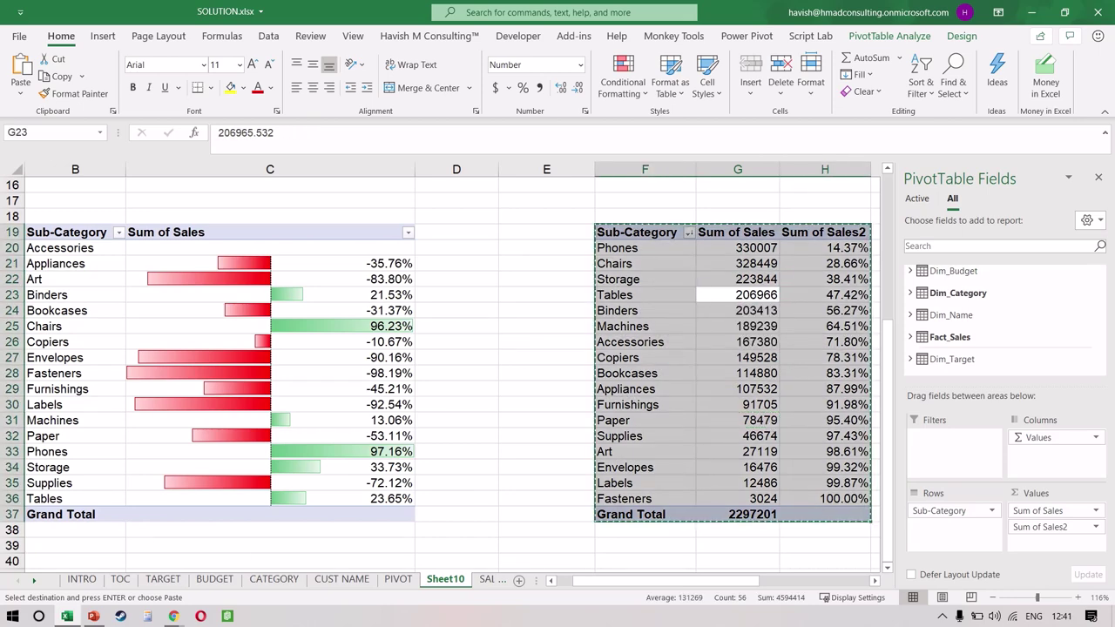
{"action": "scroll", "coordinate": [170, 246], "scroll_direction": "down", "scroll_amount": 10}
{"action": "left_click", "coordinate": [144, 250]}
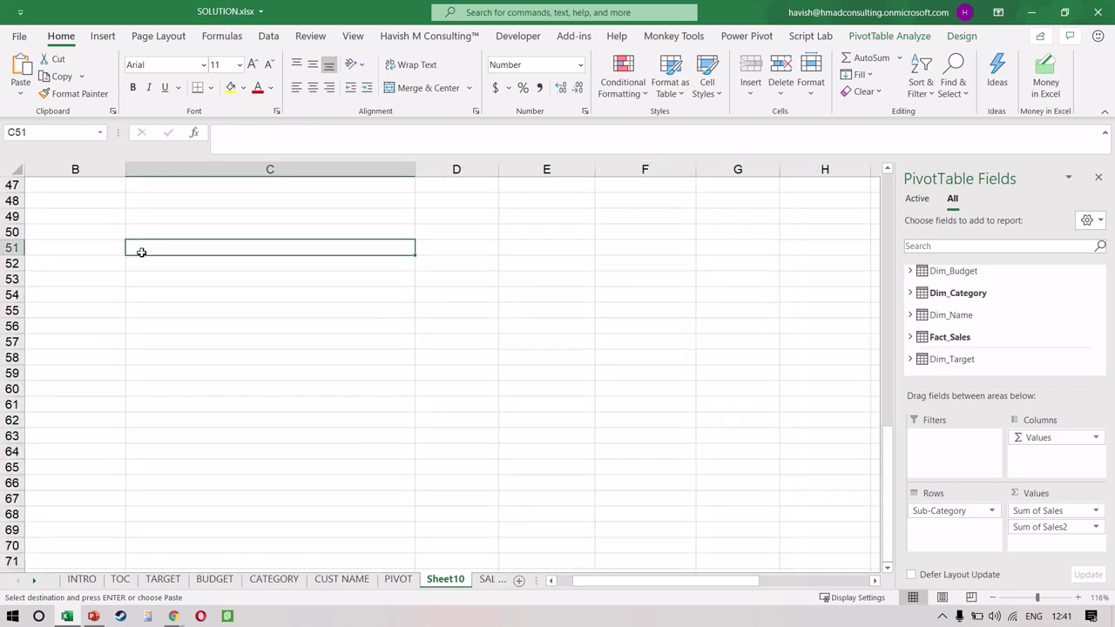
{"action": "key", "text": "ctrl+v"}
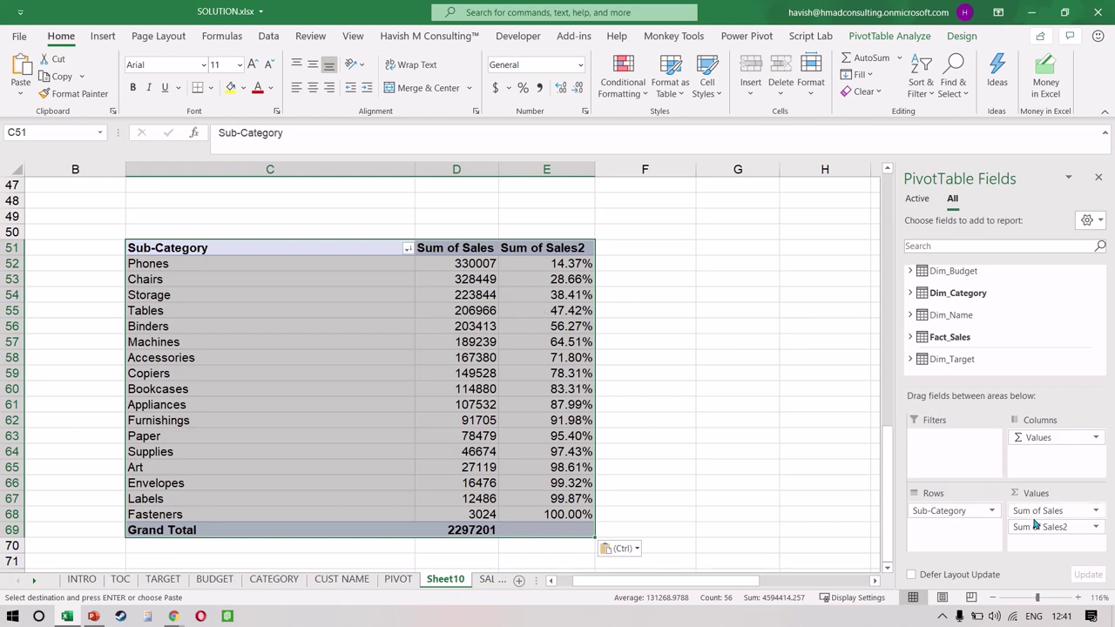
Remove the Sum of Sales2 value and the Sub-Category row field from the pasted pivot table.
{"action": "left_click_drag", "start_coordinate": [1039, 527], "coordinate": [834, 473]}
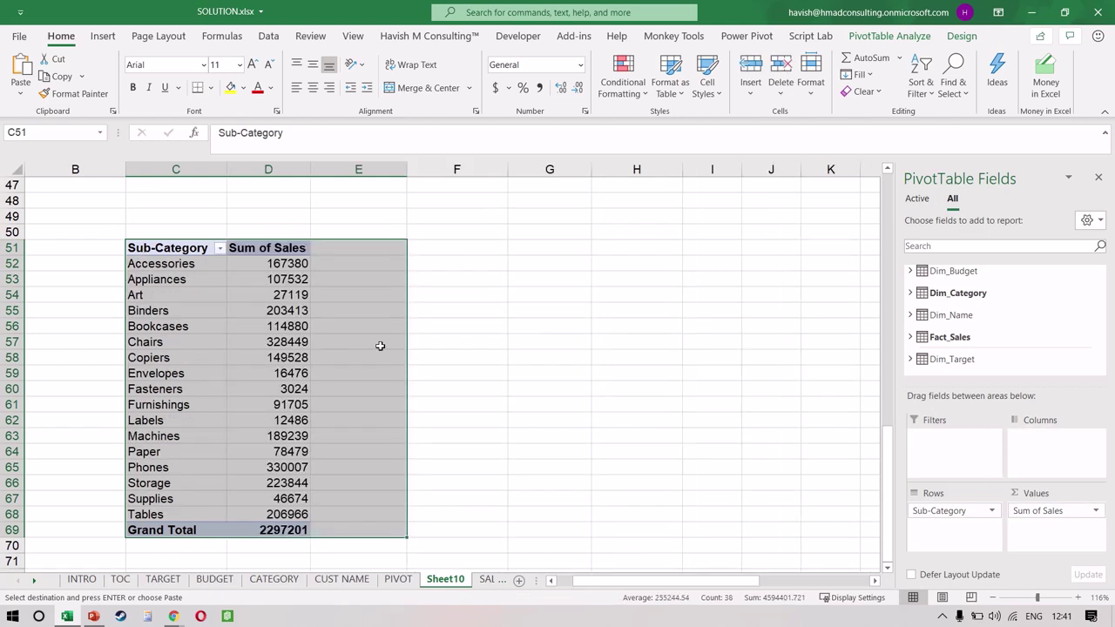
{"action": "left_click", "coordinate": [290, 385]}
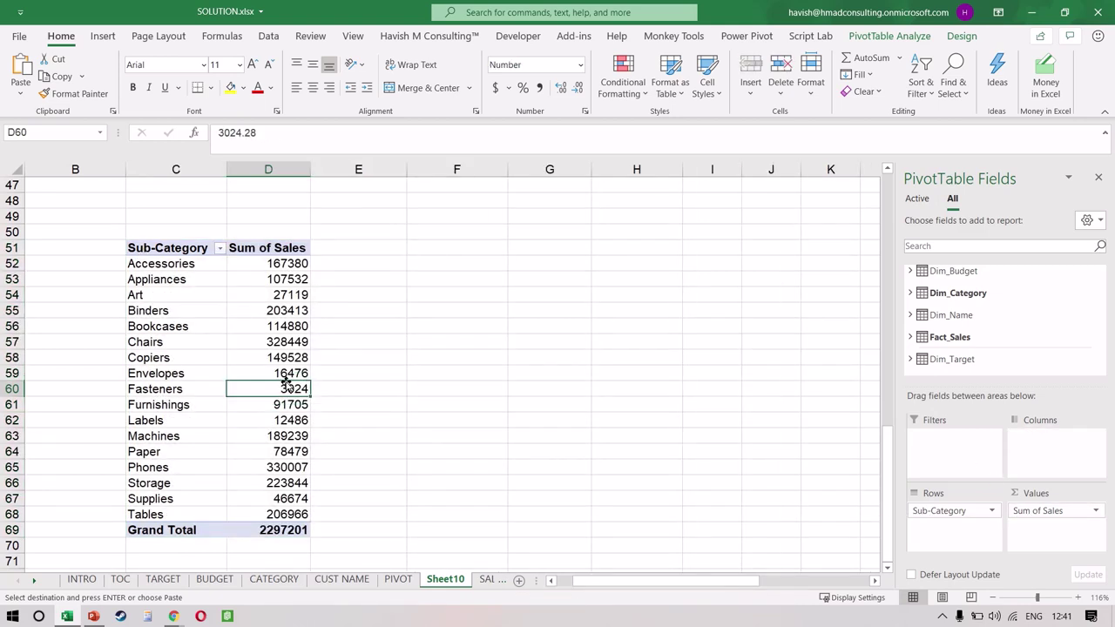
{"action": "left_click_drag", "start_coordinate": [906, 510], "coordinate": [844, 489]}
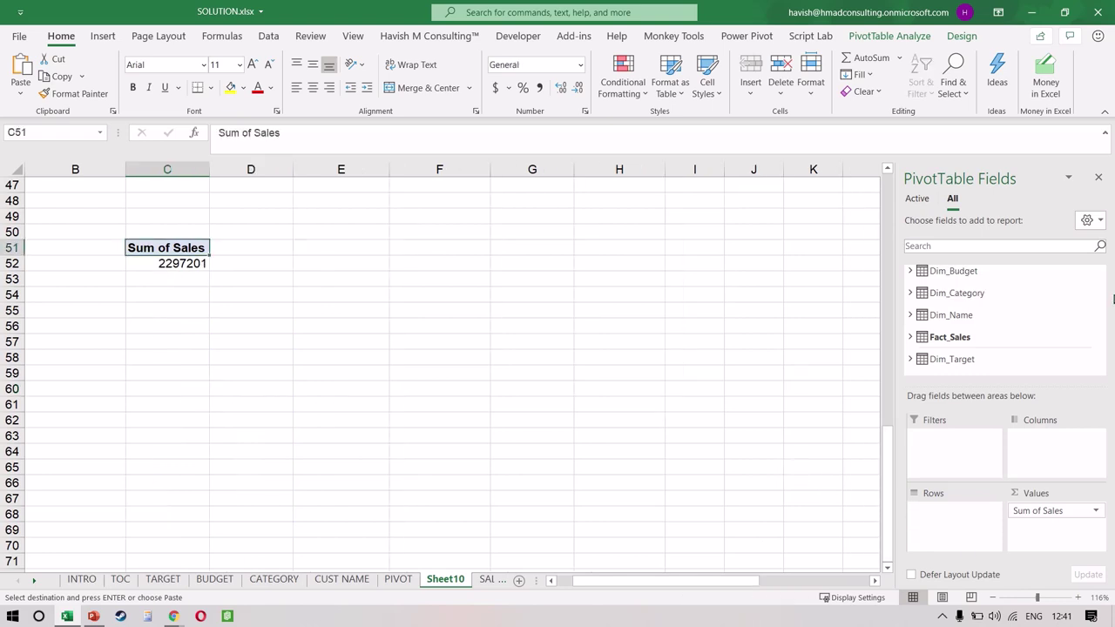
Add Order Date from the Fact_Sales table as the row field of the pasted pivot table.
{"action": "left_click", "coordinate": [911, 339]}
{"action": "right_click", "coordinate": [996, 316]}
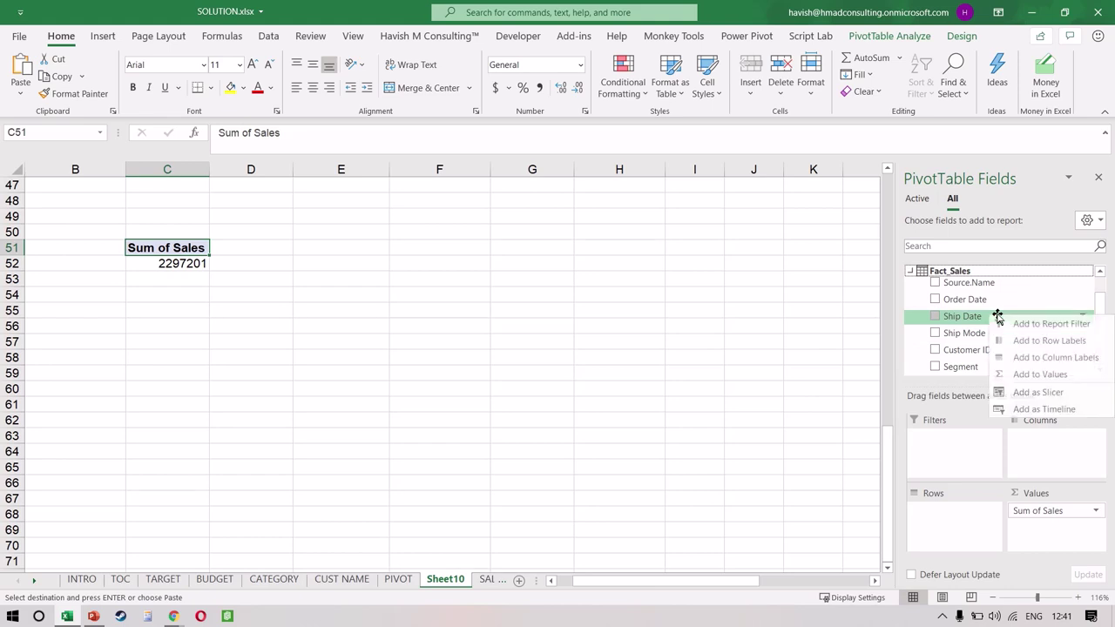
{"action": "left_click", "coordinate": [973, 299]}
{"action": "left_click_drag", "start_coordinate": [971, 299], "coordinate": [976, 527]}
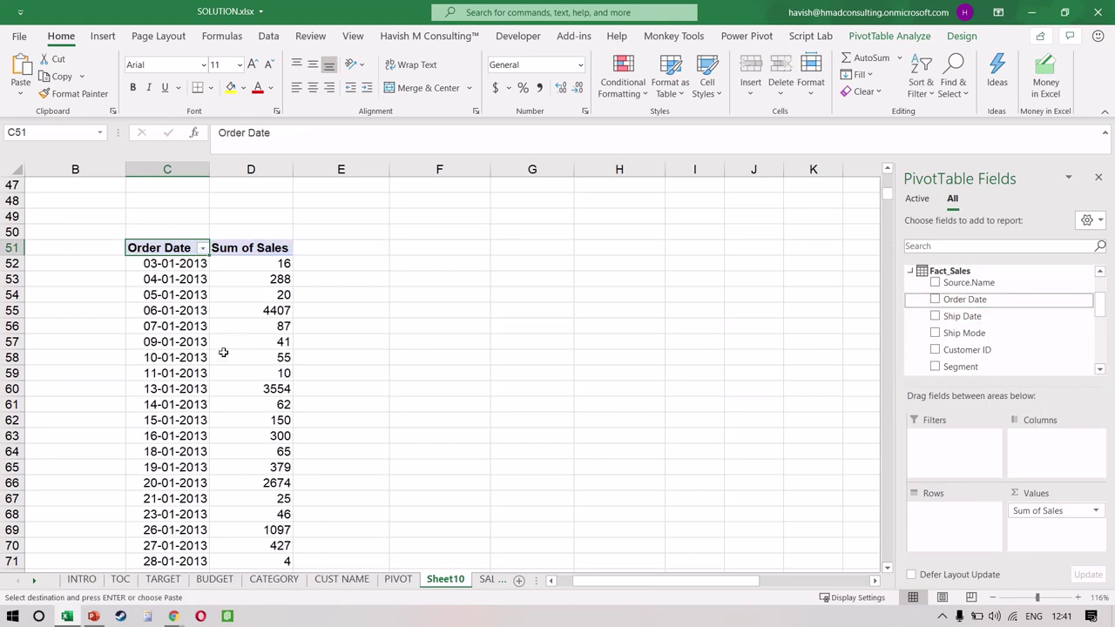
Examine the range of order dates from the first to the last row of the pivot table.
{"action": "scroll", "coordinate": [221, 348], "scroll_direction": "down", "scroll_amount": 4}
{"action": "left_click", "coordinate": [171, 373]}
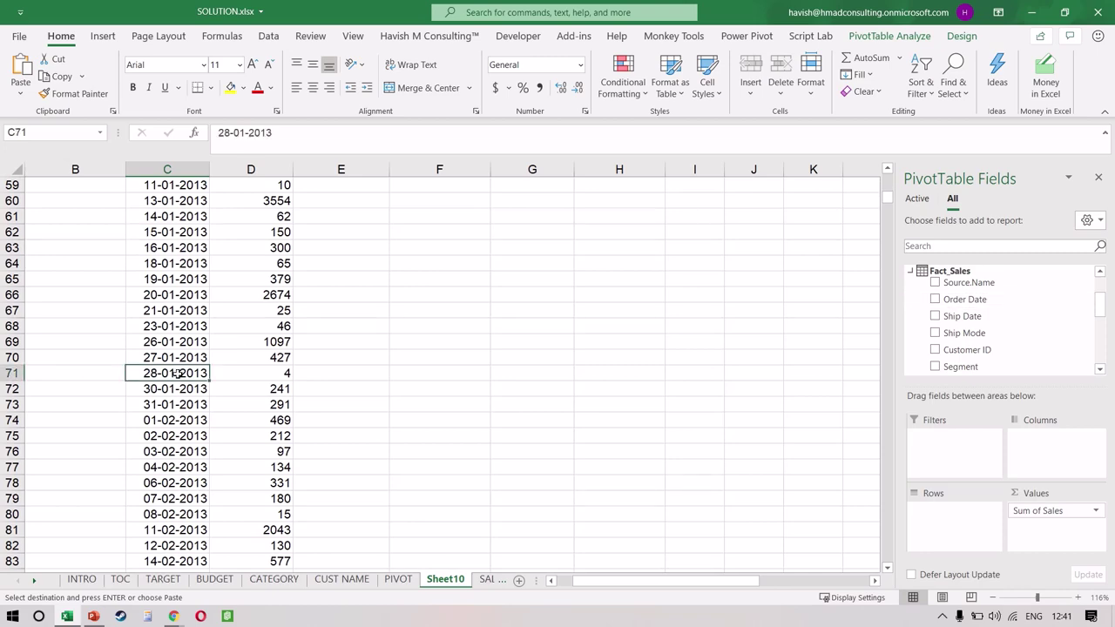
{"action": "key", "text": "ctrl+Down"}
{"action": "key", "text": "Up"}
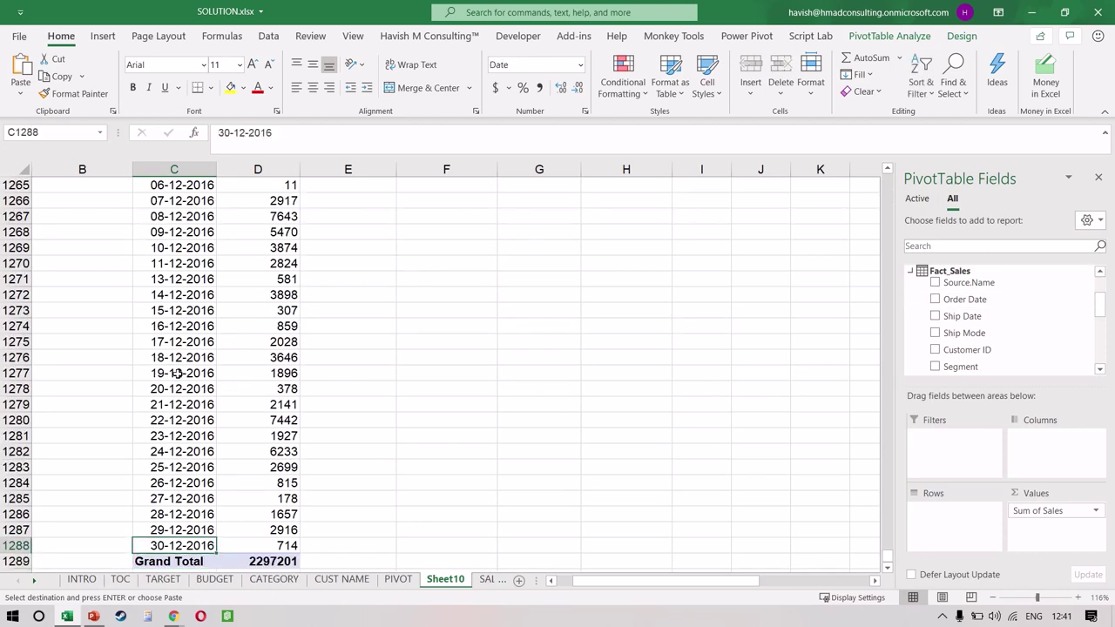
{"action": "key", "text": "ctrl+Up"}
{"action": "key", "text": "ctrl+Down"}
{"action": "key", "text": "Up"}
{"action": "key", "text": "ctrl+Up"}
{"action": "key", "text": "Down"}
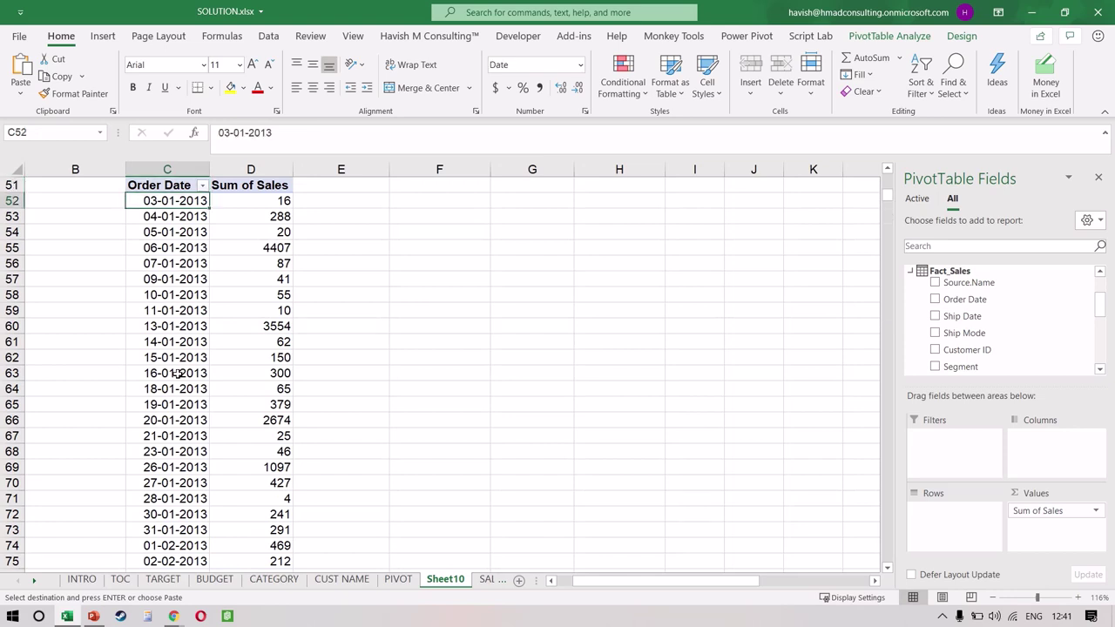
Group the order dates in the pivot table by months, quarters and years.
{"action": "right_click", "coordinate": [163, 202]}
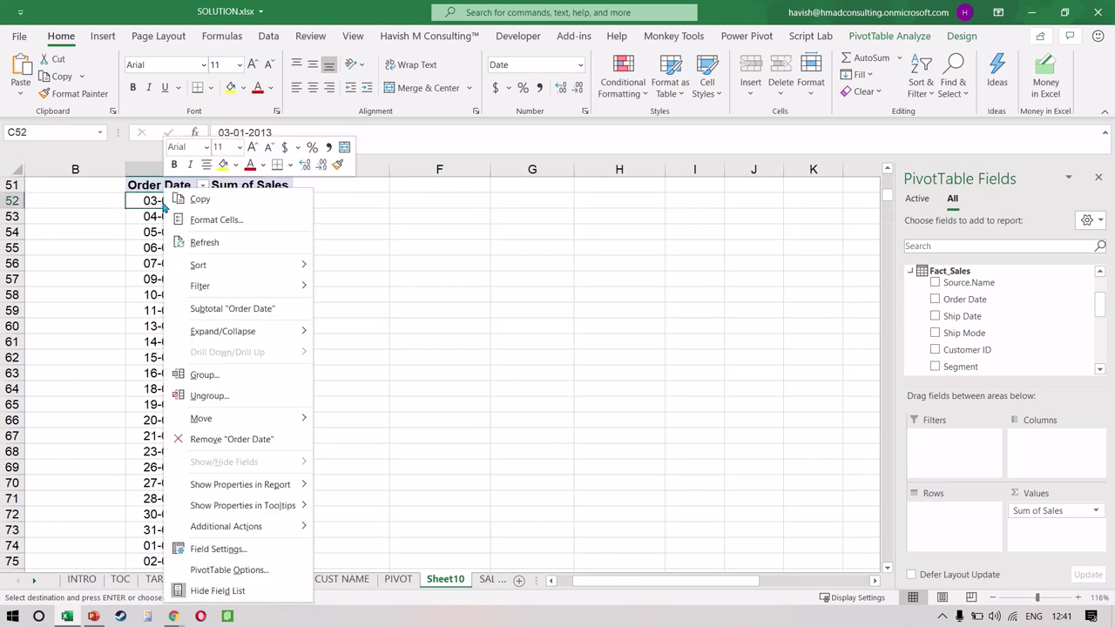
{"action": "left_click", "coordinate": [260, 375]}
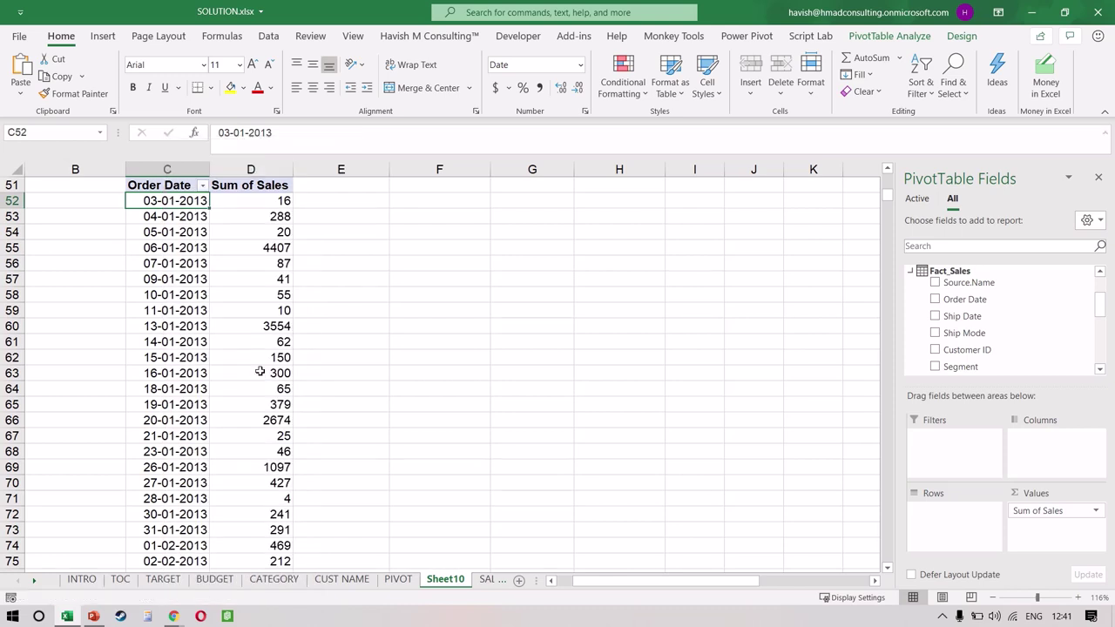
{"action": "left_click", "coordinate": [221, 398]}
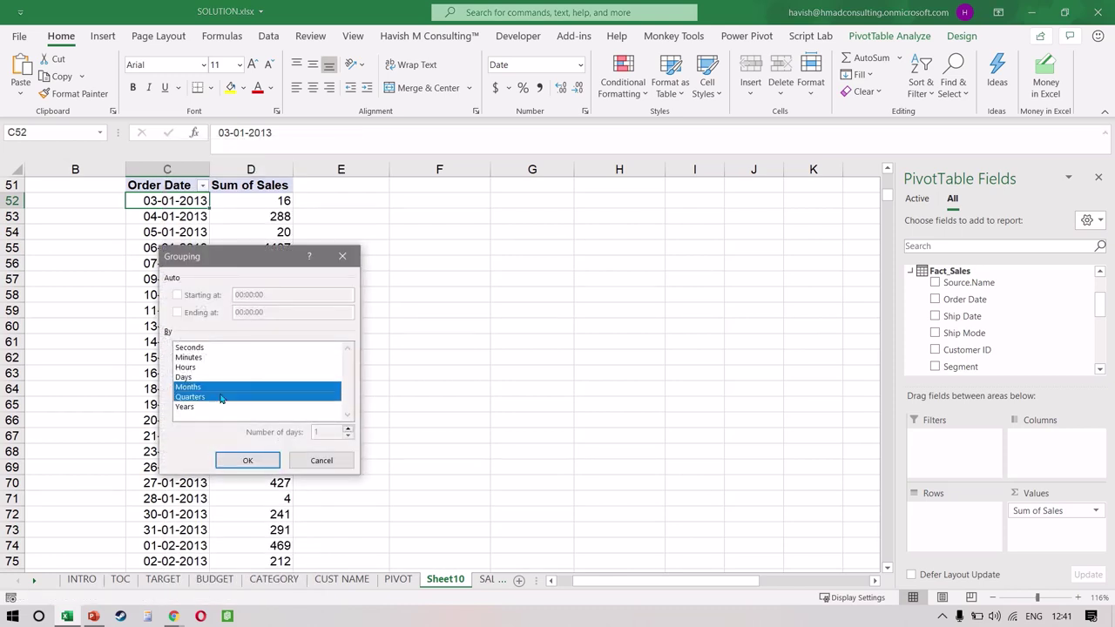
{"action": "left_click", "coordinate": [244, 460]}
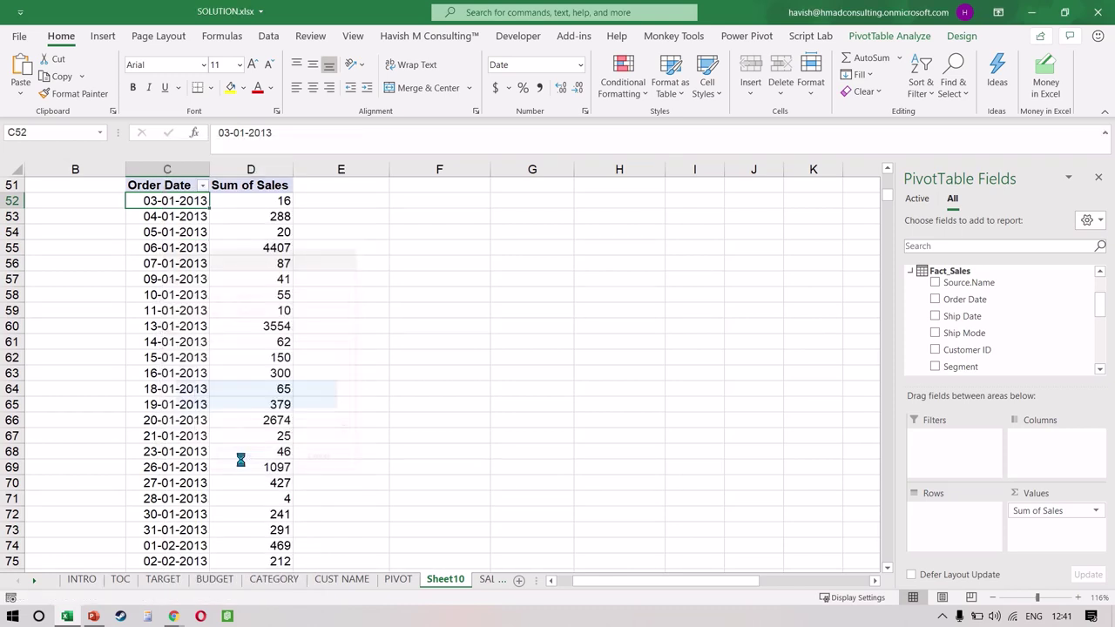
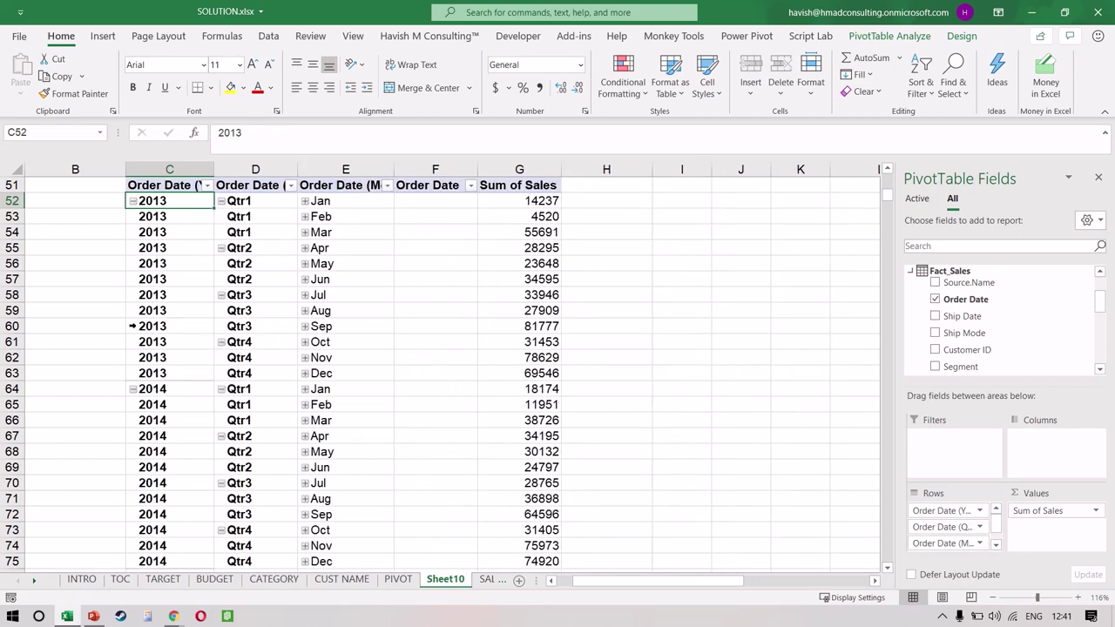
Try the Compact Form report layout on the order date pivot table and restore the Tabular Form.
{"action": "left_click", "coordinate": [962, 36]}
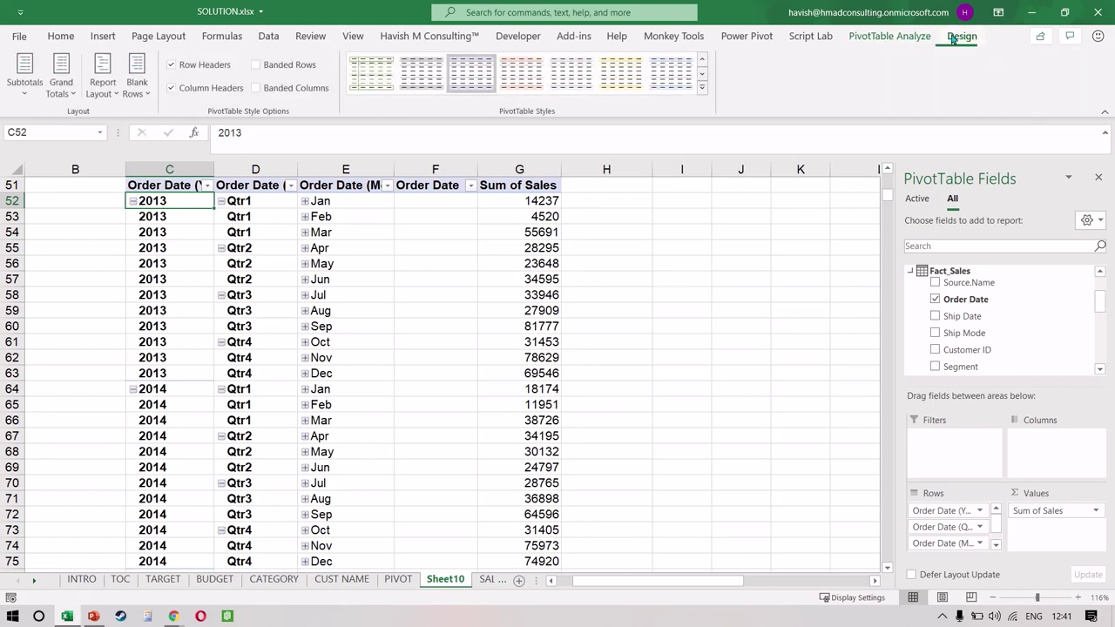
{"action": "left_click", "coordinate": [104, 77]}
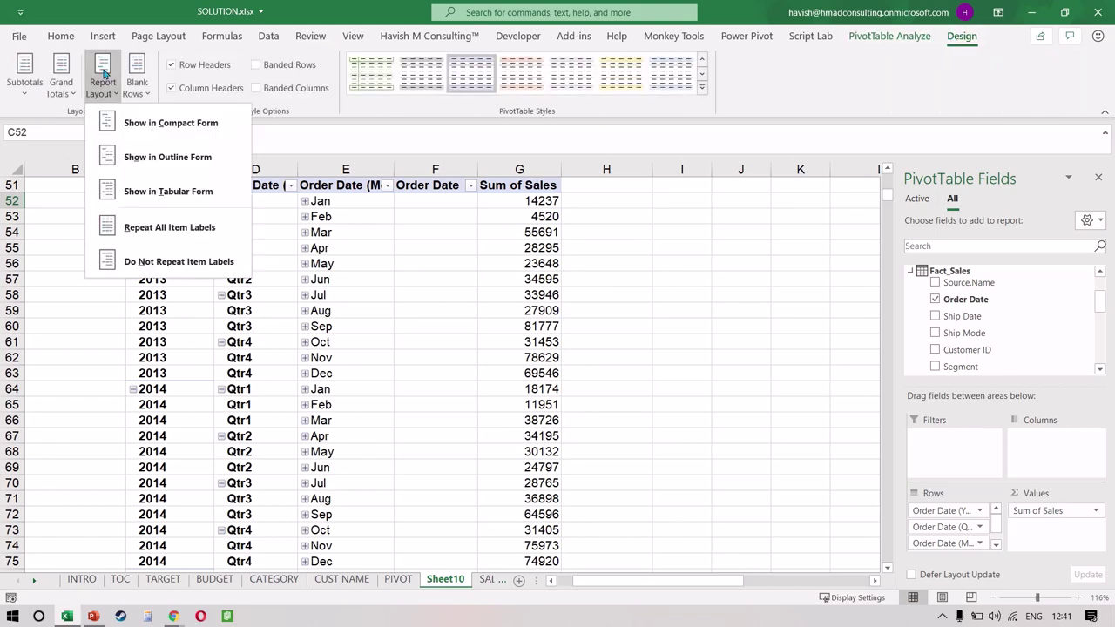
{"action": "left_click", "coordinate": [160, 128]}
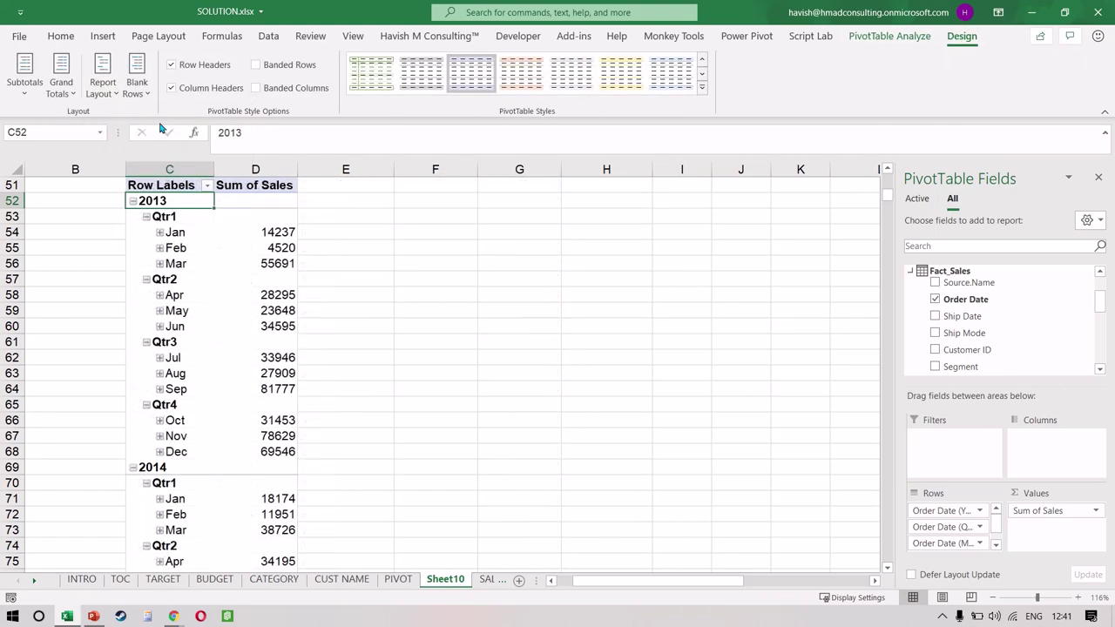
{"action": "left_click", "coordinate": [181, 183]}
{"action": "left_click", "coordinate": [103, 83]}
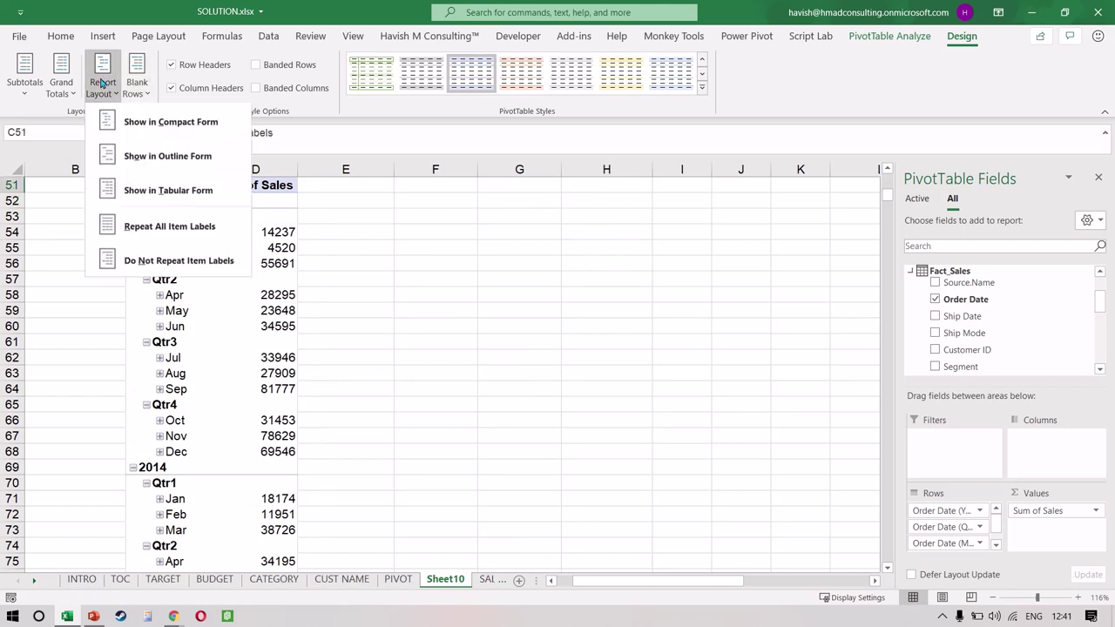
{"action": "left_click", "coordinate": [170, 191]}
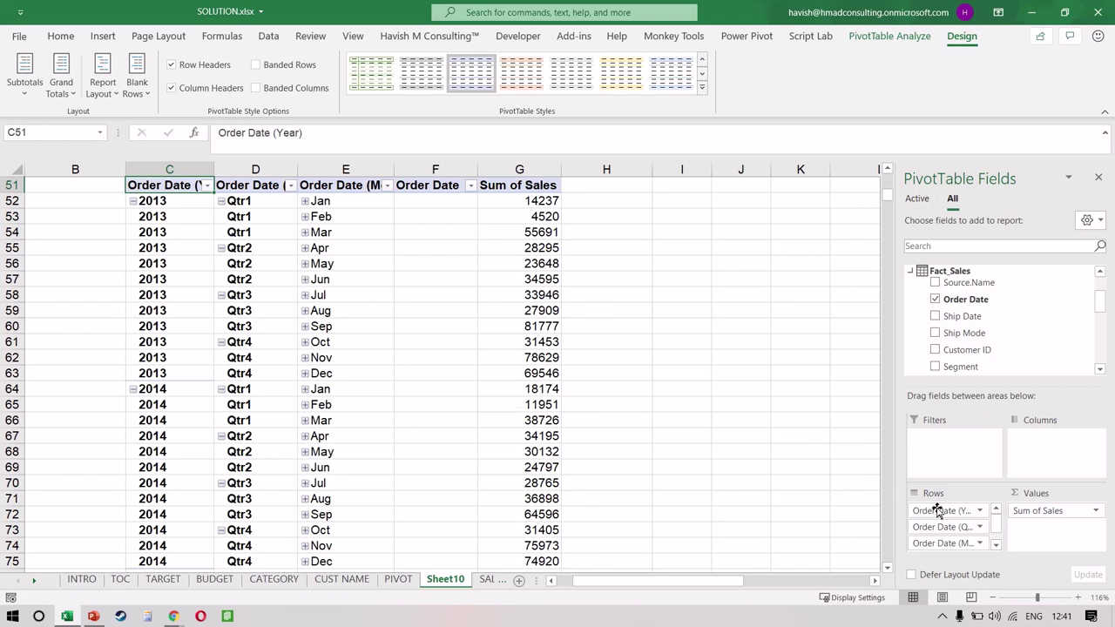
Remove the Order Date quarter field and the ungrouped Order Date field from the rows, keeping year and month.
{"action": "left_click_drag", "start_coordinate": [945, 527], "coordinate": [833, 506]}
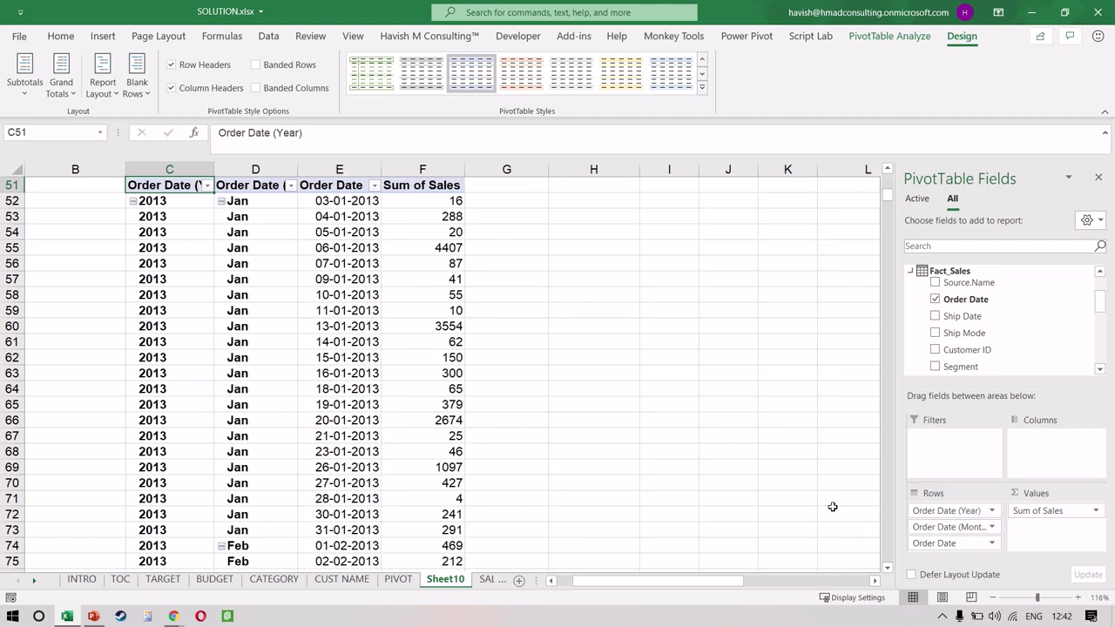
{"action": "left_click_drag", "start_coordinate": [942, 544], "coordinate": [844, 543]}
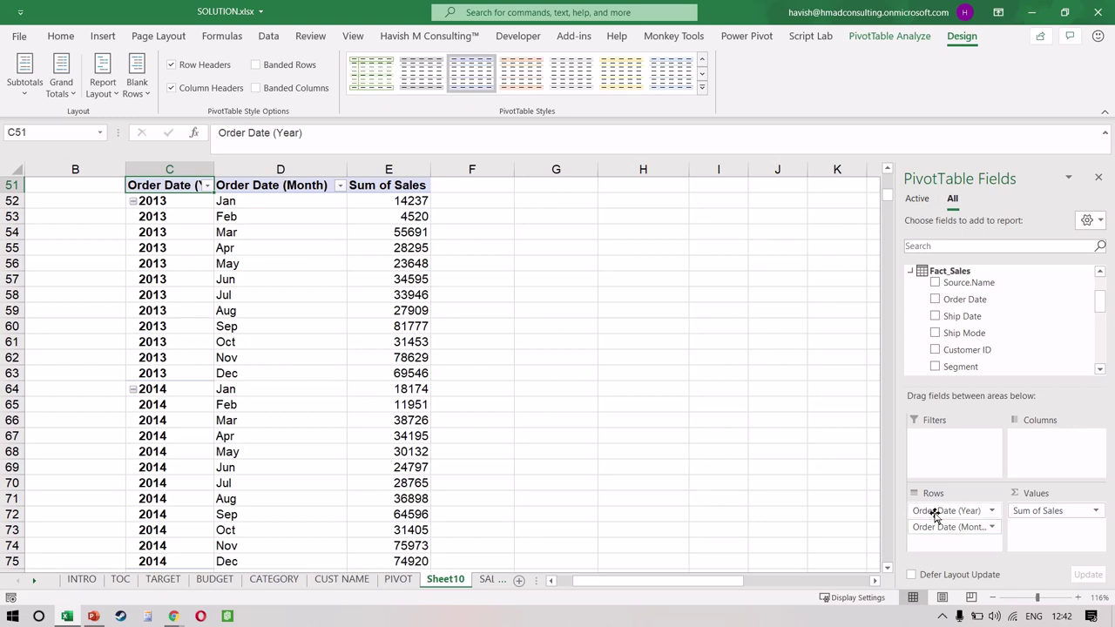
Move the Order Date (Year) field from the rows to the columns, then review the month and year headings.
{"action": "left_click_drag", "start_coordinate": [935, 513], "coordinate": [1044, 444]}
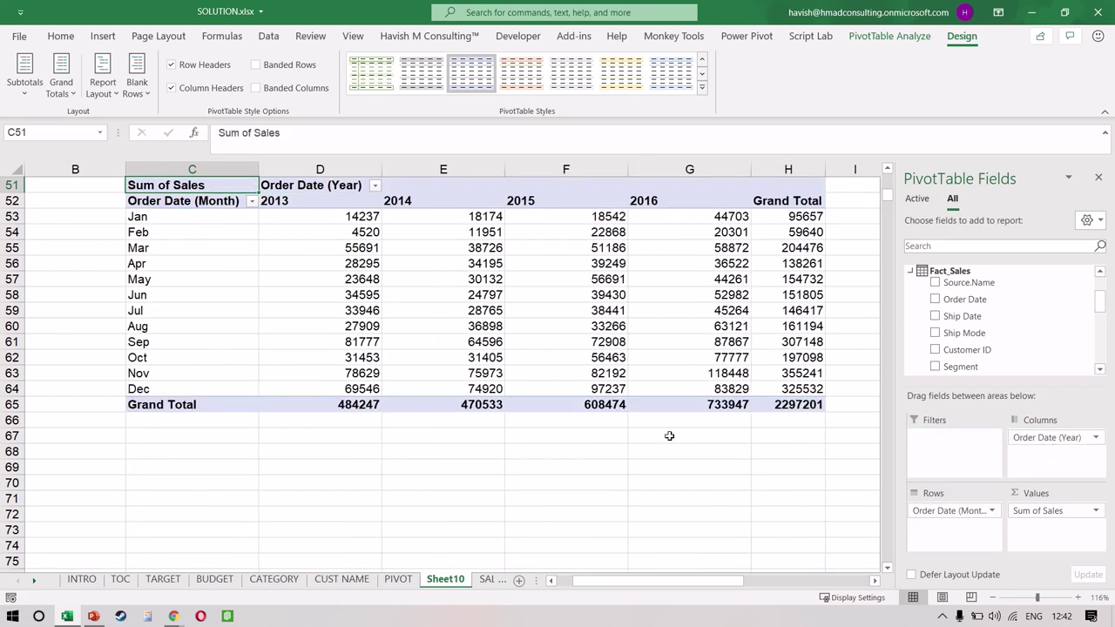
{"action": "left_click_drag", "start_coordinate": [182, 217], "coordinate": [182, 392]}
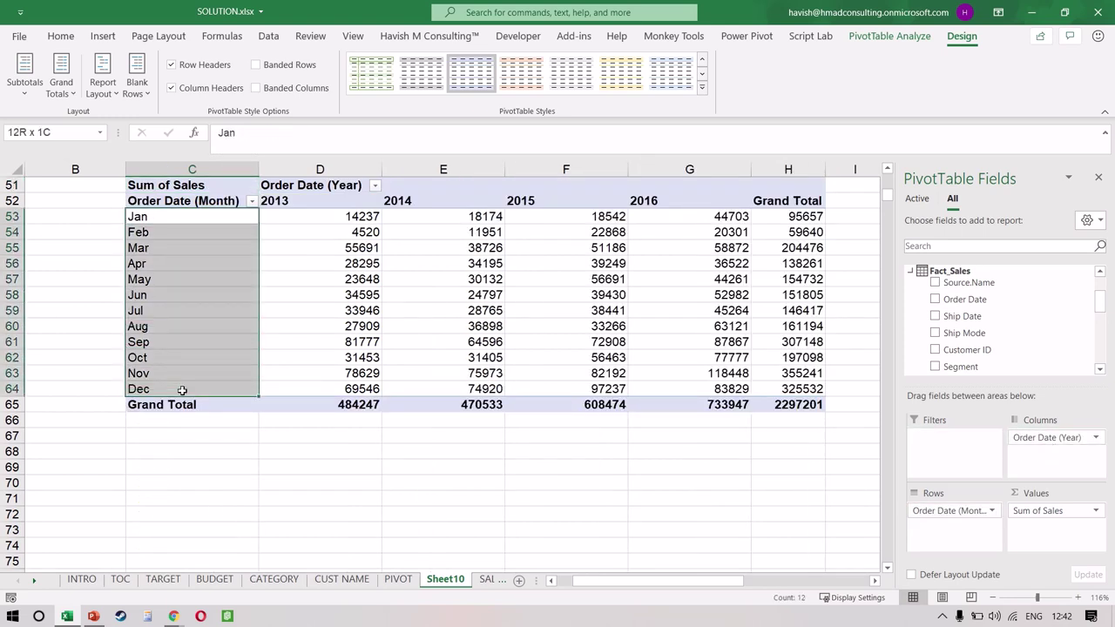
{"action": "left_click_drag", "start_coordinate": [331, 202], "coordinate": [657, 199]}
{"action": "left_click", "coordinate": [471, 332]}
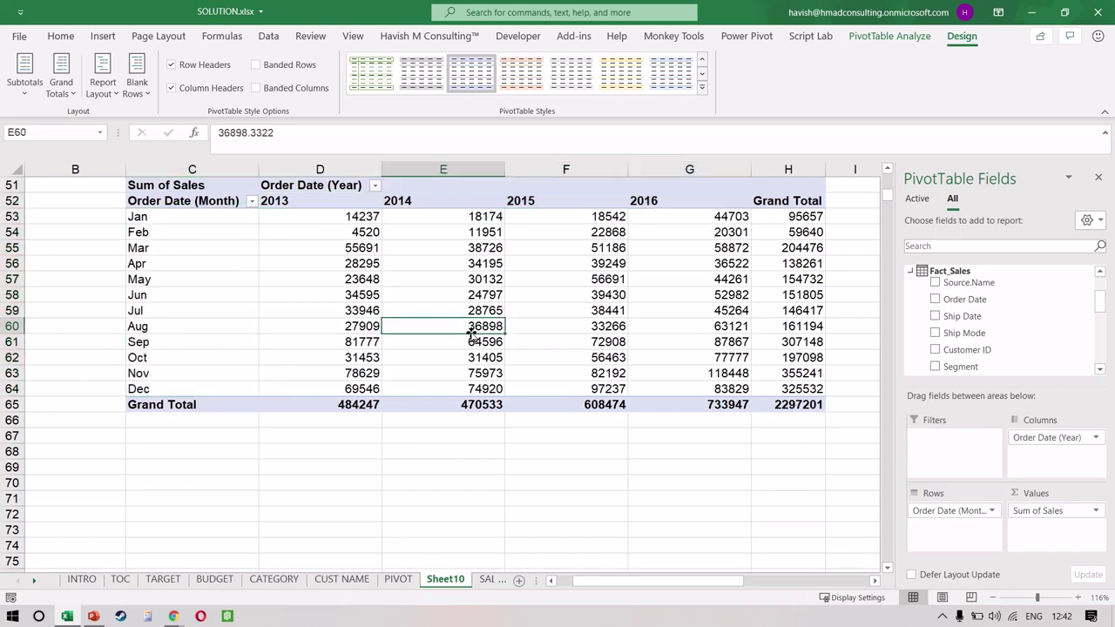
{"action": "scroll", "coordinate": [471, 332], "scroll_direction": "up", "scroll_amount": 1}
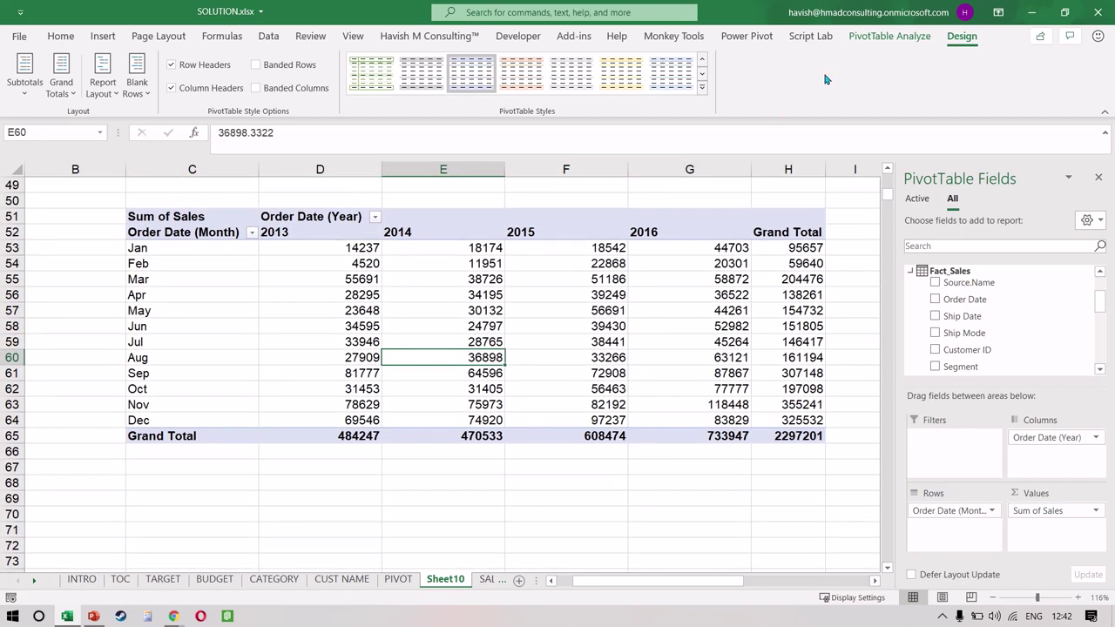
Insert a Line PivotChart from the month-by-year sales pivot table and enlarge it to about 9.22 cm by 16.64 cm.
{"action": "left_click", "coordinate": [876, 36]}
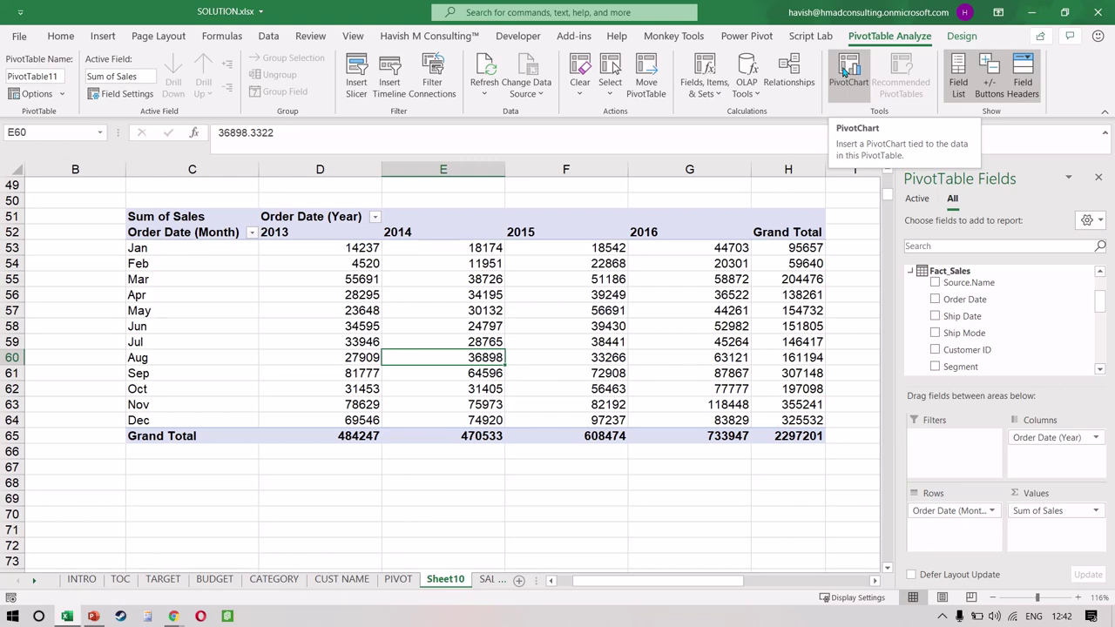
{"action": "left_click", "coordinate": [844, 71]}
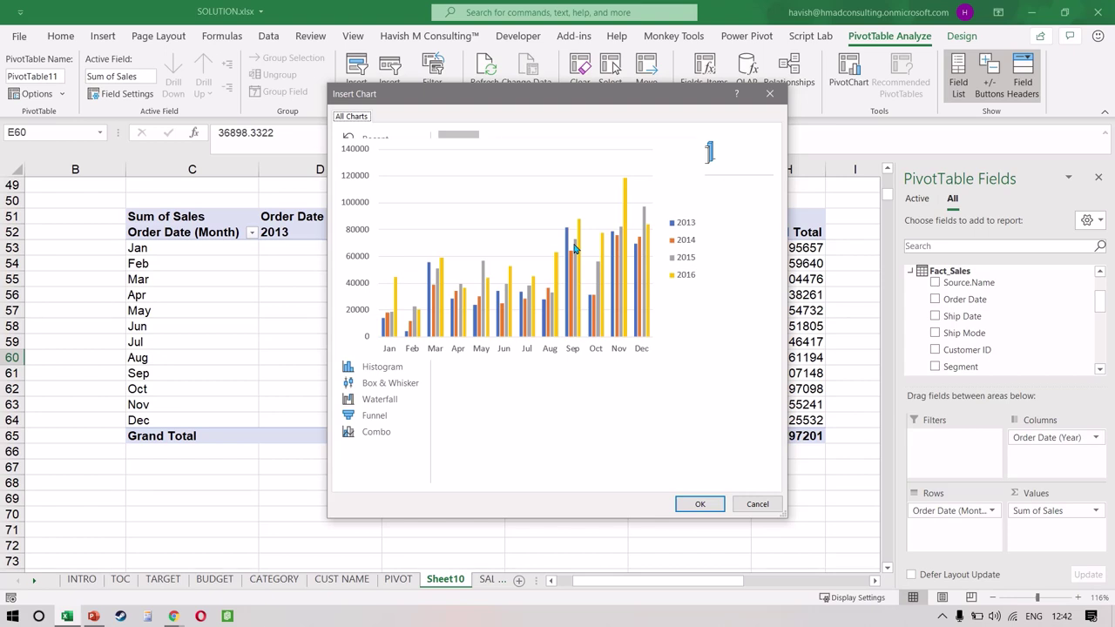
{"action": "left_click", "coordinate": [386, 189]}
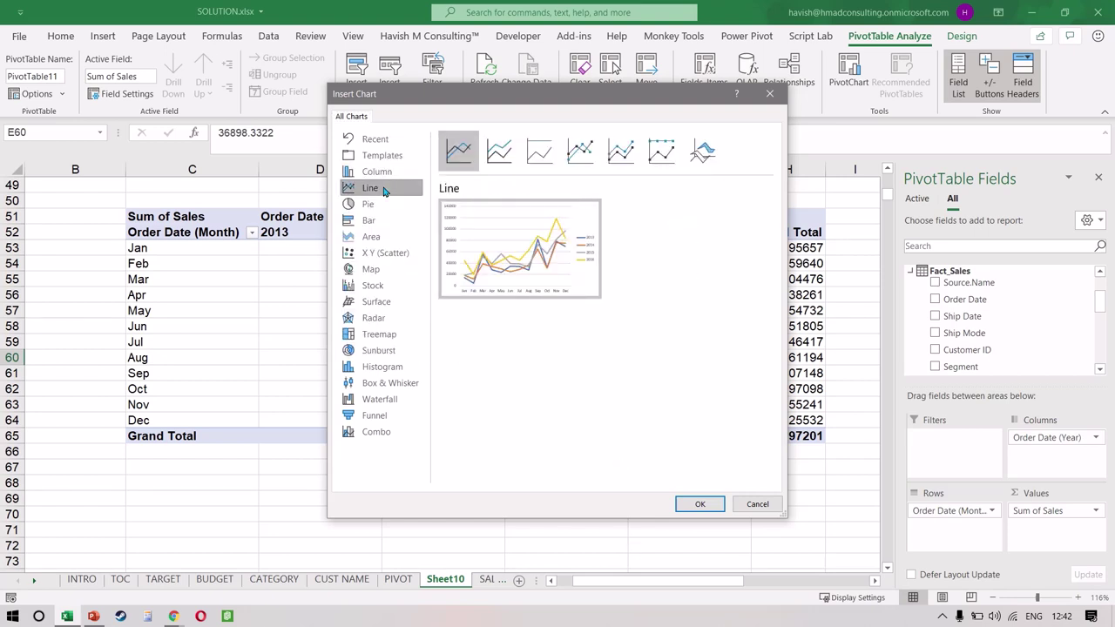
{"action": "left_click", "coordinate": [701, 504]}
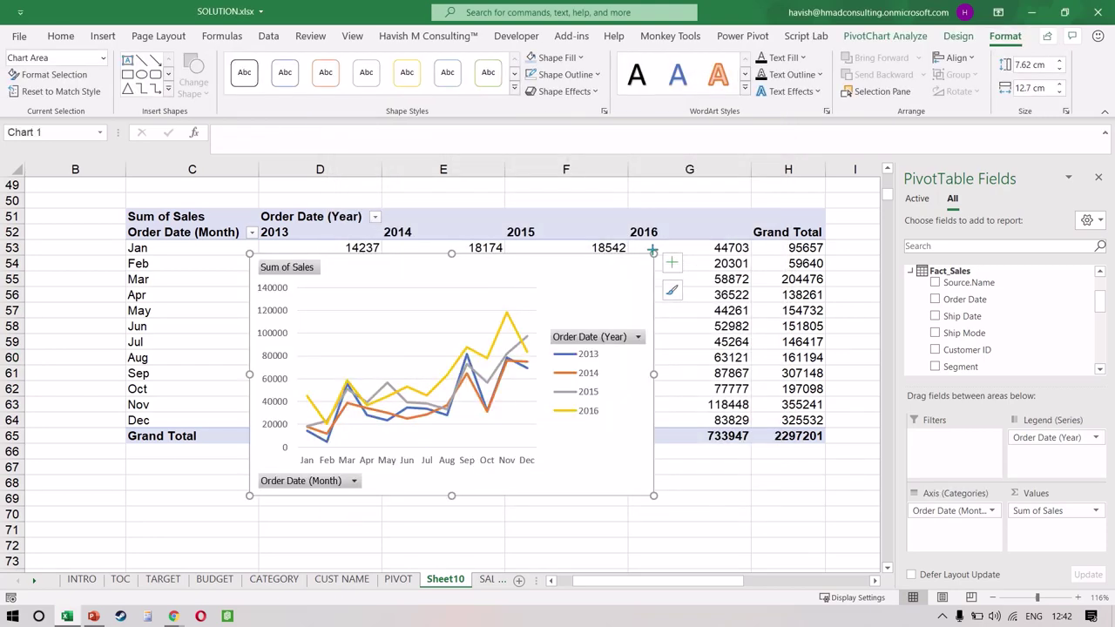
{"action": "left_click_drag", "start_coordinate": [653, 253], "coordinate": [779, 203]}
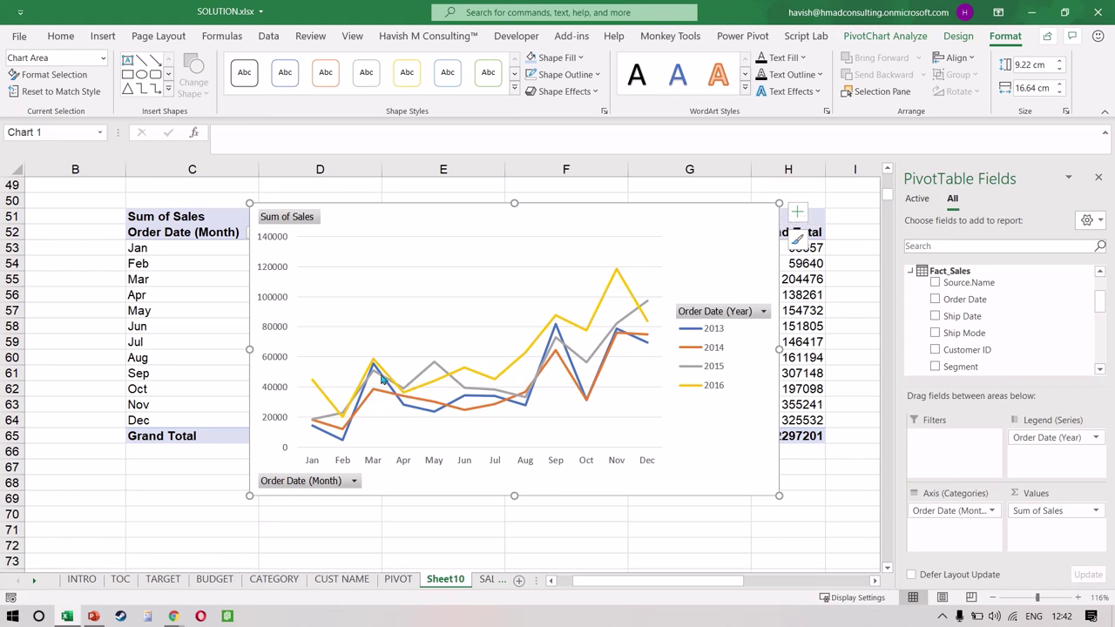
{"action": "mouse_move", "coordinate": [381, 376]}
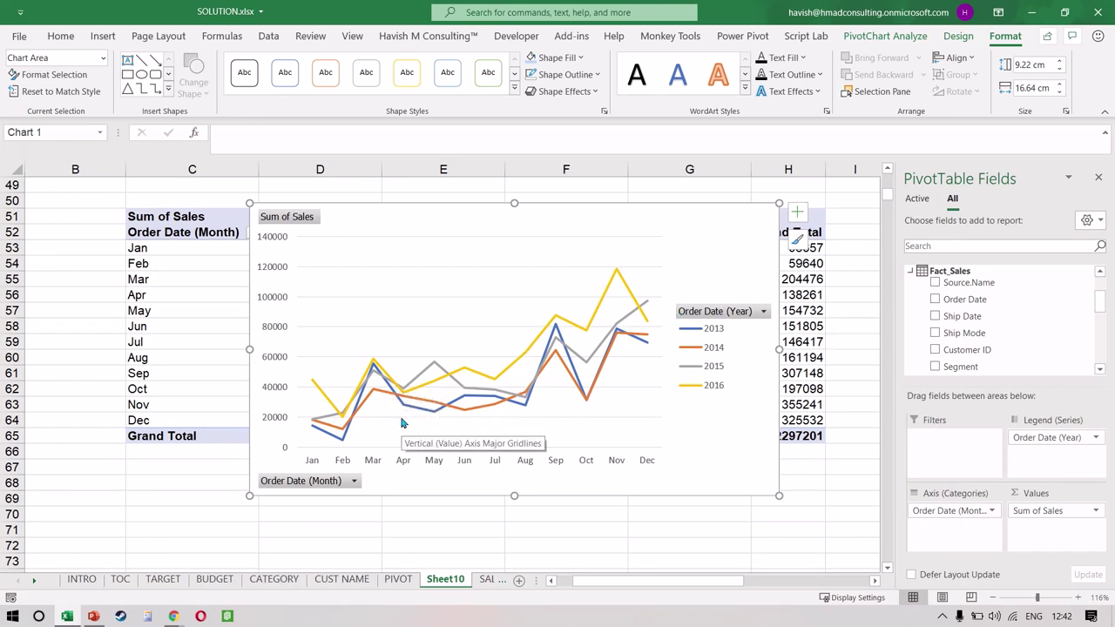
Copy the entire month-by-year sales pivot table and paste the copy at cell C81.
{"action": "left_click", "coordinate": [204, 349]}
{"action": "key", "text": "ctrl+a"}
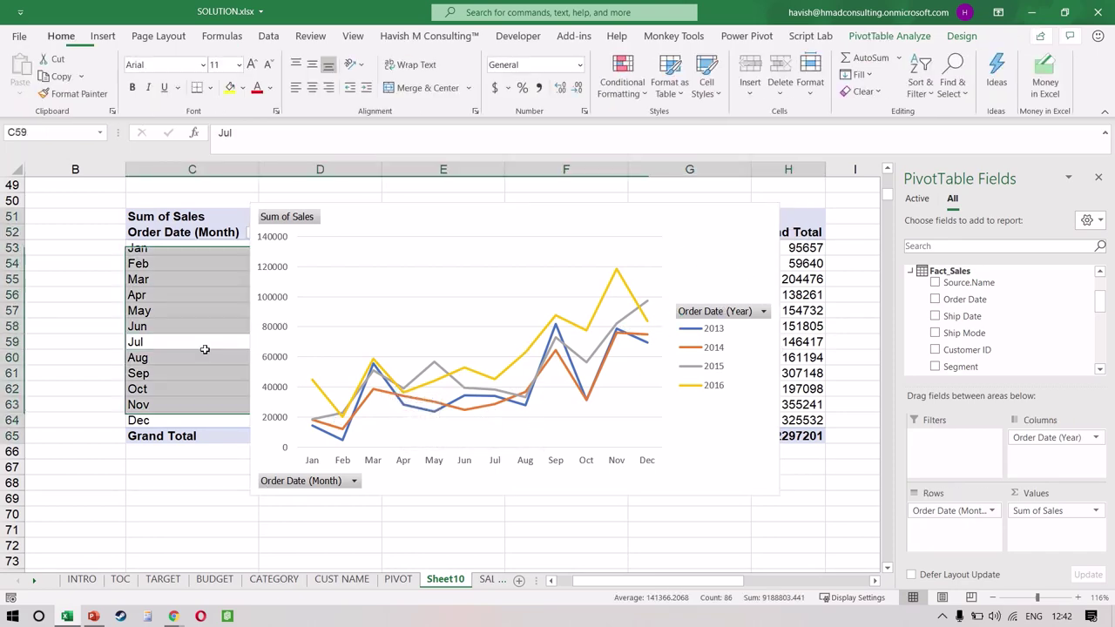
{"action": "key", "text": "ctrl+c"}
{"action": "scroll", "coordinate": [205, 349], "scroll_direction": "down", "scroll_amount": 9}
{"action": "left_click", "coordinate": [206, 281]}
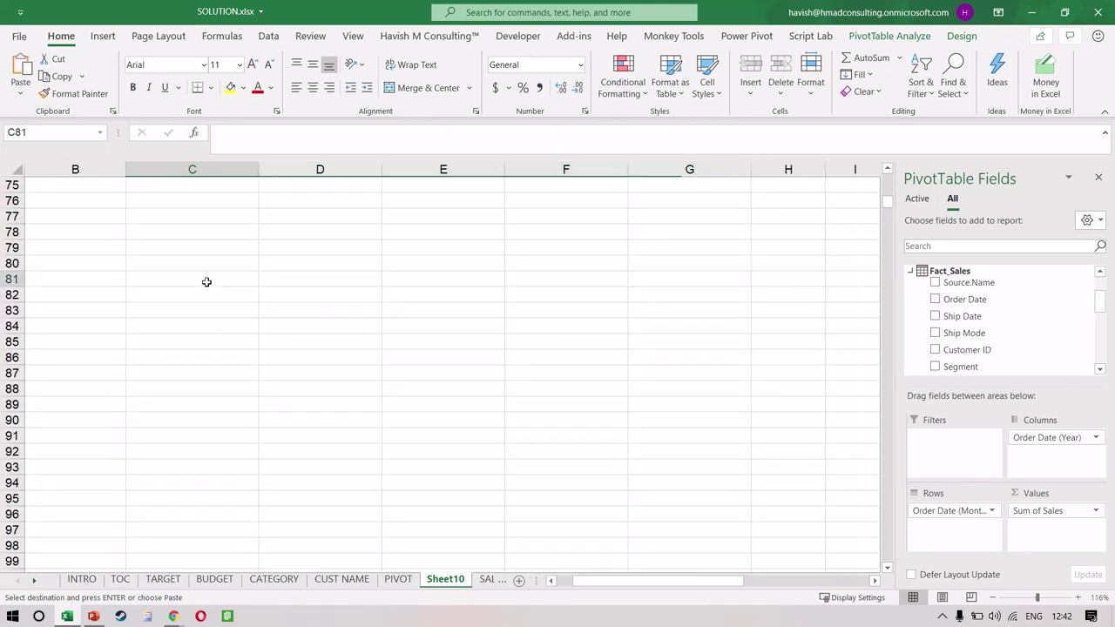
{"action": "key", "text": "ctrl+v"}
{"action": "left_click", "coordinate": [449, 433]}
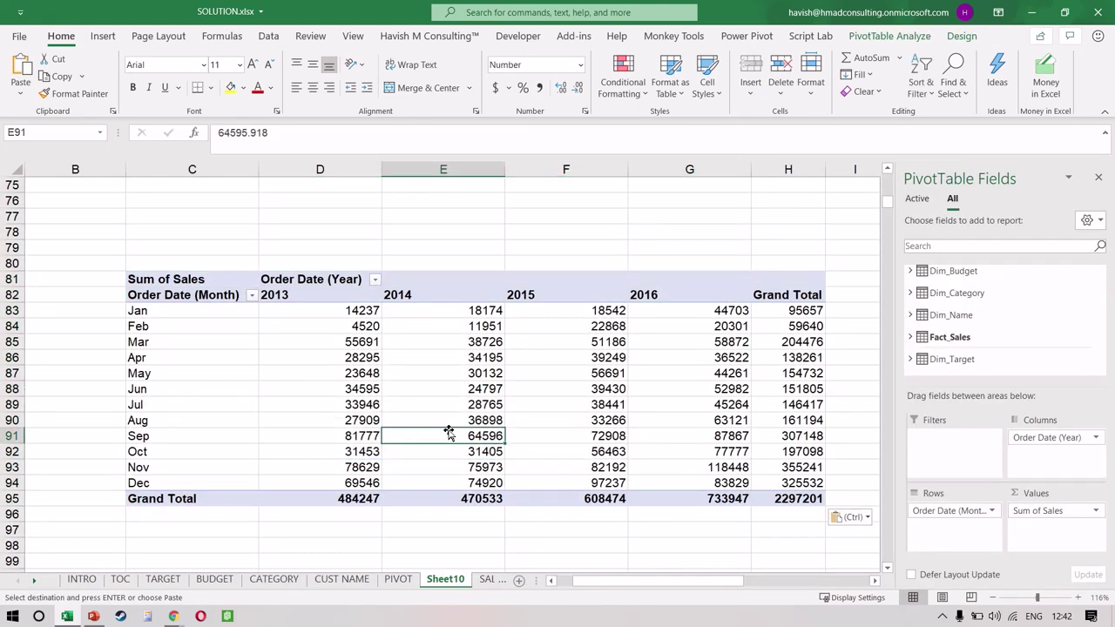
Show the copied pivot's sales as % Difference From, with base field Order Date (Month) and base item (previous).
{"action": "mouse_move", "coordinate": [345, 331]}
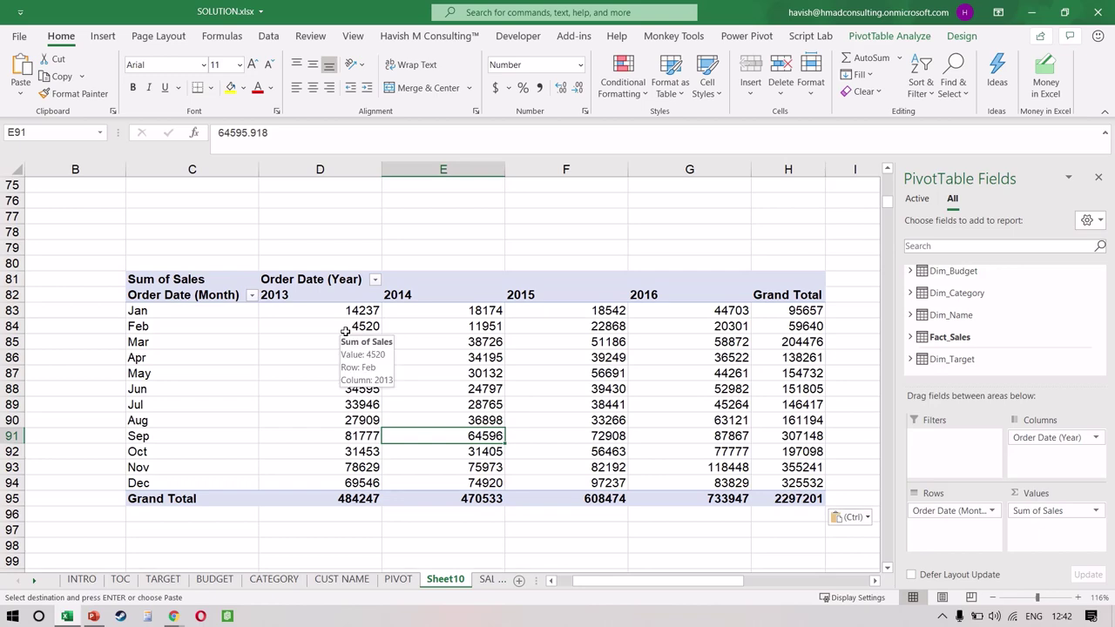
{"action": "right_click", "coordinate": [333, 326]}
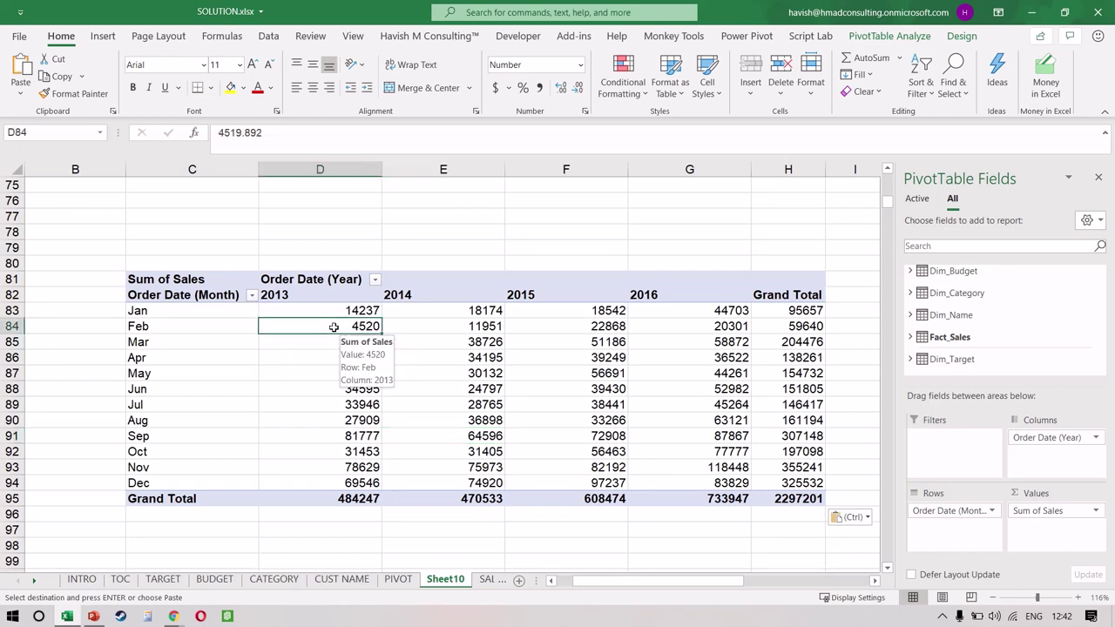
{"action": "mouse_move", "coordinate": [442, 207]}
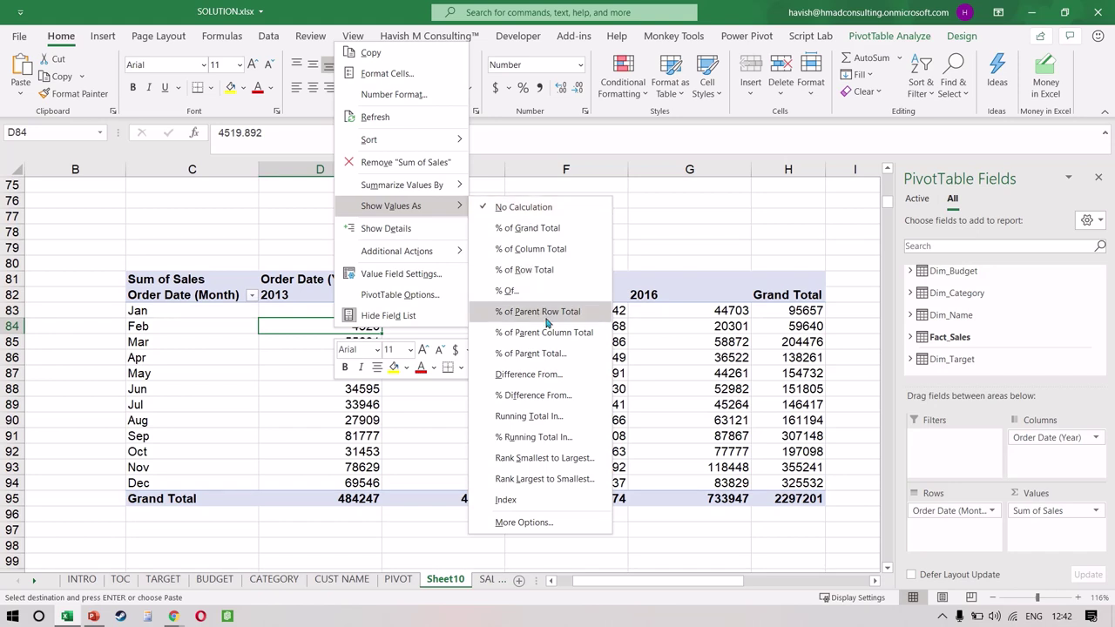
{"action": "left_click", "coordinate": [539, 396]}
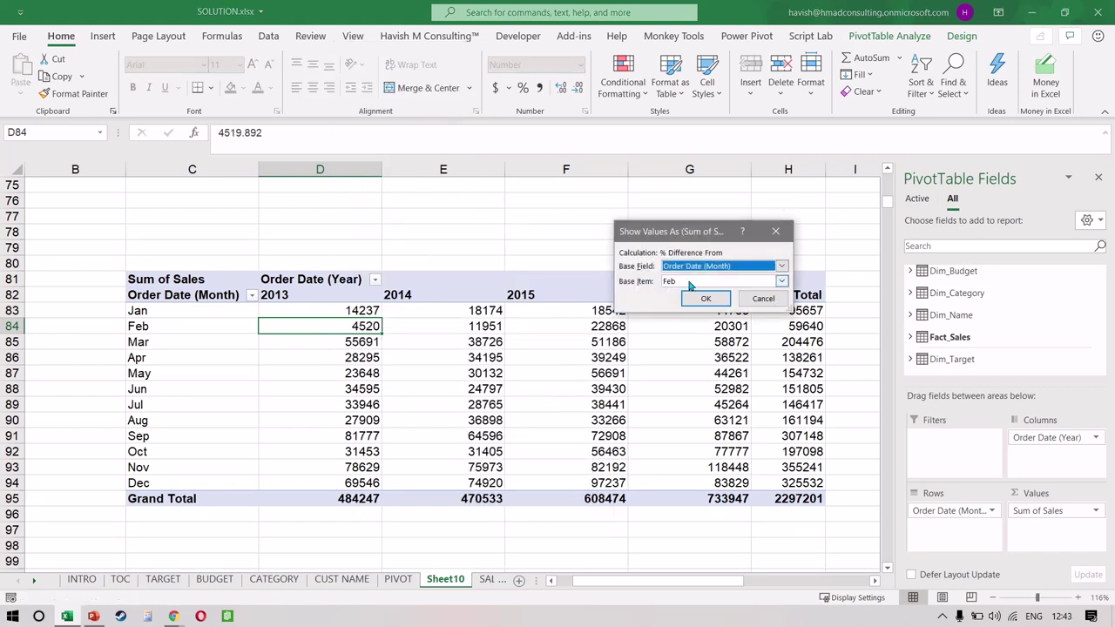
{"action": "left_click", "coordinate": [689, 283]}
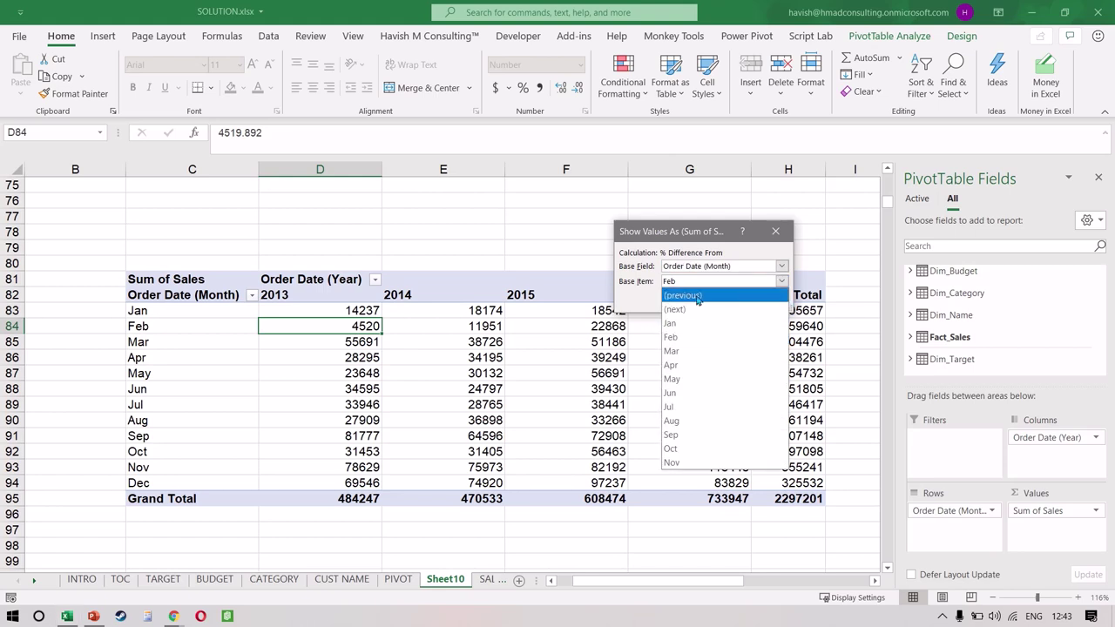
{"action": "left_click", "coordinate": [697, 297]}
{"action": "left_click", "coordinate": [707, 298]}
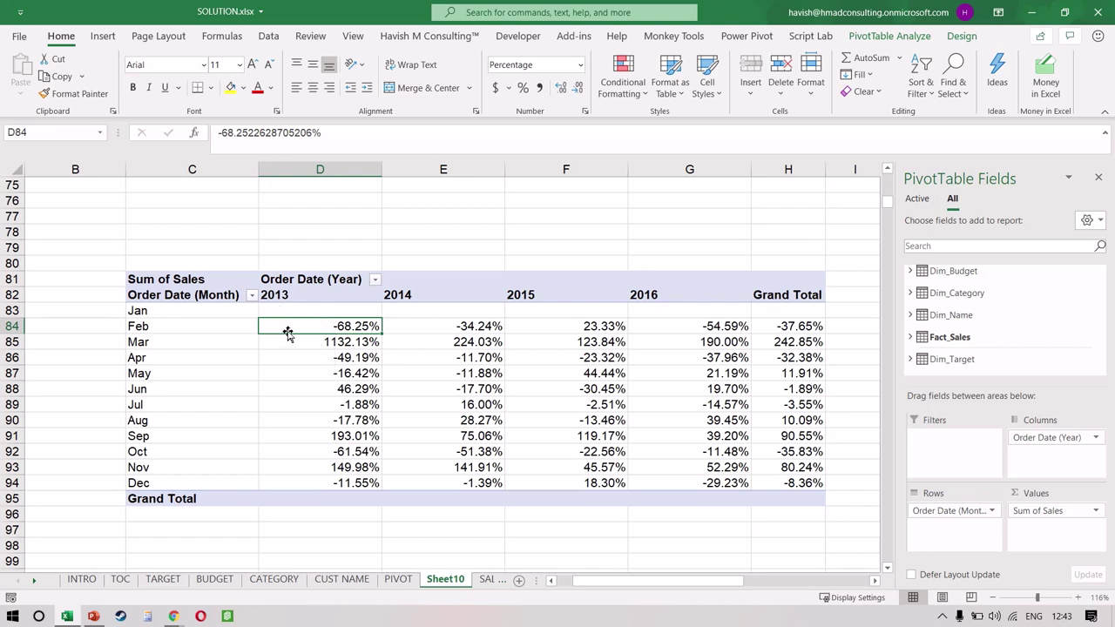
Highlight Feb to Dec percentages for 2013 through 2016 greater than 0% with Green Fill with Dark Green Text.
{"action": "left_click_drag", "start_coordinate": [288, 329], "coordinate": [699, 478]}
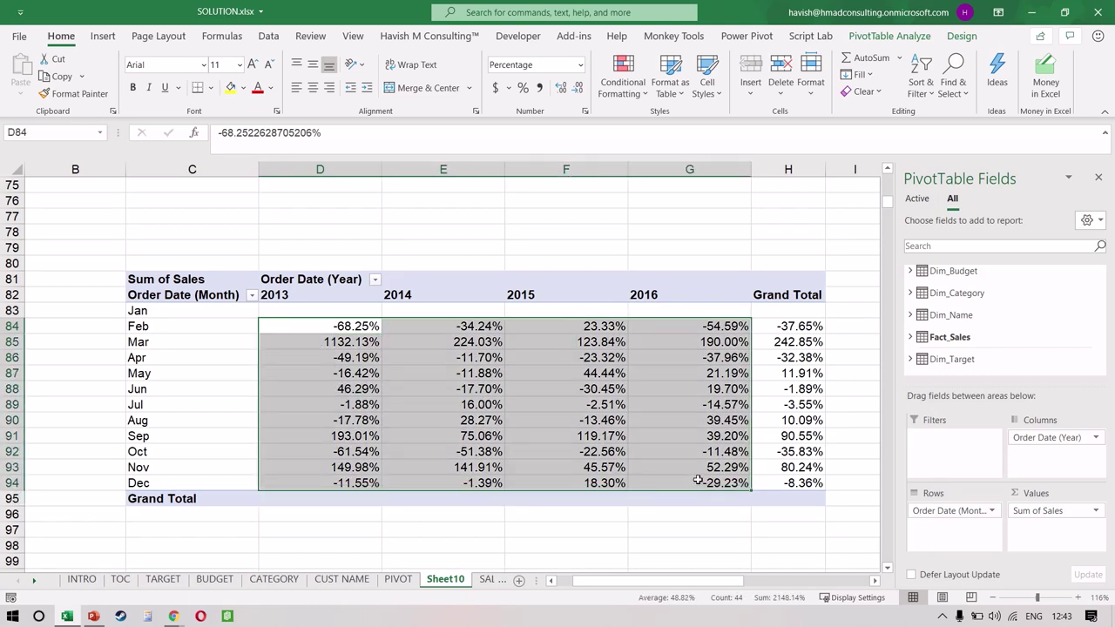
{"action": "left_click", "coordinate": [633, 98]}
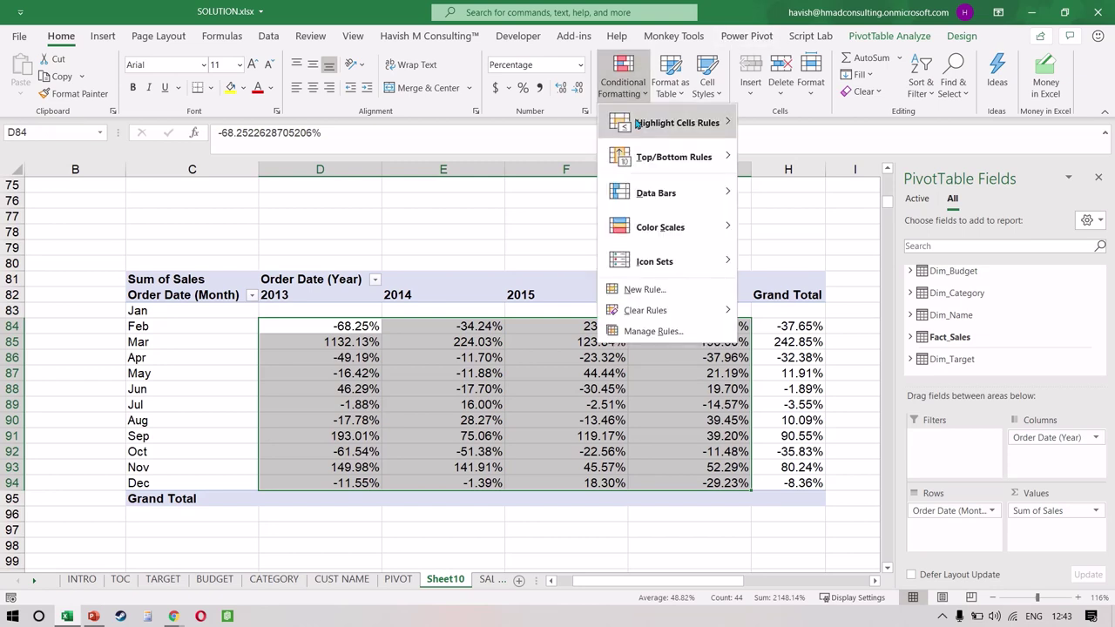
{"action": "mouse_move", "coordinate": [636, 122]}
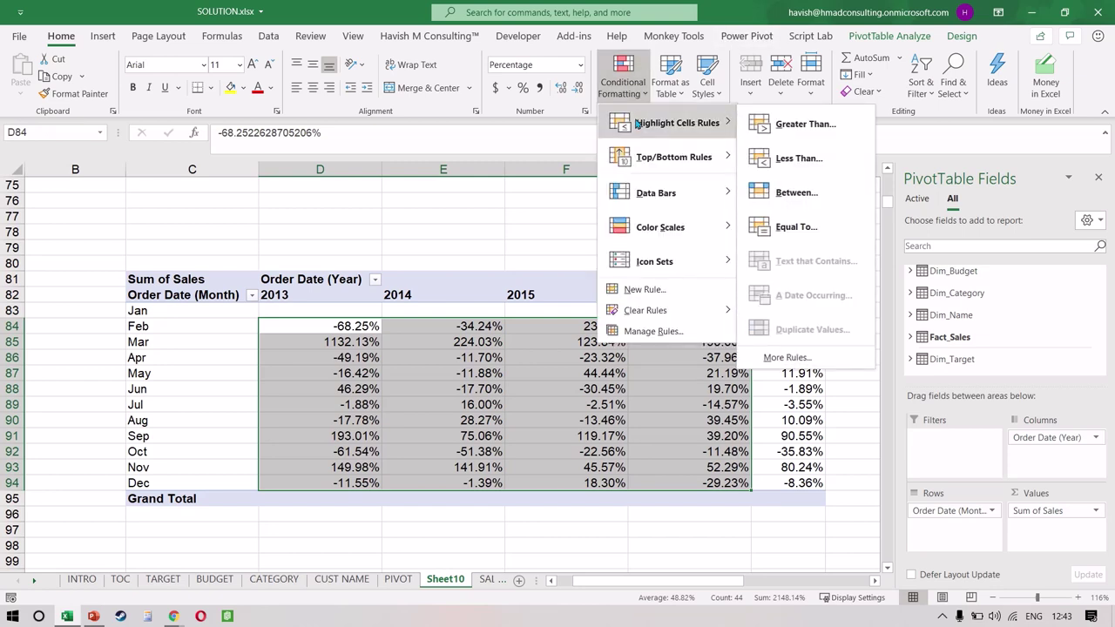
{"action": "left_click", "coordinate": [795, 124]}
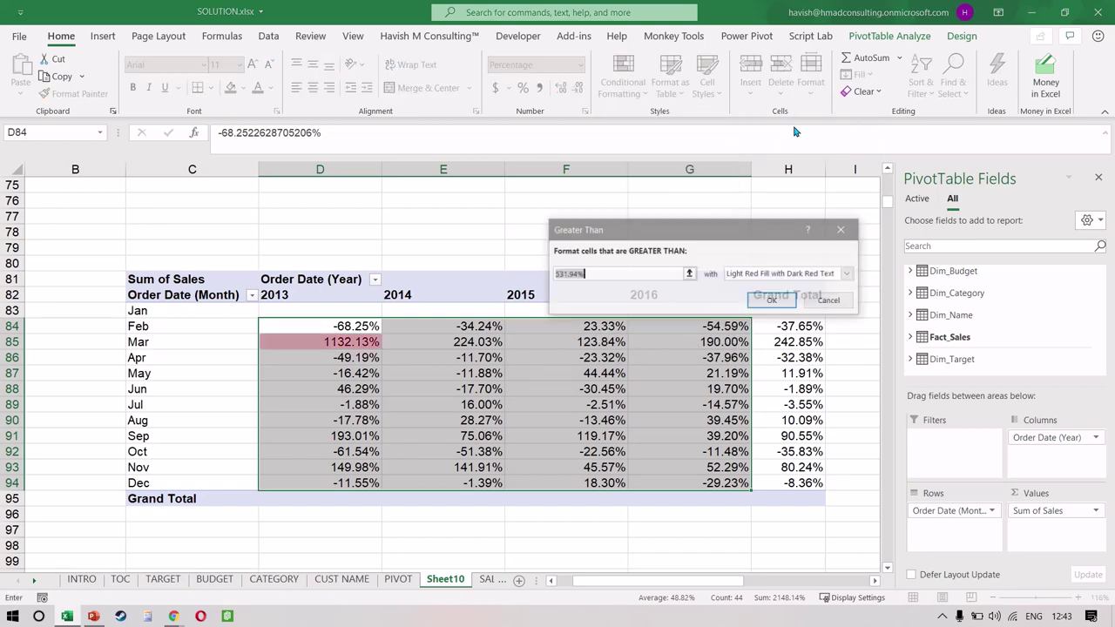
{"action": "type", "text": "0"}
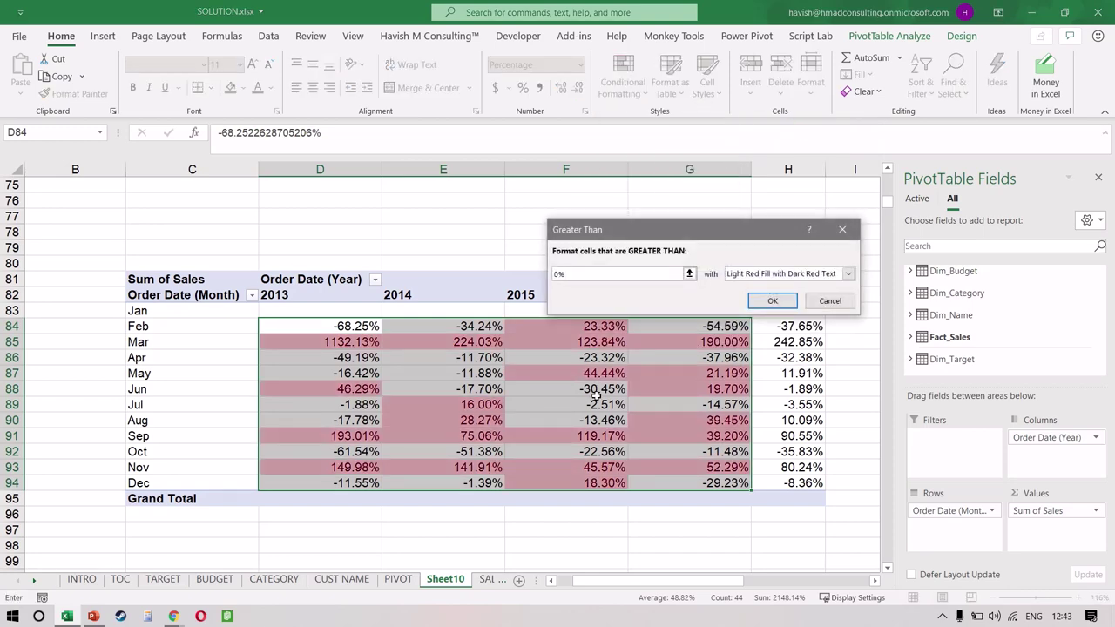
{"action": "type", "text": "%"}
{"action": "key", "text": "Tab"}
{"action": "key", "text": "Down"}
{"action": "key", "text": "Down"}
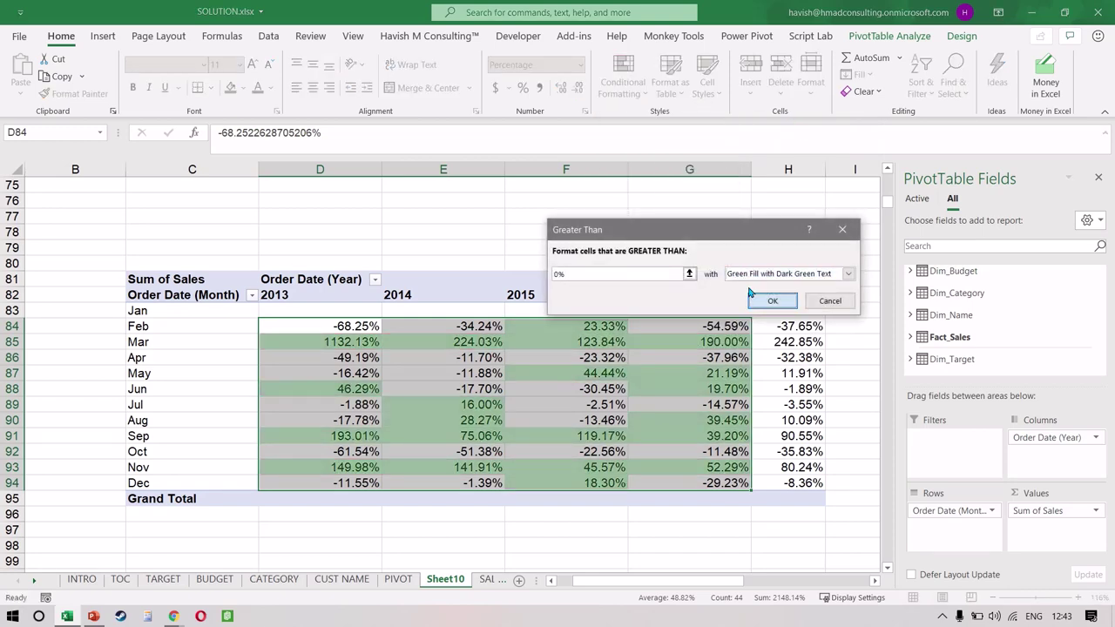
{"action": "left_click", "coordinate": [772, 301]}
Highlight the percentages less than 0% in the same range with Light Red Fill with Dark Red Text.
{"action": "left_click", "coordinate": [623, 81]}
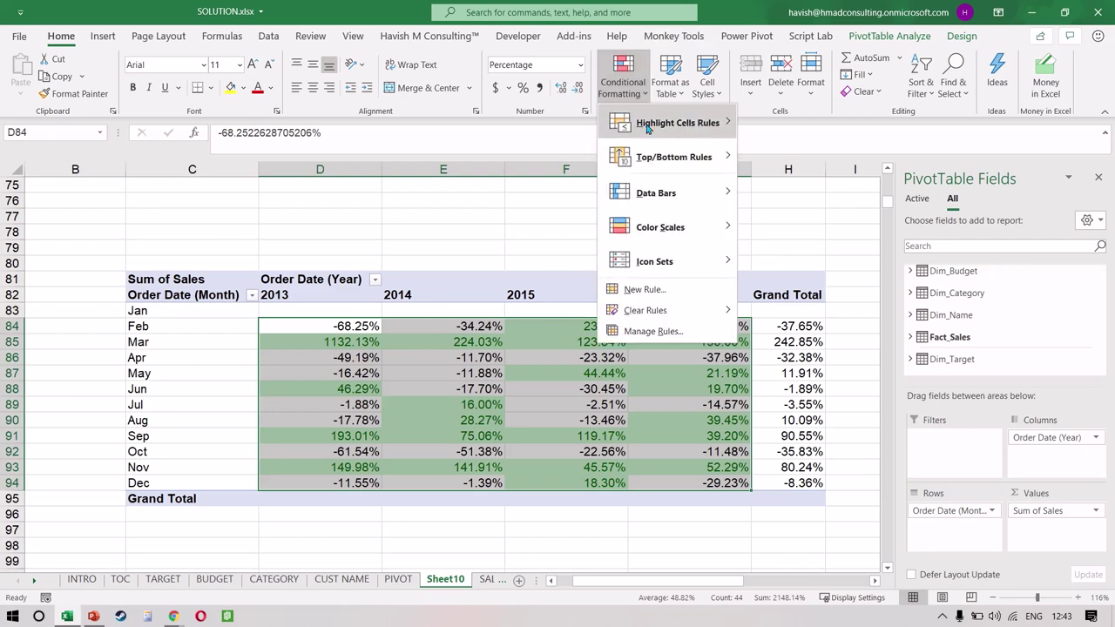
{"action": "mouse_move", "coordinate": [662, 123]}
{"action": "left_click", "coordinate": [828, 169]}
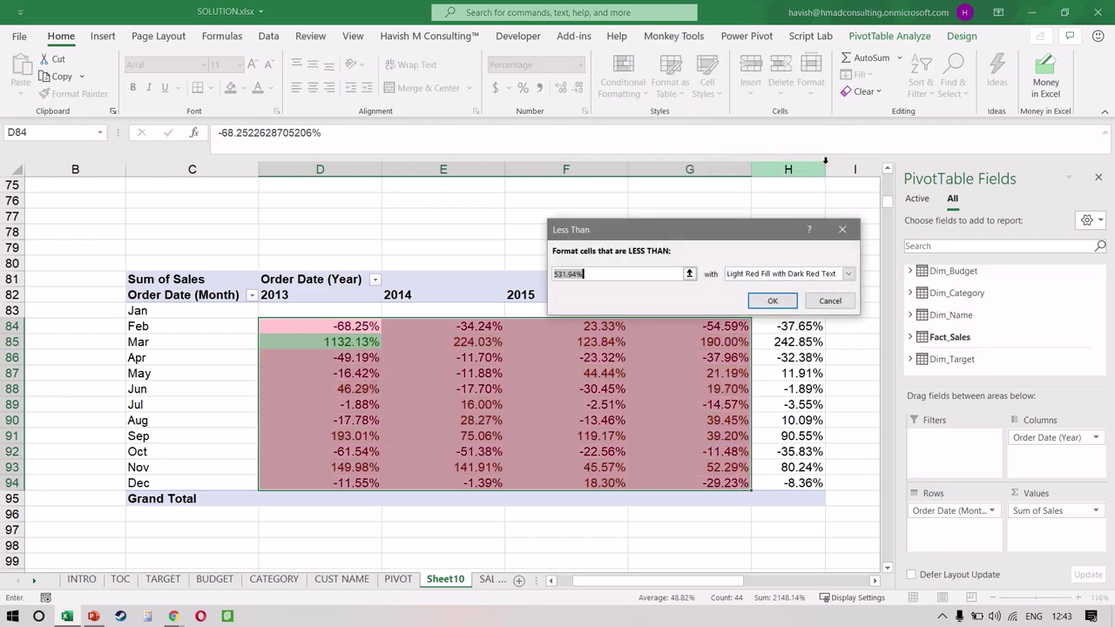
{"action": "type", "text": "0"}
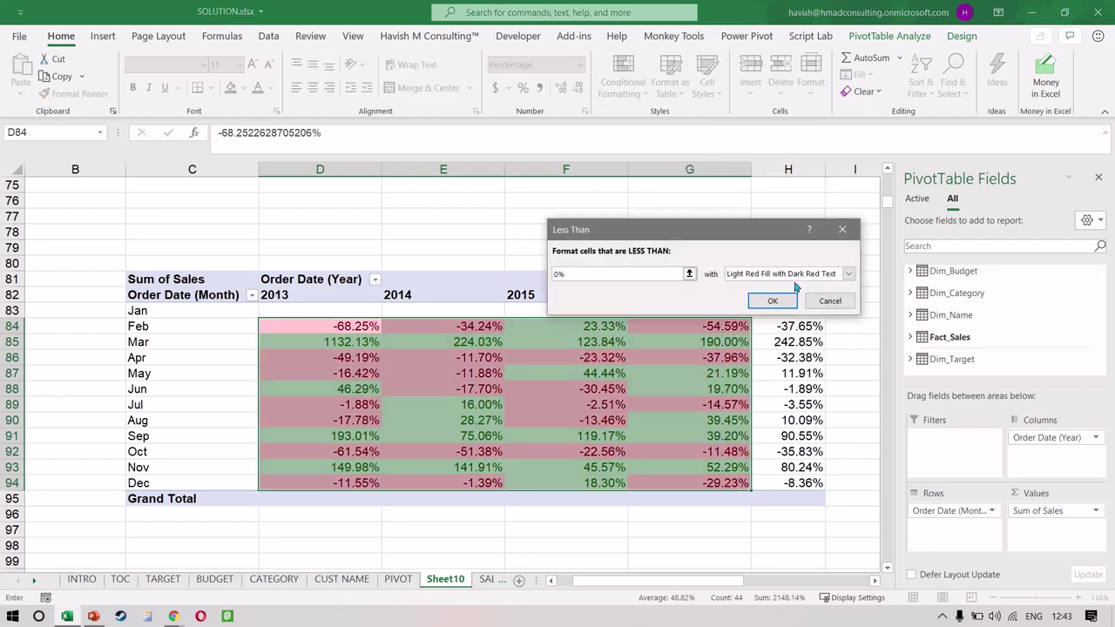
{"action": "left_click", "coordinate": [772, 301]}
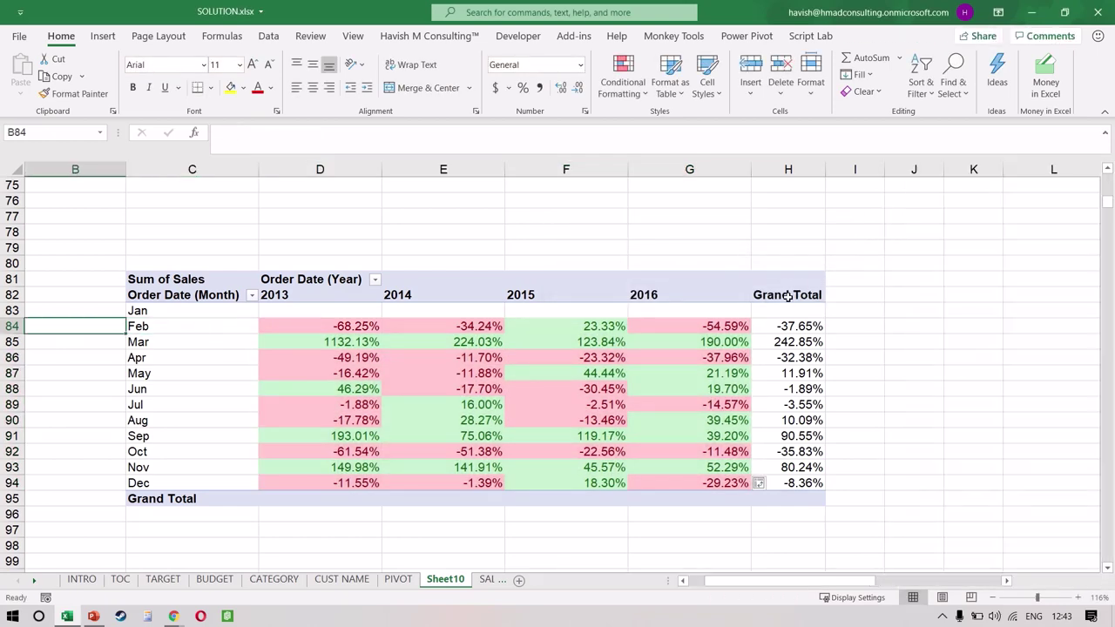
Set the width of columns C through H to 10.
{"action": "key", "text": "shift+Right"}
{"action": "key", "text": "shift+Right"}
{"action": "key", "text": "shift+Right"}
{"action": "key", "text": "ctrl+space"}
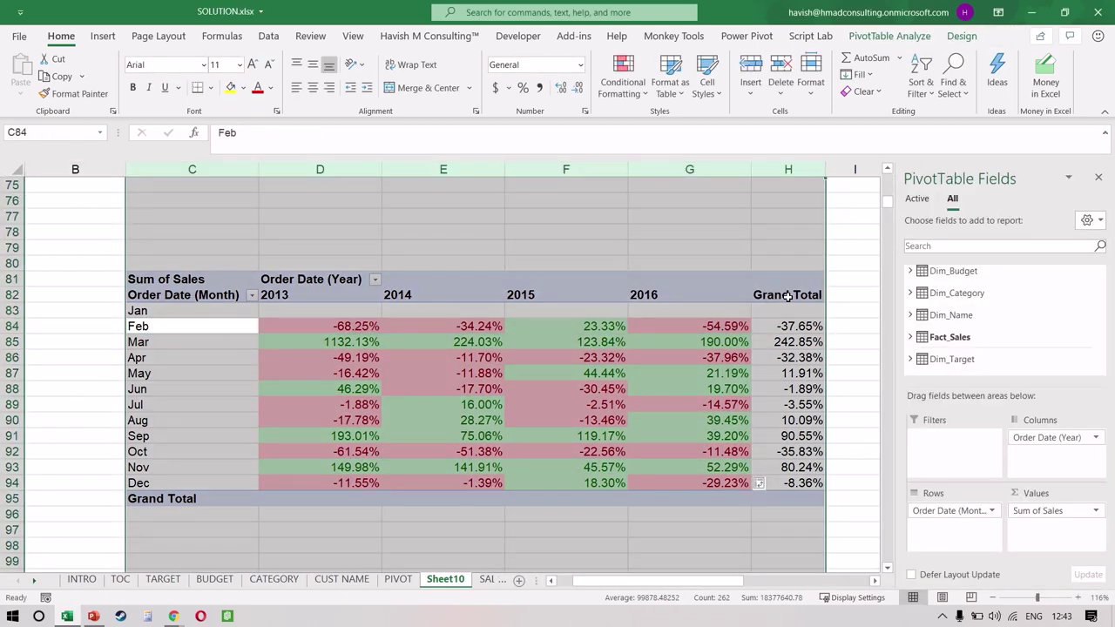
{"action": "key", "text": "alt+h"}
{"action": "key", "text": "o"}
{"action": "key", "text": "i"}
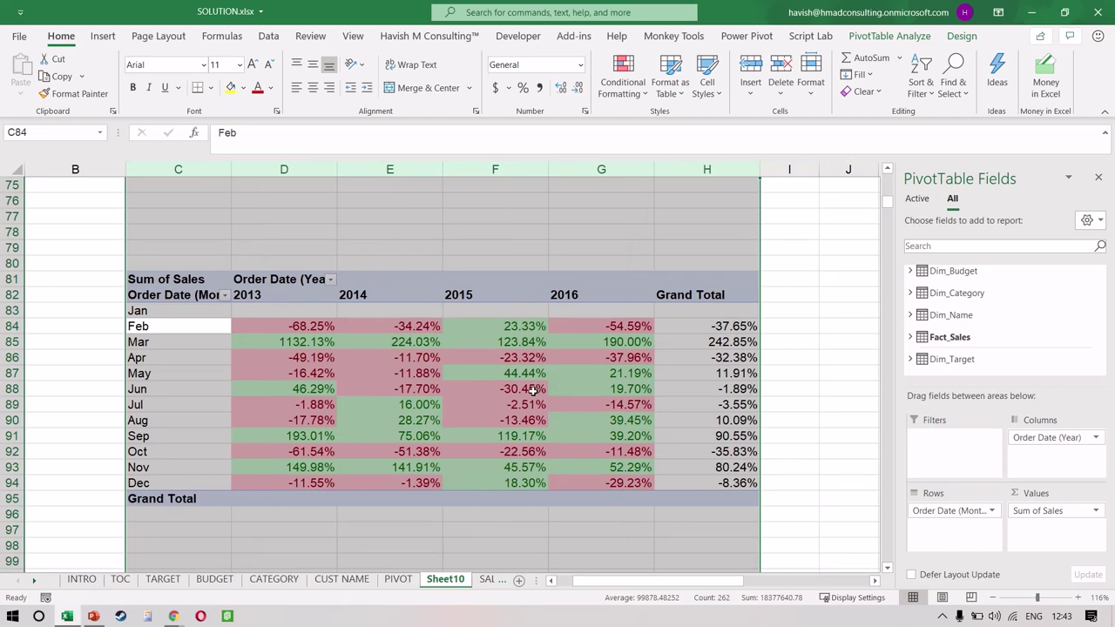
{"action": "key", "text": "alt+h"}
{"action": "type", "text": "ow"}
{"action": "type", "text": "10"}
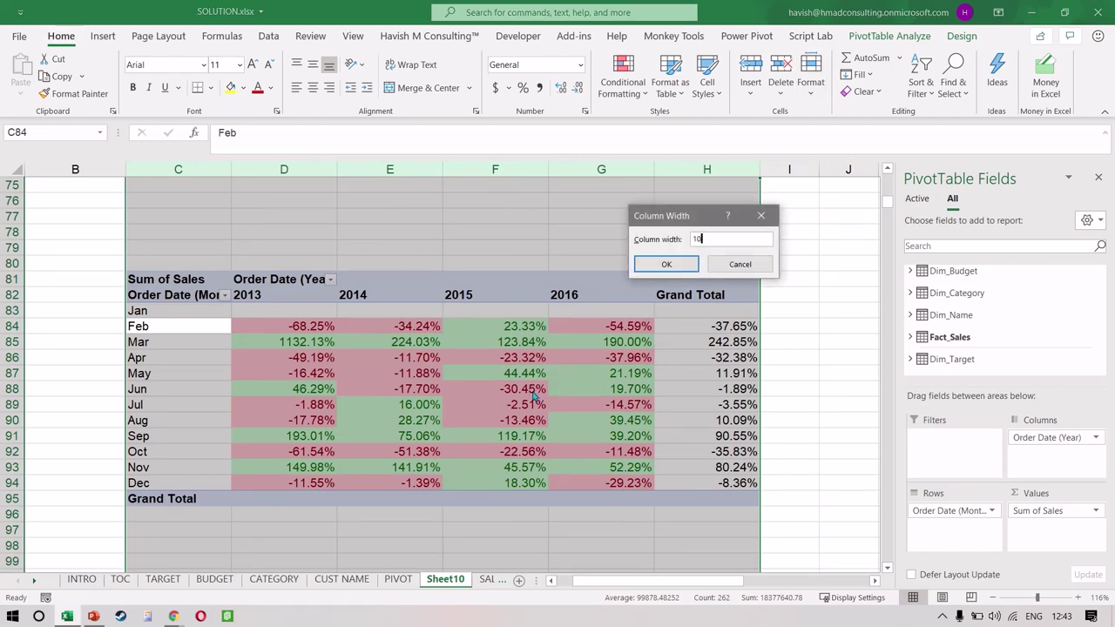
{"action": "key", "text": "Return"}
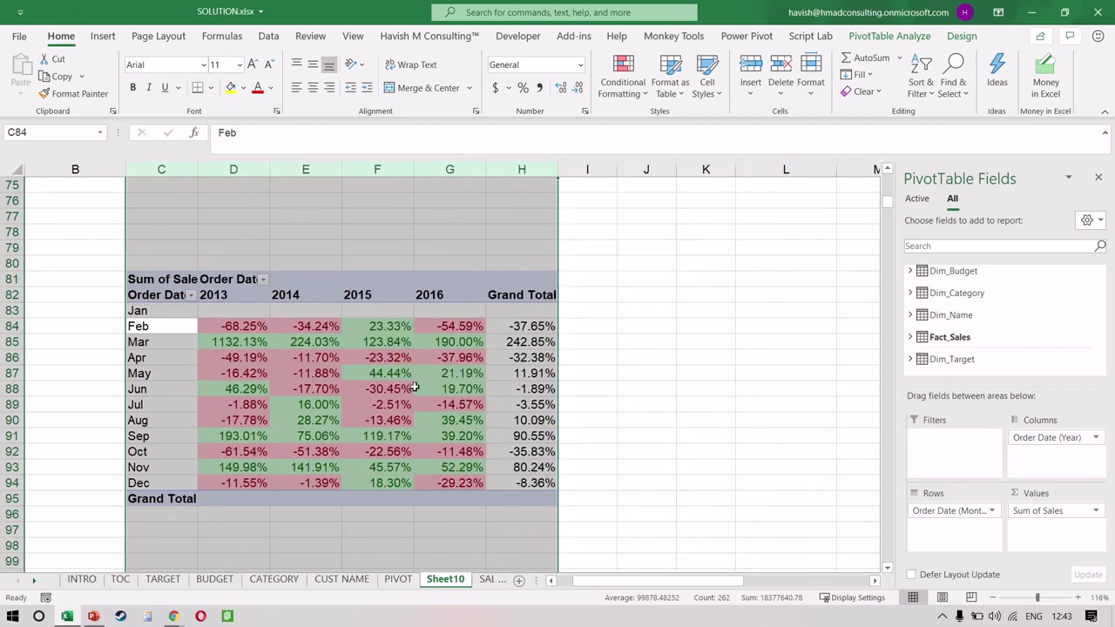
Examine the color-coded Feb to Dec percentage differences for 2013 through 2016, selecting the range D84:G94.
{"action": "left_click", "coordinate": [384, 394]}
{"action": "key", "text": "Left"}
{"action": "key", "text": "Up"}
{"action": "key", "text": "Left"}
{"action": "key", "text": "Left"}
{"action": "key", "text": "Up"}
{"action": "key", "text": "Up"}
{"action": "key", "text": "Up"}
{"action": "key", "text": "Right"}
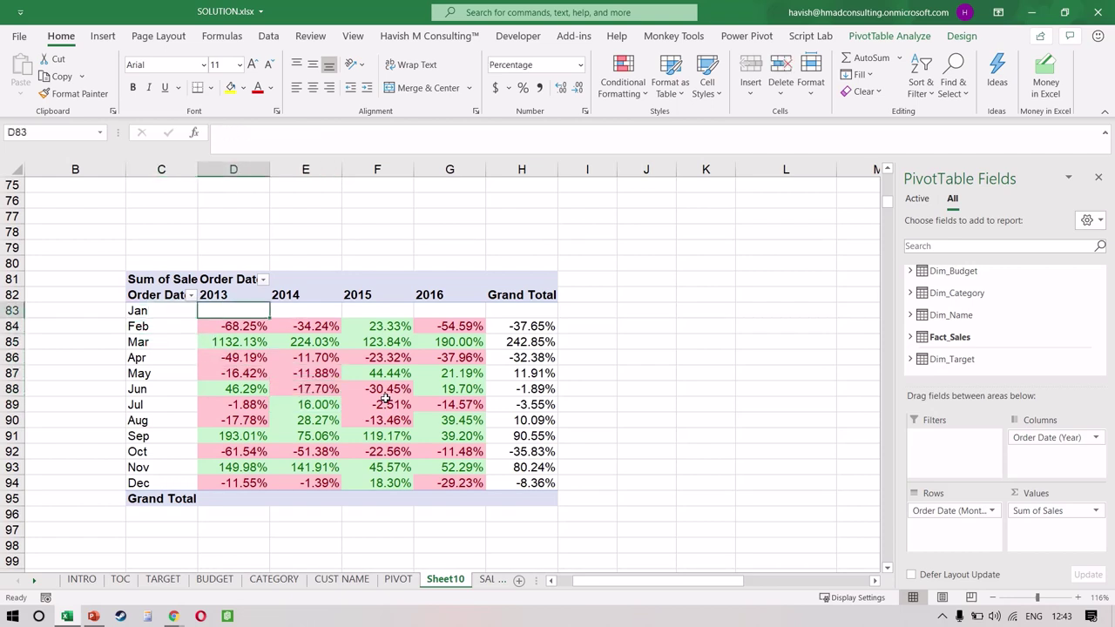
{"action": "key", "text": "ctrl+shift+Down"}
{"action": "key", "text": "ctrl+shift+Right"}
{"action": "key", "text": "shift+Left"}
{"action": "key", "text": "shift+Left"}
{"action": "key", "text": "shift+Right"}
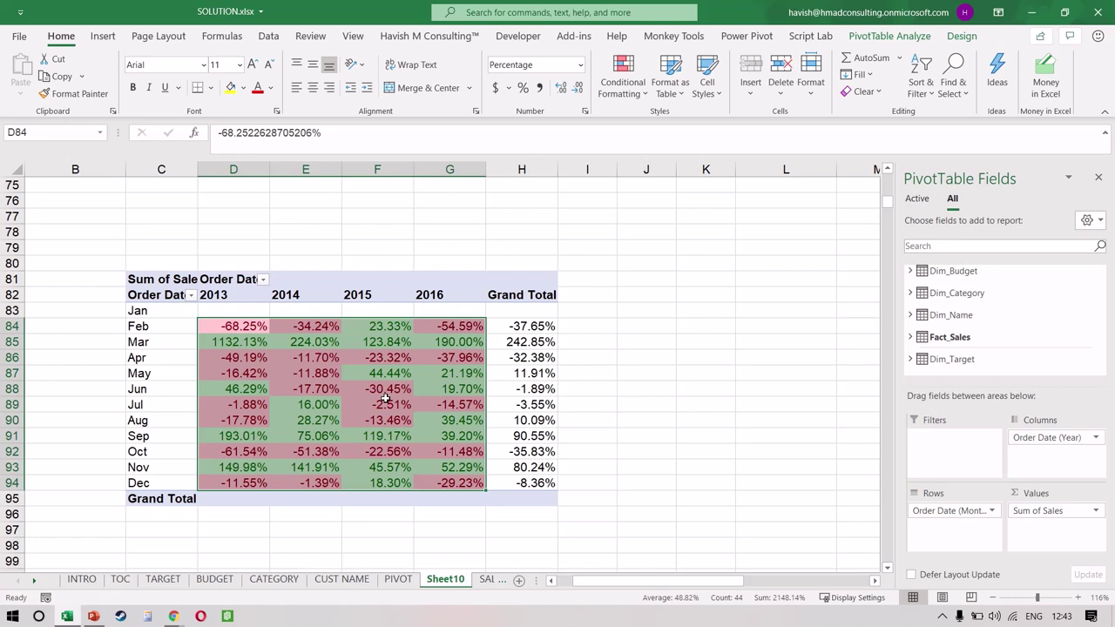
Insert a slicer for Category from Dim_Category and place it beside the Grand Total column of the percentage difference pivot.
{"action": "left_click", "coordinate": [422, 405]}
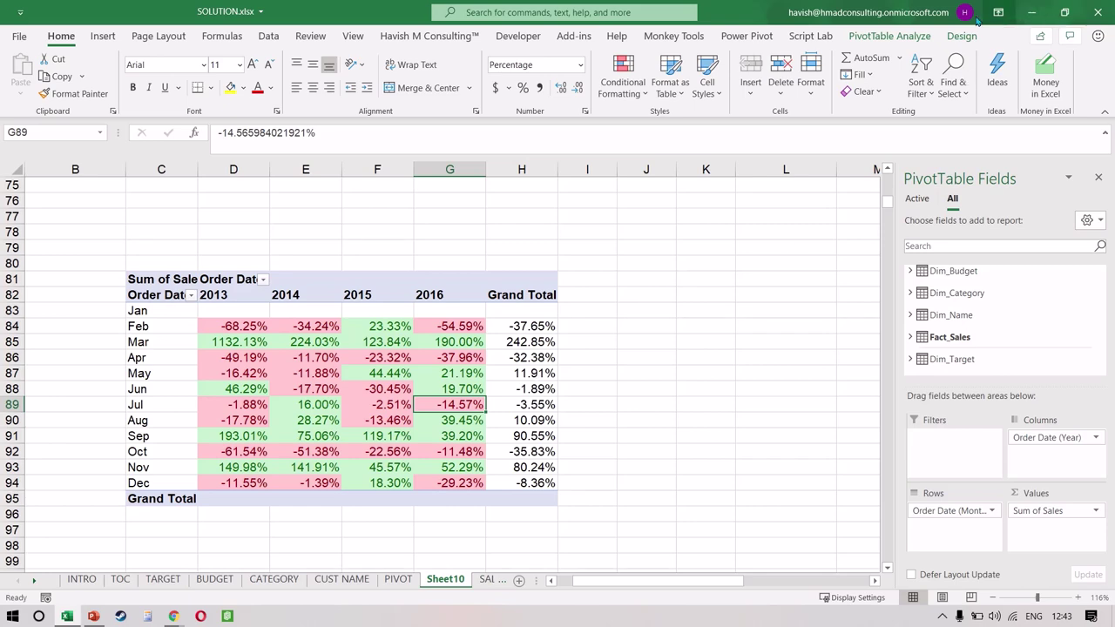
{"action": "left_click", "coordinate": [915, 39]}
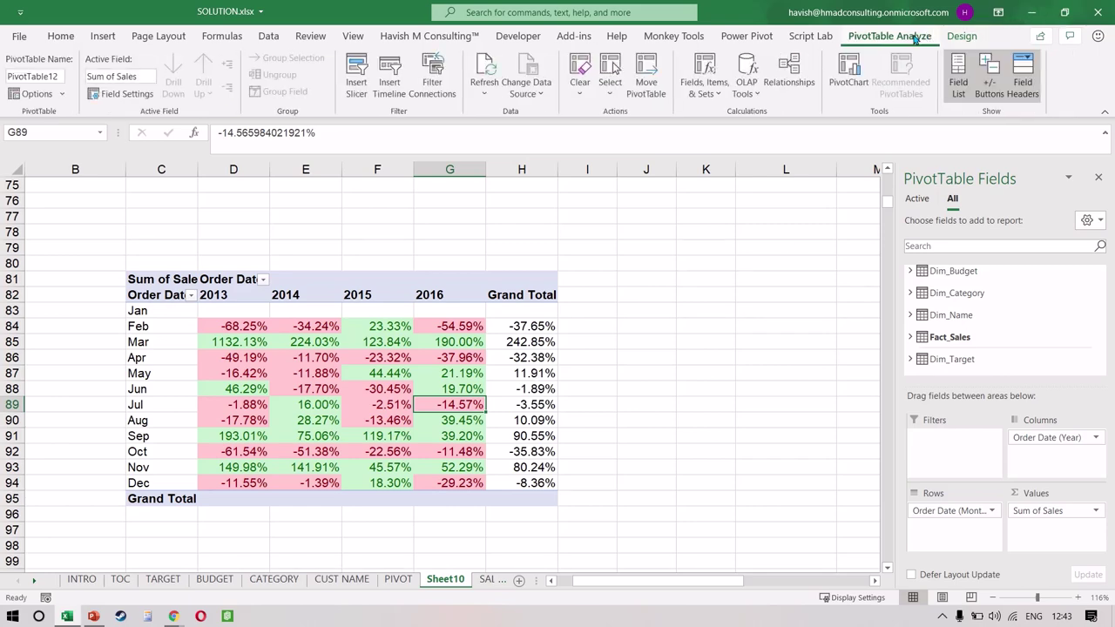
{"action": "left_click", "coordinate": [357, 87]}
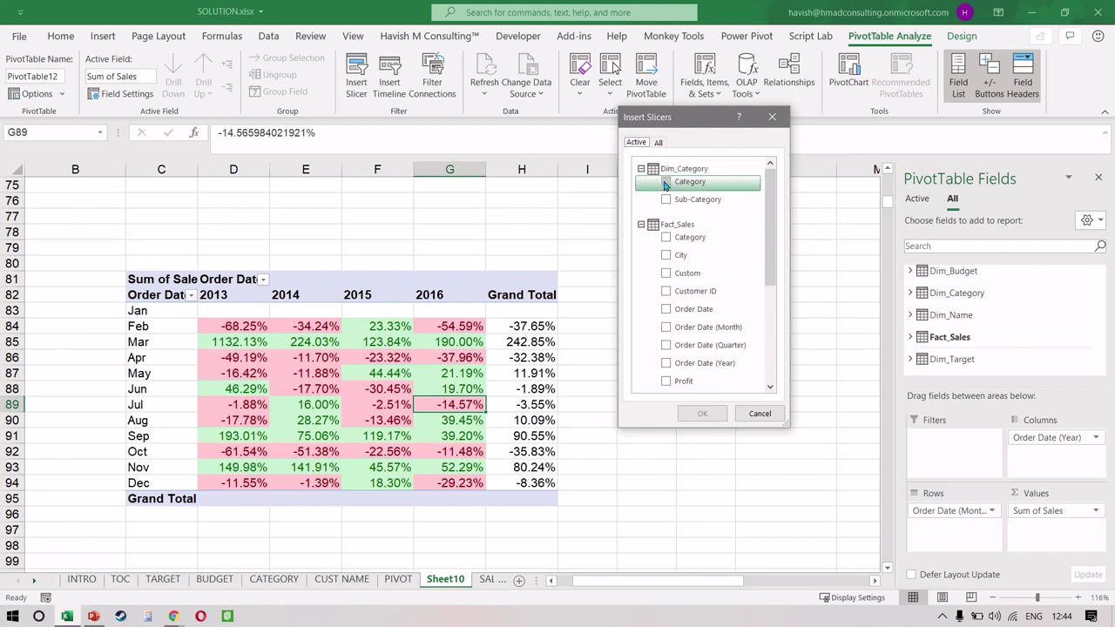
{"action": "left_click", "coordinate": [667, 182]}
{"action": "left_click", "coordinate": [702, 413]}
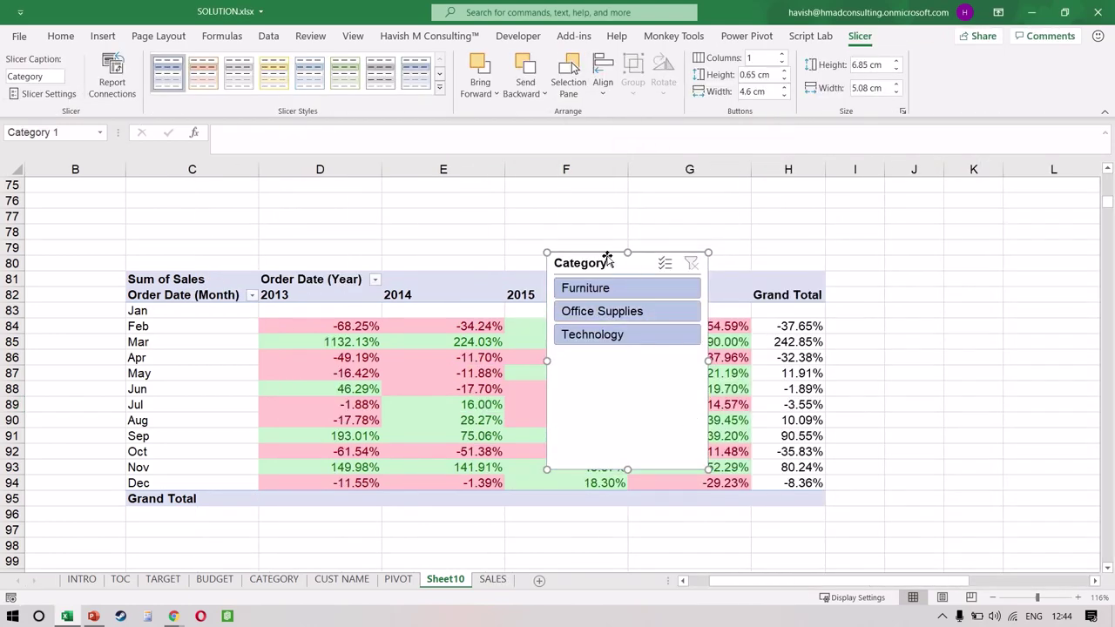
{"action": "left_click_drag", "start_coordinate": [604, 258], "coordinate": [643, 261]}
{"action": "left_click_drag", "start_coordinate": [840, 266], "coordinate": [905, 246]}
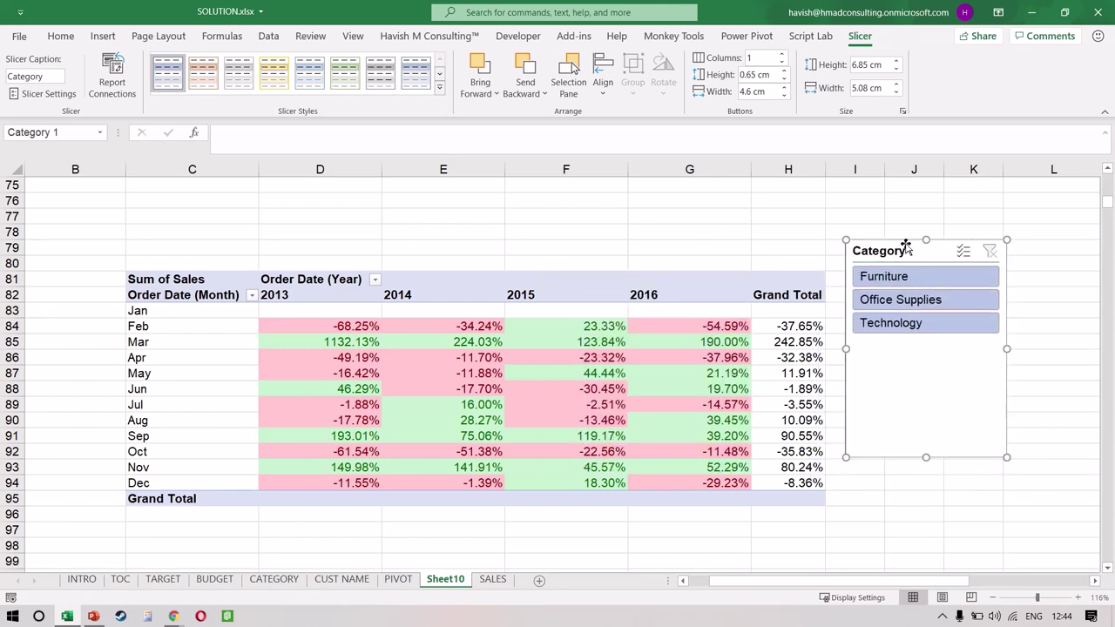
Turn off Autofit column widths on update in the percentage difference pivot's options.
{"action": "left_click", "coordinate": [640, 357]}
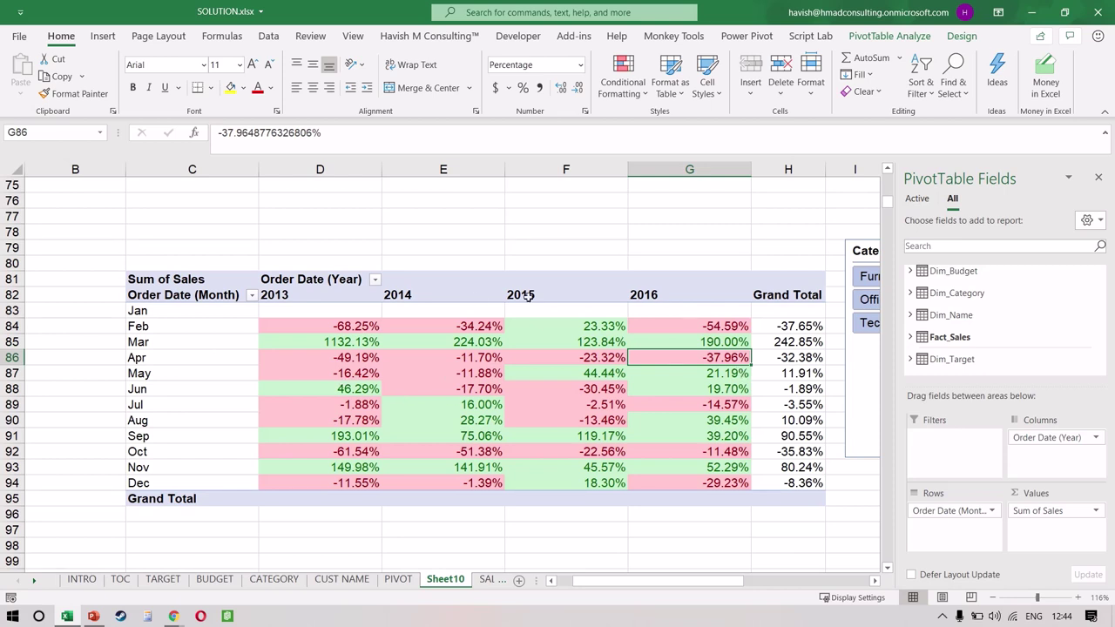
{"action": "left_click", "coordinate": [394, 325]}
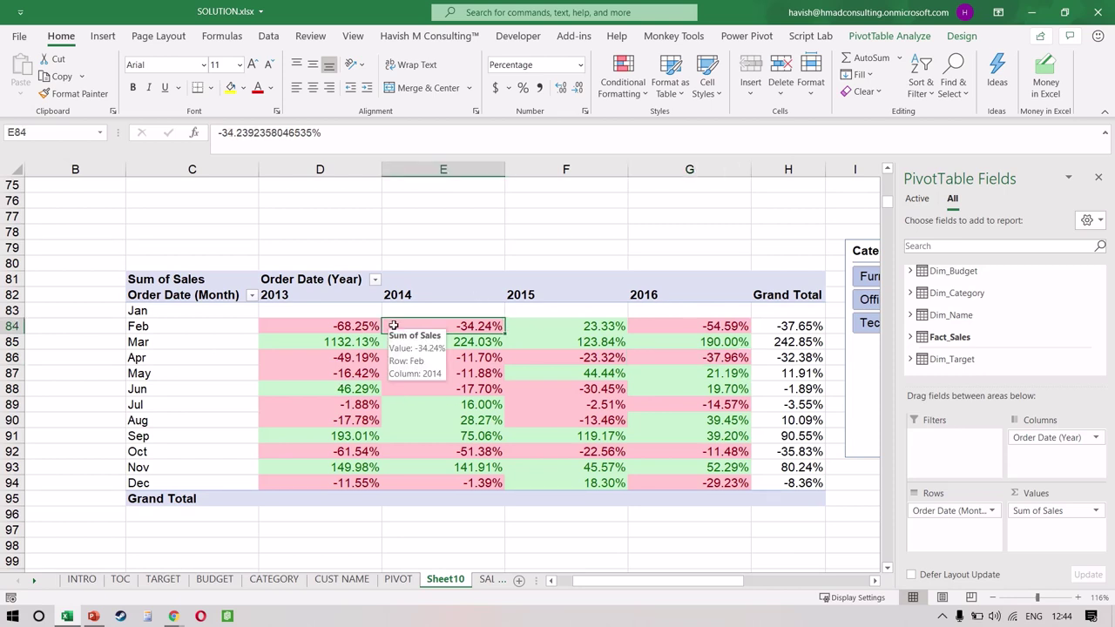
{"action": "right_click", "coordinate": [393, 324]}
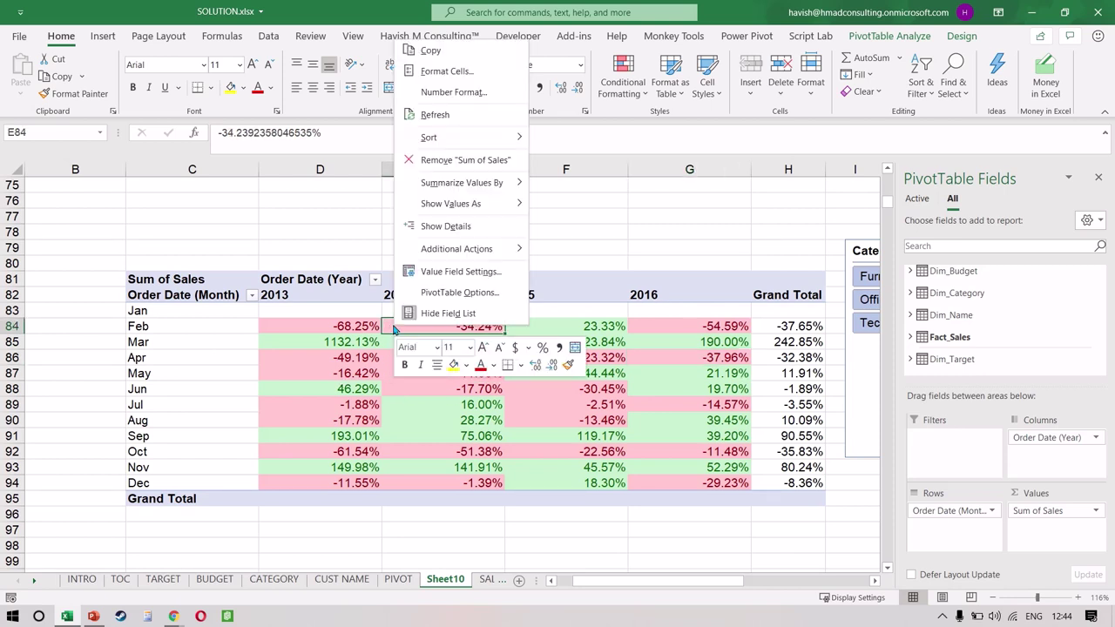
{"action": "left_click", "coordinate": [440, 291]}
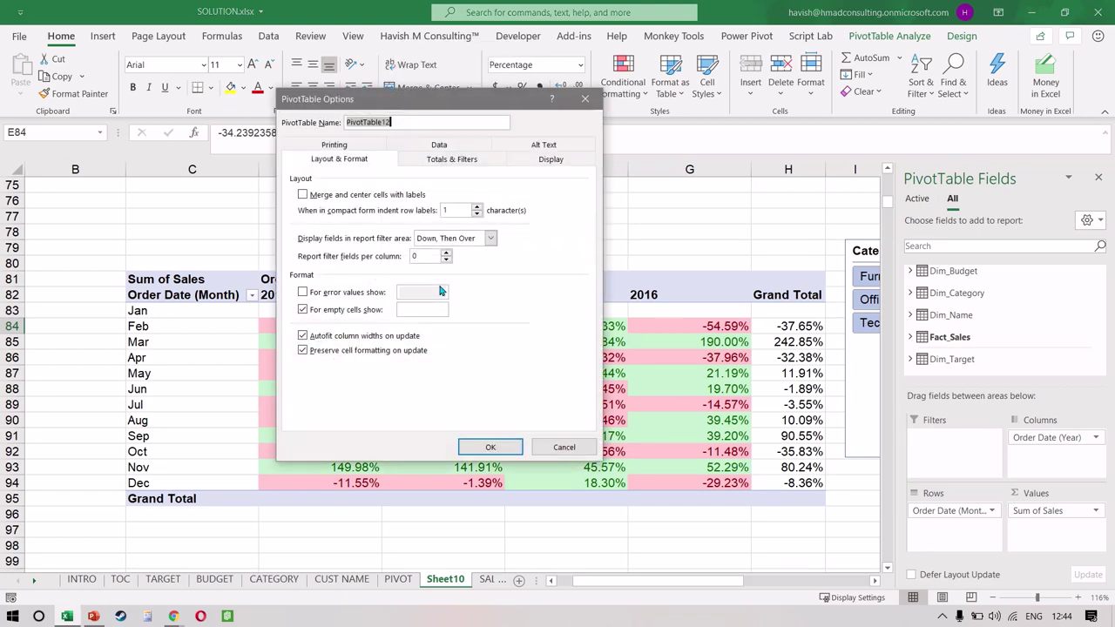
{"action": "left_click", "coordinate": [303, 336]}
{"action": "left_click", "coordinate": [303, 336]}
{"action": "left_click", "coordinate": [303, 336]}
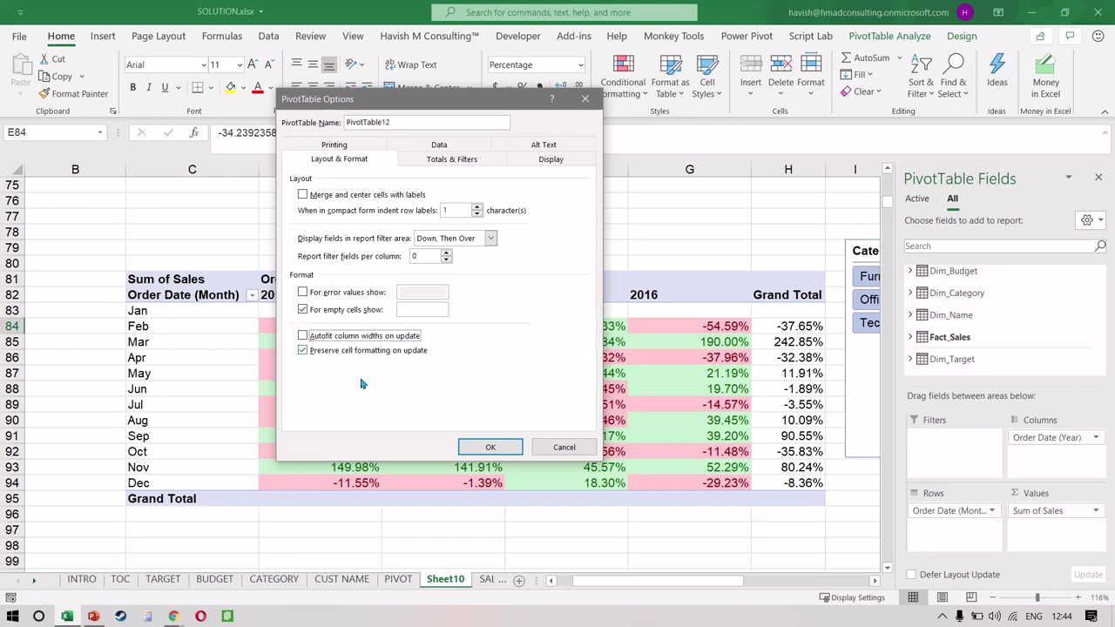
{"action": "left_click", "coordinate": [477, 447]}
Set the width of columns D through H to 10.
{"action": "key", "text": "Left"}
{"action": "key", "text": "shift+Right"}
{"action": "key", "text": "shift+Right"}
{"action": "key", "text": "shift+Right"}
{"action": "key", "text": "shift+Right"}
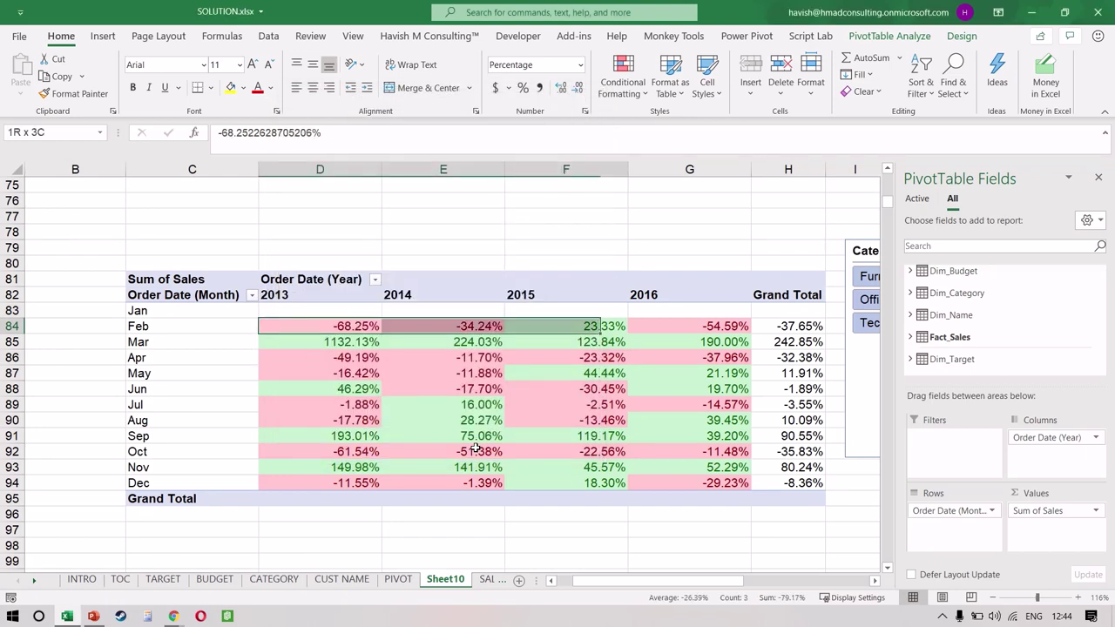
{"action": "key", "text": "alt+h"}
{"action": "type", "text": "ow10"}
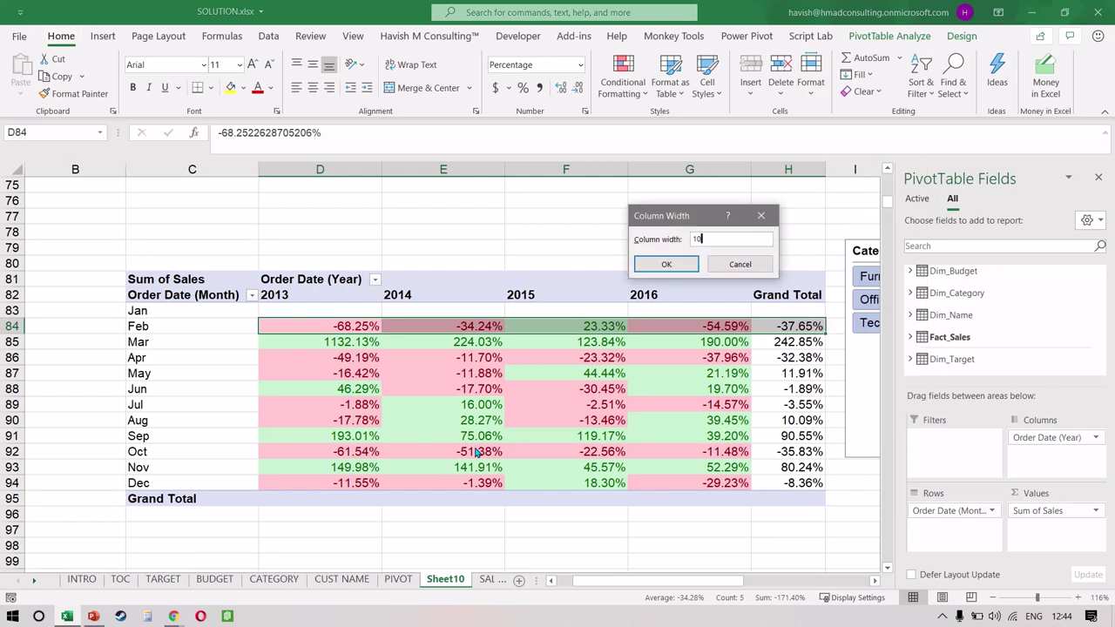
{"action": "key", "text": "Return"}
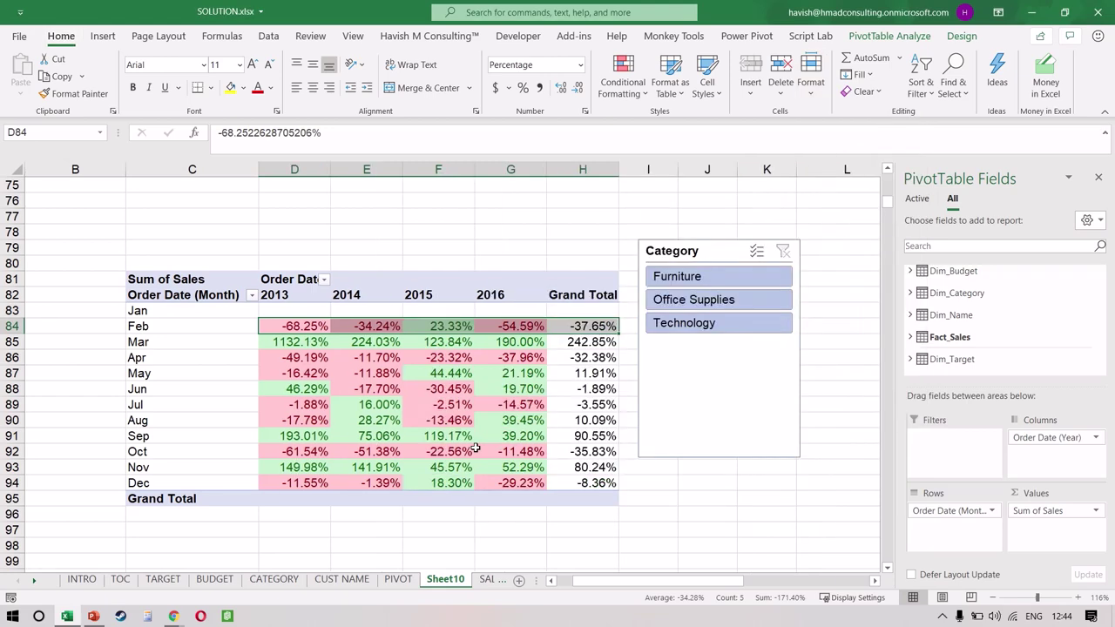
Try the Category slicer by filtering the pivot to Furniture, Office Supplies and Technology in turn, and clear the filter.
{"action": "left_click", "coordinate": [727, 279]}
{"action": "left_click", "coordinate": [728, 300]}
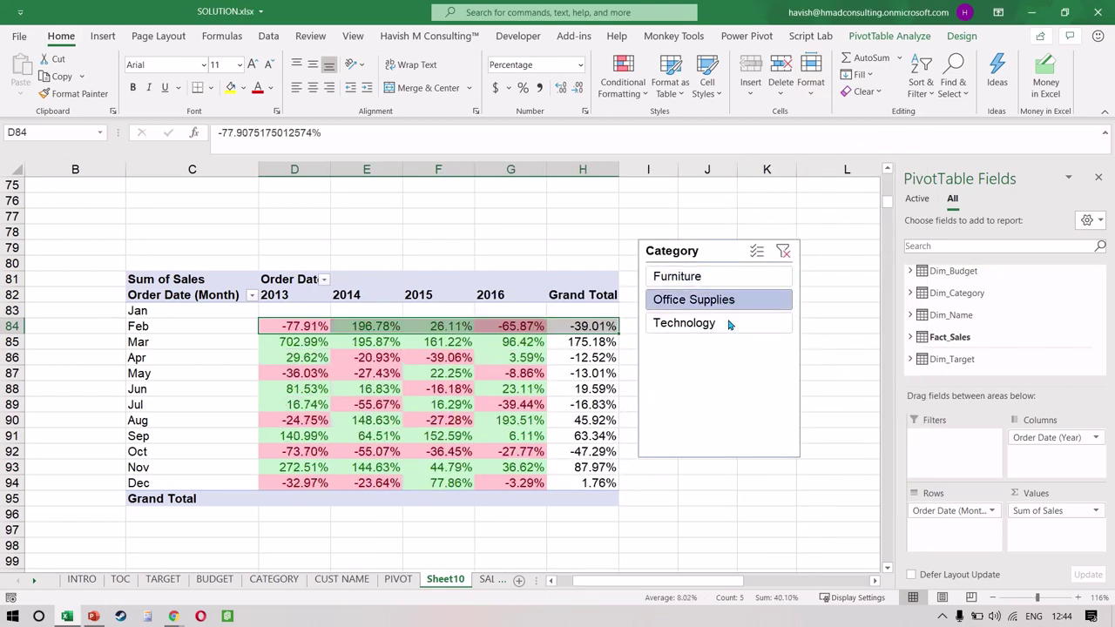
{"action": "left_click", "coordinate": [729, 322]}
{"action": "left_click", "coordinate": [728, 300]}
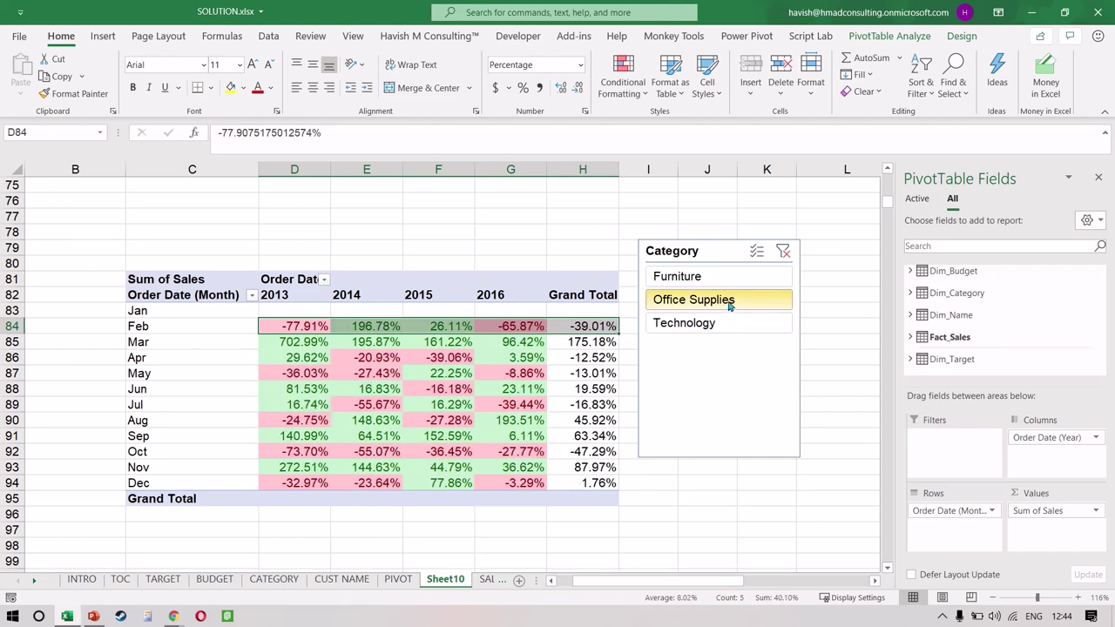
{"action": "left_click", "coordinate": [728, 278]}
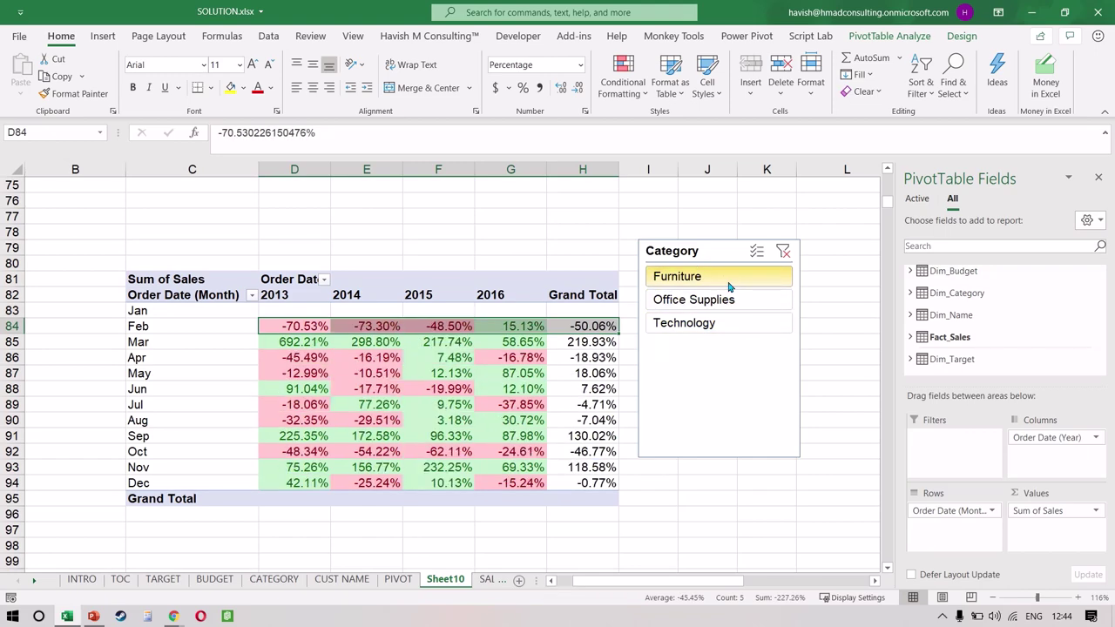
{"action": "left_click", "coordinate": [783, 251]}
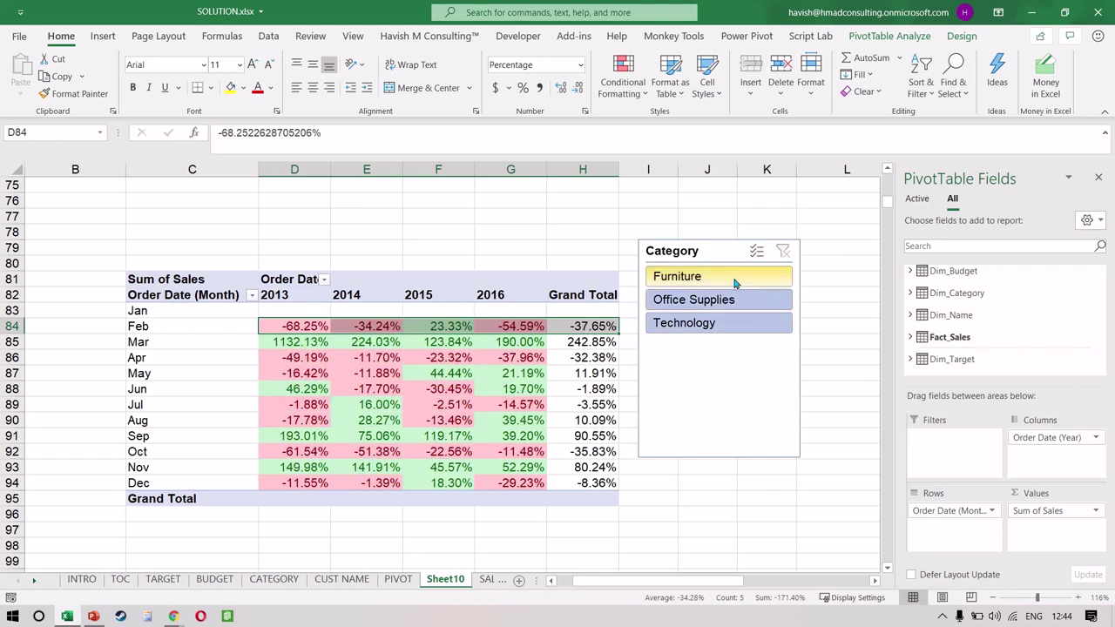
{"action": "left_click", "coordinate": [736, 279]}
{"action": "left_click", "coordinate": [730, 305]}
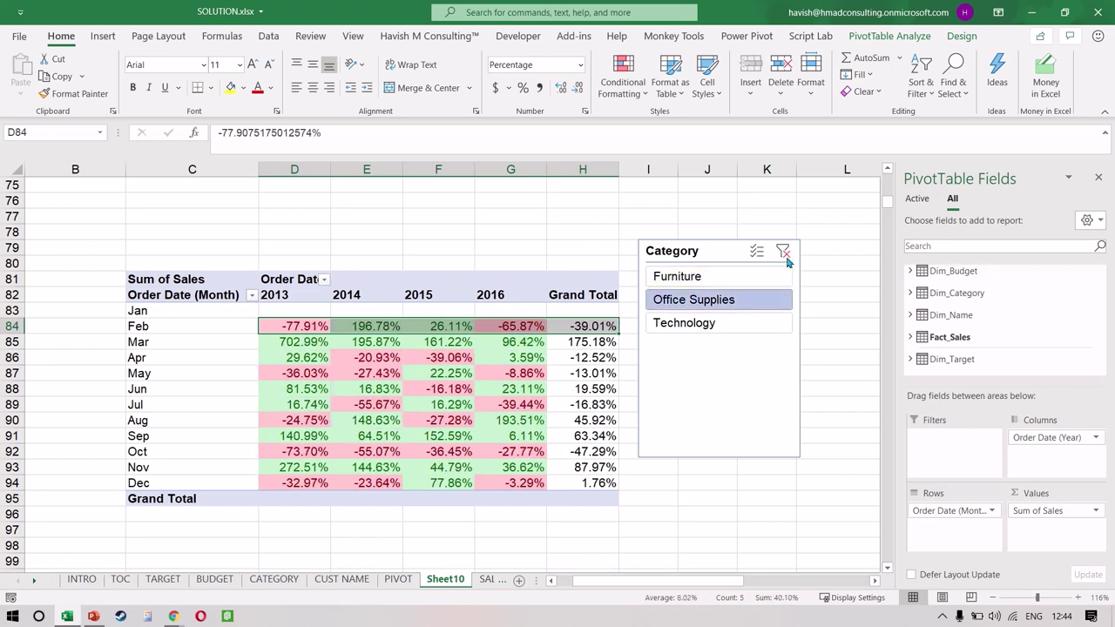
{"action": "left_click", "coordinate": [785, 258]}
Copy the whole percentage difference pivot to C102 and clear the conditional formatting rules from the copy.
{"action": "left_click", "coordinate": [357, 406]}
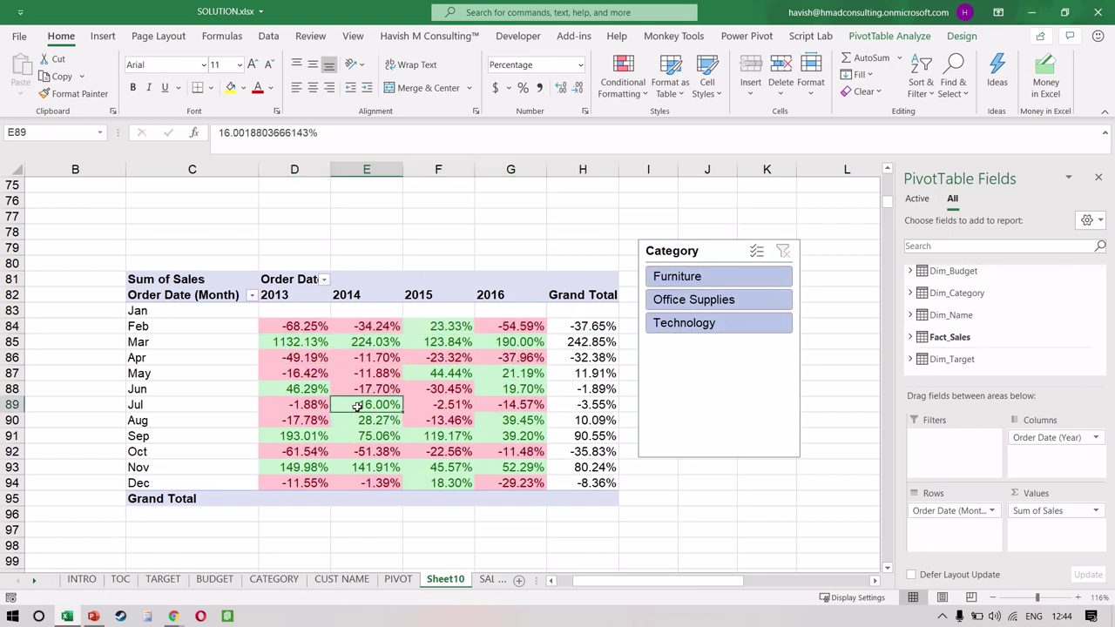
{"action": "mouse_move", "coordinate": [357, 407]}
{"action": "key", "text": "ctrl+a"}
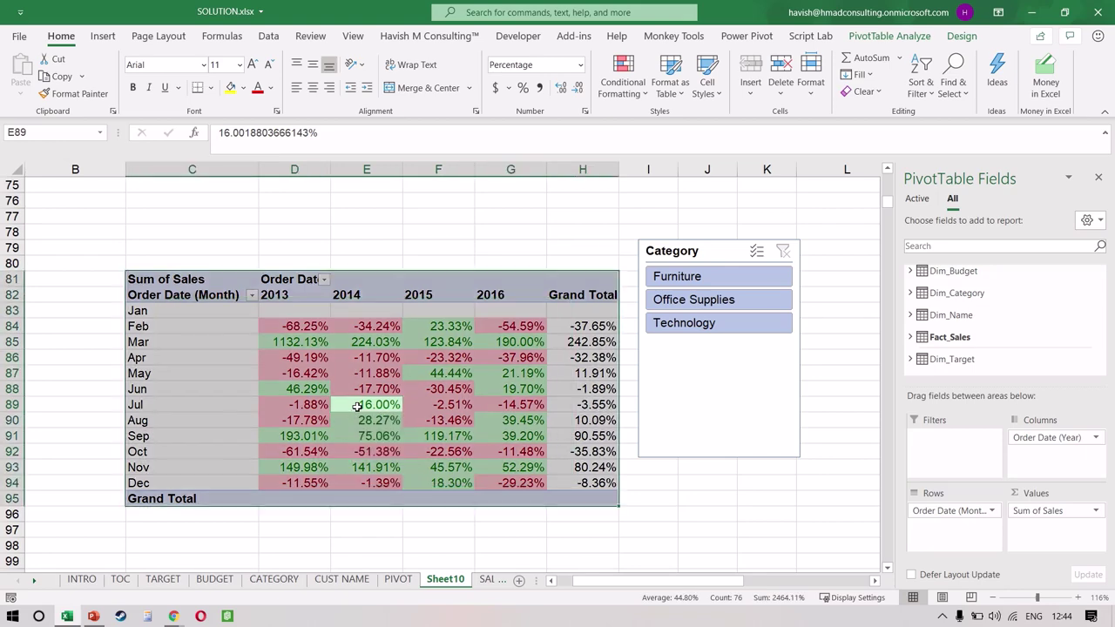
{"action": "key", "text": "ctrl+c"}
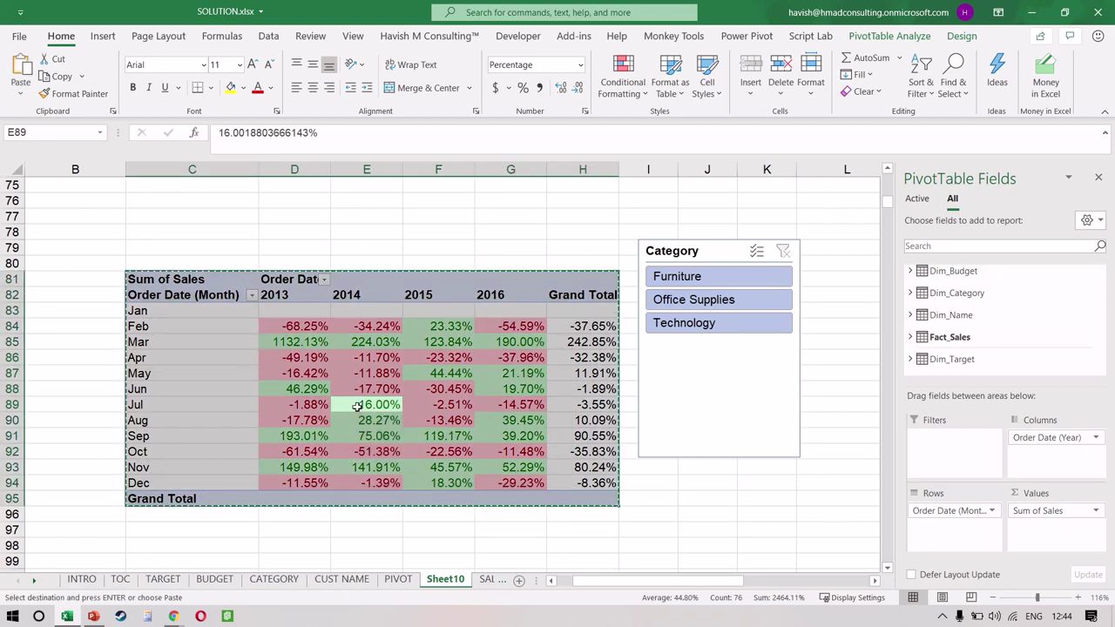
{"action": "scroll", "coordinate": [357, 406], "scroll_direction": "down", "scroll_amount": 7}
{"action": "left_click", "coordinate": [164, 275]}
{"action": "key", "text": "ctrl+v"}
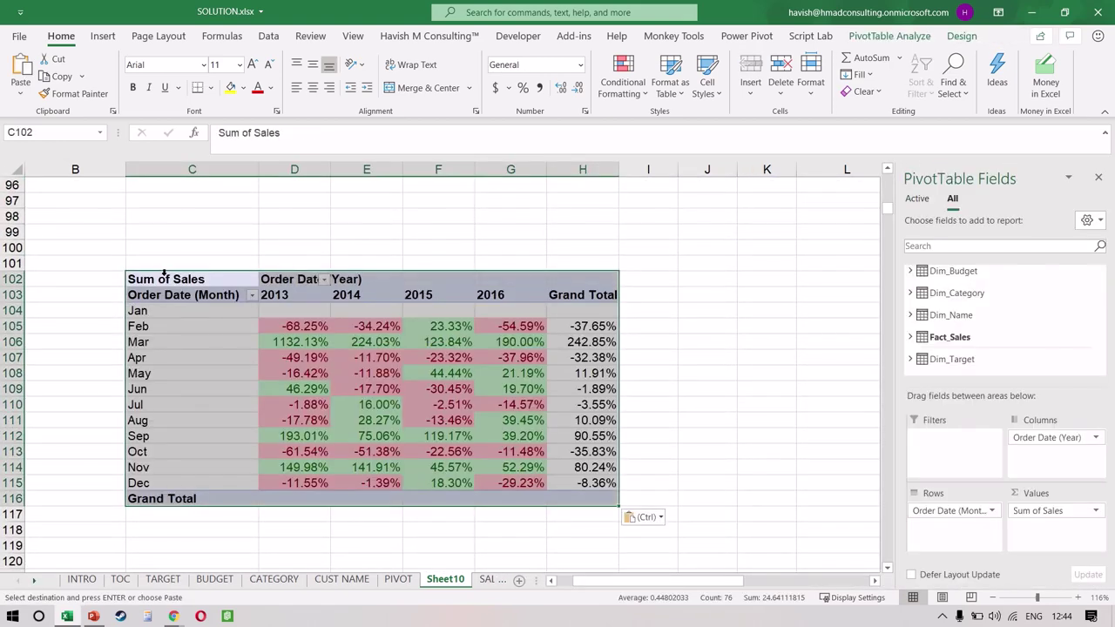
{"action": "left_click", "coordinate": [623, 83]}
Make Name from Dim_Name the copied pivot's only row field, with no Order Date fields, and widen column D to fit the values.
{"action": "left_click", "coordinate": [470, 373]}
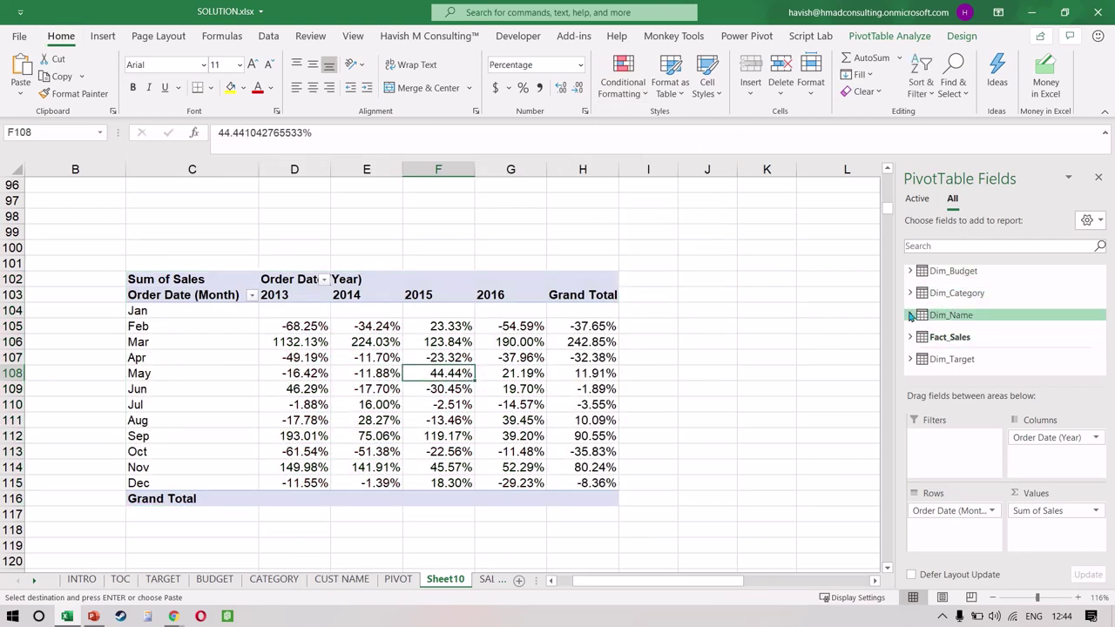
{"action": "left_click", "coordinate": [910, 315]}
{"action": "left_click_drag", "start_coordinate": [977, 342], "coordinate": [849, 471]}
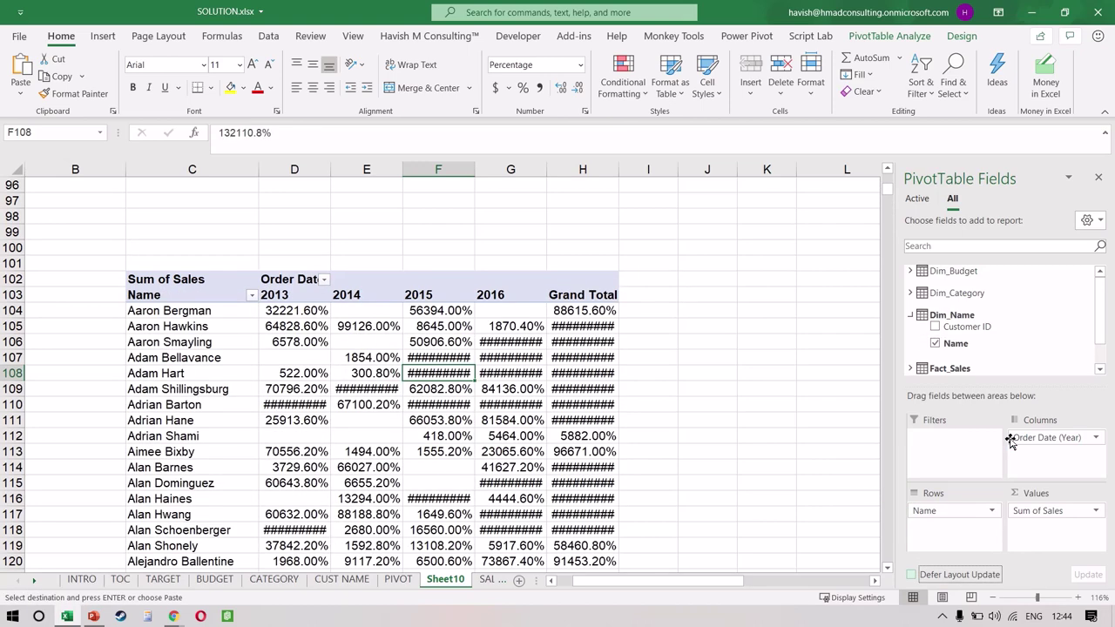
{"action": "left_click_drag", "start_coordinate": [1010, 441], "coordinate": [889, 414]}
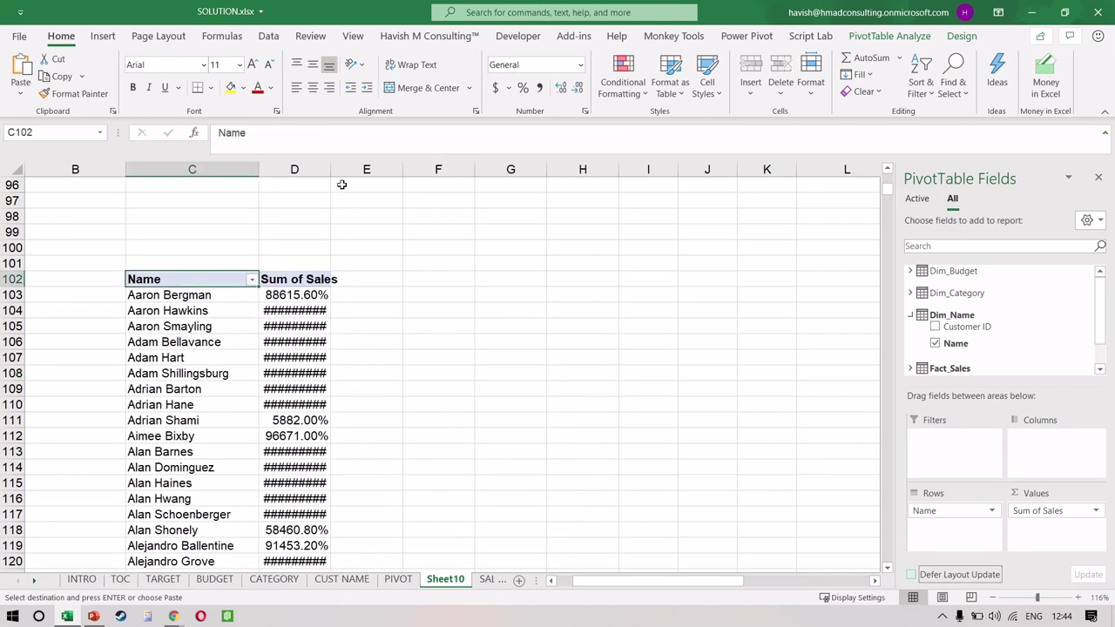
{"action": "left_click_drag", "start_coordinate": [334, 172], "coordinate": [372, 171]}
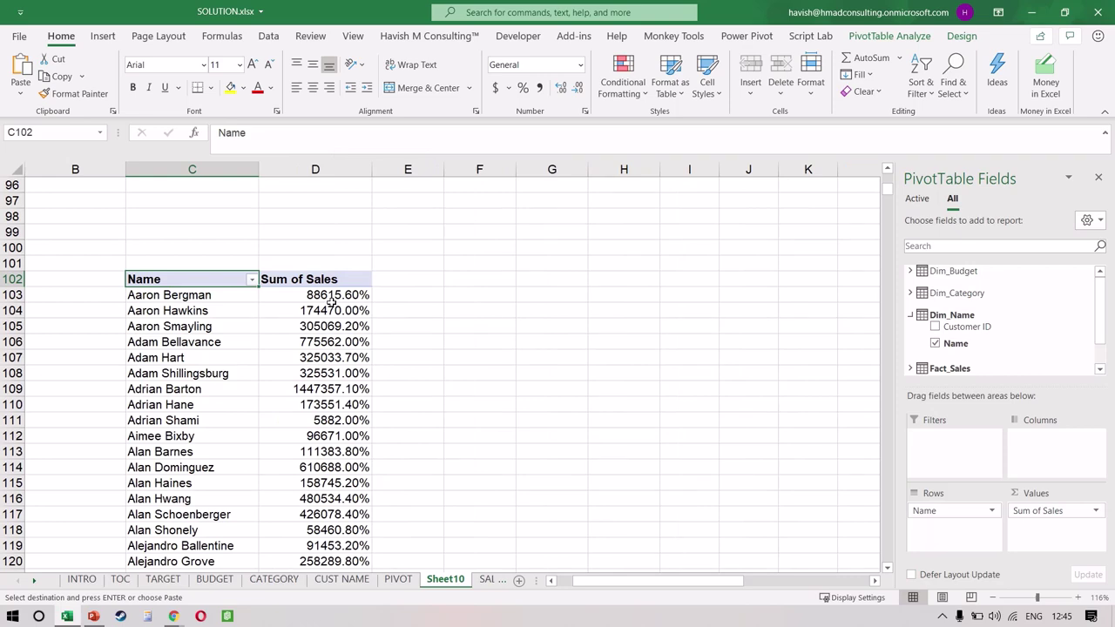
Show the copied pivot's sales with No Calculation and format the values for all names as Number.
{"action": "right_click", "coordinate": [332, 299]}
{"action": "mouse_move", "coordinate": [458, 457]}
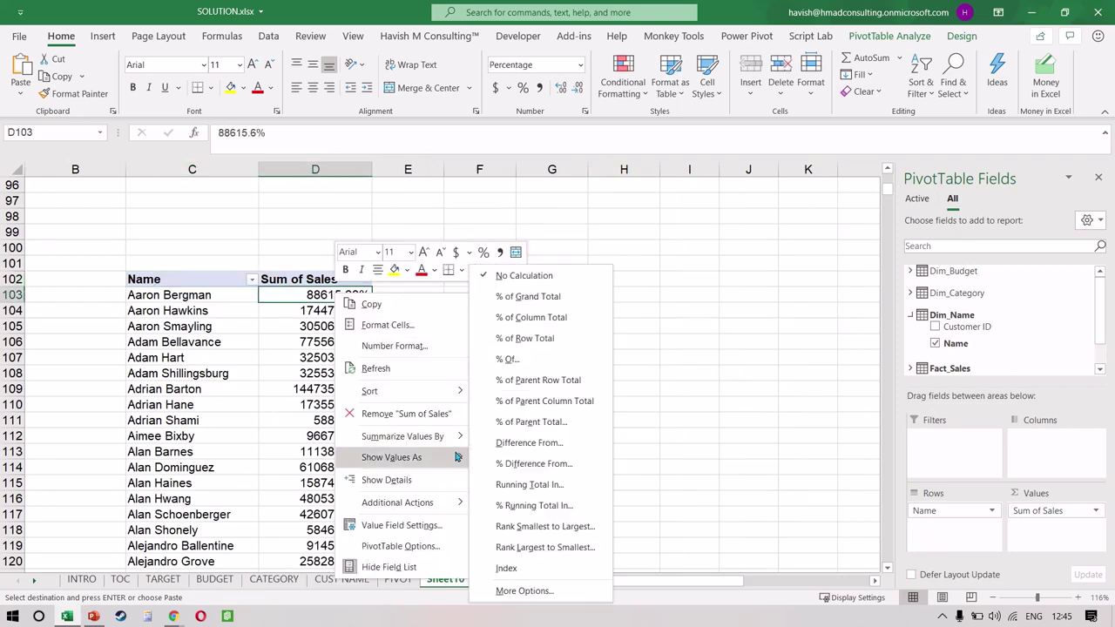
{"action": "left_click", "coordinate": [537, 275]}
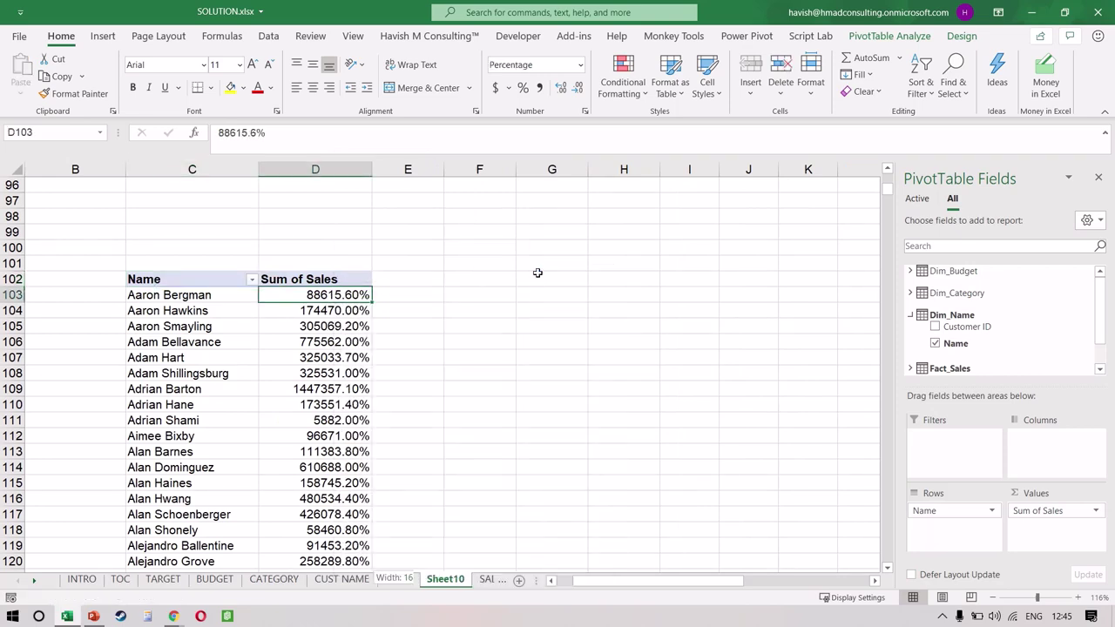
{"action": "key", "text": "ctrl+shift+Down"}
{"action": "key", "text": "shift+Up"}
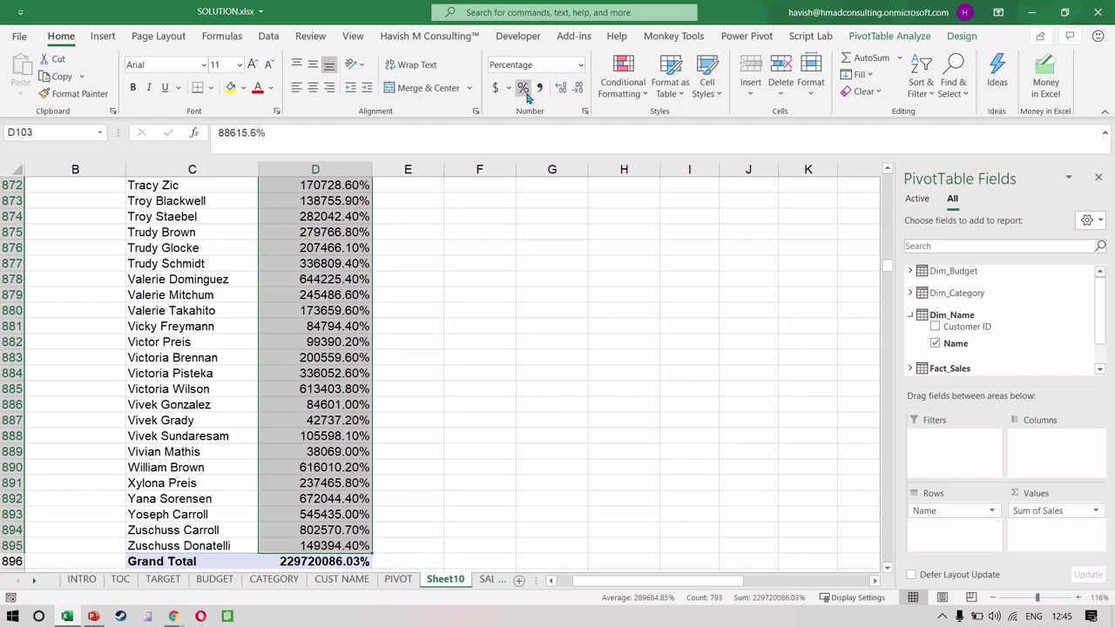
{"action": "left_click", "coordinate": [523, 65]}
{"action": "type", "text": "Number"}
{"action": "key", "text": "Return"}
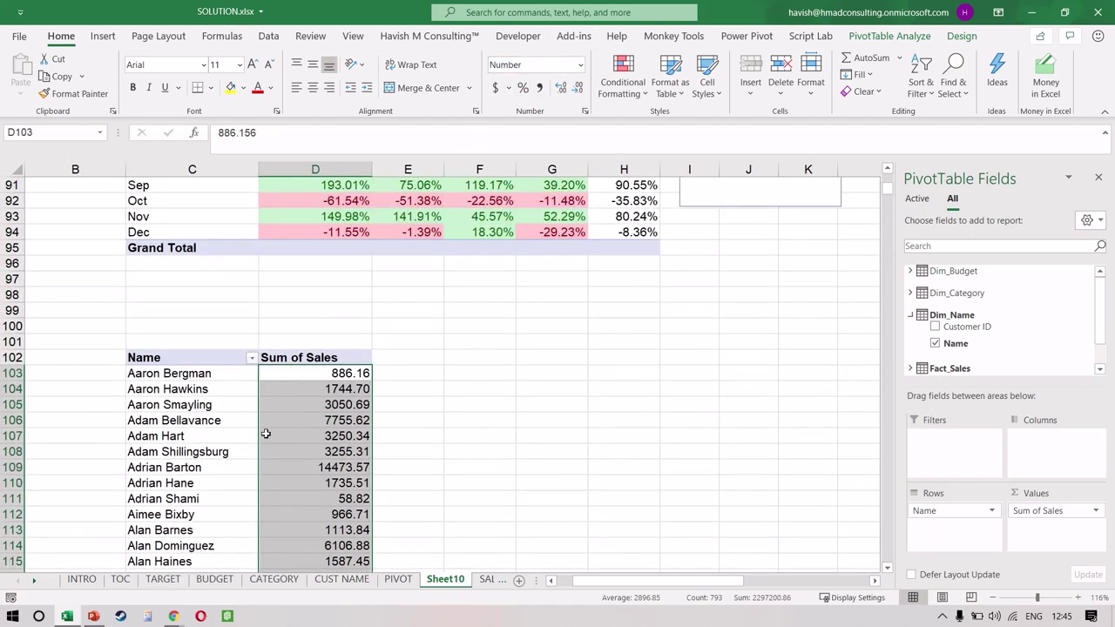
Sort the customer name pivot by Sum of Sales from largest to smallest.
{"action": "left_click", "coordinate": [266, 434]}
{"action": "key", "text": "Left"}
{"action": "key", "text": "Up"}
{"action": "key", "text": "Up"}
{"action": "key", "text": "Up"}
{"action": "key", "text": "Up"}
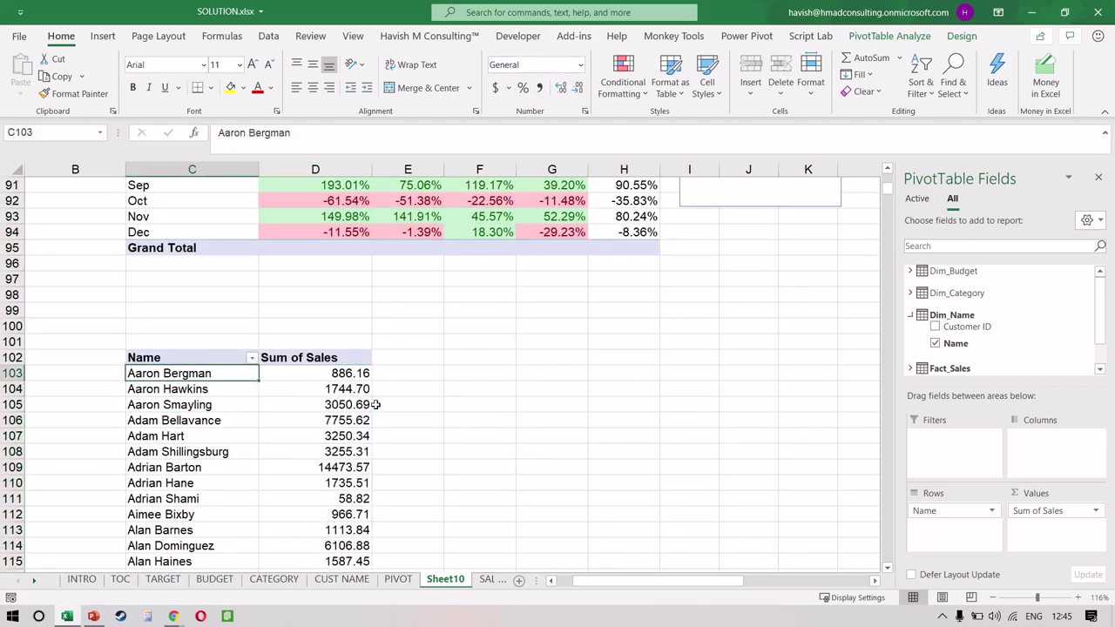
{"action": "left_click", "coordinate": [349, 377]}
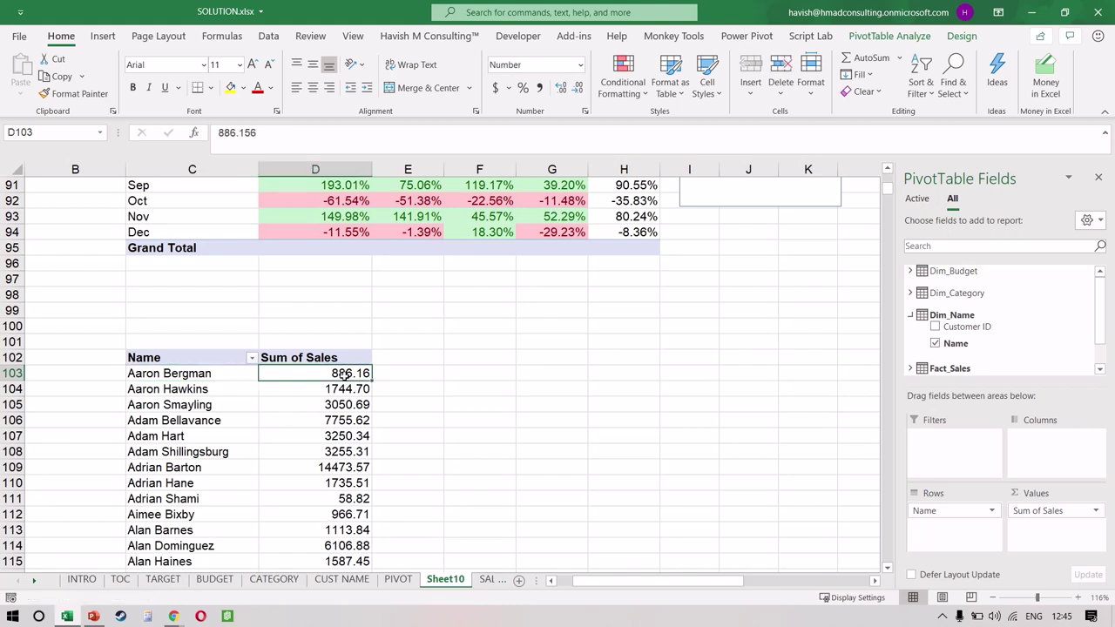
{"action": "right_click", "coordinate": [348, 376]}
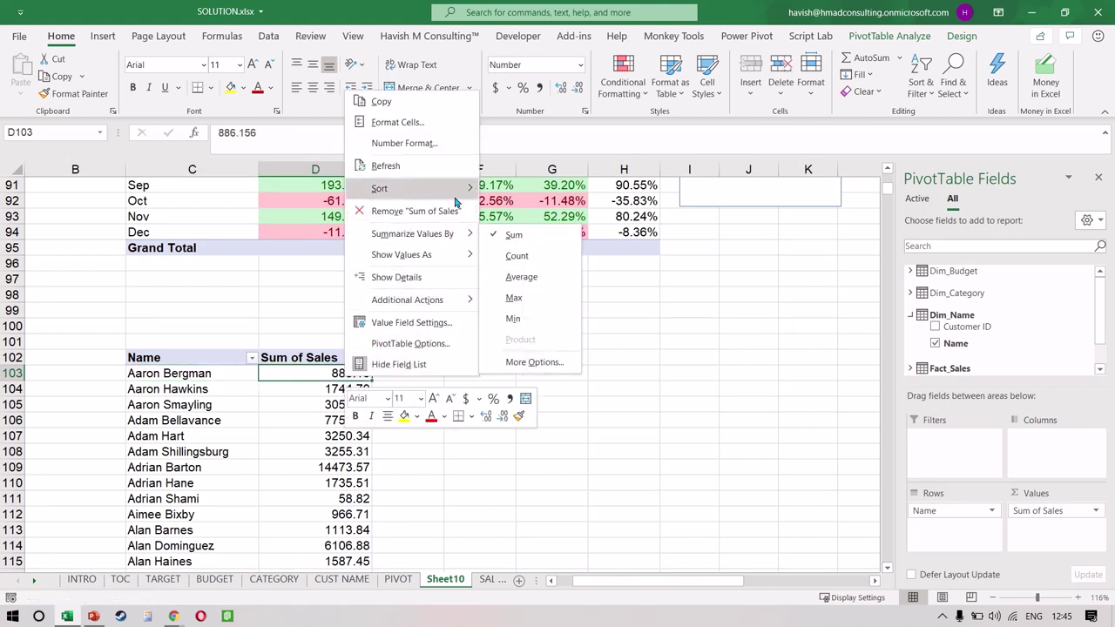
{"action": "mouse_move", "coordinate": [453, 189]}
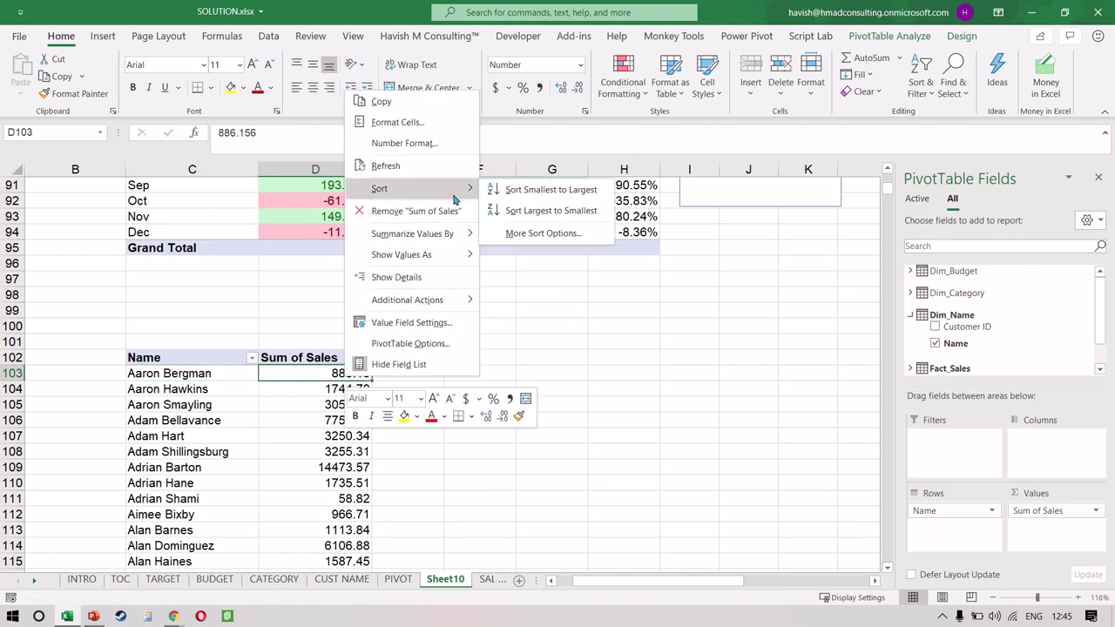
{"action": "left_click", "coordinate": [544, 210]}
{"action": "scroll", "coordinate": [306, 404], "scroll_direction": "down", "scroll_amount": 3}
{"action": "scroll", "coordinate": [307, 404], "scroll_direction": "up", "scroll_amount": 1}
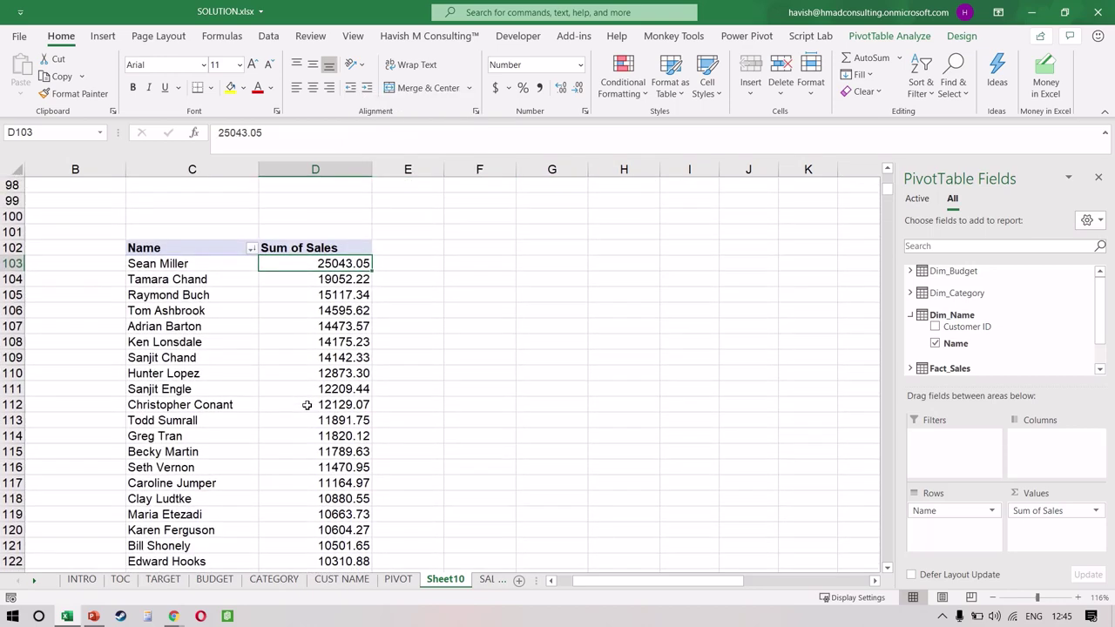
Filter the Name field to the top 5 items by Sum of Sales.
{"action": "left_click", "coordinate": [252, 251]}
{"action": "mouse_move", "coordinate": [232, 371]}
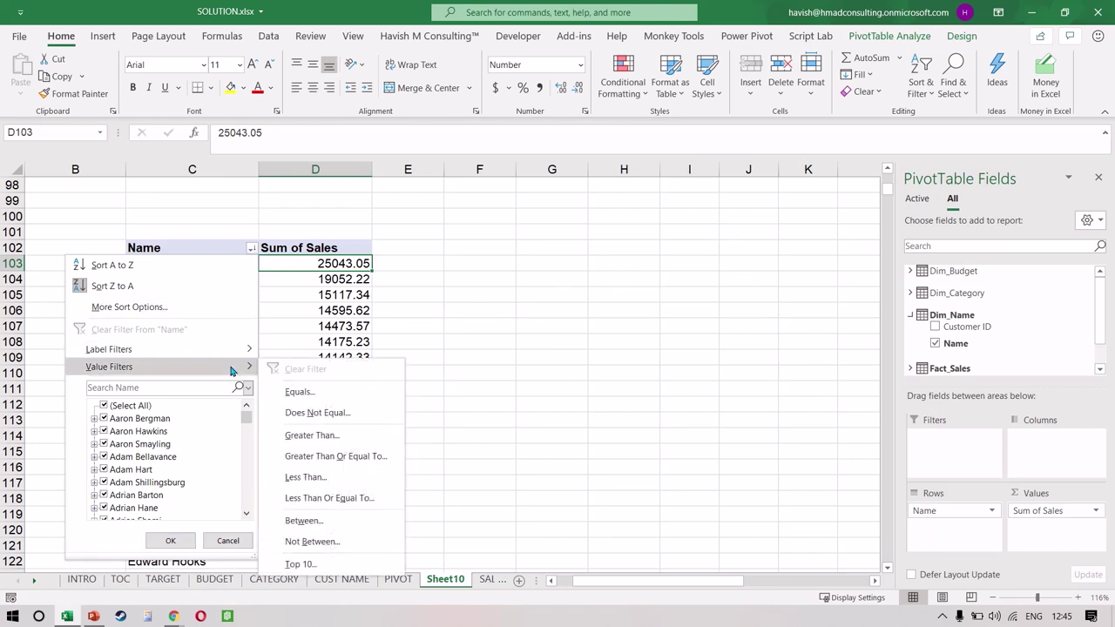
{"action": "left_click", "coordinate": [366, 562]}
{"action": "left_click", "coordinate": [600, 246]}
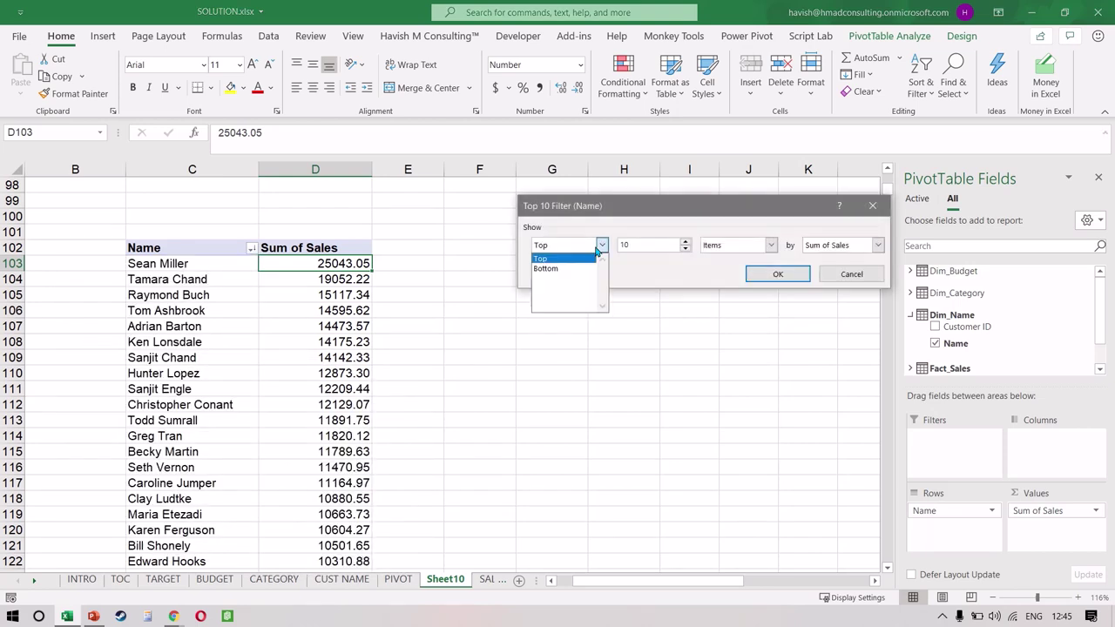
{"action": "left_click", "coordinate": [599, 248]}
{"action": "left_click", "coordinate": [638, 247]}
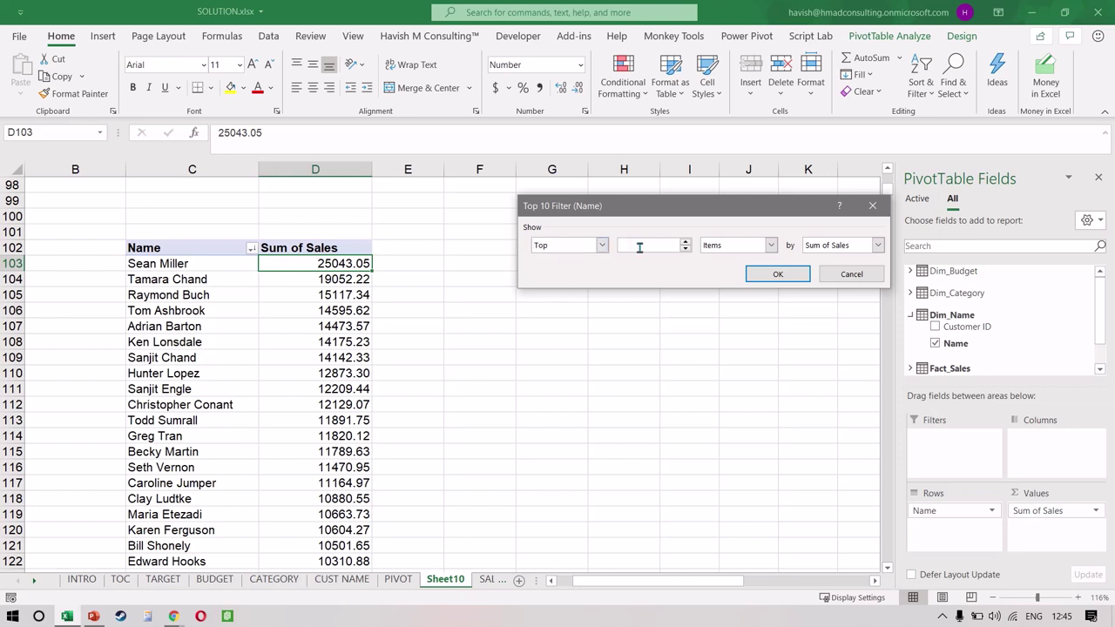
{"action": "type", "text": "5"}
{"action": "left_click", "coordinate": [751, 273]}
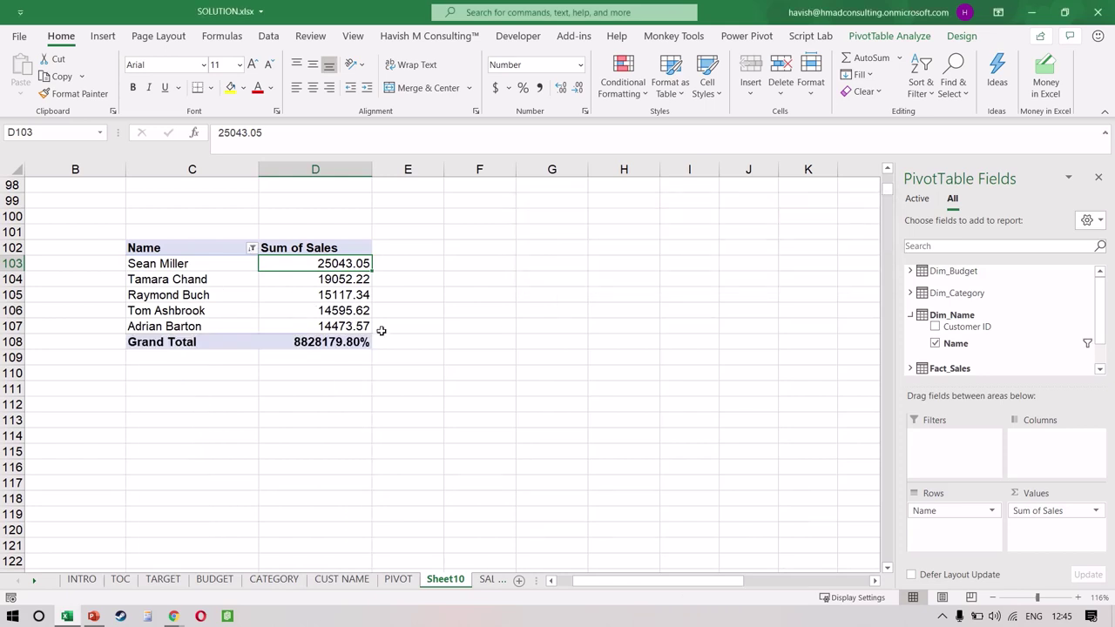
Format the Grand Total of the customer name pivot as Number.
{"action": "left_click", "coordinate": [348, 341]}
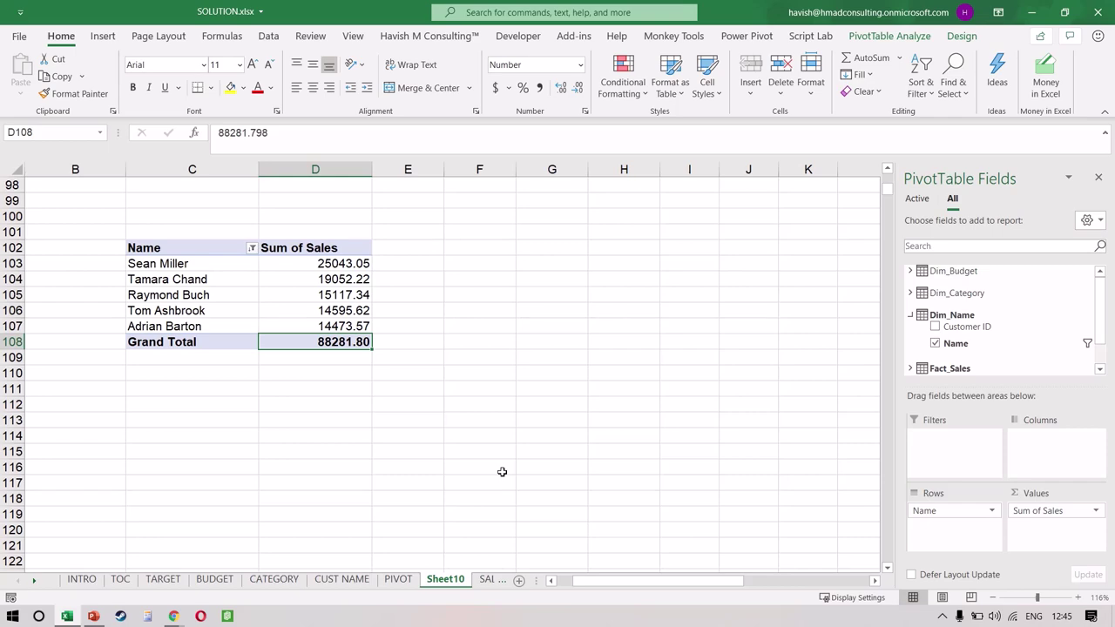
{"action": "left_click", "coordinate": [346, 312]}
{"action": "scroll", "coordinate": [344, 314], "scroll_direction": "up", "scroll_amount": 3}
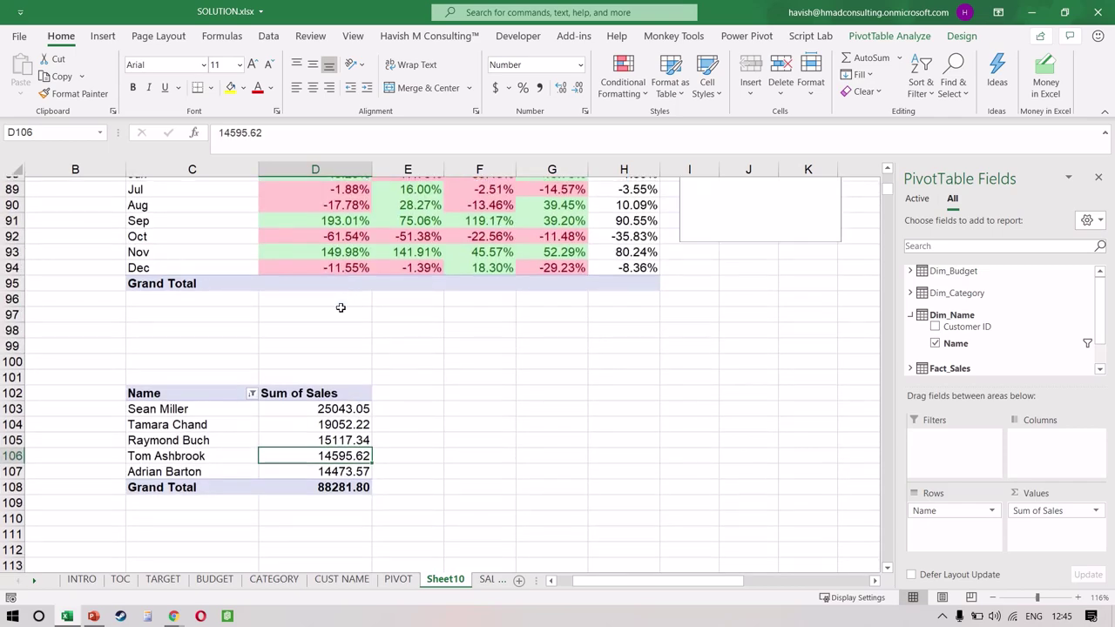
Try clearing everything from the whole percentage difference pivot, and undo the clearing.
{"action": "scroll", "coordinate": [339, 312], "scroll_direction": "down", "scroll_amount": 3}
{"action": "scroll", "coordinate": [341, 306], "scroll_direction": "up", "scroll_amount": 1}
{"action": "scroll", "coordinate": [340, 310], "scroll_direction": "up", "scroll_amount": 3}
{"action": "left_click", "coordinate": [451, 234]}
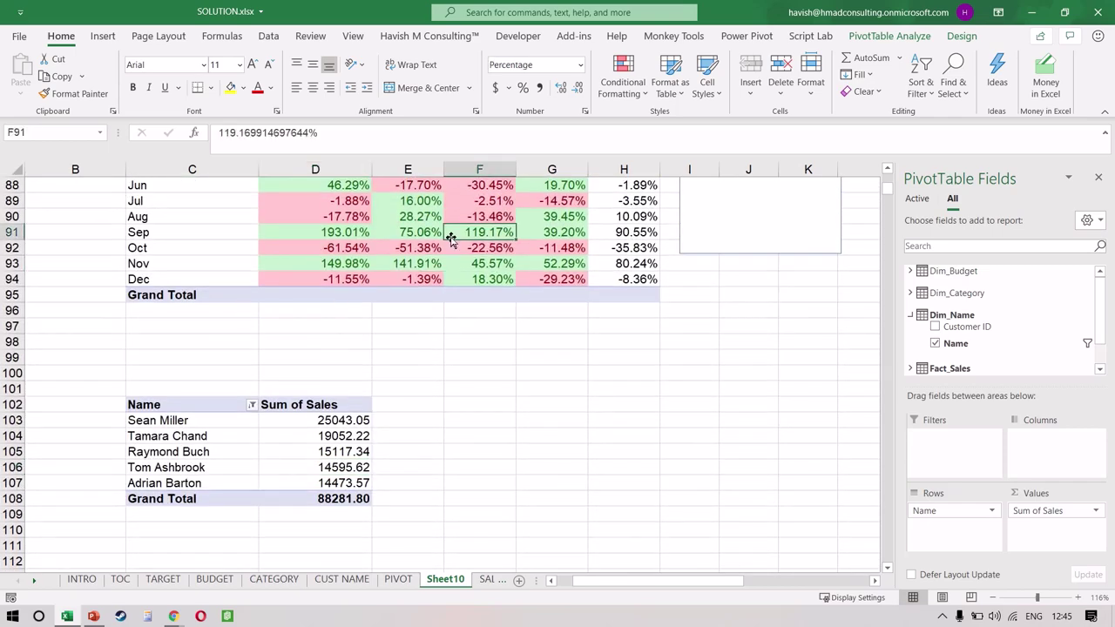
{"action": "key", "text": "ctrl+a"}
{"action": "scroll", "coordinate": [451, 237], "scroll_direction": "up", "scroll_amount": 1}
{"action": "scroll", "coordinate": [451, 237], "scroll_direction": "up", "scroll_amount": 3}
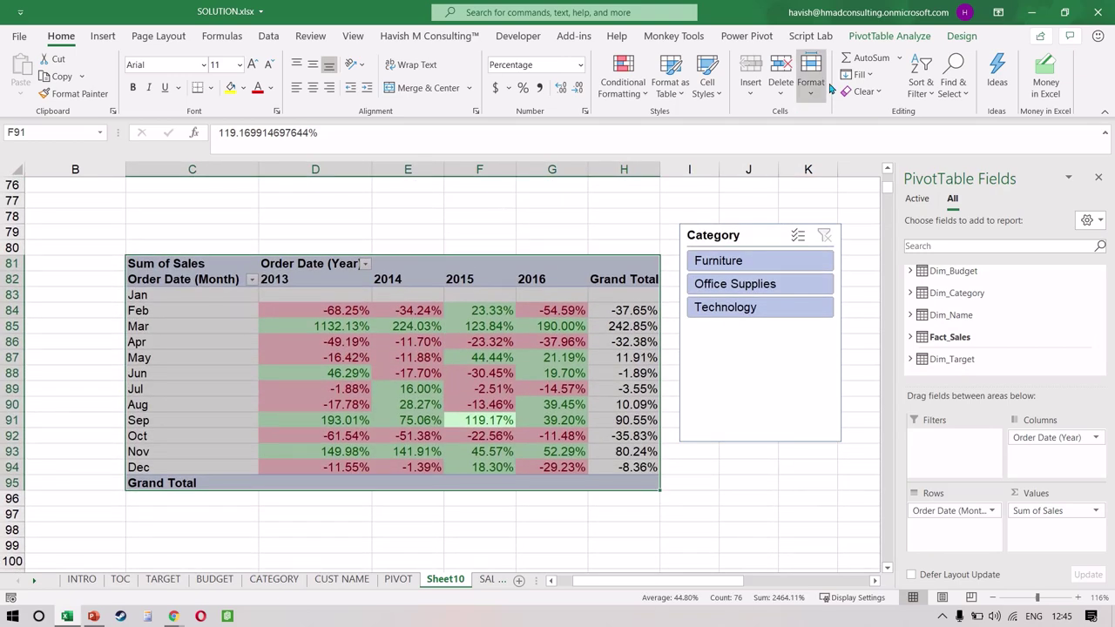
{"action": "left_click", "coordinate": [897, 35]}
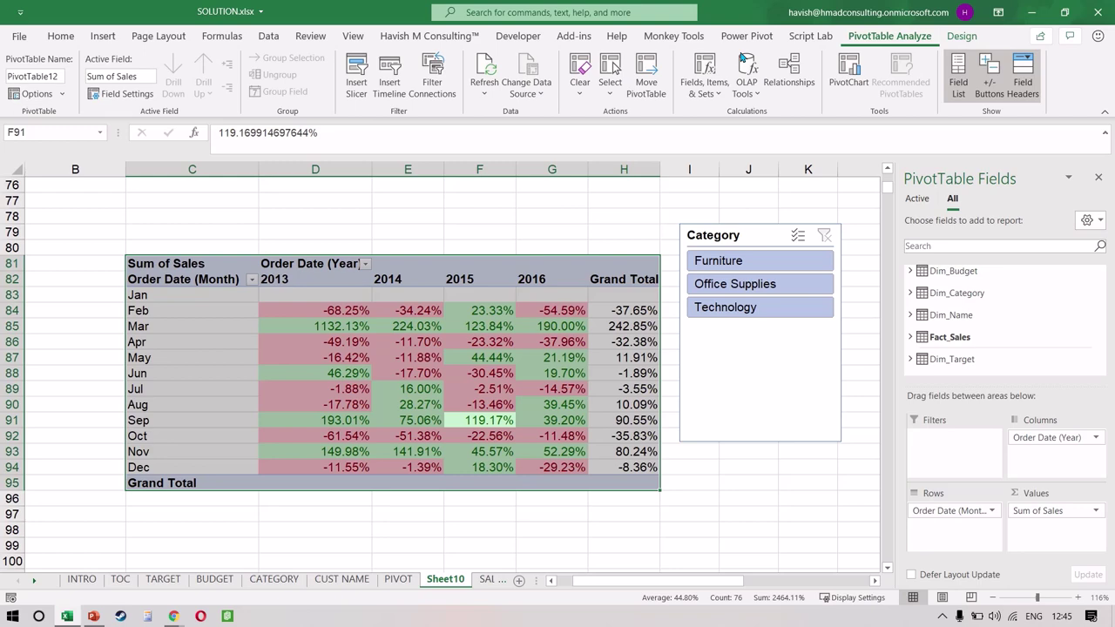
{"action": "left_click", "coordinate": [580, 87]}
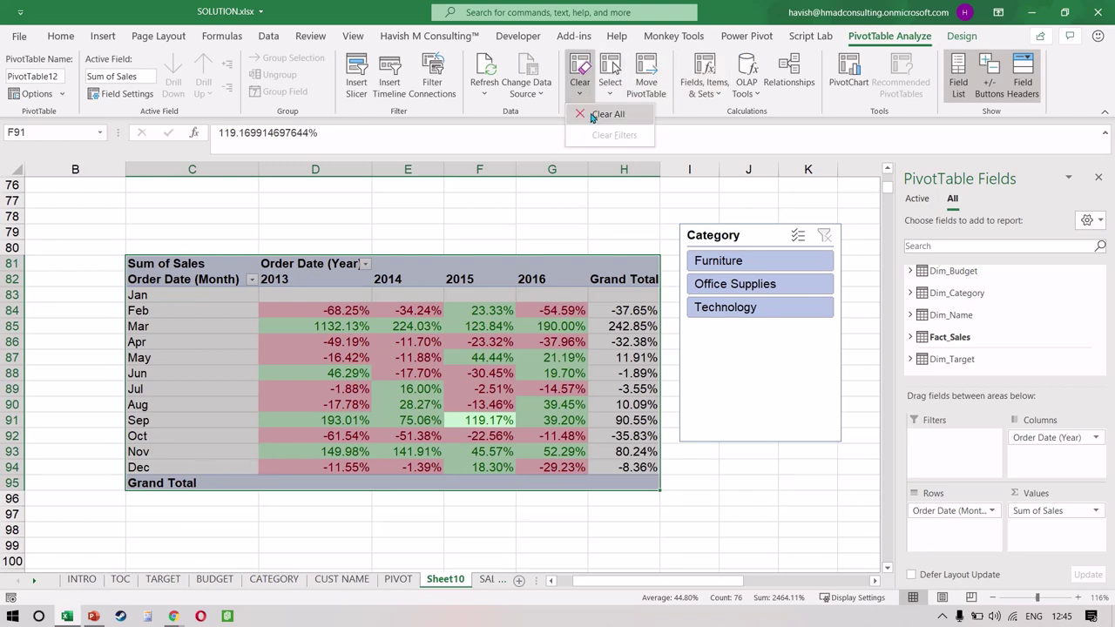
{"action": "left_click", "coordinate": [603, 114]}
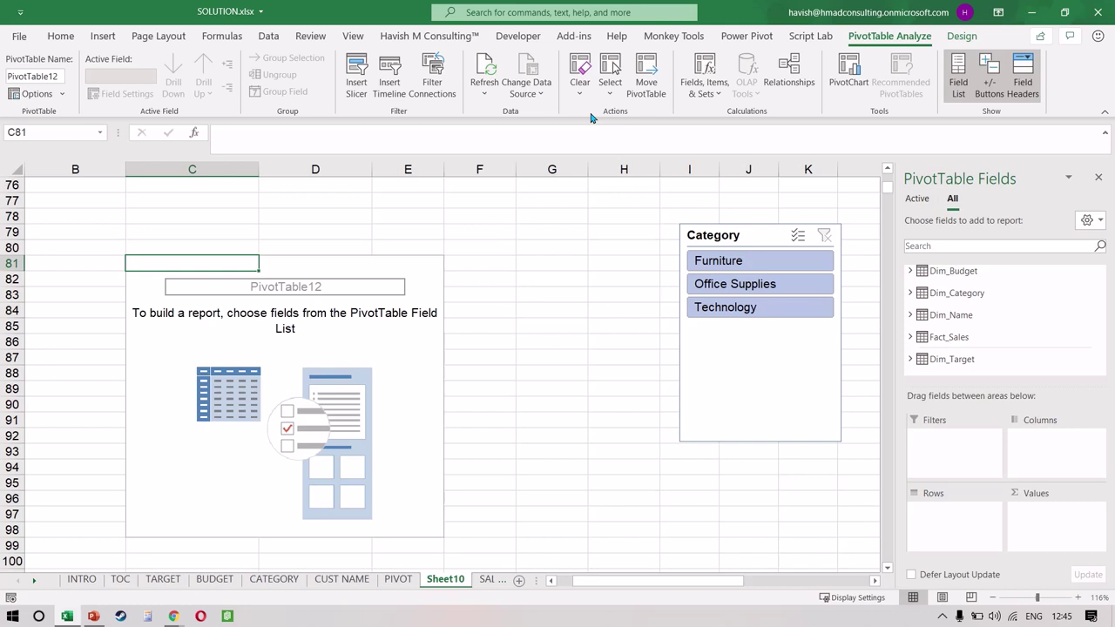
{"action": "key", "text": "ctrl+z"}
{"action": "left_click", "coordinate": [503, 322]}
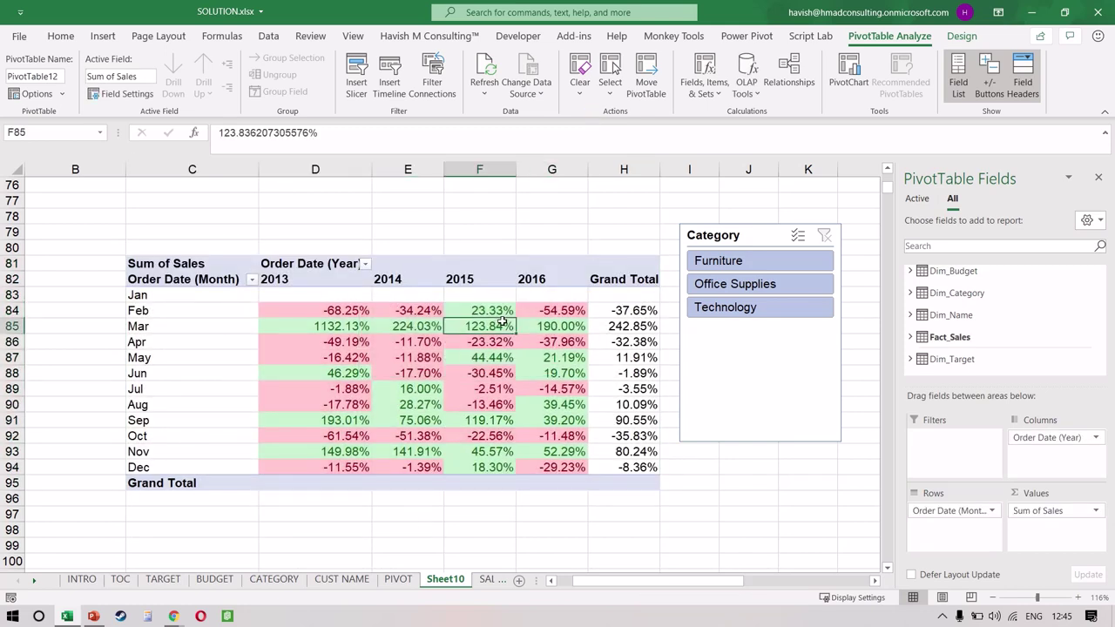
Examine the Move PivotTable options for the percentage difference pivot and close them without moving it.
{"action": "left_click", "coordinate": [648, 96]}
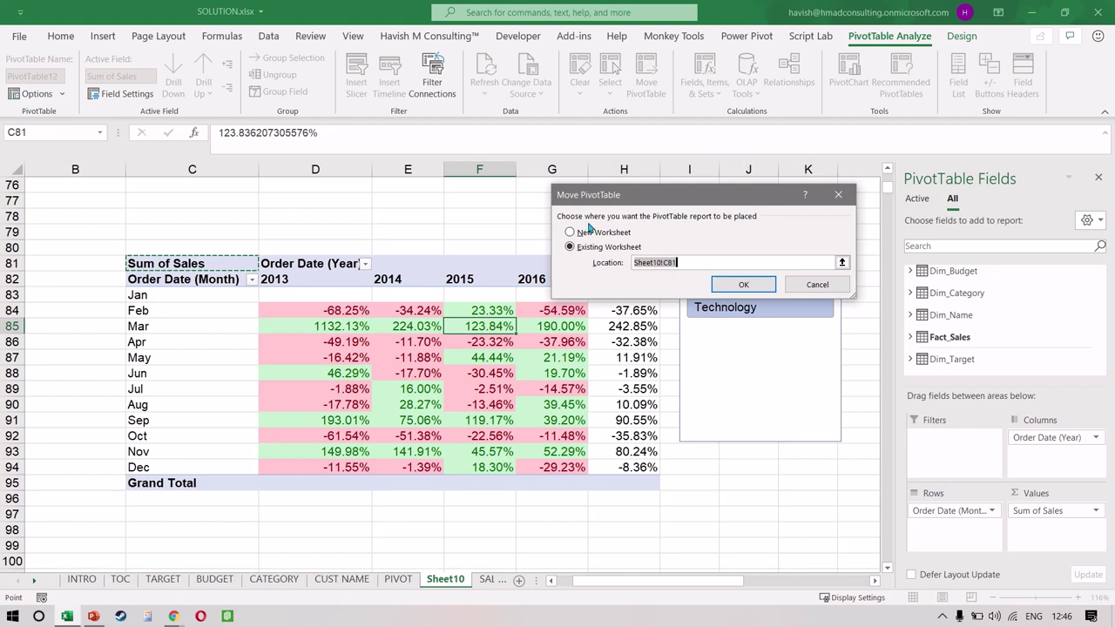
{"action": "key", "text": "Escape"}
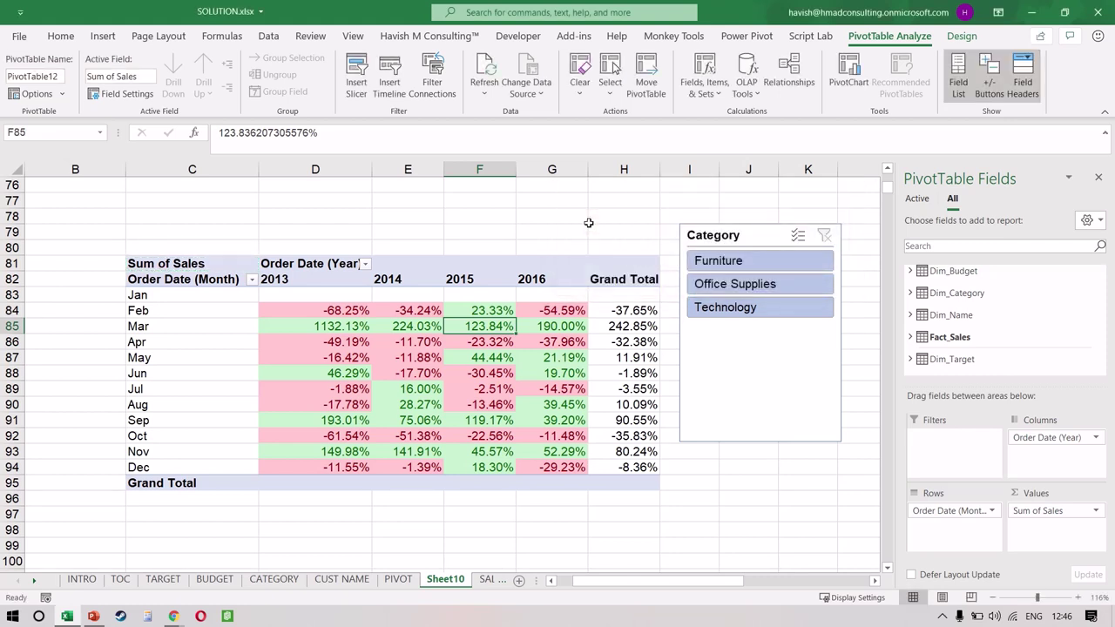
{"action": "left_click", "coordinate": [494, 346]}
Copy the whole percentage difference pivot to C114, below the top customers pivot.
{"action": "scroll", "coordinate": [494, 347], "scroll_direction": "down", "scroll_amount": 1}
{"action": "left_click", "coordinate": [267, 280]}
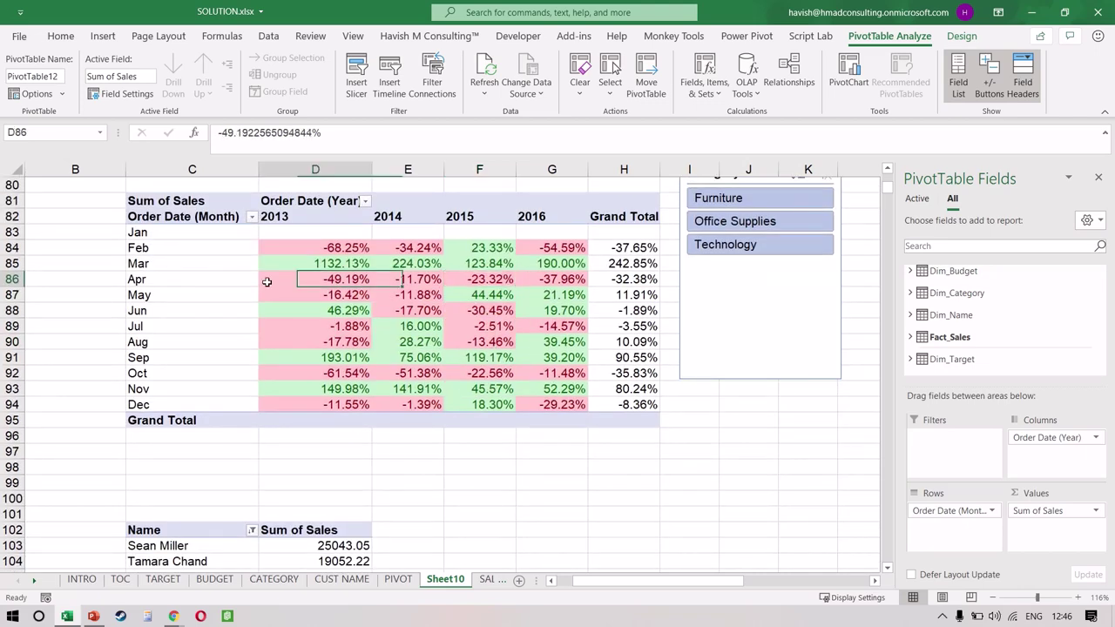
{"action": "key", "text": "ctrl+a"}
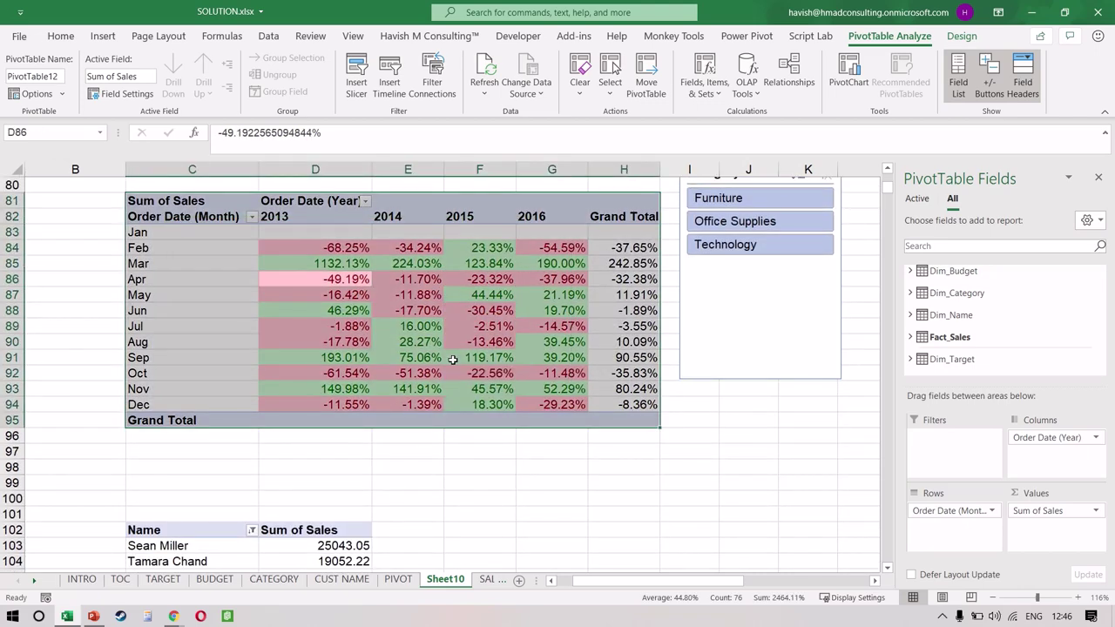
{"action": "key", "text": "ctrl+c"}
{"action": "scroll", "coordinate": [453, 361], "scroll_direction": "down", "scroll_amount": 8}
{"action": "left_click", "coordinate": [232, 353]}
{"action": "key", "text": "ctrl+v"}
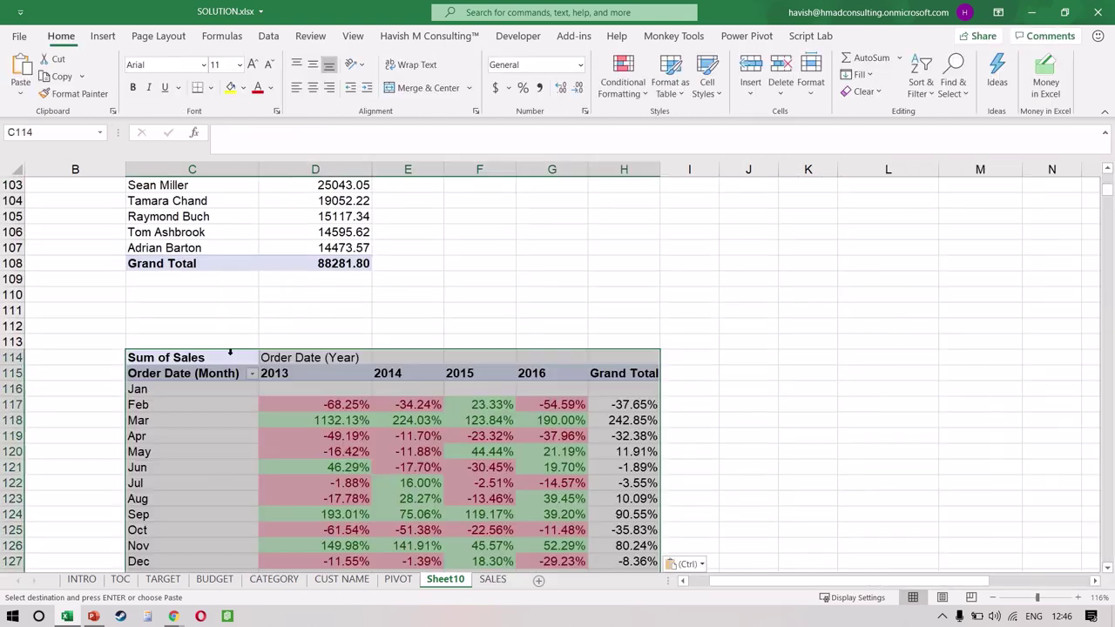
Remove Order Date (Year) from the pivot copy at C114 and make Order Date (Month) its column field.
{"action": "scroll", "coordinate": [230, 352], "scroll_direction": "down", "scroll_amount": 4}
{"action": "scroll", "coordinate": [230, 352], "scroll_direction": "up", "scroll_amount": 1}
{"action": "left_click", "coordinate": [460, 334]}
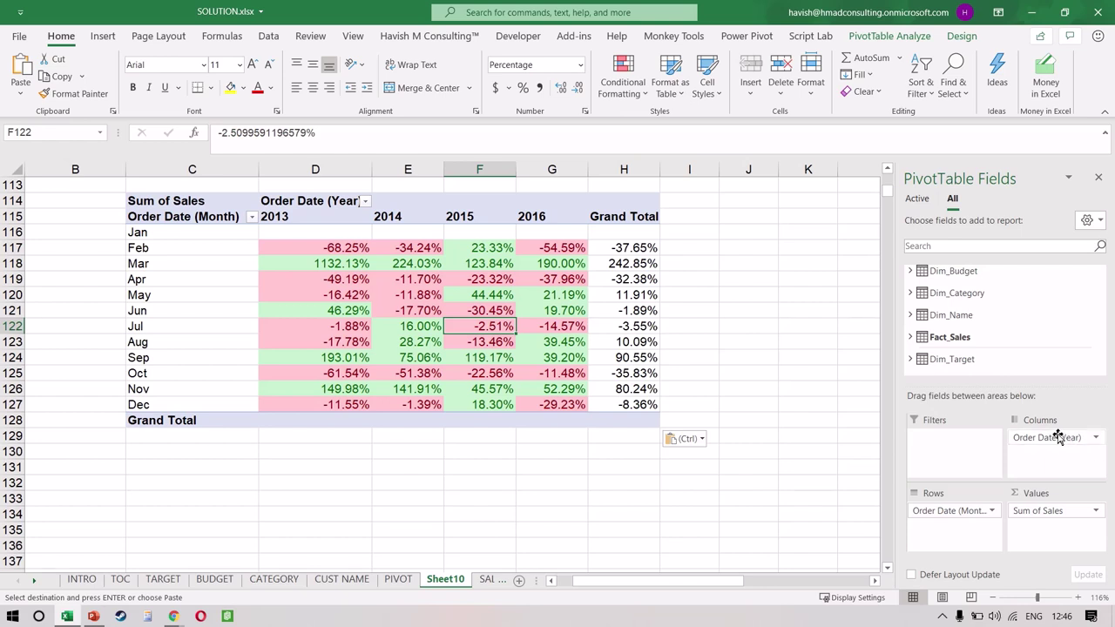
{"action": "left_click_drag", "start_coordinate": [1057, 435], "coordinate": [778, 480]}
{"action": "left_click_drag", "start_coordinate": [947, 516], "coordinate": [1060, 457]}
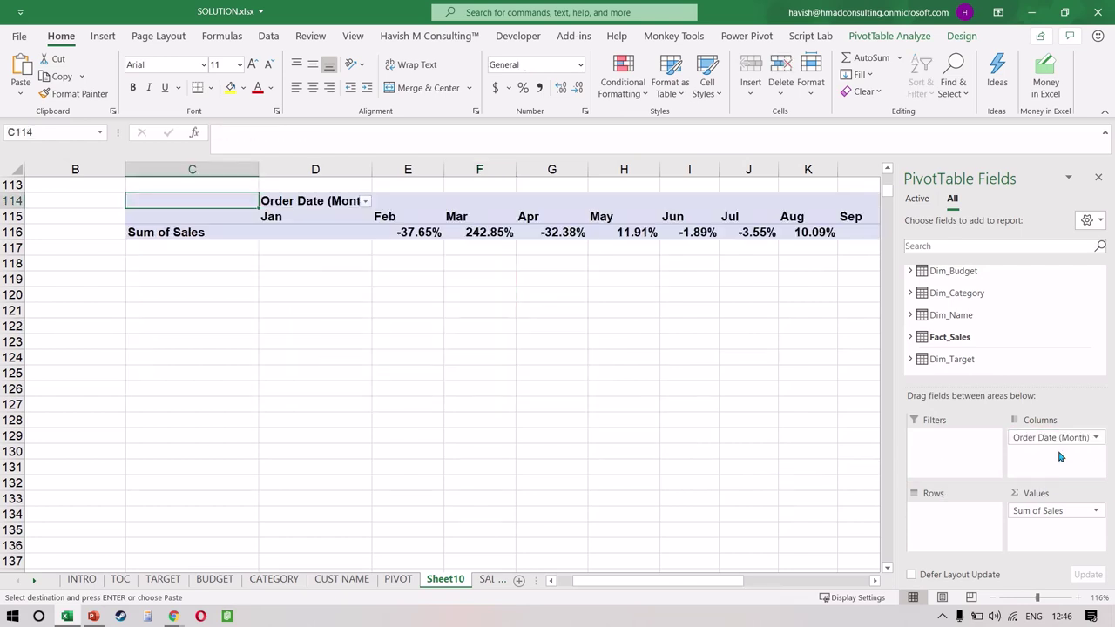
Search the field list for "sub" and add Sub-Category from Dim_Category as the copied pivot's row field.
{"action": "left_click", "coordinate": [965, 247]}
{"action": "type", "text": "su"}
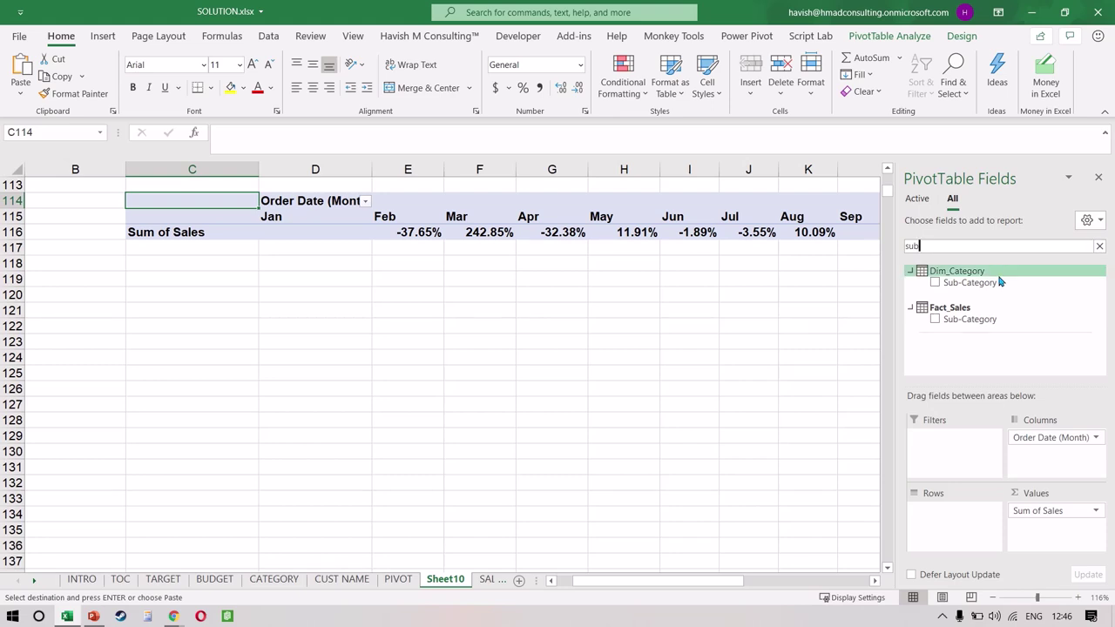
{"action": "type", "text": "b"}
{"action": "left_click_drag", "start_coordinate": [983, 282], "coordinate": [967, 522]}
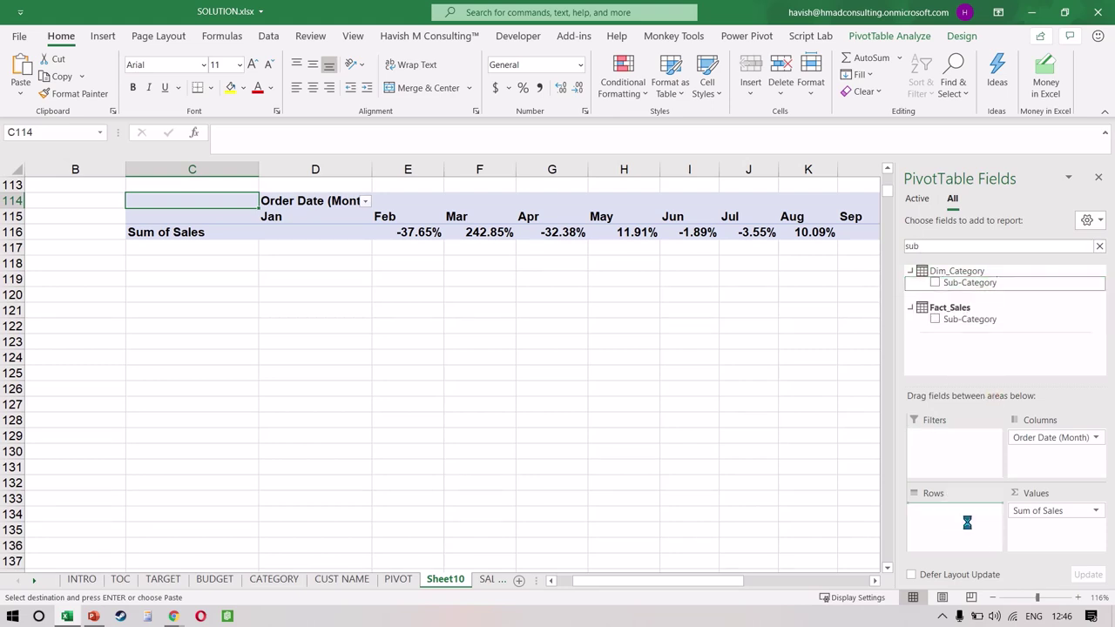
Show the Sub-Category by month pivot's sales values with No Calculation.
{"action": "left_click", "coordinate": [414, 236]}
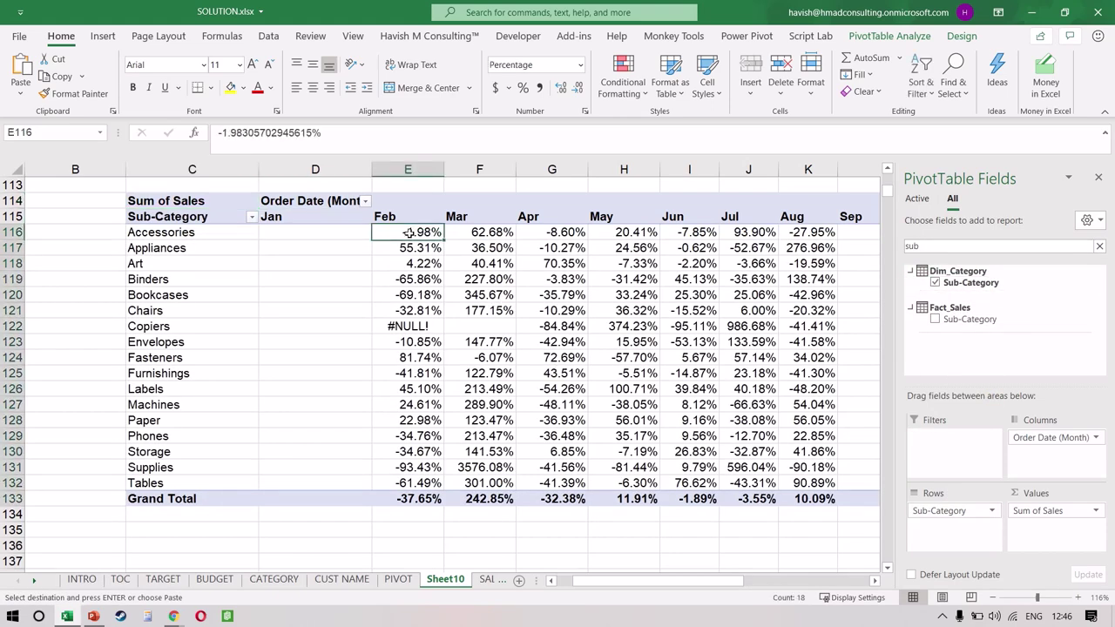
{"action": "key", "text": "ctrl+shift+Right"}
{"action": "key", "text": "ctrl+shift+Down"}
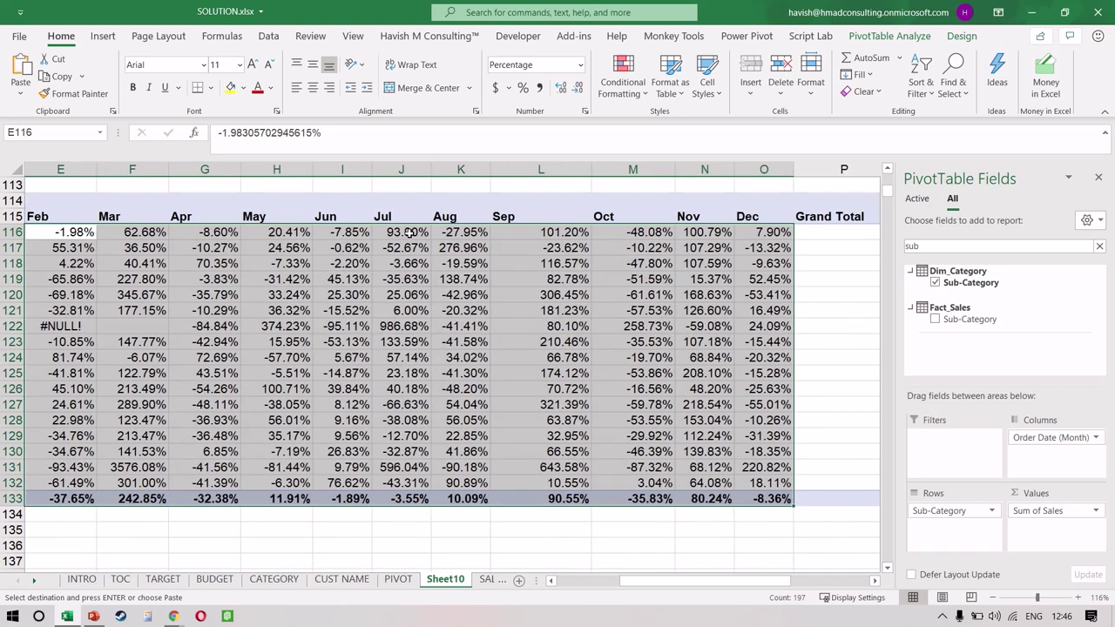
{"action": "left_click", "coordinate": [409, 232]}
{"action": "right_click", "coordinate": [409, 233]}
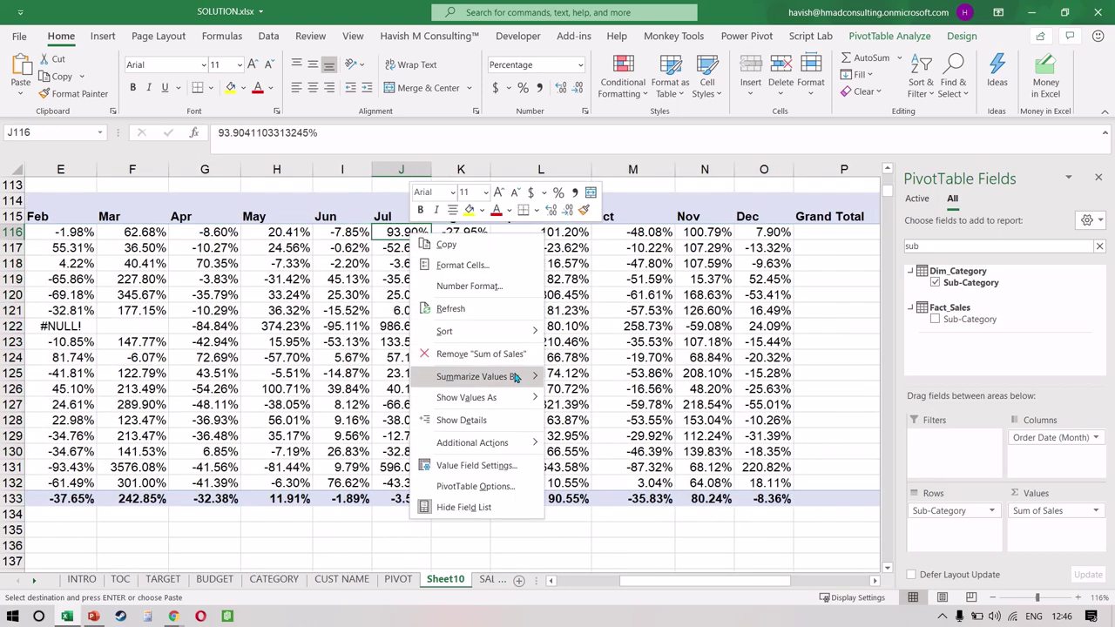
{"action": "mouse_move", "coordinate": [520, 397]}
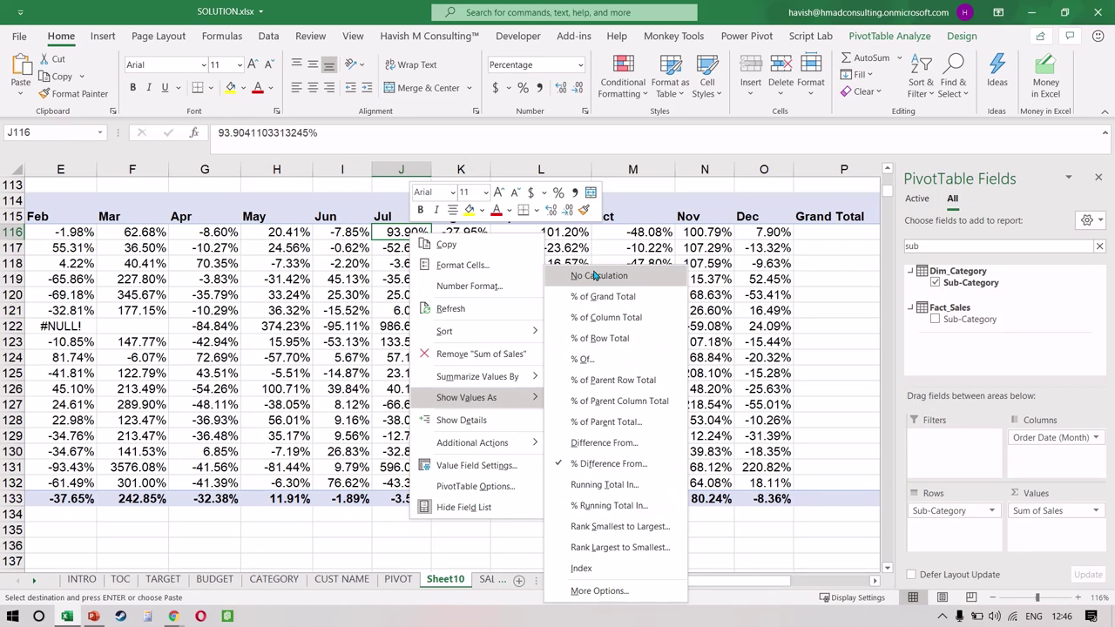
{"action": "left_click", "coordinate": [596, 275]}
{"action": "key", "text": "Left"}
{"action": "key", "text": "Left"}
{"action": "key", "text": "Left"}
{"action": "key", "text": "Left"}
{"action": "key", "text": "Left"}
{"action": "key", "text": "Left"}
{"action": "key", "text": "Left"}
{"action": "key", "text": "Left"}
{"action": "scroll", "coordinate": [183, 266], "scroll_direction": "down", "scroll_amount": 2}
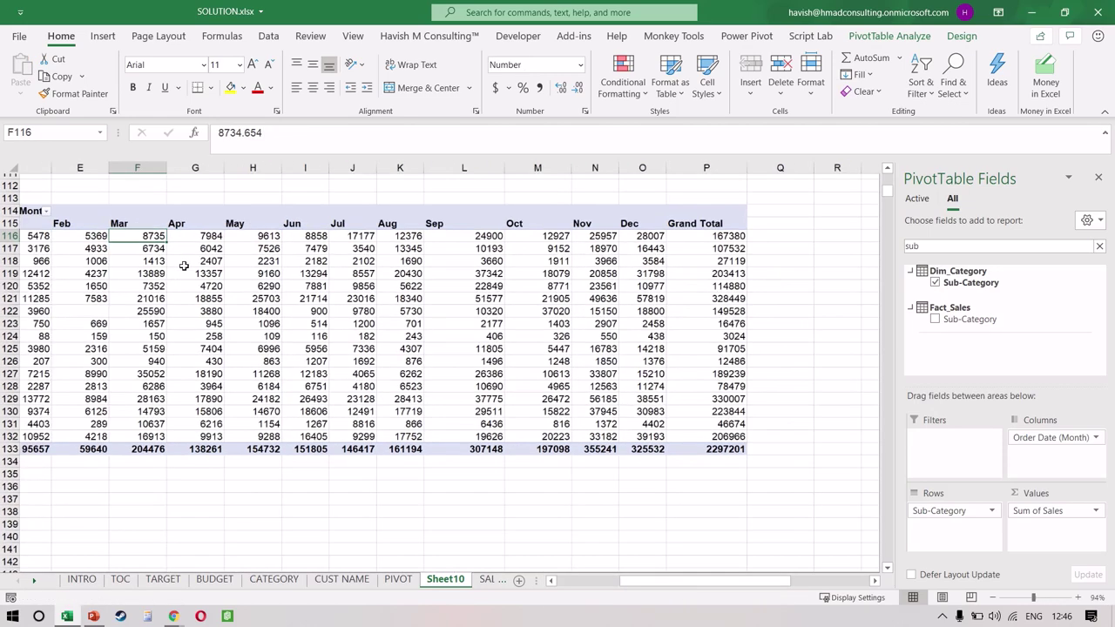
Set the width of the Sub-Category pivot's month and Grand Total columns, D to P, to 6.
{"action": "key", "text": "Right"}
{"action": "key", "text": "Right"}
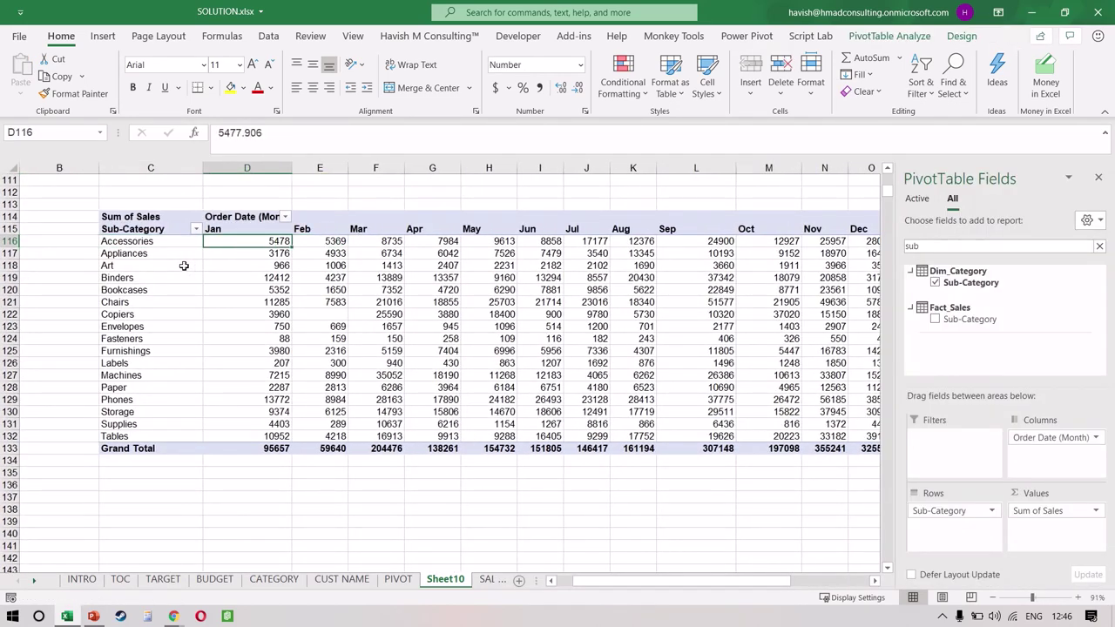
{"action": "key", "text": "Up"}
{"action": "key", "text": "ctrl+shift+Right"}
{"action": "key", "text": "ctrl+shift+Down"}
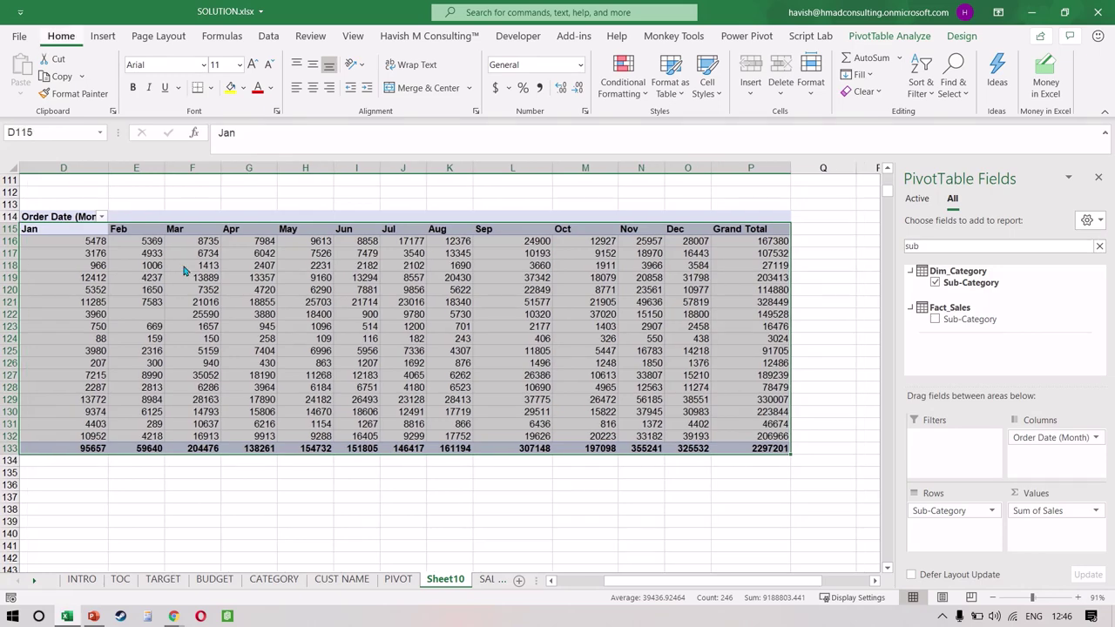
{"action": "key", "text": "alt+h"}
{"action": "type", "text": "ow6"}
{"action": "key", "text": "Return"}
{"action": "scroll", "coordinate": [184, 266], "scroll_direction": "left", "scroll_amount": 3}
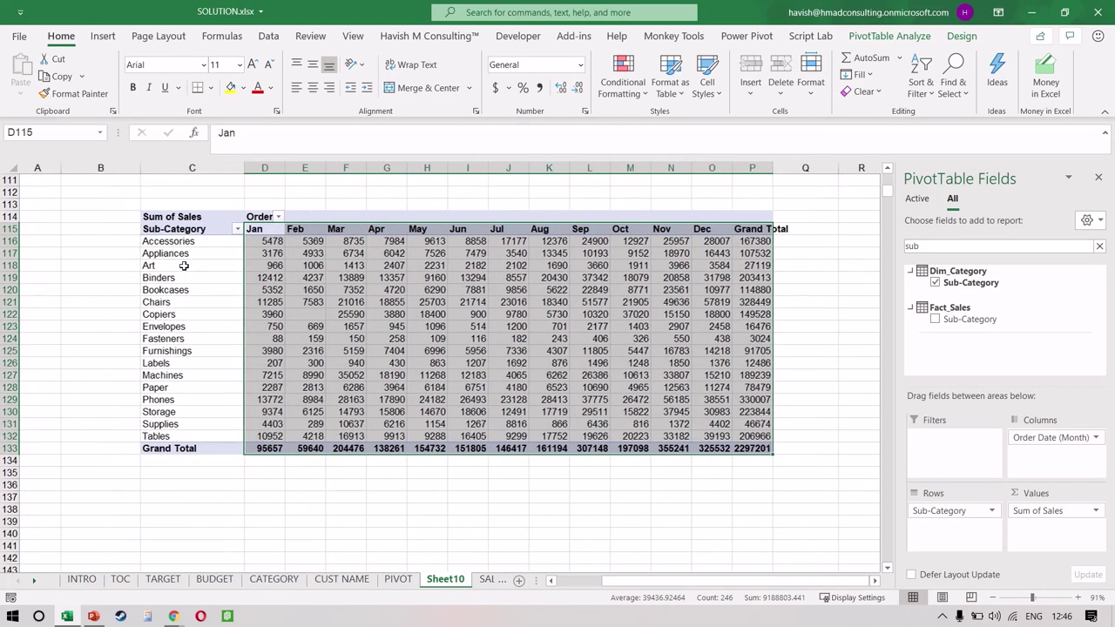
{"action": "left_click", "coordinate": [594, 326]}
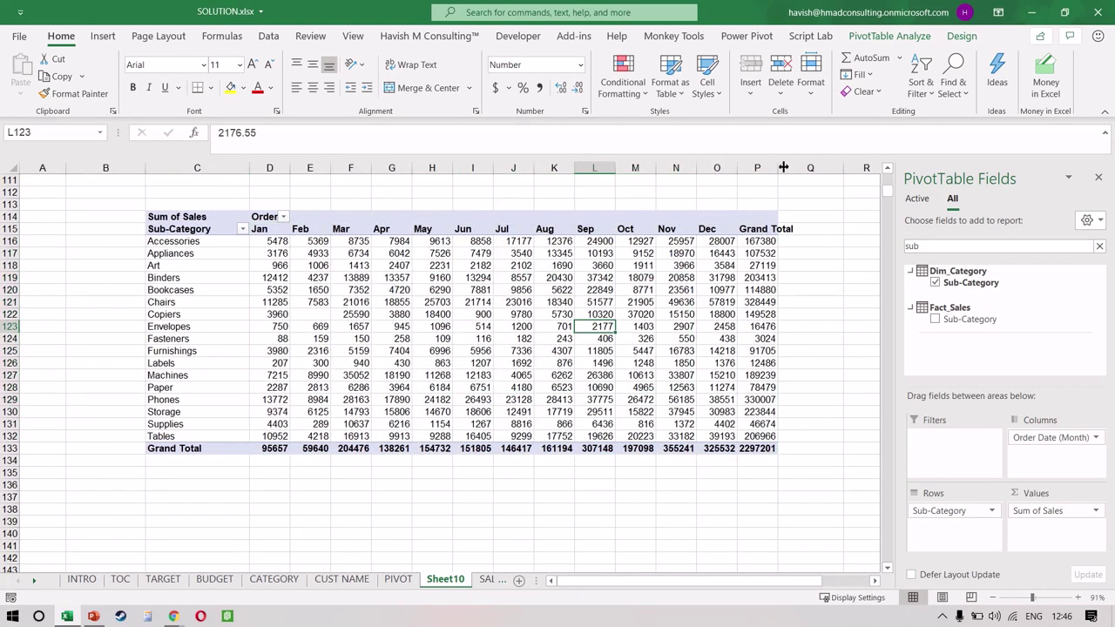
Widen the Grand Total column P to fit its header and center all cells of the Sub-Category pivot.
{"action": "left_click_drag", "start_coordinate": [783, 167], "coordinate": [801, 167]}
{"action": "left_click", "coordinate": [644, 277]}
{"action": "key", "text": "ctrl+a"}
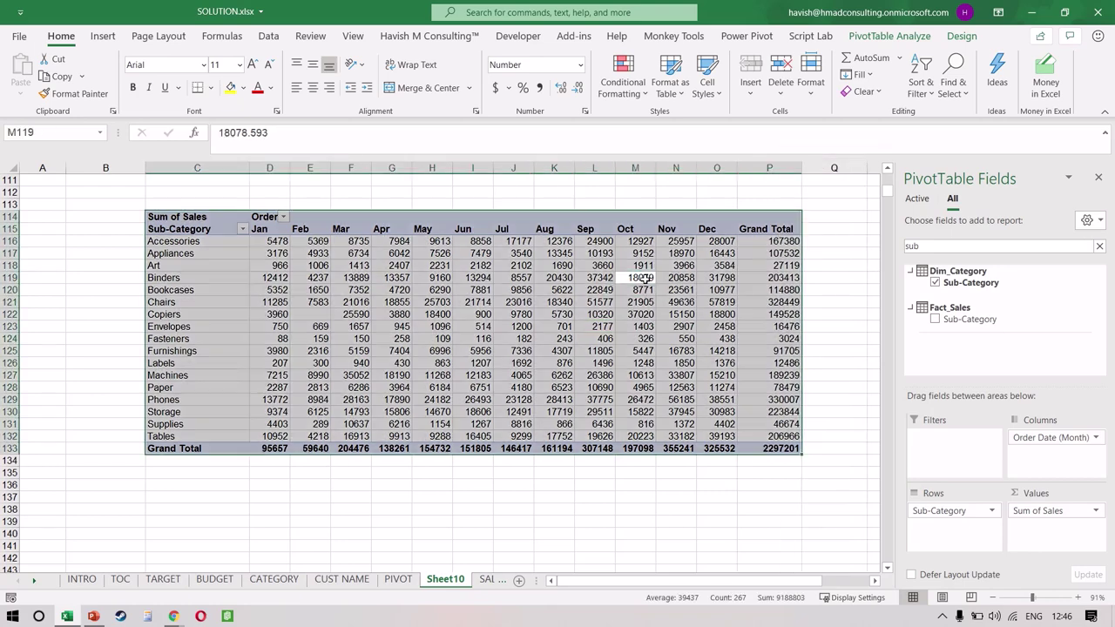
{"action": "key", "text": "alt+h"}
{"action": "key", "text": "a"}
{"action": "key", "text": "c"}
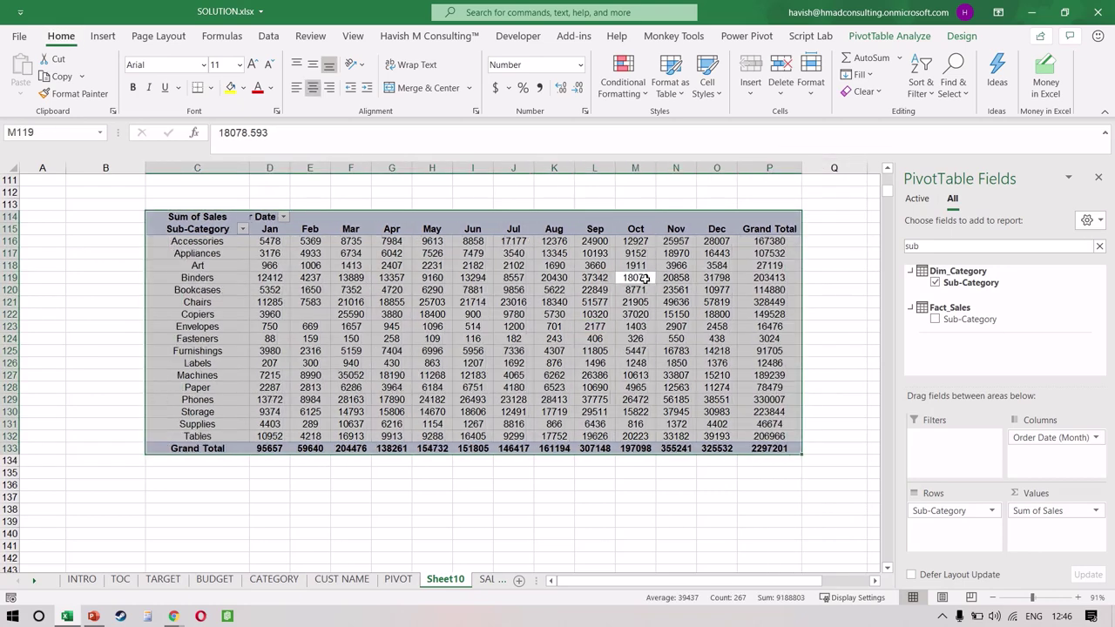
Rename the Sub-Category pivot's column field header in D114 as Date.
{"action": "left_click", "coordinate": [420, 324]}
{"action": "key", "text": "Left"}
{"action": "key", "text": "Up"}
{"action": "key", "text": "Left"}
{"action": "key", "text": "Up"}
{"action": "key", "text": "Left"}
{"action": "key", "text": "Up"}
{"action": "key", "text": "Up"}
{"action": "key", "text": "Up"}
{"action": "key", "text": "Left"}
{"action": "key", "text": "Up"}
{"action": "key", "text": "Up"}
{"action": "key", "text": "Up"}
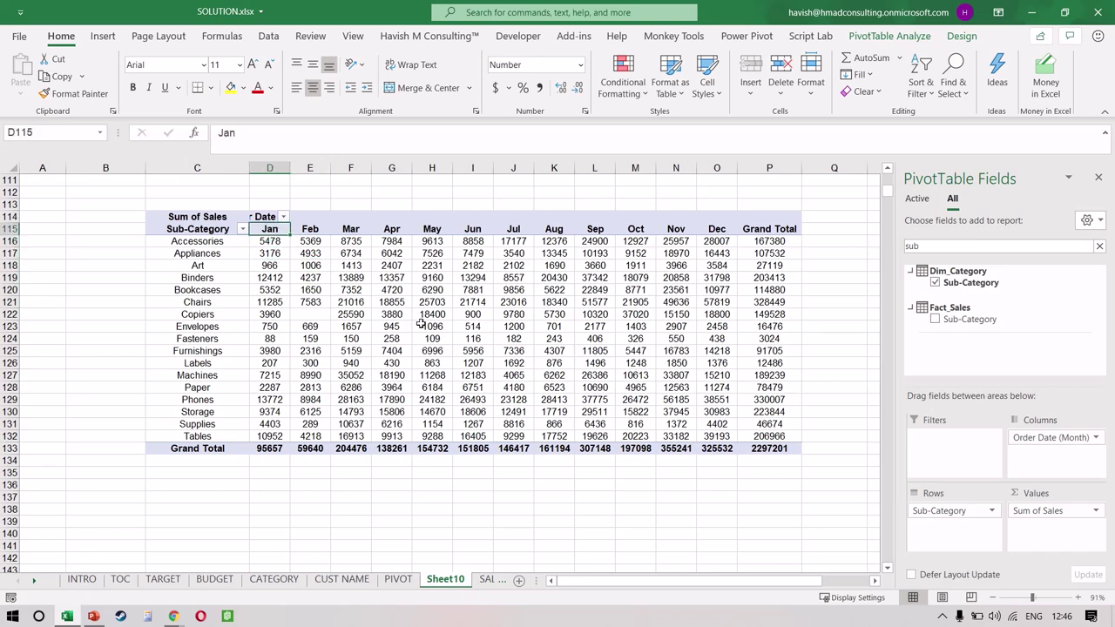
{"action": "key", "text": "Up"}
{"action": "type", "text": "Date"}
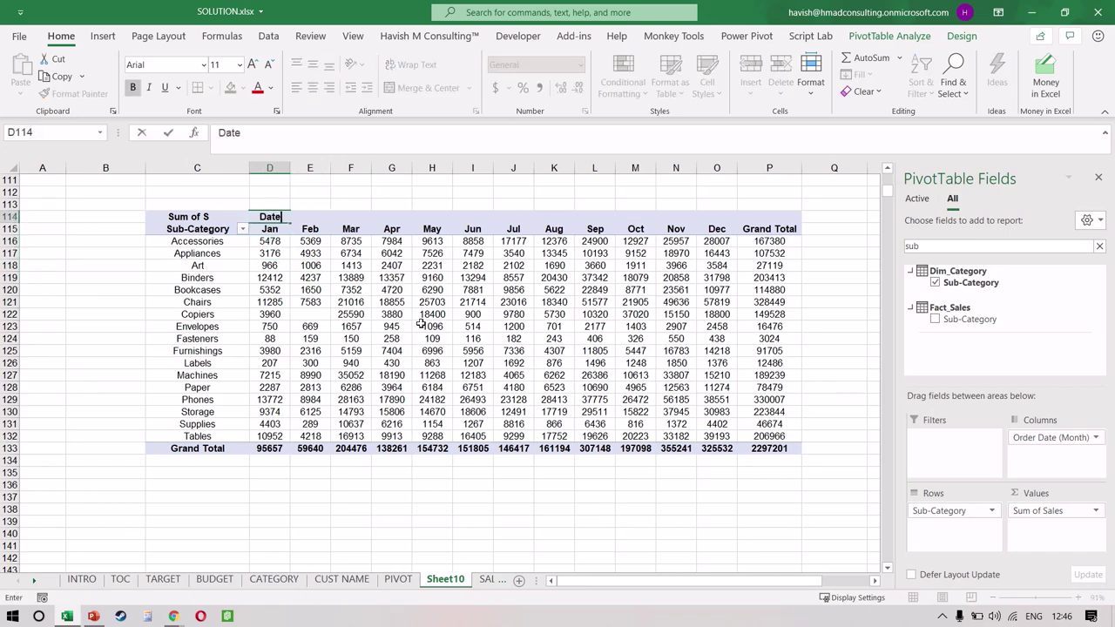
{"action": "key", "text": "Return"}
Rename the column field header in D114 as Month.
{"action": "key", "text": "Up"}
{"action": "type", "text": "Month"}
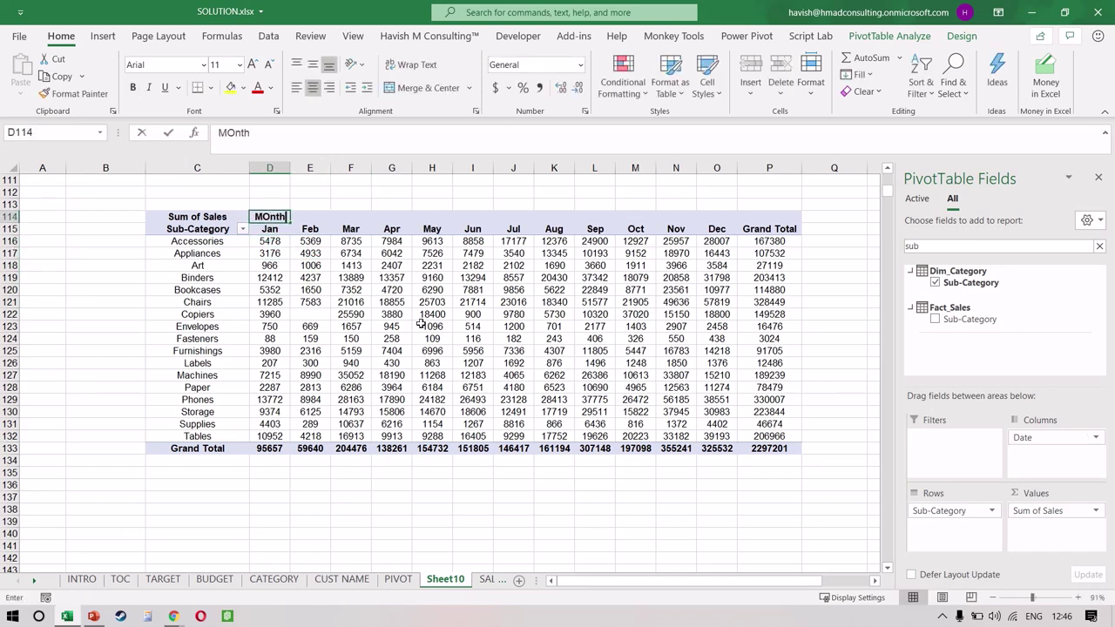
{"action": "key", "text": "Return"}
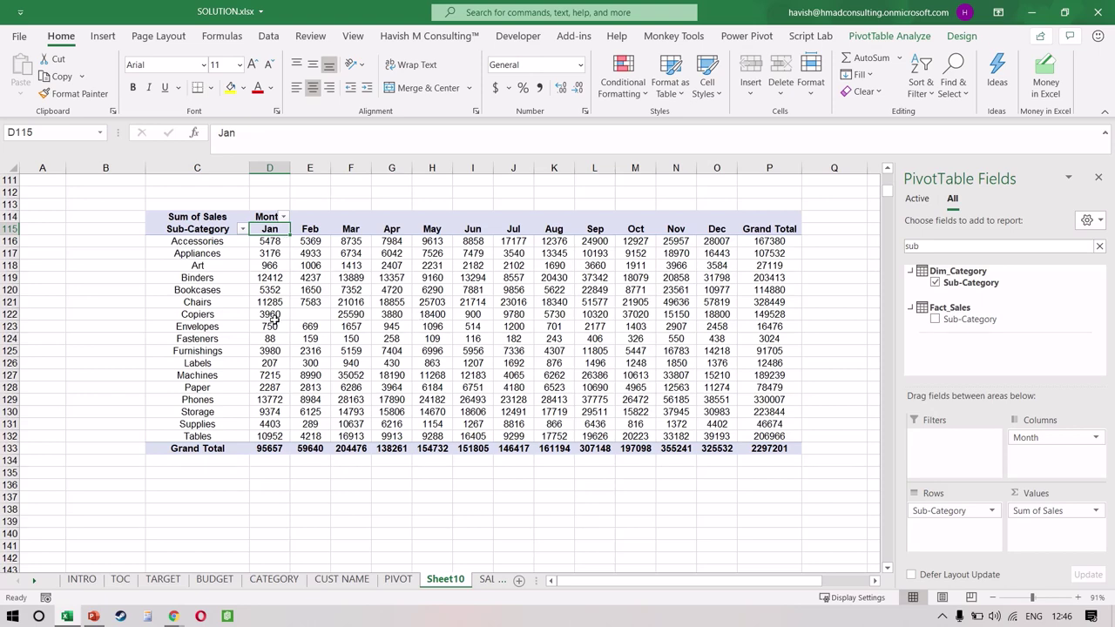
Switch to Chrome, search Google for "heatmap" and look through the image results for example heatmaps.
{"action": "mouse_move", "coordinate": [274, 319]}
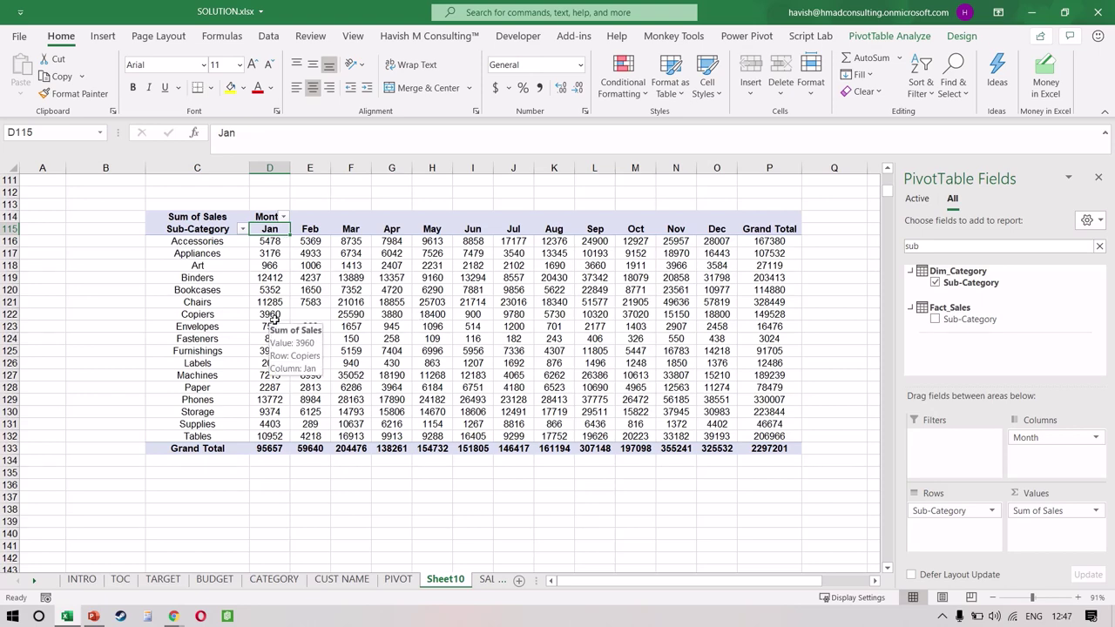
{"action": "key", "text": "alt+Tab"}
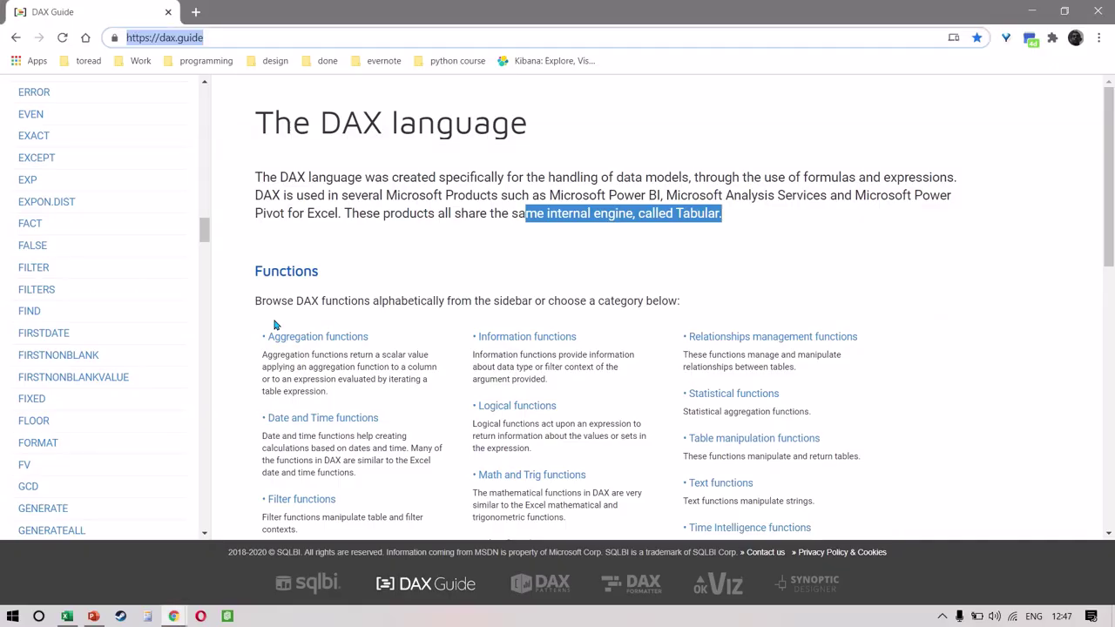
{"action": "type", "text": "heatmap"}
{"action": "key", "text": "Return"}
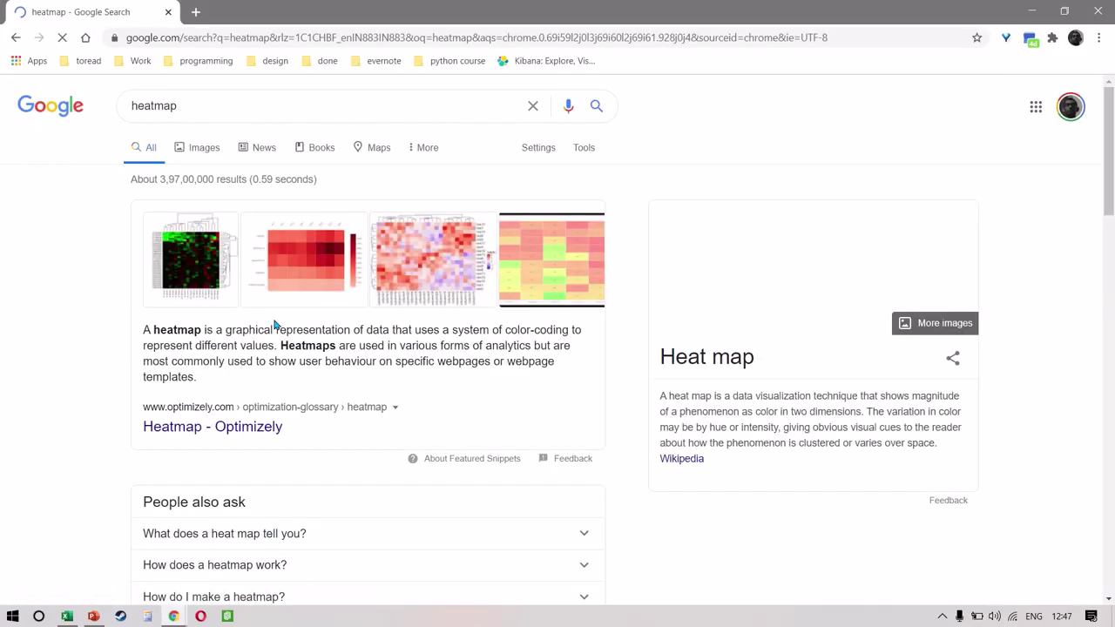
{"action": "left_click", "coordinate": [203, 149]}
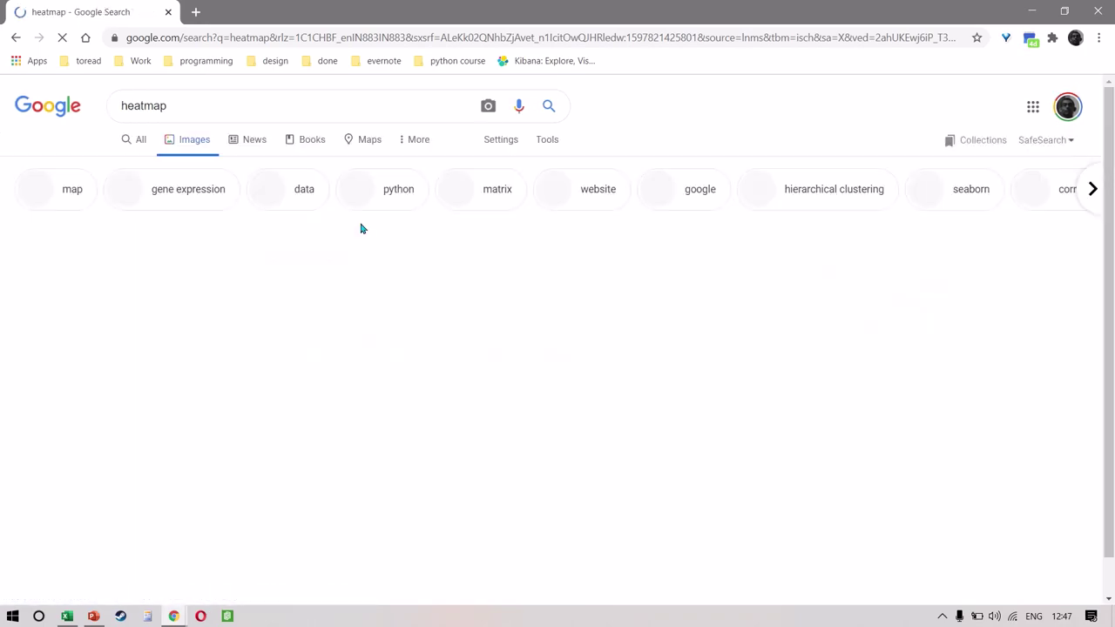
{"action": "scroll", "coordinate": [558, 310], "scroll_direction": "down", "scroll_amount": 3}
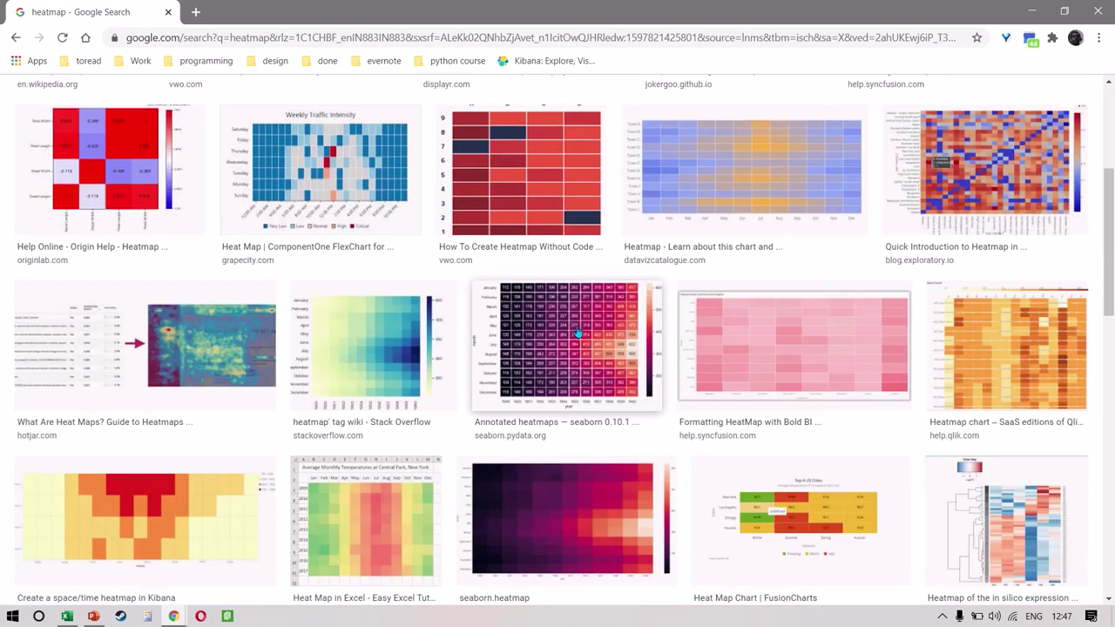
{"action": "scroll", "coordinate": [577, 334], "scroll_direction": "down", "scroll_amount": 2}
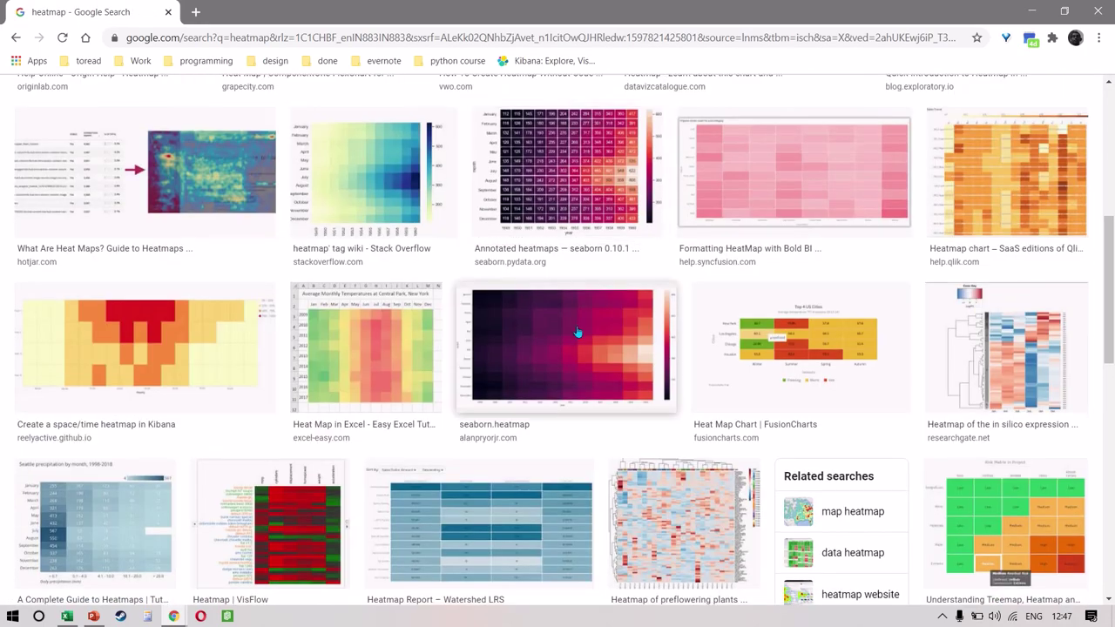
{"action": "scroll", "coordinate": [578, 334], "scroll_direction": "down", "scroll_amount": 3}
{"action": "scroll", "coordinate": [577, 332], "scroll_direction": "down", "scroll_amount": 9}
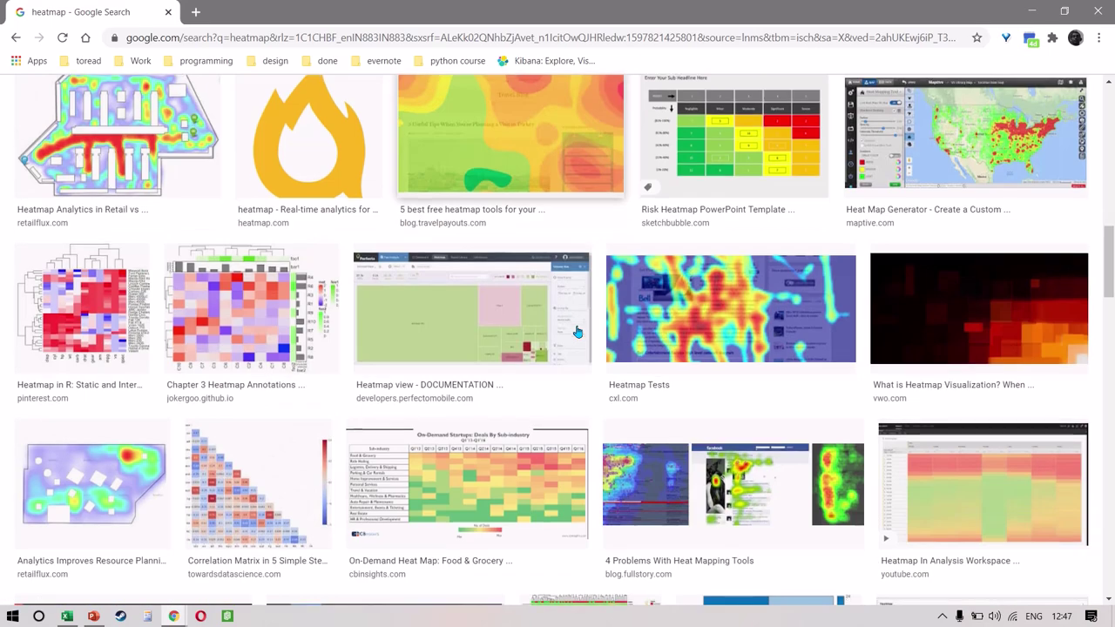
{"action": "scroll", "coordinate": [578, 332], "scroll_direction": "up", "scroll_amount": 6}
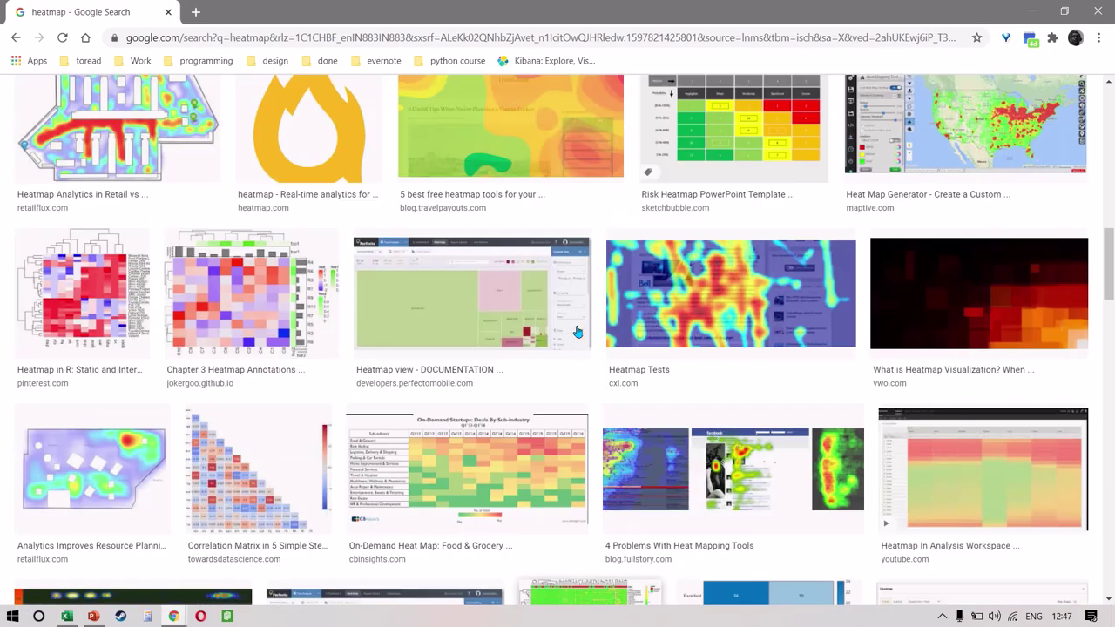
{"action": "scroll", "coordinate": [492, 311], "scroll_direction": "up", "scroll_amount": 1}
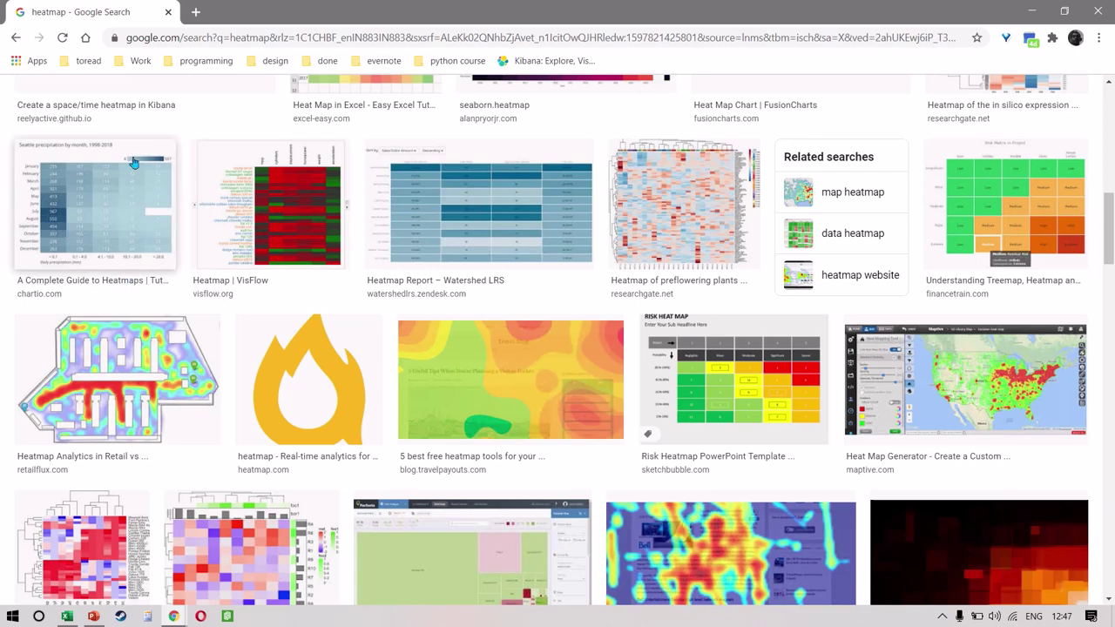
Return to Excel and select the Sub-Category pivot's monthly values D116:O132, leaving out the grand totals.
{"action": "key", "text": "alt+Tab"}
{"action": "key", "text": "Down"}
{"action": "key", "text": "Right"}
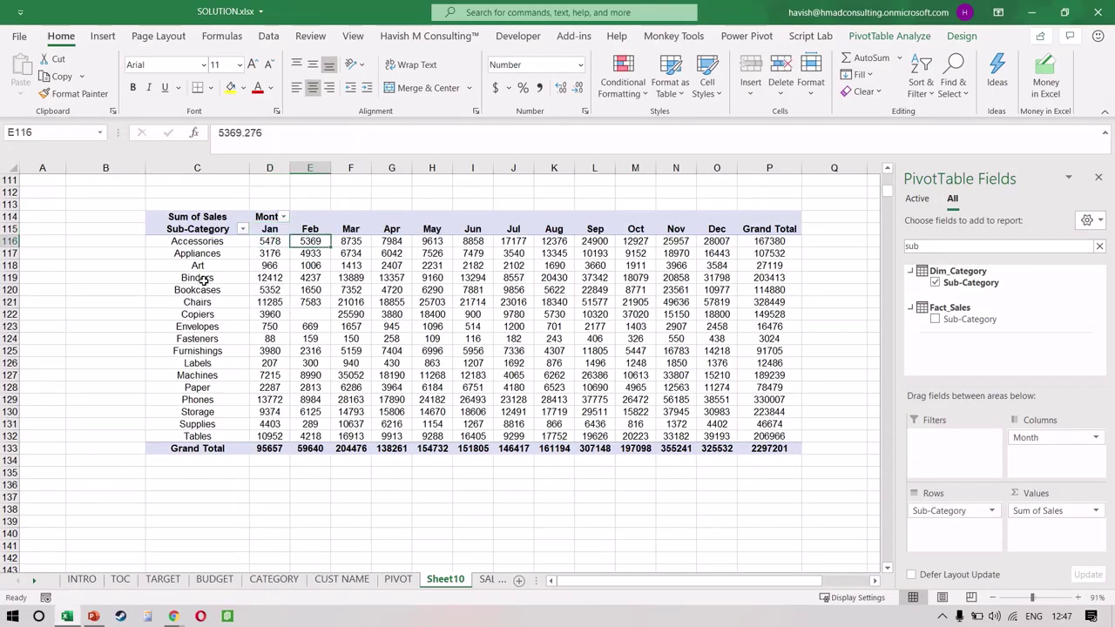
{"action": "key", "text": "Left"}
{"action": "key", "text": "ctrl+shift+Down"}
{"action": "key", "text": "ctrl+shift+Up"}
{"action": "key", "text": "ctrl+shift+Down"}
{"action": "key", "text": "shift+Down"}
{"action": "key", "text": "shift+Up"}
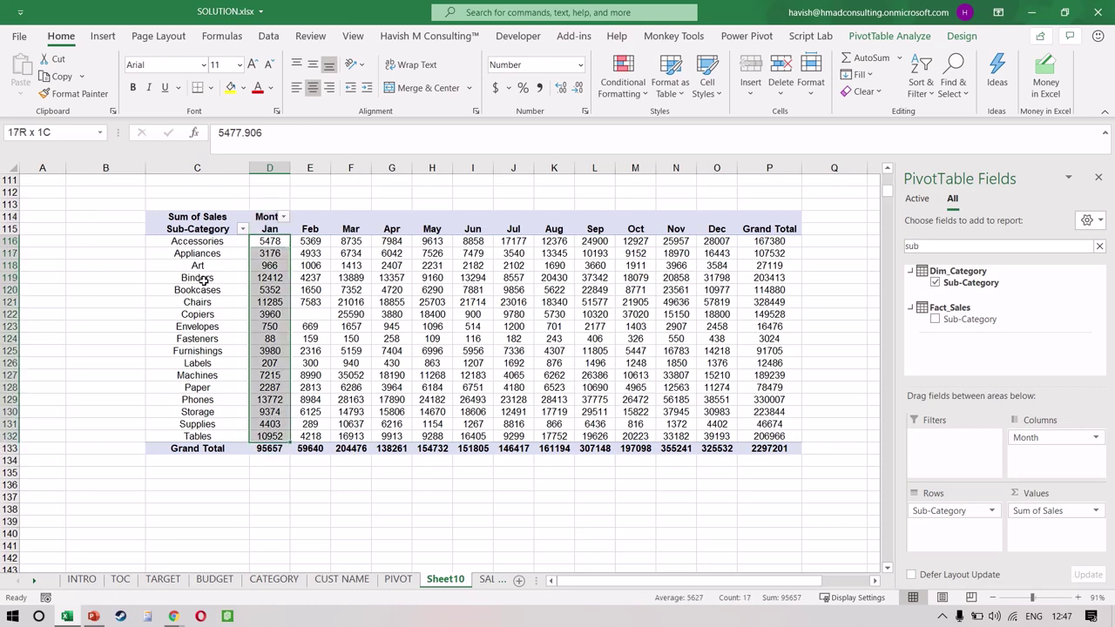
{"action": "key", "text": "ctrl+shift+Right"}
{"action": "key", "text": "shift+Left"}
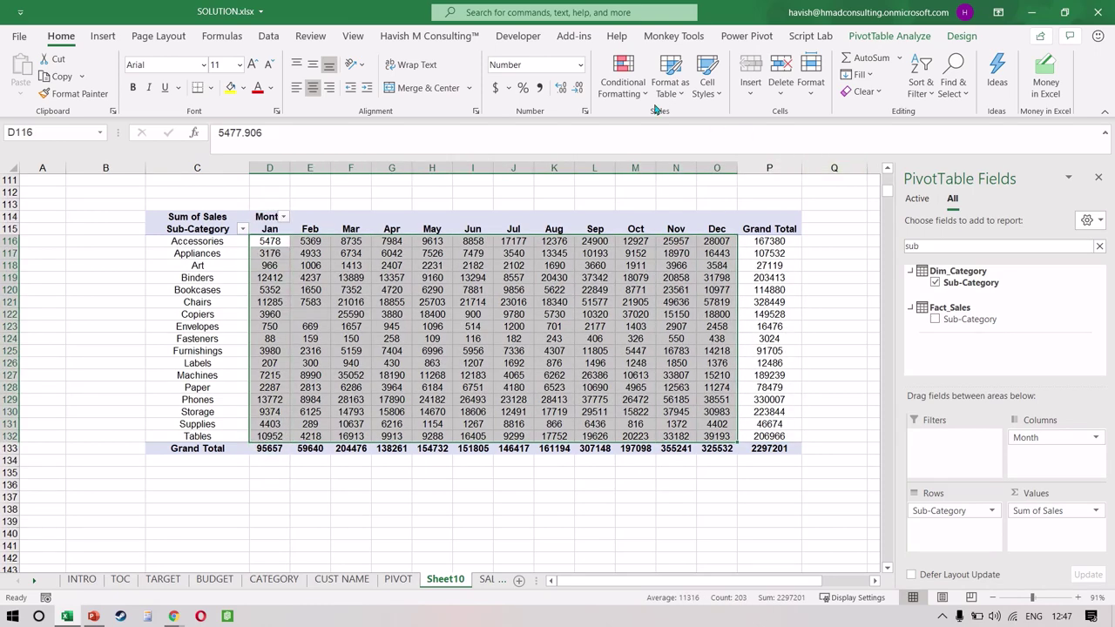
Try the Red-Yellow-Green color scale on the selected monthly values and undo it.
{"action": "left_click", "coordinate": [623, 82]}
{"action": "mouse_move", "coordinate": [672, 226]}
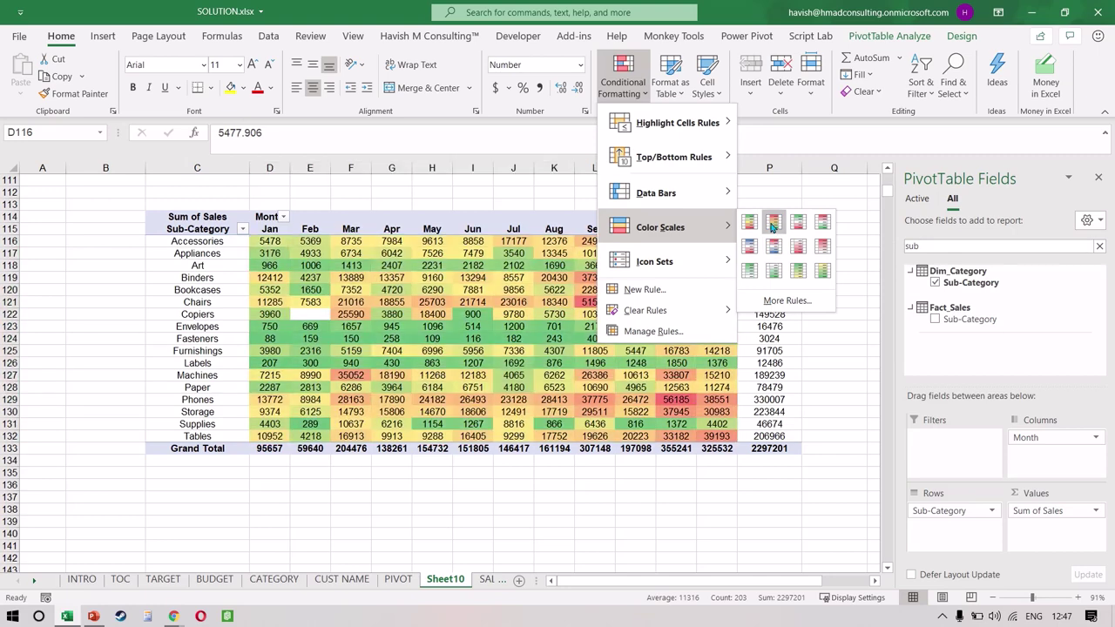
{"action": "left_click", "coordinate": [772, 223]}
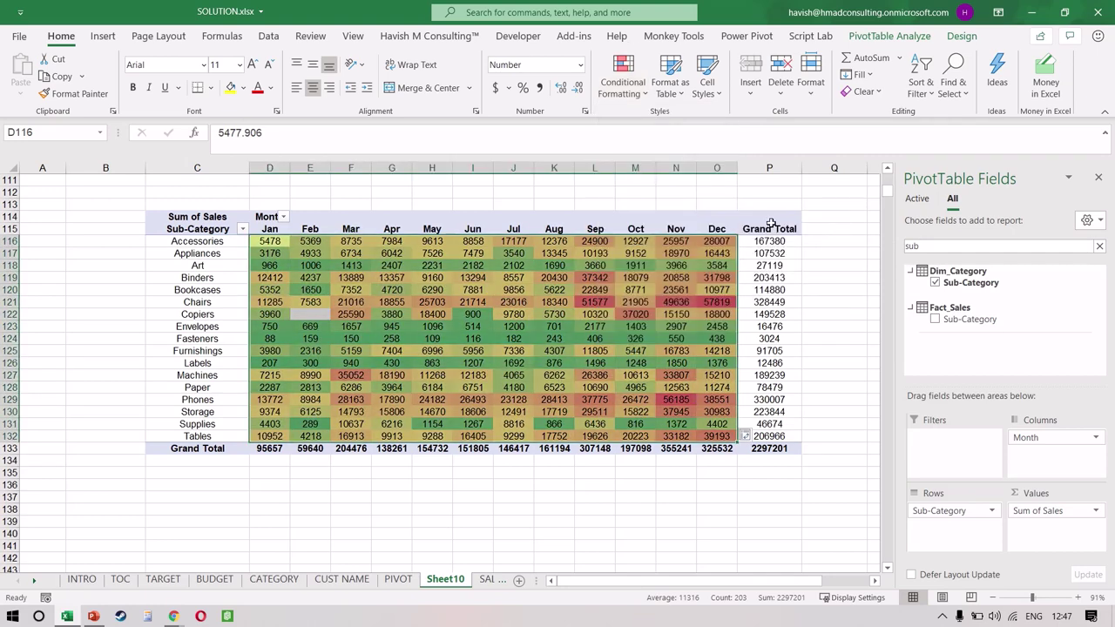
{"action": "key", "text": "ctrl+z"}
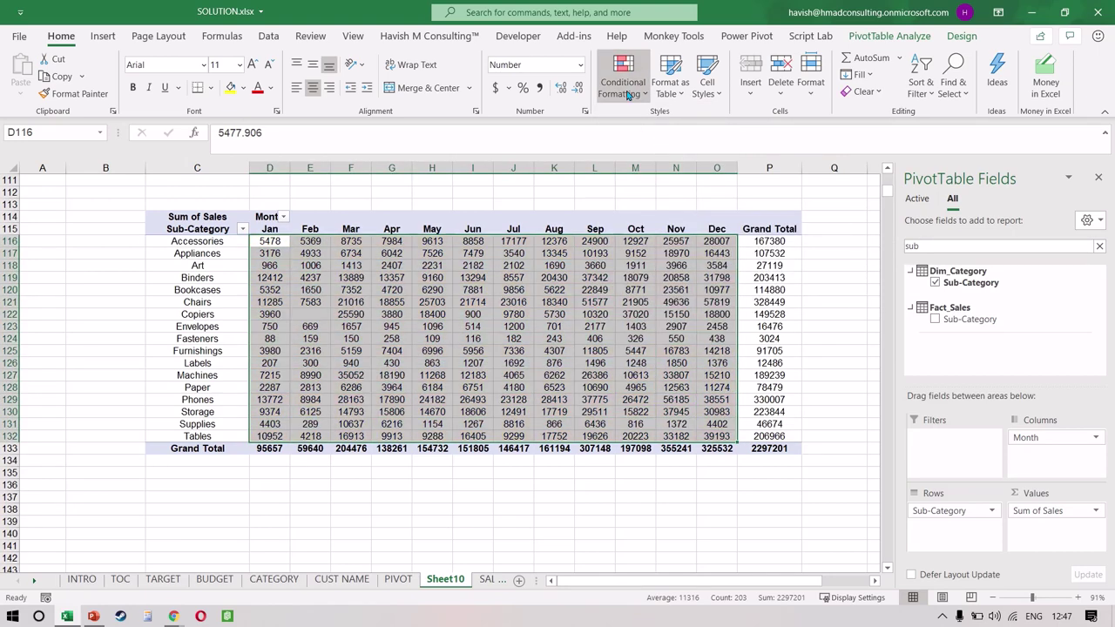
Apply the Green-Yellow-Red color scale to the monthly values D116:O132 as conditional formatting.
{"action": "left_click", "coordinate": [622, 74]}
{"action": "mouse_move", "coordinate": [728, 237]}
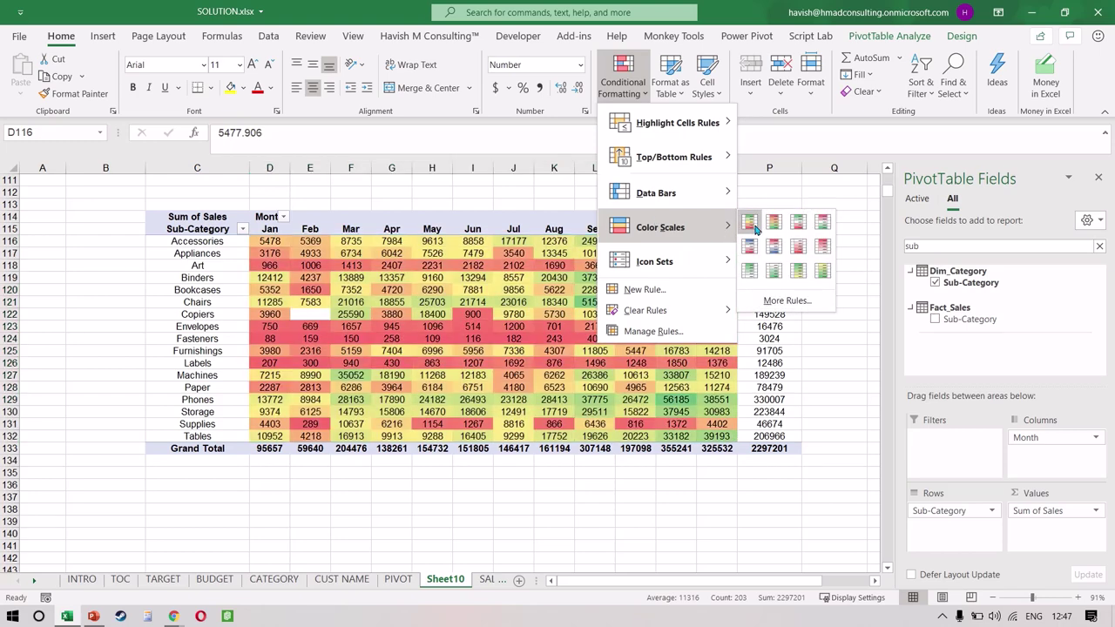
{"action": "left_click", "coordinate": [751, 223]}
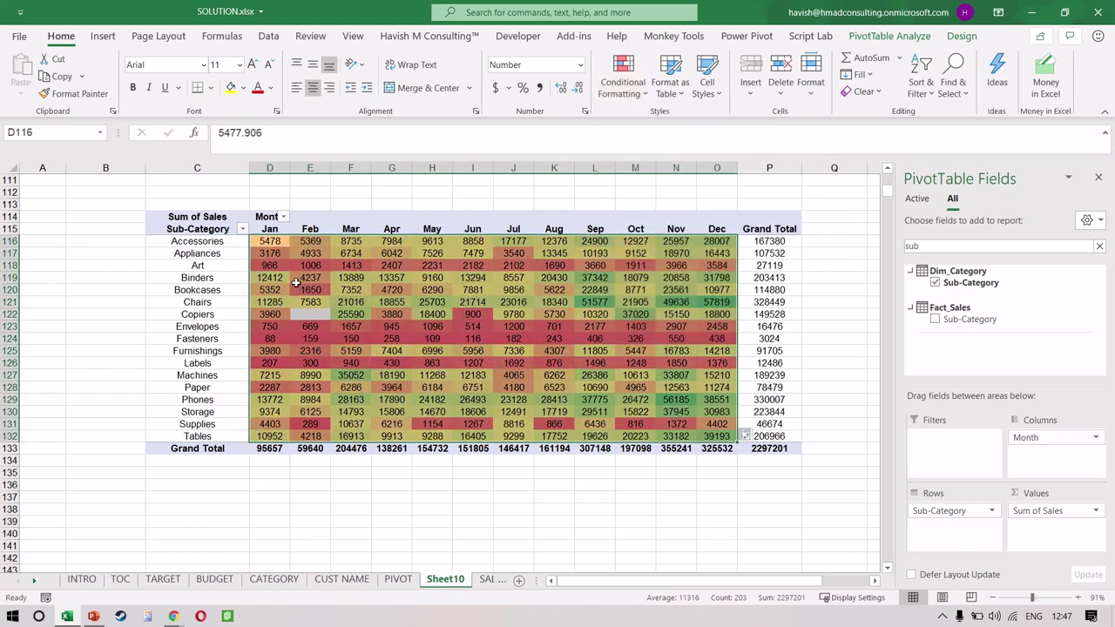
Hide the numbers in the color-scaled monthly values with the custom number format ;;;.
{"action": "mouse_move", "coordinate": [296, 283]}
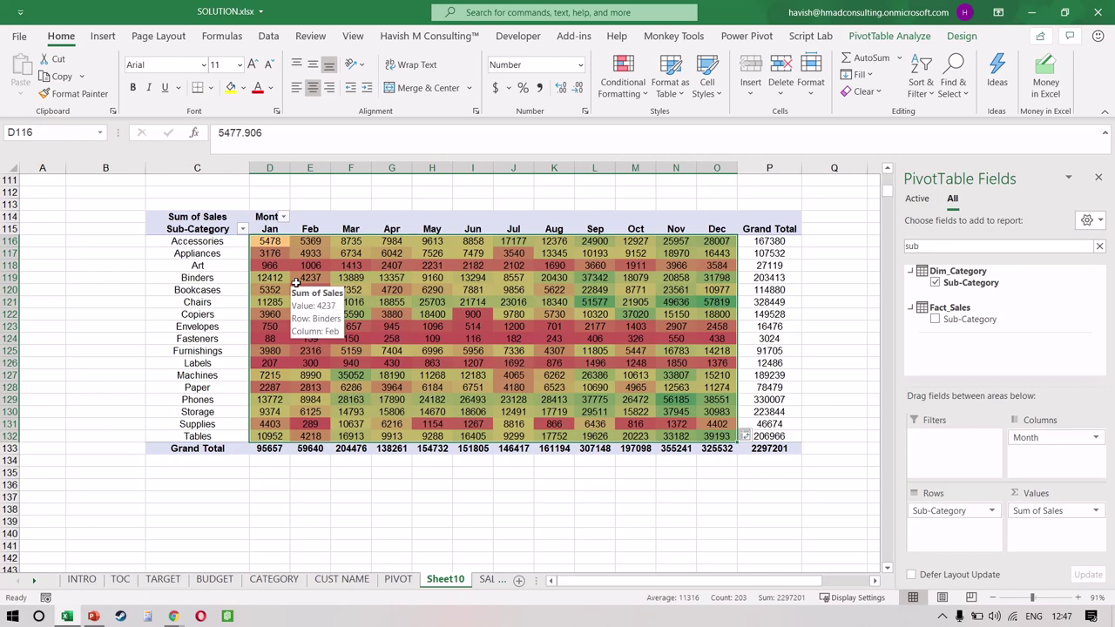
{"action": "right_click", "coordinate": [485, 283]}
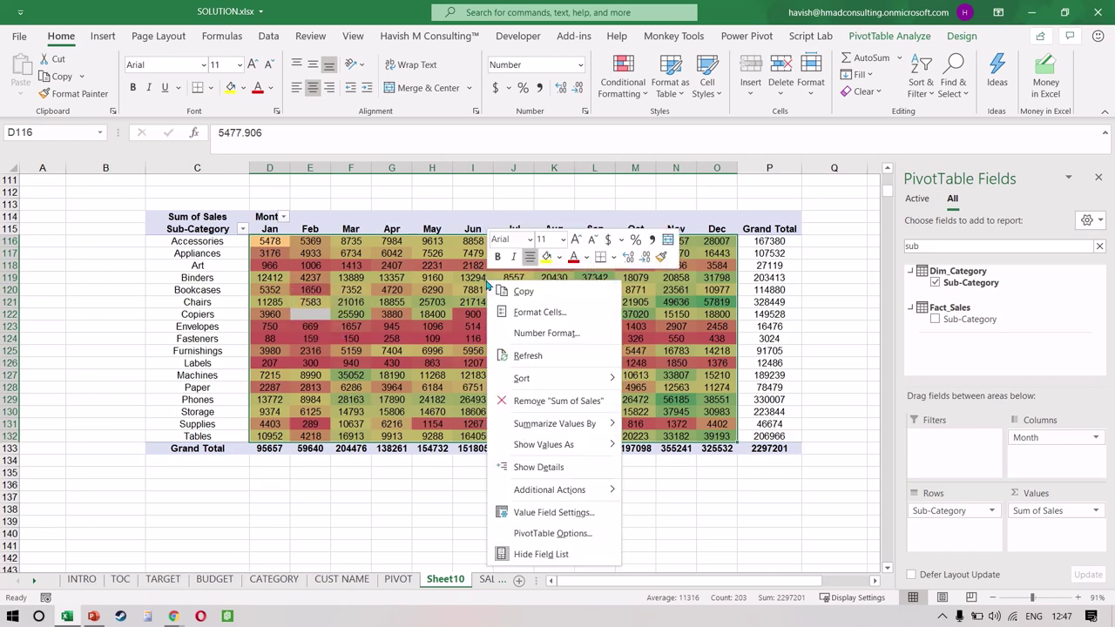
{"action": "left_click", "coordinate": [529, 313]}
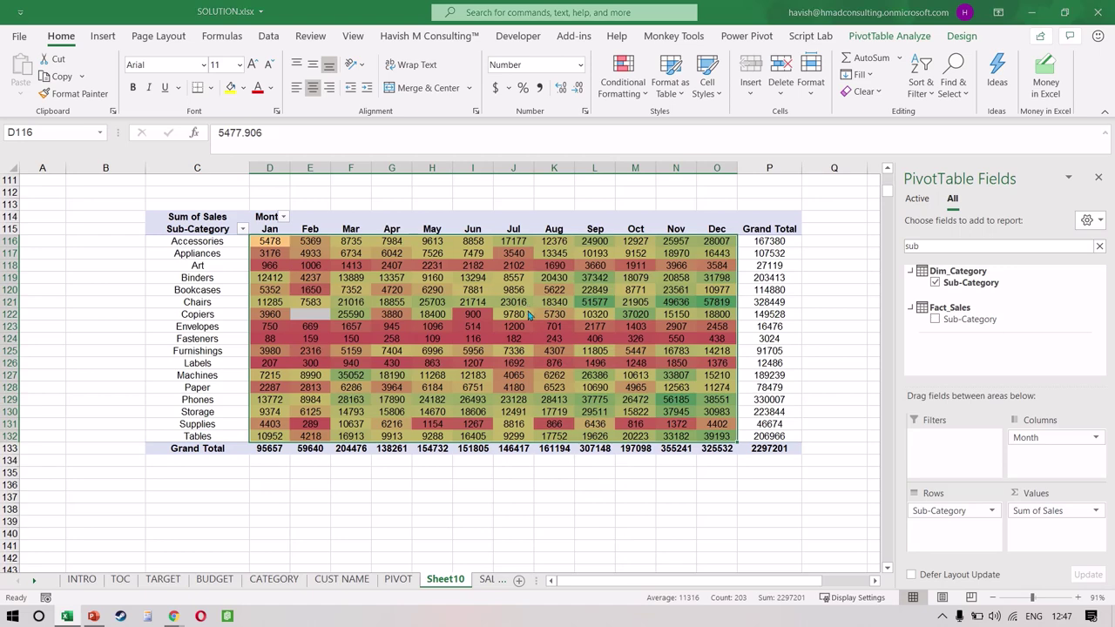
{"action": "left_click", "coordinate": [359, 296]}
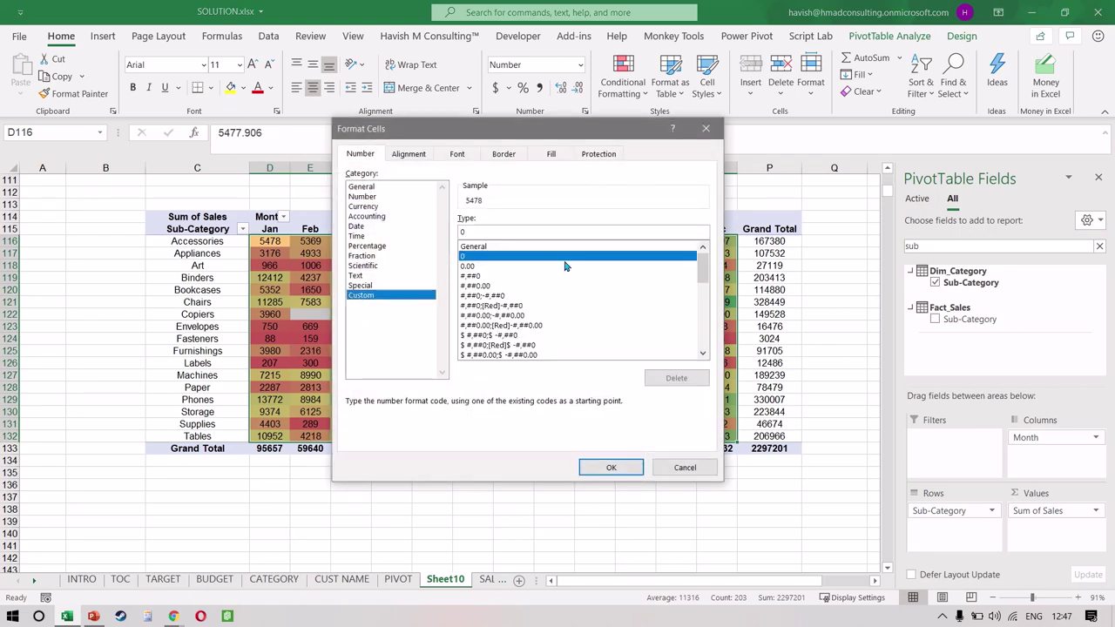
{"action": "type", "text": ";;;"}
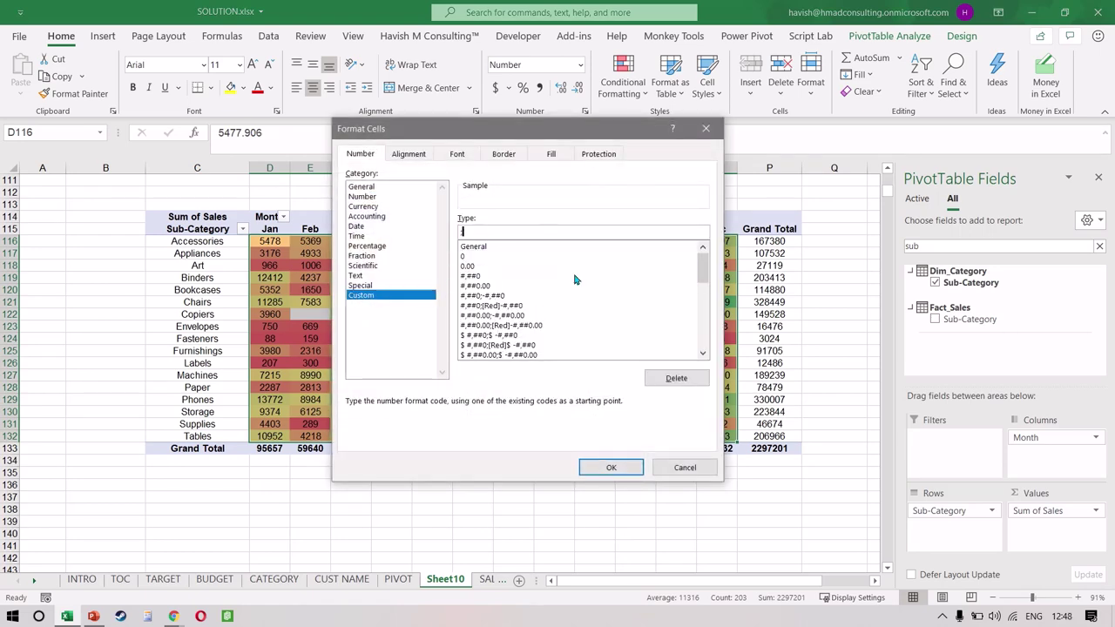
{"action": "left_click", "coordinate": [622, 467]}
{"action": "left_click", "coordinate": [671, 398]}
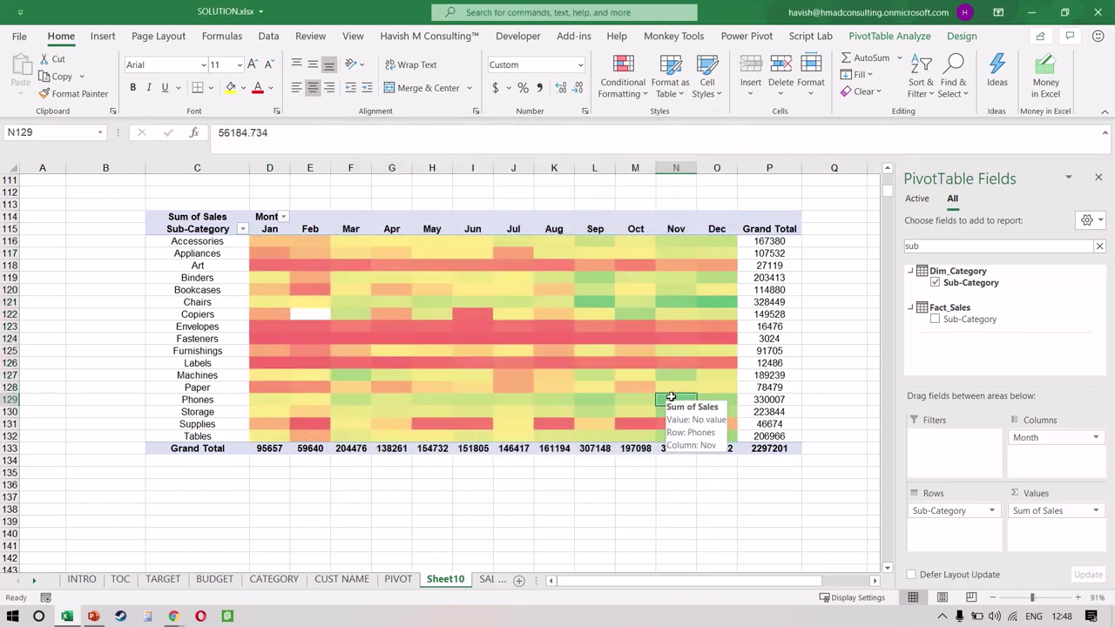
Move the Category slicer down beside the heatmap pivot, next to its Grand Total column at row 114.
{"action": "scroll", "coordinate": [670, 399], "scroll_direction": "up", "scroll_amount": 8}
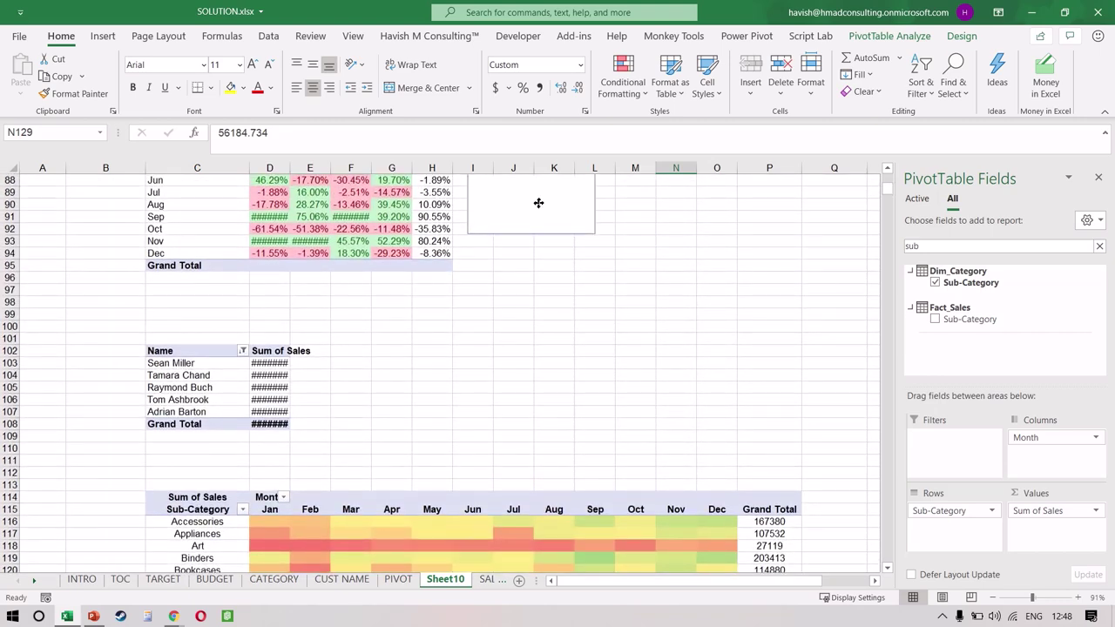
{"action": "left_click", "coordinate": [538, 203]}
{"action": "left_click_drag", "start_coordinate": [538, 231], "coordinate": [880, 459]}
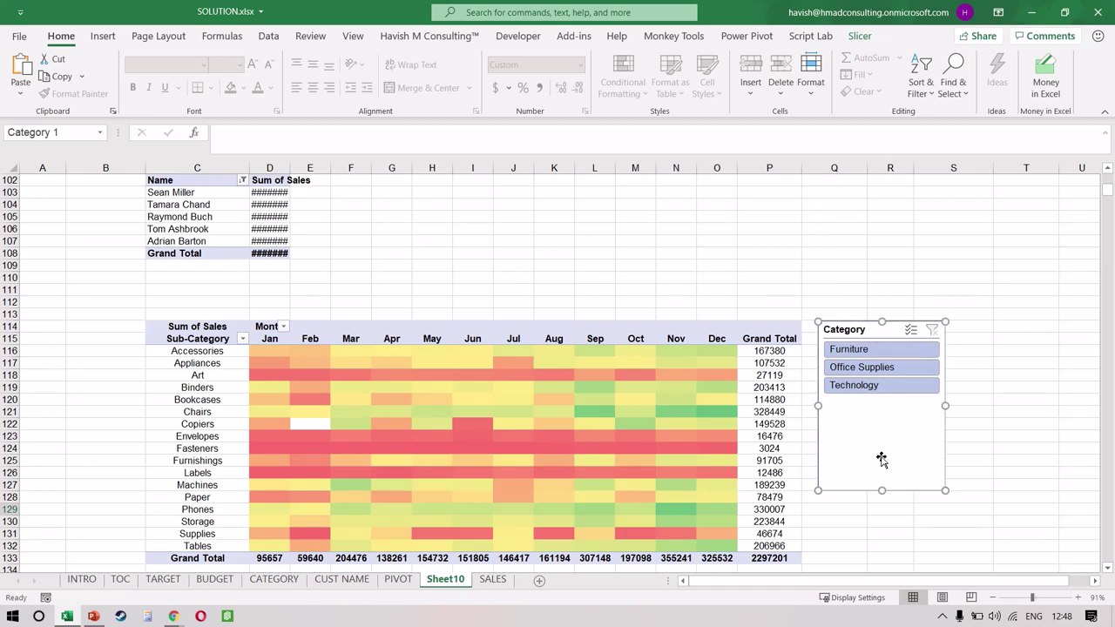
{"action": "scroll", "coordinate": [864, 423], "scroll_direction": "down", "scroll_amount": 5}
{"action": "scroll", "coordinate": [882, 364], "scroll_direction": "up", "scroll_amount": 5}
{"action": "scroll", "coordinate": [882, 364], "scroll_direction": "down", "scroll_amount": 1}
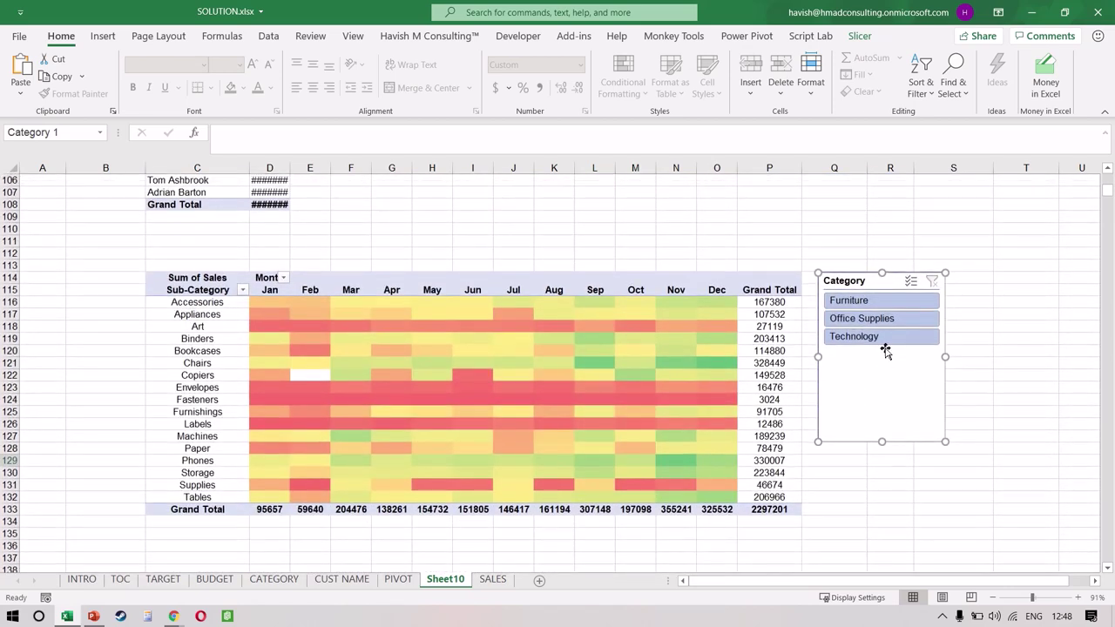
Filter the heatmap with the Category slicer by Furniture, Office Supplies and Technology in turn, ending on Office Supplies.
{"action": "left_click", "coordinate": [883, 299]}
{"action": "scroll", "coordinate": [865, 398], "scroll_direction": "down", "scroll_amount": 8}
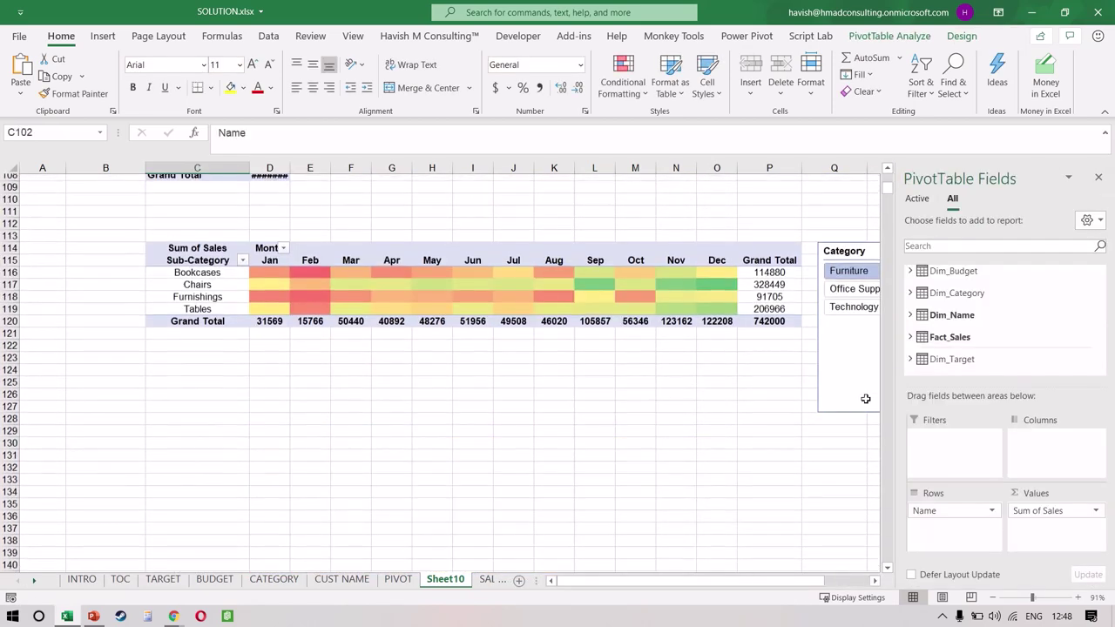
{"action": "left_click", "coordinate": [863, 284]}
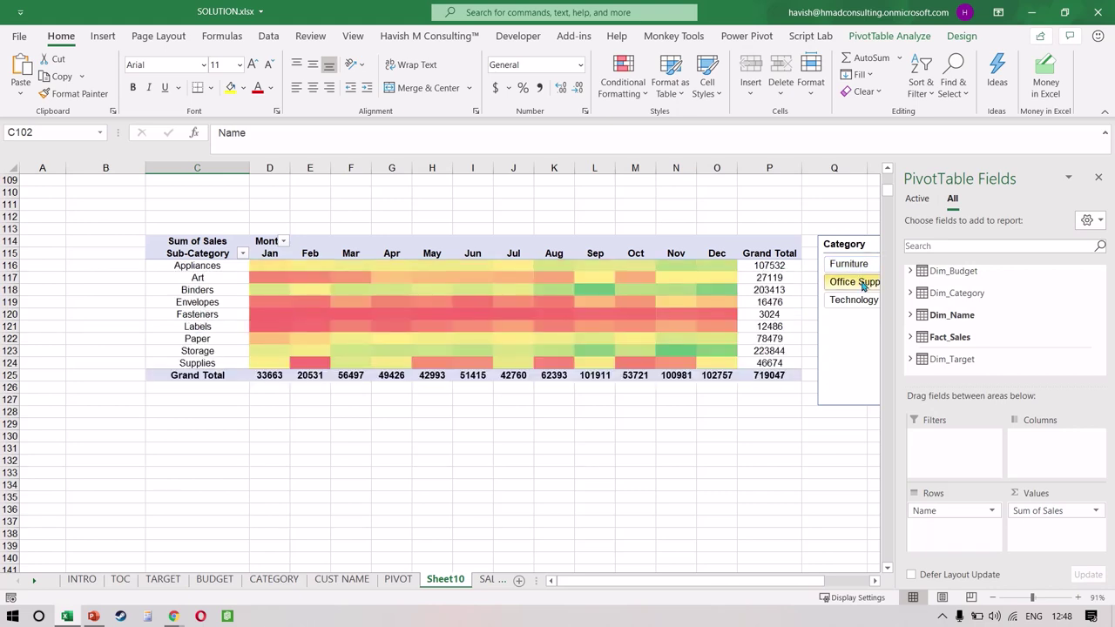
{"action": "left_click", "coordinate": [858, 301]}
{"action": "left_click", "coordinate": [849, 279]}
{"action": "scroll", "coordinate": [849, 279], "scroll_direction": "right", "scroll_amount": 3}
{"action": "scroll", "coordinate": [849, 279], "scroll_direction": "left", "scroll_amount": 1}
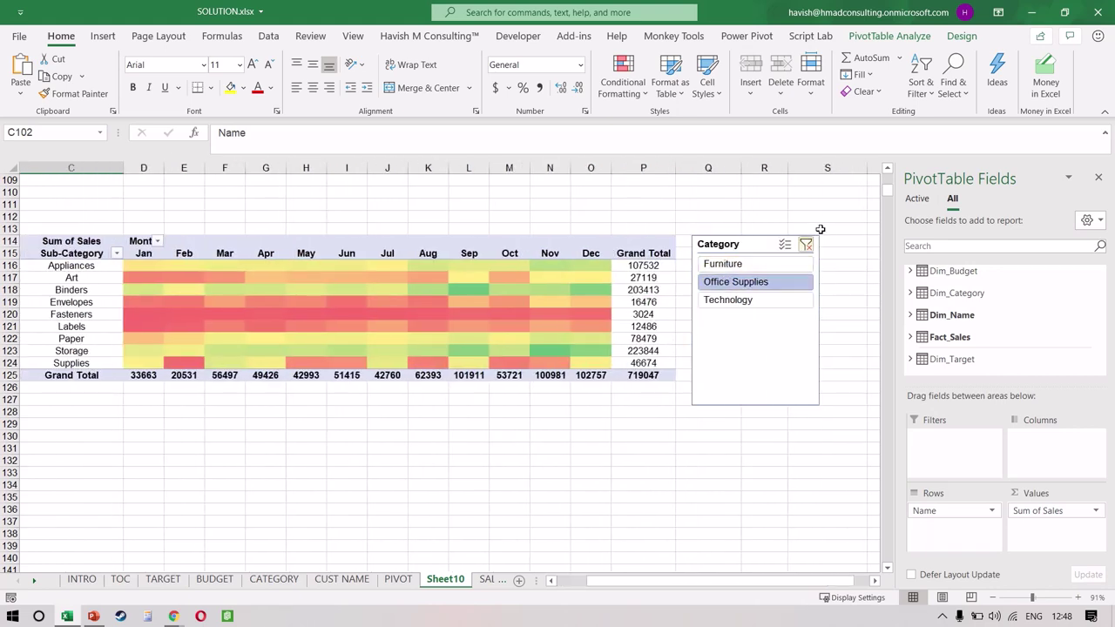
Clear the Category slicer's filter so the heatmap covers every sub-category.
{"action": "left_click", "coordinate": [805, 247]}
{"action": "left_click", "coordinate": [510, 341]}
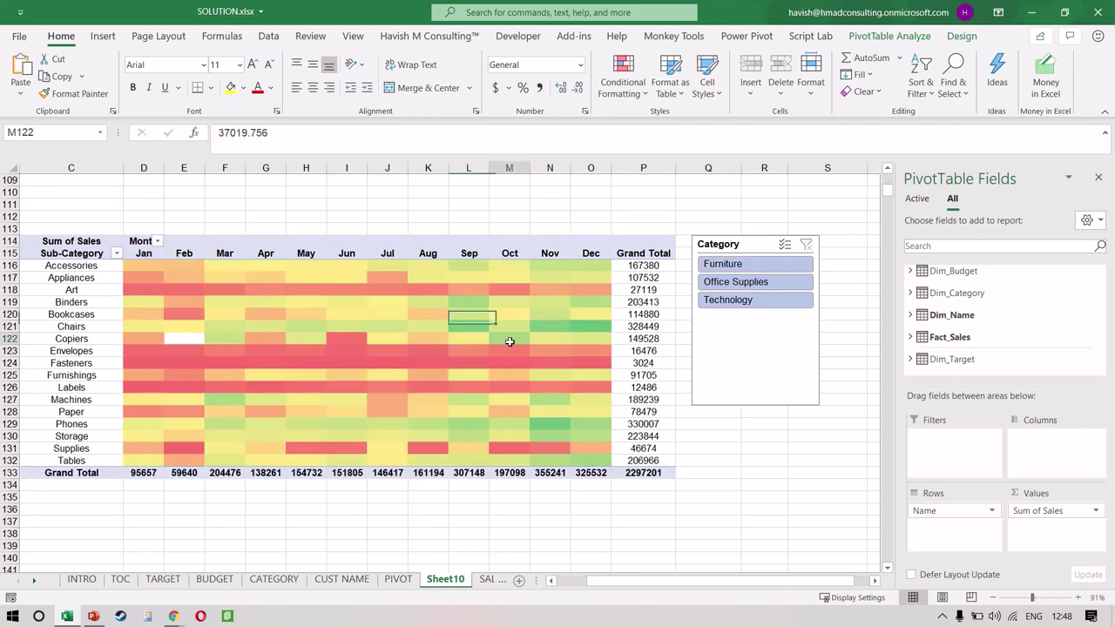
{"action": "scroll", "coordinate": [510, 340], "scroll_direction": "left", "scroll_amount": 2}
{"action": "left_click", "coordinate": [381, 413]}
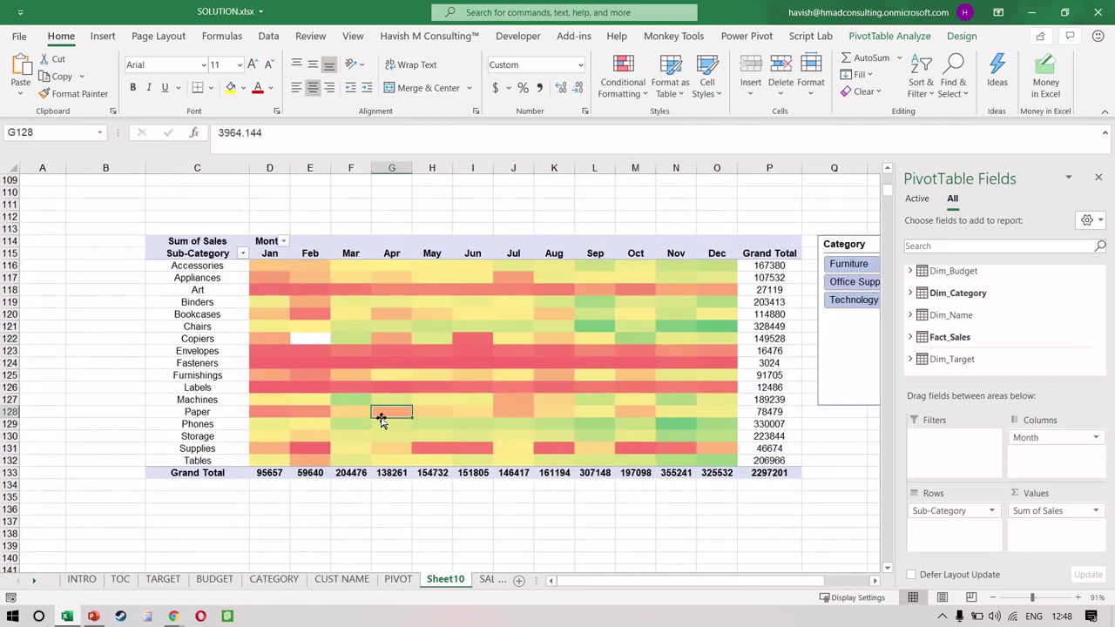
Copy the top-five Name pivot at row 102 to C140 and widen column D to fit its sales figures.
{"action": "scroll", "coordinate": [382, 419], "scroll_direction": "up", "scroll_amount": 7}
{"action": "left_click", "coordinate": [278, 399]}
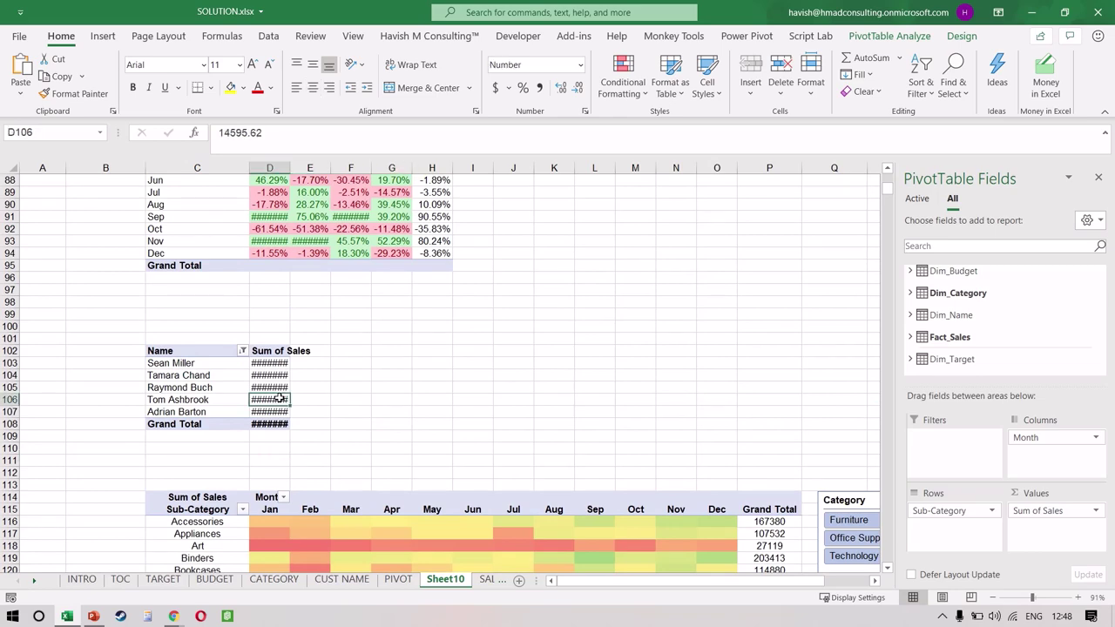
{"action": "key", "text": "ctrl+a"}
{"action": "key", "text": "ctrl+c"}
{"action": "scroll", "coordinate": [278, 398], "scroll_direction": "down", "scroll_amount": 11}
{"action": "left_click", "coordinate": [213, 412]}
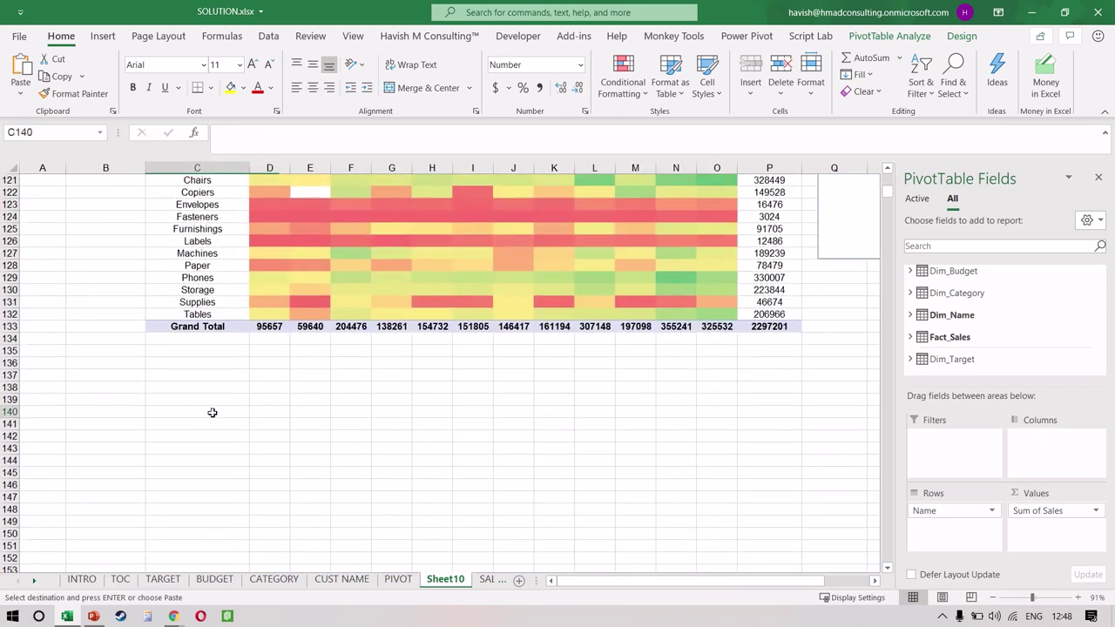
{"action": "key", "text": "ctrl+v"}
{"action": "scroll", "coordinate": [211, 410], "scroll_direction": "down", "scroll_amount": 4}
{"action": "scroll", "coordinate": [212, 410], "scroll_direction": "up", "scroll_amount": 4, "text": "ctrl"}
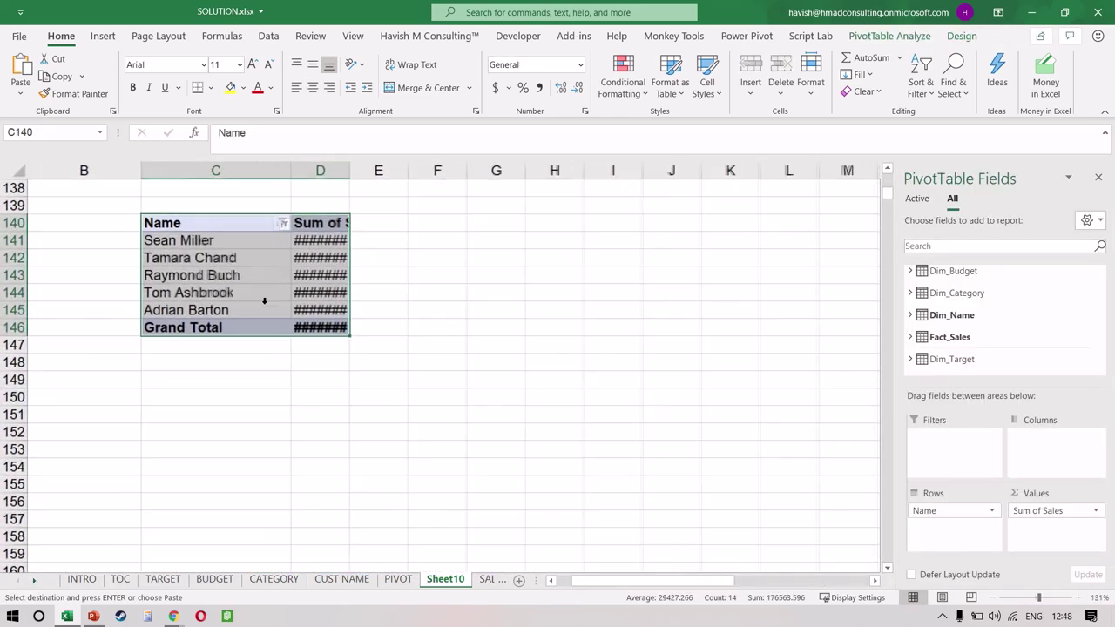
{"action": "left_click_drag", "start_coordinate": [347, 175], "coordinate": [415, 170]}
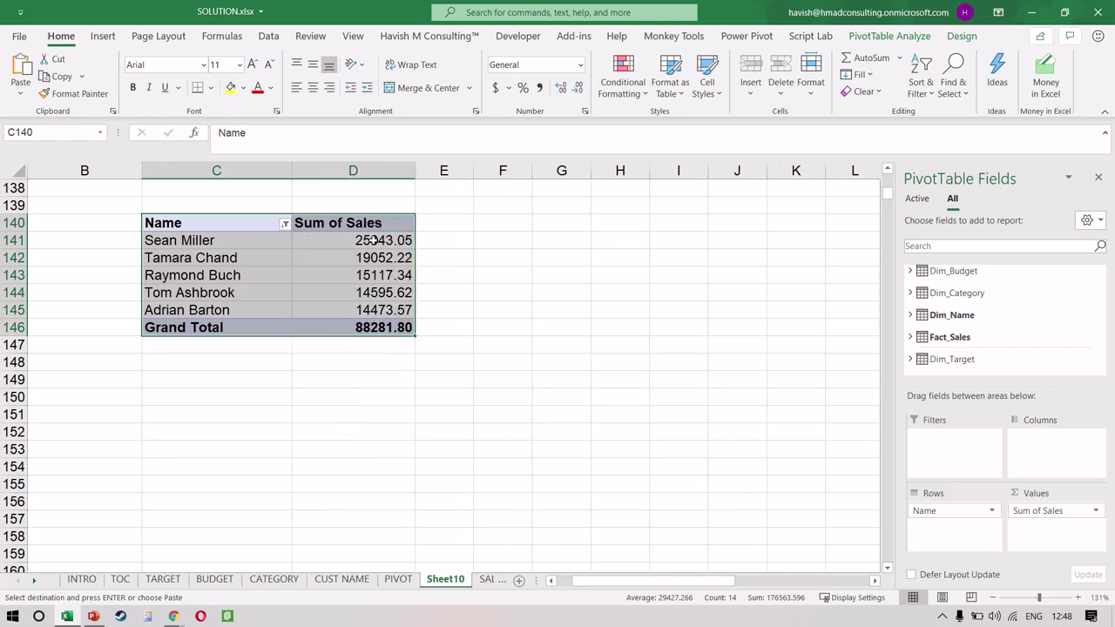
Insert an Order Date timeline for the pivot at C140, place it beside the table and enlarge it to about 12.2 by 4.5 cm.
{"action": "left_click", "coordinate": [383, 240]}
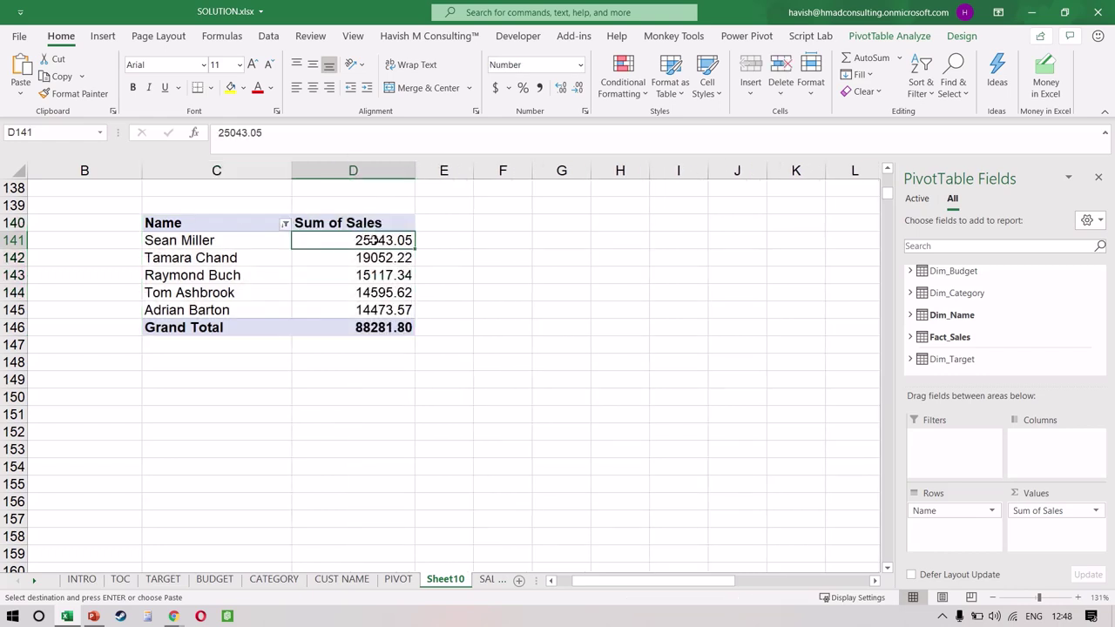
{"action": "left_click", "coordinate": [915, 37]}
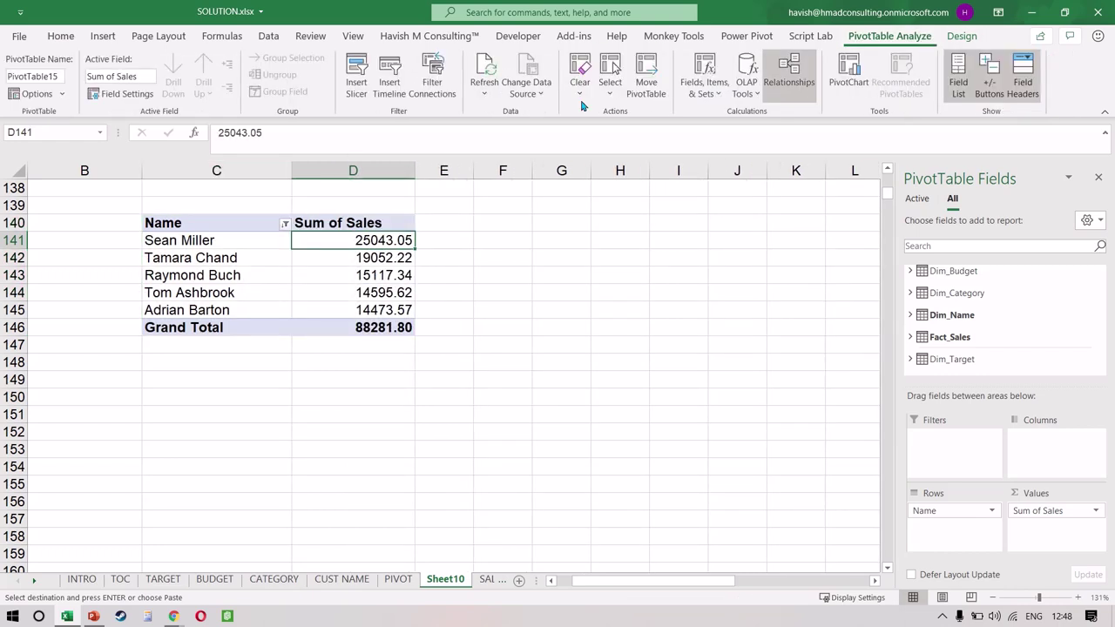
{"action": "left_click", "coordinate": [400, 93]}
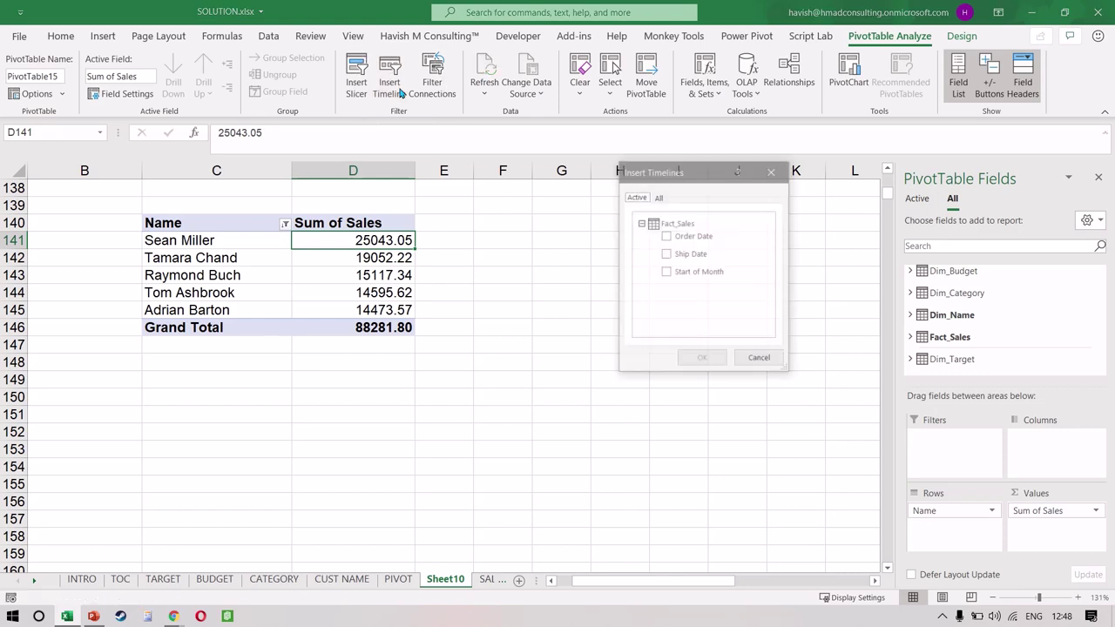
{"action": "left_click", "coordinate": [668, 238]}
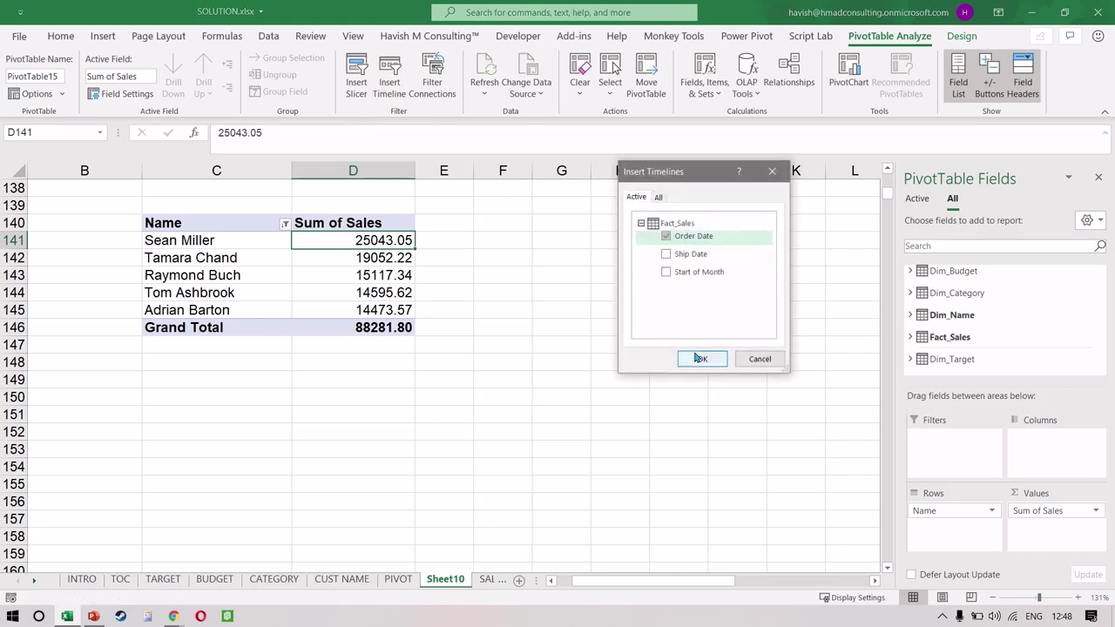
{"action": "left_click", "coordinate": [701, 359]}
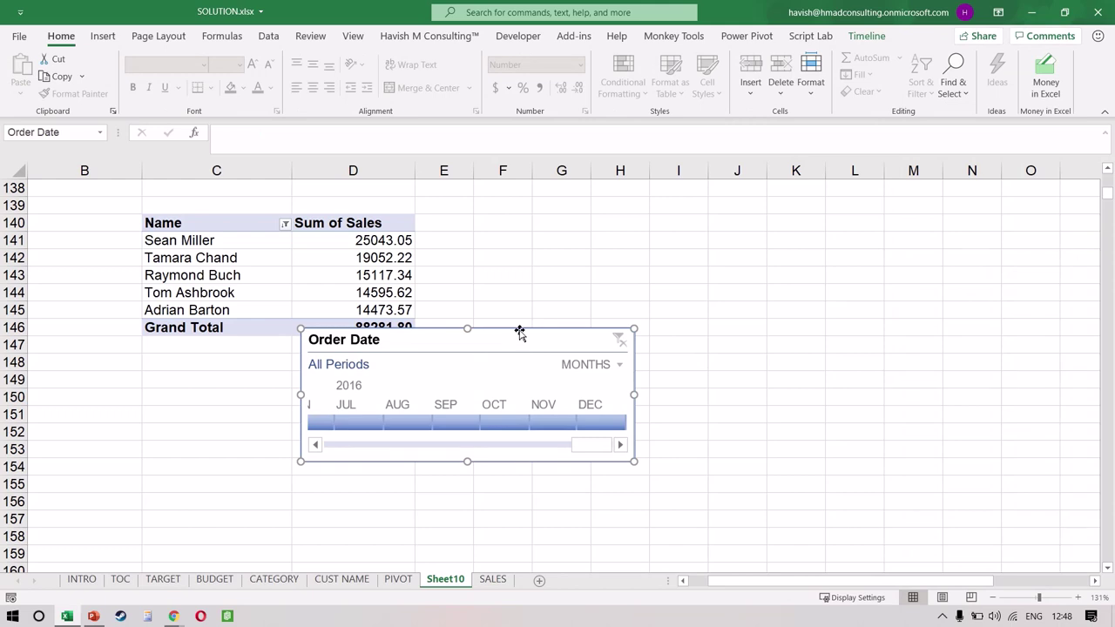
{"action": "left_click_drag", "start_coordinate": [520, 334], "coordinate": [739, 260]}
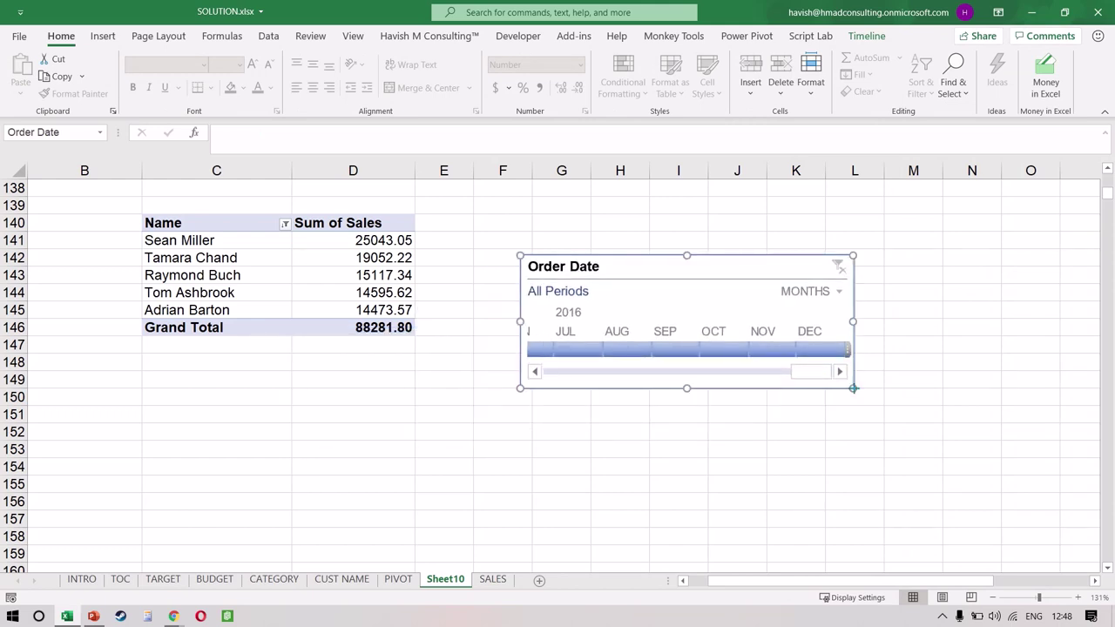
{"action": "left_click_drag", "start_coordinate": [854, 388], "coordinate": [959, 416]}
Switch the Order Date timeline to Years, filter the pivot to 2016 and extend the range to 2015 - 2016.
{"action": "left_click", "coordinate": [938, 291]}
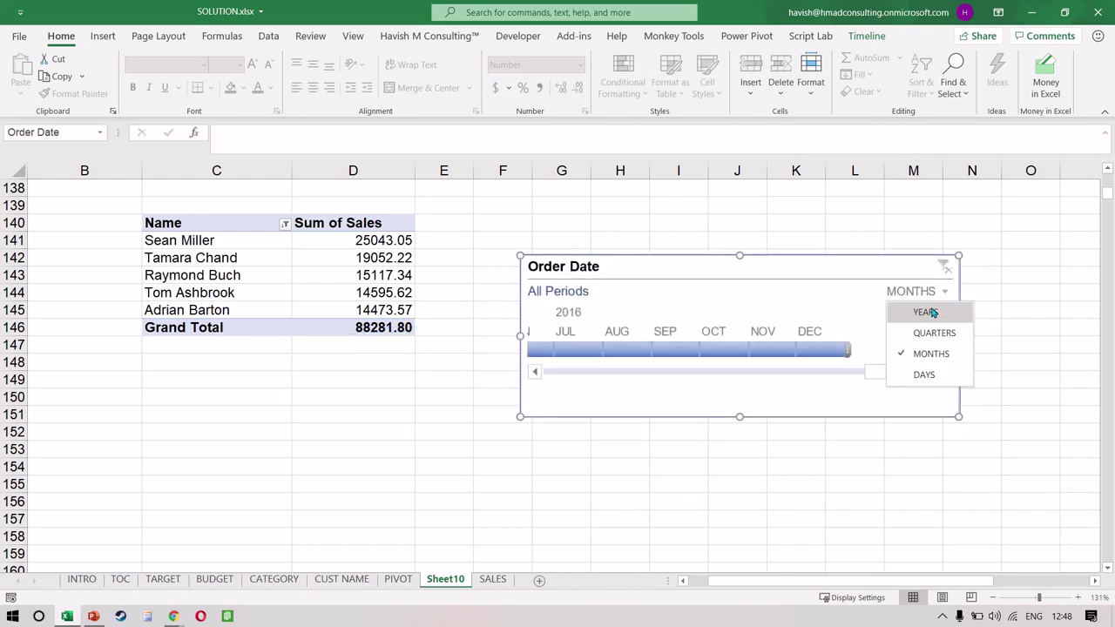
{"action": "left_click", "coordinate": [927, 311]}
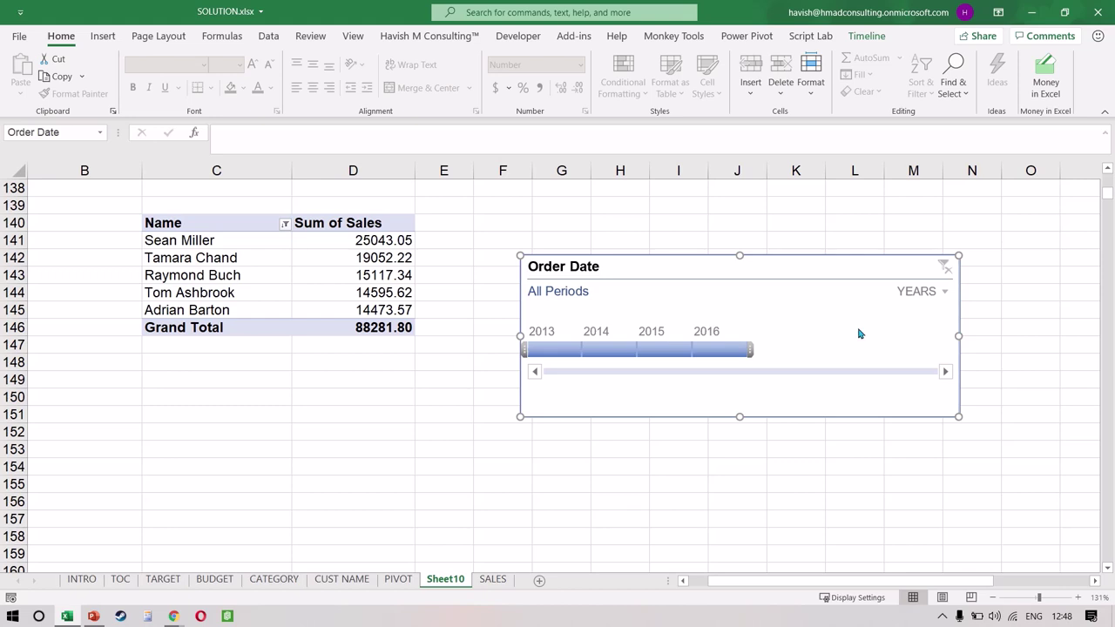
{"action": "left_click", "coordinate": [727, 351]}
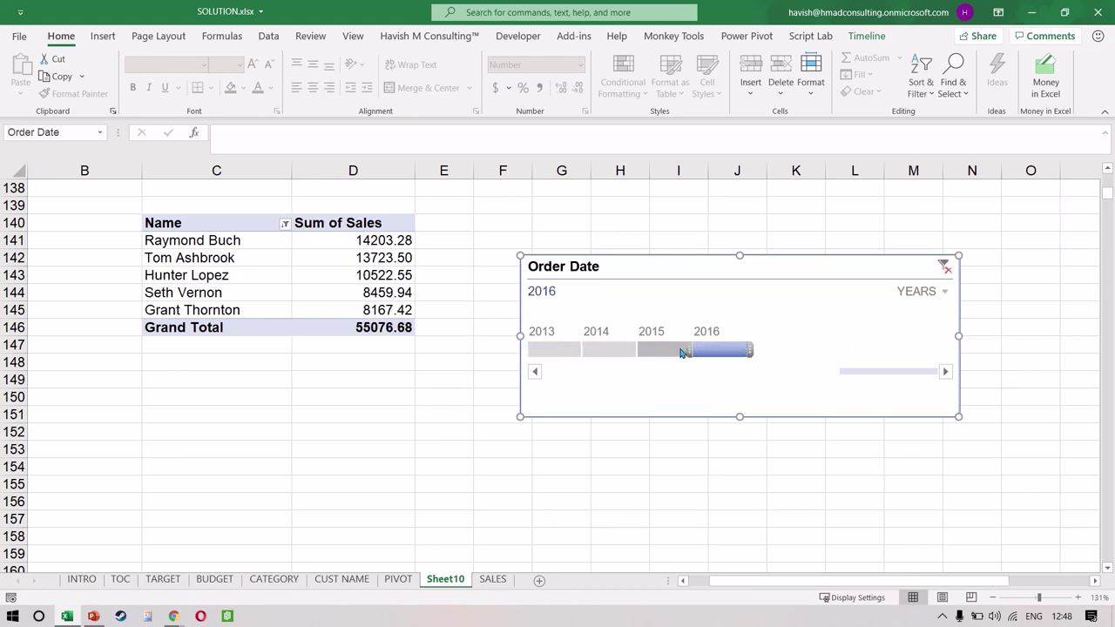
{"action": "left_click_drag", "start_coordinate": [687, 352], "coordinate": [637, 351]}
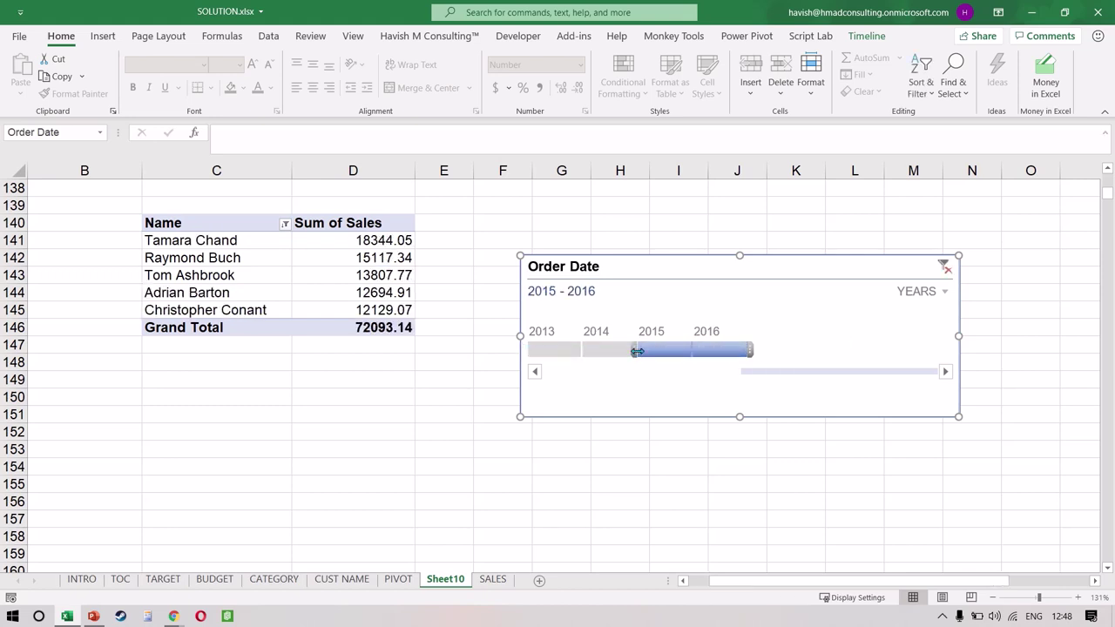
Switch the Order Date timeline to Quarters and narrow the filter to Q2 - Q4 2016.
{"action": "left_click", "coordinate": [918, 297]}
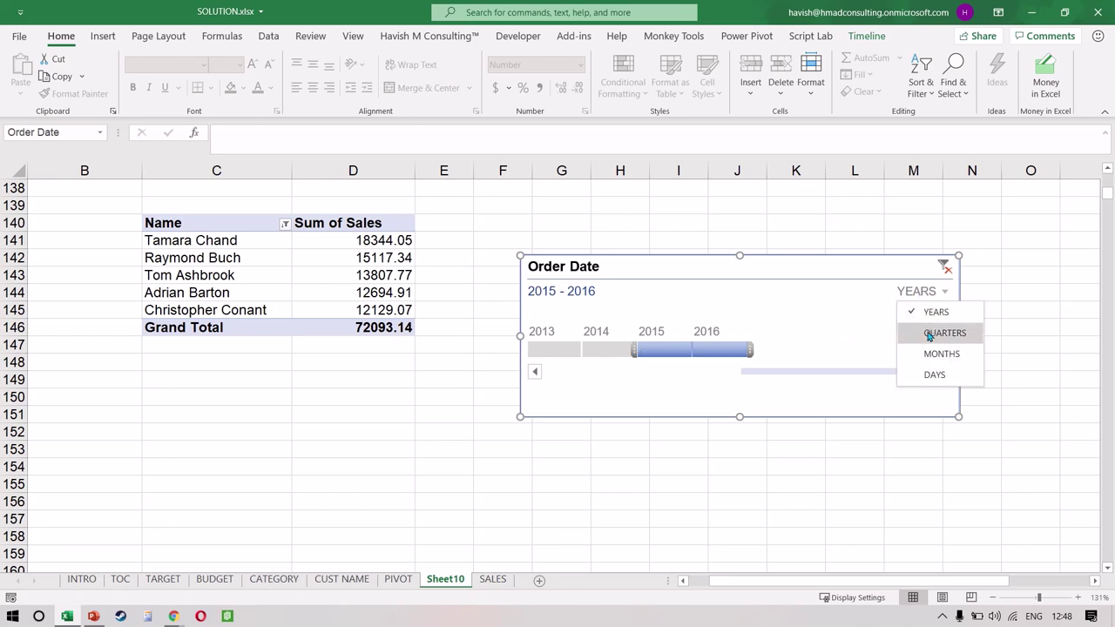
{"action": "left_click", "coordinate": [930, 333]}
{"action": "left_click_drag", "start_coordinate": [851, 375], "coordinate": [953, 371]}
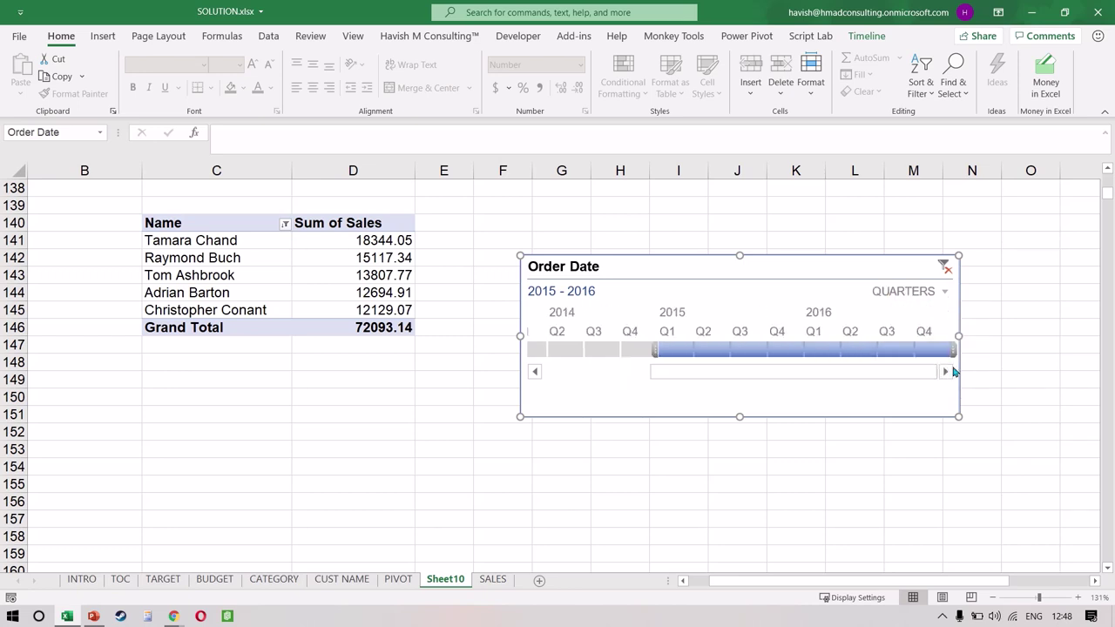
{"action": "left_click_drag", "start_coordinate": [655, 351], "coordinate": [842, 354]}
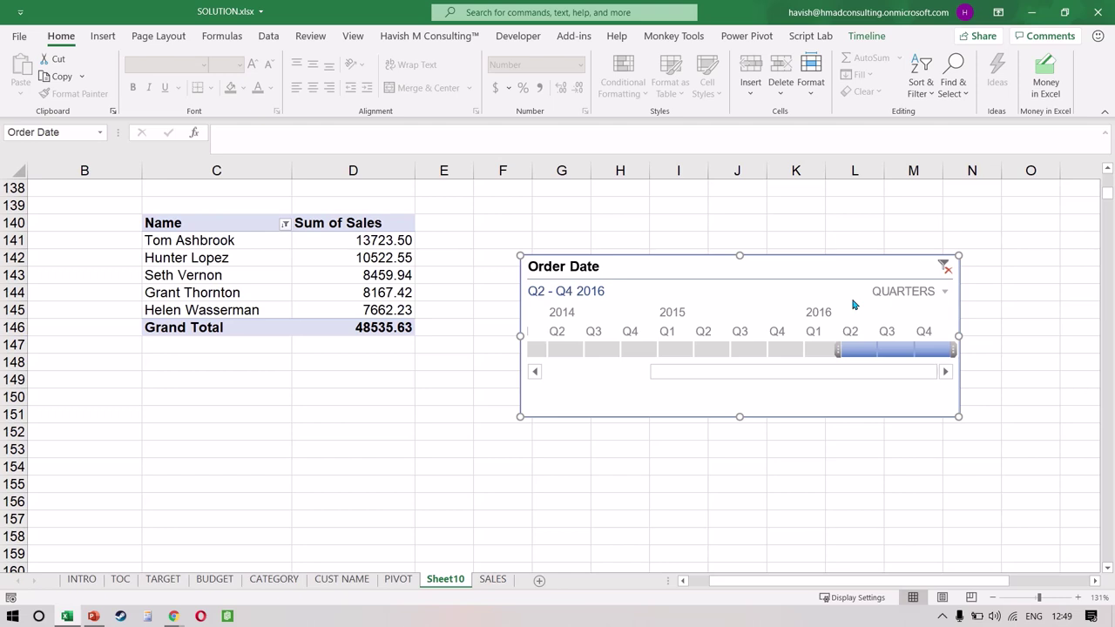
Try the dark grey timeline style on the Order Date timeline, settling on the dark orange one.
{"action": "left_click", "coordinate": [867, 35]}
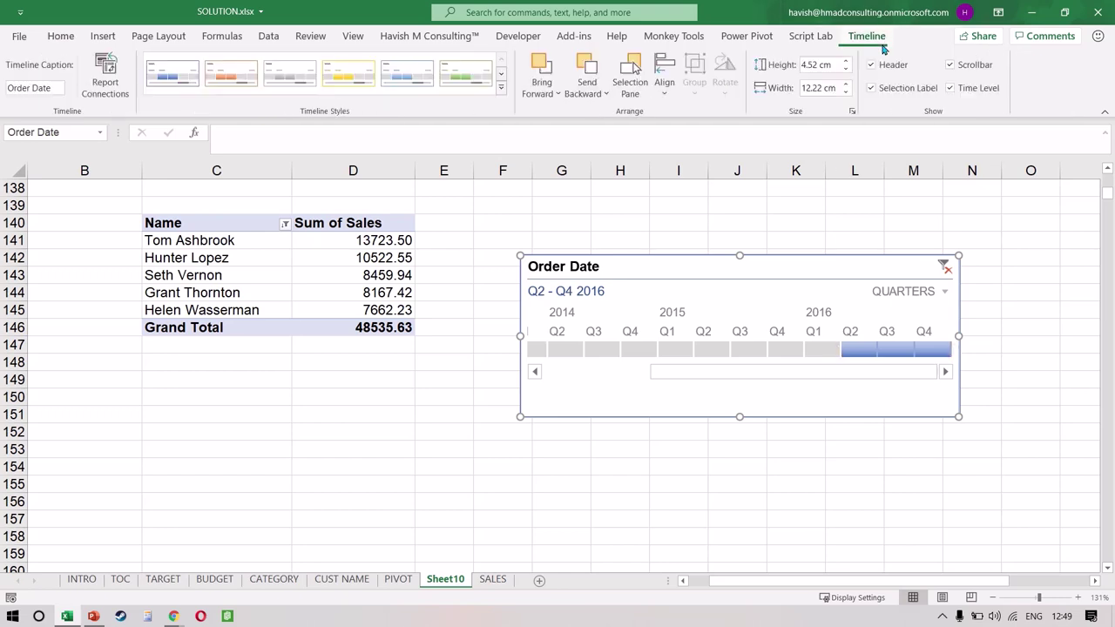
{"action": "left_click", "coordinate": [500, 87]}
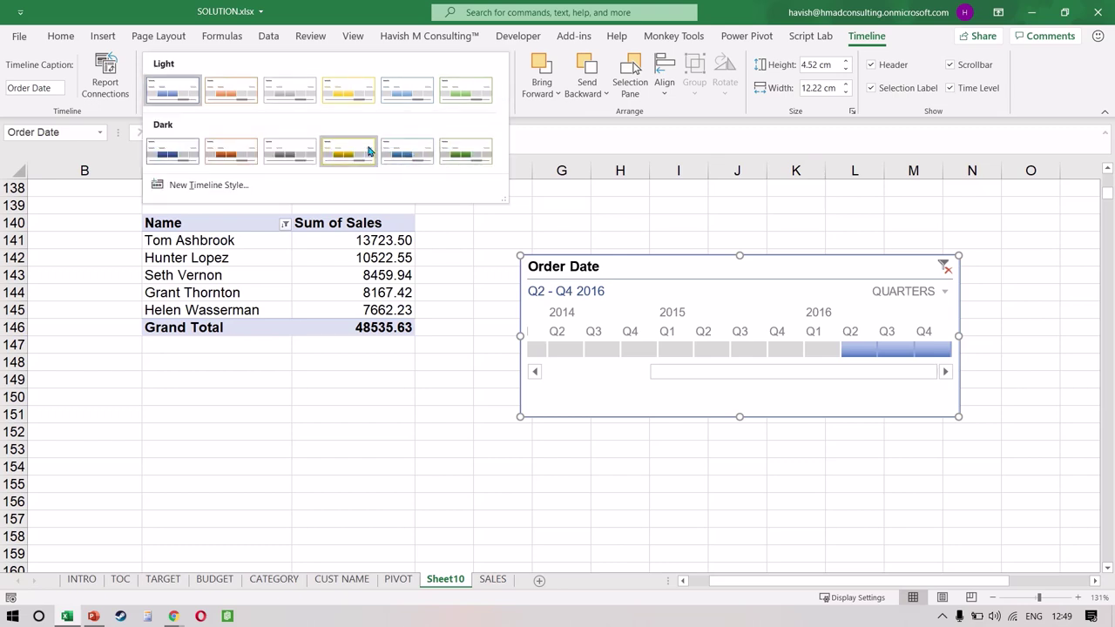
{"action": "left_click", "coordinate": [287, 151]}
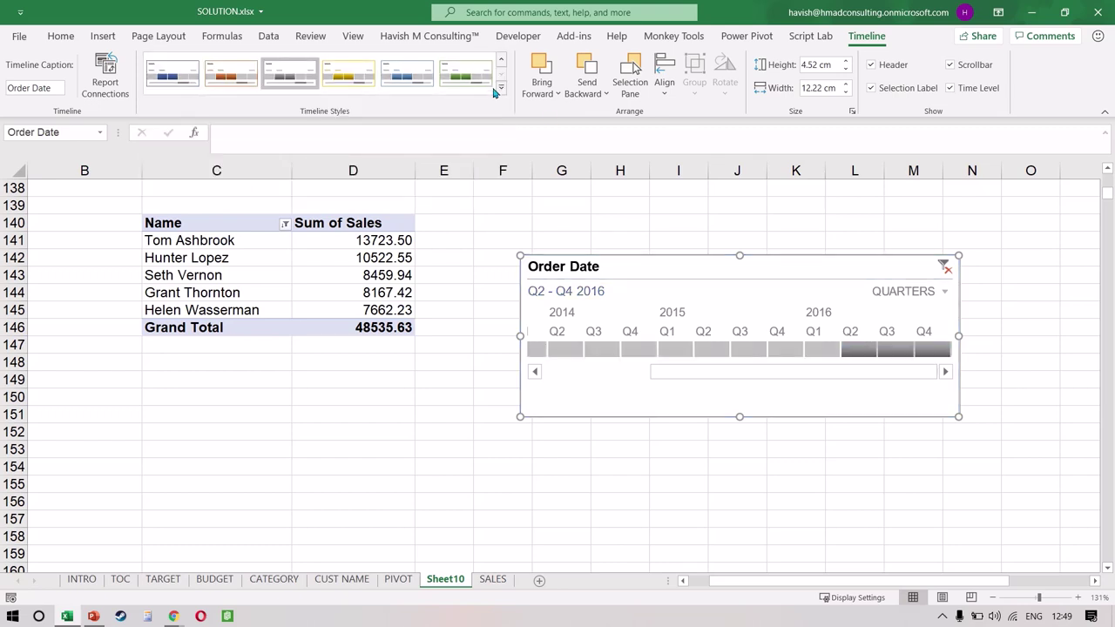
{"action": "left_click", "coordinate": [221, 75]}
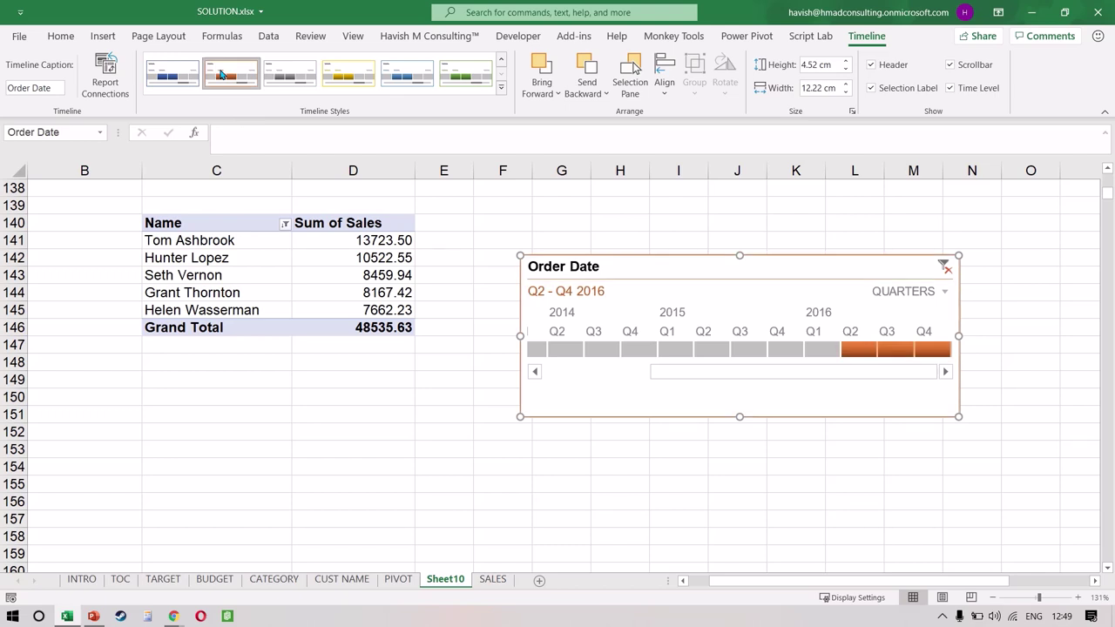
{"action": "left_click", "coordinate": [376, 519]}
Copy the timeline-filtered Name pivot at C140 to C157.
{"action": "left_click", "coordinate": [365, 274]}
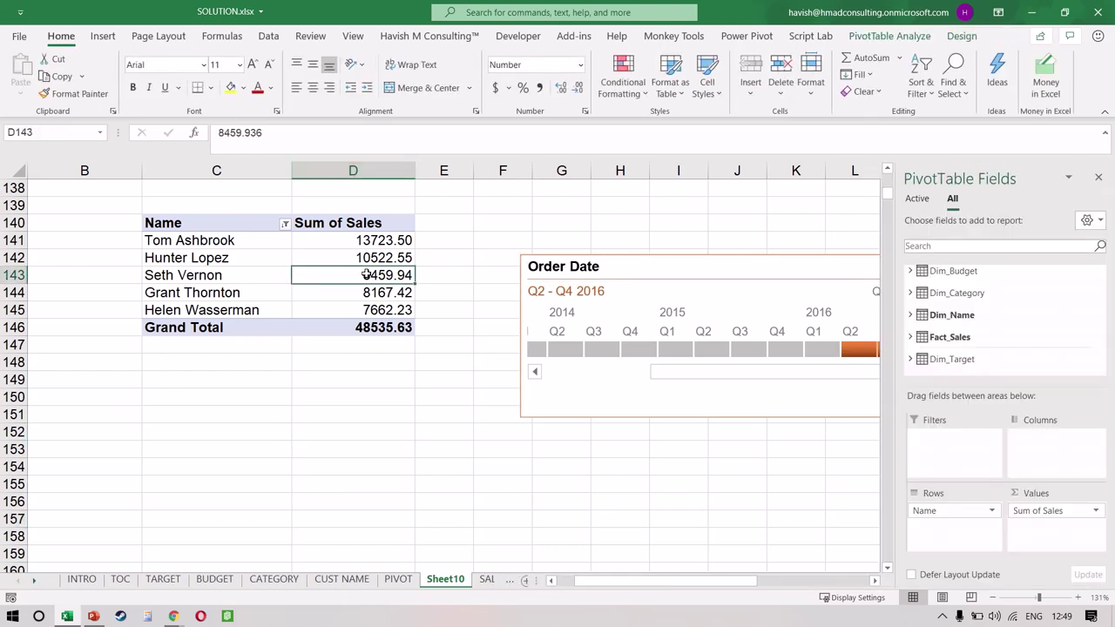
{"action": "key", "text": "ctrl+c"}
{"action": "key", "text": "Escape"}
{"action": "key", "text": "ctrl+a"}
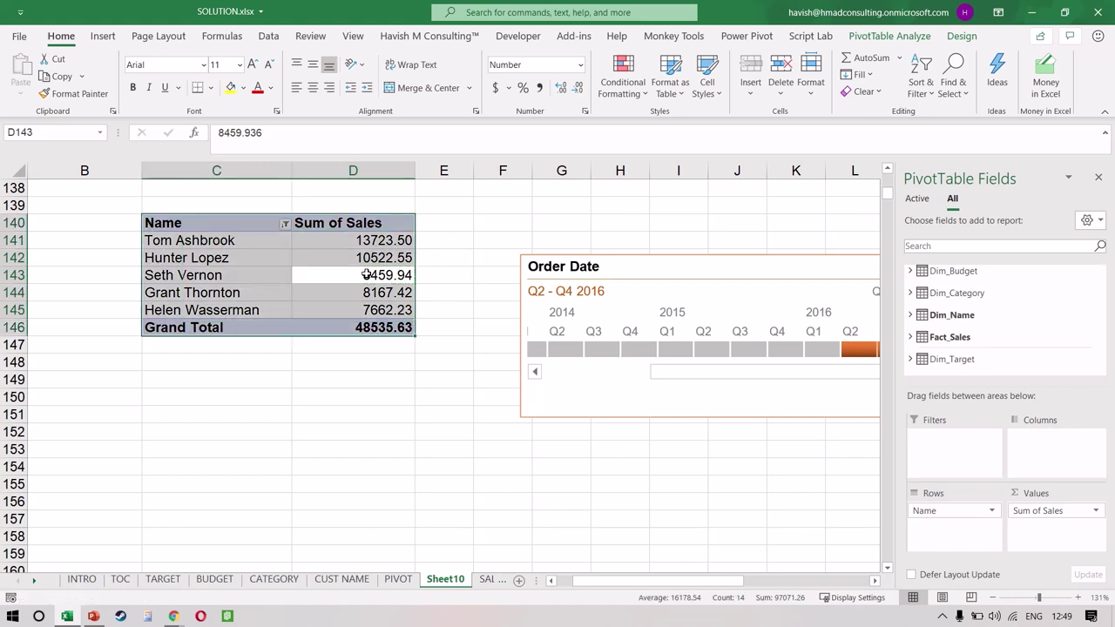
{"action": "key", "text": "ctrl+c"}
{"action": "key", "text": "Escape"}
{"action": "key", "text": "ctrl+c"}
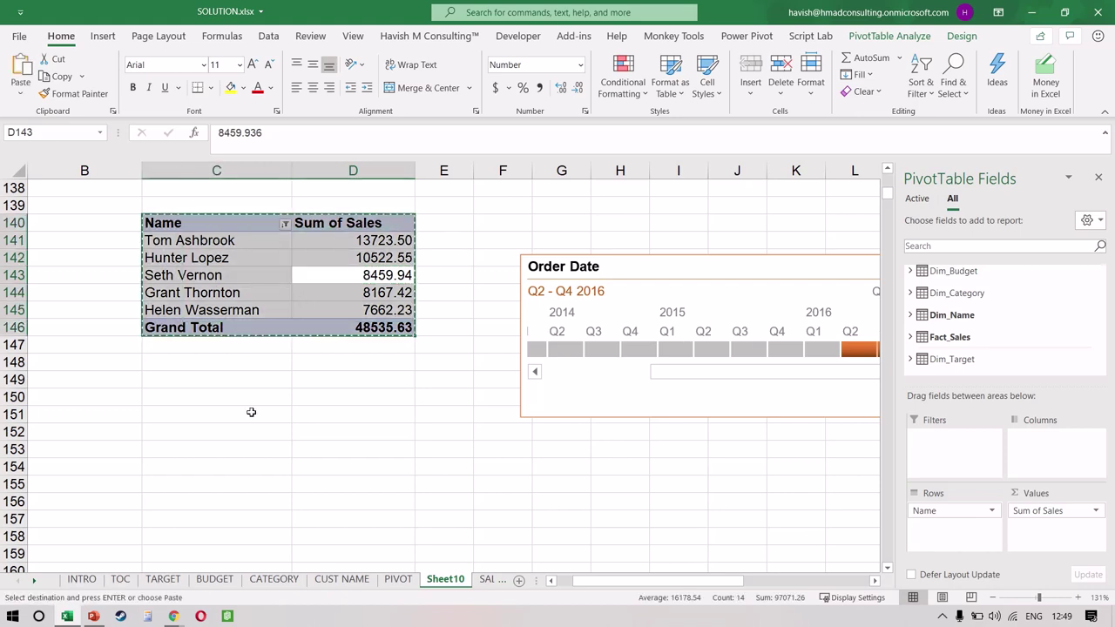
{"action": "left_click", "coordinate": [214, 520]}
{"action": "key", "text": "ctrl+v"}
{"action": "scroll", "coordinate": [214, 513], "scroll_direction": "down", "scroll_amount": 5}
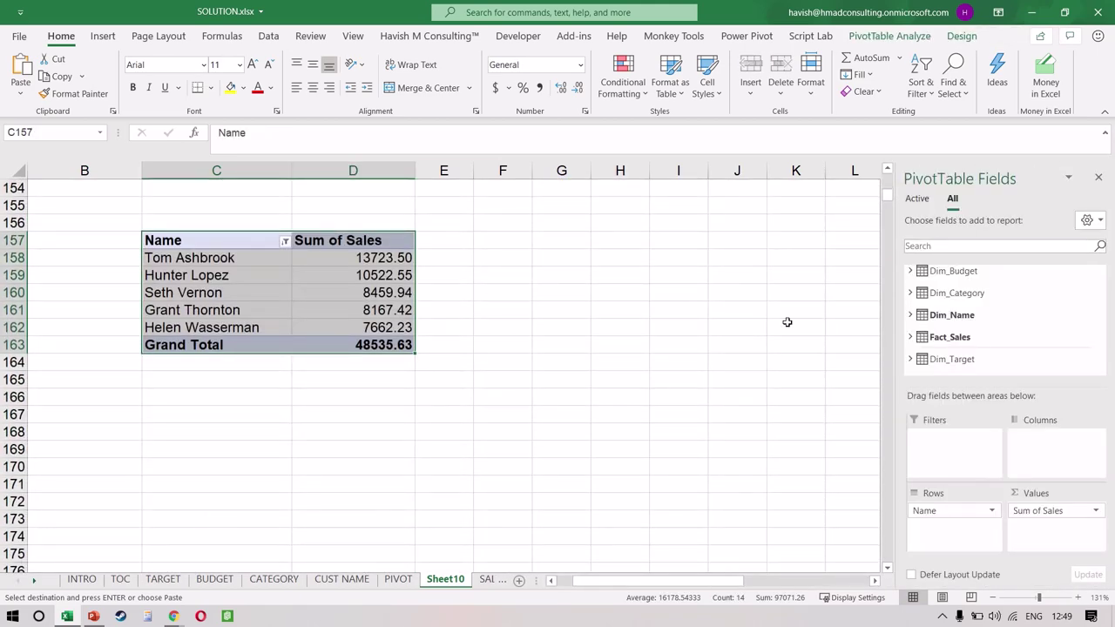
Replace Name with Category from Dim_Category as the row field of the pivot at C157.
{"action": "left_click", "coordinate": [960, 246]}
{"action": "type", "text": "ate"}
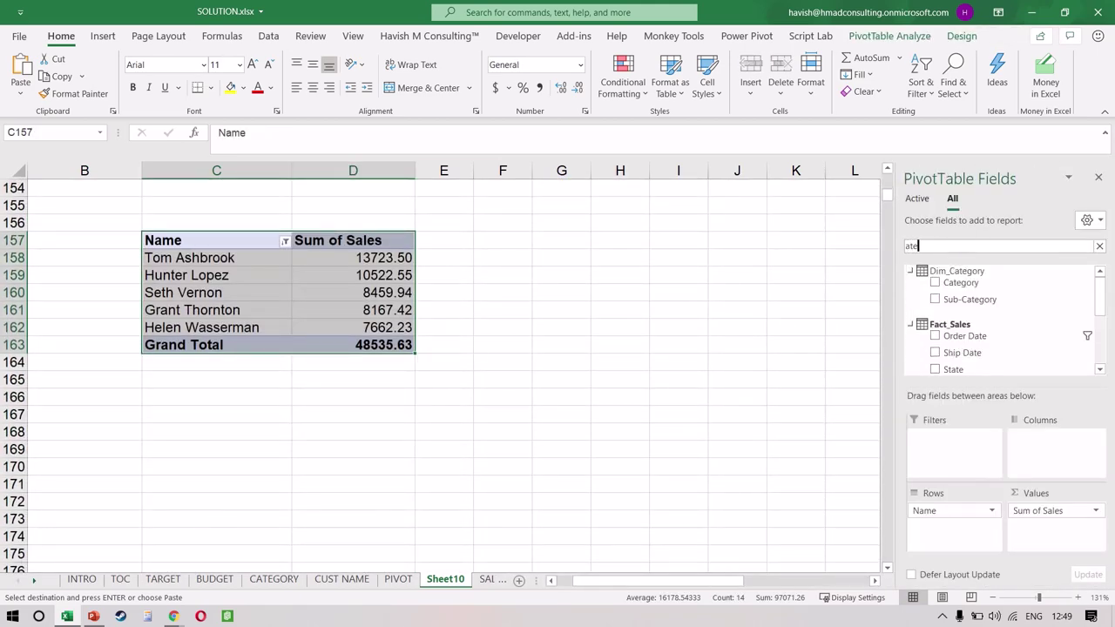
{"action": "left_click_drag", "start_coordinate": [958, 282], "coordinate": [991, 288]}
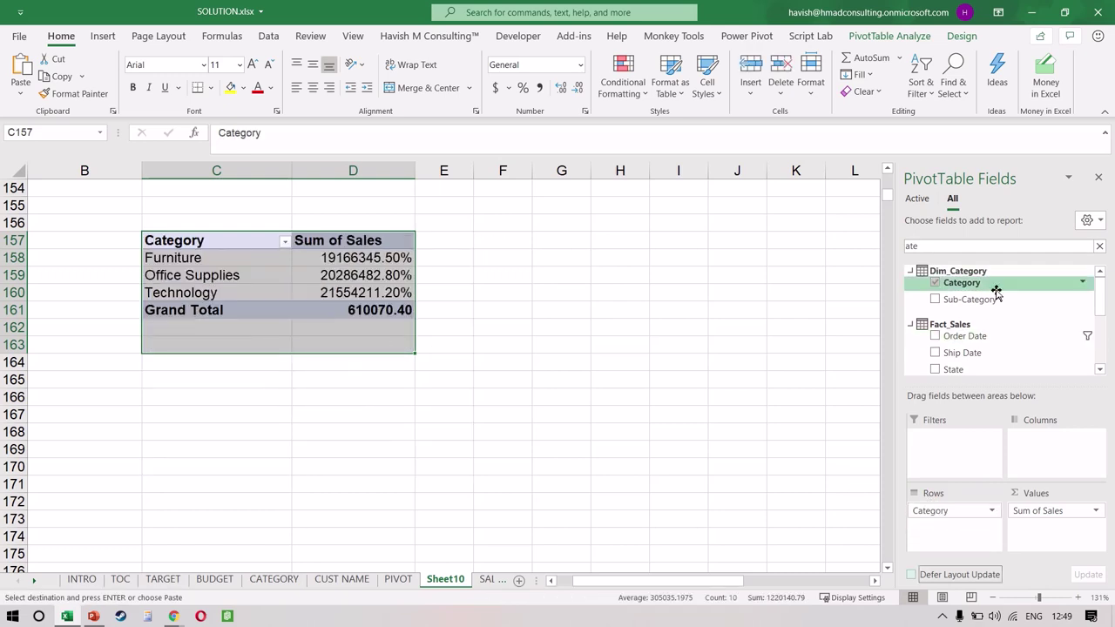
Find the Region field and add it from Fact_Sales as the column field of the Category pivot.
{"action": "left_click", "coordinate": [985, 246]}
{"action": "key", "text": "BackSpace"}
{"action": "key", "text": "BackSpace"}
{"action": "key", "text": "BackSpace"}
{"action": "type", "text": "reg"}
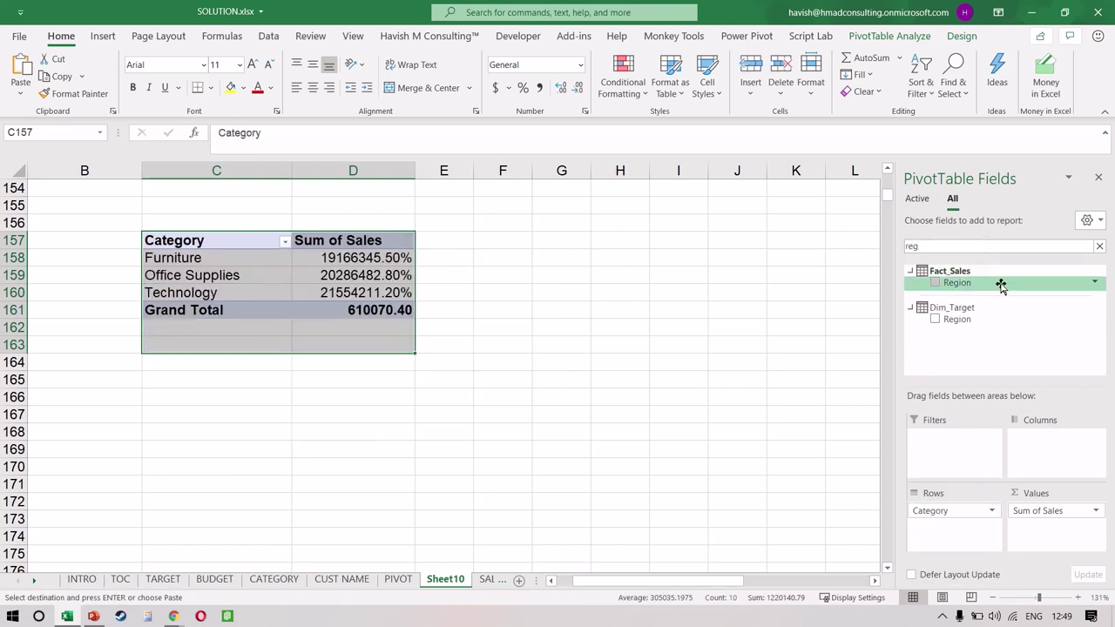
{"action": "left_click_drag", "start_coordinate": [1001, 286], "coordinate": [1056, 449]}
Set the Category by Region pivot's Show Values As option to No Calculation.
{"action": "left_click", "coordinate": [585, 313]}
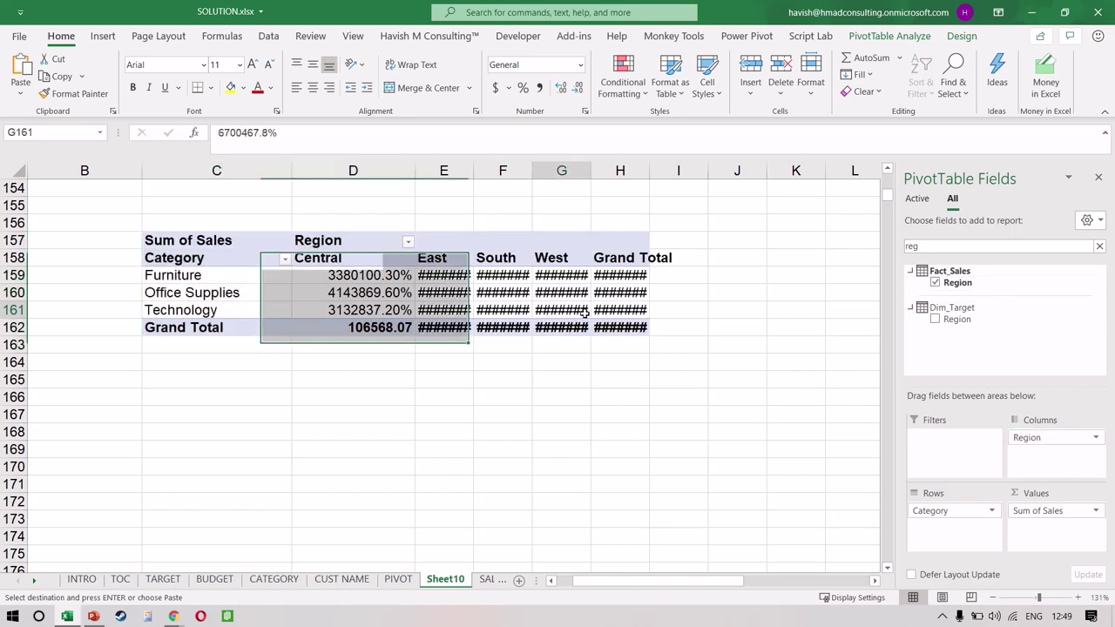
{"action": "right_click", "coordinate": [586, 314]}
{"action": "mouse_move", "coordinate": [676, 481]}
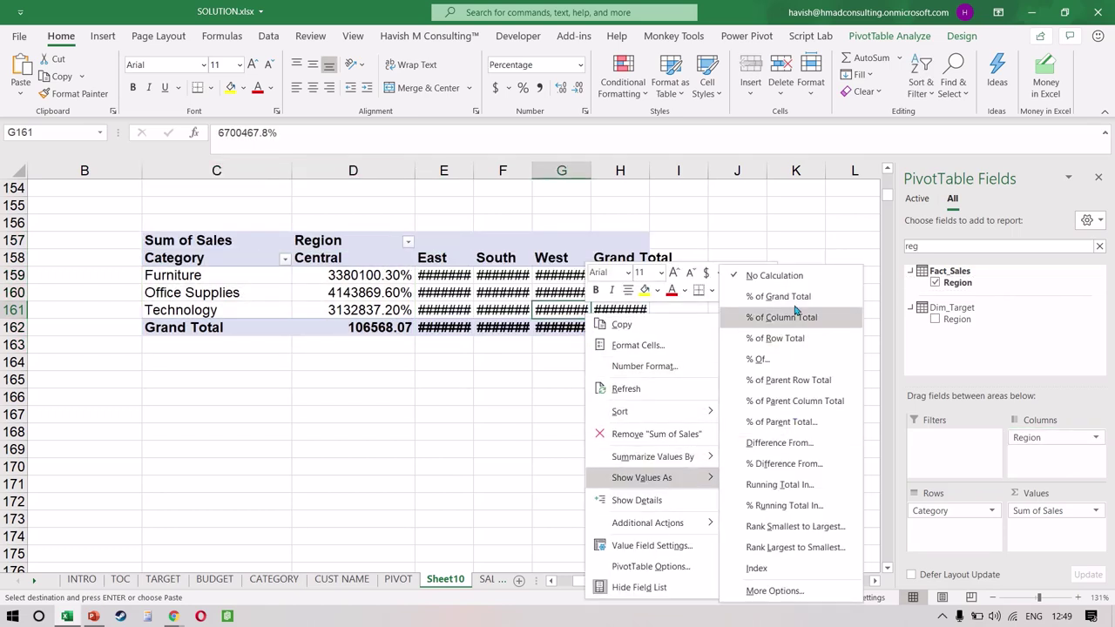
{"action": "left_click", "coordinate": [789, 277]}
Apply the Number format to the pivot's sales values and totals in D159:H162.
{"action": "left_click", "coordinate": [445, 286]}
{"action": "key", "text": "Left"}
{"action": "key", "text": "Up"}
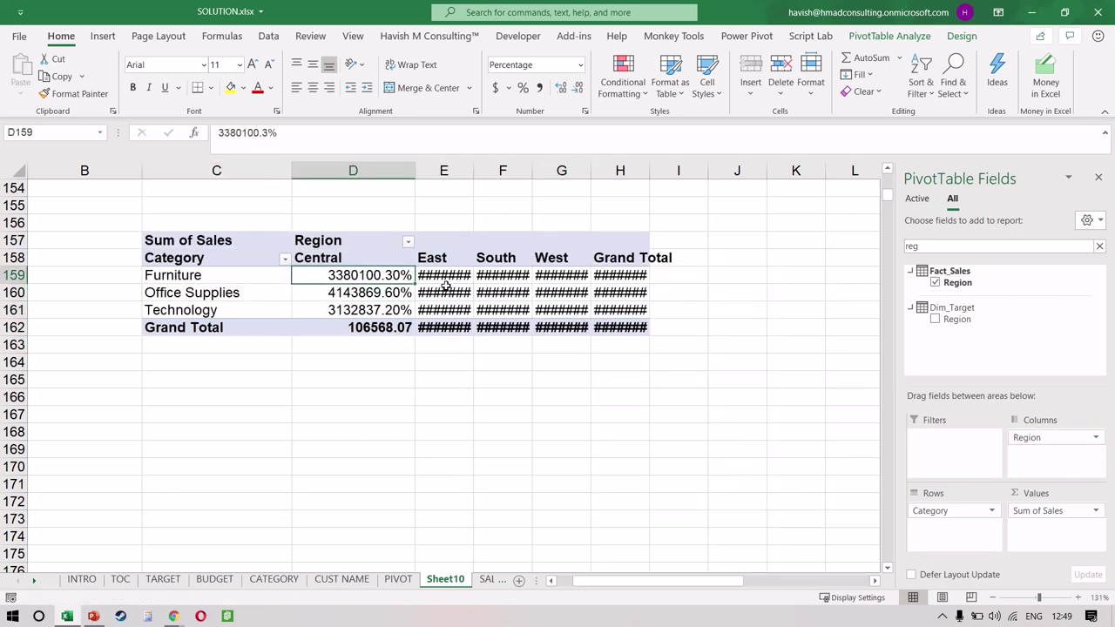
{"action": "key", "text": "ctrl+shift+Down"}
{"action": "key", "text": "ctrl+shift+Right"}
{"action": "key", "text": "alt+h"}
{"action": "key", "text": "n"}
{"action": "key", "text": "Down"}
{"action": "key", "text": "Return"}
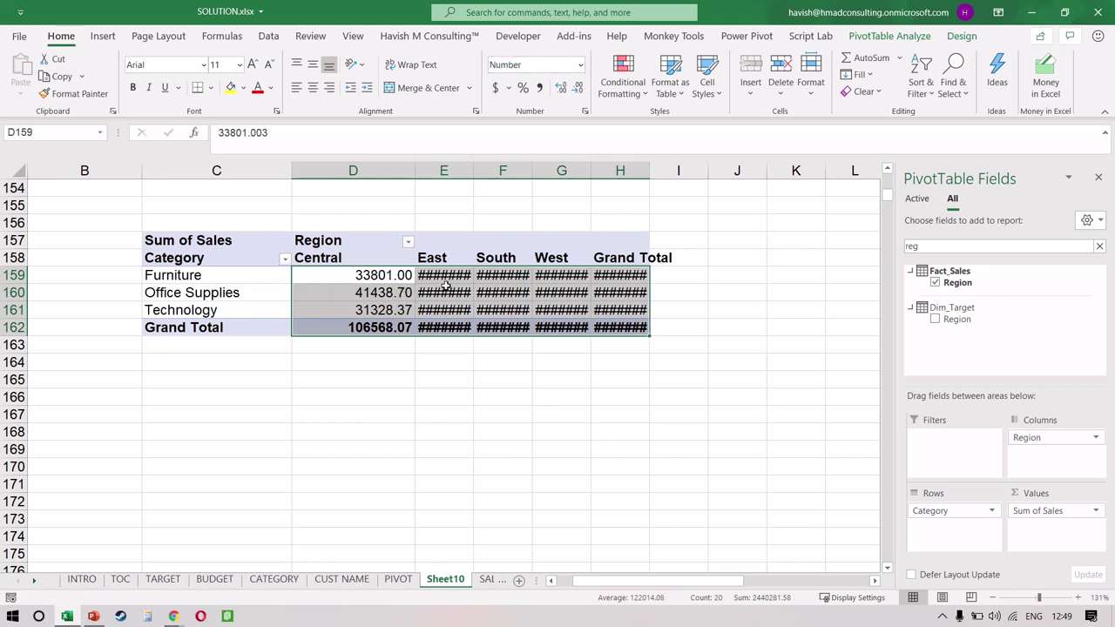
Autofit columns D to H to the selected pivot values.
{"action": "key", "text": "alt+h"}
{"action": "key", "text": "o"}
{"action": "key", "text": "i"}
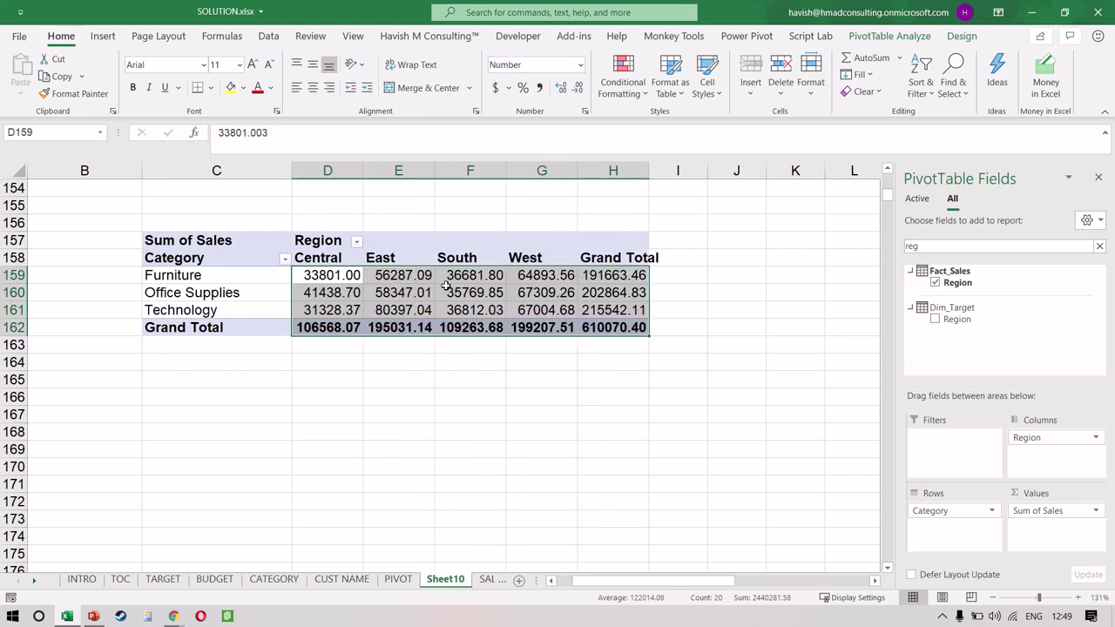
Remove both decimal places from the selected pivot values and fit column H to its Grand Total header.
{"action": "left_click", "coordinate": [580, 90]}
{"action": "left_click", "coordinate": [581, 91]}
{"action": "left_click", "coordinate": [570, 310]}
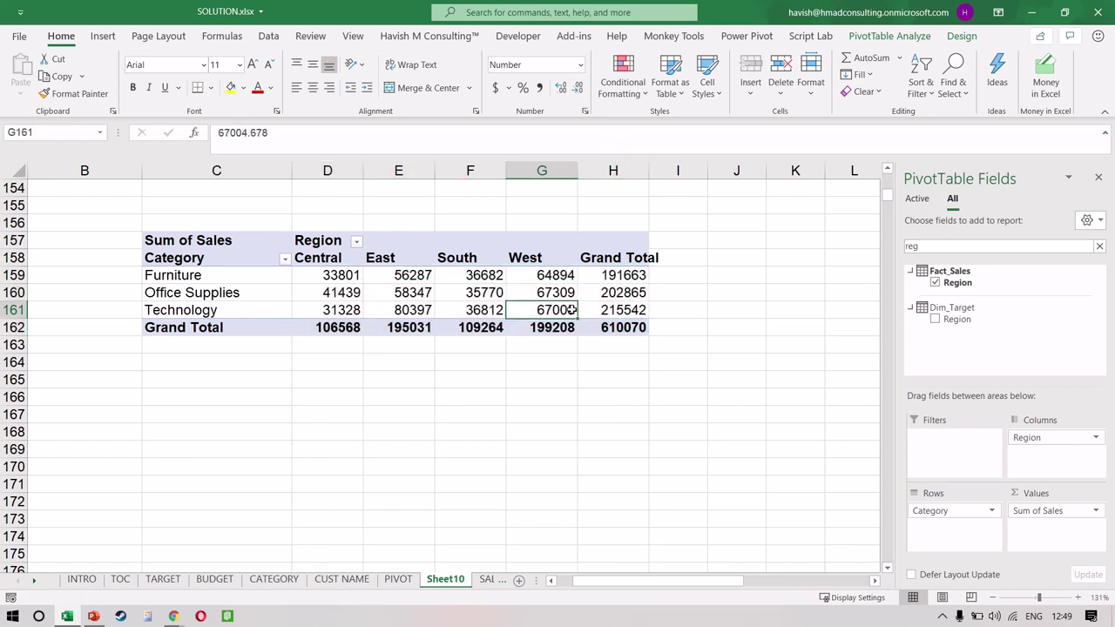
{"action": "mouse_move", "coordinate": [571, 310]}
{"action": "left_click", "coordinate": [353, 312]}
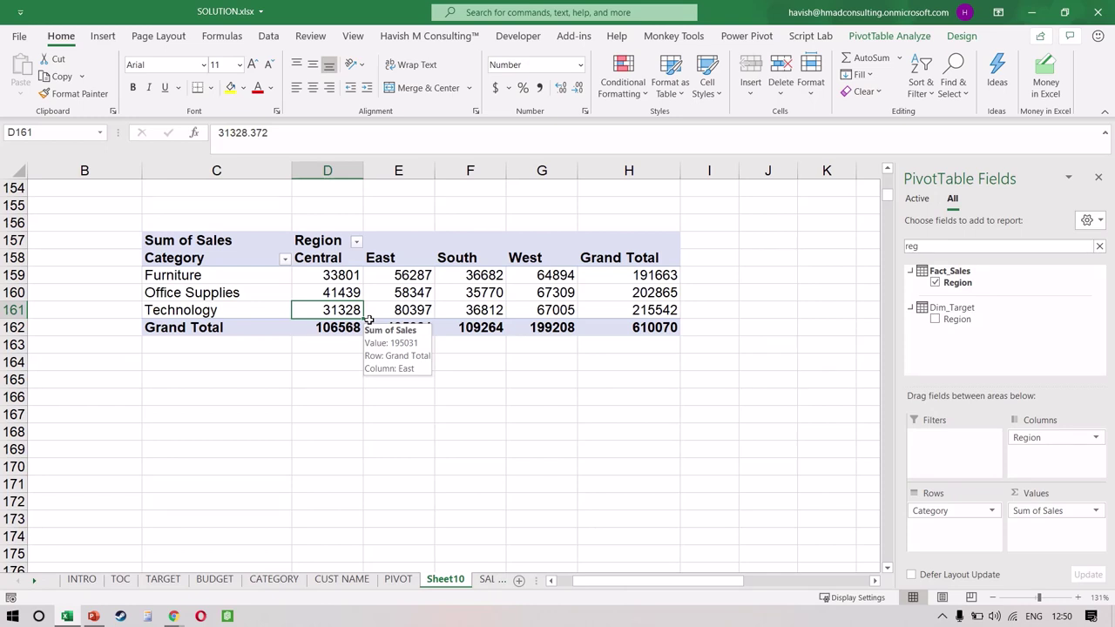
Turn on the Generate GetPivotData option for the Category by Region pivot.
{"action": "left_click", "coordinate": [902, 38]}
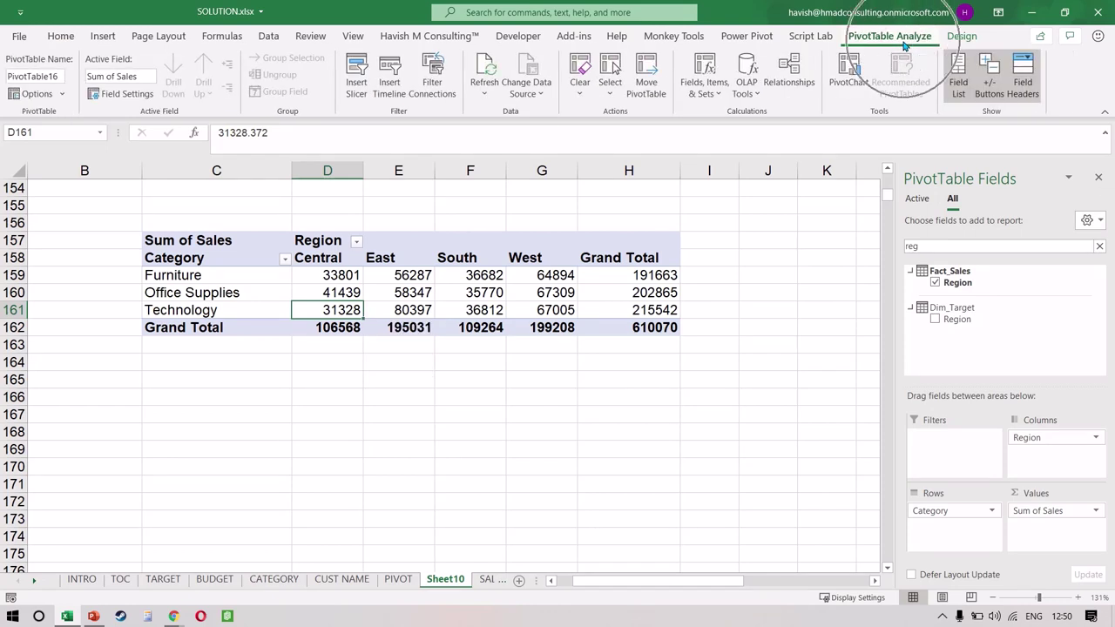
{"action": "left_click", "coordinate": [64, 96]}
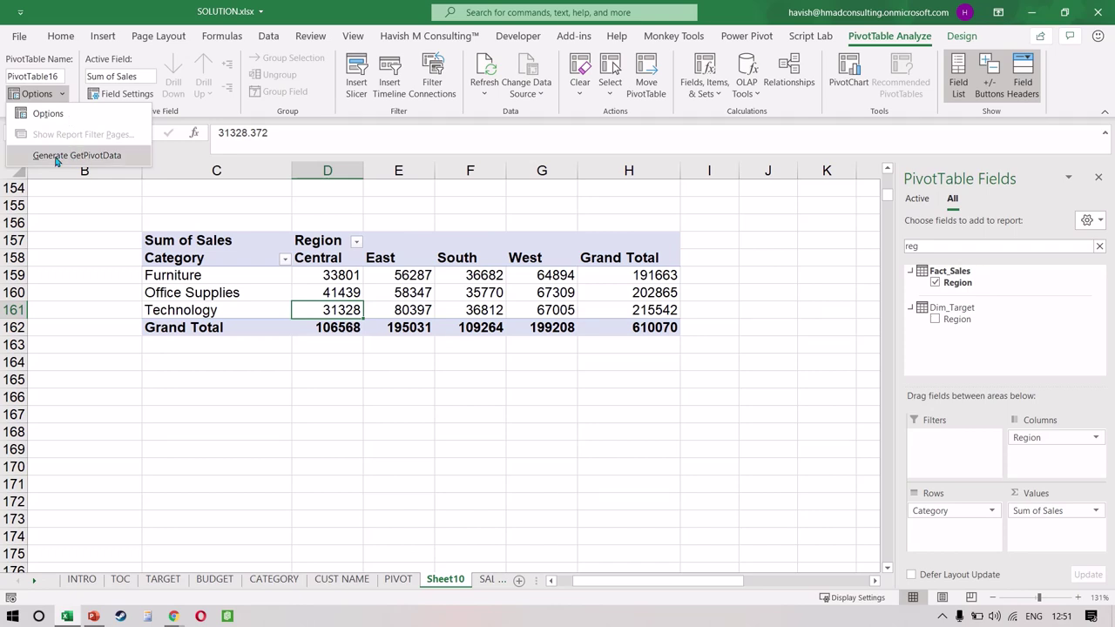
{"action": "left_click", "coordinate": [54, 159]}
{"action": "left_click", "coordinate": [65, 96]}
{"action": "key", "text": "Escape"}
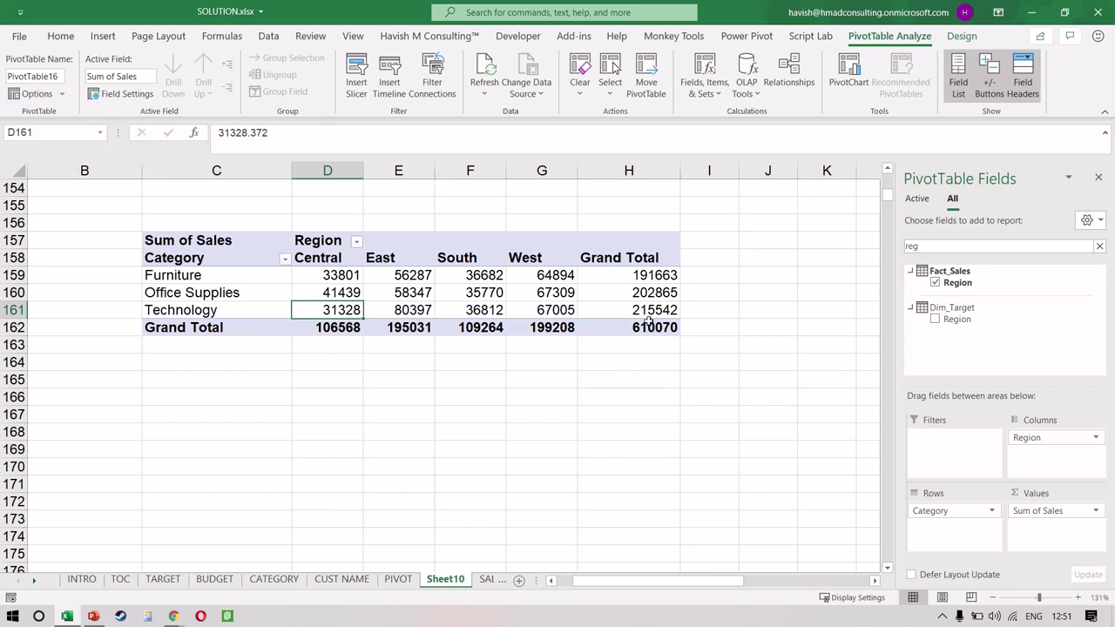
Enter the plain cell reference =g159 in L159 for Furniture sales in West.
{"action": "left_click", "coordinate": [786, 288]}
{"action": "key", "text": "Up"}
{"action": "key", "text": "Right"}
{"action": "key", "text": "Right"}
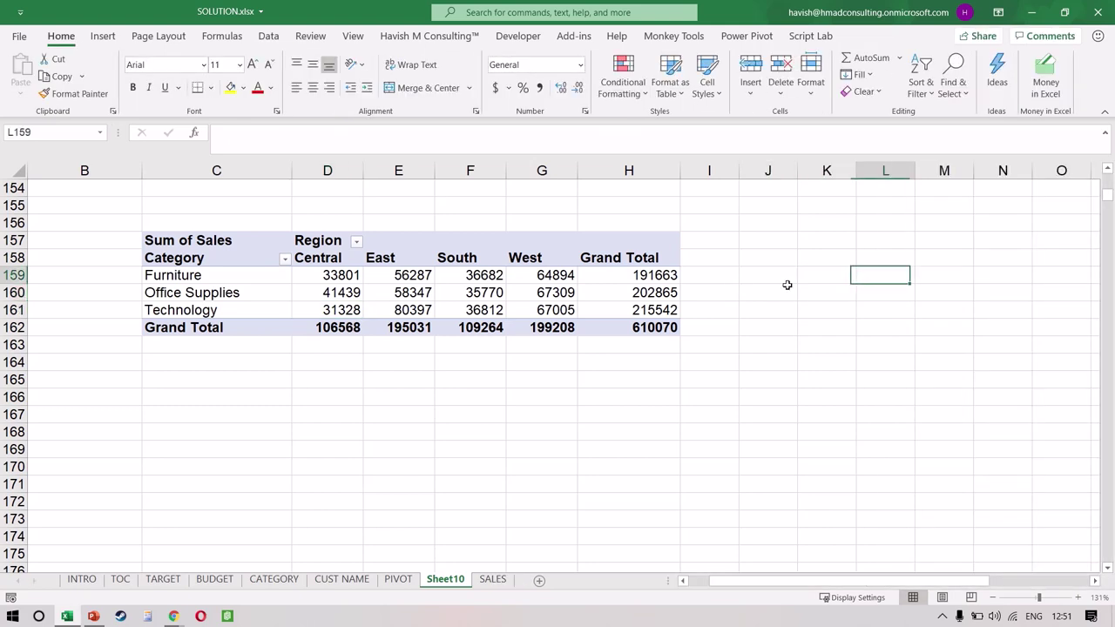
{"action": "type", "text": "="}
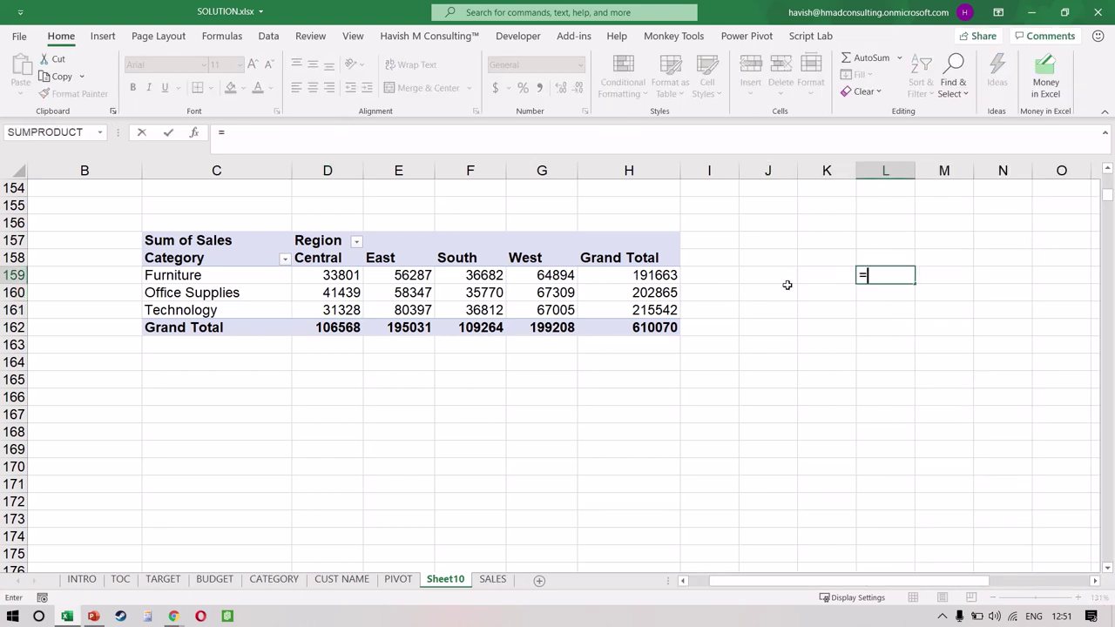
{"action": "type", "text": "g"}
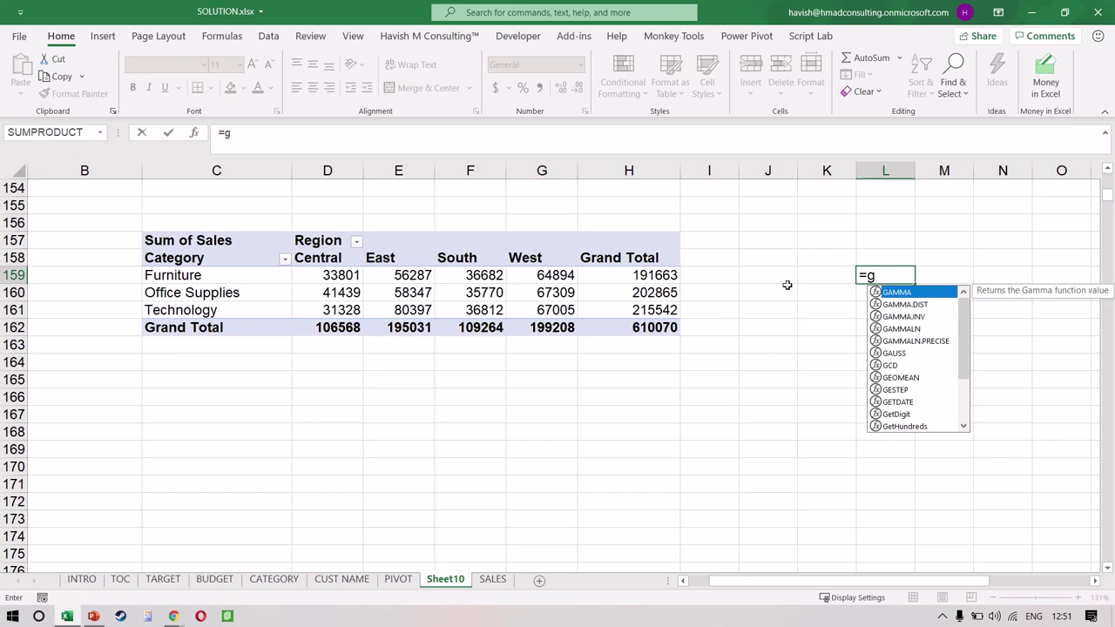
{"action": "type", "text": "159"}
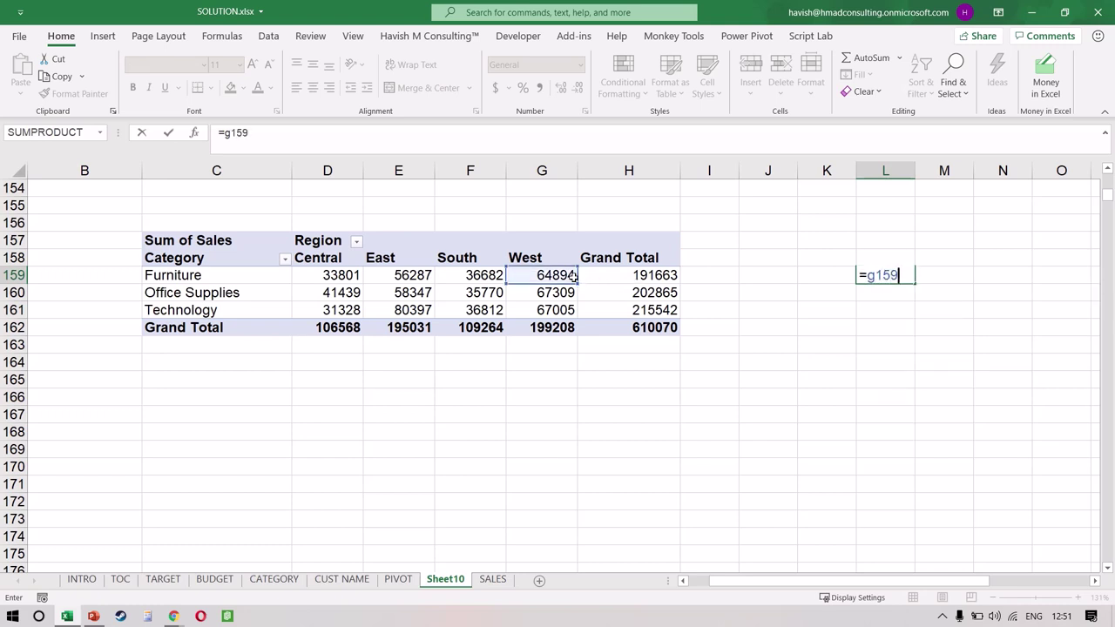
{"action": "key", "text": "ctrl+Return"}
Replace the formula in L159 with a GETPIVOTDATA reference generated from the pivot's Furniture West cell, G159.
{"action": "type", "text": "="}
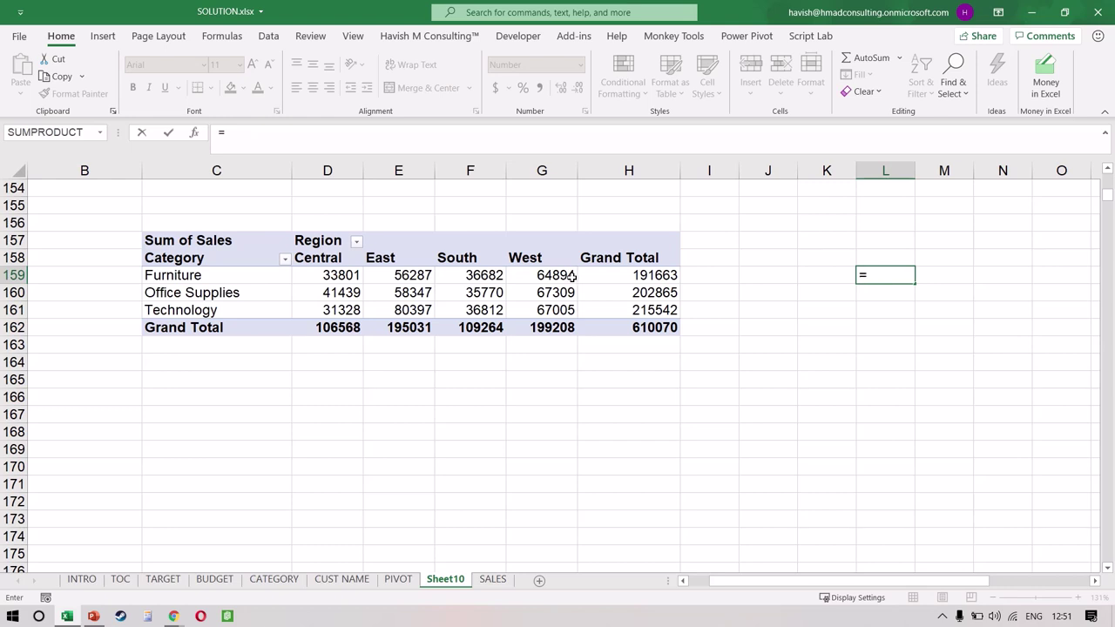
{"action": "left_click", "coordinate": [551, 275]}
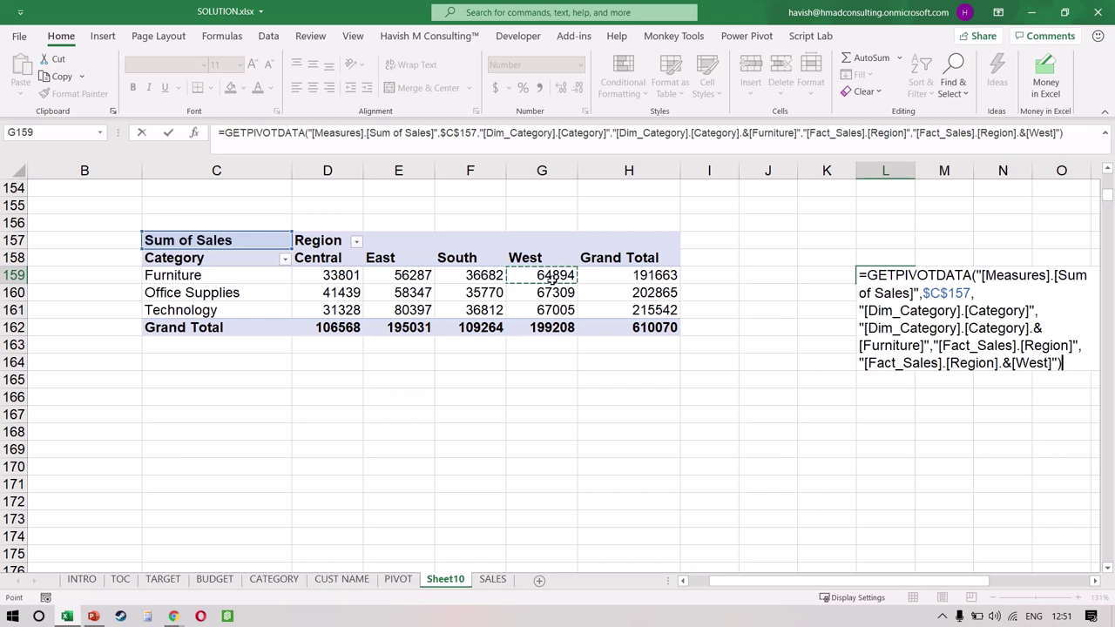
{"action": "key", "text": "Return"}
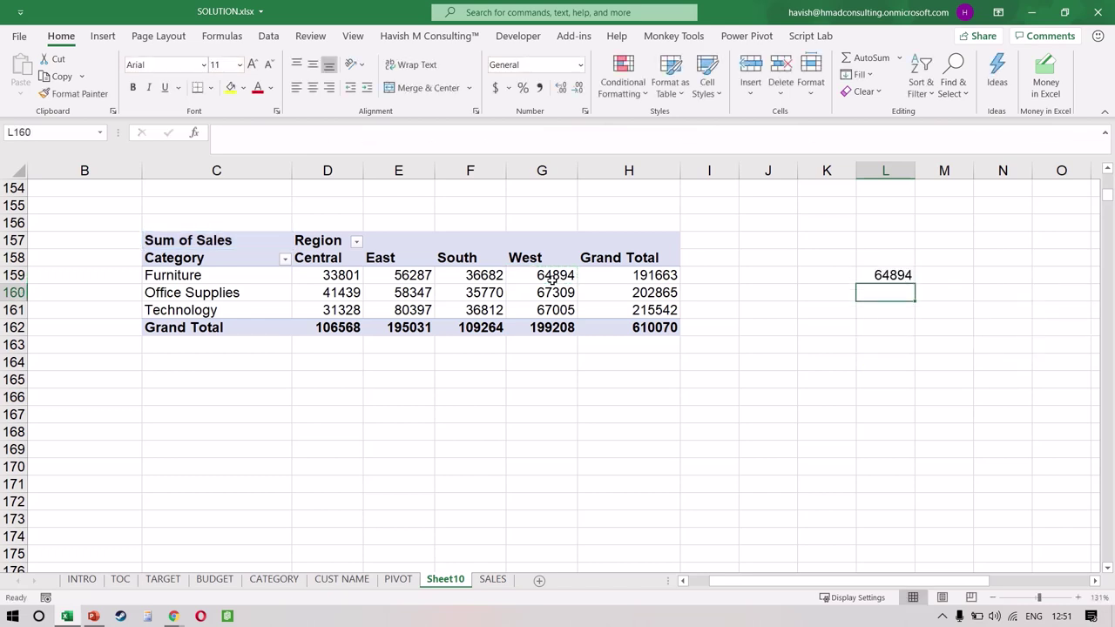
Edit the L159 formula so its pivot table argument $C$157 sits on its own line below "[Measures].[Sum of Sales]".
{"action": "scroll", "coordinate": [551, 279], "scroll_direction": "right", "scroll_amount": 1}
{"action": "scroll", "coordinate": [552, 279], "scroll_direction": "right", "scroll_amount": 2}
{"action": "key", "text": "Up"}
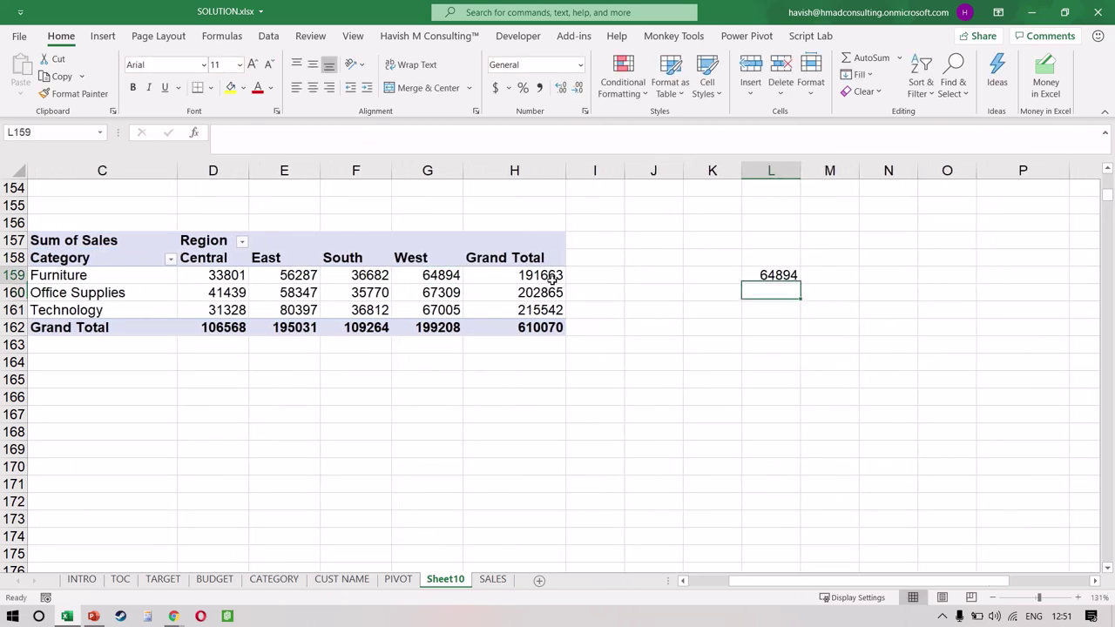
{"action": "key", "text": "F2"}
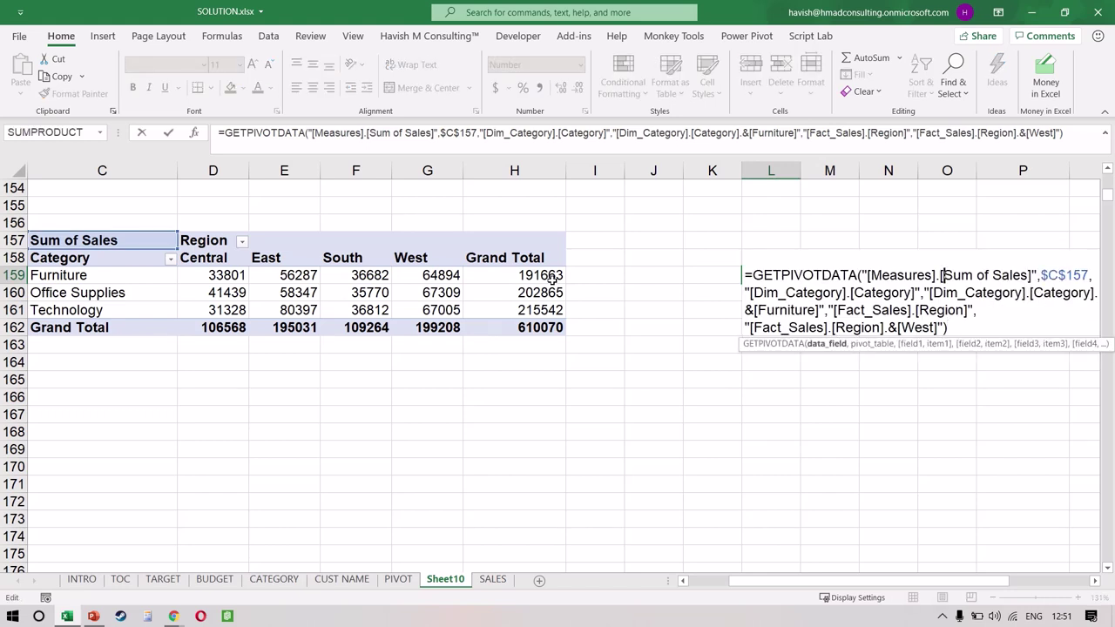
{"action": "key", "text": "Right"}
{"action": "key", "text": "Right"}
{"action": "key", "text": "Right"}
{"action": "key", "text": "Right"}
{"action": "key", "text": "Right"}
{"action": "key", "text": "Right"}
{"action": "key", "text": "Right"}
{"action": "key", "text": "Right"}
{"action": "key", "text": "Right"}
{"action": "key", "text": "Right"}
{"action": "key", "text": "Right"}
{"action": "key", "text": "Right"}
{"action": "key", "text": "Right"}
{"action": "key", "text": "Right"}
{"action": "key", "text": "Right"}
{"action": "key", "text": "alt+Return"}
{"action": "key", "text": "shift+Right"}
{"action": "key", "text": "shift+Right"}
{"action": "key", "text": "shift+Right"}
{"action": "key", "text": "shift+Right"}
{"action": "key", "text": "shift+Right"}
{"action": "key", "text": "shift+Right"}
{"action": "key", "text": "shift+Right"}
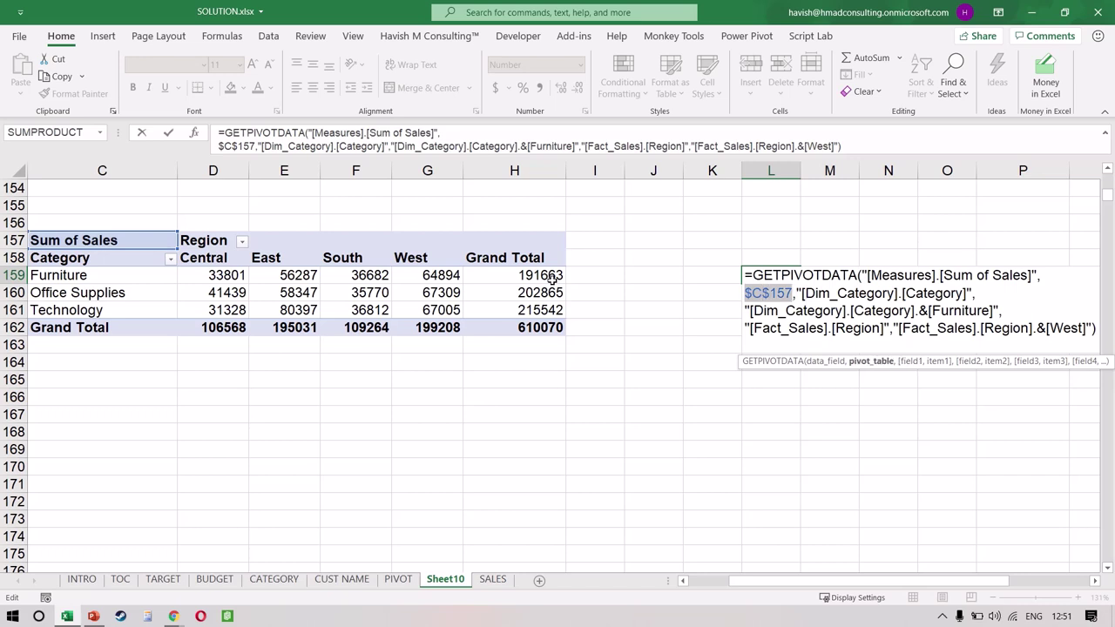
{"action": "key", "text": "Right"}
{"action": "key", "text": "alt+Return"}
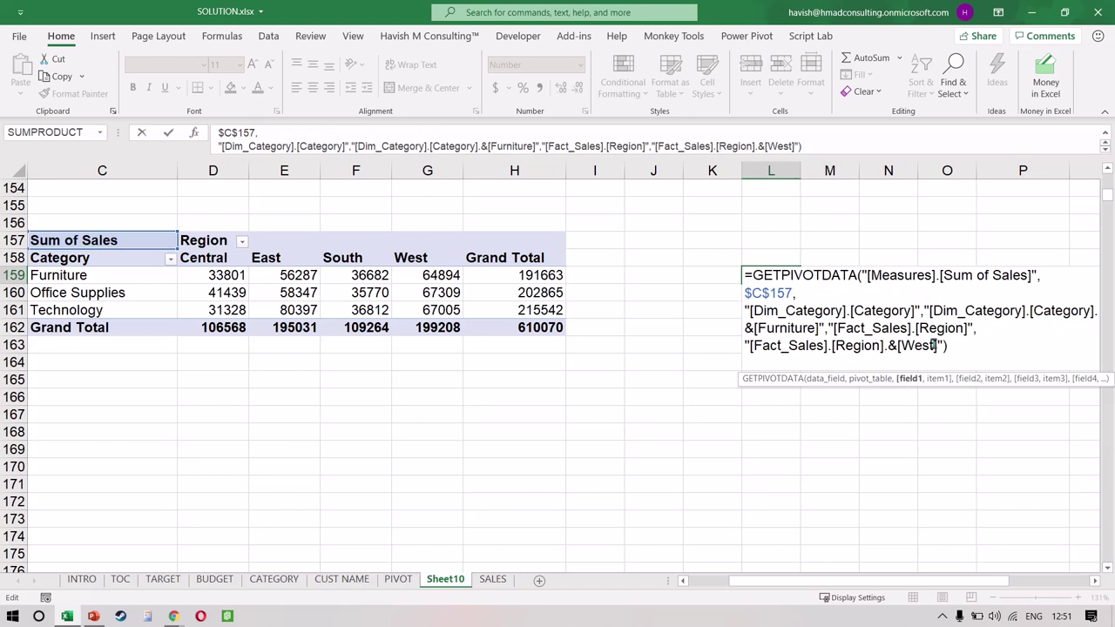
Insert two line breaks before the "[Fact_Sales].[Region]" field argument to separate it from the category arguments.
{"action": "left_click", "coordinate": [975, 310]}
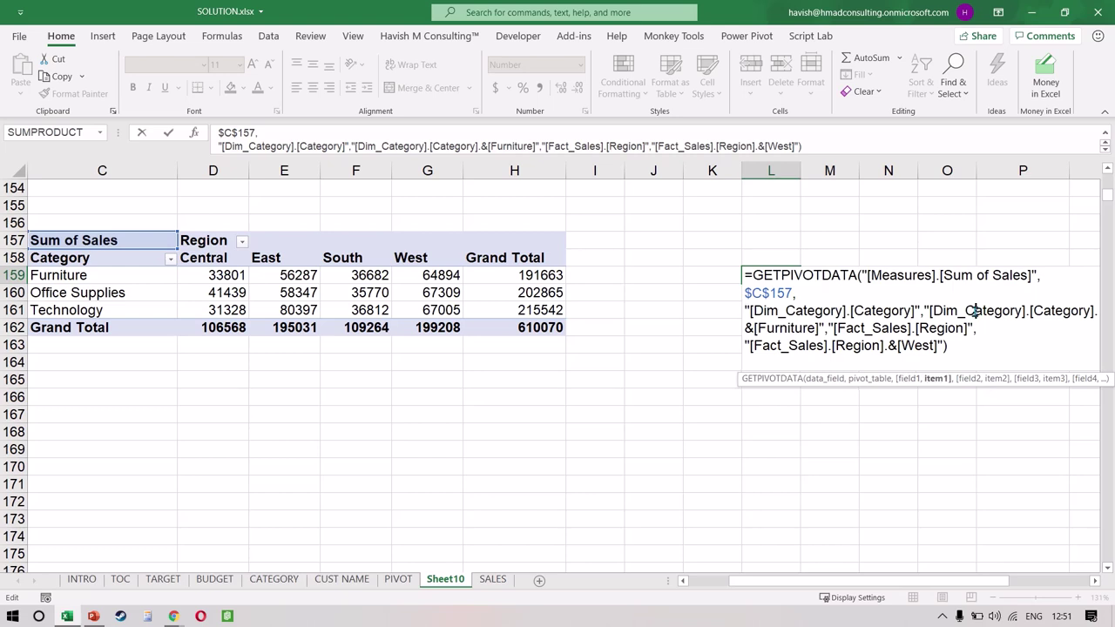
{"action": "left_click", "coordinate": [976, 310]}
{"action": "key", "text": "ctrl+Left"}
{"action": "key", "text": "ctrl+Left"}
{"action": "key", "text": "ctrl+Left"}
{"action": "key", "text": "ctrl+Left"}
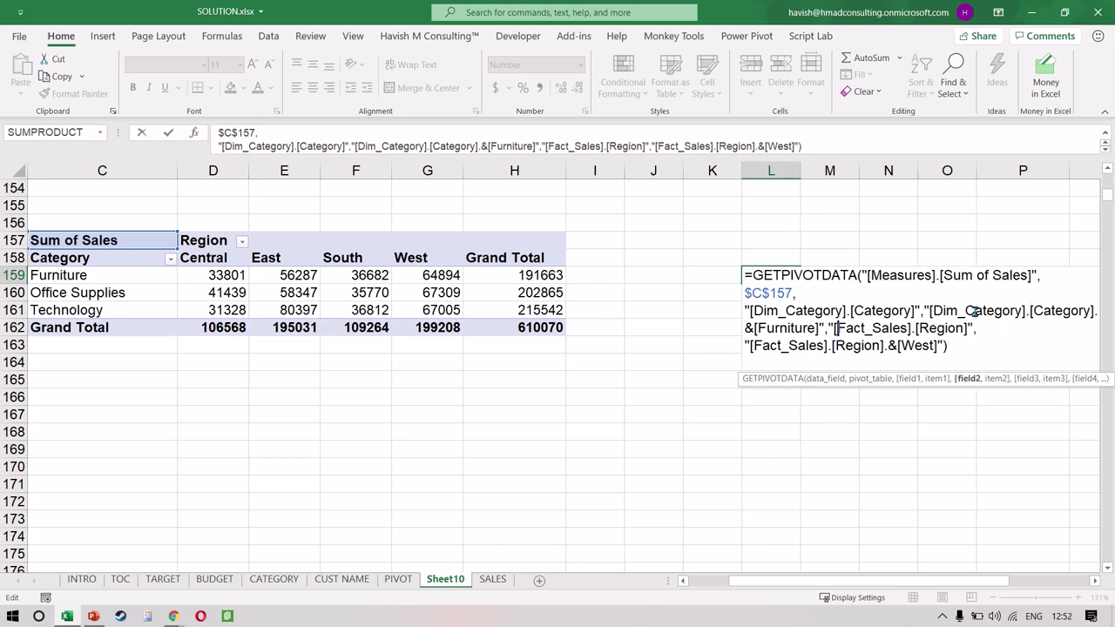
{"action": "key", "text": "Left"}
{"action": "key", "text": "alt+Return"}
{"action": "key", "text": "alt+Return"}
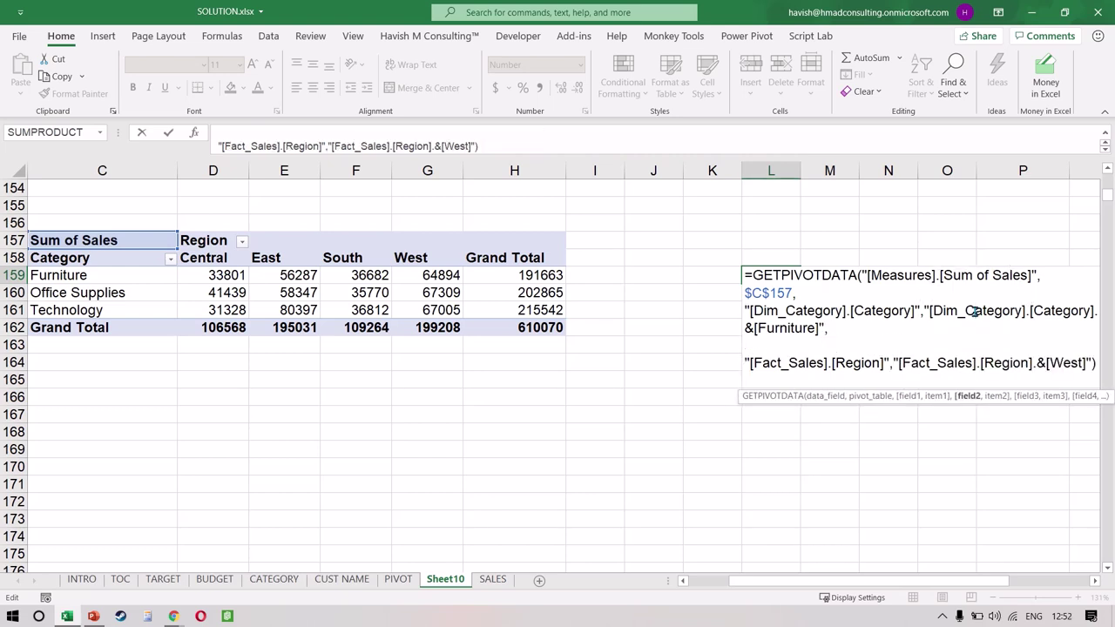
Break the formula so the "[Fact_Sales].[Region].&[West]" item argument starts on its own line.
{"action": "key", "text": "ctrl+Right"}
{"action": "key", "text": "ctrl+Right"}
{"action": "key", "text": "ctrl+Right"}
{"action": "key", "text": "ctrl+Right"}
{"action": "key", "text": "ctrl+Right"}
{"action": "key", "text": "ctrl+Left"}
{"action": "key", "text": "Left"}
{"action": "key", "text": "Left"}
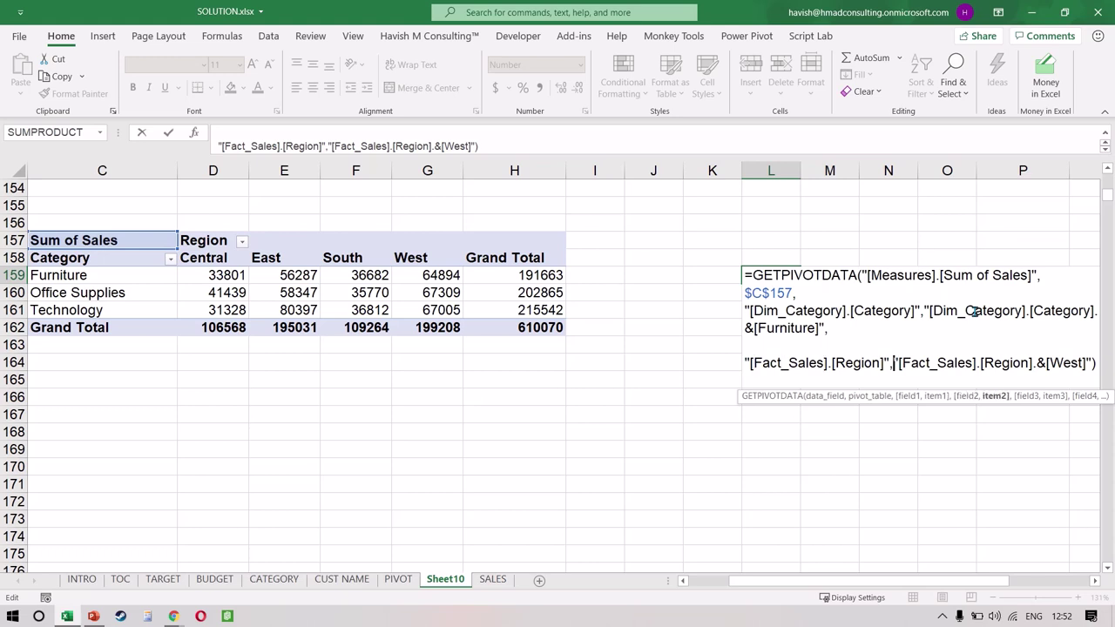
{"action": "key", "text": "alt+Return"}
Break the formula so the "[Dim_Category].[Category].&[Furniture]" item argument starts on its own line.
{"action": "key", "text": "Up"}
{"action": "key", "text": "Up"}
{"action": "key", "text": "Up"}
{"action": "key", "text": "ctrl+Left"}
{"action": "key", "text": "ctrl+Left"}
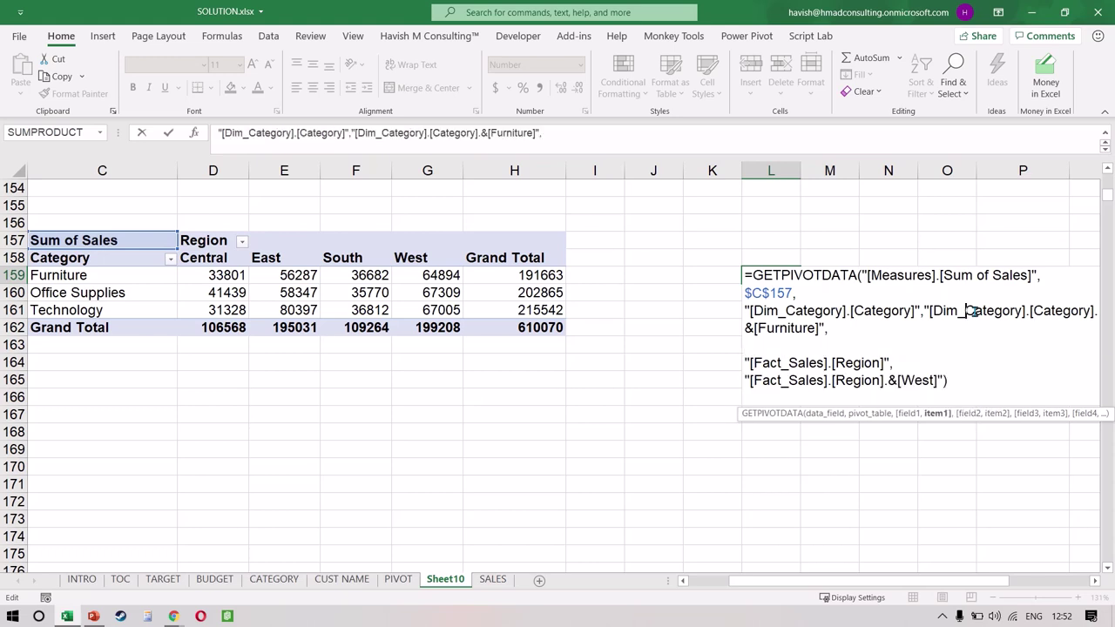
{"action": "key", "text": "ctrl+Left"}
{"action": "key", "text": "Left"}
{"action": "key", "text": "Left"}
{"action": "key", "text": "alt+Return"}
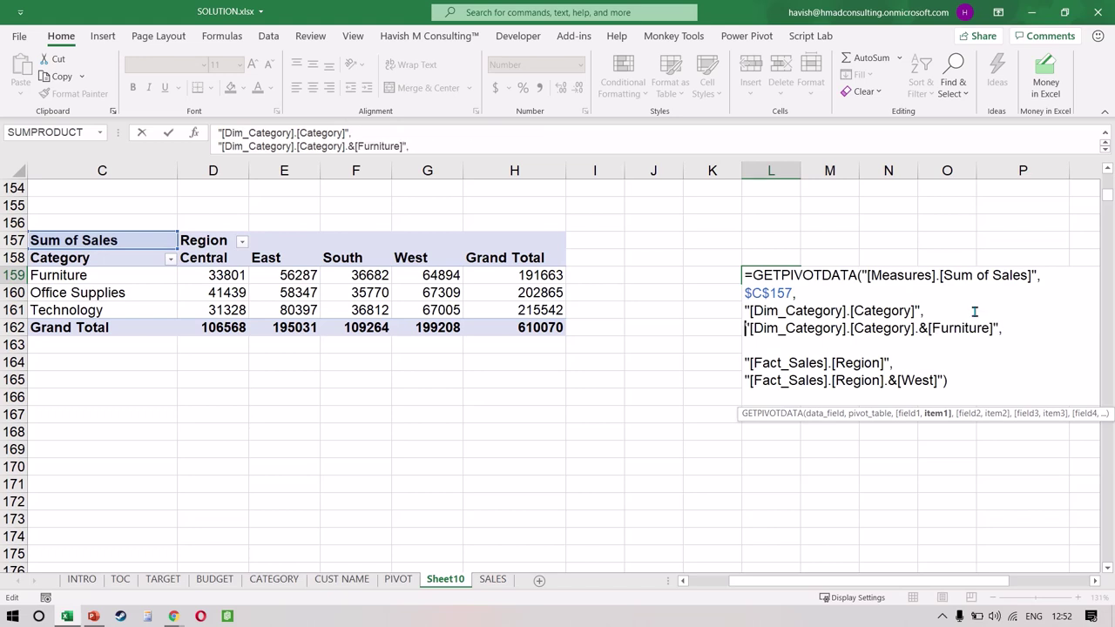
Highlight the Category and Region field and item arguments one after another, and commit the reformatted formula in L159.
{"action": "key", "text": "Up"}
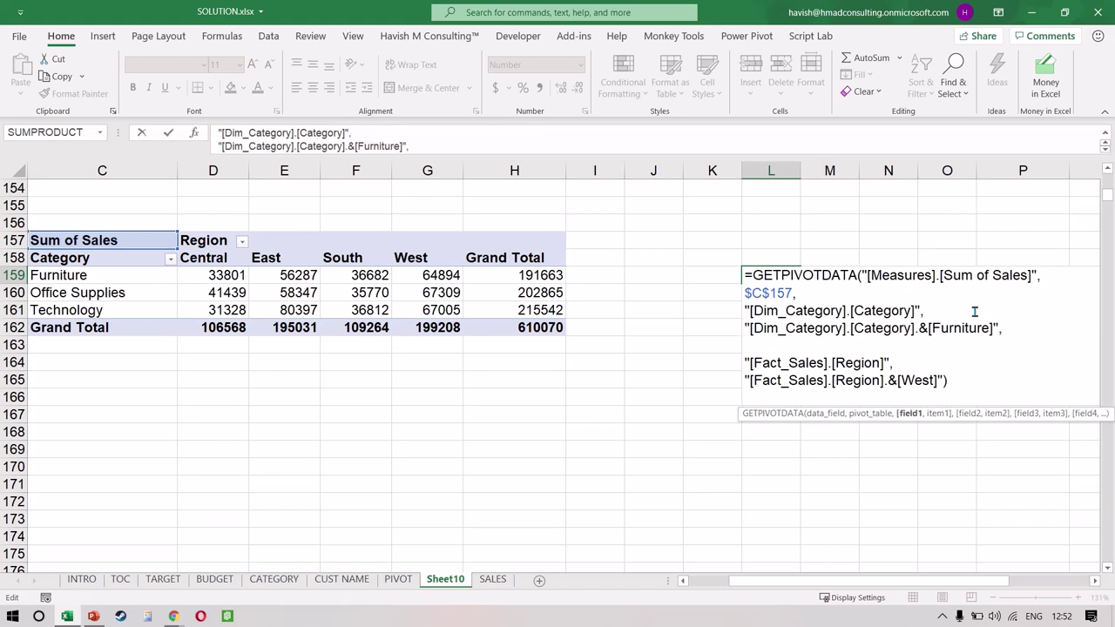
{"action": "key", "text": "shift+End"}
{"action": "key", "text": "Right"}
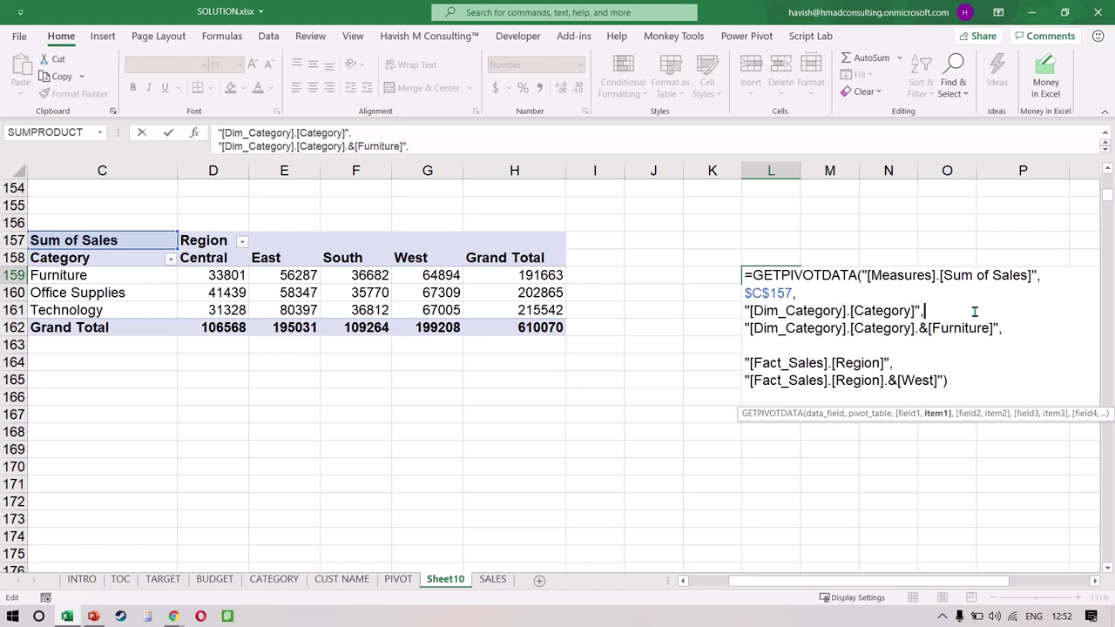
{"action": "key", "text": "Right"}
{"action": "key", "text": "shift+Down"}
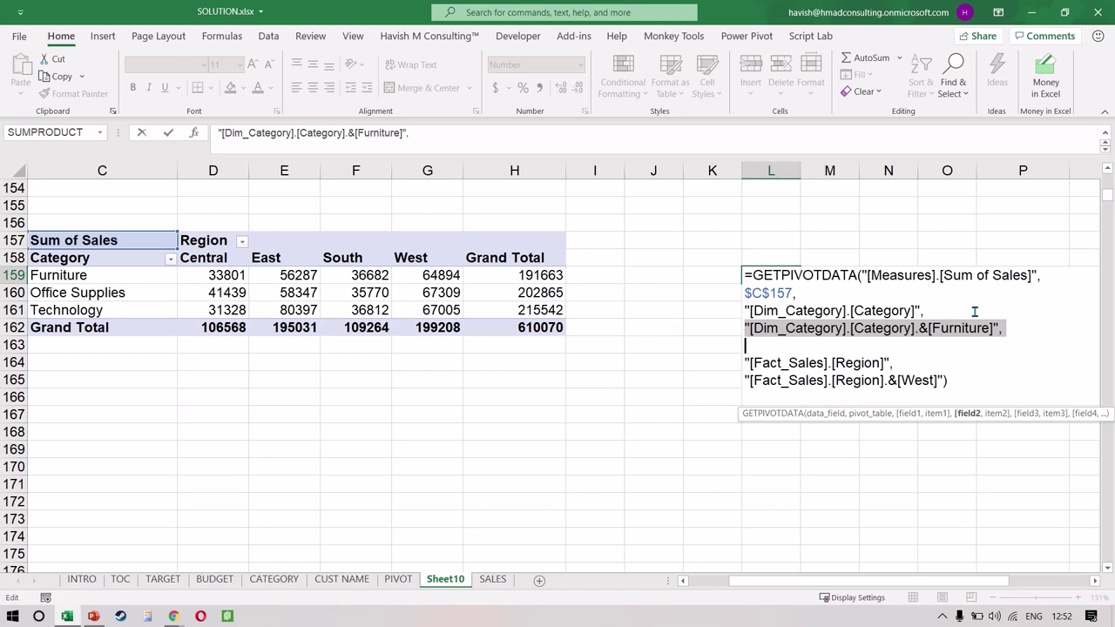
{"action": "key", "text": "Down"}
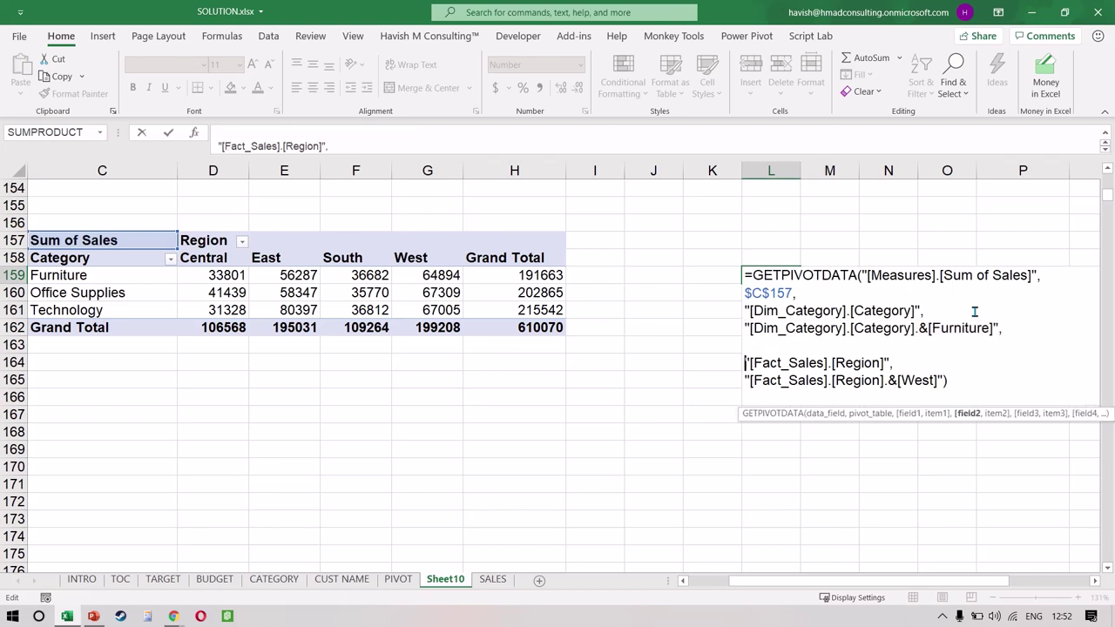
{"action": "key", "text": "shift+Down"}
{"action": "key", "text": "Right"}
{"action": "key", "text": "shift+End"}
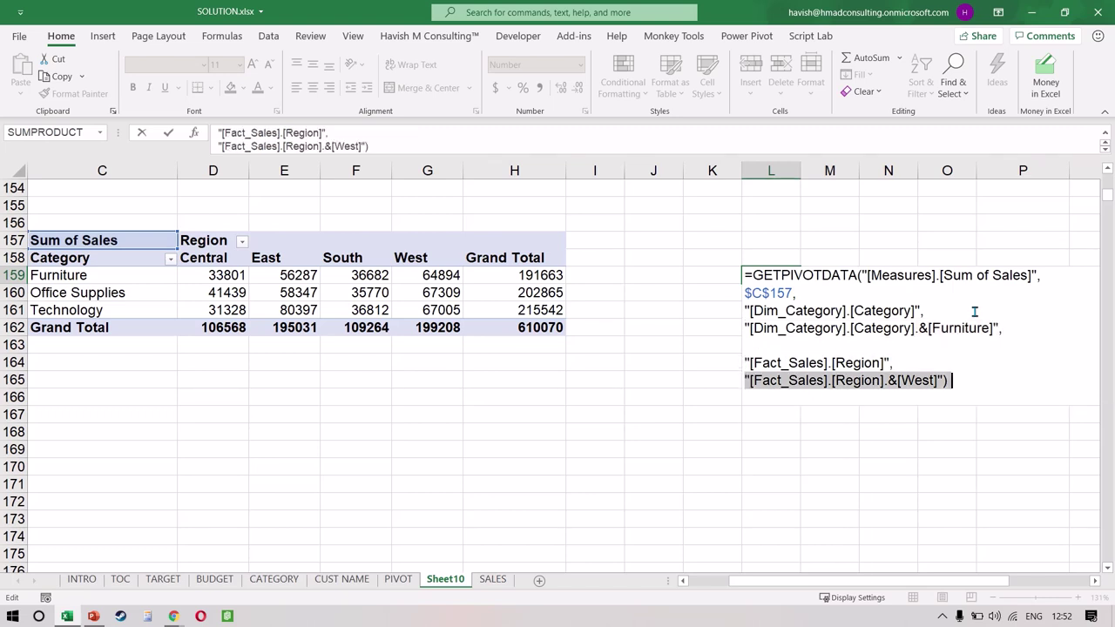
{"action": "key", "text": "Left"}
{"action": "key", "text": "Left"}
{"action": "key", "text": "Left"}
{"action": "key", "text": "Left"}
{"action": "key", "text": "Left"}
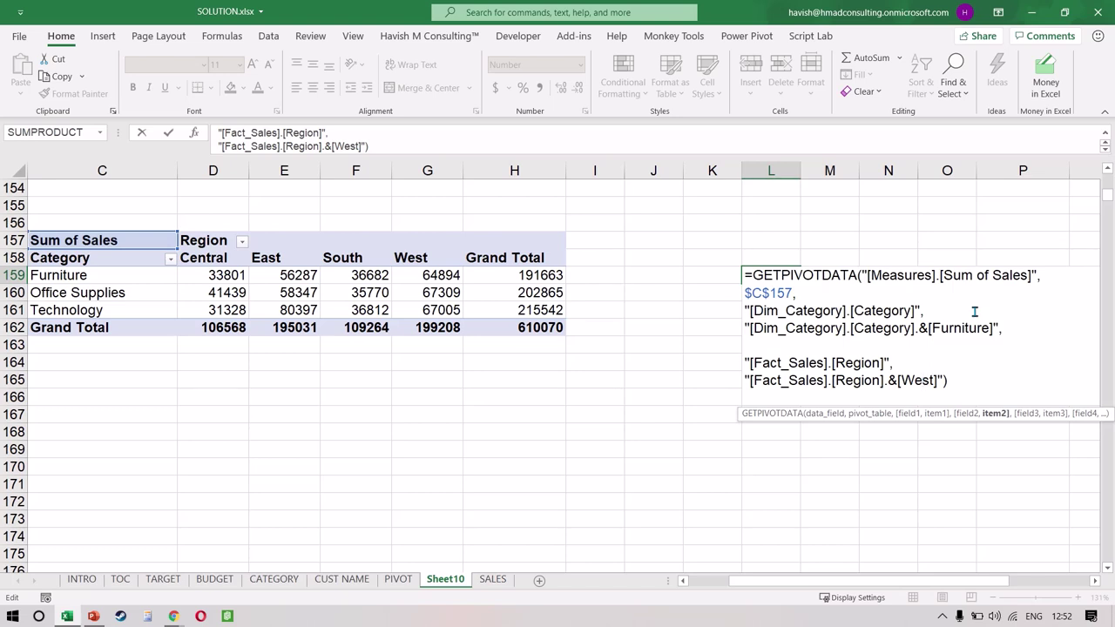
{"action": "key", "text": "Return"}
Select the pivot's Furniture West value and move Region from the columns to the rows below Category.
{"action": "left_click", "coordinate": [438, 298]}
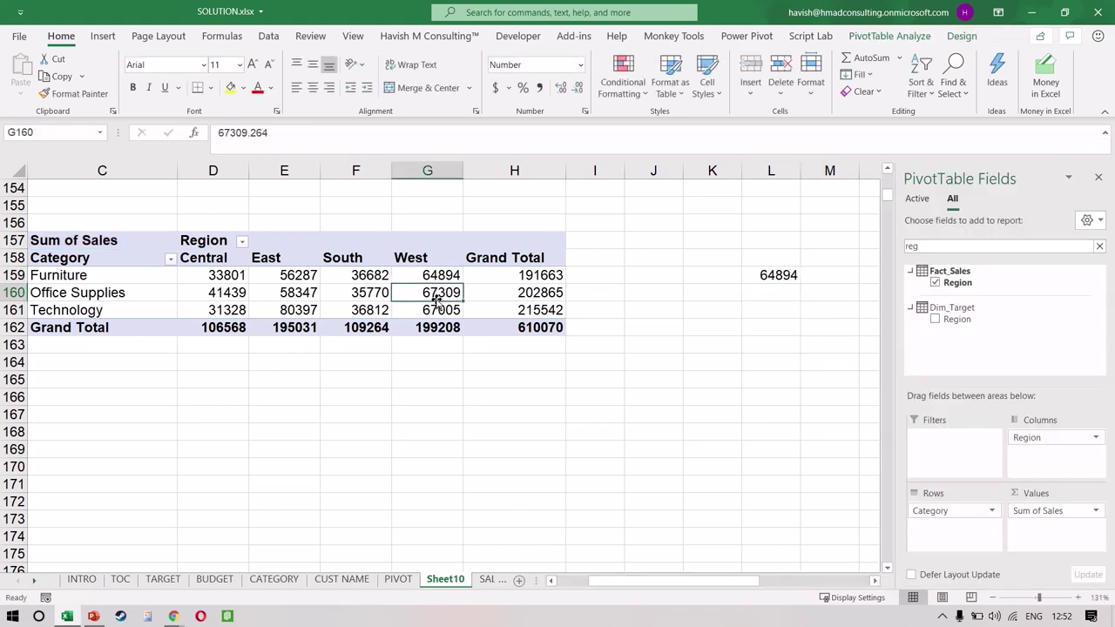
{"action": "key", "text": "Up"}
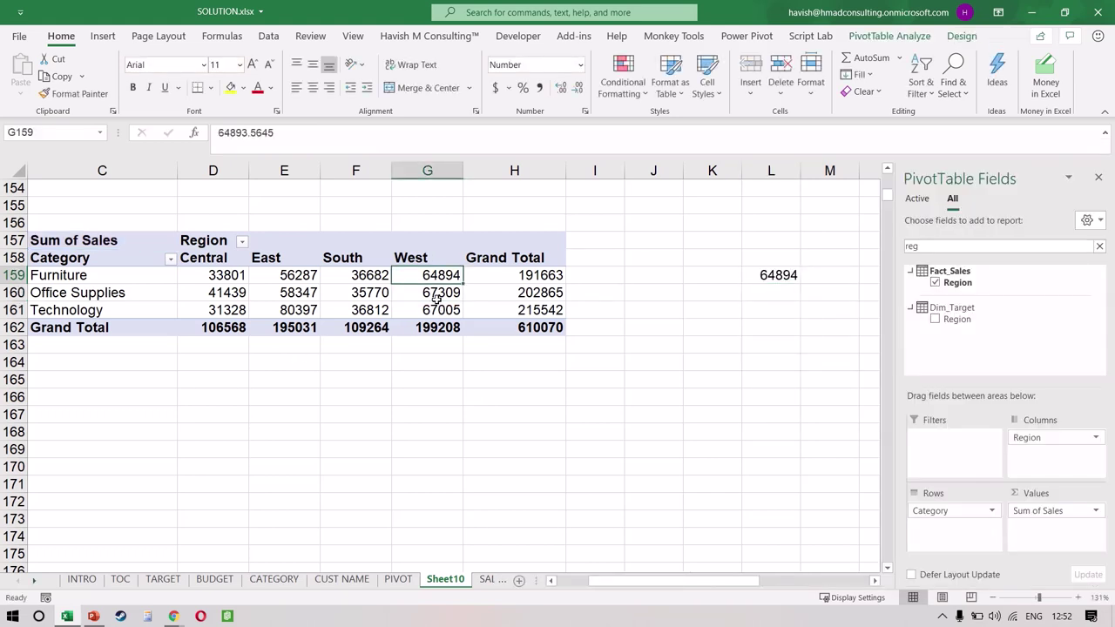
{"action": "left_click_drag", "start_coordinate": [1035, 439], "coordinate": [963, 527]}
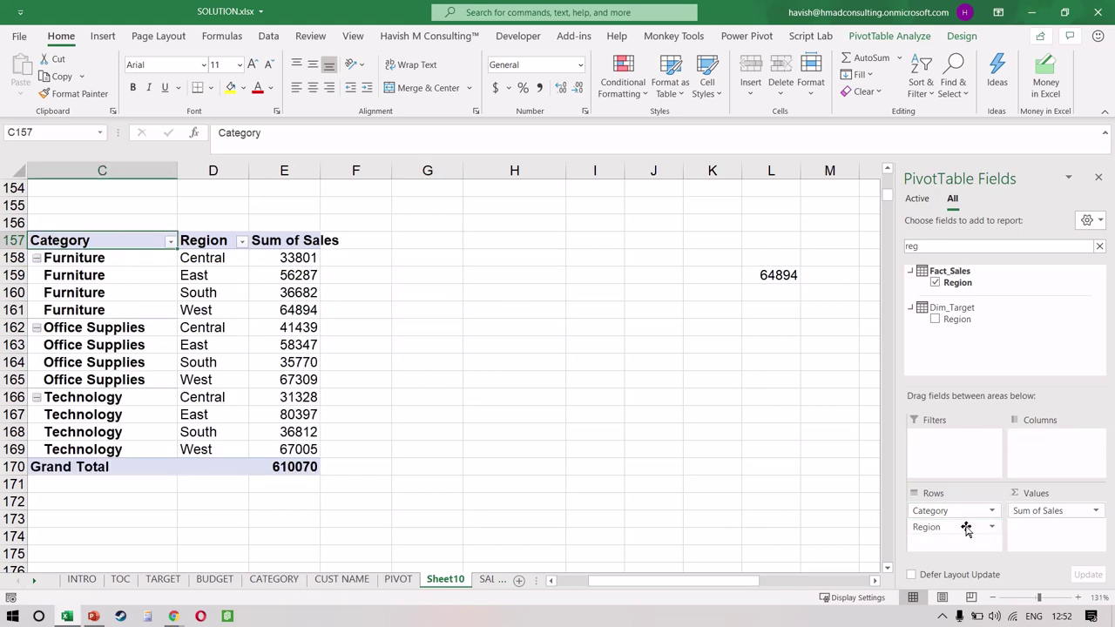
Compare the relocated Furniture West value in row 161, column E with the GETPIVOTDATA formula in L159.
{"action": "left_click", "coordinate": [298, 311]}
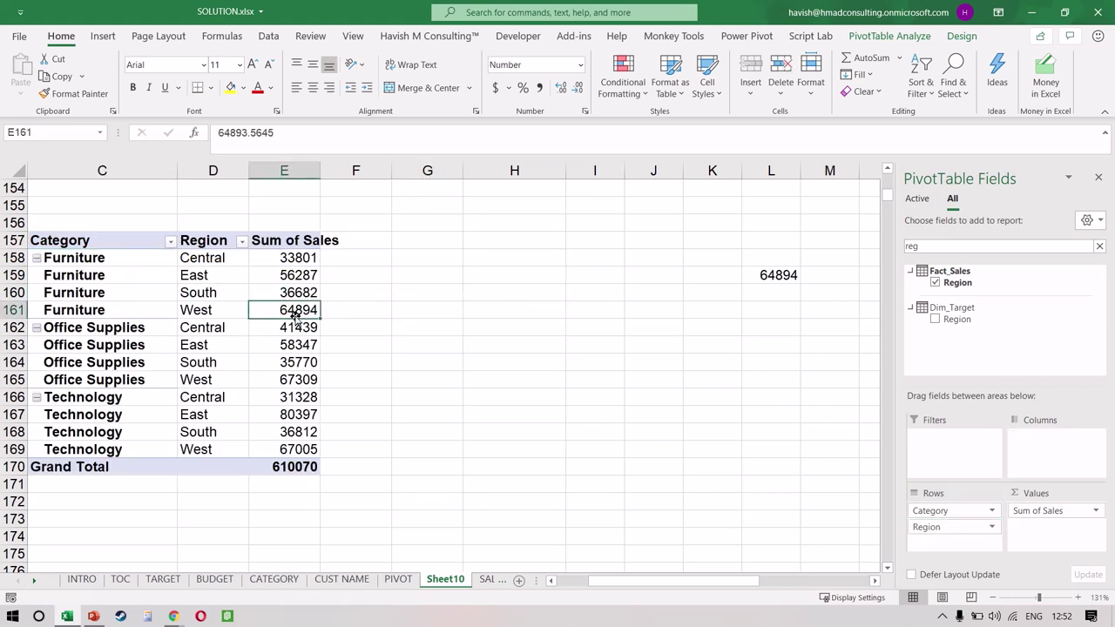
{"action": "left_click", "coordinate": [13, 310]}
{"action": "left_click", "coordinate": [284, 171], "text": "ctrl"}
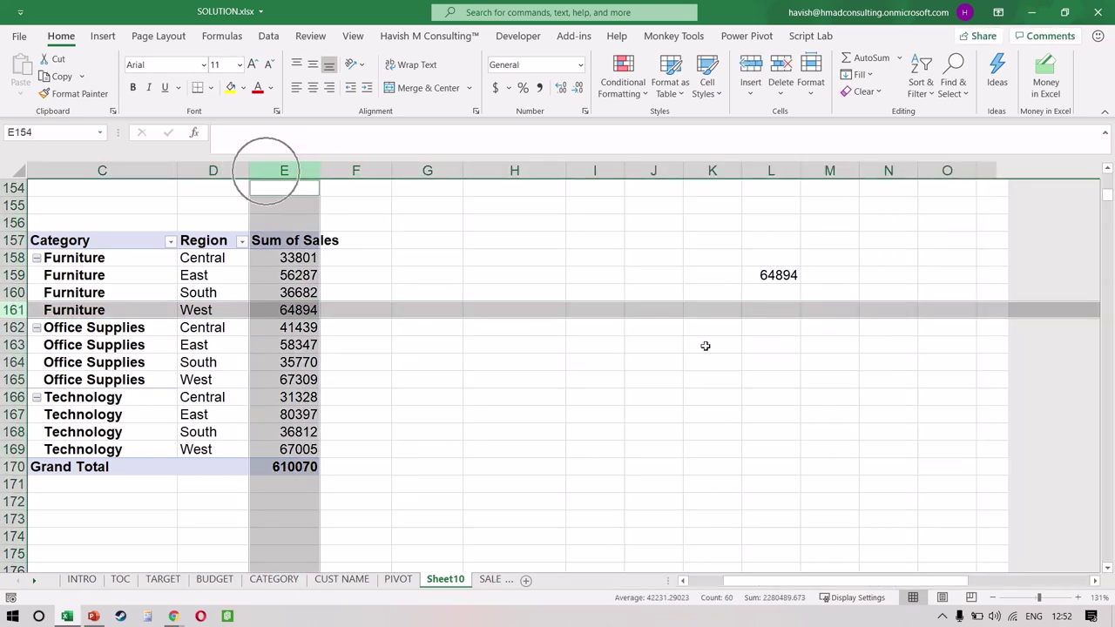
{"action": "left_click", "coordinate": [780, 284]}
{"action": "key", "text": "F2"}
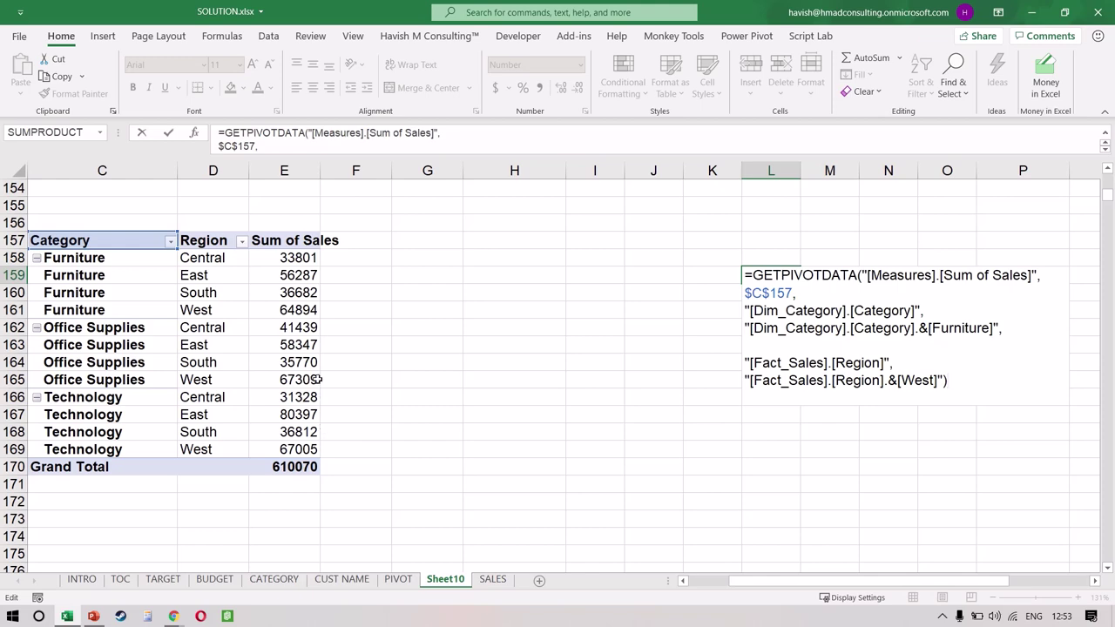
{"action": "key", "text": "ctrl+Return"}
{"action": "left_click", "coordinate": [294, 399]}
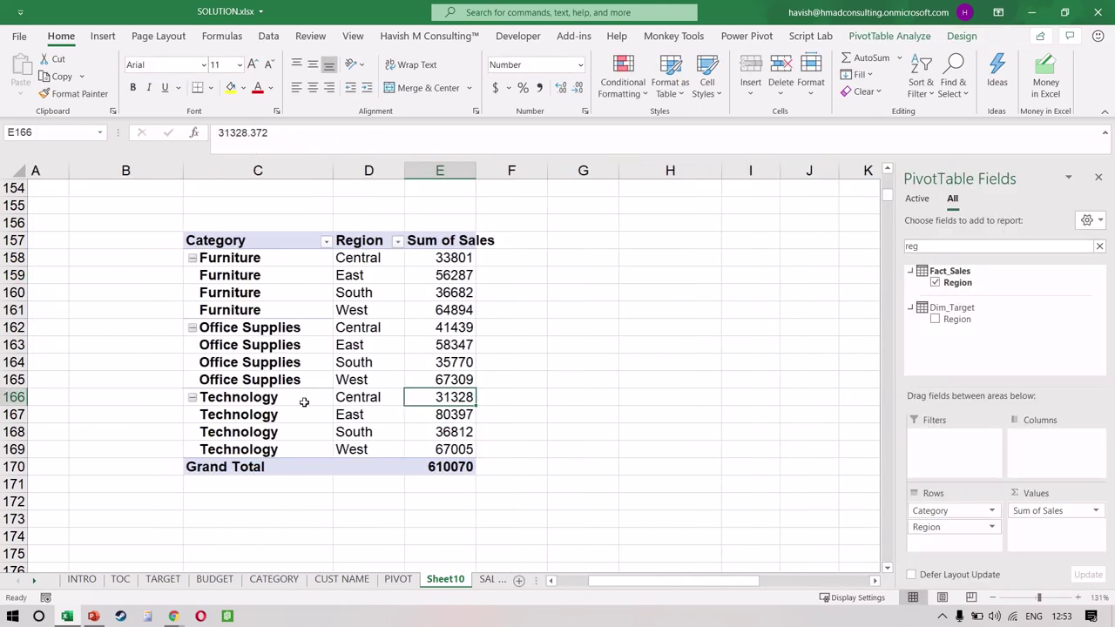
Copy the whole Category and Region pivot table and paste the duplicate at C173, beneath the original.
{"action": "key", "text": "ctrl+a"}
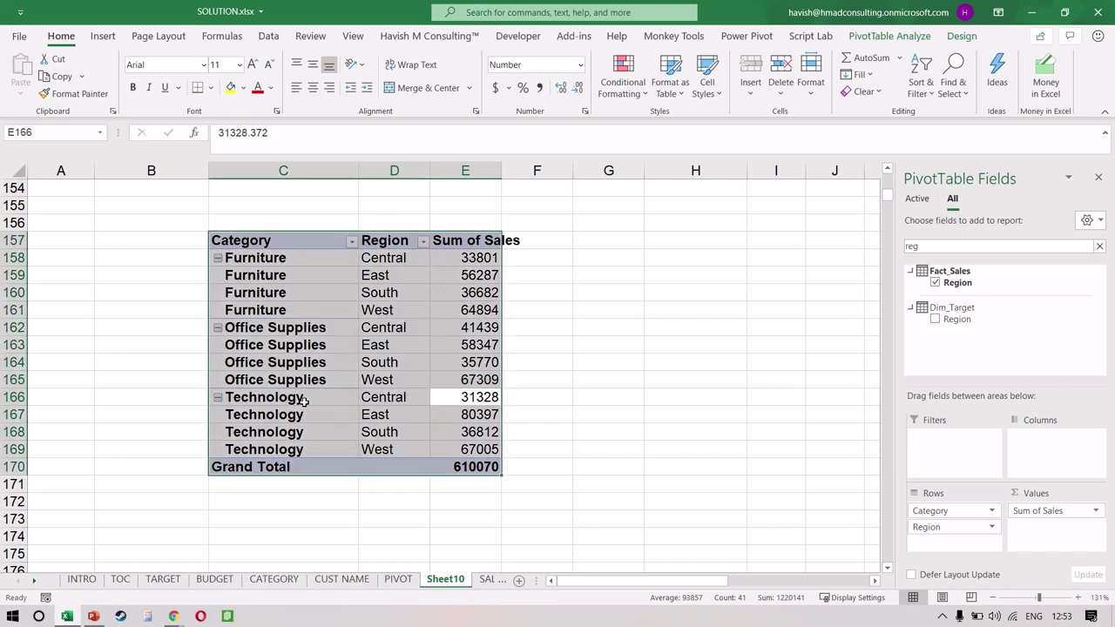
{"action": "key", "text": "ctrl+c"}
{"action": "scroll", "coordinate": [304, 400], "scroll_direction": "down", "scroll_amount": 4}
{"action": "left_click", "coordinate": [250, 294]}
{"action": "key", "text": "ctrl+v"}
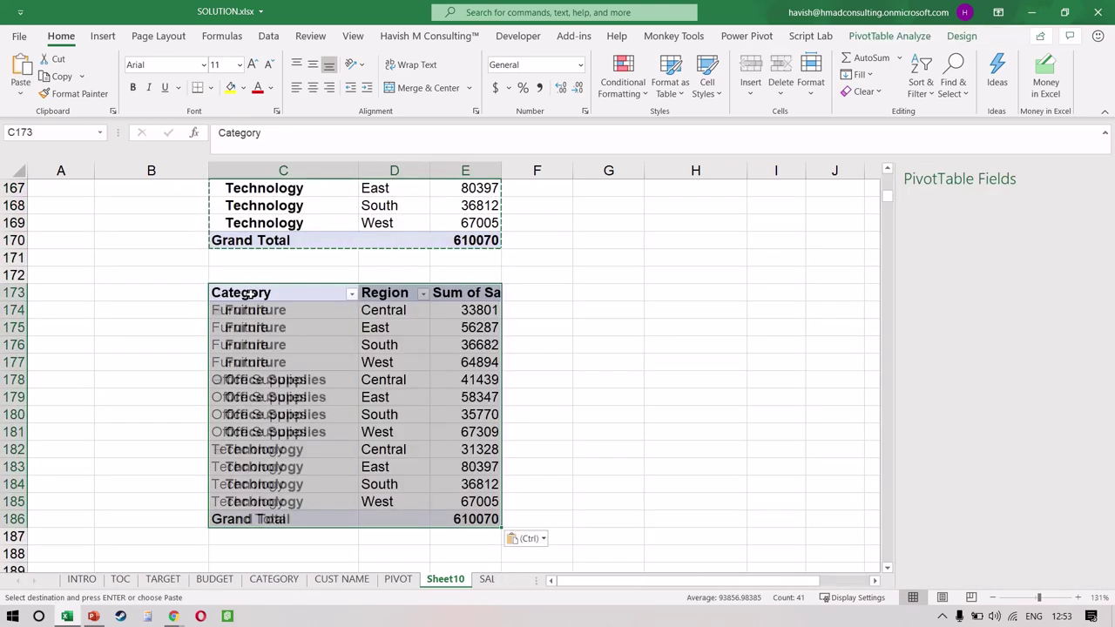
Remove the Category and Region fields from the copied pivot, keeping only Sum of Sales.
{"action": "left_click", "coordinate": [394, 397]}
{"action": "left_click_drag", "start_coordinate": [908, 511], "coordinate": [787, 443]}
{"action": "left_click_drag", "start_coordinate": [951, 511], "coordinate": [505, 337]}
{"action": "left_click_drag", "start_coordinate": [1013, 515], "coordinate": [398, 495]}
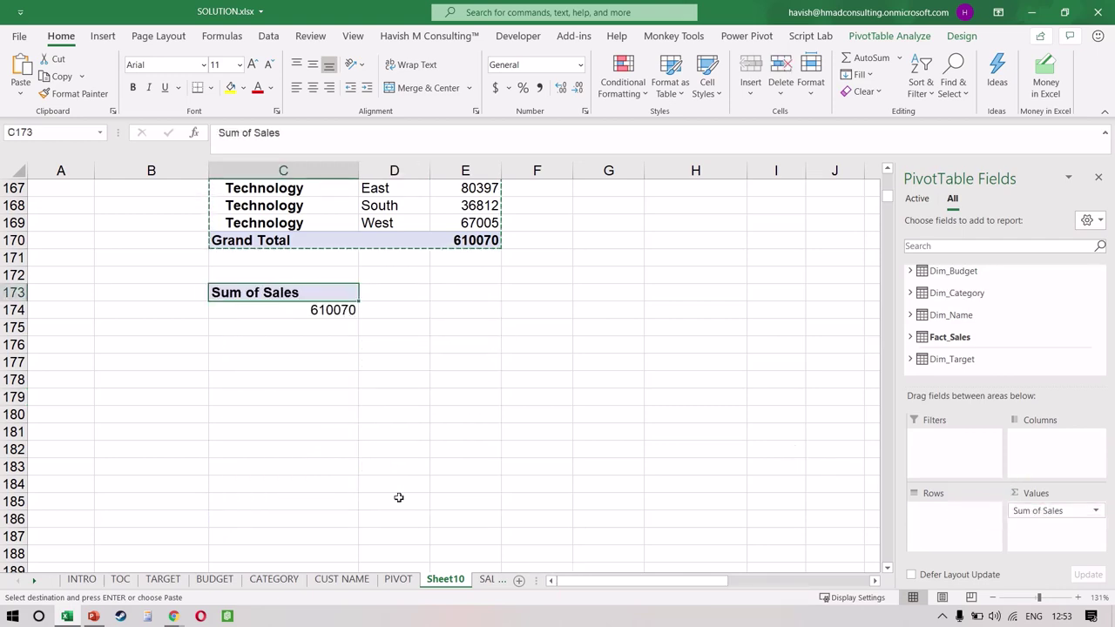
Move the Sub-Category by Month heatmap's Category slicer away from the pivot to around columns T to U, freeing the cells beside Grand Total.
{"action": "scroll", "coordinate": [398, 497], "scroll_direction": "up", "scroll_amount": 20}
{"action": "scroll", "coordinate": [398, 497], "scroll_direction": "down", "scroll_amount": 10}
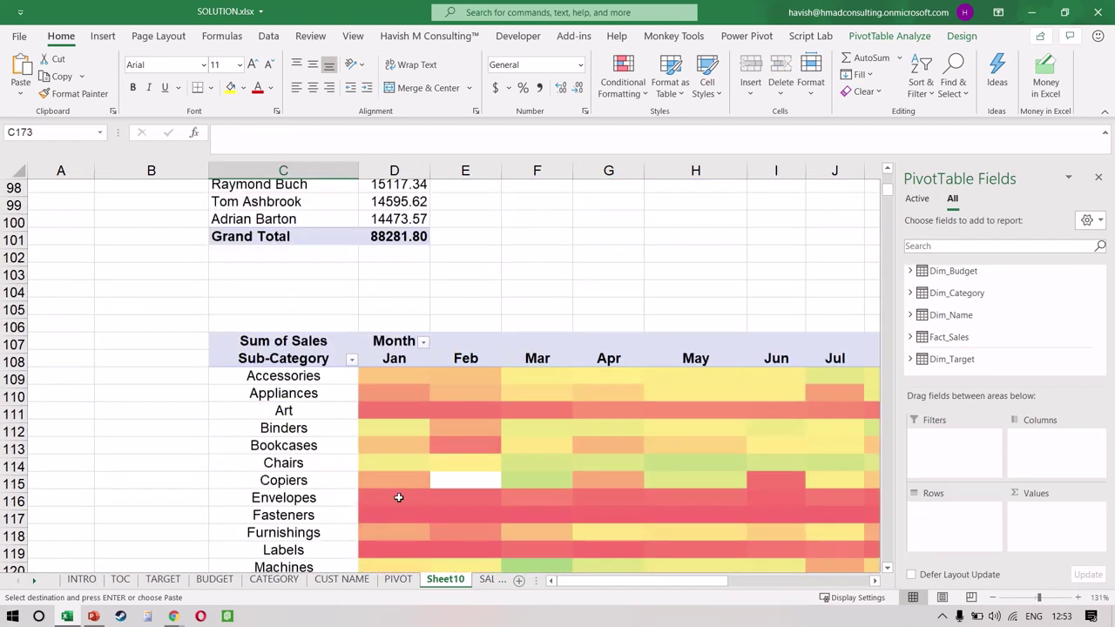
{"action": "left_click", "coordinate": [338, 334]}
{"action": "key", "text": "Up"}
{"action": "key", "text": "Up"}
{"action": "key", "text": "Up"}
{"action": "key", "text": "Up"}
{"action": "key", "text": "Up"}
{"action": "key", "text": "Up"}
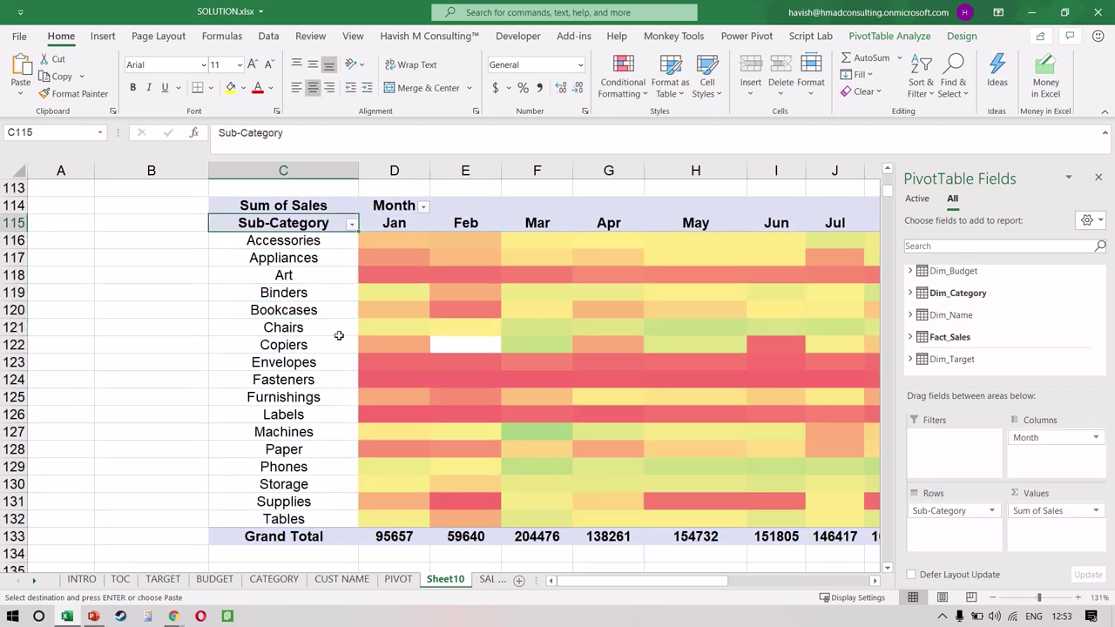
{"action": "key", "text": "Down"}
{"action": "scroll", "coordinate": [338, 334], "scroll_direction": "down", "scroll_amount": 2}
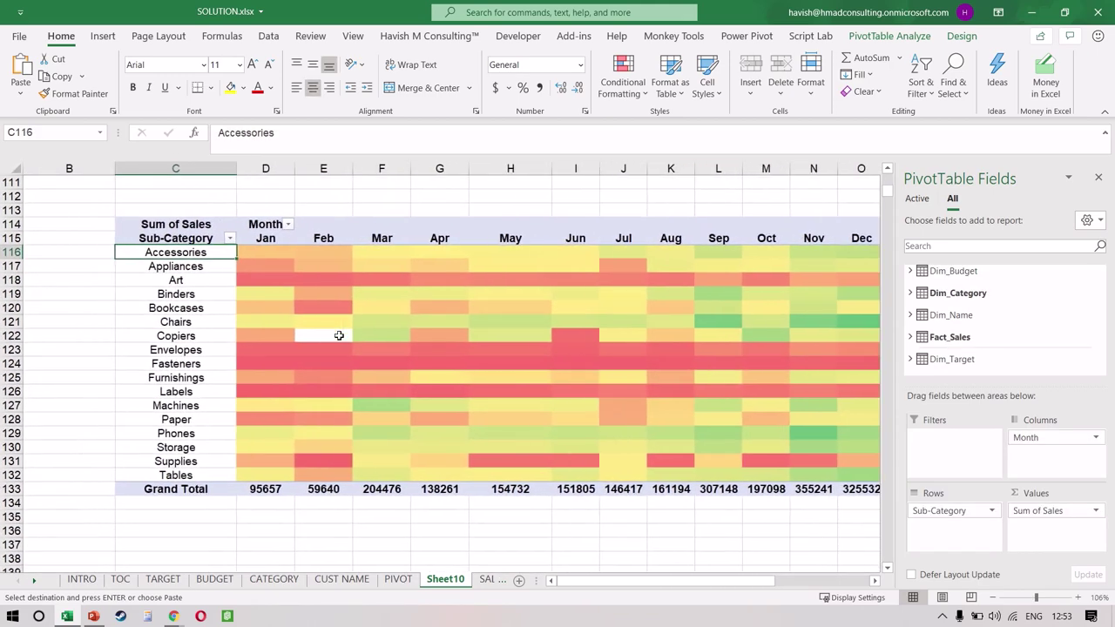
{"action": "scroll", "coordinate": [339, 335], "scroll_direction": "right", "scroll_amount": 3}
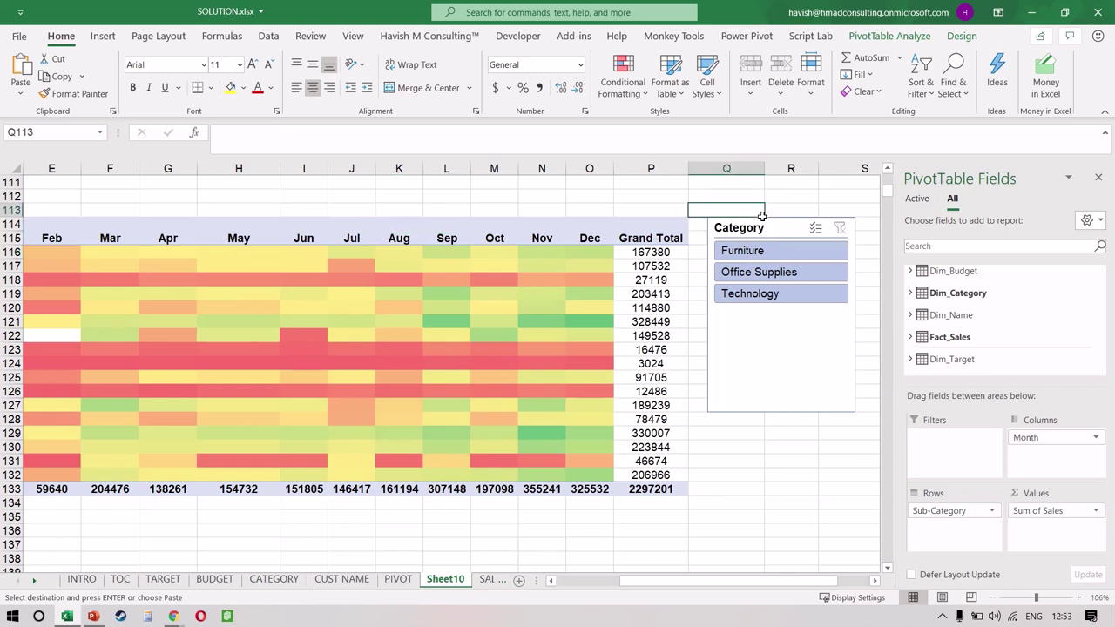
{"action": "left_click", "coordinate": [764, 216]}
{"action": "left_click_drag", "start_coordinate": [764, 226], "coordinate": [953, 223]}
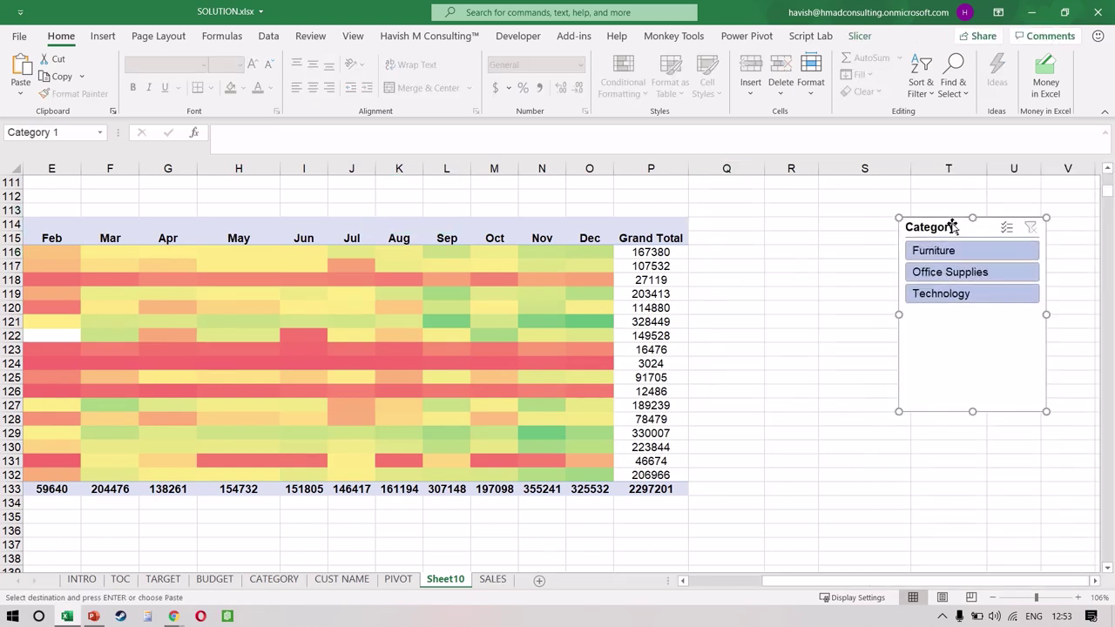
Insert a line sparkline in Q116 from the Accessories monthly sales and fill it through Q132 for every sub-category.
{"action": "left_click", "coordinate": [756, 249]}
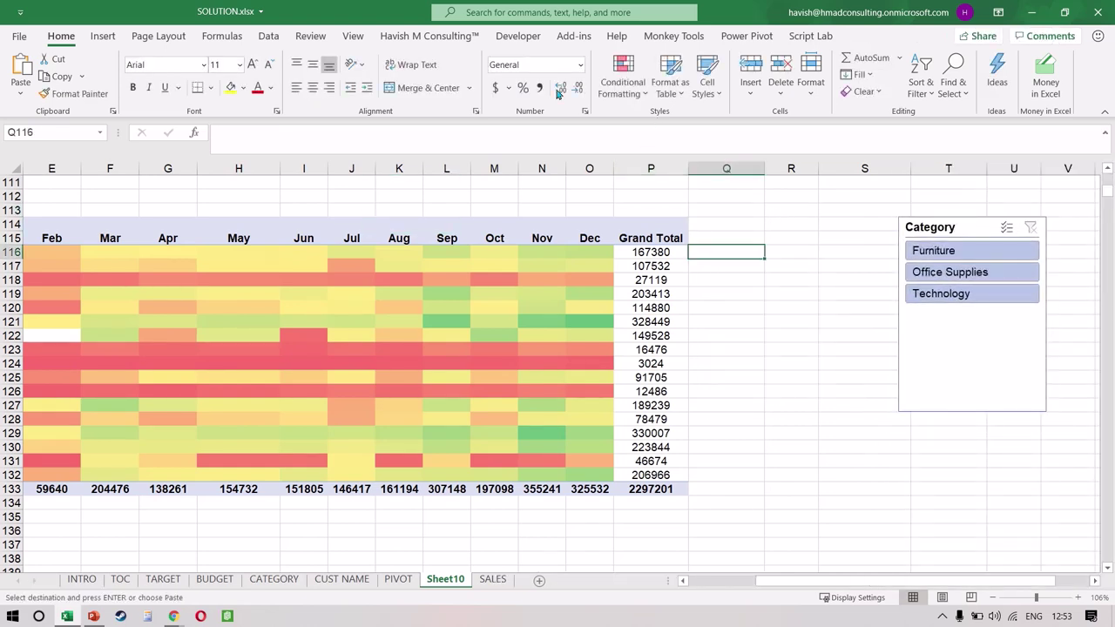
{"action": "left_click", "coordinate": [101, 38]}
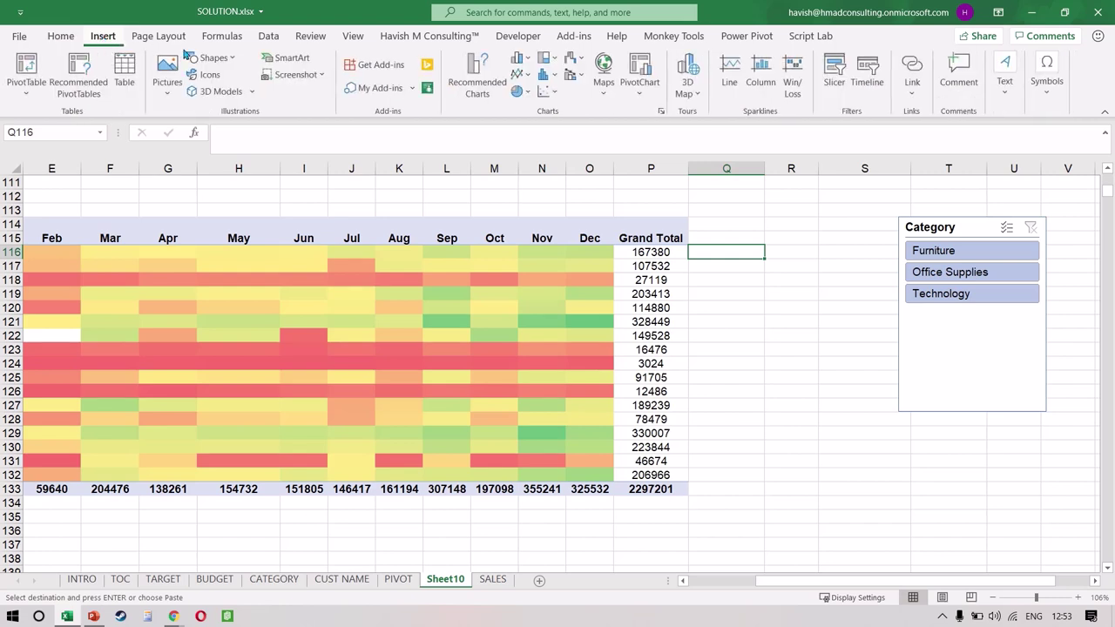
{"action": "left_click", "coordinate": [728, 87]}
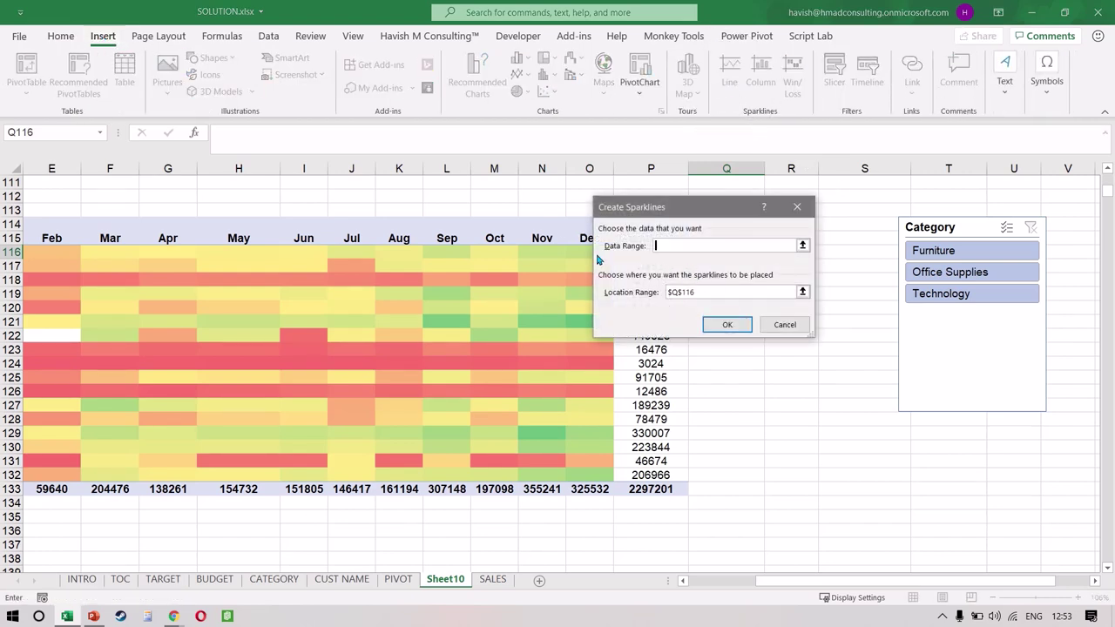
{"action": "left_click_drag", "start_coordinate": [582, 253], "coordinate": [27, 253]}
{"action": "key", "text": "Return"}
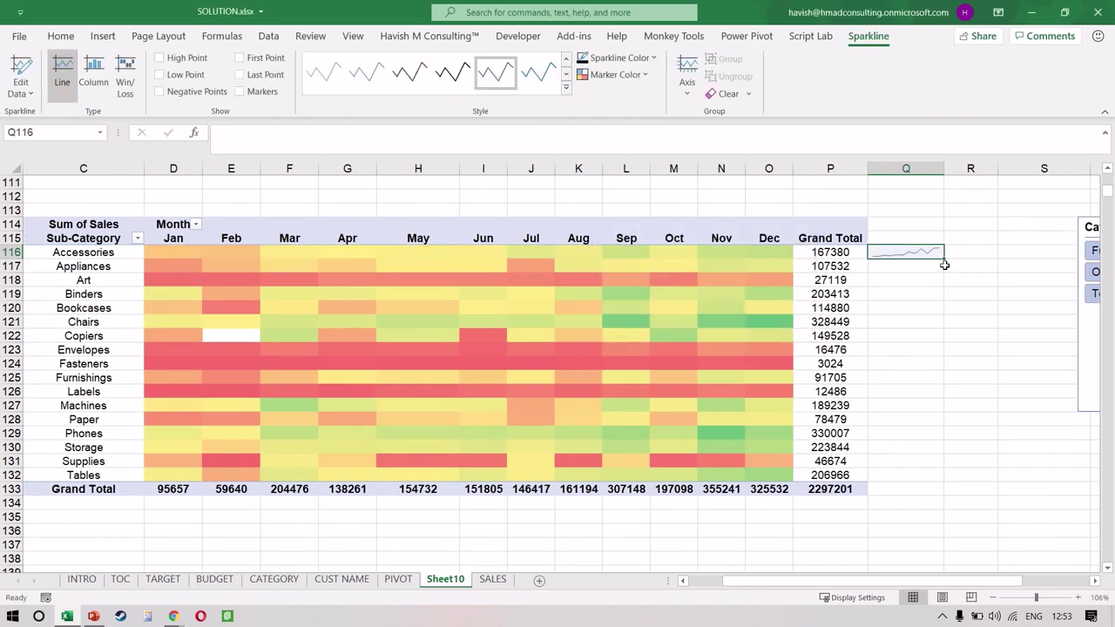
{"action": "left_click_drag", "start_coordinate": [944, 258], "coordinate": [944, 481]}
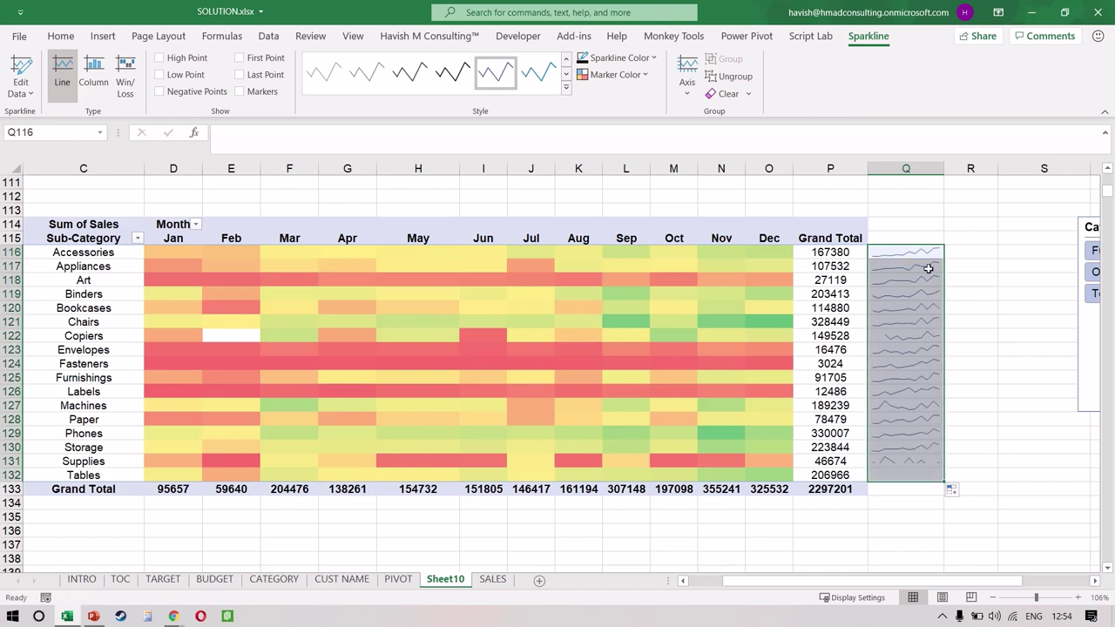
Narrow the sparkline column Q and increase the height of rows 116 to 132.
{"action": "left_click_drag", "start_coordinate": [946, 167], "coordinate": [915, 167]}
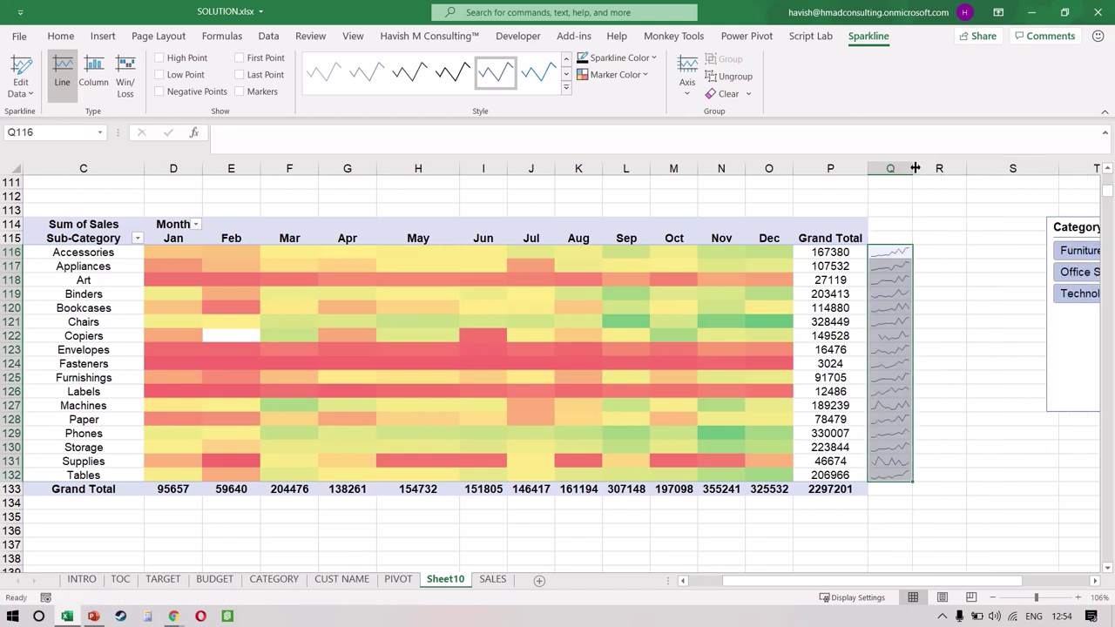
{"action": "key", "text": "alt+h"}
{"action": "key", "text": "o"}
{"action": "key", "text": "h"}
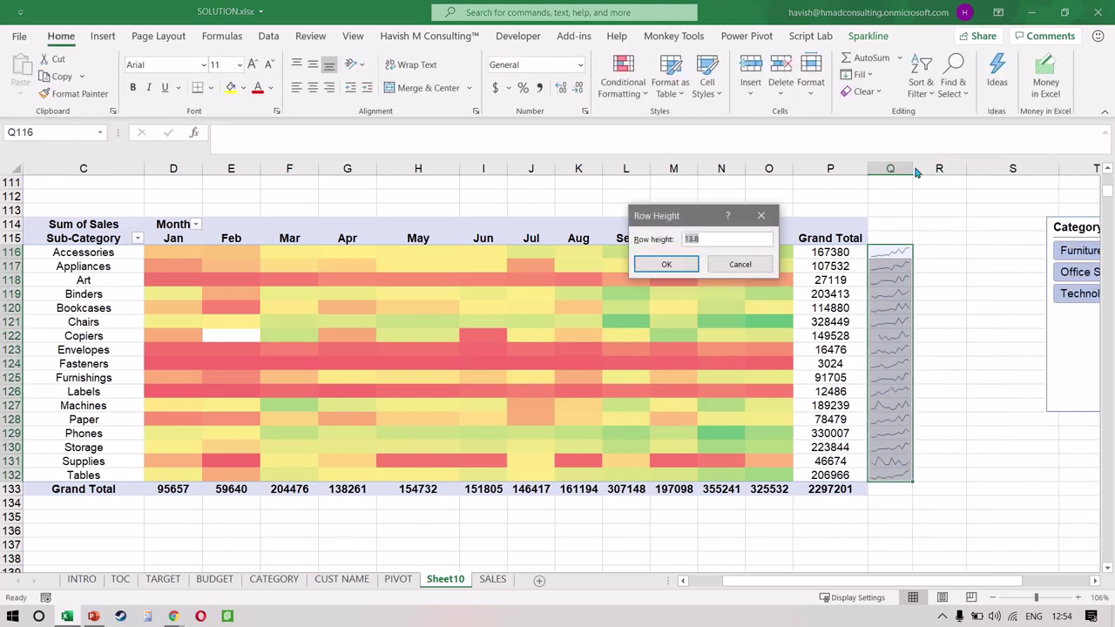
{"action": "key", "text": "Return"}
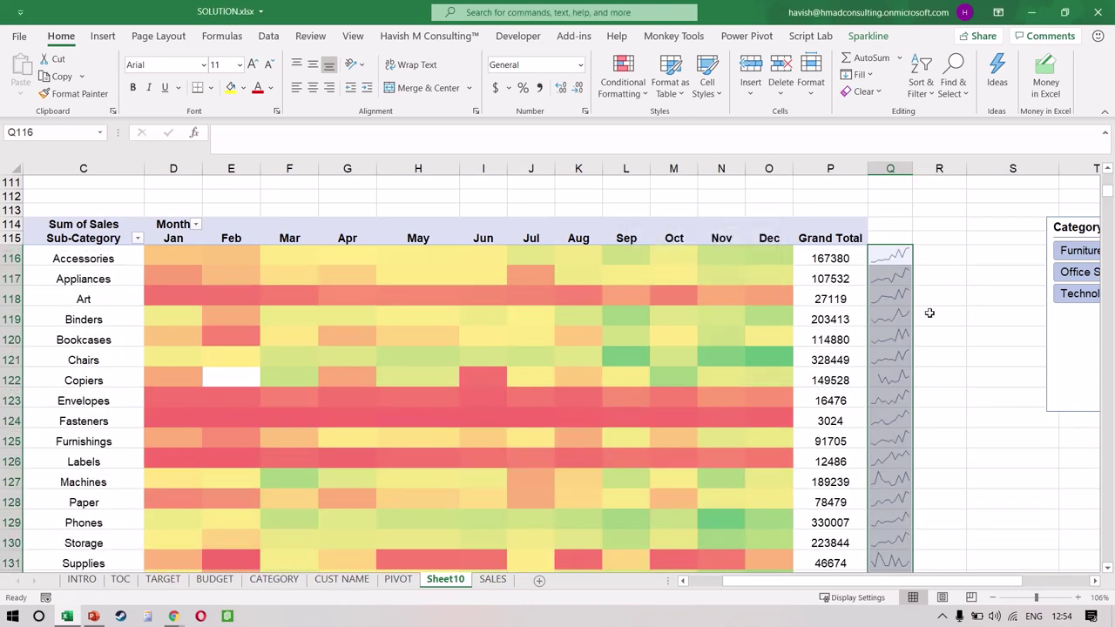
Widen column Q, which holds the sparklines beside the monthly sales heat map.
{"action": "left_click_drag", "start_coordinate": [914, 168], "coordinate": [938, 168]}
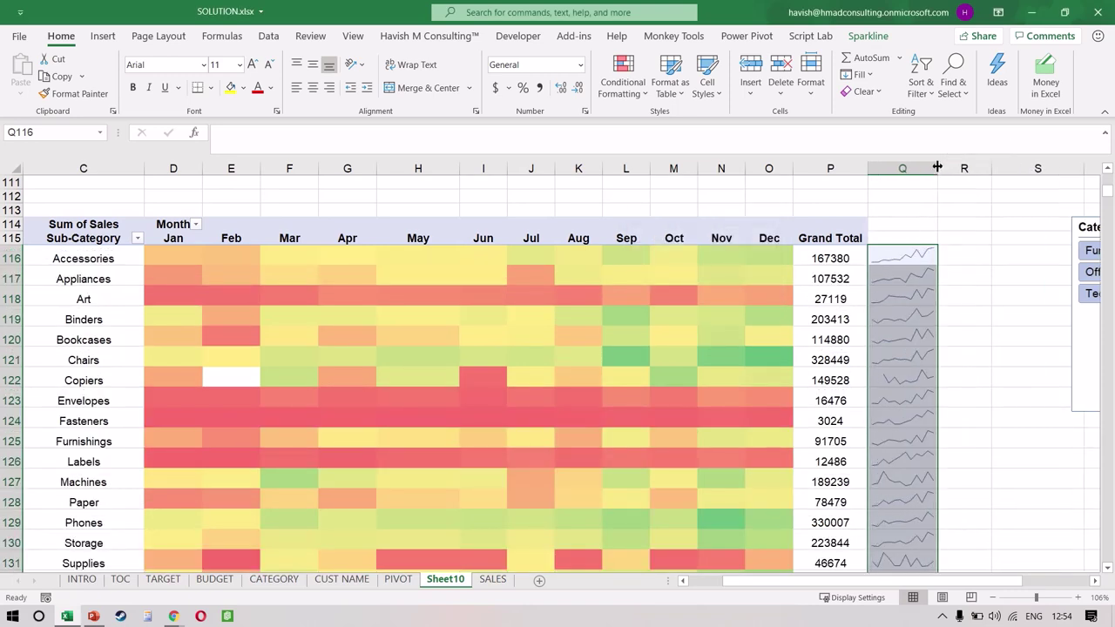
{"action": "scroll", "coordinate": [937, 168], "scroll_direction": "down", "scroll_amount": 3}
{"action": "scroll", "coordinate": [938, 167], "scroll_direction": "up", "scroll_amount": 2}
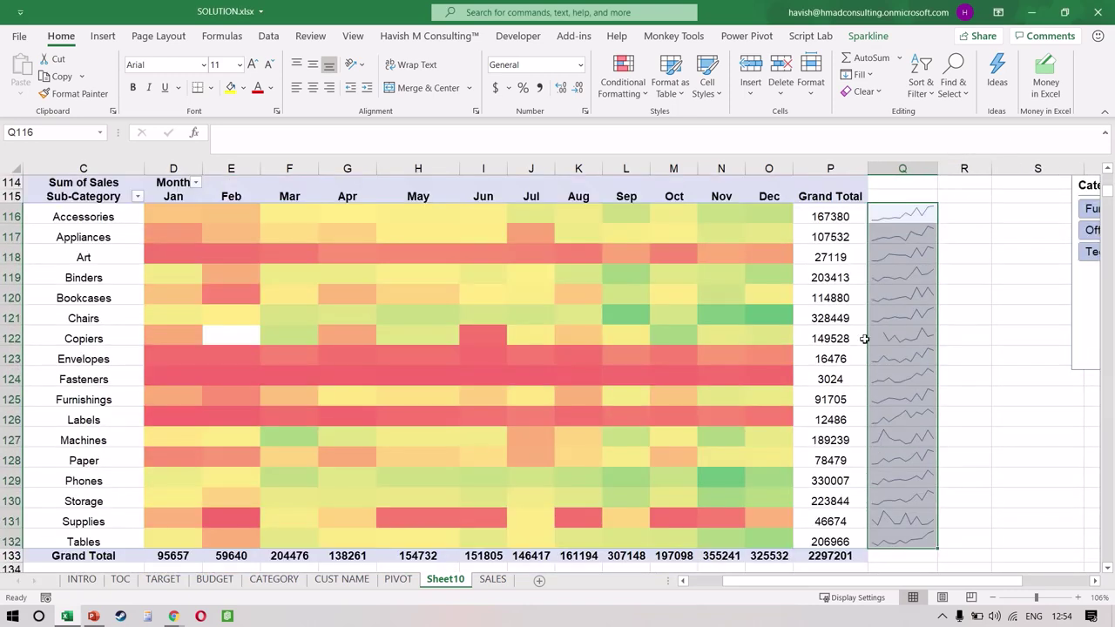
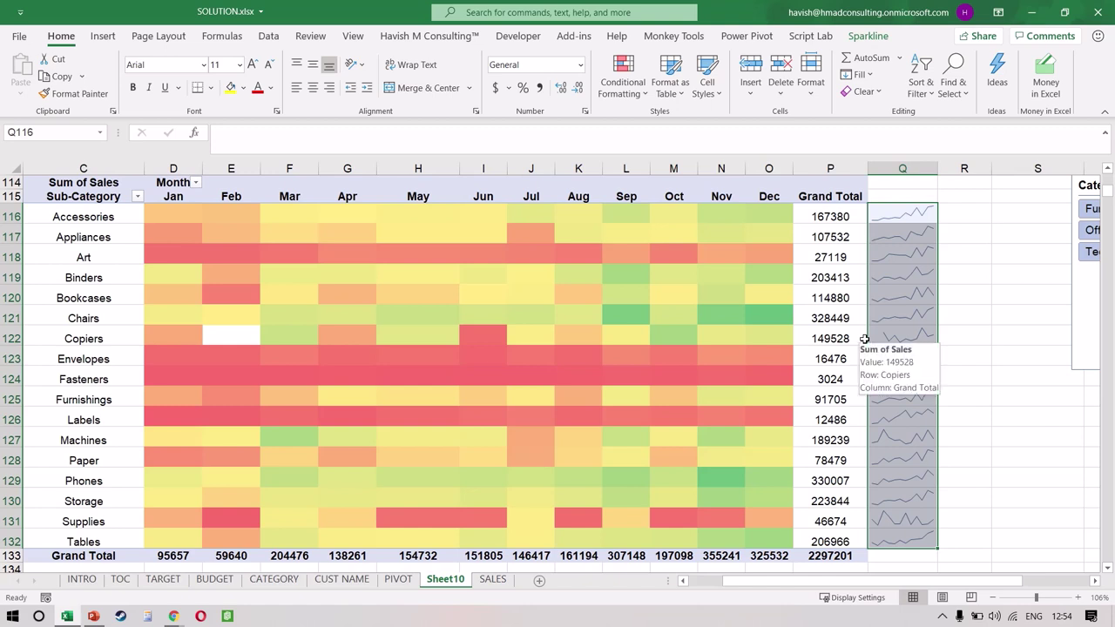
Copy the entire PivotTable that shows sales by Sub-Category and Month.
{"action": "left_click", "coordinate": [711, 358]}
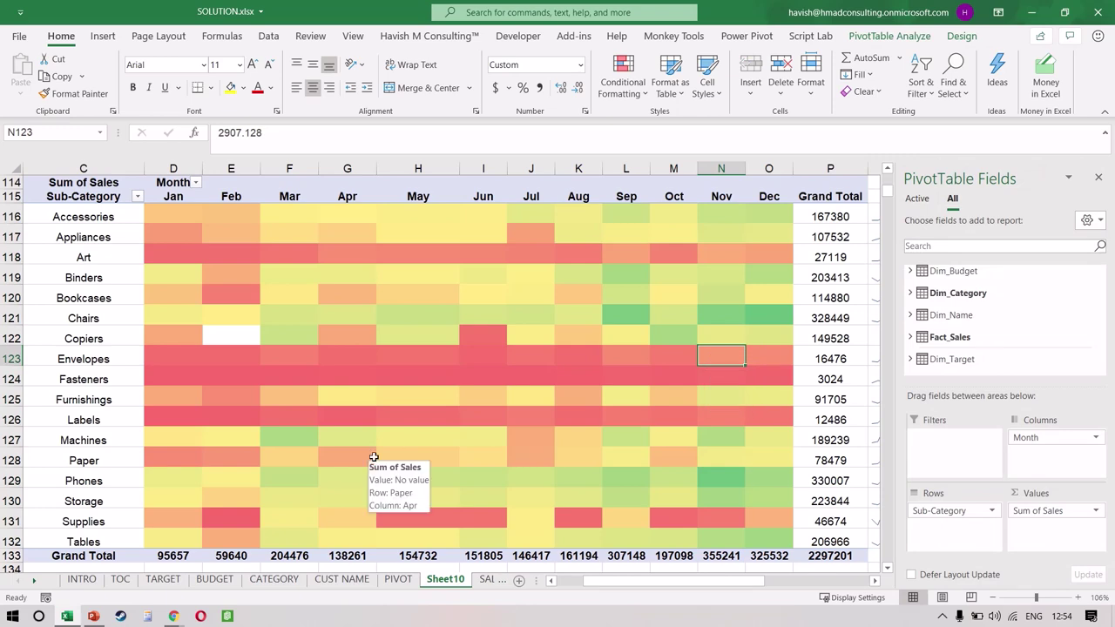
{"action": "scroll", "coordinate": [373, 456], "scroll_direction": "down", "scroll_amount": 1}
{"action": "scroll", "coordinate": [372, 456], "scroll_direction": "left", "scroll_amount": 1}
{"action": "left_click", "coordinate": [228, 324]}
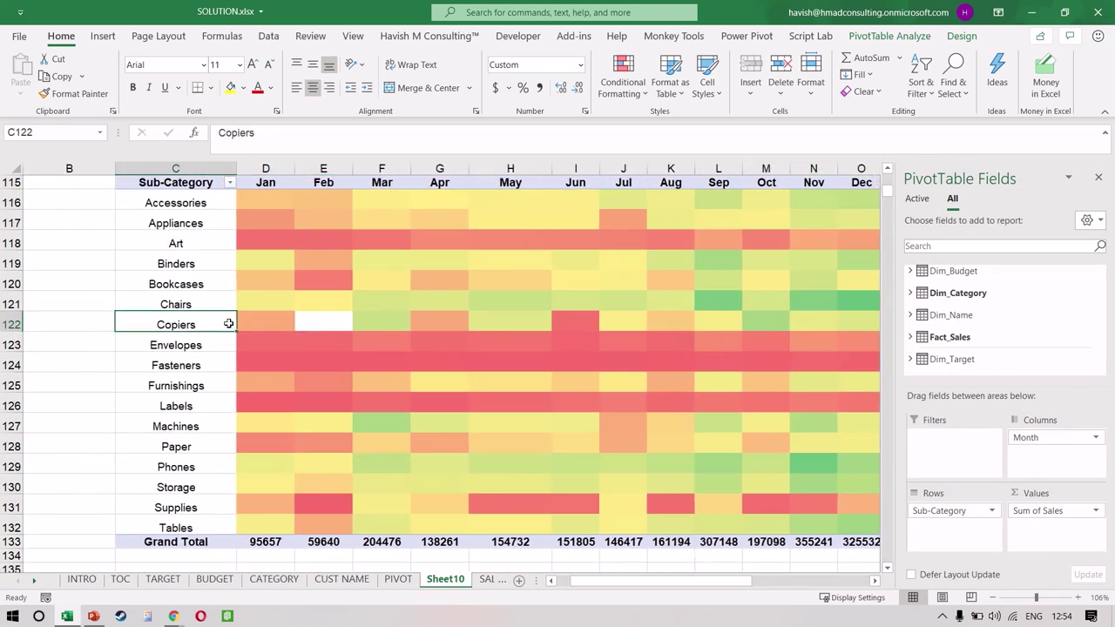
{"action": "key", "text": "ctrl+a"}
{"action": "key", "text": "ctrl+c"}
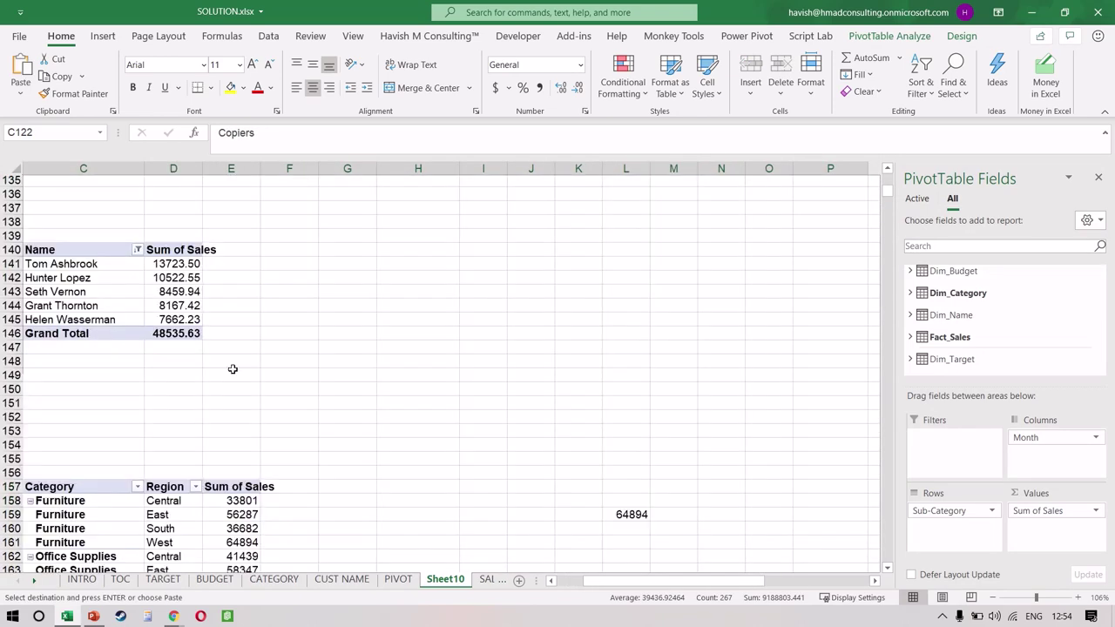
Add the Sub-Category field from Dim_Category to the rows of the empty PivotTable further down the sheet.
{"action": "scroll", "coordinate": [231, 349], "scroll_direction": "down", "scroll_amount": 10}
{"action": "scroll", "coordinate": [233, 370], "scroll_direction": "down", "scroll_amount": 12}
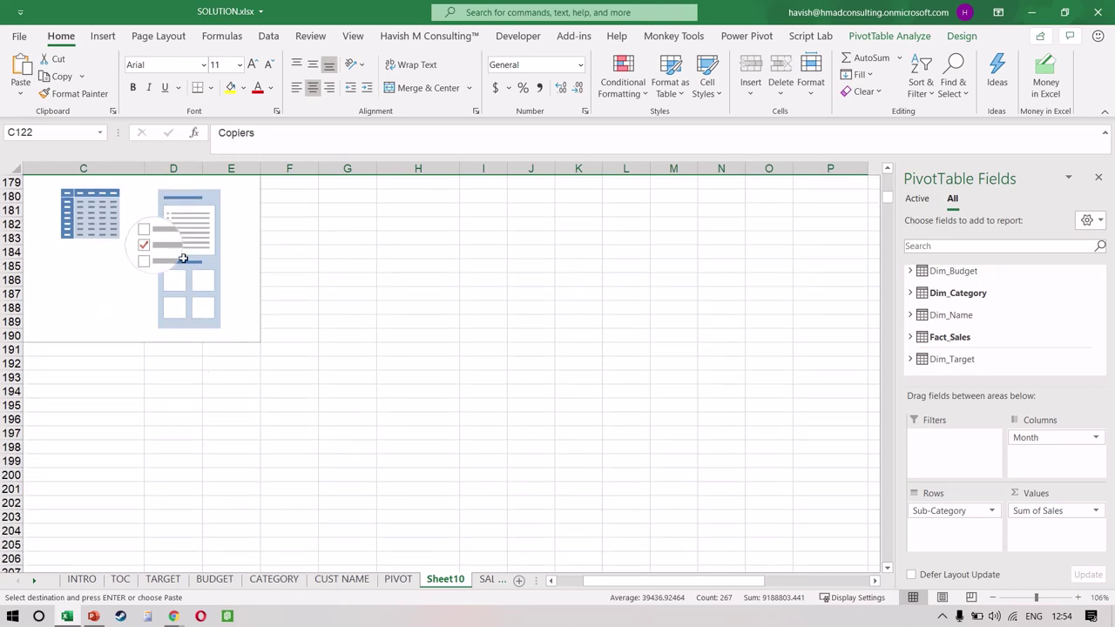
{"action": "left_click", "coordinate": [183, 258]}
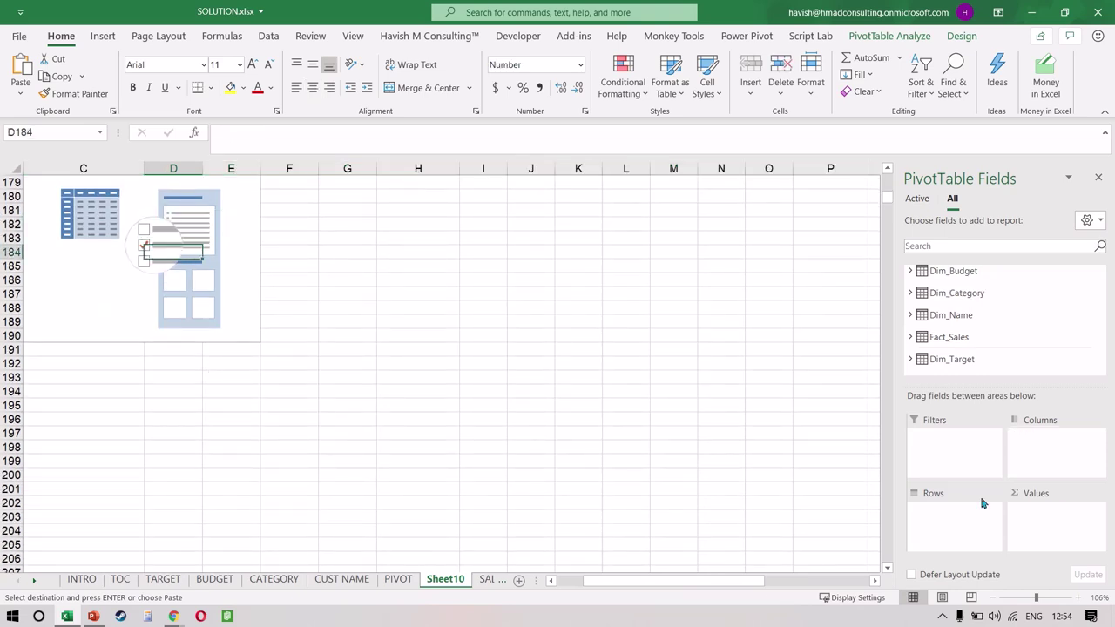
{"action": "left_click", "coordinate": [961, 246]}
{"action": "type", "text": "gro"}
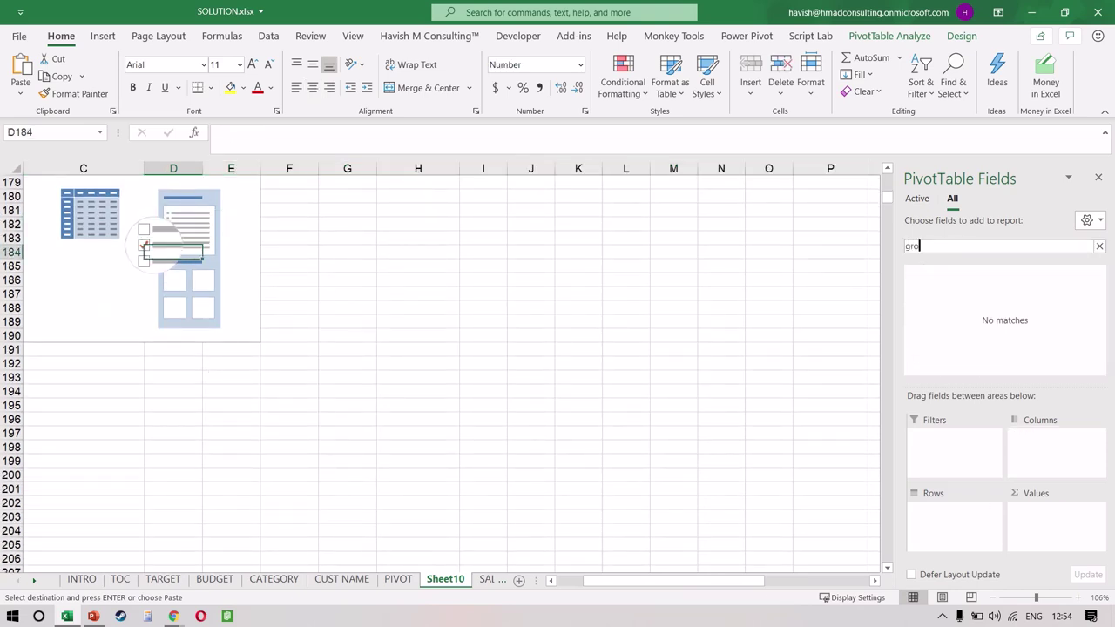
{"action": "key", "text": "BackSpace"}
{"action": "key", "text": "BackSpace"}
{"action": "key", "text": "BackSpace"}
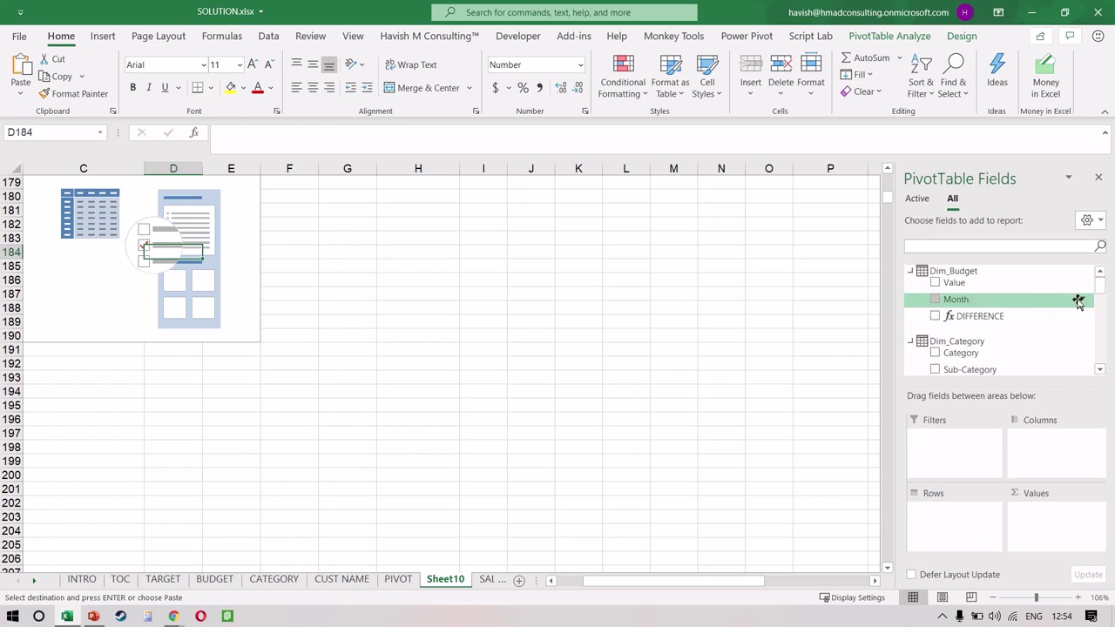
{"action": "type", "text": "sub"}
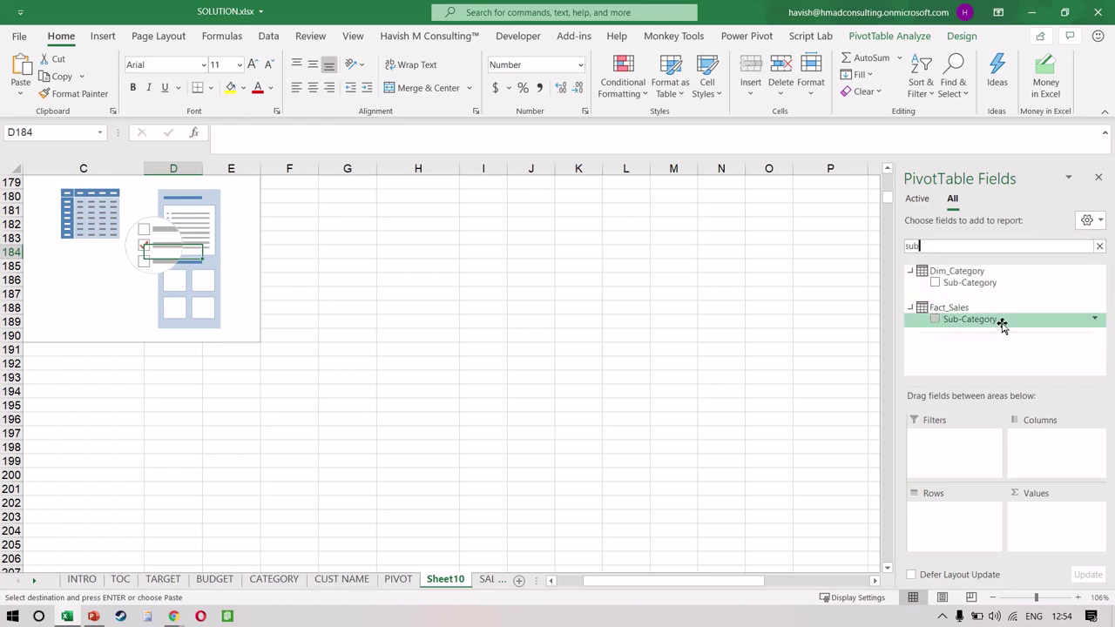
{"action": "left_click_drag", "start_coordinate": [990, 287], "coordinate": [962, 520]}
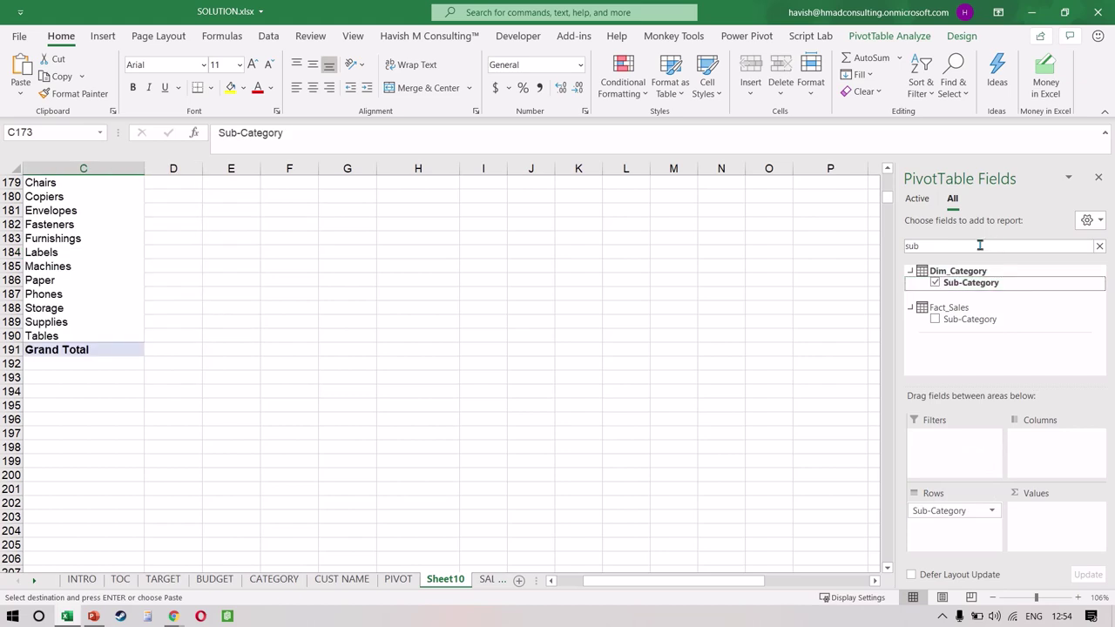
Search the field list for "sales" and add the Fact_Sales Sales field to the PivotTable values.
{"action": "type", "text": "sales"}
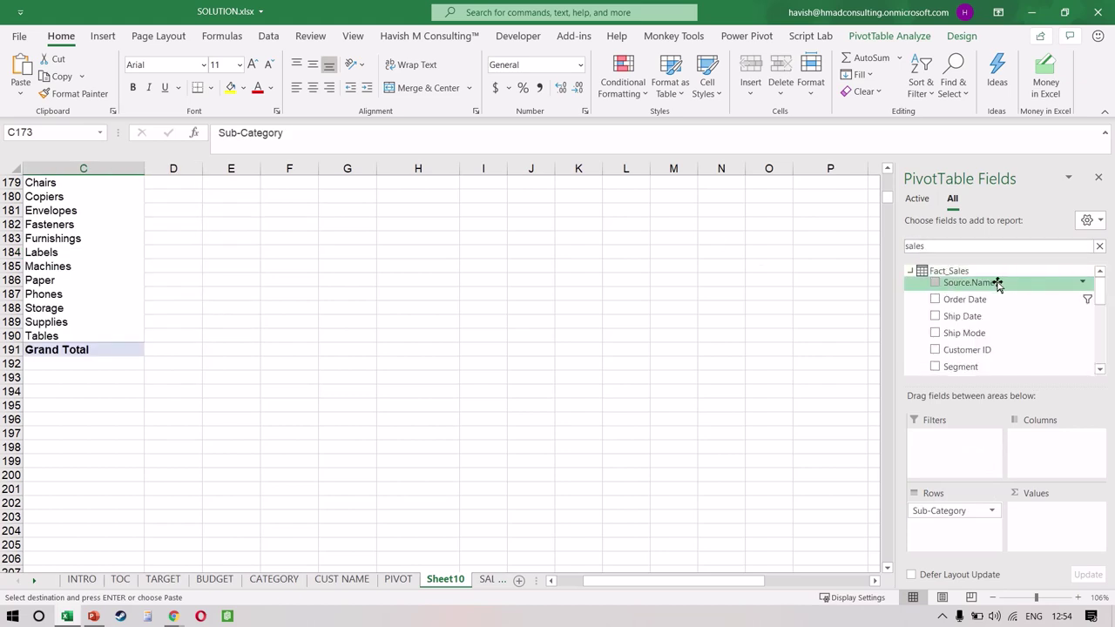
{"action": "scroll", "coordinate": [968, 355], "scroll_direction": "down", "scroll_amount": 5}
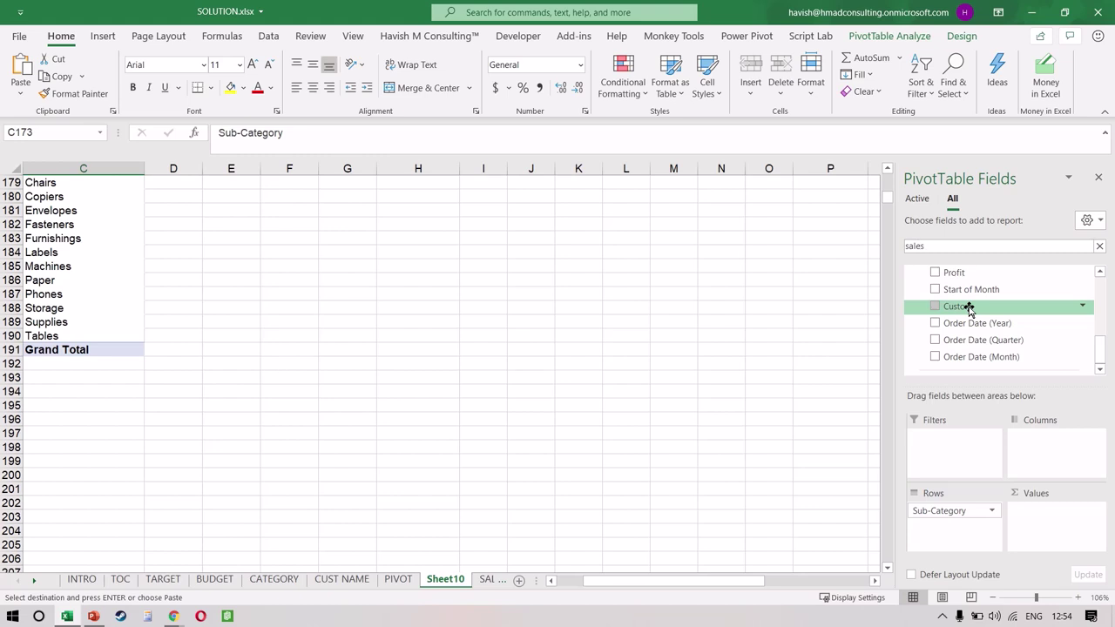
{"action": "scroll", "coordinate": [969, 308], "scroll_direction": "up", "scroll_amount": 1}
{"action": "left_click_drag", "start_coordinate": [962, 273], "coordinate": [1056, 523]}
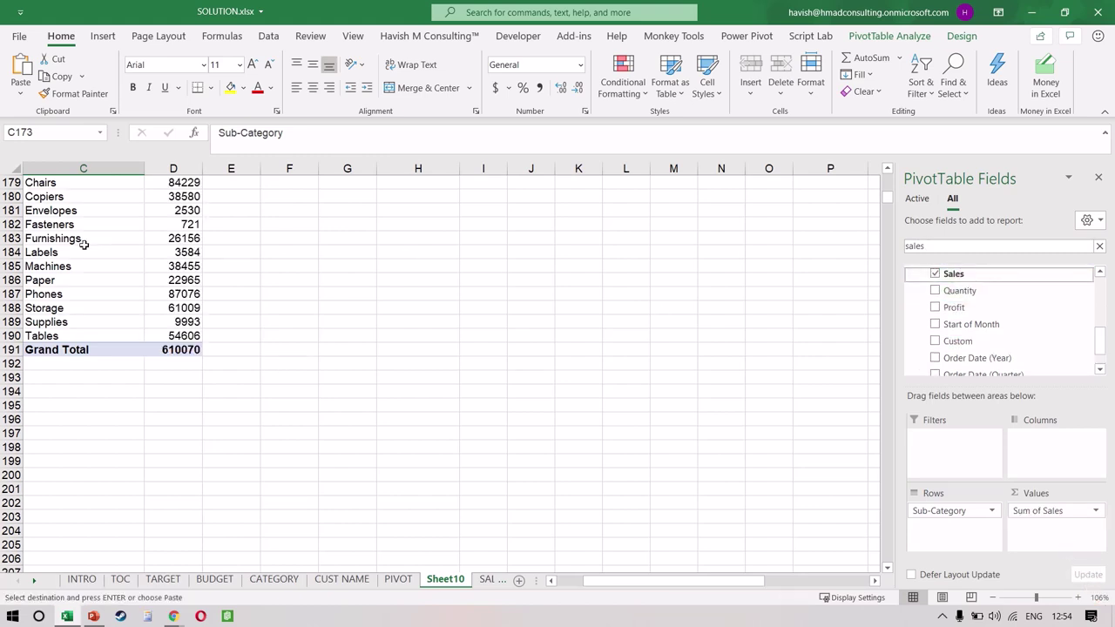
Widen column D so the new PivotTable's Sum of Sales header fits.
{"action": "scroll", "coordinate": [84, 245], "scroll_direction": "up", "scroll_amount": 3}
{"action": "scroll", "coordinate": [84, 245], "scroll_direction": "left", "scroll_amount": 1}
{"action": "left_click", "coordinate": [297, 320]}
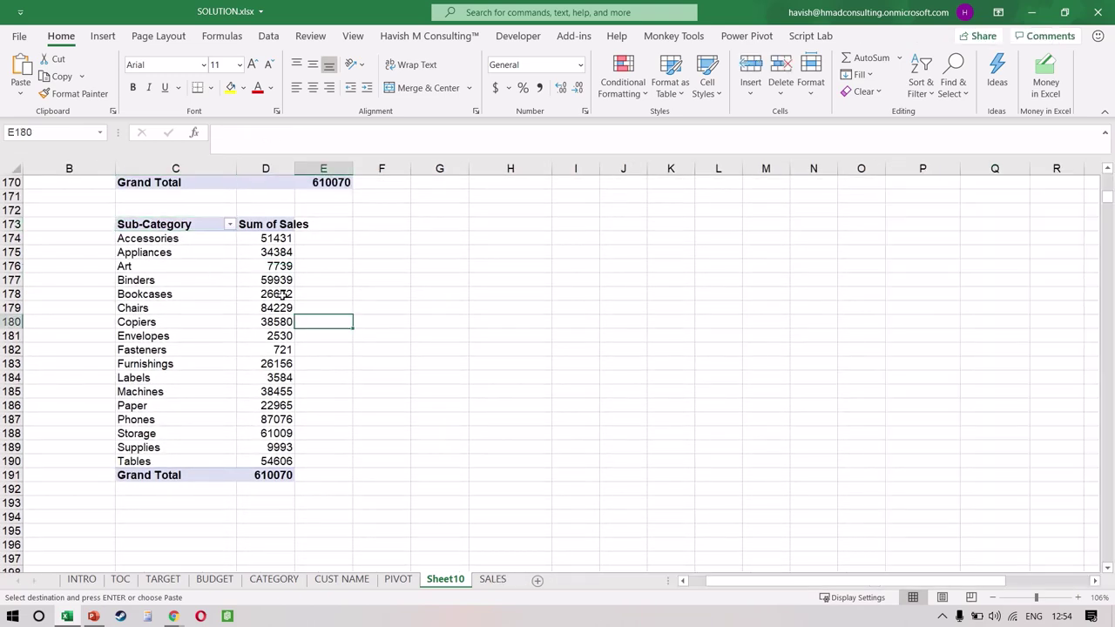
{"action": "left_click", "coordinate": [283, 295]}
{"action": "left_click_drag", "start_coordinate": [293, 163], "coordinate": [384, 173]}
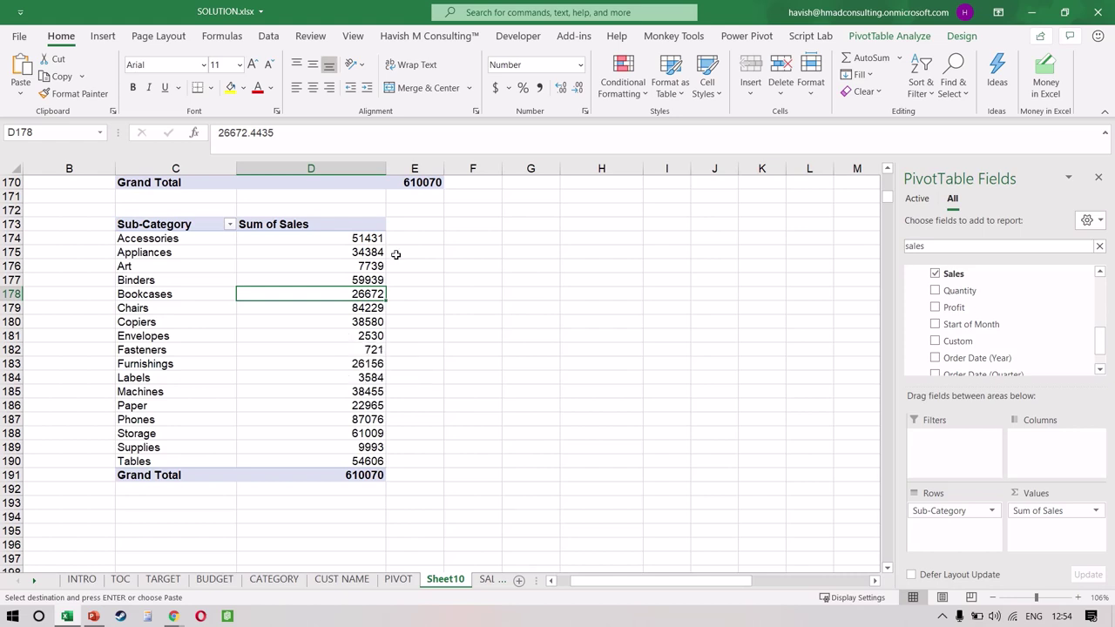
Sort the sub-categories by Sum of Sales from largest to smallest.
{"action": "left_click", "coordinate": [333, 235]}
{"action": "right_click", "coordinate": [333, 235]}
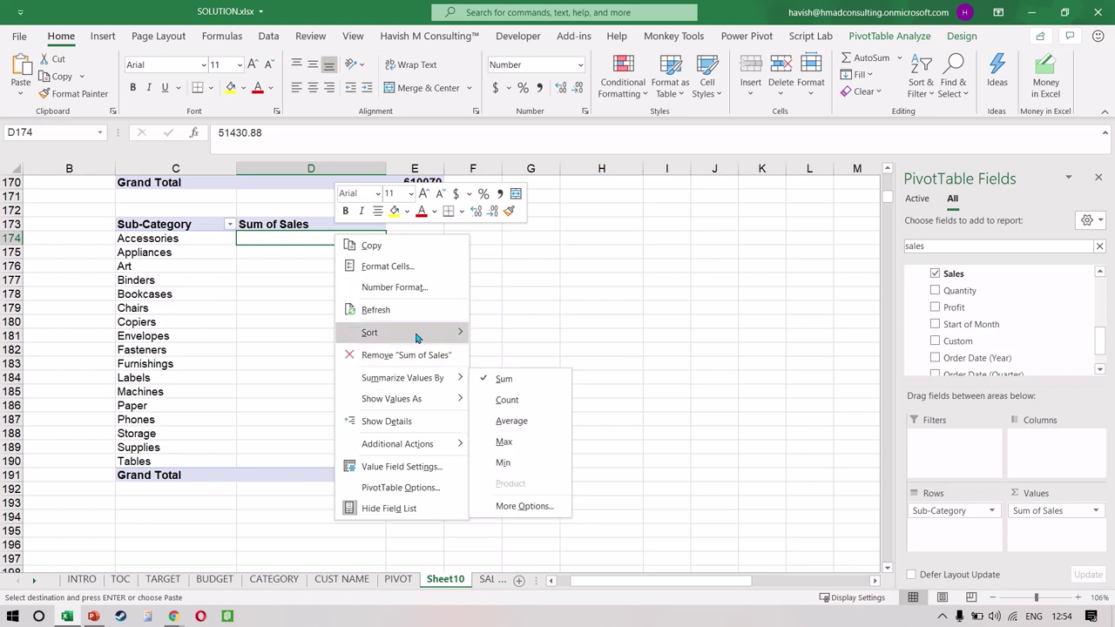
{"action": "mouse_move", "coordinate": [417, 336]}
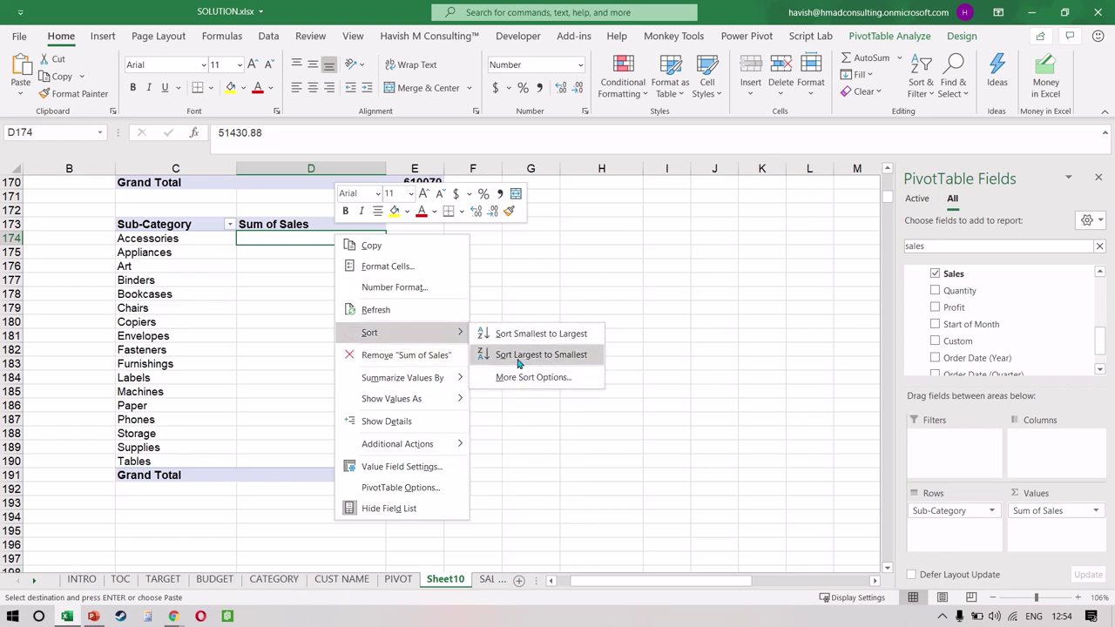
{"action": "left_click", "coordinate": [519, 362]}
{"action": "left_click", "coordinate": [387, 359]}
{"action": "key", "text": "Down"}
{"action": "key", "text": "Down"}
{"action": "key", "text": "Left"}
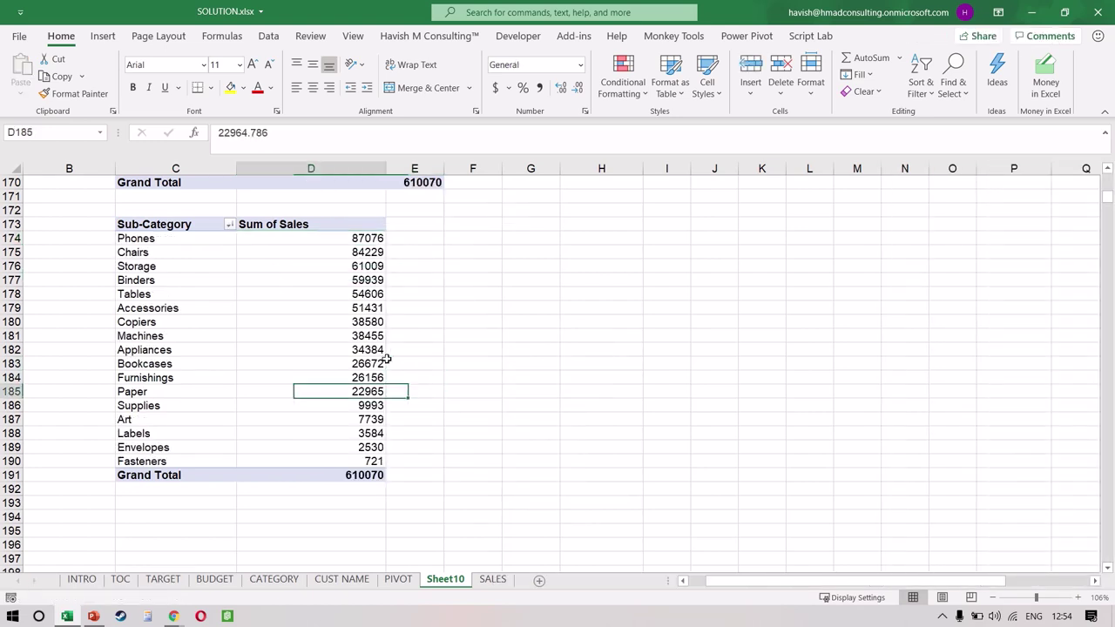
{"action": "key", "text": "Down"}
{"action": "key", "text": "Left"}
{"action": "key", "text": "Right"}
{"action": "key", "text": "shift+Down"}
{"action": "key", "text": "shift+Down"}
{"action": "key", "text": "shift+Down"}
{"action": "key", "text": "shift+Down"}
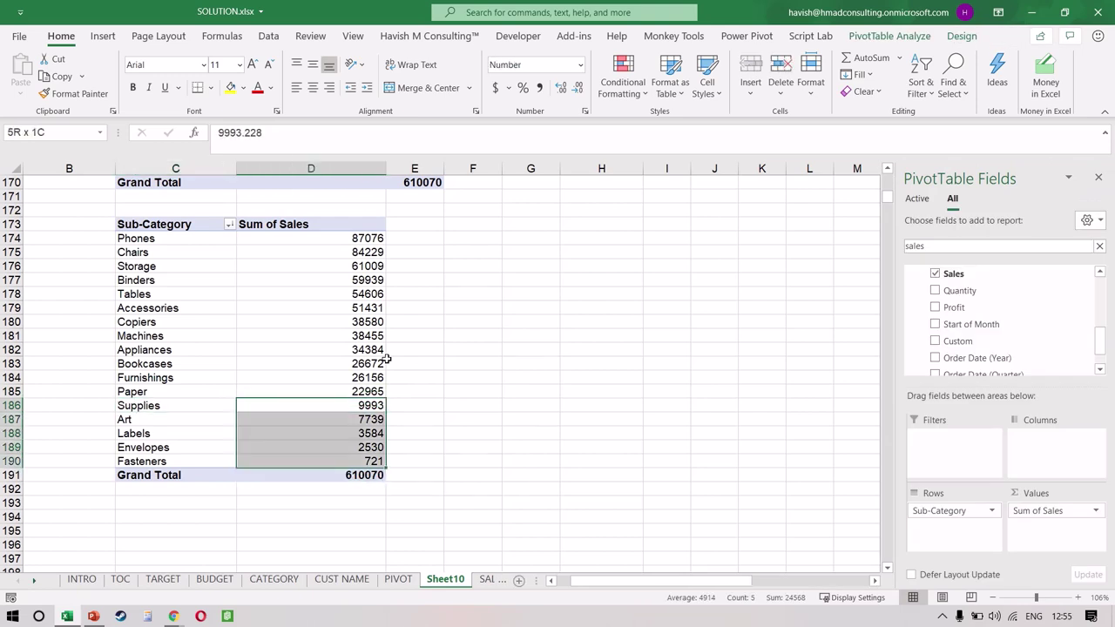
{"action": "key", "text": "shift+Left"}
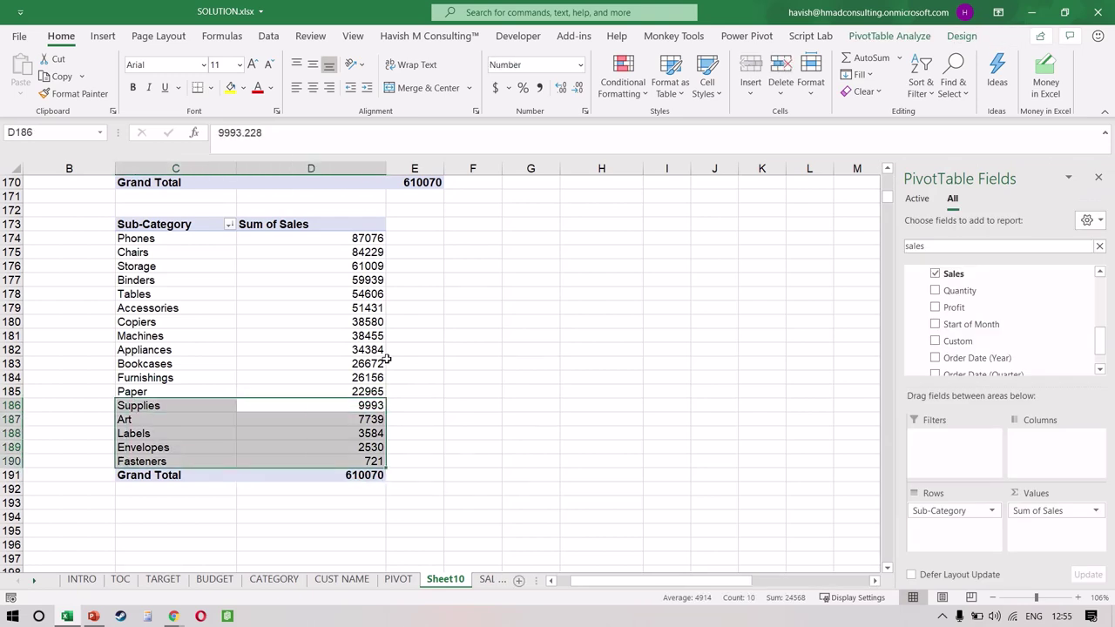
Try to group the five lowest-selling sub-categories: Supplies, Art, Labels, Envelopes and Fasteners.
{"action": "key", "text": "Left"}
{"action": "key", "text": "shift+Down"}
{"action": "key", "text": "shift+Down"}
{"action": "key", "text": "shift+Down"}
{"action": "key", "text": "shift+Down"}
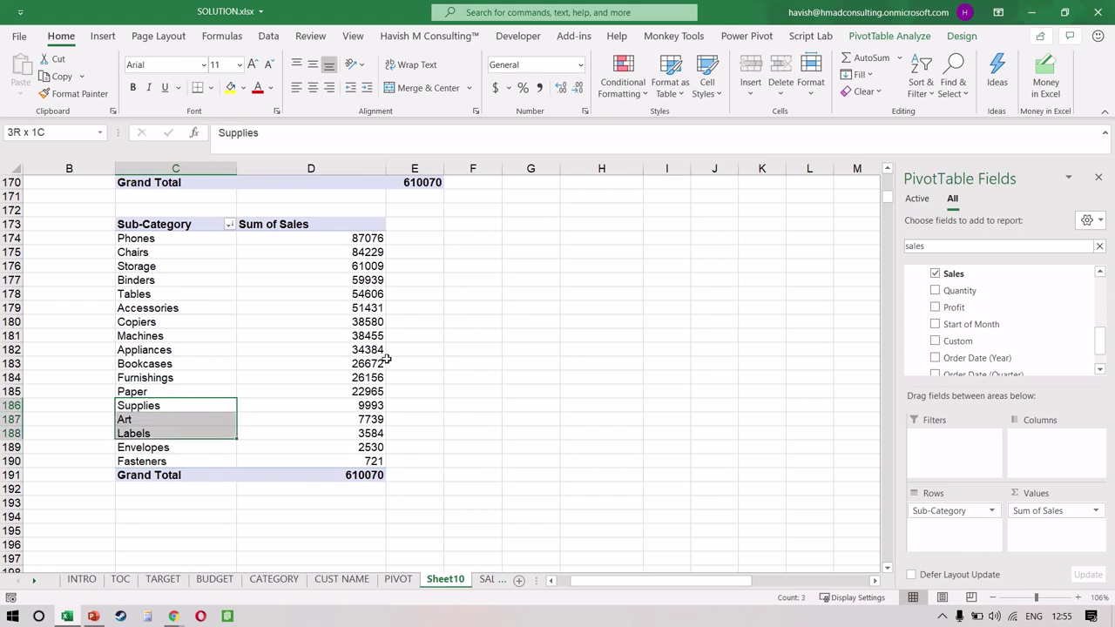
{"action": "right_click", "coordinate": [162, 410]}
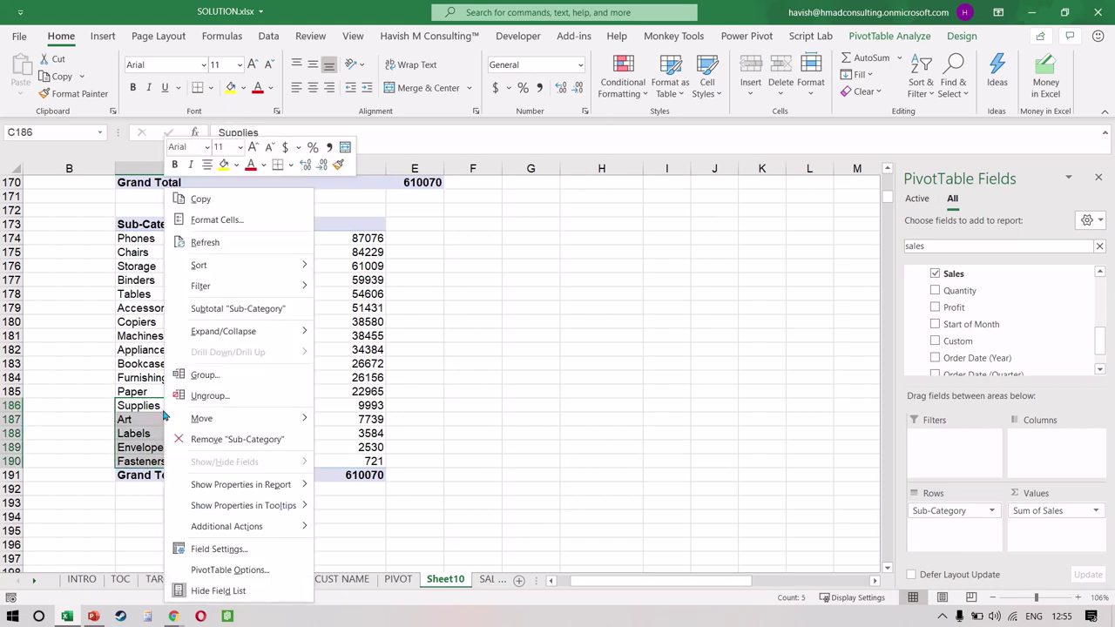
{"action": "left_click", "coordinate": [260, 384]}
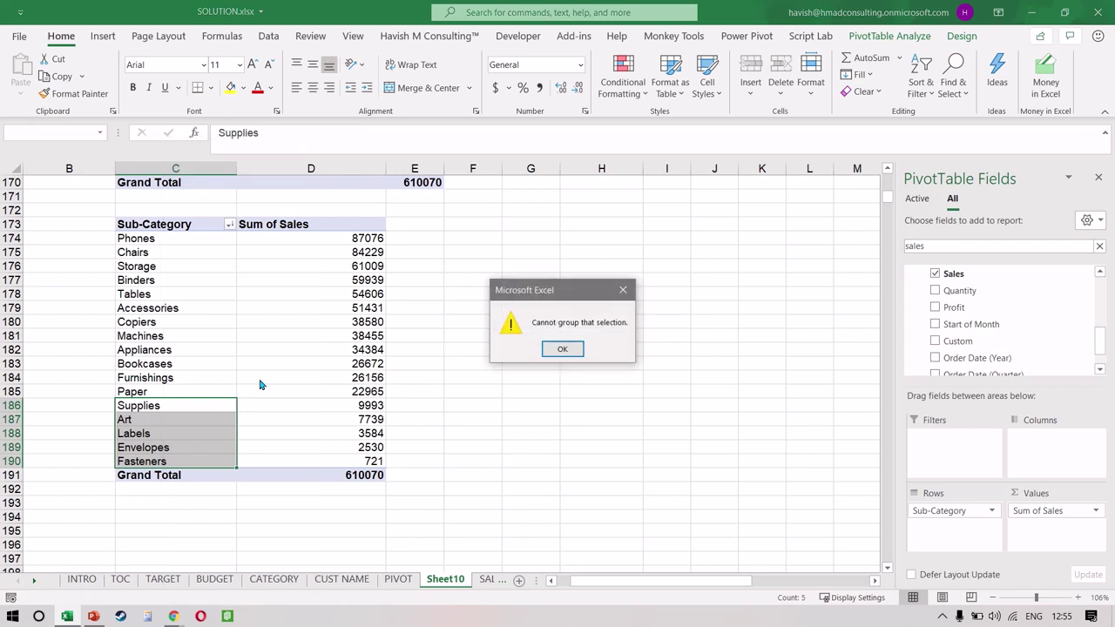
{"action": "key", "text": "Return"}
{"action": "key", "text": "Right"}
{"action": "key", "text": "Left"}
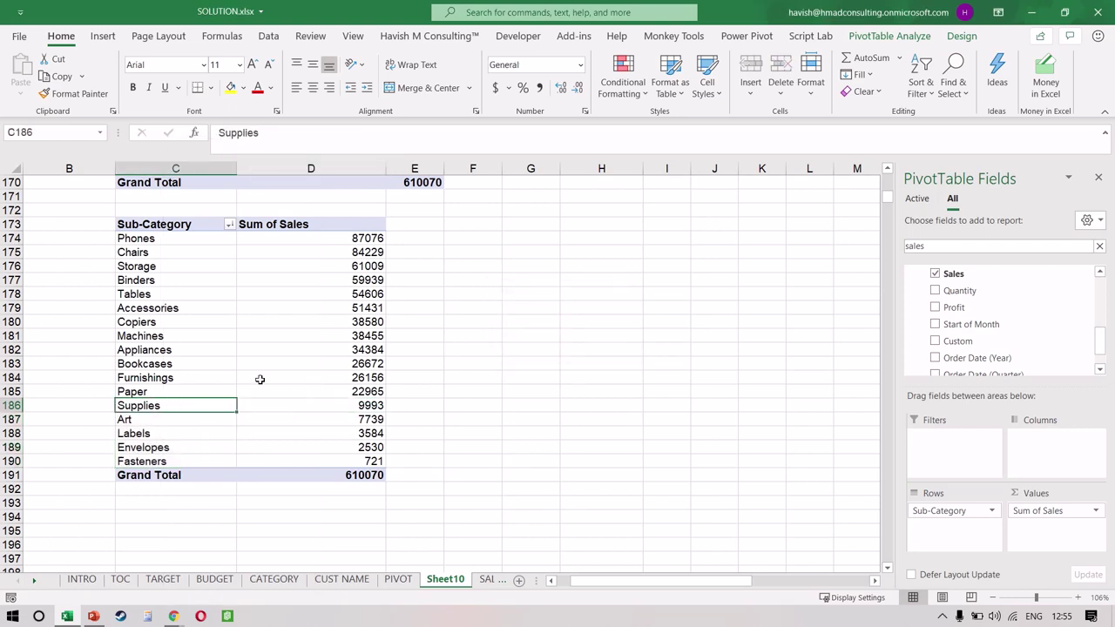
{"action": "left_click_drag", "start_coordinate": [954, 251], "coordinate": [845, 273]}
{"action": "left_click", "coordinate": [175, 422]}
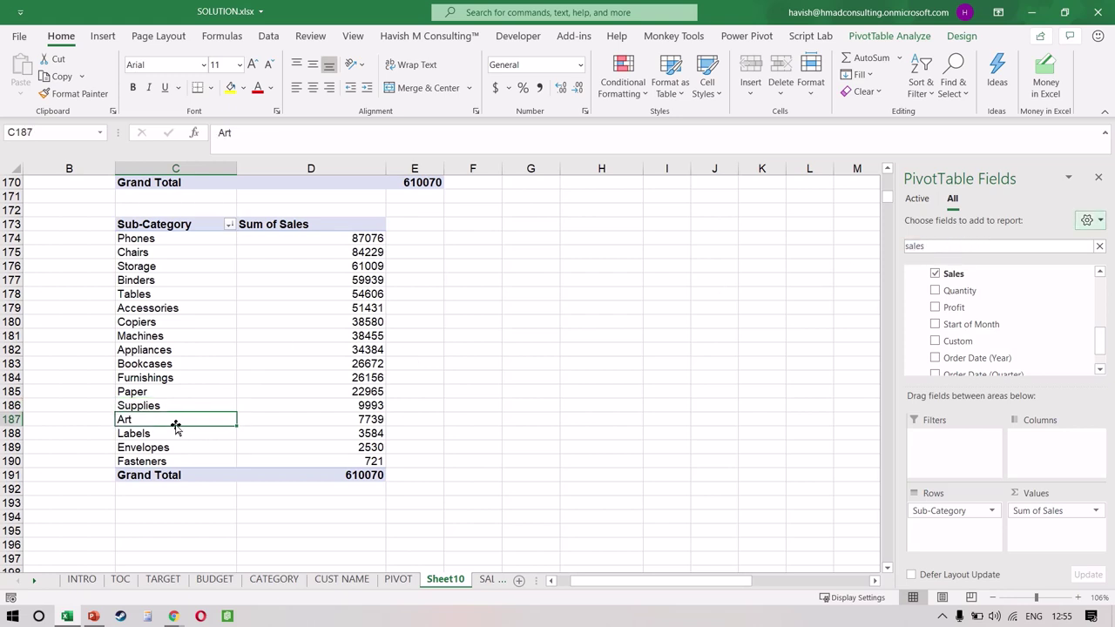
{"action": "left_click", "coordinate": [207, 455]}
{"action": "key", "text": "ctrl+shift+Up"}
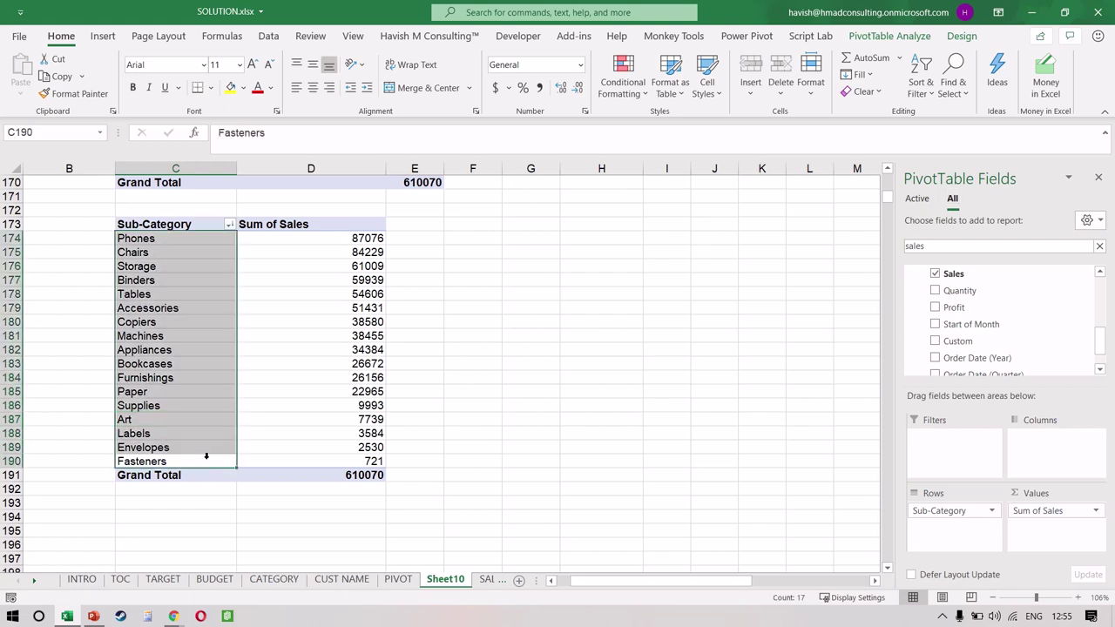
{"action": "key", "text": "shift+Return"}
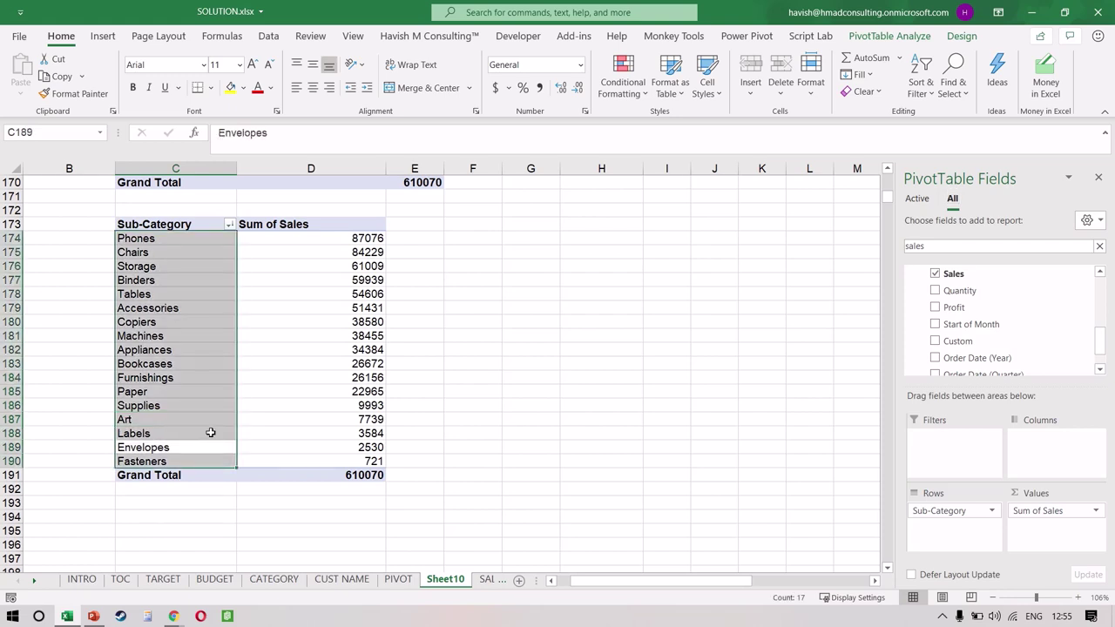
Select the sub-categories from Supplies through Fasteners and try to ungroup them.
{"action": "key", "text": "Up"}
{"action": "key", "text": "Up"}
{"action": "key", "text": "Up"}
{"action": "key", "text": "shift+Down"}
{"action": "key", "text": "shift+Down"}
{"action": "key", "text": "shift+Down"}
{"action": "key", "text": "shift+Down"}
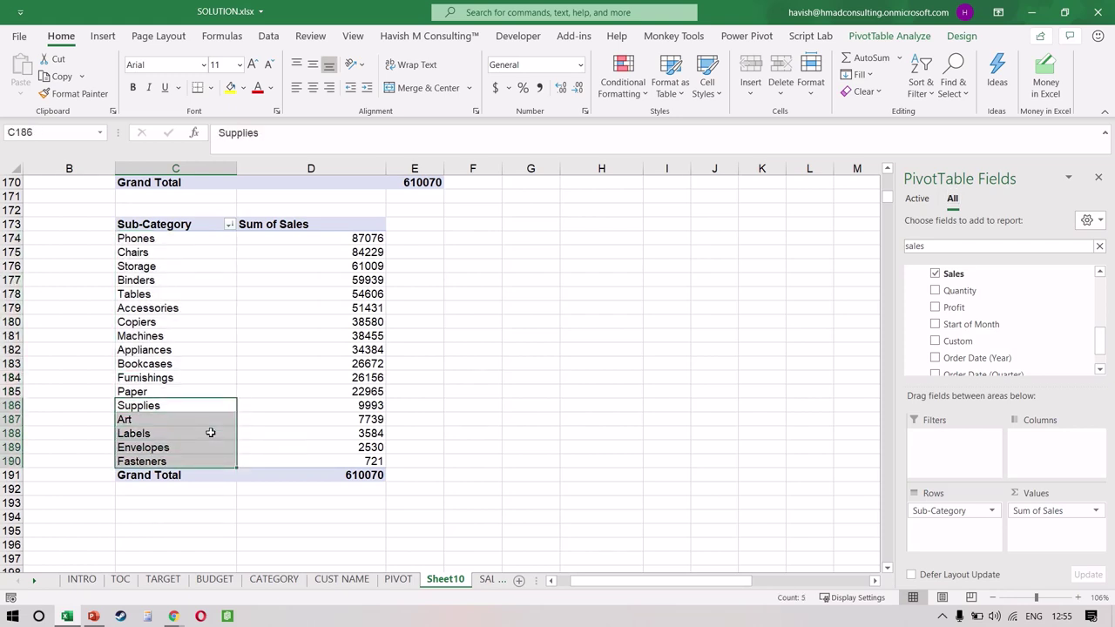
{"action": "key", "text": "shift+F10"}
{"action": "key", "text": "Down"}
{"action": "key", "text": "Down"}
{"action": "key", "text": "Down"}
{"action": "key", "text": "Down"}
{"action": "key", "text": "Down"}
{"action": "key", "text": "Down"}
{"action": "key", "text": "Down"}
{"action": "key", "text": "Down"}
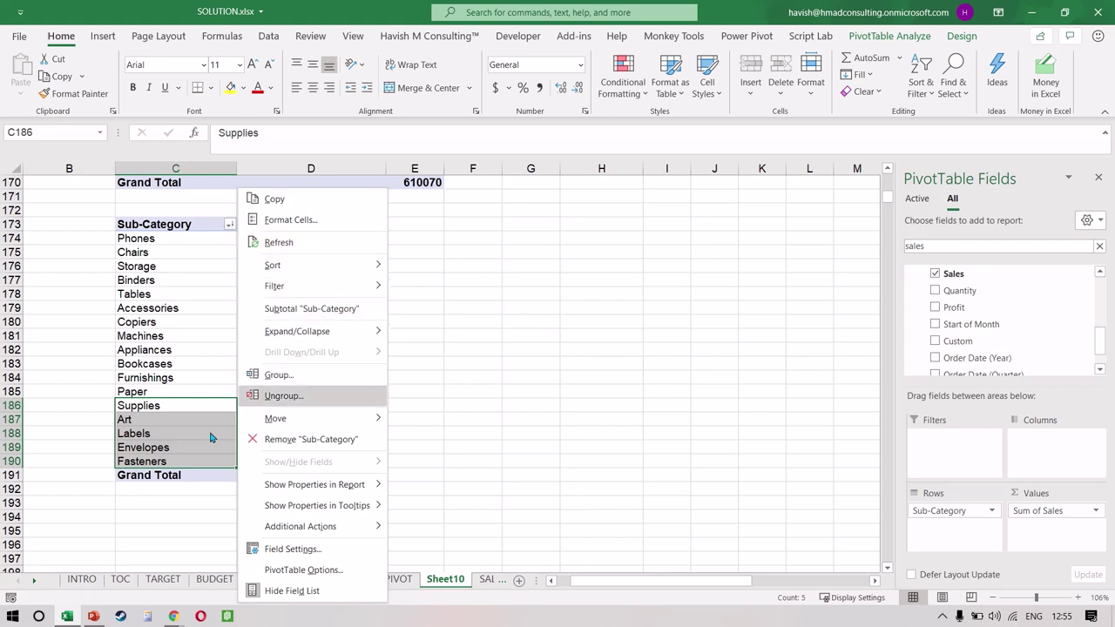
{"action": "key", "text": "Return"}
{"action": "key", "text": "Return"}
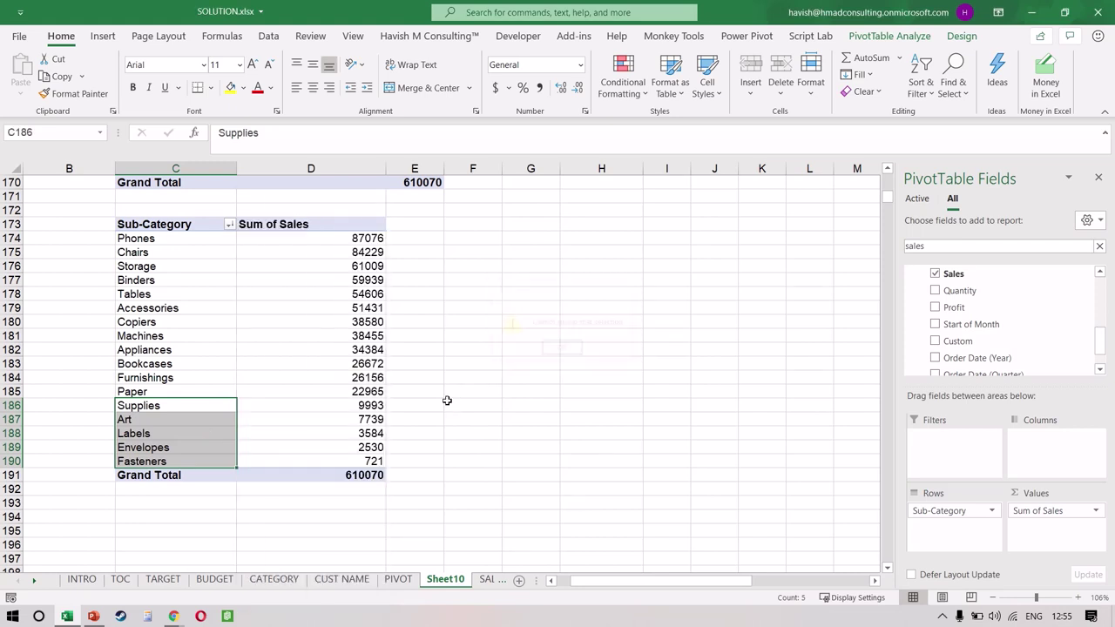
Search the field list for "sub" and add the Fact_Sales Sub-Category field to the rows beneath the existing Sub-Category.
{"action": "double_click", "coordinate": [978, 244]}
{"action": "key", "text": "BackSpace"}
{"action": "type", "text": "s"}
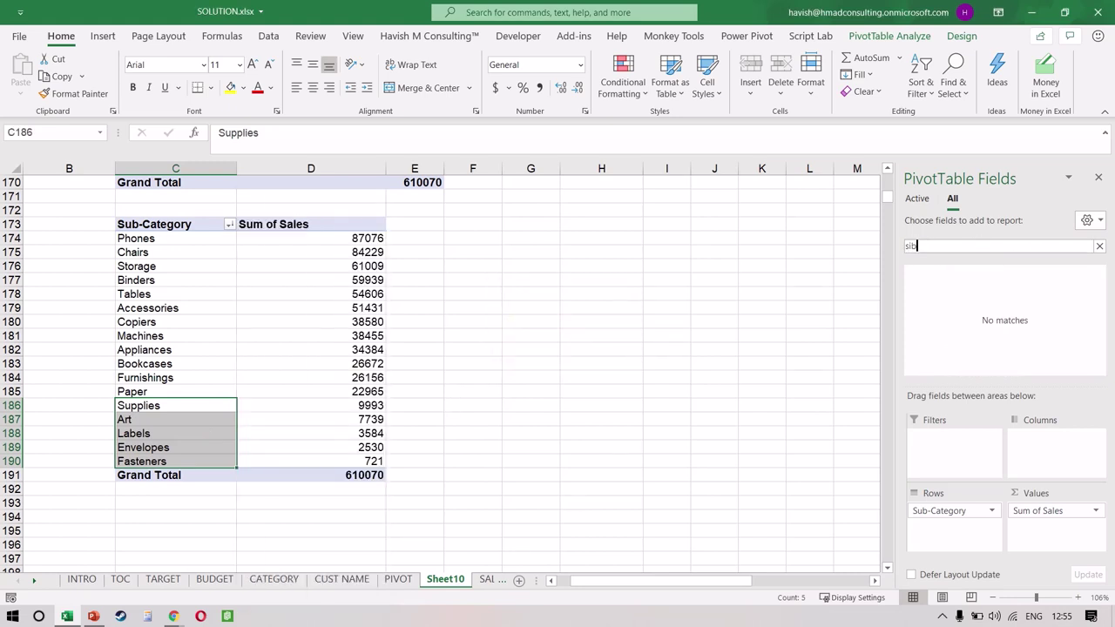
{"action": "type", "text": "ub"}
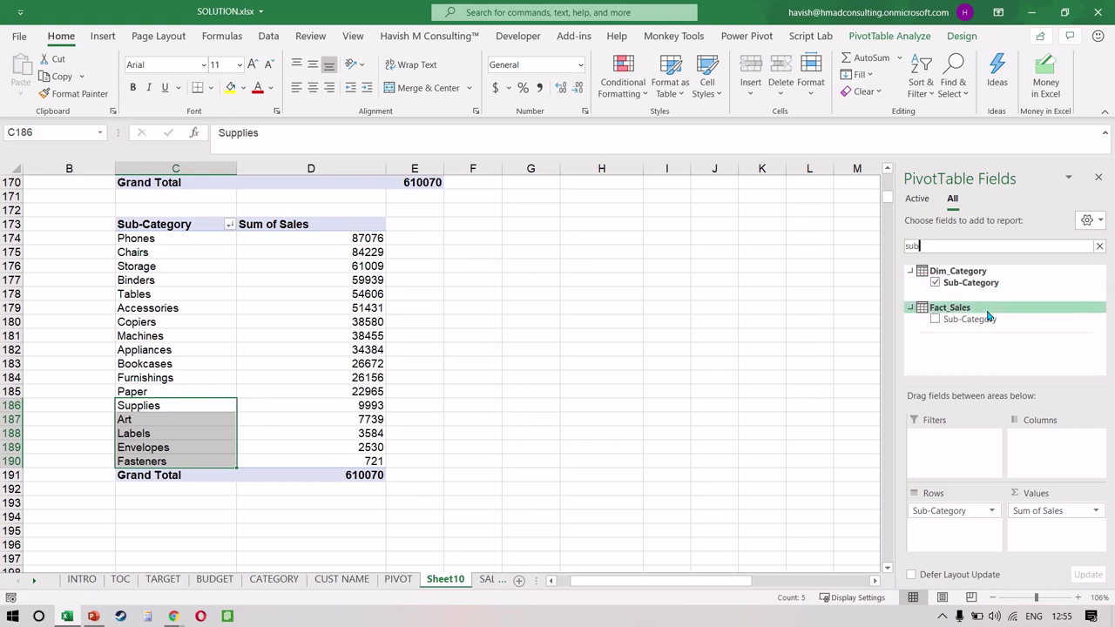
{"action": "left_click_drag", "start_coordinate": [985, 319], "coordinate": [941, 523]}
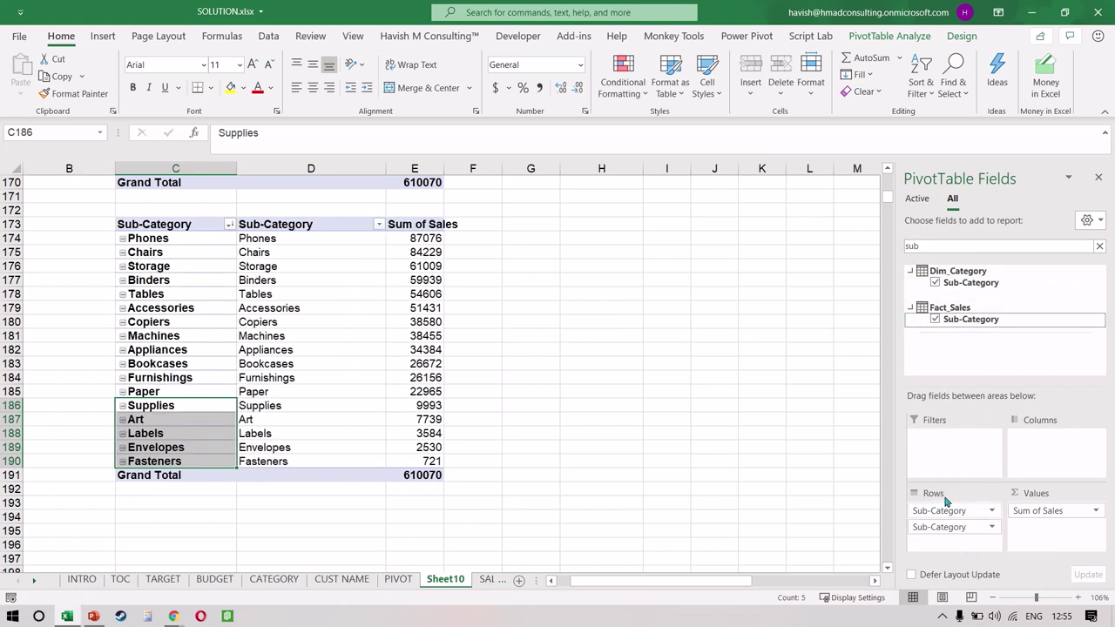
Remove the Dim_Category Sub-Category field from the rows and try to group the sub-categories from Paper through Tables.
{"action": "left_click", "coordinate": [937, 284]}
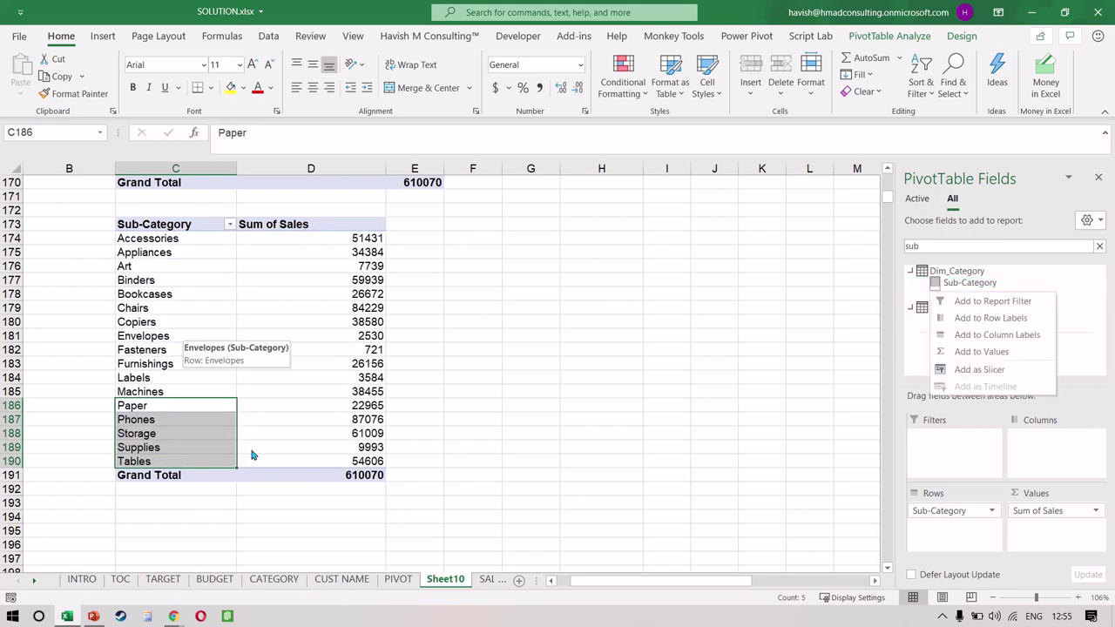
{"action": "left_click", "coordinate": [229, 438]}
{"action": "key", "text": "Up"}
{"action": "key", "text": "Up"}
{"action": "key", "text": "shift+Down"}
{"action": "key", "text": "shift+Down"}
{"action": "key", "text": "shift+Down"}
{"action": "key", "text": "shift+Down"}
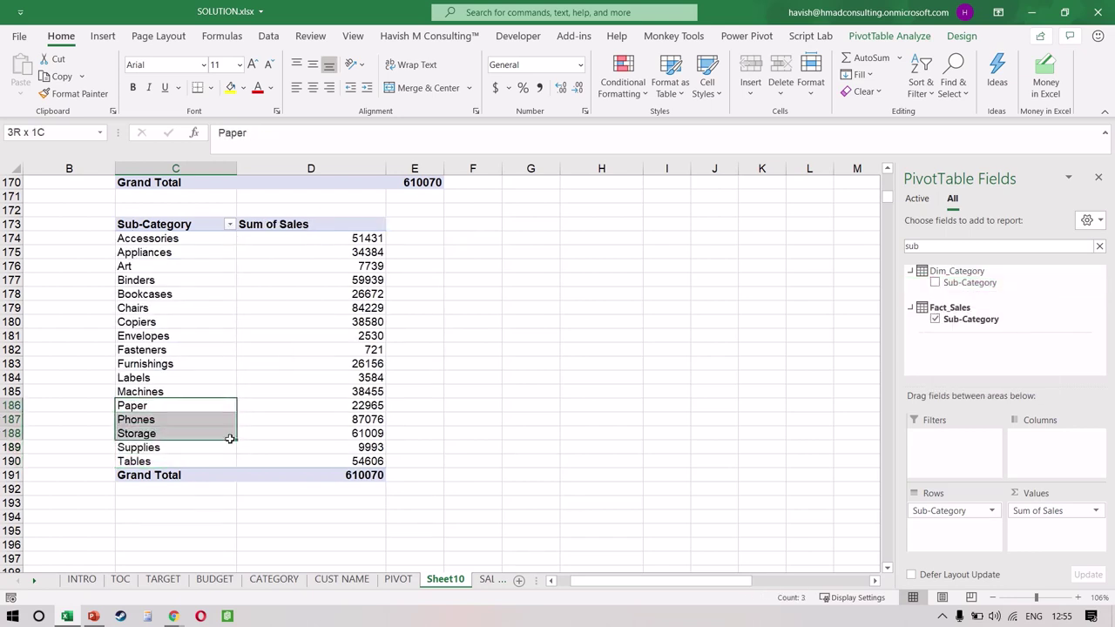
{"action": "right_click", "coordinate": [229, 438]}
{"action": "key", "text": "Down"}
{"action": "key", "text": "Down"}
{"action": "key", "text": "Down"}
{"action": "key", "text": "Down"}
{"action": "key", "text": "Down"}
{"action": "key", "text": "Down"}
{"action": "key", "text": "Down"}
{"action": "key", "text": "Down"}
{"action": "key", "text": "Down"}
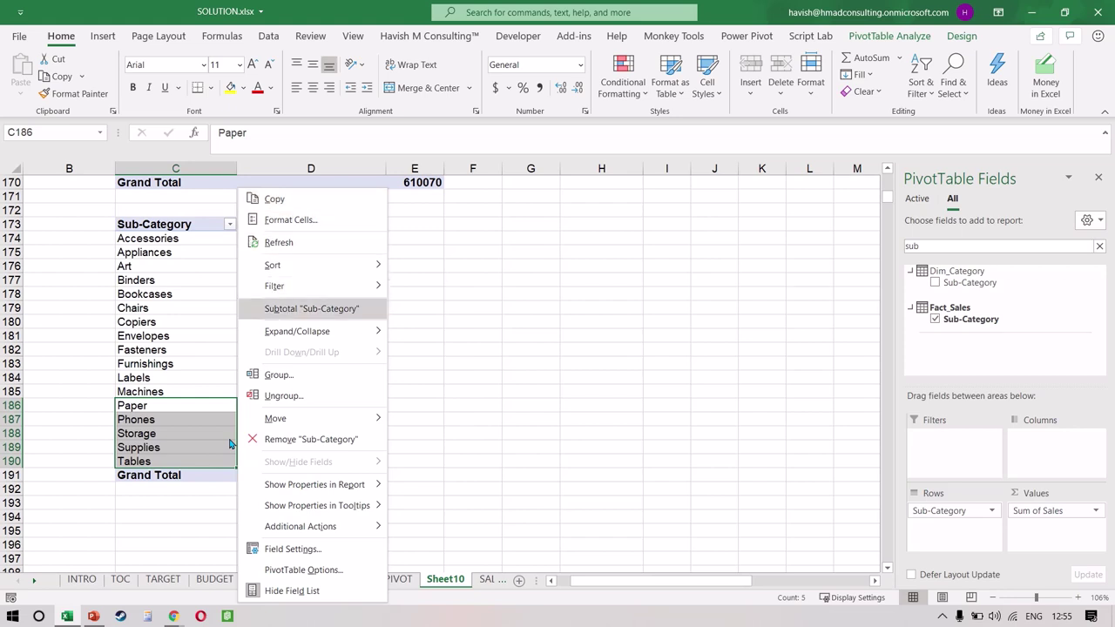
{"action": "key", "text": "Return"}
{"action": "key", "text": "Return"}
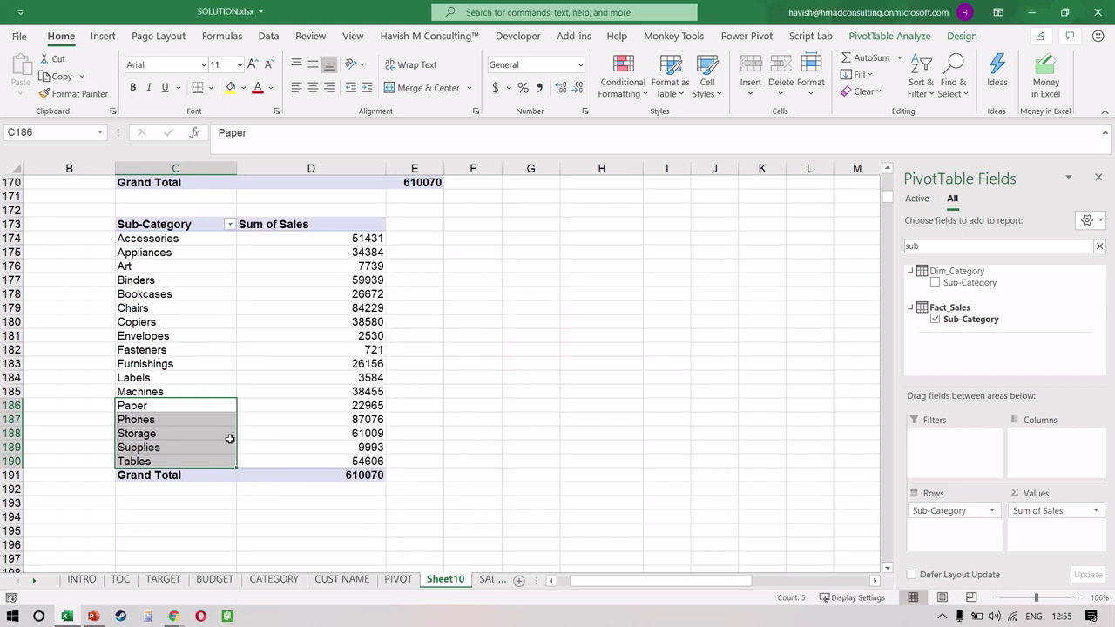
Copy the whole sub-category PivotTable to cell B5 of a new worksheet and widen columns B and C.
{"action": "left_click", "coordinate": [214, 349]}
{"action": "key", "text": "Up"}
{"action": "key", "text": "Up"}
{"action": "key", "text": "Up"}
{"action": "key", "text": "Up"}
{"action": "key", "text": "Up"}
{"action": "key", "text": "Up"}
{"action": "key", "text": "Up"}
{"action": "key", "text": "Up"}
{"action": "key", "text": "Up"}
{"action": "key", "text": "ctrl+shift+Down"}
{"action": "key", "text": "ctrl+shift+Right"}
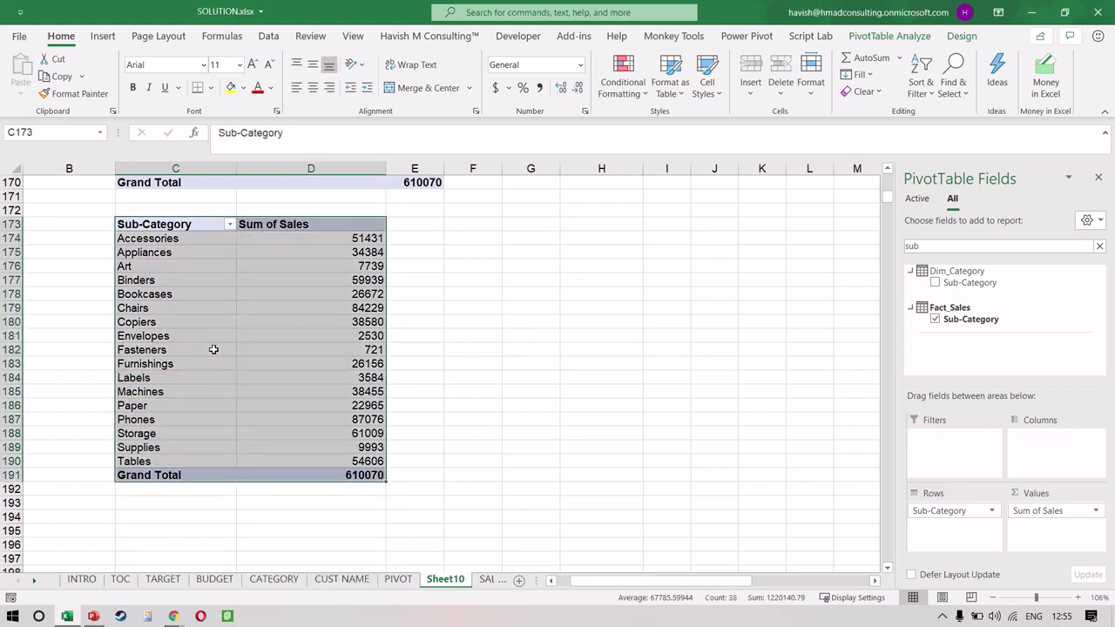
{"action": "key", "text": "ctrl+c"}
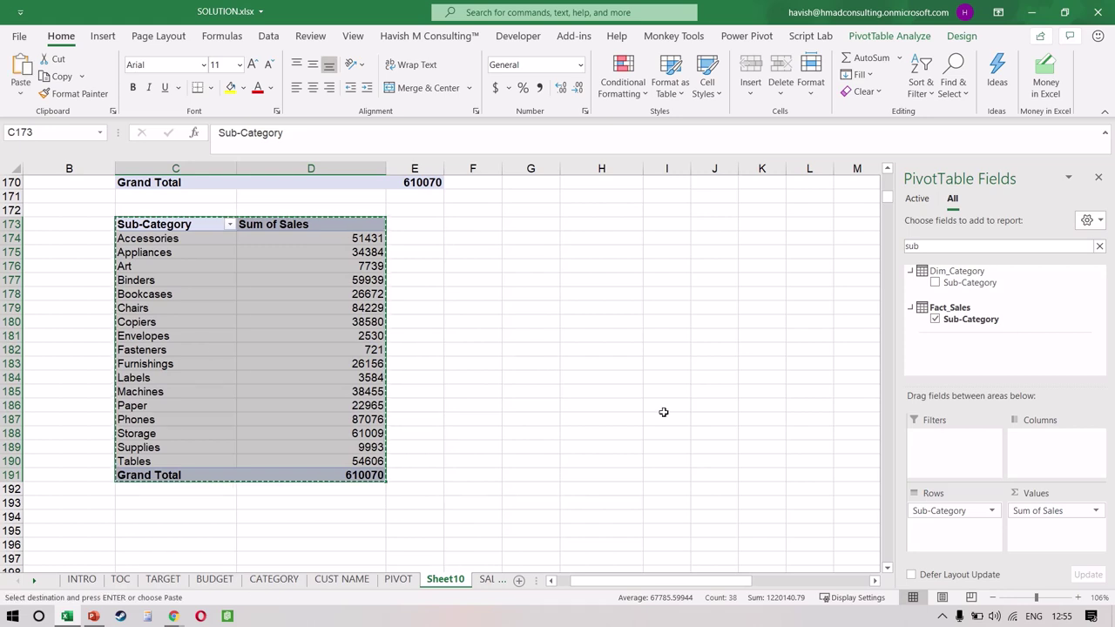
{"action": "key", "text": "shift+F11"}
{"action": "left_click", "coordinate": [115, 234]}
{"action": "key", "text": "ctrl+v"}
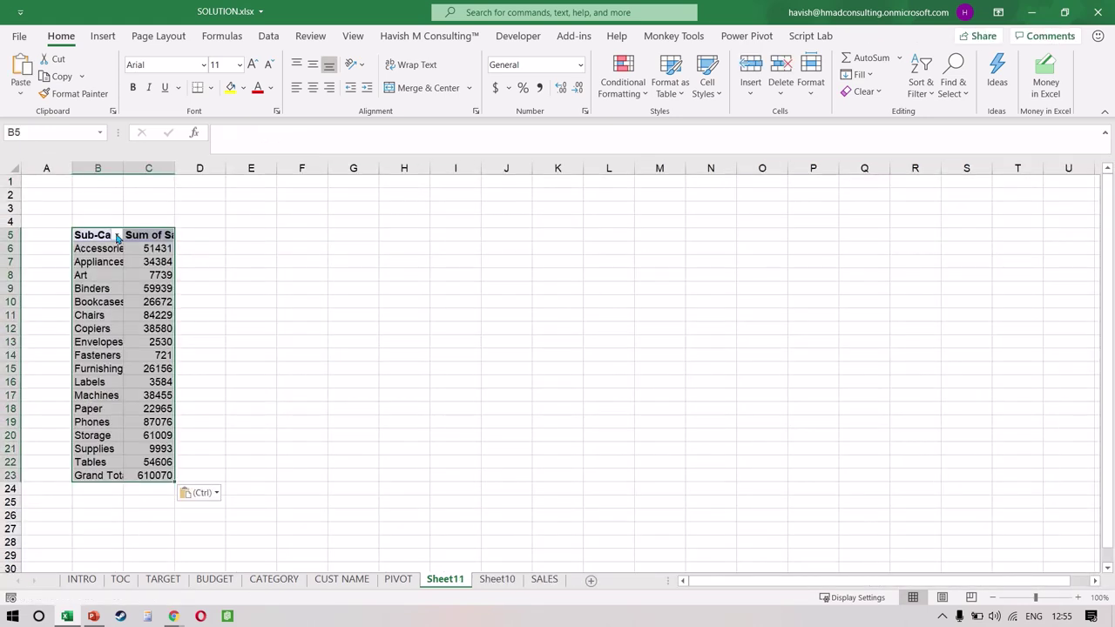
{"action": "left_click_drag", "start_coordinate": [124, 178], "coordinate": [408, 167]}
Try to group the last five sub-categories, Paper through Tables, in the copied PivotTable.
{"action": "left_click", "coordinate": [294, 273]}
{"action": "key", "text": "Left"}
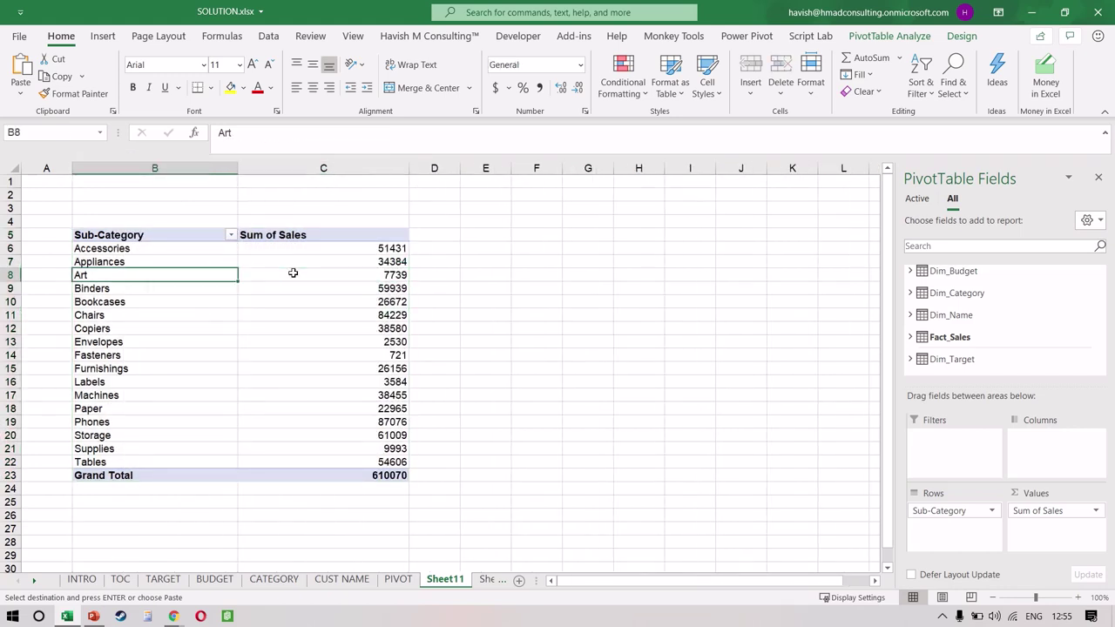
{"action": "key", "text": "ctrl+Down"}
{"action": "key", "text": "Up"}
{"action": "key", "text": "shift+Up"}
{"action": "key", "text": "shift+Up"}
{"action": "key", "text": "shift+Up"}
{"action": "key", "text": "shift+Up"}
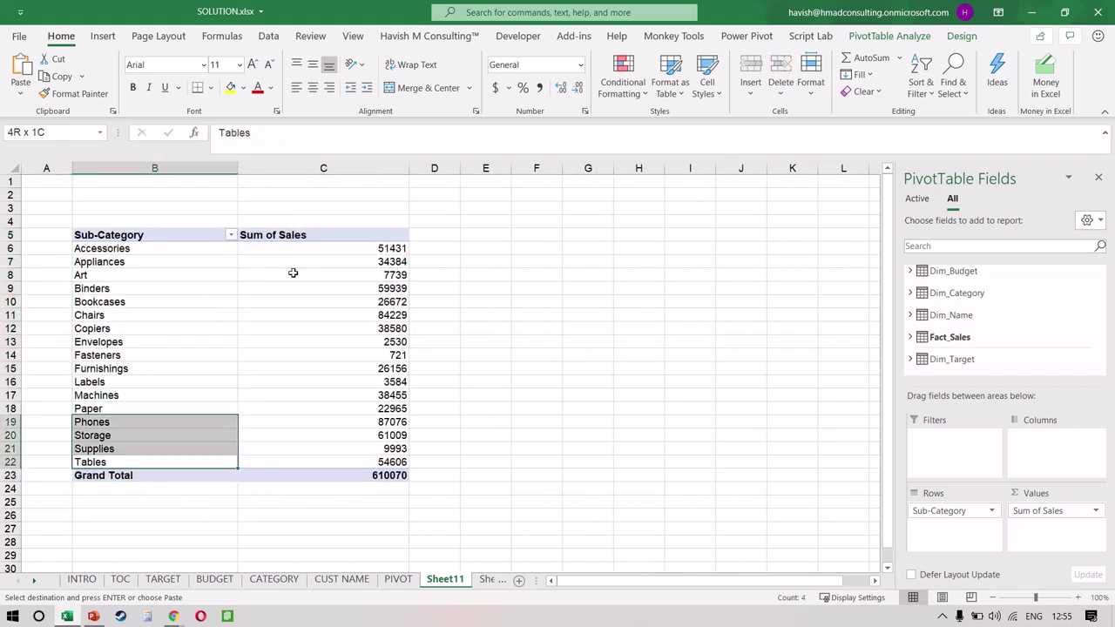
{"action": "key", "text": "shift+F10"}
{"action": "left_click", "coordinate": [294, 243]}
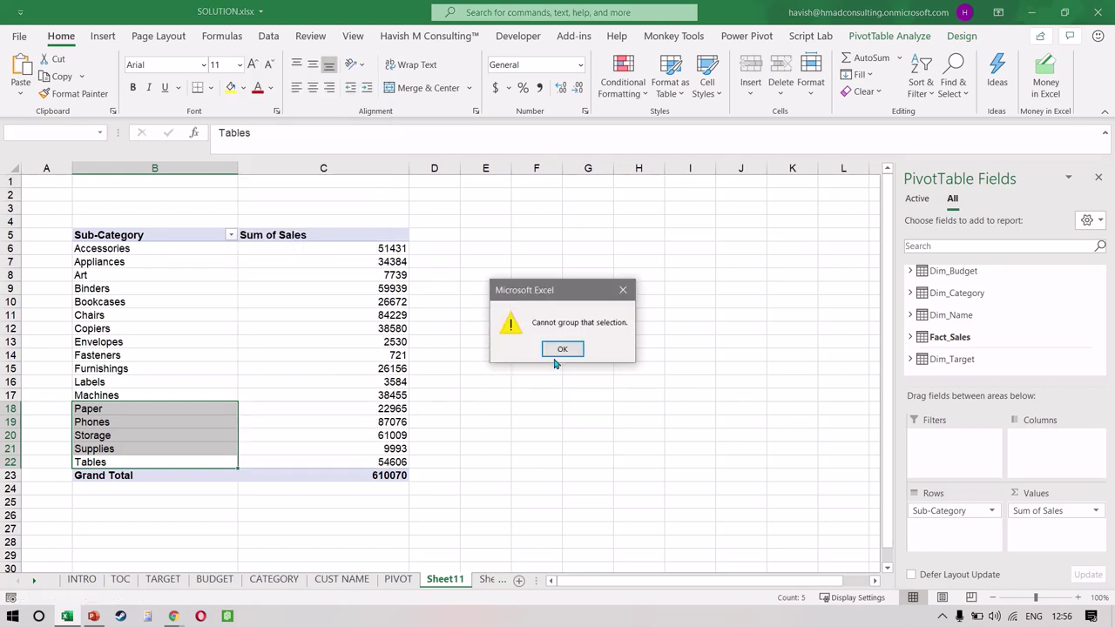
{"action": "left_click", "coordinate": [560, 350]}
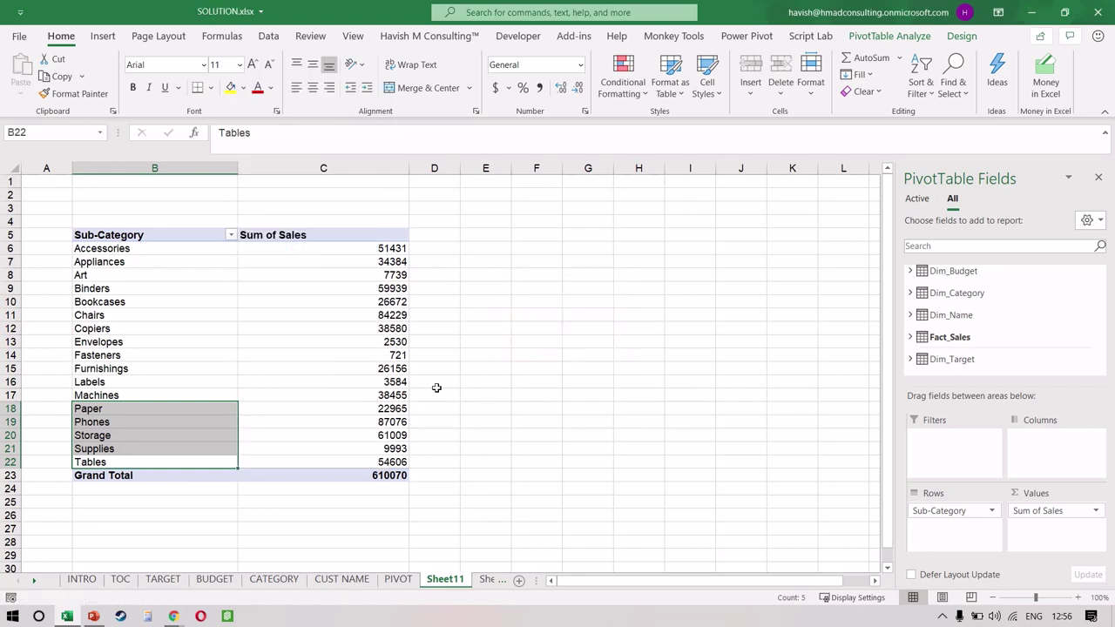
{"action": "left_click", "coordinate": [348, 410]}
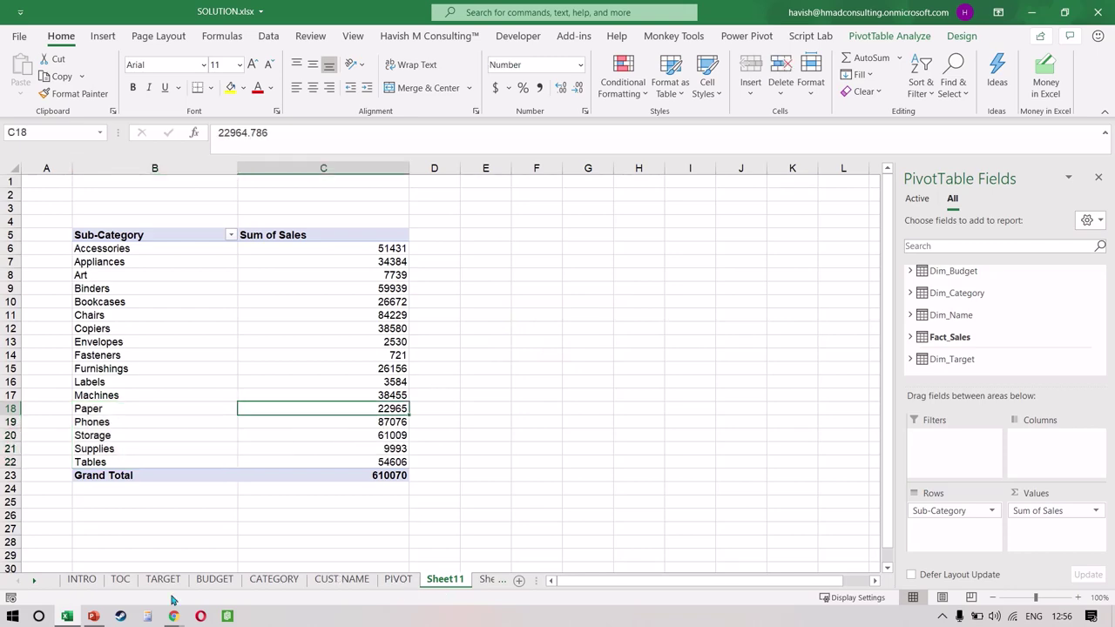
Create a PivotTable on a new worksheet from the Fact_Sales table on the SALES sheet, without adding it to the Data Model.
{"action": "left_click", "coordinate": [475, 580]}
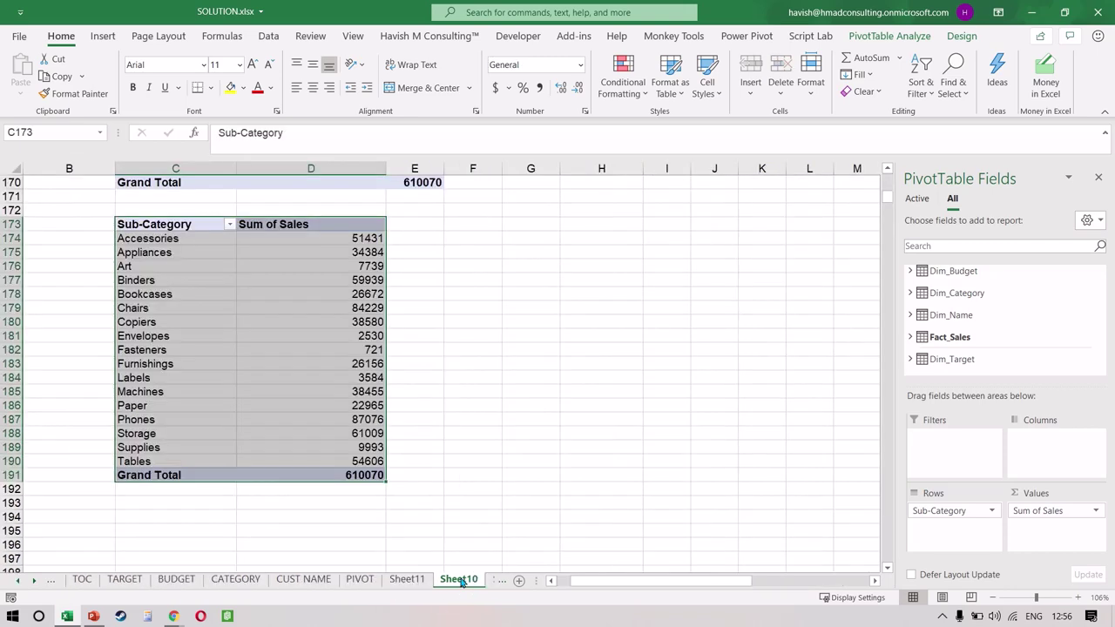
{"action": "left_click", "coordinate": [461, 580]}
{"action": "left_click", "coordinate": [462, 435]}
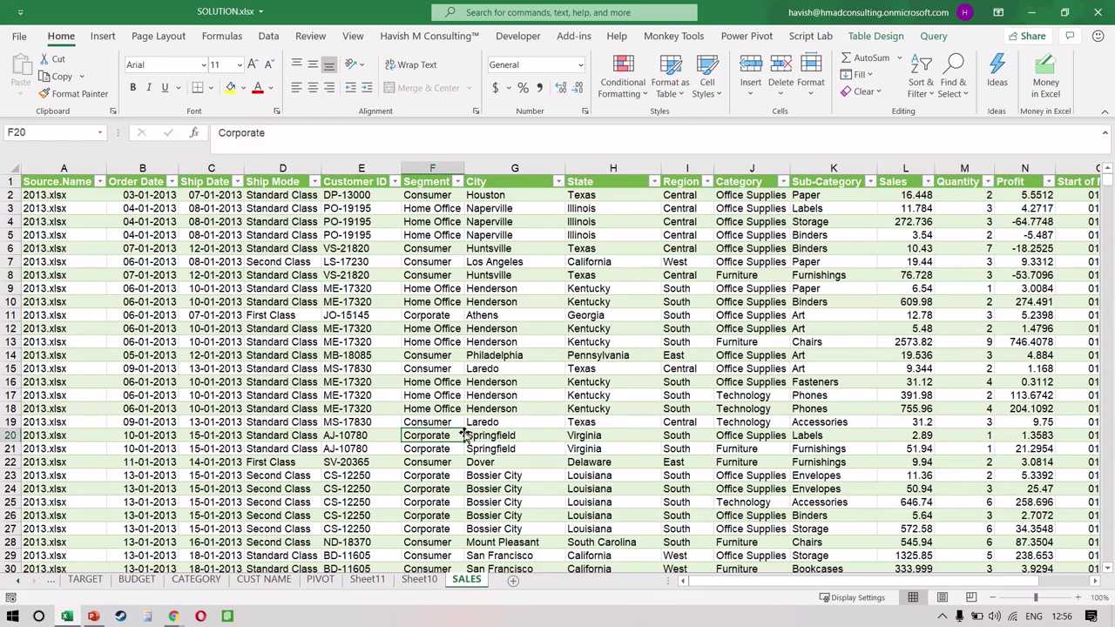
{"action": "key", "text": "ctrl+a"}
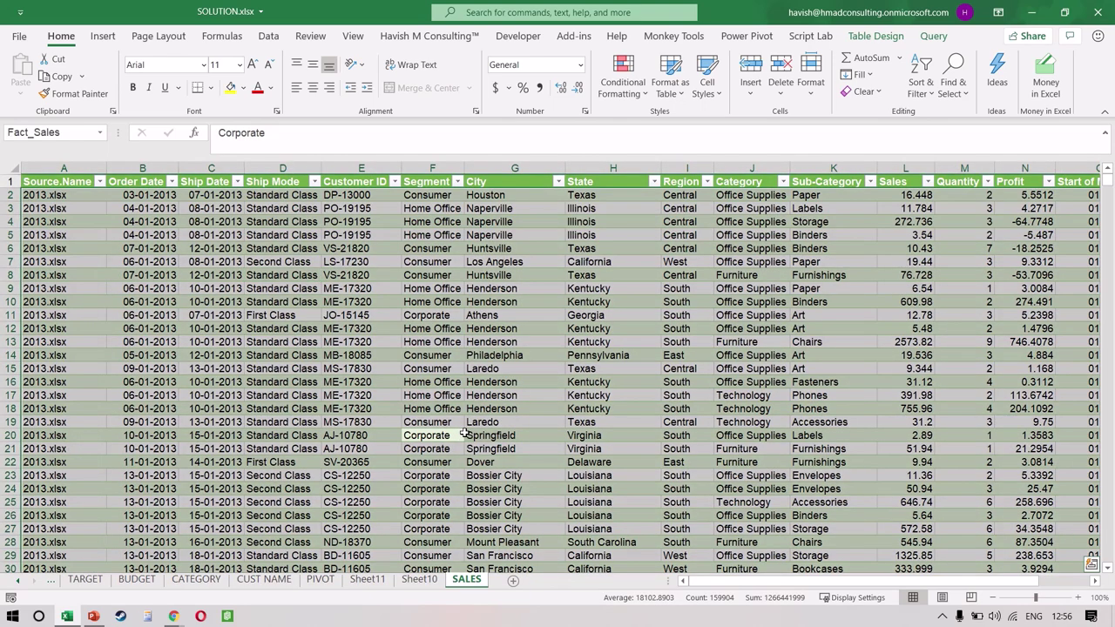
{"action": "key", "text": "ctrl+a"}
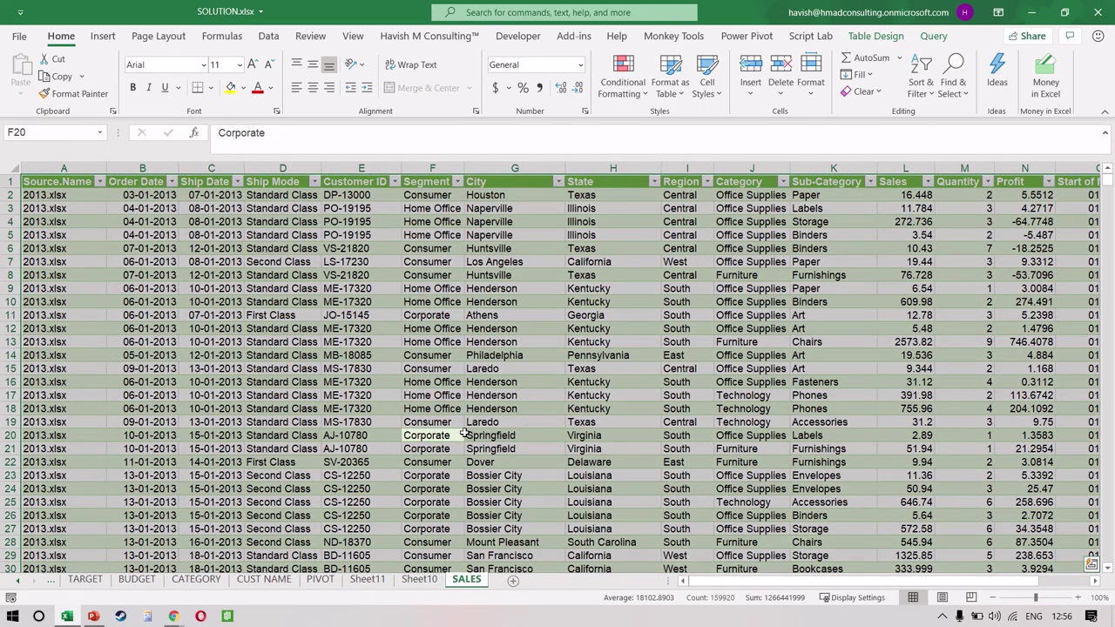
{"action": "key", "text": "alt+n"}
{"action": "key", "text": "v"}
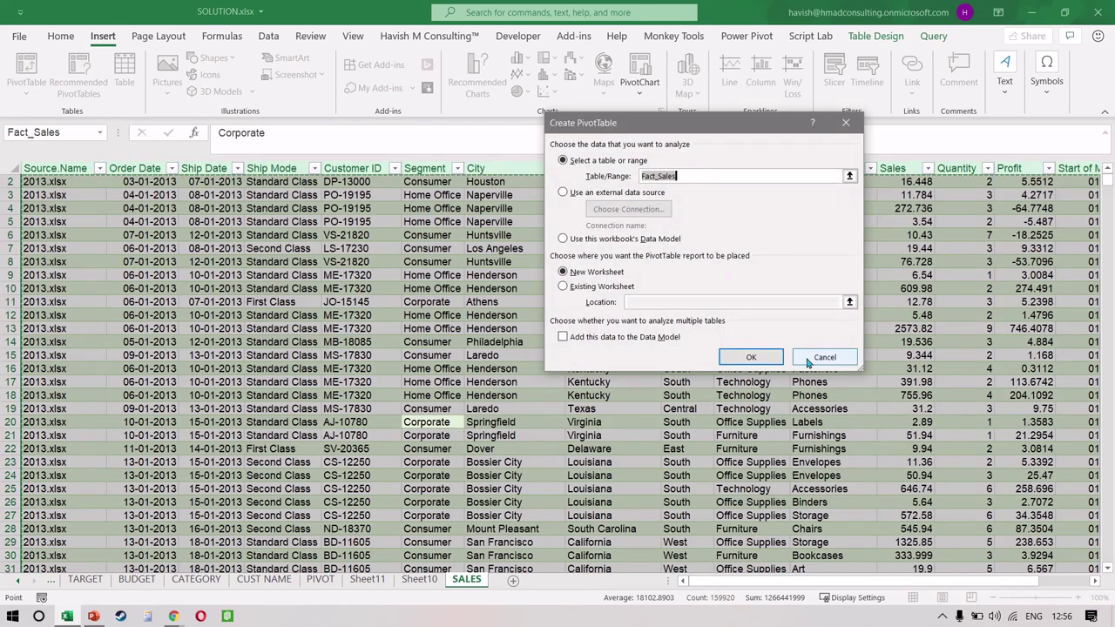
{"action": "left_click", "coordinate": [751, 357]}
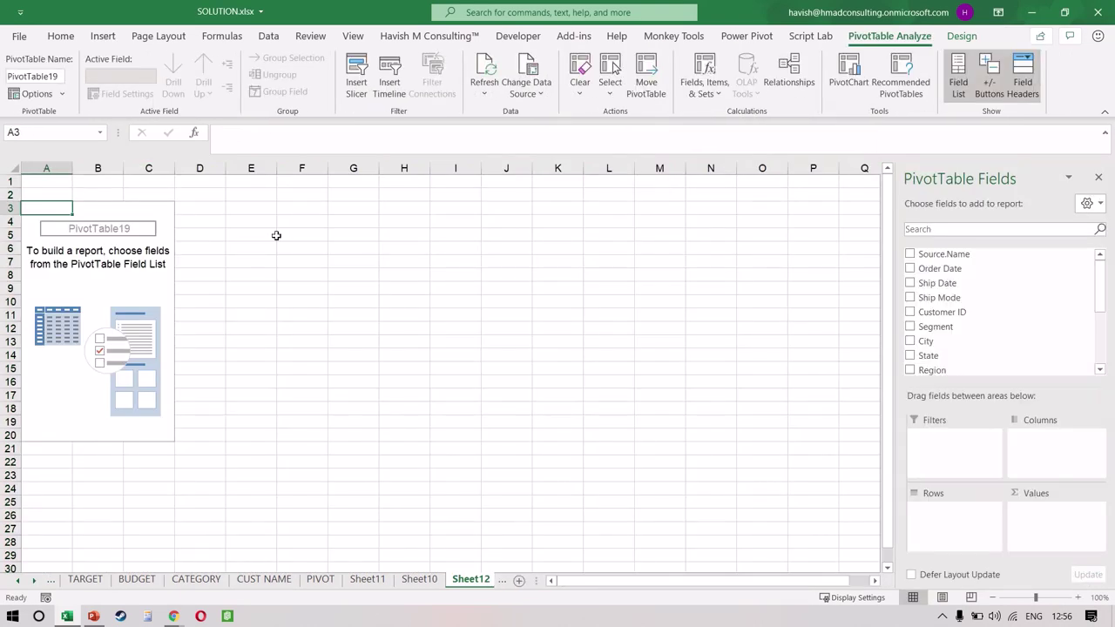
Find the fields by searching "sub" and "sales", adding Sub-Category to the rows and Sales to the values.
{"action": "left_click", "coordinate": [992, 230]}
{"action": "type", "text": "sub"}
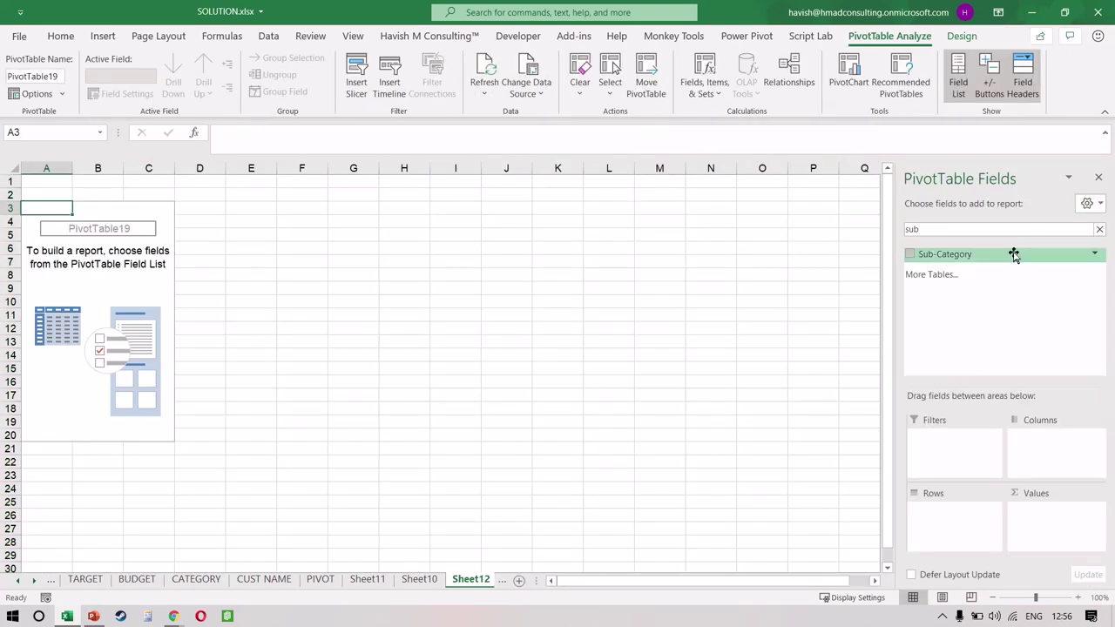
{"action": "left_click_drag", "start_coordinate": [1015, 254], "coordinate": [960, 566]}
{"action": "left_click_drag", "start_coordinate": [978, 254], "coordinate": [974, 521]}
{"action": "key", "text": "BackSpace"}
{"action": "key", "text": "BackSpace"}
{"action": "key", "text": "BackSpace"}
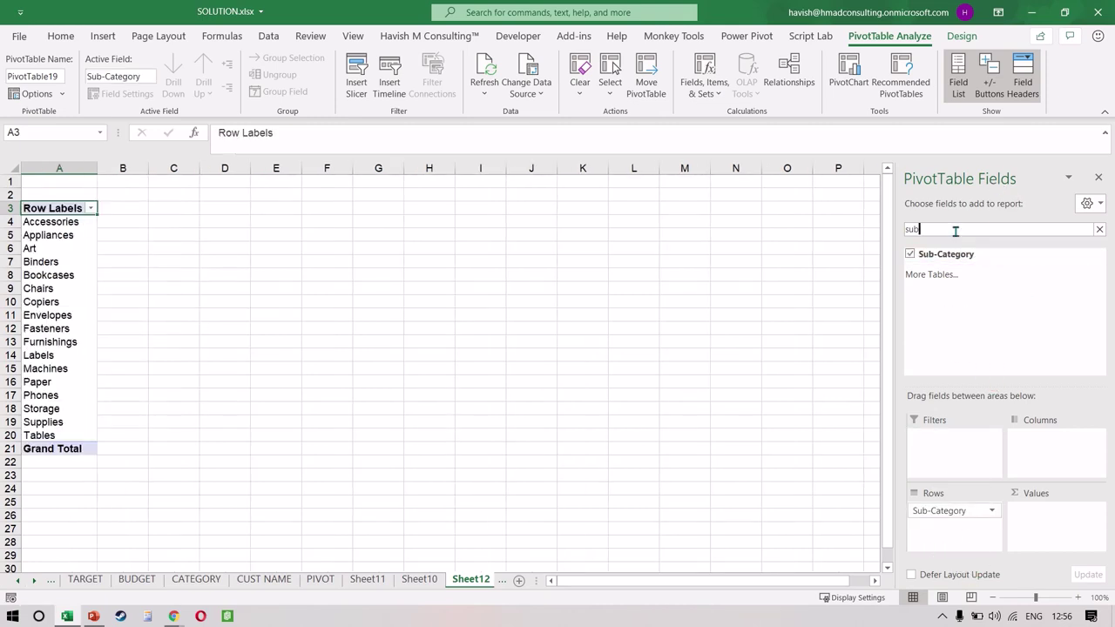
{"action": "type", "text": "sales"}
{"action": "left_click_drag", "start_coordinate": [934, 256], "coordinate": [1062, 540]}
Sort the new PivotTable's sub-categories by Sum of Sales from largest to smallest.
{"action": "left_click", "coordinate": [145, 247]}
{"action": "key", "text": "Left"}
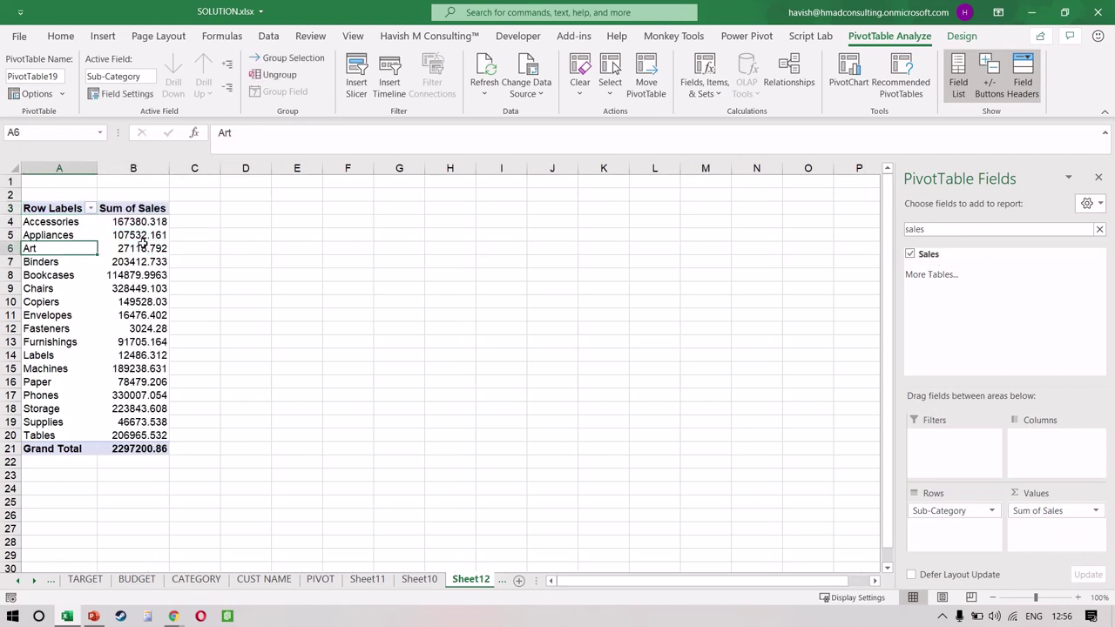
{"action": "key", "text": "Right"}
{"action": "right_click", "coordinate": [145, 249]}
{"action": "key", "text": "Down"}
{"action": "key", "text": "Down"}
{"action": "key", "text": "Down"}
{"action": "key", "text": "Right"}
{"action": "key", "text": "Down"}
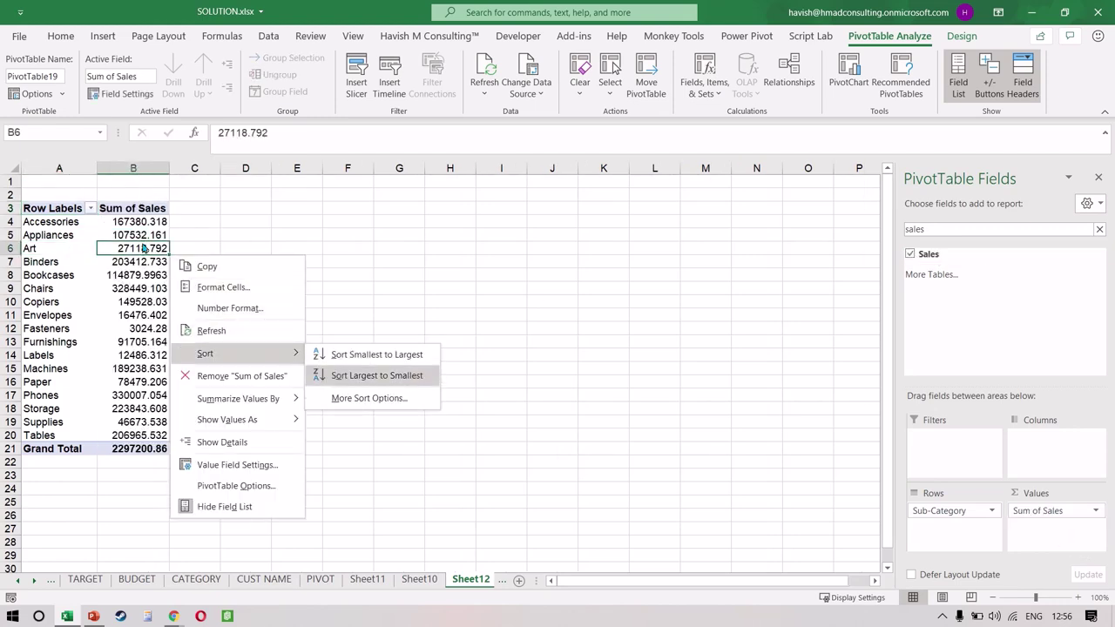
{"action": "key", "text": "Return"}
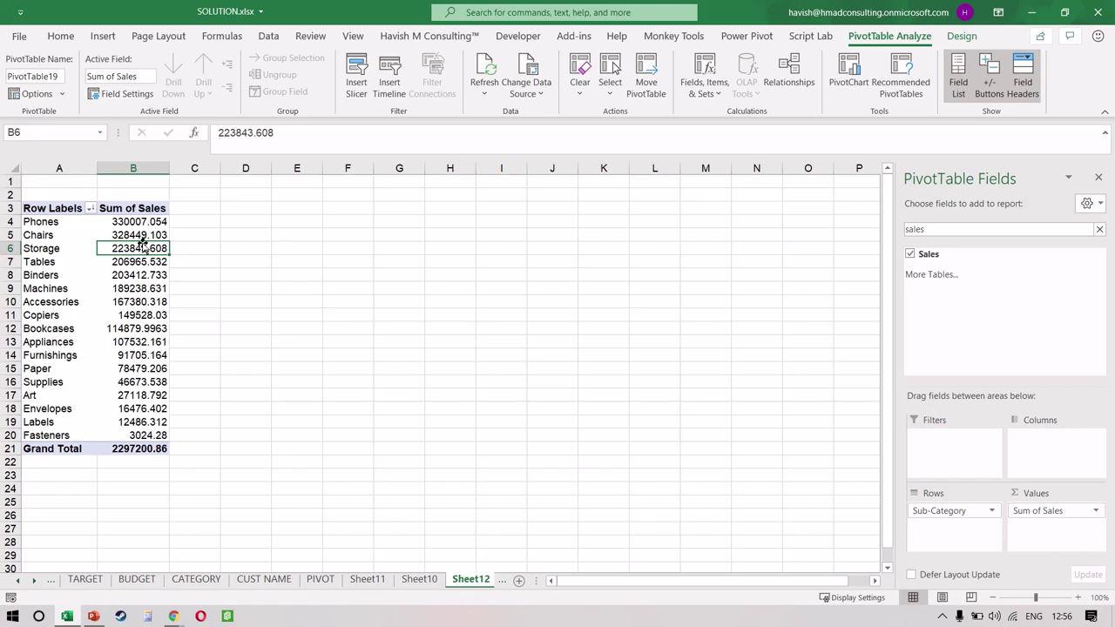
Group the five lowest-selling sub-categories: Supplies, Art, Envelopes, Labels and Fasteners.
{"action": "key", "text": "Left"}
{"action": "key", "text": "Down"}
{"action": "key", "text": "ctrl+Down"}
{"action": "key", "text": "Up"}
{"action": "key", "text": "shift+Up"}
{"action": "key", "text": "shift+Up"}
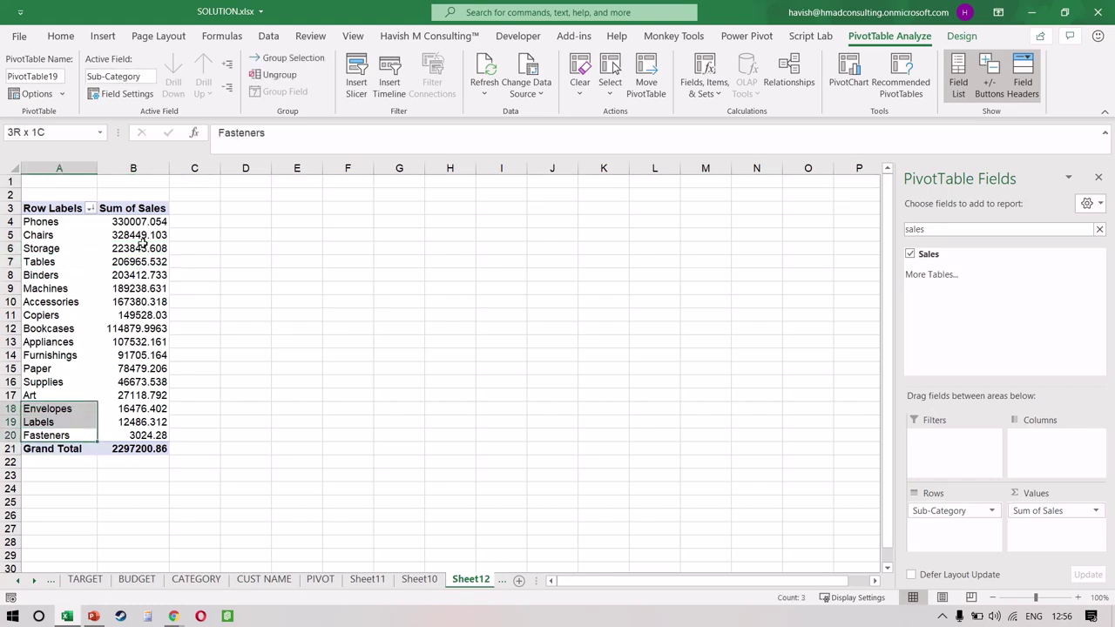
{"action": "key", "text": "shift+Up"}
{"action": "key", "text": "shift+Up"}
{"action": "key", "text": "shift+F10"}
{"action": "key", "text": "Down"}
{"action": "key", "text": "Down"}
{"action": "key", "text": "Down"}
{"action": "key", "text": "Down"}
{"action": "key", "text": "Down"}
{"action": "key", "text": "Down"}
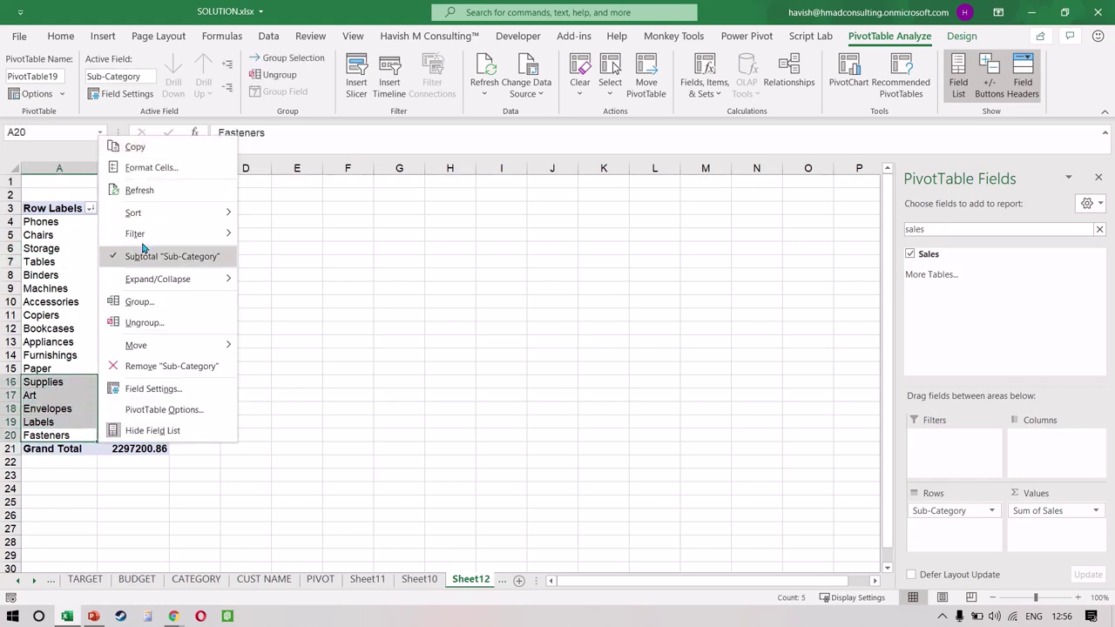
{"action": "key", "text": "Escape"}
{"action": "key", "text": "alt+shift+Right"}
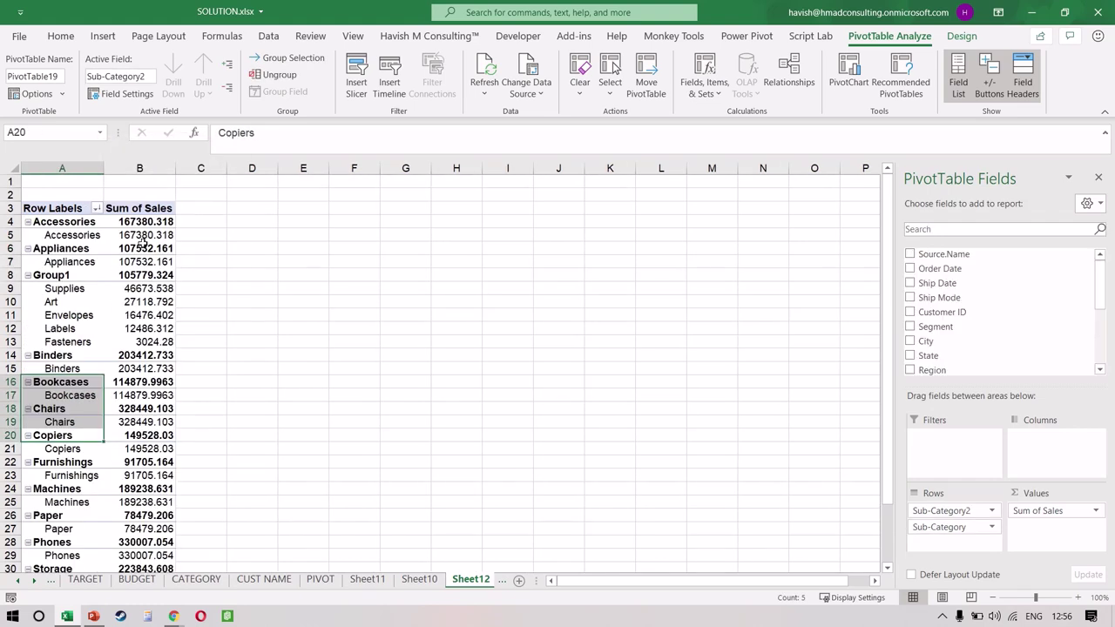
Rename the new group of low-selling sub-categories as <10000.
{"action": "left_click", "coordinate": [88, 287]}
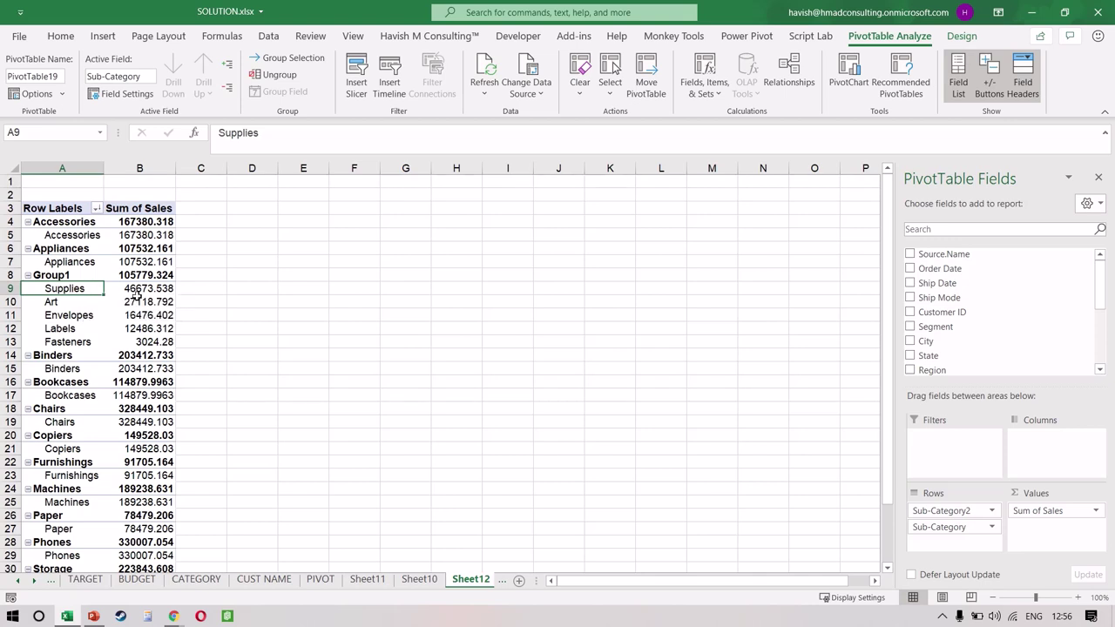
{"action": "key", "text": "Up"}
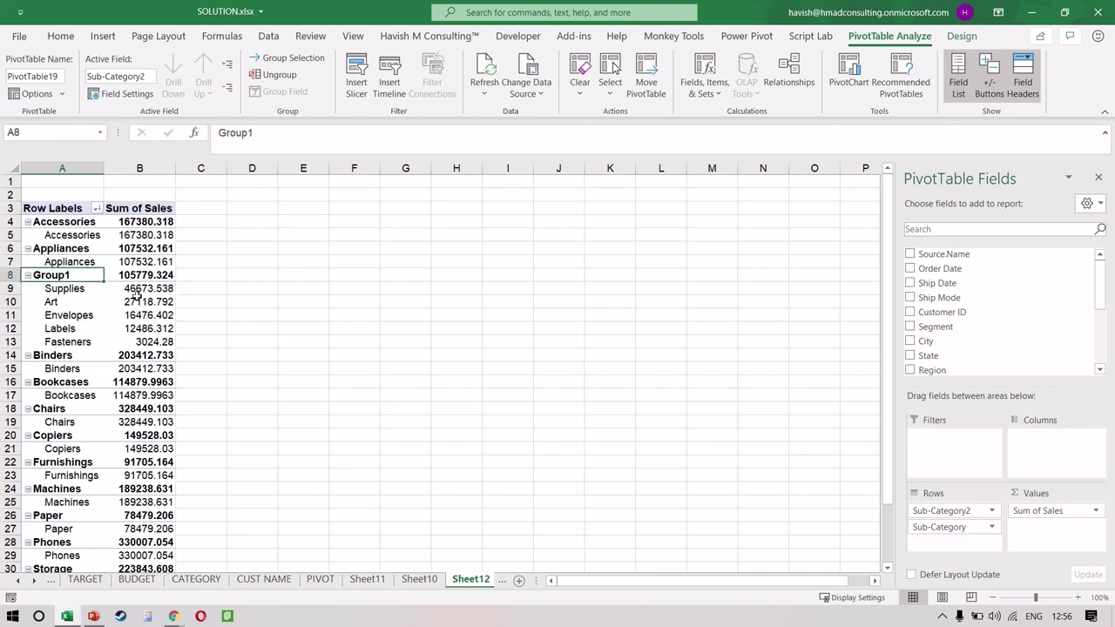
{"action": "type", "text": "<10000"}
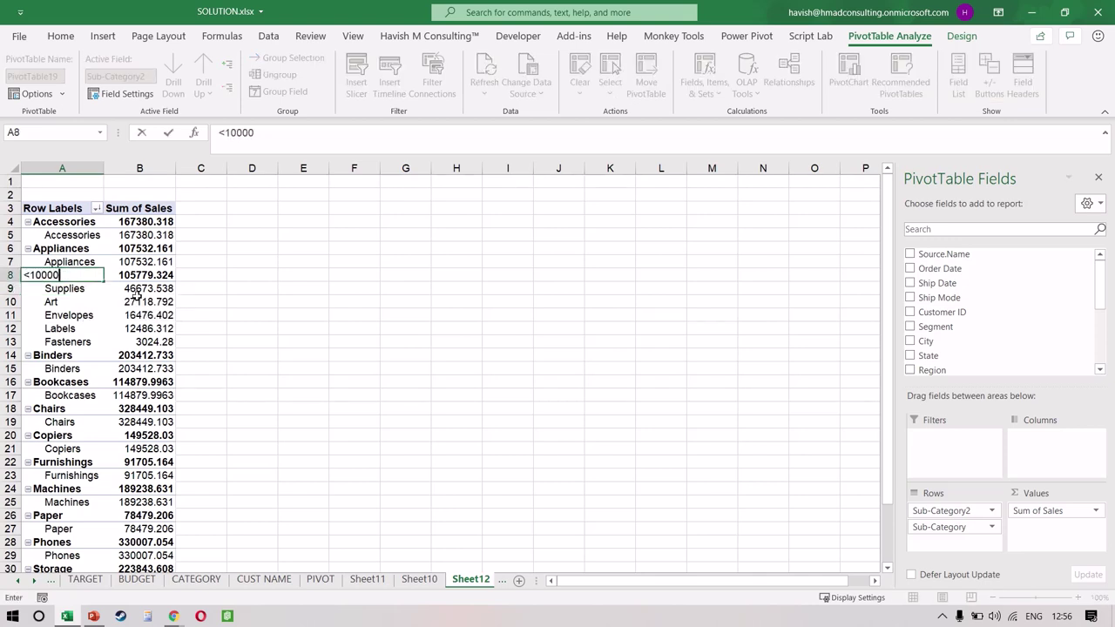
{"action": "key", "text": "Return"}
{"action": "key", "text": "Up"}
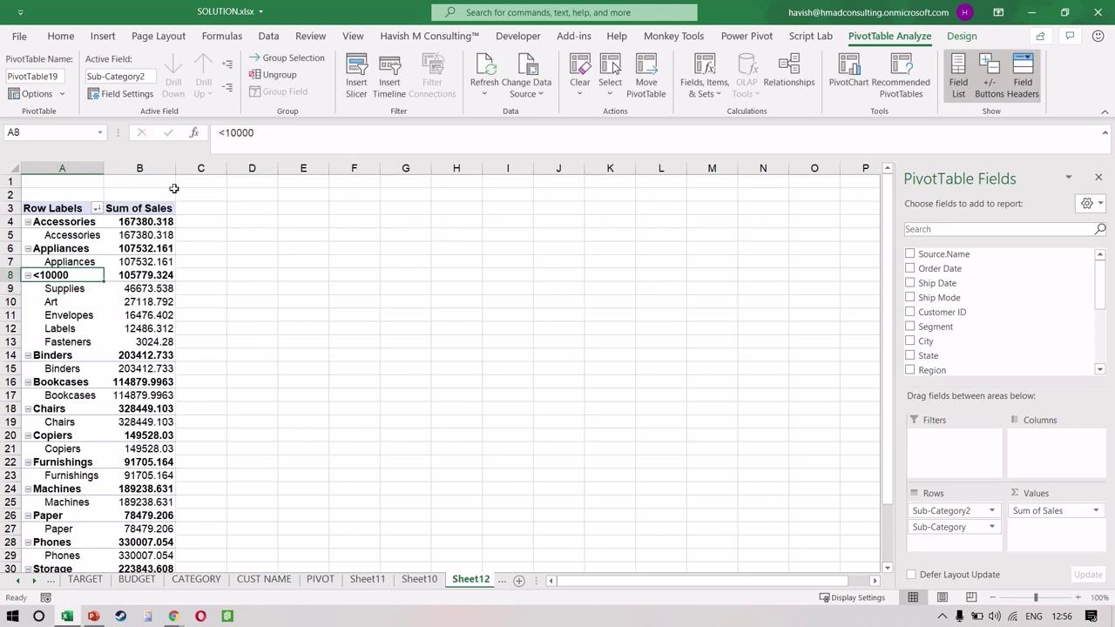
Collapse the entire grouped Sub-Category2 field to its top level and widen column B.
{"action": "left_click", "coordinate": [229, 90]}
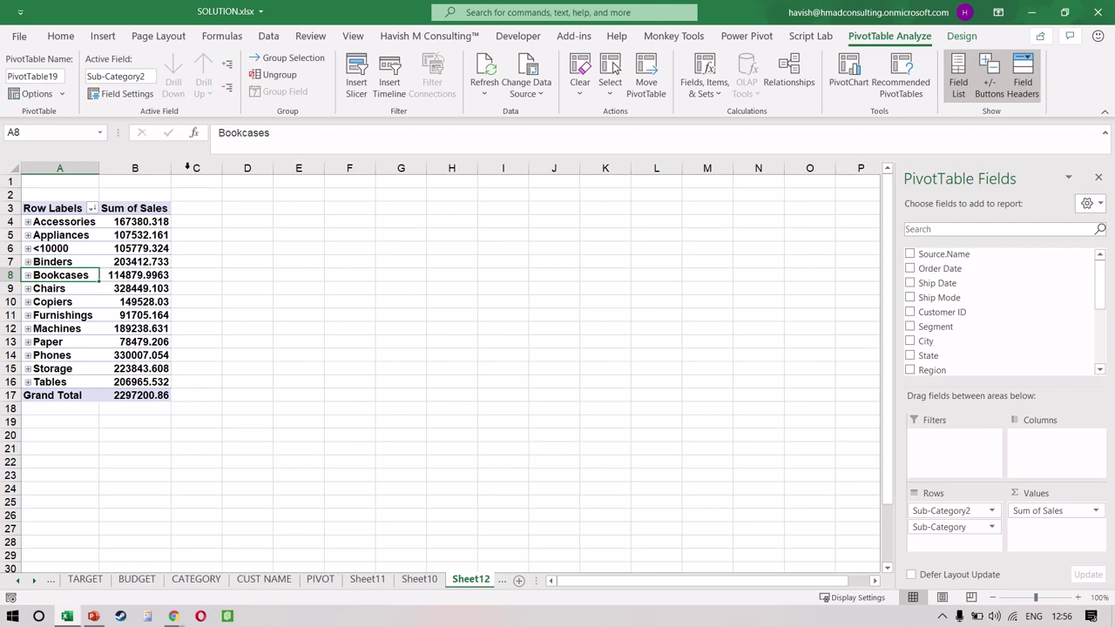
{"action": "left_click_drag", "start_coordinate": [173, 163], "coordinate": [195, 163]}
{"action": "scroll", "coordinate": [181, 314], "scroll_direction": "up", "scroll_amount": 1}
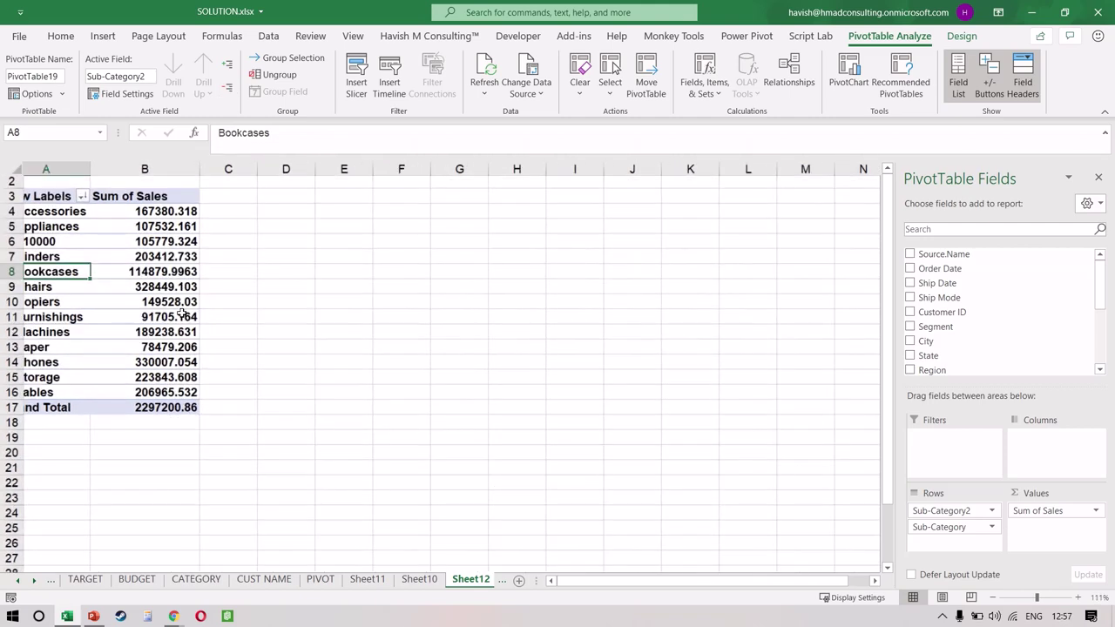
{"action": "scroll", "coordinate": [181, 314], "scroll_direction": "up", "scroll_amount": 1}
Sort the collapsed groups by Sum of Sales from largest to smallest and select the rows from Phones through Storage.
{"action": "right_click", "coordinate": [192, 260]}
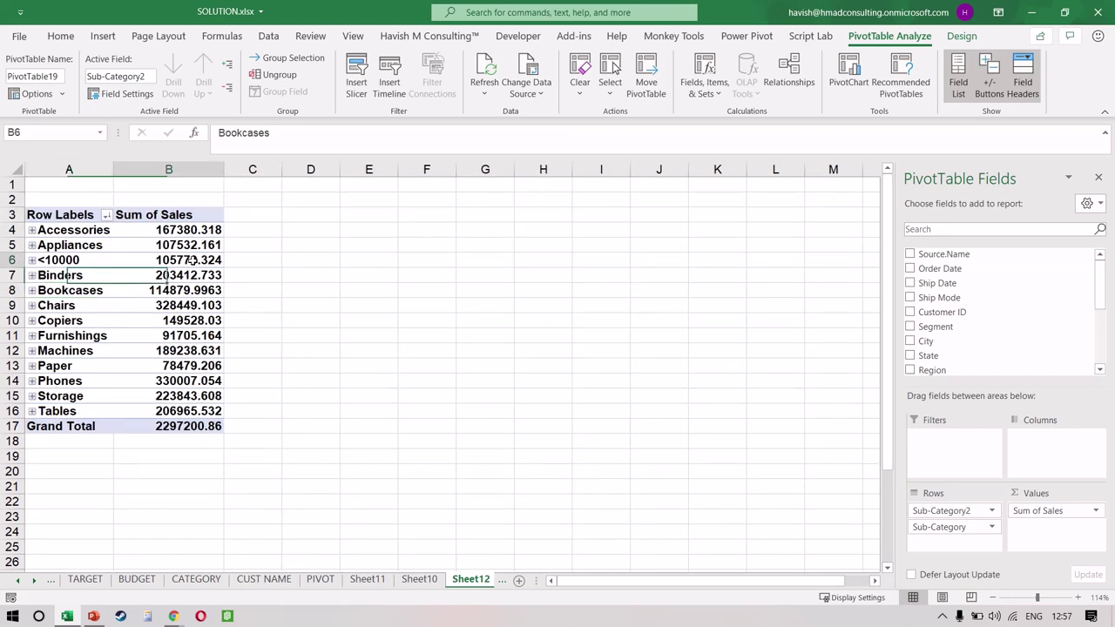
{"action": "mouse_move", "coordinate": [279, 358]}
{"action": "left_click", "coordinate": [394, 379]}
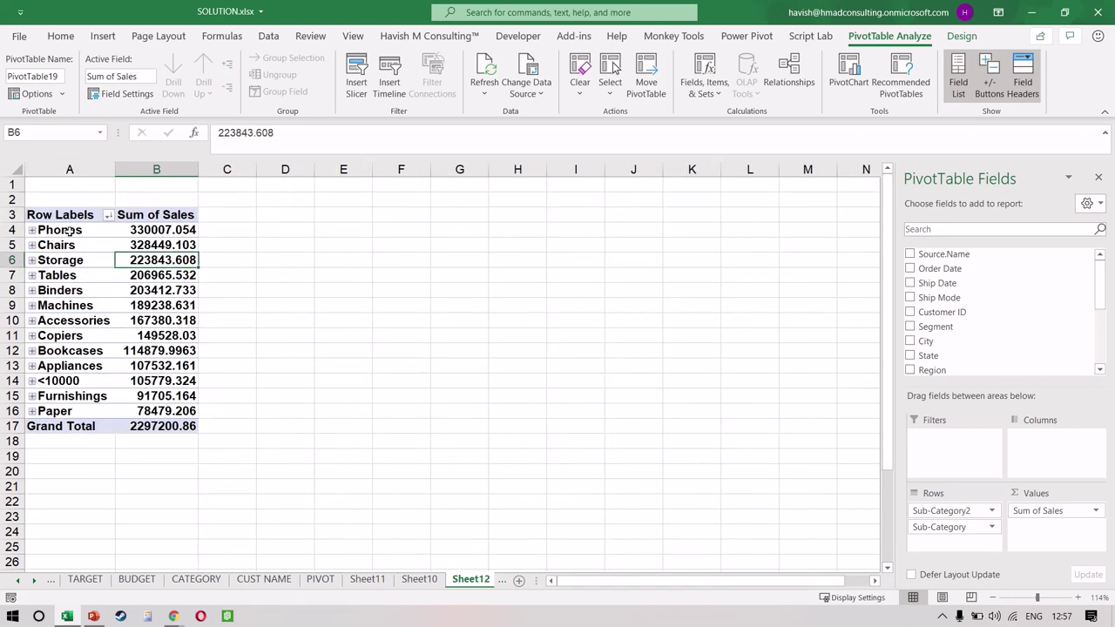
{"action": "left_click_drag", "start_coordinate": [68, 231], "coordinate": [168, 261]}
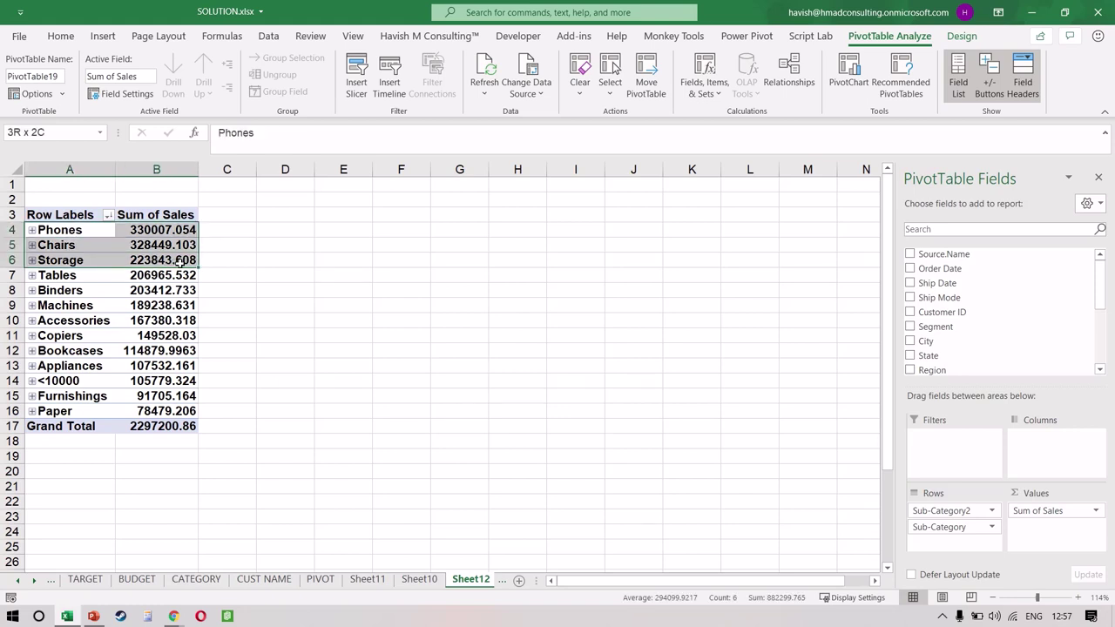
Ungroup the <10000 group in the sub-category PivotTable.
{"action": "left_click", "coordinate": [17, 381]}
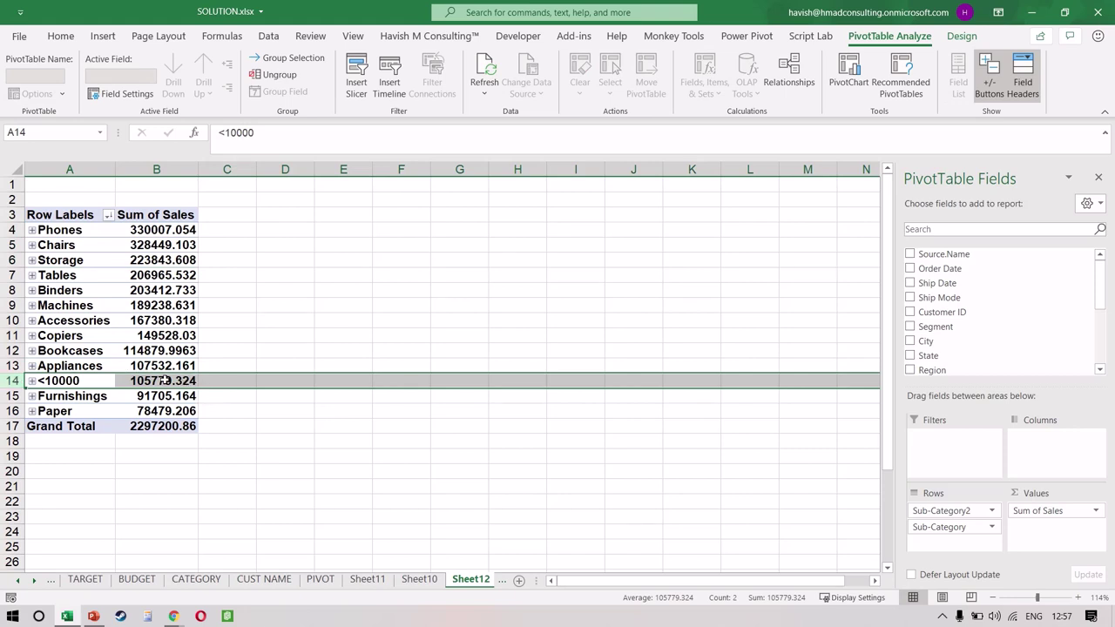
{"action": "left_click", "coordinate": [170, 273]}
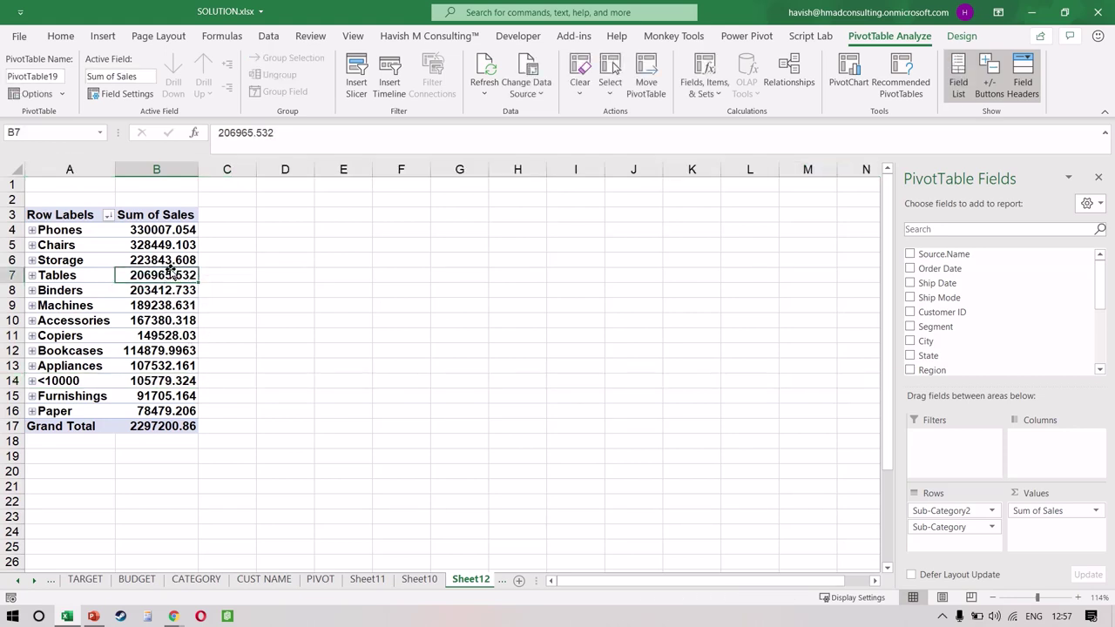
{"action": "left_click", "coordinate": [77, 277]}
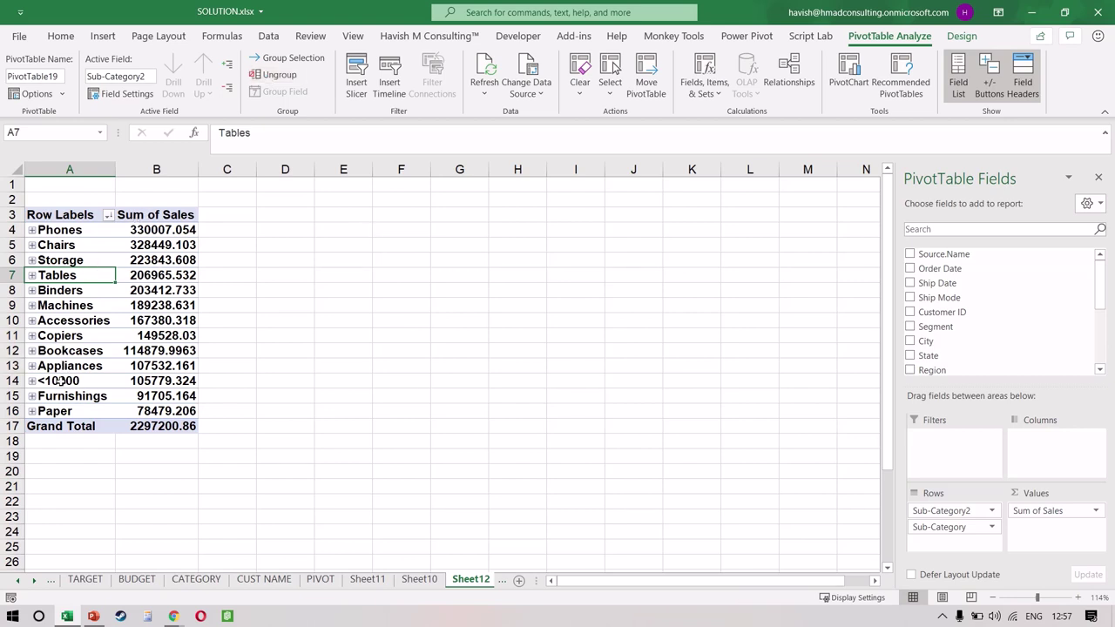
{"action": "mouse_move", "coordinate": [58, 380]}
{"action": "left_mouse_down"}
{"action": "mouse_move", "coordinate": [340, 187]}
{"action": "mouse_move", "coordinate": [108, 276]}
{"action": "mouse_move", "coordinate": [69, 396]}
{"action": "left_mouse_up"}
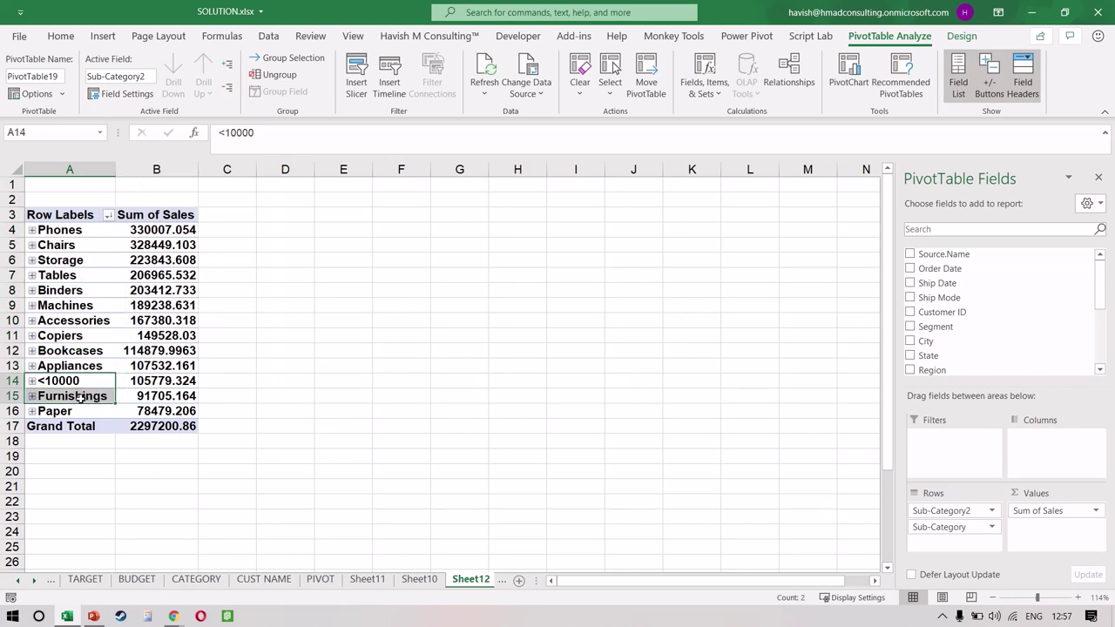
{"action": "left_click", "coordinate": [70, 397]}
{"action": "left_click", "coordinate": [69, 380]}
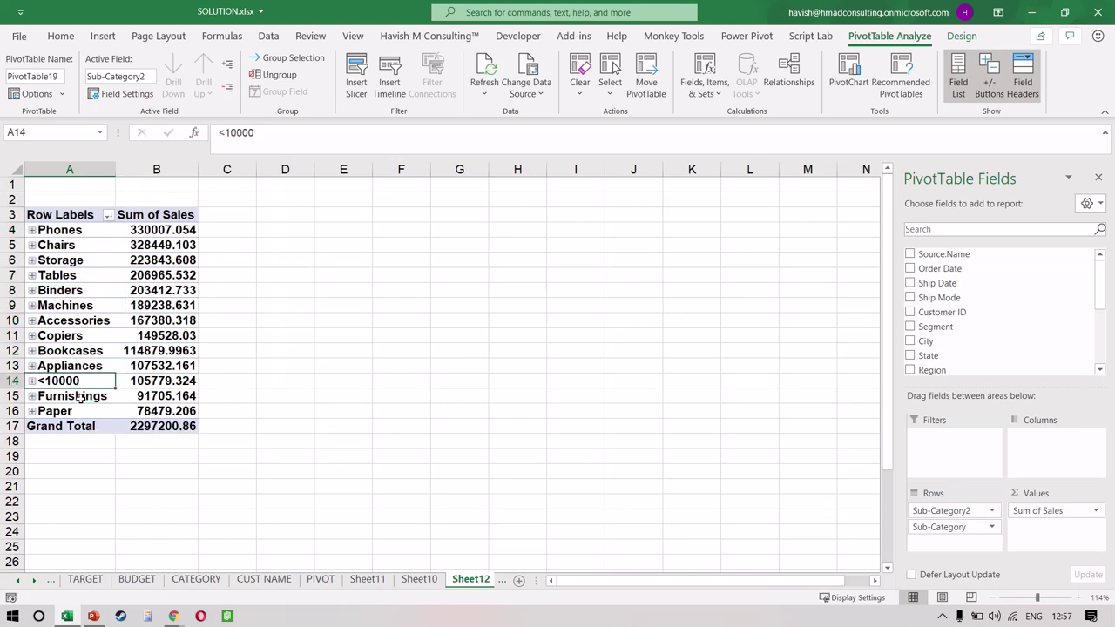
{"action": "left_click", "coordinate": [277, 75]}
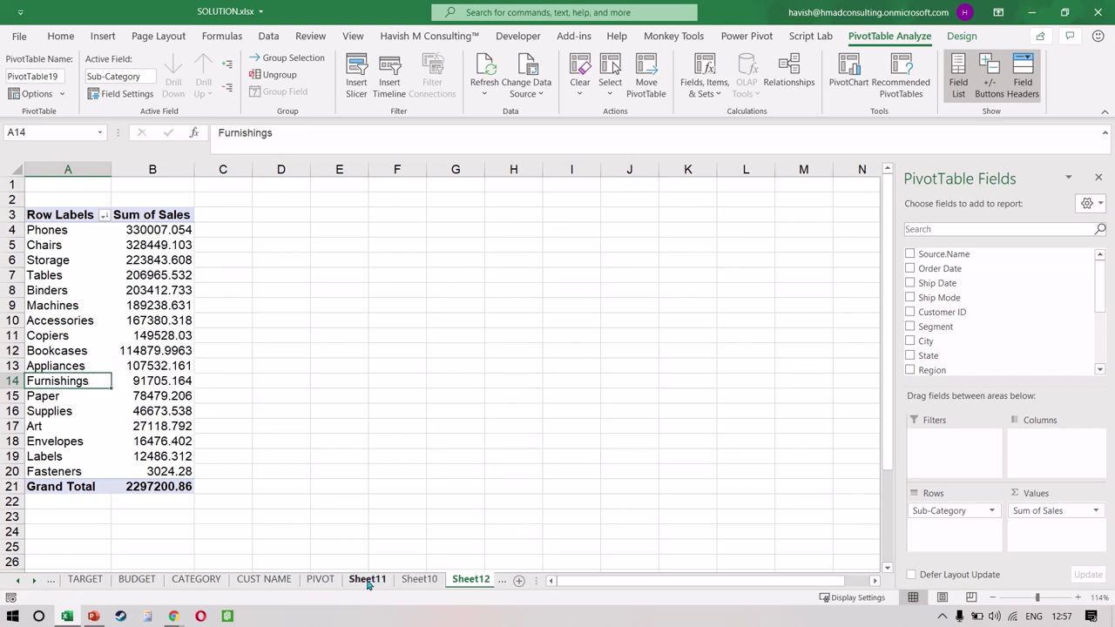
Look through the PIVOT and CUST NAME sheets and go to Sheet10 with its sub-category sales PivotTable.
{"action": "left_click", "coordinate": [319, 579]}
{"action": "left_click", "coordinate": [418, 289]}
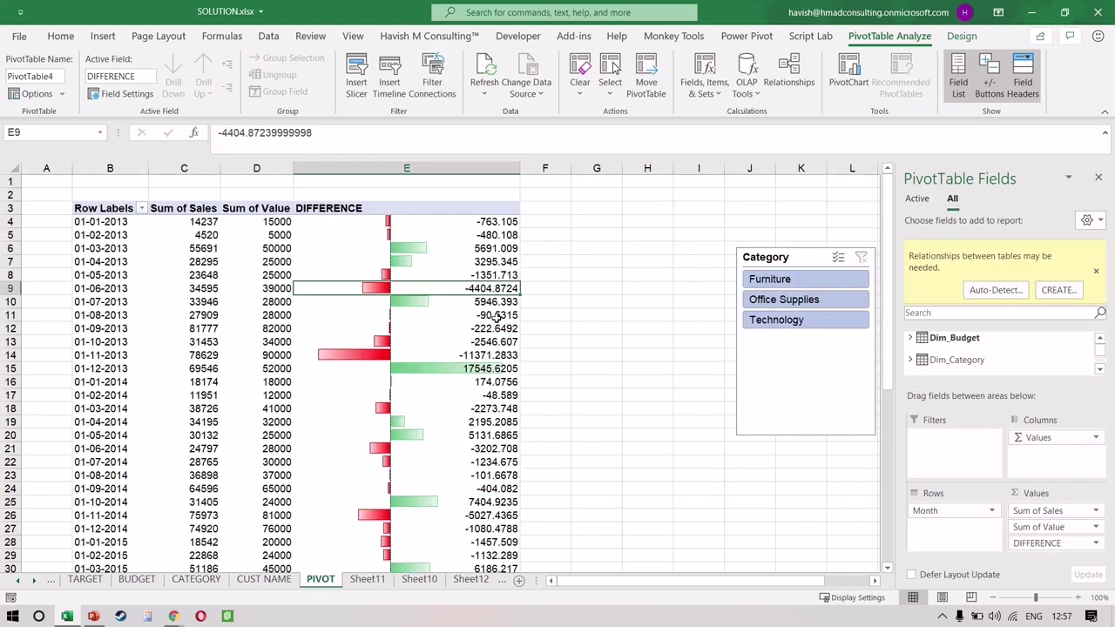
{"action": "left_click", "coordinate": [335, 432]}
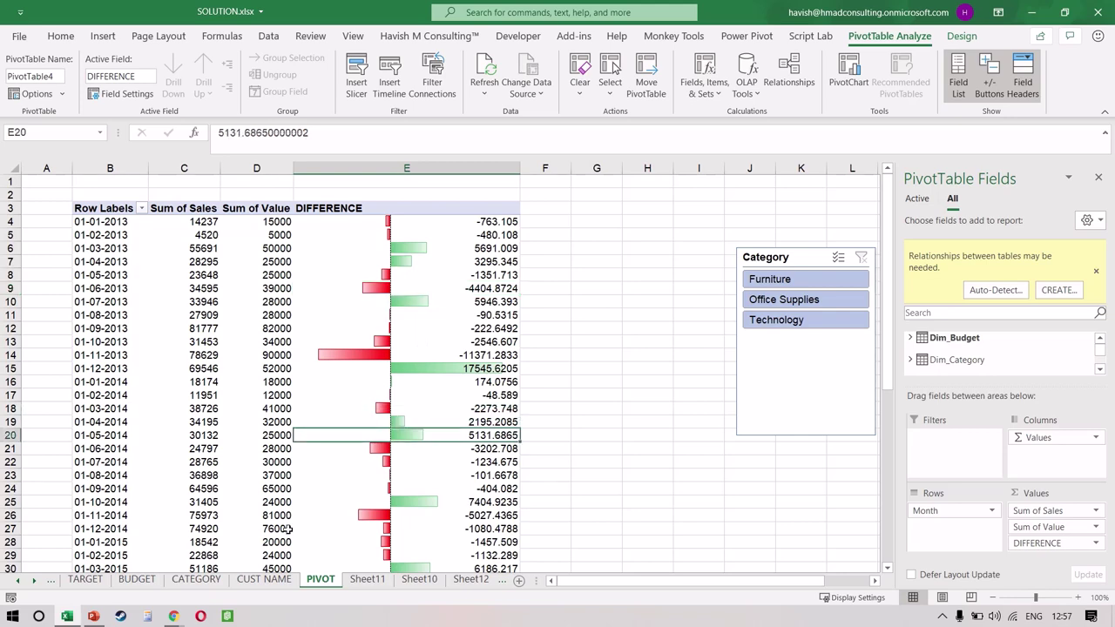
{"action": "key", "text": "ctrl+Page_Down"}
{"action": "key", "text": "ctrl+Page_Up"}
{"action": "key", "text": "ctrl+Page_Up"}
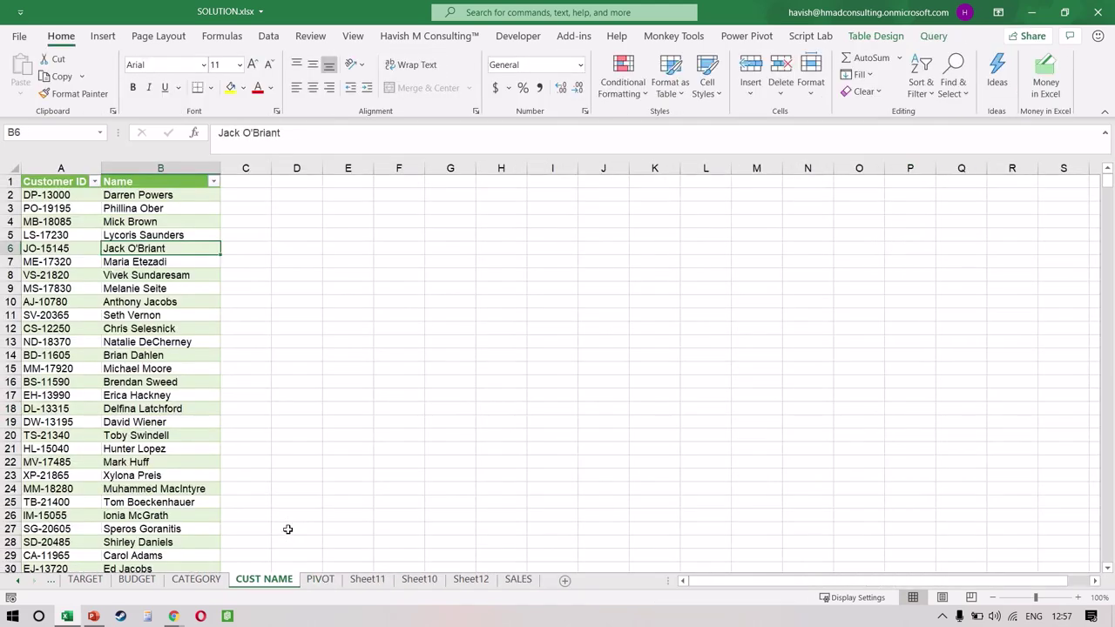
{"action": "key", "text": "ctrl+Page_Down"}
{"action": "key", "text": "ctrl+Page_Down"}
{"action": "key", "text": "ctrl+Page_Down"}
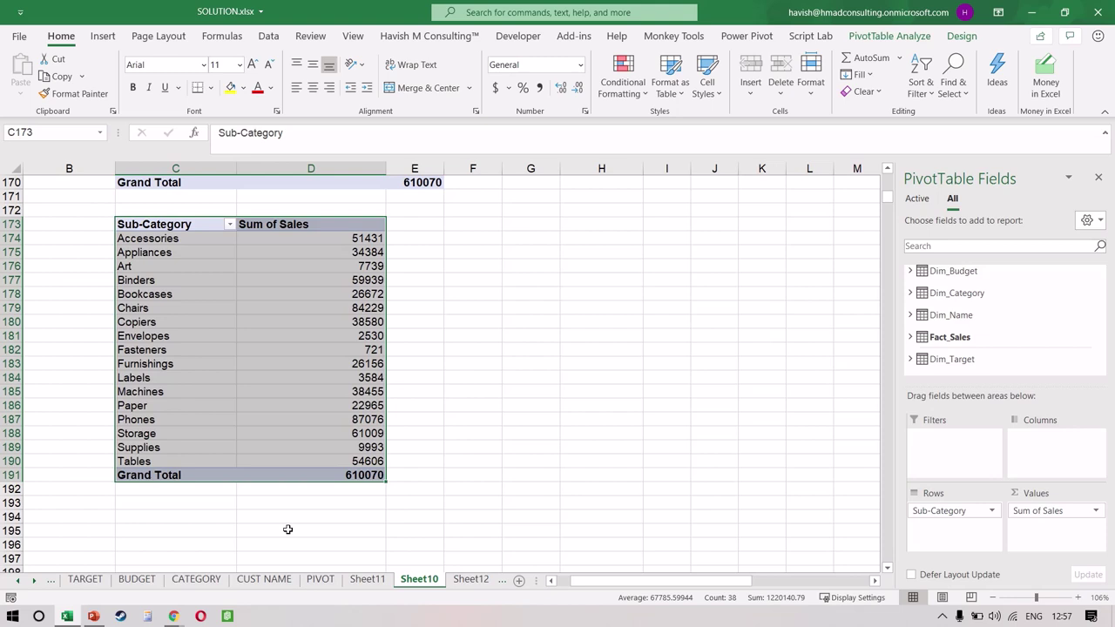
Find the State field of Fact_Sales and use it as the PivotTable's row field in place of Sub-Category.
{"action": "left_click", "coordinate": [280, 416]}
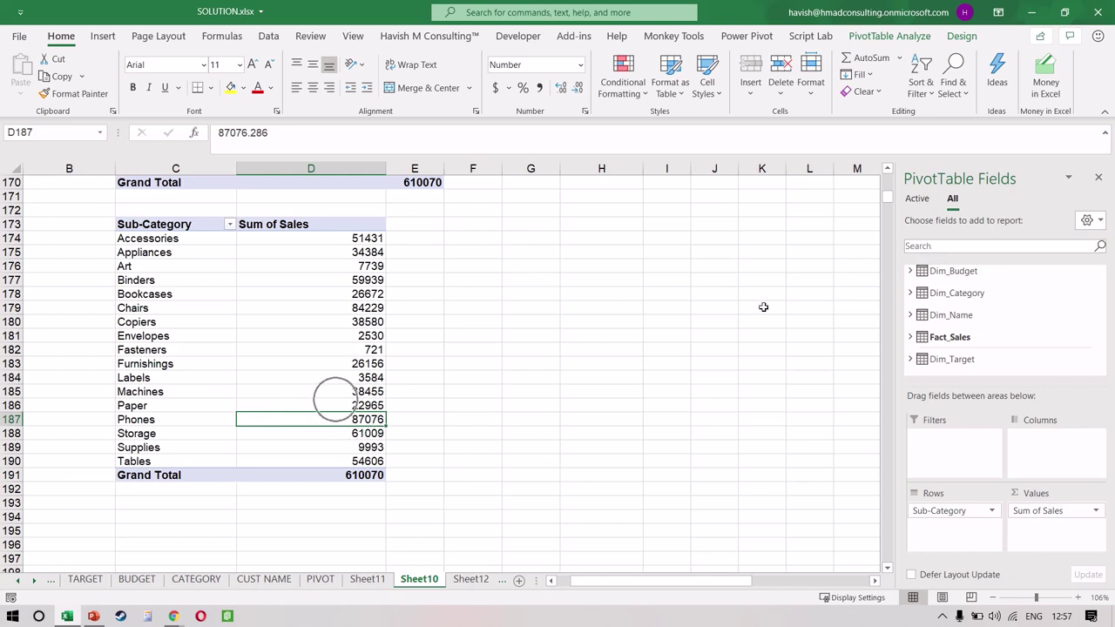
{"action": "left_click", "coordinate": [924, 246]}
{"action": "type", "text": "state"}
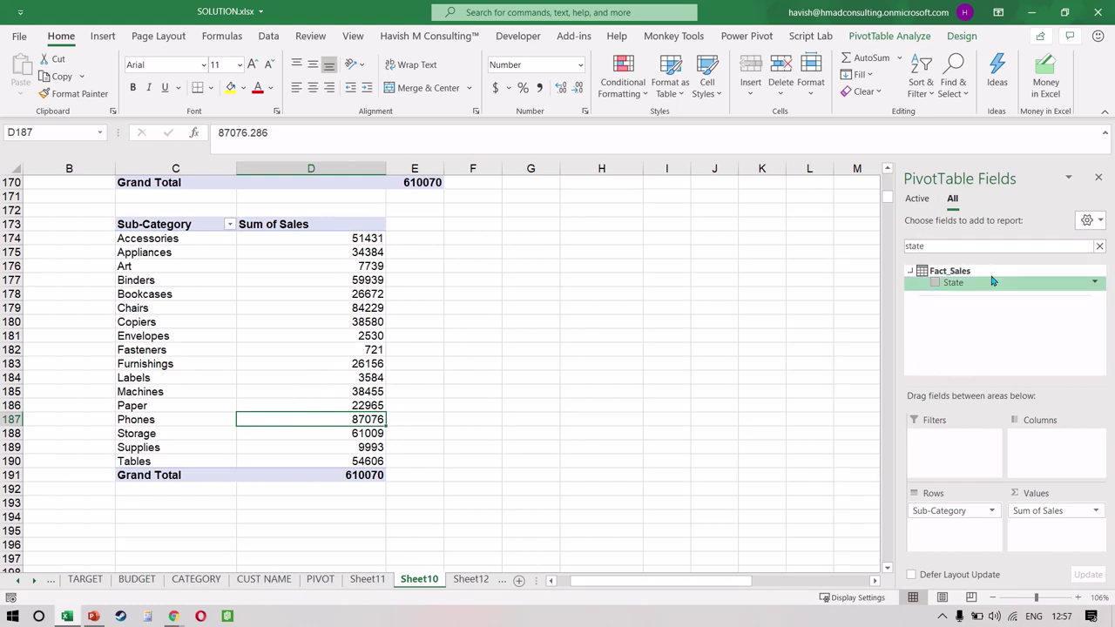
{"action": "left_click_drag", "start_coordinate": [986, 279], "coordinate": [821, 495]}
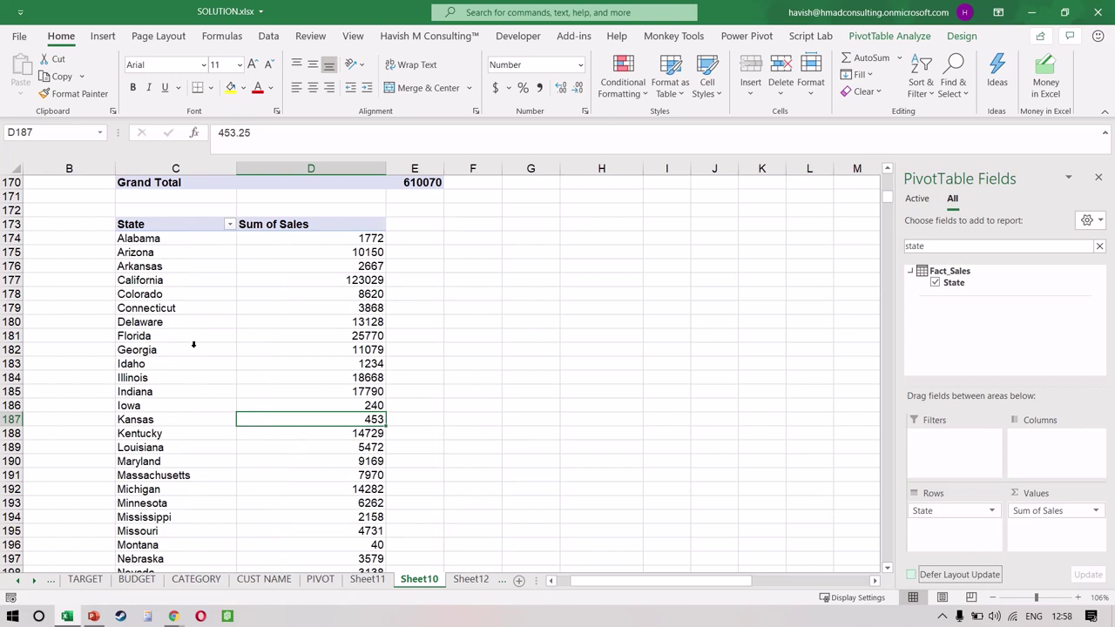
Switch to Chrome and search Google for us state population.
{"action": "key", "text": "alt+Tab"}
{"action": "key", "text": "alt+Tab"}
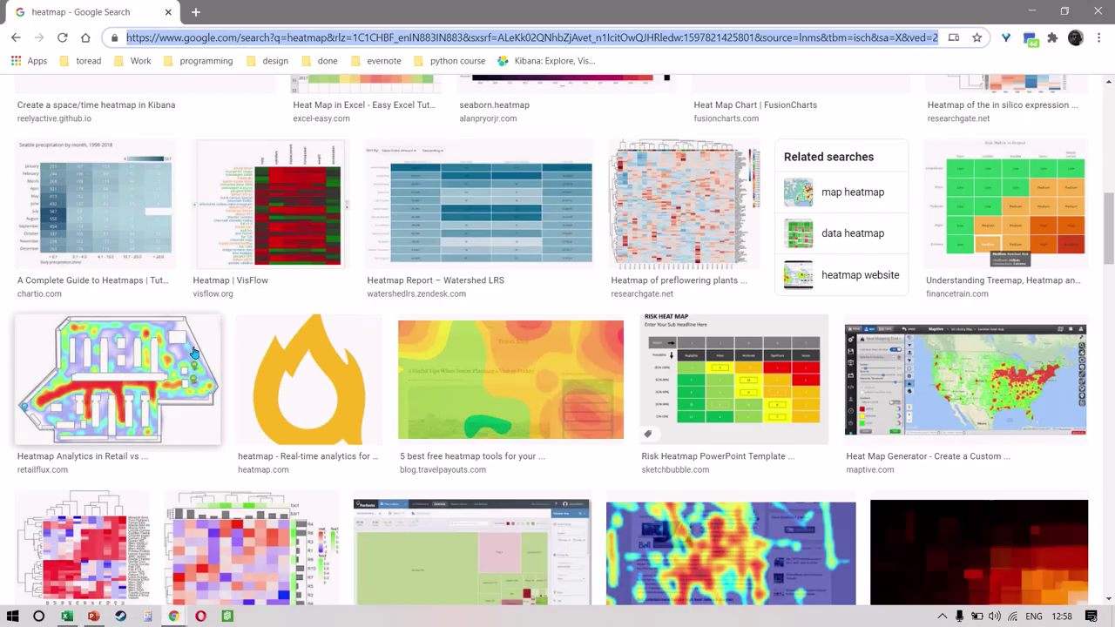
{"action": "type", "text": "us "}
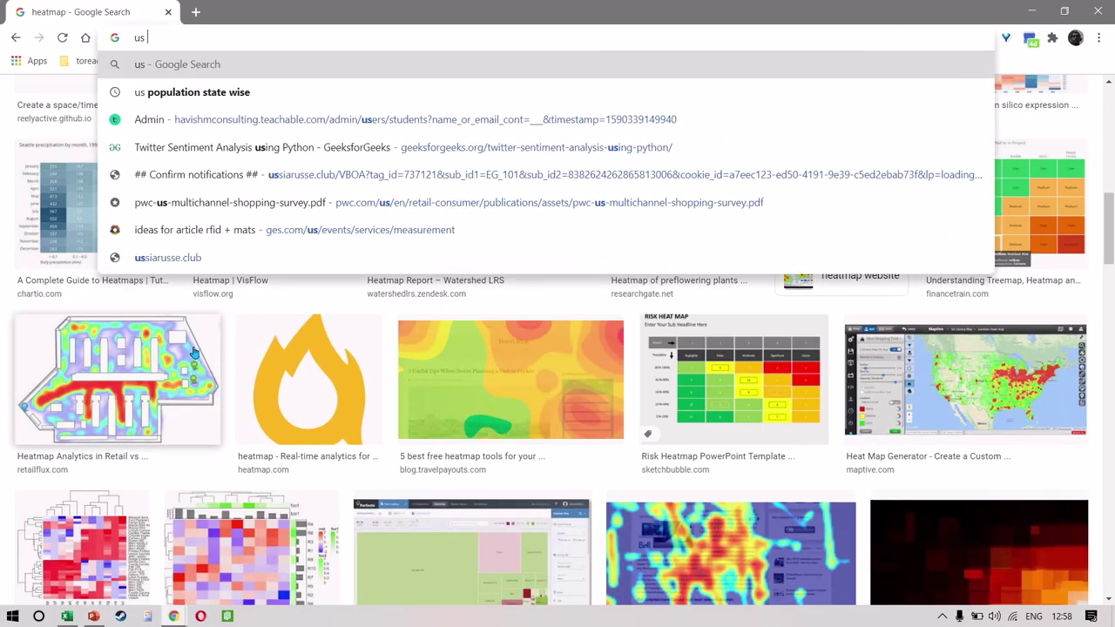
{"action": "type", "text": "state populaton"}
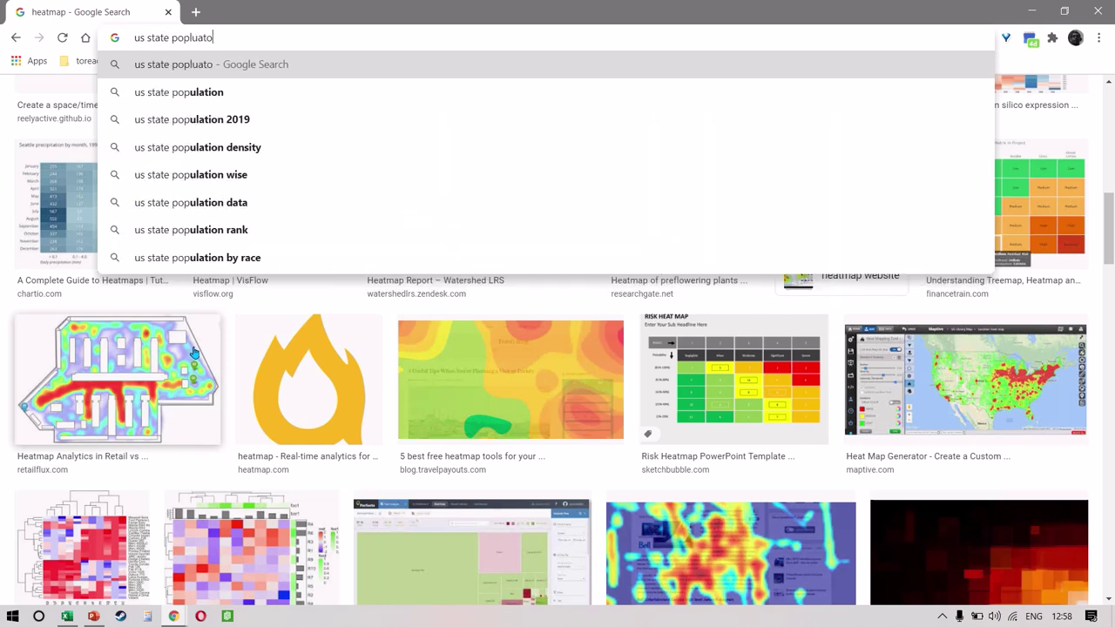
{"action": "key", "text": "Return"}
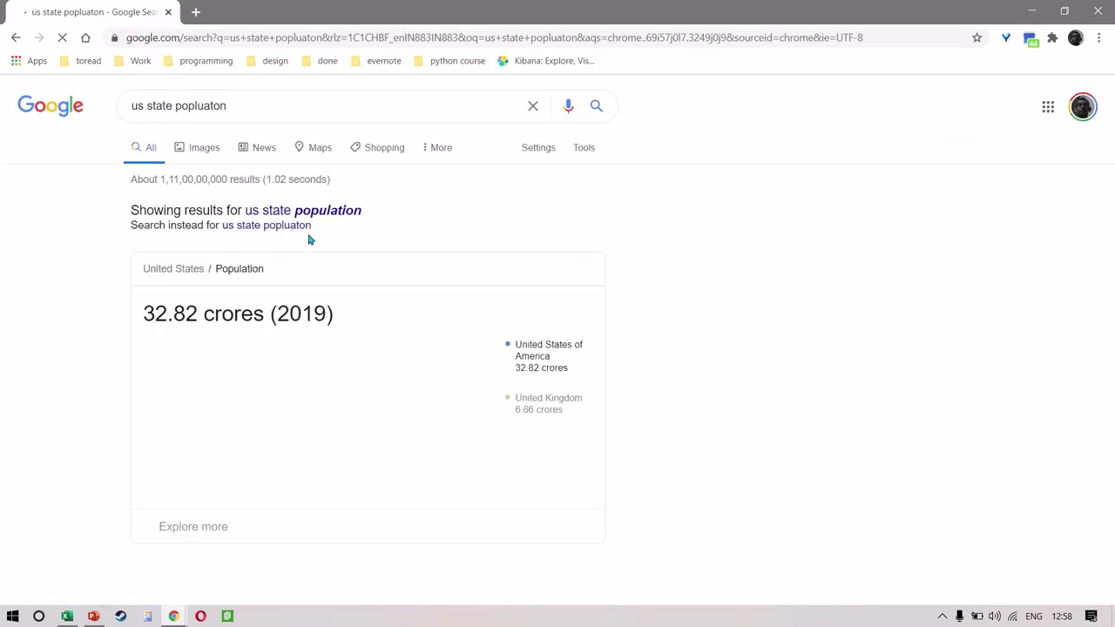
{"action": "left_click", "coordinate": [345, 212]}
Open Wikipedia's List of states and territories of the United States by population and copy the page address.
{"action": "scroll", "coordinate": [344, 211], "scroll_direction": "down", "scroll_amount": 3}
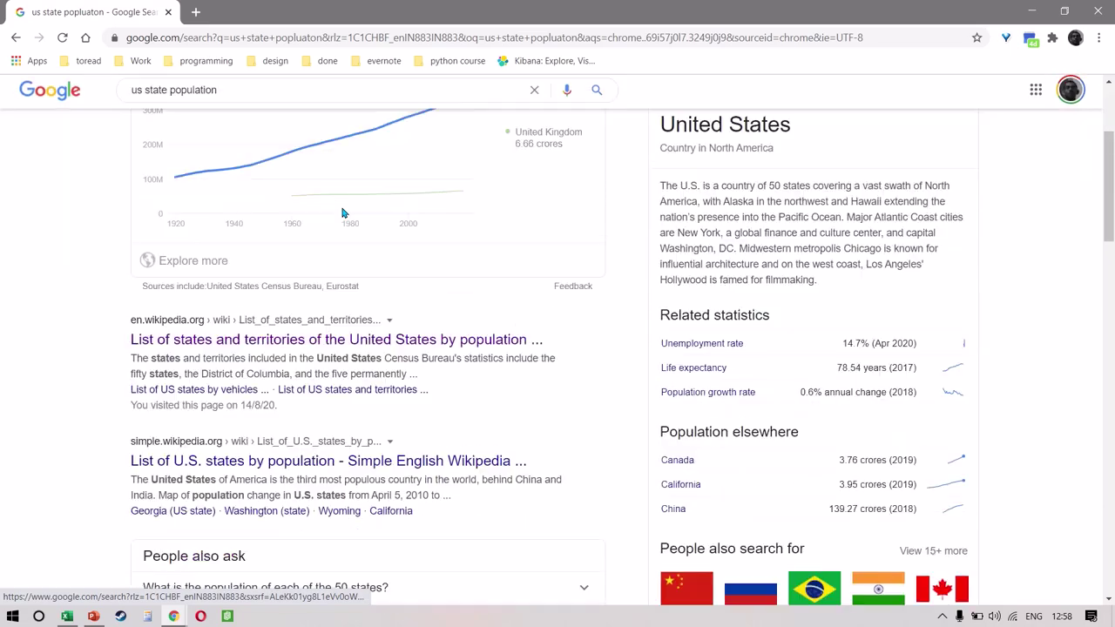
{"action": "left_click", "coordinate": [305, 332]}
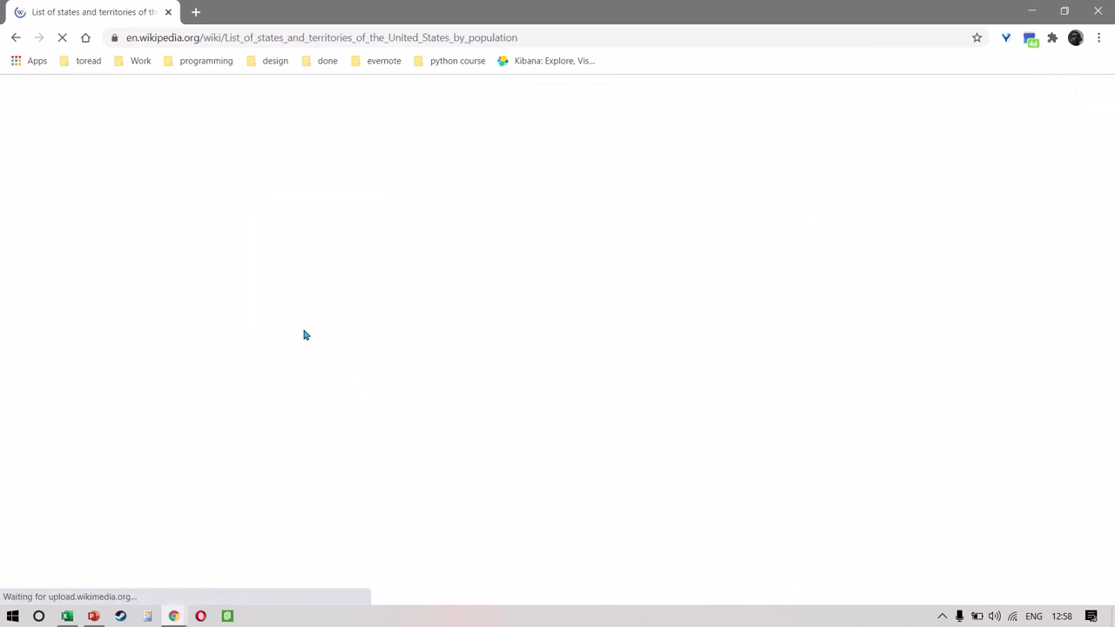
{"action": "scroll", "coordinate": [627, 412], "scroll_direction": "down", "scroll_amount": 10}
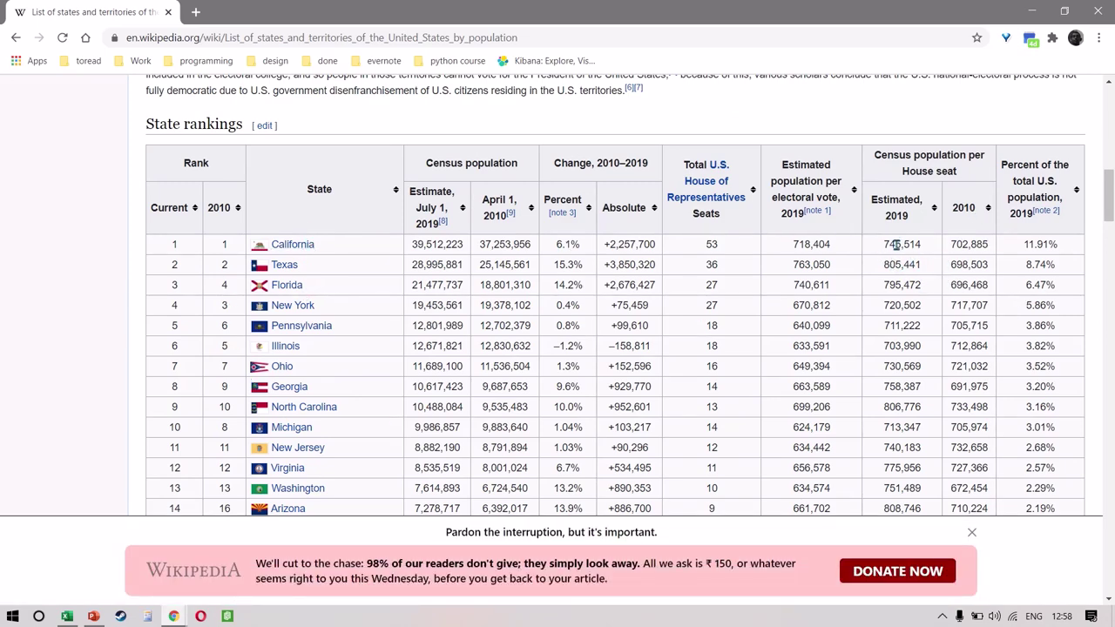
{"action": "left_click_drag", "start_coordinate": [898, 244], "coordinate": [898, 427]}
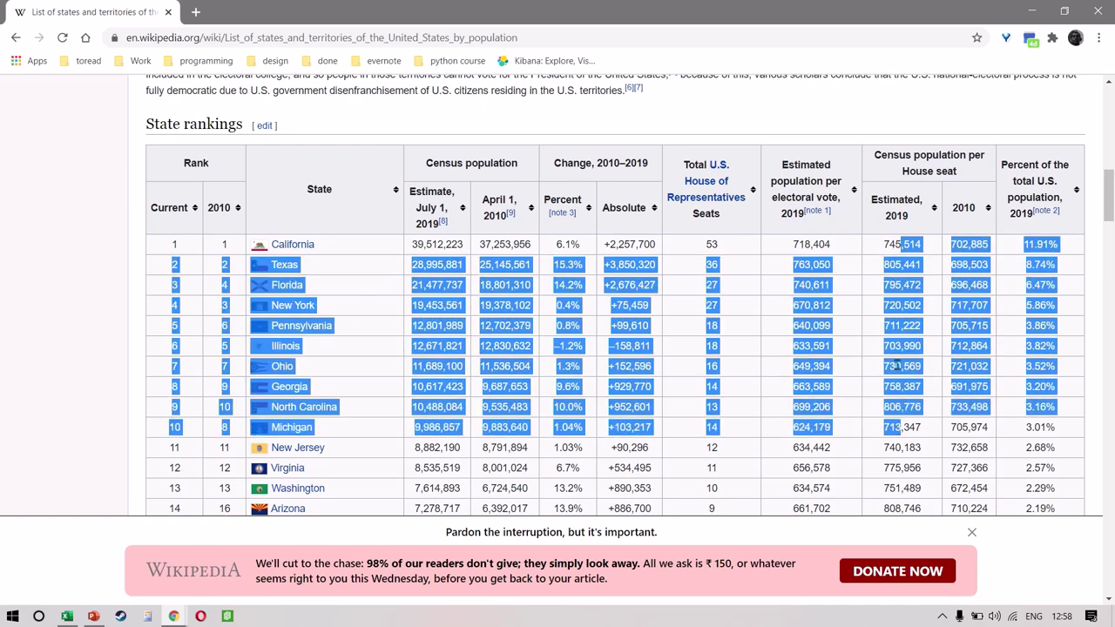
{"action": "left_click", "coordinate": [869, 297]}
{"action": "key", "text": "ctrl+l"}
{"action": "key", "text": "ctrl+c"}
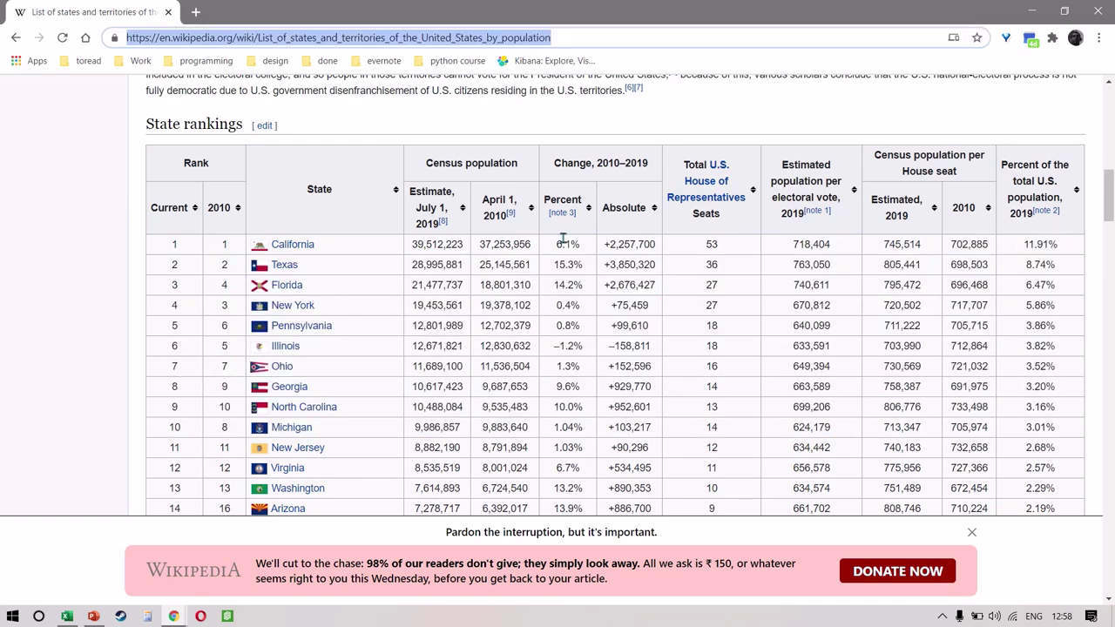
In Excel, add a new worksheet, import the copied URL from the web and open its Population of states, territories, divisions and regions table for transformation.
{"action": "key", "text": "alt+Tab"}
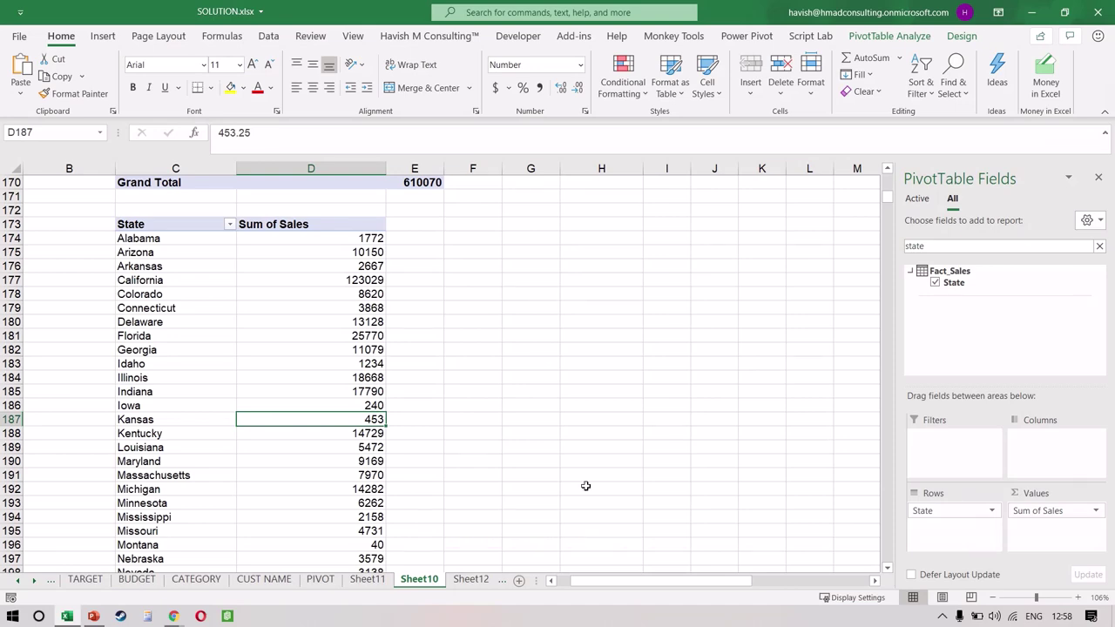
{"action": "key", "text": "shift+F11"}
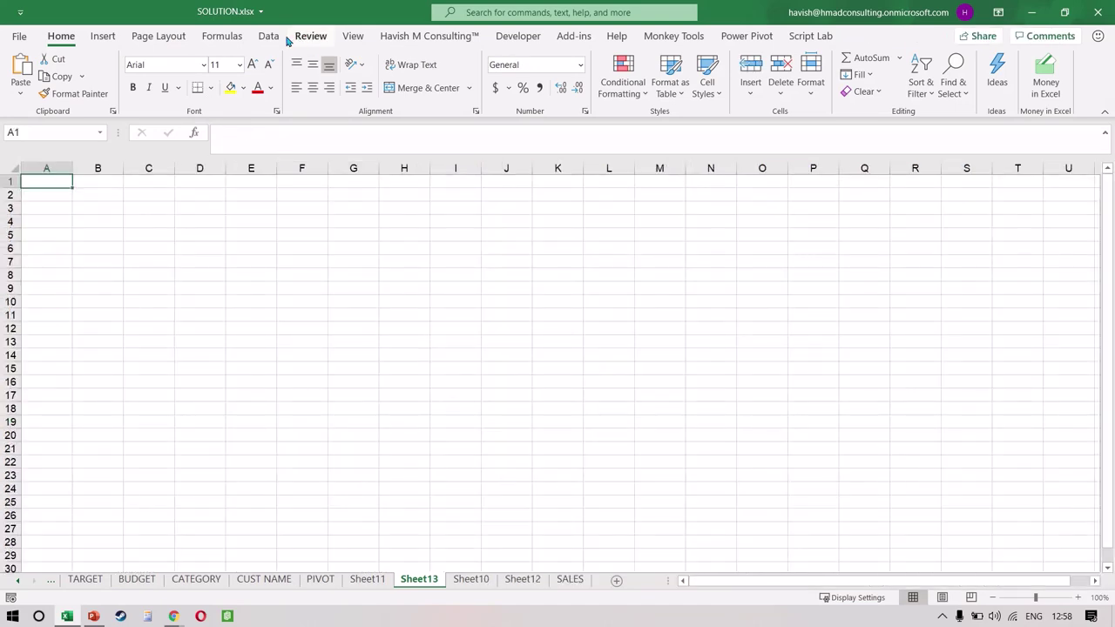
{"action": "left_click", "coordinate": [272, 38]}
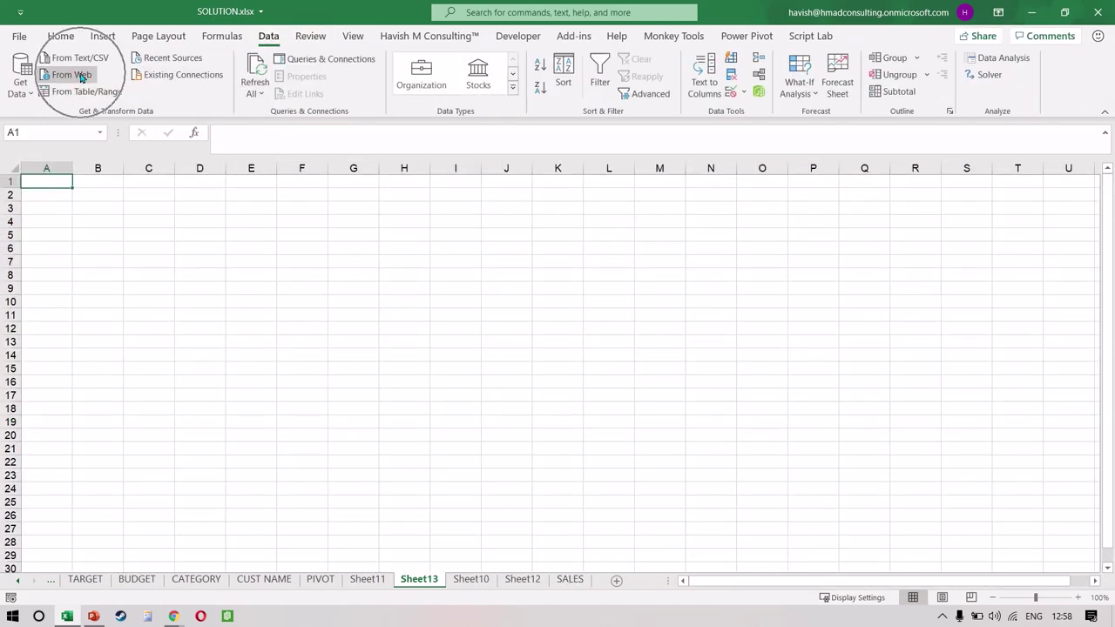
{"action": "left_click", "coordinate": [81, 76]}
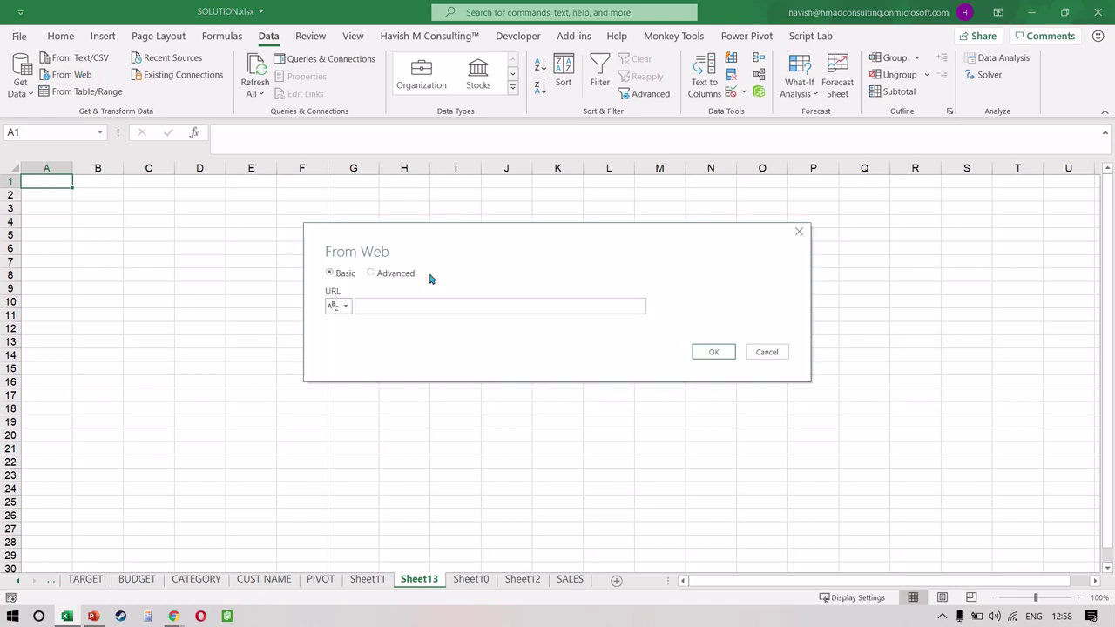
{"action": "key", "text": "ctrl+v"}
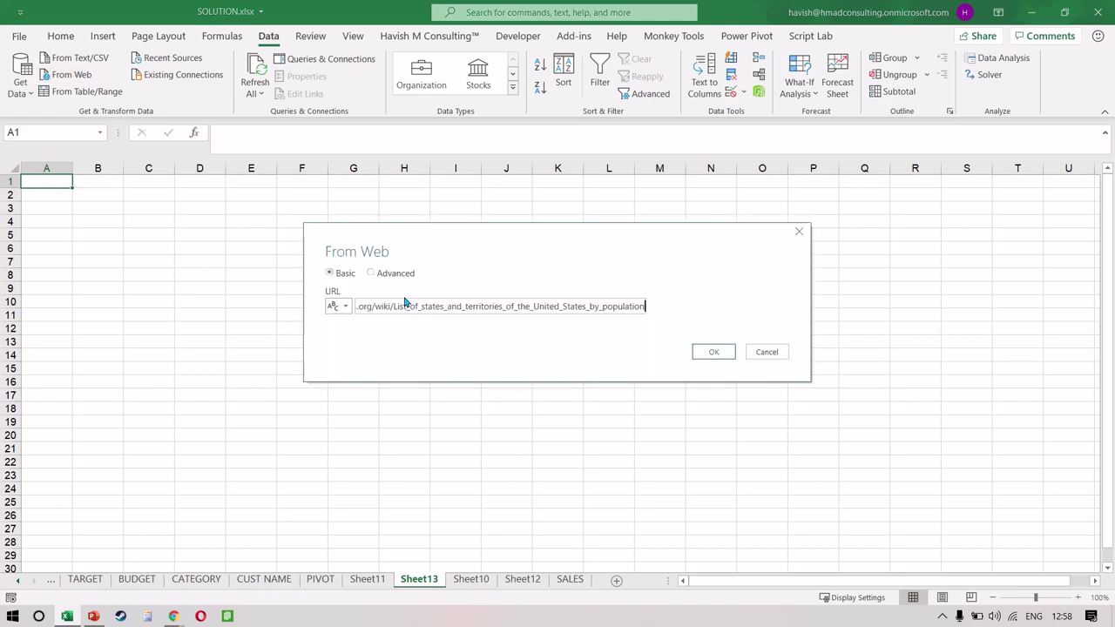
{"action": "left_click", "coordinate": [707, 350]}
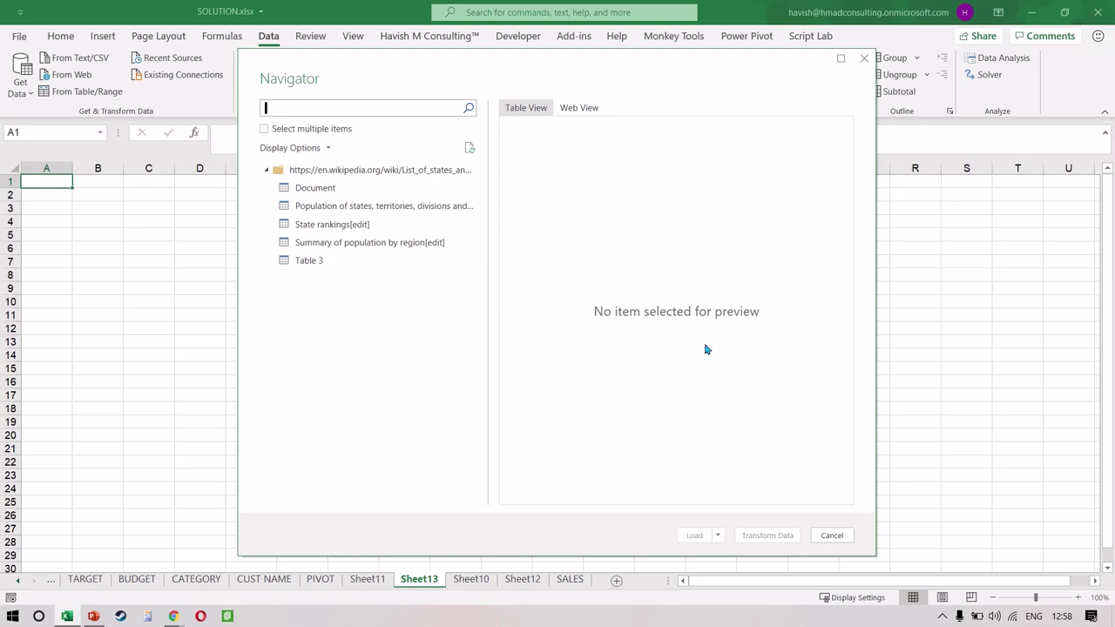
{"action": "left_click", "coordinate": [411, 212]}
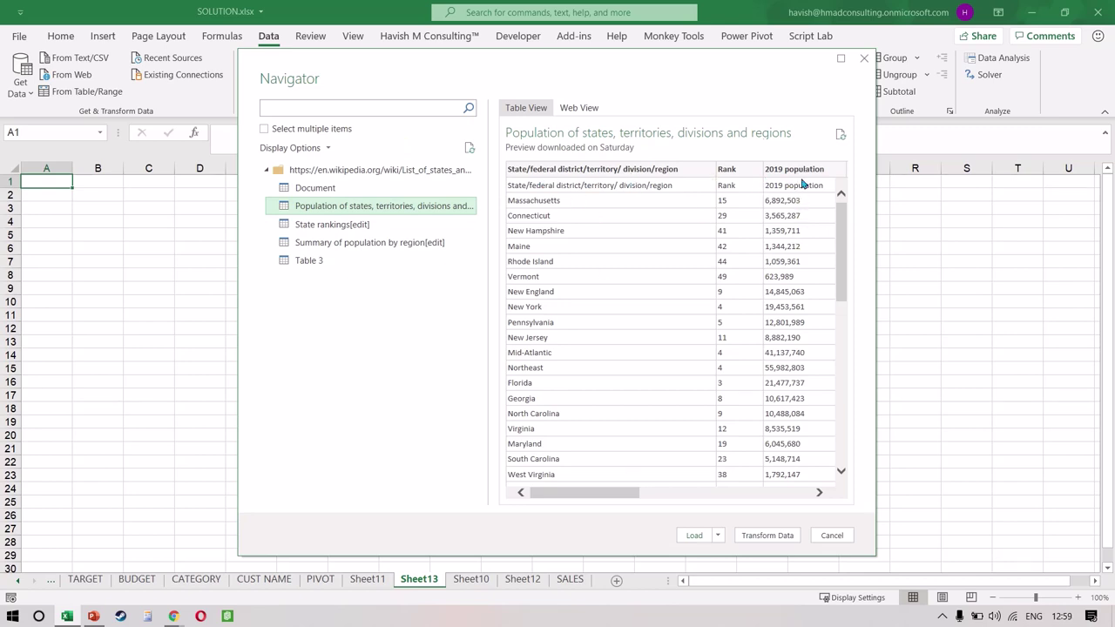
{"action": "left_click", "coordinate": [761, 537]}
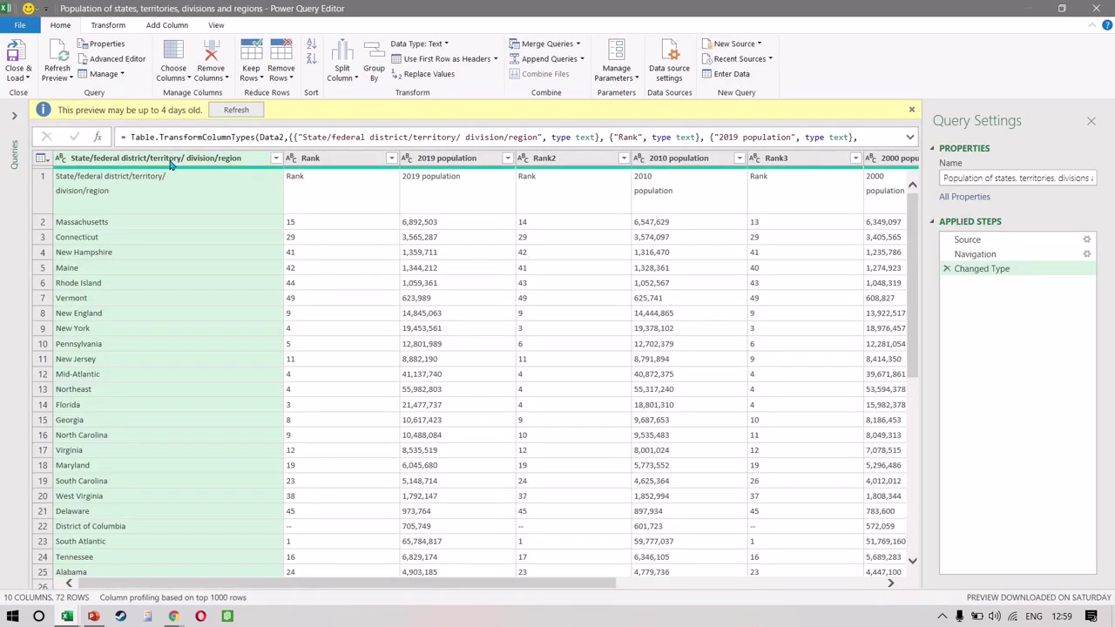
{"action": "left_click", "coordinate": [466, 159], "text": "ctrl"}
{"action": "right_click", "coordinate": [464, 161]}
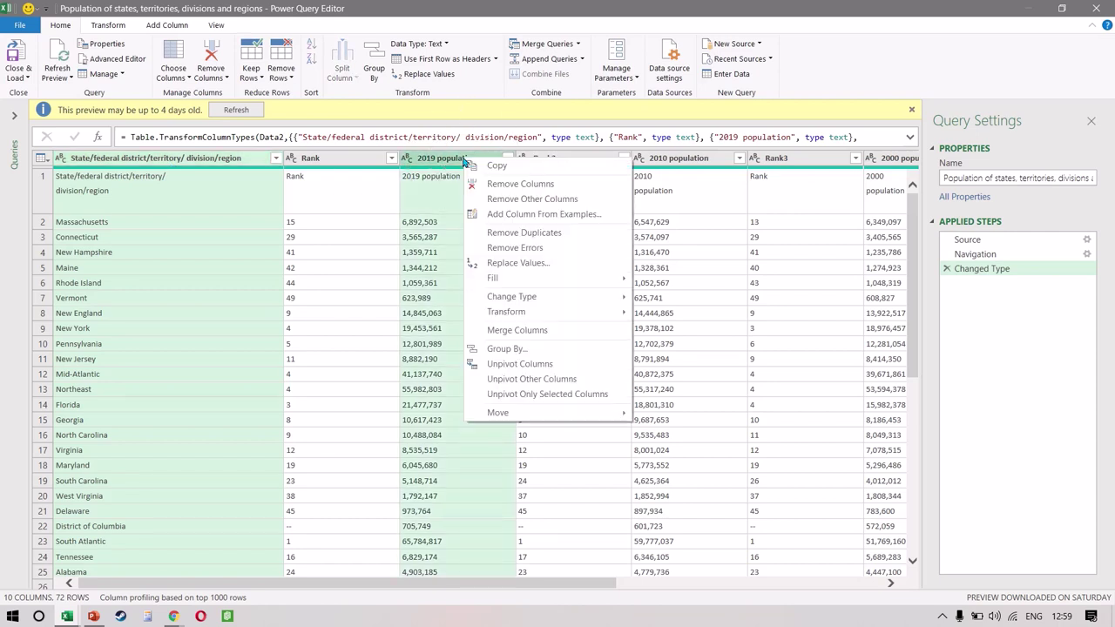
{"action": "left_click", "coordinate": [527, 186]}
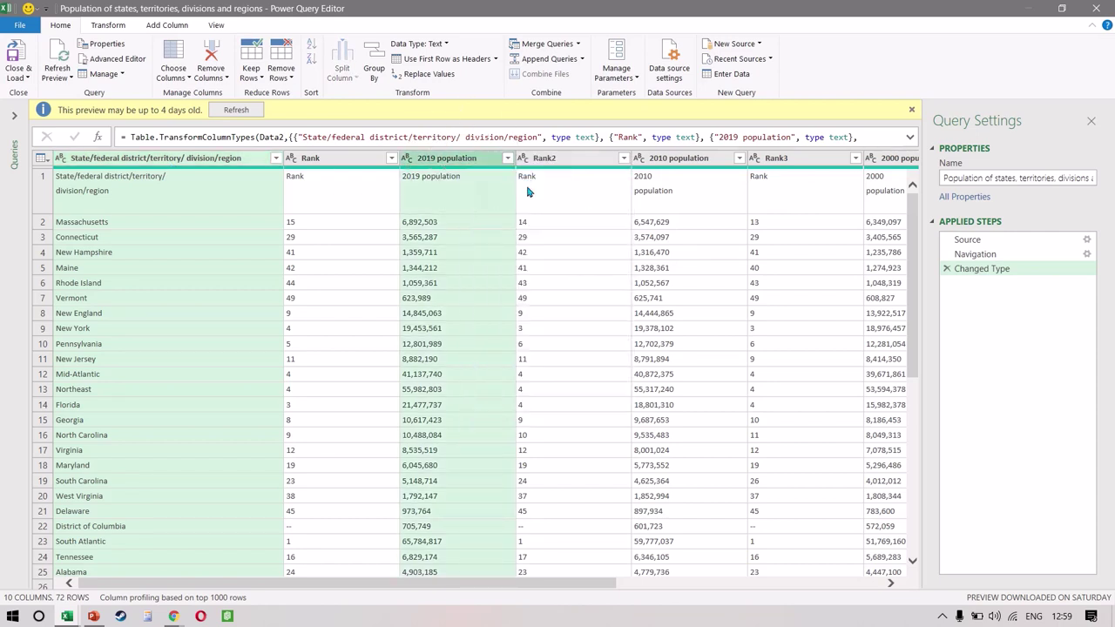
{"action": "left_click", "coordinate": [947, 284]}
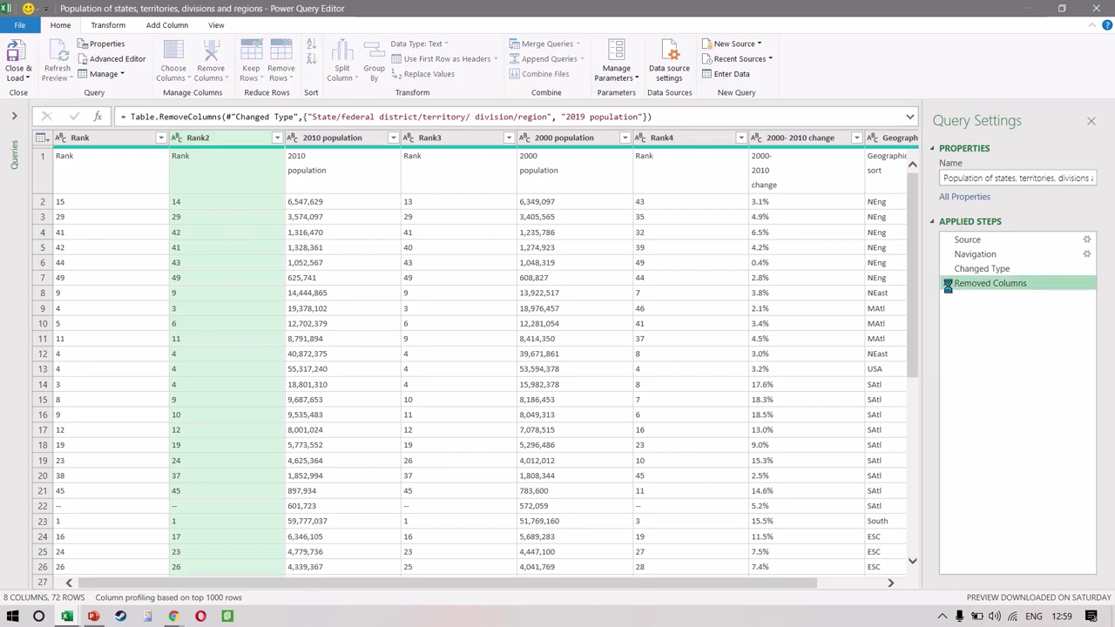
Keep only the State/federal district/territory/division/region and 2019 population columns, removing all other columns.
{"action": "left_click", "coordinate": [169, 137]}
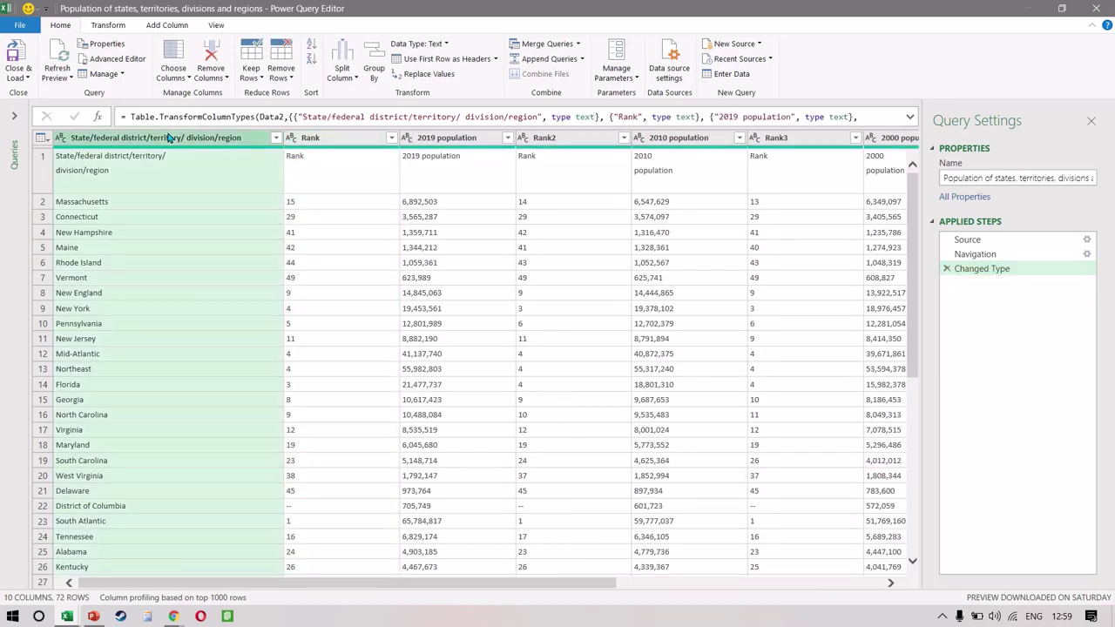
{"action": "left_click", "coordinate": [453, 138], "text": "ctrl"}
{"action": "right_click", "coordinate": [454, 141]}
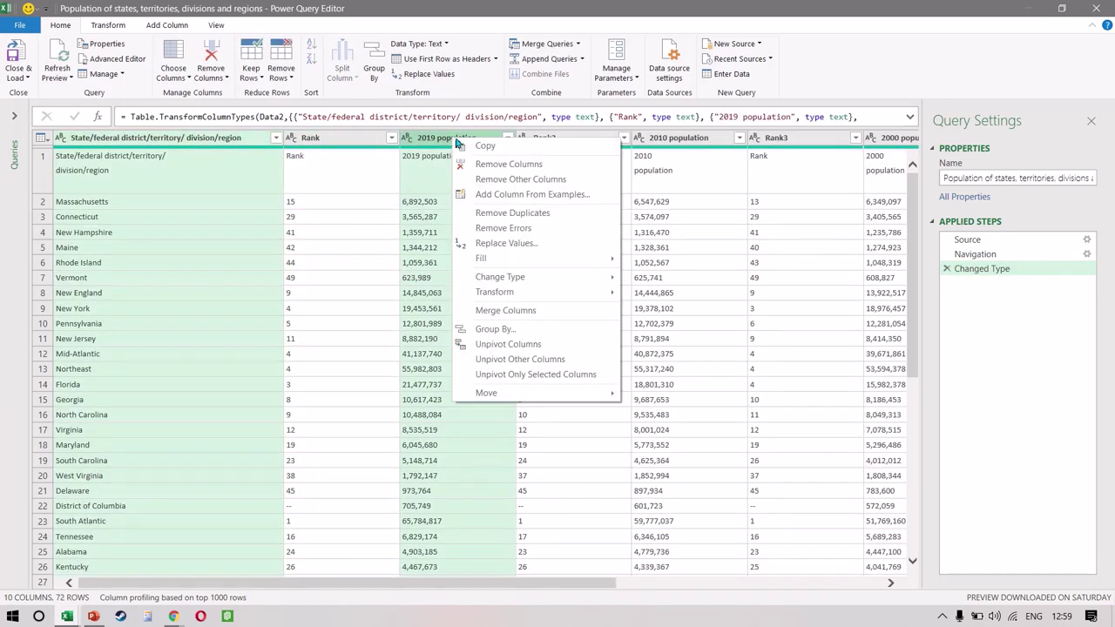
{"action": "left_click", "coordinate": [493, 180]}
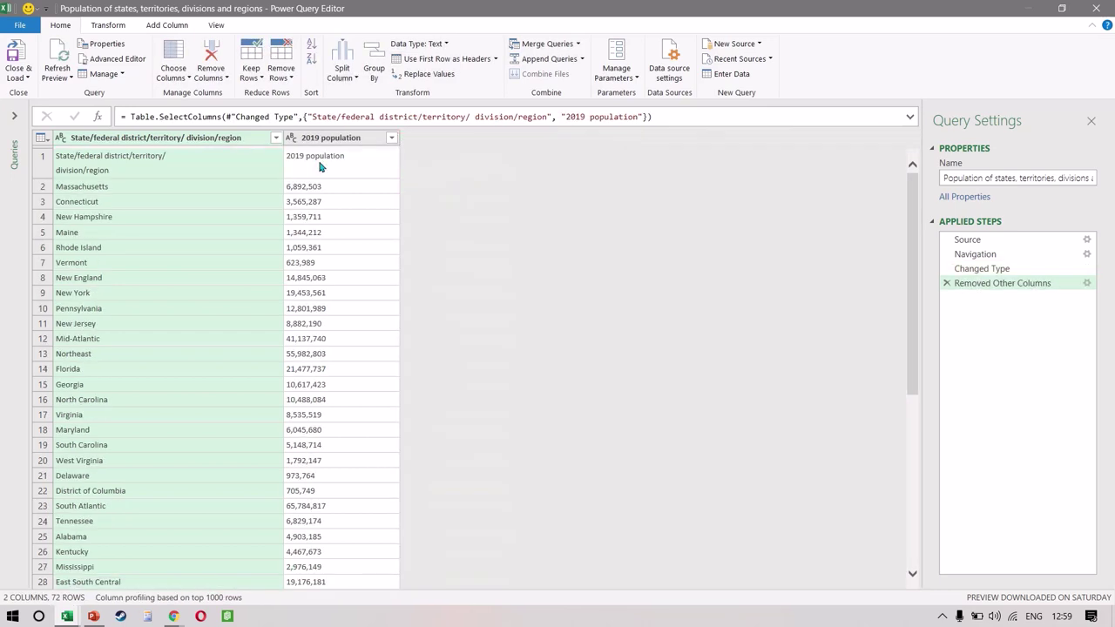
Rename the imported population query as Dim_Population.
{"action": "left_click", "coordinate": [14, 116]}
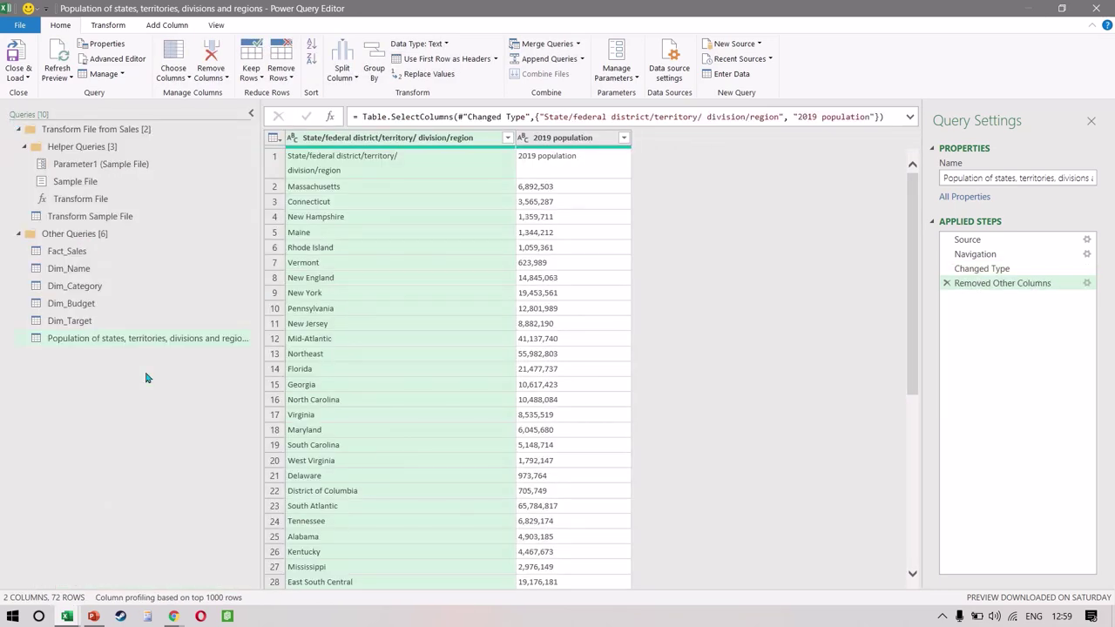
{"action": "double_click", "coordinate": [141, 338]}
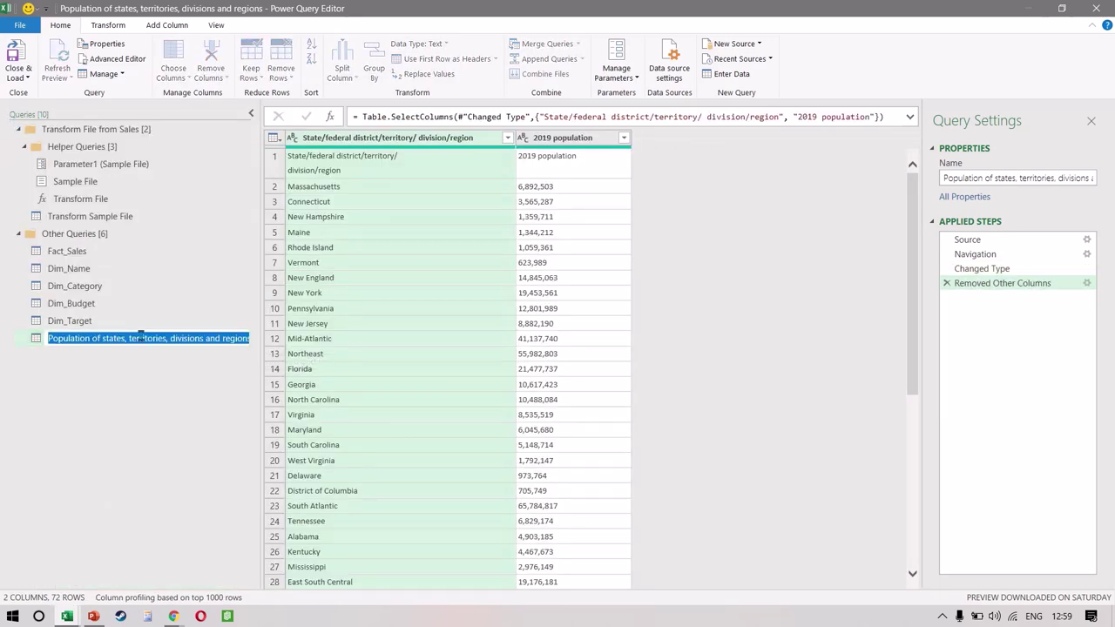
{"action": "type", "text": "Dim"}
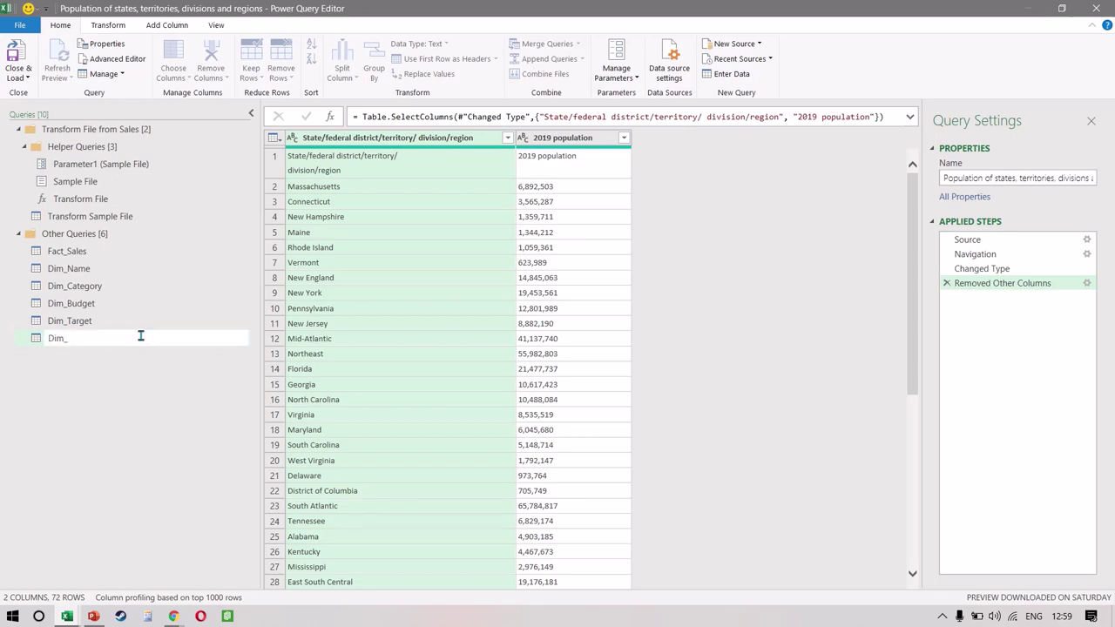
{"action": "type", "text": "_Population"}
{"action": "key", "text": "Return"}
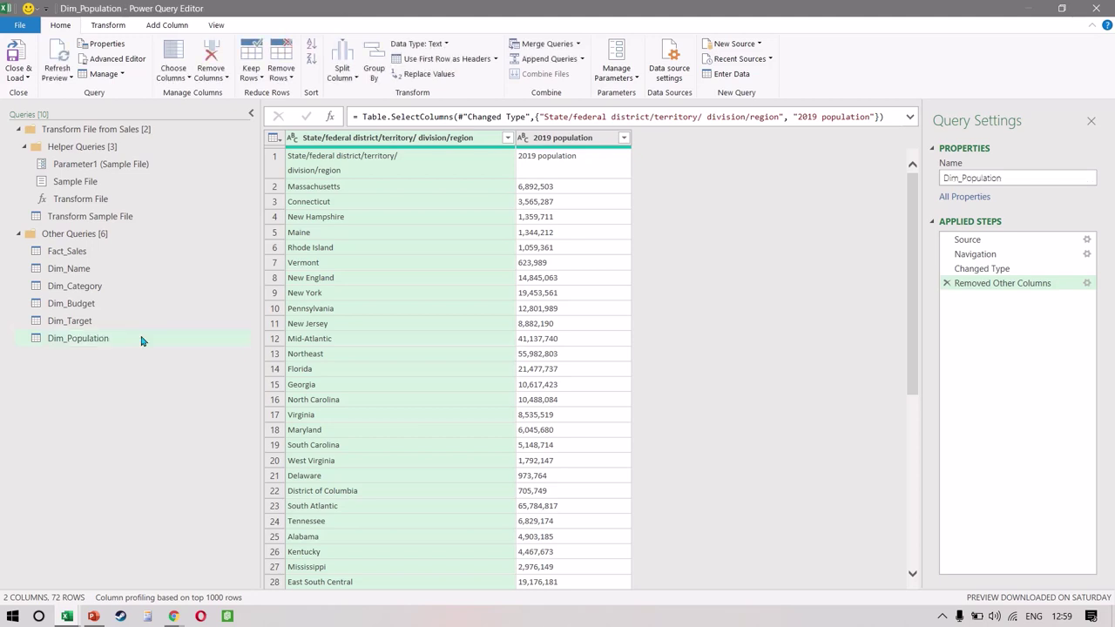
Rename the state/federal district column as State and the 2019 population column as Population.
{"action": "left_click", "coordinate": [390, 158]}
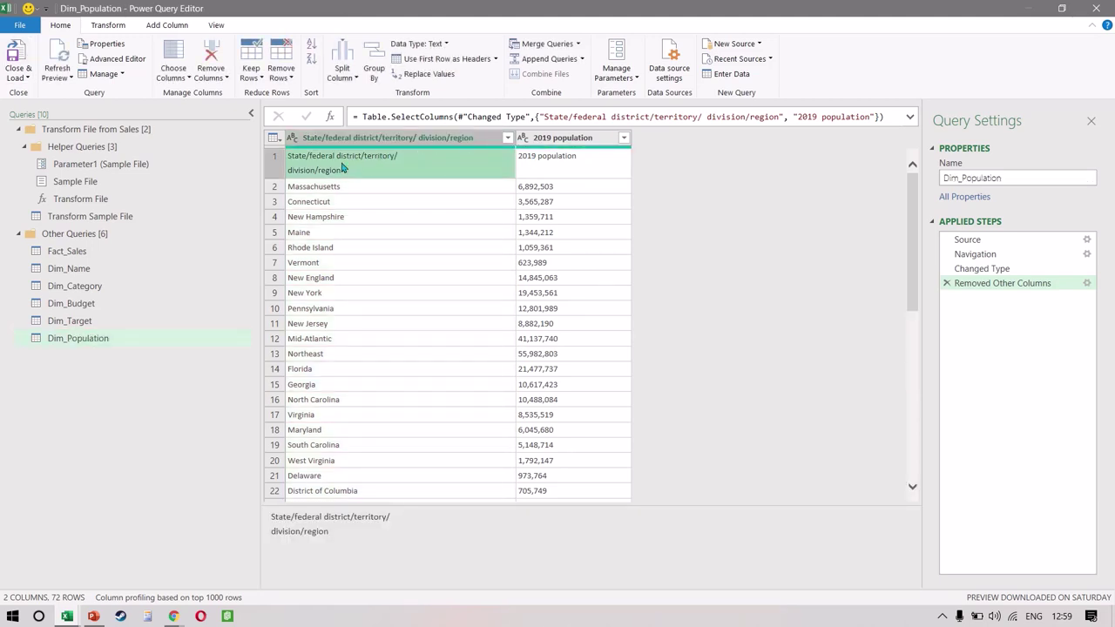
{"action": "double_click", "coordinate": [352, 138]}
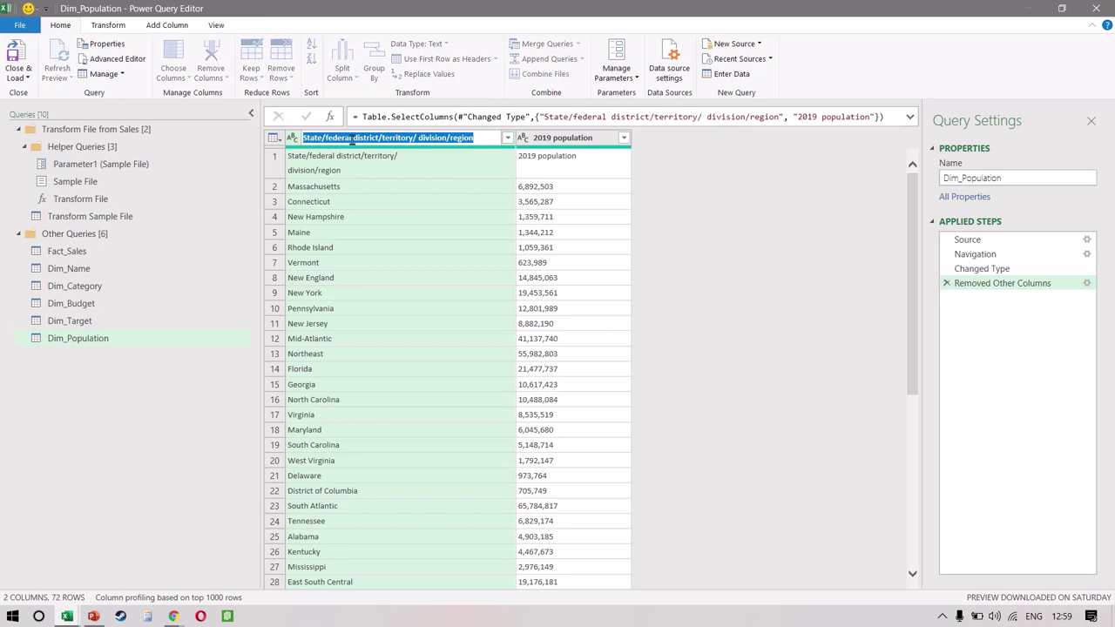
{"action": "type", "text": "State"}
{"action": "key", "text": "Return"}
{"action": "double_click", "coordinate": [515, 137]}
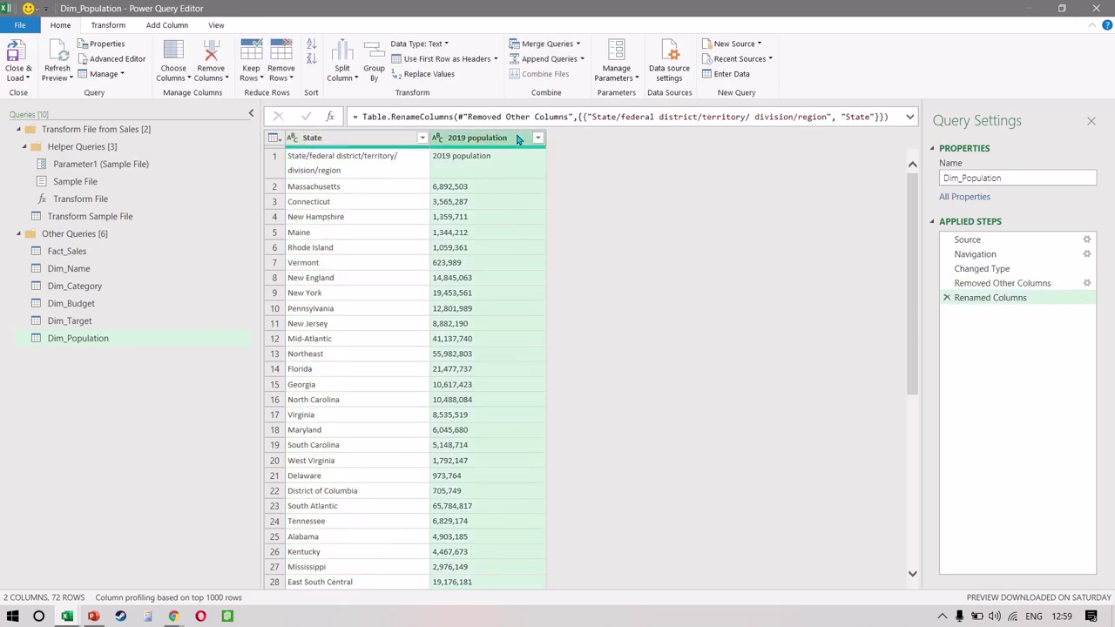
{"action": "type", "text": "Po"}
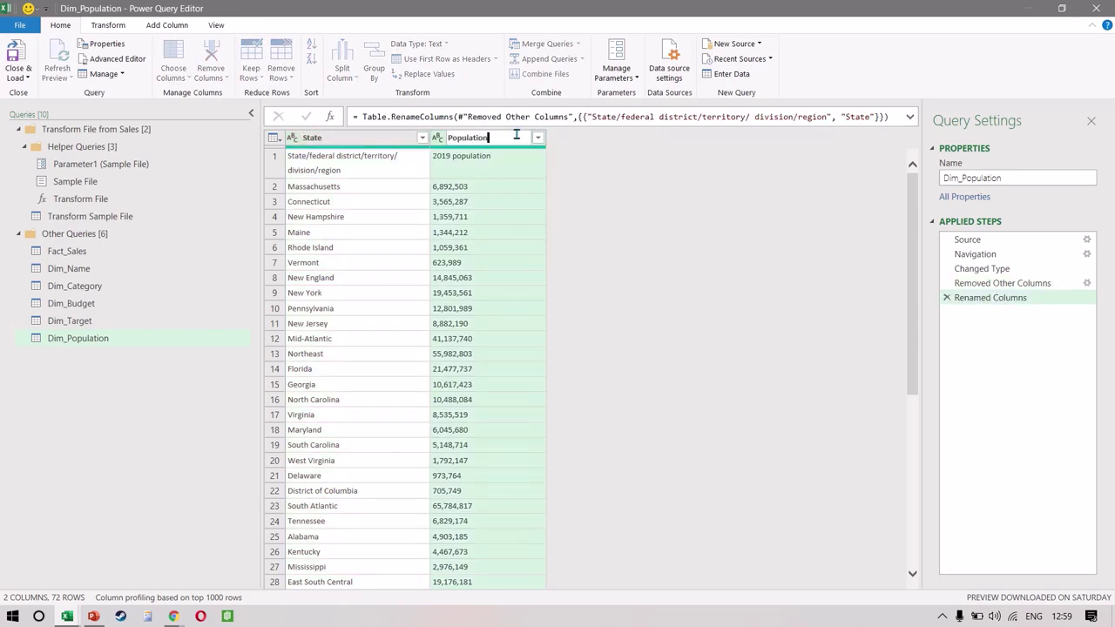
{"action": "key", "text": "Return"}
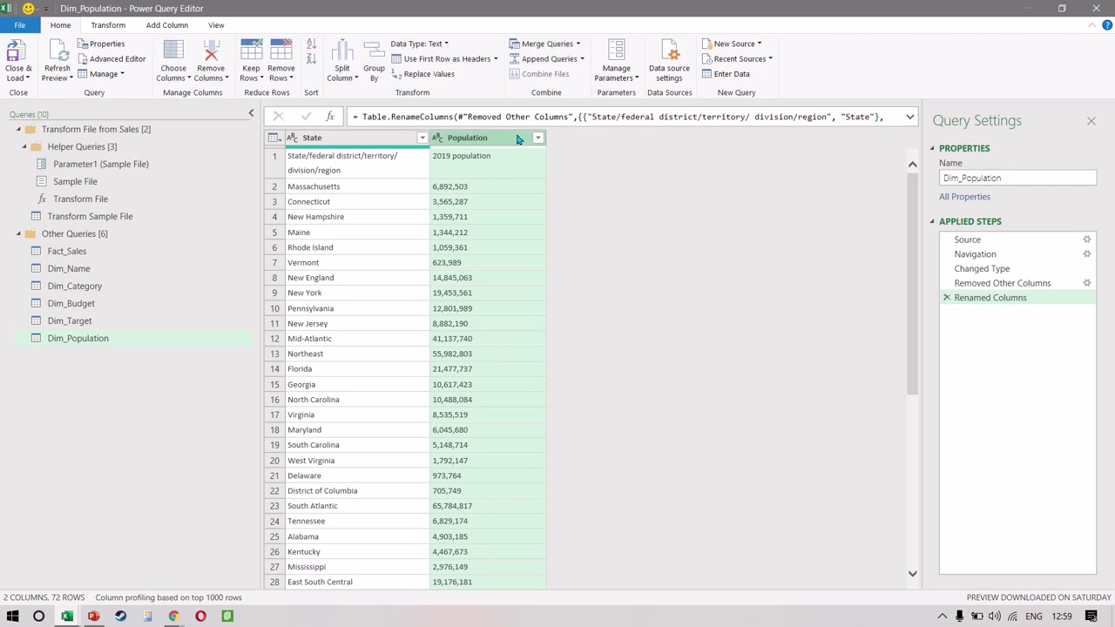
Remove the top 1 row, which repeats the column headings, from Dim_Population.
{"action": "left_click", "coordinate": [271, 165]}
{"action": "left_click", "coordinate": [288, 77]}
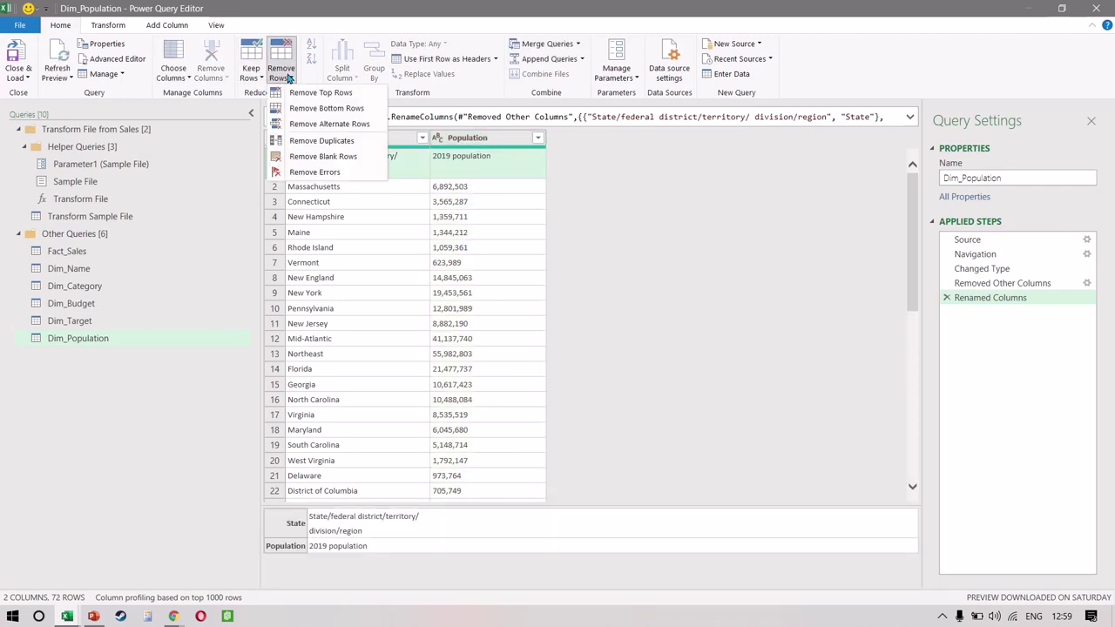
{"action": "left_click", "coordinate": [300, 93]}
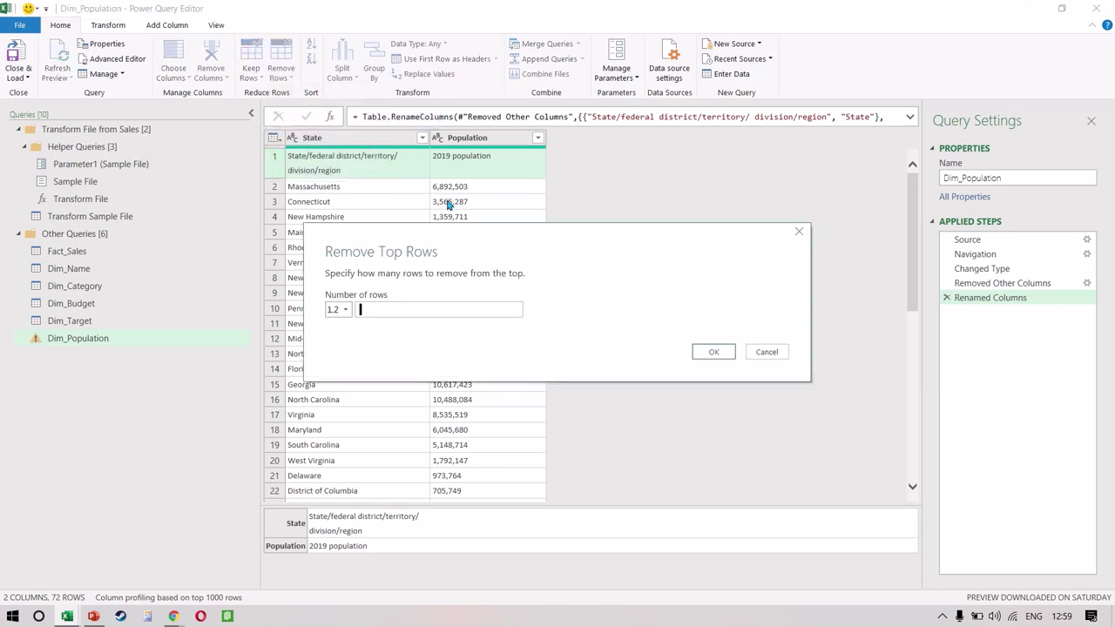
{"action": "type", "text": "1"}
{"action": "left_click", "coordinate": [710, 353]}
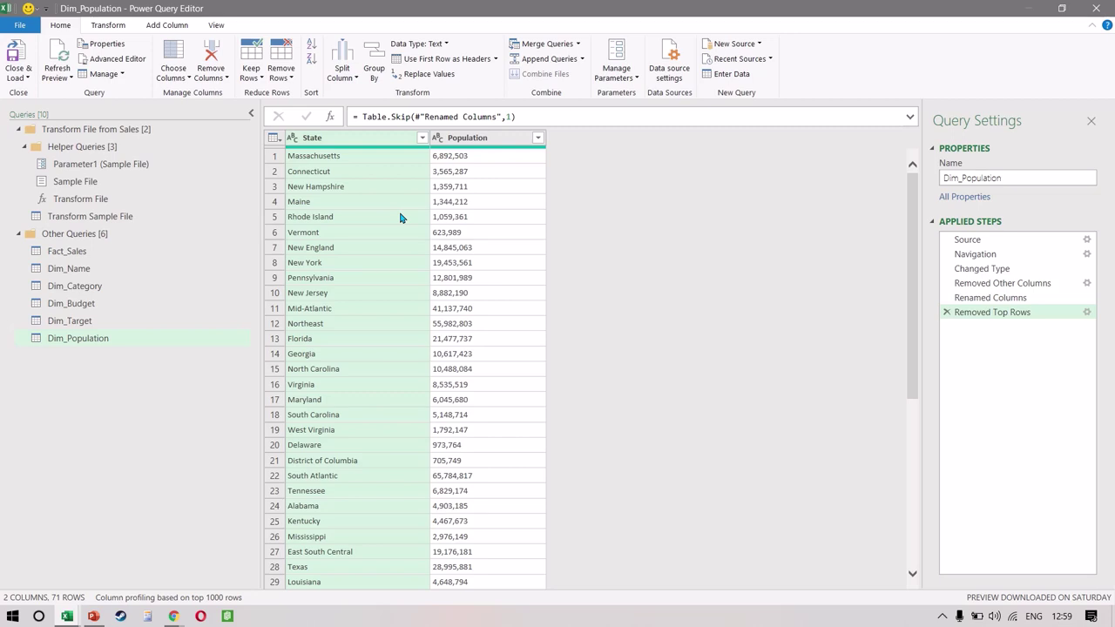
Close and load the queries to the workbook and name the worksheet holding the loaded table Population.
{"action": "left_click", "coordinate": [19, 54]}
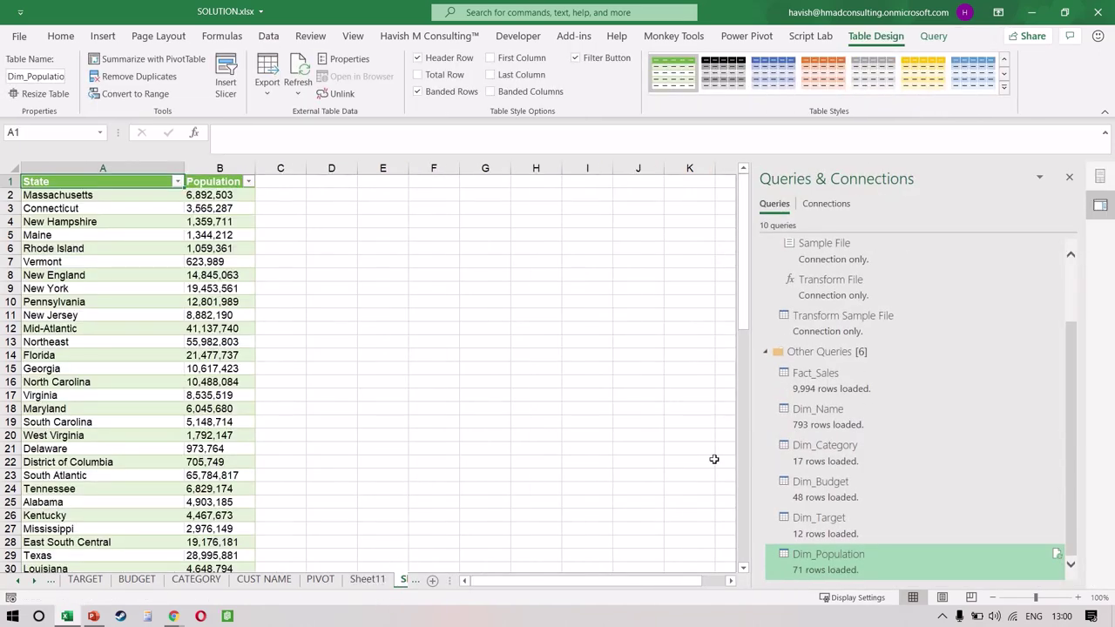
{"action": "left_click", "coordinate": [1070, 178]}
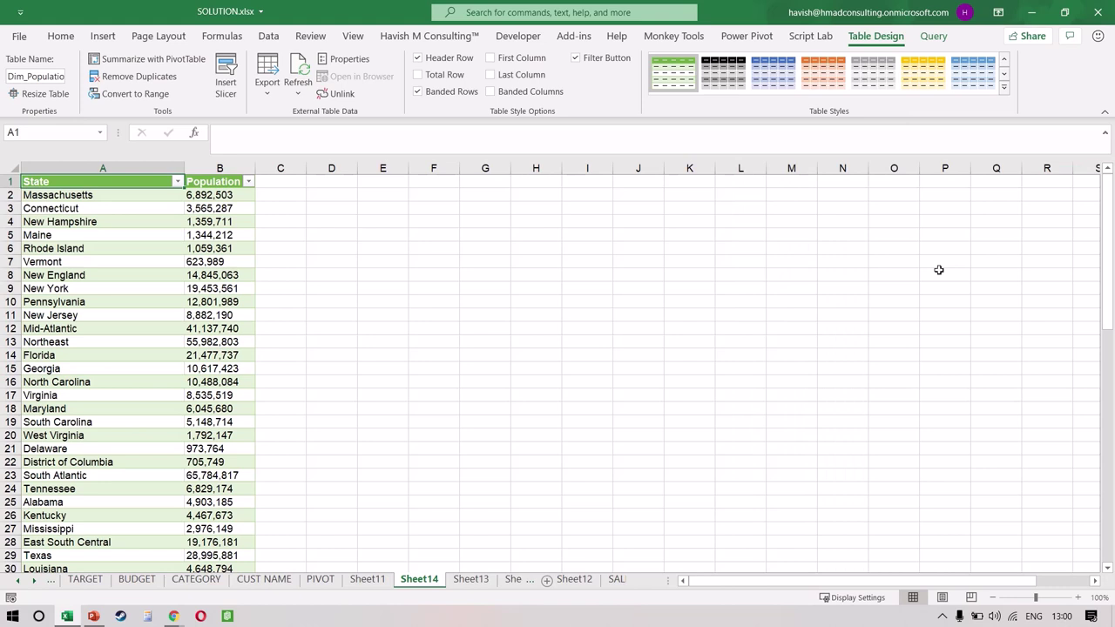
{"action": "double_click", "coordinate": [417, 581]}
{"action": "type", "text": "Pop"}
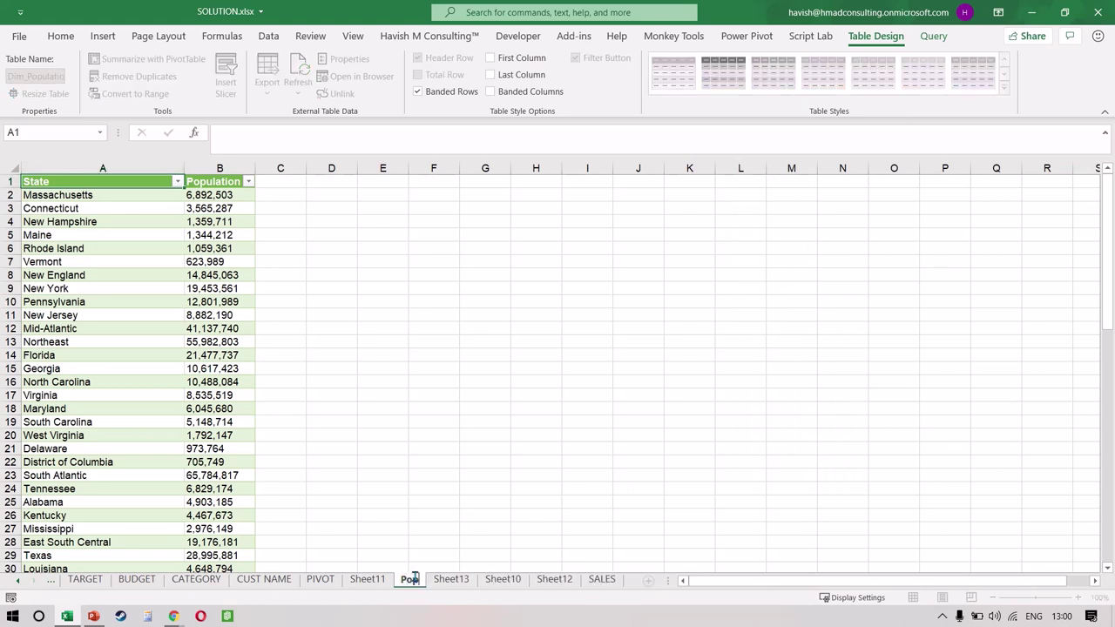
{"action": "type", "text": "ulation"}
{"action": "key", "text": "Return"}
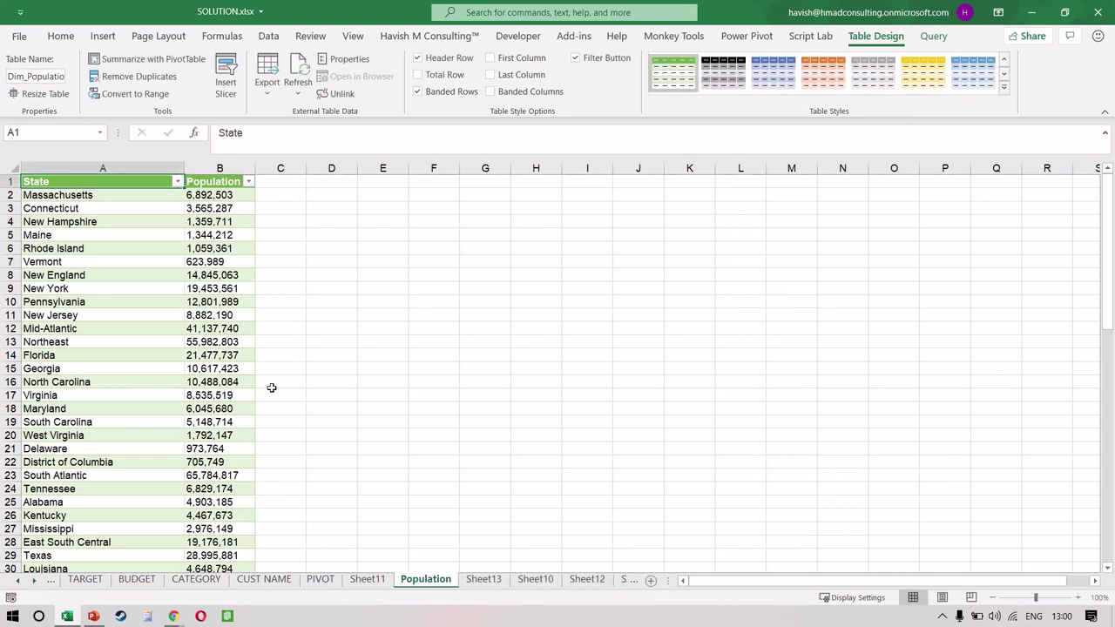
Add the population table to the Data Model and relate State in Fact_Sales to State in Dim_Population.
{"action": "left_click", "coordinate": [205, 287]}
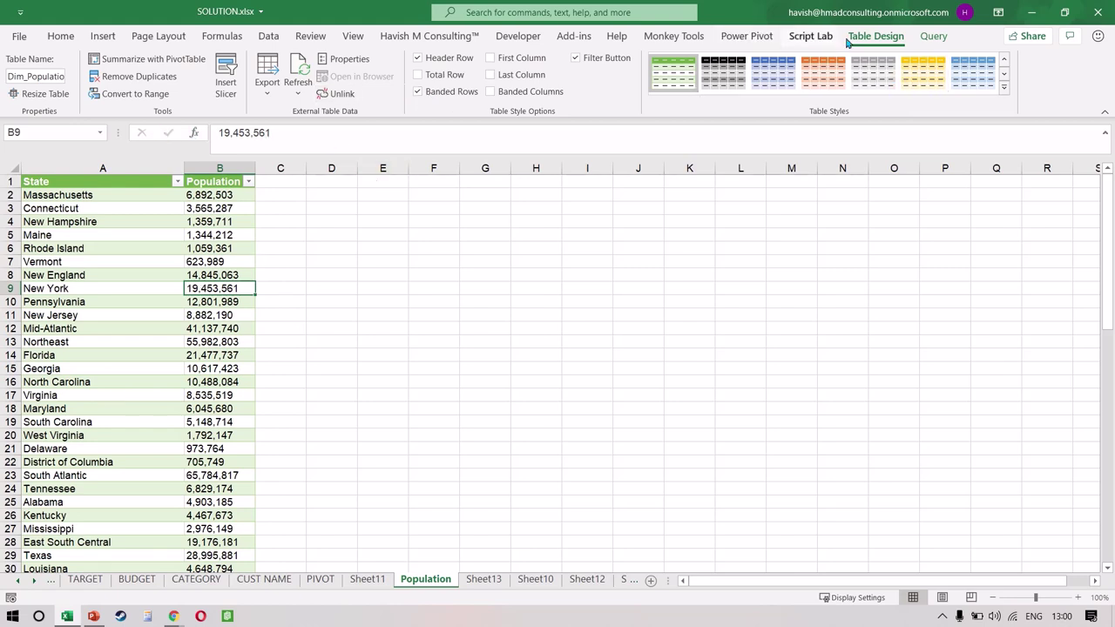
{"action": "left_click", "coordinate": [746, 36]}
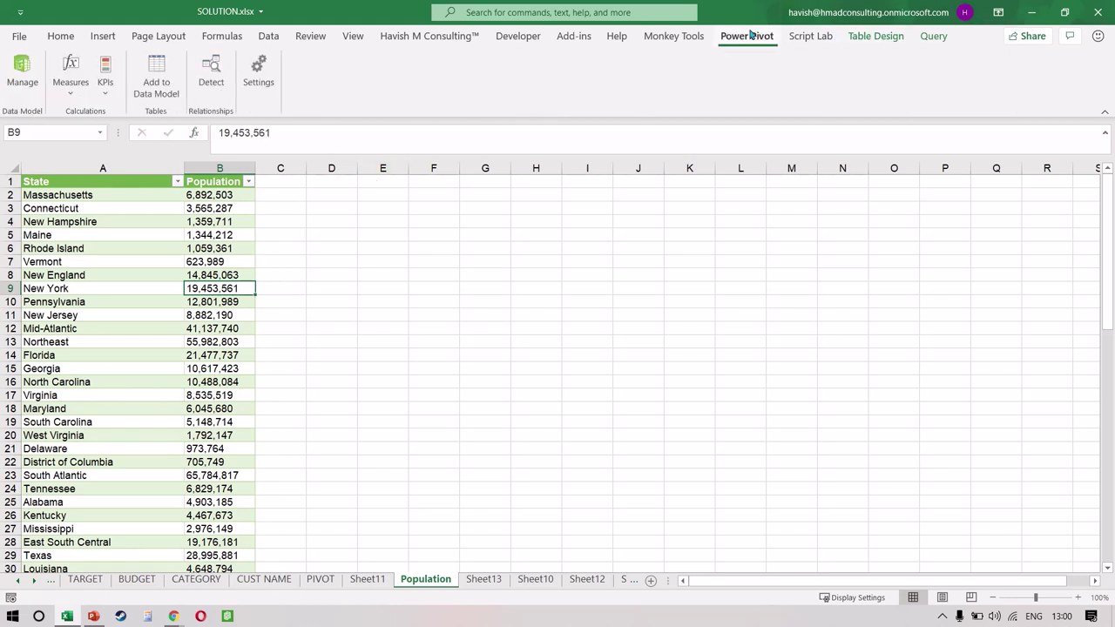
{"action": "left_click", "coordinate": [154, 92]}
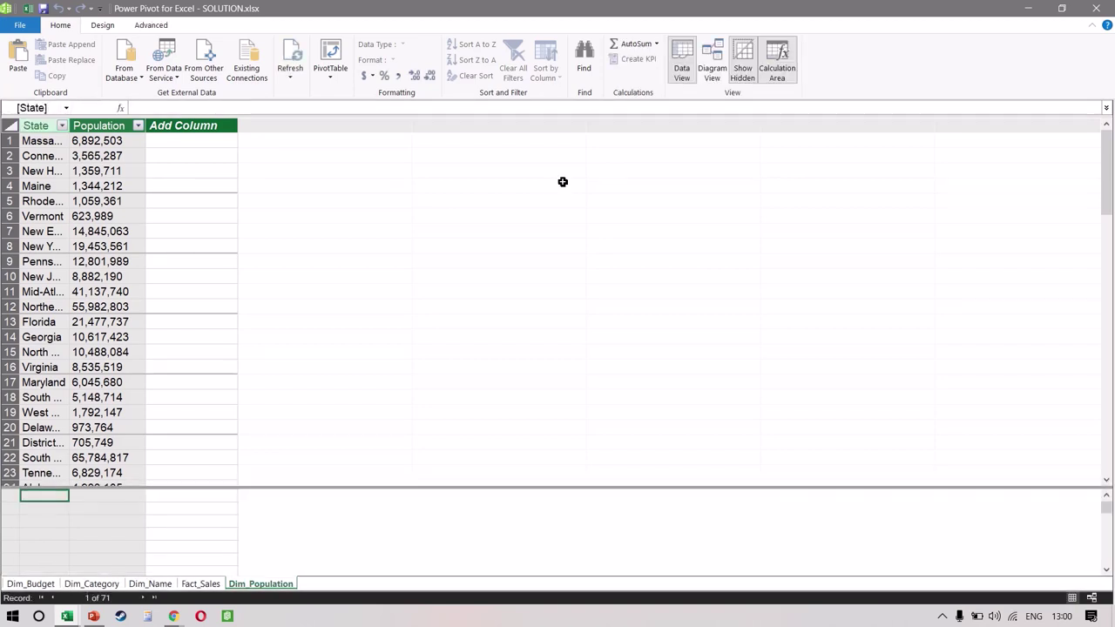
{"action": "left_click", "coordinate": [709, 59]}
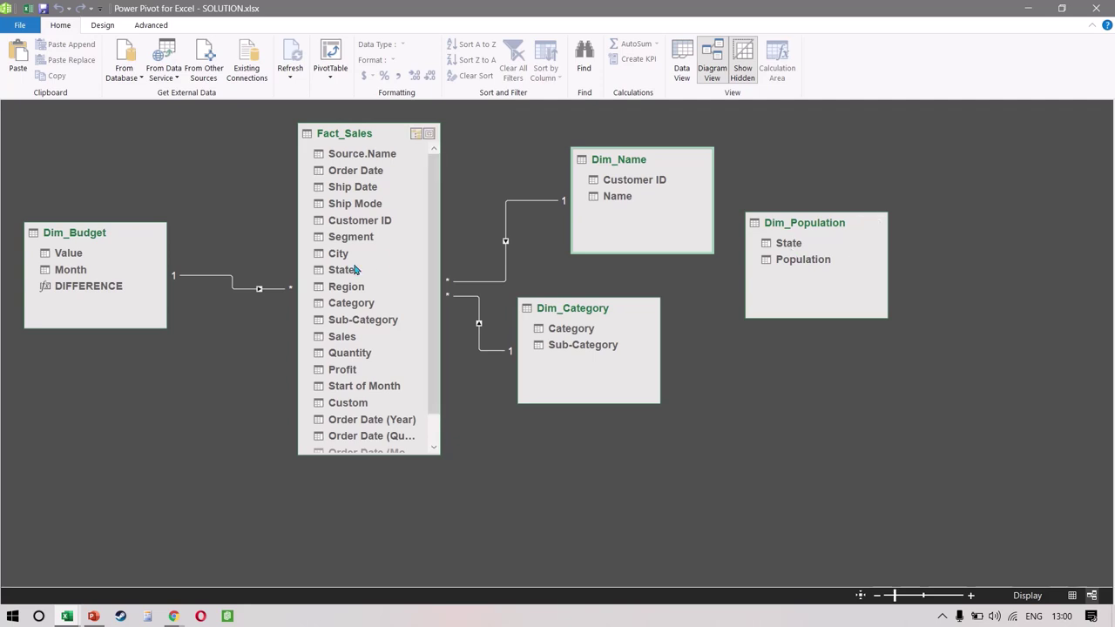
{"action": "mouse_move", "coordinate": [341, 272]}
{"action": "left_mouse_down"}
{"action": "mouse_move", "coordinate": [348, 280]}
{"action": "mouse_move", "coordinate": [791, 258]}
{"action": "mouse_move", "coordinate": [811, 227]}
{"action": "mouse_move", "coordinate": [822, 250]}
{"action": "left_mouse_up"}
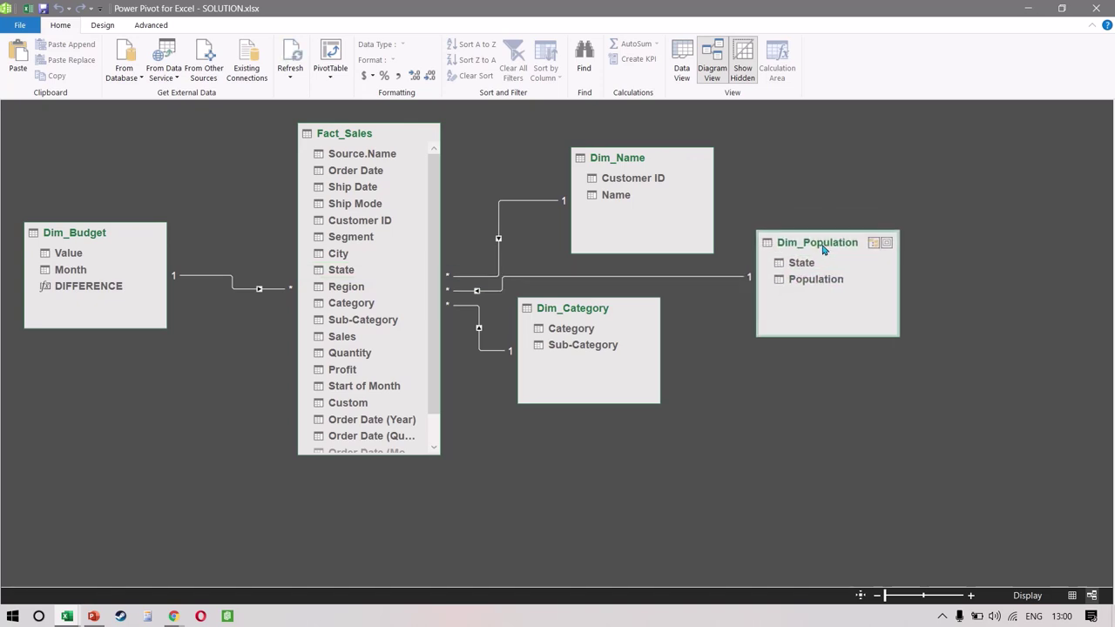
Create a PivotTable from the data model on a new worksheet with State from Fact_Sales as its row field.
{"action": "left_click", "coordinate": [330, 73]}
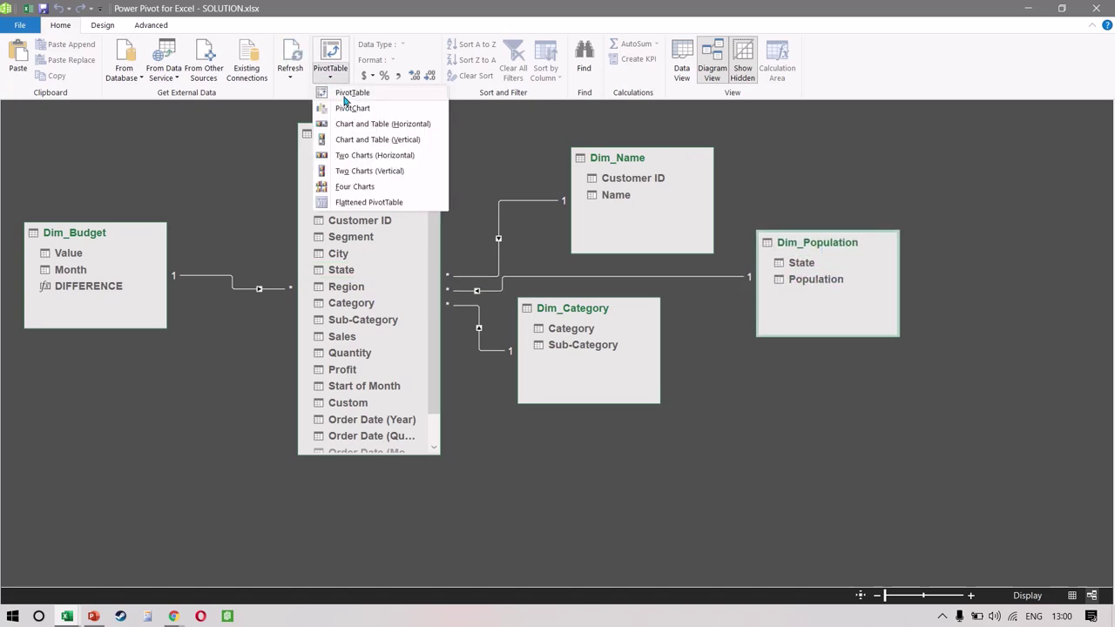
{"action": "left_click", "coordinate": [344, 95]}
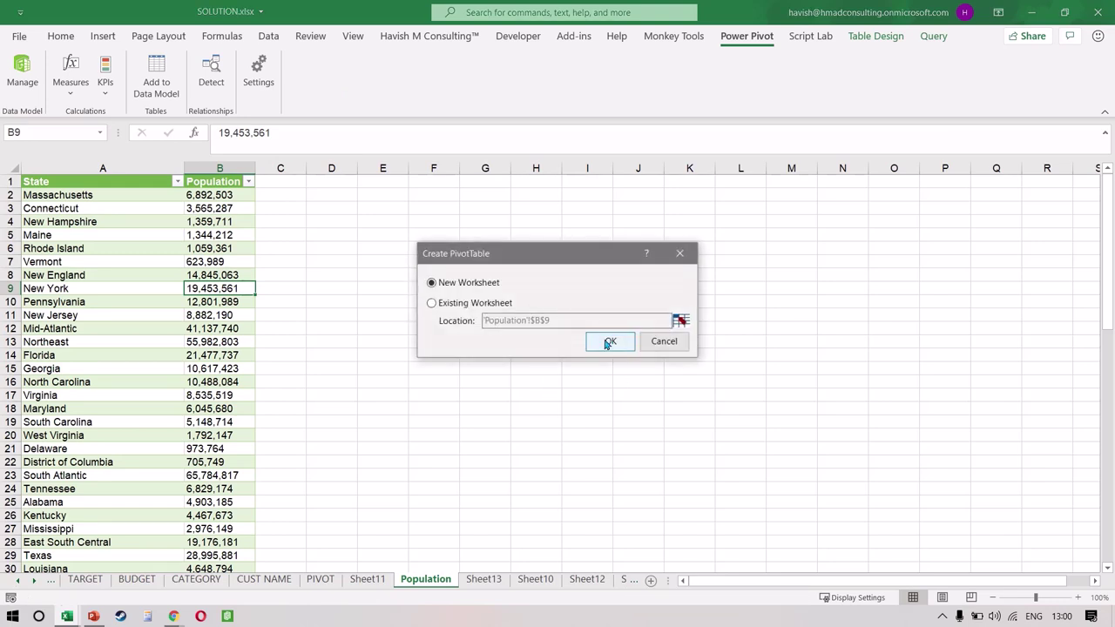
{"action": "left_click", "coordinate": [608, 341]}
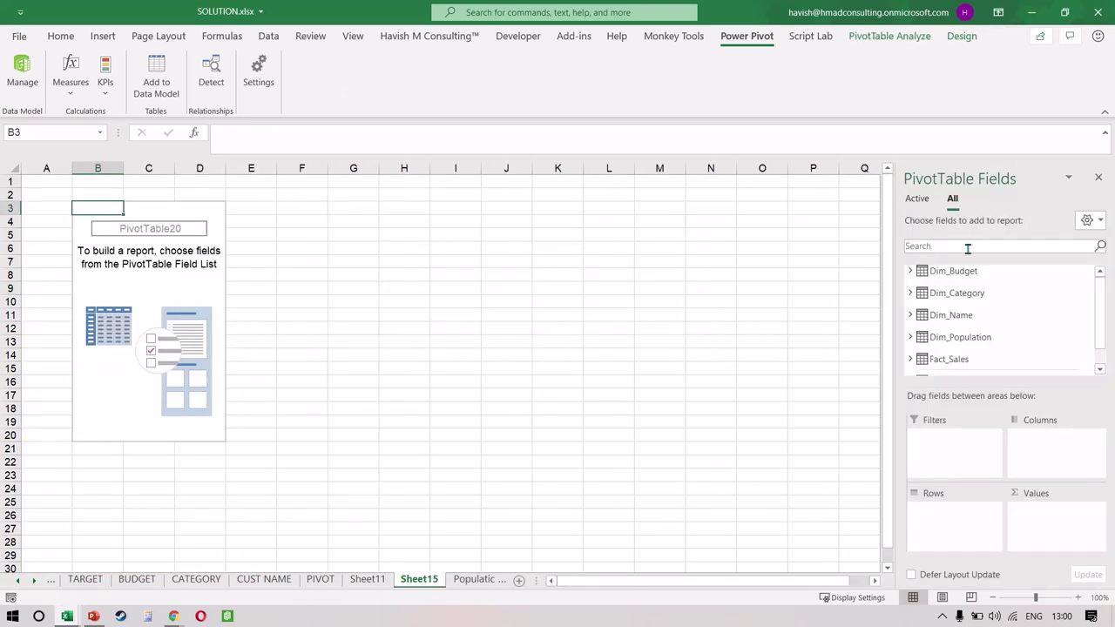
{"action": "type", "text": "tate"}
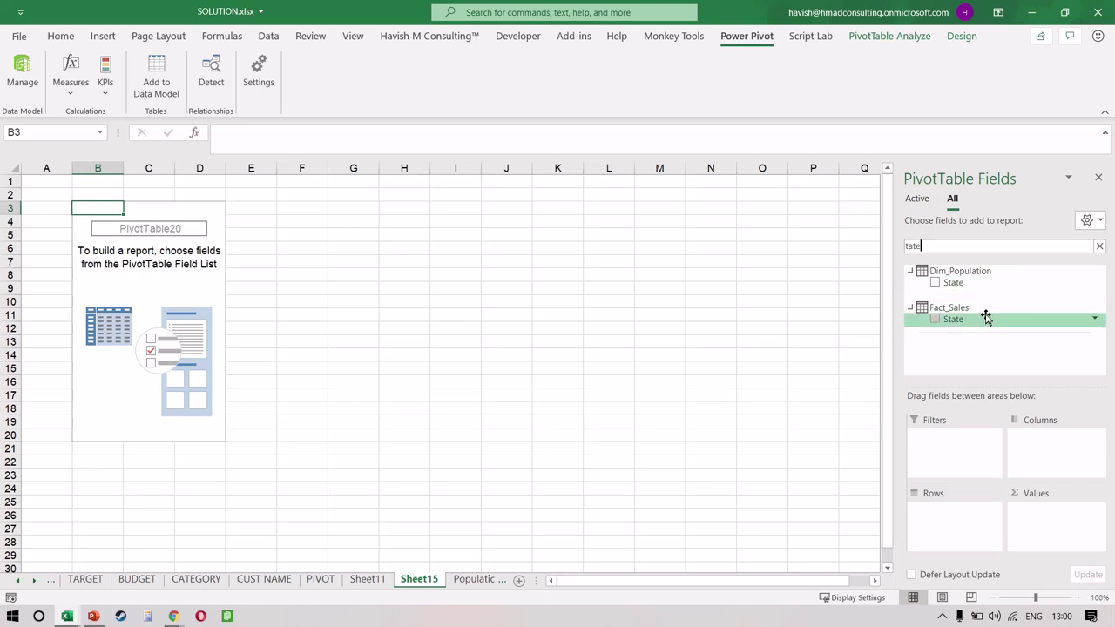
{"action": "left_click_drag", "start_coordinate": [986, 318], "coordinate": [958, 521]}
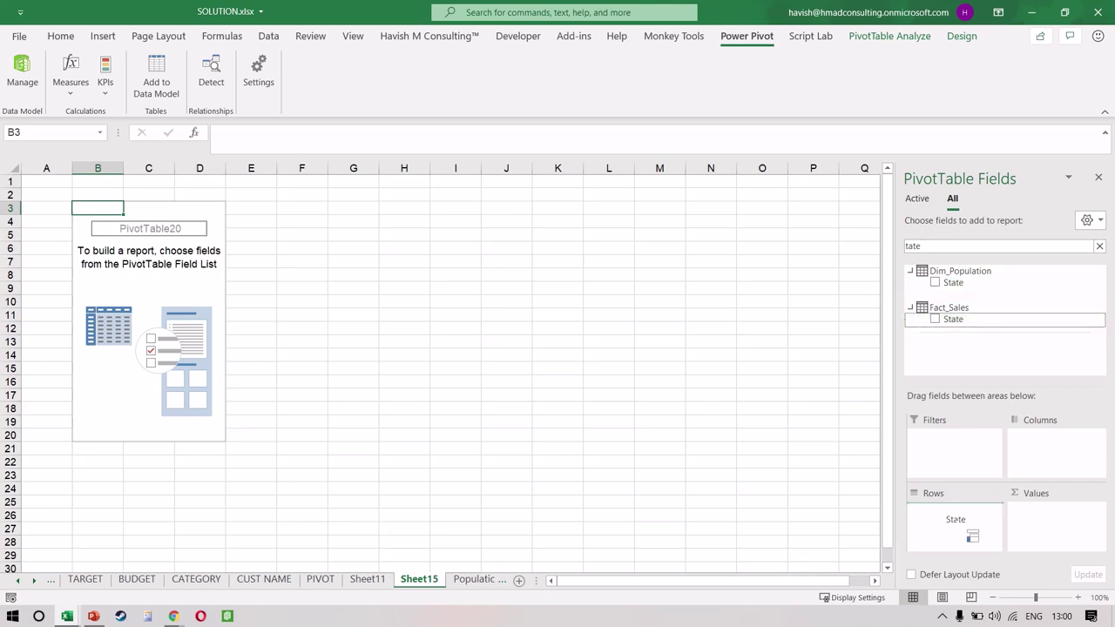
Add Profit from Fact_Sales and Population from Dim_Population to the PivotTable as value fields.
{"action": "double_click", "coordinate": [957, 249]}
{"action": "type", "text": "profit"}
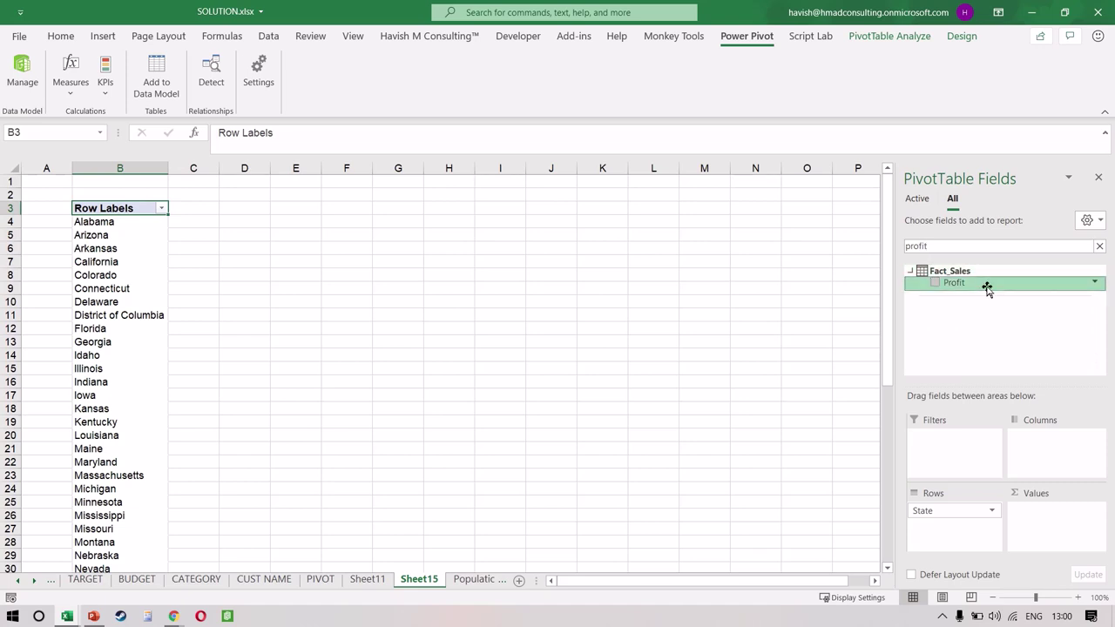
{"action": "left_click_drag", "start_coordinate": [987, 283], "coordinate": [1058, 513]}
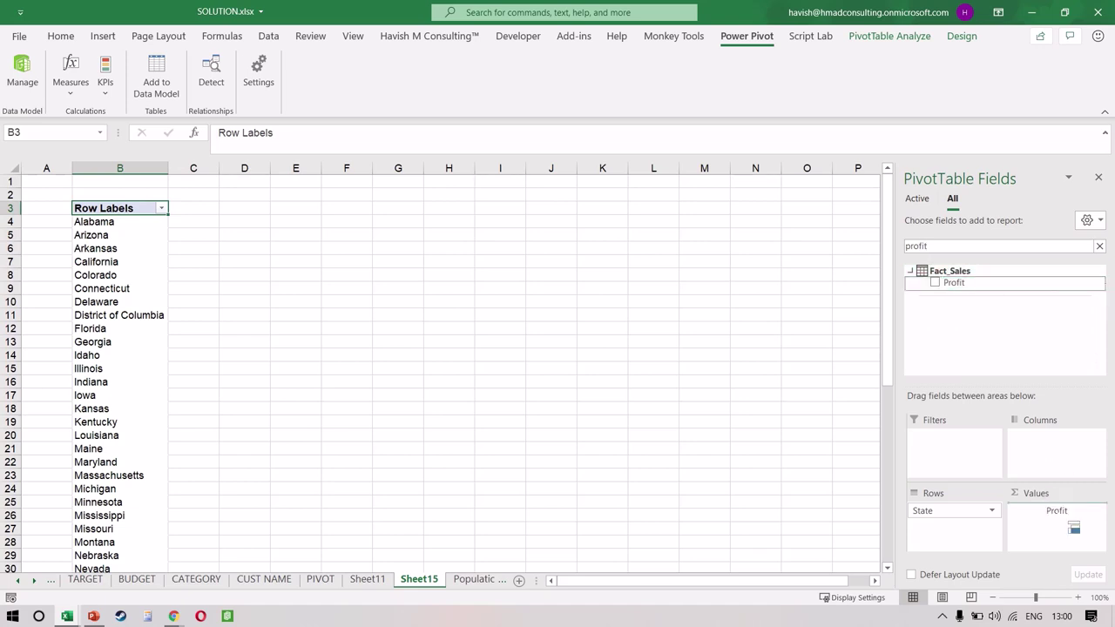
{"action": "double_click", "coordinate": [936, 247]}
{"action": "type", "text": "popul"}
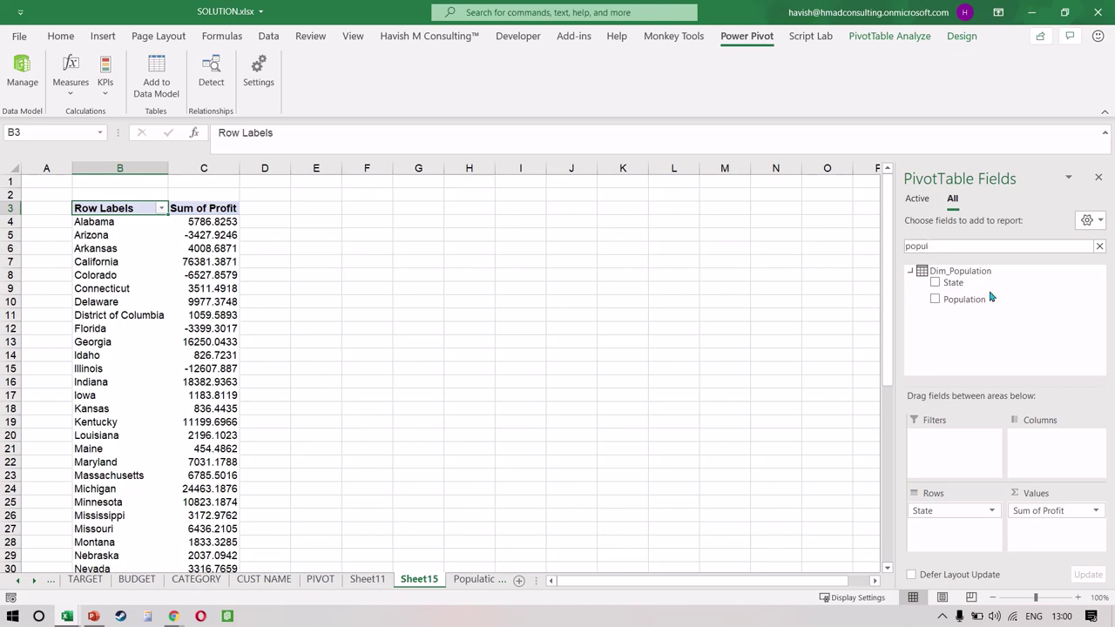
{"action": "left_click_drag", "start_coordinate": [990, 297], "coordinate": [1065, 516]}
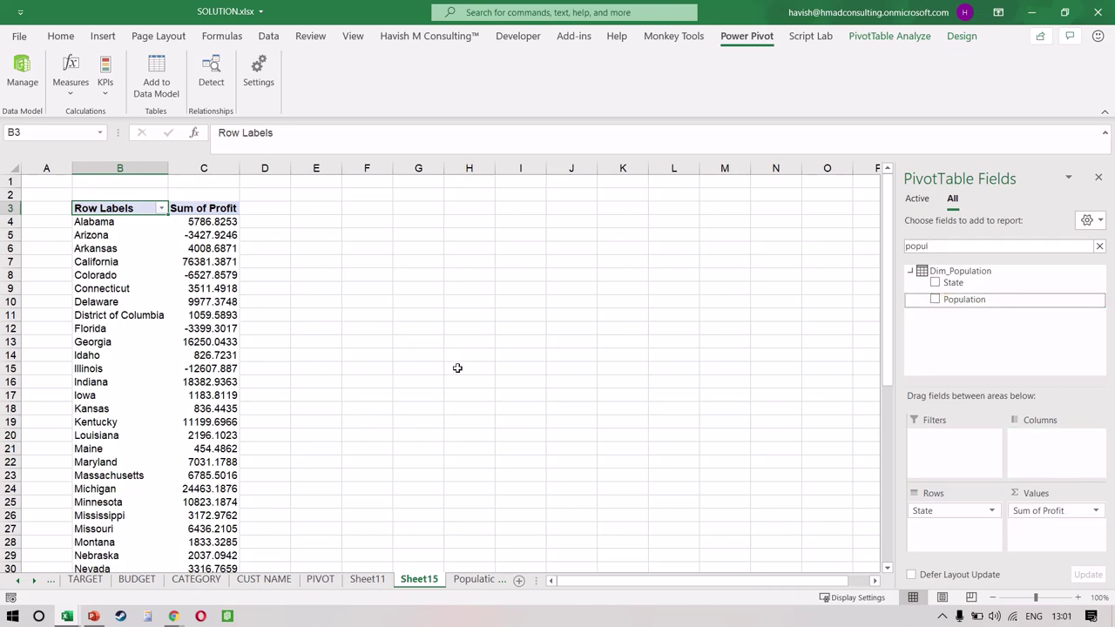
Examine the Count of Population values for the different states in the PivotTable.
{"action": "left_click", "coordinate": [291, 289]}
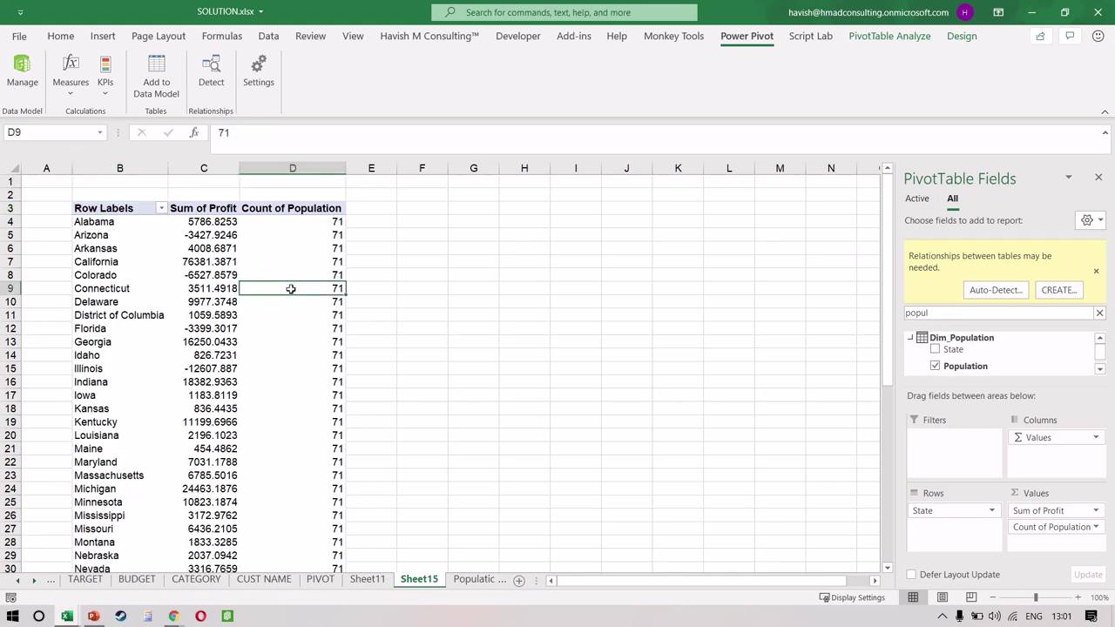
{"action": "key", "text": "Left"}
{"action": "key", "text": "Right"}
{"action": "key", "text": "Up"}
{"action": "key", "text": "Up"}
{"action": "key", "text": "Up"}
{"action": "key", "text": "Up"}
{"action": "key", "text": "Up"}
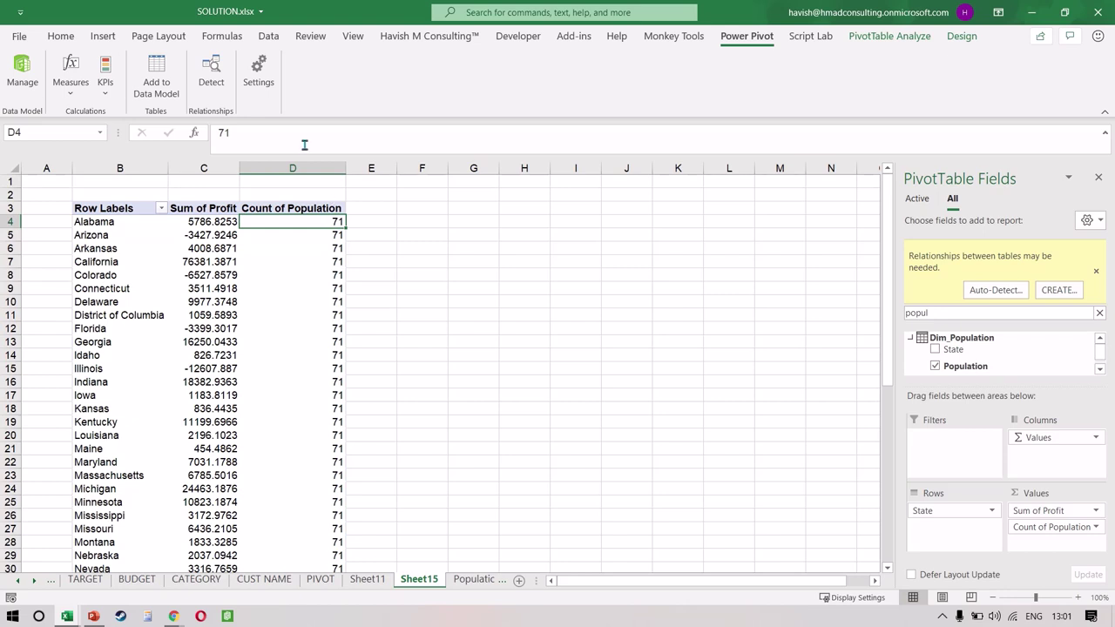
Open the Dim_Population query in Power Query Editor and change the Population column's data type to Whole Number.
{"action": "left_click", "coordinate": [272, 37]}
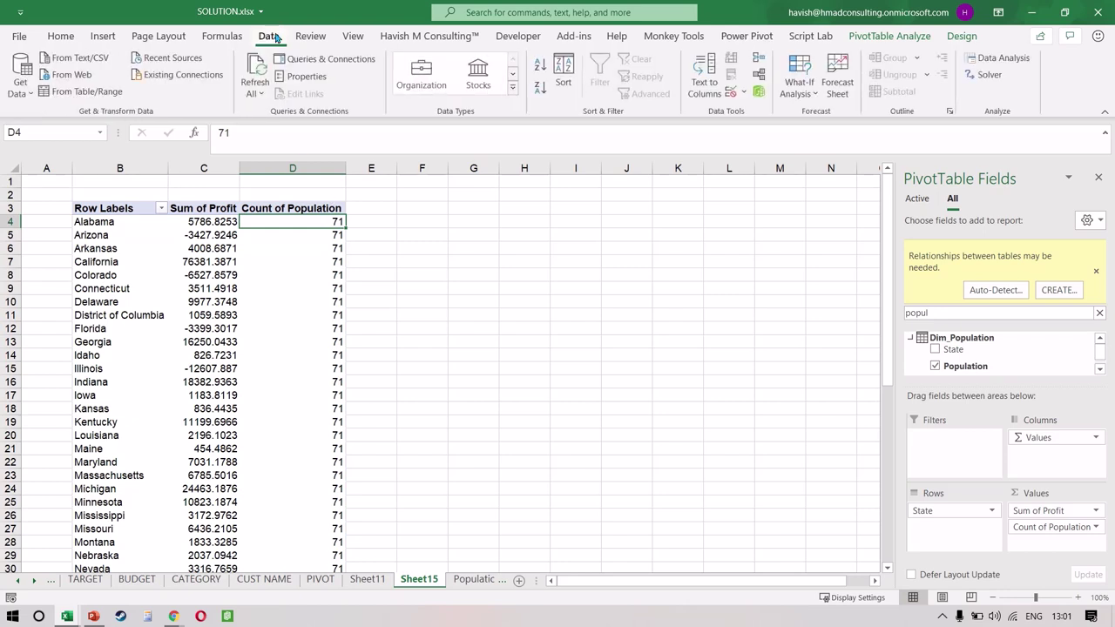
{"action": "left_click", "coordinate": [20, 80]}
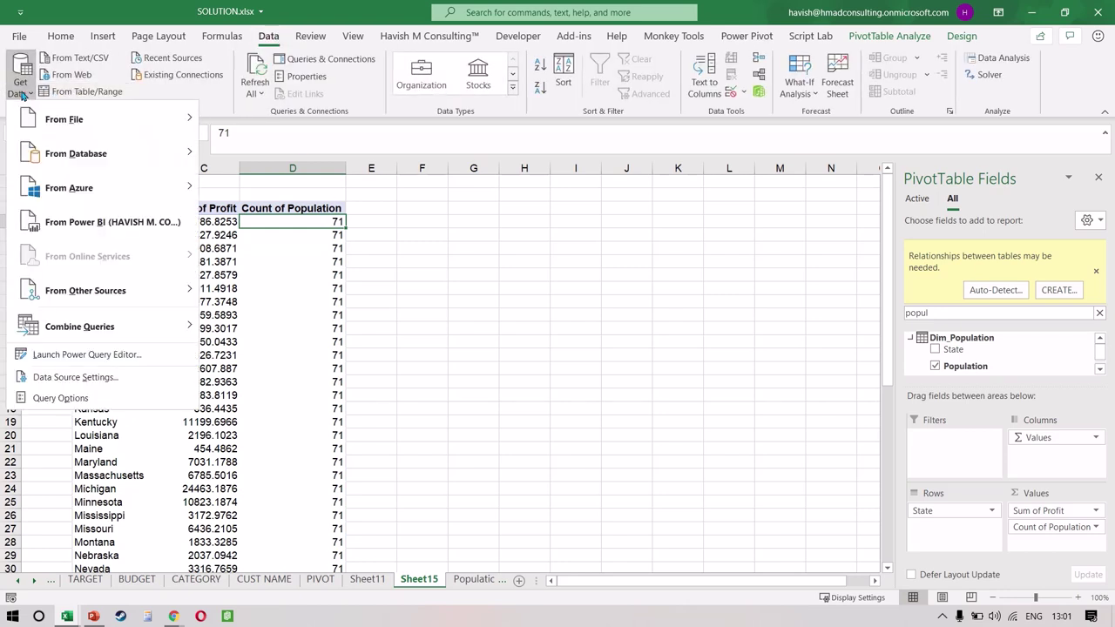
{"action": "left_click", "coordinate": [109, 355]}
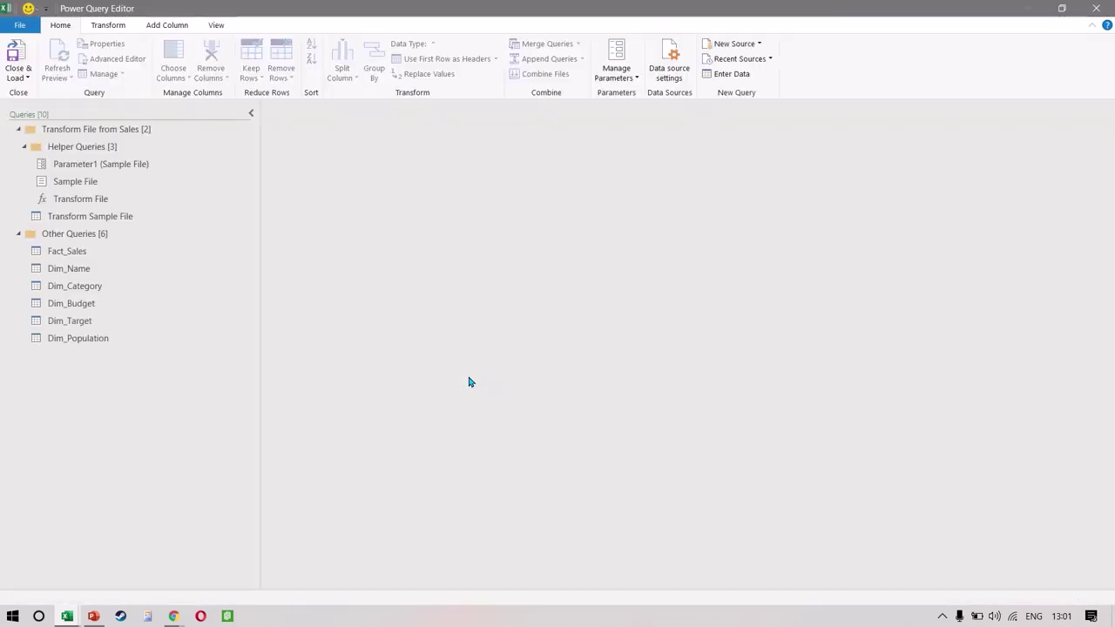
{"action": "left_click", "coordinate": [161, 338]}
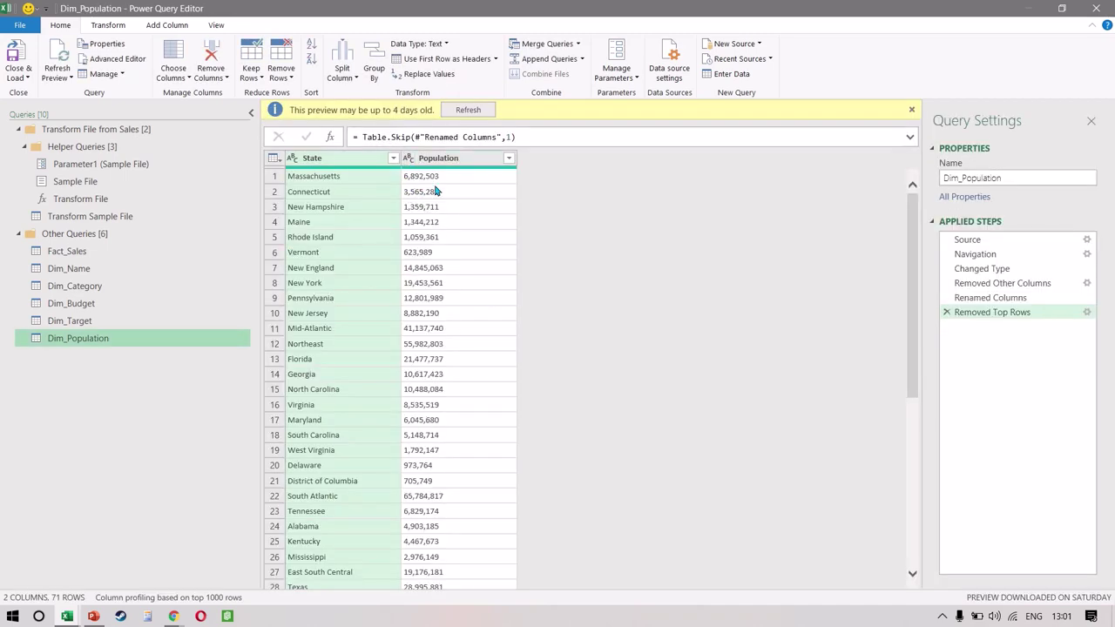
{"action": "left_click", "coordinate": [407, 157]}
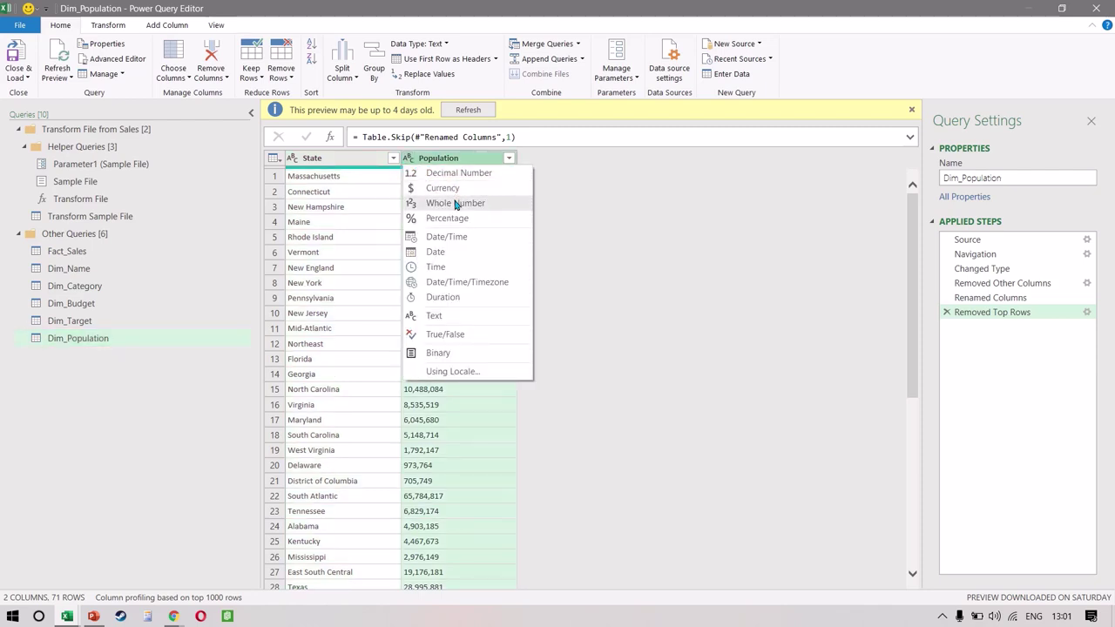
{"action": "left_click", "coordinate": [455, 203]}
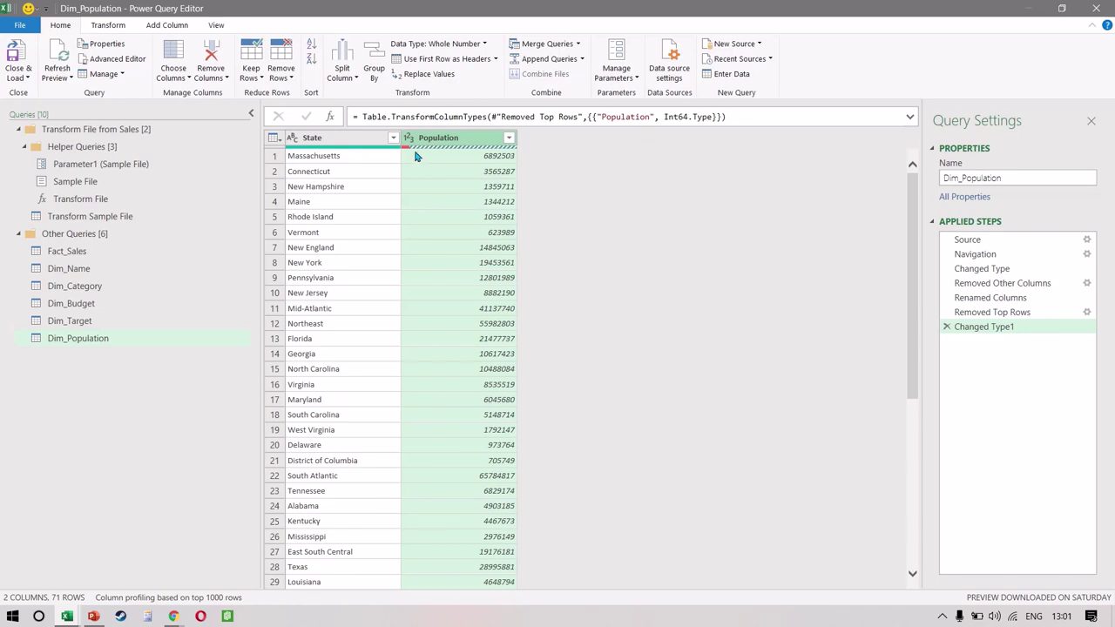
Remove the rows with errors in the Population column and load the updated query back into the workbook.
{"action": "mouse_move", "coordinate": [405, 151]}
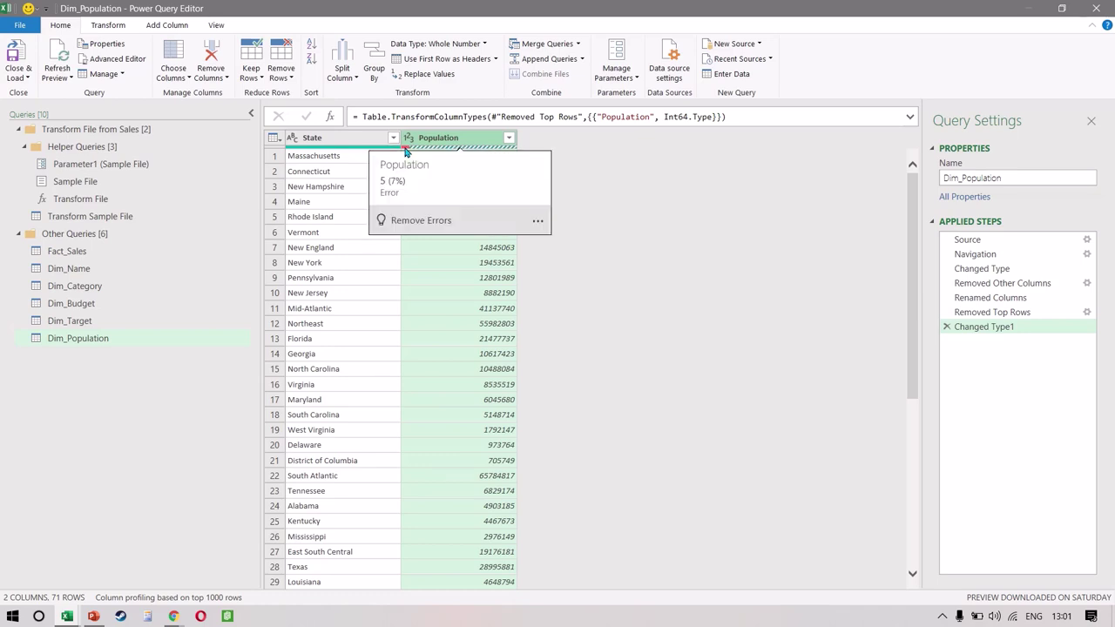
{"action": "scroll", "coordinate": [465, 424], "scroll_direction": "down", "scroll_amount": 10}
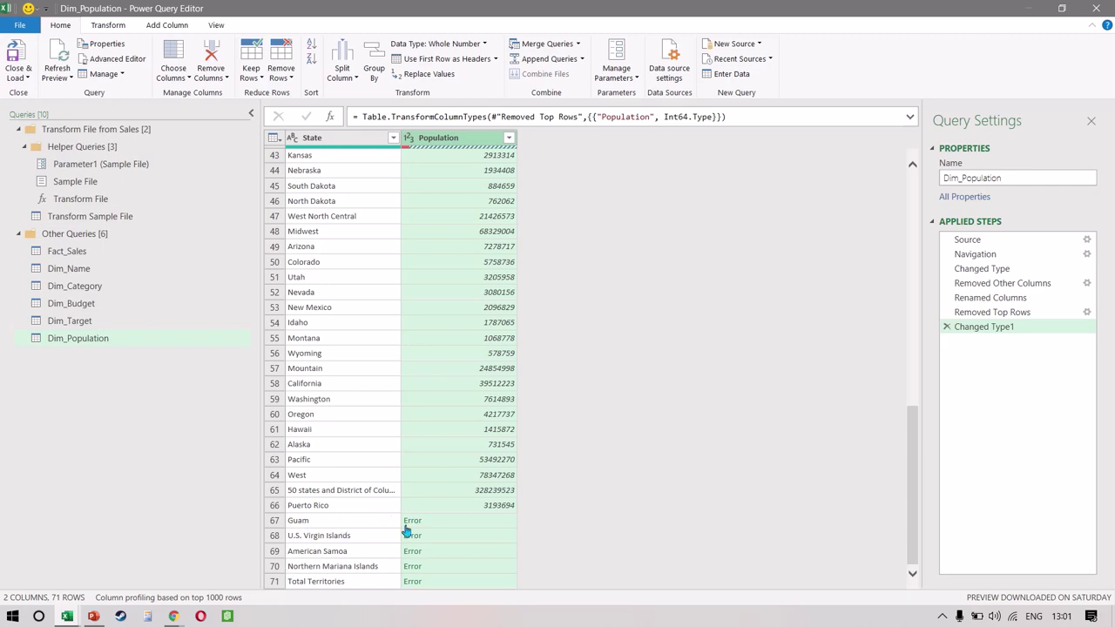
{"action": "scroll", "coordinate": [494, 459], "scroll_direction": "up", "scroll_amount": 14}
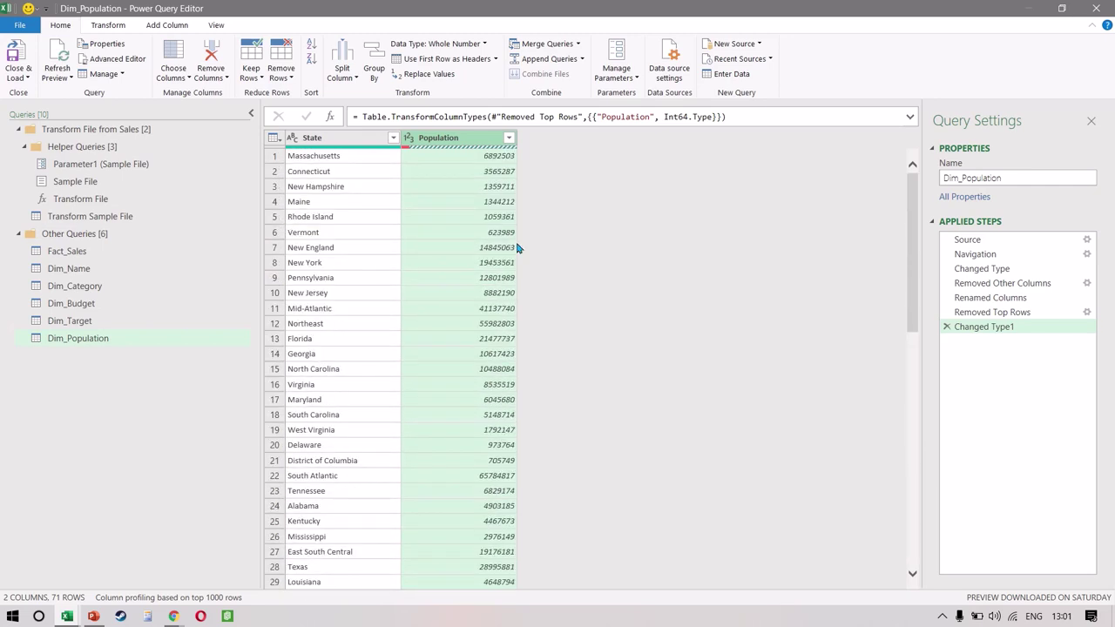
{"action": "right_click", "coordinate": [468, 140]}
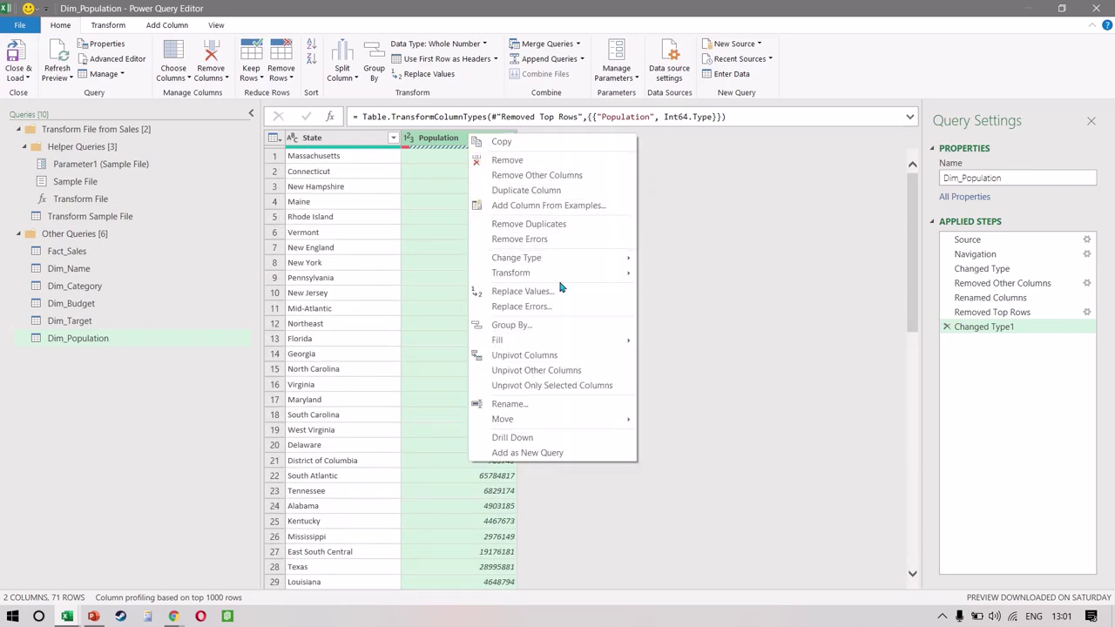
{"action": "left_click", "coordinate": [518, 239]}
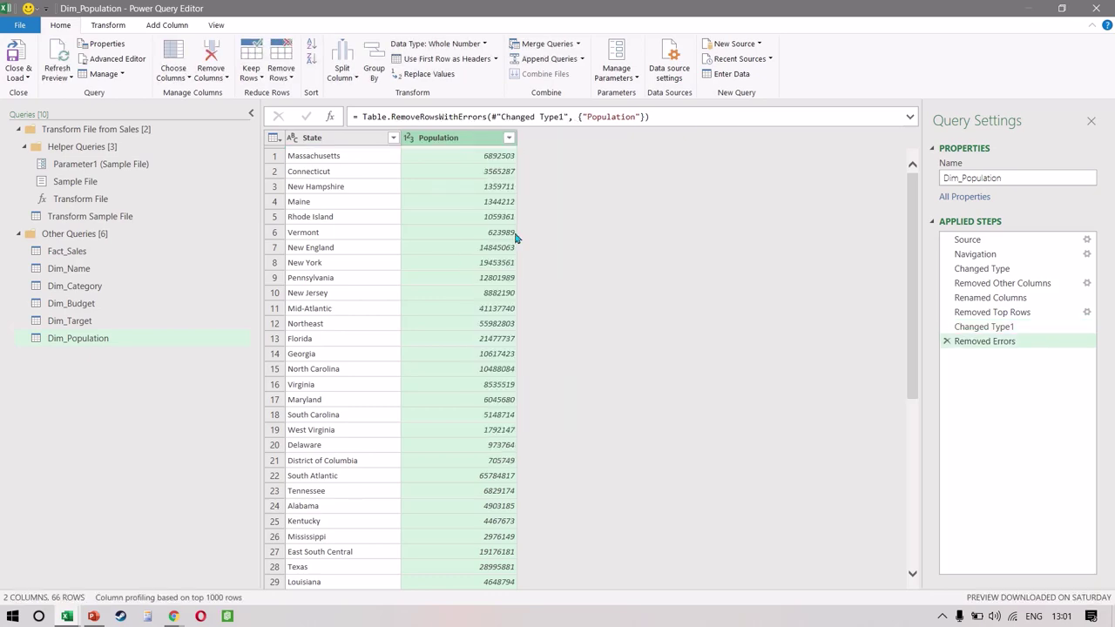
{"action": "left_click", "coordinate": [17, 47]}
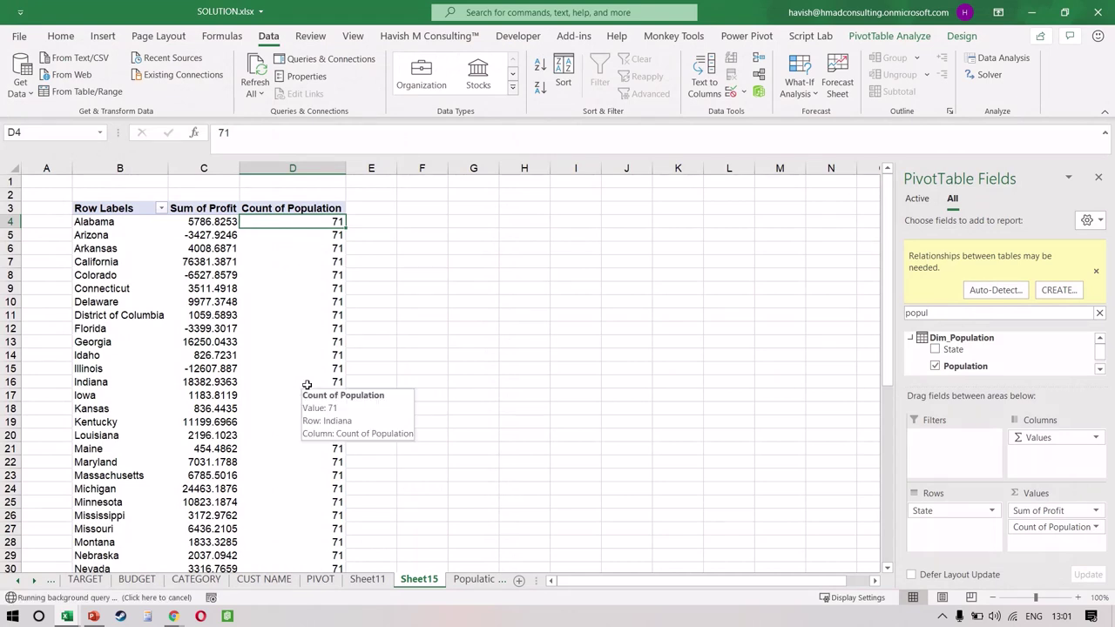
{"action": "left_click", "coordinate": [307, 384]}
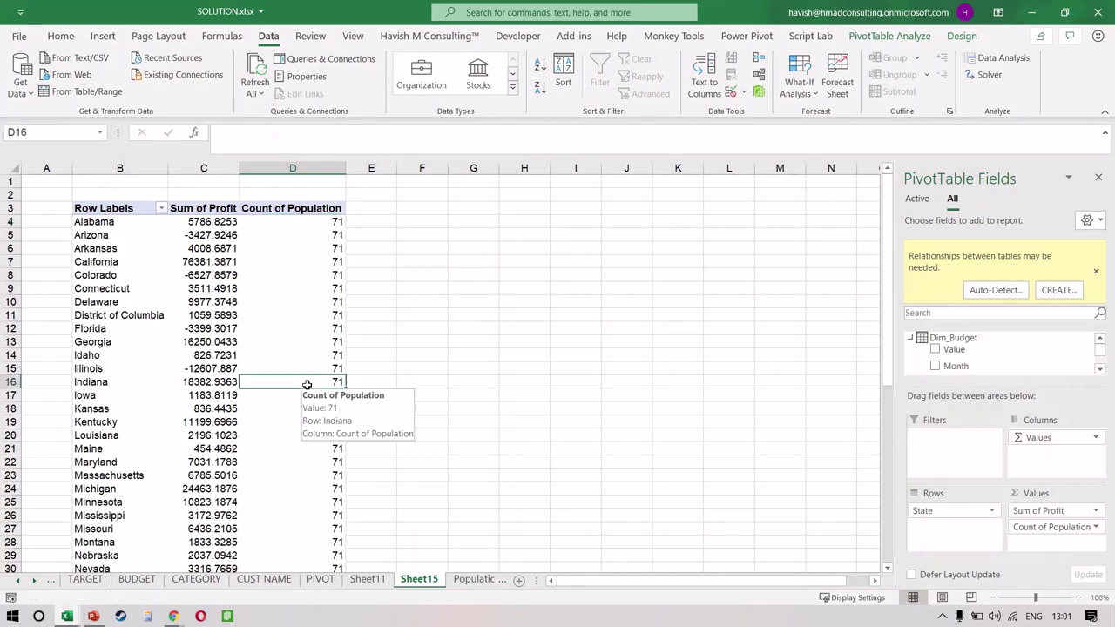
{"action": "left_click", "coordinate": [220, 267]}
{"action": "key", "text": "Return"}
Dismiss the table relationships notice and summarize the PivotTable's Population values by Sum.
{"action": "left_click", "coordinate": [306, 288]}
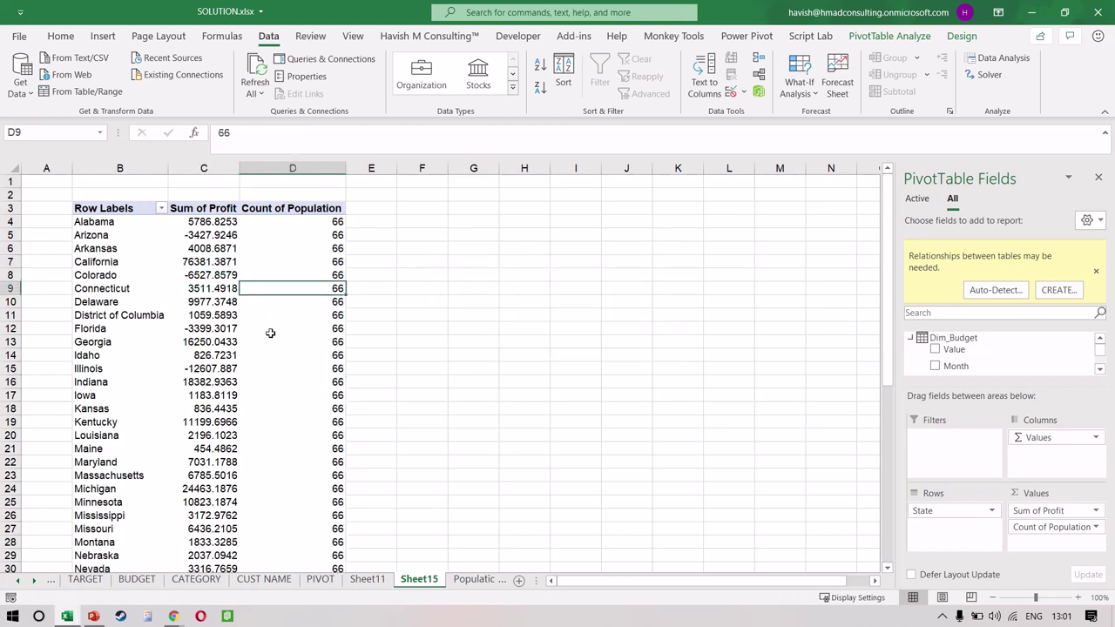
{"action": "left_click", "coordinate": [270, 333]}
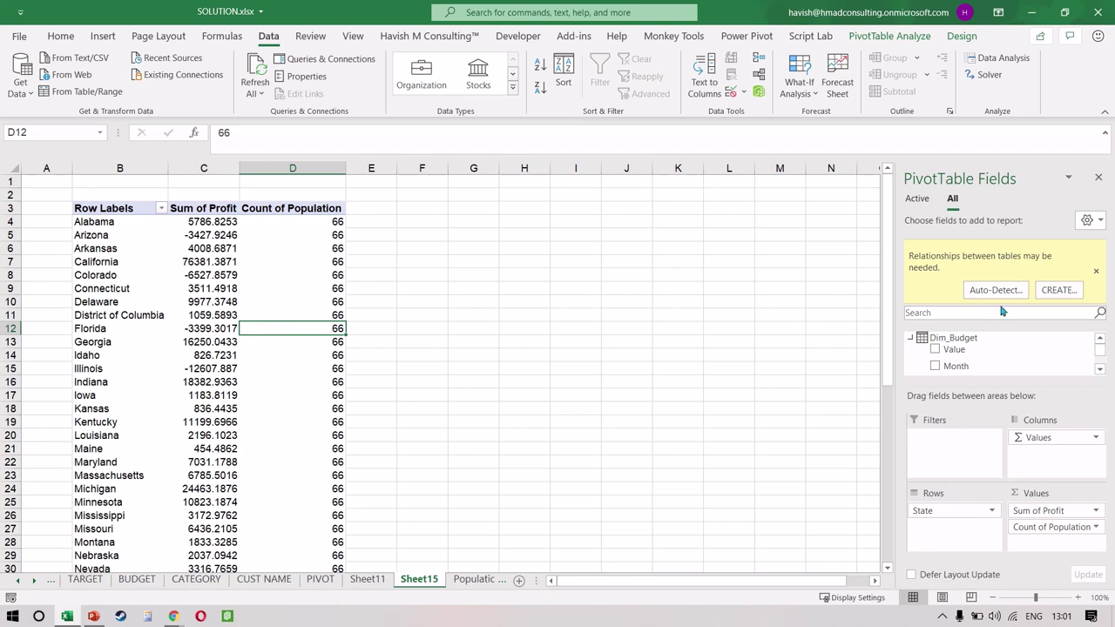
{"action": "left_click", "coordinate": [1095, 273]}
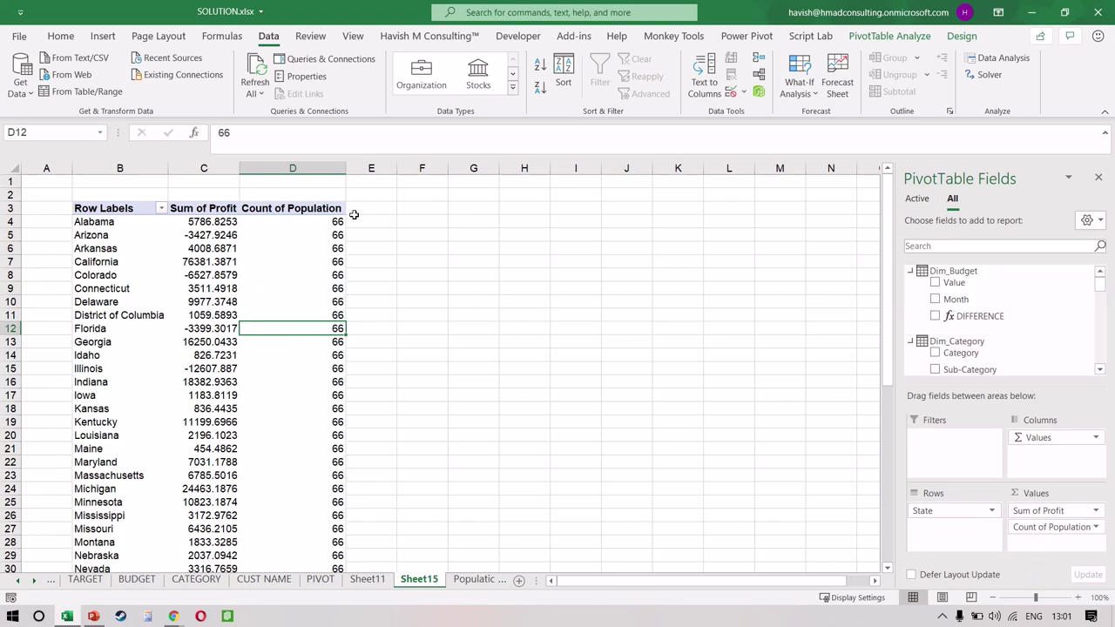
{"action": "right_click", "coordinate": [283, 250]}
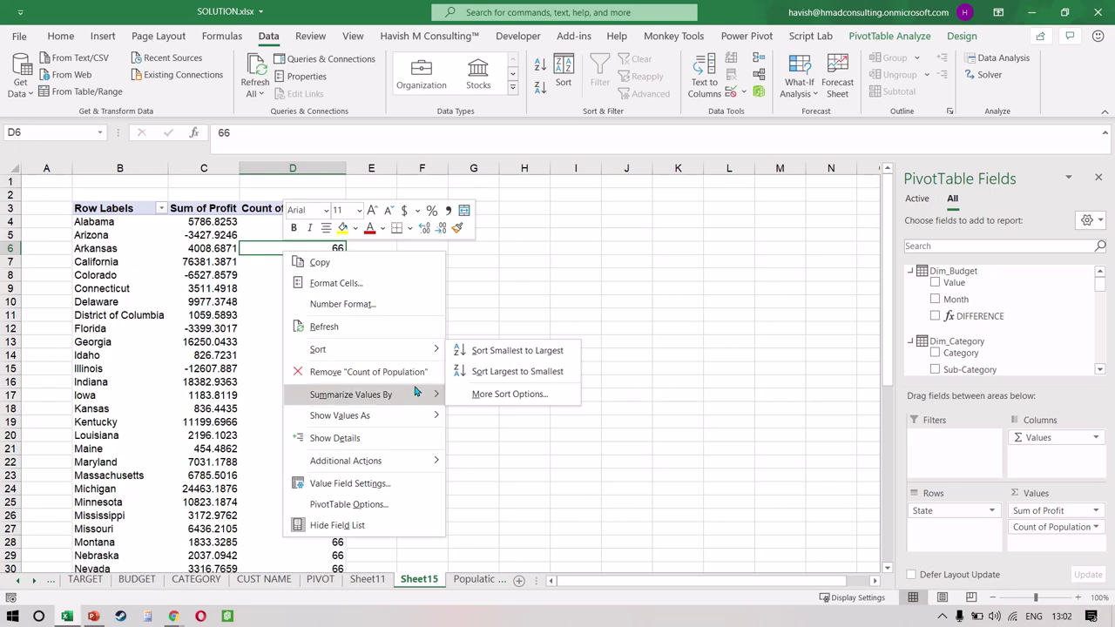
{"action": "mouse_move", "coordinate": [415, 394]}
{"action": "left_click", "coordinate": [480, 394]}
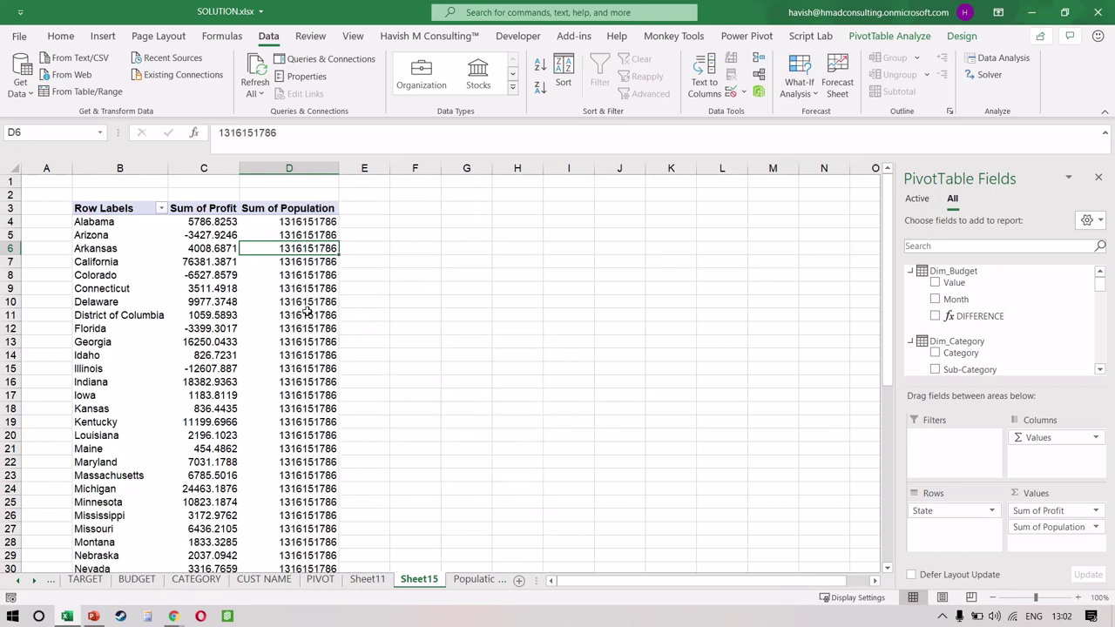
Check the Sum of Population values across the states in the PivotTable.
{"action": "key", "text": "Left"}
{"action": "key", "text": "Up"}
{"action": "key", "text": "Right"}
{"action": "key", "text": "Up"}
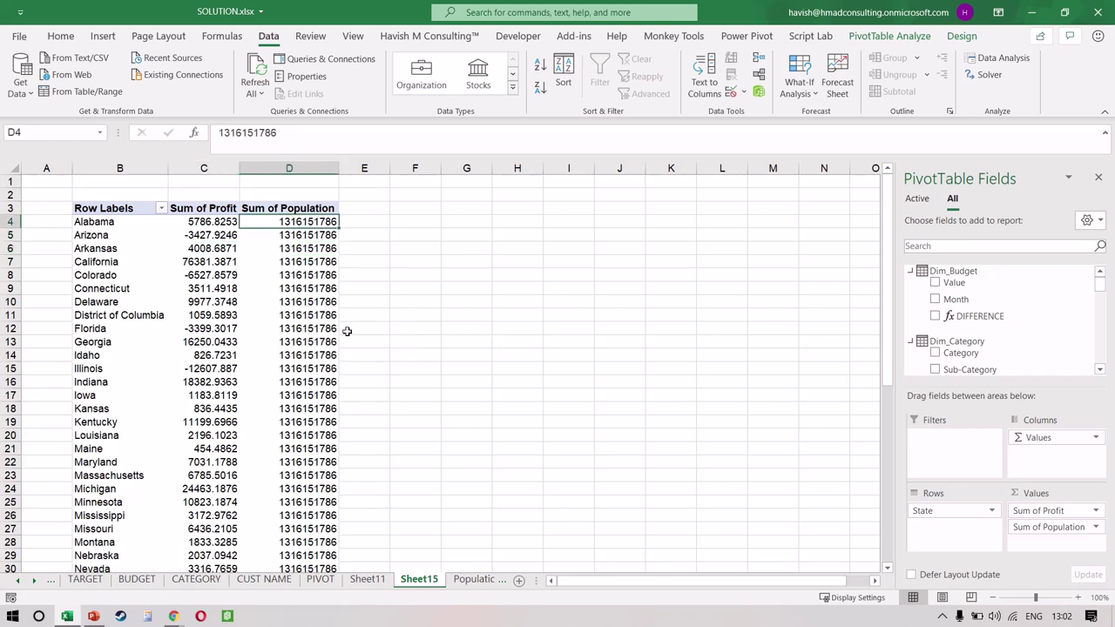
{"action": "left_click", "coordinate": [309, 366]}
{"action": "scroll", "coordinate": [1005, 343], "scroll_direction": "down", "scroll_amount": 5}
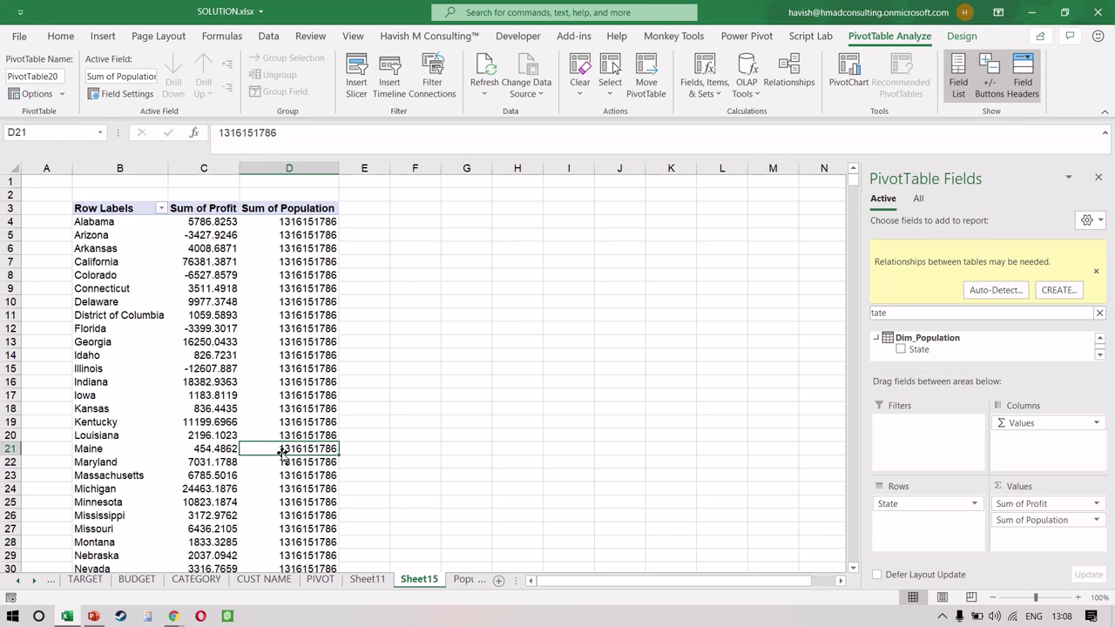
Replace the PivotTable's State row field from Fact_Sales with State from Dim_Population.
{"action": "left_click_drag", "start_coordinate": [920, 506], "coordinate": [716, 489]}
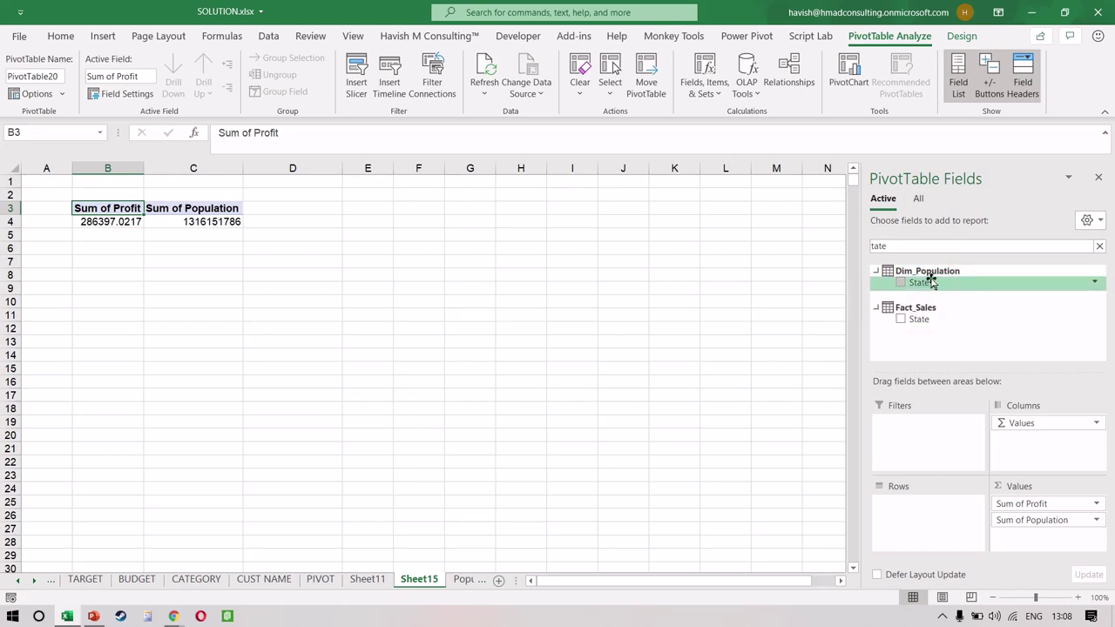
{"action": "left_click_drag", "start_coordinate": [931, 286], "coordinate": [921, 538]}
{"action": "left_click", "coordinate": [389, 475]}
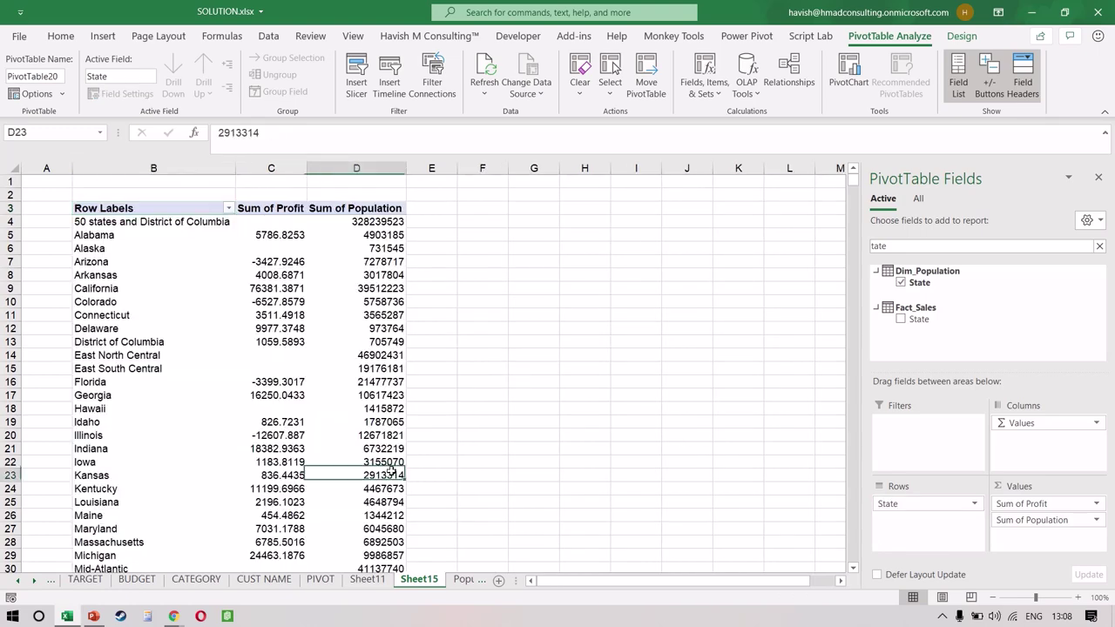
Review the profit and population figures for each state from the start of the PivotTable to its Grand Total.
{"action": "key", "text": "Down"}
{"action": "key", "text": "ctrl+Down"}
{"action": "key", "text": "Up"}
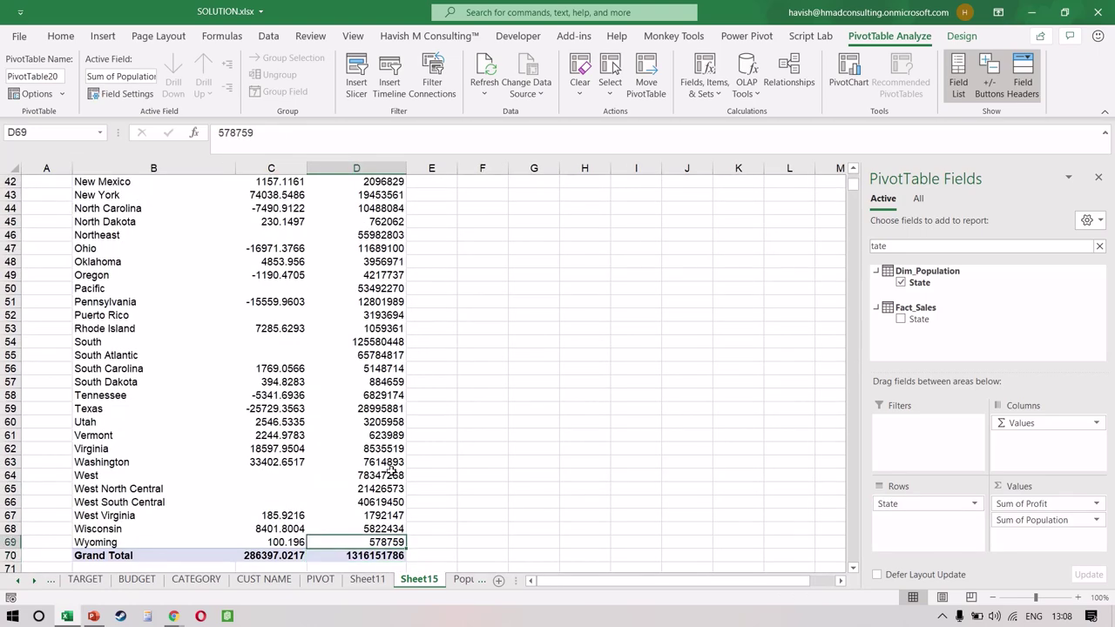
{"action": "key", "text": "ctrl+Up"}
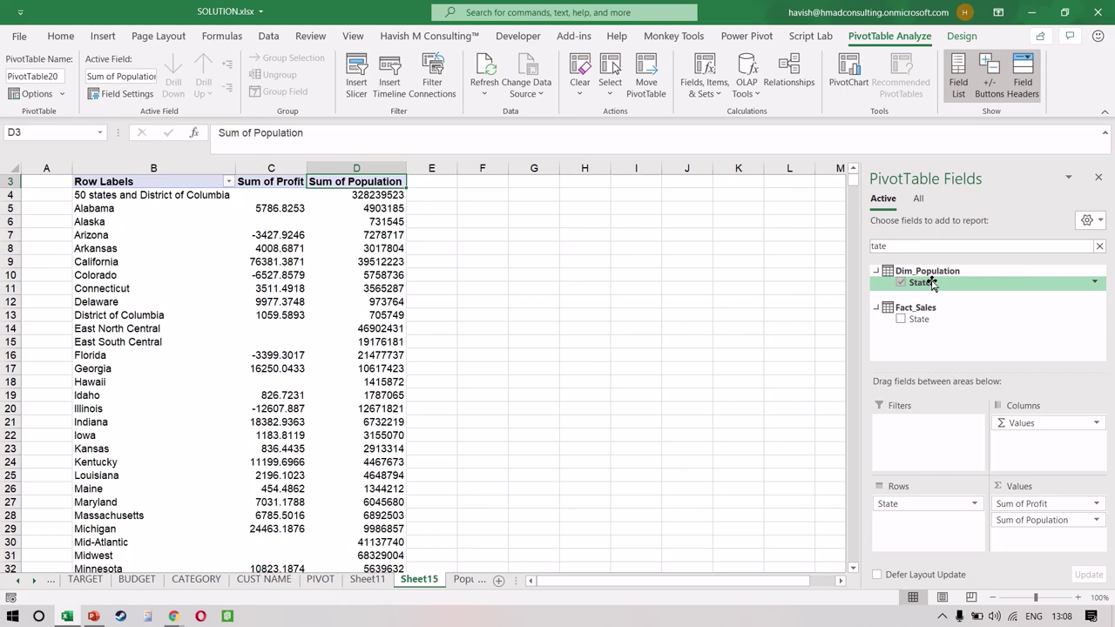
{"action": "left_click", "coordinate": [257, 287]}
{"action": "key", "text": "Left"}
{"action": "key", "text": "ctrl+Down"}
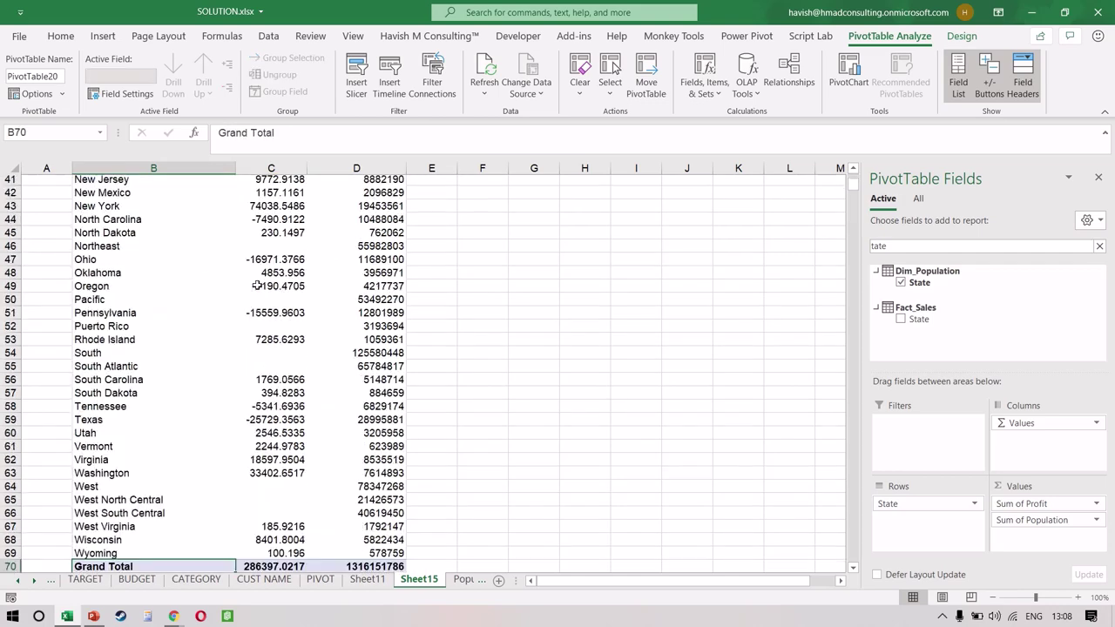
{"action": "key", "text": "Right"}
{"action": "key", "text": "Up"}
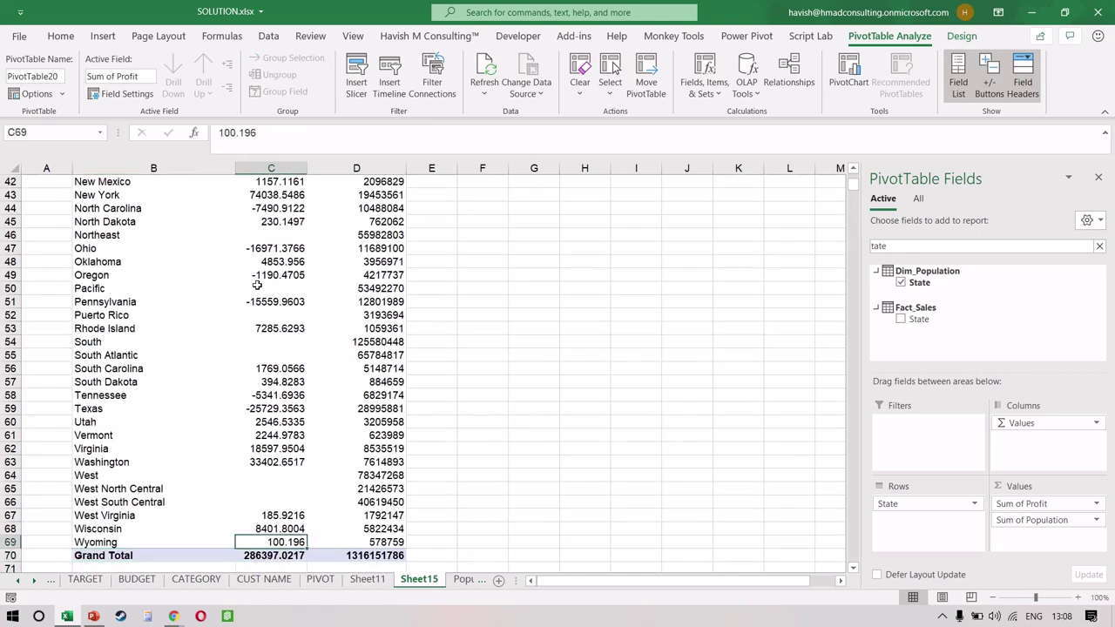
Examine the profit and population entries for West, West North Central and West South Central, and return to the first state rows.
{"action": "key", "text": "Left"}
{"action": "key", "text": "Up"}
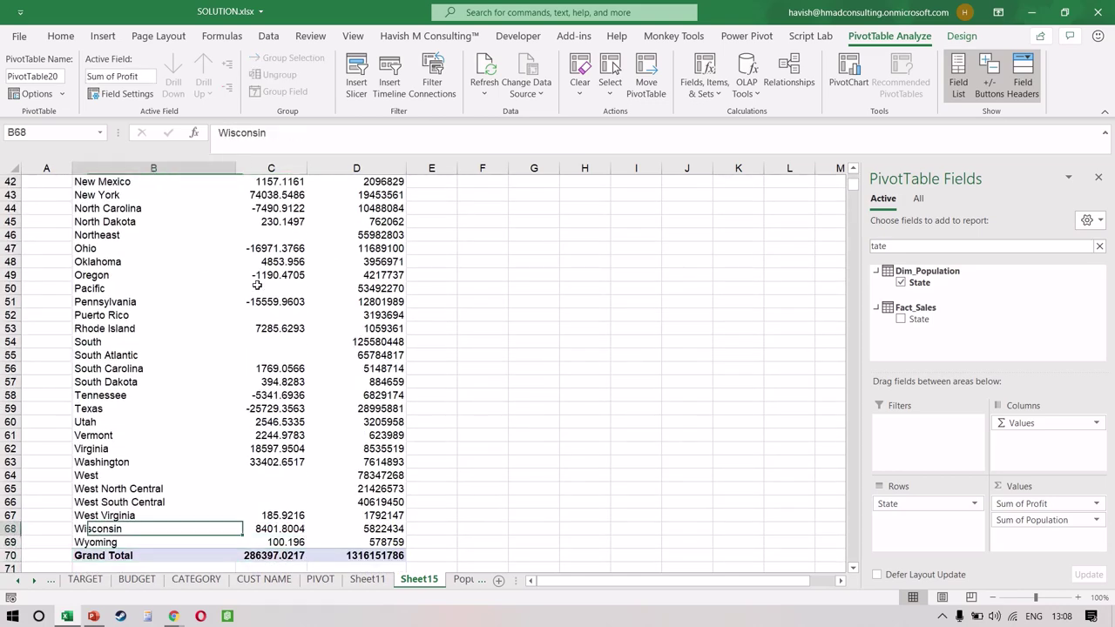
{"action": "key", "text": "Up"}
{"action": "key", "text": "Up"}
{"action": "key", "text": "shift+Up"}
{"action": "key", "text": "shift+Up"}
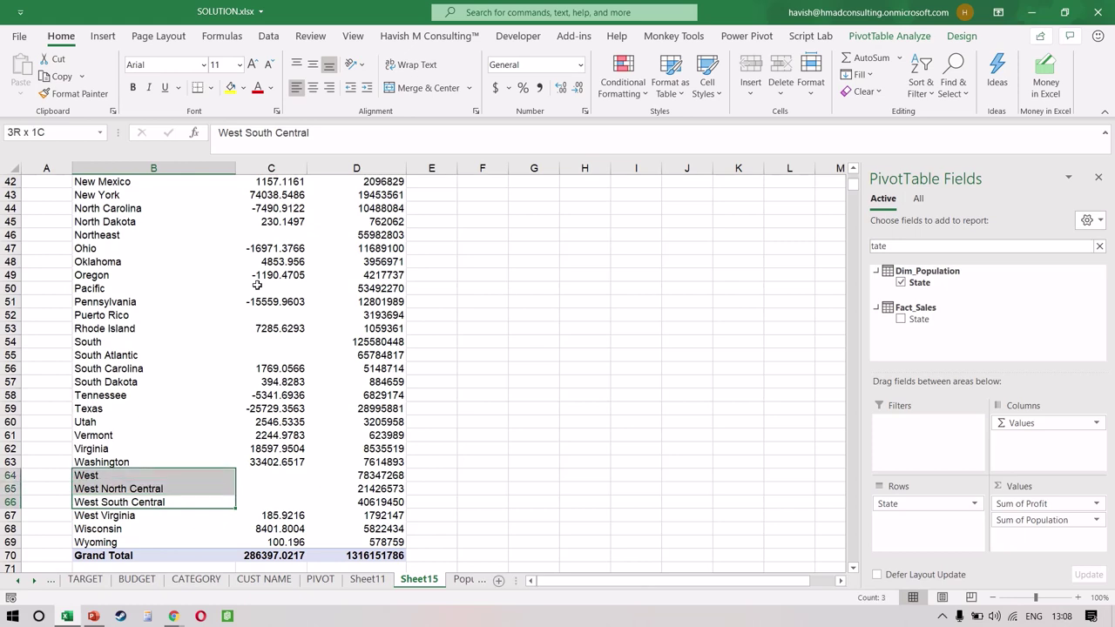
{"action": "key", "text": "Right"}
{"action": "key", "text": "Right"}
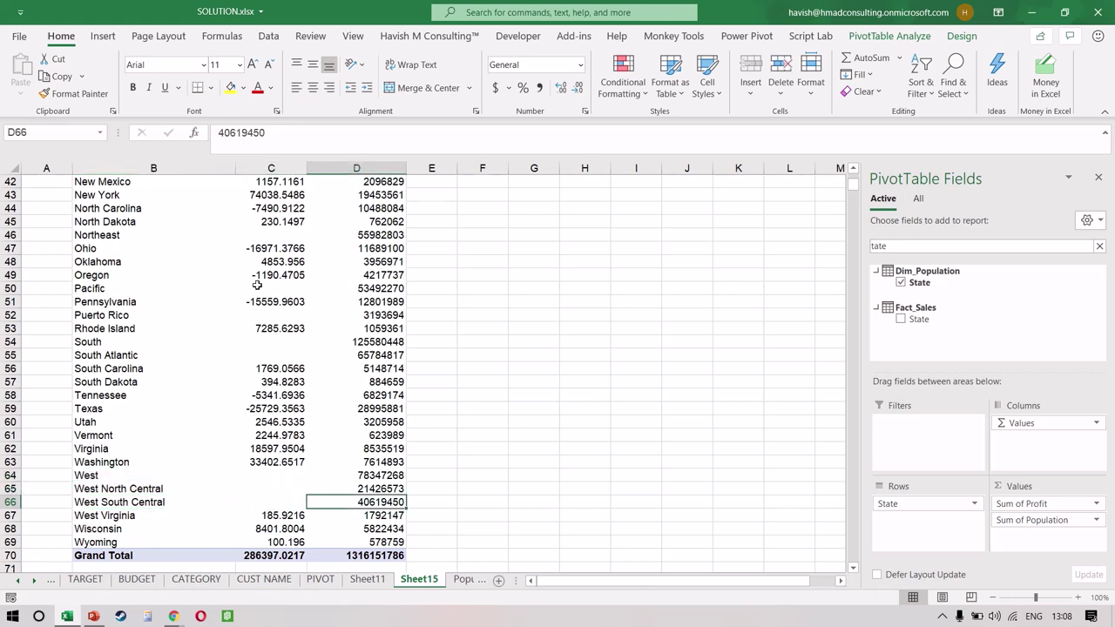
{"action": "key", "text": "Left"}
{"action": "key", "text": "Left"}
{"action": "key", "text": "shift+Up"}
{"action": "key", "text": "shift+Up"}
{"action": "key", "text": "shift+Right"}
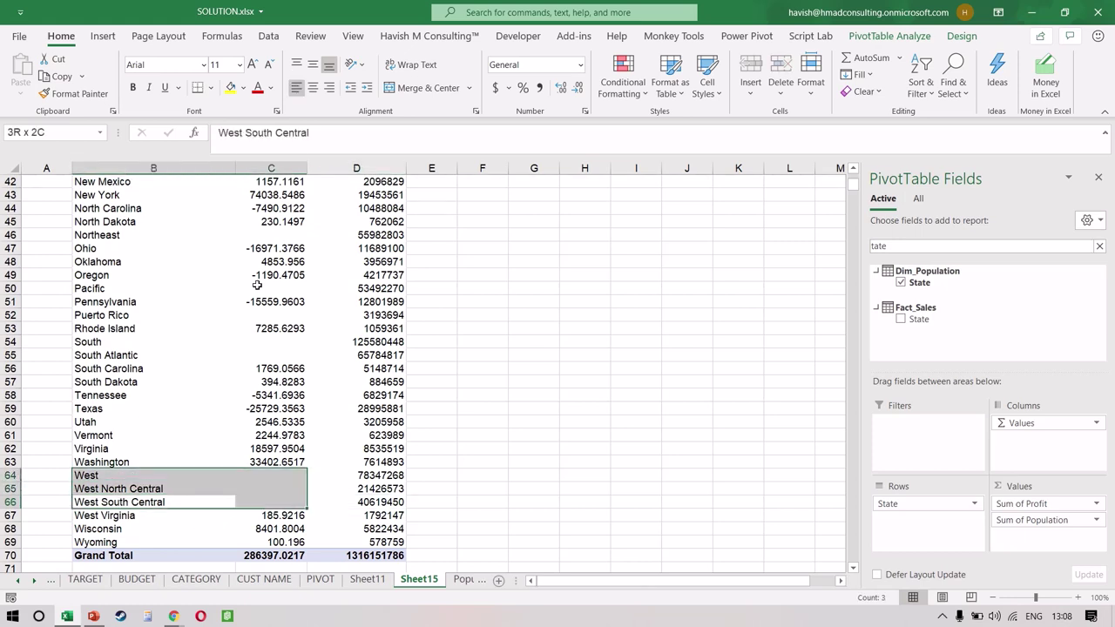
{"action": "key", "text": "ctrl+Up"}
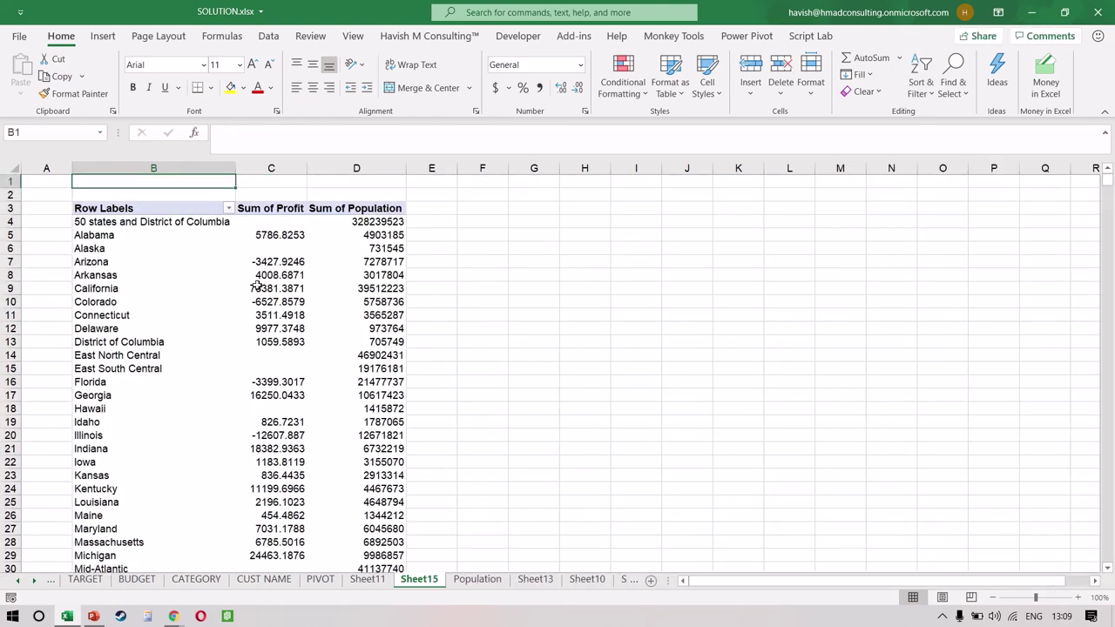
{"action": "key", "text": "Down"}
{"action": "key", "text": "Down"}
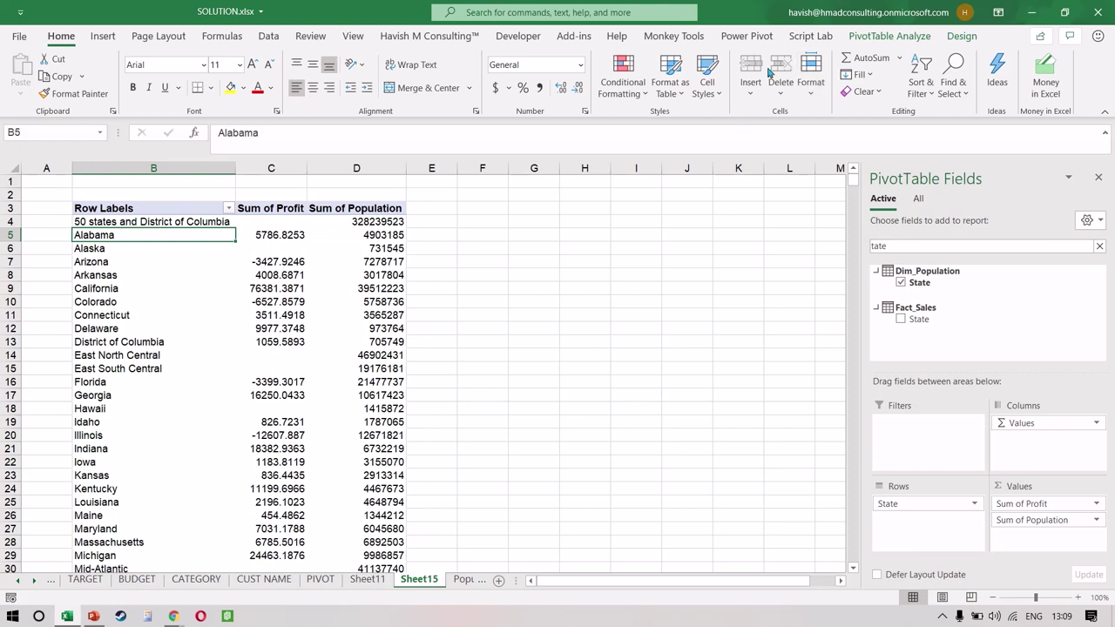
Open the data model in Power Pivot and show its table relationships in Diagram View.
{"action": "left_click", "coordinate": [746, 39]}
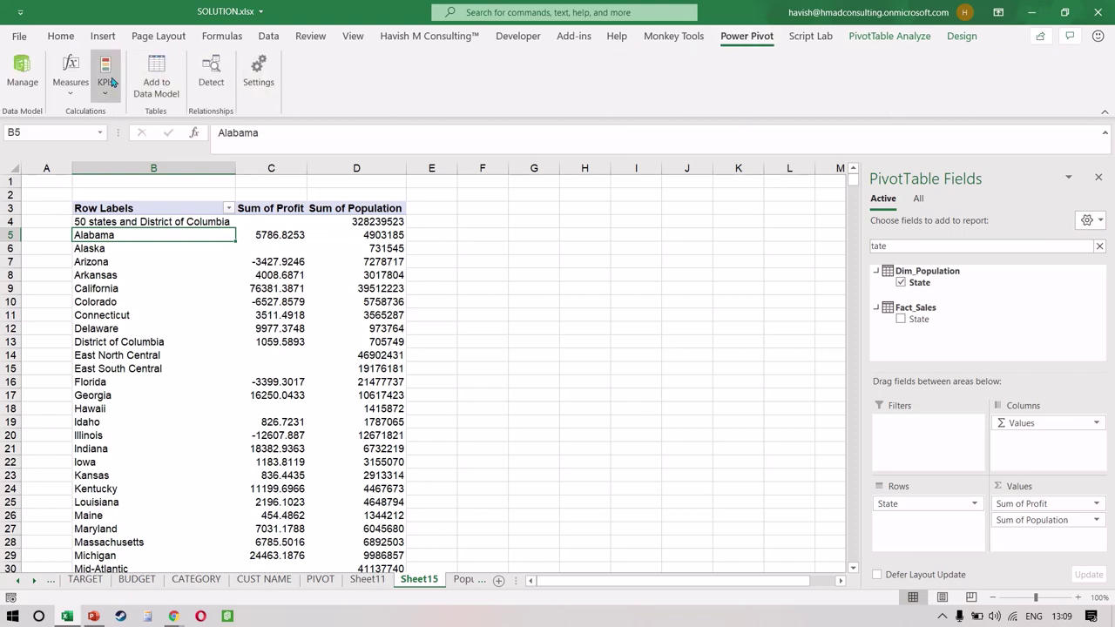
{"action": "left_click", "coordinate": [22, 74]}
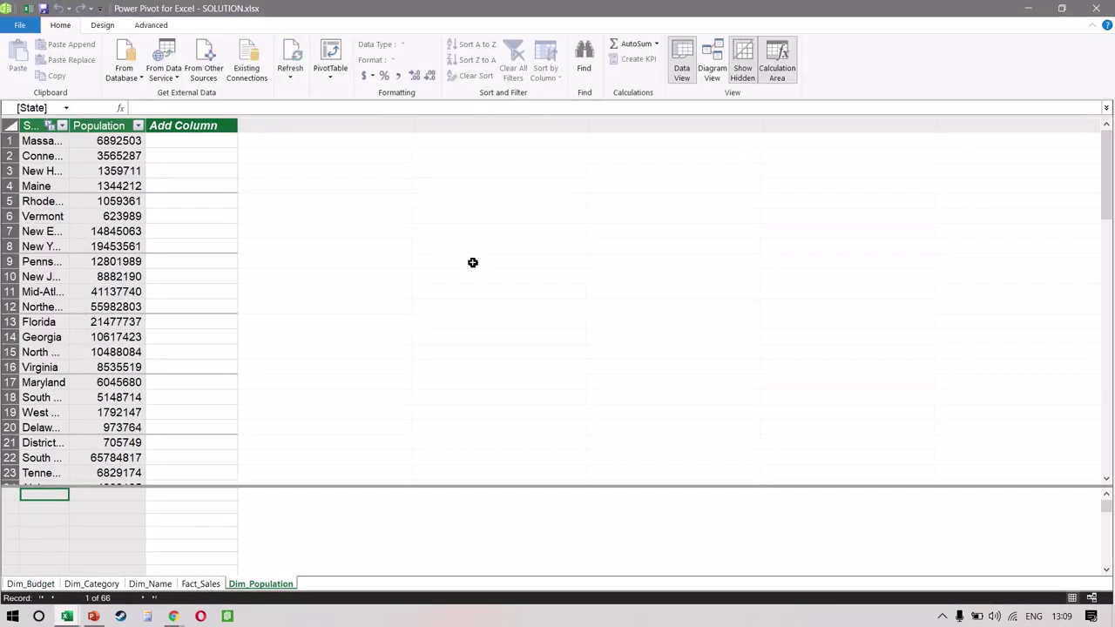
{"action": "left_click", "coordinate": [721, 60]}
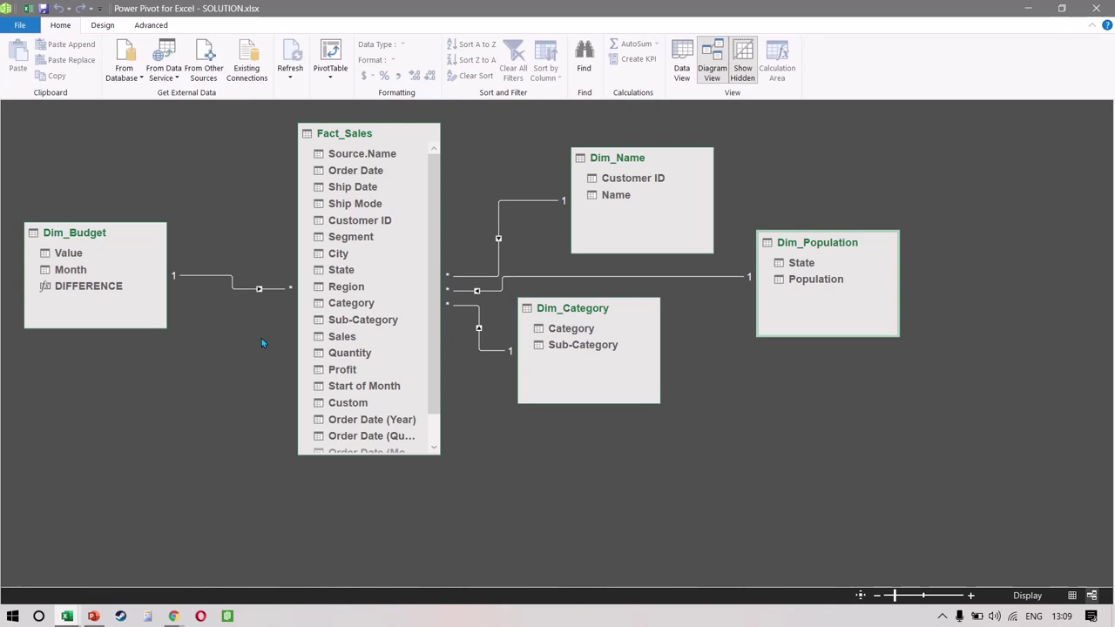
Close the data model window and replace the PivotTable's Profit values with the Sales field from Fact_Sales.
{"action": "left_click", "coordinate": [1096, 7]}
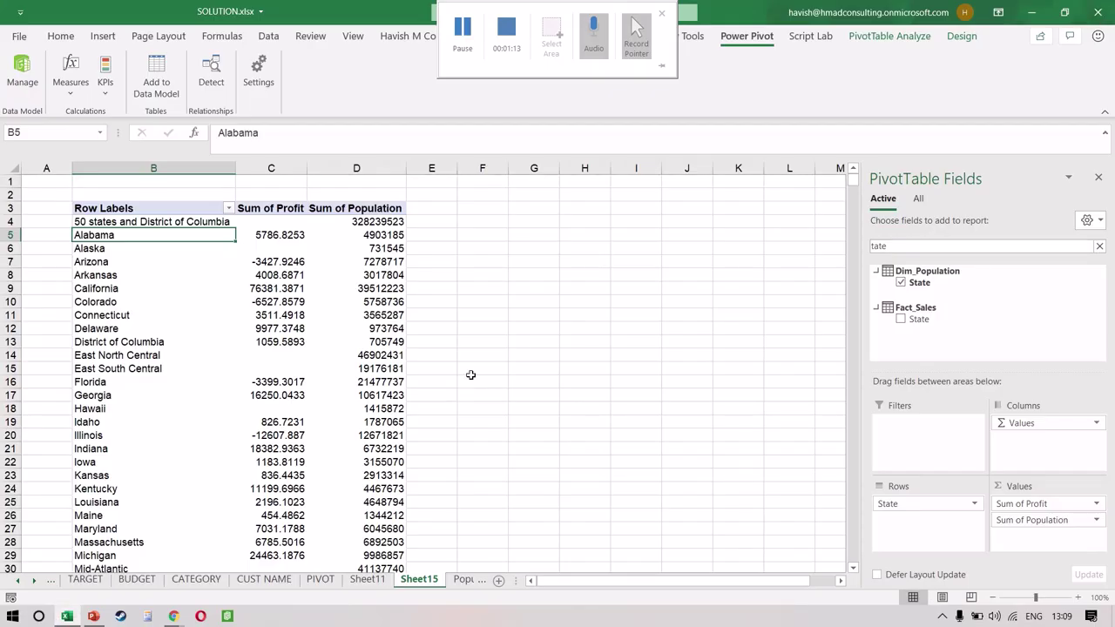
{"action": "left_click", "coordinate": [369, 435]}
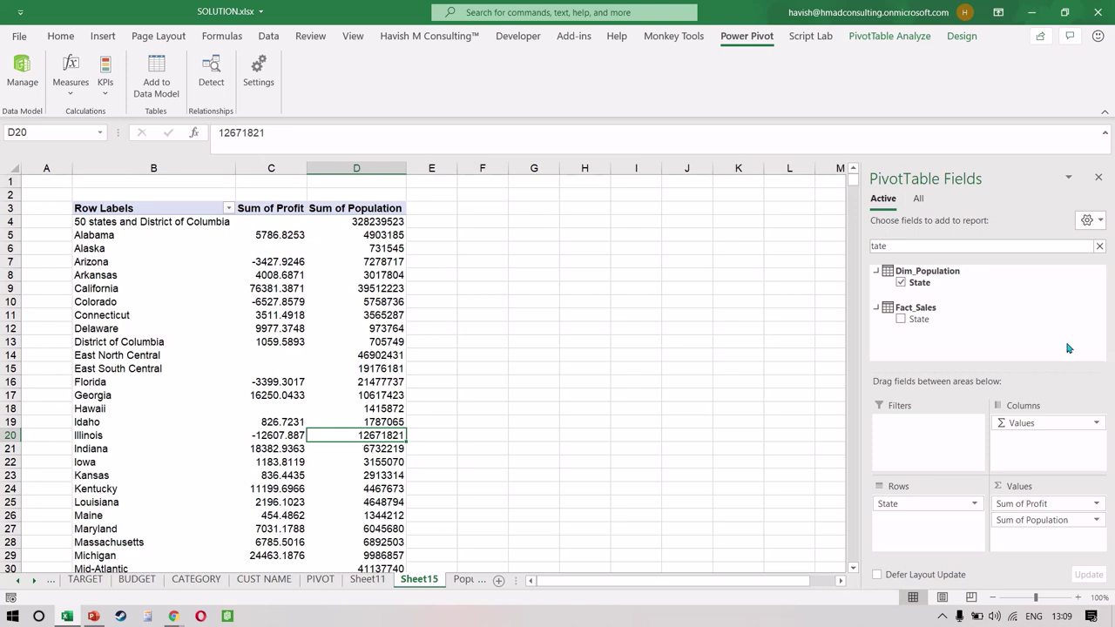
{"action": "left_click", "coordinate": [932, 246]}
{"action": "key", "text": "BackSpace"}
{"action": "key", "text": "BackSpace"}
{"action": "key", "text": "BackSpace"}
{"action": "key", "text": "BackSpace"}
{"action": "type", "text": "sales"}
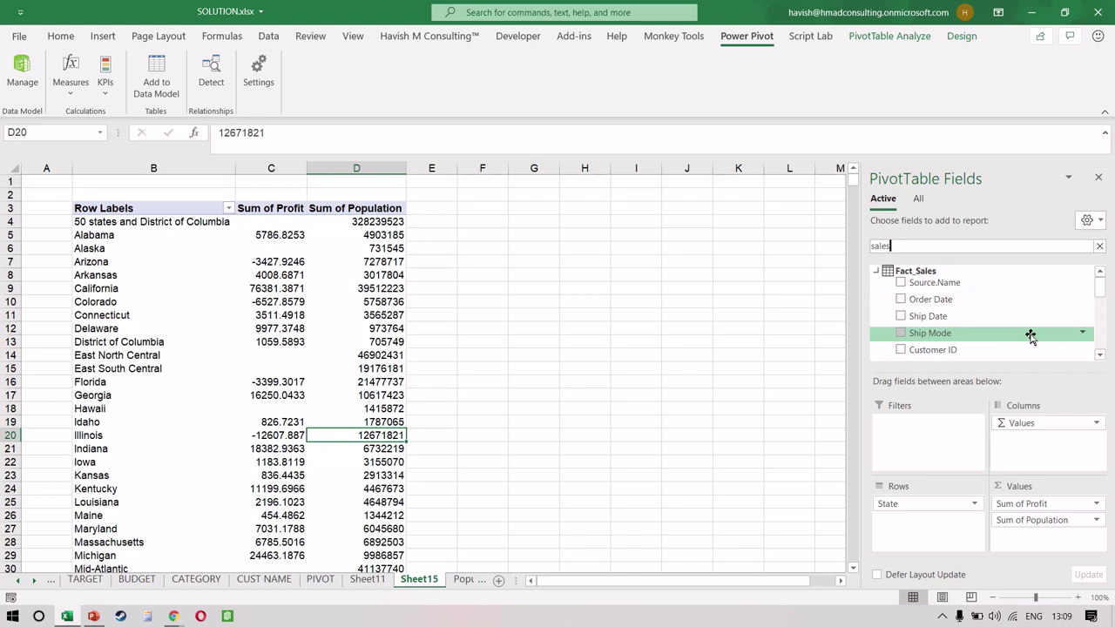
{"action": "scroll", "coordinate": [1031, 337], "scroll_direction": "down", "scroll_amount": 4}
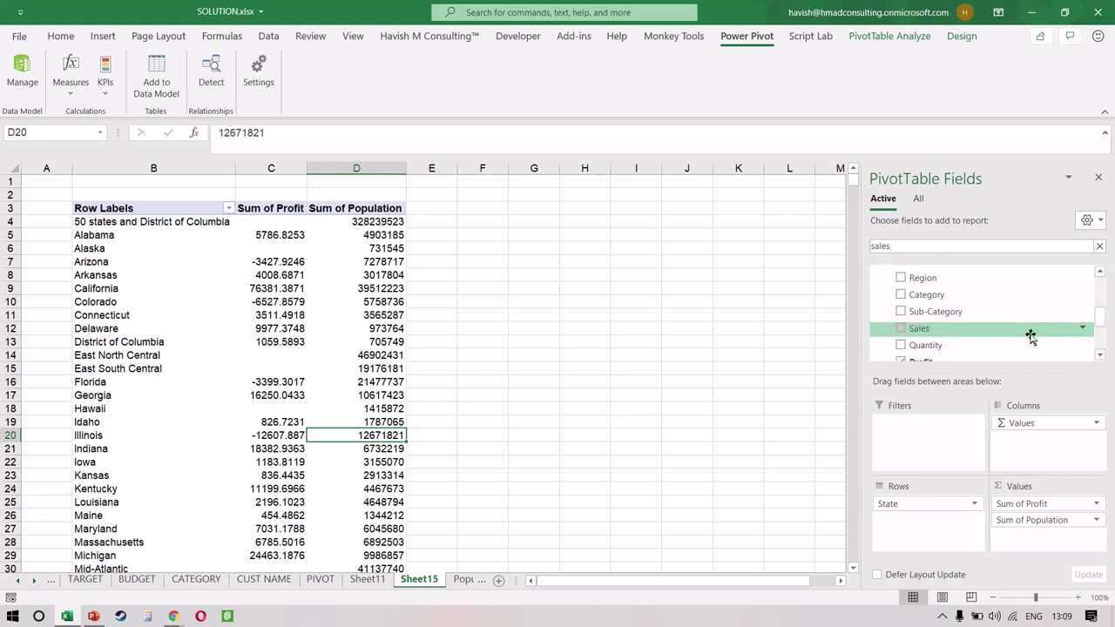
{"action": "left_click_drag", "start_coordinate": [924, 327], "coordinate": [722, 464]}
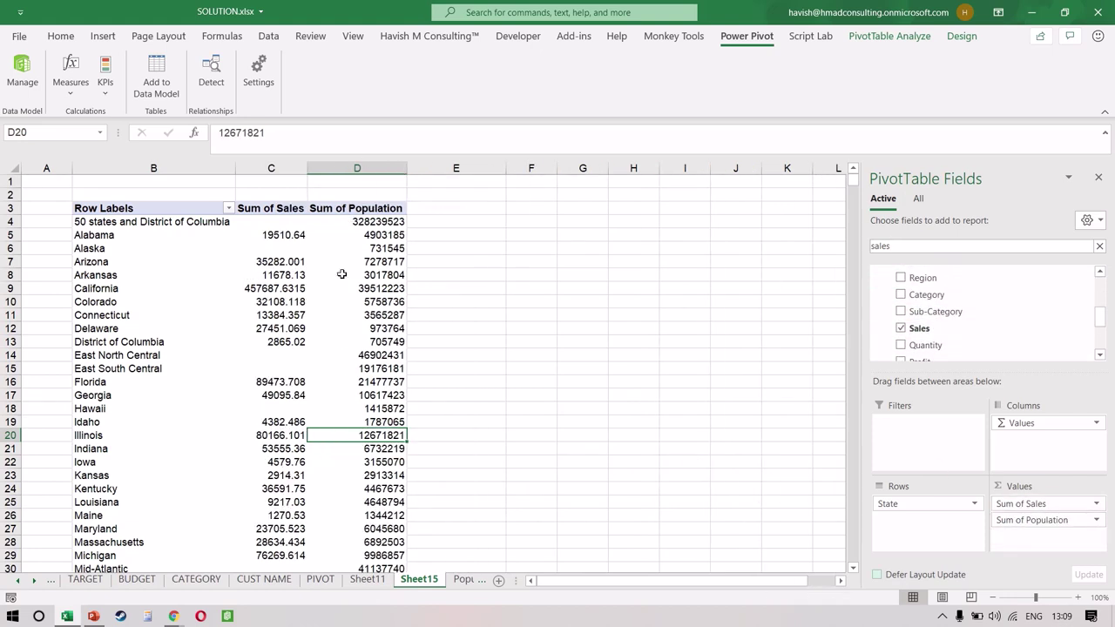
Start a new Power Pivot measure in the Dim_Budget table and name it PER CAPITA SALES INDEX.
{"action": "left_click", "coordinate": [281, 273]}
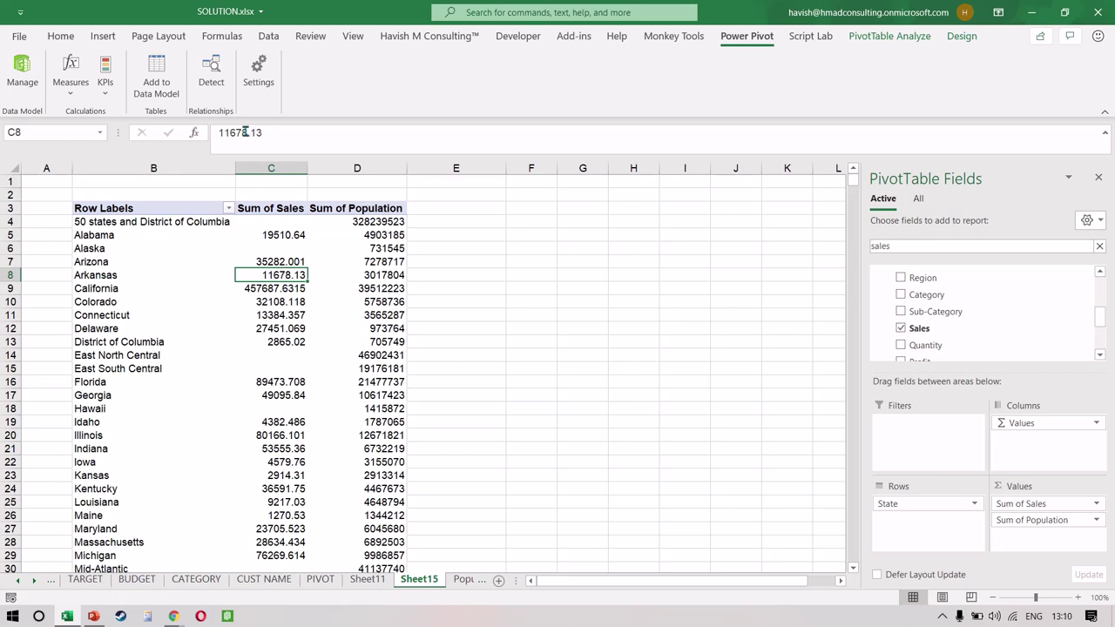
{"action": "left_click", "coordinate": [73, 92]}
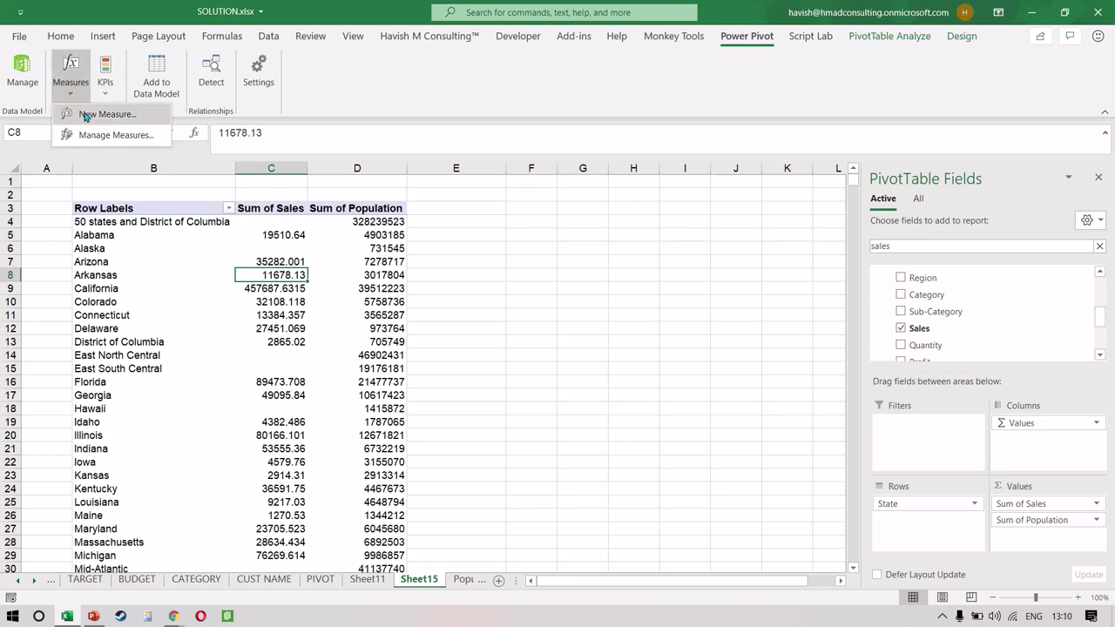
{"action": "left_click", "coordinate": [84, 116]}
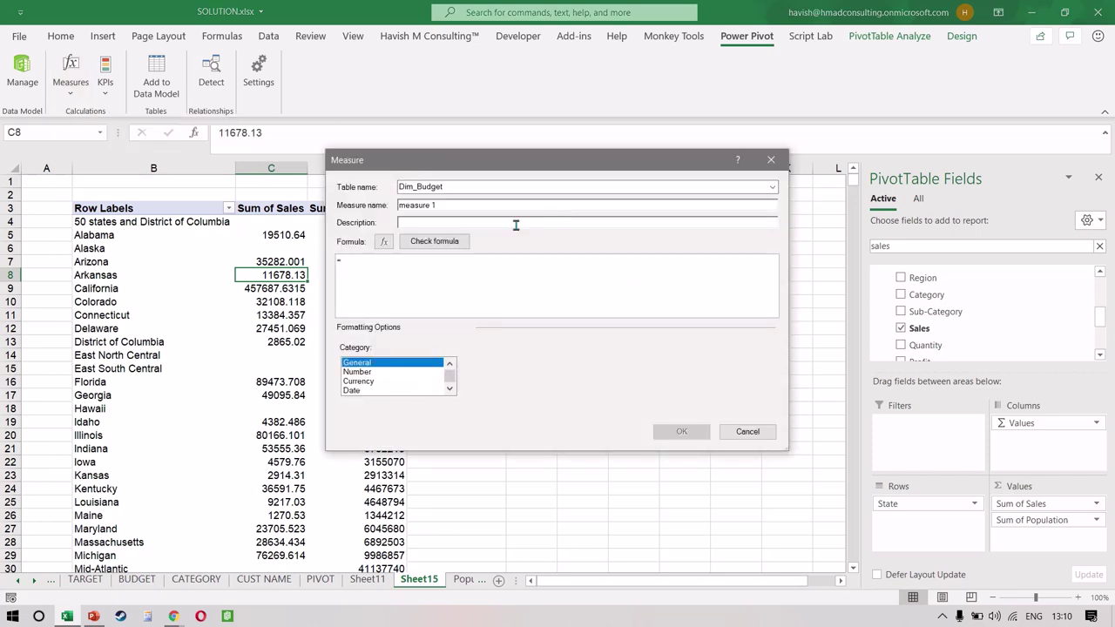
{"action": "left_click", "coordinate": [509, 204]}
{"action": "key", "text": "ctrl+a"}
{"action": "key", "text": "Caps_Lock"}
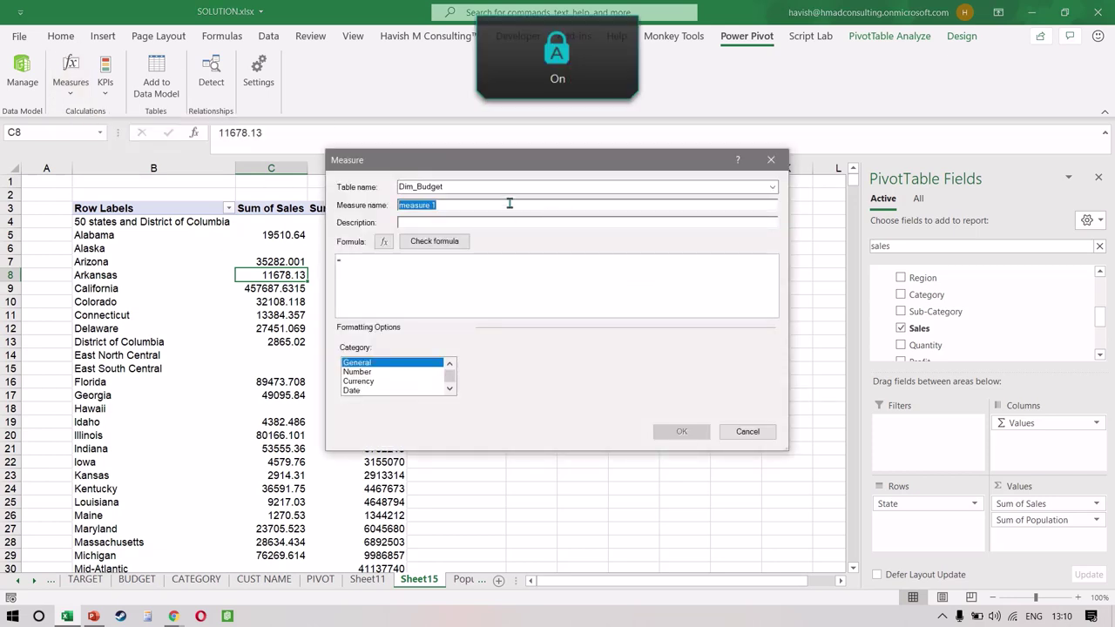
{"action": "type", "text": "PER CAPITA SALES"}
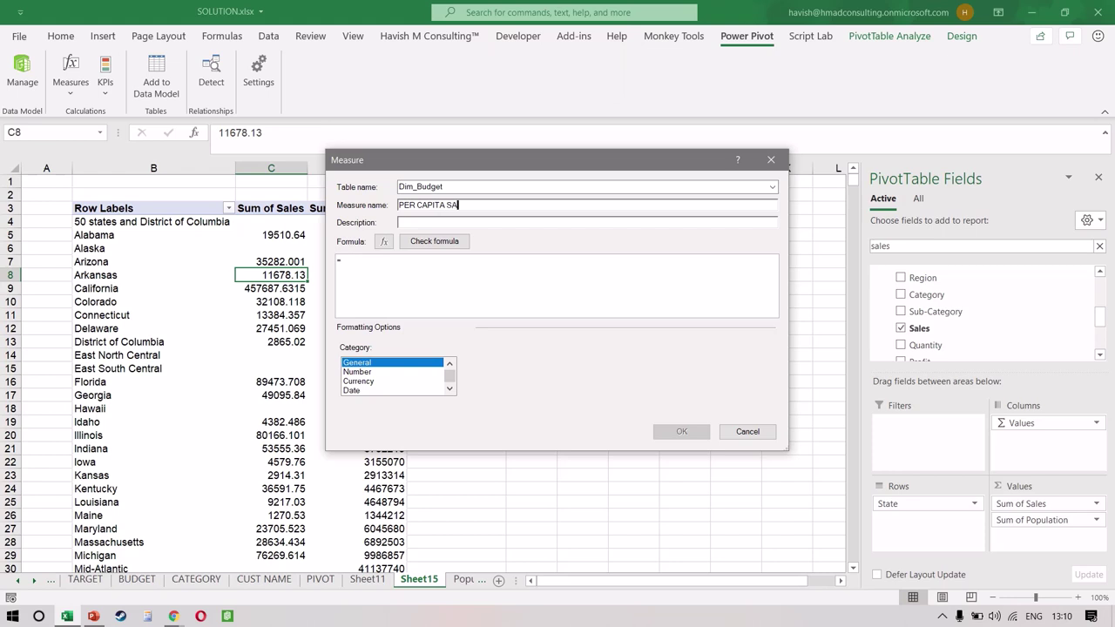
{"action": "left_click", "coordinate": [530, 207]}
{"action": "type", "text": "INDEX"}
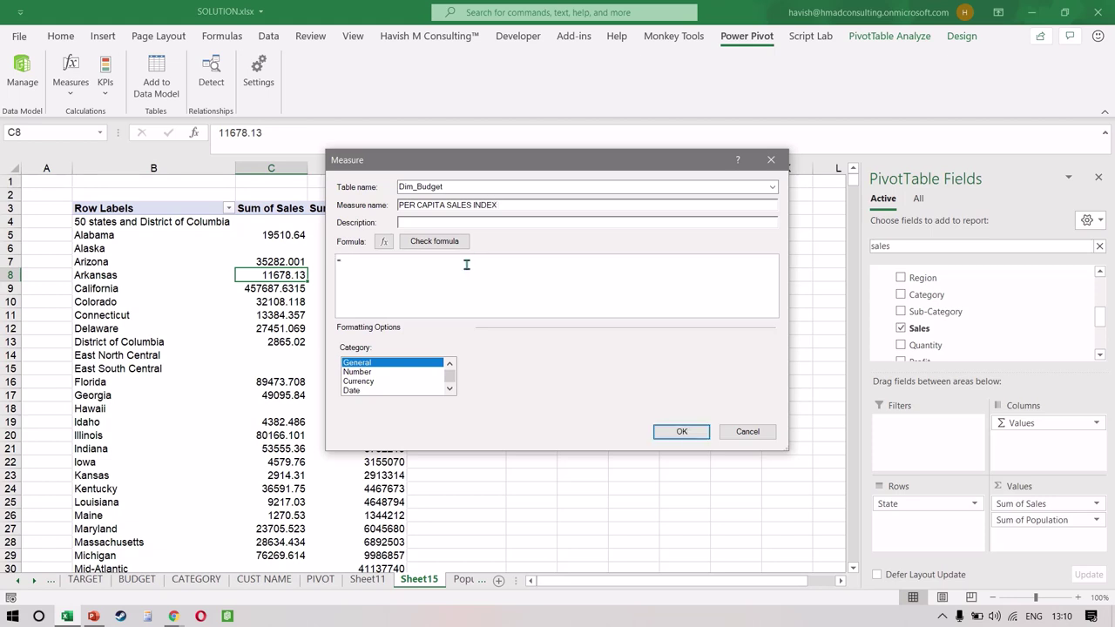
Define the measure as SUM(Fact_Sales[Sales]) / SUM(Dim_Population[Population]) and add it to the PivotTable.
{"action": "type", "text": " SUM("}
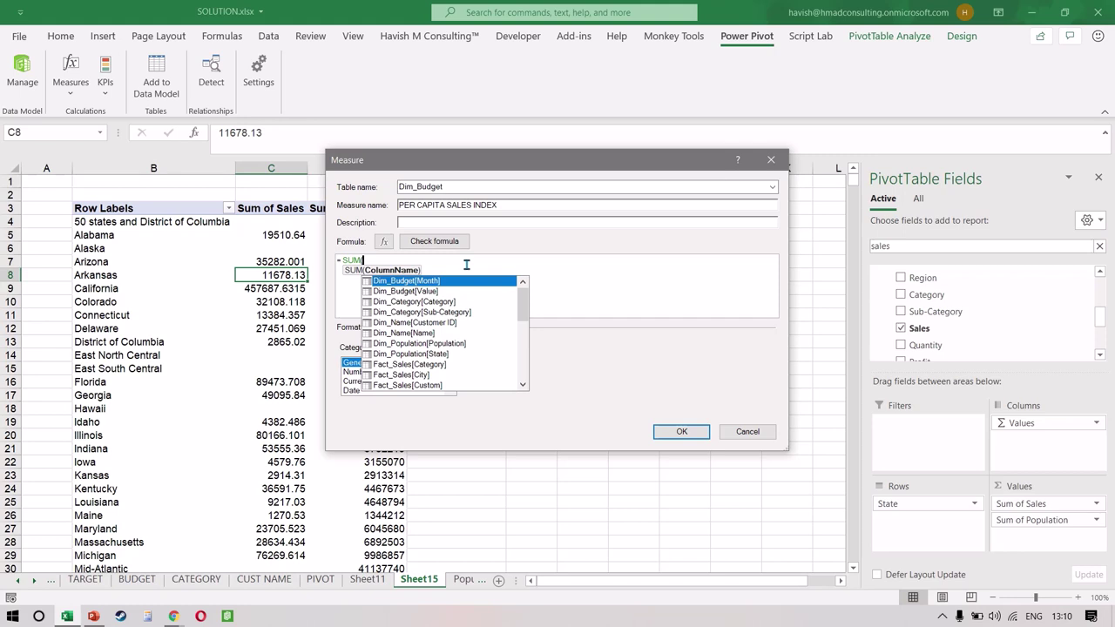
{"action": "type", "text": "SALES"}
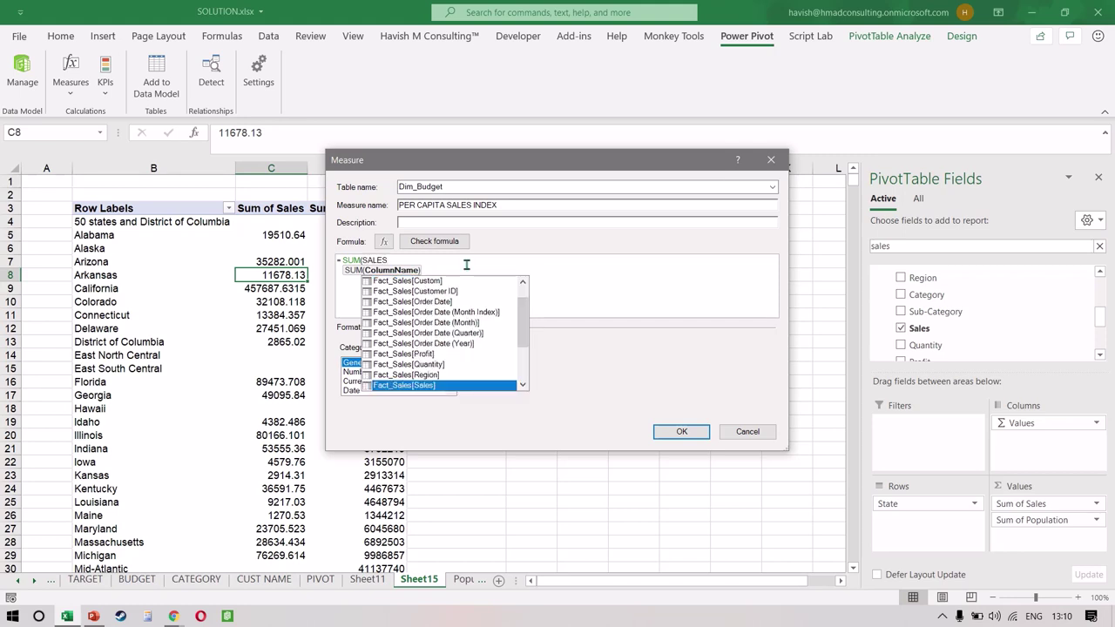
{"action": "key", "text": "Tab"}
{"action": "type", "text": ")"}
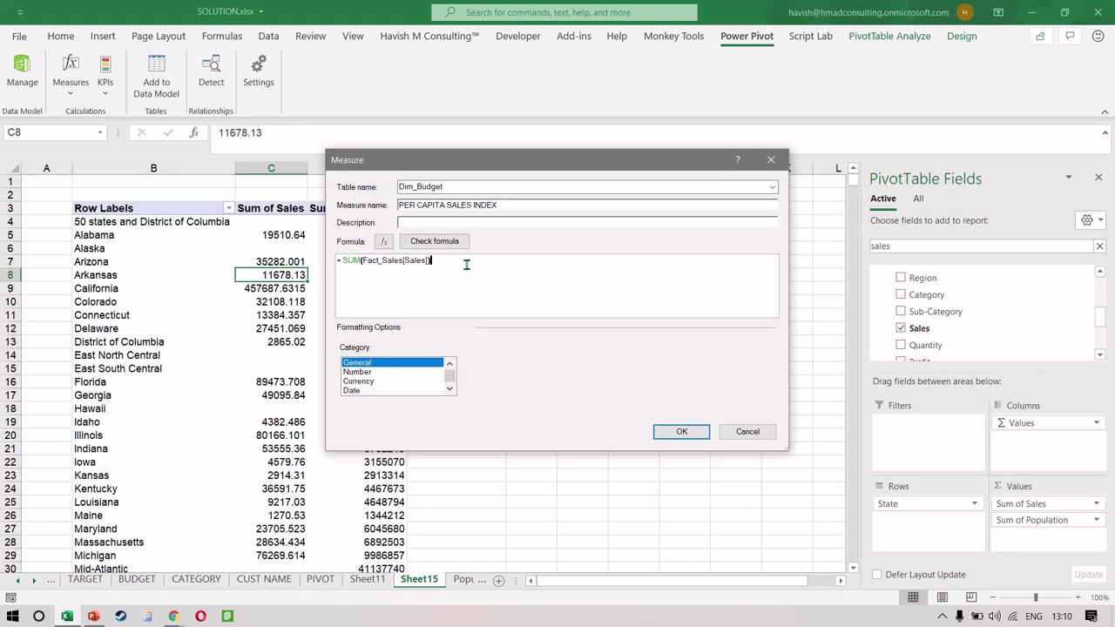
{"action": "type", "text": " / SUM(POP"}
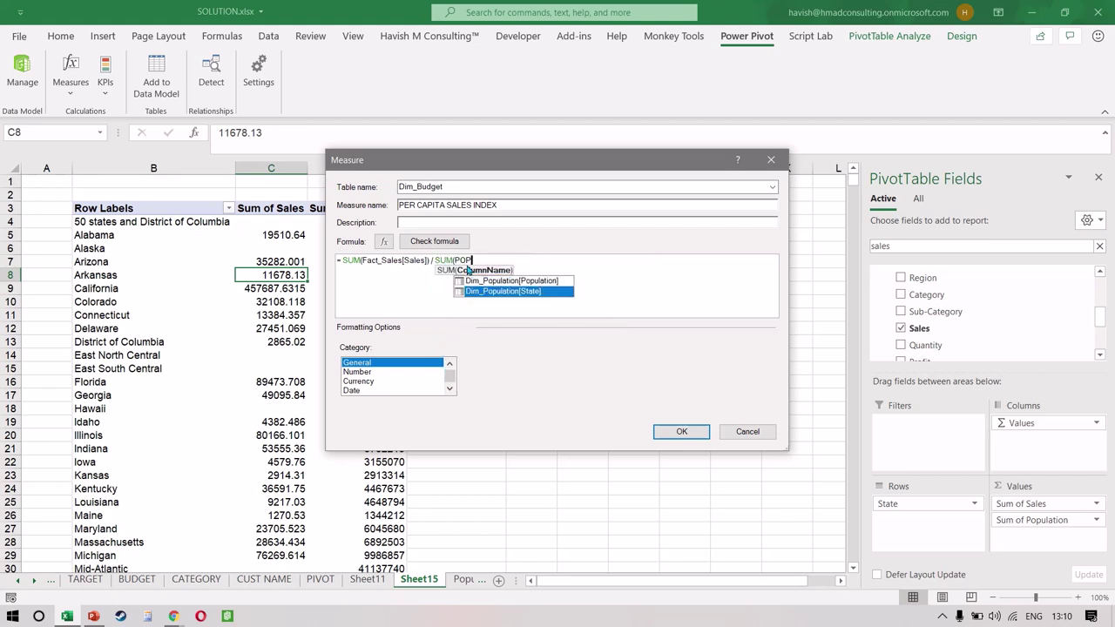
{"action": "key", "text": "Tab"}
{"action": "type", "text": ")"}
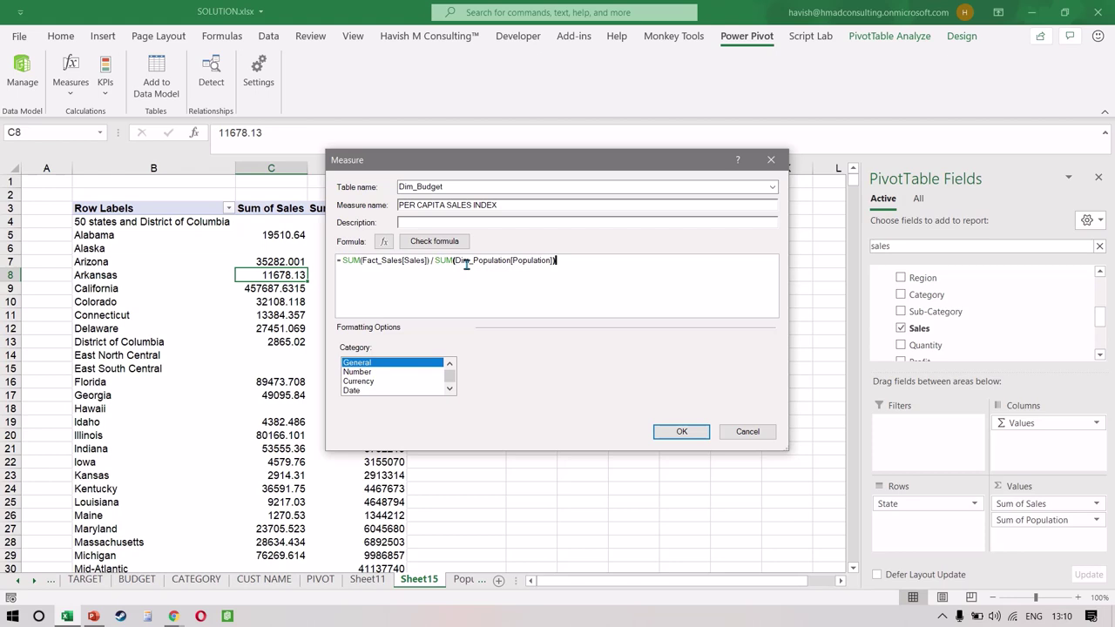
{"action": "left_click", "coordinate": [682, 431]}
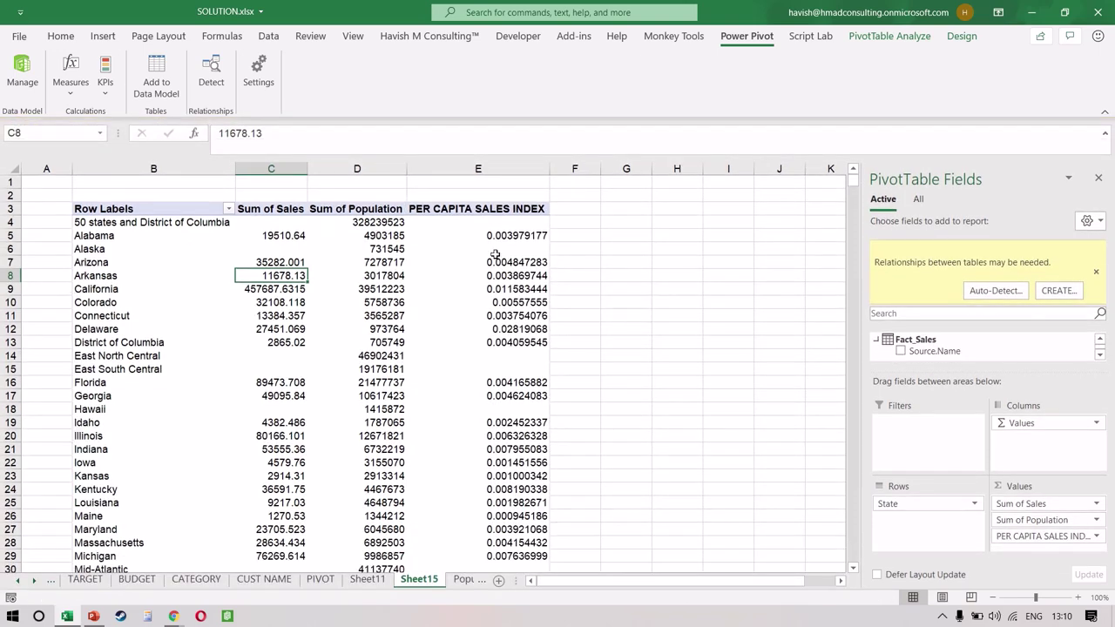
Examine the PER CAPITA SALES INDEX values from the first row to the Grand Total, leaving E4:E69 selected.
{"action": "left_click", "coordinate": [523, 447]}
{"action": "key", "text": "Up"}
{"action": "key", "text": "Up"}
{"action": "key", "text": "Up"}
{"action": "key", "text": "Up"}
{"action": "key", "text": "Up"}
{"action": "key", "text": "Up"}
{"action": "key", "text": "Up"}
{"action": "key", "text": "Up"}
{"action": "key", "text": "Up"}
{"action": "key", "text": "Up"}
{"action": "key", "text": "Up"}
{"action": "key", "text": "Up"}
{"action": "key", "text": "Up"}
{"action": "key", "text": "Up"}
{"action": "key", "text": "Up"}
{"action": "key", "text": "Up"}
{"action": "key", "text": "Up"}
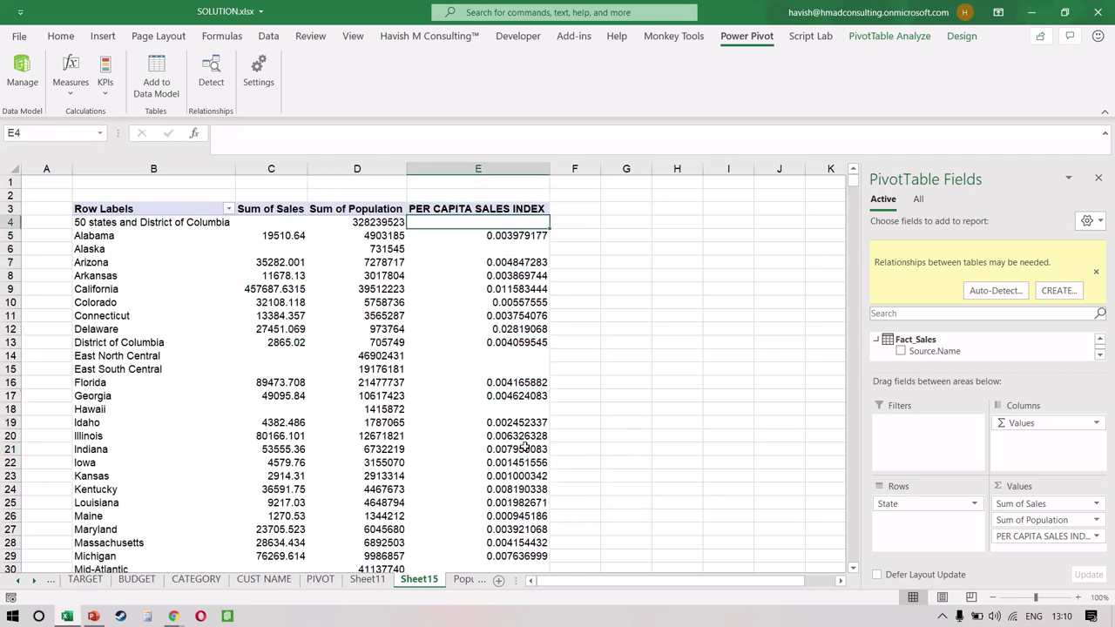
{"action": "key", "text": "shift+Down"}
{"action": "key", "text": "shift+Down"}
{"action": "key", "text": "shift+Down"}
{"action": "key", "text": "shift+Down"}
{"action": "key", "text": "shift+Down"}
{"action": "key", "text": "shift+Down"}
{"action": "key", "text": "shift+Down"}
{"action": "key", "text": "shift+Down"}
{"action": "key", "text": "shift+Down"}
{"action": "key", "text": "shift+Down"}
{"action": "key", "text": "shift+Down"}
{"action": "key", "text": "shift+Down"}
{"action": "key", "text": "shift+Down"}
{"action": "key", "text": "shift+Down"}
{"action": "key", "text": "shift+Down"}
{"action": "key", "text": "shift+Down"}
{"action": "key", "text": "shift+Down"}
{"action": "key", "text": "shift+Down"}
{"action": "key", "text": "shift+Down"}
{"action": "key", "text": "shift+Down"}
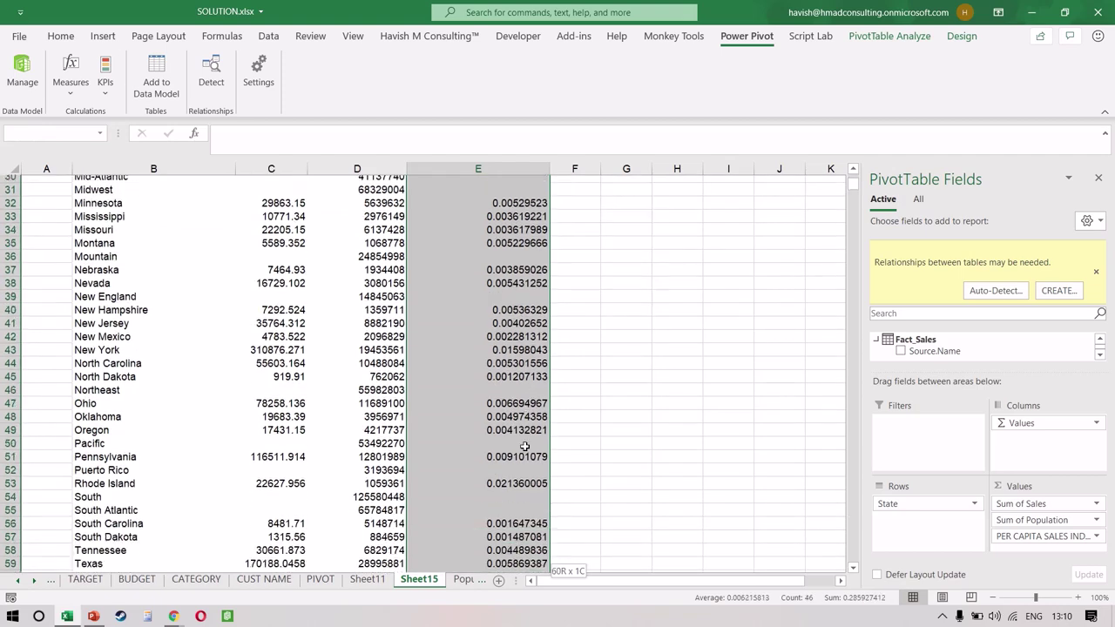
{"action": "key", "text": "shift+Down"}
{"action": "key", "text": "shift+Down"}
{"action": "key", "text": "shift+Down"}
{"action": "key", "text": "shift+Down"}
{"action": "key", "text": "shift+Down"}
{"action": "key", "text": "shift+Down"}
{"action": "key", "text": "shift+Down"}
{"action": "key", "text": "ctrl+shift+Down"}
{"action": "key", "text": "ctrl+shift+Up"}
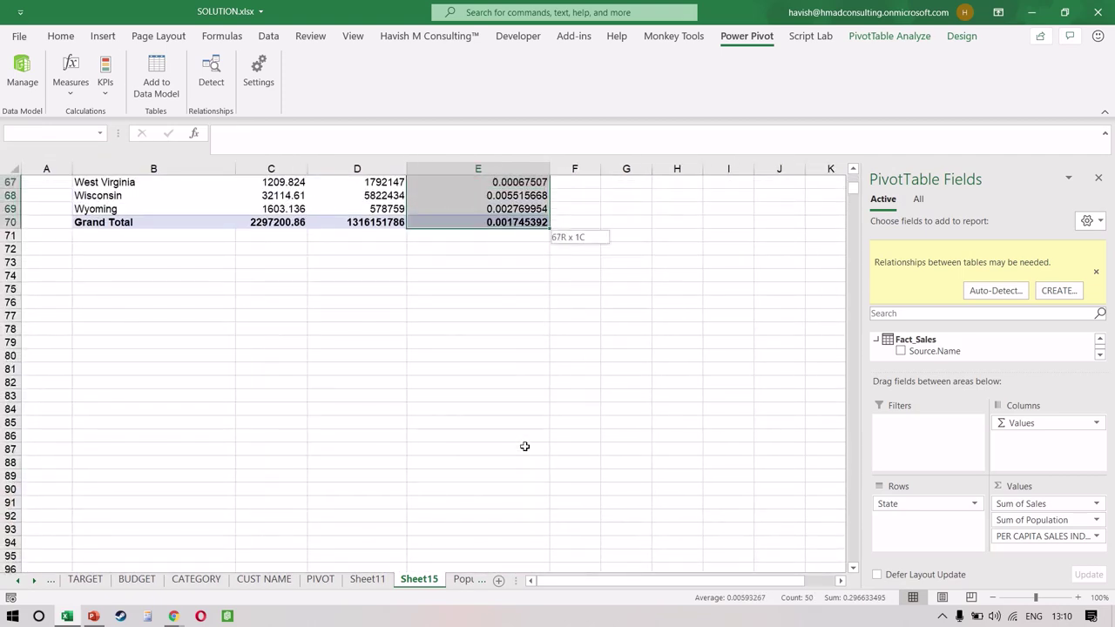
{"action": "left_click", "coordinate": [60, 35]}
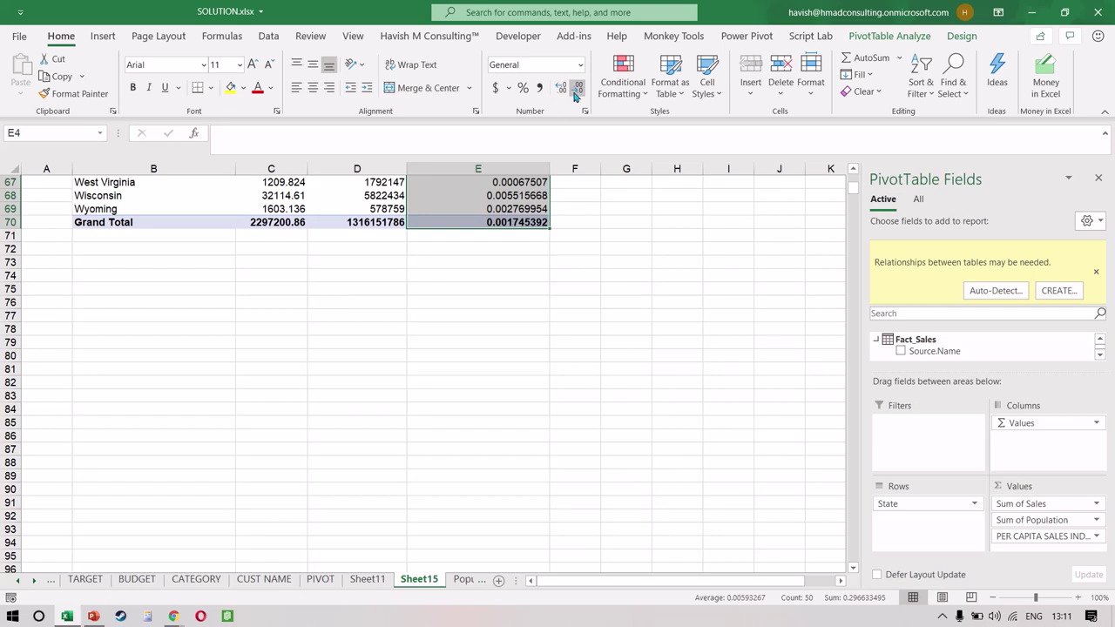
{"action": "key", "text": "shift+Up"}
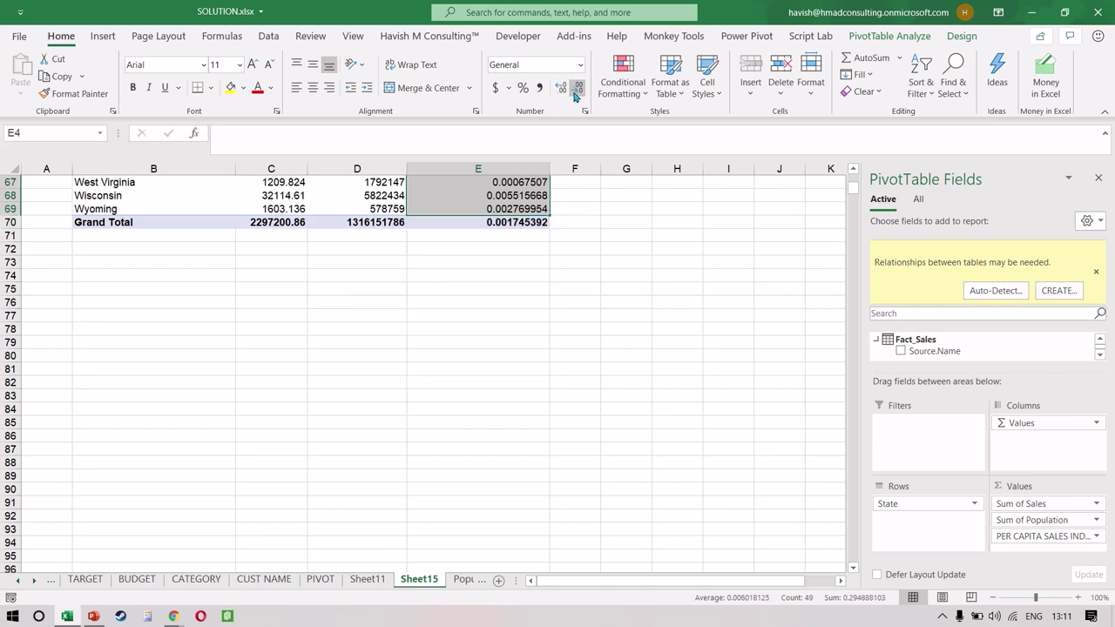
Add filter controls to the PivotTable's value column headings, starting from the empty cell F3 beside the header row.
{"action": "left_click", "coordinate": [480, 274]}
{"action": "key", "text": "Up"}
{"action": "key", "text": "Up"}
{"action": "key", "text": "Up"}
{"action": "key", "text": "Up"}
{"action": "key", "text": "Up"}
{"action": "key", "text": "Up"}
{"action": "key", "text": "Up"}
{"action": "key", "text": "Up"}
{"action": "key", "text": "Up"}
{"action": "key", "text": "Up"}
{"action": "key", "text": "Up"}
{"action": "key", "text": "Up"}
{"action": "key", "text": "Up"}
{"action": "key", "text": "Up"}
{"action": "key", "text": "Up"}
{"action": "key", "text": "Up"}
{"action": "key", "text": "Up"}
{"action": "key", "text": "Up"}
{"action": "key", "text": "Up"}
{"action": "key", "text": "Up"}
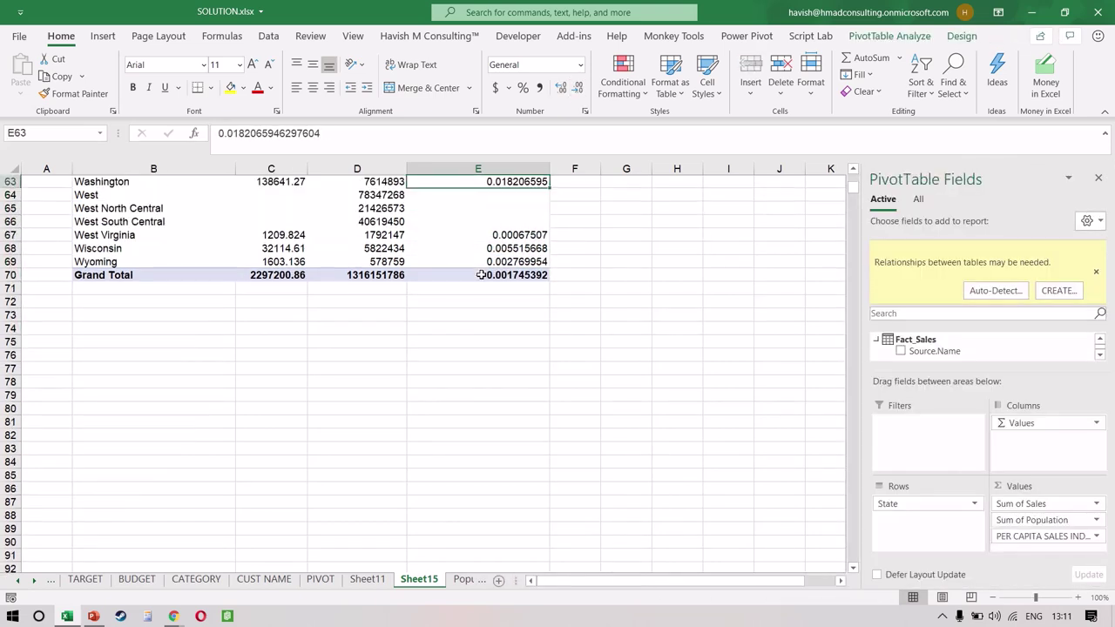
{"action": "key", "text": "Up"}
{"action": "key", "text": "Up"}
{"action": "key", "text": "Up"}
{"action": "key", "text": "Up"}
{"action": "key", "text": "Up"}
{"action": "key", "text": "Up"}
{"action": "key", "text": "Up"}
{"action": "key", "text": "Up"}
{"action": "key", "text": "Up"}
{"action": "key", "text": "Up"}
{"action": "key", "text": "Up"}
{"action": "key", "text": "Up"}
{"action": "key", "text": "Up"}
{"action": "key", "text": "Up"}
{"action": "key", "text": "Up"}
{"action": "key", "text": "Up"}
{"action": "key", "text": "Up"}
{"action": "key", "text": "Up"}
{"action": "key", "text": "Up"}
{"action": "key", "text": "Up"}
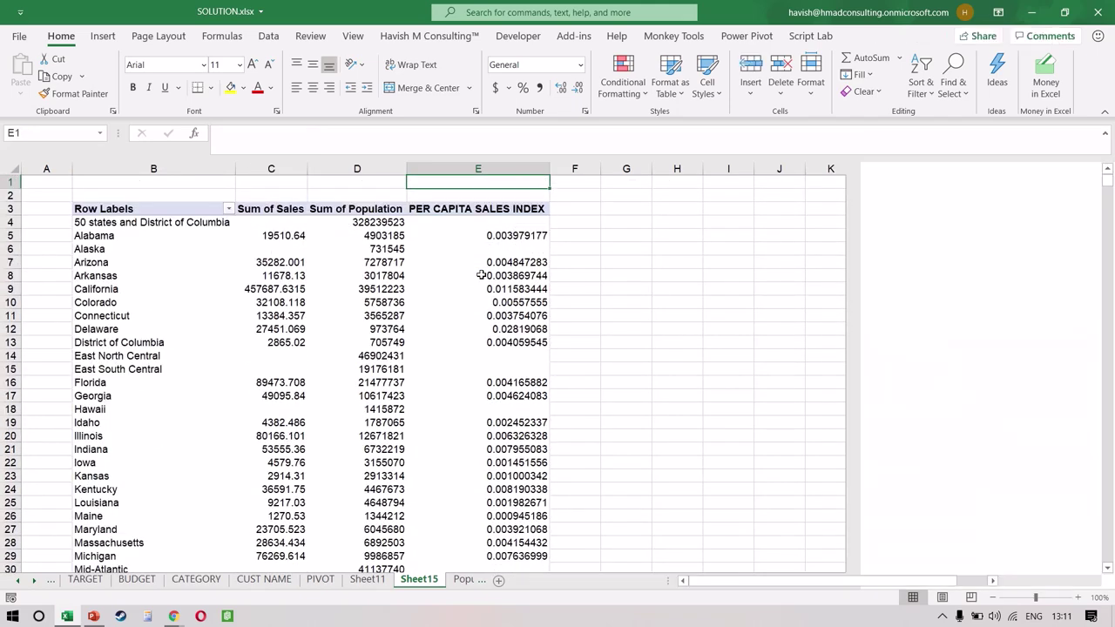
{"action": "key", "text": "Up"}
{"action": "key", "text": "Right"}
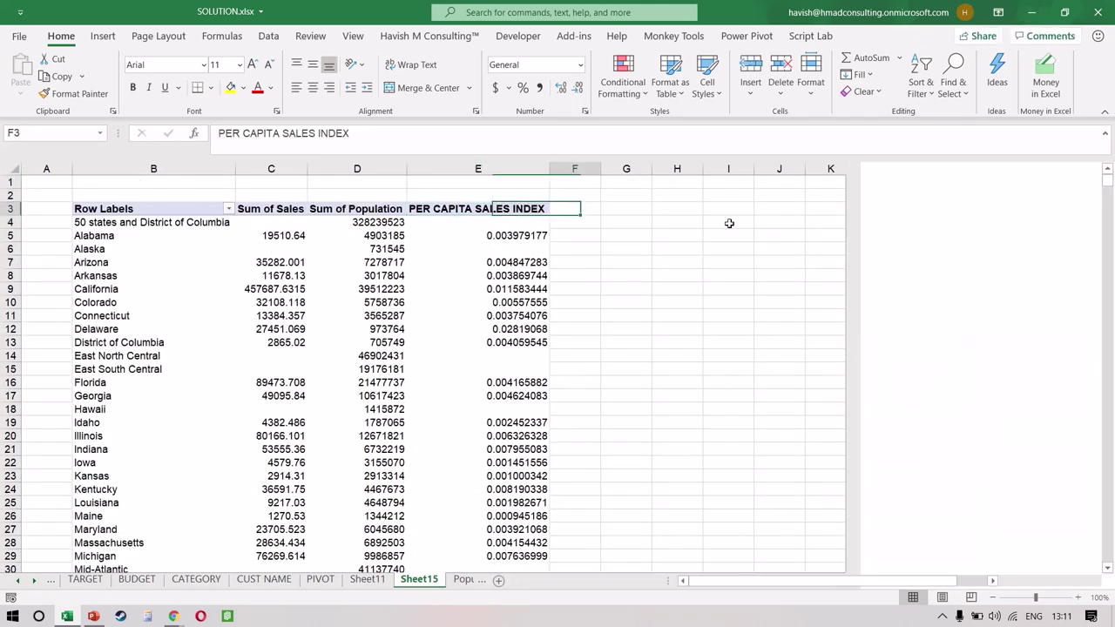
{"action": "left_click", "coordinate": [270, 36]}
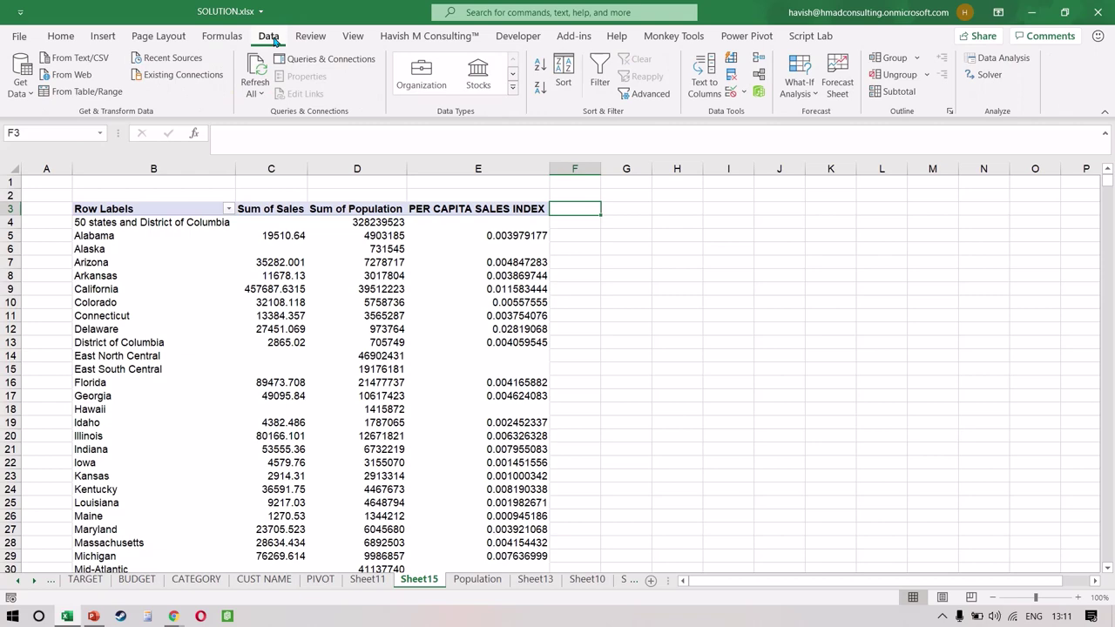
{"action": "left_click", "coordinate": [601, 92]}
{"action": "key", "text": "Left"}
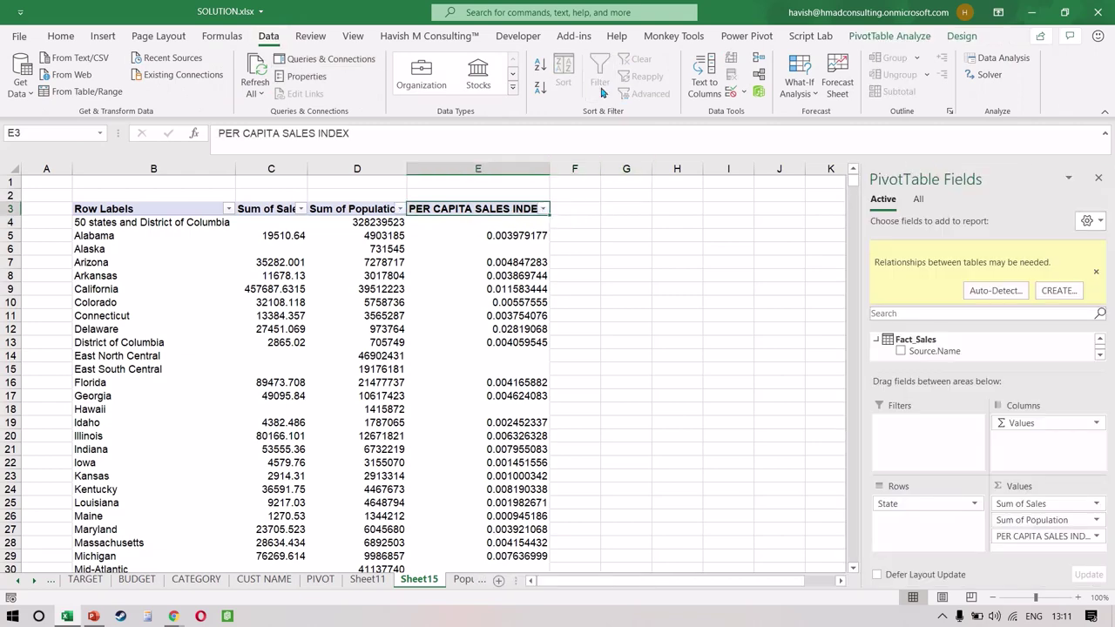
Sort the PivotTable states by PER CAPITA SALES INDEX from largest to smallest.
{"action": "key", "text": "alt+Down"}
{"action": "key", "text": "Return"}
{"action": "key", "text": "Down"}
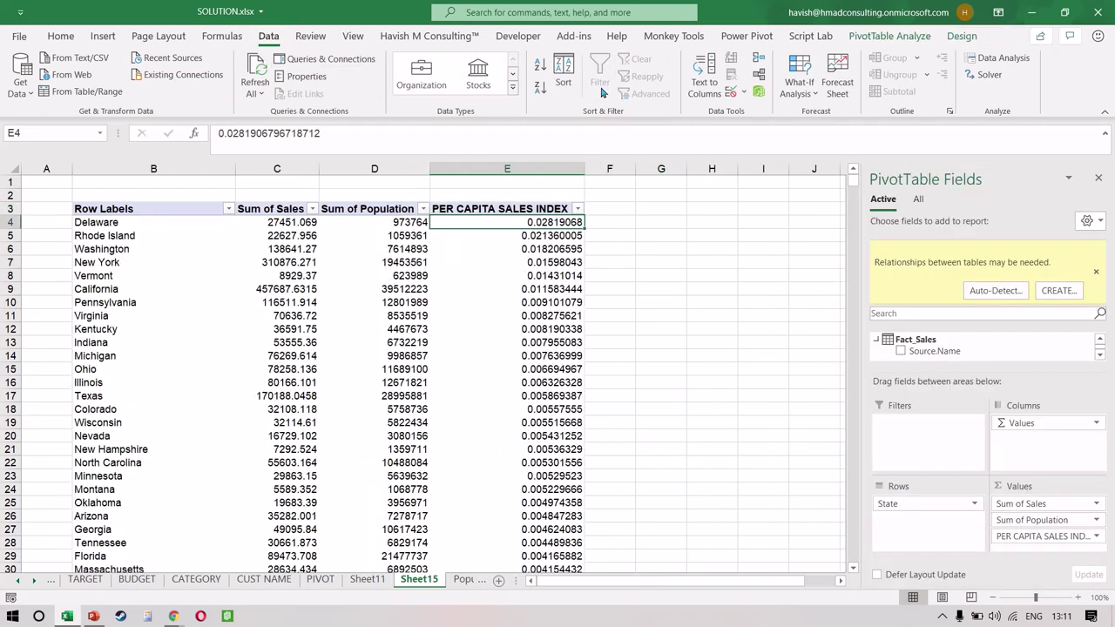
Examine the names, sales and population of the states ranked highest by PER CAPITA SALES INDEX.
{"action": "key", "text": "Left"}
{"action": "key", "text": "Left"}
{"action": "key", "text": "Left"}
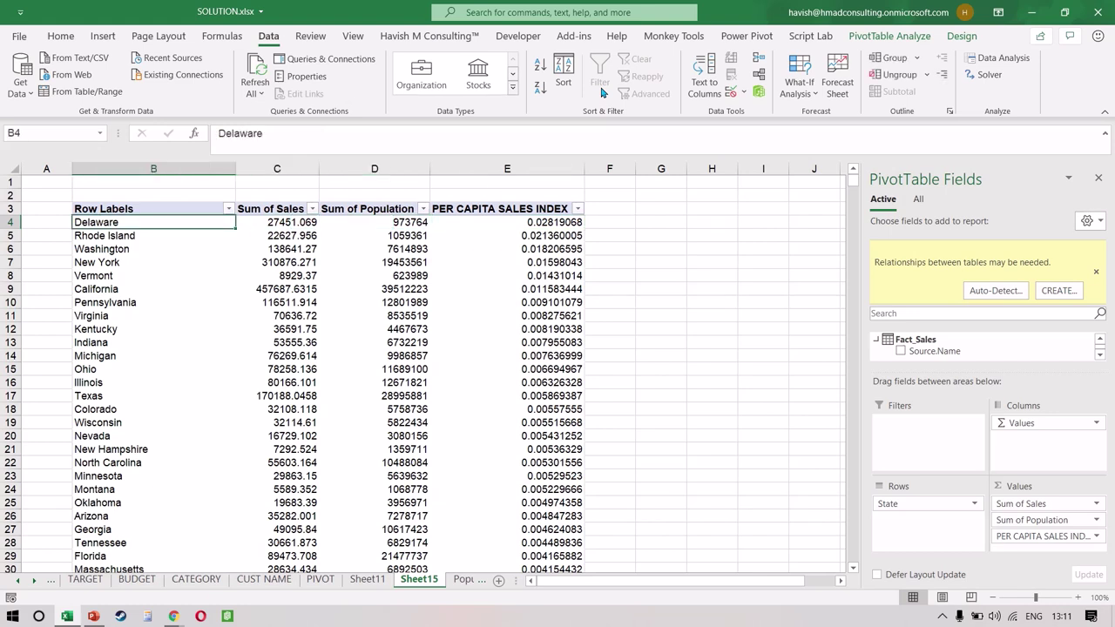
{"action": "key", "text": "Down"}
{"action": "key", "text": "Down"}
{"action": "key", "text": "Down"}
{"action": "key", "text": "Down"}
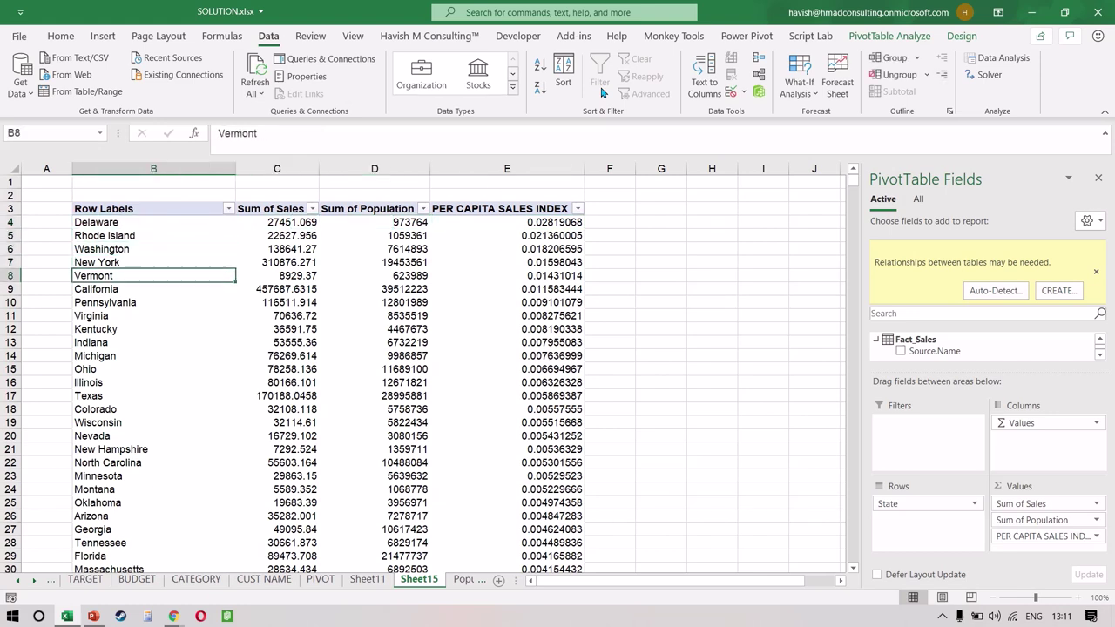
{"action": "key", "text": "Down"}
{"action": "key", "text": "Down"}
{"action": "key", "text": "Right"}
{"action": "key", "text": "Up"}
{"action": "key", "text": "Up"}
{"action": "key", "text": "Up"}
{"action": "key", "text": "Up"}
{"action": "key", "text": "Right"}
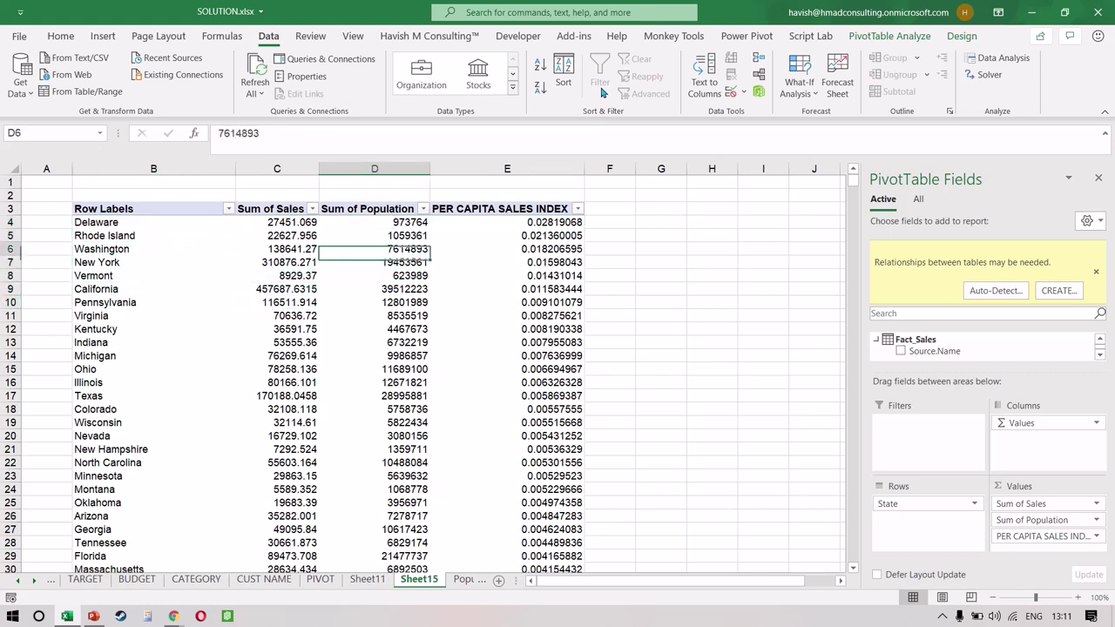
{"action": "key", "text": "Right"}
{"action": "key", "text": "Up"}
{"action": "key", "text": "Up"}
Highlight the rows from Delaware to Pennsylvania to compare their figures, and inspect Vermont's PER CAPITA SALES INDEX.
{"action": "key", "text": "shift+Down"}
{"action": "key", "text": "shift+Down"}
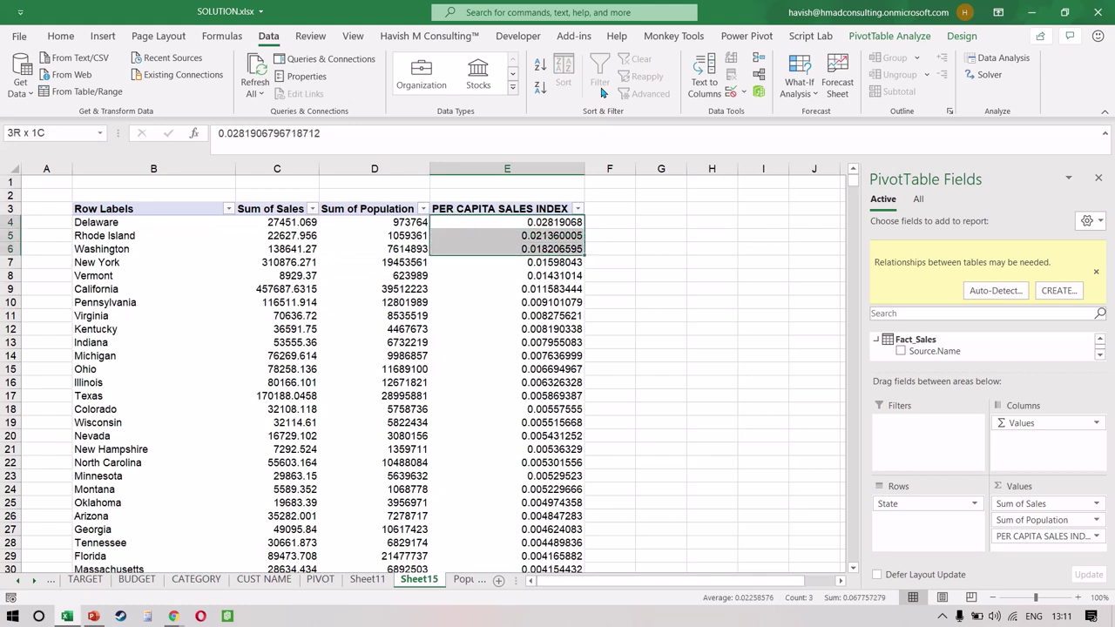
{"action": "key", "text": "shift+Down"}
{"action": "key", "text": "shift+Down"}
{"action": "key", "text": "shift+Down"}
{"action": "key", "text": "shift+Down"}
{"action": "key", "text": "shift+Left"}
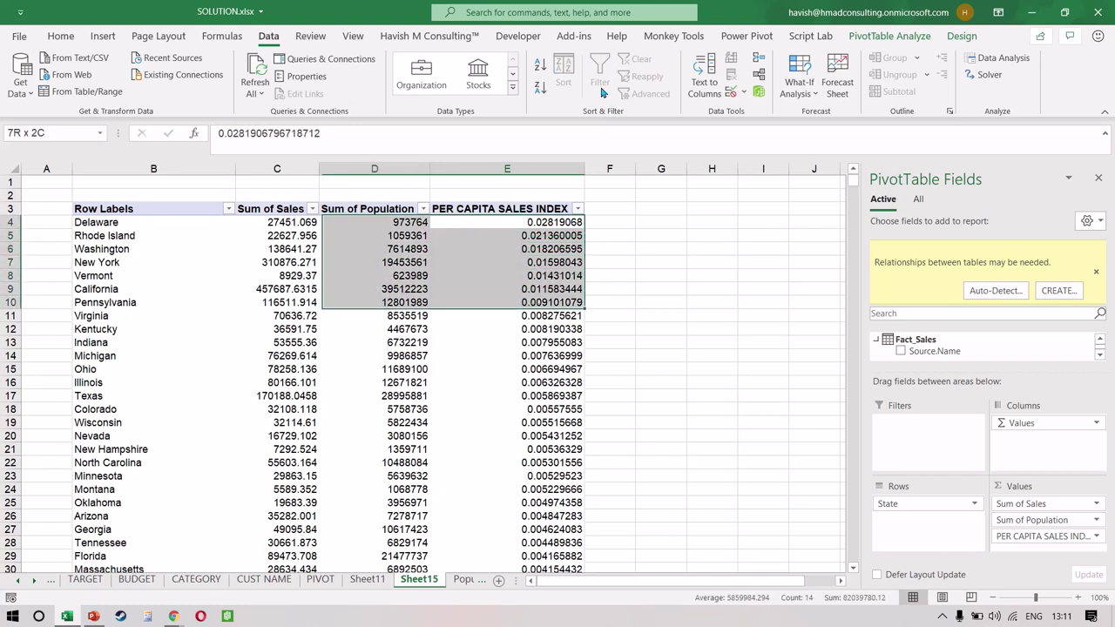
{"action": "key", "text": "shift+Left"}
{"action": "key", "text": "shift+Left"}
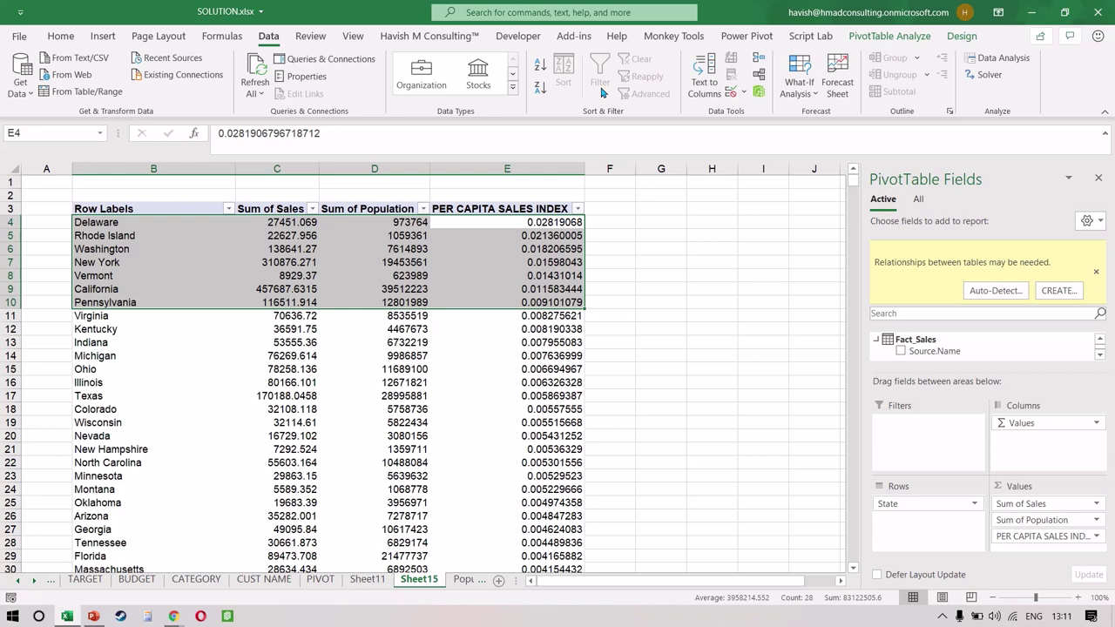
{"action": "left_click", "coordinate": [564, 276]}
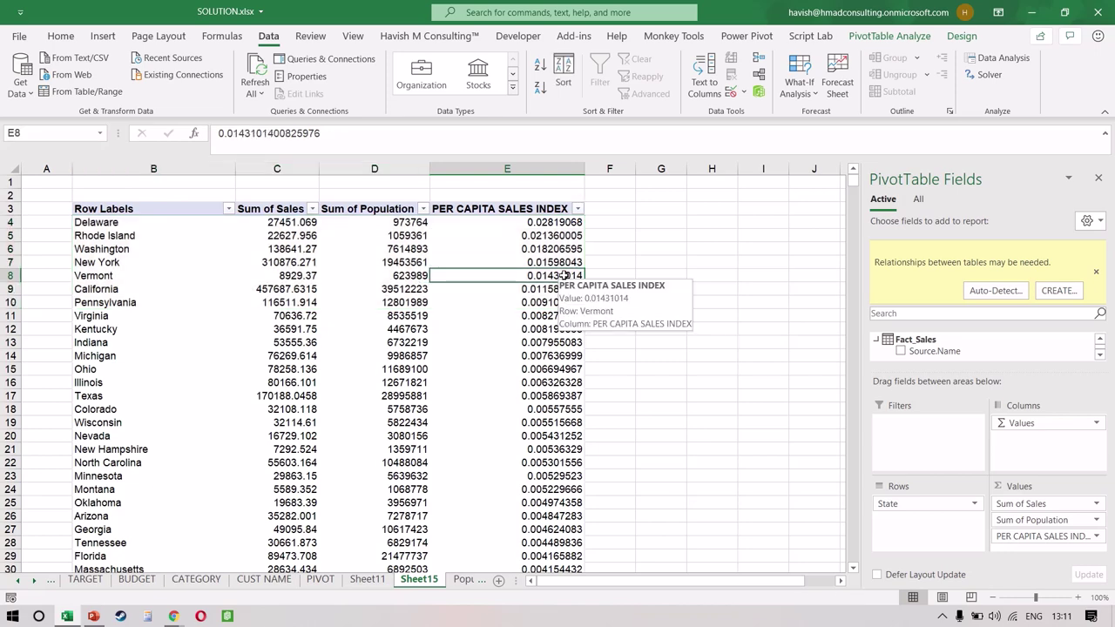
Review the formulas of the measures defined in the data model, including DIFFERENCE and the per capita sales index.
{"action": "left_click", "coordinate": [889, 36]}
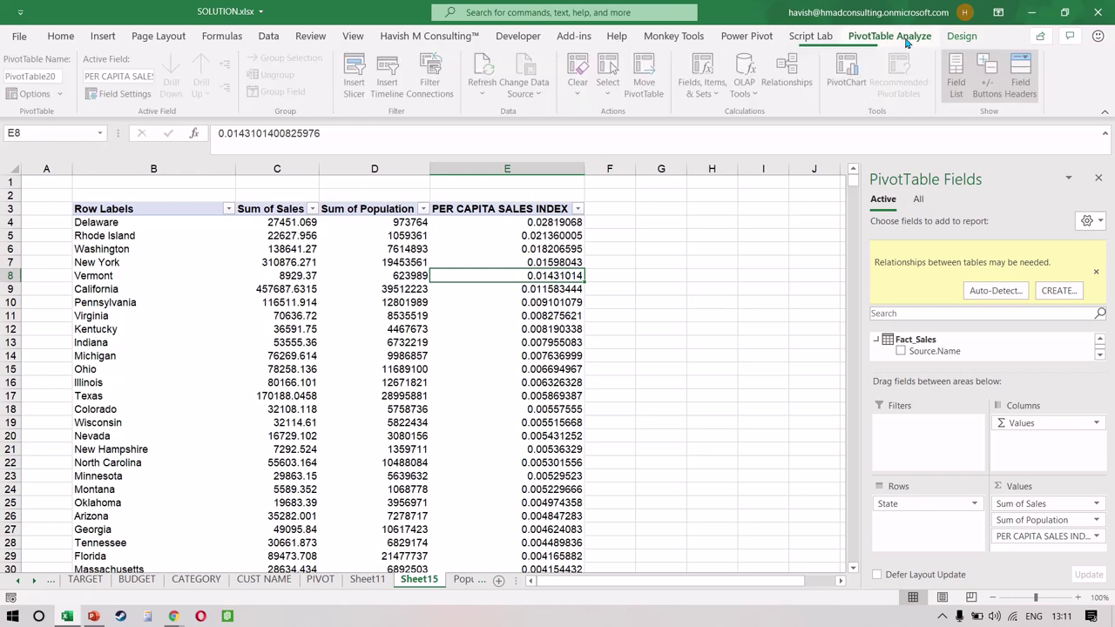
{"action": "left_click", "coordinate": [747, 39]}
{"action": "left_click", "coordinate": [71, 77]}
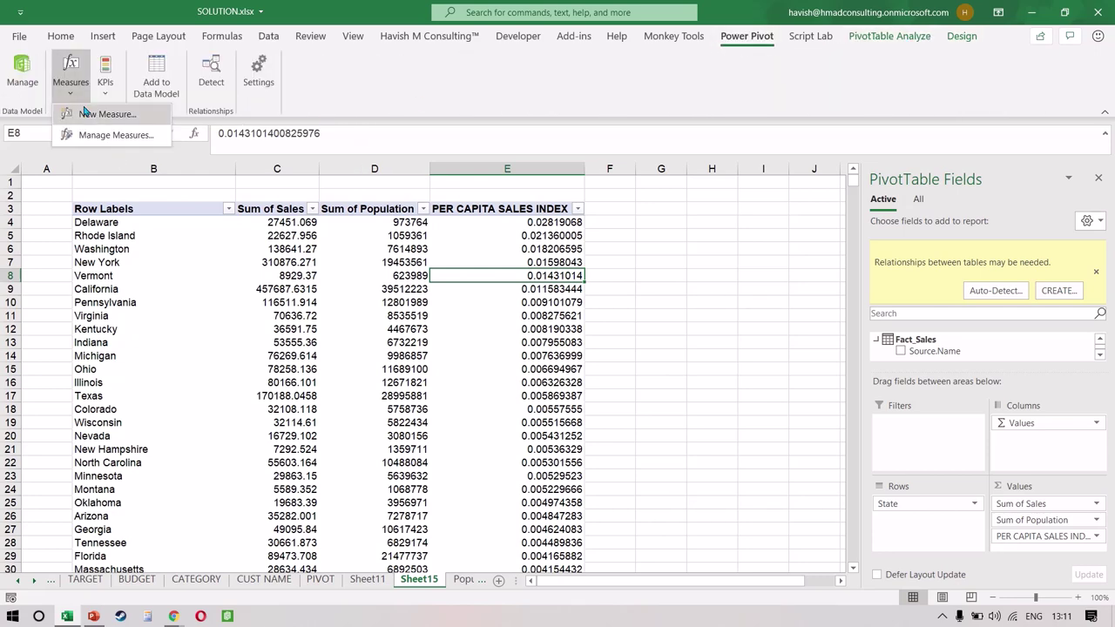
{"action": "left_click", "coordinate": [91, 135]}
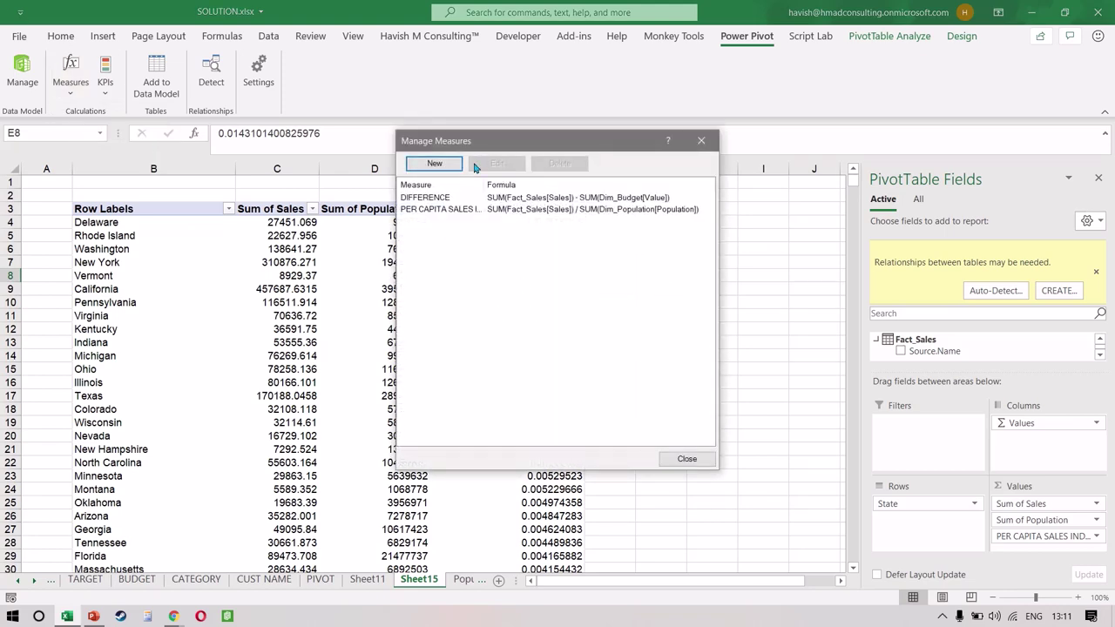
{"action": "left_click", "coordinate": [691, 457]}
{"action": "left_click", "coordinate": [563, 454]}
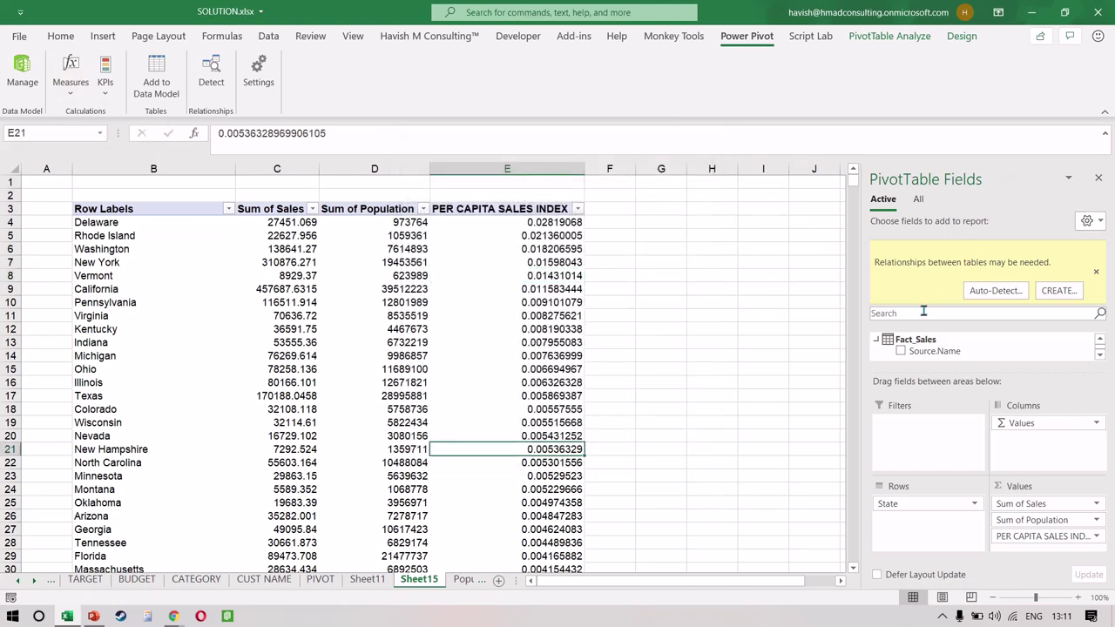
Dismiss the table relationships notice and add the Region field from Fact_Sales as a report filter of the PivotTable.
{"action": "left_click", "coordinate": [1097, 275]}
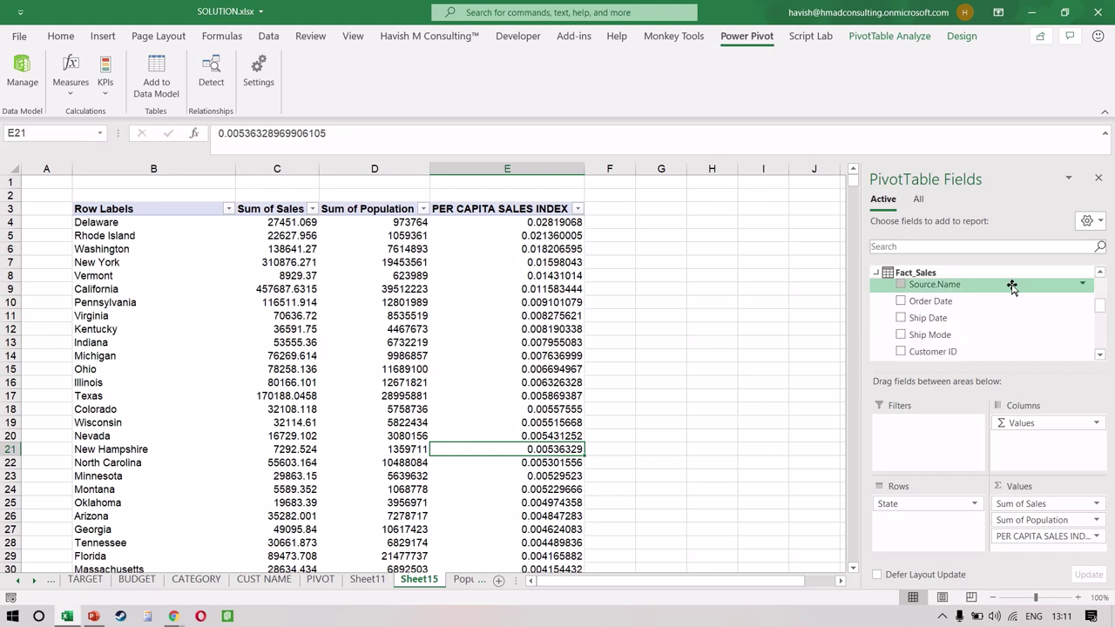
{"action": "left_click", "coordinate": [963, 246]}
{"action": "type", "text": "REG"}
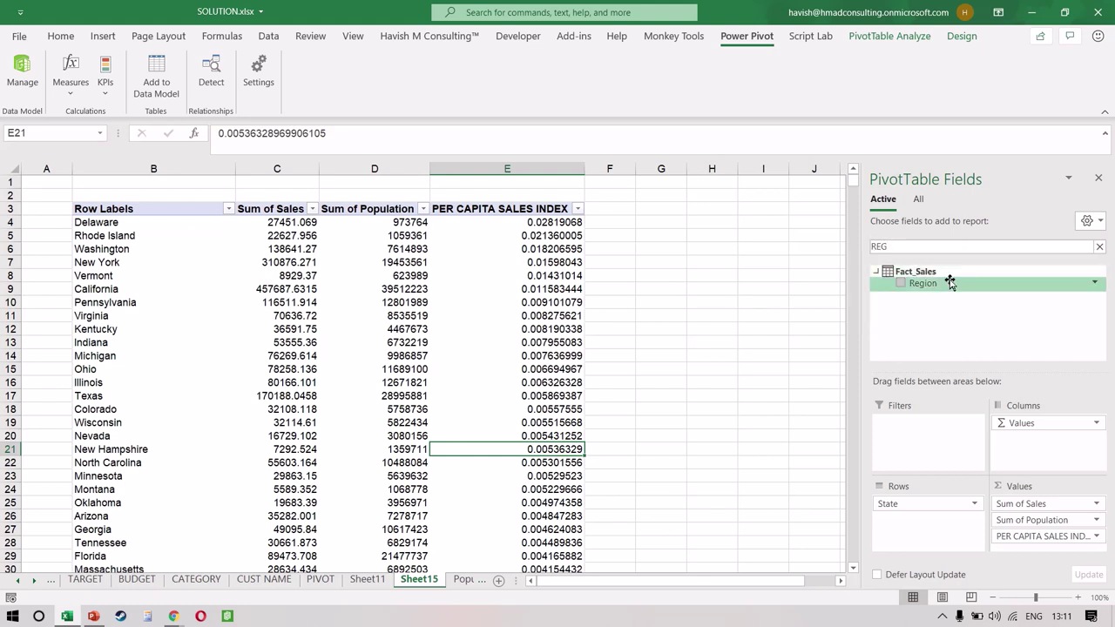
{"action": "left_click_drag", "start_coordinate": [882, 282], "coordinate": [925, 423]}
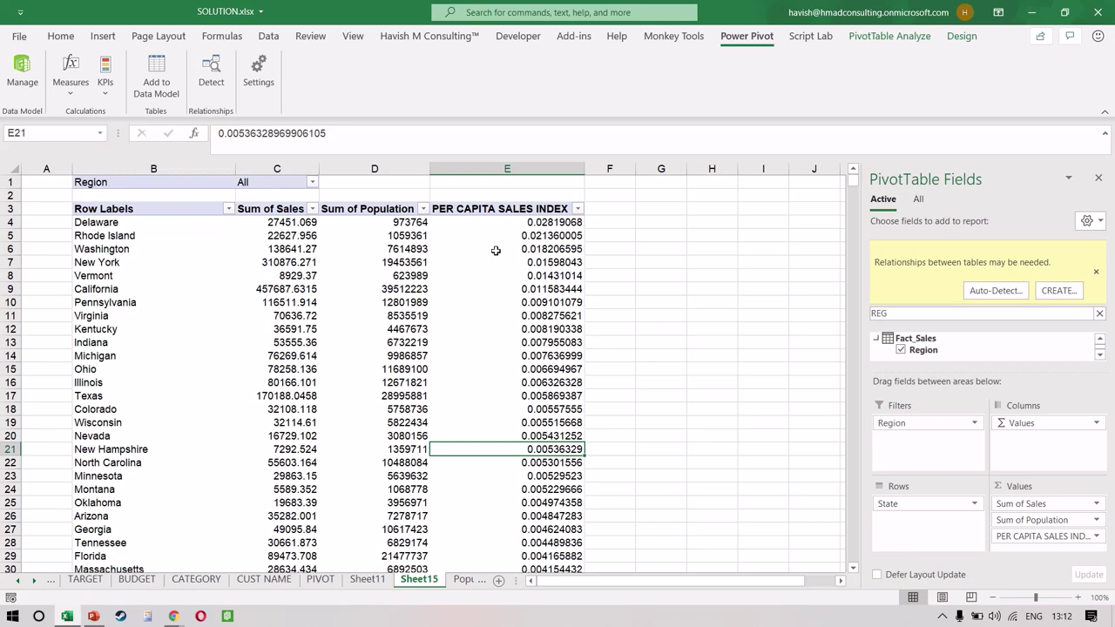
Try to generate report filter pages by Region from the data model PivotTable, with different cells of it selected.
{"action": "left_click", "coordinate": [343, 249]}
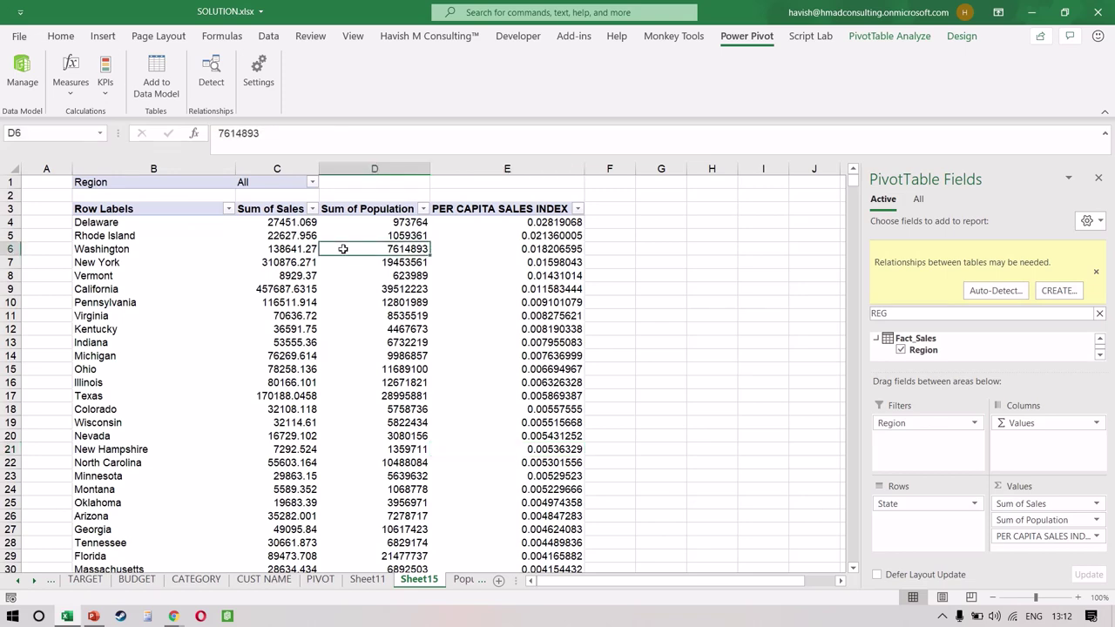
{"action": "left_click", "coordinate": [902, 38]}
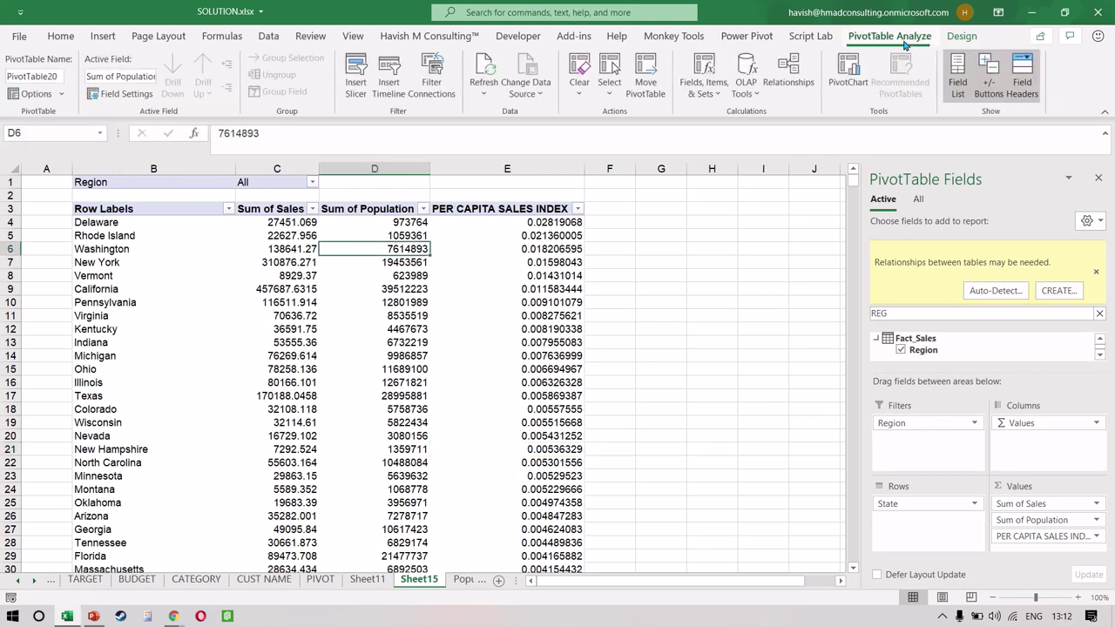
{"action": "left_click", "coordinate": [62, 94]}
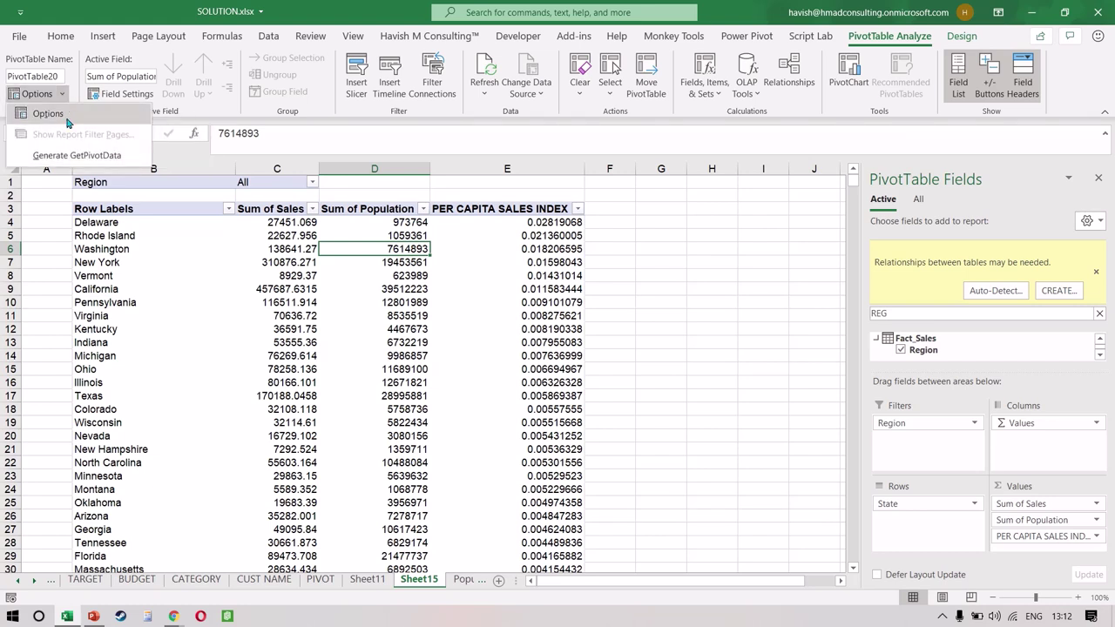
{"action": "left_click", "coordinate": [199, 264]}
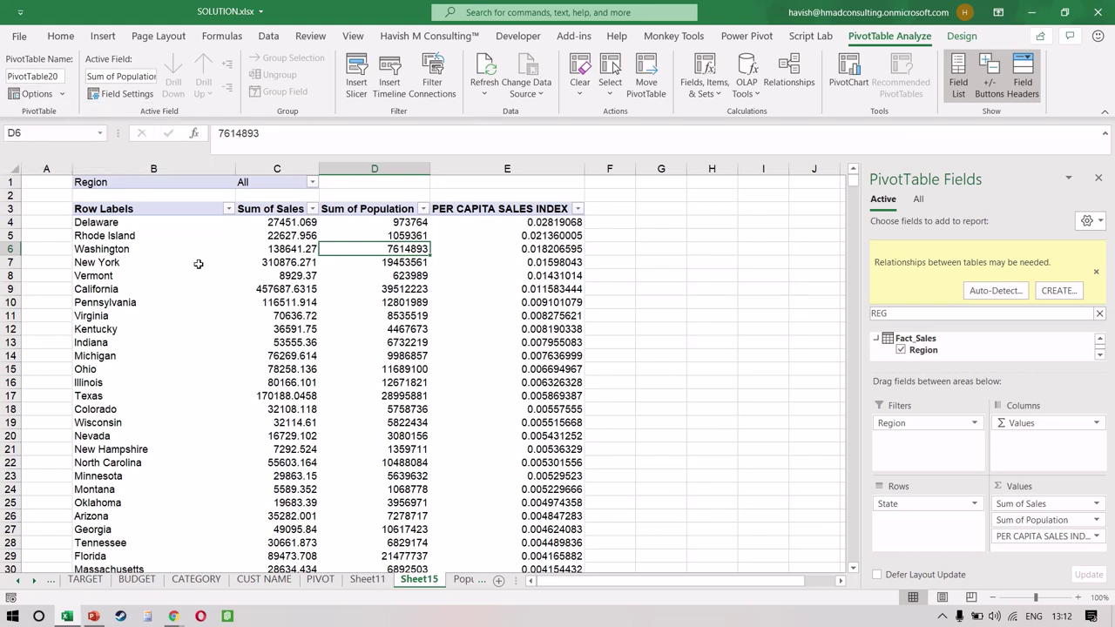
{"action": "left_click", "coordinate": [198, 264]}
{"action": "left_click", "coordinate": [62, 94]}
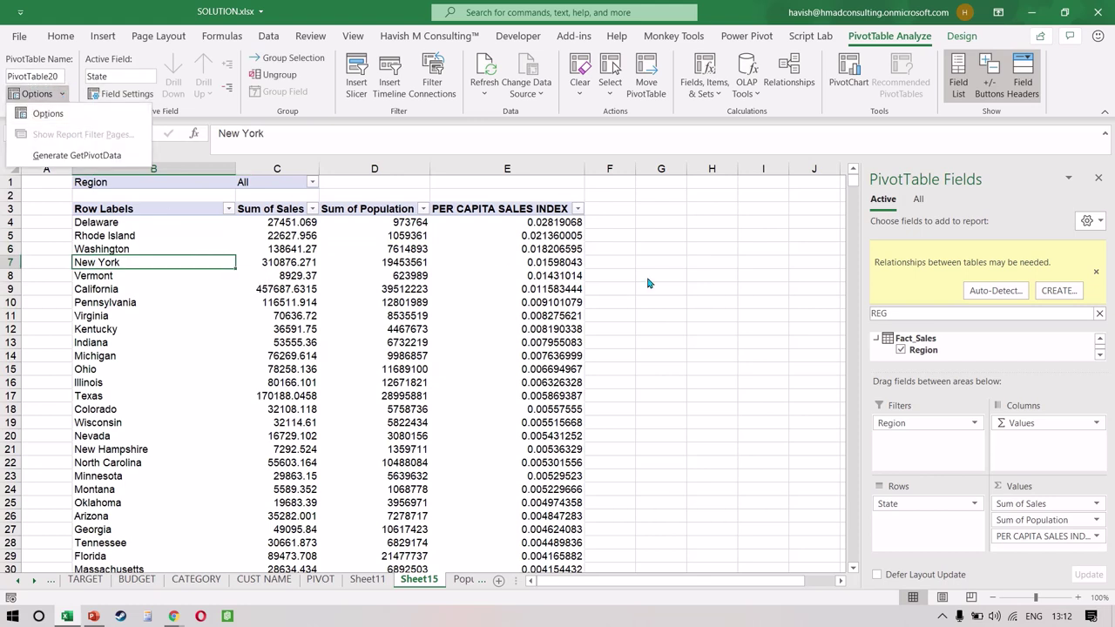
{"action": "left_click", "coordinate": [1095, 274]}
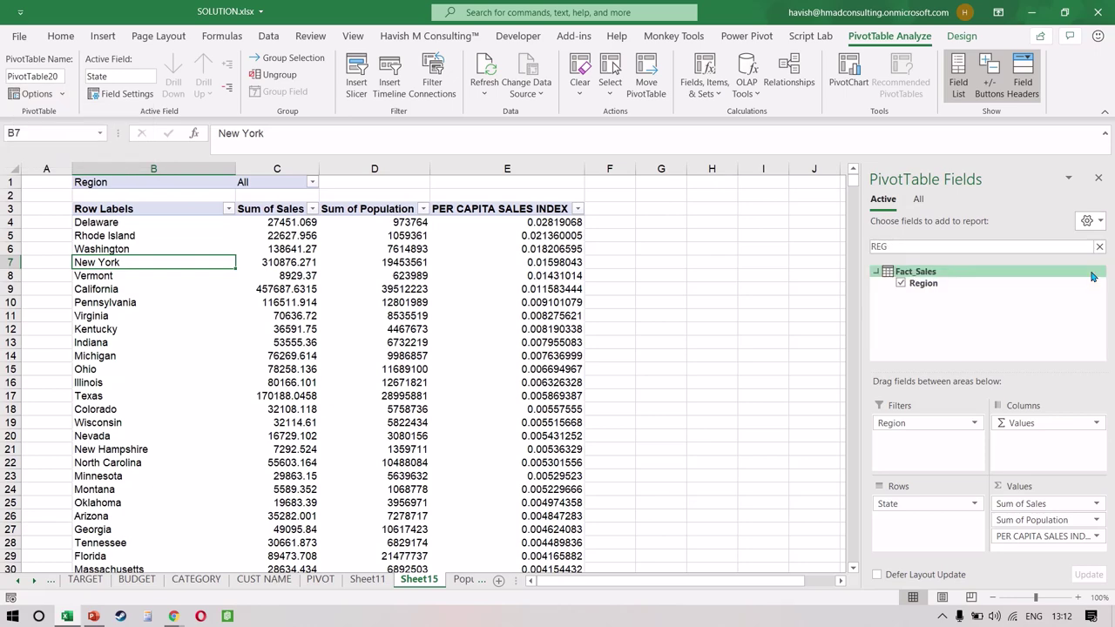
{"action": "left_click", "coordinate": [119, 378]}
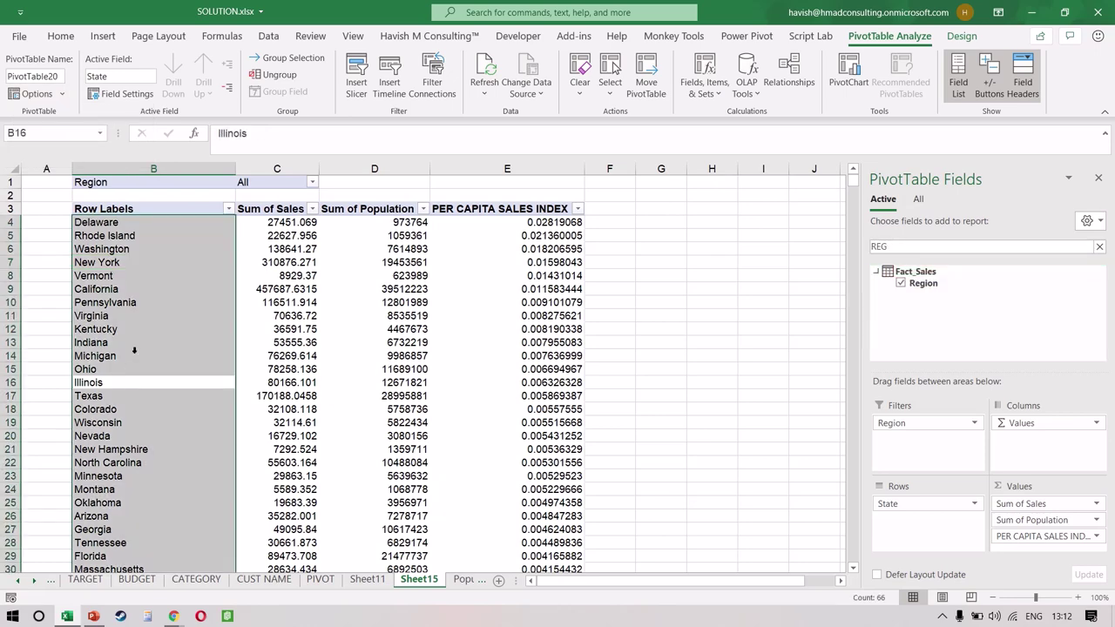
{"action": "left_click", "coordinate": [133, 335]}
{"action": "left_click", "coordinate": [64, 94]}
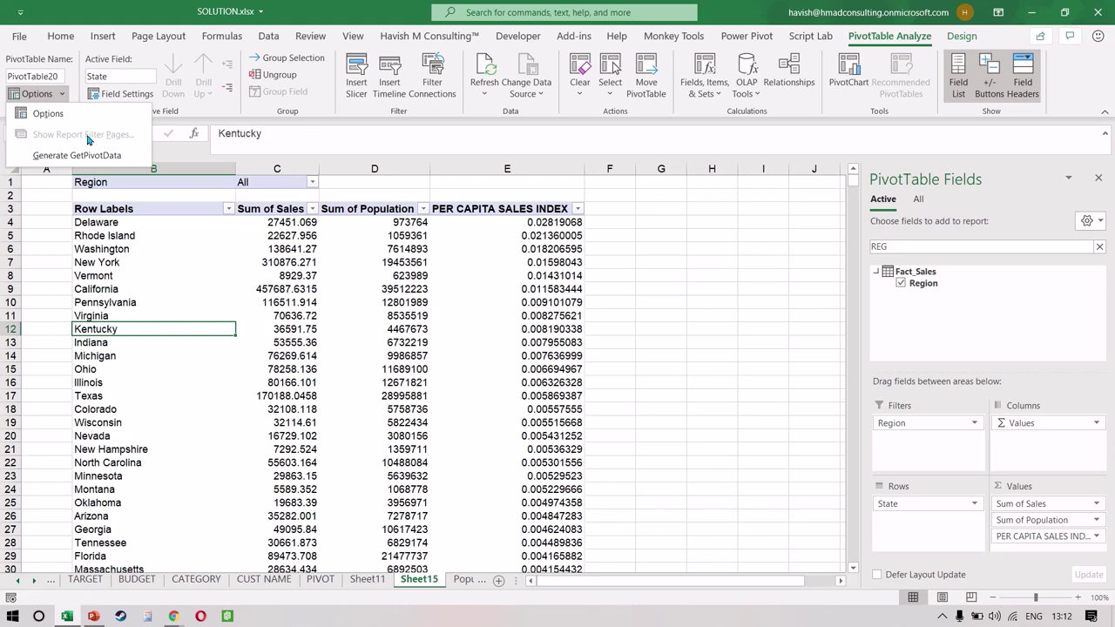
{"action": "left_click", "coordinate": [206, 526]}
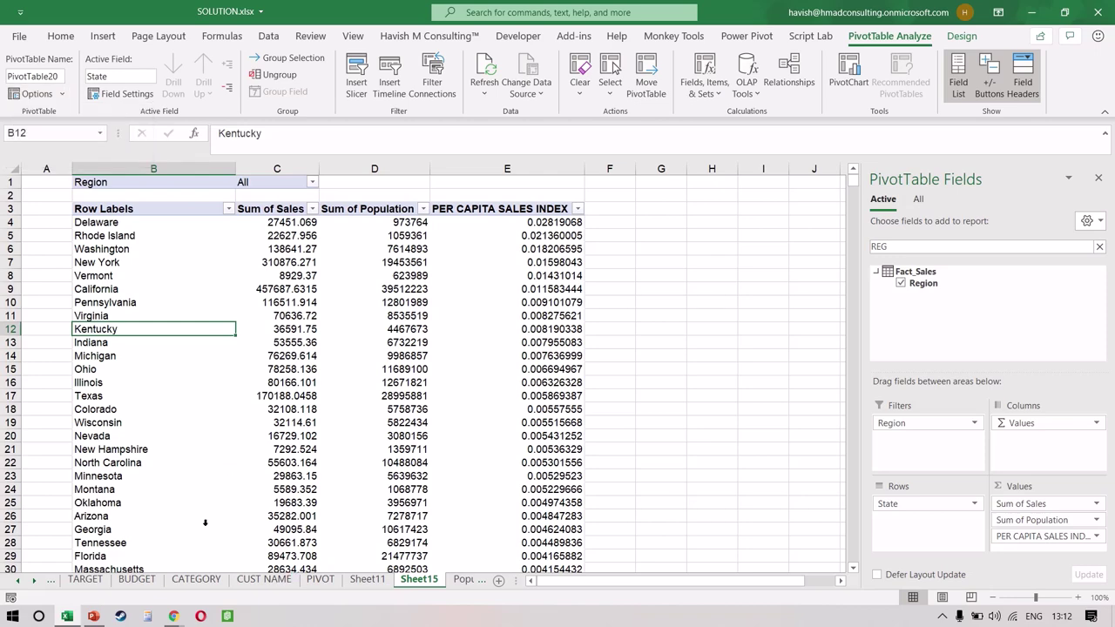
{"action": "left_click", "coordinate": [185, 485]}
Look through the workbook's sheets to find the SALES sheet holding the Fact_Sales table.
{"action": "key", "text": "ctrl+Page_Up"}
{"action": "key", "text": "ctrl+Page_Up"}
{"action": "key", "text": "ctrl+Page_Up"}
{"action": "key", "text": "ctrl+Page_Up"}
{"action": "key", "text": "ctrl+Page_Up"}
{"action": "key", "text": "ctrl+Page_Up"}
{"action": "key", "text": "ctrl+Page_Up"}
{"action": "key", "text": "ctrl+Page_Up"}
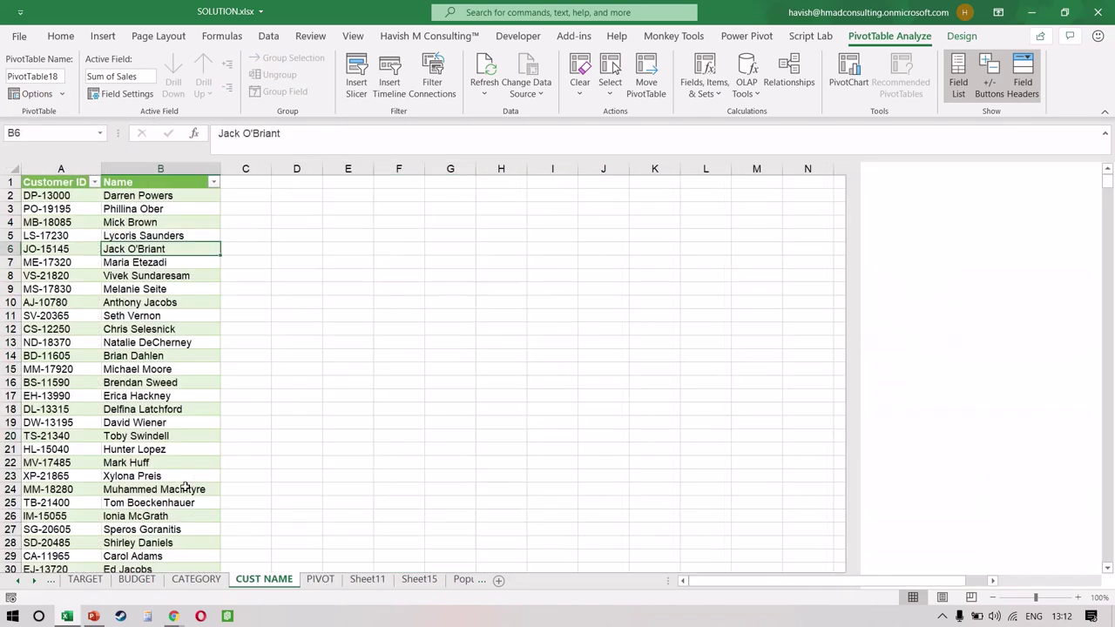
{"action": "key", "text": "ctrl+Page_Down"}
{"action": "key", "text": "ctrl+Page_Down"}
{"action": "key", "text": "ctrl+Page_Down"}
{"action": "key", "text": "ctrl+Page_Down"}
{"action": "key", "text": "ctrl+Page_Down"}
{"action": "key", "text": "ctrl+Page_Down"}
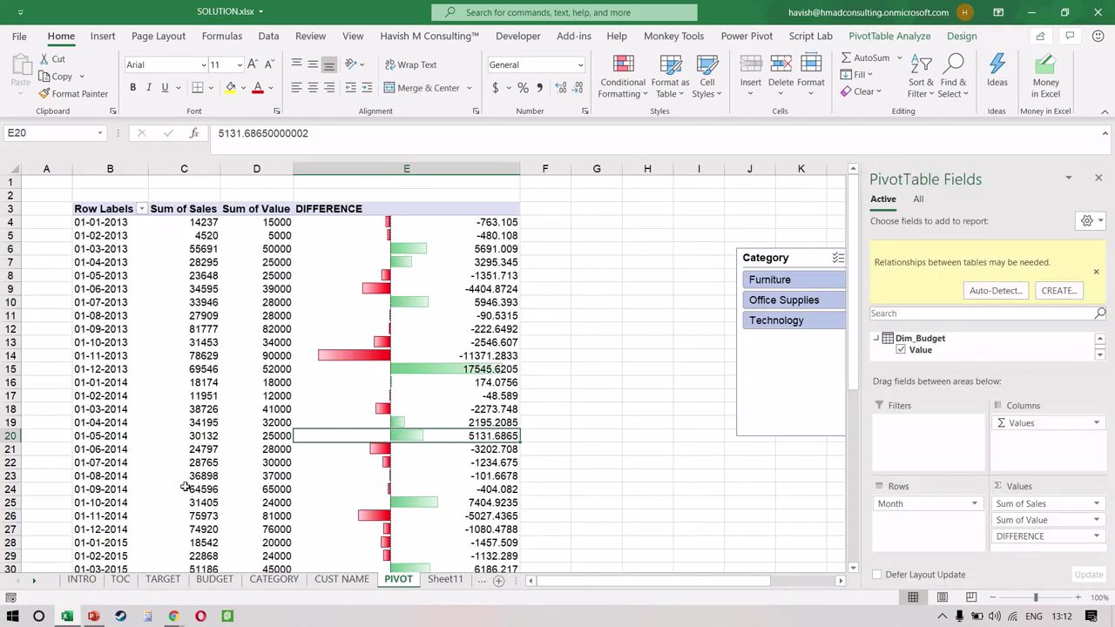
{"action": "key", "text": "ctrl+Page_Up"}
{"action": "key", "text": "ctrl+Page_Up"}
{"action": "key", "text": "ctrl+Page_Up"}
{"action": "key", "text": "ctrl+Page_Up"}
{"action": "key", "text": "ctrl+Page_Down"}
{"action": "key", "text": "ctrl+Page_Down"}
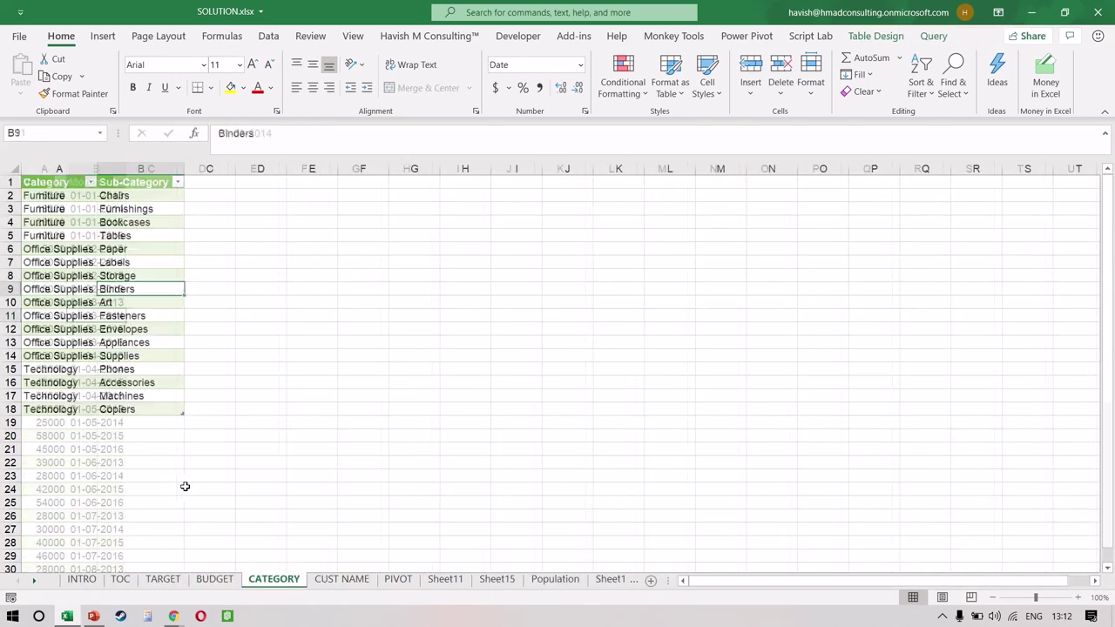
{"action": "key", "text": "ctrl+Page_Down"}
{"action": "key", "text": "ctrl+Page_Down"}
{"action": "key", "text": "ctrl+Page_Down"}
{"action": "key", "text": "ctrl+Page_Down"}
{"action": "key", "text": "ctrl+Page_Down"}
{"action": "key", "text": "ctrl+Page_Down"}
{"action": "key", "text": "ctrl+Page_Down"}
{"action": "key", "text": "ctrl+Page_Down"}
{"action": "key", "text": "ctrl+Page_Down"}
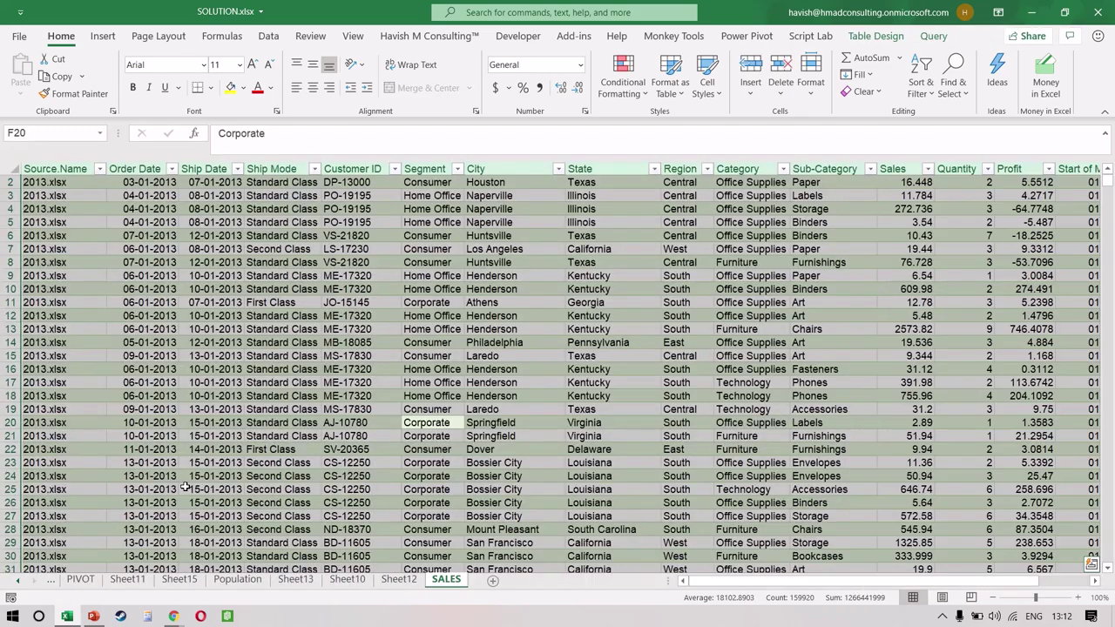
Create a PivotTable from the entire Fact_Sales table on a new worksheet, without adding the data to the Data Model.
{"action": "left_click", "coordinate": [373, 436]}
{"action": "key", "text": "ctrl+a"}
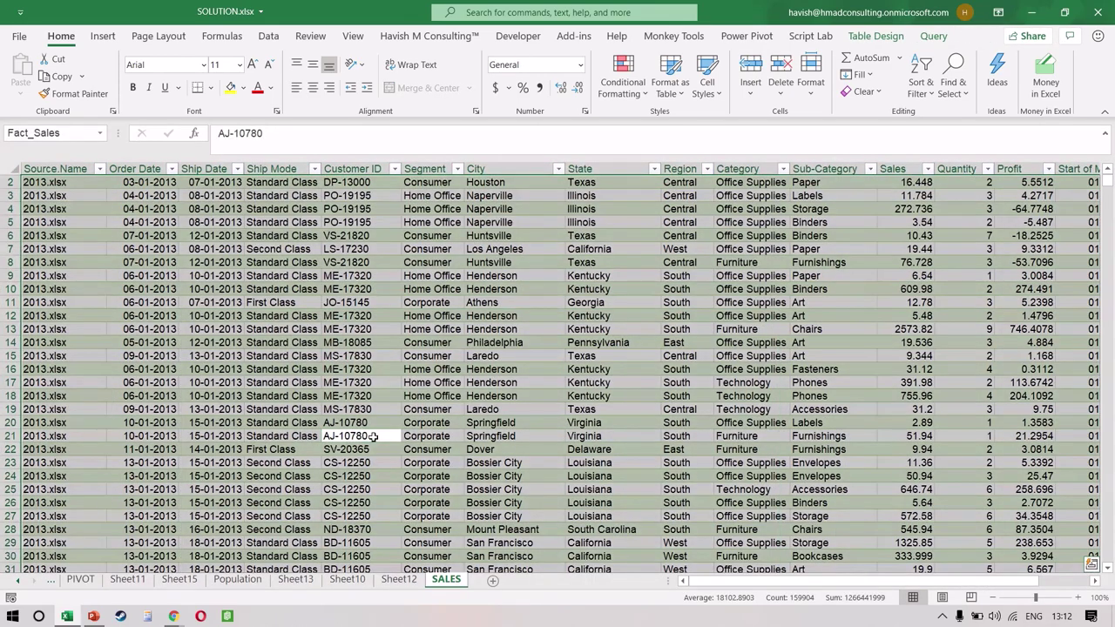
{"action": "key", "text": "alt+n"}
{"action": "key", "text": "v"}
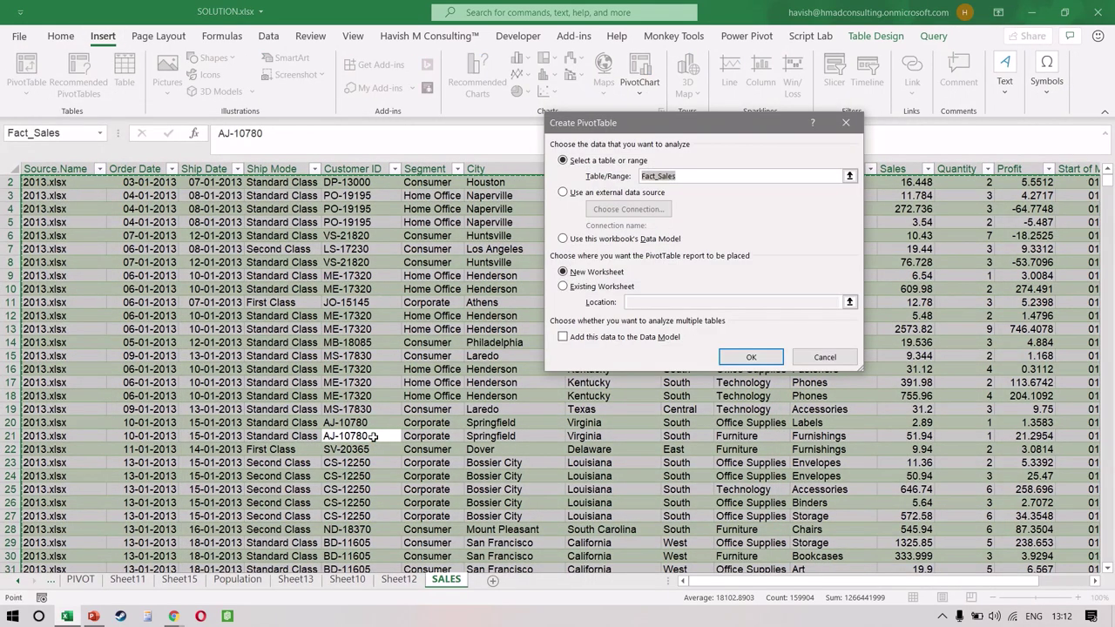
{"action": "key", "text": "Return"}
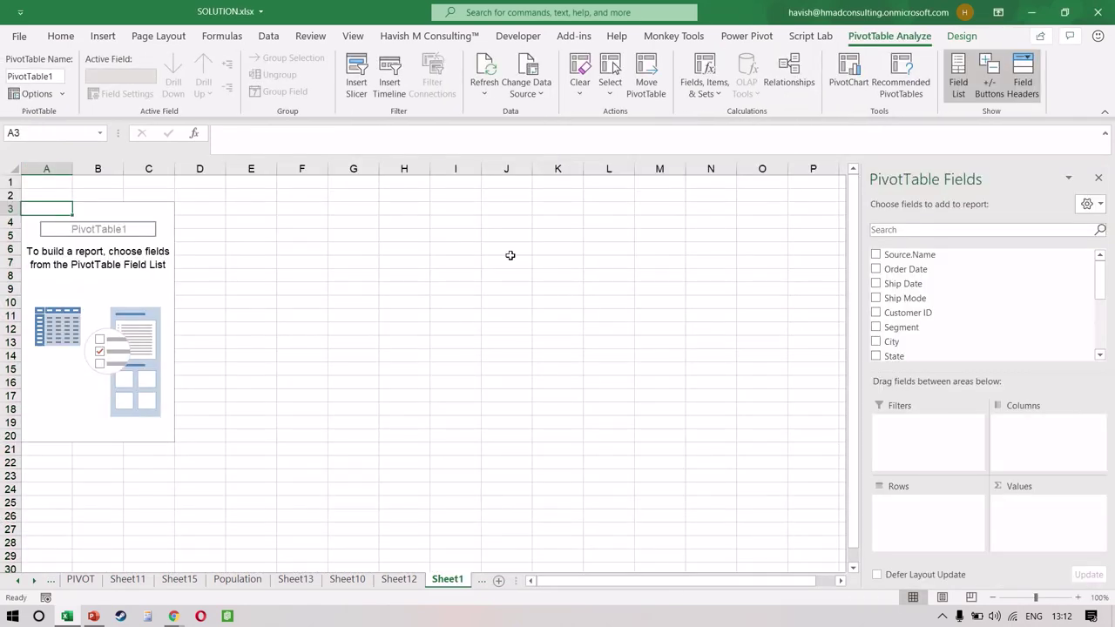
Add Region as the report filter and Sales as the summed value of the new PivotTable.
{"action": "left_click", "coordinate": [913, 230]}
{"action": "type", "text": "REG"}
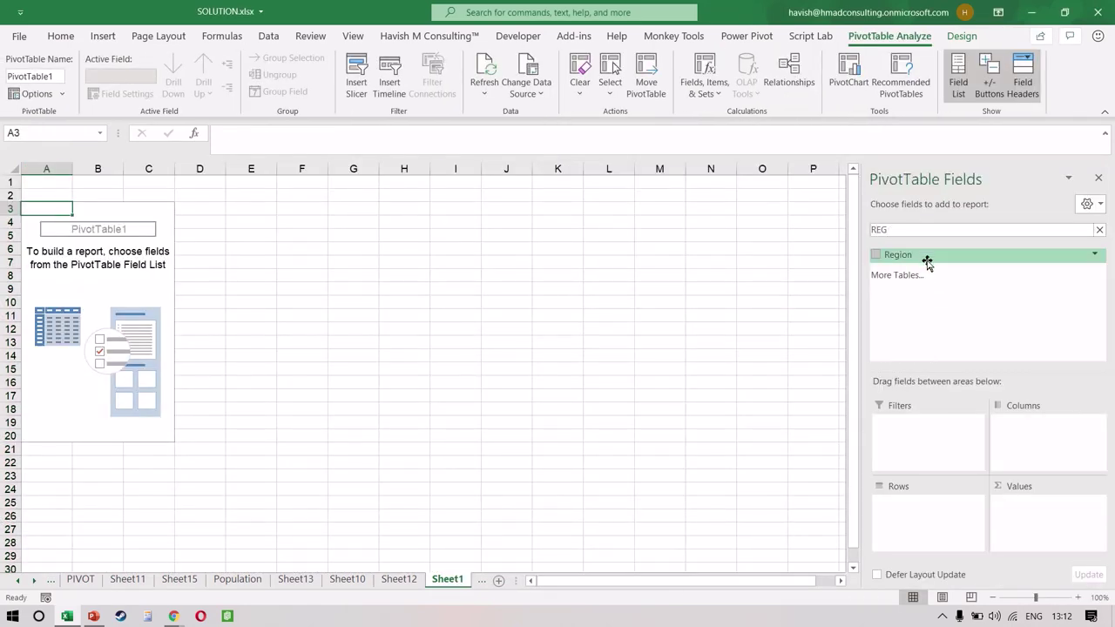
{"action": "left_click_drag", "start_coordinate": [925, 255], "coordinate": [930, 425]}
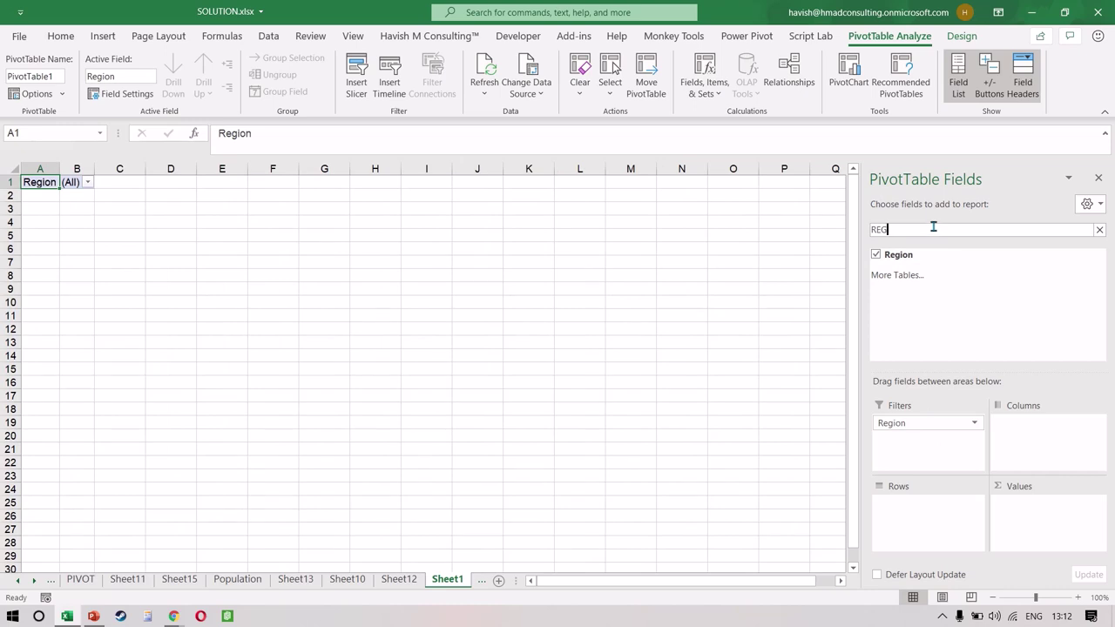
{"action": "key", "text": "BackSpace"}
{"action": "key", "text": "BackSpace"}
{"action": "key", "text": "BackSpace"}
{"action": "type", "text": "SALE"}
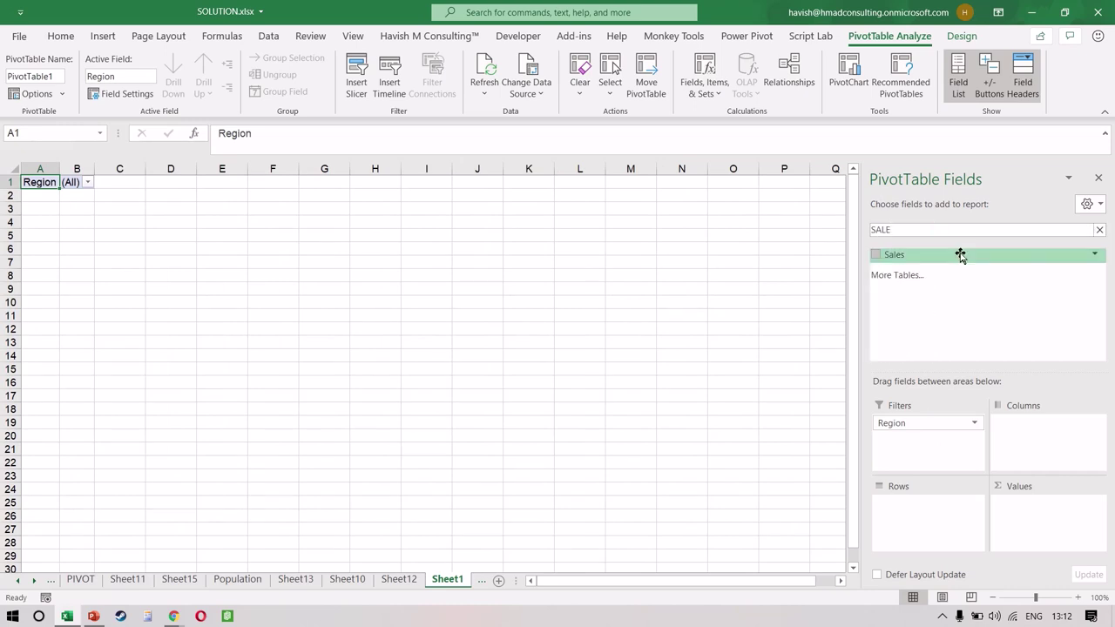
{"action": "left_click_drag", "start_coordinate": [960, 254], "coordinate": [1019, 505]}
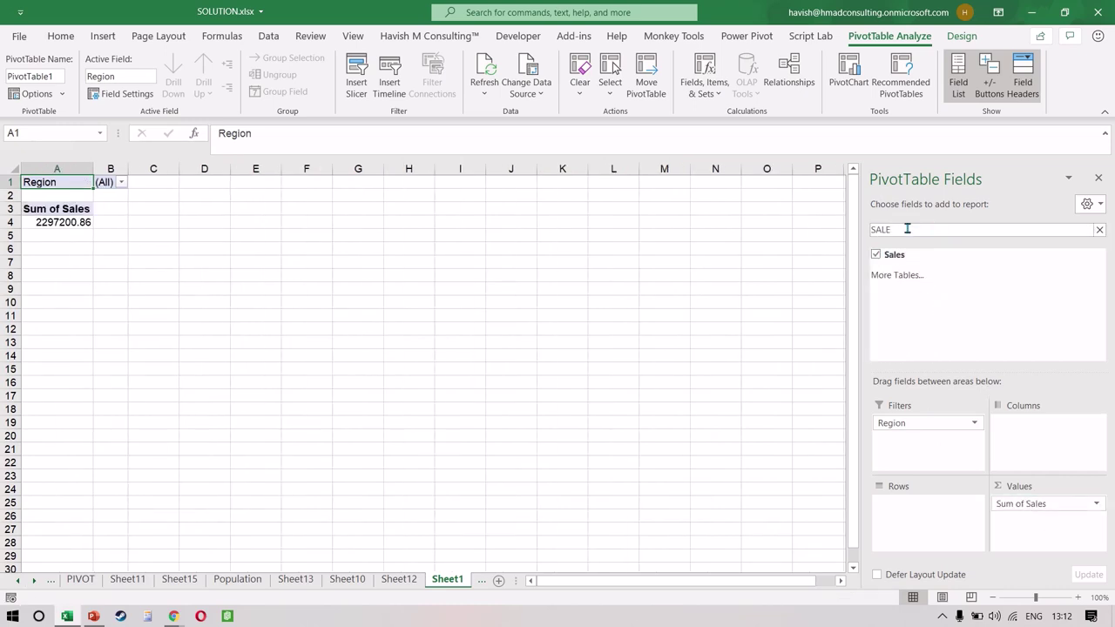
Find the State field and add it as the row labels of the new PivotTable.
{"action": "key", "text": "BackSpace"}
{"action": "key", "text": "BackSpace"}
{"action": "key", "text": "BackSpace"}
{"action": "type", "text": "TATE"}
{"action": "left_click_drag", "start_coordinate": [922, 253], "coordinate": [919, 595]}
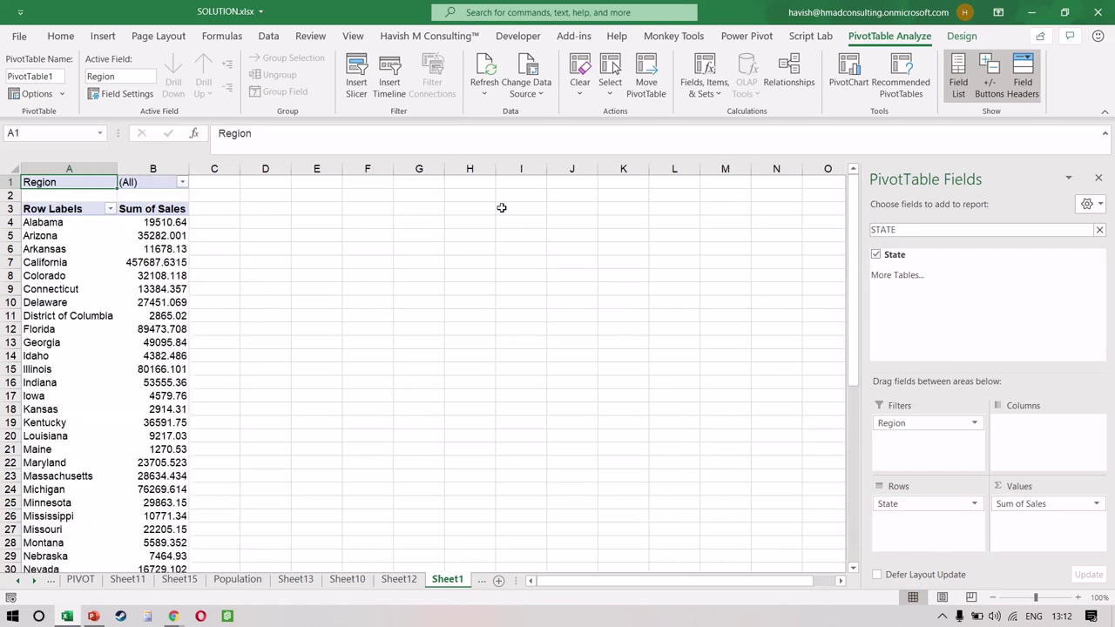
Generate separate report filter pages of the state sales PivotTable for each Region.
{"action": "left_click", "coordinate": [132, 249]}
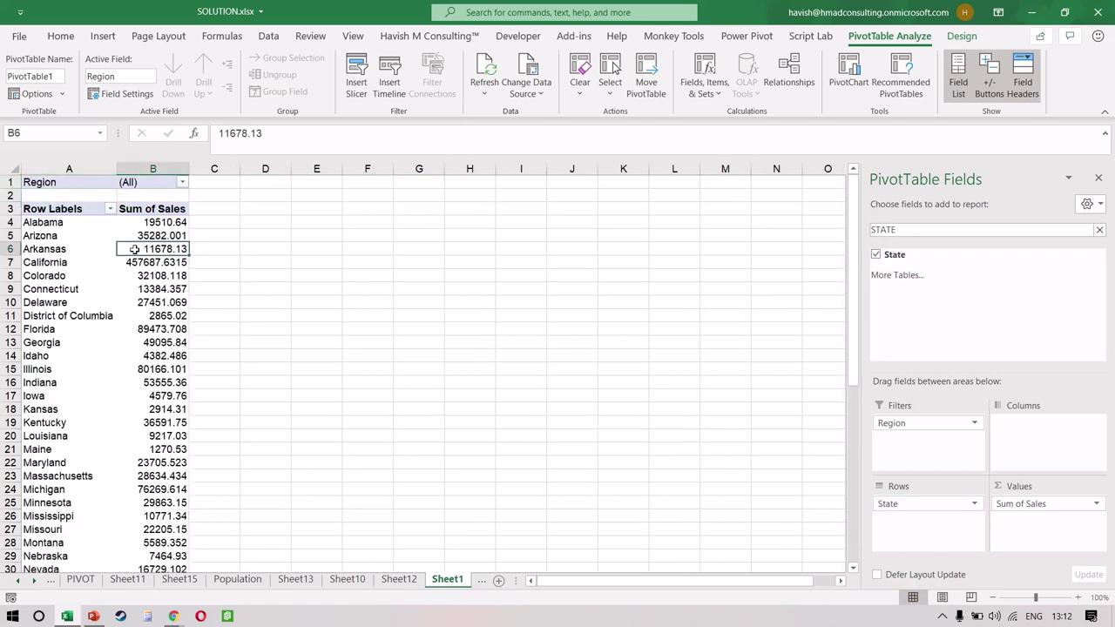
{"action": "left_click", "coordinate": [61, 94]}
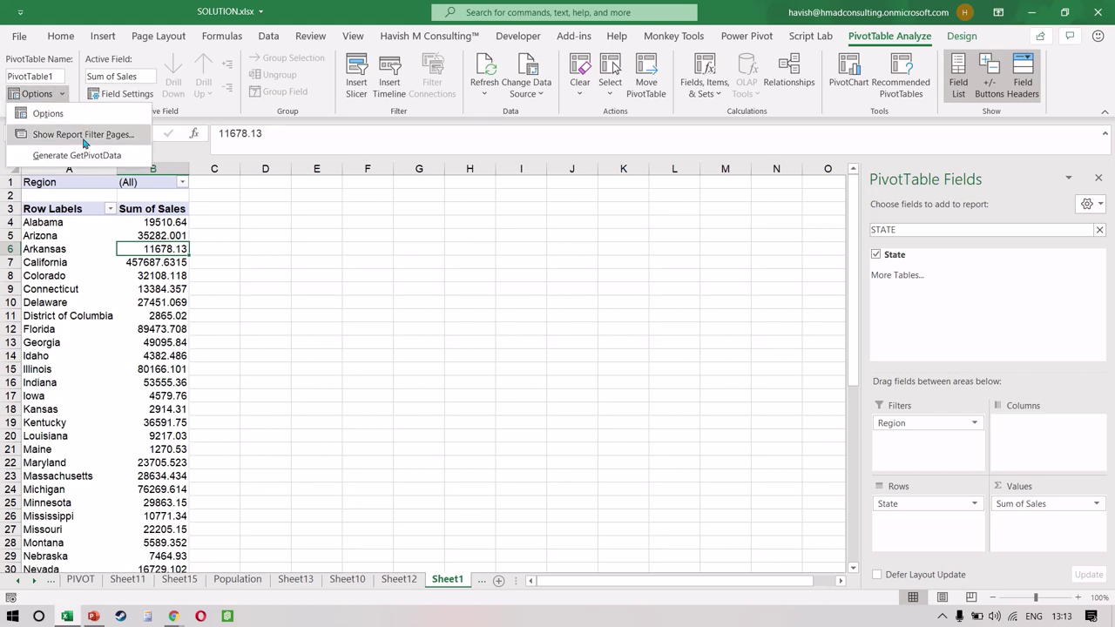
{"action": "left_click", "coordinate": [83, 135]}
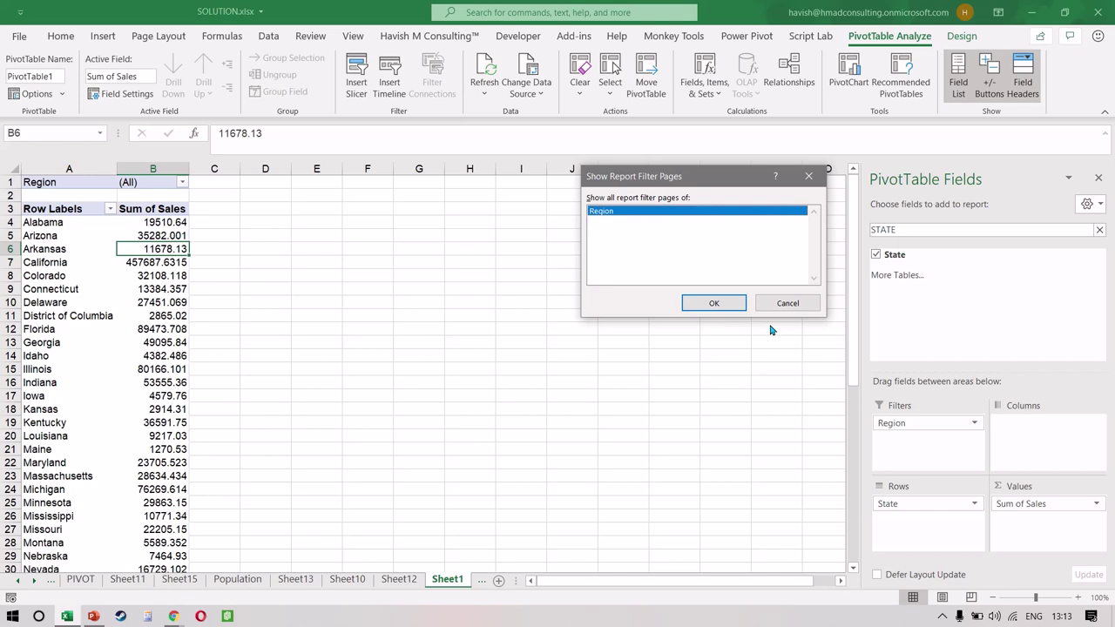
{"action": "left_click", "coordinate": [716, 304]}
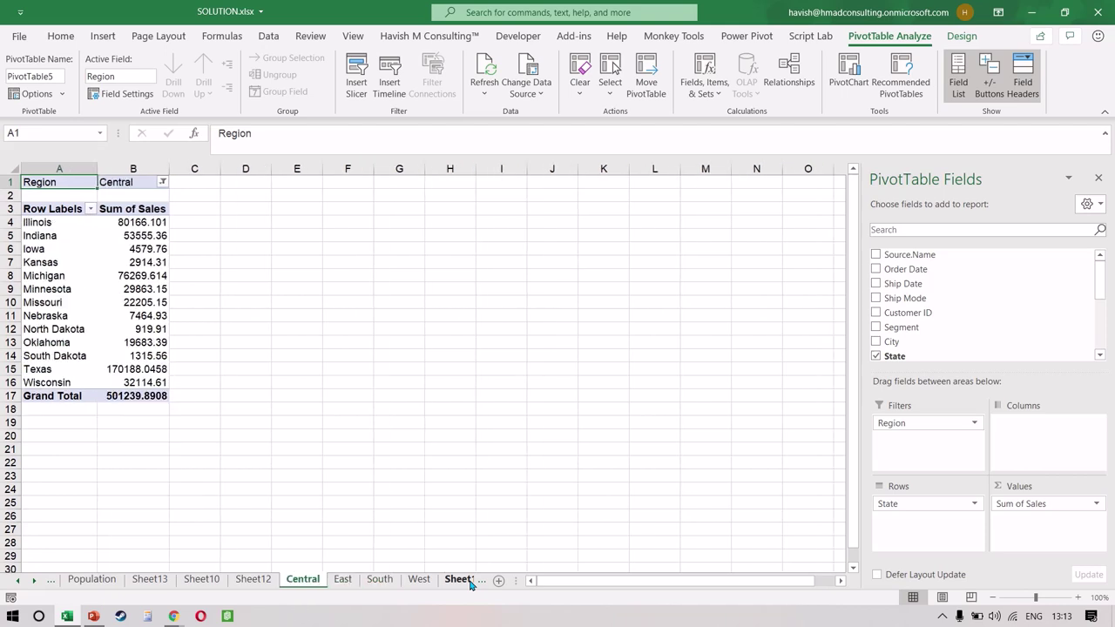
Look through the region sheets to compare the states and sales listed on each.
{"action": "key", "text": "ctrl+Page_Down"}
{"action": "key", "text": "ctrl+Page_Down"}
{"action": "key", "text": "ctrl+Page_Down"}
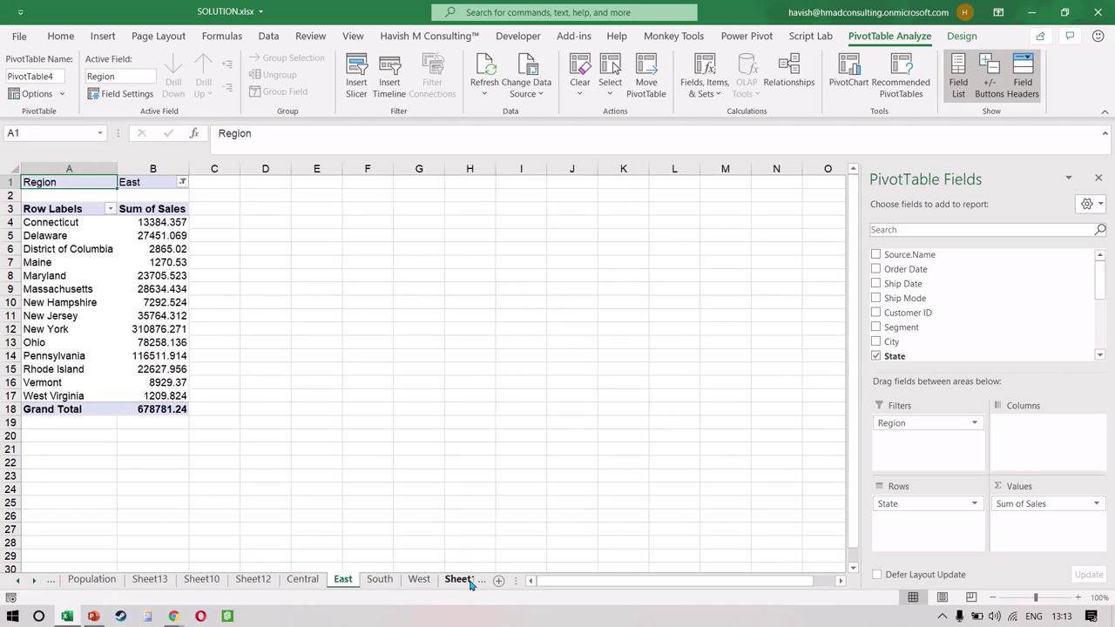
{"action": "key", "text": "ctrl+Page_Up"}
{"action": "key", "text": "ctrl+Page_Up"}
{"action": "key", "text": "ctrl+Page_Up"}
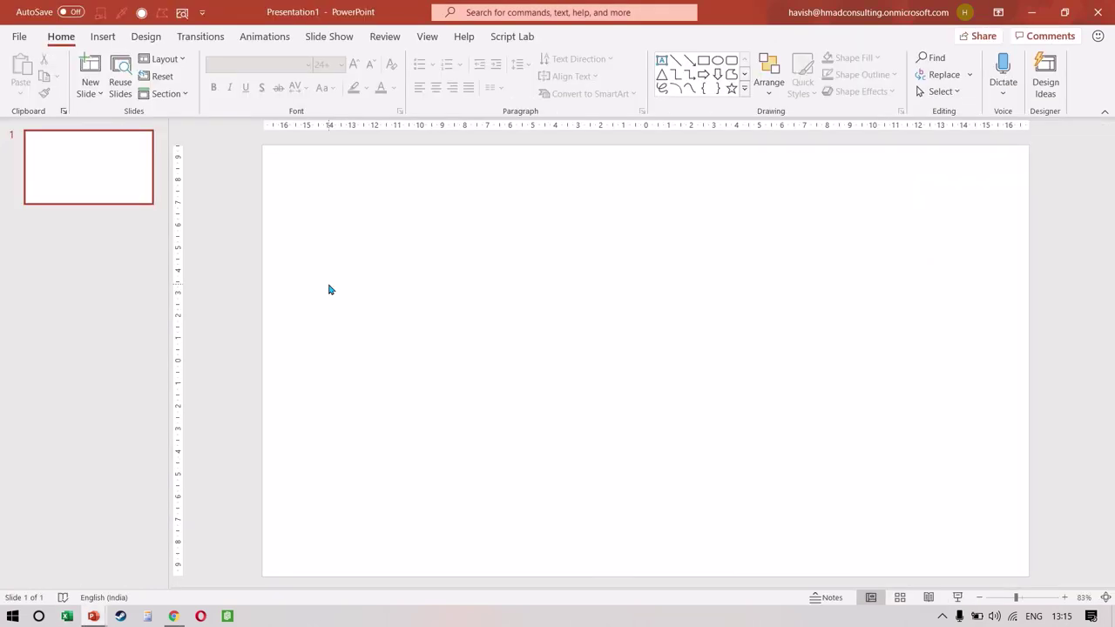
Search the installed apps for "POWER" and launch Power BI Desktop.
{"action": "key", "text": "super"}
{"action": "key", "text": "super"}
{"action": "key", "text": "super"}
{"action": "type", "text": "POWER"}
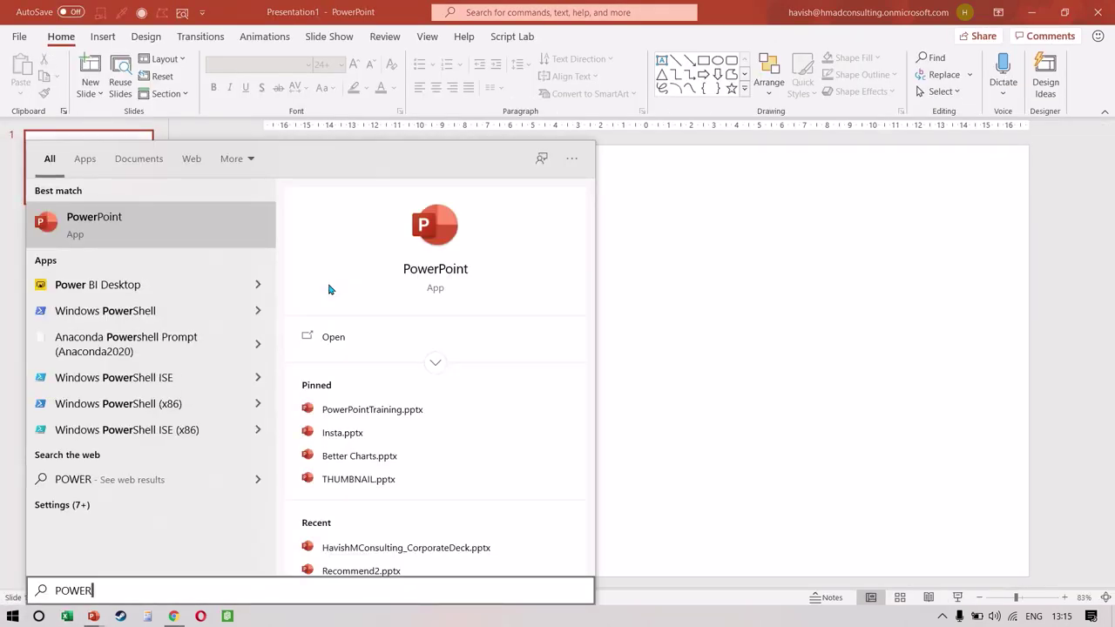
{"action": "key", "text": "Down"}
{"action": "key", "text": "Return"}
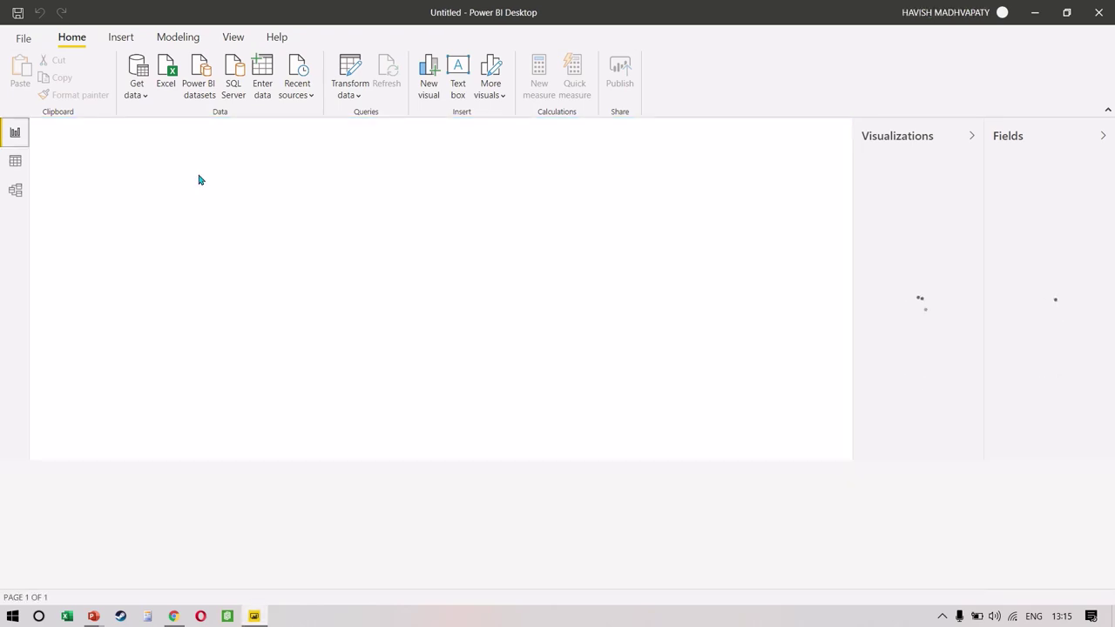
Import the Excel workbook's Power Query, Power Pivot and Power View contents into the new report and start the migration.
{"action": "left_click", "coordinate": [23, 42]}
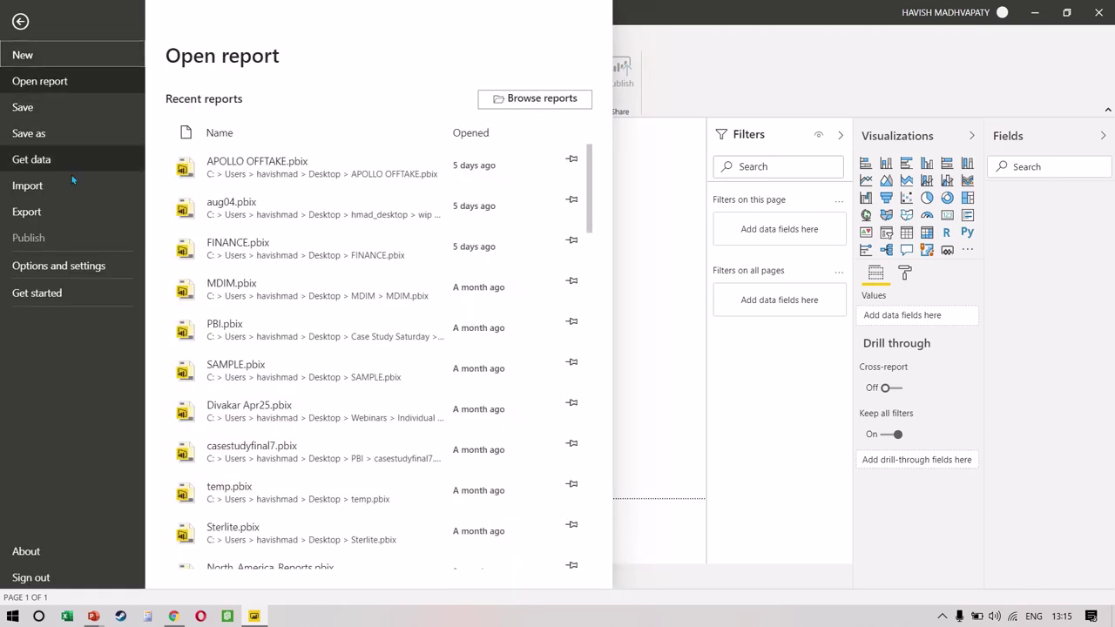
{"action": "left_click", "coordinate": [73, 185]}
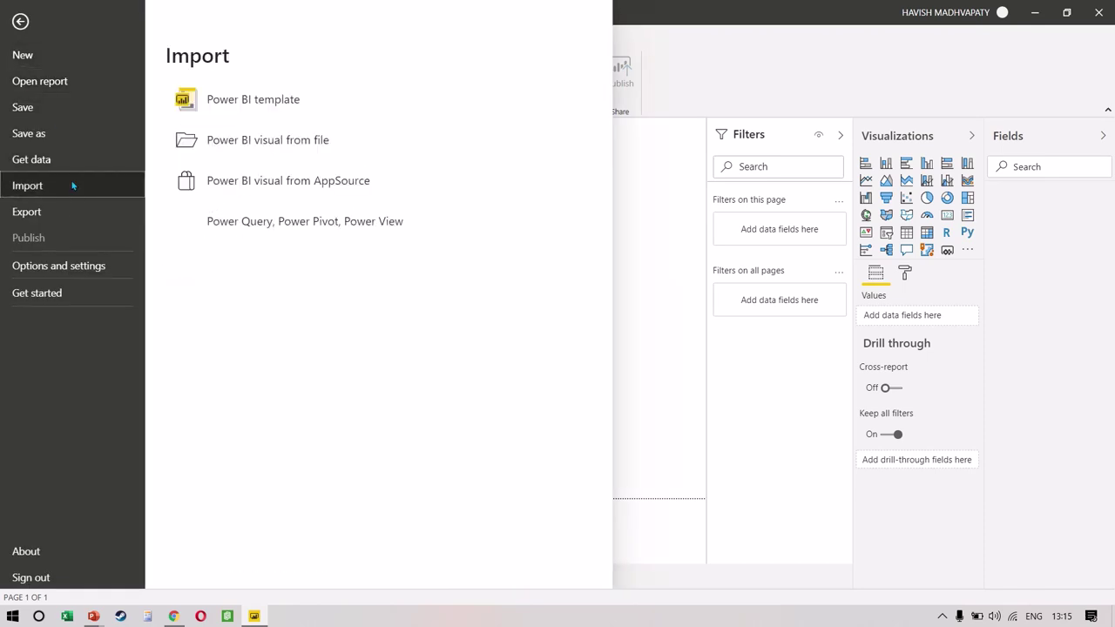
{"action": "left_click", "coordinate": [251, 223]}
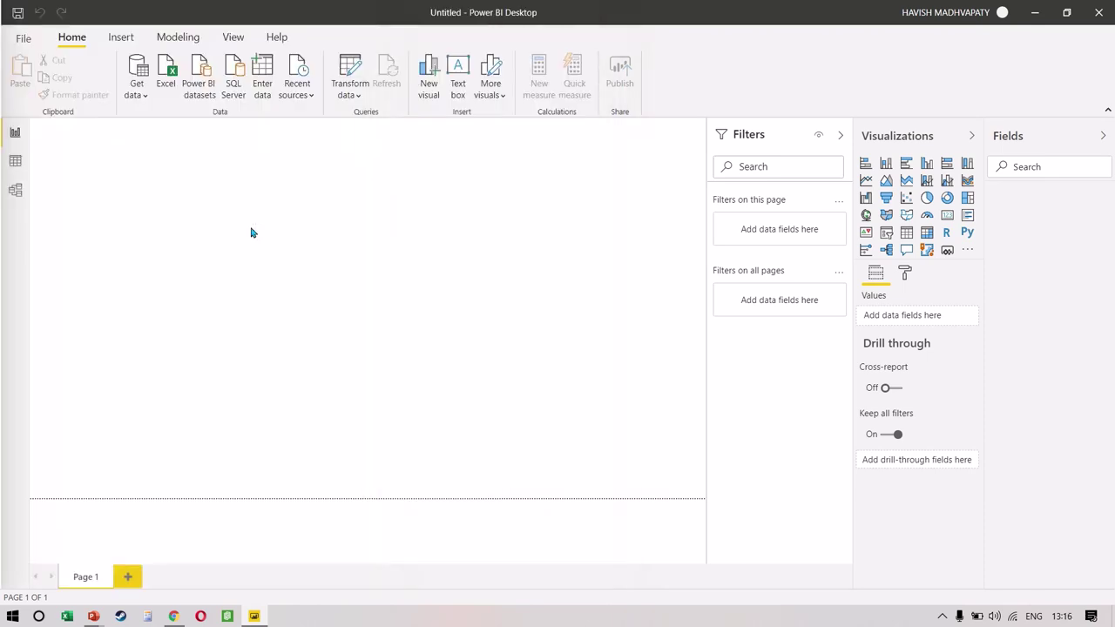
{"action": "double_click", "coordinate": [487, 209]}
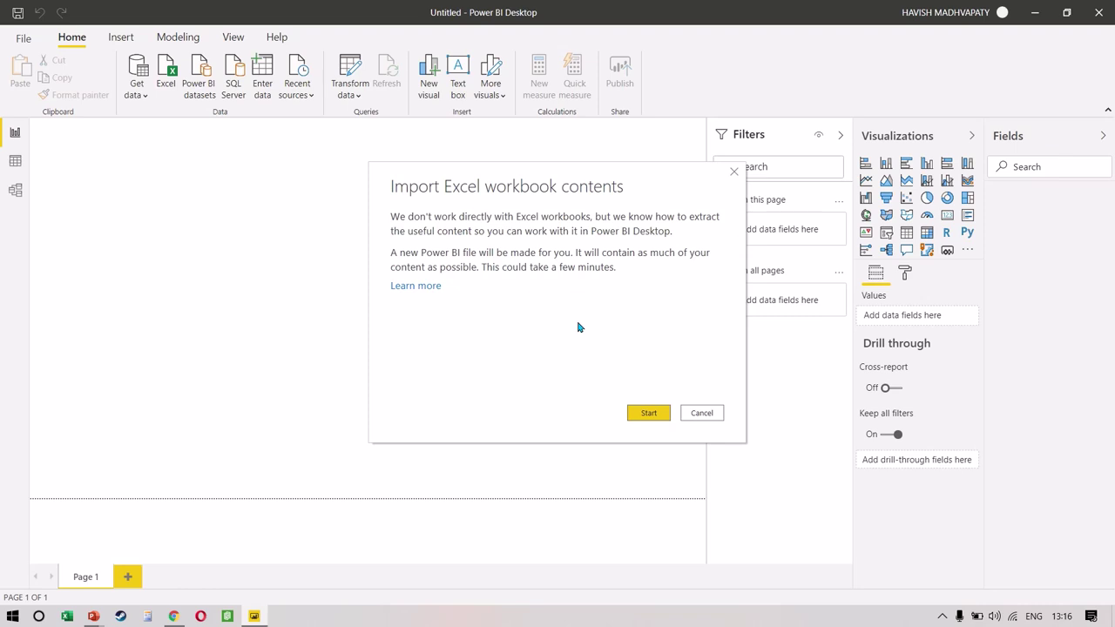
{"action": "left_click", "coordinate": [649, 413]}
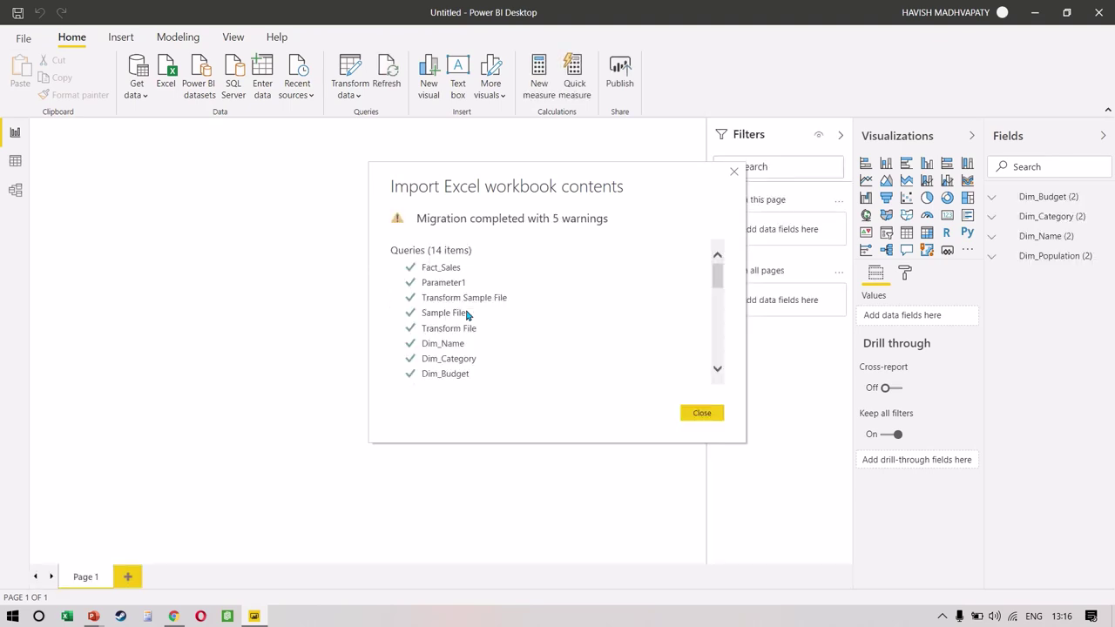
Review the migration results for the queries, data model tables and measures, including Fact_Sales, and close the summary.
{"action": "scroll", "coordinate": [551, 327], "scroll_direction": "down", "scroll_amount": 6}
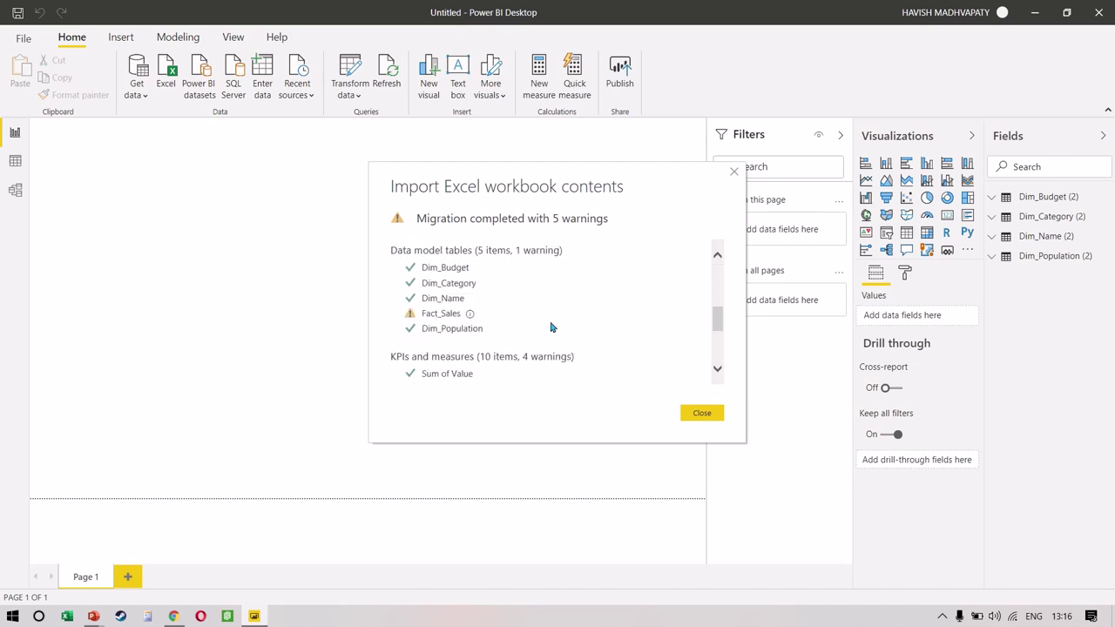
{"action": "mouse_move", "coordinate": [470, 300]}
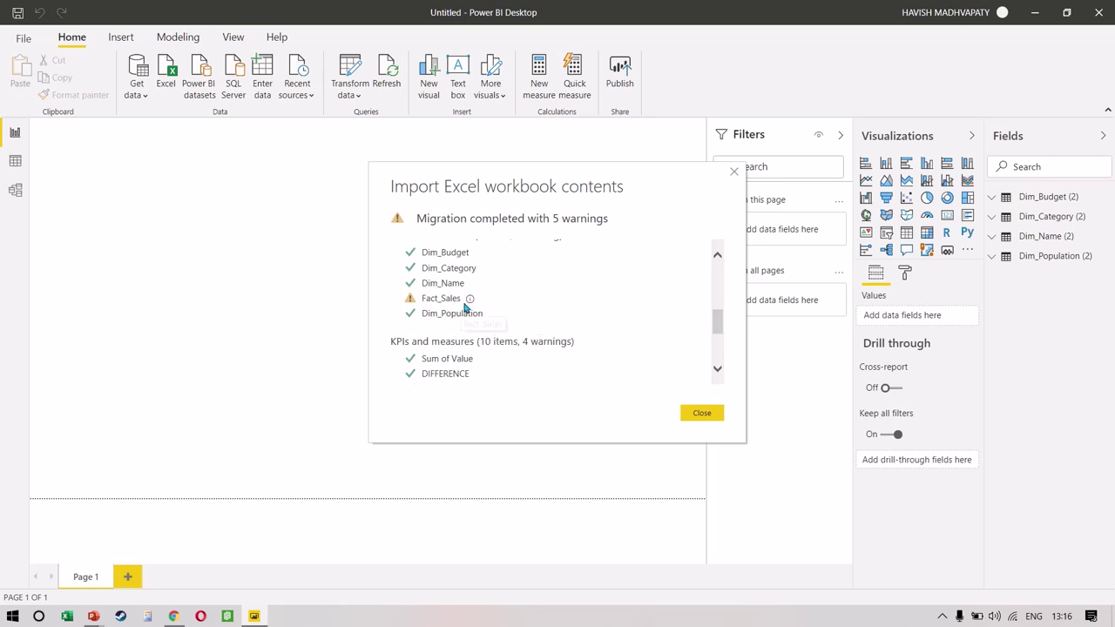
{"action": "scroll", "coordinate": [471, 302], "scroll_direction": "down", "scroll_amount": 5}
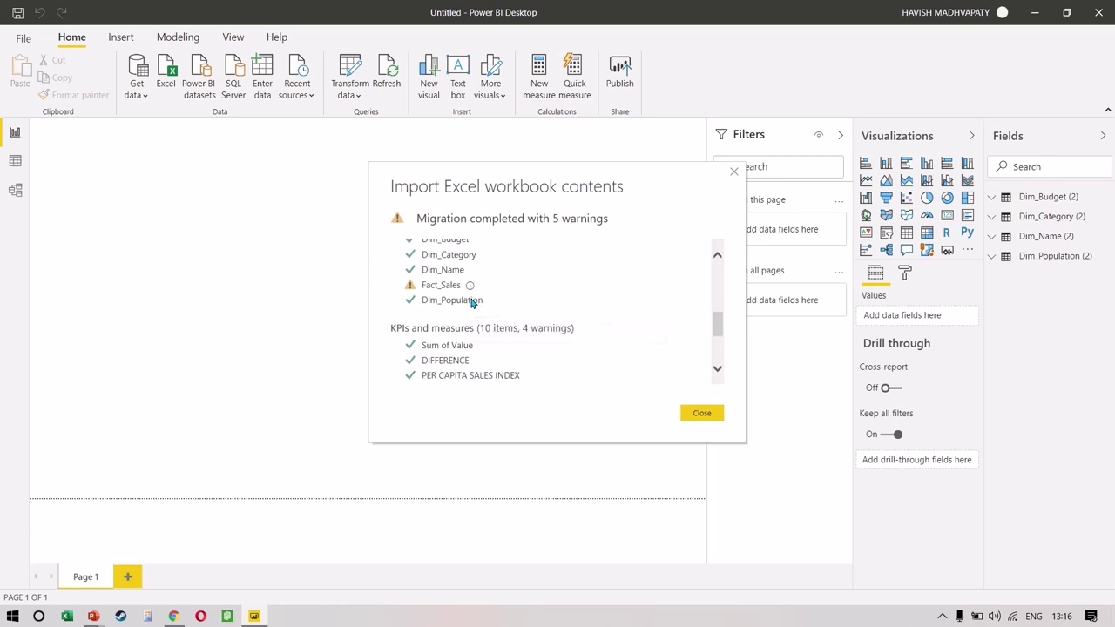
{"action": "scroll", "coordinate": [471, 301], "scroll_direction": "up", "scroll_amount": 5}
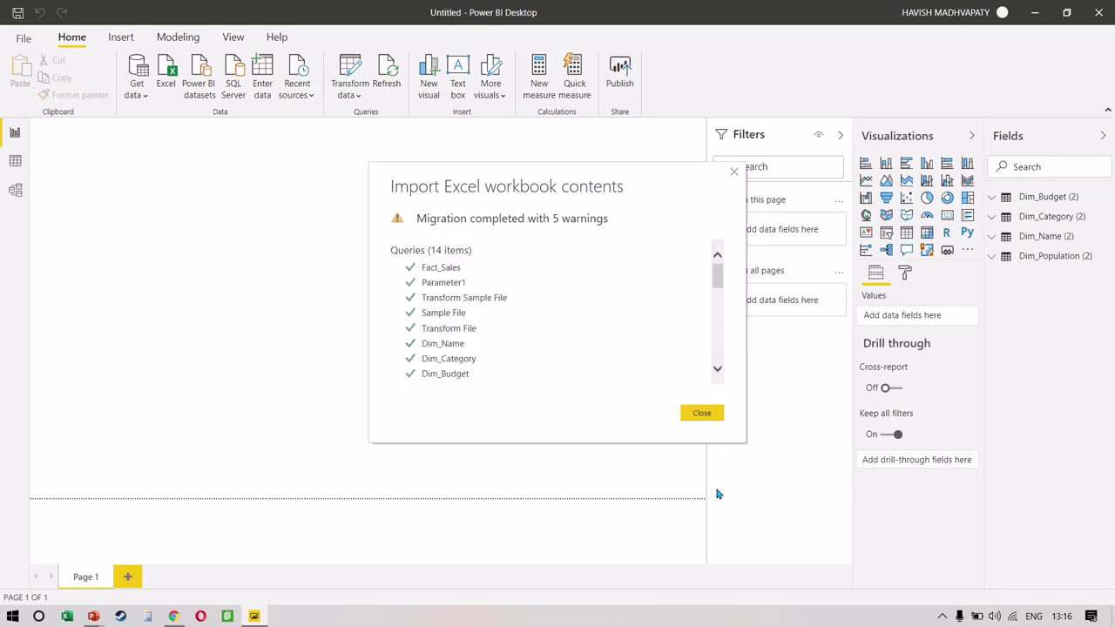
{"action": "left_click", "coordinate": [706, 415]}
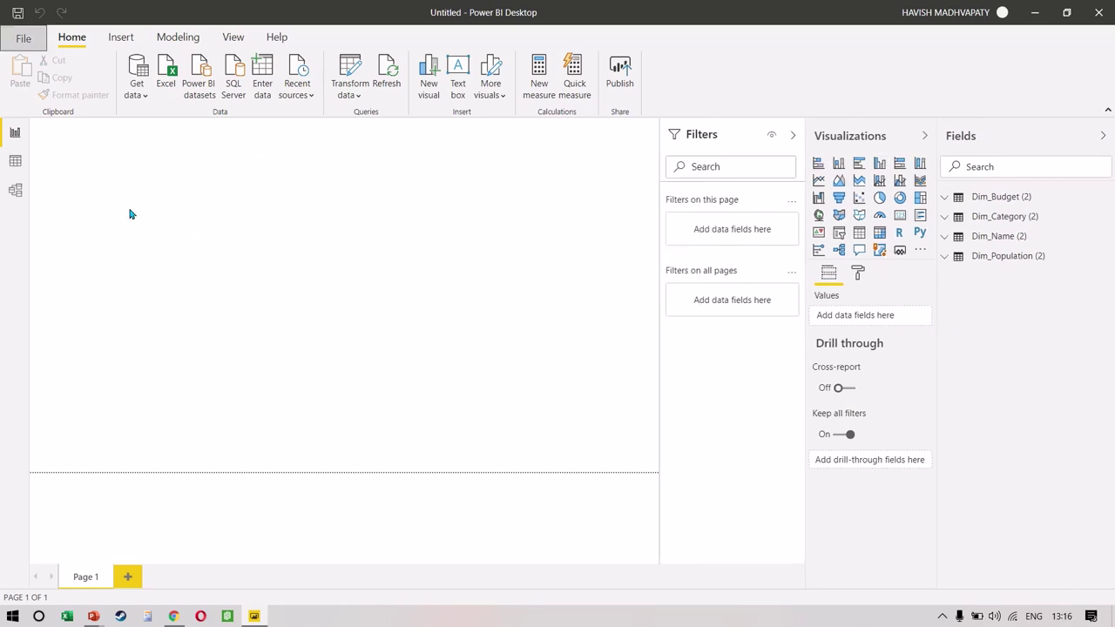
Examine the imported tables in the model diagram and expand each one's fields, including the PER CAPITA SALES INDEX measure.
{"action": "left_click", "coordinate": [15, 197]}
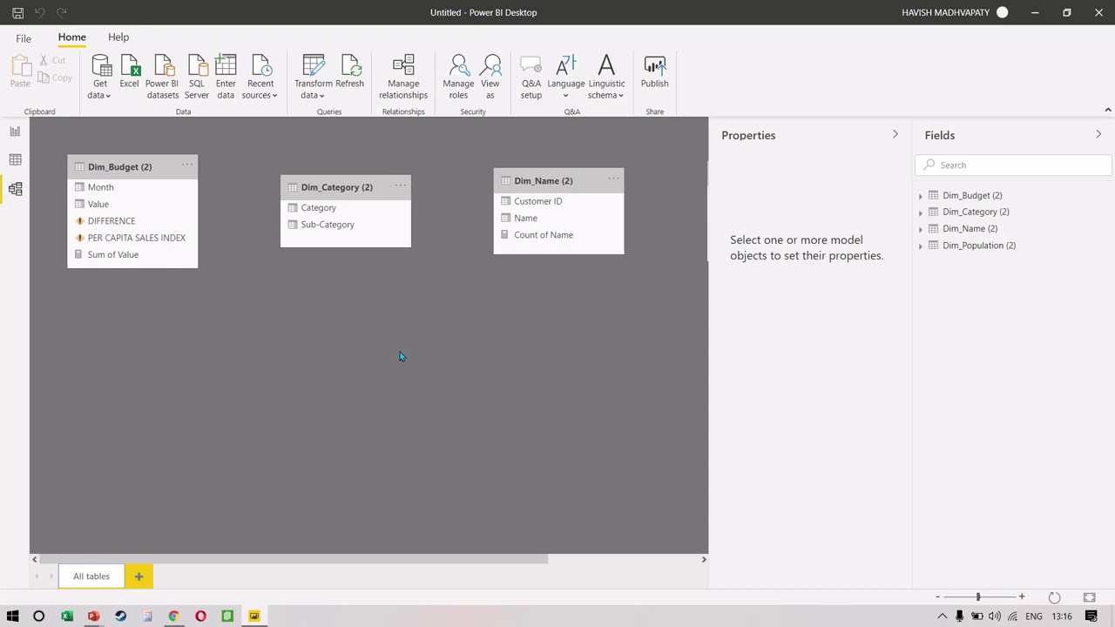
{"action": "scroll", "coordinate": [489, 313], "scroll_direction": "right", "scroll_amount": 3}
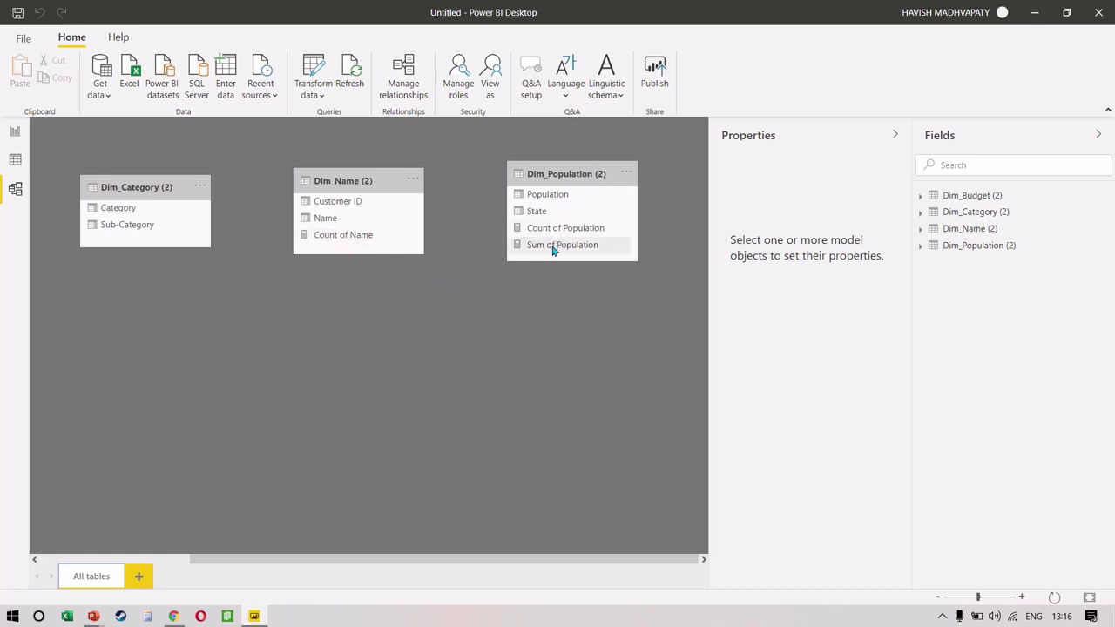
{"action": "scroll", "coordinate": [201, 282], "scroll_direction": "left", "scroll_amount": 3}
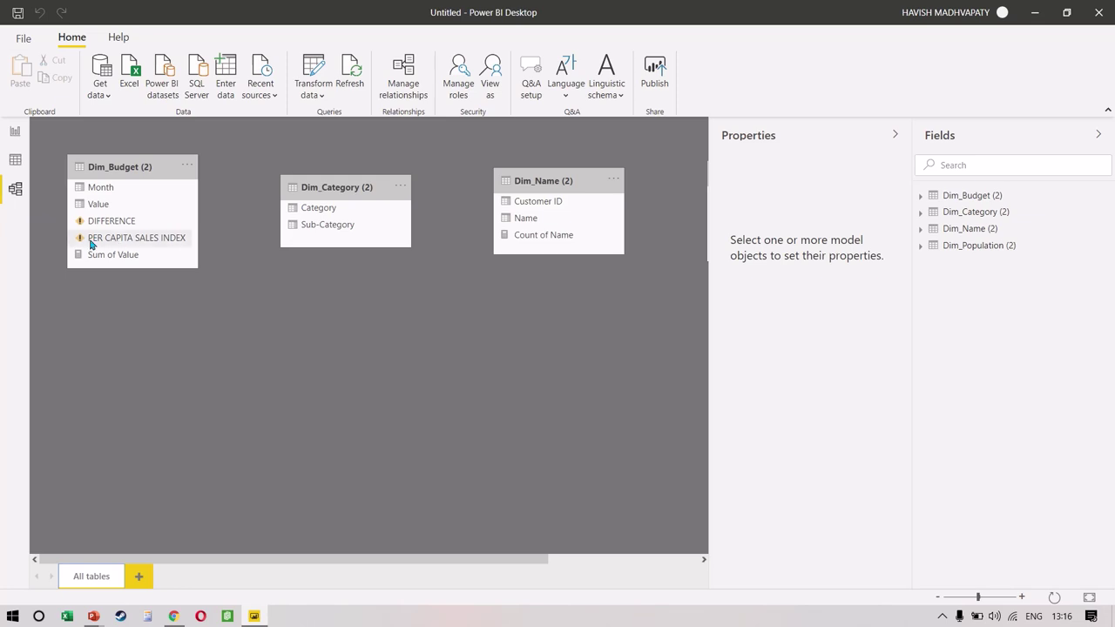
{"action": "left_click", "coordinate": [895, 135]}
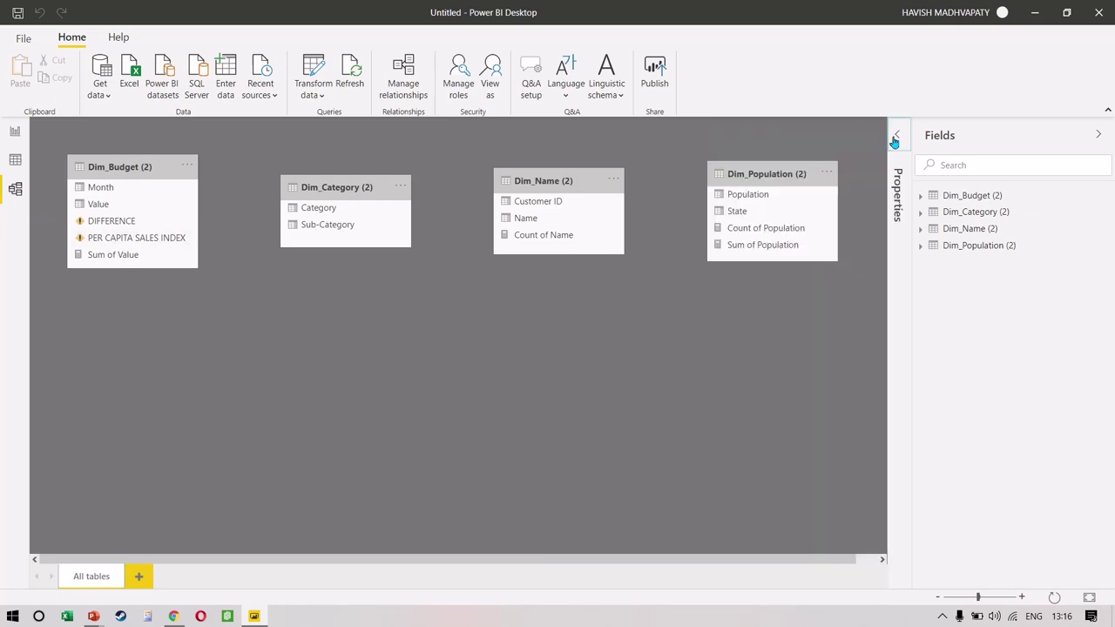
{"action": "left_click", "coordinate": [919, 196]}
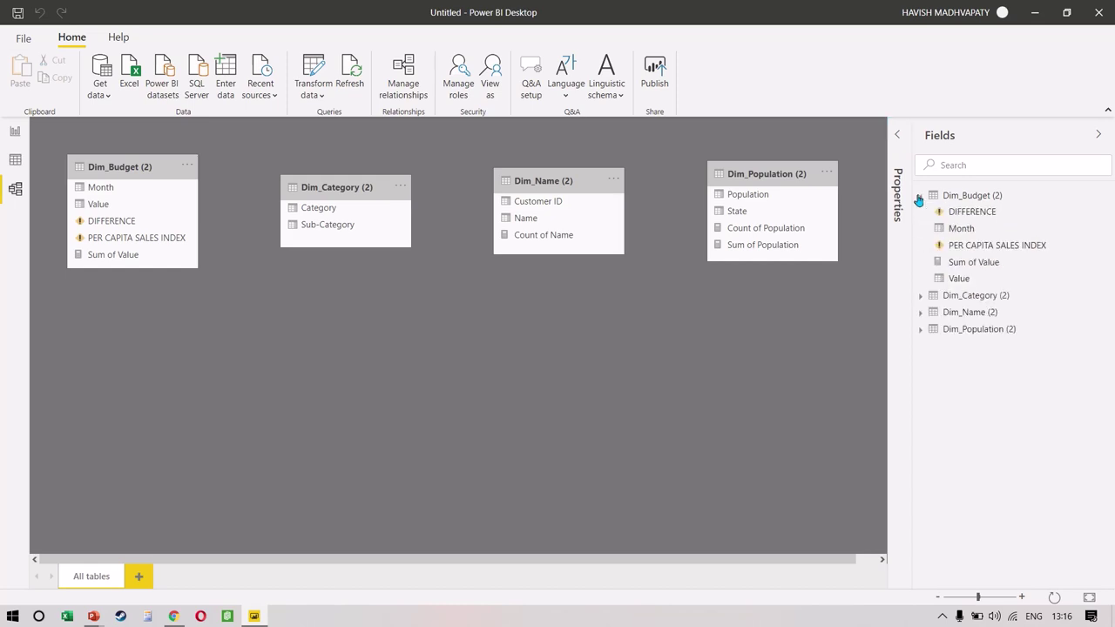
{"action": "left_click", "coordinate": [921, 298]}
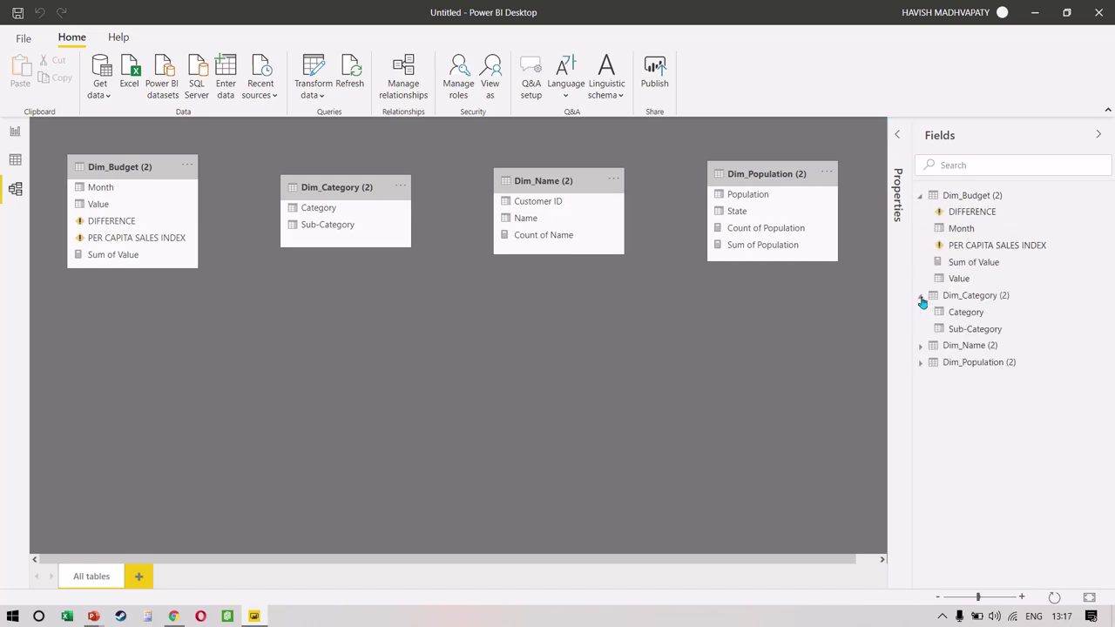
{"action": "left_click", "coordinate": [922, 347]}
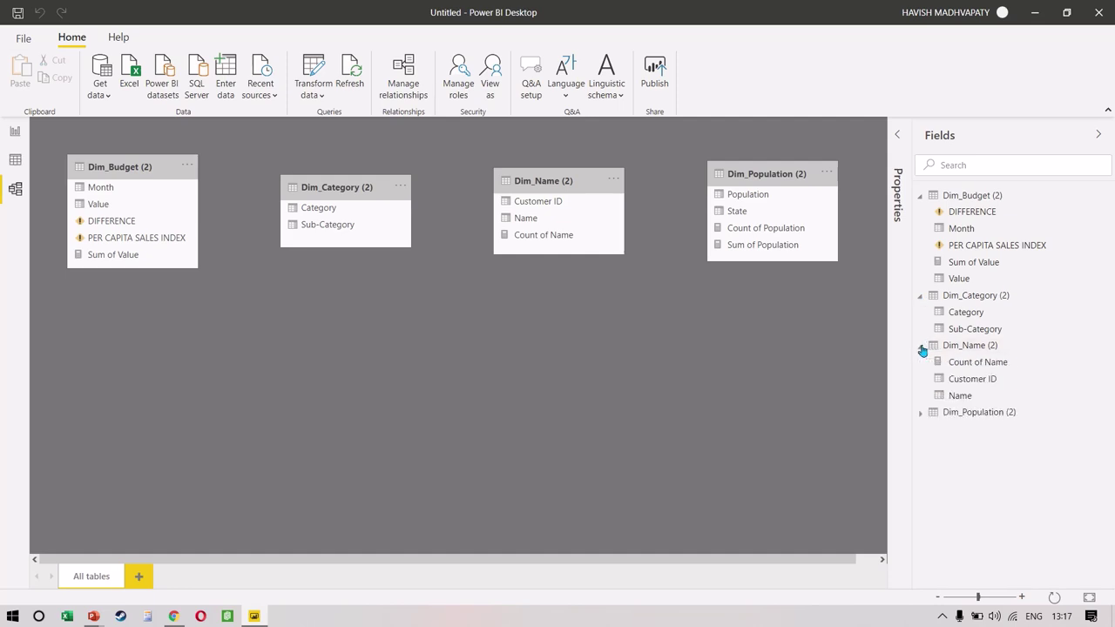
{"action": "left_click", "coordinate": [920, 419]}
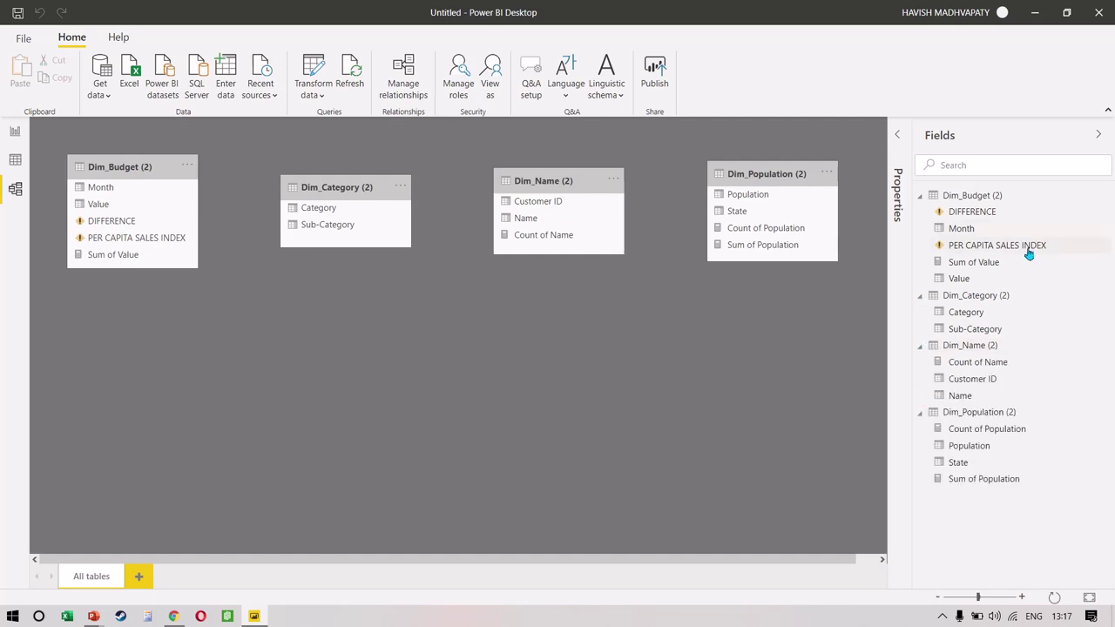
{"action": "left_click", "coordinate": [1029, 252]}
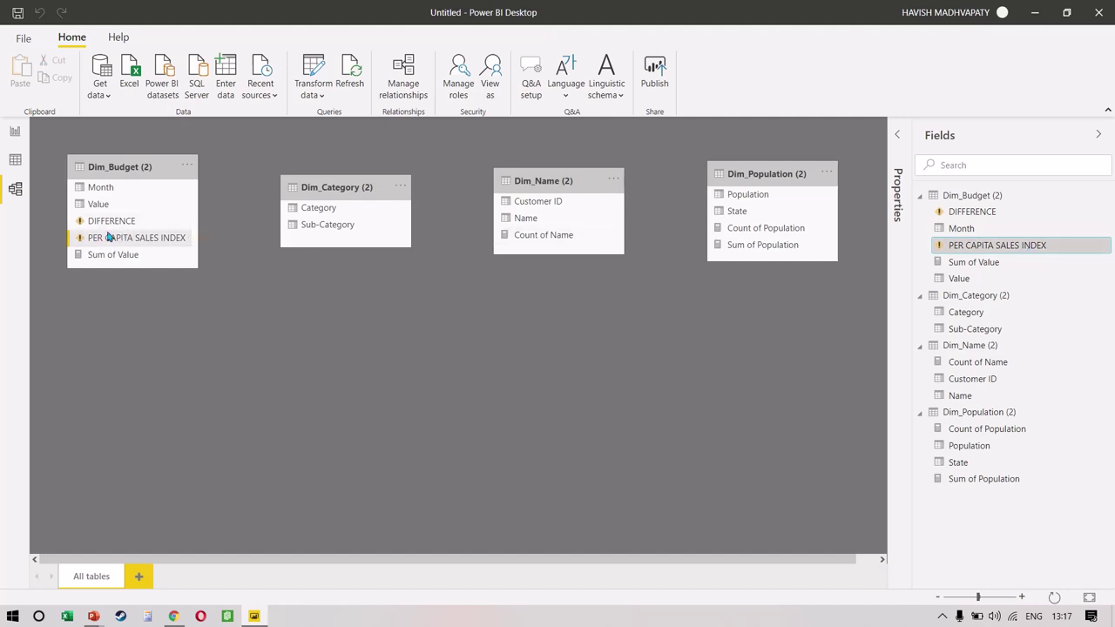
Return to the report view and open the Power Query Editor on the imported queries.
{"action": "left_click", "coordinate": [11, 132]}
{"action": "left_click", "coordinate": [344, 82]}
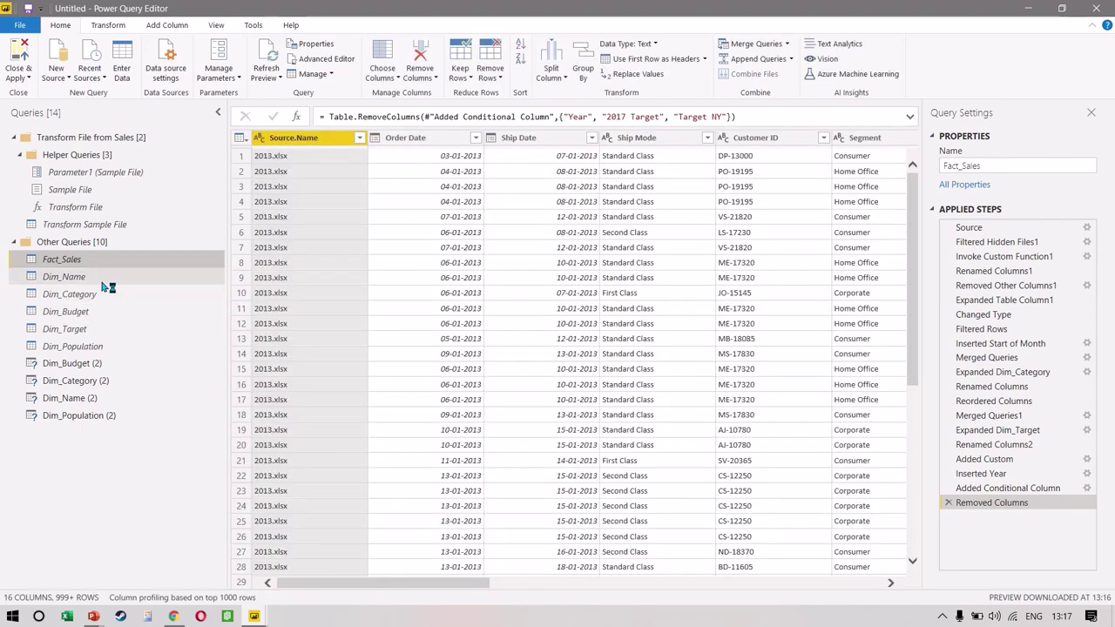
{"action": "left_click", "coordinate": [112, 280]}
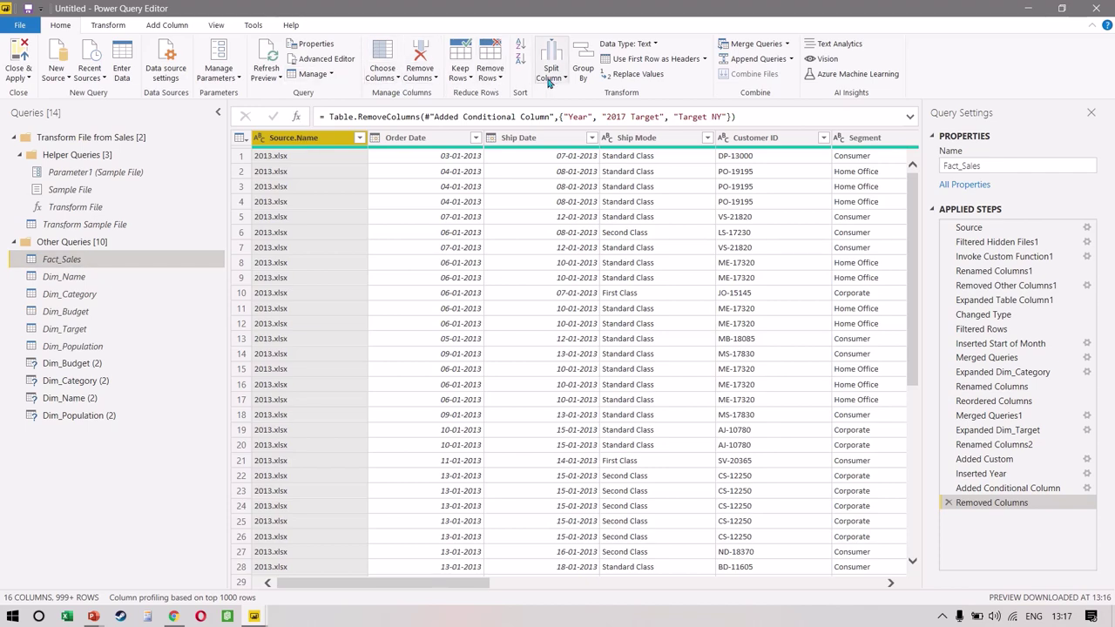
Count the values in the Source.Name column of Fact_Sales and remove the added count step.
{"action": "left_click", "coordinate": [109, 25]}
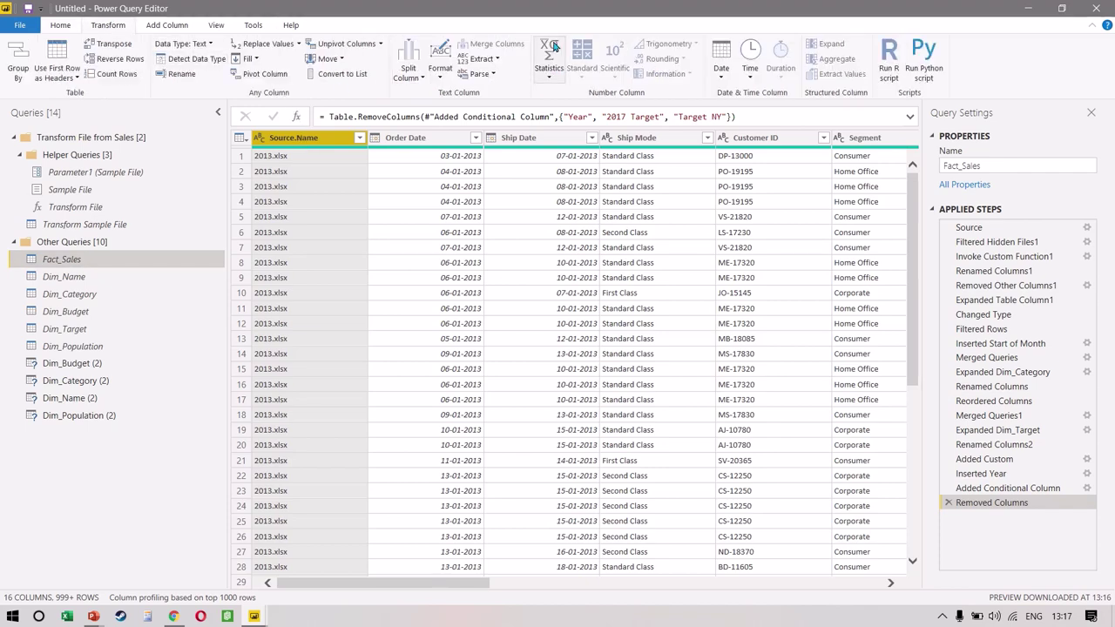
{"action": "left_click", "coordinate": [550, 70]}
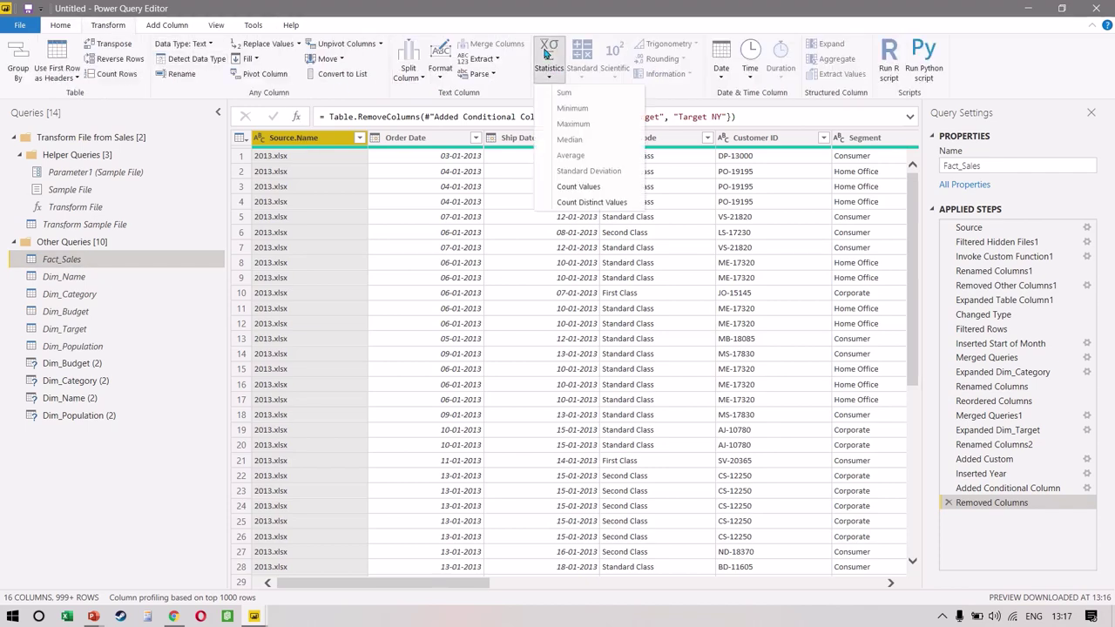
{"action": "left_click", "coordinate": [579, 187]}
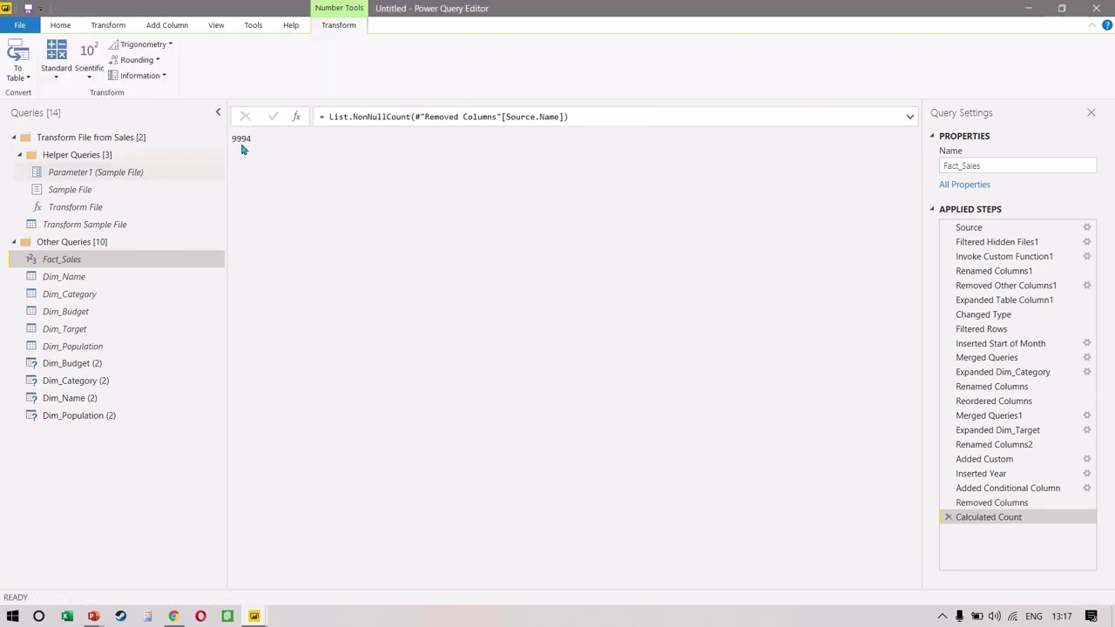
{"action": "left_click", "coordinate": [949, 517]}
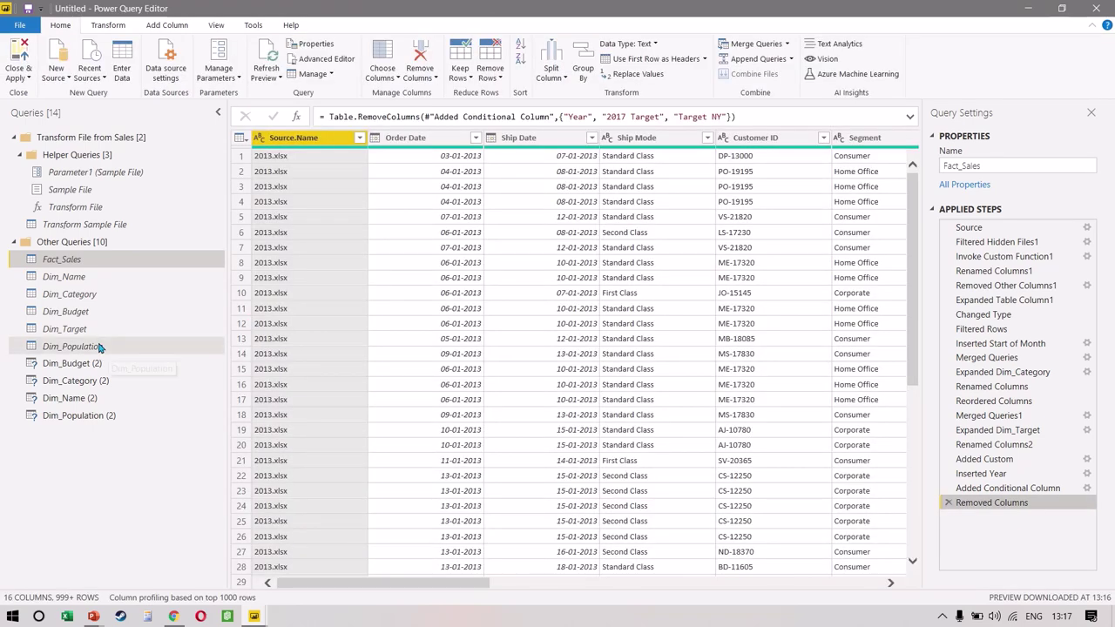
Inspect the data in the Dim_Budget, Dim_Category, Dim_Name and Dim_Population duplicate queries, and close the query editor with changes applied.
{"action": "left_click", "coordinate": [90, 368]}
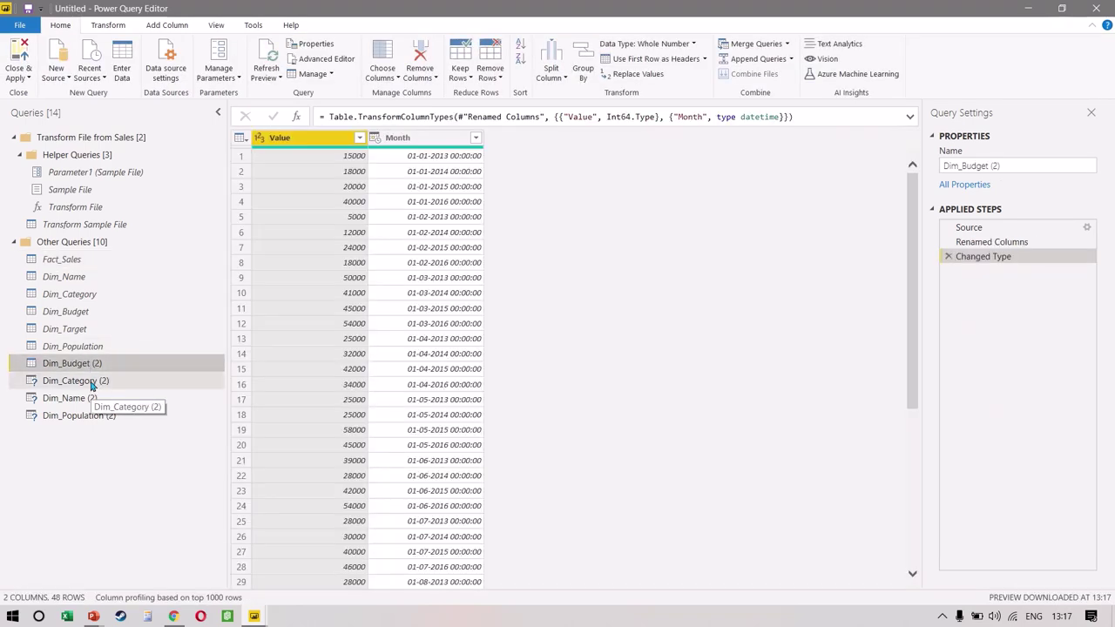
{"action": "left_click", "coordinate": [90, 381]}
{"action": "left_click", "coordinate": [94, 398]}
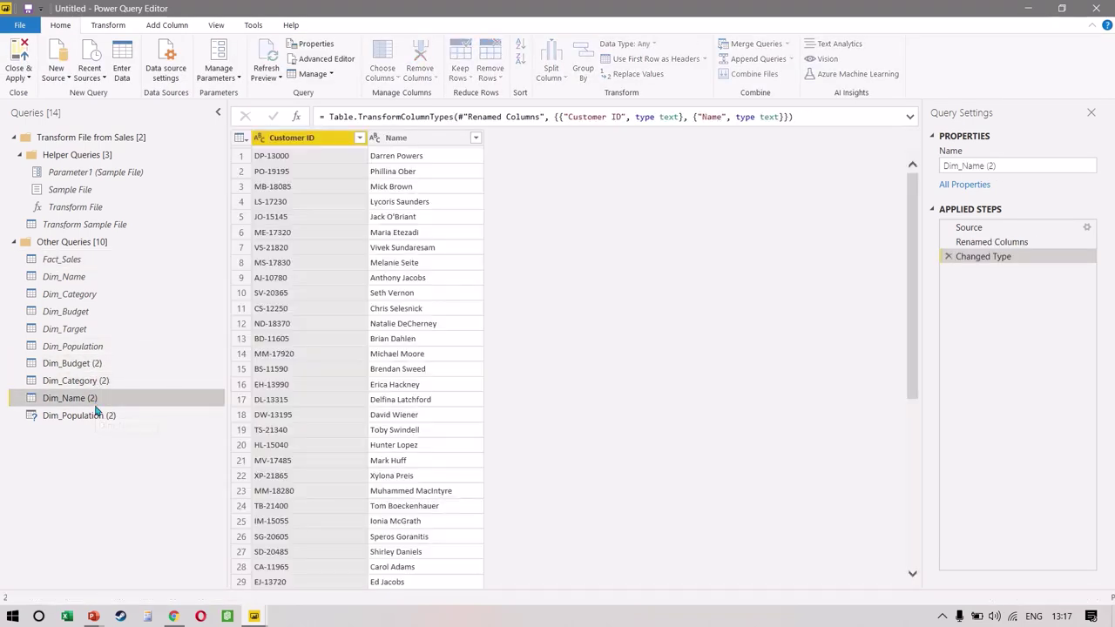
{"action": "left_click", "coordinate": [97, 416]}
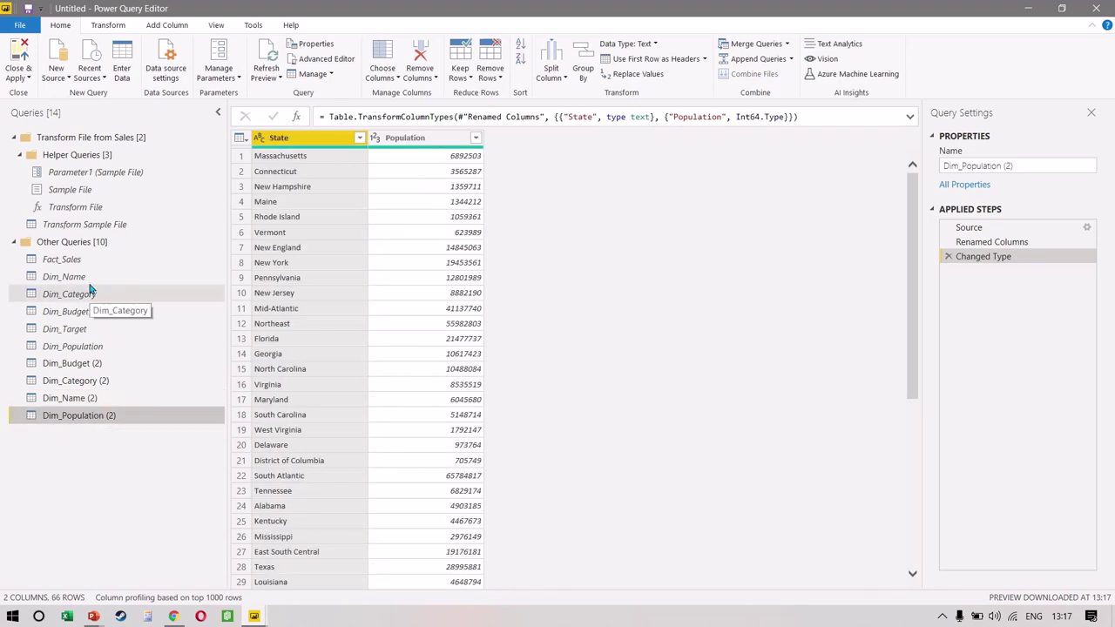
{"action": "left_click", "coordinate": [89, 279]}
{"action": "left_click", "coordinate": [120, 363]}
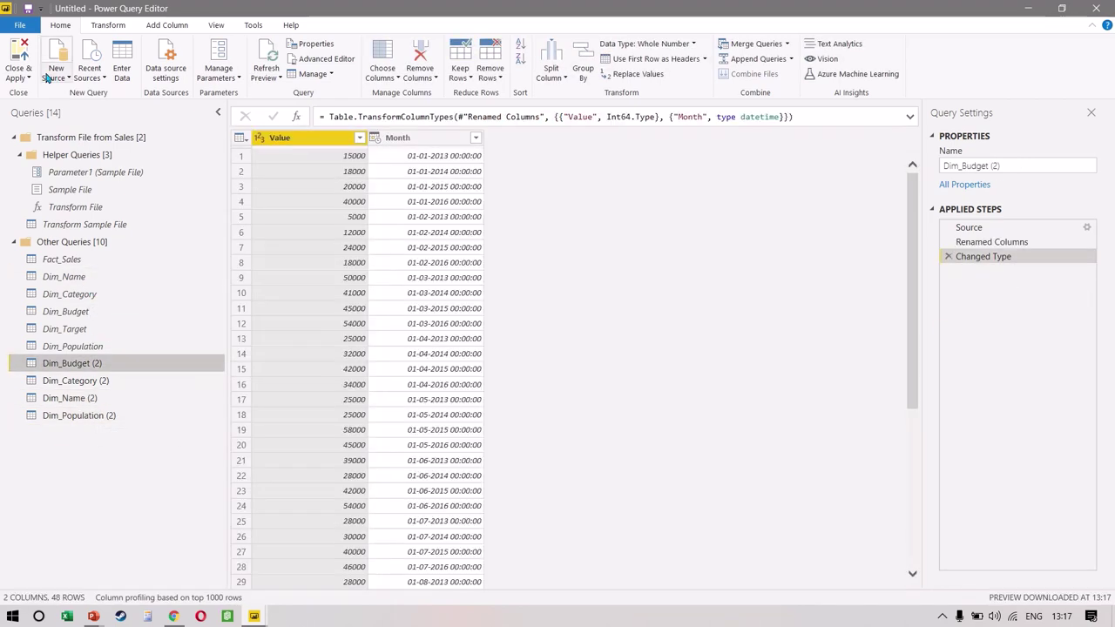
{"action": "left_click", "coordinate": [19, 52]}
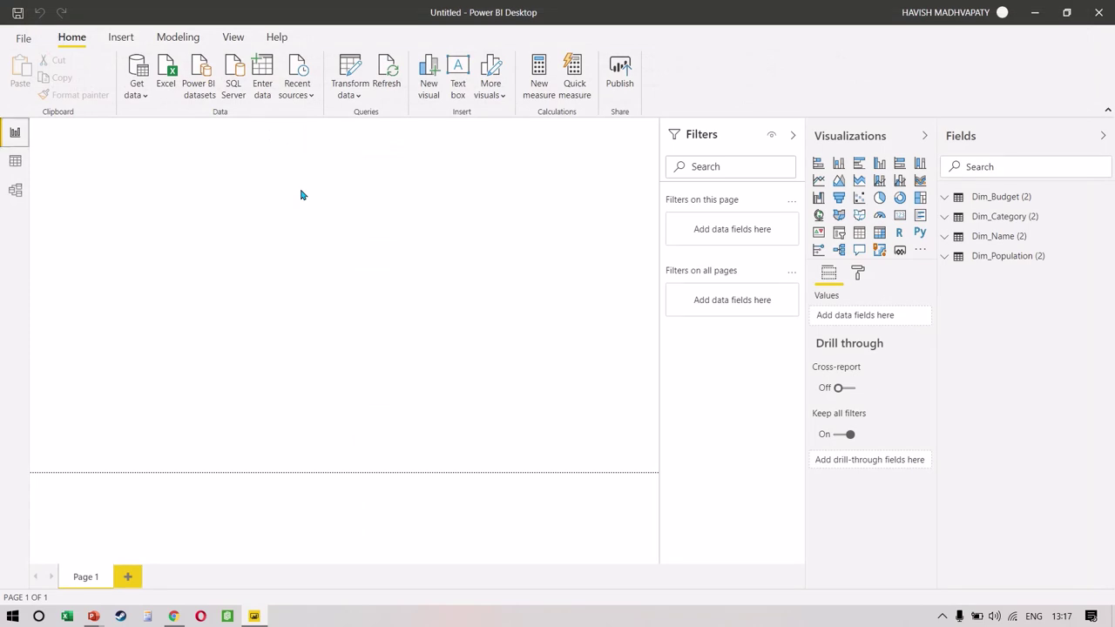
Check the model diagram for all imported tables and any relationships between them.
{"action": "left_click", "coordinate": [23, 197]}
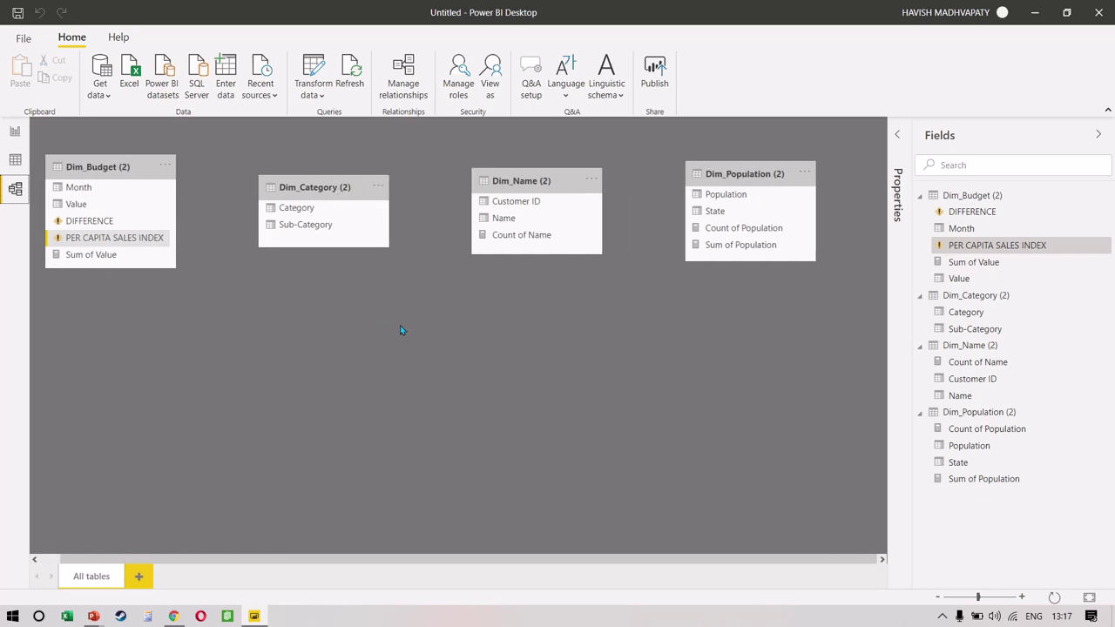
{"action": "scroll", "coordinate": [400, 329], "scroll_direction": "down", "scroll_amount": 3}
{"action": "scroll", "coordinate": [400, 330], "scroll_direction": "up", "scroll_amount": 3}
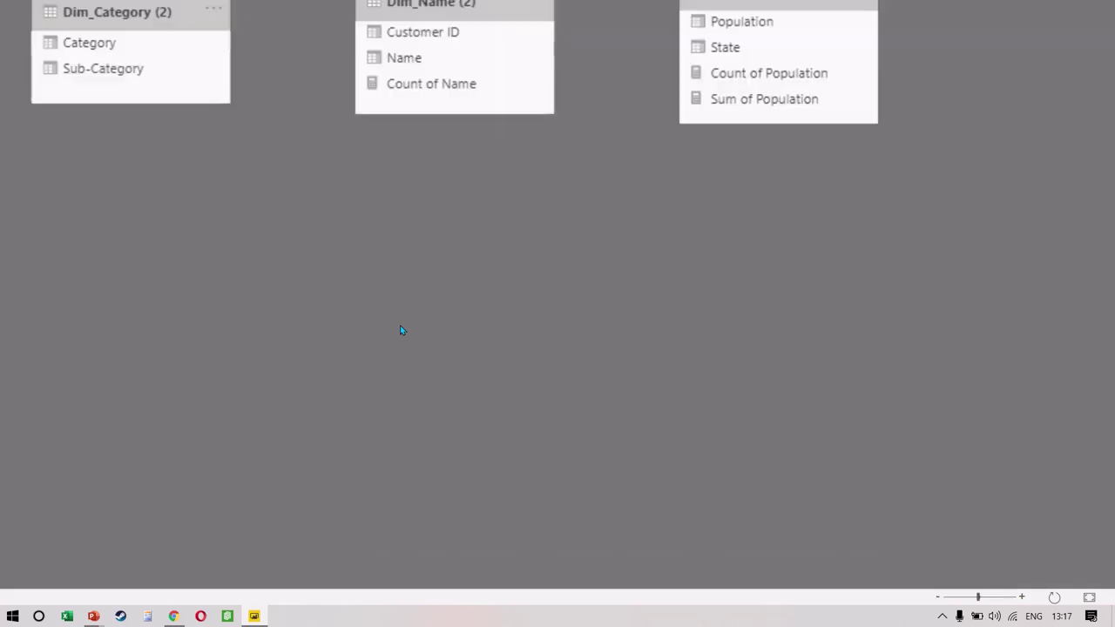
{"action": "scroll", "coordinate": [400, 330], "scroll_direction": "down", "scroll_amount": 3}
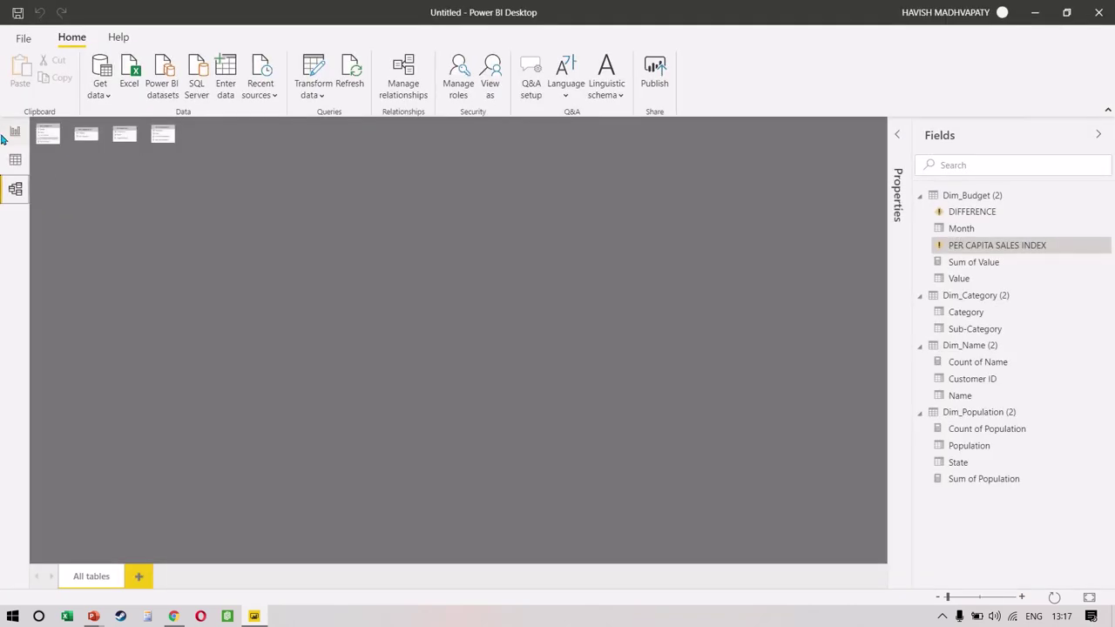
Reopen the Power Query Editor and review the Dim_Population (2), Dim_Name (2), Dim_Category (2) and Dim_Budget (2) queries.
{"action": "left_click", "coordinate": [321, 67]}
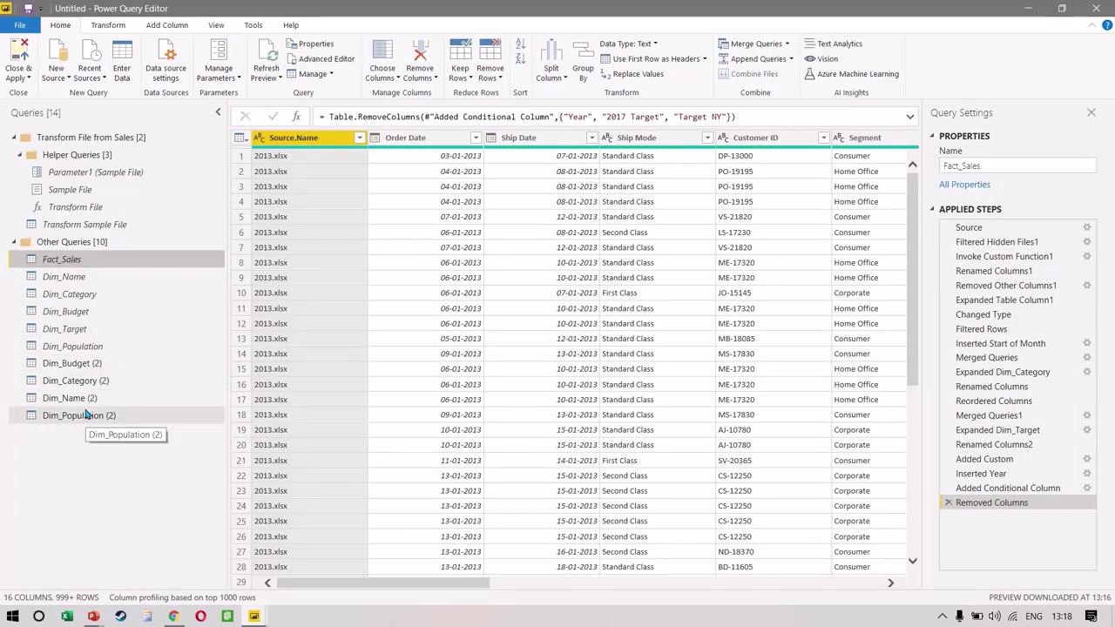
{"action": "left_click", "coordinate": [87, 416]}
{"action": "left_click", "coordinate": [86, 399]}
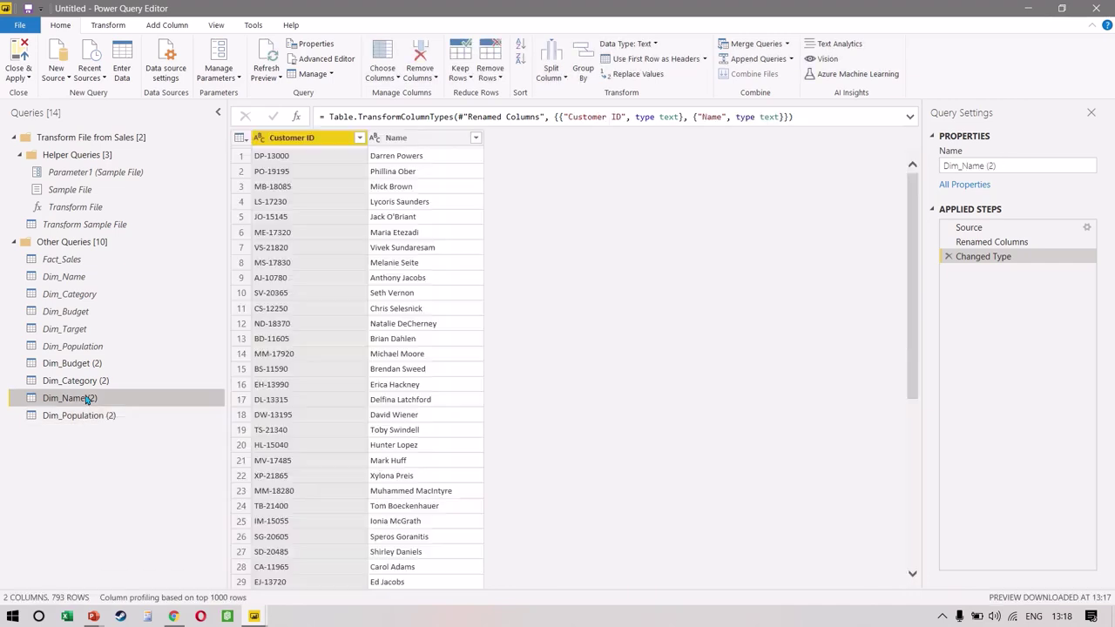
{"action": "left_click", "coordinate": [77, 380]}
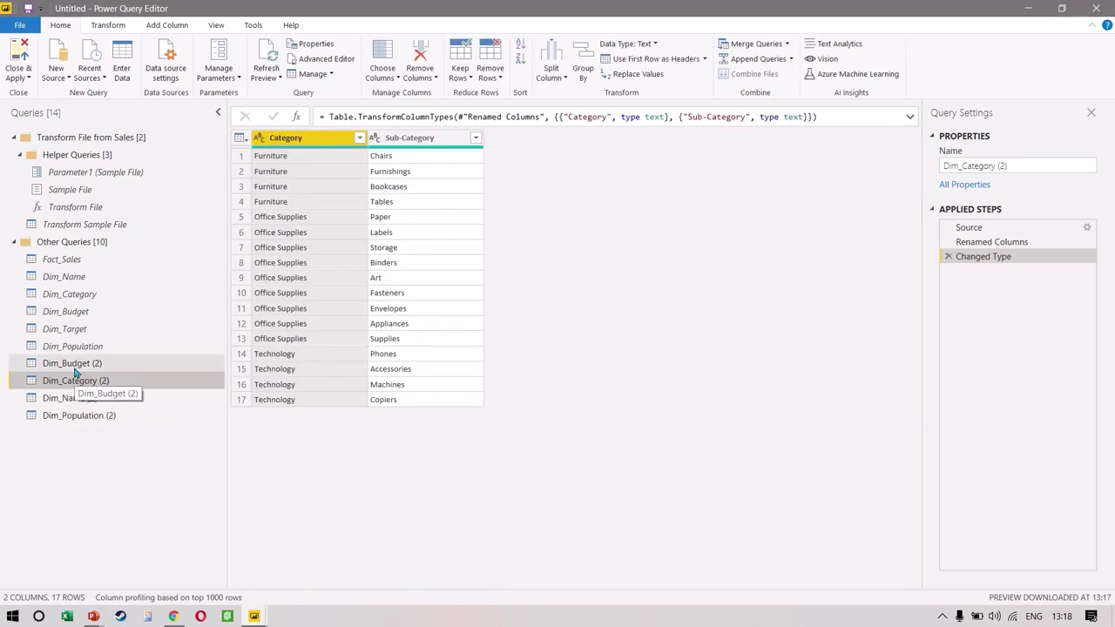
{"action": "left_click", "coordinate": [74, 366]}
Change the Month column of Dim_Budget (2) to the Date type, replacing the current type conversion.
{"action": "left_click", "coordinate": [420, 144]}
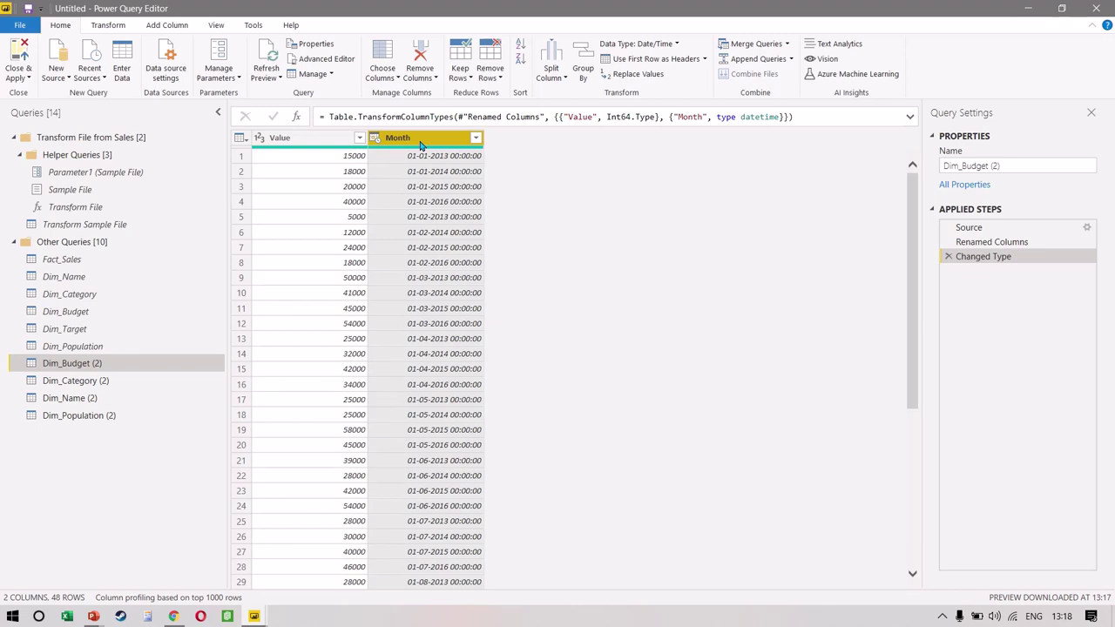
{"action": "left_click", "coordinate": [376, 138]}
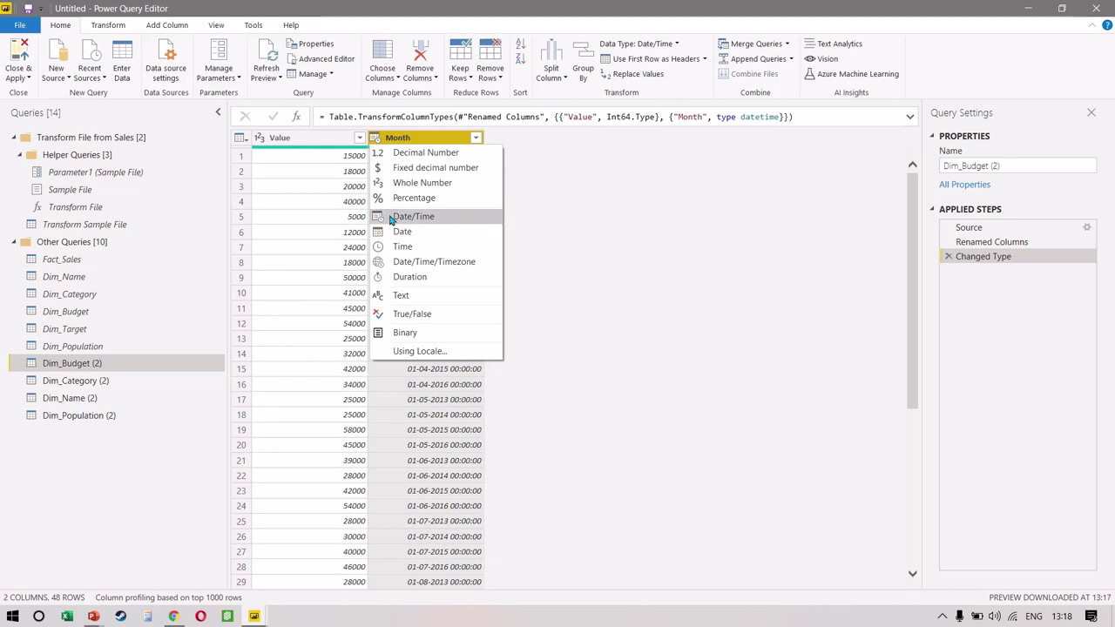
{"action": "left_click", "coordinate": [392, 236]}
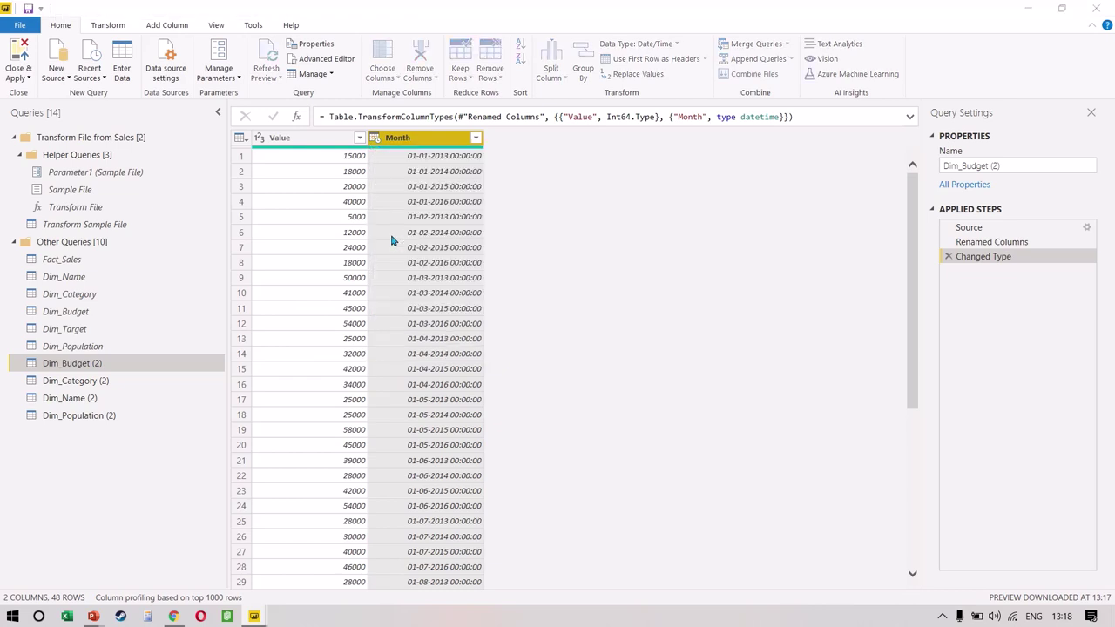
{"action": "left_click", "coordinate": [532, 345]}
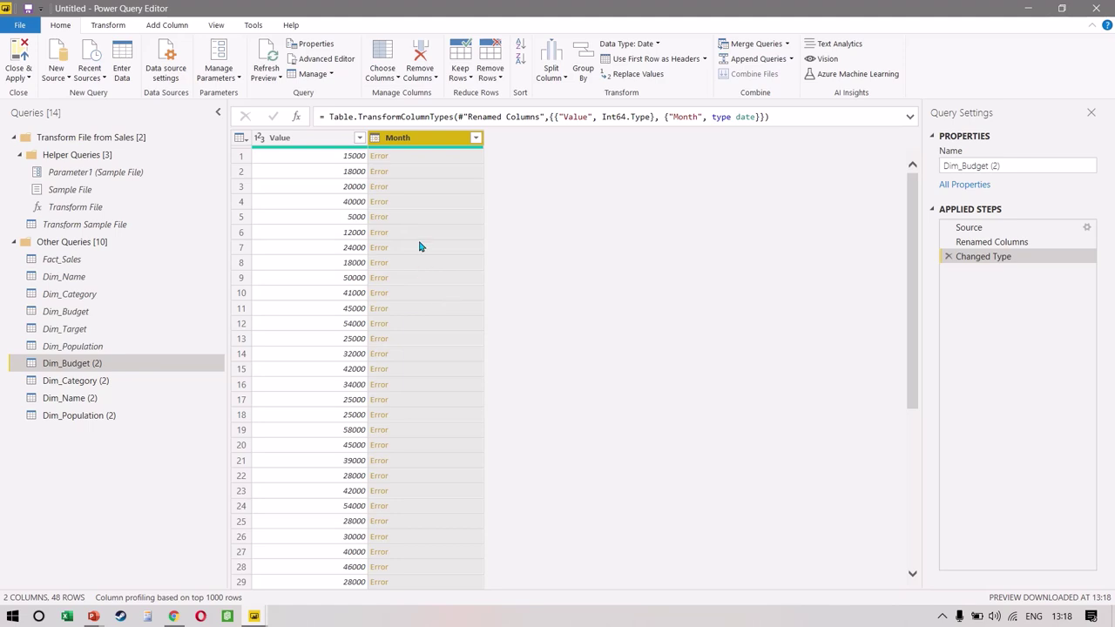
Remove the Changed Type step from the Dim_Budget (2) query and close the query editor.
{"action": "left_click", "coordinate": [949, 257]}
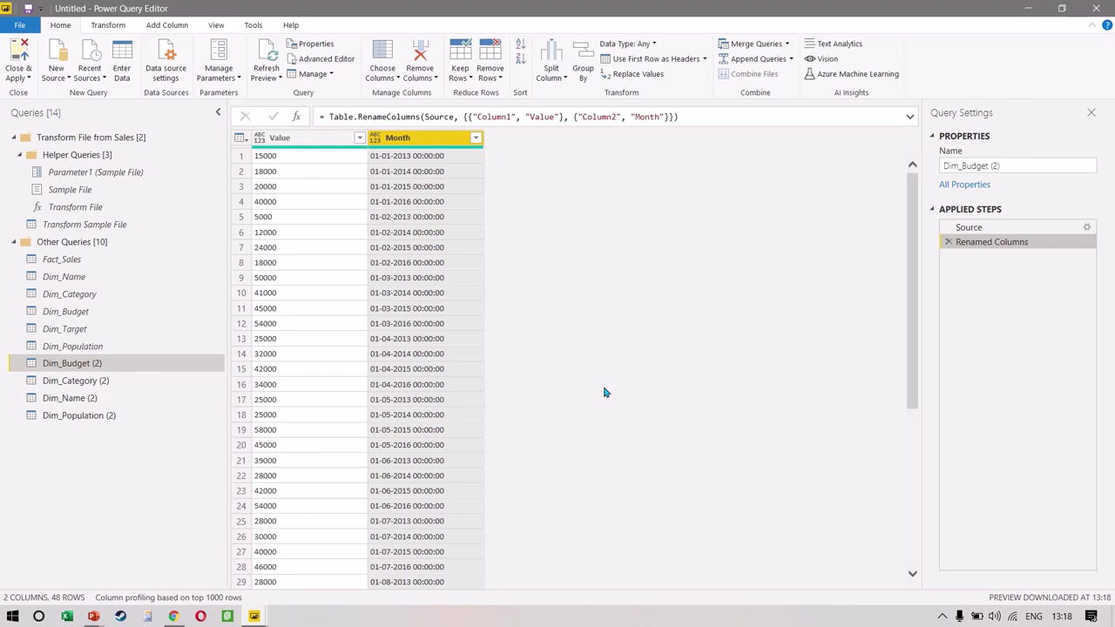
{"action": "left_click", "coordinate": [1096, 8]}
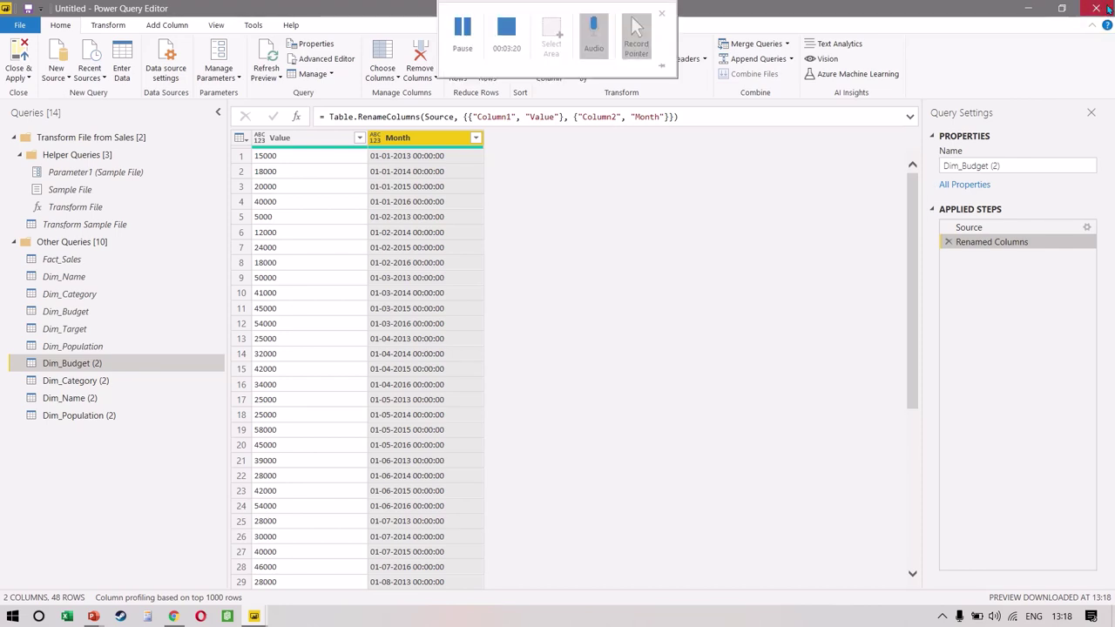
{"action": "left_click", "coordinate": [629, 337]}
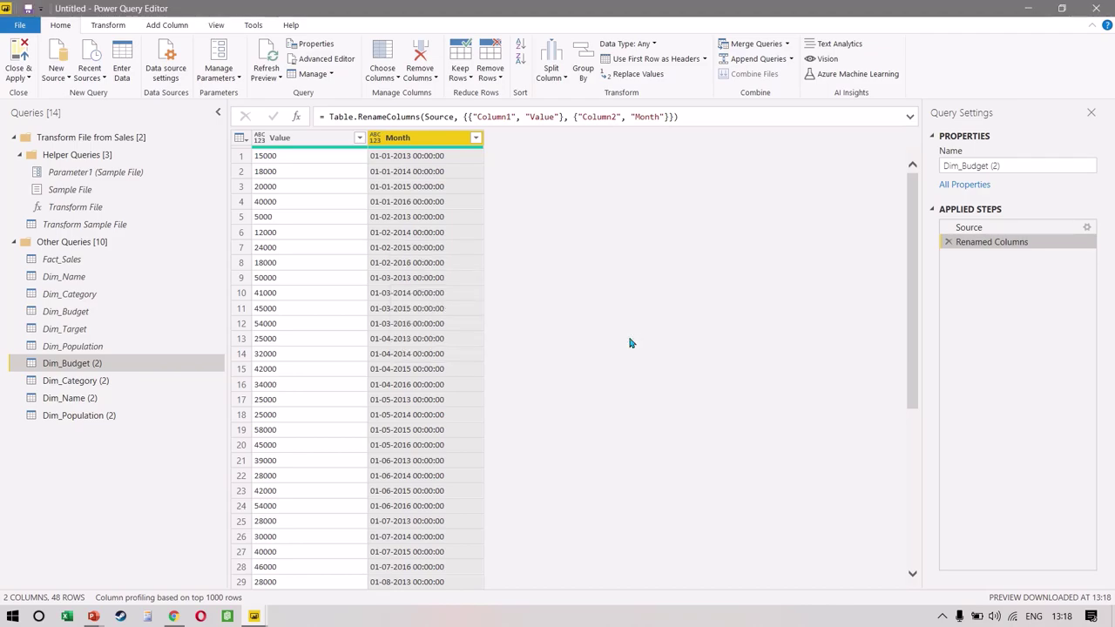
Launch Excel and create a blank workbook.
{"action": "key", "text": "alt+Tab"}
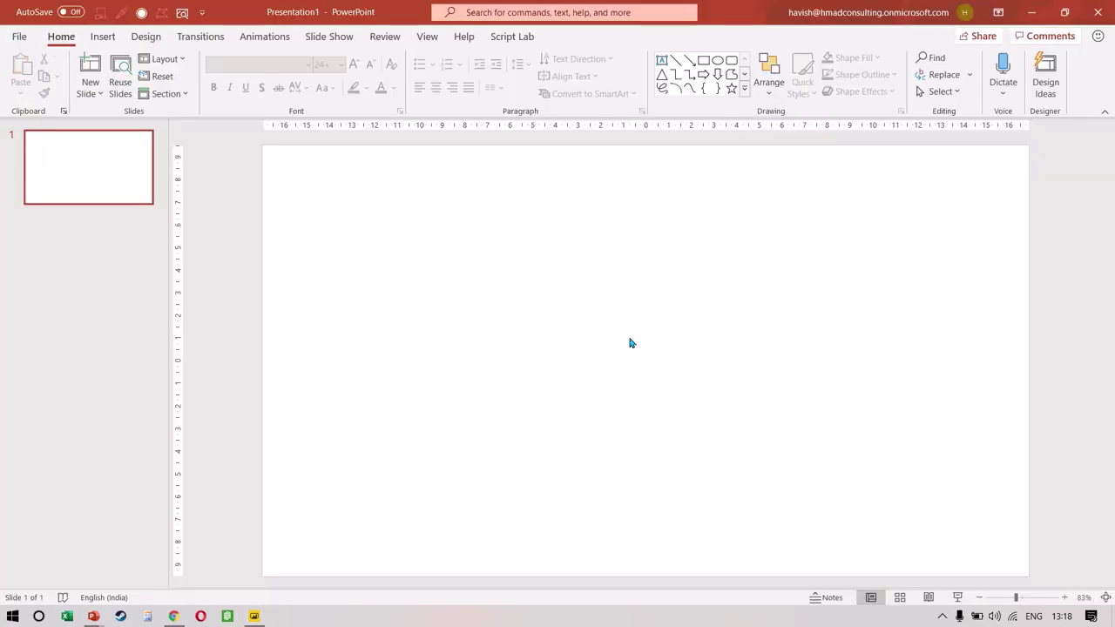
{"action": "key", "text": "super"}
{"action": "type", "text": "EXXC"}
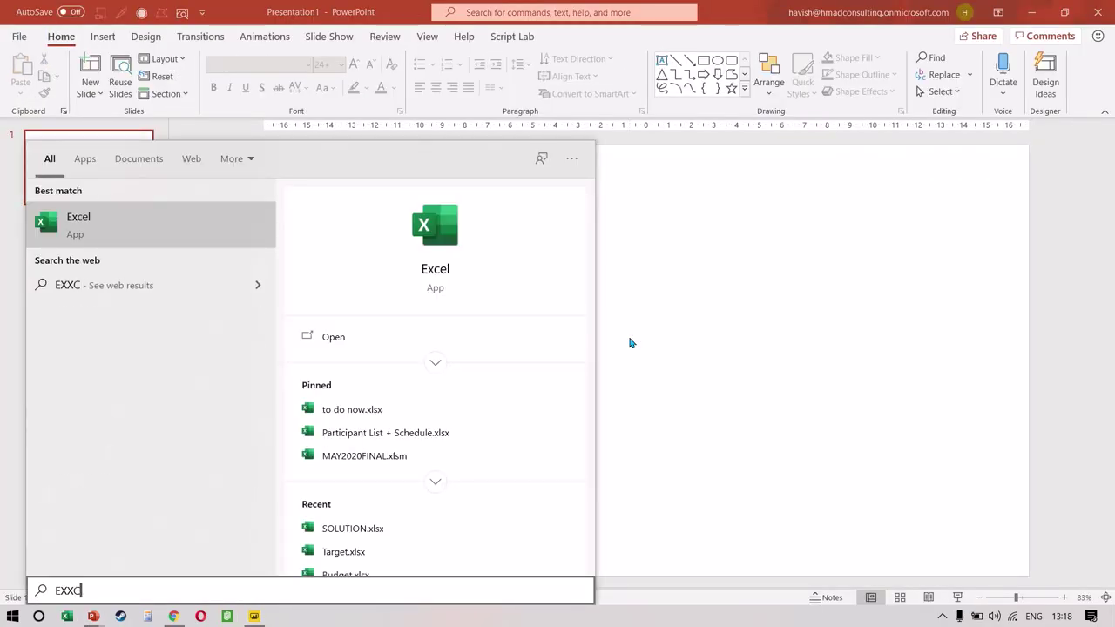
{"action": "key", "text": "BackSpace"}
{"action": "key", "text": "BackSpace"}
{"action": "type", "text": "CE"}
{"action": "key", "text": "Return"}
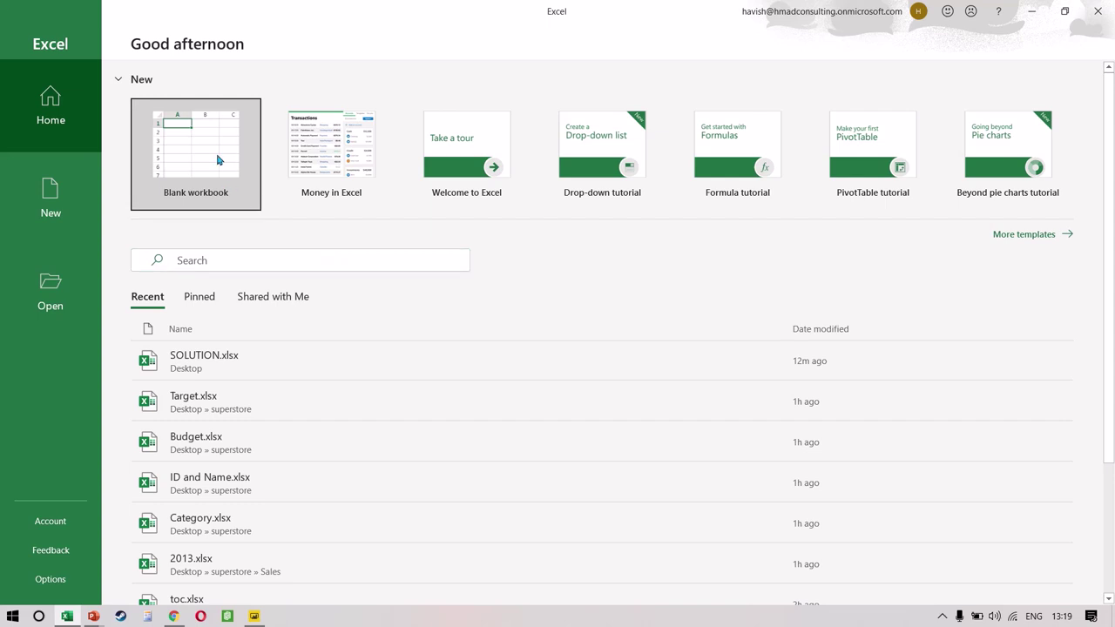
{"action": "left_click", "coordinate": [219, 161]}
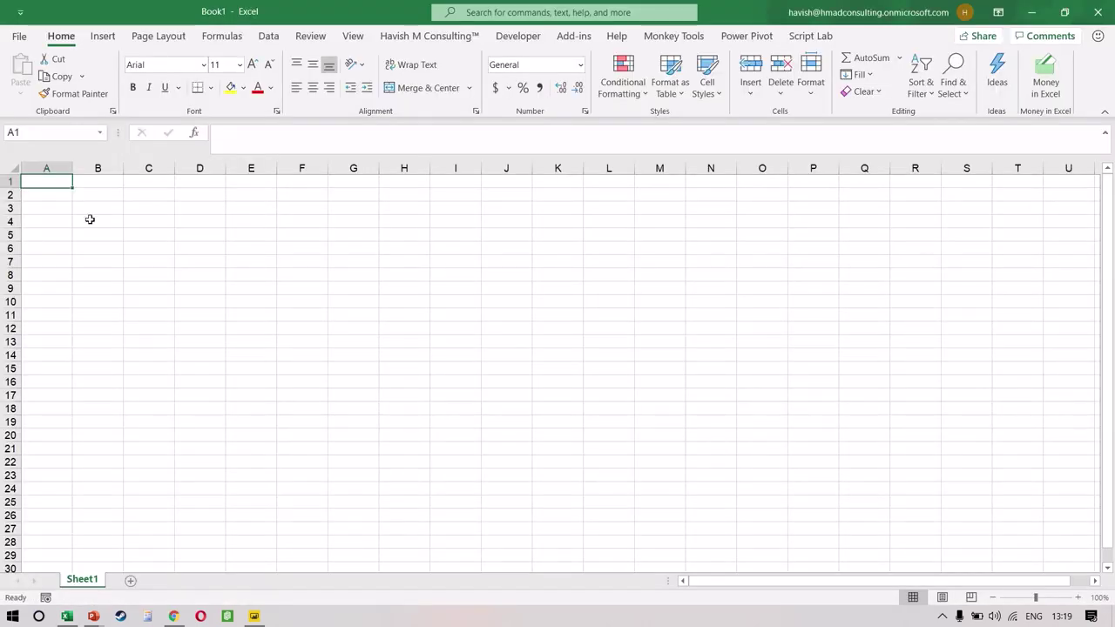
Enter POWER QUERY in cell A1 and APPEND in cell D1.
{"action": "scroll", "coordinate": [90, 219], "scroll_direction": "up", "scroll_amount": 3}
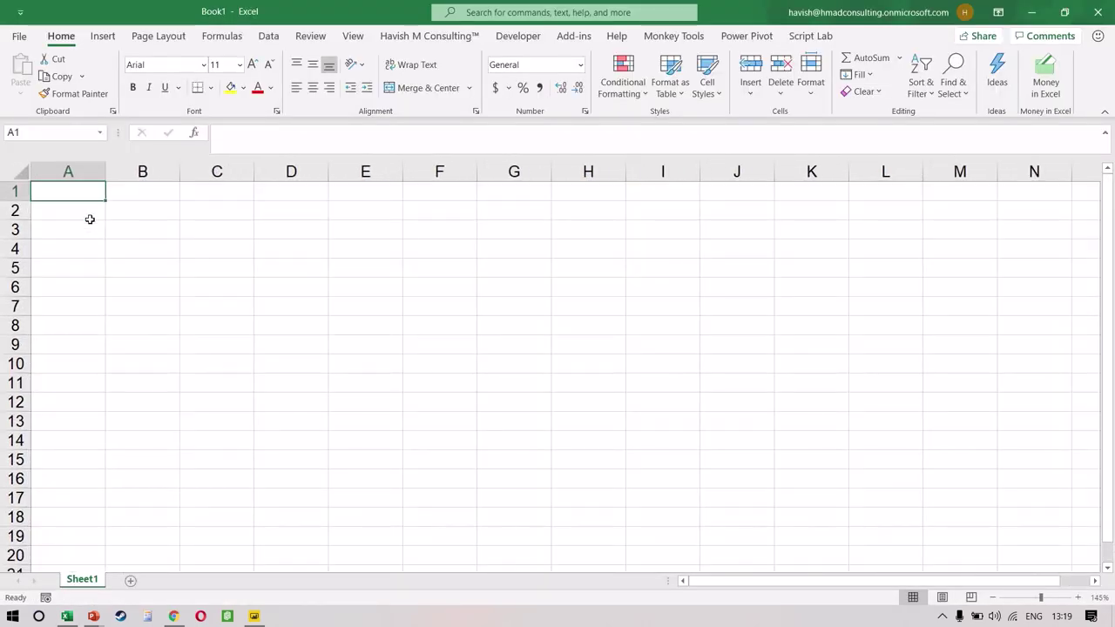
{"action": "type", "text": "POWER QUER"}
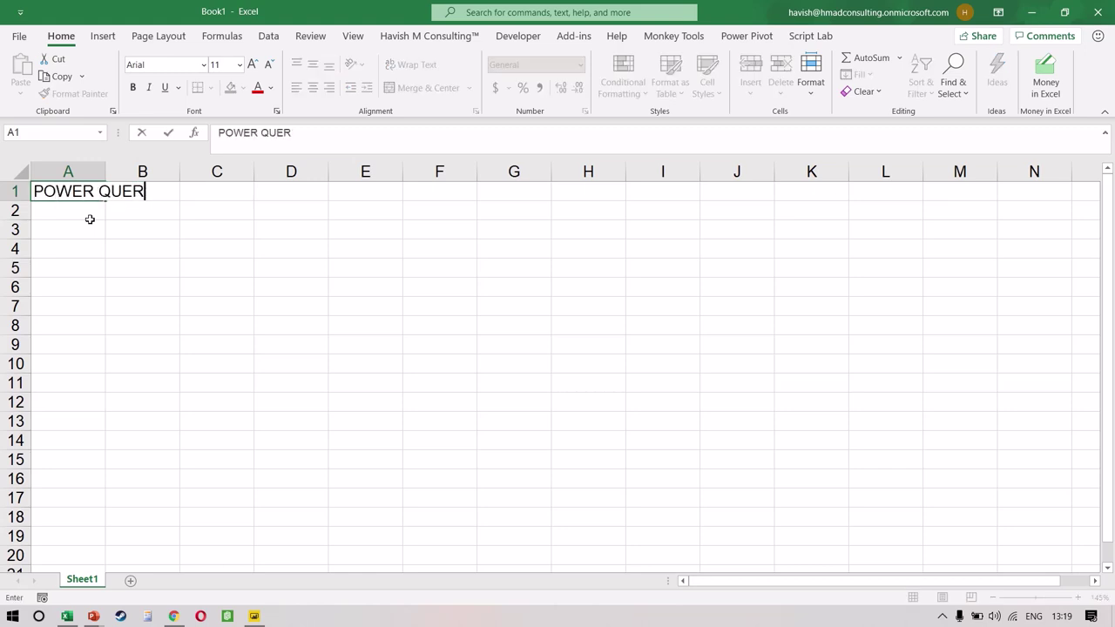
{"action": "type", "text": "Y"}
{"action": "key", "text": "Return"}
{"action": "key", "text": "Up"}
{"action": "key", "text": "Right"}
{"action": "key", "text": "Right"}
{"action": "key", "text": "Right"}
{"action": "type", "text": "APPEN"}
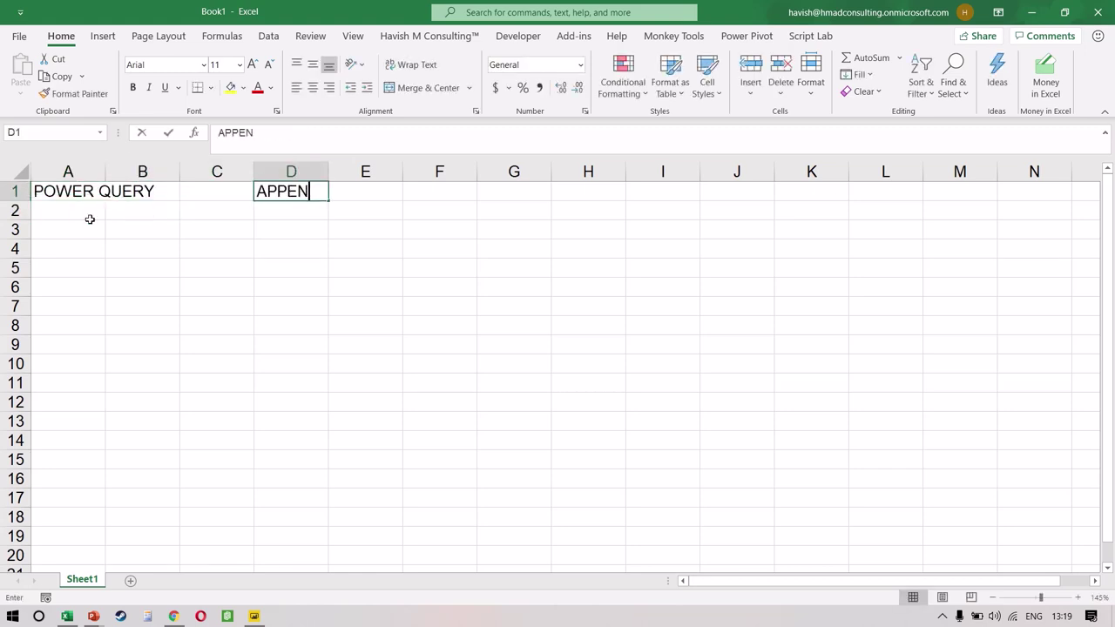
{"action": "type", "text": "D"}
{"action": "key", "text": "Return"}
List GET DATA FROM INTERNET, MERGE and COLUMN FROM EXAMPLES in cells D2 to D4.
{"action": "type", "text": "GET "}
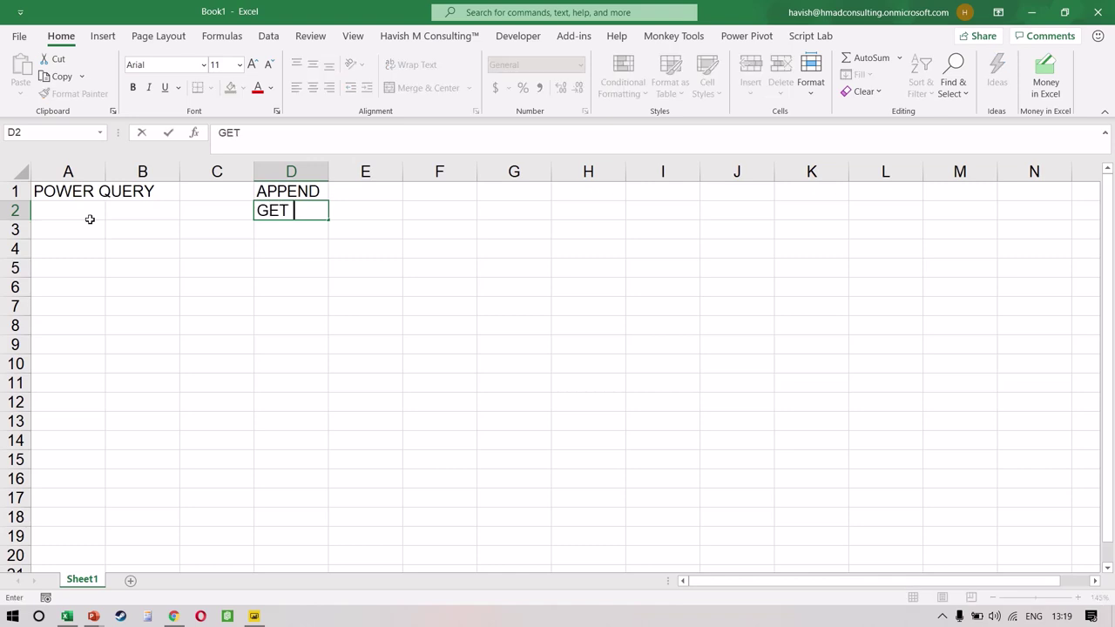
{"action": "type", "text": "DATA FROM INTERNET"}
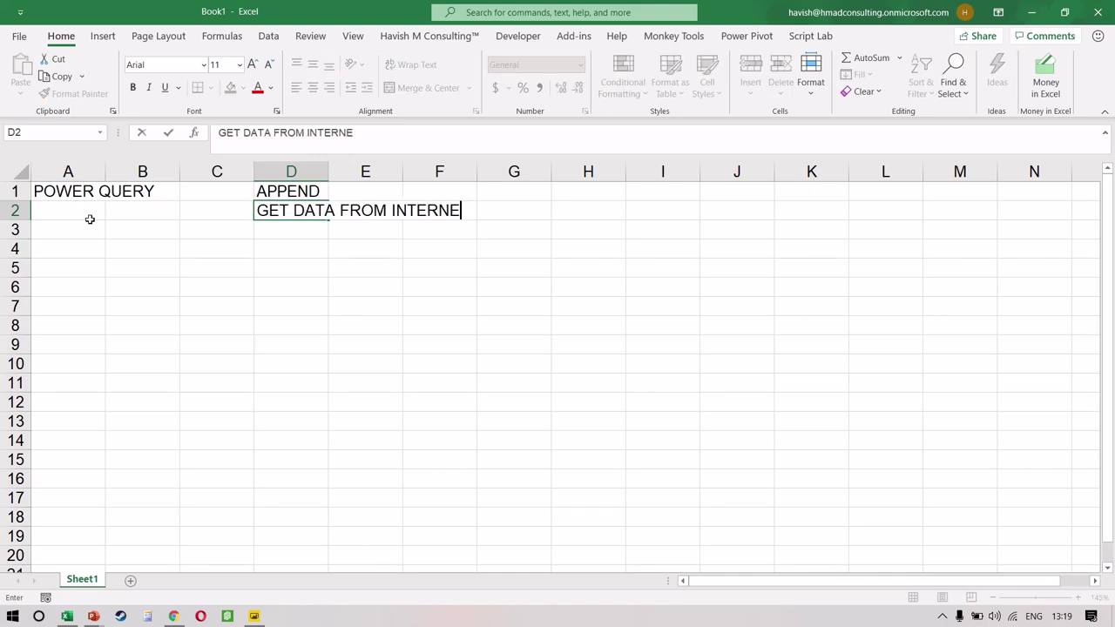
{"action": "key", "text": "Return"}
{"action": "type", "text": "MERGE"}
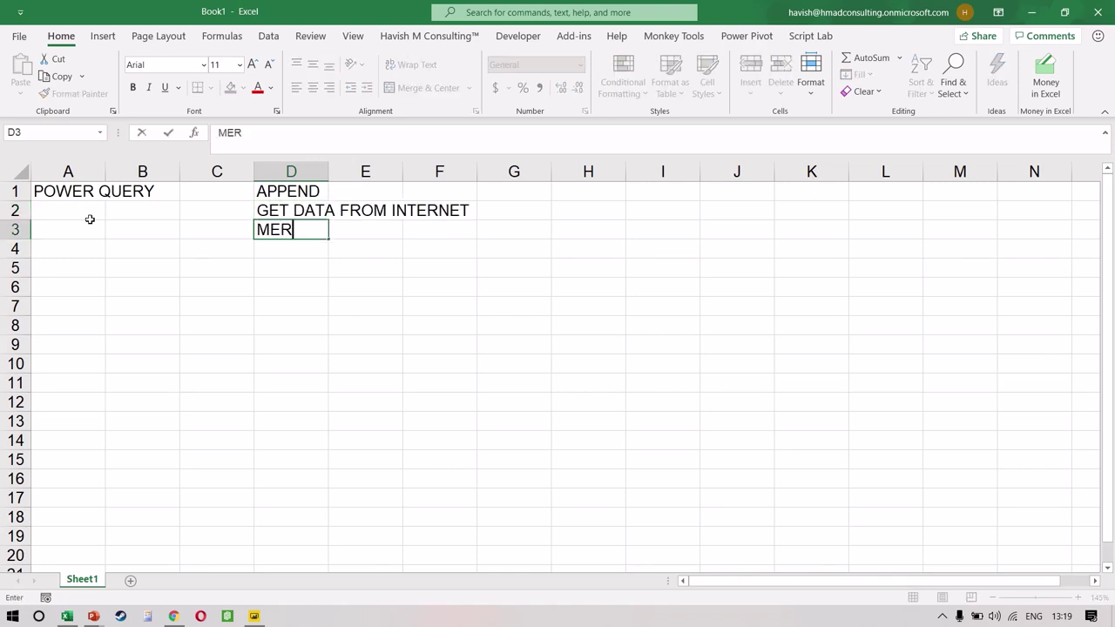
{"action": "key", "text": "Return"}
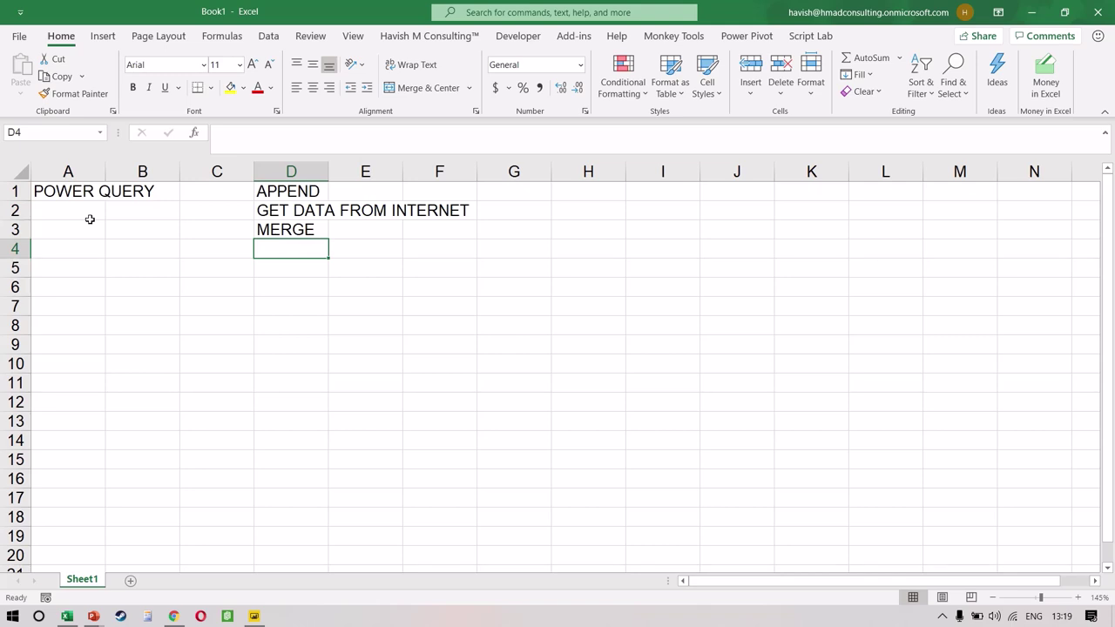
{"action": "type", "text": "COLUMN FROM E"}
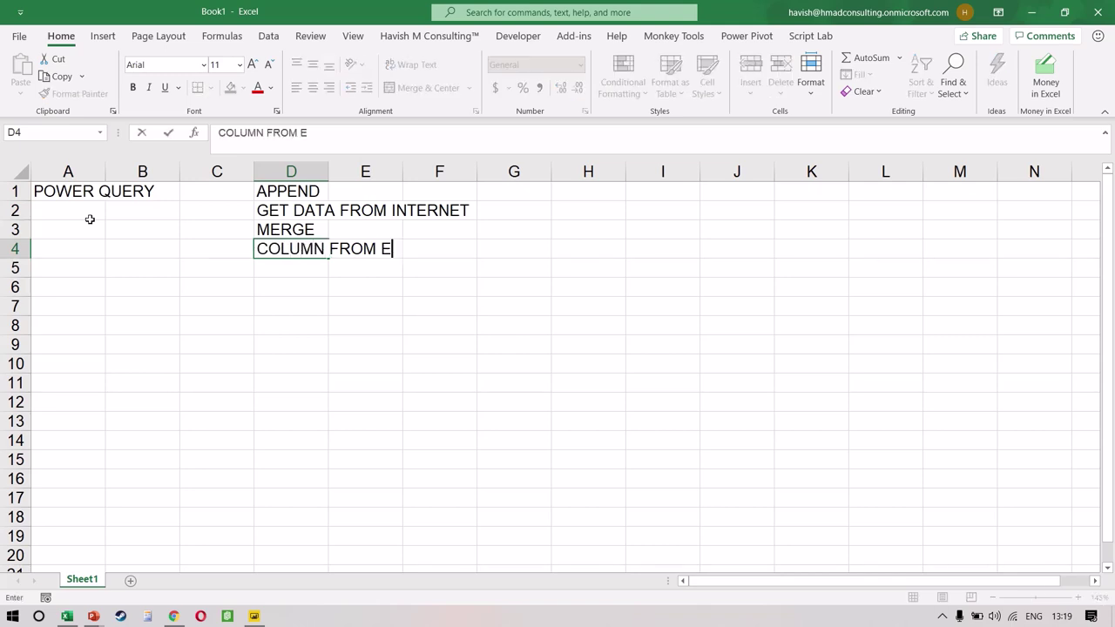
{"action": "type", "text": "XAMPLES"}
{"action": "key", "text": "Return"}
Enter the second heading, POWER PIVOT, in cell A6.
{"action": "key", "text": "Left"}
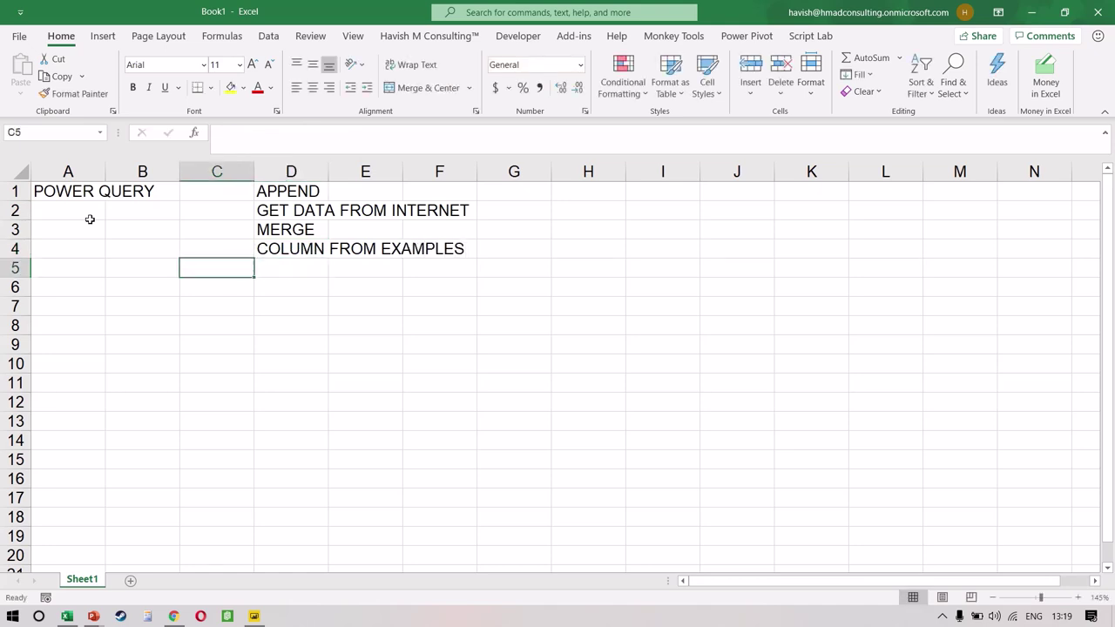
{"action": "key", "text": "Left"}
{"action": "key", "text": "Left"}
{"action": "key", "text": "Down"}
{"action": "type", "text": "POWER PIVO"}
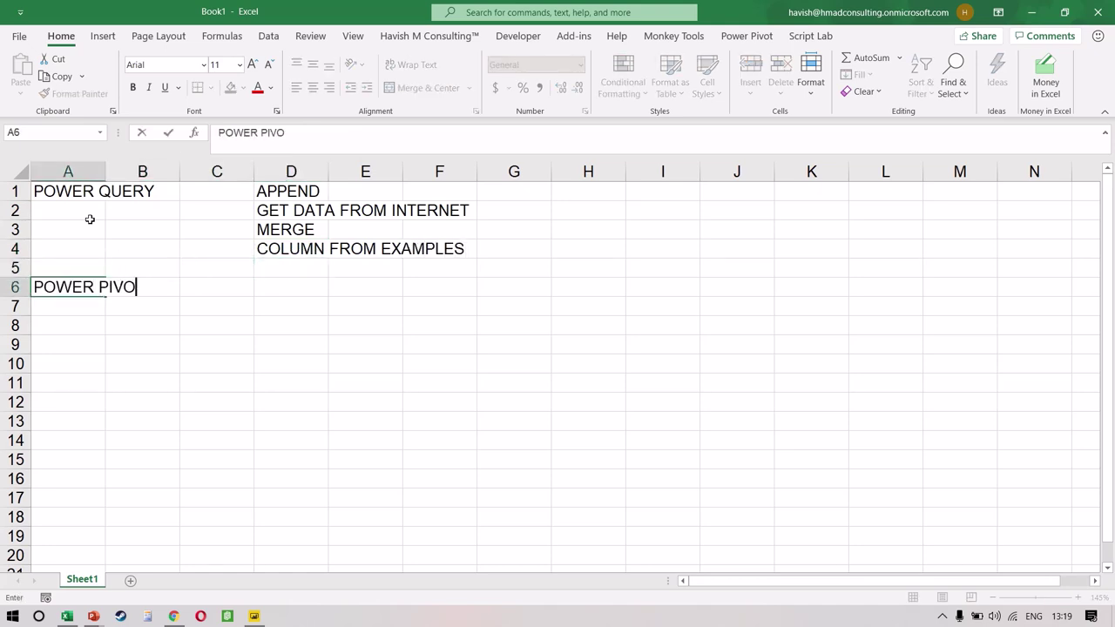
{"action": "type", "text": "T"}
{"action": "key", "text": "Return"}
List MEASURE (FX) in cell D6 and RELATIONSHIPS in cell D7 beside the POWER PIVOT heading.
{"action": "key", "text": "Up"}
{"action": "key", "text": "Right"}
{"action": "key", "text": "Right"}
{"action": "key", "text": "Right"}
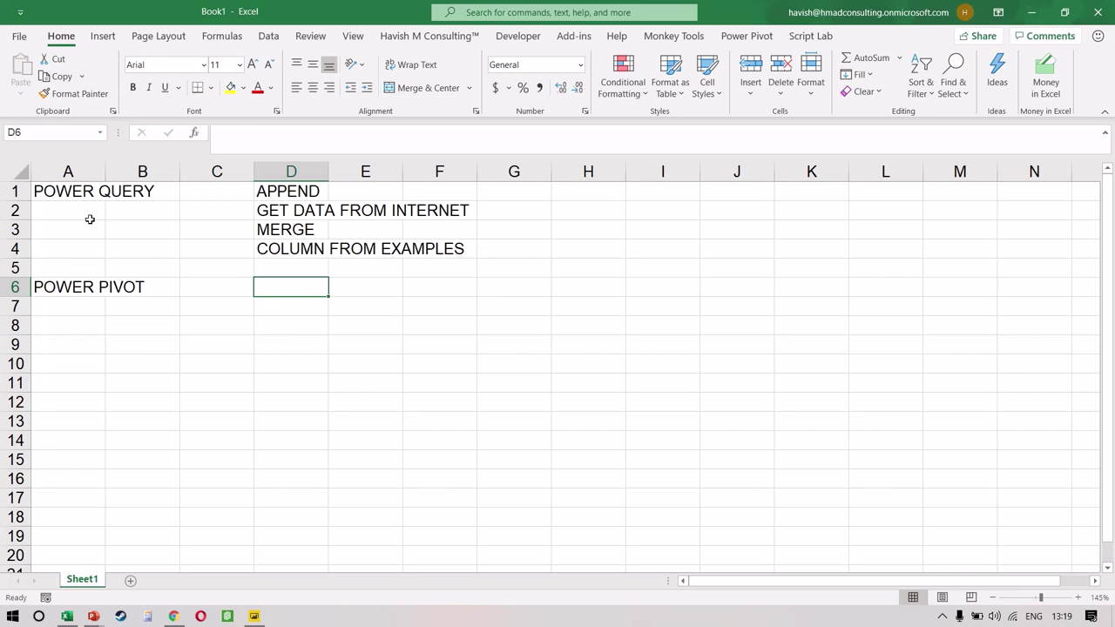
{"action": "type", "text": "MEASURE "}
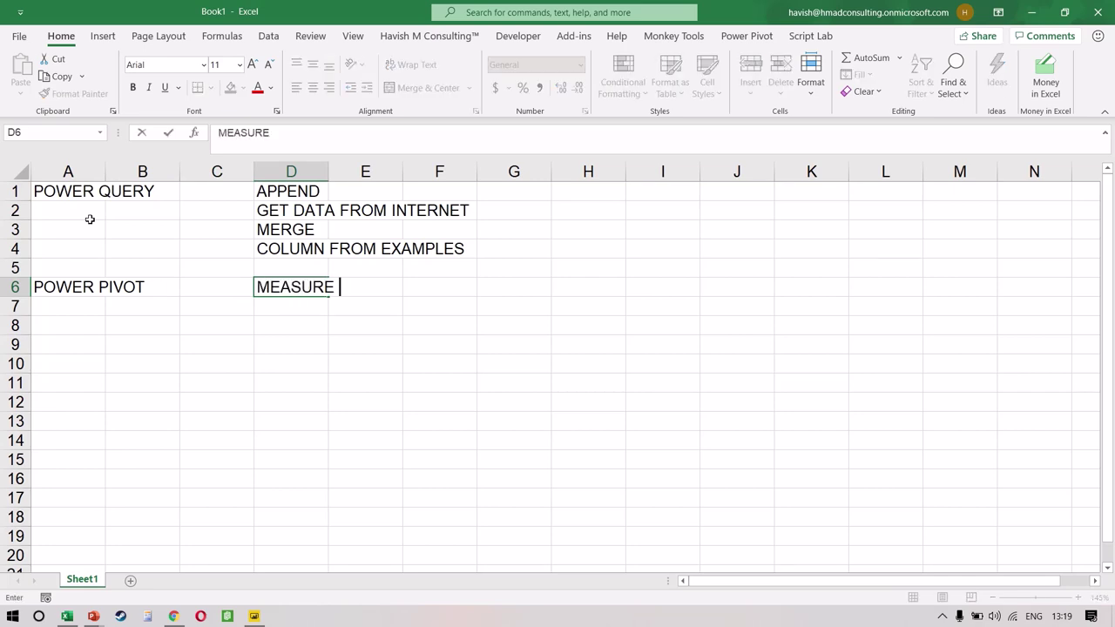
{"action": "type", "text": "(FX)"}
{"action": "key", "text": "Return"}
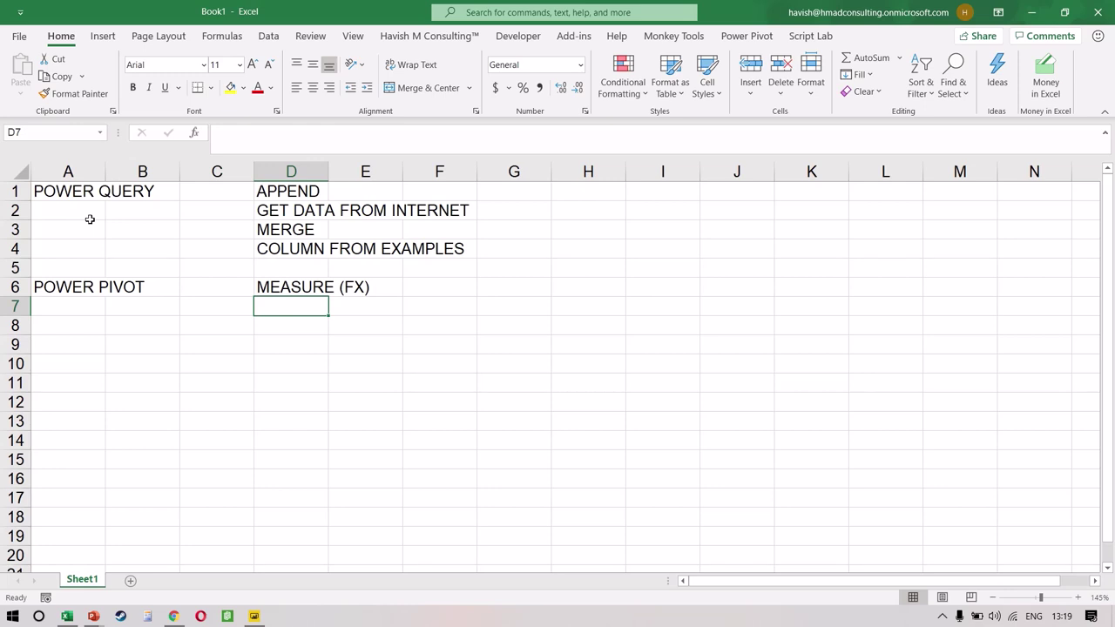
{"action": "type", "text": "RELATIONSHIPS"}
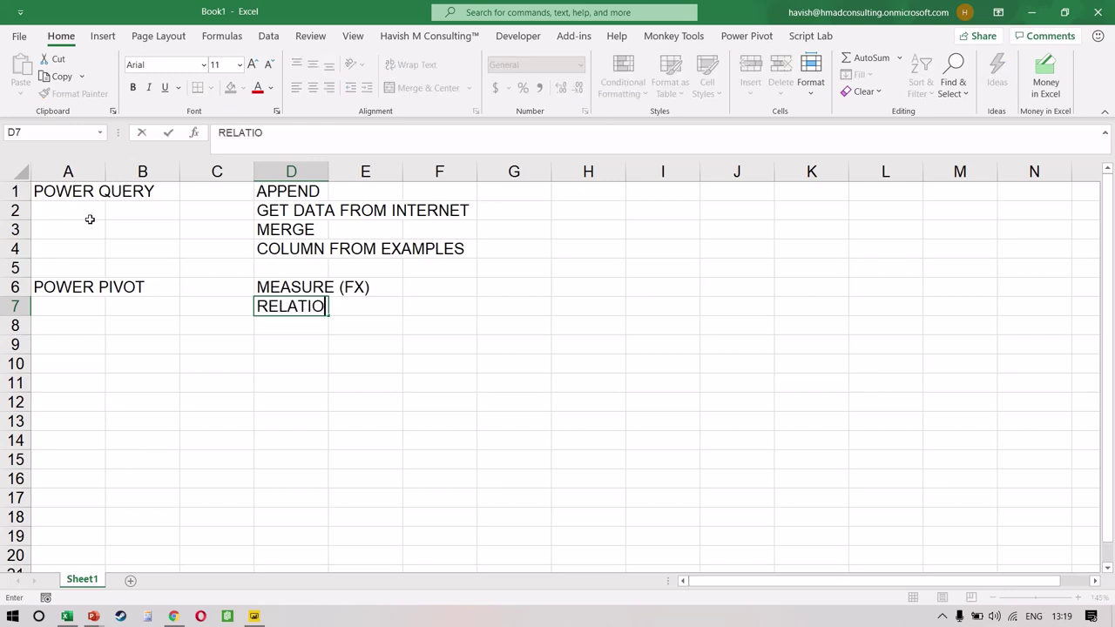
{"action": "key", "text": "Return"}
{"action": "key", "text": "Up"}
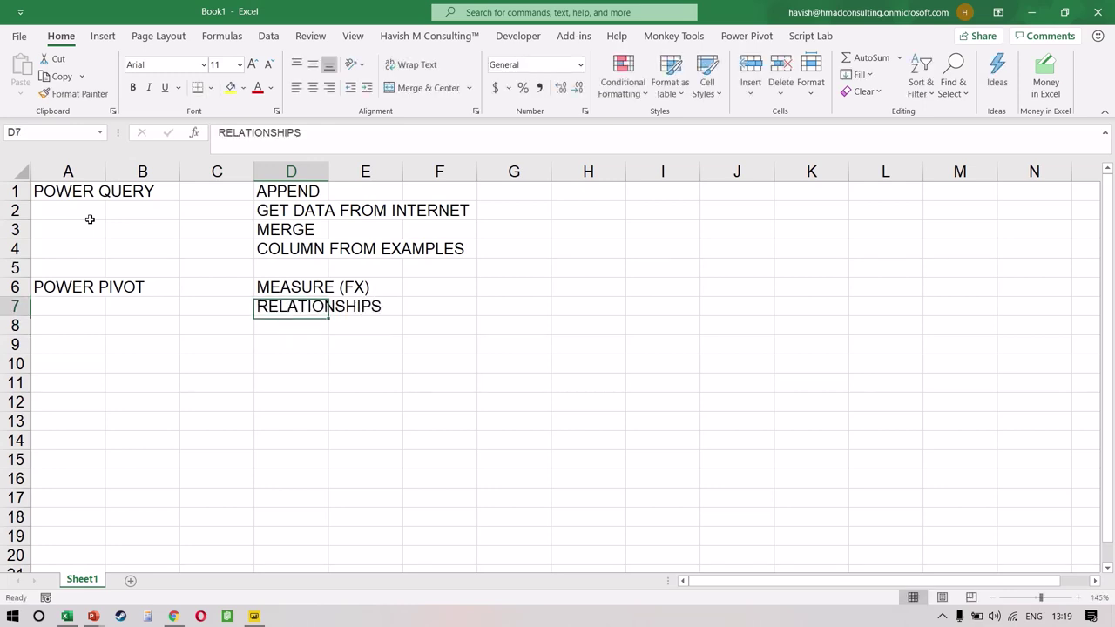
{"action": "key", "text": "Left"}
{"action": "key", "text": "Left"}
{"action": "key", "text": "Left"}
{"action": "key", "text": "ctrl+space"}
{"action": "key", "text": "shift+Right"}
{"action": "key", "text": "shift+Right"}
{"action": "key", "text": "shift+Right"}
{"action": "key", "text": "shift+Right"}
{"action": "key", "text": "shift+Right"}
{"action": "key", "text": "shift+Right"}
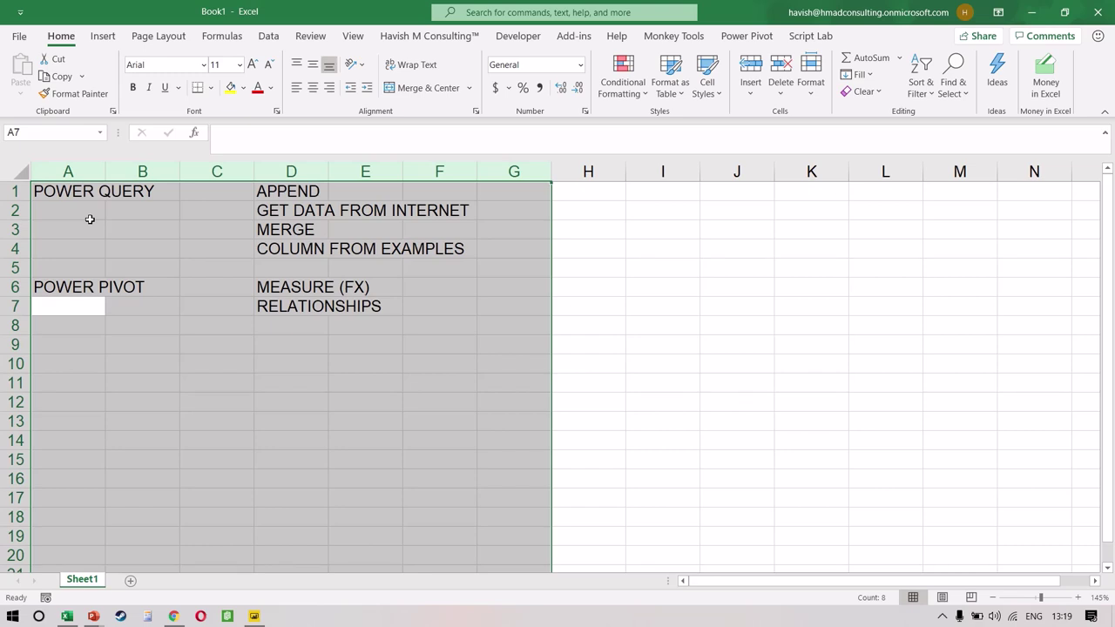
{"action": "left_click", "coordinate": [82, 441]}
Switch to Google Chrome and open a new browser window.
{"action": "key", "text": "alt+Tab"}
{"action": "key", "text": "alt+Tab"}
{"action": "key", "text": "alt+Tab"}
{"action": "key", "text": "alt+Tab"}
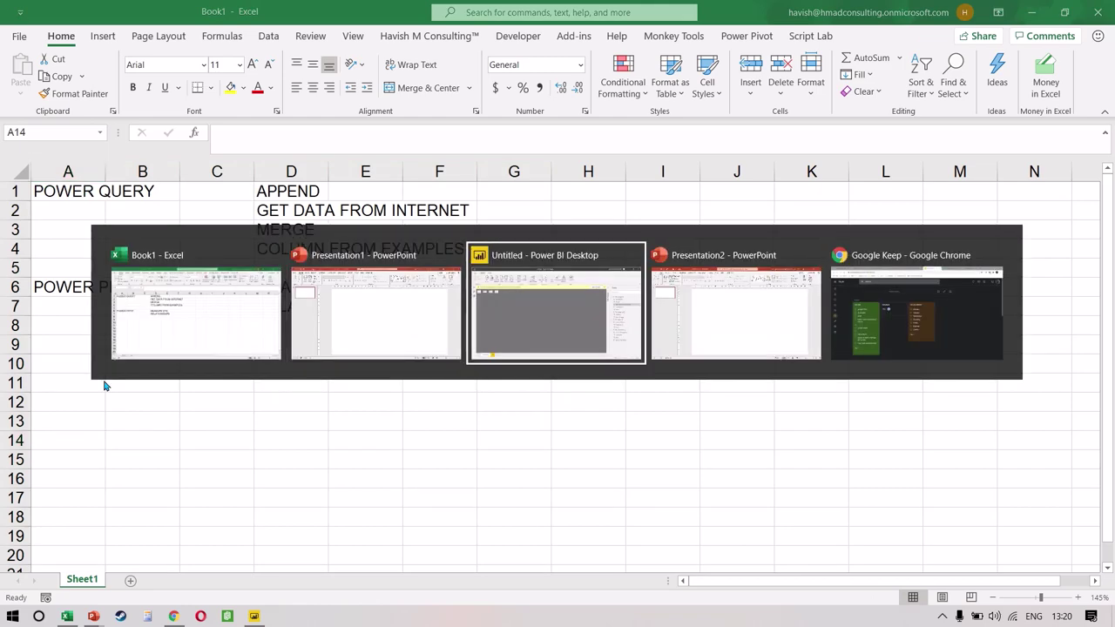
{"action": "key", "text": "ctrl+n"}
Load the training store website at havishmconsulting.stores.instamojo.com.
{"action": "type", "text": "HAVISHmconsulting.com"}
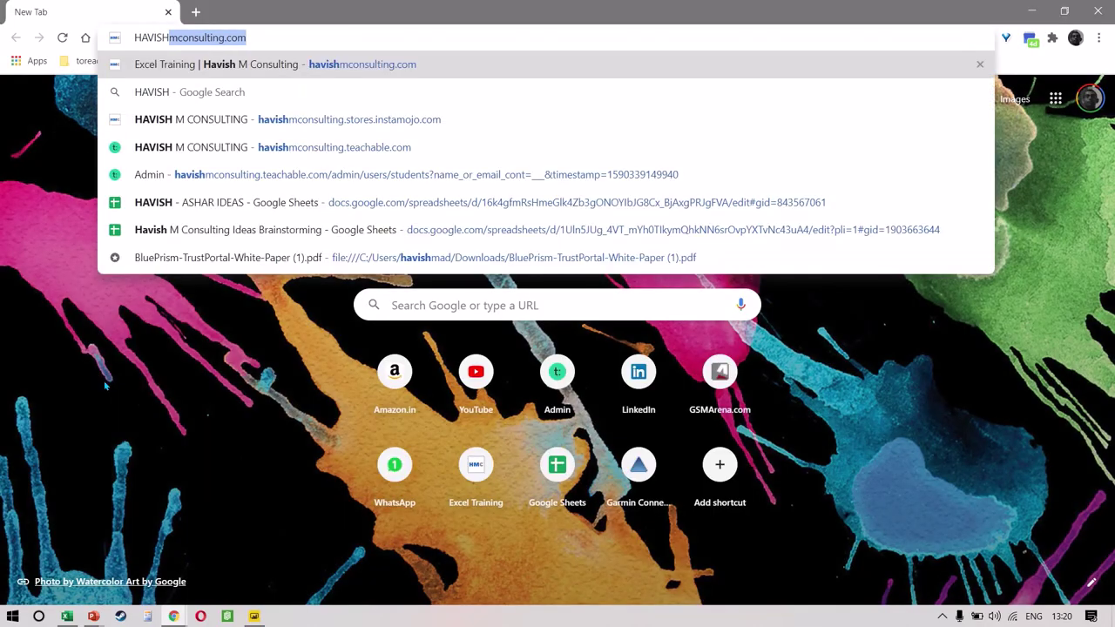
{"action": "key", "text": "Right"}
{"action": "type", "text": "STR"}
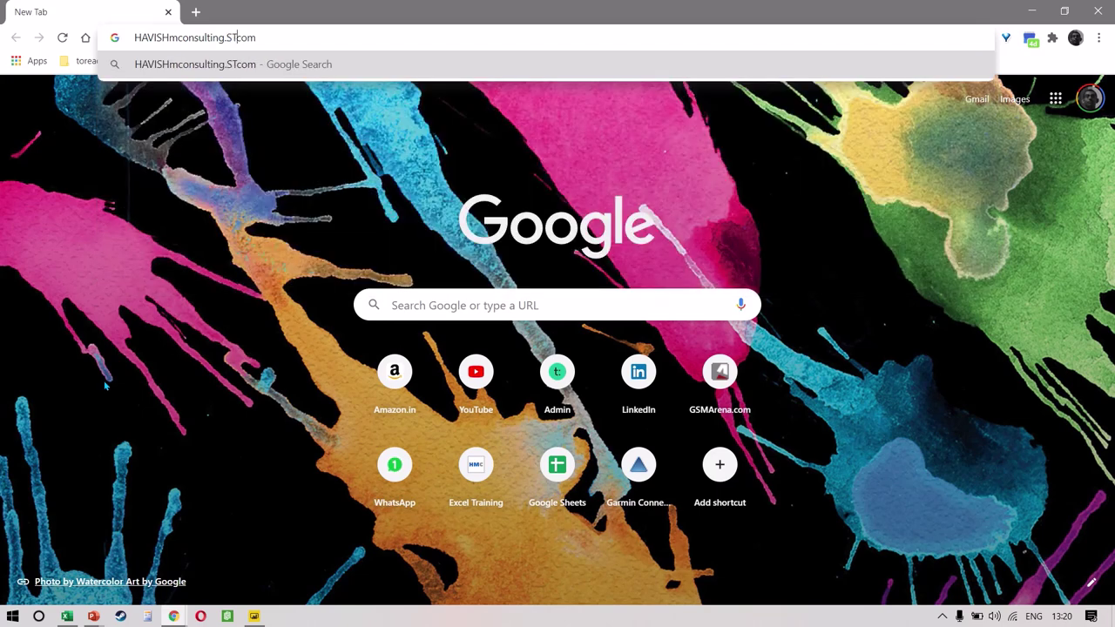
{"action": "key", "text": "BackSpace"}
{"action": "type", "text": "ORES"}
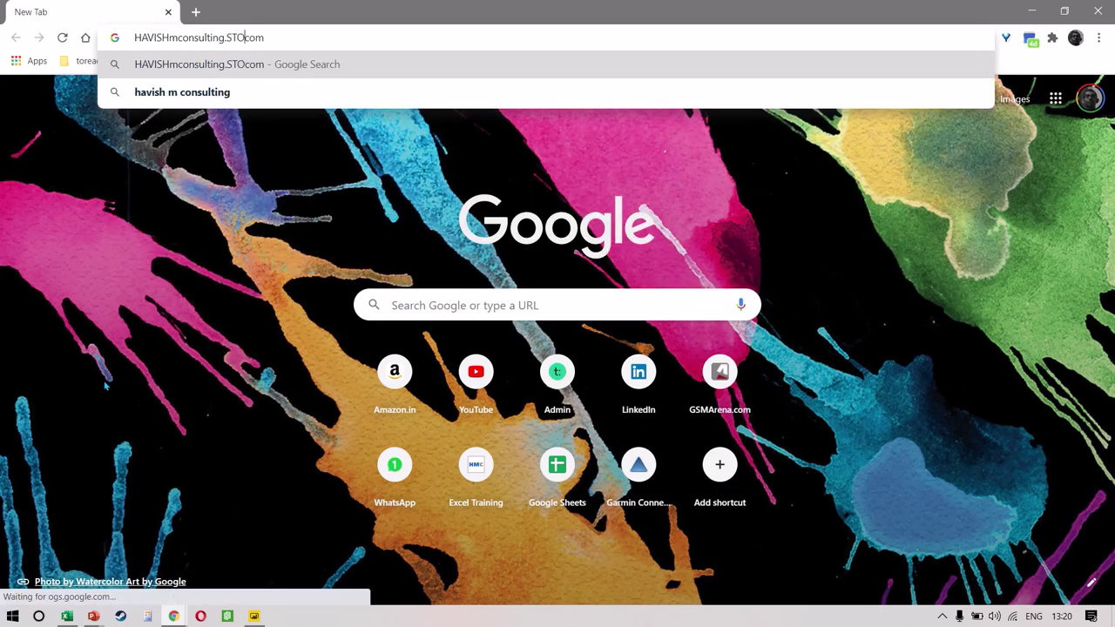
{"action": "type", "text": "INSTAMOJO."}
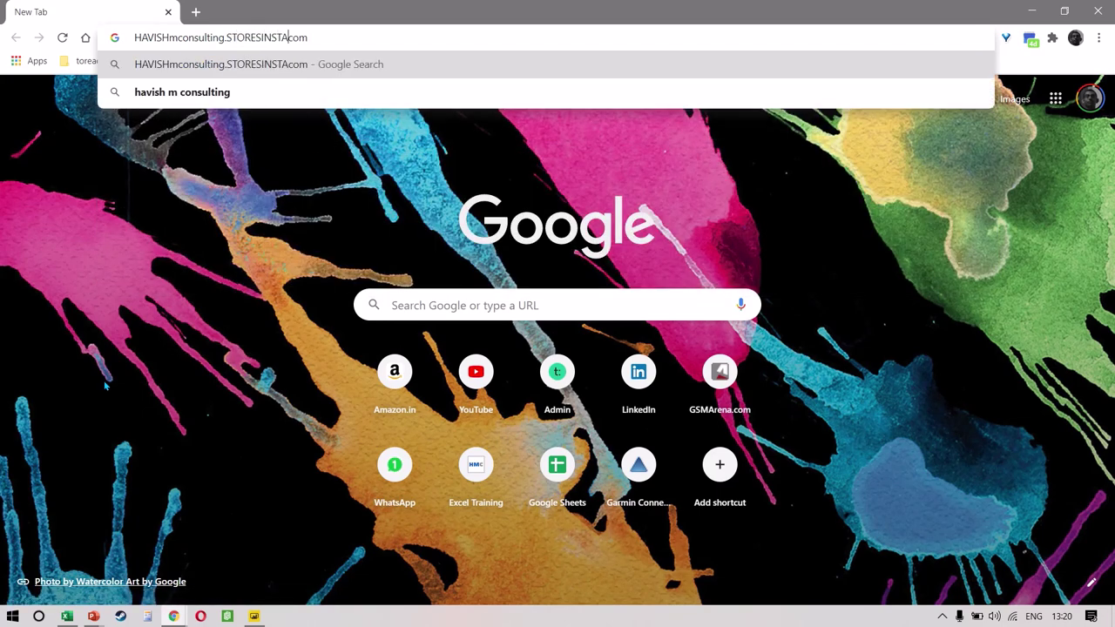
{"action": "key", "text": "Return"}
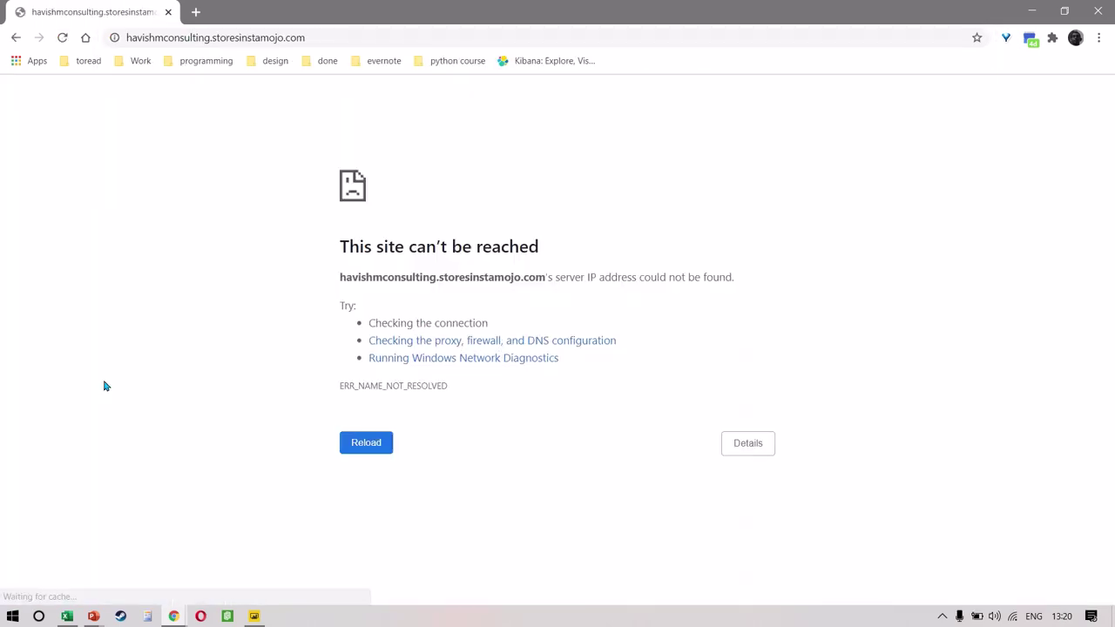
{"action": "left_click", "coordinate": [235, 39]}
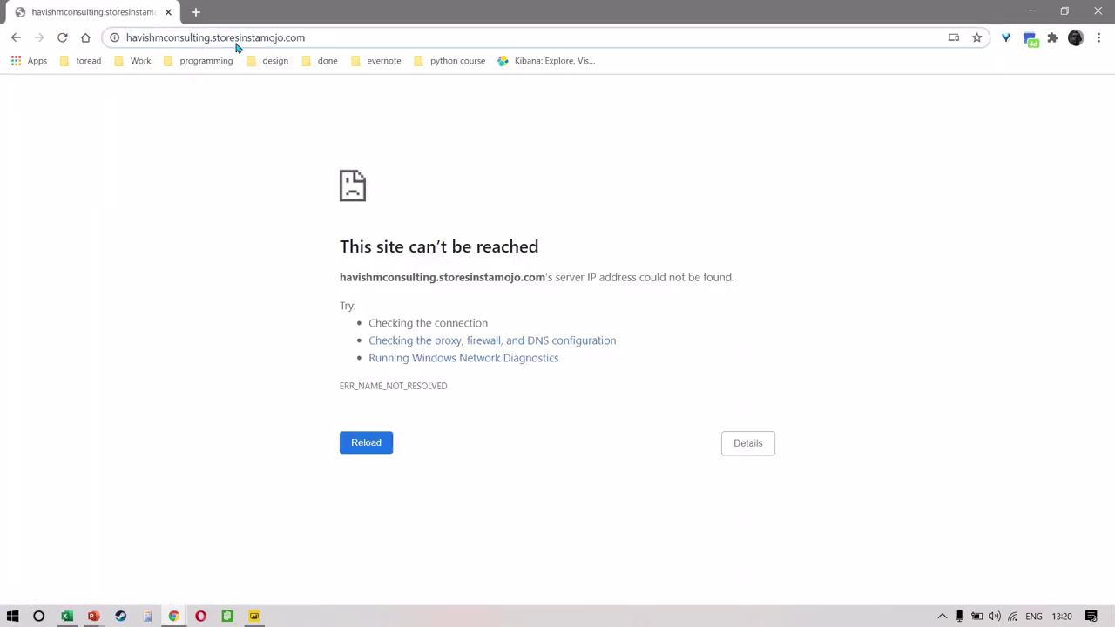
{"action": "type", "text": "."}
{"action": "key", "text": "Return"}
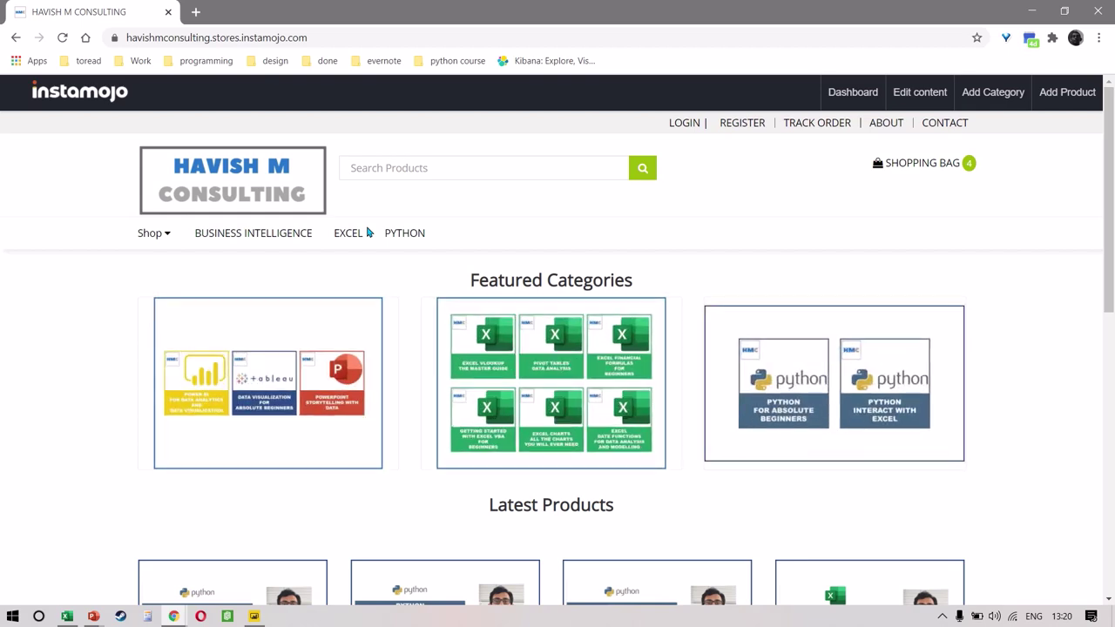
Look through the store's Python course category and return to the store's home page.
{"action": "scroll", "coordinate": [367, 233], "scroll_direction": "down", "scroll_amount": 2}
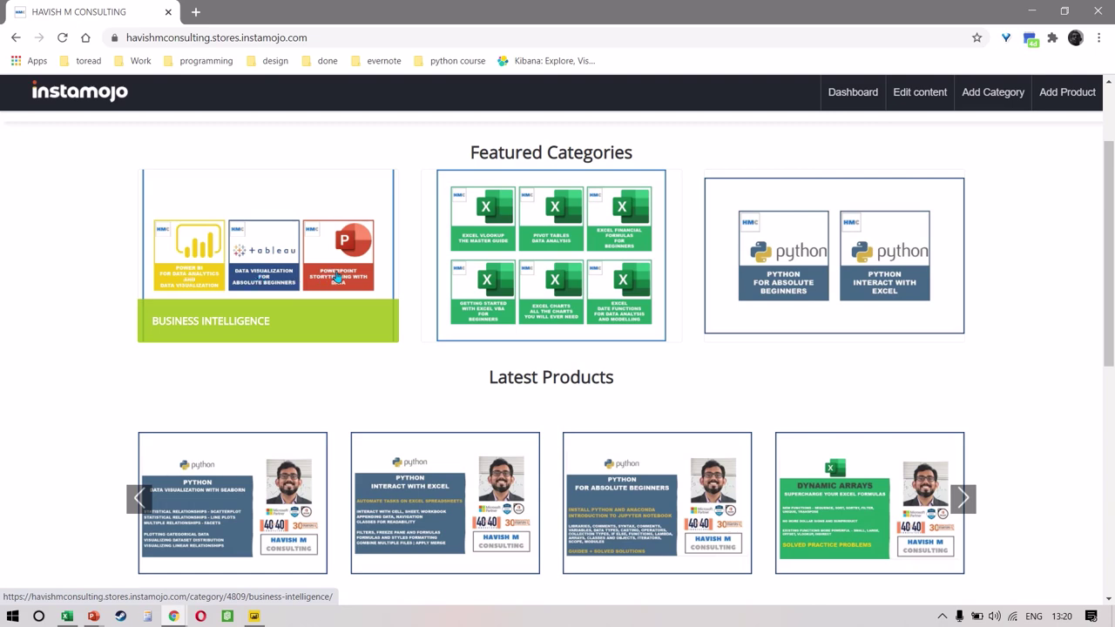
{"action": "left_click", "coordinate": [844, 268]}
{"action": "scroll", "coordinate": [649, 414], "scroll_direction": "down", "scroll_amount": 3}
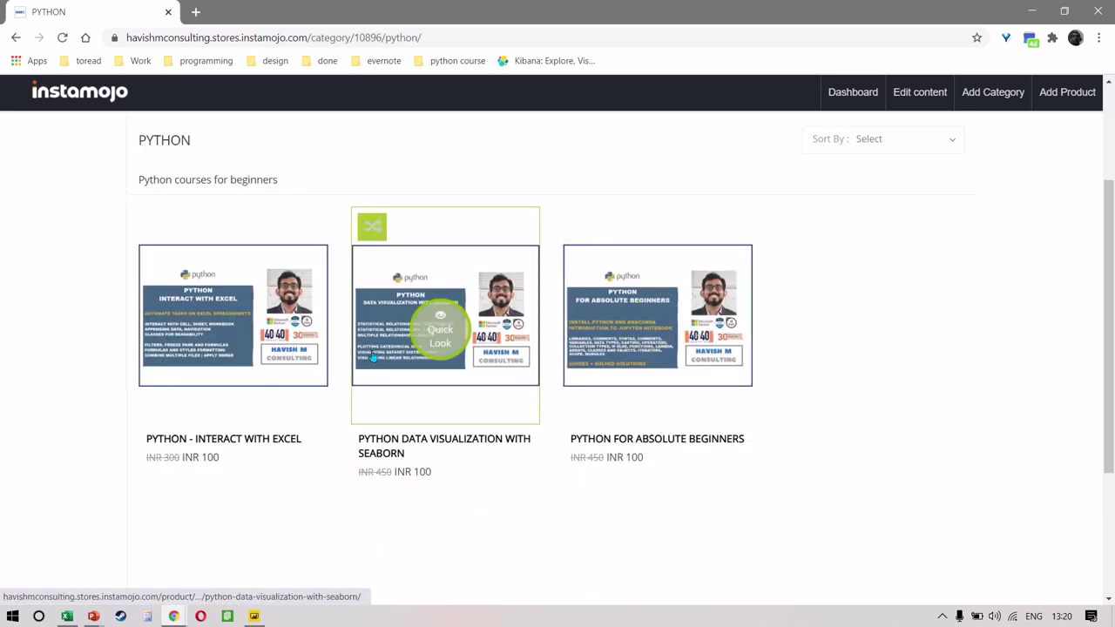
{"action": "left_click", "coordinate": [16, 39]}
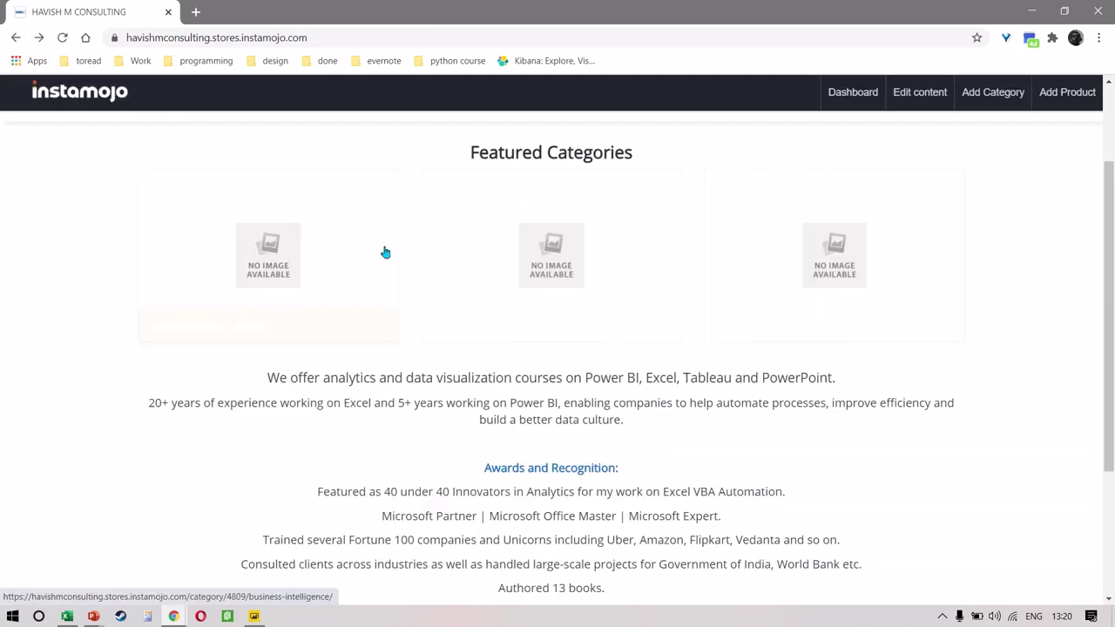
Open the Excel course category and look through all its courses, returning to the start of the list.
{"action": "left_click", "coordinate": [493, 247]}
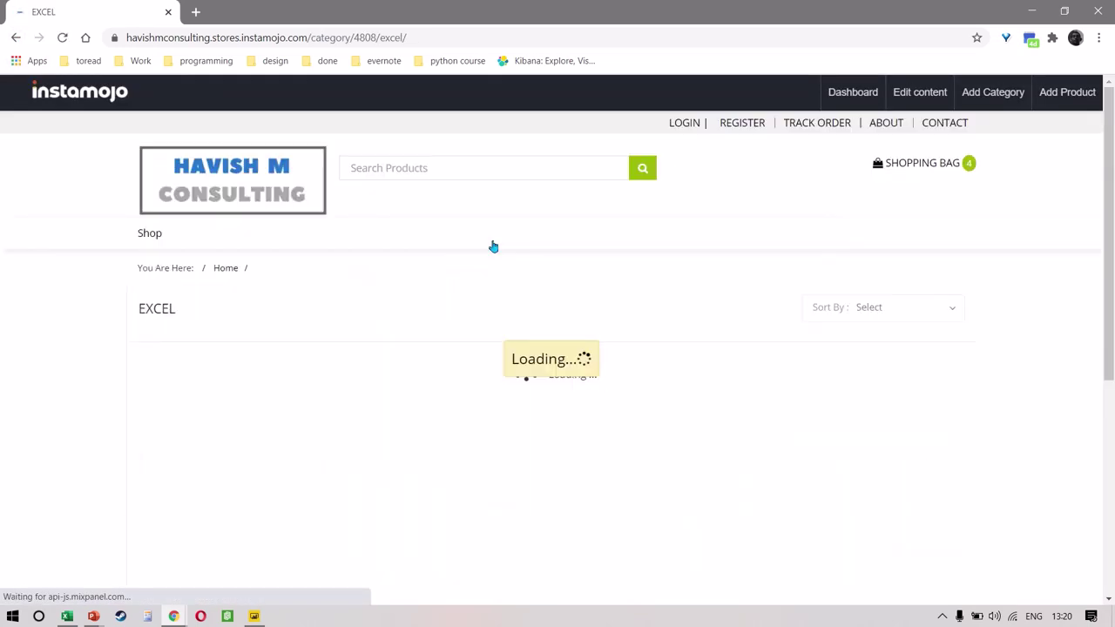
{"action": "scroll", "coordinate": [493, 247], "scroll_direction": "down", "scroll_amount": 3}
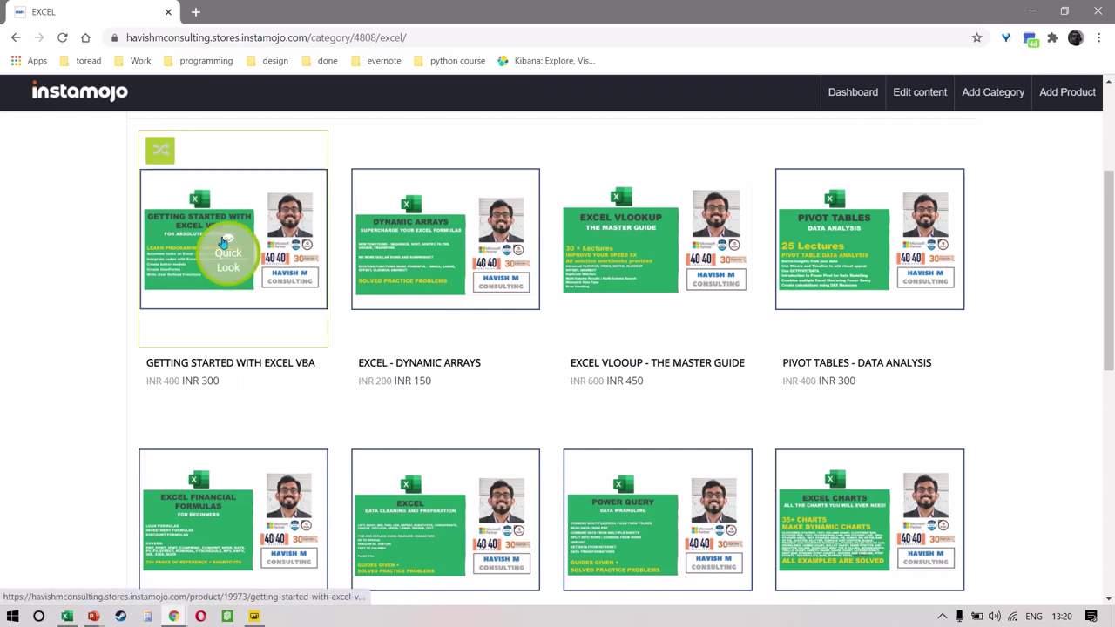
{"action": "mouse_move", "coordinate": [440, 253]}
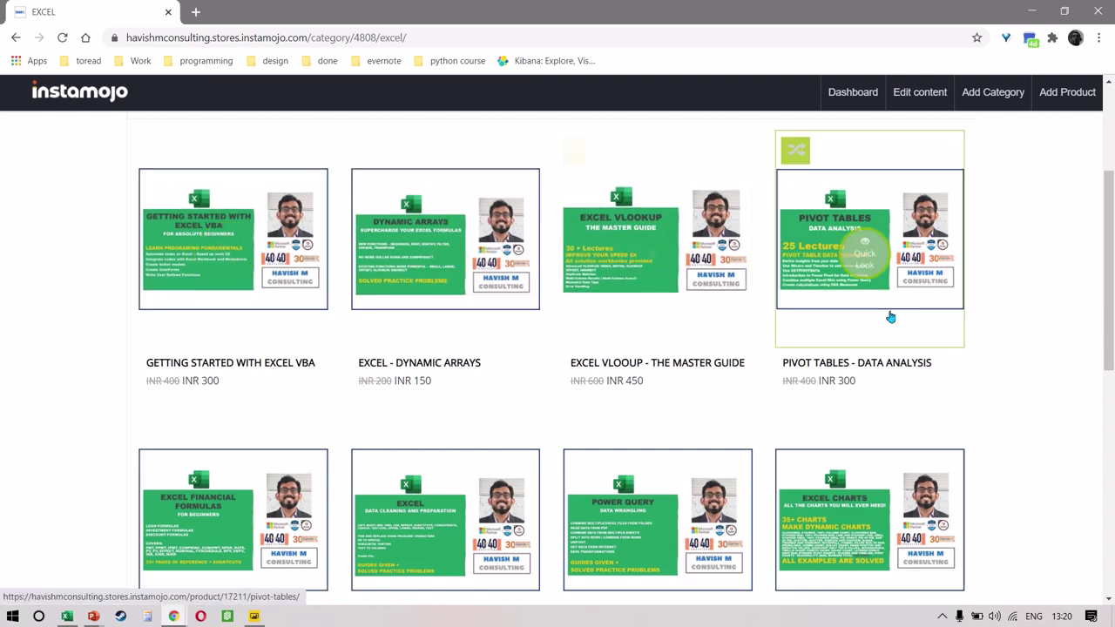
{"action": "scroll", "coordinate": [888, 317], "scroll_direction": "down", "scroll_amount": 3}
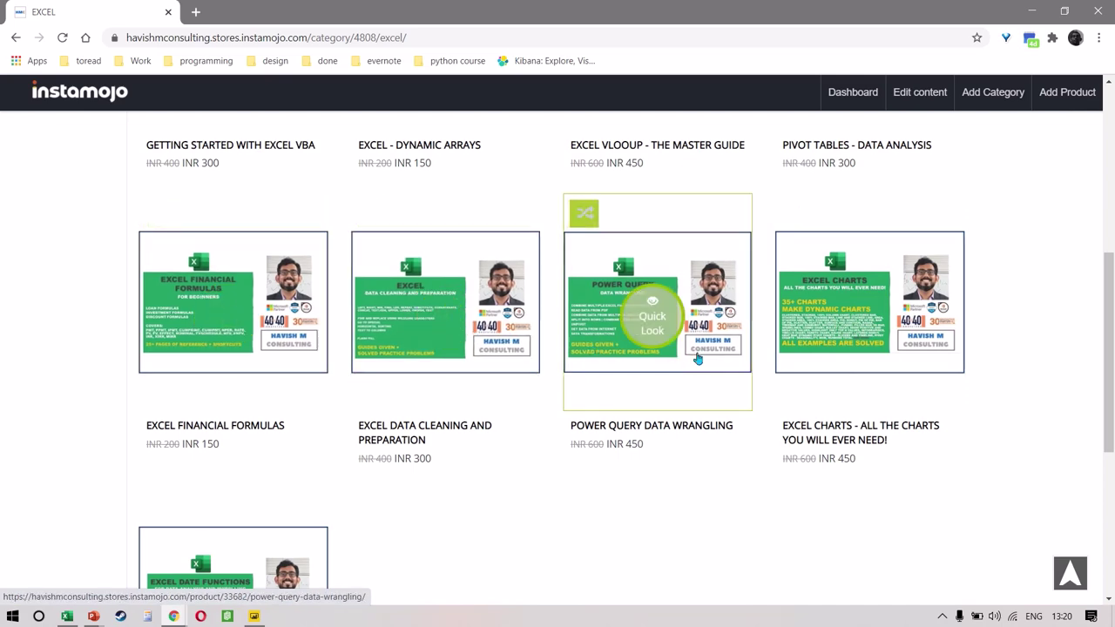
{"action": "scroll", "coordinate": [908, 369], "scroll_direction": "down", "scroll_amount": 2}
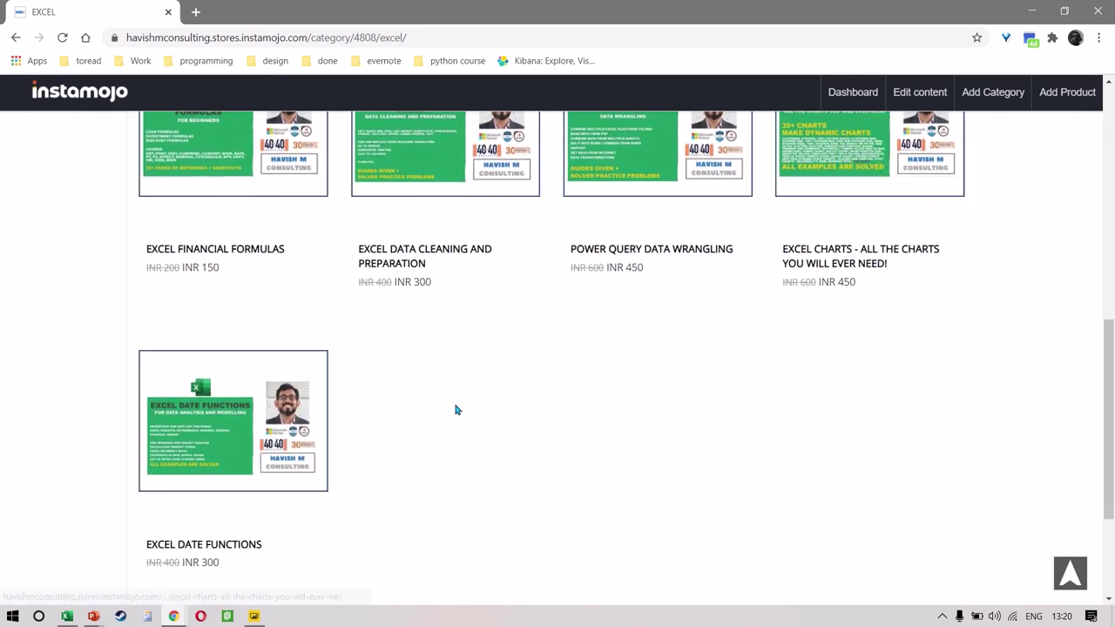
{"action": "scroll", "coordinate": [455, 409], "scroll_direction": "down", "scroll_amount": 2}
{"action": "scroll", "coordinate": [480, 391], "scroll_direction": "up", "scroll_amount": 8}
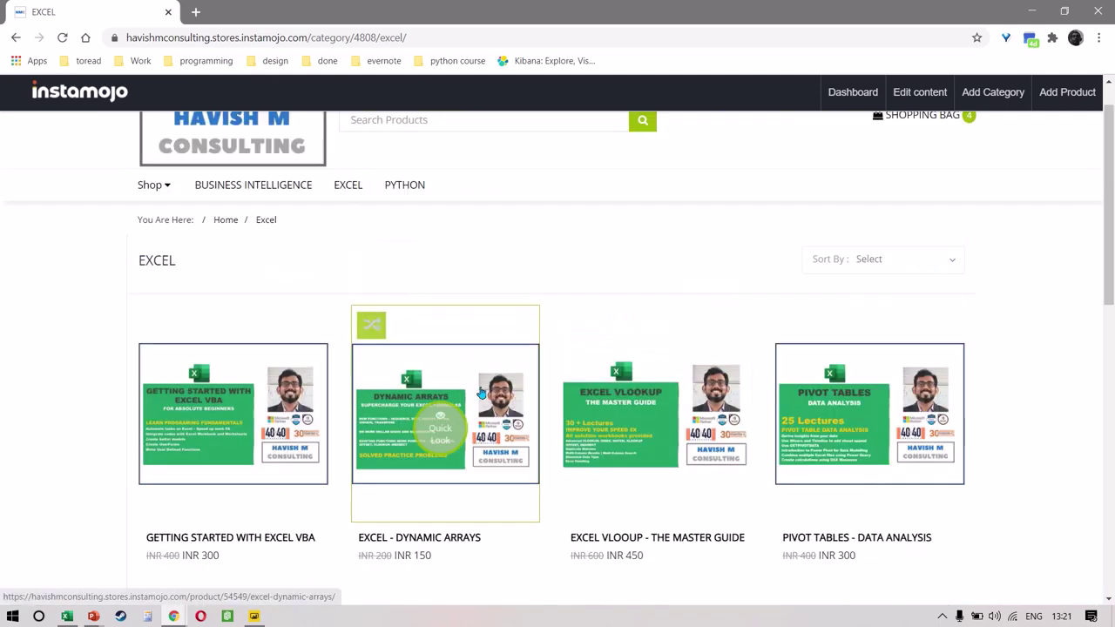
{"action": "scroll", "coordinate": [480, 393], "scroll_direction": "up", "scroll_amount": 1}
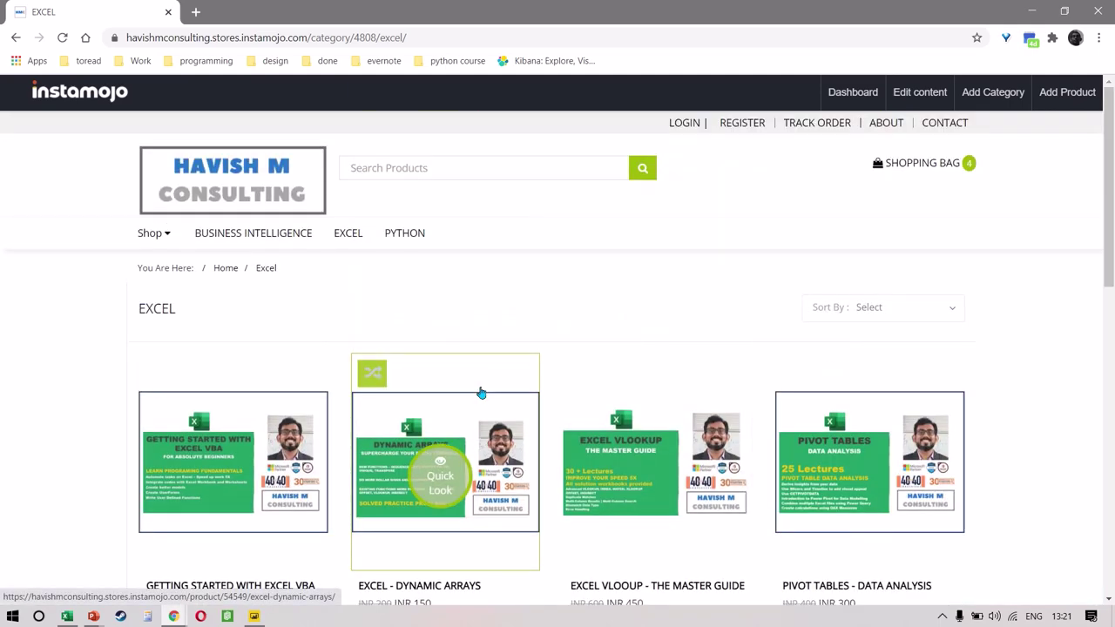